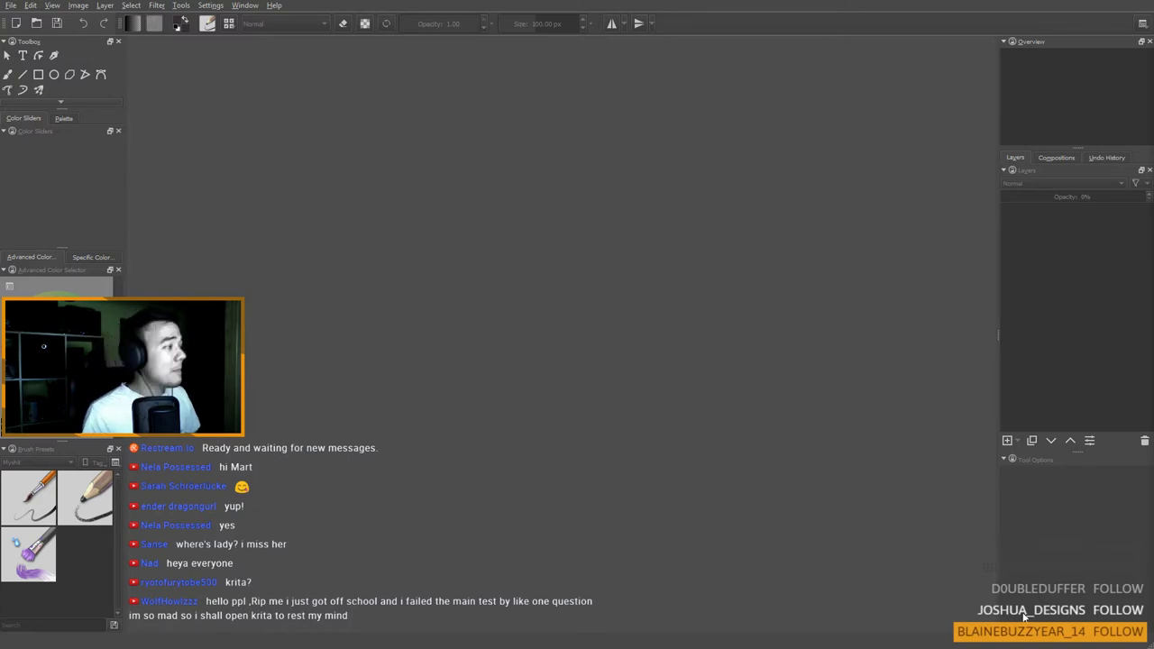
Step: Open the recent file MonsterLive.kra
{"action": "left_click", "coordinate": [8, 10]}
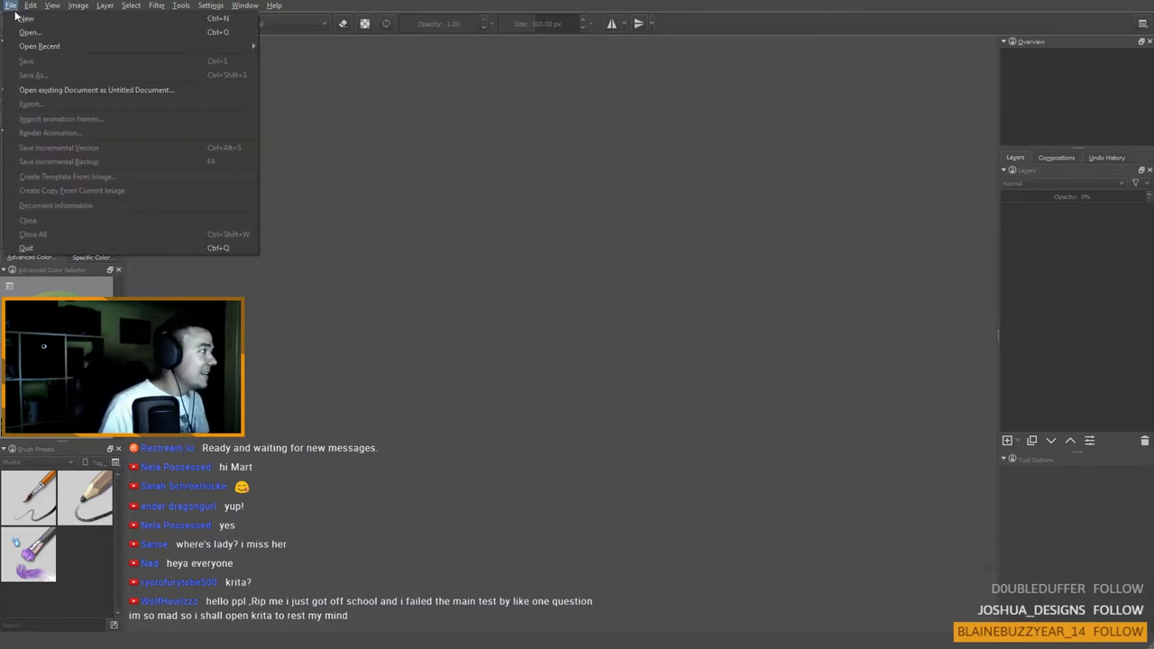
{"action": "mouse_move", "coordinate": [37, 47]}
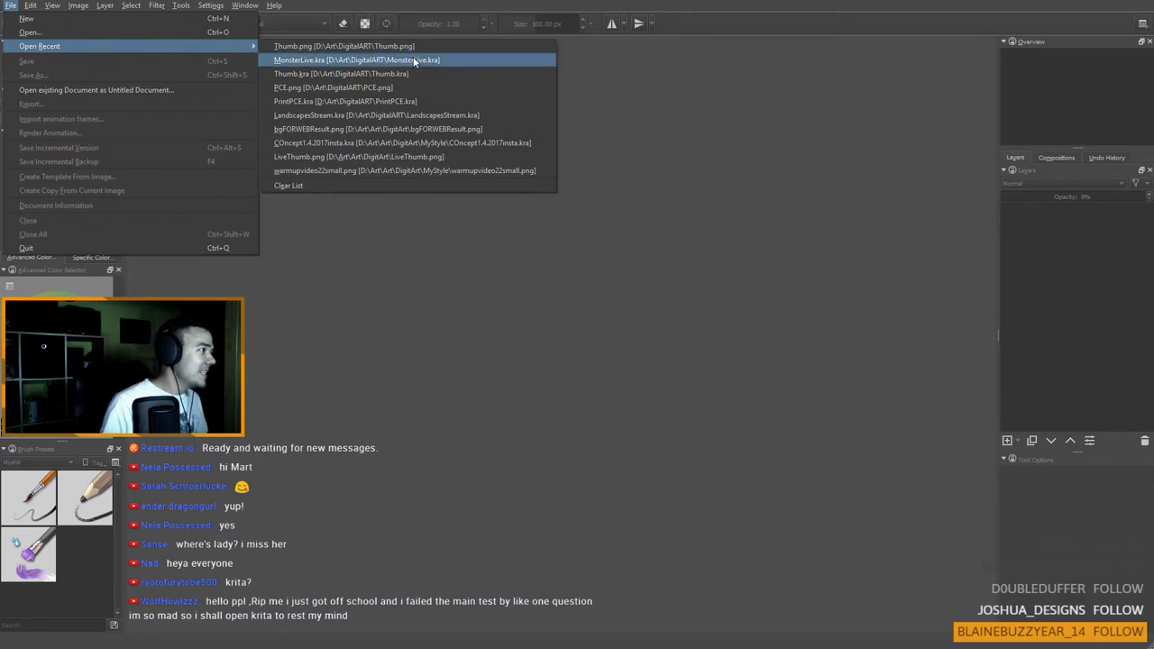
{"action": "left_click", "coordinate": [385, 61]}
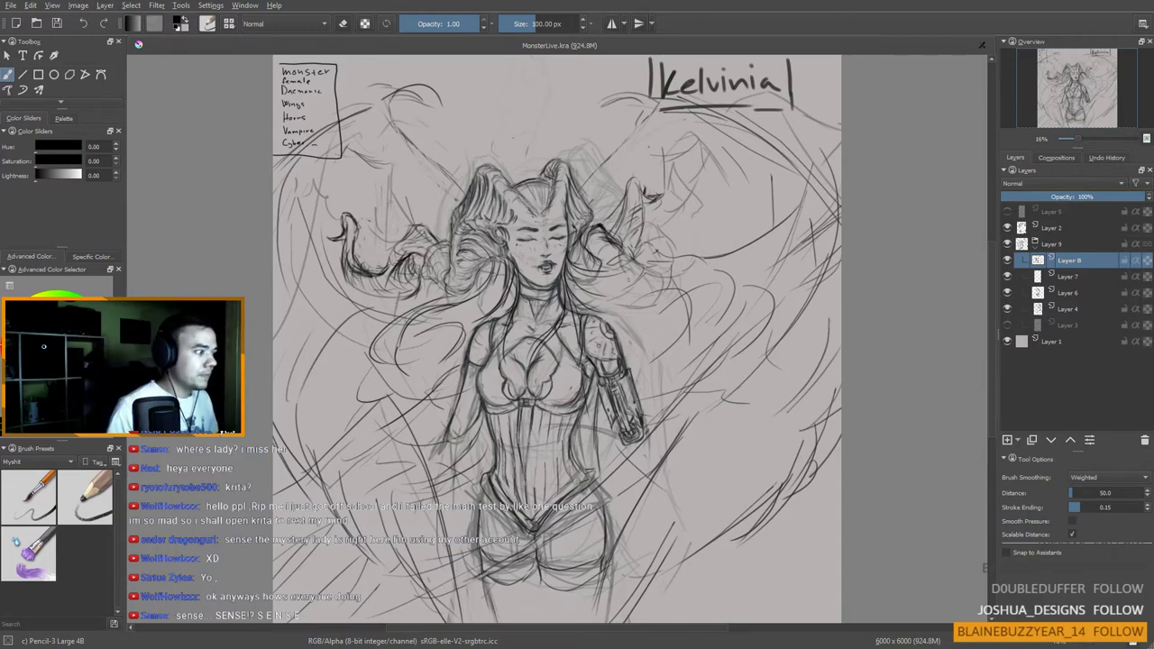
{"action": "mouse_move", "coordinate": [628, 278]}
{"action": "left_mouse_down"}
{"action": "mouse_move", "coordinate": [641, 273]}
{"action": "mouse_move", "coordinate": [608, 255]}
{"action": "mouse_move", "coordinate": [625, 292]}
{"action": "left_mouse_up"}
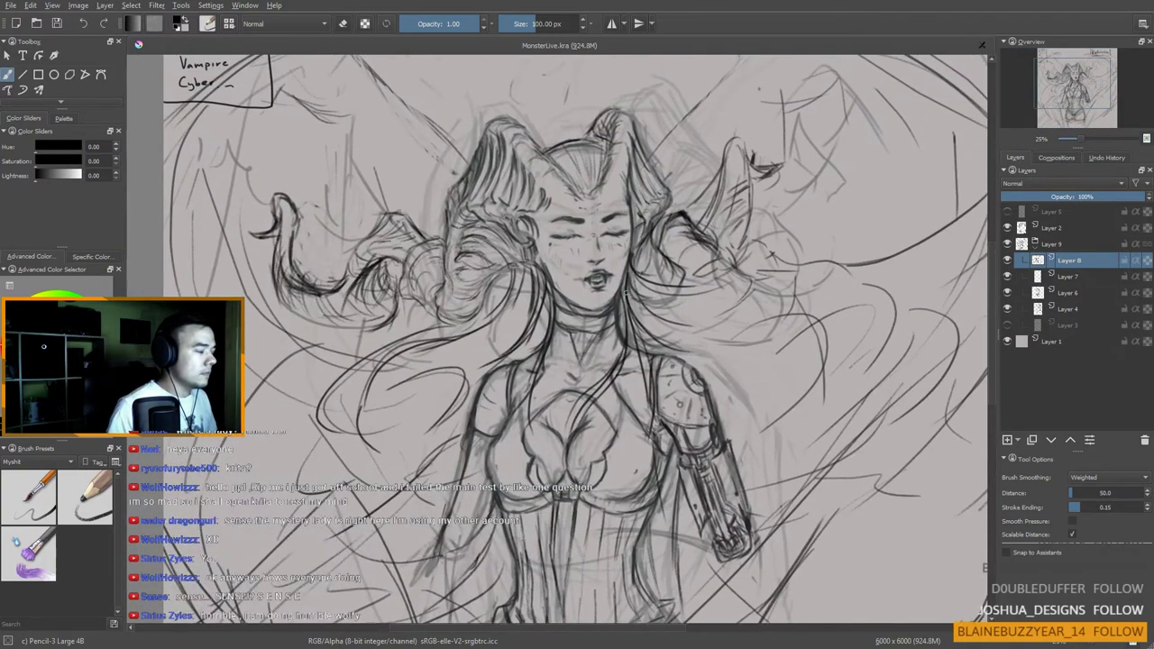
{"action": "scroll", "coordinate": [619, 282], "scroll_direction": "down", "scroll_amount": 2}
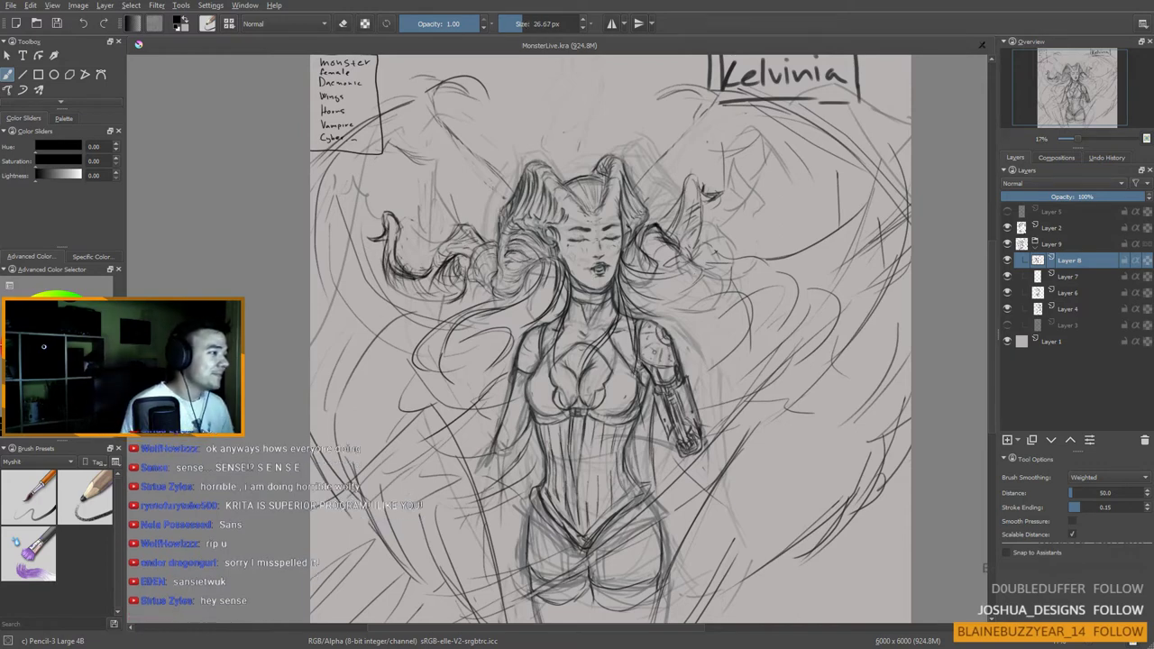
Step: Try a pencil stroke along the figure's unfinished arm and undo it
{"action": "key", "text": "space"}
{"action": "left_click_drag", "start_coordinate": [623, 383], "coordinate": [630, 317]}
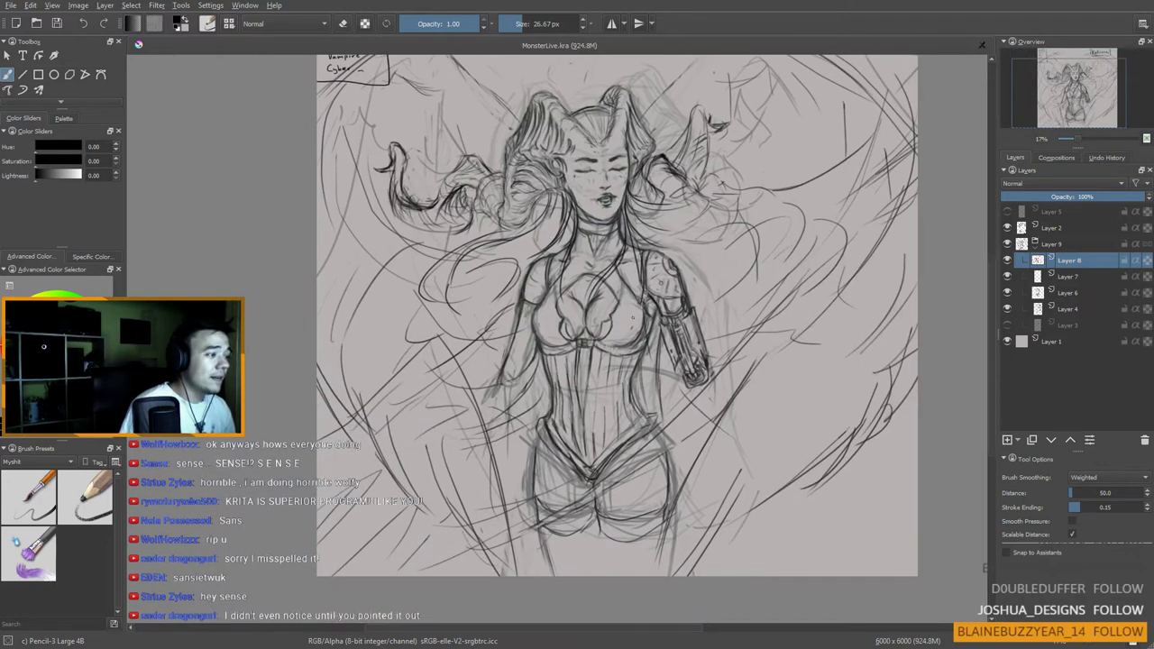
{"action": "left_click_drag", "start_coordinate": [522, 307], "coordinate": [501, 363]}
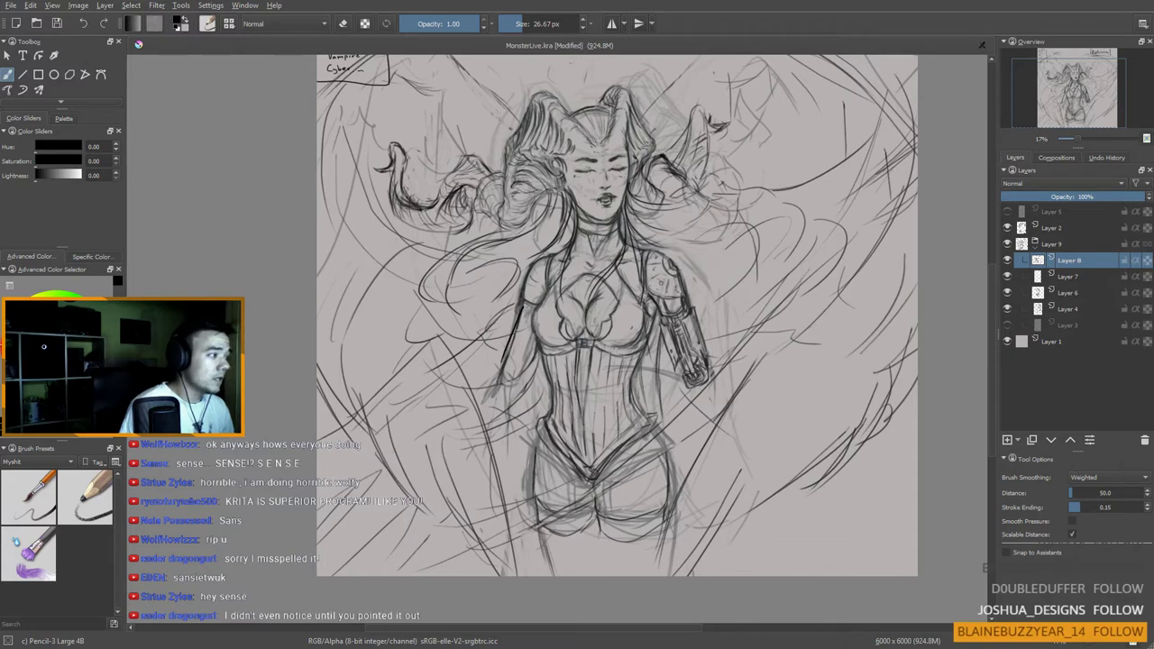
{"action": "key", "text": "ctrl+z"}
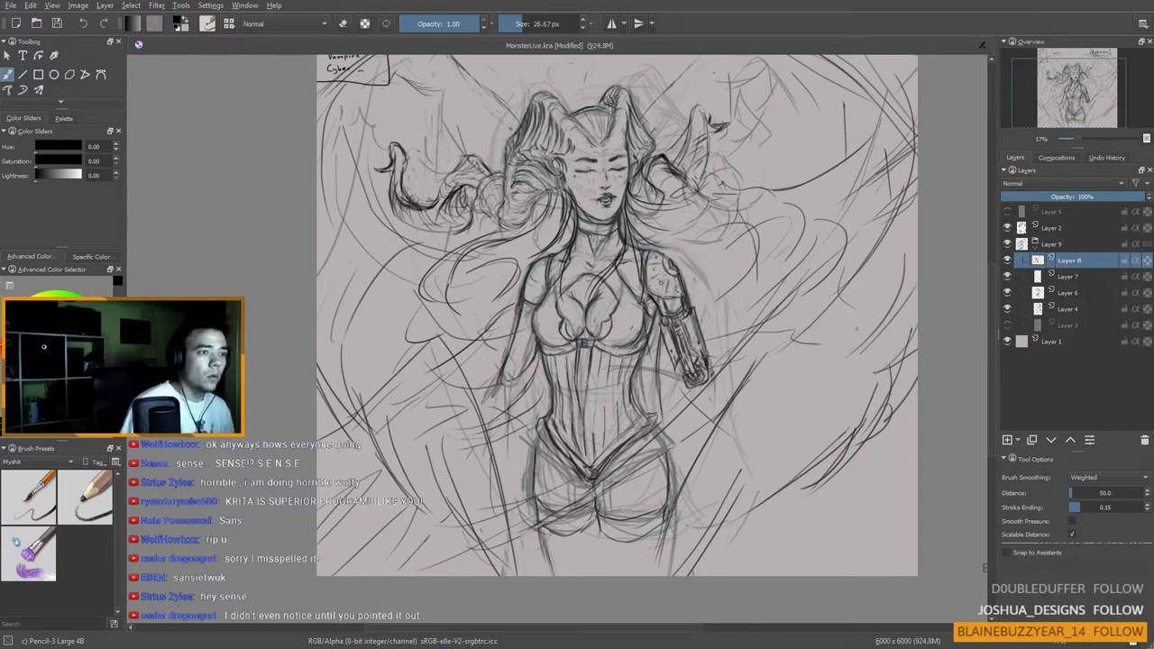
Step: Hide and restore Layer 2 to check which sketch lines it holds, and select the Layer 9 group
{"action": "left_click", "coordinate": [1014, 228]}
{"action": "left_click", "coordinate": [1007, 228]}
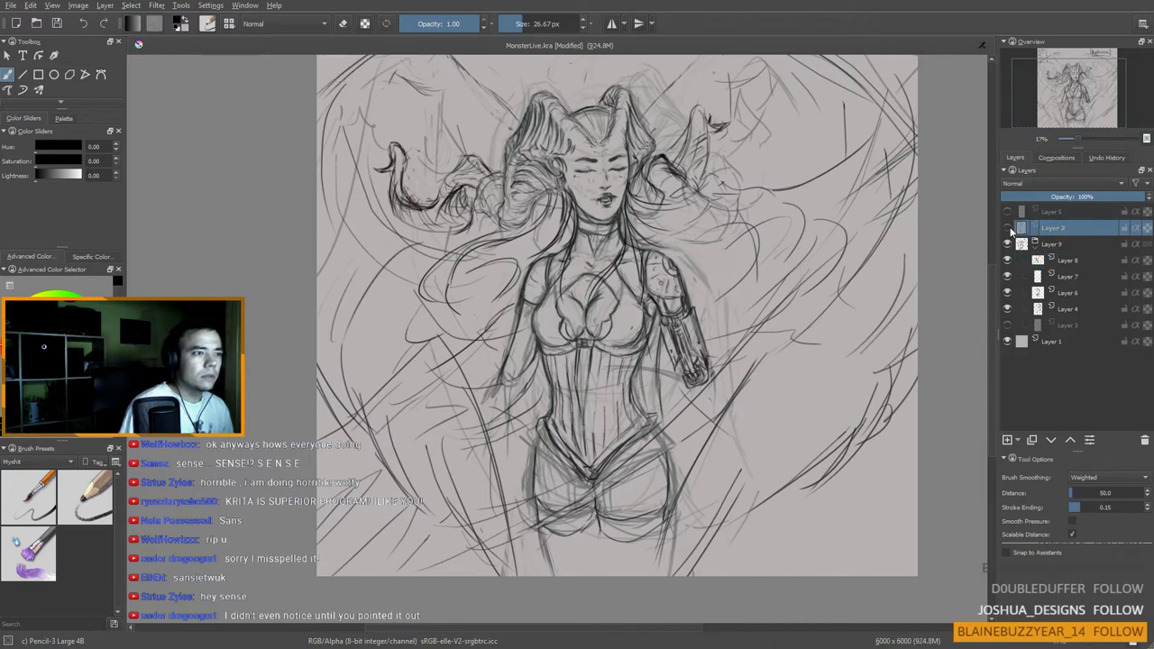
{"action": "left_click", "coordinate": [1007, 228]}
{"action": "left_click", "coordinate": [1052, 243]}
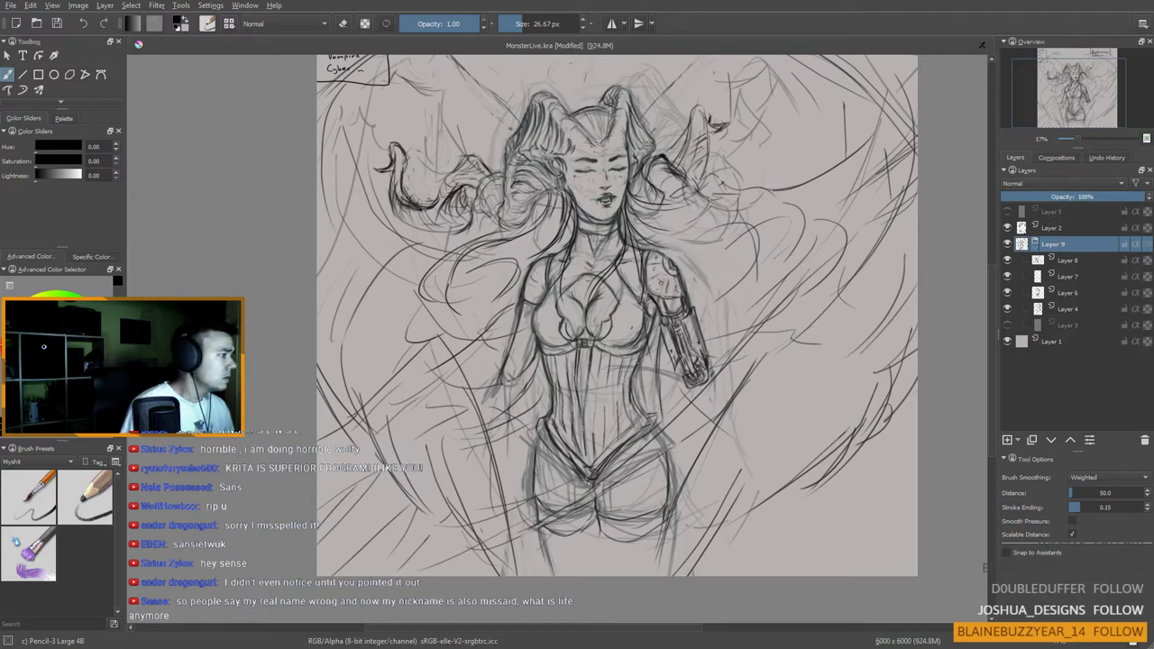
Step: Sample the dark line colour from a hair strand beside the figure's neck for the pencil
{"action": "scroll", "coordinate": [586, 190], "scroll_direction": "up", "scroll_amount": 5}
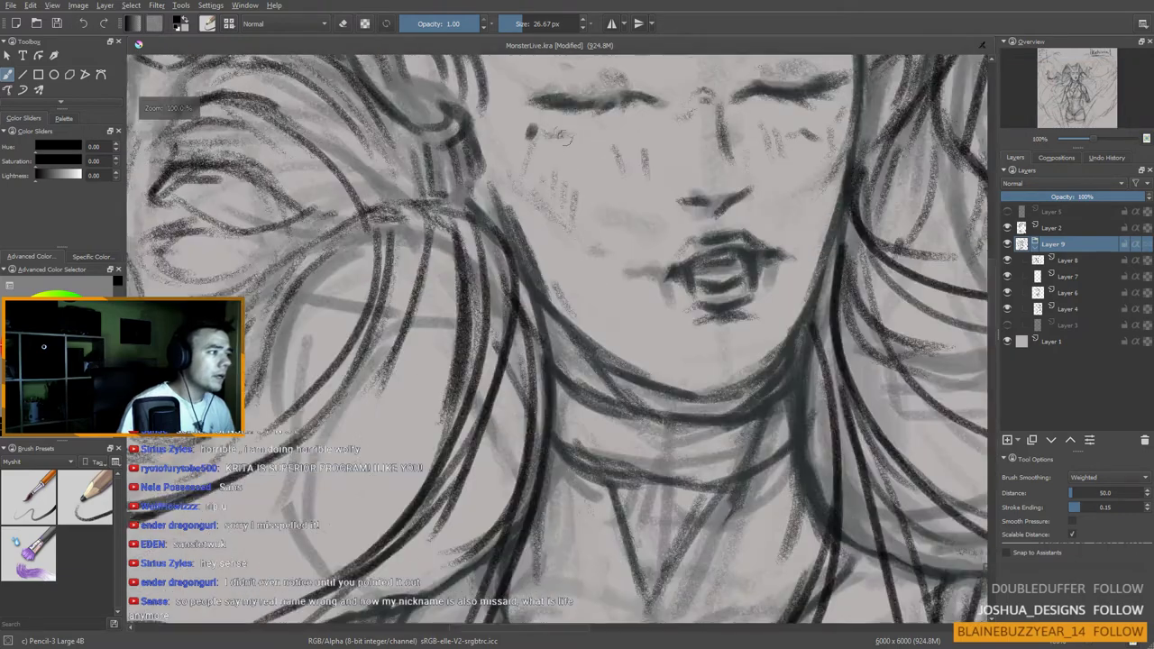
{"action": "left_click_drag", "start_coordinate": [556, 138], "coordinate": [544, 205]}
{"action": "scroll", "coordinate": [662, 349], "scroll_direction": "up", "scroll_amount": 1}
{"action": "left_click_drag", "start_coordinate": [637, 329], "coordinate": [552, 290]}
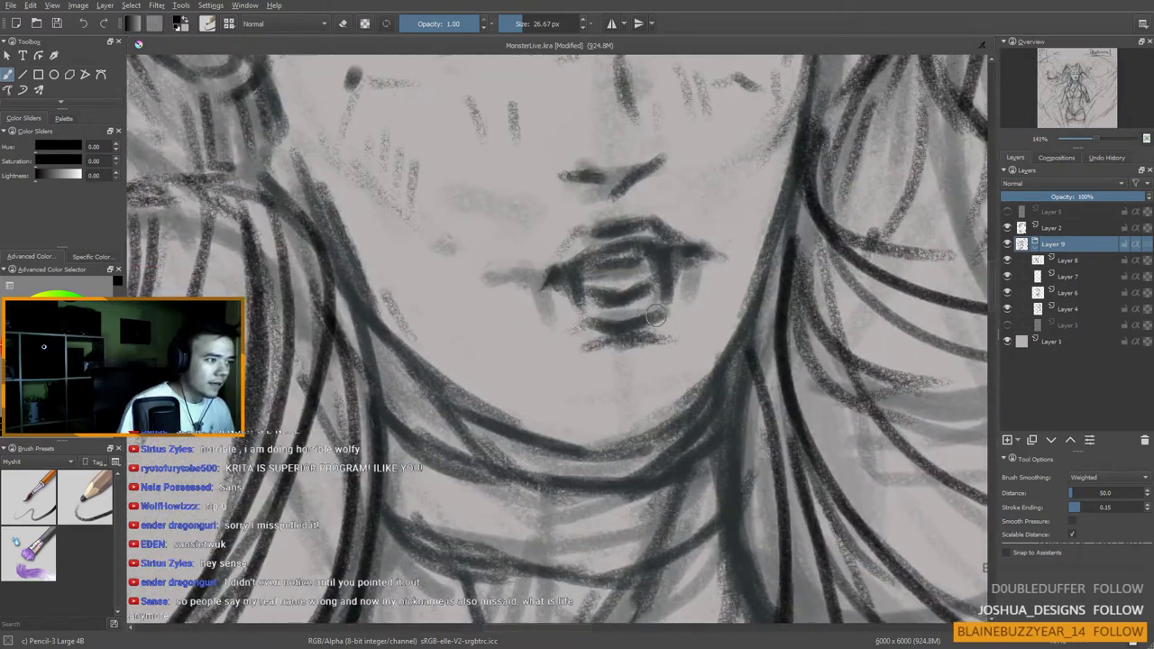
{"action": "left_click_drag", "start_coordinate": [668, 324], "coordinate": [552, 291]}
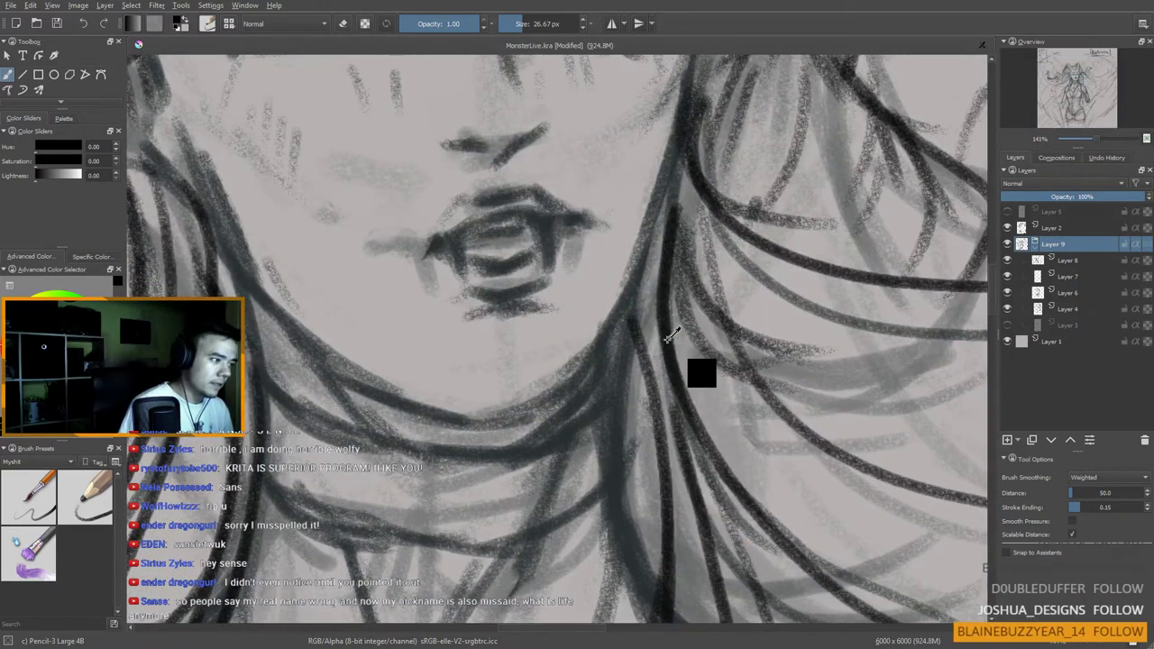
{"action": "left_click", "coordinate": [663, 328], "text": "ctrl"}
{"action": "left_click_drag", "start_coordinate": [663, 328], "coordinate": [709, 207]}
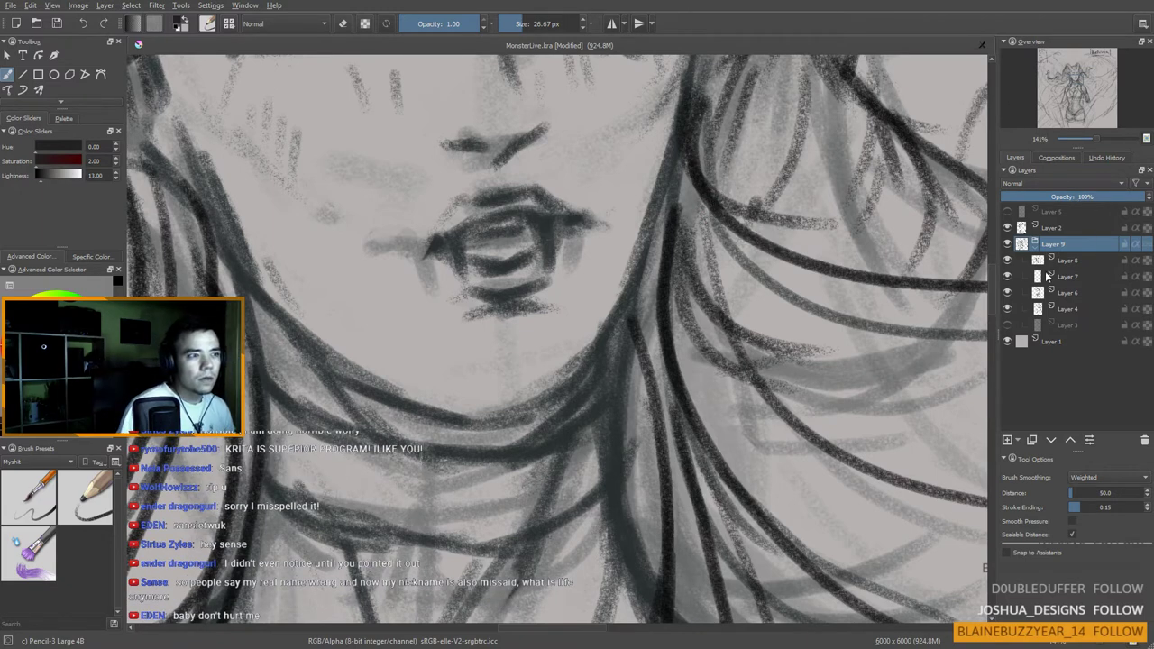
Step: Inspect the details of Layer 4 and make Layer 8 the active layer
{"action": "left_click", "coordinate": [1062, 309]}
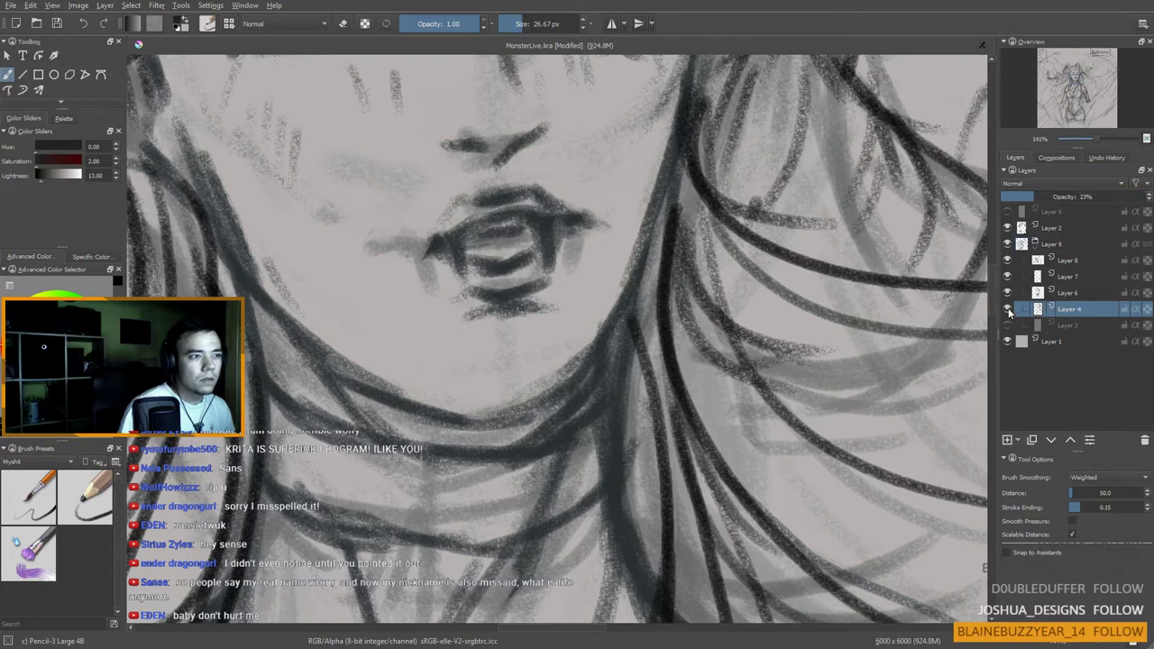
{"action": "mouse_move", "coordinate": [1010, 311]}
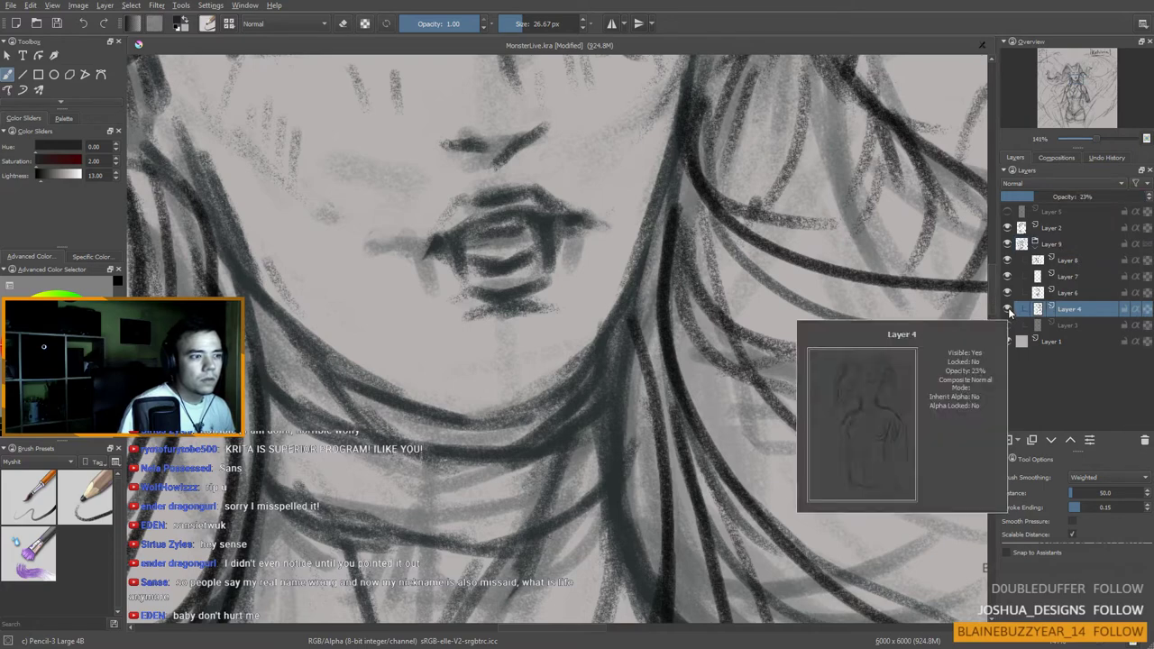
{"action": "left_click", "coordinate": [1068, 260]}
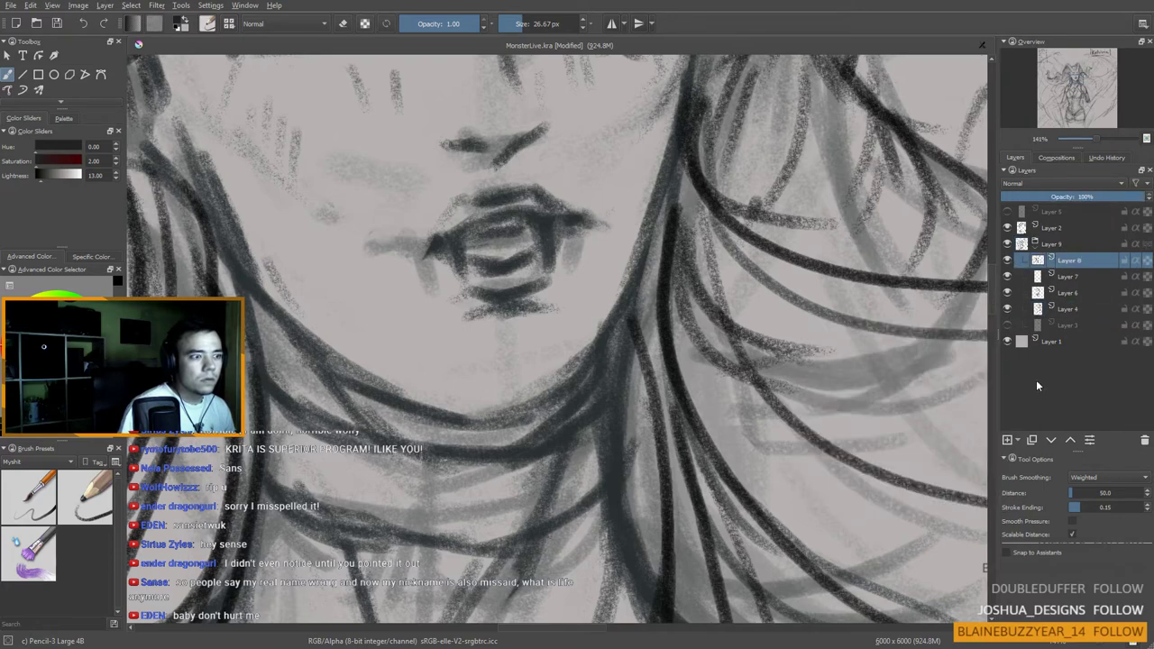
{"action": "scroll", "coordinate": [616, 295], "scroll_direction": "down", "scroll_amount": 5}
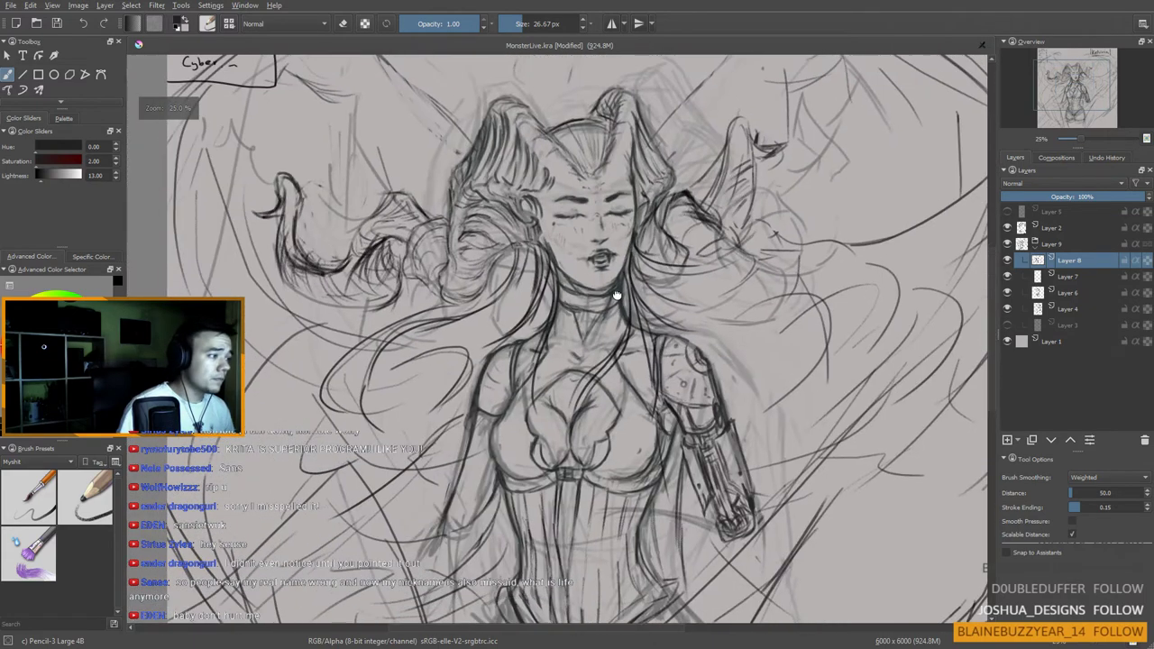
{"action": "scroll", "coordinate": [616, 296], "scroll_direction": "down", "scroll_amount": 2}
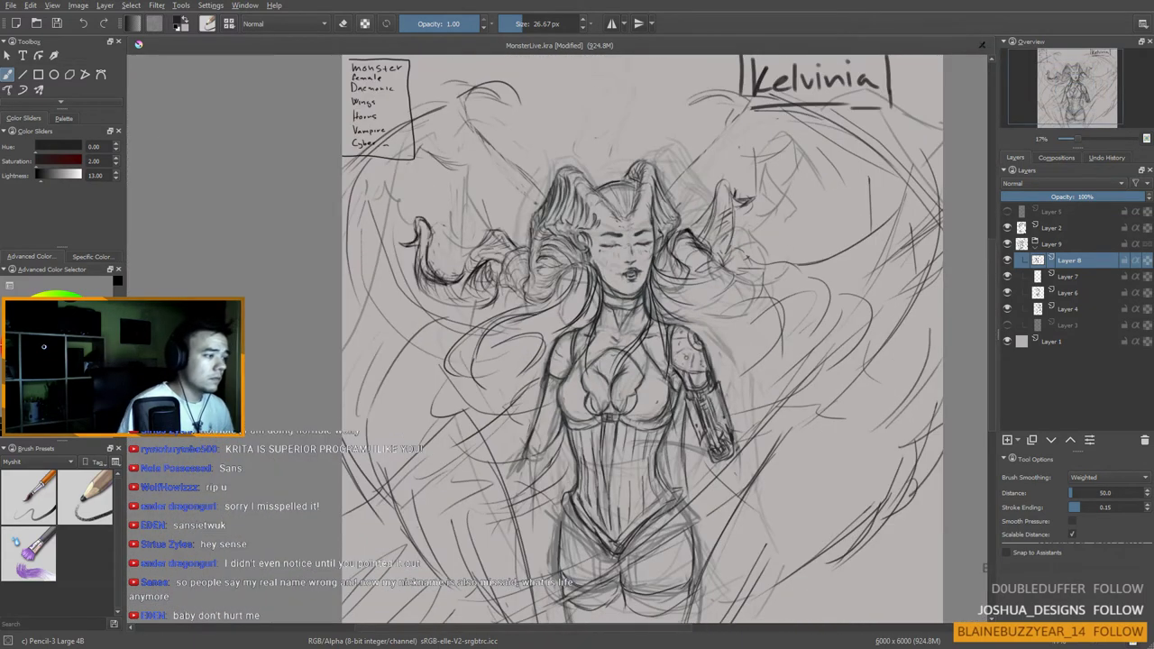
Step: Set the pencil brush size to 32.43 px for sketching on the full figure
{"action": "left_click_drag", "start_coordinate": [617, 282], "coordinate": [598, 310]}
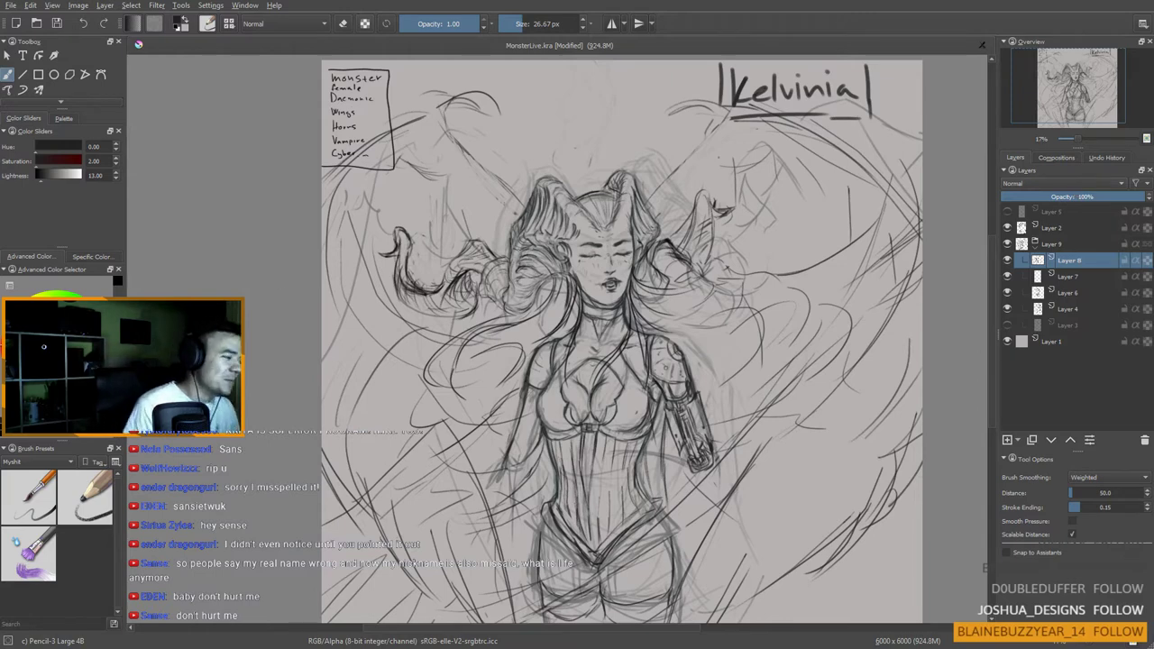
{"action": "left_click_drag", "start_coordinate": [511, 391], "coordinate": [528, 348]}
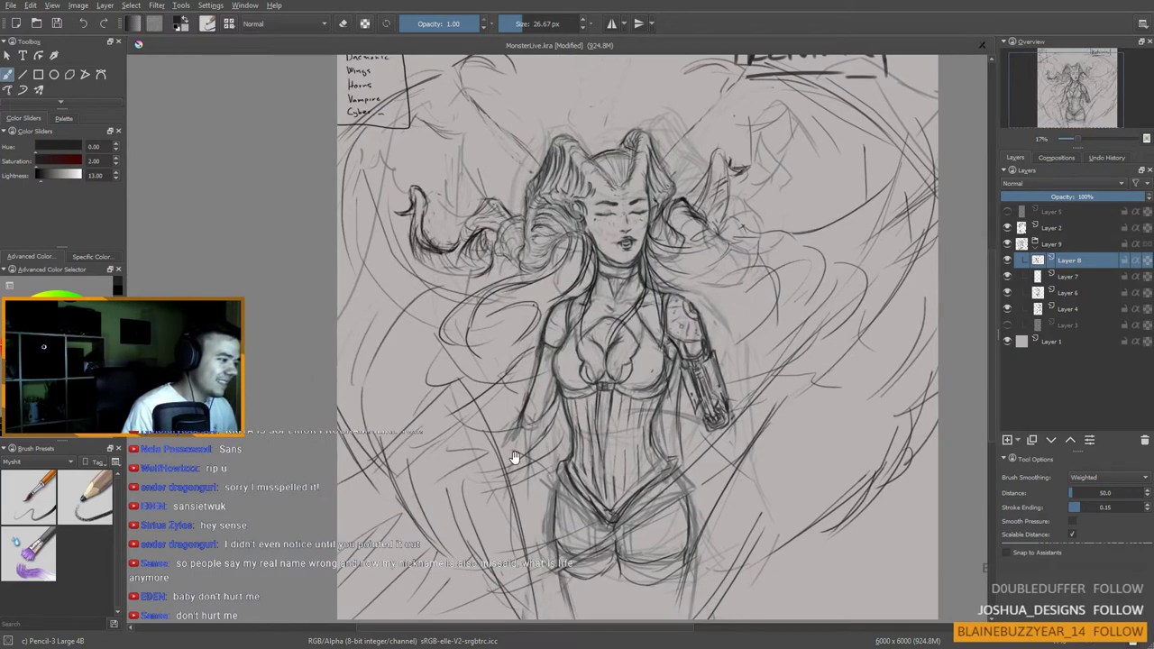
{"action": "left_click_drag", "start_coordinate": [515, 459], "coordinate": [537, 407]}
{"action": "key", "text": "bracketright"}
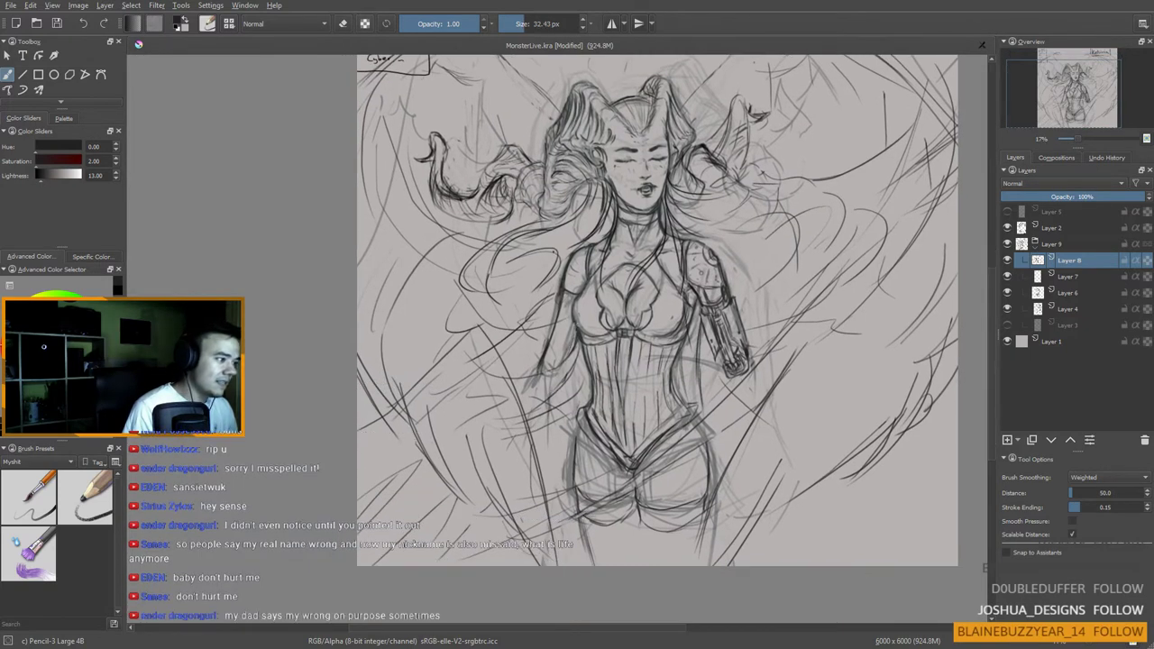
Step: Try sketching the unfinished forearm beside the corset and undo the strokes
{"action": "left_click_drag", "start_coordinate": [576, 330], "coordinate": [532, 421]}
{"action": "key", "text": "ctrl+z"}
{"action": "key", "text": "ctrl+z"}
{"action": "key", "text": "ctrl+z"}
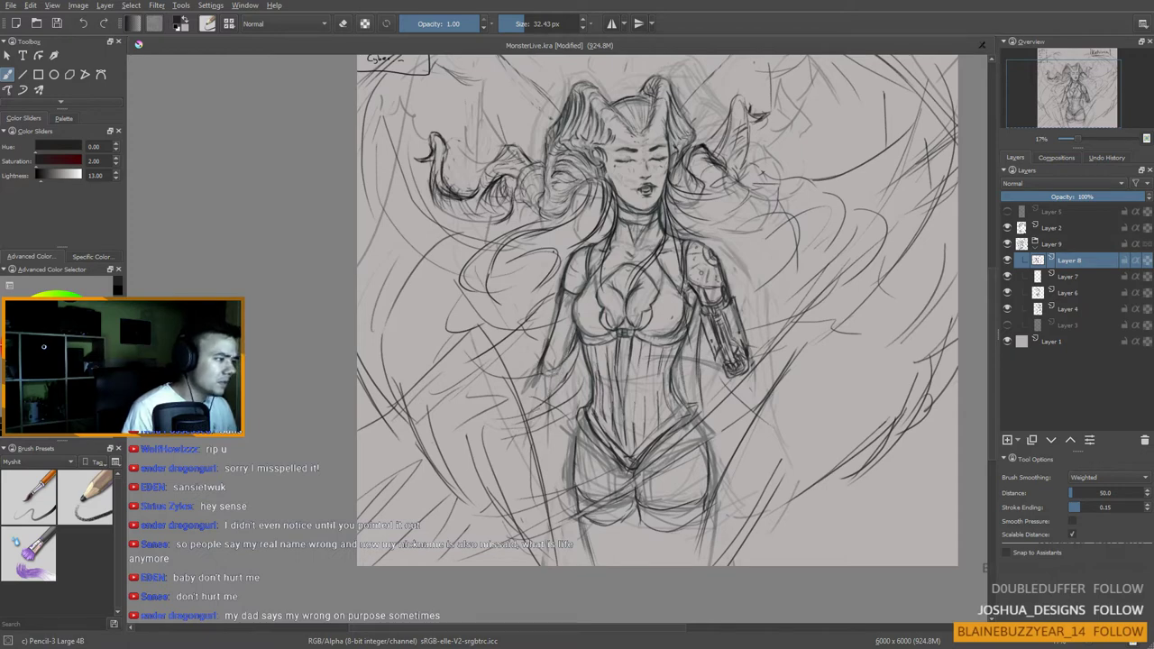
{"action": "key", "text": "ctrl+z"}
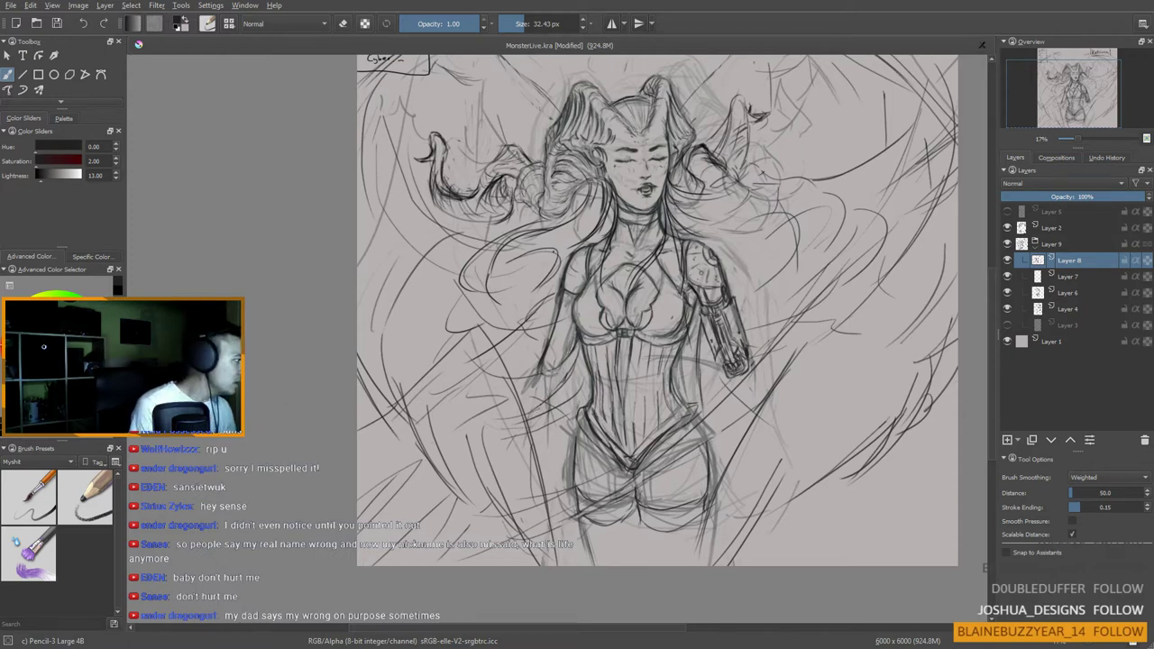
Step: Set the pencil colour to a neutral dark grey with saturation 0 and lightness 19
{"action": "left_click", "coordinate": [51, 315]}
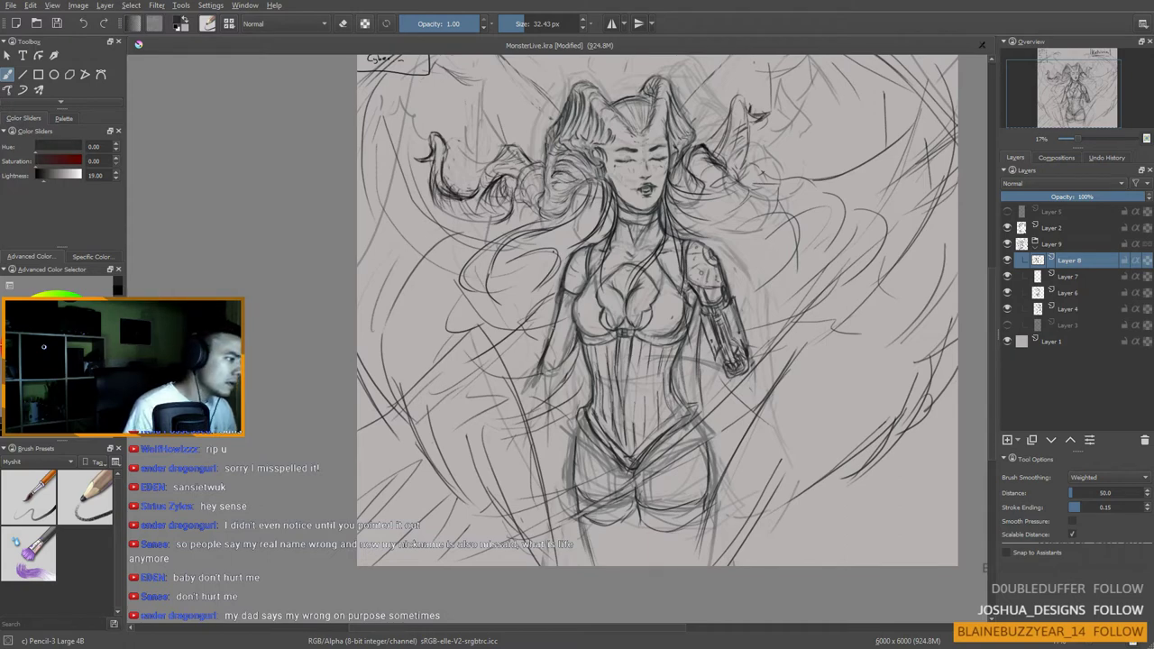
{"action": "scroll", "coordinate": [561, 502], "scroll_direction": "down", "scroll_amount": 1}
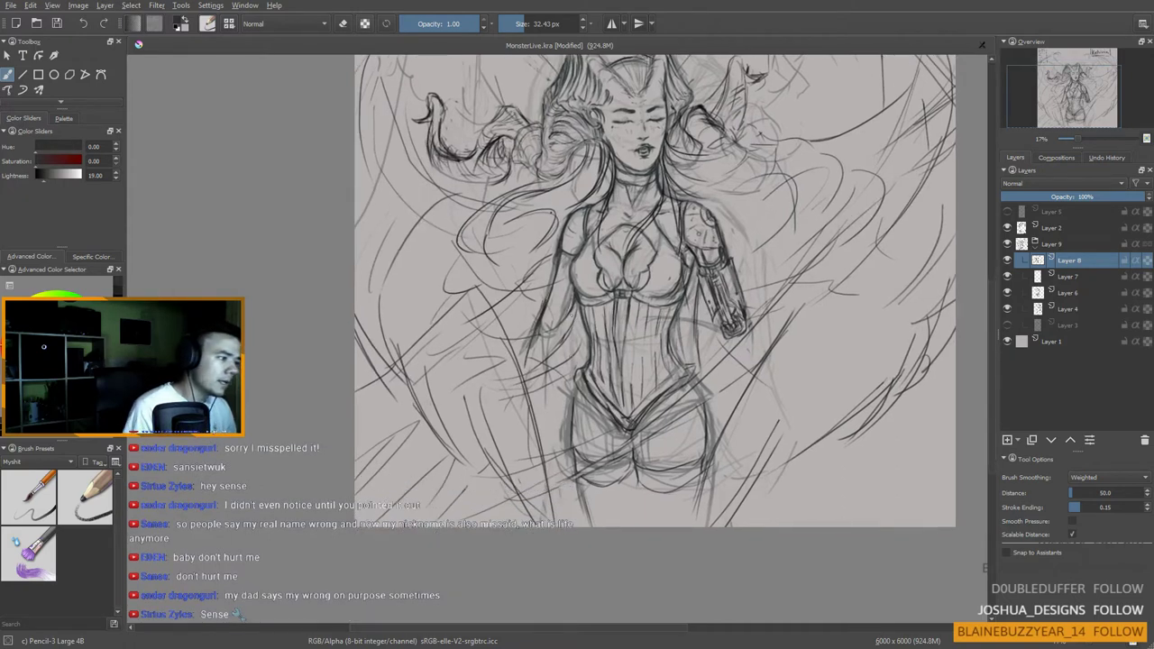
{"action": "left_click_drag", "start_coordinate": [542, 378], "coordinate": [520, 347]}
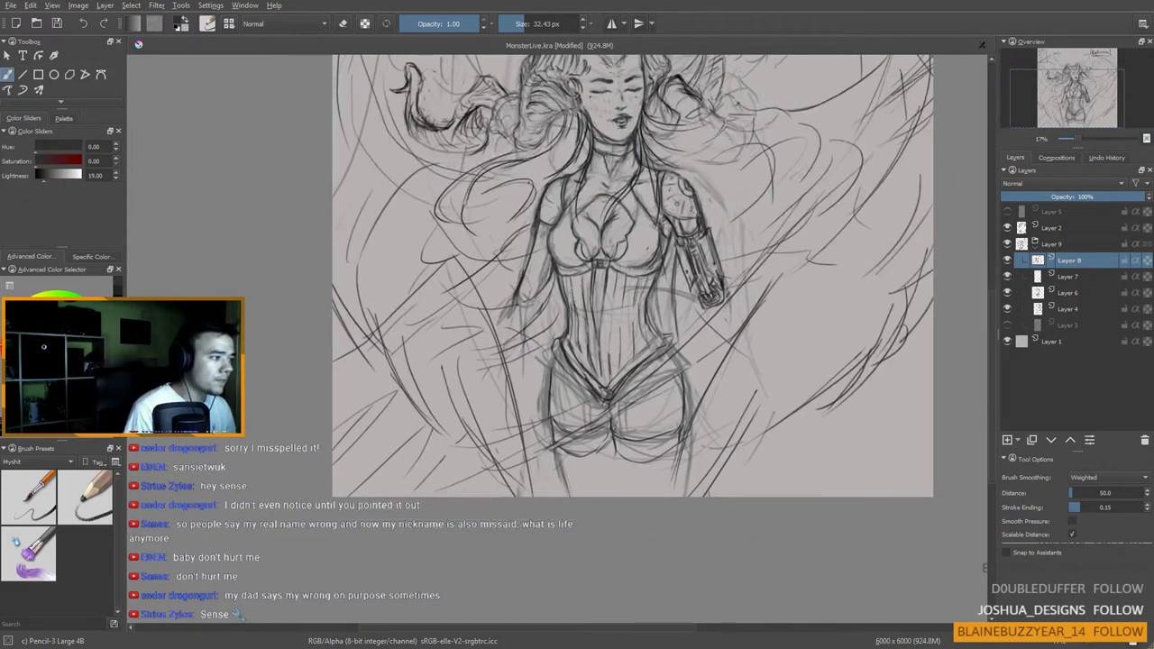
{"action": "mouse_move", "coordinate": [578, 313]}
{"action": "left_mouse_down"}
{"action": "mouse_move", "coordinate": [548, 462]}
{"action": "mouse_move", "coordinate": [576, 516]}
{"action": "left_mouse_up"}
{"action": "mouse_move", "coordinate": [582, 449]}
{"action": "left_mouse_down"}
{"action": "mouse_move", "coordinate": [574, 437]}
{"action": "mouse_move", "coordinate": [604, 395]}
{"action": "left_mouse_up"}
{"action": "left_click_drag", "start_coordinate": [631, 239], "coordinate": [647, 181]}
{"action": "left_click_drag", "start_coordinate": [548, 237], "coordinate": [532, 268]}
{"action": "left_click_drag", "start_coordinate": [499, 280], "coordinate": [456, 287]}
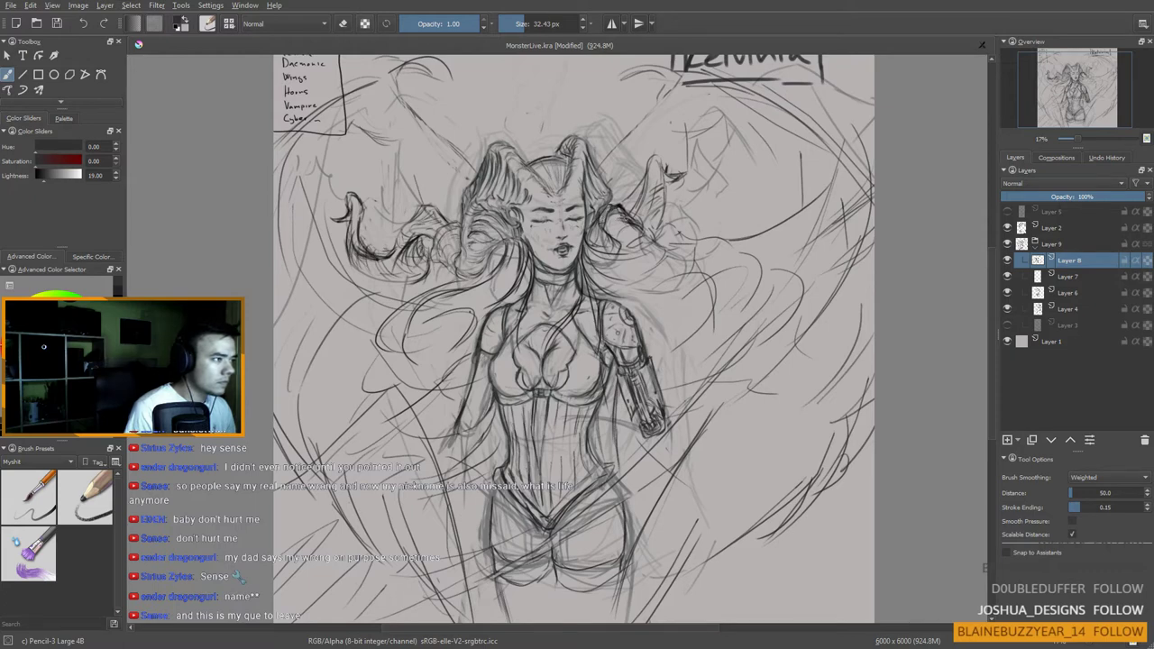
Step: Sketch new contour lines on the curled side horn above the mechanical arm
{"action": "key", "text": "e"}
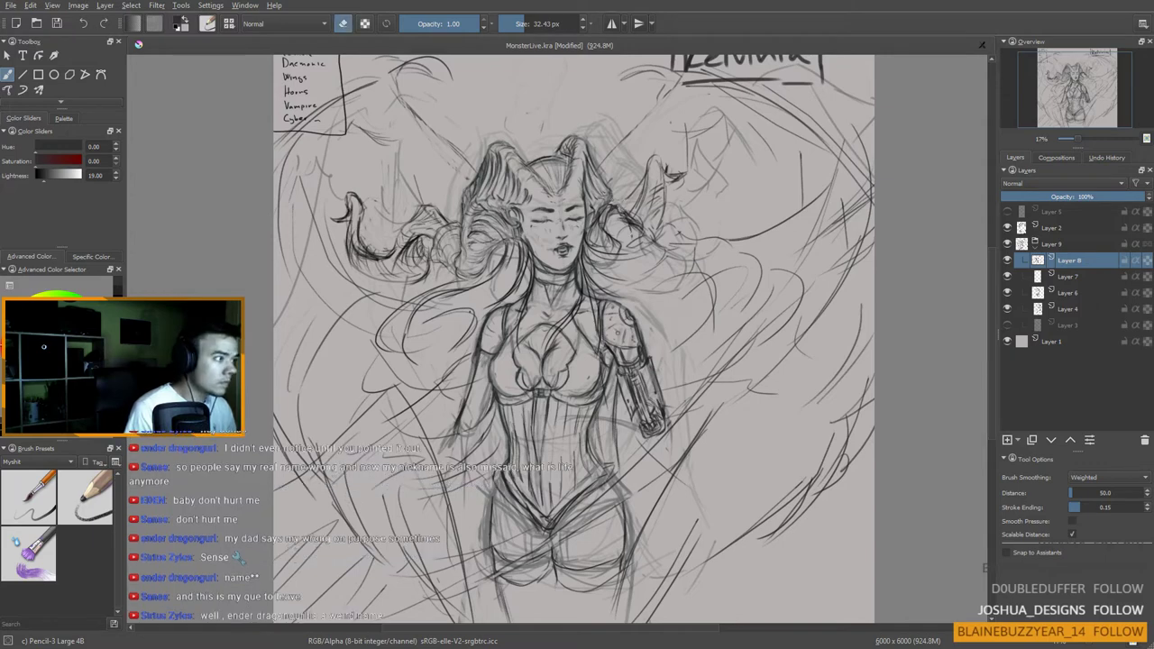
{"action": "key", "text": "e"}
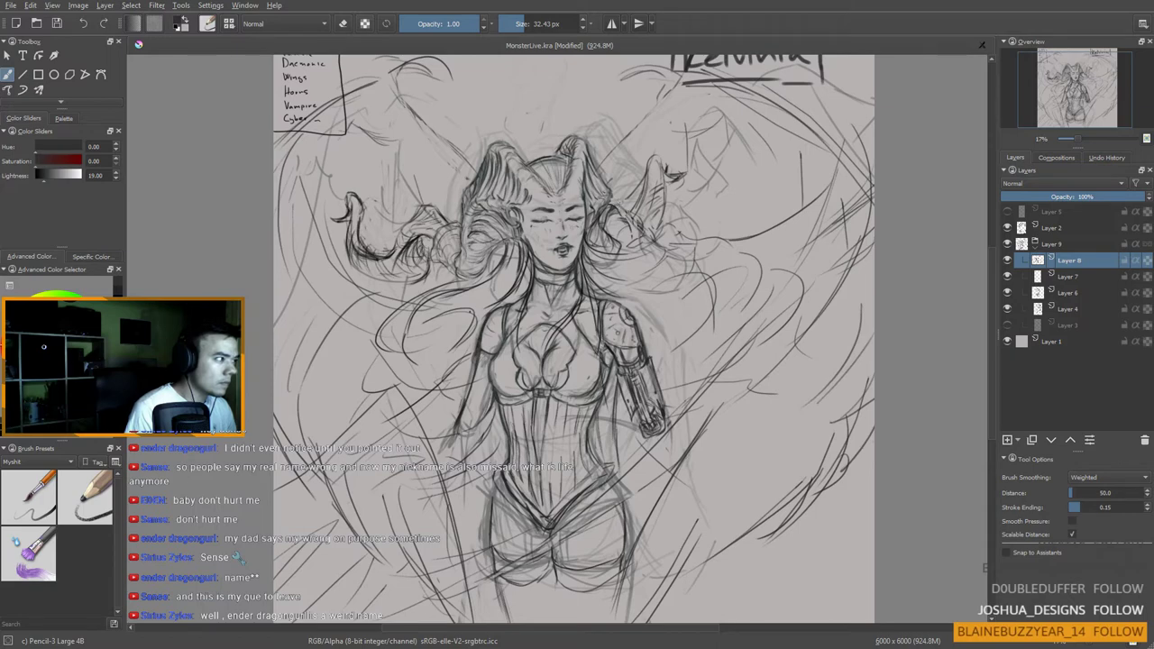
{"action": "mouse_move", "coordinate": [629, 223]}
{"action": "left_mouse_down"}
{"action": "mouse_move", "coordinate": [636, 194]}
{"action": "mouse_move", "coordinate": [603, 208]}
{"action": "mouse_move", "coordinate": [662, 172]}
{"action": "mouse_move", "coordinate": [642, 177]}
{"action": "mouse_move", "coordinate": [630, 211]}
{"action": "left_mouse_up"}
Step: Erase the old outline and hatching around the tip of the side horn above the mechanical arm
{"action": "key", "text": "e"}
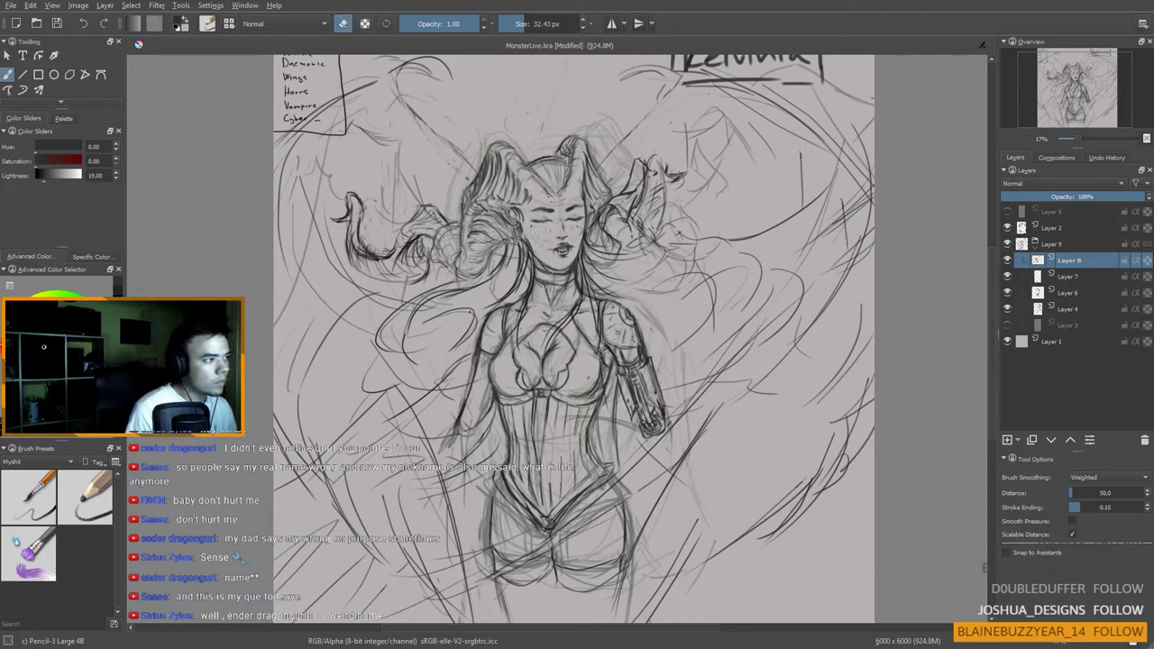
{"action": "left_click_drag", "start_coordinate": [659, 159], "coordinate": [654, 196]}
{"action": "mouse_move", "coordinate": [665, 169]}
{"action": "left_mouse_down"}
{"action": "mouse_move", "coordinate": [660, 203]}
{"action": "mouse_move", "coordinate": [662, 194]}
{"action": "left_mouse_up"}
{"action": "left_click_drag", "start_coordinate": [665, 185], "coordinate": [669, 183]}
{"action": "mouse_move", "coordinate": [663, 189]}
{"action": "left_mouse_down"}
{"action": "mouse_move", "coordinate": [655, 216]}
{"action": "mouse_move", "coordinate": [649, 200]}
{"action": "mouse_move", "coordinate": [655, 228]}
{"action": "left_mouse_up"}
{"action": "left_click_drag", "start_coordinate": [685, 172], "coordinate": [657, 211]}
{"action": "left_click_drag", "start_coordinate": [603, 268], "coordinate": [610, 228]}
{"action": "left_click_drag", "start_coordinate": [589, 270], "coordinate": [596, 235]}
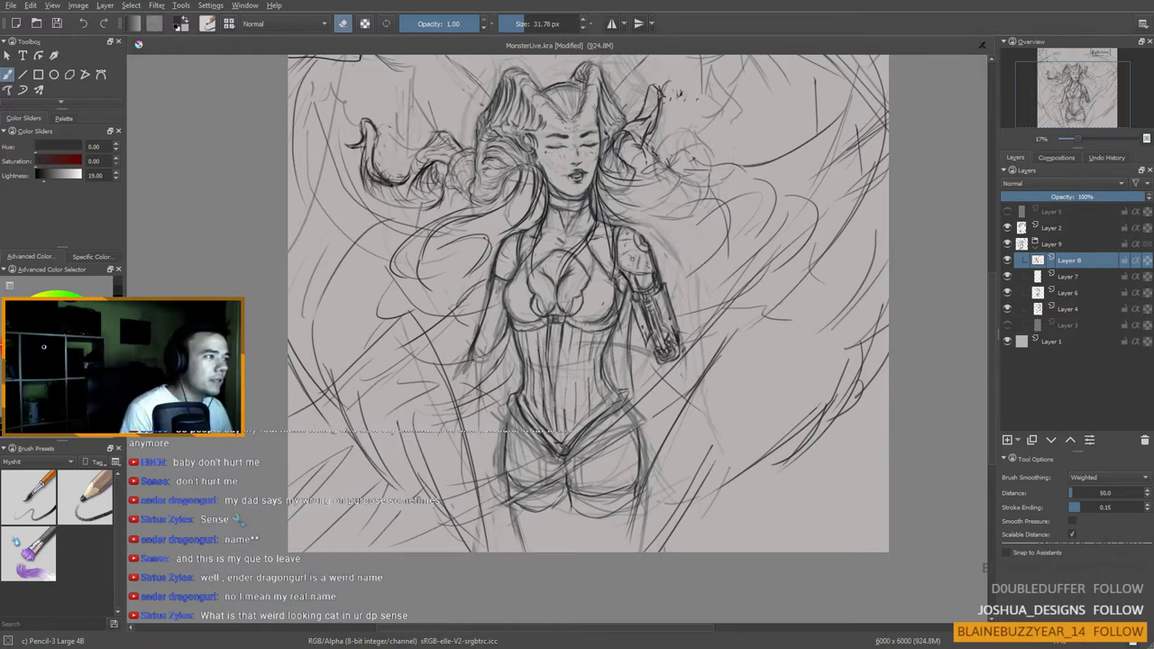
Step: Return to drawing with the pencil and redraw the outer edge of the same side horn's tip
{"action": "key", "text": "e"}
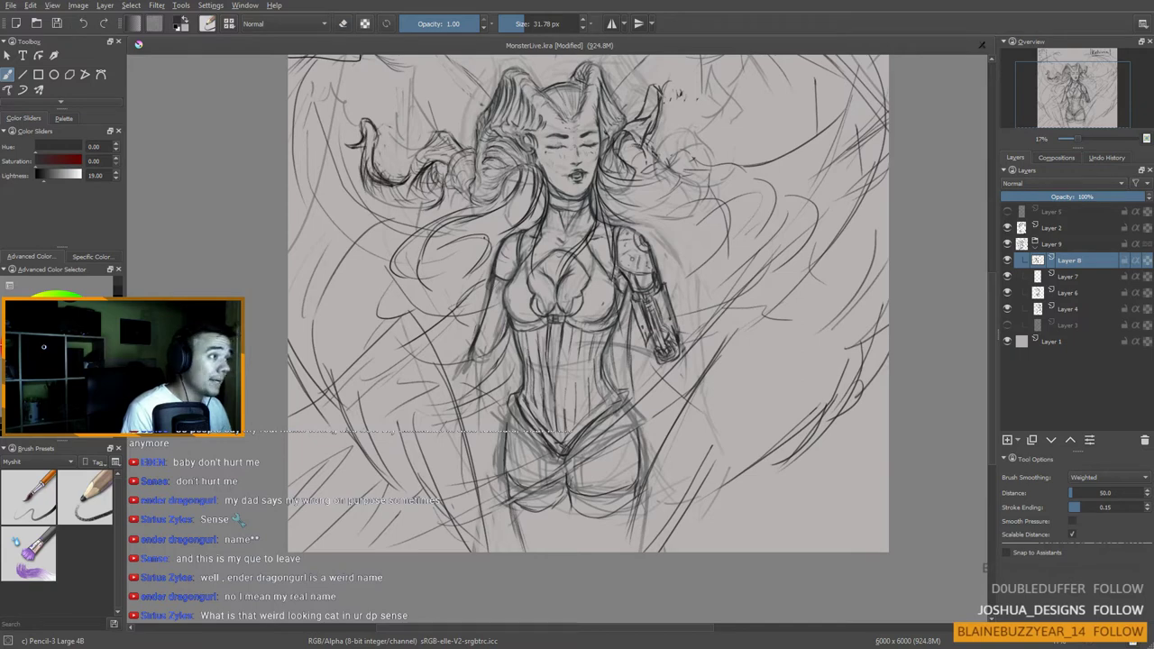
{"action": "mouse_move", "coordinate": [659, 94]}
{"action": "left_mouse_down"}
{"action": "mouse_move", "coordinate": [671, 98]}
{"action": "mouse_move", "coordinate": [644, 124]}
{"action": "left_mouse_up"}
{"action": "left_click_drag", "start_coordinate": [625, 170], "coordinate": [611, 204]}
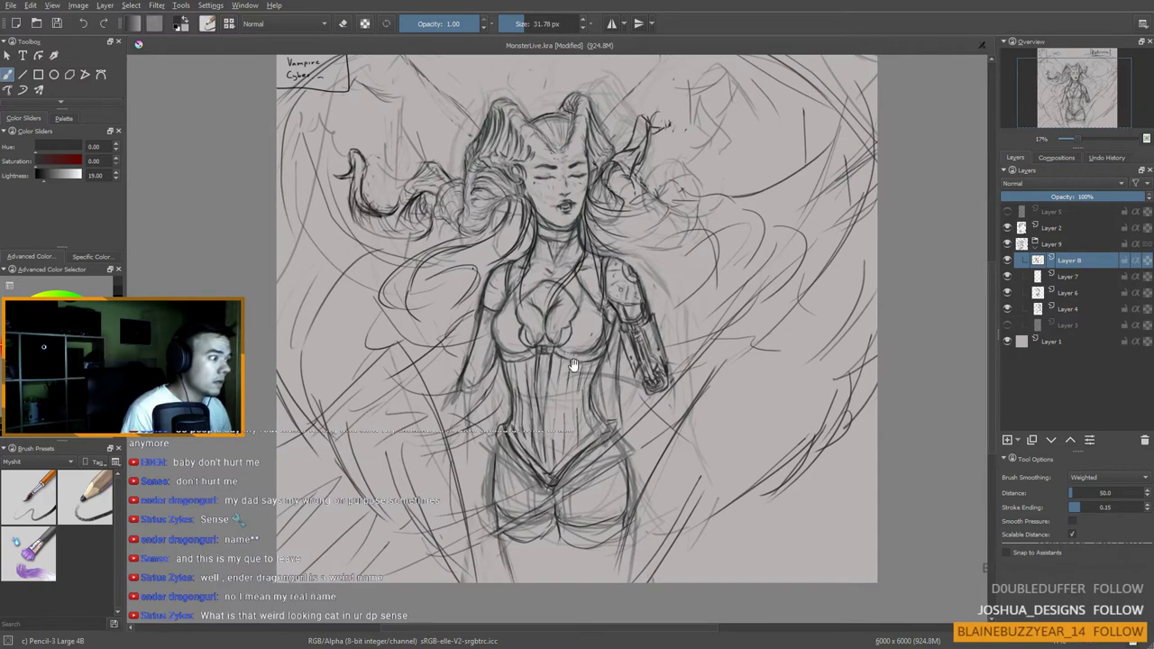
{"action": "left_click_drag", "start_coordinate": [573, 366], "coordinate": [576, 346]}
{"action": "mouse_move", "coordinate": [579, 386]}
{"action": "left_mouse_down"}
{"action": "mouse_move", "coordinate": [562, 456]}
{"action": "mouse_move", "coordinate": [565, 439]}
{"action": "left_mouse_up"}
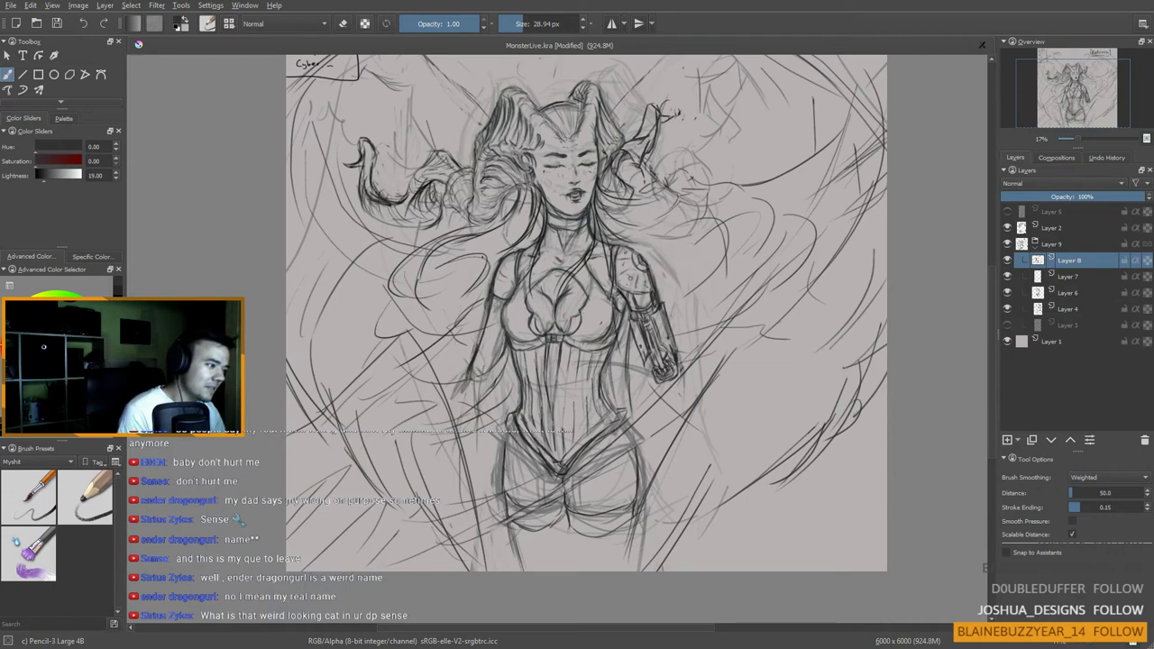
Step: Sketch long flowing hair strands sweeping outward from the side horn above the mechanical arm toward the canvas edge
{"action": "left_click_drag", "start_coordinate": [571, 457], "coordinate": [573, 480]}
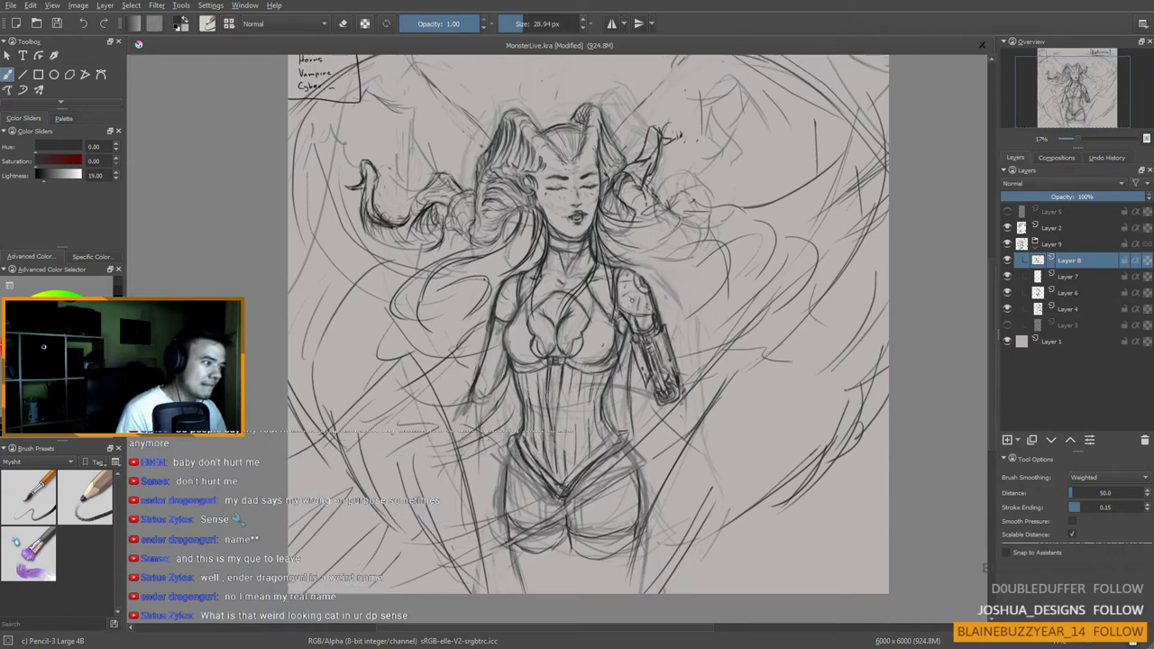
{"action": "mouse_move", "coordinate": [648, 388]}
{"action": "left_mouse_down"}
{"action": "mouse_move", "coordinate": [655, 399]}
{"action": "mouse_move", "coordinate": [644, 394]}
{"action": "mouse_move", "coordinate": [656, 363]}
{"action": "left_mouse_up"}
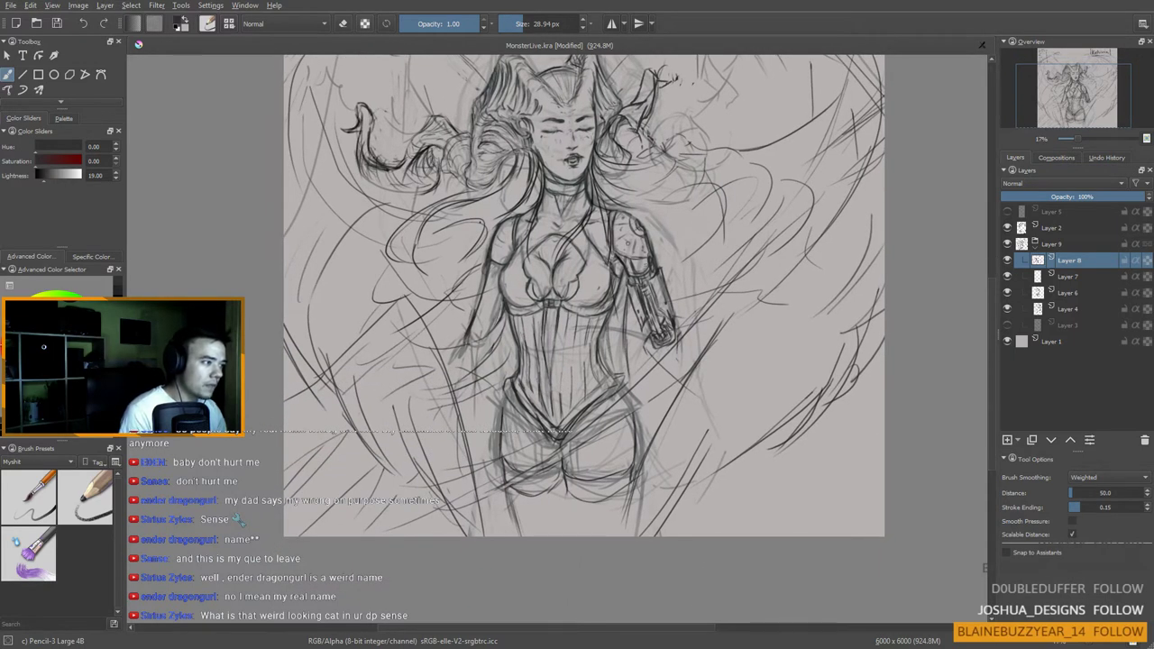
{"action": "left_click_drag", "start_coordinate": [625, 306], "coordinate": [638, 421]}
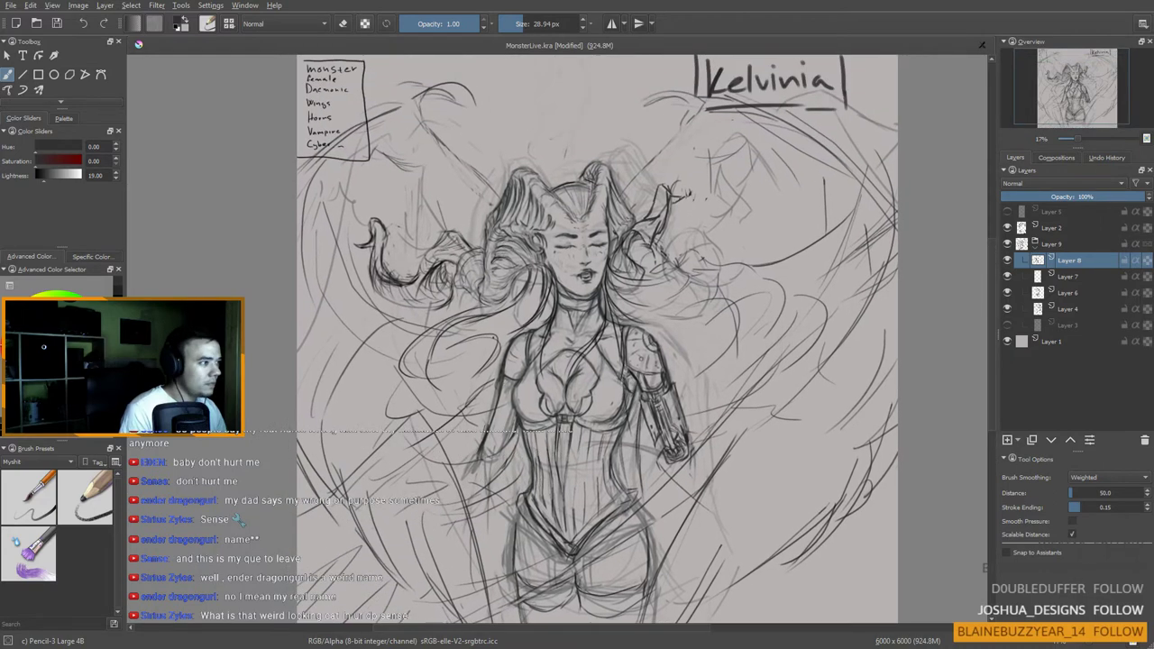
{"action": "mouse_move", "coordinate": [648, 237]}
{"action": "left_mouse_down"}
{"action": "mouse_move", "coordinate": [643, 216]}
{"action": "mouse_move", "coordinate": [625, 257]}
{"action": "mouse_move", "coordinate": [681, 219]}
{"action": "mouse_move", "coordinate": [734, 205]}
{"action": "mouse_move", "coordinate": [764, 231]}
{"action": "mouse_move", "coordinate": [870, 197]}
{"action": "left_mouse_up"}
{"action": "left_click_drag", "start_coordinate": [750, 207], "coordinate": [811, 217]}
{"action": "left_click_drag", "start_coordinate": [656, 225], "coordinate": [713, 179]}
{"action": "left_click_drag", "start_coordinate": [750, 174], "coordinate": [763, 167]}
{"action": "left_click_drag", "start_coordinate": [696, 188], "coordinate": [752, 166]}
{"action": "mouse_move", "coordinate": [653, 224]}
{"action": "left_mouse_down"}
{"action": "mouse_move", "coordinate": [669, 229]}
{"action": "mouse_move", "coordinate": [626, 289]}
{"action": "left_mouse_up"}
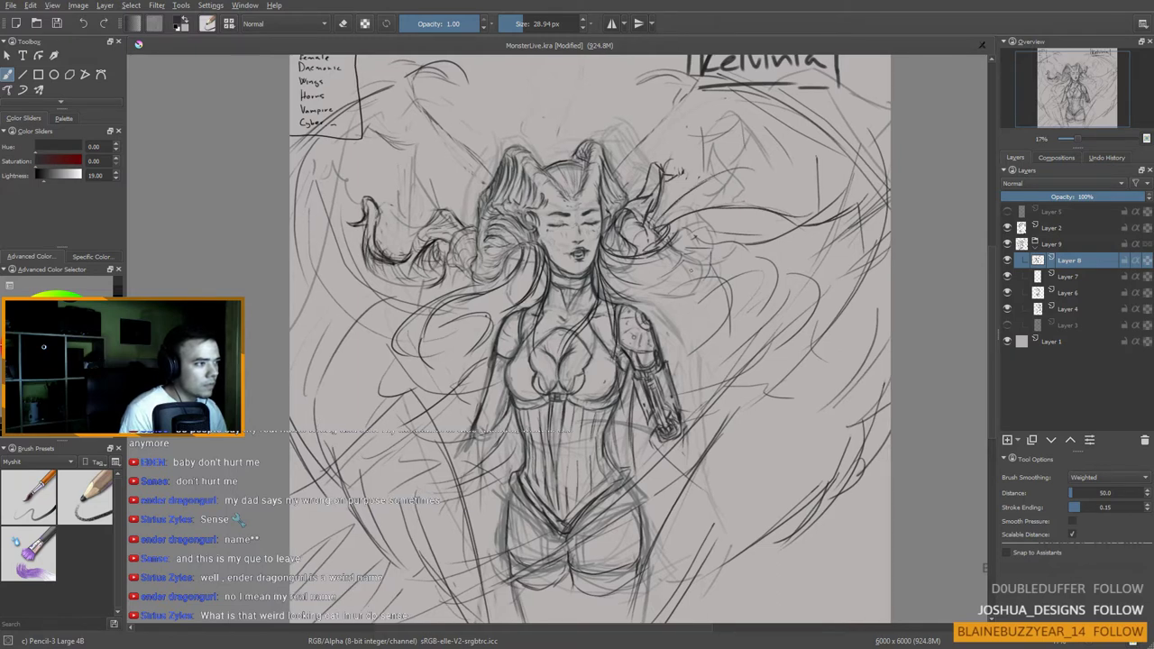
Step: Add loose curved hair strands below that side horn, running down beside the mechanical arm
{"action": "mouse_move", "coordinate": [703, 246]}
{"action": "left_mouse_down"}
{"action": "mouse_move", "coordinate": [707, 261]}
{"action": "mouse_move", "coordinate": [692, 268]}
{"action": "left_mouse_up"}
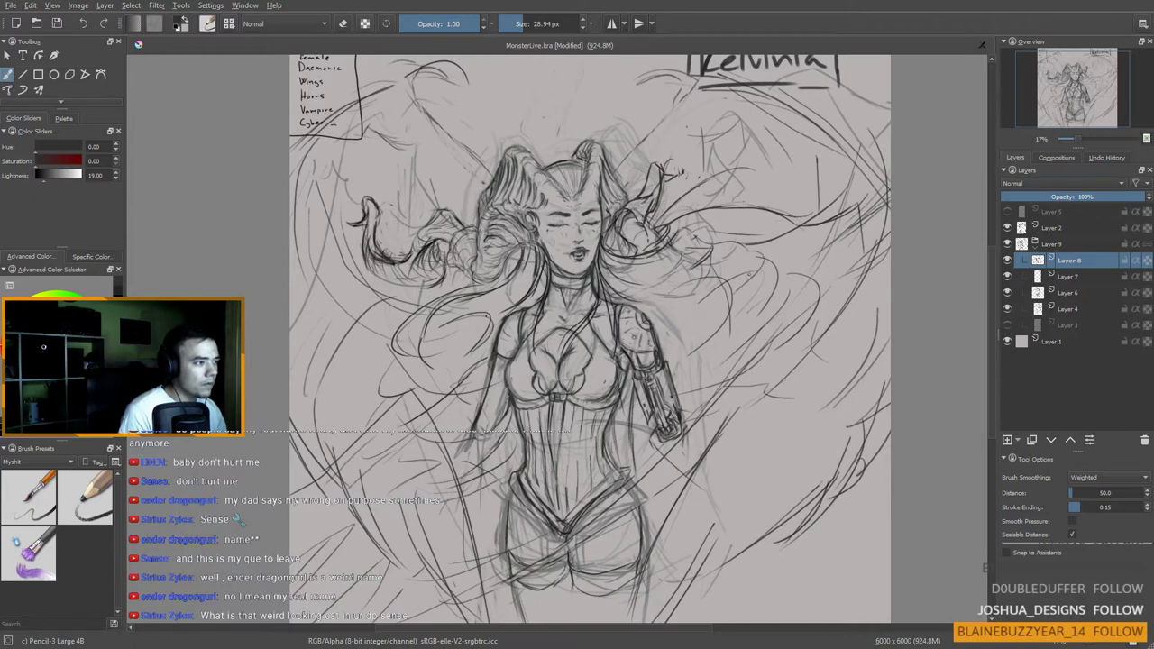
{"action": "left_click_drag", "start_coordinate": [652, 369], "coordinate": [610, 356]}
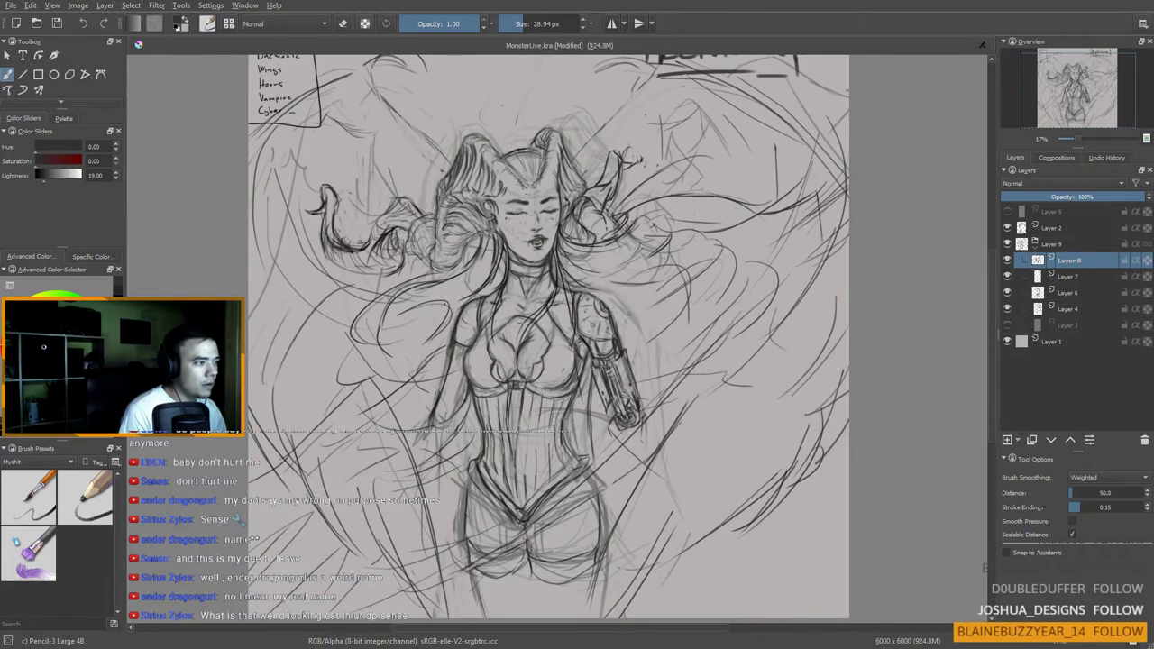
{"action": "mouse_move", "coordinate": [737, 273]}
{"action": "left_mouse_down"}
{"action": "mouse_move", "coordinate": [703, 311]}
{"action": "mouse_move", "coordinate": [647, 340]}
{"action": "left_mouse_up"}
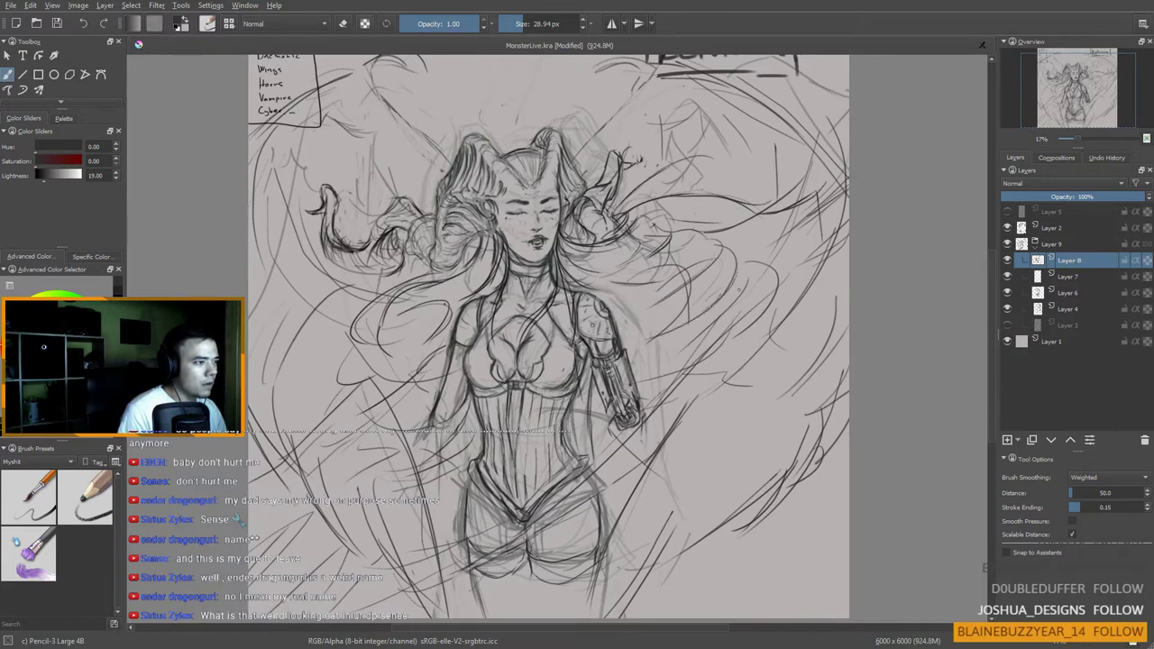
{"action": "mouse_move", "coordinate": [752, 264]}
{"action": "left_mouse_down"}
{"action": "mouse_move", "coordinate": [697, 360]}
{"action": "mouse_move", "coordinate": [664, 377]}
{"action": "left_mouse_up"}
{"action": "left_click_drag", "start_coordinate": [611, 420], "coordinate": [680, 367]}
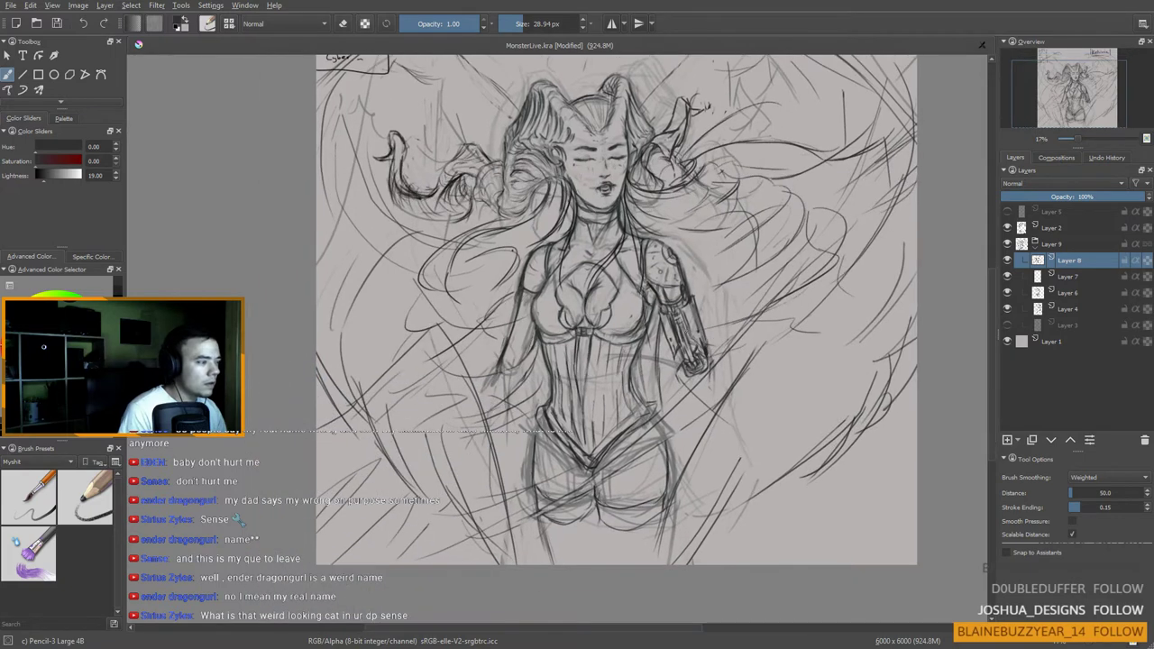
Step: Sketch loose curved hair strokes on the opposite side of the figure, next to the plain arm
{"action": "mouse_move", "coordinate": [423, 263]}
{"action": "left_mouse_down"}
{"action": "mouse_move", "coordinate": [422, 296]}
{"action": "mouse_move", "coordinate": [468, 309]}
{"action": "left_mouse_up"}
{"action": "left_click_drag", "start_coordinate": [500, 261], "coordinate": [508, 367]}
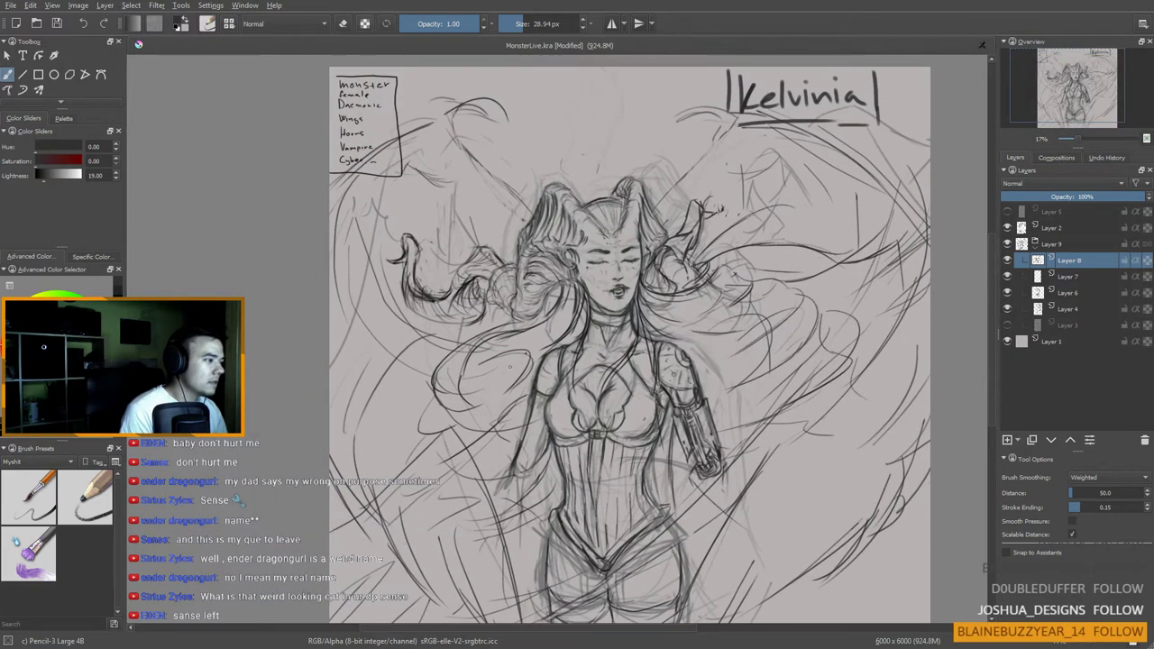
{"action": "left_click_drag", "start_coordinate": [488, 440], "coordinate": [562, 356]}
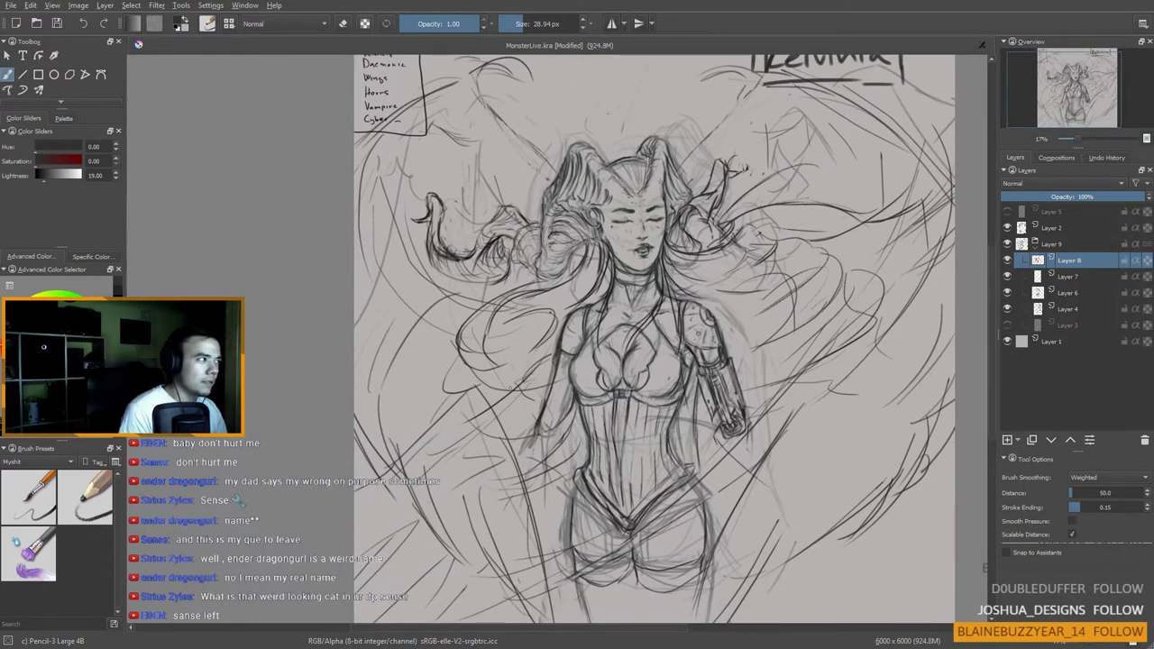
{"action": "left_click_drag", "start_coordinate": [488, 414], "coordinate": [427, 468]}
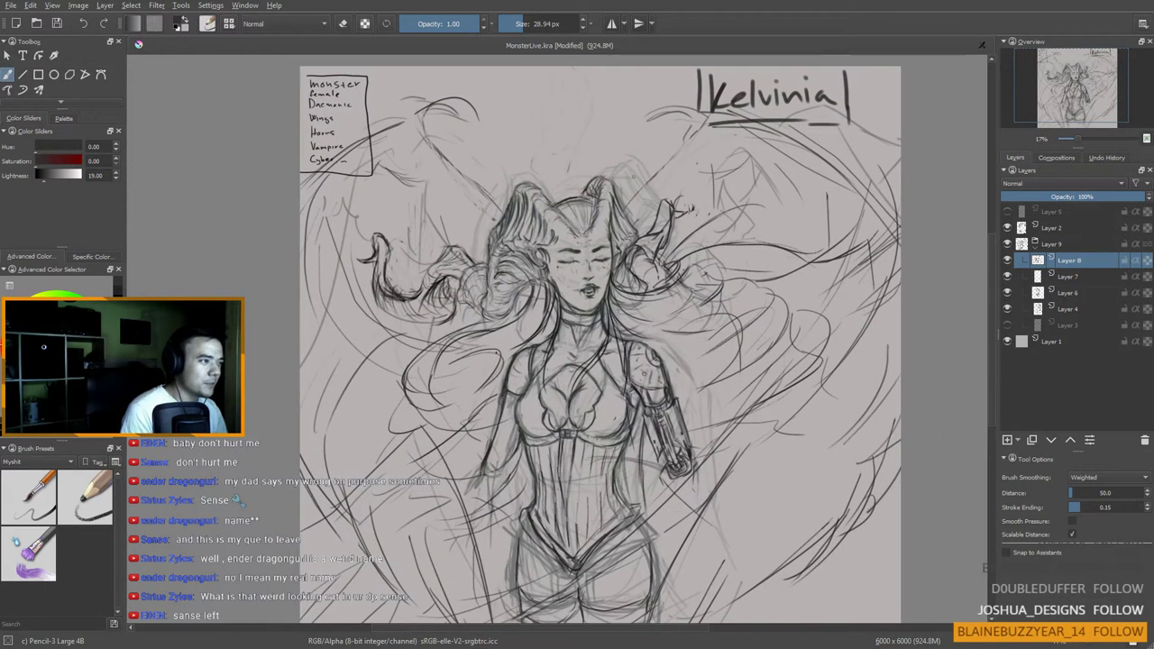
{"action": "left_click_drag", "start_coordinate": [635, 190], "coordinate": [640, 159]}
{"action": "left_click_drag", "start_coordinate": [658, 402], "coordinate": [698, 327]}
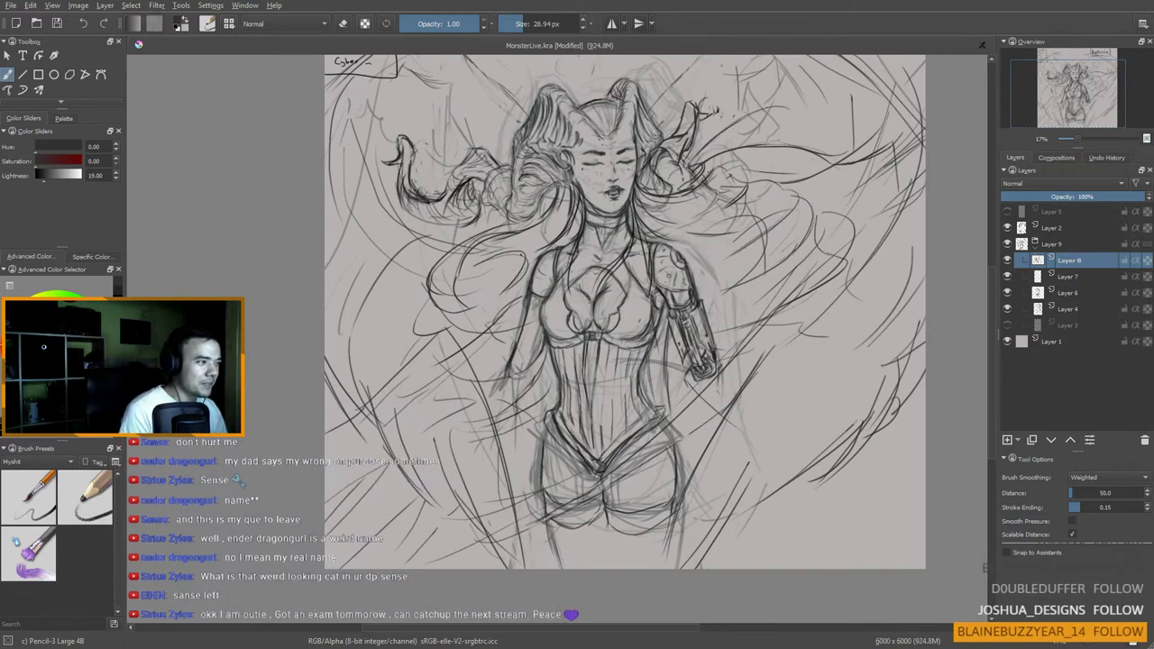
{"action": "left_click_drag", "start_coordinate": [598, 324], "coordinate": [594, 303]}
{"action": "left_click_drag", "start_coordinate": [616, 454], "coordinate": [606, 382]}
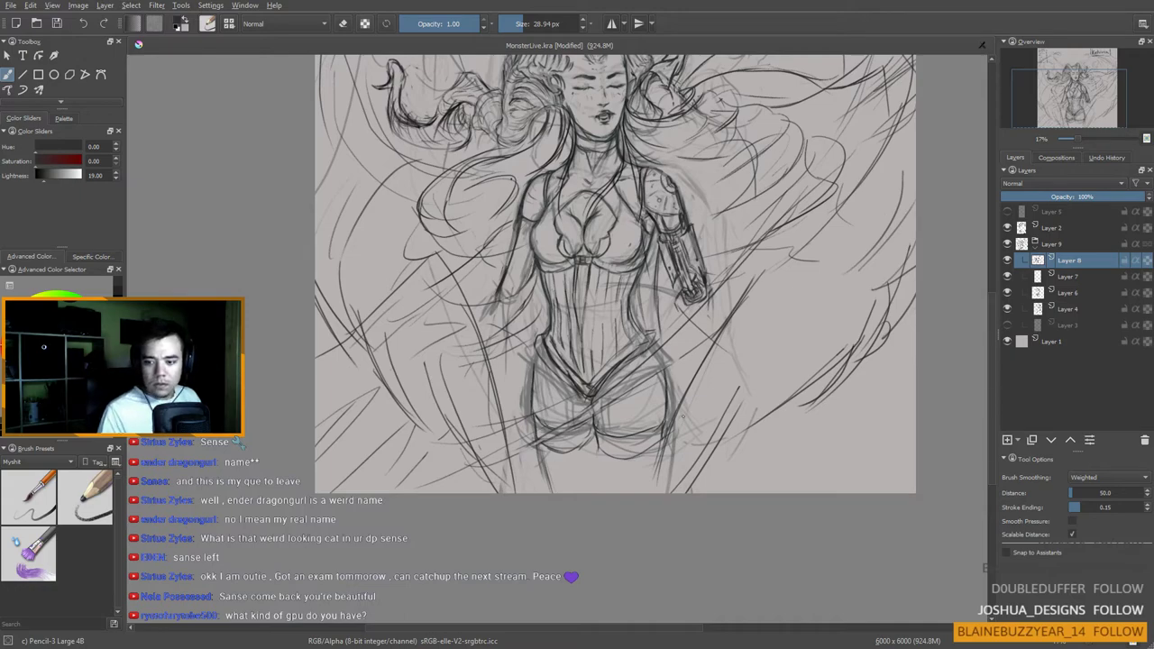
{"action": "key", "text": "super"}
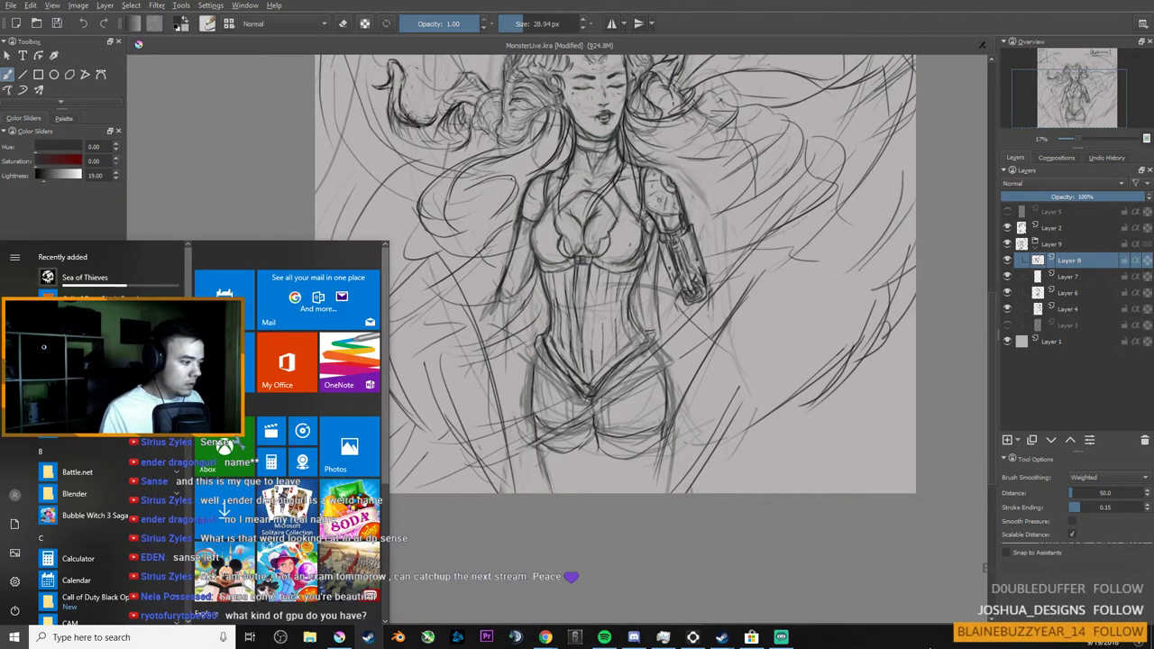
{"action": "mouse_move", "coordinate": [546, 637]}
{"action": "left_click", "coordinate": [507, 609]}
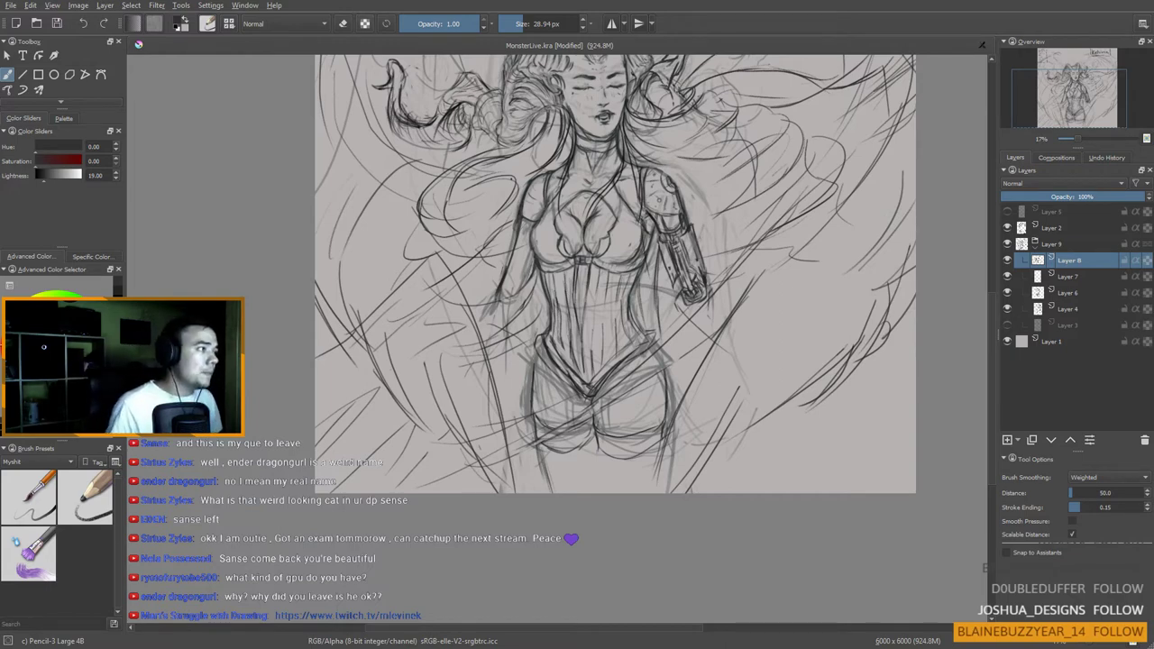
Step: Undo the stray stroke over the hair, and extend the upper hair strands above the mechanical arm with longer sweeping lines
{"action": "mouse_move", "coordinate": [438, 228]}
{"action": "left_mouse_down"}
{"action": "mouse_move", "coordinate": [472, 348]}
{"action": "mouse_move", "coordinate": [467, 398]}
{"action": "left_mouse_up"}
{"action": "key", "text": "ctrl+z"}
{"action": "left_click_drag", "start_coordinate": [618, 315], "coordinate": [593, 364]}
{"action": "mouse_move", "coordinate": [700, 221]}
{"action": "left_mouse_down"}
{"action": "mouse_move", "coordinate": [804, 204]}
{"action": "mouse_move", "coordinate": [834, 144]}
{"action": "left_mouse_up"}
{"action": "left_click_drag", "start_coordinate": [743, 237], "coordinate": [760, 224]}
{"action": "left_click_drag", "start_coordinate": [634, 298], "coordinate": [659, 256]}
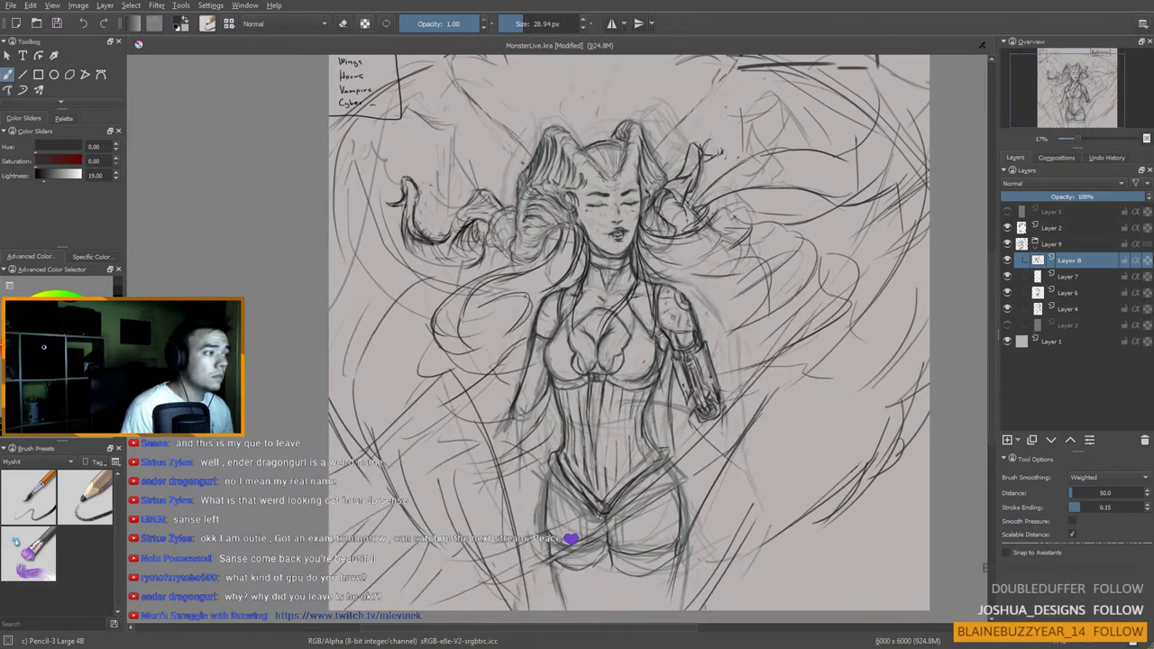
Step: Sketch loose diagonal lines through the hair and wing area beside the plain arm
{"action": "left_click_drag", "start_coordinate": [428, 339], "coordinate": [369, 398]}
{"action": "left_click_drag", "start_coordinate": [390, 336], "coordinate": [348, 378]}
{"action": "left_click_drag", "start_coordinate": [375, 422], "coordinate": [426, 348]}
{"action": "left_click_drag", "start_coordinate": [487, 409], "coordinate": [592, 364]}
{"action": "left_click_drag", "start_coordinate": [563, 403], "coordinate": [471, 474]}
{"action": "mouse_move", "coordinate": [494, 163]}
{"action": "left_mouse_down"}
{"action": "mouse_move", "coordinate": [415, 301]}
{"action": "mouse_move", "coordinate": [464, 269]}
{"action": "left_mouse_up"}
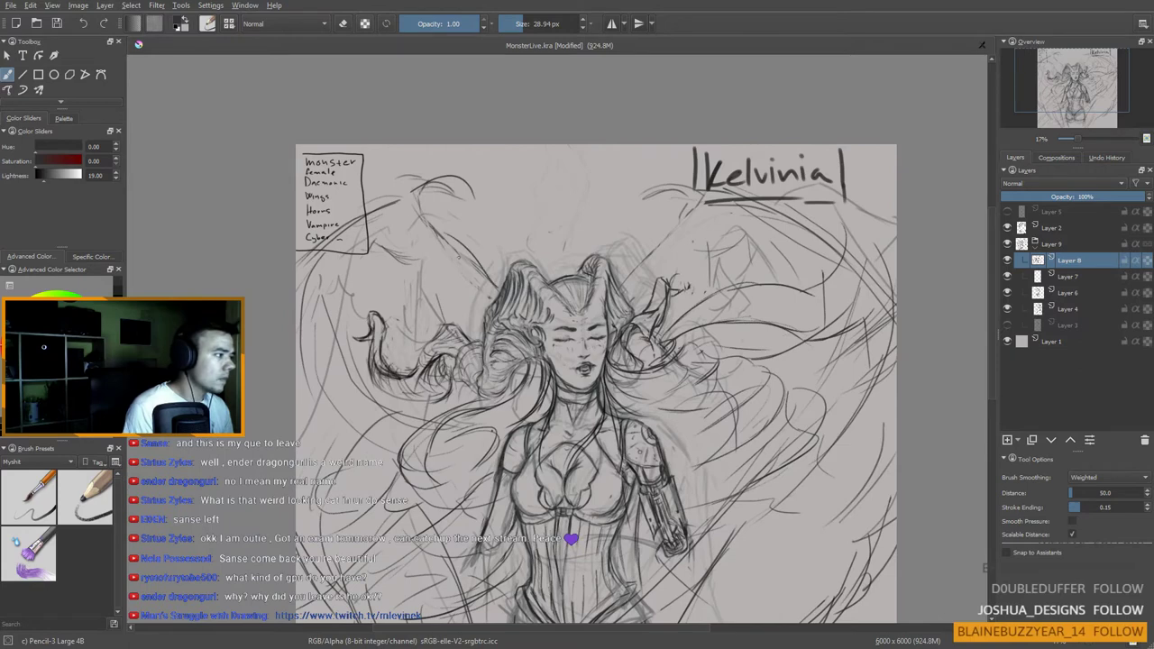
Step: Draw tick marks next to Daemonic, Horns and Vampire in the handwritten trait list
{"action": "left_click_drag", "start_coordinate": [660, 244], "coordinate": [714, 249]}
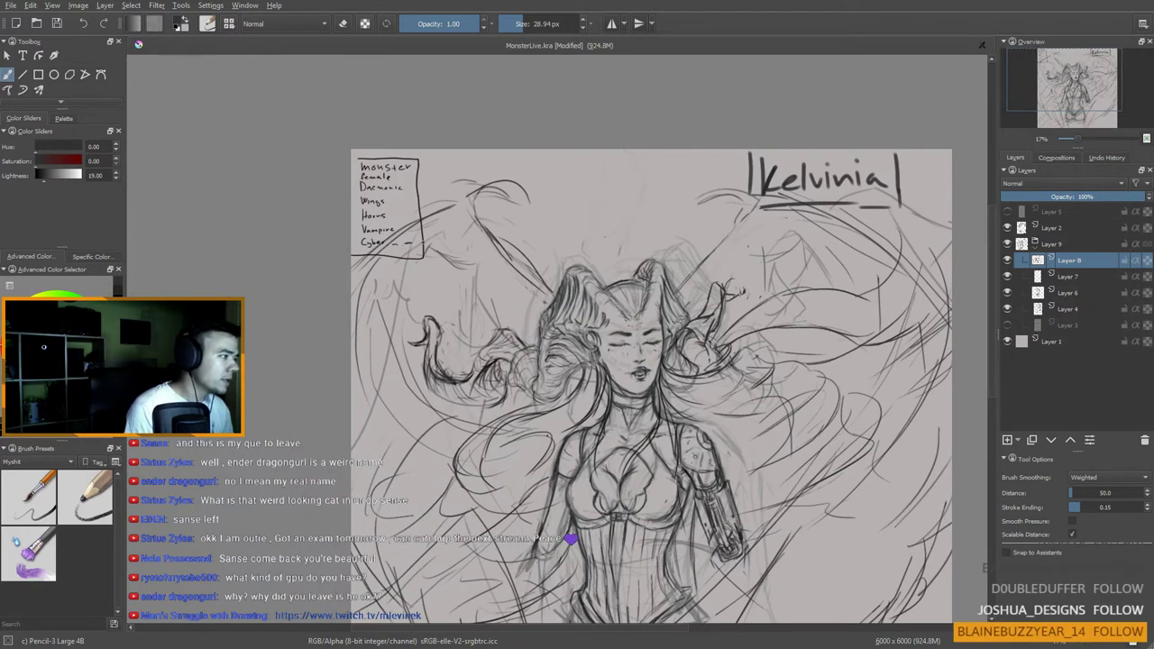
{"action": "left_click_drag", "start_coordinate": [425, 330], "coordinate": [425, 403]}
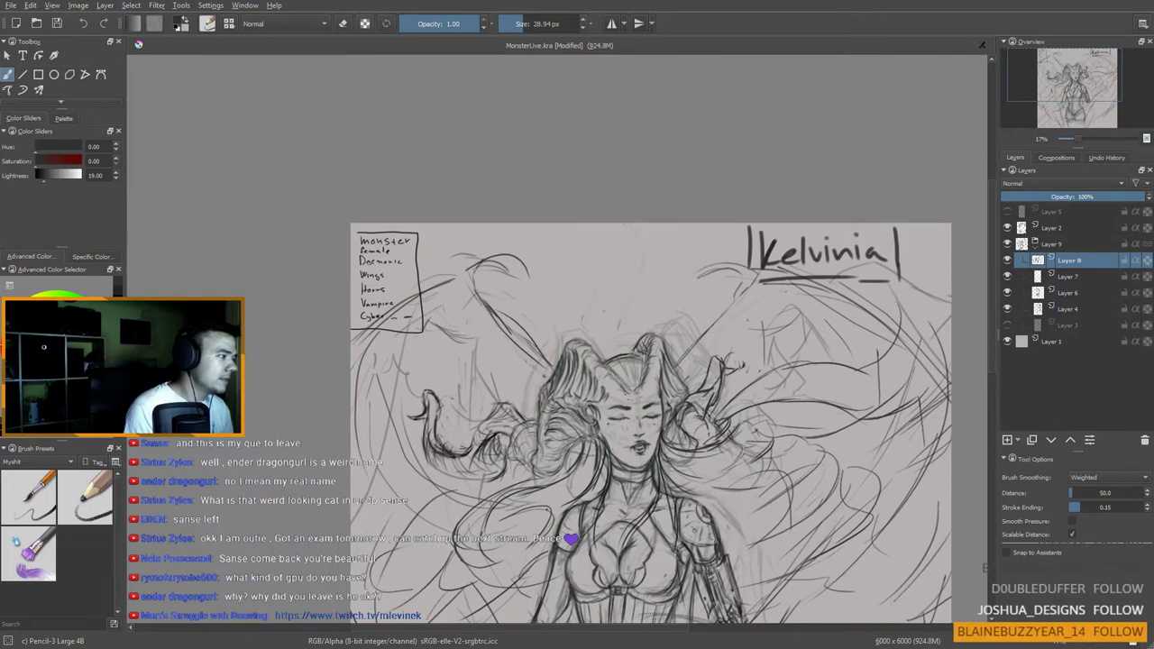
{"action": "left_click_drag", "start_coordinate": [405, 318], "coordinate": [395, 275]}
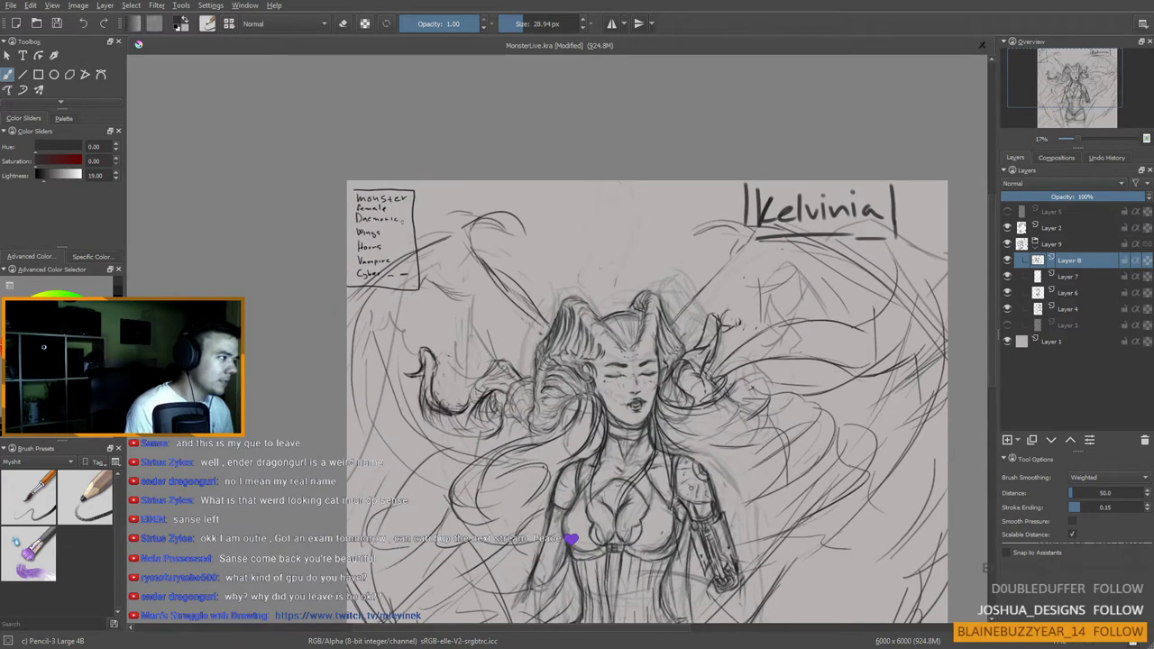
{"action": "mouse_move", "coordinate": [403, 217]}
{"action": "left_mouse_down"}
{"action": "mouse_move", "coordinate": [411, 211]}
{"action": "mouse_move", "coordinate": [398, 223]}
{"action": "mouse_move", "coordinate": [397, 213]}
{"action": "mouse_move", "coordinate": [401, 237]}
{"action": "left_mouse_up"}
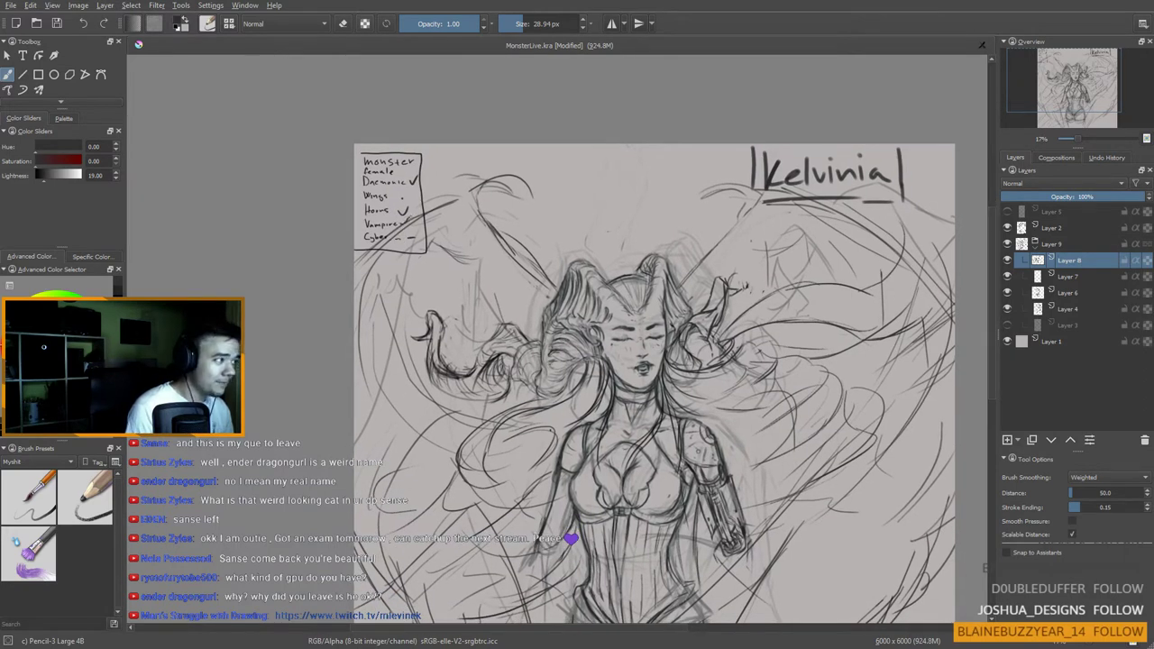
{"action": "scroll", "coordinate": [654, 368], "scroll_direction": "down", "scroll_amount": 1}
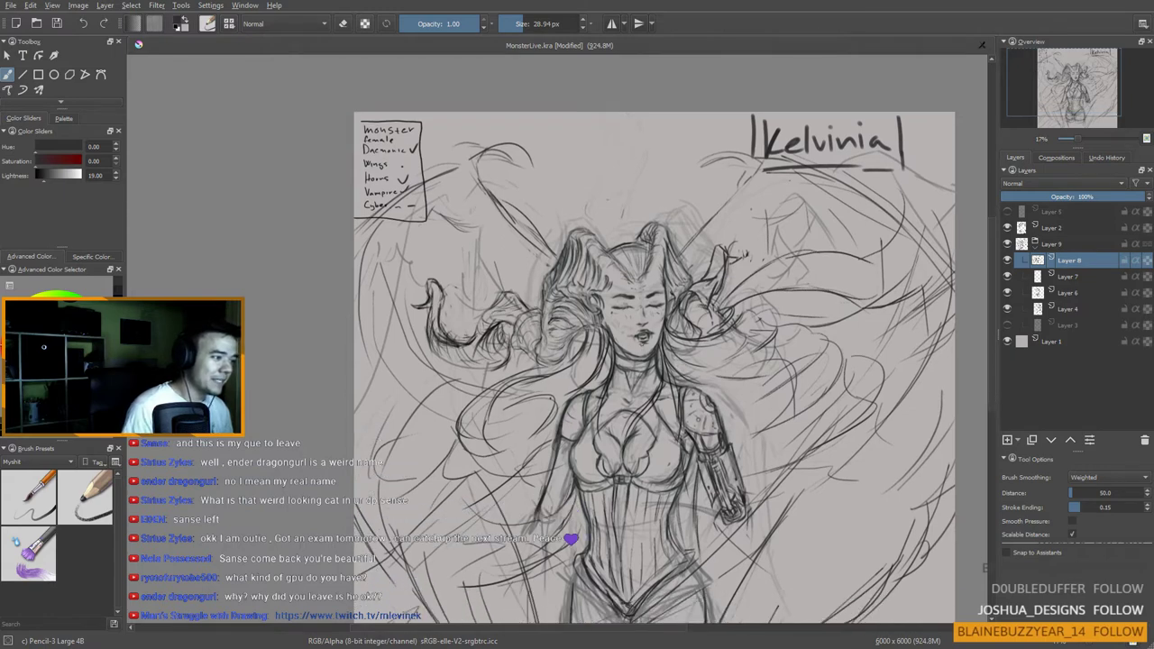
{"action": "left_click_drag", "start_coordinate": [608, 321], "coordinate": [631, 359]}
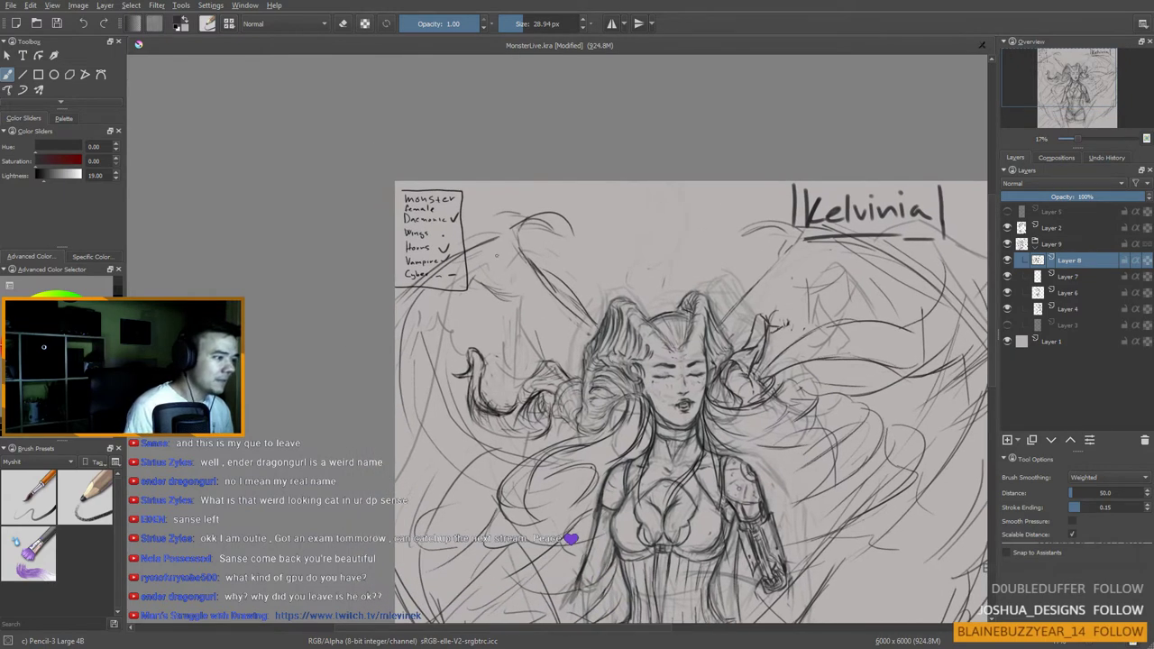
{"action": "left_click_drag", "start_coordinate": [422, 241], "coordinate": [424, 247]}
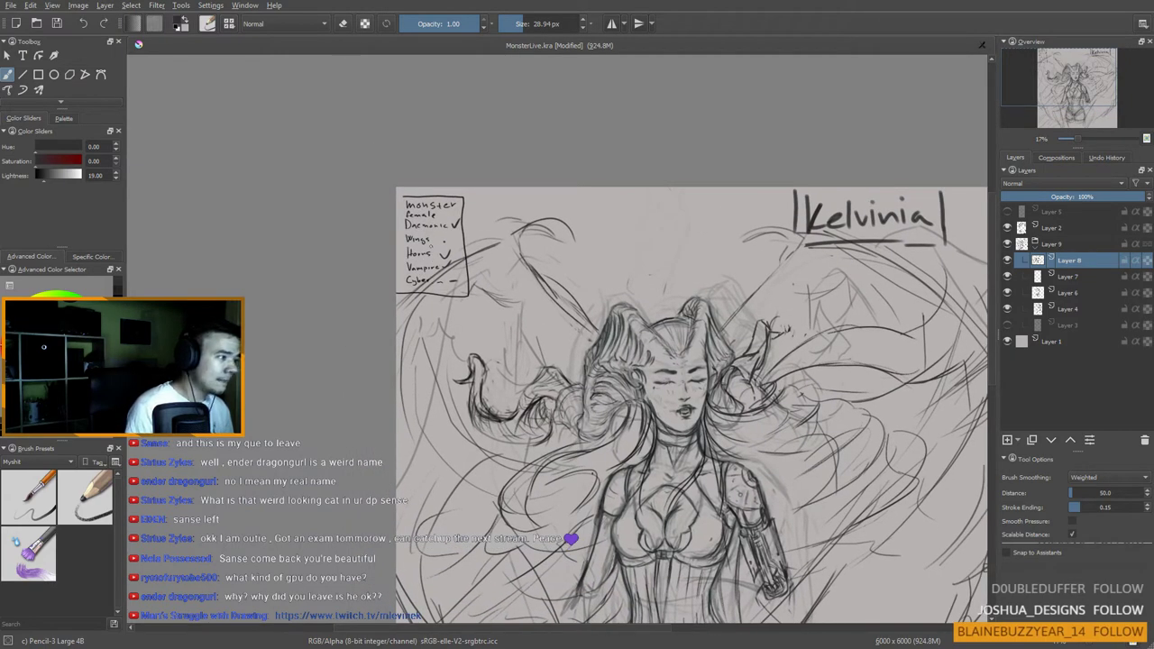
{"action": "left_click_drag", "start_coordinate": [588, 322], "coordinate": [581, 288]}
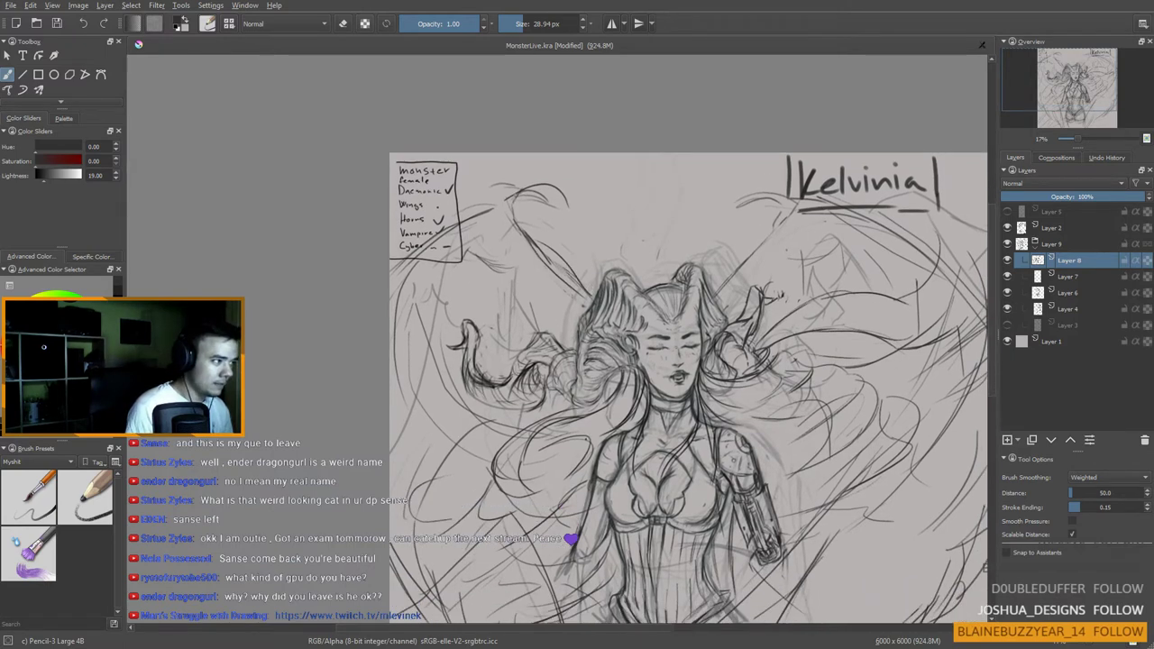
Step: Reinforce the bony arm of the wing nearest the trait list and sketch the hooked joint at its top
{"action": "left_click_drag", "start_coordinate": [512, 200], "coordinate": [589, 304]}
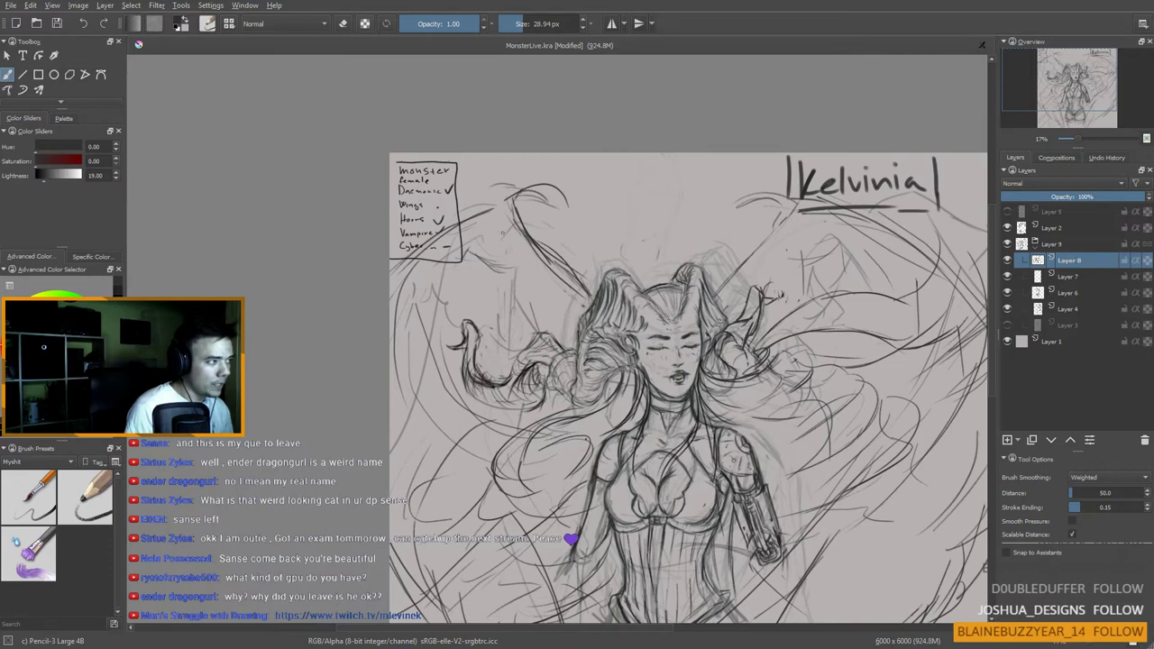
{"action": "mouse_move", "coordinate": [511, 194]}
{"action": "left_mouse_down"}
{"action": "mouse_move", "coordinate": [515, 215]}
{"action": "mouse_move", "coordinate": [526, 184]}
{"action": "mouse_move", "coordinate": [501, 204]}
{"action": "left_mouse_up"}
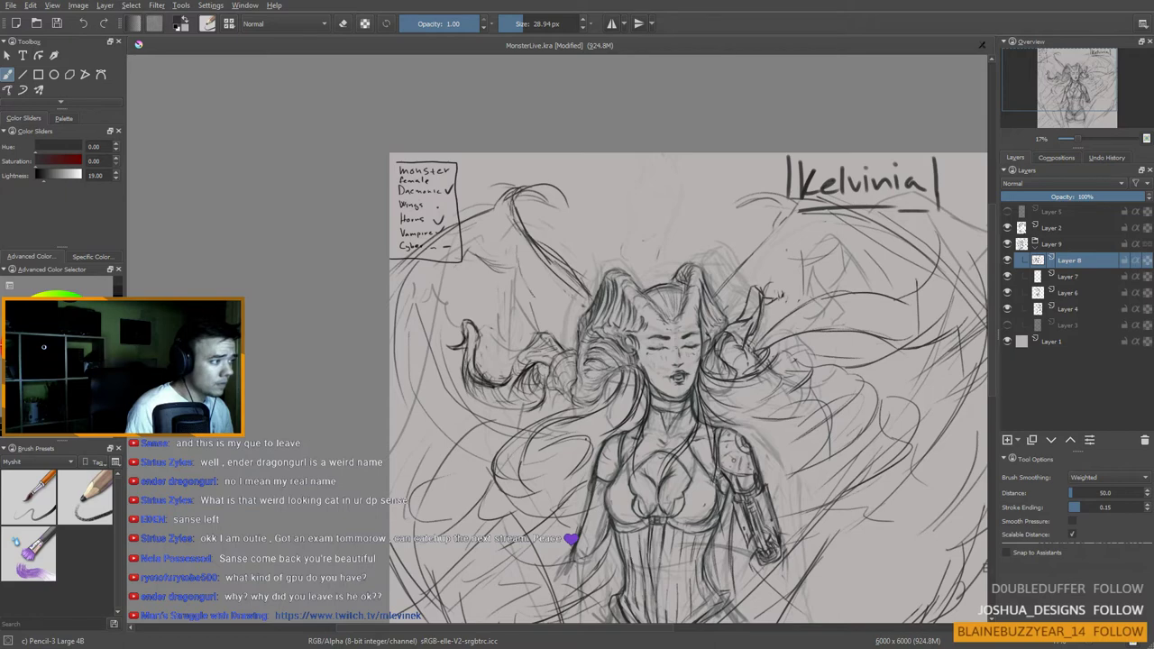
{"action": "mouse_move", "coordinate": [521, 214]}
{"action": "left_mouse_down"}
{"action": "mouse_move", "coordinate": [537, 186]}
{"action": "mouse_move", "coordinate": [504, 212]}
{"action": "mouse_move", "coordinate": [503, 193]}
{"action": "left_mouse_up"}
{"action": "left_click_drag", "start_coordinate": [518, 180], "coordinate": [478, 214]}
{"action": "left_click_drag", "start_coordinate": [484, 196], "coordinate": [472, 224]}
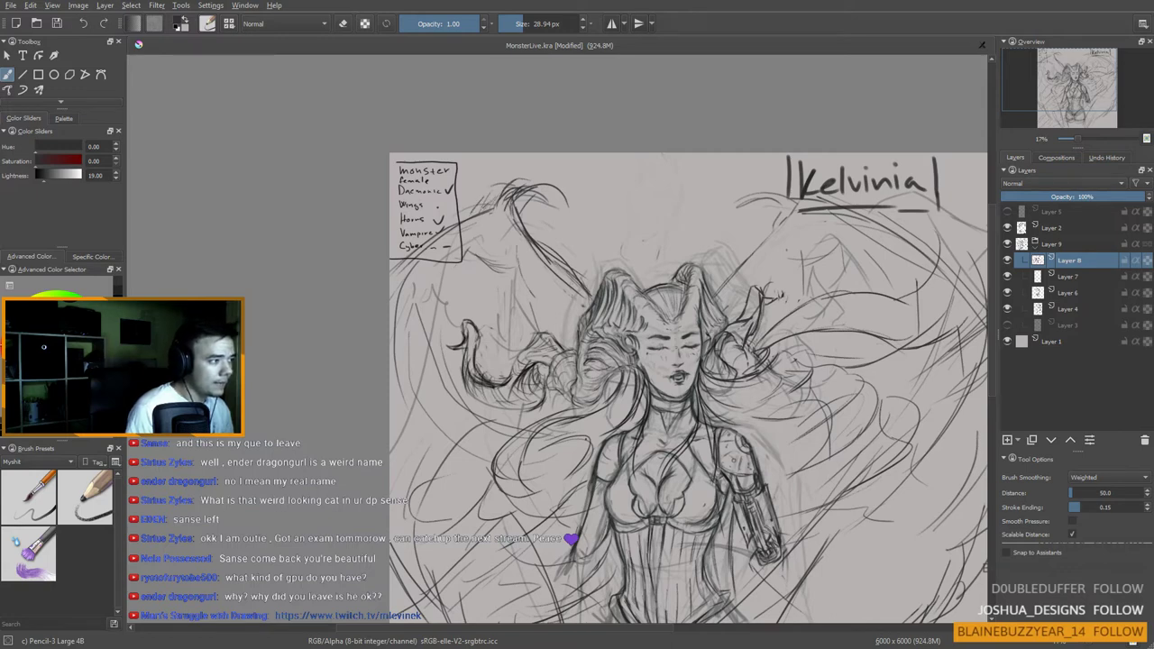
{"action": "left_click_drag", "start_coordinate": [587, 280], "coordinate": [587, 299]}
{"action": "mouse_move", "coordinate": [541, 240]}
{"action": "left_mouse_down"}
{"action": "mouse_move", "coordinate": [566, 273]}
{"action": "mouse_move", "coordinate": [560, 290]}
{"action": "mouse_move", "coordinate": [527, 301]}
{"action": "mouse_move", "coordinate": [530, 275]}
{"action": "mouse_move", "coordinate": [502, 236]}
{"action": "mouse_move", "coordinate": [498, 136]}
{"action": "left_mouse_up"}
Step: Sketch the wrist joint and start of the palm at the end of the mechanical forearm
{"action": "mouse_move", "coordinate": [532, 384]}
{"action": "left_mouse_down"}
{"action": "mouse_move", "coordinate": [540, 458]}
{"action": "mouse_move", "coordinate": [550, 409]}
{"action": "left_mouse_up"}
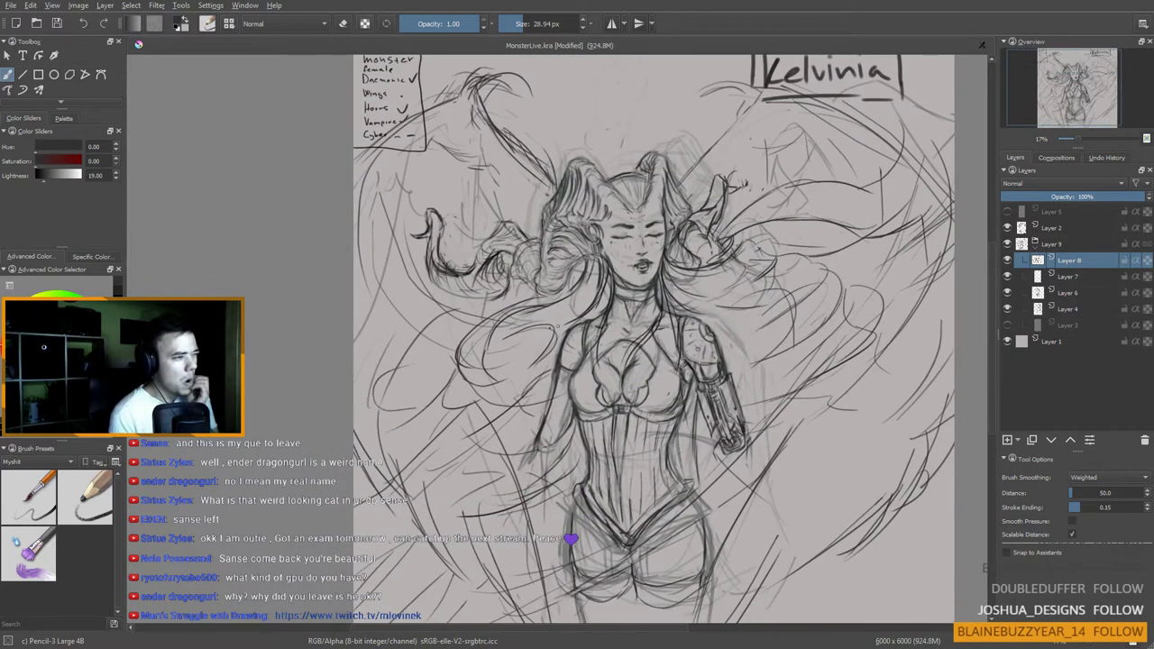
{"action": "left_click_drag", "start_coordinate": [752, 370], "coordinate": [750, 339]}
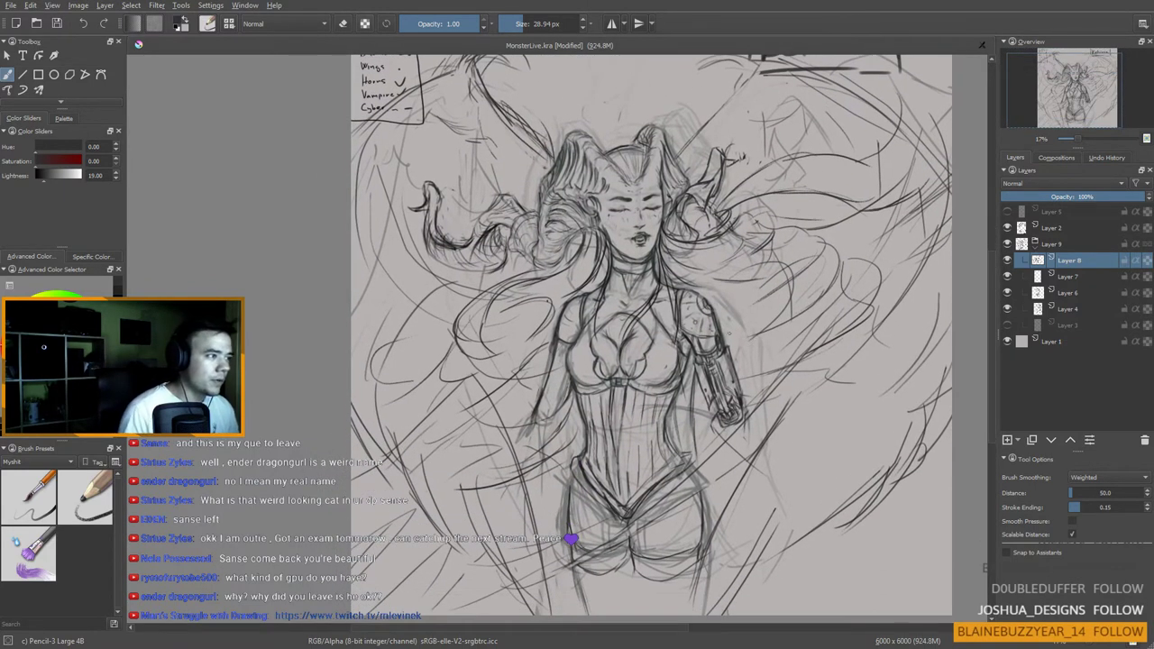
{"action": "scroll", "coordinate": [750, 339], "scroll_direction": "down", "scroll_amount": 2}
{"action": "scroll", "coordinate": [750, 338], "scroll_direction": "up", "scroll_amount": 2}
{"action": "left_click_drag", "start_coordinate": [678, 341], "coordinate": [682, 318]}
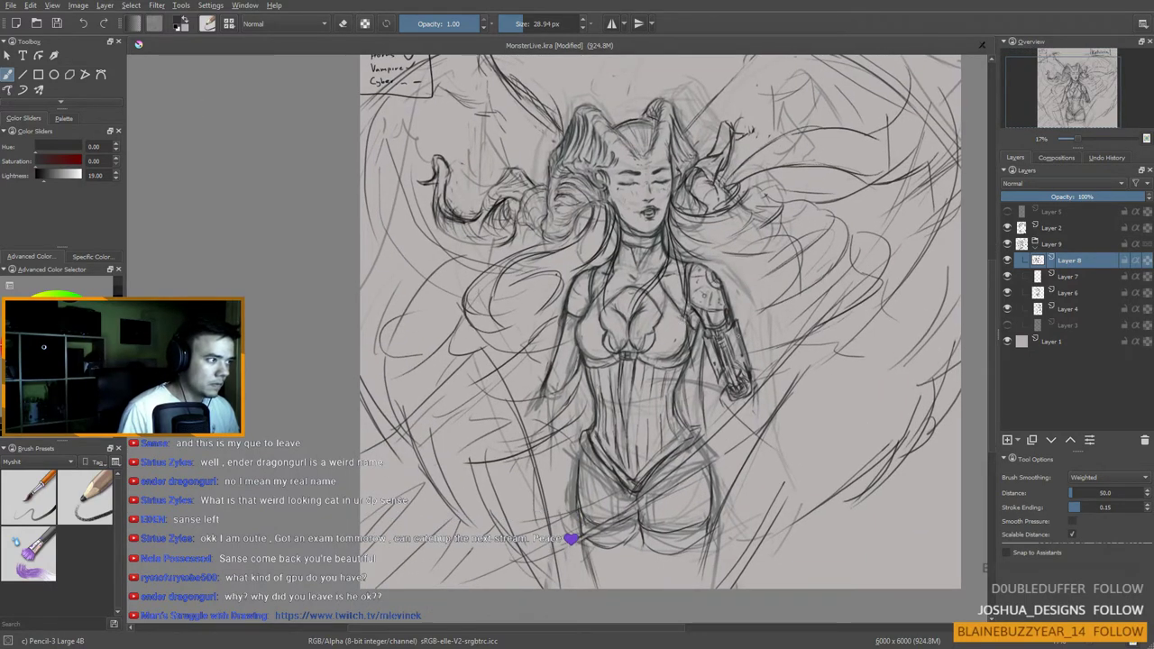
{"action": "scroll", "coordinate": [716, 301], "scroll_direction": "down", "scroll_amount": 2}
{"action": "scroll", "coordinate": [716, 302], "scroll_direction": "up", "scroll_amount": 2}
{"action": "left_click_drag", "start_coordinate": [715, 302], "coordinate": [740, 316]}
{"action": "left_click_drag", "start_coordinate": [758, 494], "coordinate": [773, 428]}
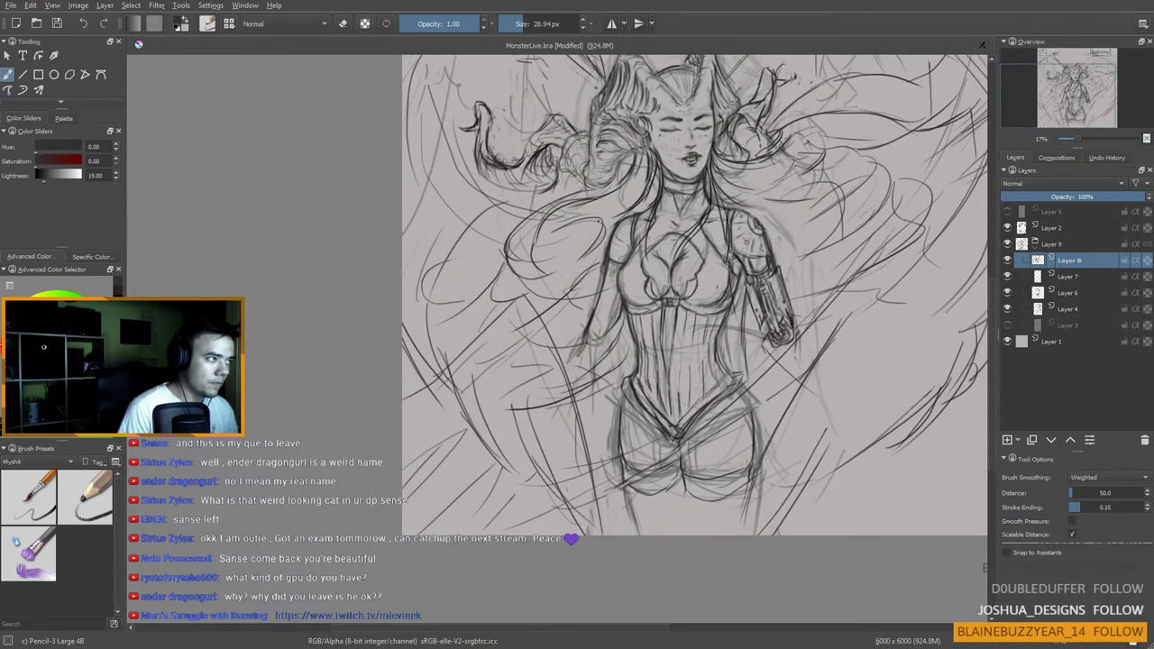
{"action": "mouse_move", "coordinate": [797, 336]}
{"action": "left_mouse_down"}
{"action": "mouse_move", "coordinate": [801, 361]}
{"action": "mouse_move", "coordinate": [798, 338]}
{"action": "mouse_move", "coordinate": [776, 358]}
{"action": "left_mouse_up"}
{"action": "mouse_move", "coordinate": [769, 338]}
{"action": "left_mouse_down"}
{"action": "mouse_move", "coordinate": [774, 355]}
{"action": "mouse_move", "coordinate": [782, 347]}
{"action": "left_mouse_up"}
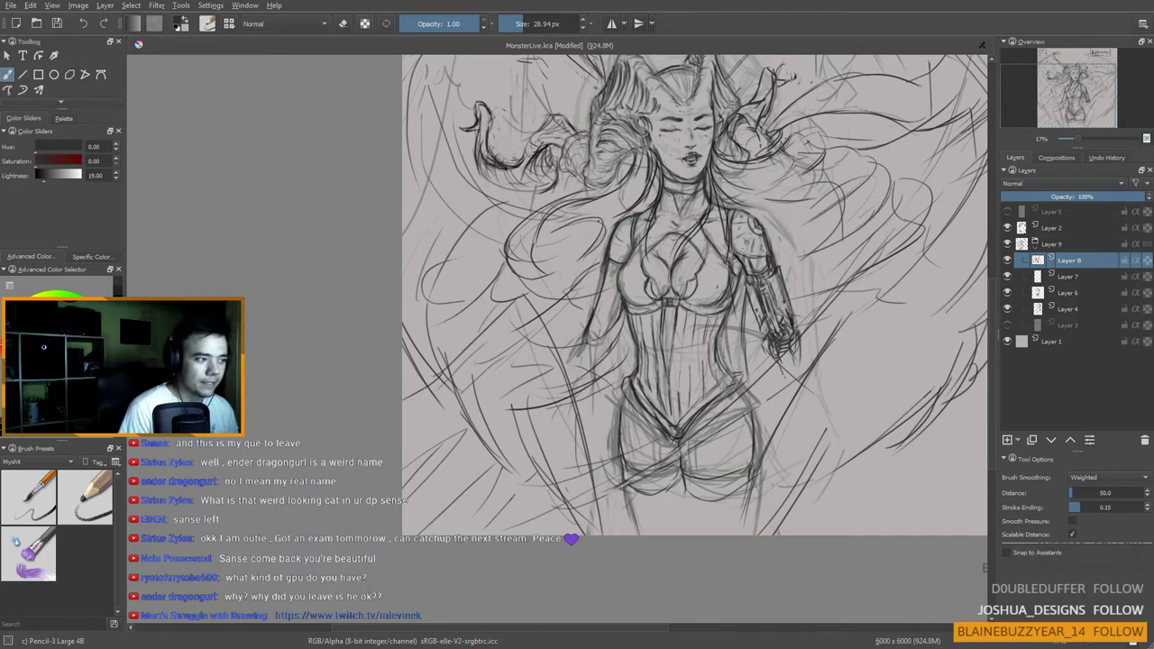
Step: Sketch long, thin clawed fingers extending down from the palm of the mechanical hand
{"action": "mouse_move", "coordinate": [789, 360]}
{"action": "left_mouse_down"}
{"action": "mouse_move", "coordinate": [779, 386]}
{"action": "mouse_move", "coordinate": [779, 373]}
{"action": "left_mouse_up"}
{"action": "left_click_drag", "start_coordinate": [793, 373], "coordinate": [795, 413]}
{"action": "left_click_drag", "start_coordinate": [805, 356], "coordinate": [804, 442]}
{"action": "mouse_move", "coordinate": [792, 358]}
{"action": "left_mouse_down"}
{"action": "mouse_move", "coordinate": [803, 445]}
{"action": "mouse_move", "coordinate": [788, 468]}
{"action": "left_mouse_up"}
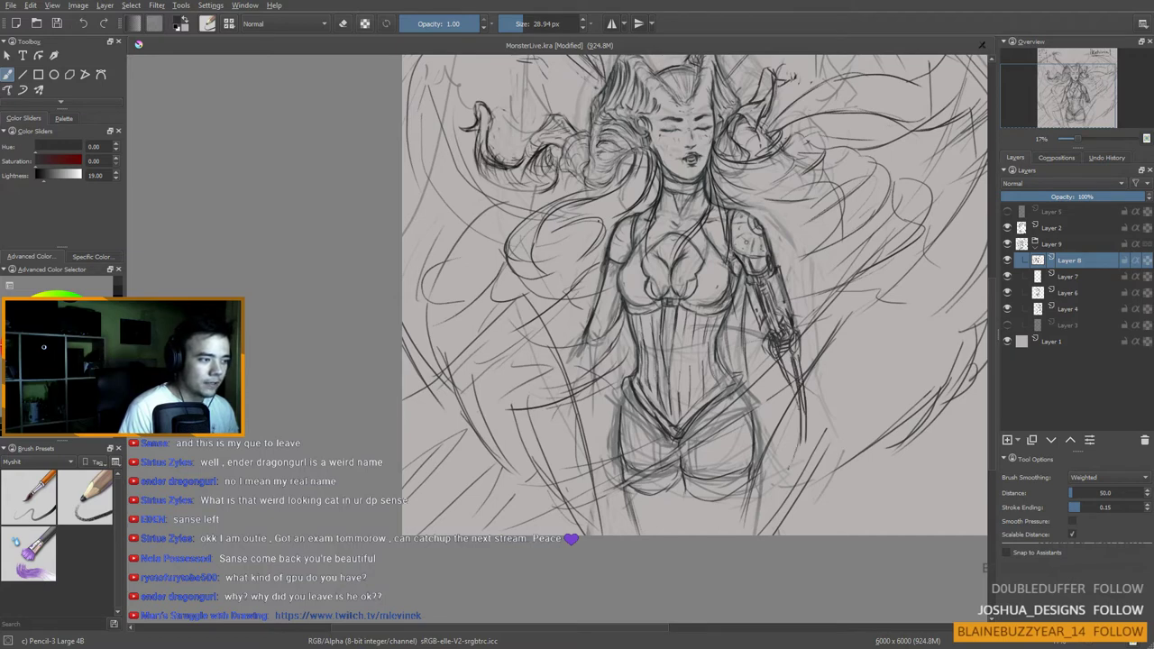
{"action": "left_click_drag", "start_coordinate": [805, 428], "coordinate": [795, 460]}
{"action": "left_click_drag", "start_coordinate": [773, 356], "coordinate": [778, 402]}
{"action": "left_click_drag", "start_coordinate": [787, 369], "coordinate": [785, 415]}
{"action": "left_click_drag", "start_coordinate": [789, 375], "coordinate": [781, 446]}
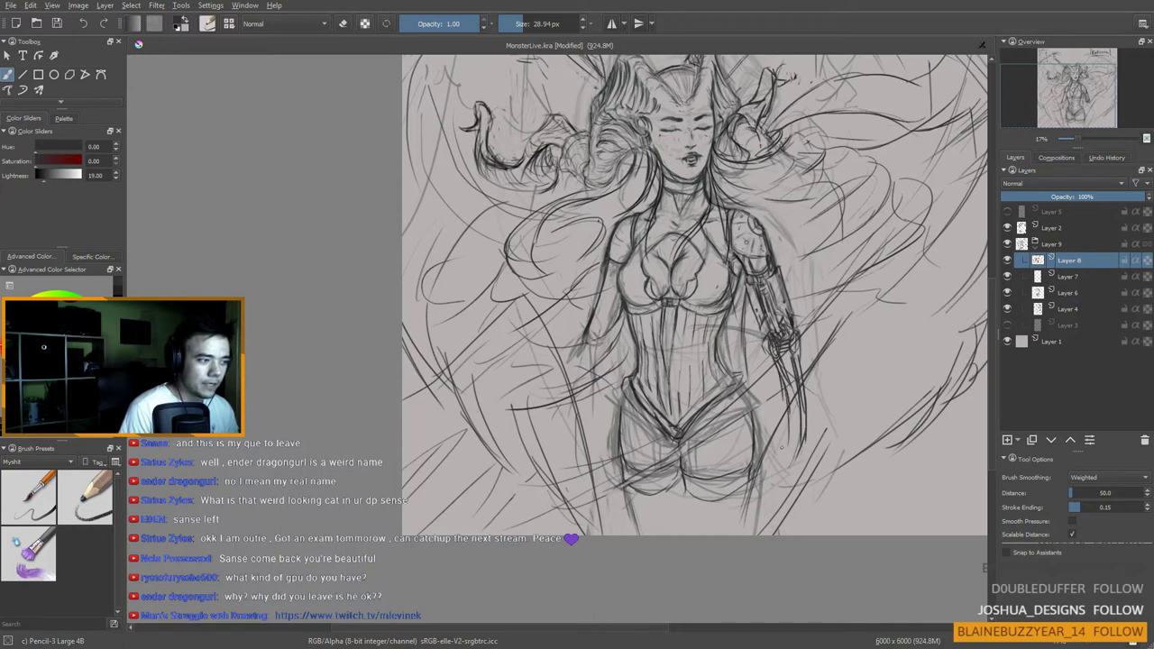
{"action": "left_click_drag", "start_coordinate": [797, 357], "coordinate": [771, 473]}
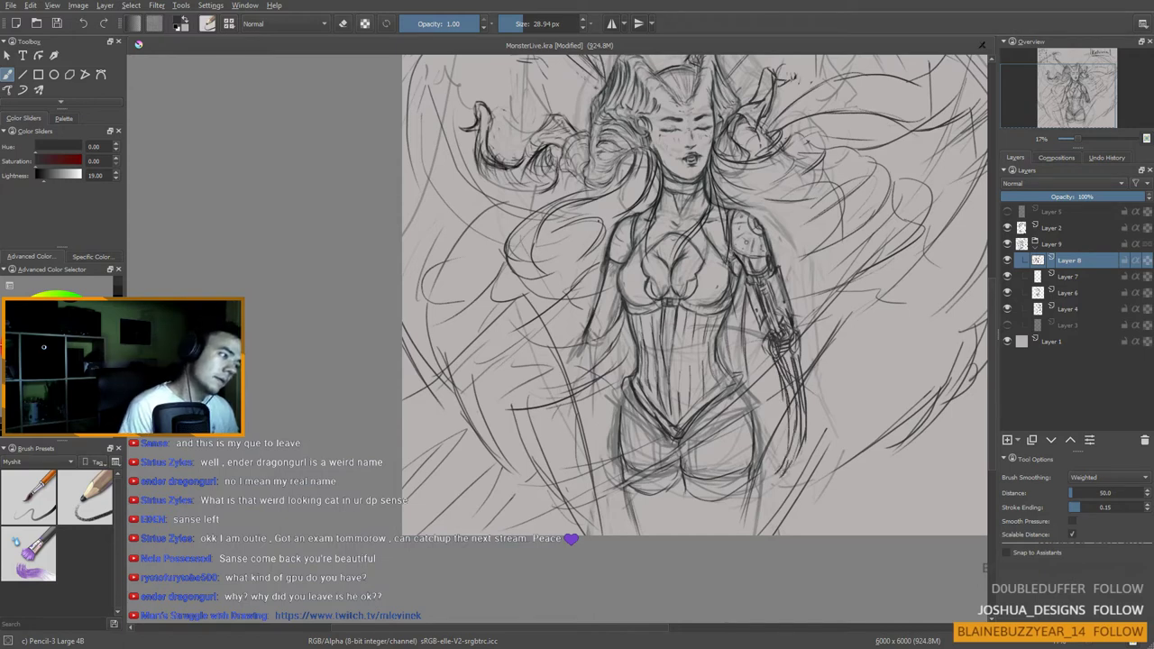
Step: Sketch the plain arm's elbow and an outstretched forearm ending in a rough hand, angled away from the hip
{"action": "left_click_drag", "start_coordinate": [591, 329], "coordinate": [609, 328]}
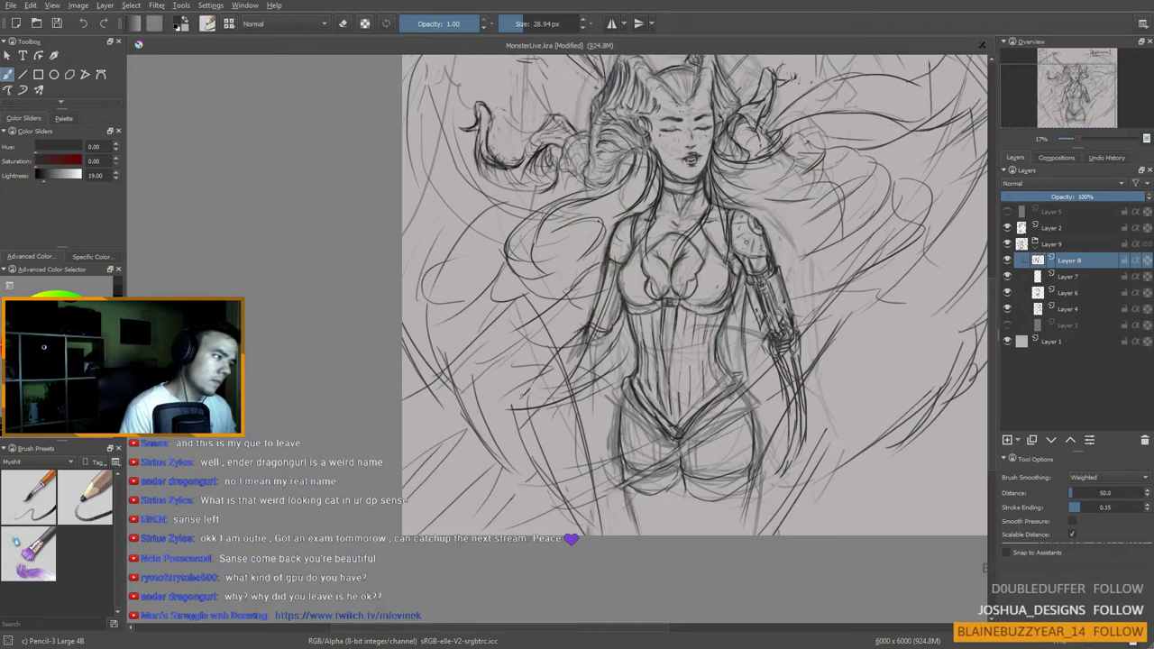
{"action": "left_click_drag", "start_coordinate": [510, 404], "coordinate": [498, 408]}
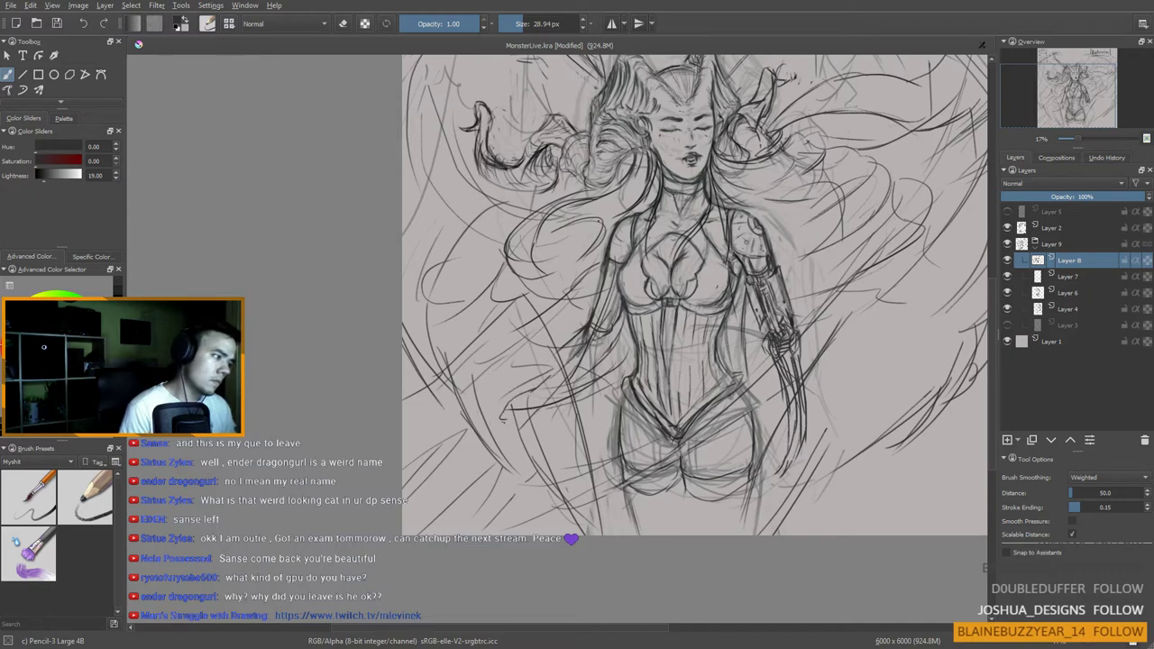
{"action": "left_click_drag", "start_coordinate": [512, 424], "coordinate": [582, 337]}
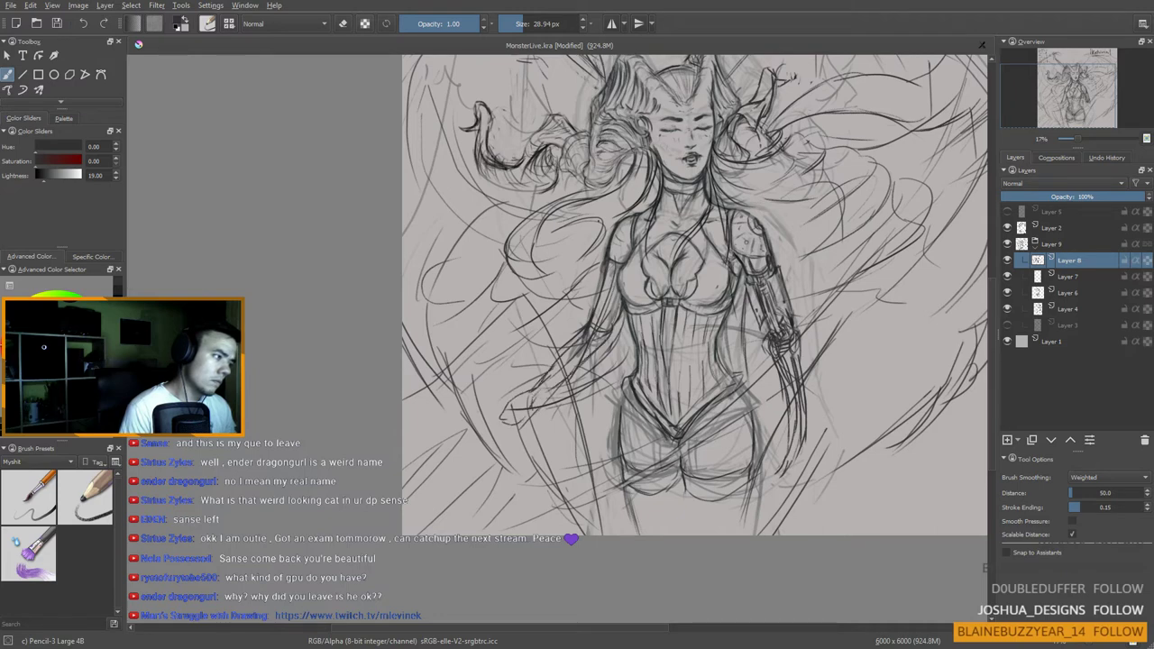
{"action": "left_click_drag", "start_coordinate": [518, 429], "coordinate": [503, 436]}
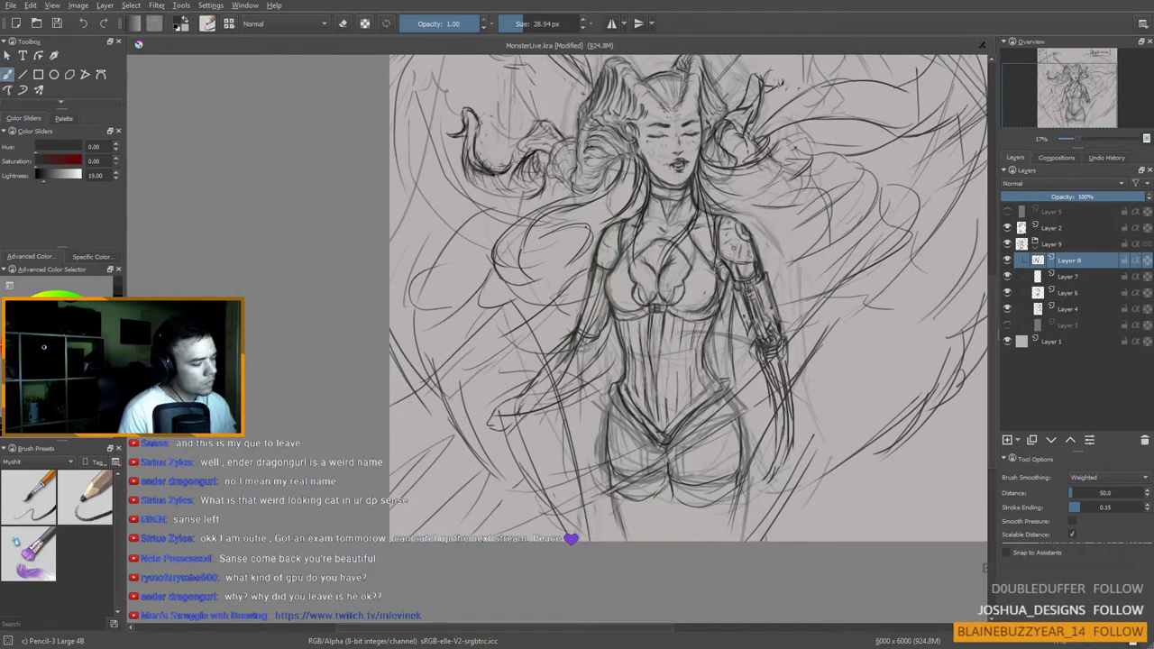
Step: Mirror the canvas view horizontally to examine the figure's pose and arms, and turn the mirroring off again
{"action": "key", "text": "m"}
{"action": "left_click_drag", "start_coordinate": [713, 416], "coordinate": [755, 401]}
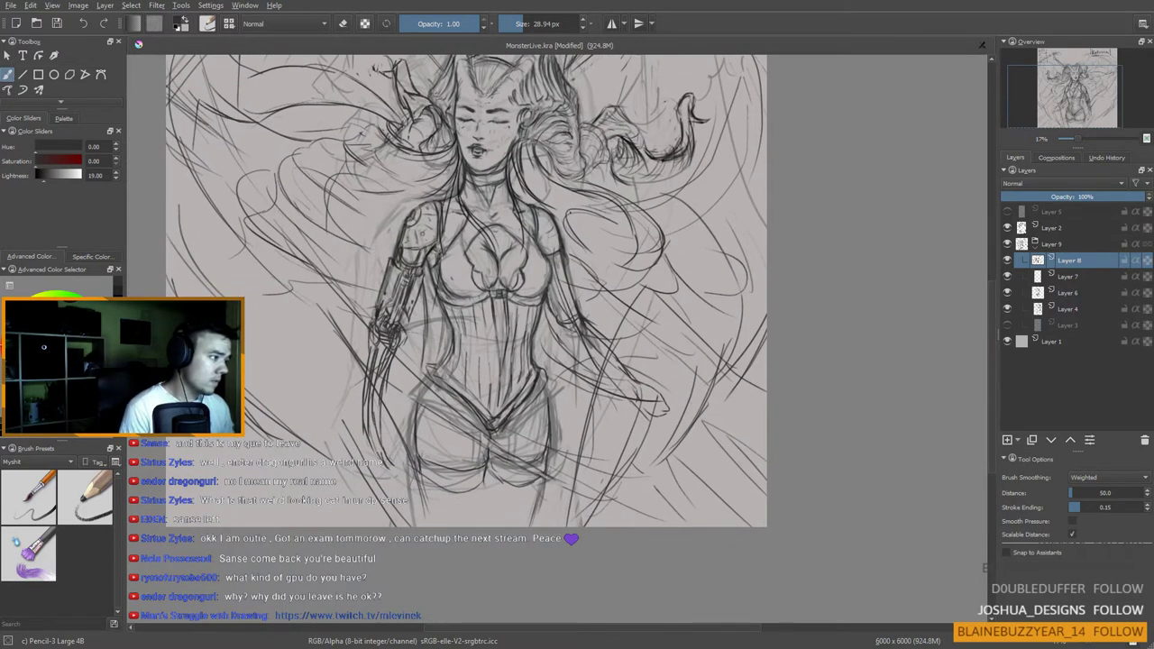
{"action": "mouse_move", "coordinate": [570, 316]}
{"action": "left_mouse_down"}
{"action": "mouse_move", "coordinate": [654, 227]}
{"action": "mouse_move", "coordinate": [657, 308]}
{"action": "left_mouse_up"}
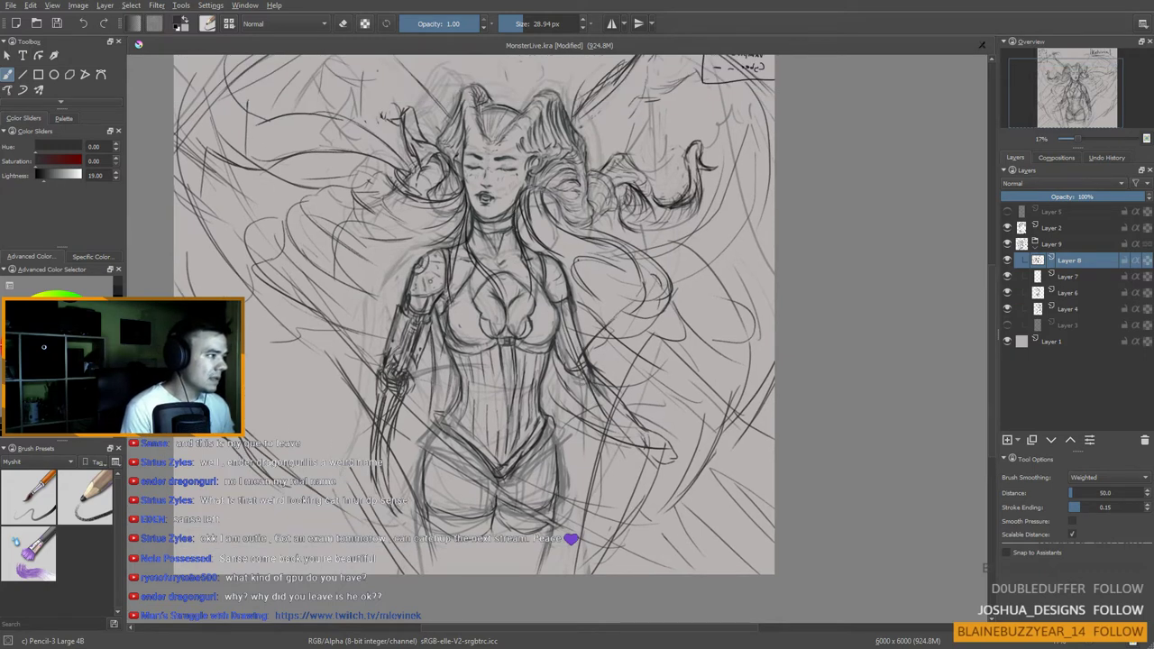
{"action": "left_click_drag", "start_coordinate": [523, 294], "coordinate": [535, 217]}
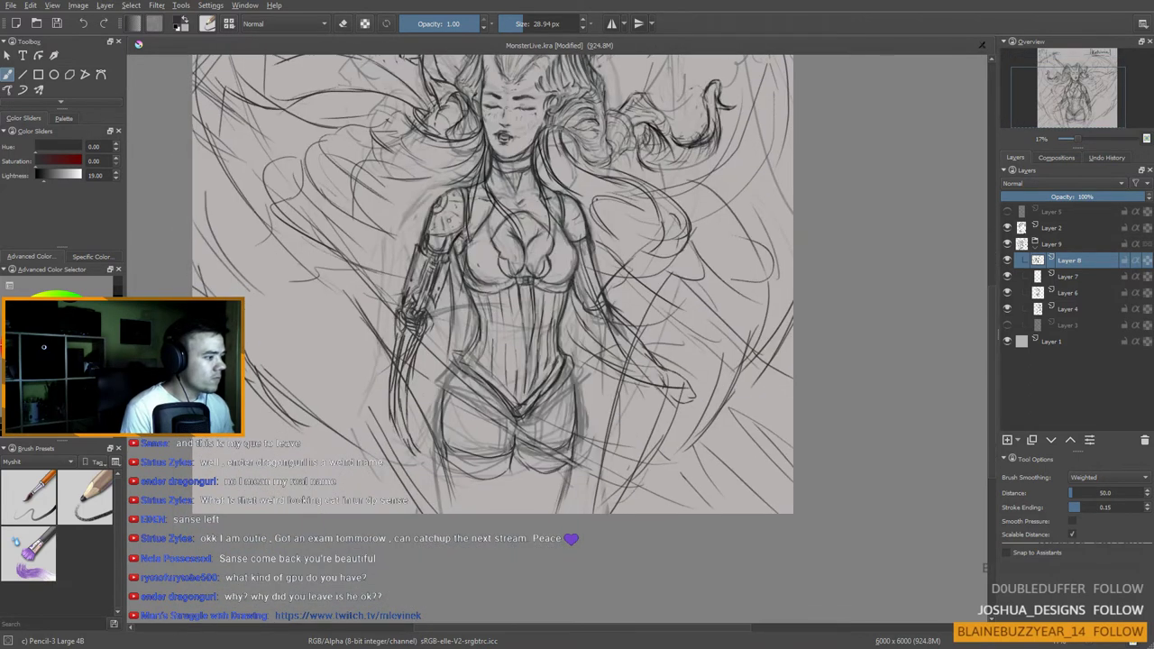
{"action": "key", "text": "m"}
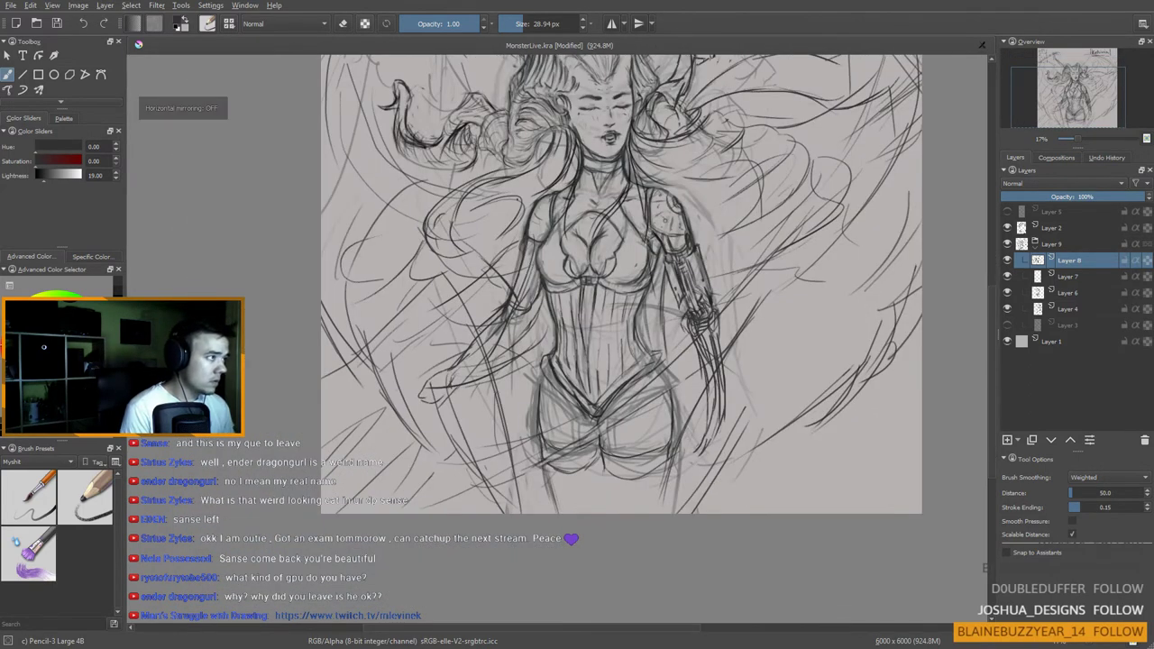
{"action": "left_click_drag", "start_coordinate": [524, 306], "coordinate": [514, 357]}
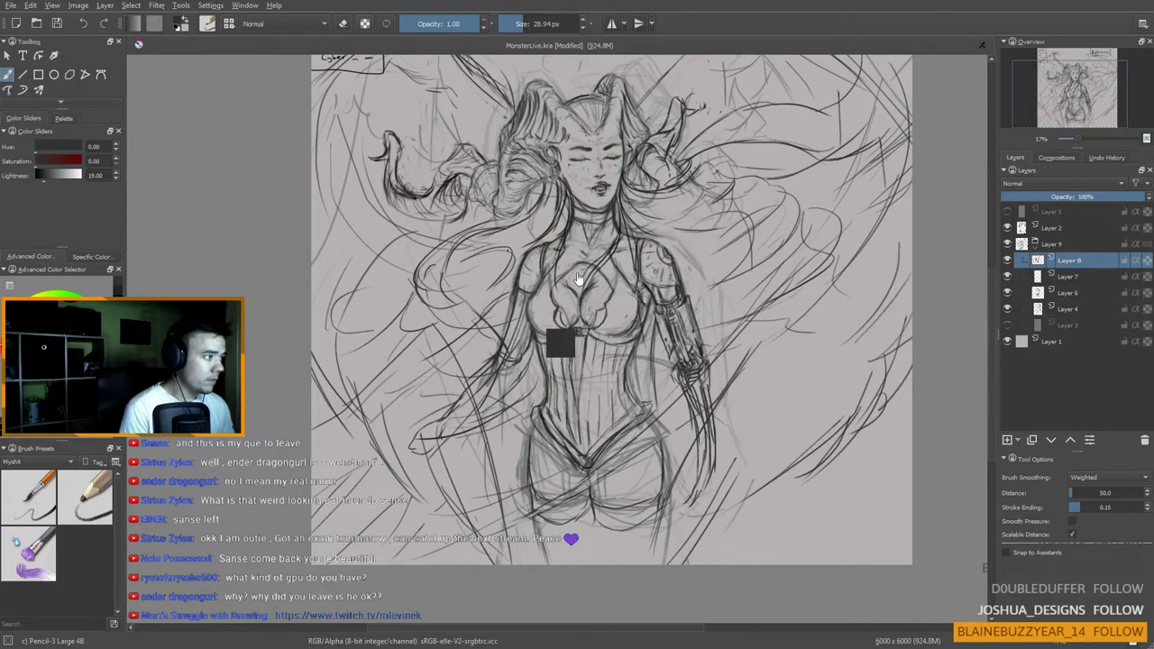
{"action": "key", "text": "ctrl+t"}
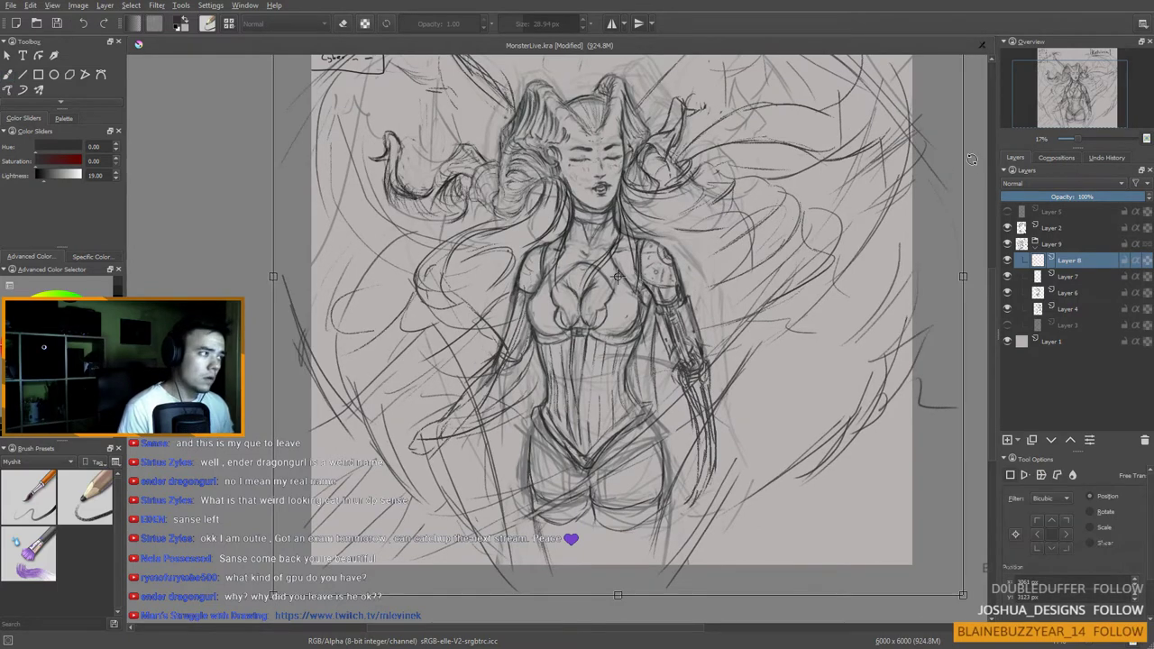
{"action": "left_click_drag", "start_coordinate": [969, 158], "coordinate": [974, 171]}
{"action": "key", "text": "ctrl+z"}
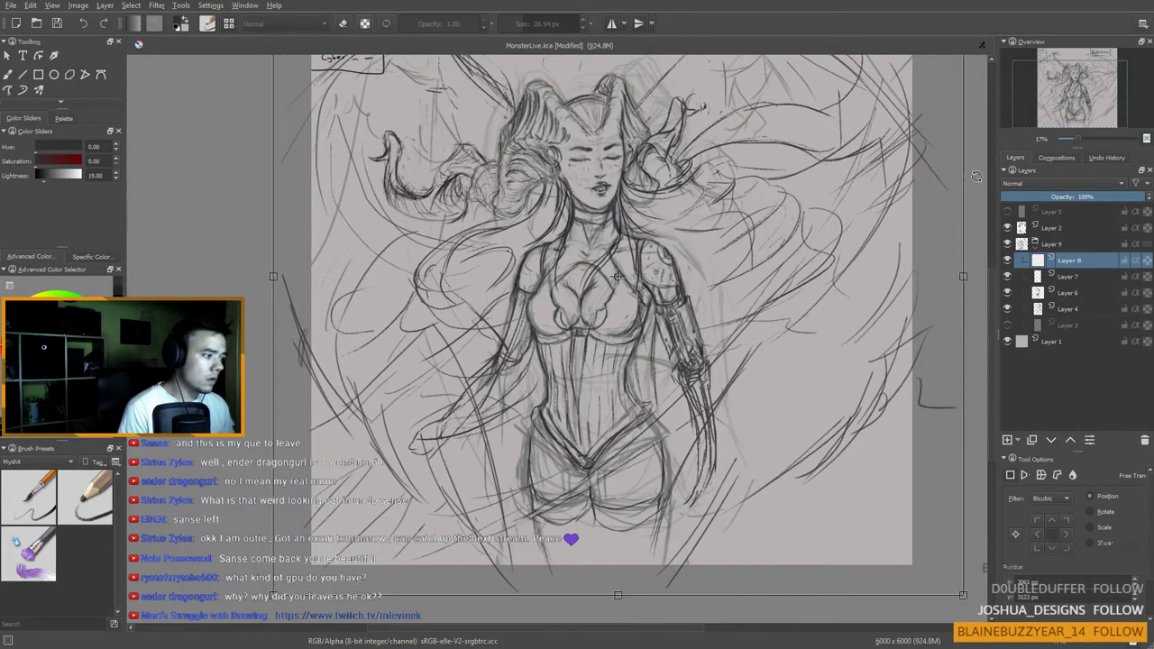
Step: Rotate the whole Layer 9 group slightly clockwise, and return to Layer 8 with the brush
{"action": "left_click", "coordinate": [1048, 244]}
{"action": "left_click", "coordinate": [734, 234]}
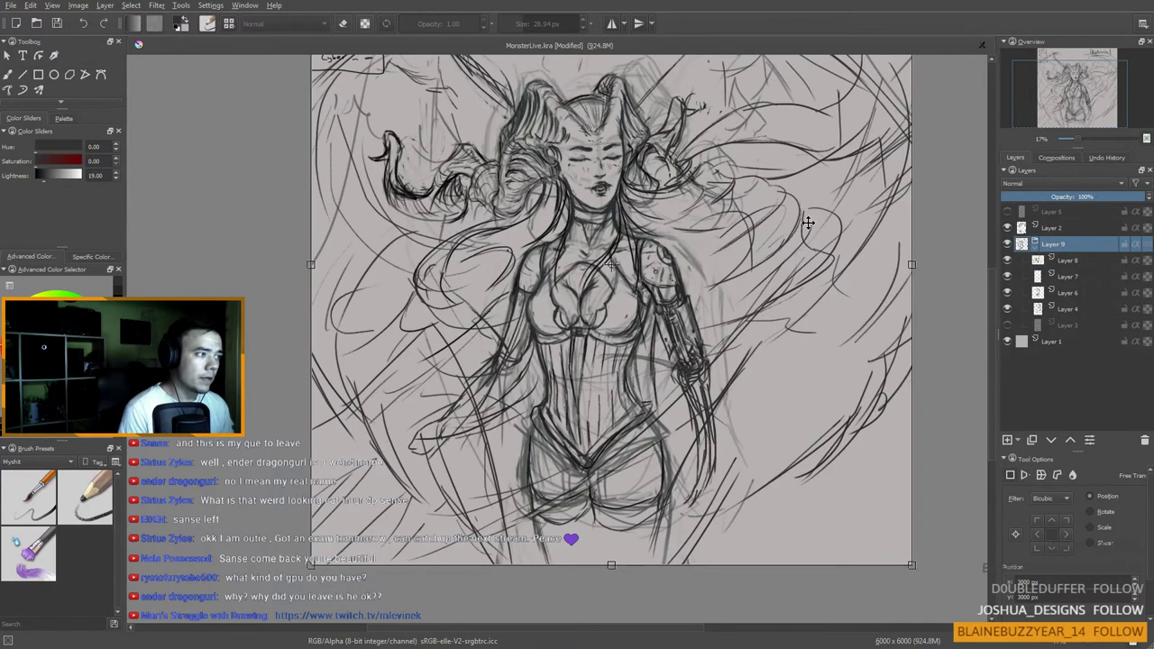
{"action": "left_click_drag", "start_coordinate": [935, 161], "coordinate": [936, 176]}
{"action": "key", "text": "Return"}
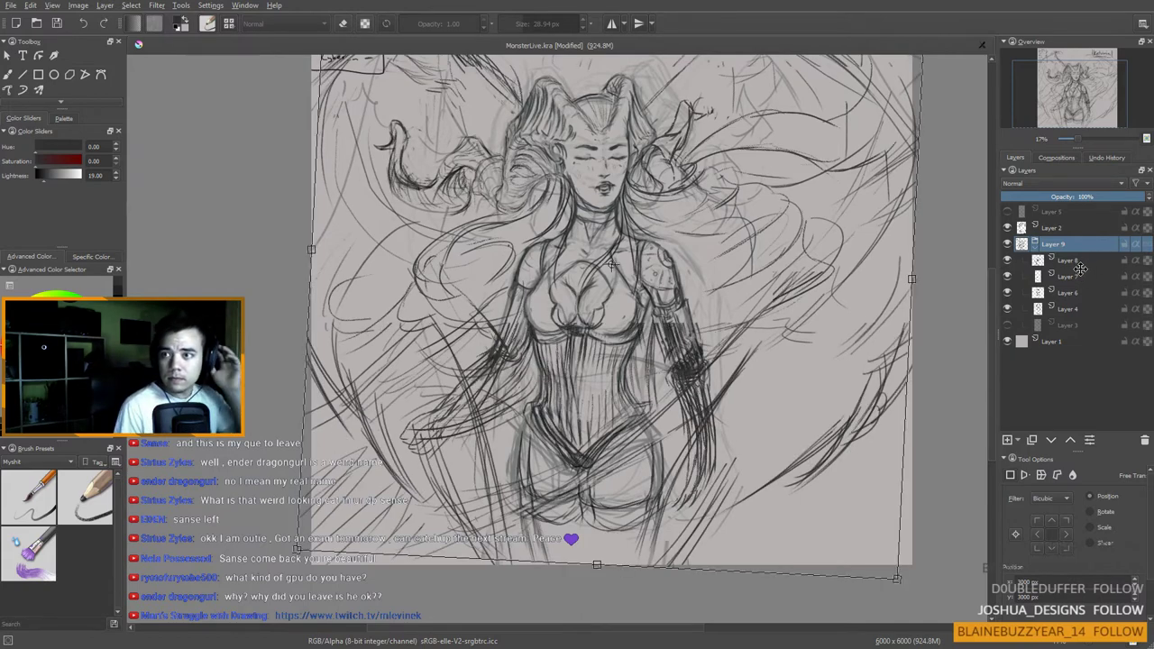
{"action": "left_click", "coordinate": [1079, 267]}
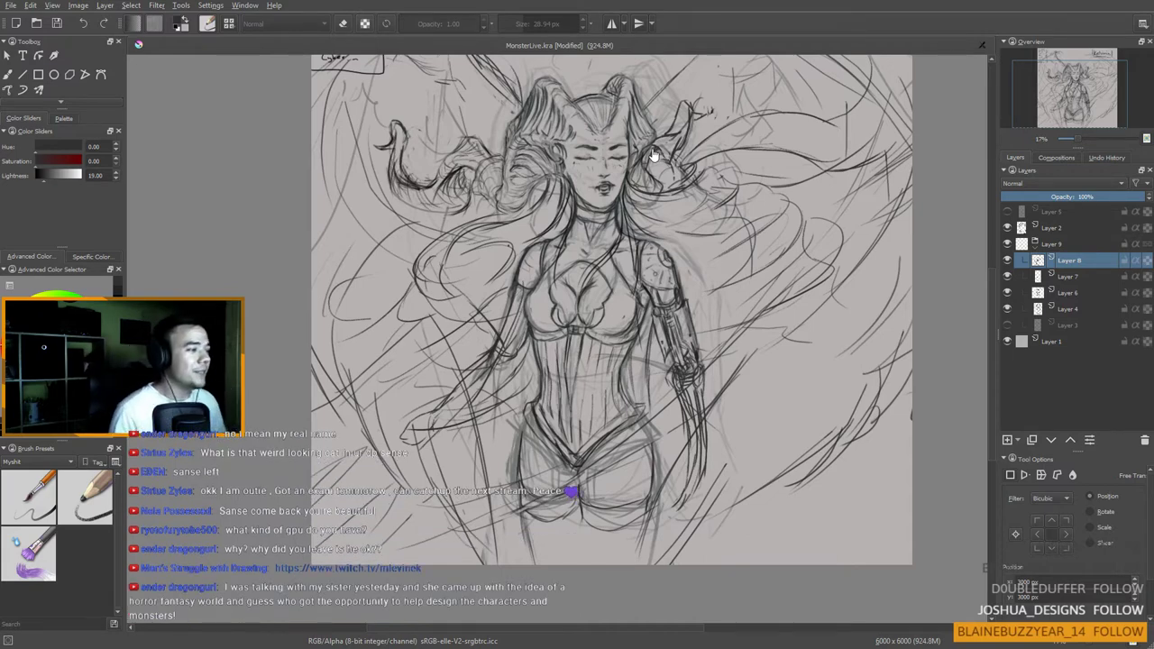
{"action": "key", "text": "b"}
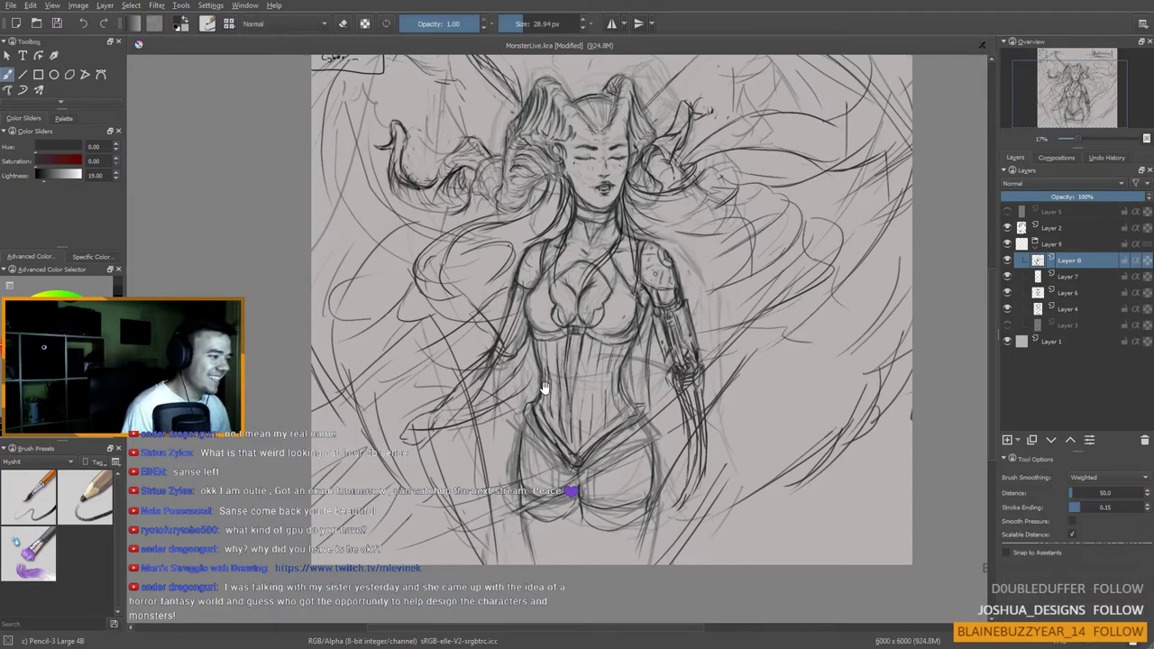
Step: Sketch an alternative lowered forearm and hand for the plain arm, and redraw its inner contour from the elbow
{"action": "mouse_move", "coordinate": [545, 341]}
{"action": "left_mouse_down"}
{"action": "mouse_move", "coordinate": [549, 392]}
{"action": "mouse_move", "coordinate": [587, 337]}
{"action": "mouse_move", "coordinate": [593, 305]}
{"action": "left_mouse_up"}
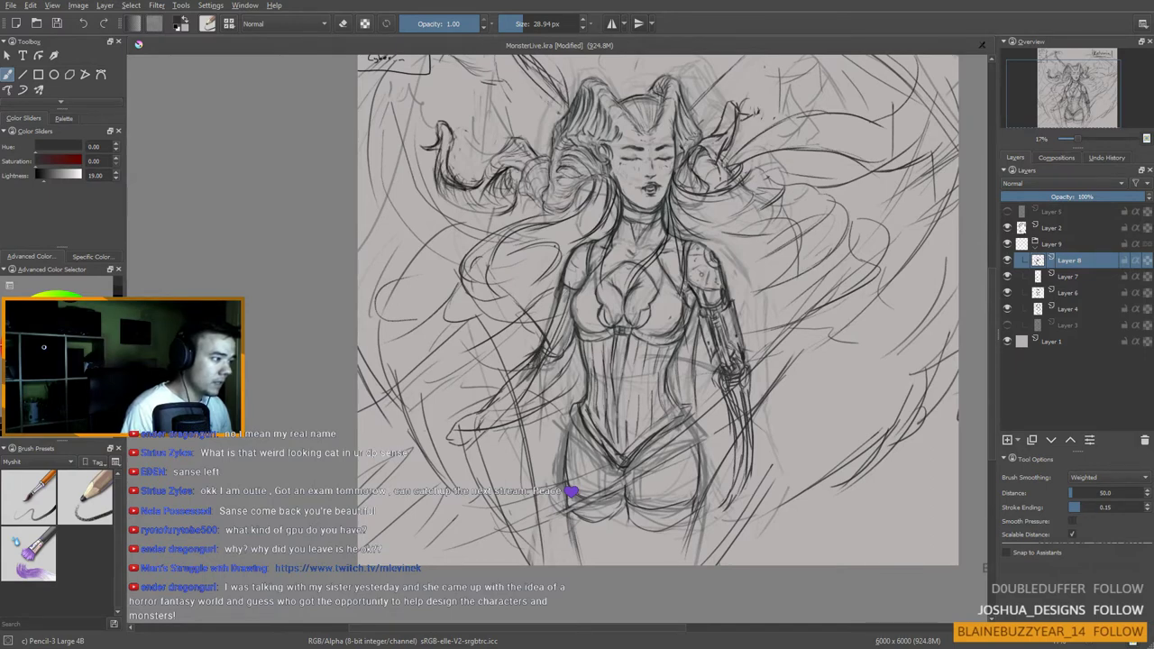
{"action": "mouse_move", "coordinate": [559, 357]}
{"action": "left_mouse_down"}
{"action": "mouse_move", "coordinate": [501, 474]}
{"action": "mouse_move", "coordinate": [525, 480]}
{"action": "mouse_move", "coordinate": [534, 468]}
{"action": "left_mouse_up"}
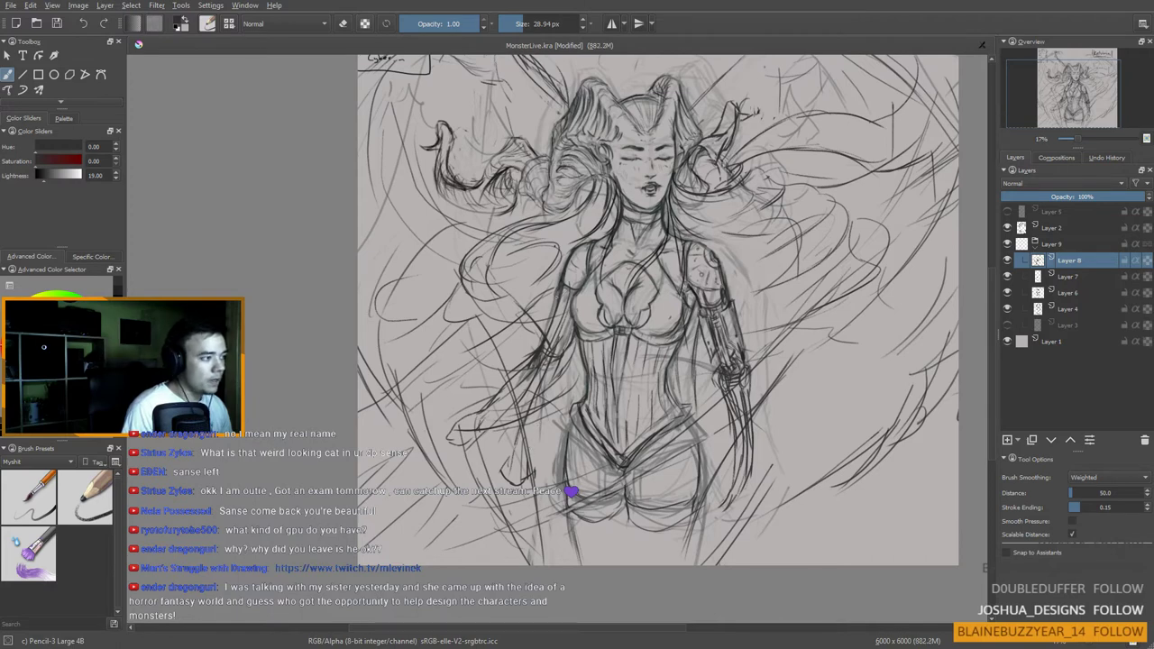
{"action": "left_click_drag", "start_coordinate": [564, 275], "coordinate": [547, 485]}
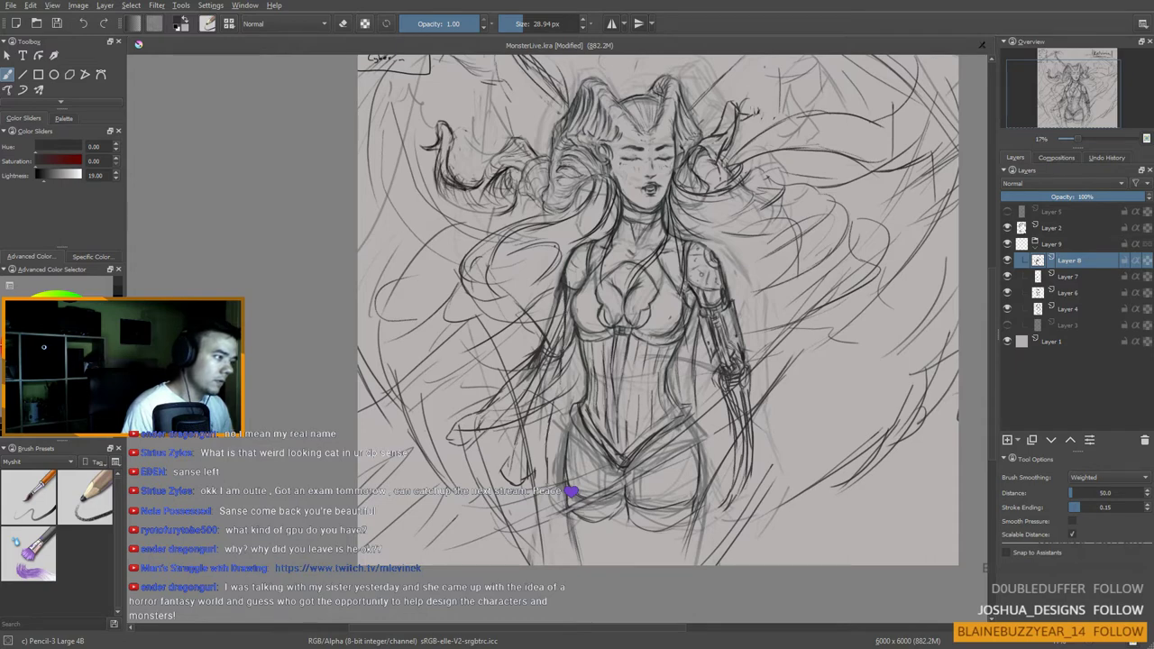
{"action": "key", "text": "ctrl+z"}
{"action": "left_click_drag", "start_coordinate": [563, 288], "coordinate": [554, 390]}
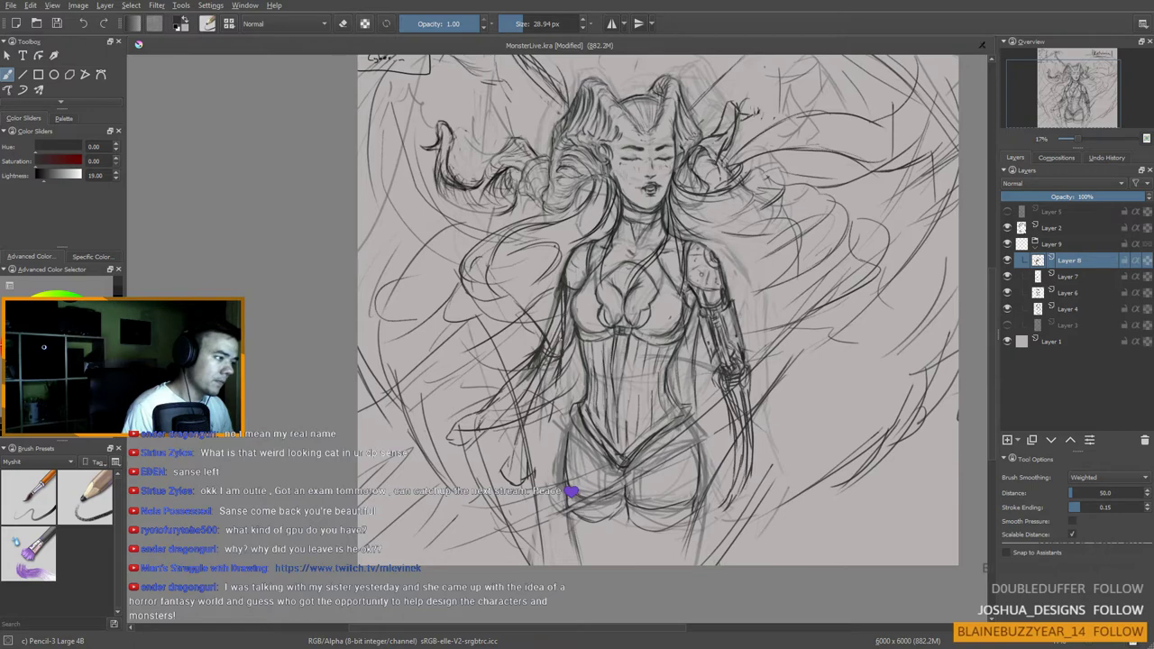
Step: Try several contours for the plain arm hanging straight beside the waist and hip, undoing the rejected strokes
{"action": "left_click_drag", "start_coordinate": [561, 338], "coordinate": [562, 487]}
{"action": "key", "text": "ctrl+z"}
{"action": "key", "text": "ctrl+z"}
{"action": "key", "text": "ctrl+z"}
{"action": "key", "text": "ctrl+z"}
{"action": "key", "text": "ctrl+z"}
{"action": "key", "text": "ctrl+z"}
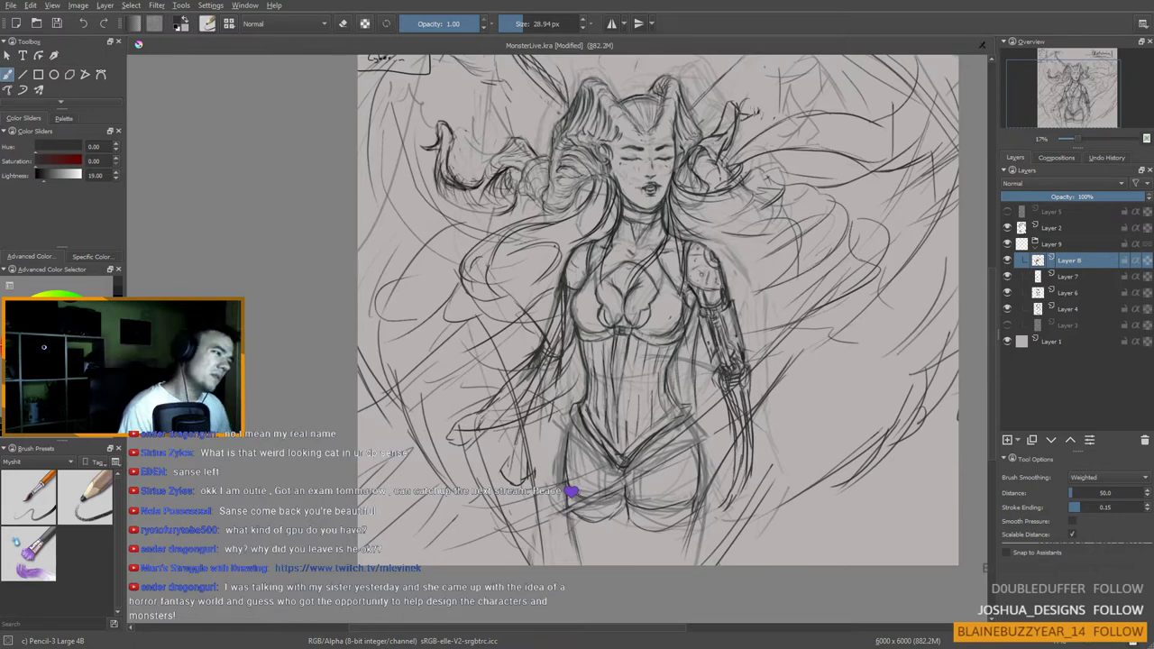
{"action": "left_click_drag", "start_coordinate": [566, 280], "coordinate": [567, 330]}
{"action": "key", "text": "ctrl+z"}
{"action": "key", "text": "ctrl+z"}
{"action": "key", "text": "ctrl+z"}
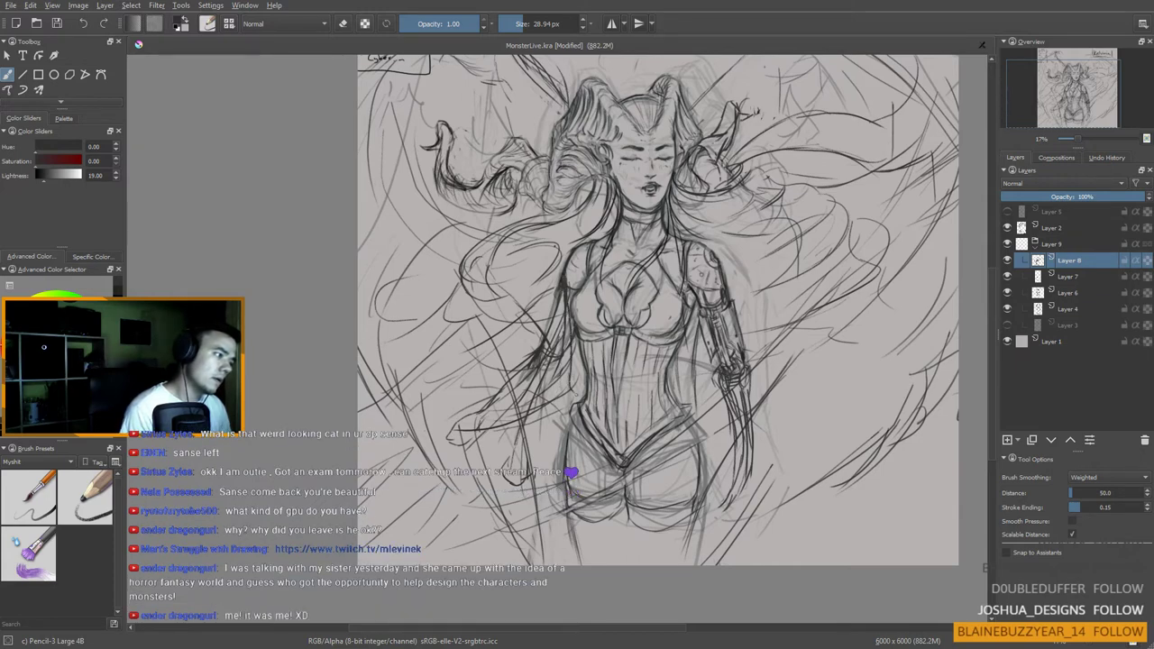
{"action": "key", "text": "ctrl+z"}
{"action": "mouse_move", "coordinate": [571, 354]}
{"action": "left_mouse_down"}
{"action": "mouse_move", "coordinate": [545, 463]}
{"action": "mouse_move", "coordinate": [568, 514]}
{"action": "left_mouse_up"}
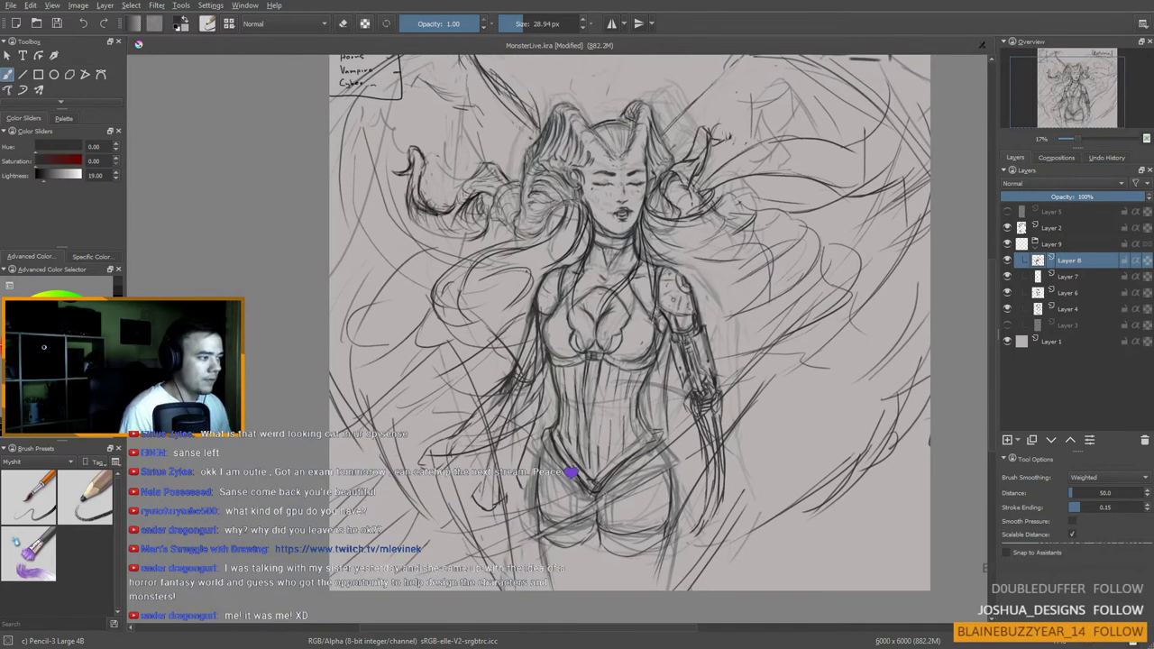
Step: Erase the plain arm's forearm, hand sketches and surrounding loose lines with a 73.50 px eraser
{"action": "key", "text": "e"}
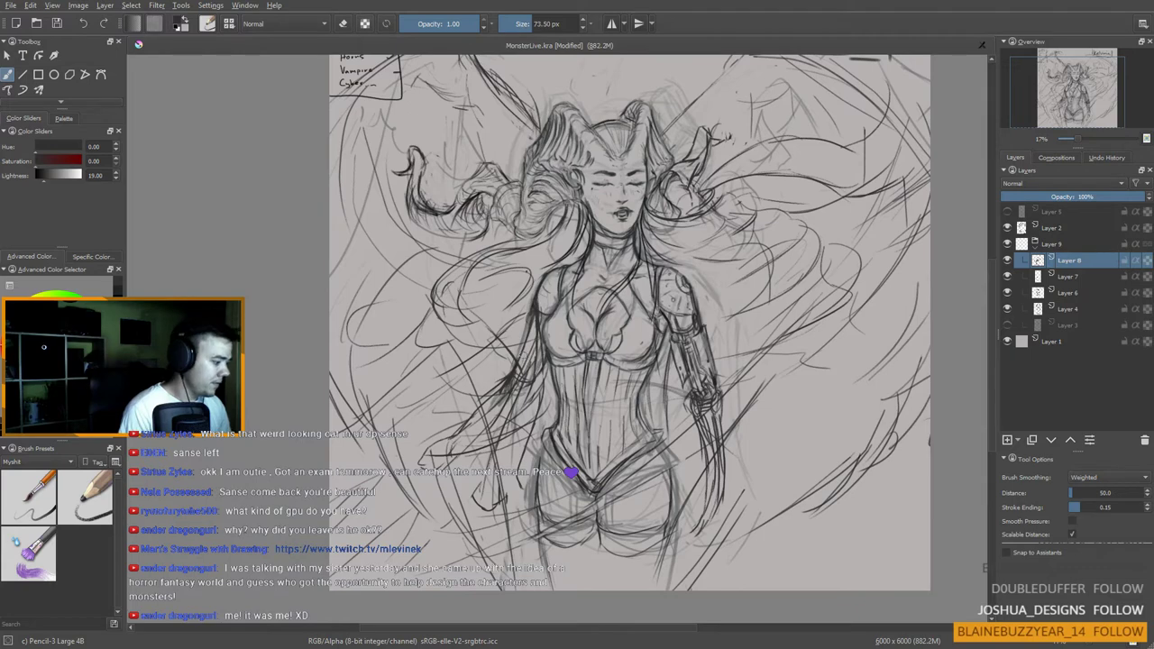
{"action": "left_click_drag", "start_coordinate": [530, 320], "coordinate": [530, 413]}
{"action": "mouse_move", "coordinate": [523, 363]}
{"action": "left_mouse_down"}
{"action": "mouse_move", "coordinate": [526, 418]}
{"action": "mouse_move", "coordinate": [534, 399]}
{"action": "mouse_move", "coordinate": [490, 444]}
{"action": "mouse_move", "coordinate": [496, 468]}
{"action": "mouse_move", "coordinate": [451, 450]}
{"action": "mouse_move", "coordinate": [454, 494]}
{"action": "mouse_move", "coordinate": [498, 512]}
{"action": "mouse_move", "coordinate": [467, 534]}
{"action": "left_mouse_up"}
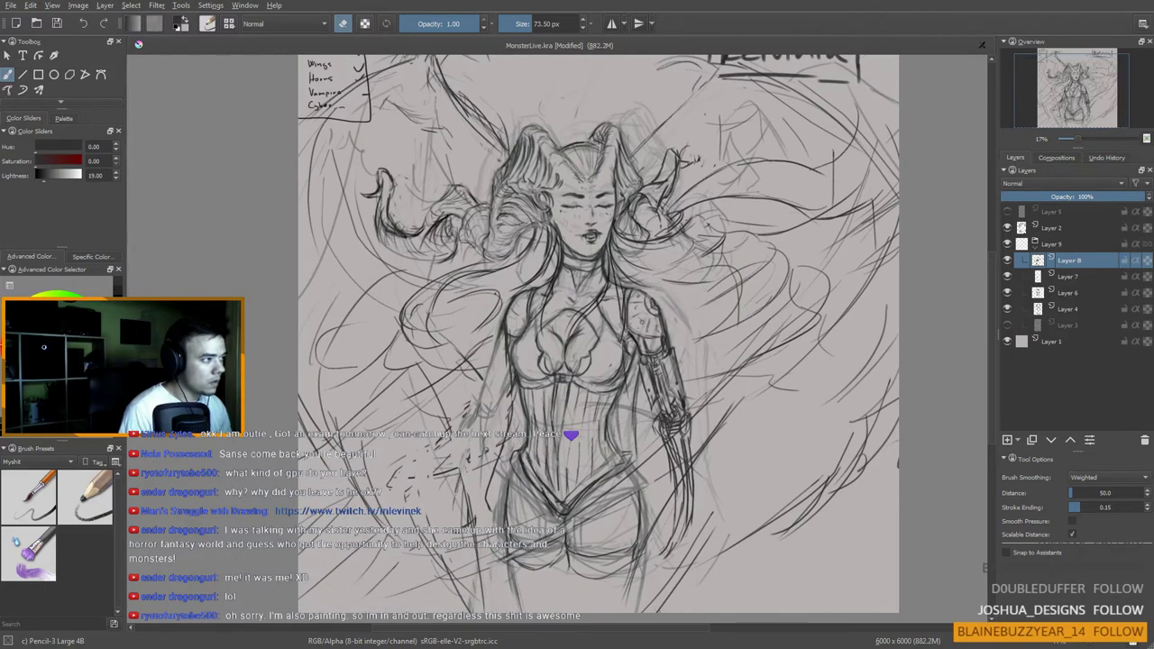
Step: Move the whole Layer 9 group slightly to the right, and return to Layer 8 with the brush out of eraser mode
{"action": "scroll", "coordinate": [408, 374], "scroll_direction": "down", "scroll_amount": 3}
{"action": "scroll", "coordinate": [528, 365], "scroll_direction": "up", "scroll_amount": 2}
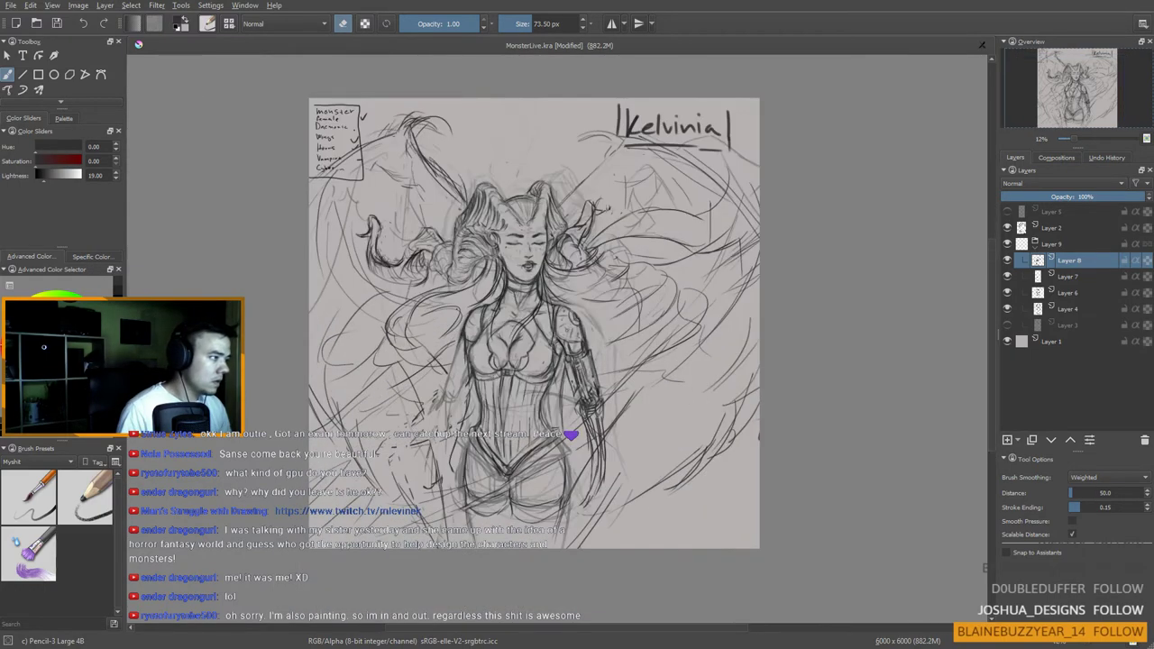
{"action": "key", "text": "ctrl+t"}
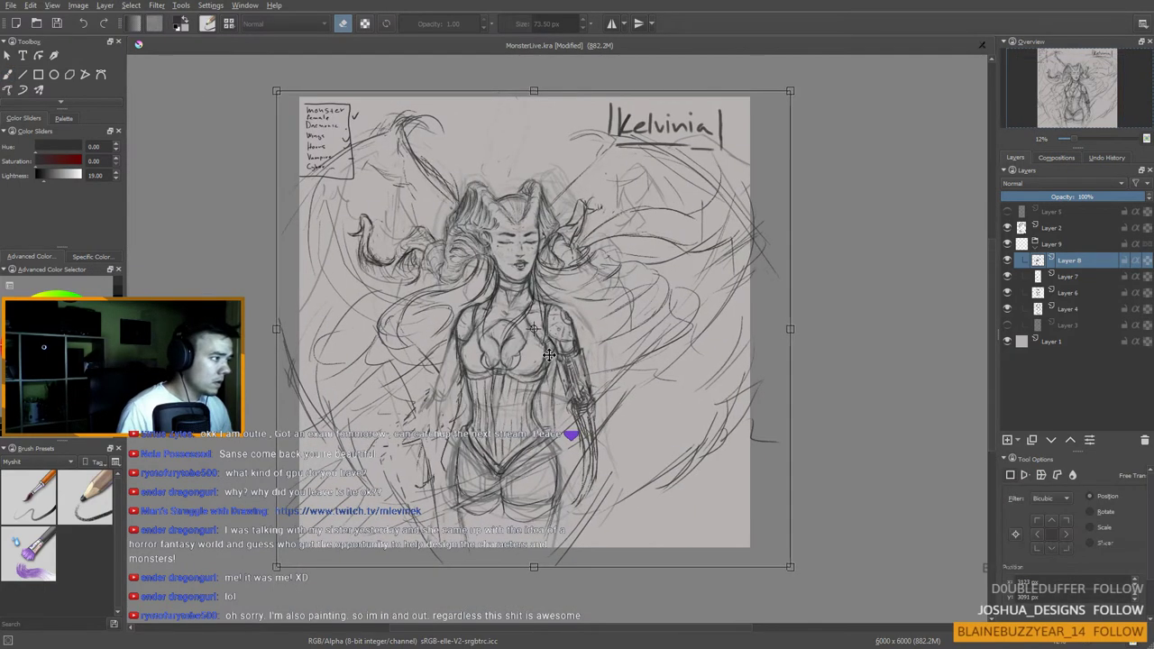
{"action": "left_click", "coordinate": [1076, 246]}
{"action": "left_click", "coordinate": [495, 274]}
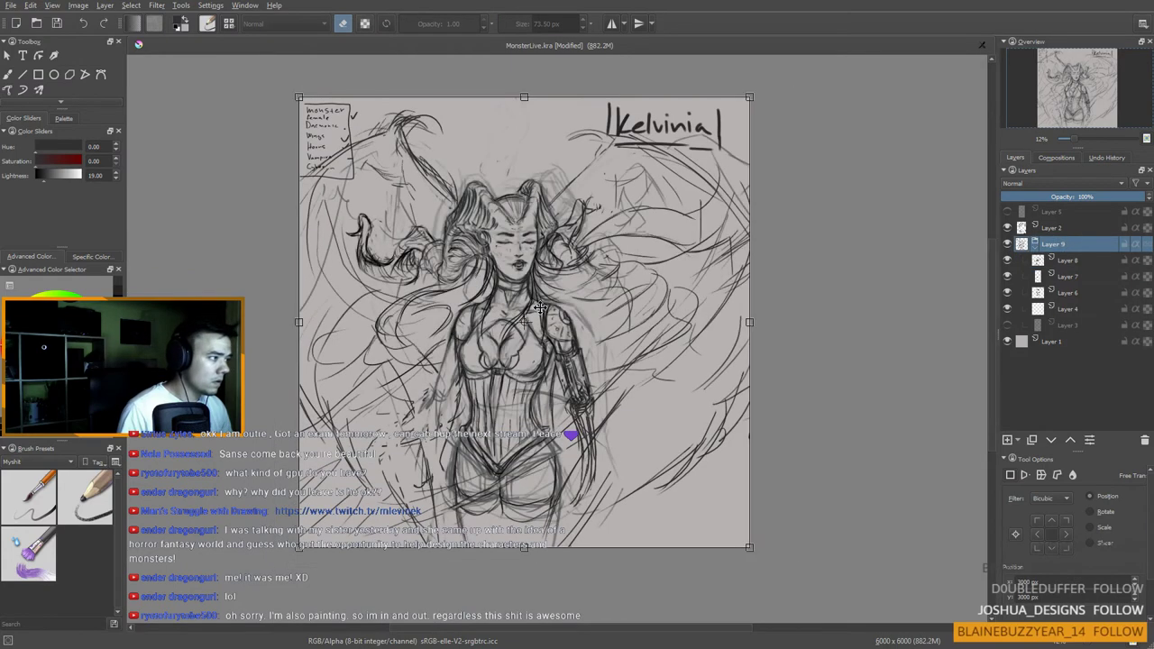
{"action": "left_click_drag", "start_coordinate": [546, 319], "coordinate": [598, 329]}
{"action": "key", "text": "Return"}
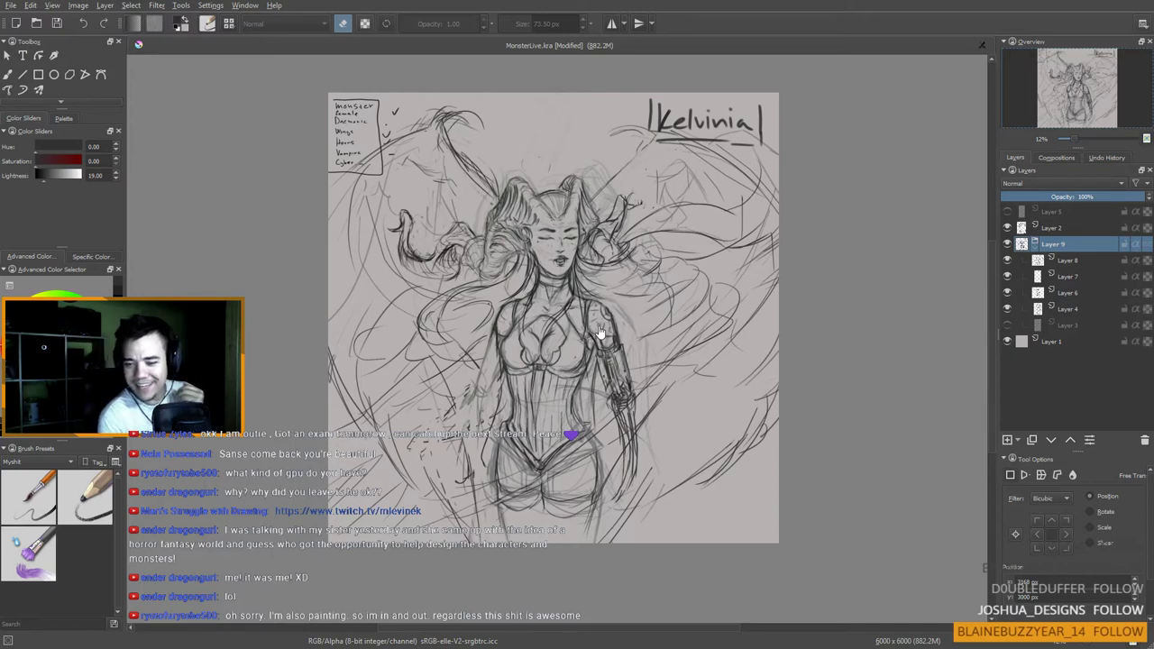
{"action": "key", "text": "b"}
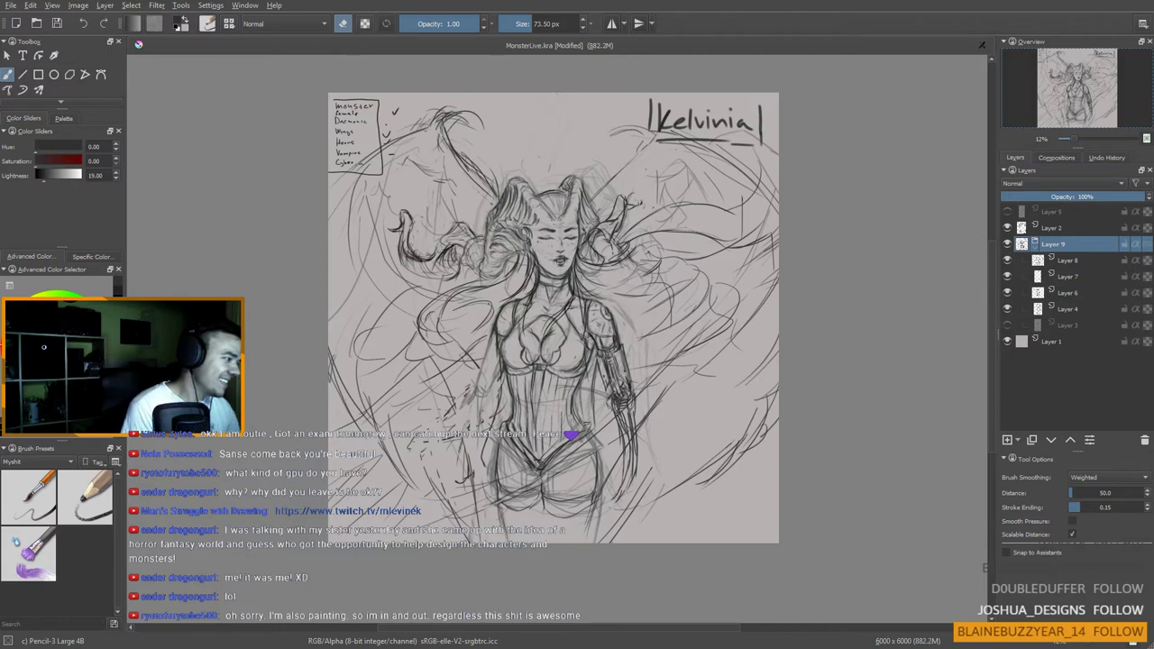
{"action": "left_click", "coordinate": [1065, 260]}
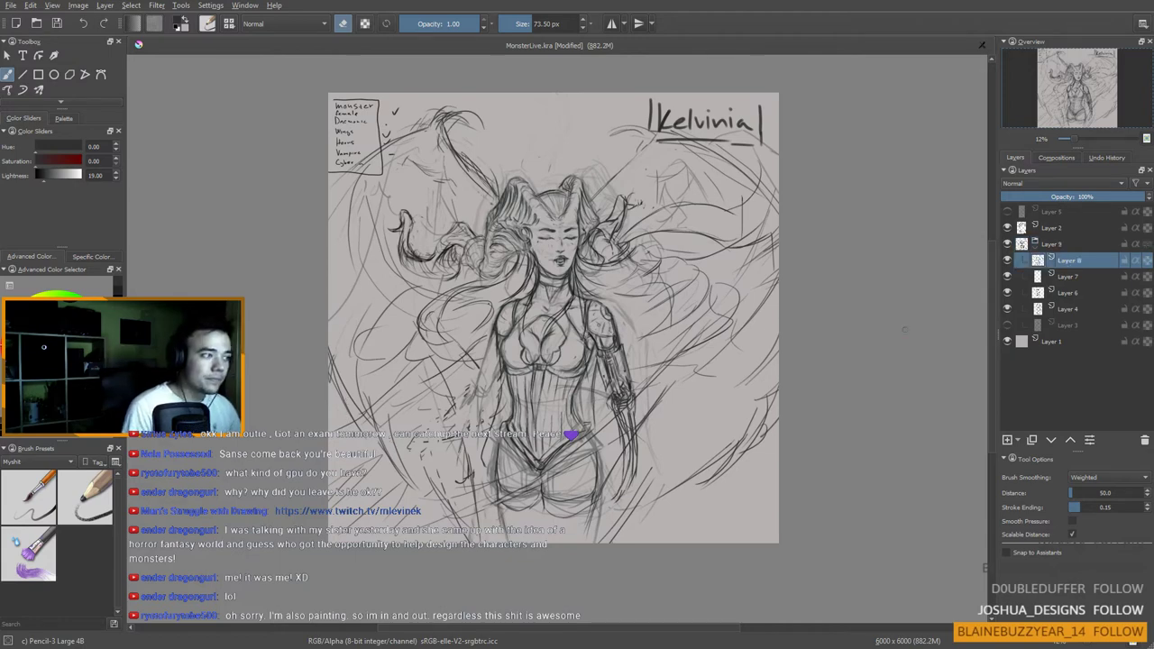
{"action": "left_click_drag", "start_coordinate": [468, 264], "coordinate": [468, 310]}
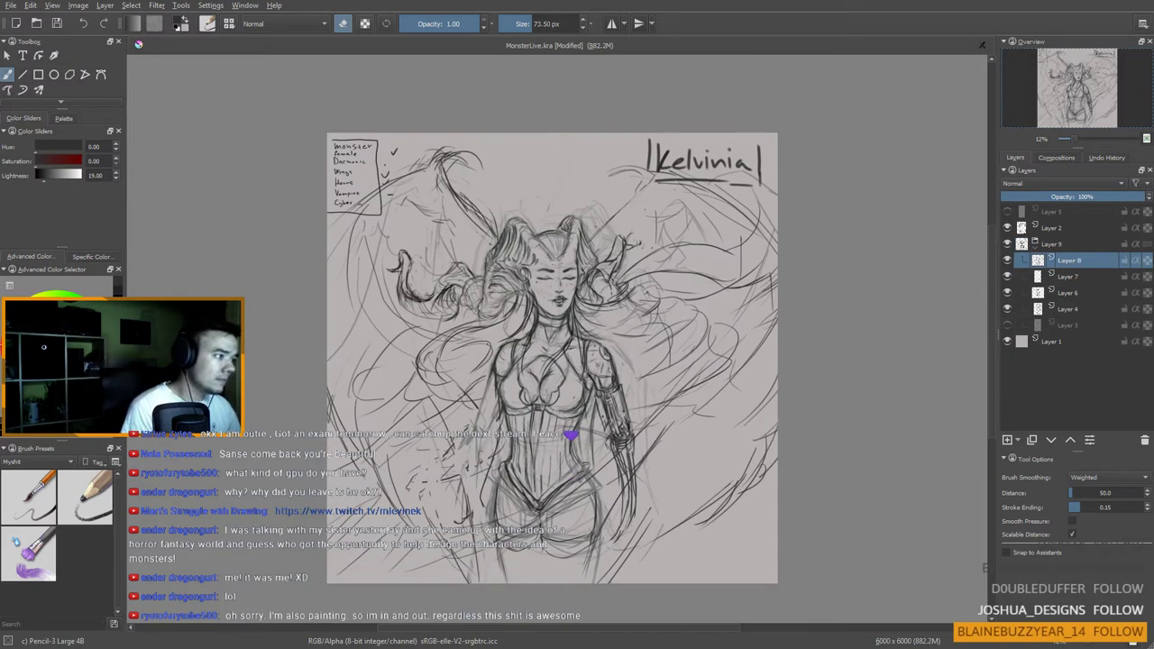
{"action": "key", "text": "e"}
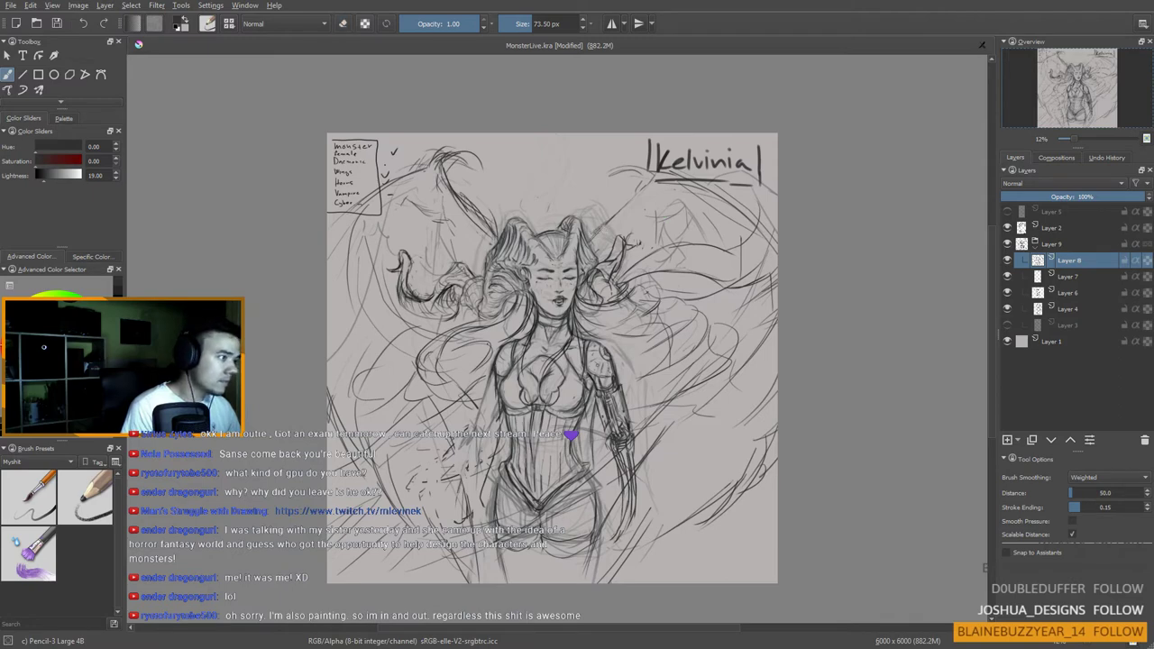
Step: Set the brush size to 35 px and touch up the lines and hair strands beside the neck, drawing and erasing
{"action": "key", "text": "bracketleft"}
{"action": "key", "text": "bracketleft"}
{"action": "key", "text": "bracketleft"}
{"action": "key", "text": "bracketleft"}
{"action": "key", "text": "bracketleft"}
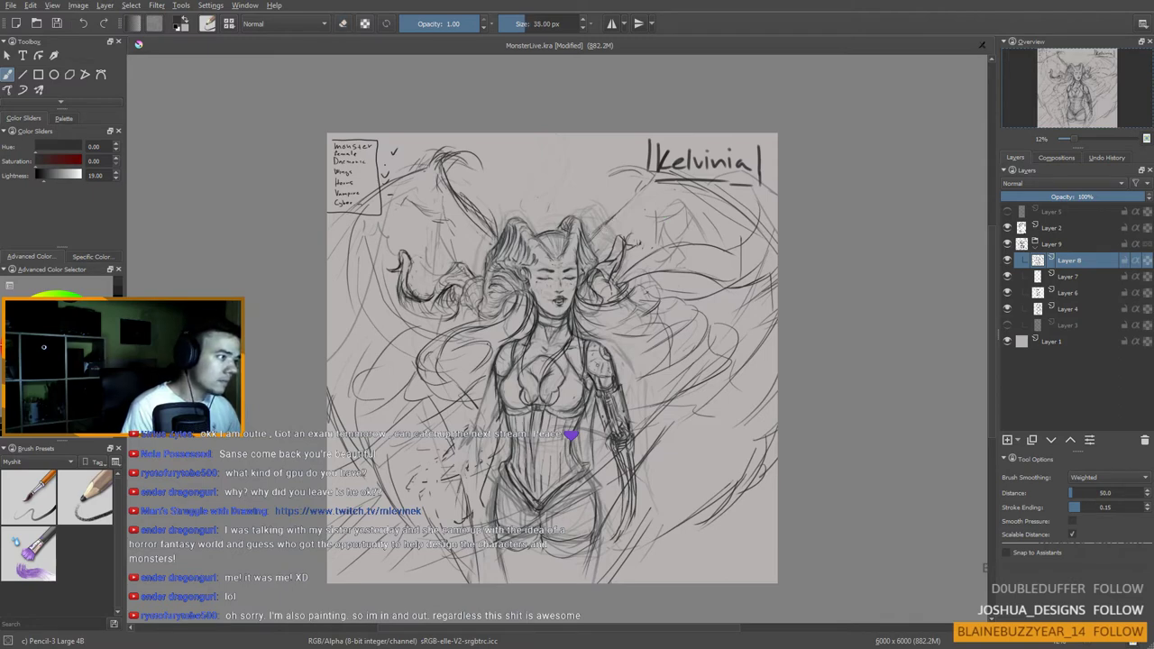
{"action": "left_click_drag", "start_coordinate": [614, 223], "coordinate": [602, 217]}
{"action": "left_click_drag", "start_coordinate": [610, 352], "coordinate": [623, 267]}
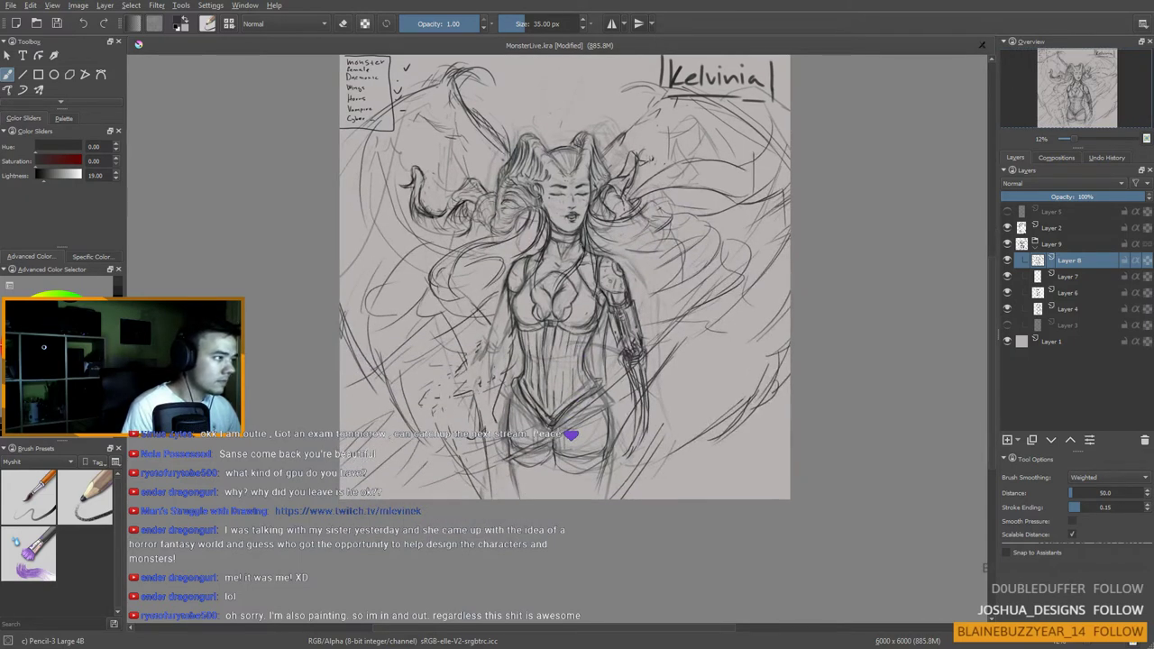
{"action": "left_click_drag", "start_coordinate": [583, 240], "coordinate": [577, 254]}
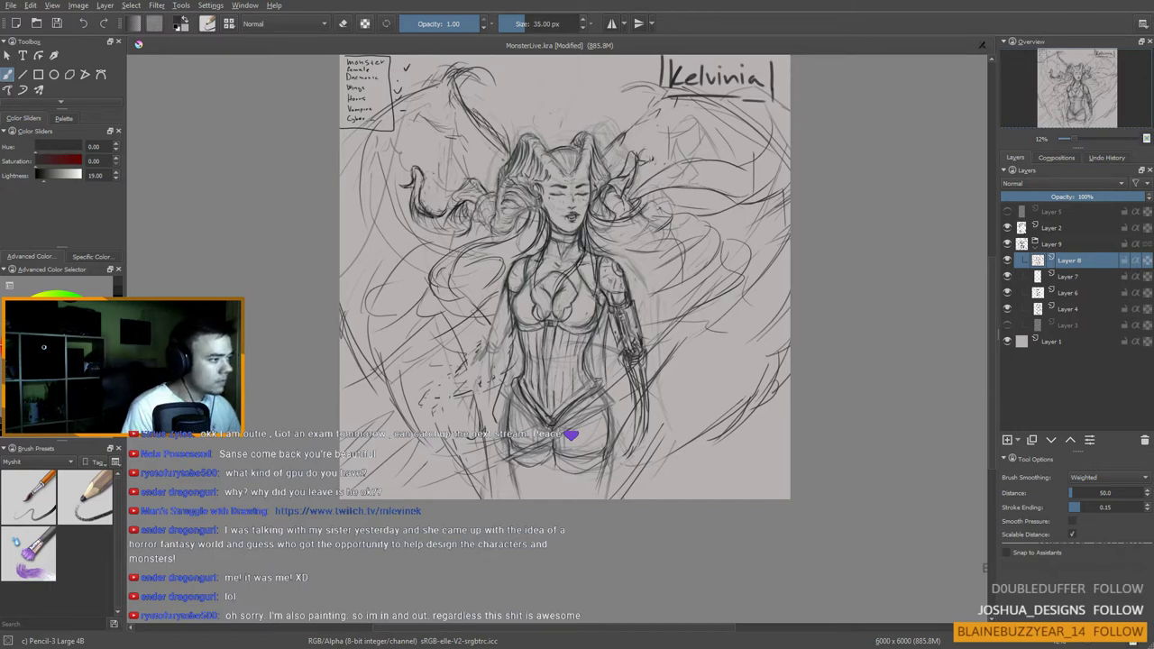
{"action": "left_click_drag", "start_coordinate": [584, 363], "coordinate": [586, 351]}
{"action": "key", "text": "e"}
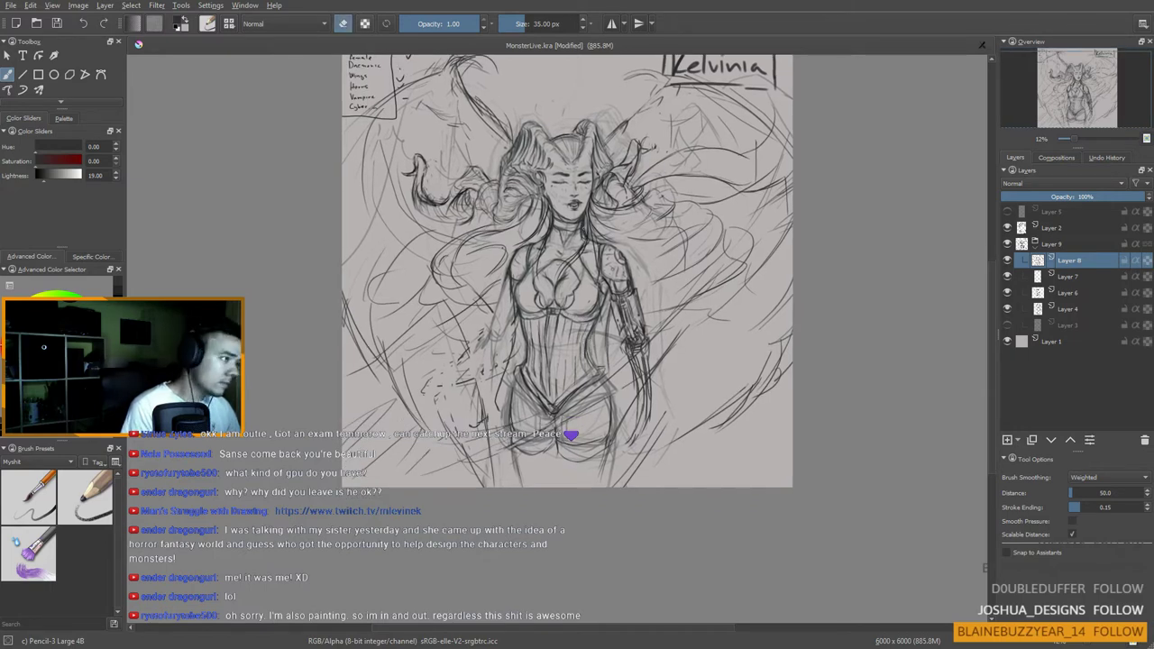
{"action": "left_click_drag", "start_coordinate": [583, 221], "coordinate": [579, 268]}
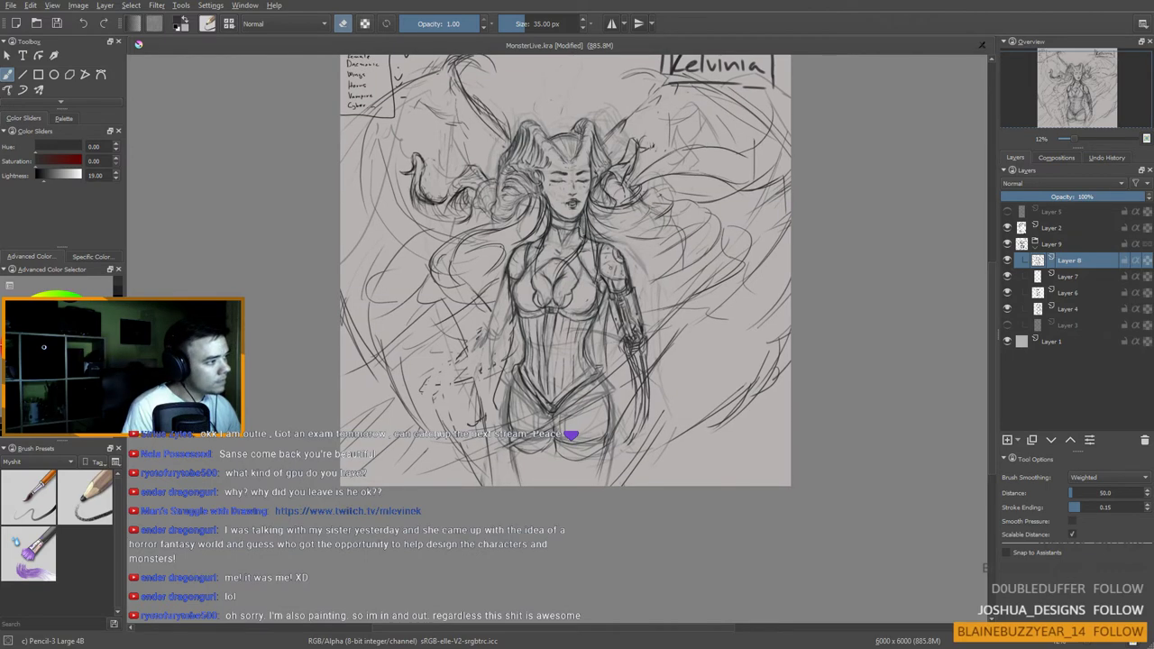
{"action": "key", "text": "e"}
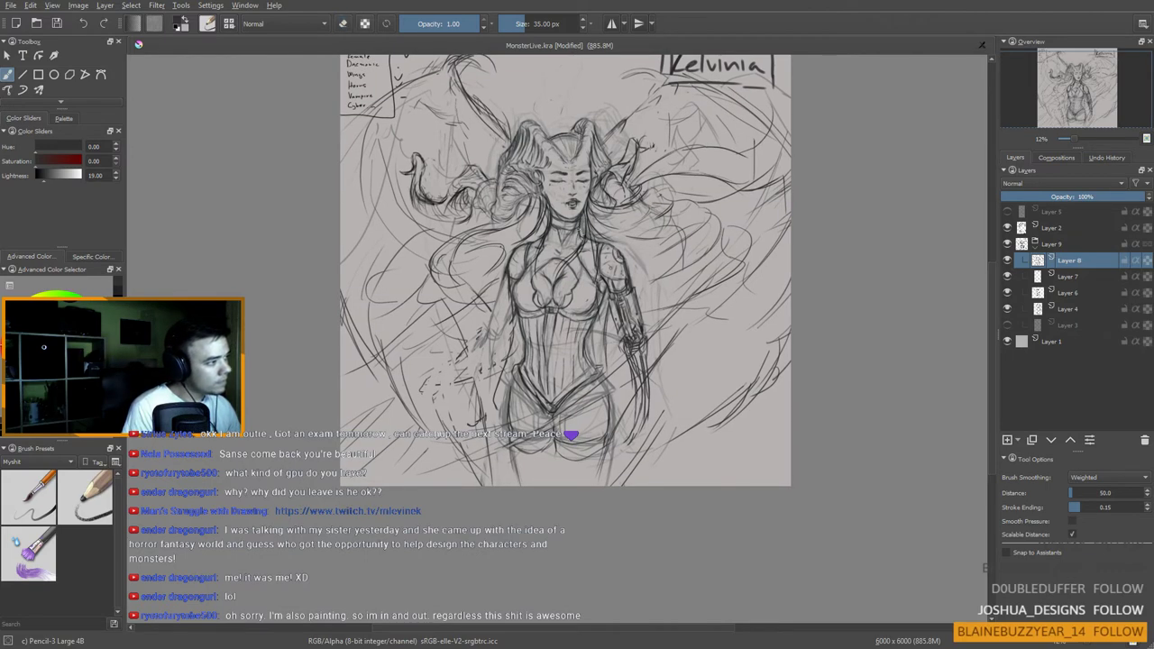
{"action": "scroll", "coordinate": [532, 316], "scroll_direction": "down", "scroll_amount": 1}
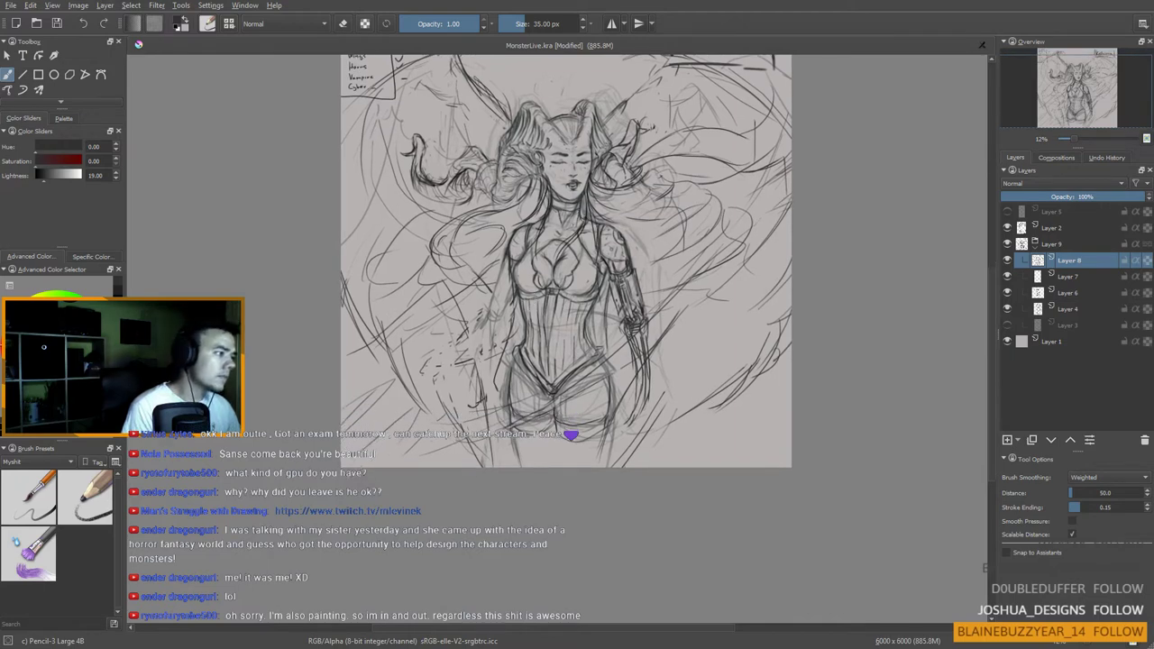
{"action": "mouse_move", "coordinate": [515, 366]}
{"action": "left_mouse_down"}
{"action": "mouse_move", "coordinate": [511, 344]}
{"action": "mouse_move", "coordinate": [500, 365]}
{"action": "left_mouse_up"}
{"action": "left_click_drag", "start_coordinate": [520, 405], "coordinate": [518, 391]}
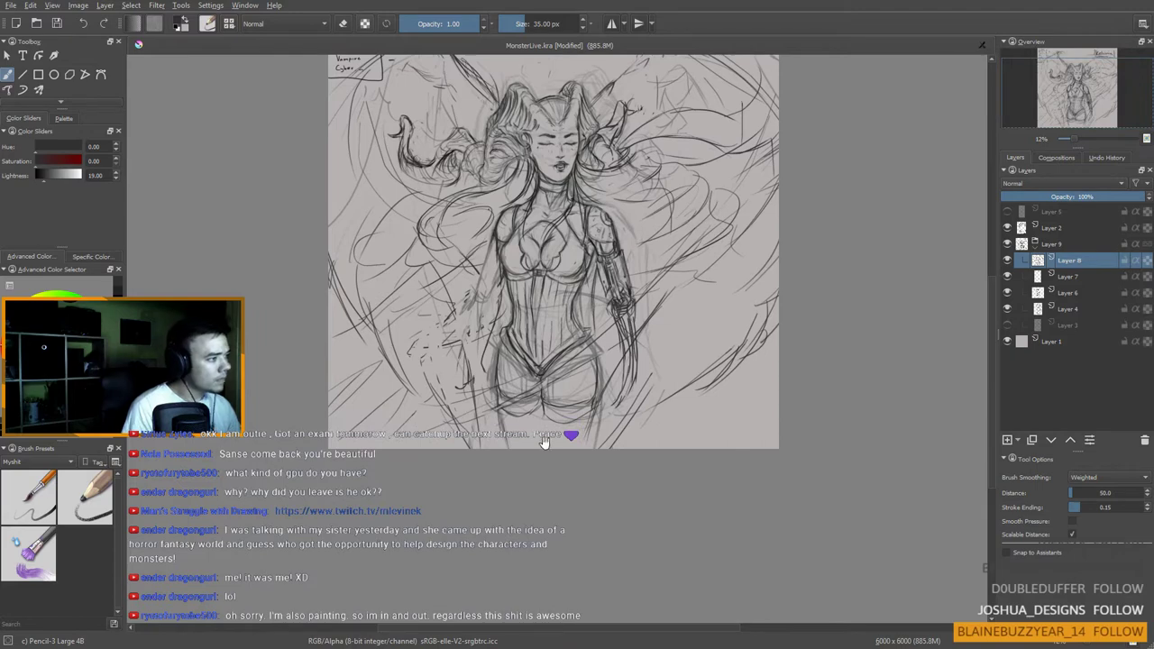
{"action": "left_click_drag", "start_coordinate": [558, 320], "coordinate": [547, 320]}
{"action": "left_click_drag", "start_coordinate": [474, 323], "coordinate": [459, 302]}
{"action": "left_click_drag", "start_coordinate": [571, 250], "coordinate": [563, 234]}
{"action": "left_click_drag", "start_coordinate": [468, 228], "coordinate": [468, 238]}
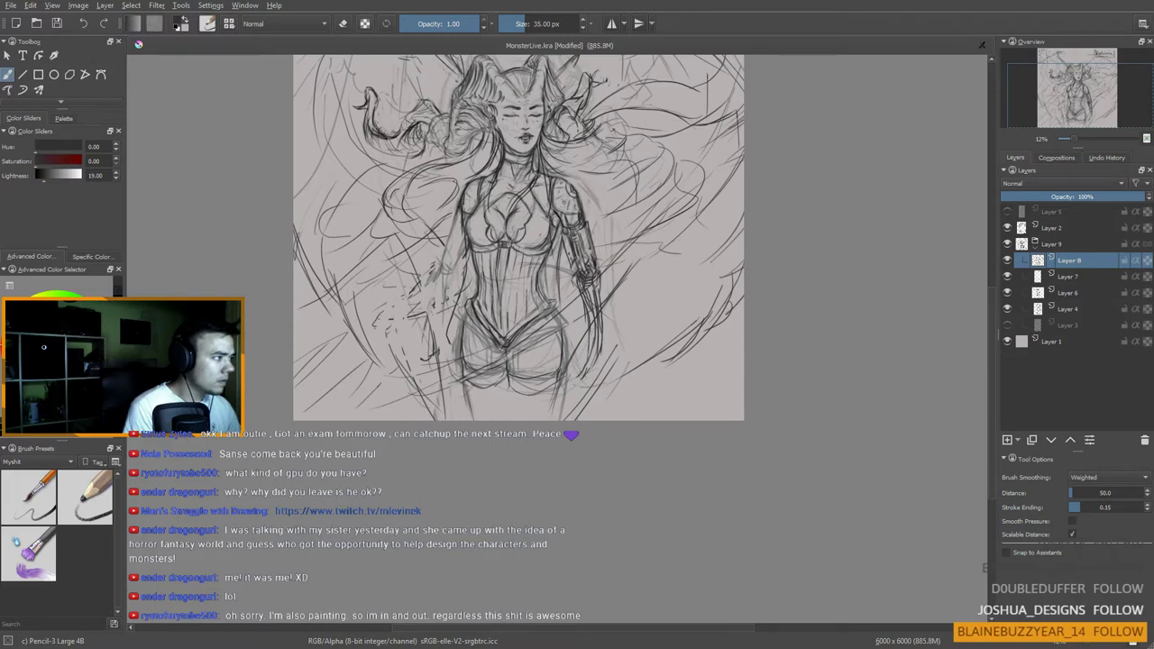
{"action": "key", "text": "e"}
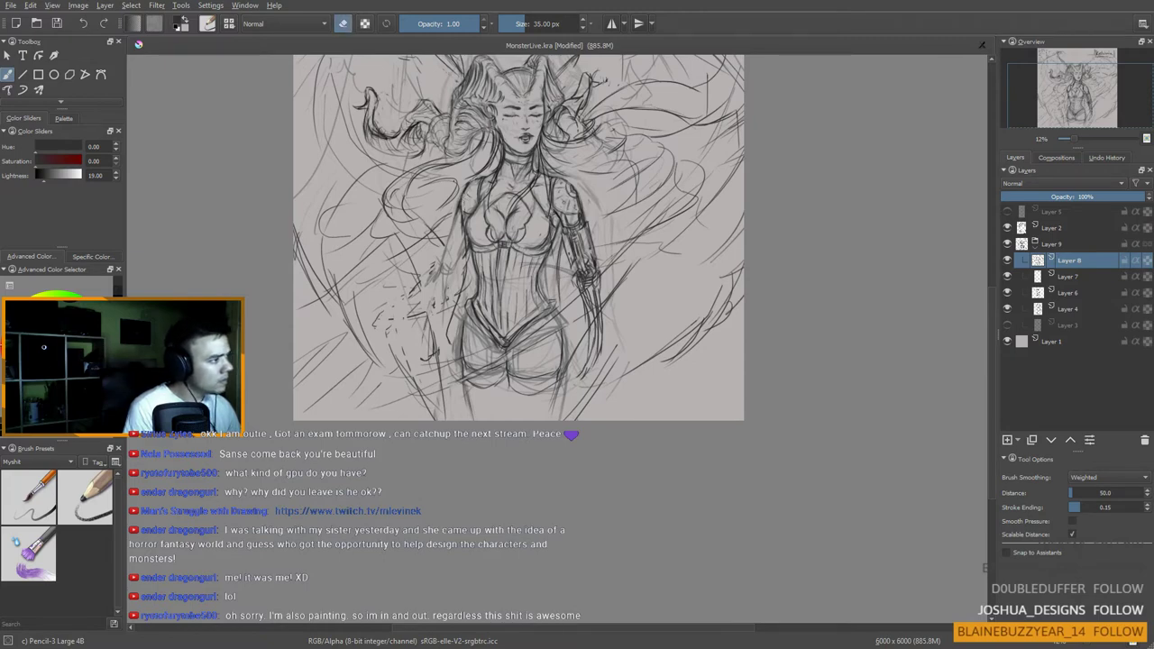
{"action": "key", "text": "e"}
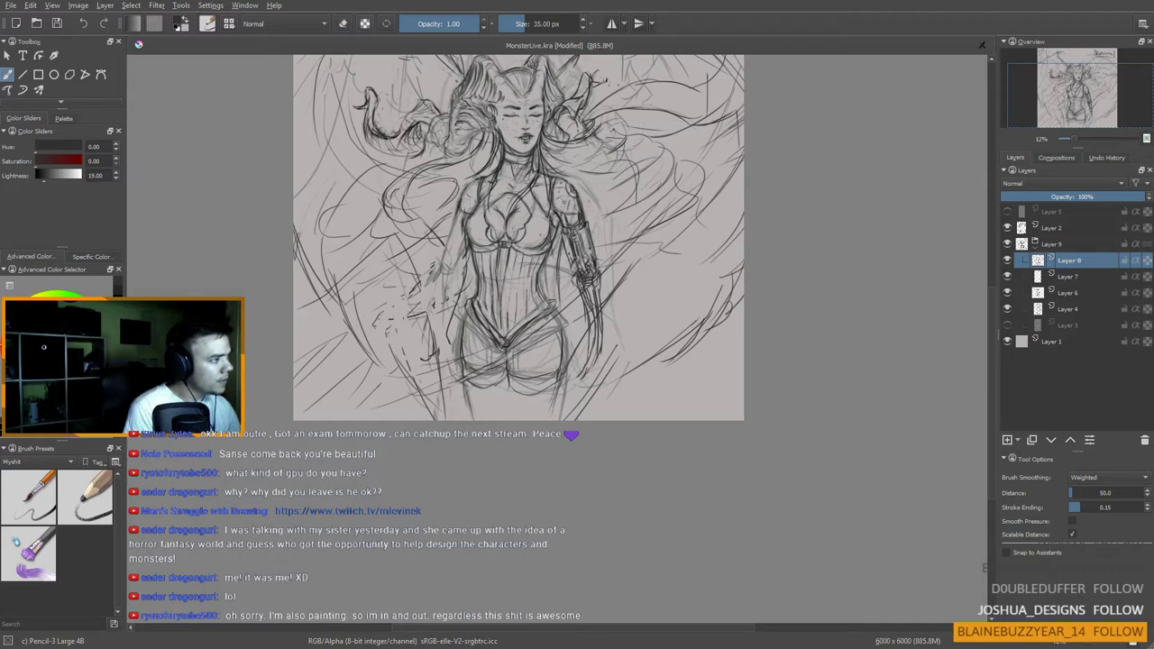
Step: Redraw the figure's outline along the plain arm's side, from the shoulder past the waist and around the hip
{"action": "left_click_drag", "start_coordinate": [475, 180], "coordinate": [466, 194]}
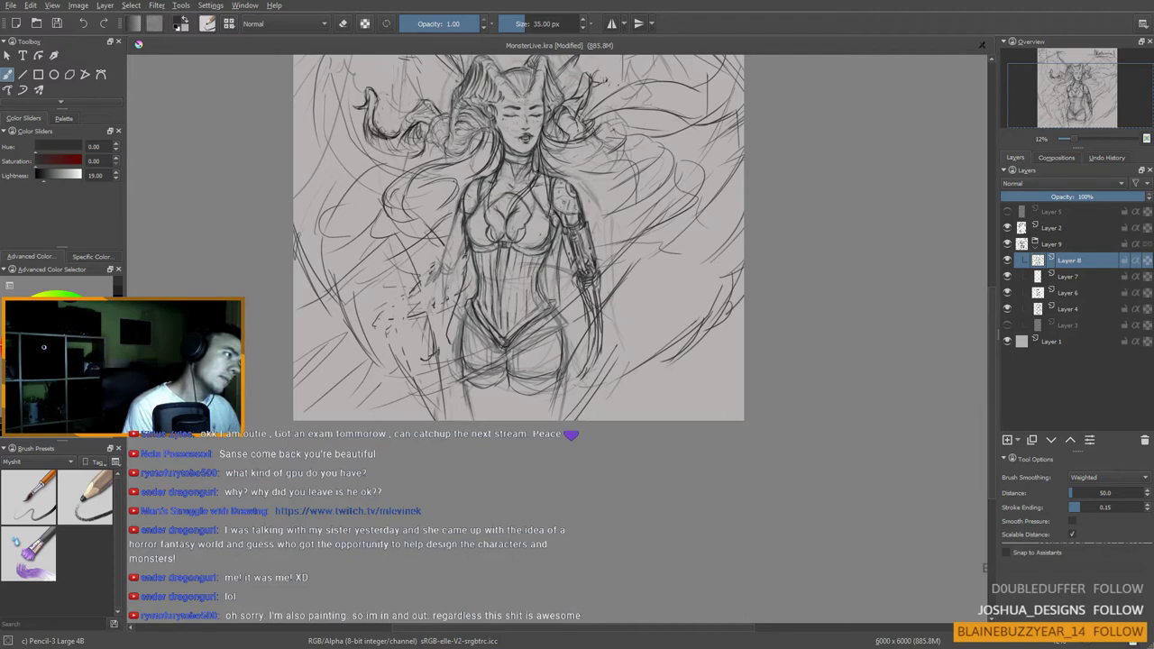
{"action": "left_click_drag", "start_coordinate": [464, 246], "coordinate": [468, 267]}
{"action": "left_click_drag", "start_coordinate": [470, 284], "coordinate": [451, 349]}
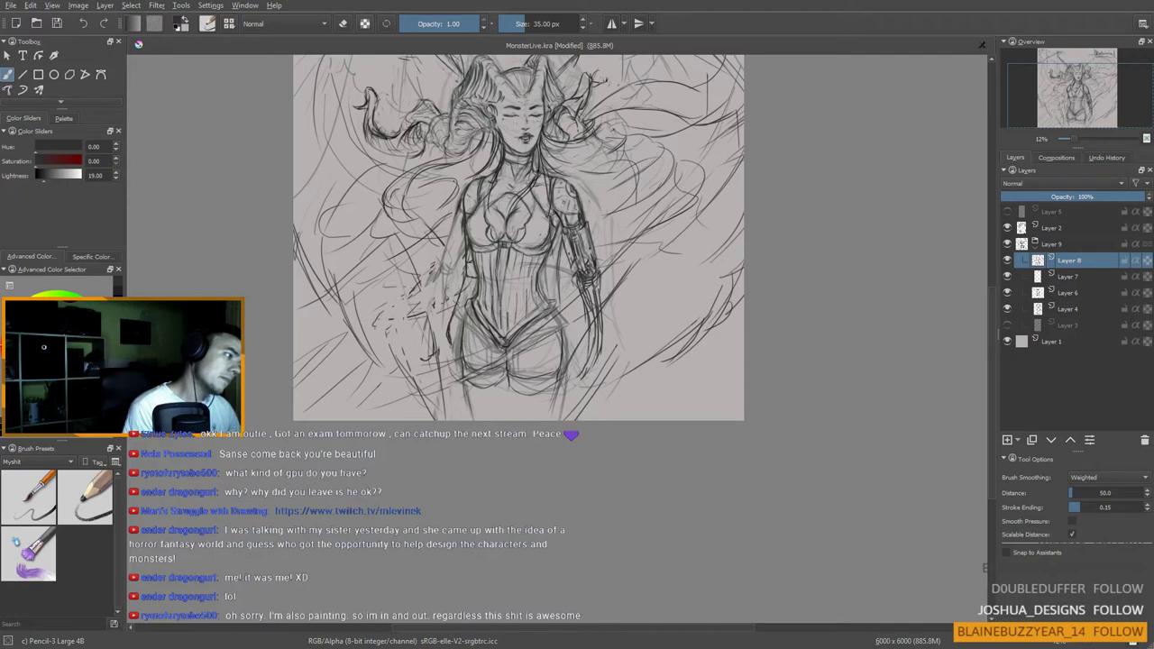
{"action": "mouse_move", "coordinate": [483, 291]}
{"action": "left_mouse_down"}
{"action": "mouse_move", "coordinate": [464, 272]}
{"action": "mouse_move", "coordinate": [457, 326]}
{"action": "left_mouse_up"}
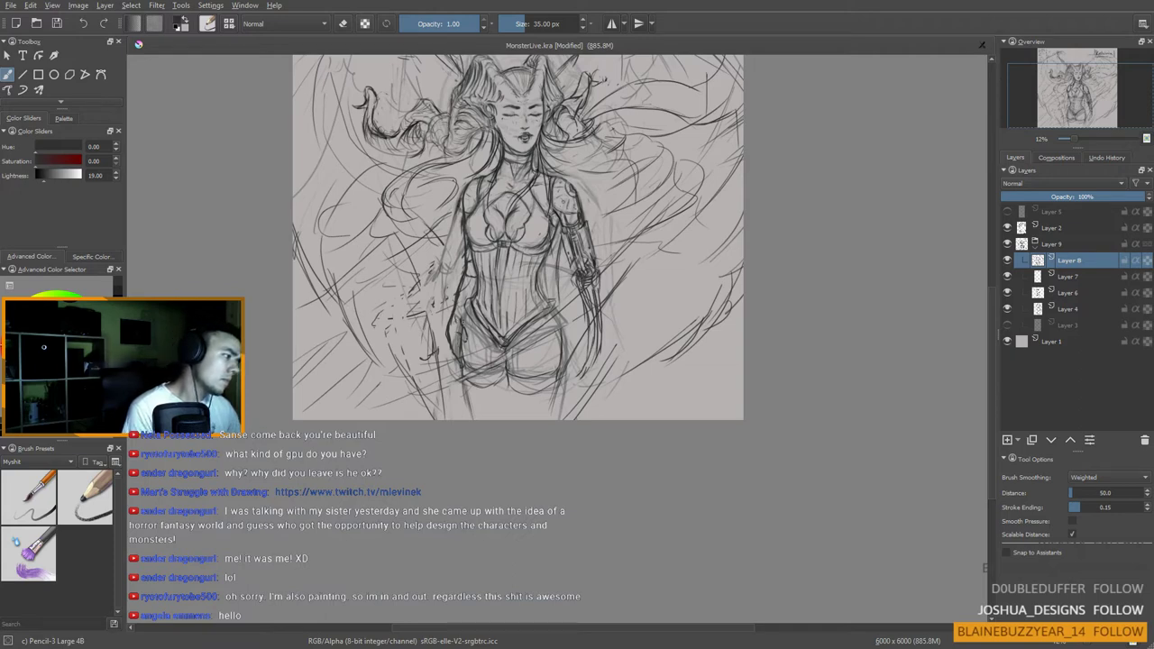
Step: Draw short strokes along the bodice's centre line, from between the cups down the upper corset
{"action": "left_click_drag", "start_coordinate": [415, 286], "coordinate": [410, 274]}
{"action": "scroll", "coordinate": [410, 274], "scroll_direction": "down", "scroll_amount": 2}
{"action": "left_click_drag", "start_coordinate": [474, 239], "coordinate": [481, 246]}
{"action": "scroll", "coordinate": [480, 244], "scroll_direction": "up", "scroll_amount": 5}
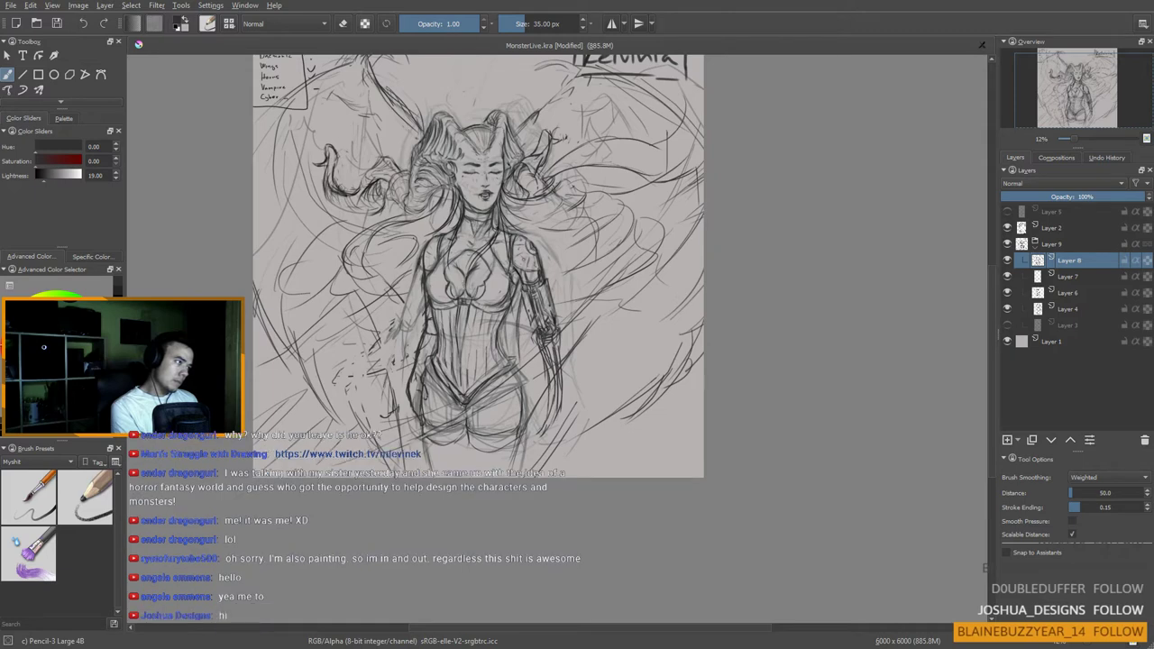
{"action": "left_click_drag", "start_coordinate": [465, 274], "coordinate": [467, 290]}
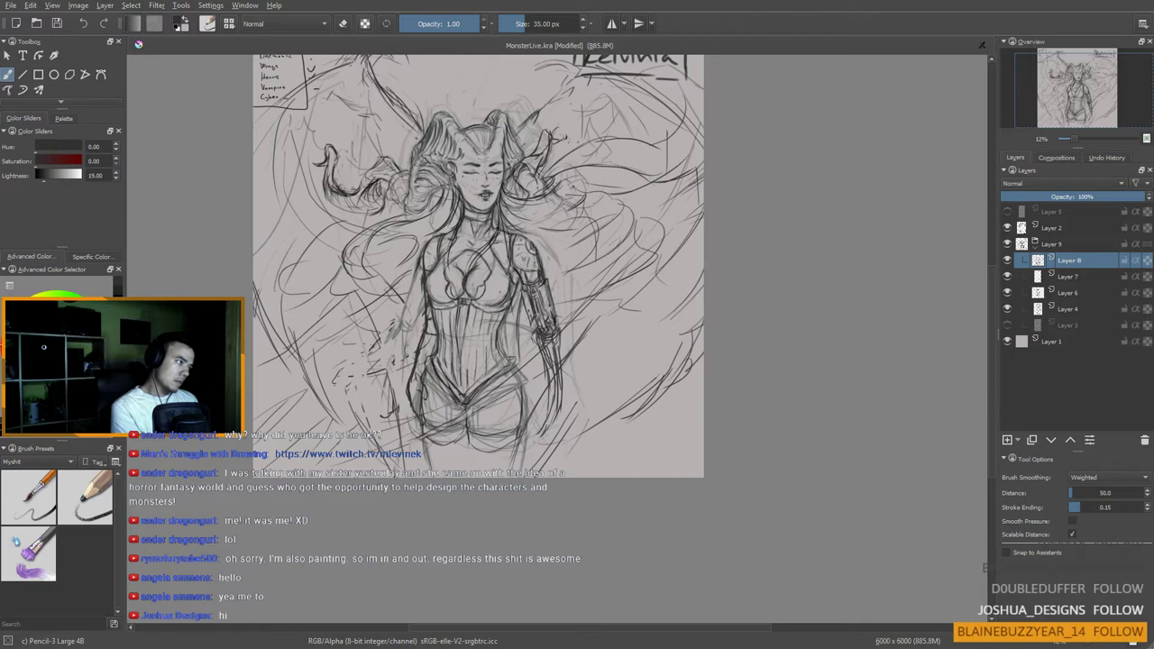
{"action": "left_click_drag", "start_coordinate": [461, 306], "coordinate": [460, 329]}
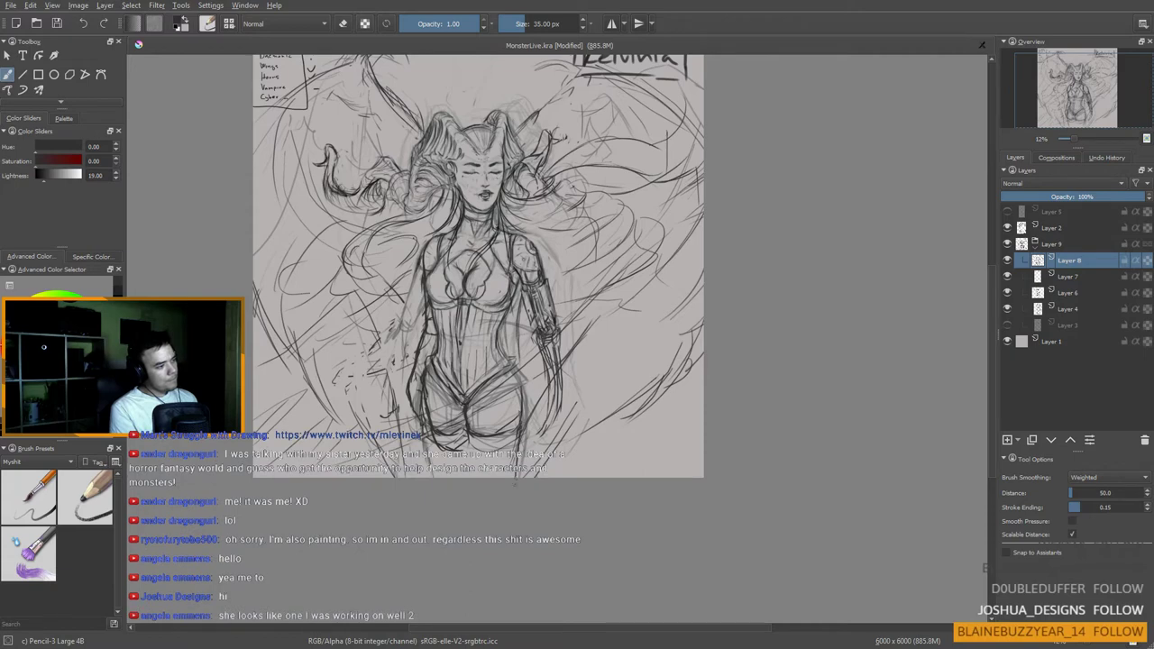
Step: Sketch the outer and inner thigh contours down to the canvas edge, with a curved band across the plain-arm-side thigh
{"action": "left_click_drag", "start_coordinate": [520, 434], "coordinate": [514, 481]}
{"action": "left_click_drag", "start_coordinate": [470, 434], "coordinate": [478, 479]}
{"action": "mouse_move", "coordinate": [439, 437]}
{"action": "left_mouse_down"}
{"action": "mouse_move", "coordinate": [447, 469]}
{"action": "mouse_move", "coordinate": [466, 463]}
{"action": "left_mouse_up"}
{"action": "left_click_drag", "start_coordinate": [463, 458], "coordinate": [466, 478]}
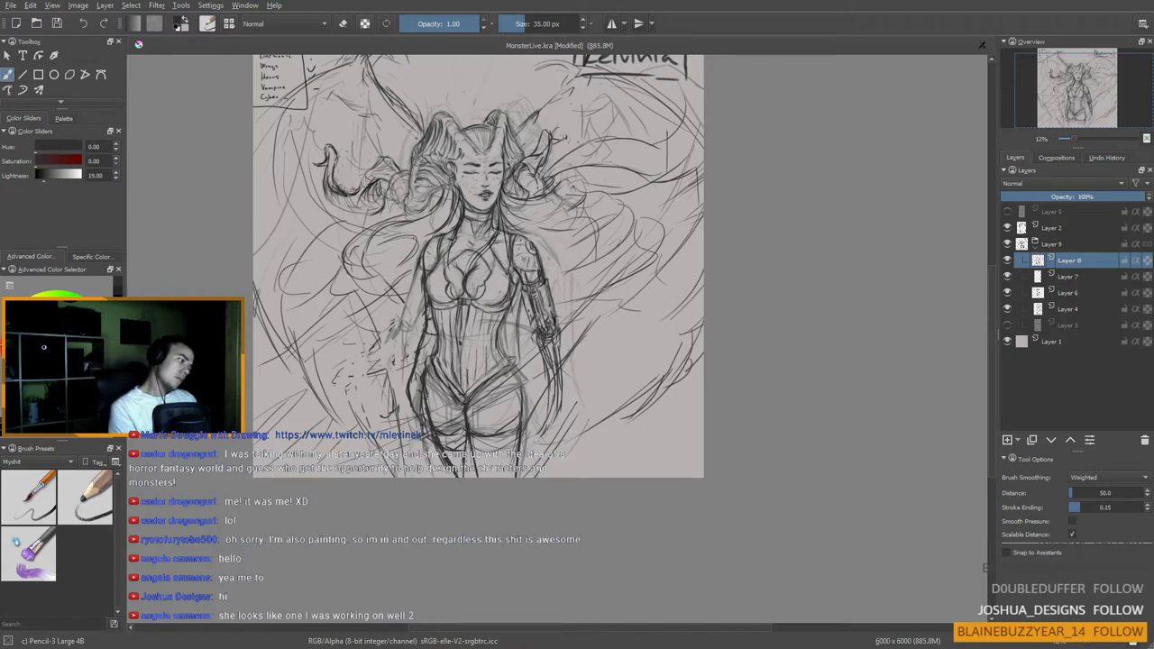
Step: Strengthen the mechanical-arm side's hip and outer thigh contour, add a curved band across that thigh, and reinforce the inner thigh line
{"action": "left_click_drag", "start_coordinate": [517, 373], "coordinate": [508, 450]}
{"action": "left_click_drag", "start_coordinate": [521, 417], "coordinate": [513, 477]}
{"action": "mouse_move", "coordinate": [516, 440]}
{"action": "left_mouse_down"}
{"action": "mouse_move", "coordinate": [511, 465]}
{"action": "mouse_move", "coordinate": [468, 465]}
{"action": "left_mouse_up"}
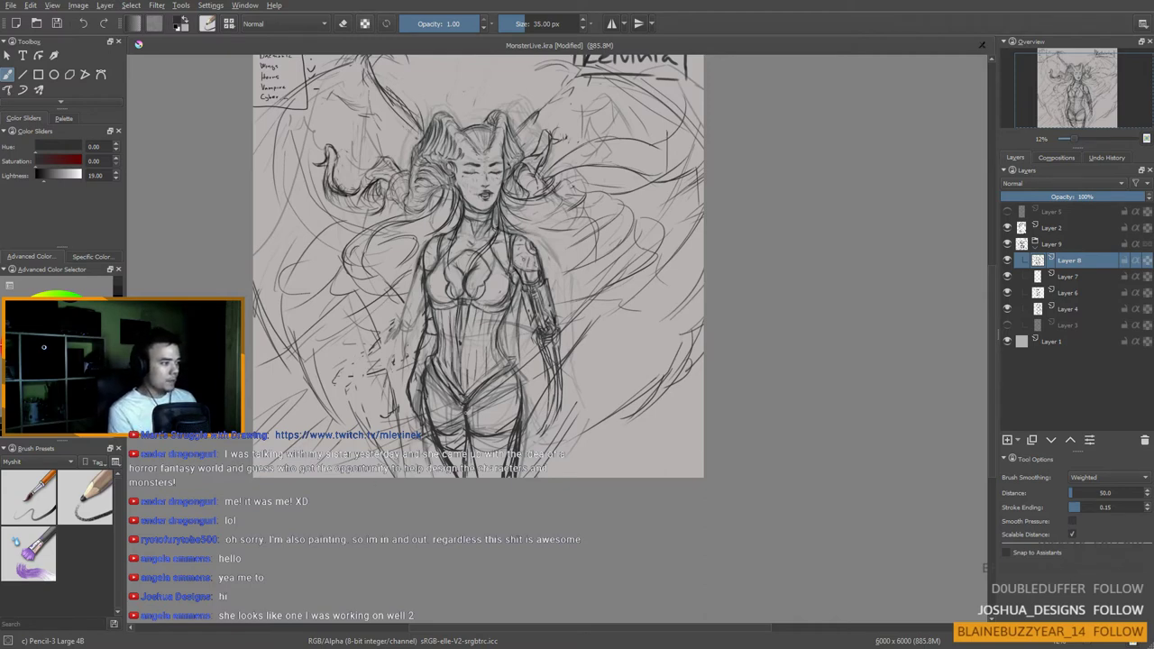
{"action": "left_click_drag", "start_coordinate": [465, 413], "coordinate": [455, 467]}
{"action": "left_click_drag", "start_coordinate": [515, 370], "coordinate": [523, 422]}
{"action": "left_click_drag", "start_coordinate": [514, 369], "coordinate": [521, 445]}
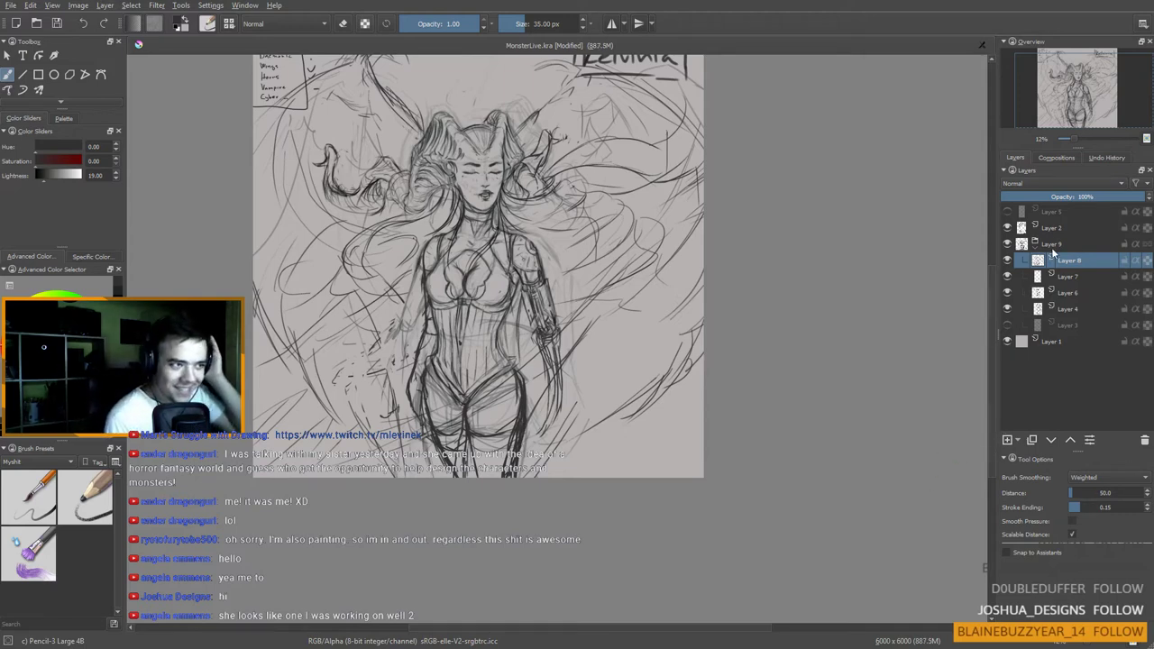
Step: Lower Layer 8's opacity to 61% and add a new paint layer above it
{"action": "left_click", "coordinate": [1082, 197]}
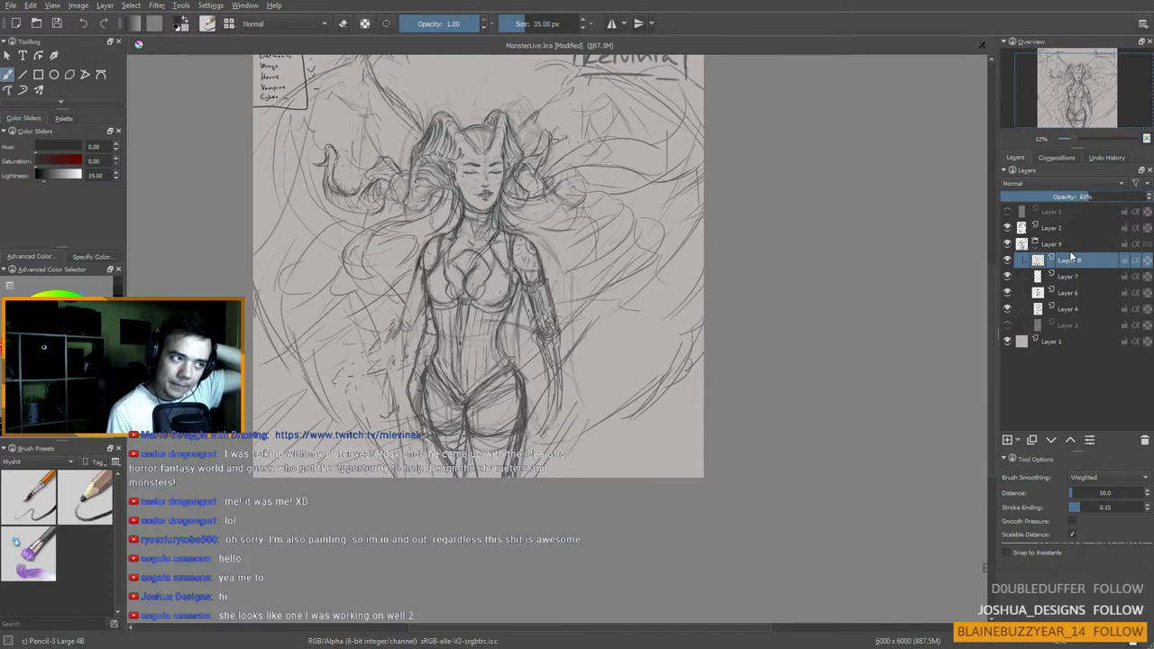
{"action": "left_click", "coordinate": [1006, 440]}
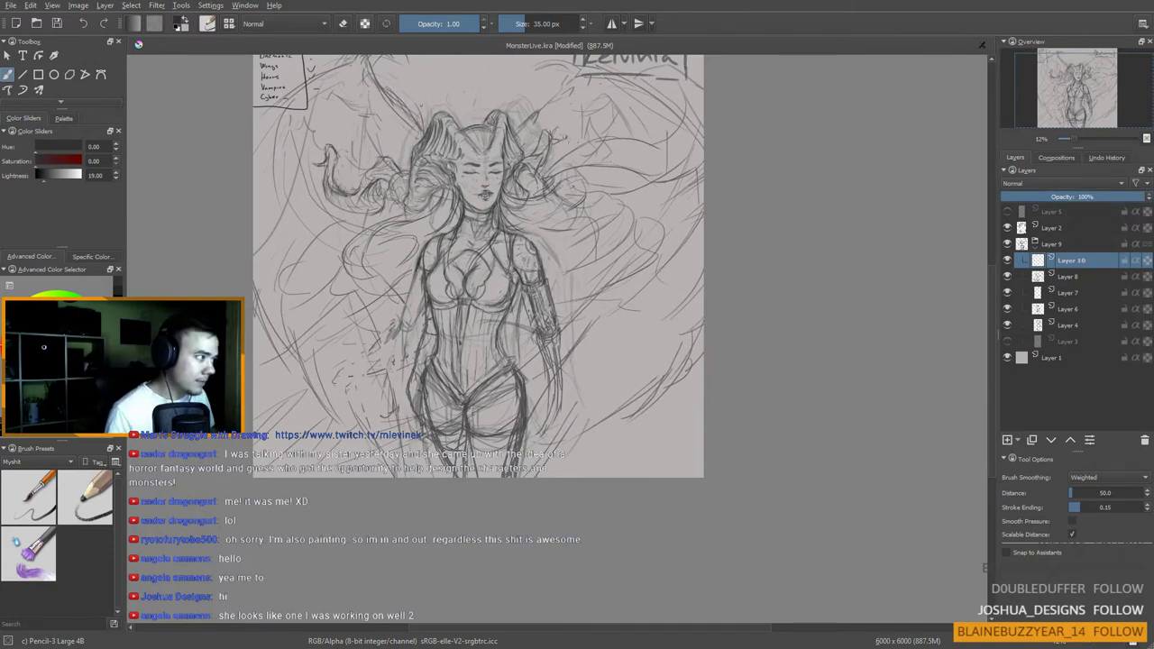
Step: Reduce the brush size to 12.56 px and redraw the V-shaped hairline between the horns on the new layer
{"action": "scroll", "coordinate": [618, 248], "scroll_direction": "up", "scroll_amount": 3}
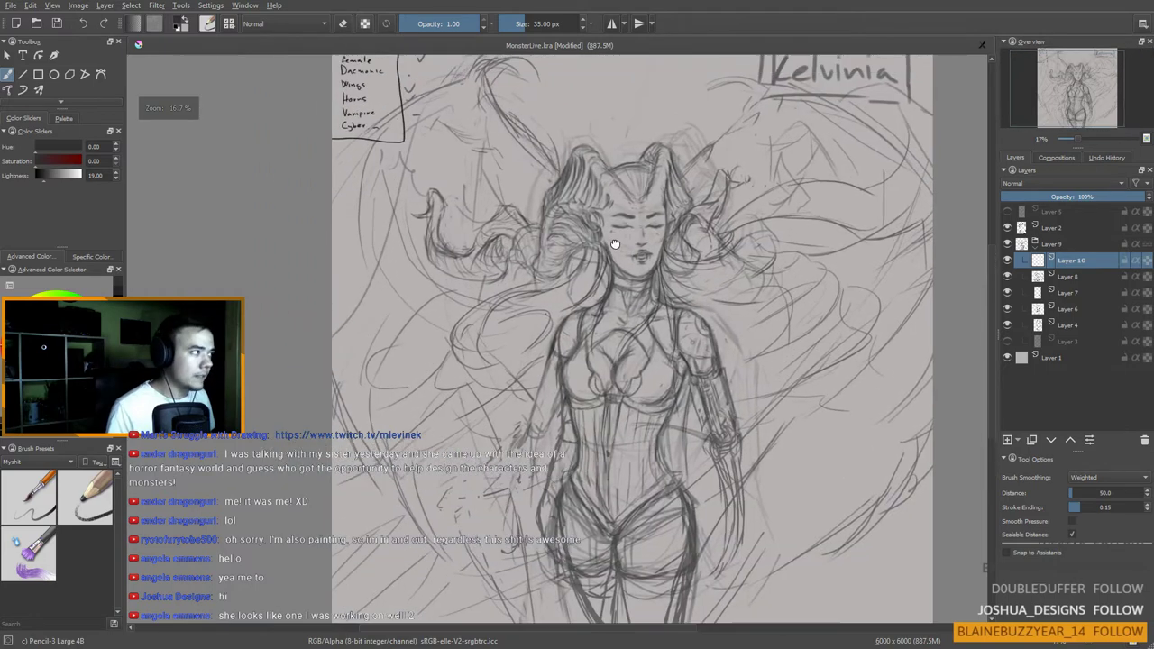
{"action": "scroll", "coordinate": [614, 244], "scroll_direction": "up", "scroll_amount": 1}
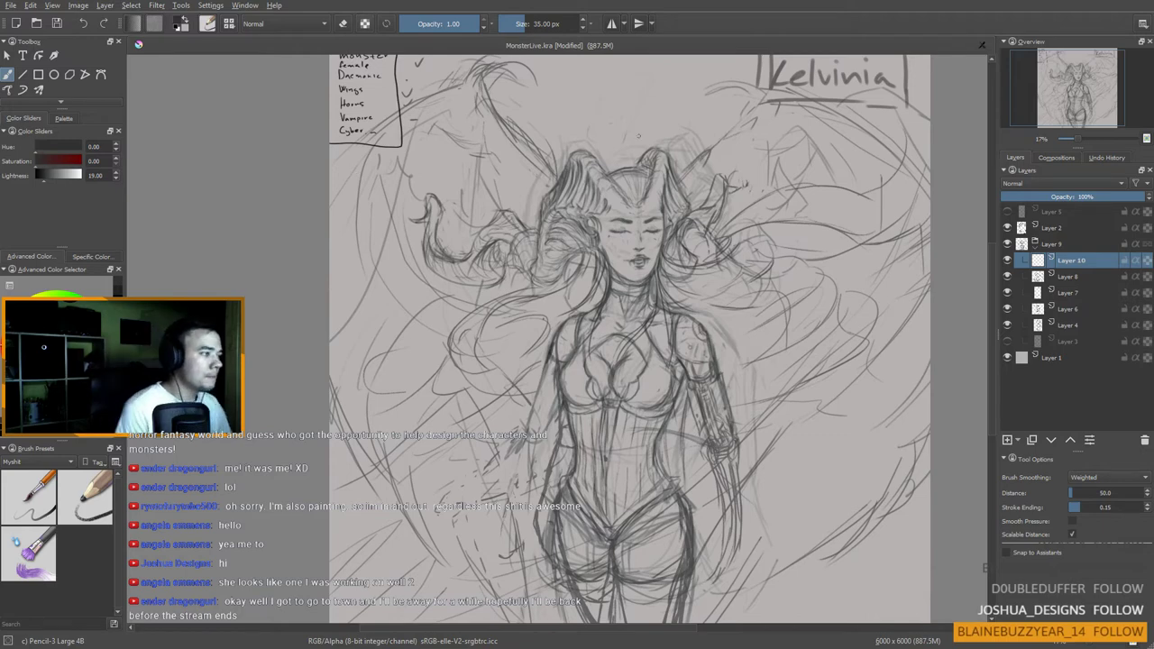
{"action": "scroll", "coordinate": [631, 262], "scroll_direction": "up", "scroll_amount": 2}
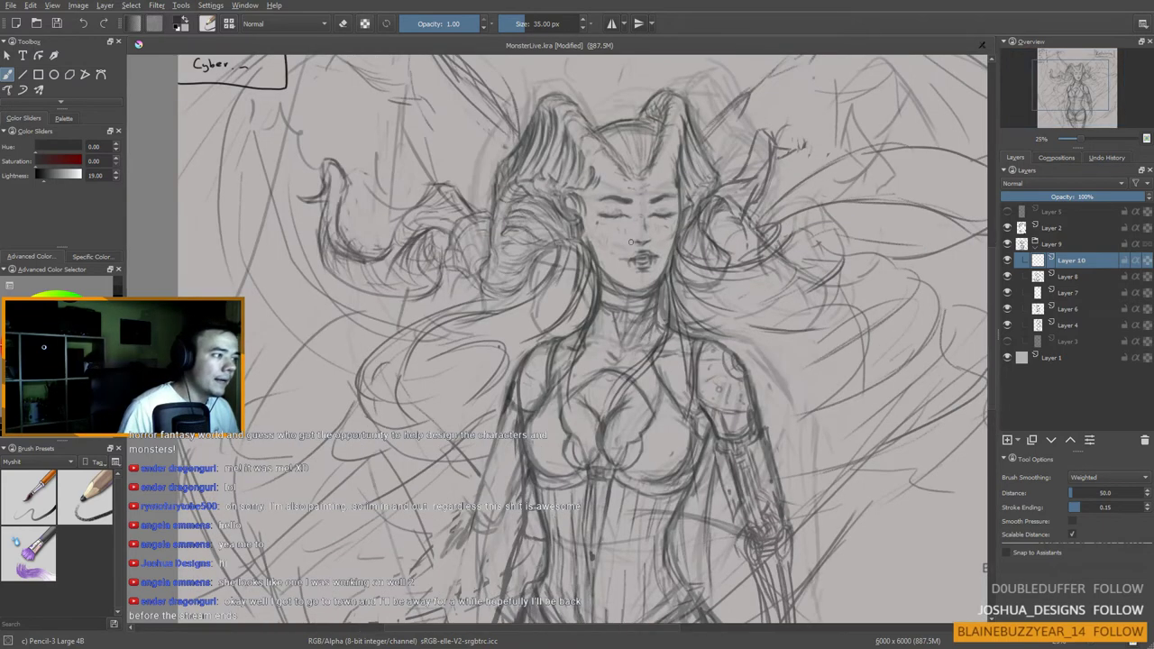
{"action": "left_click_drag", "start_coordinate": [639, 239], "coordinate": [593, 361]}
{"action": "left_click_drag", "start_coordinate": [642, 263], "coordinate": [652, 289]}
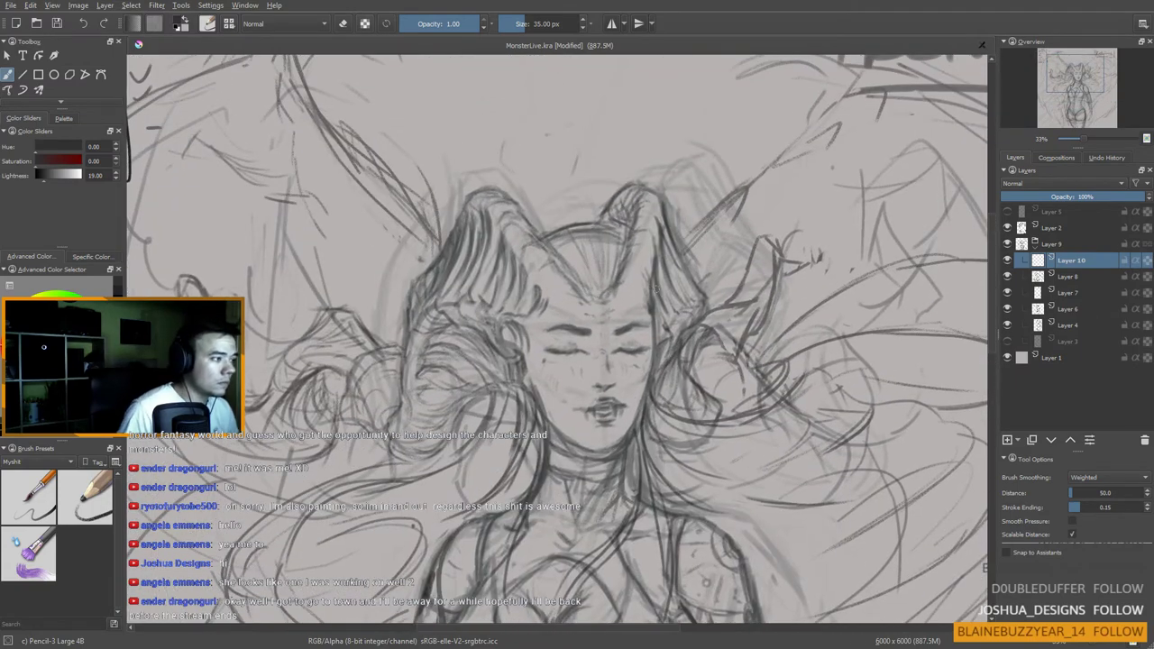
{"action": "key", "text": "bracketleft"}
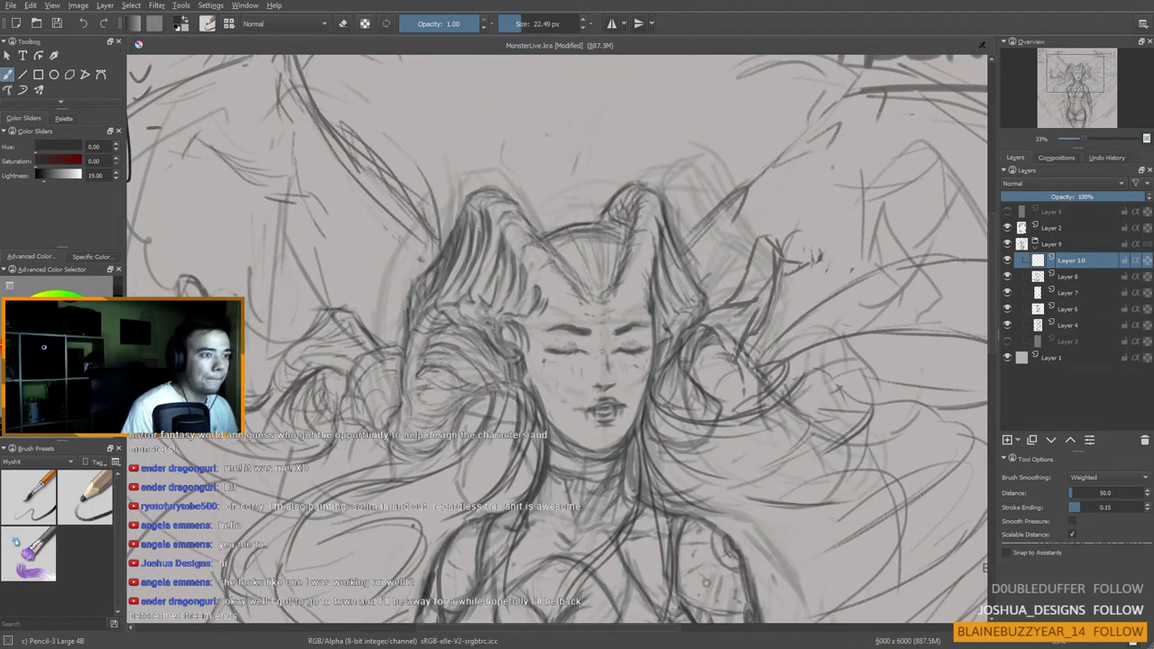
{"action": "left_click_drag", "start_coordinate": [614, 291], "coordinate": [614, 287]}
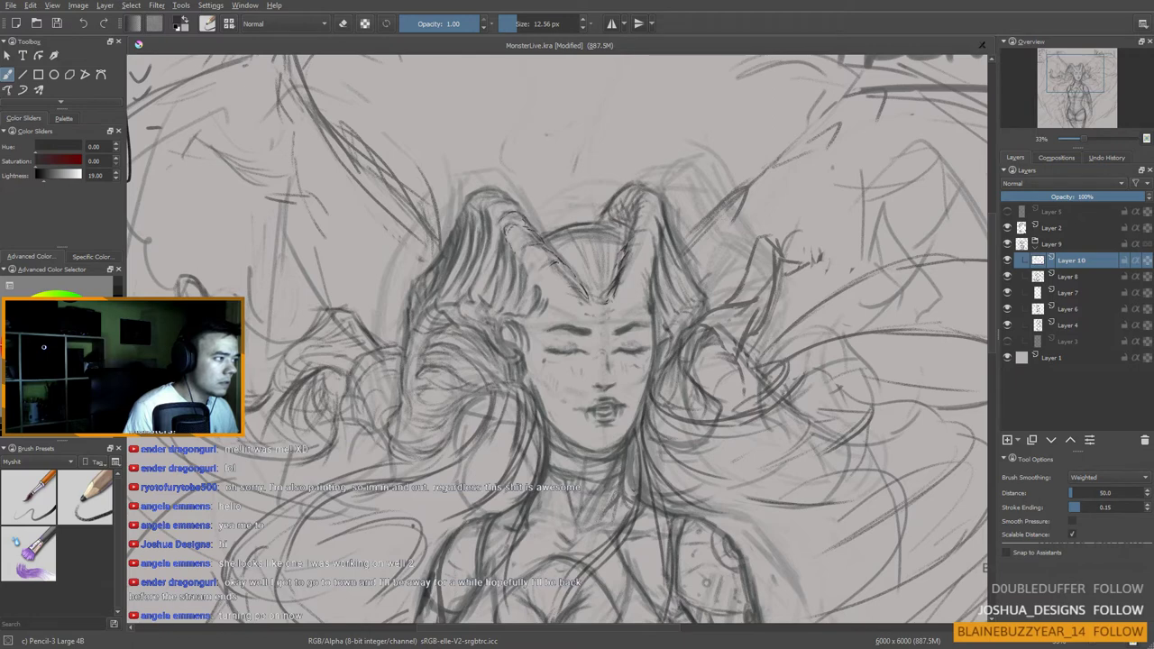
Step: Define the inner edge and base of the horn on the plain-arm side with short, fine contour strokes
{"action": "left_click_drag", "start_coordinate": [526, 250], "coordinate": [526, 263]}
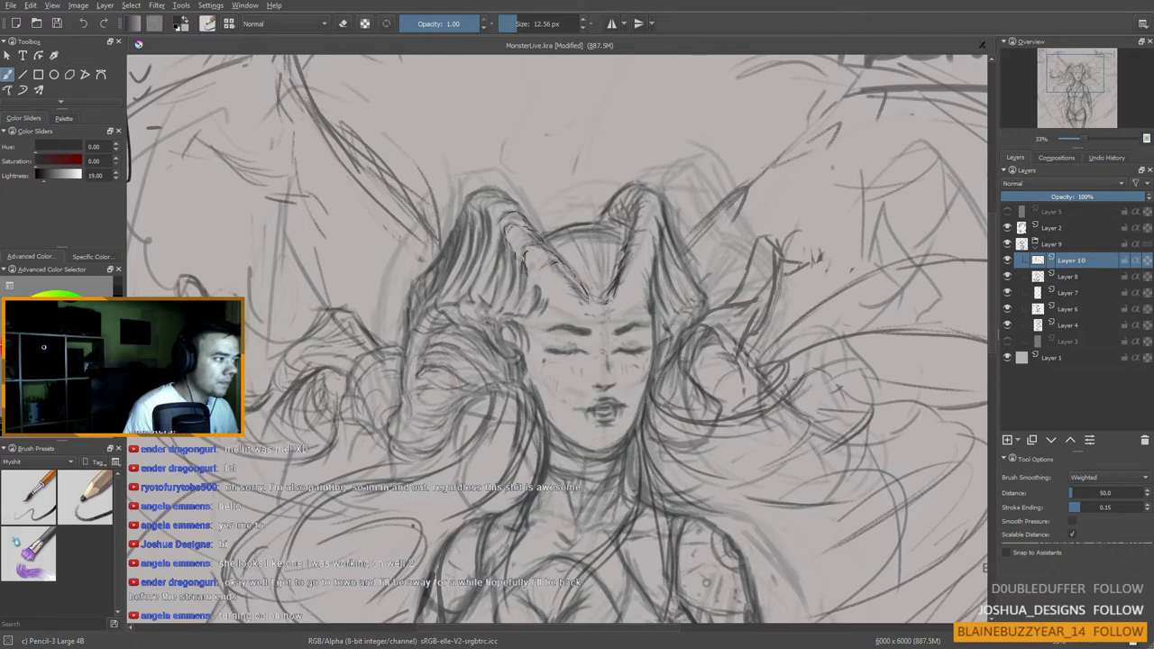
{"action": "mouse_move", "coordinate": [525, 274]}
{"action": "left_mouse_down"}
{"action": "mouse_move", "coordinate": [522, 294]}
{"action": "mouse_move", "coordinate": [536, 309]}
{"action": "left_mouse_up"}
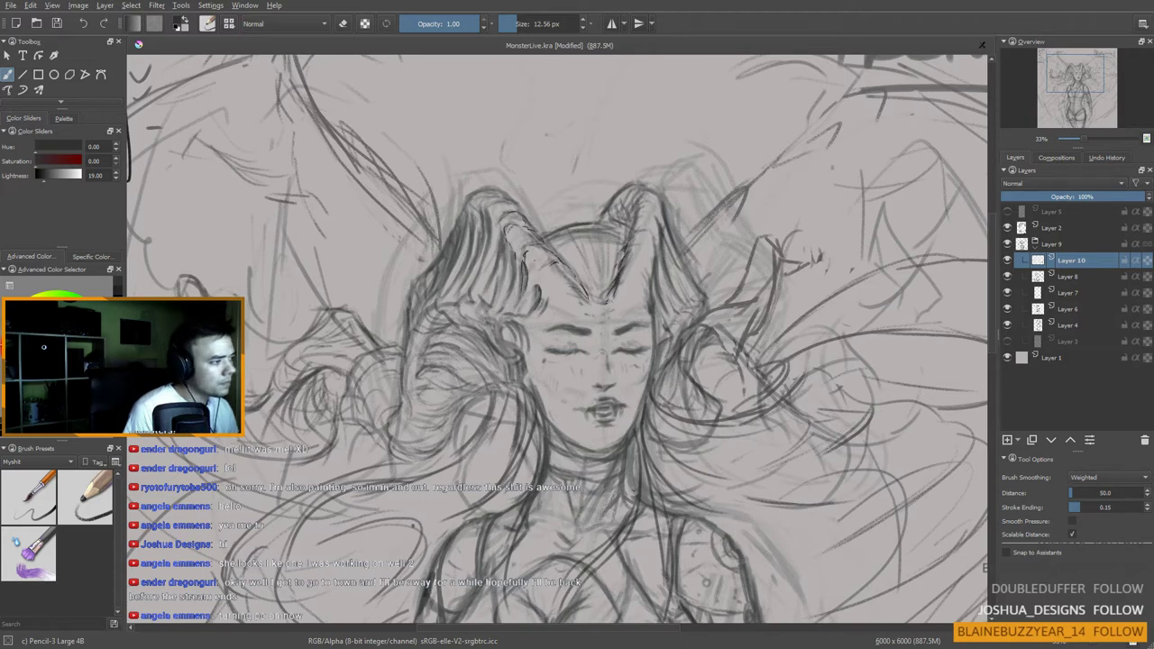
{"action": "left_click_drag", "start_coordinate": [536, 267], "coordinate": [533, 277]}
{"action": "left_click_drag", "start_coordinate": [552, 319], "coordinate": [547, 288]}
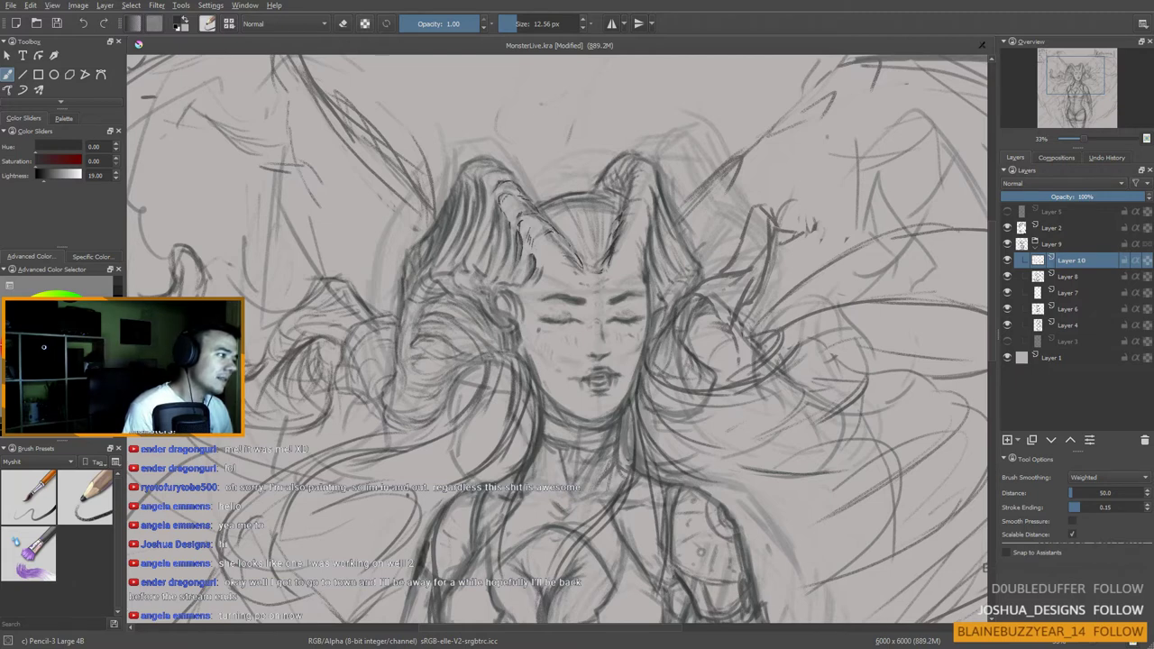
Step: Hatch dark curved ridges down the inside of the horn on the plain-arm side
{"action": "left_click_drag", "start_coordinate": [486, 181], "coordinate": [473, 231]}
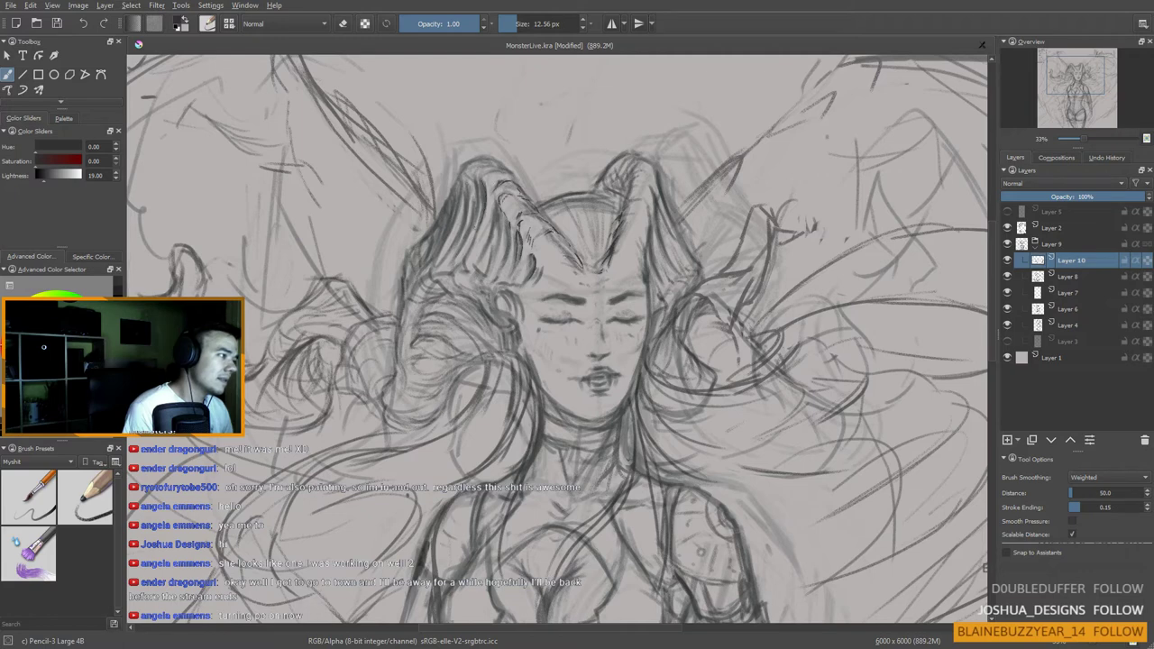
{"action": "left_click_drag", "start_coordinate": [482, 187], "coordinate": [480, 217]}
{"action": "mouse_move", "coordinate": [497, 205]}
{"action": "left_mouse_down"}
{"action": "mouse_move", "coordinate": [505, 260]}
{"action": "mouse_move", "coordinate": [476, 263]}
{"action": "mouse_move", "coordinate": [484, 244]}
{"action": "left_mouse_up"}
{"action": "left_click_drag", "start_coordinate": [485, 232], "coordinate": [481, 263]}
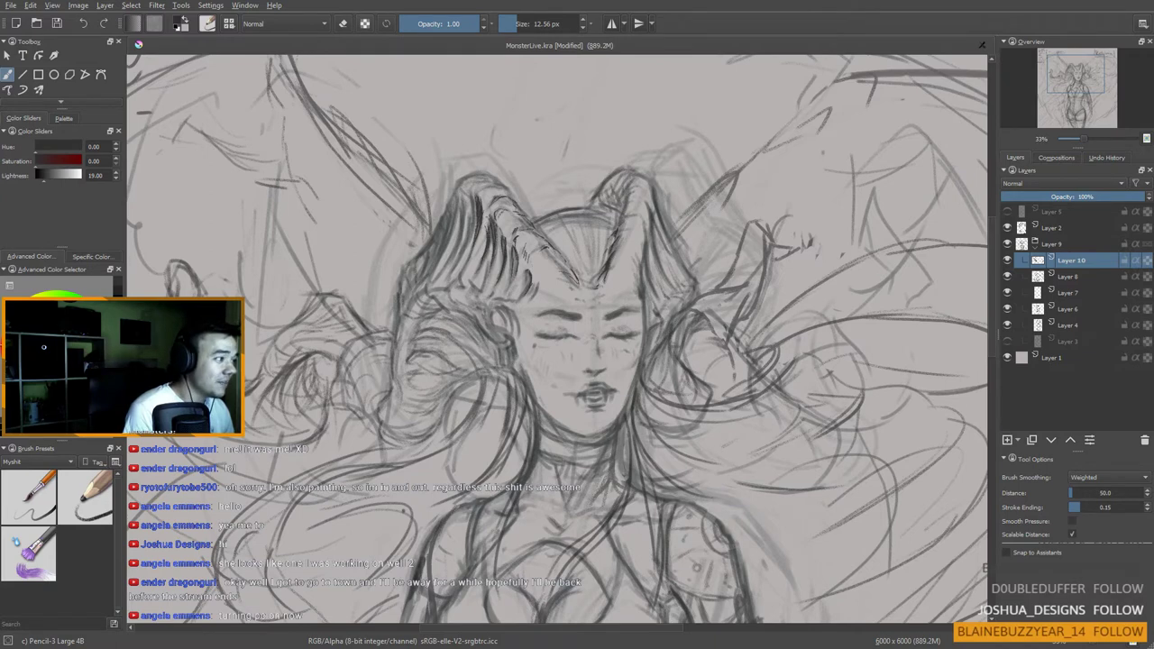
{"action": "scroll", "coordinate": [559, 342], "scroll_direction": "up", "scroll_amount": 1}
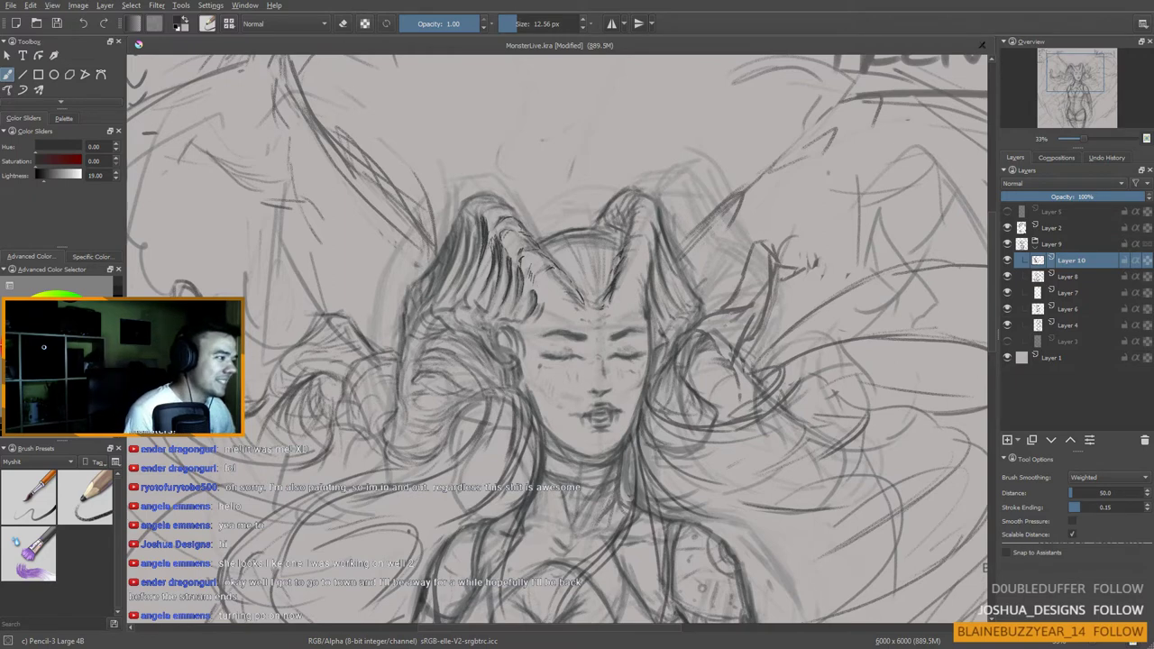
{"action": "mouse_move", "coordinate": [478, 246]}
{"action": "left_mouse_down"}
{"action": "mouse_move", "coordinate": [474, 263]}
{"action": "mouse_move", "coordinate": [475, 249]}
{"action": "left_mouse_up"}
{"action": "left_click_drag", "start_coordinate": [478, 234], "coordinate": [454, 296]}
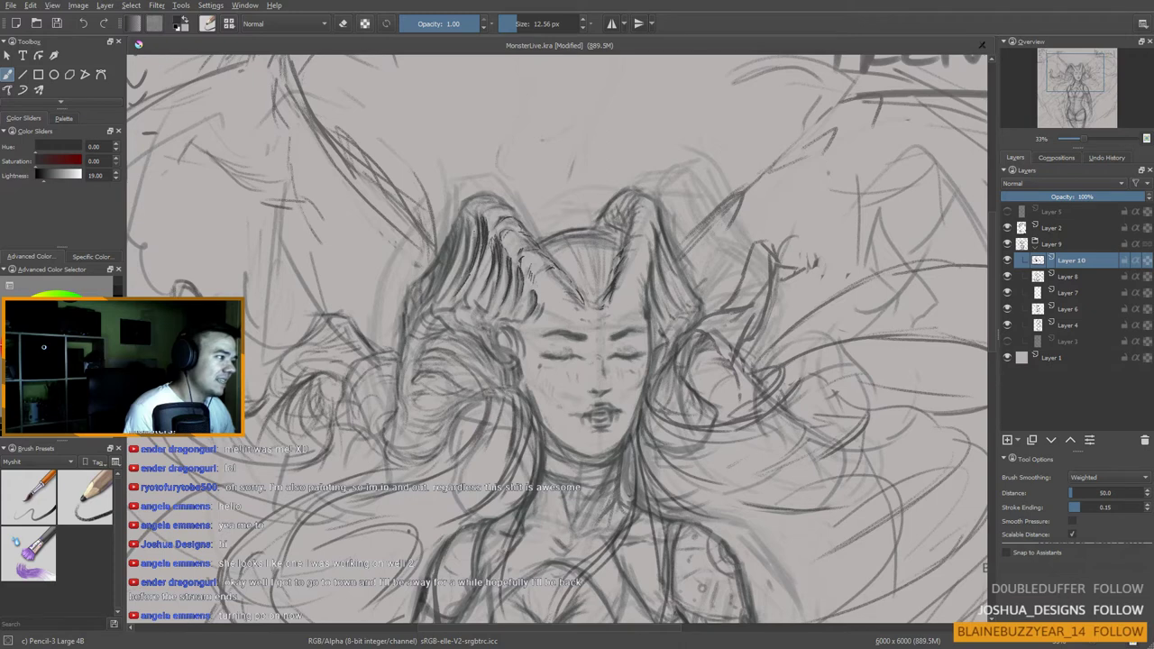
Step: Hatch more dark curved ridges down the outer half of the horn on the plain-arm side
{"action": "mouse_move", "coordinate": [475, 232]}
{"action": "left_mouse_down"}
{"action": "mouse_move", "coordinate": [472, 255]}
{"action": "mouse_move", "coordinate": [464, 223]}
{"action": "mouse_move", "coordinate": [462, 273]}
{"action": "left_mouse_up"}
{"action": "left_click_drag", "start_coordinate": [461, 271], "coordinate": [454, 285]}
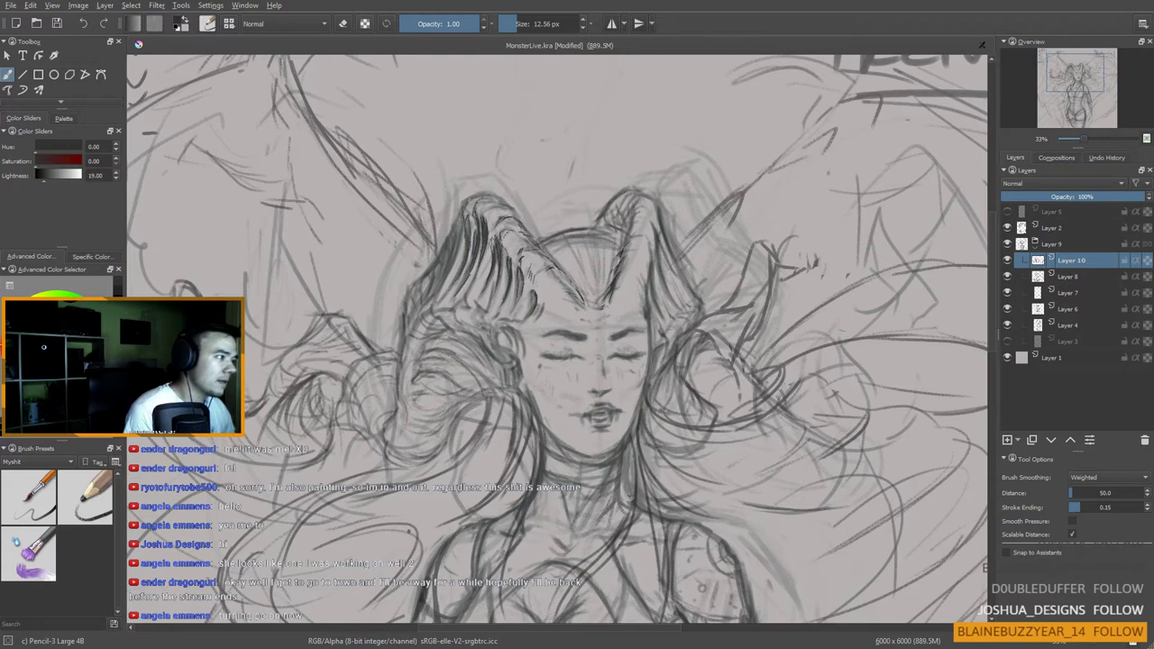
{"action": "mouse_move", "coordinate": [481, 196]}
{"action": "left_mouse_down"}
{"action": "mouse_move", "coordinate": [507, 202]}
{"action": "mouse_move", "coordinate": [478, 246]}
{"action": "mouse_move", "coordinate": [462, 244]}
{"action": "mouse_move", "coordinate": [452, 278]}
{"action": "left_mouse_up"}
{"action": "mouse_move", "coordinate": [464, 226]}
{"action": "left_mouse_down"}
{"action": "mouse_move", "coordinate": [455, 218]}
{"action": "mouse_move", "coordinate": [448, 255]}
{"action": "mouse_move", "coordinate": [442, 241]}
{"action": "left_mouse_up"}
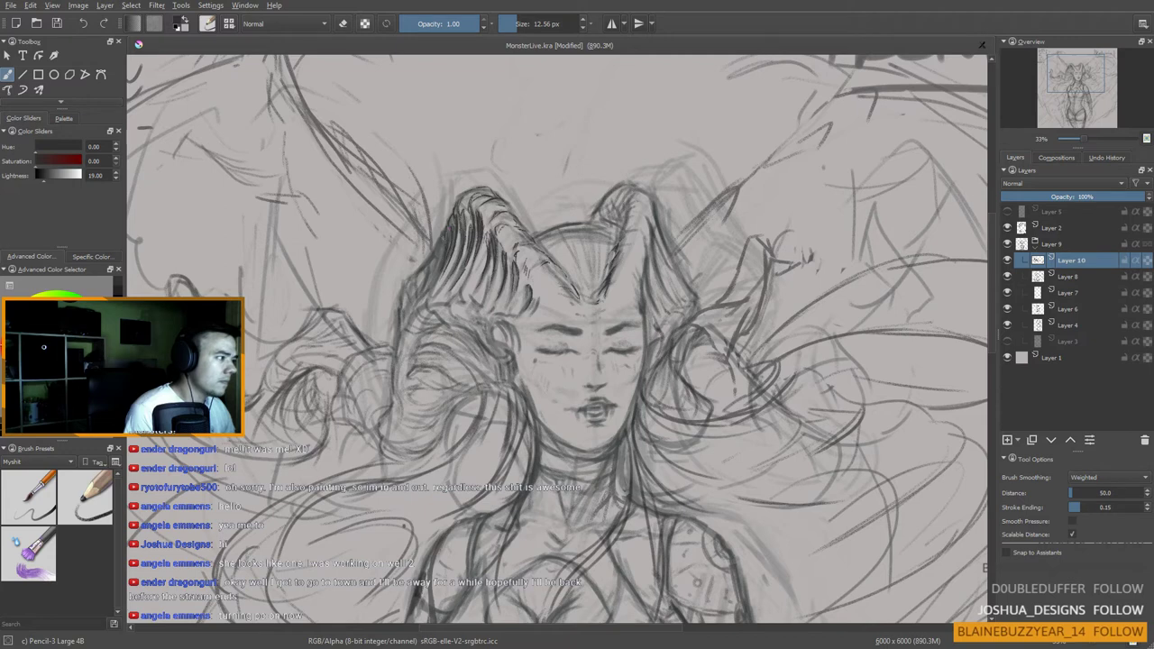
{"action": "scroll", "coordinate": [556, 339], "scroll_direction": "down", "scroll_amount": 1}
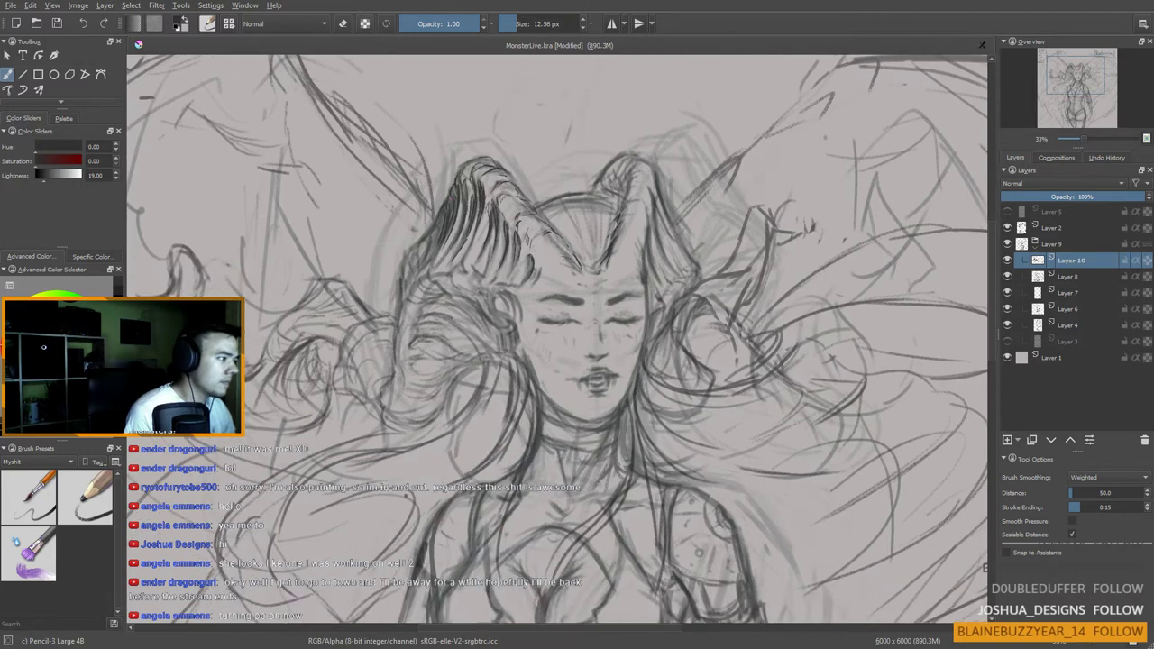
{"action": "left_click_drag", "start_coordinate": [488, 249], "coordinate": [485, 270]}
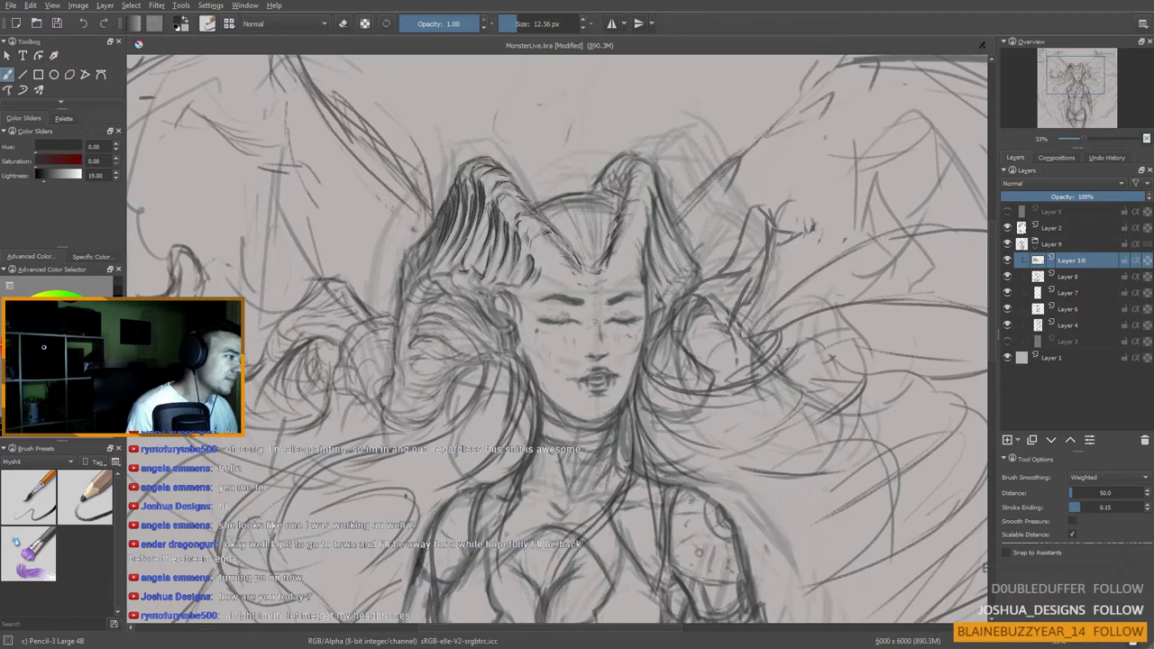
Step: Define the ridged horn's lower outer edge and sketch short strokes where its base meets the hair
{"action": "left_click_drag", "start_coordinate": [439, 218], "coordinate": [417, 267]}
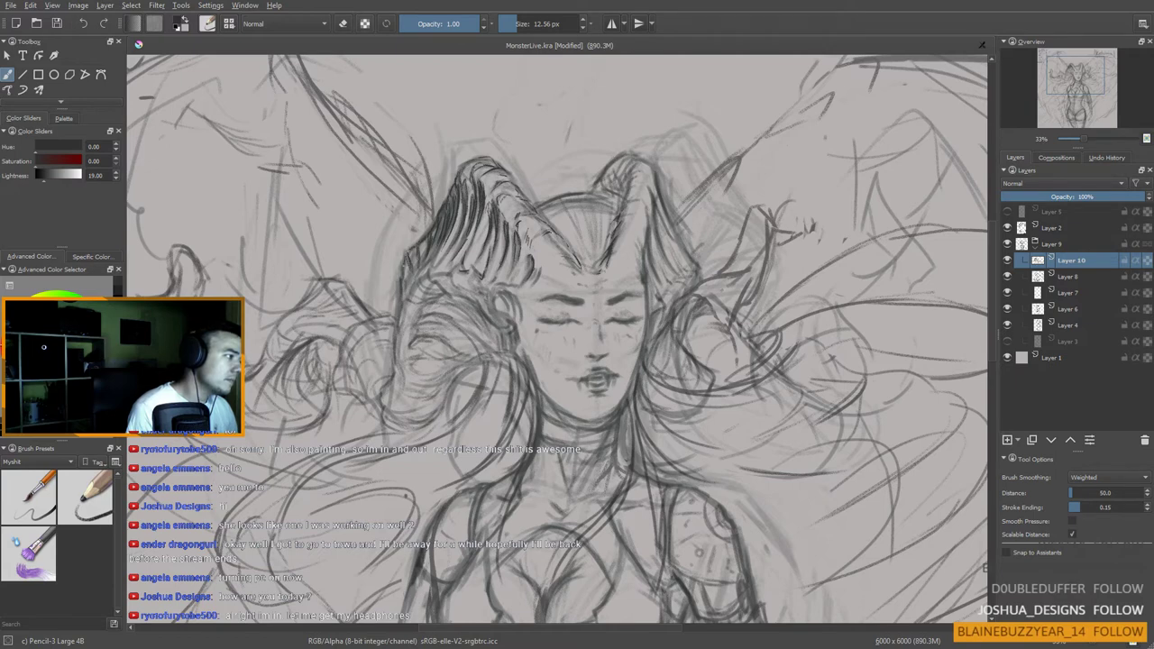
{"action": "left_click_drag", "start_coordinate": [404, 278], "coordinate": [401, 302]}
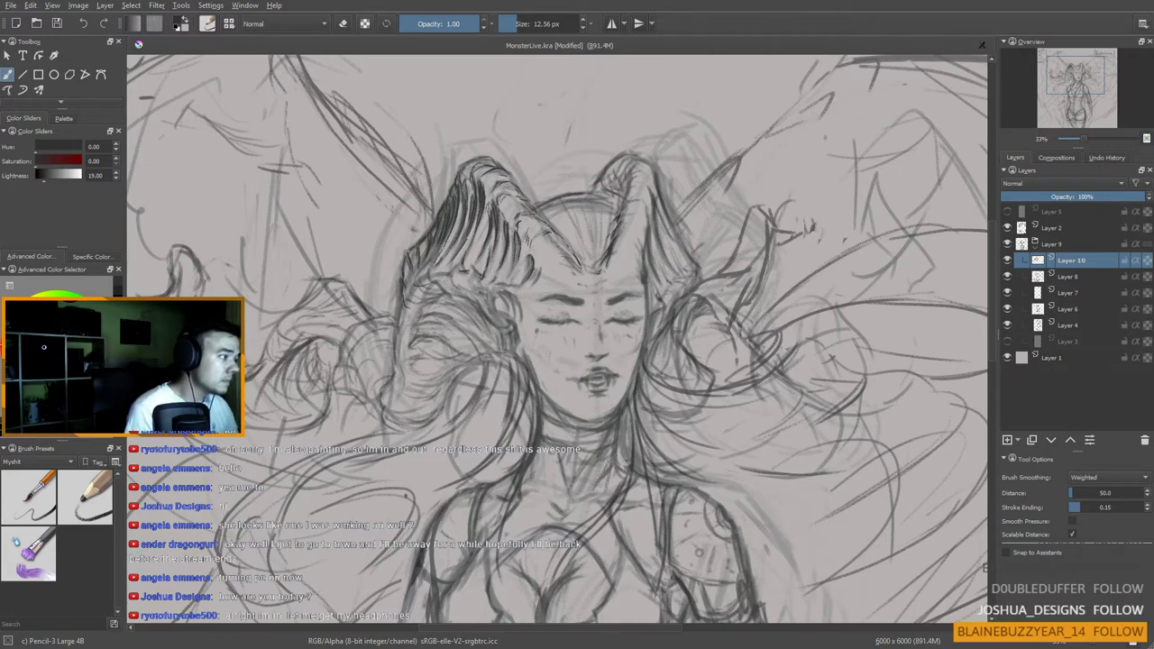
{"action": "left_click_drag", "start_coordinate": [444, 246], "coordinate": [437, 262]}
{"action": "left_click_drag", "start_coordinate": [450, 270], "coordinate": [463, 244]}
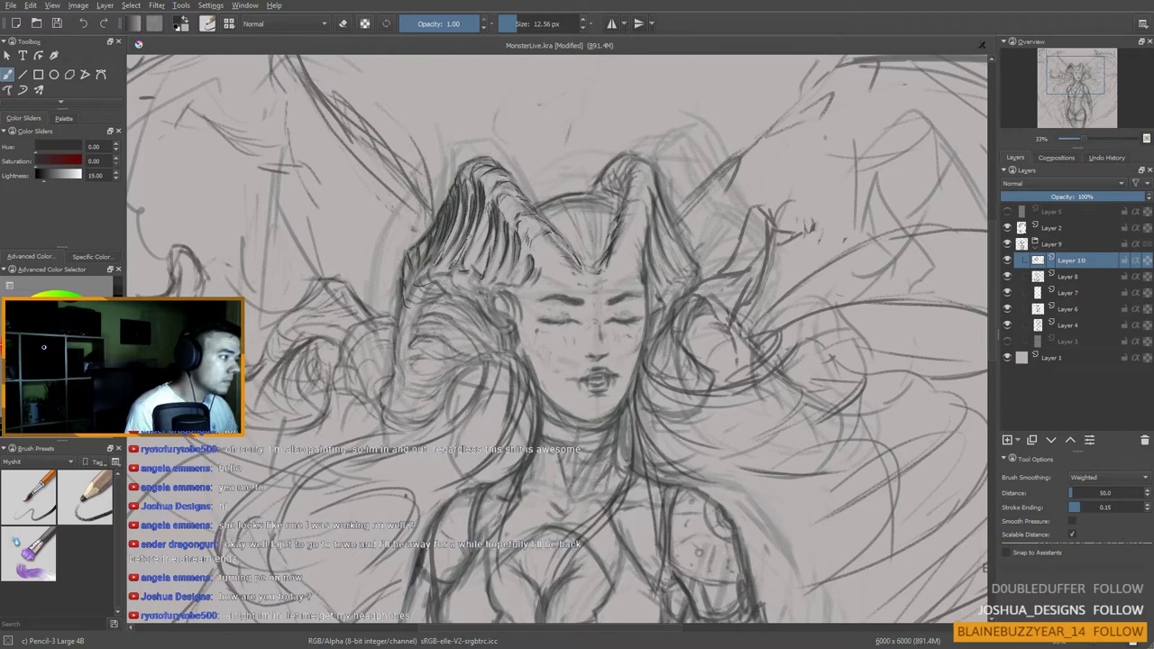
{"action": "left_click_drag", "start_coordinate": [454, 287], "coordinate": [484, 217]}
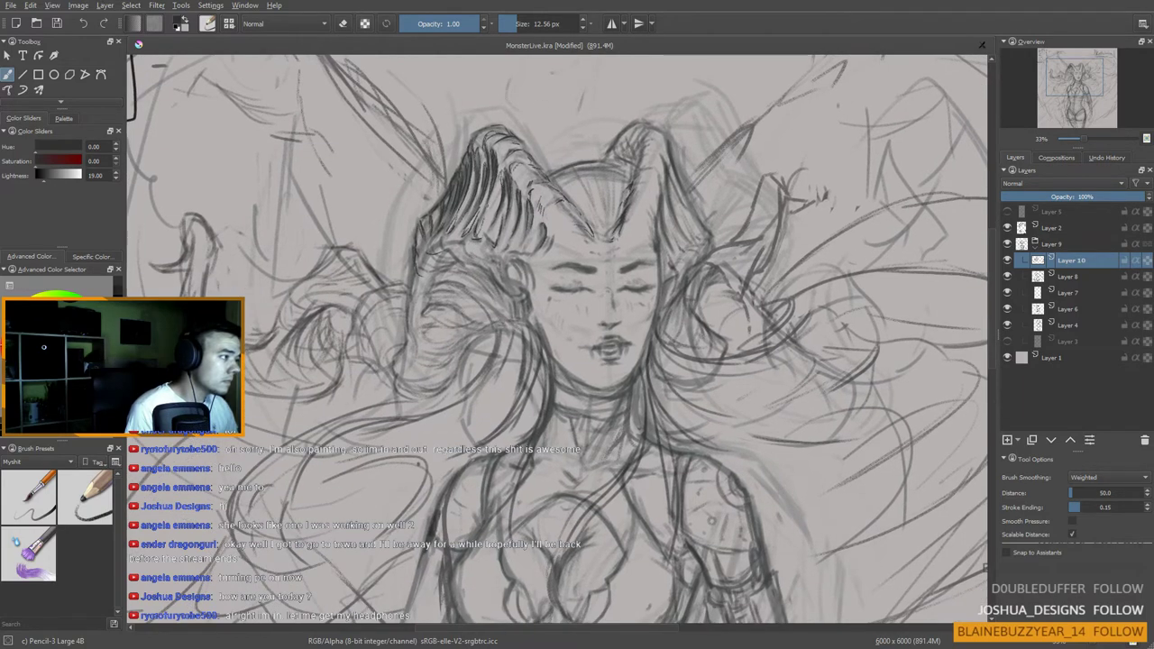
{"action": "left_click_drag", "start_coordinate": [476, 258], "coordinate": [485, 224]}
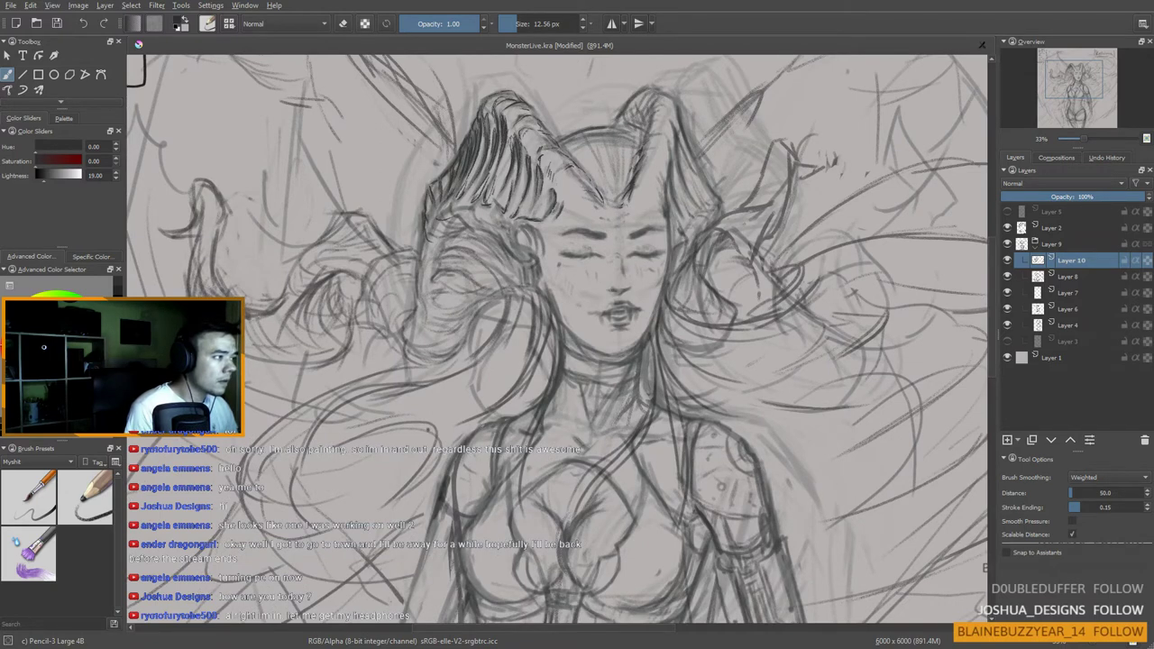
Step: Sketch the ear below the ridged horn with short, dark curved strokes
{"action": "mouse_move", "coordinate": [552, 221]}
{"action": "left_mouse_down"}
{"action": "mouse_move", "coordinate": [563, 205]}
{"action": "mouse_move", "coordinate": [542, 203]}
{"action": "mouse_move", "coordinate": [564, 191]}
{"action": "mouse_move", "coordinate": [540, 241]}
{"action": "mouse_move", "coordinate": [529, 223]}
{"action": "mouse_move", "coordinate": [528, 240]}
{"action": "mouse_move", "coordinate": [515, 226]}
{"action": "mouse_move", "coordinate": [560, 239]}
{"action": "left_mouse_up"}
{"action": "scroll", "coordinate": [498, 247], "scroll_direction": "down", "scroll_amount": 3}
{"action": "scroll", "coordinate": [523, 205], "scroll_direction": "up", "scroll_amount": 3}
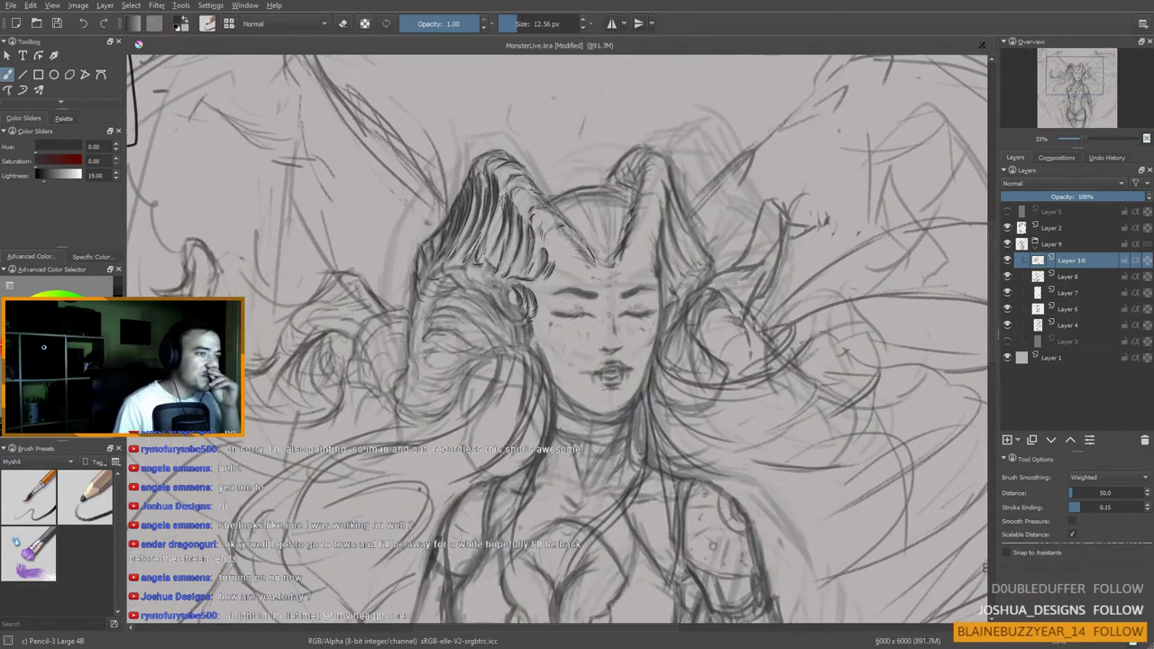
Step: Lower Layer 8's opacity to 39% and make Layer 10 the active drawing layer again
{"action": "left_click", "coordinate": [1066, 277]}
{"action": "left_click", "coordinate": [1066, 196]}
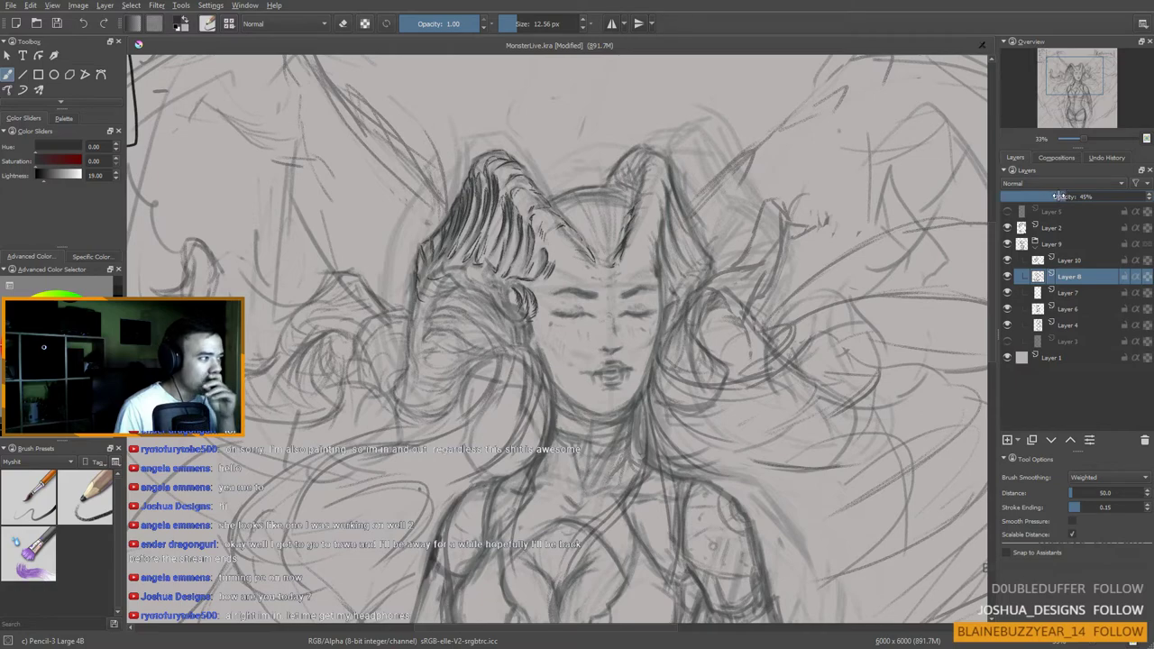
{"action": "left_click", "coordinate": [1057, 195]}
{"action": "scroll", "coordinate": [519, 243], "scroll_direction": "down", "scroll_amount": 1}
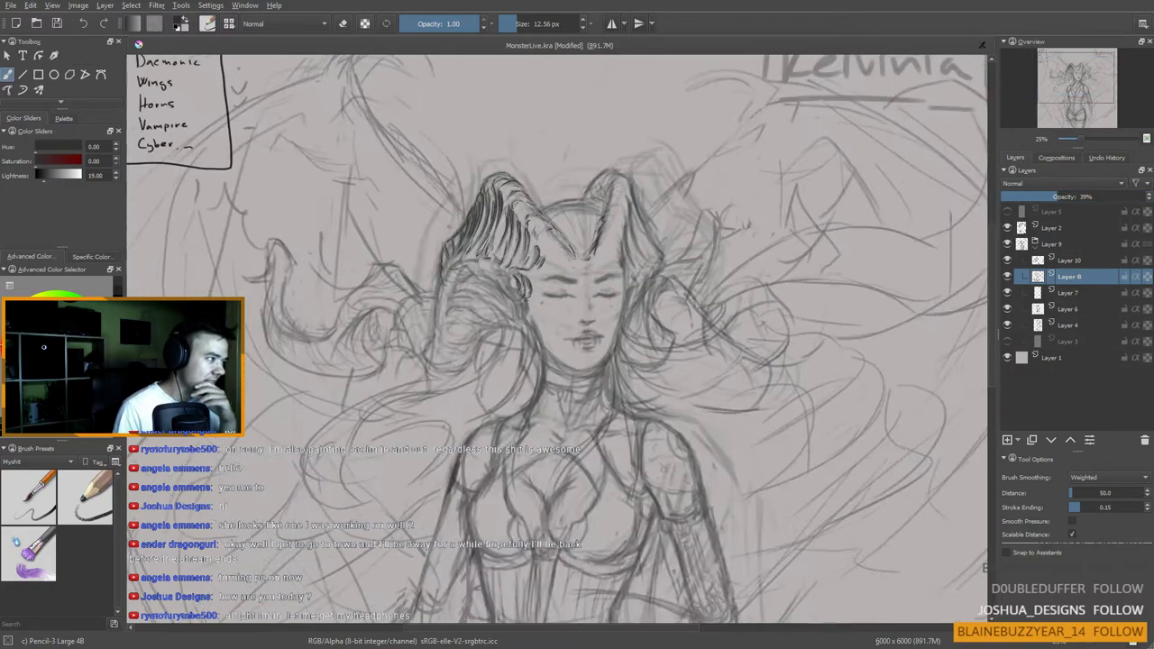
{"action": "scroll", "coordinate": [537, 241], "scroll_direction": "down", "scroll_amount": 1}
{"action": "scroll", "coordinate": [537, 242], "scroll_direction": "up", "scroll_amount": 3}
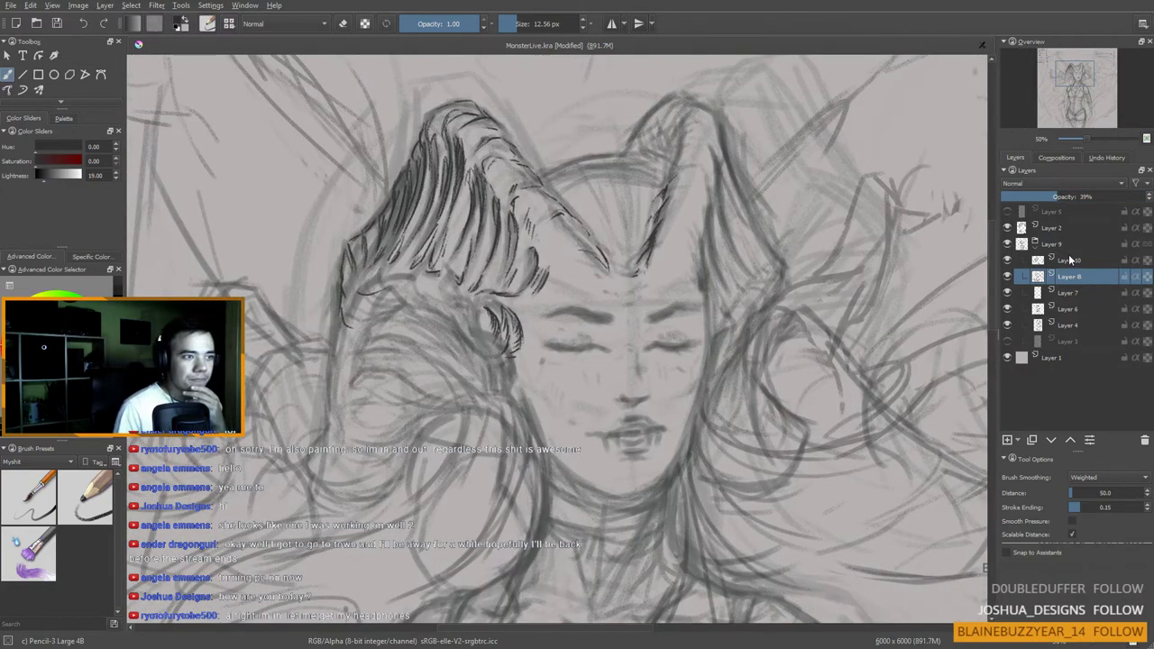
{"action": "left_click", "coordinate": [1070, 261]}
{"action": "left_click", "coordinate": [1057, 247]}
{"action": "left_click", "coordinate": [1064, 280]}
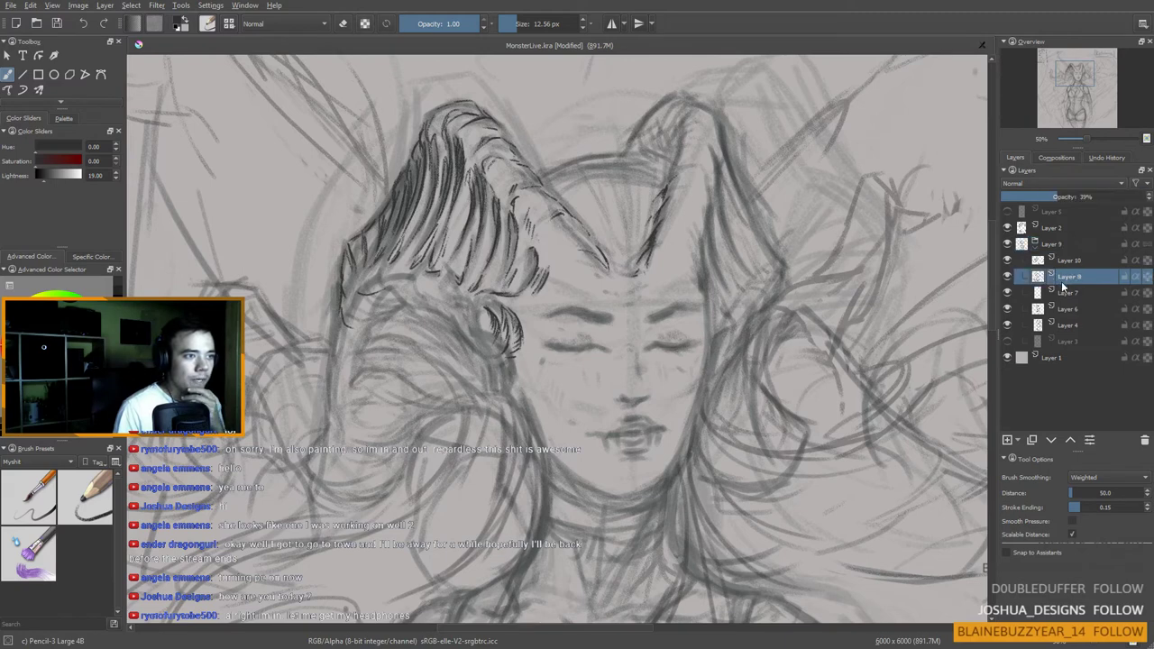
{"action": "left_click", "coordinate": [1067, 264]}
{"action": "mouse_move", "coordinate": [1042, 298]}
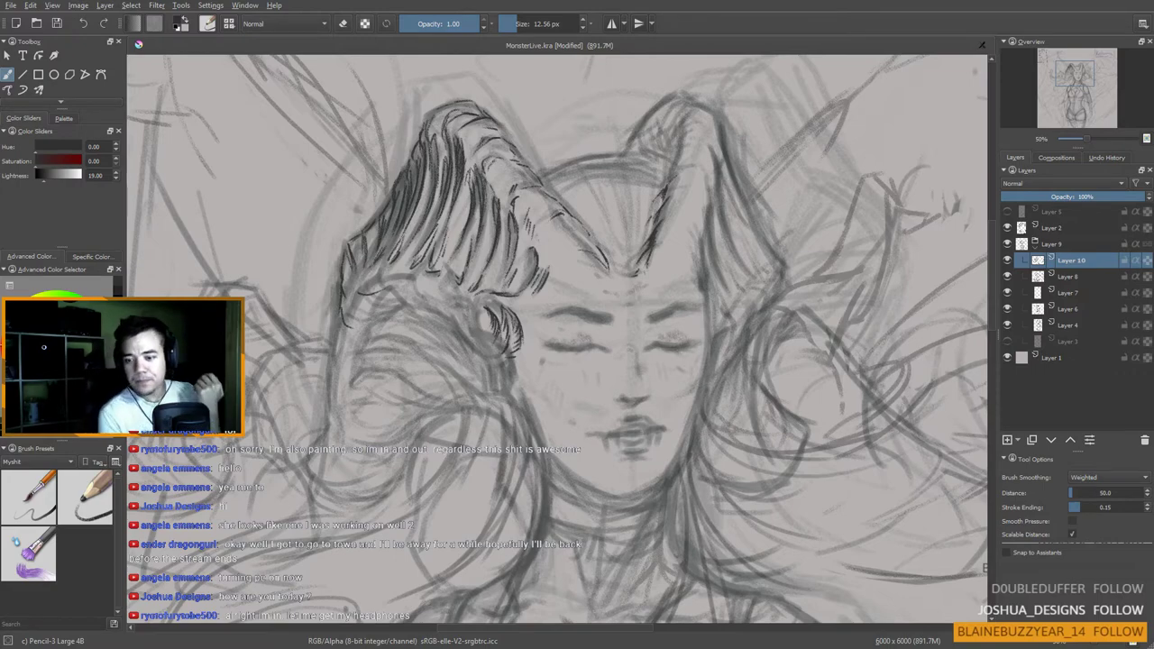
Step: Add short curved hair strokes directly beneath the outer base of the ridged horn
{"action": "left_click_drag", "start_coordinate": [441, 327], "coordinate": [448, 395]}
{"action": "left_click_drag", "start_coordinate": [579, 313], "coordinate": [674, 192]}
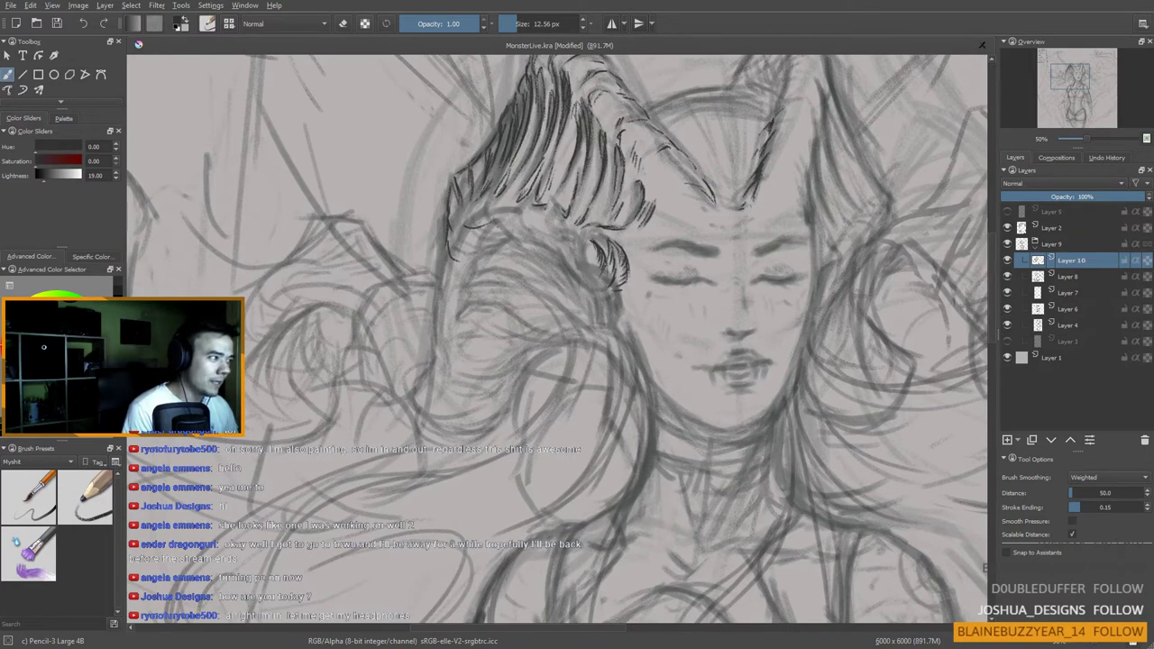
{"action": "mouse_move", "coordinate": [495, 219]}
{"action": "left_mouse_down"}
{"action": "mouse_move", "coordinate": [529, 239]}
{"action": "mouse_move", "coordinate": [504, 240]}
{"action": "left_mouse_up"}
{"action": "mouse_move", "coordinate": [496, 231]}
{"action": "left_mouse_down"}
{"action": "mouse_move", "coordinate": [503, 253]}
{"action": "mouse_move", "coordinate": [442, 267]}
{"action": "left_mouse_up"}
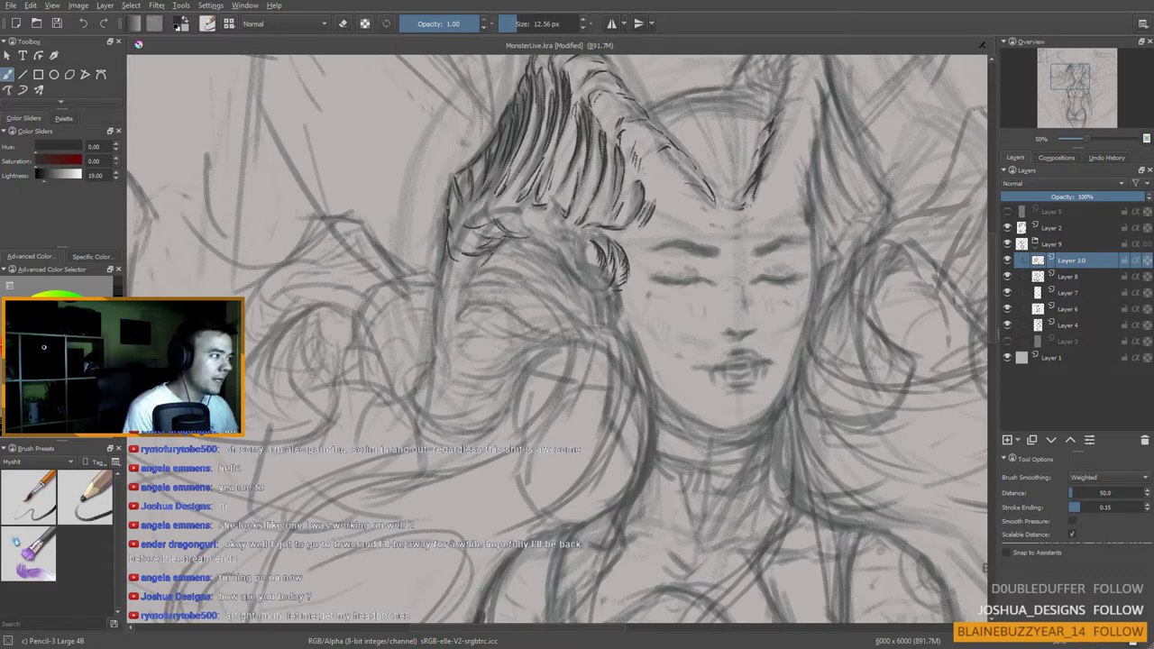
{"action": "left_click_drag", "start_coordinate": [448, 206], "coordinate": [424, 409]}
{"action": "left_click_drag", "start_coordinate": [435, 472], "coordinate": [424, 458]}
{"action": "key", "text": "super"}
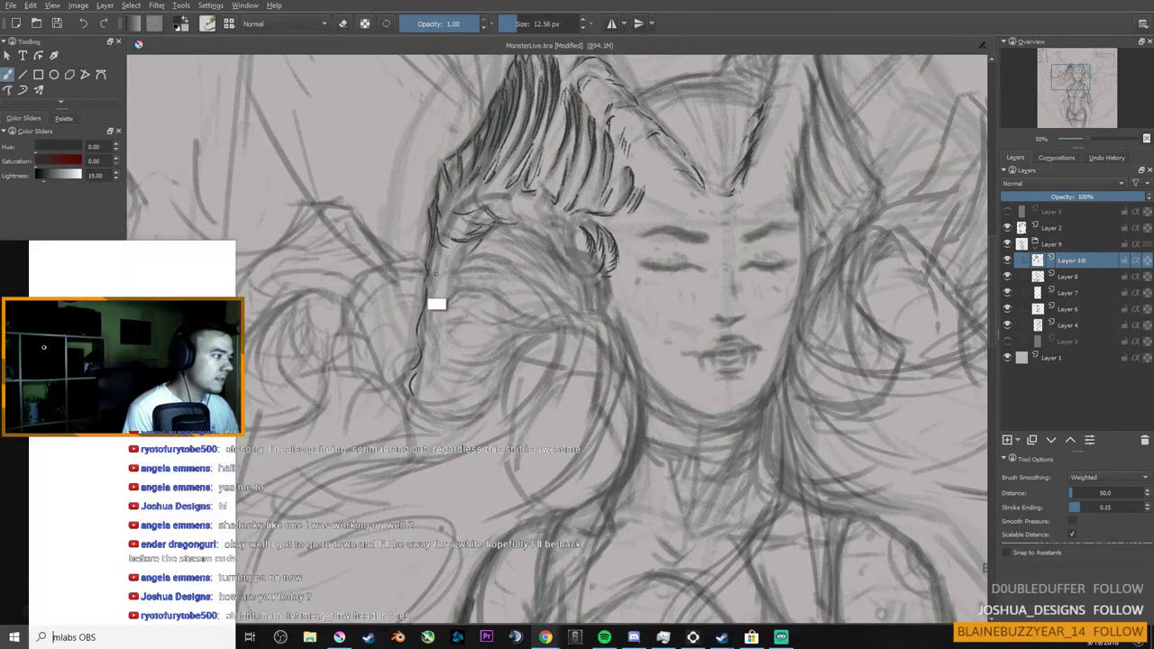
{"action": "key", "text": "Return"}
{"action": "key", "text": "ctrl+z"}
{"action": "key", "text": "ctrl+z"}
{"action": "key", "text": "ctrl+z"}
{"action": "key", "text": "ctrl+z"}
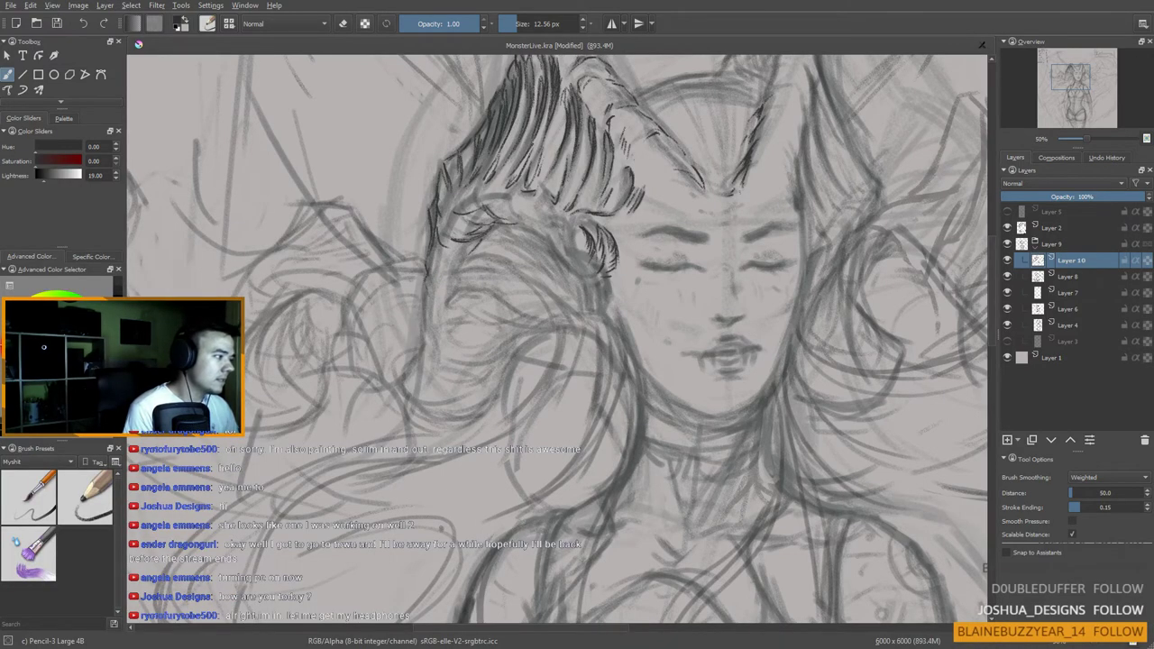
Step: Redraw the hair's outer edge below the ridged horn and start a short curved strand inside the hair mass
{"action": "left_click_drag", "start_coordinate": [423, 312], "coordinate": [427, 363]}
{"action": "left_click_drag", "start_coordinate": [499, 274], "coordinate": [503, 277]}
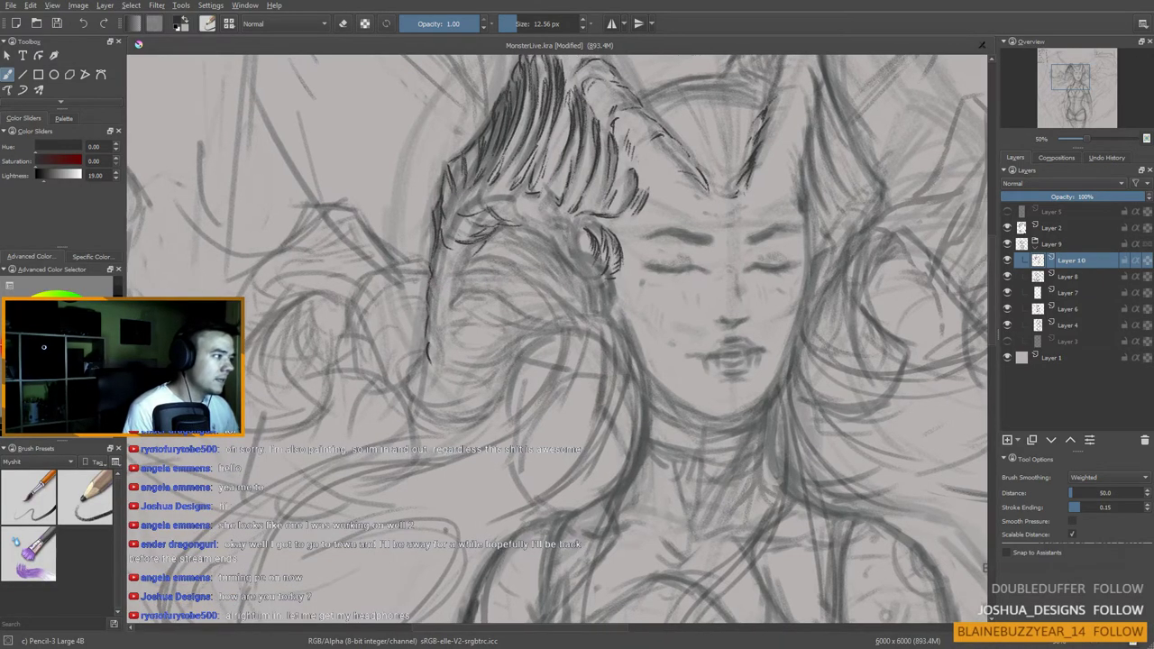
{"action": "left_click_drag", "start_coordinate": [449, 312], "coordinate": [481, 293]}
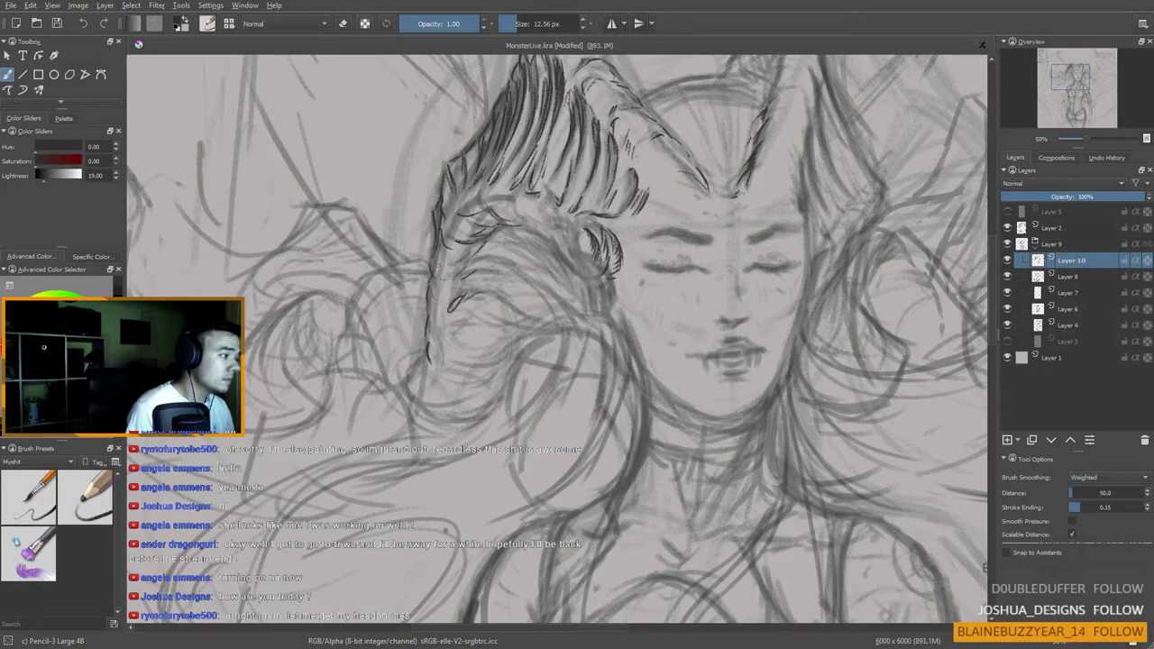
Step: Darken the upper contour of the hair sweeping from the ridged horn's base down to the ear
{"action": "scroll", "coordinate": [441, 317], "scroll_direction": "down", "scroll_amount": 1}
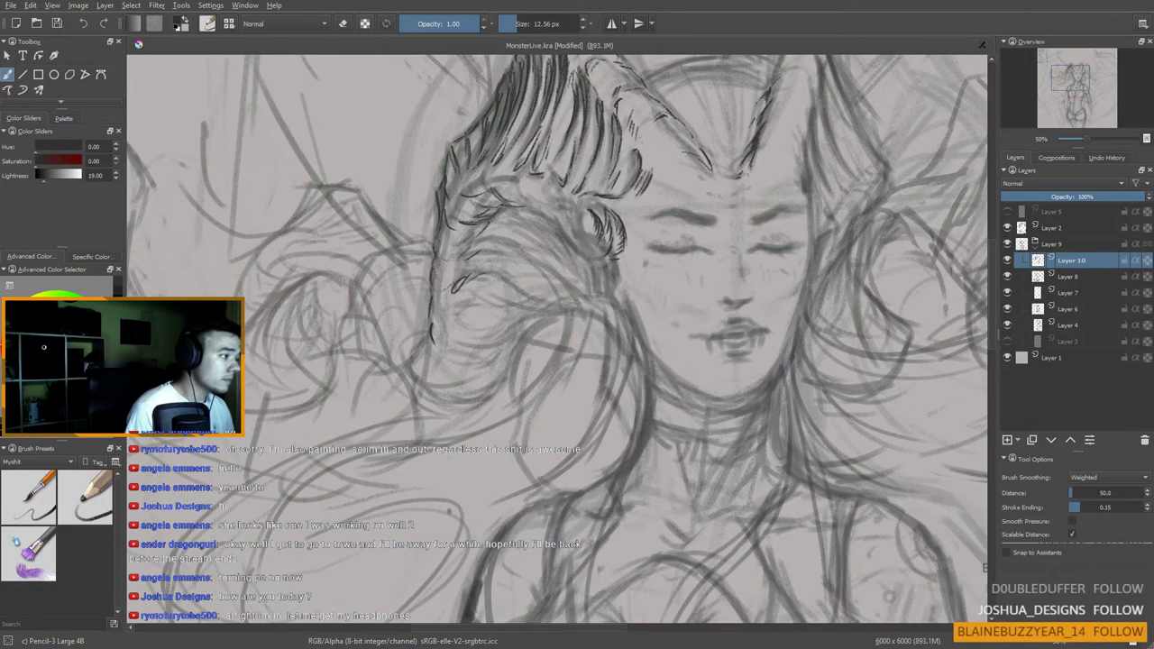
{"action": "scroll", "coordinate": [491, 322], "scroll_direction": "down", "scroll_amount": 1}
{"action": "left_click_drag", "start_coordinate": [543, 250], "coordinate": [483, 317]}
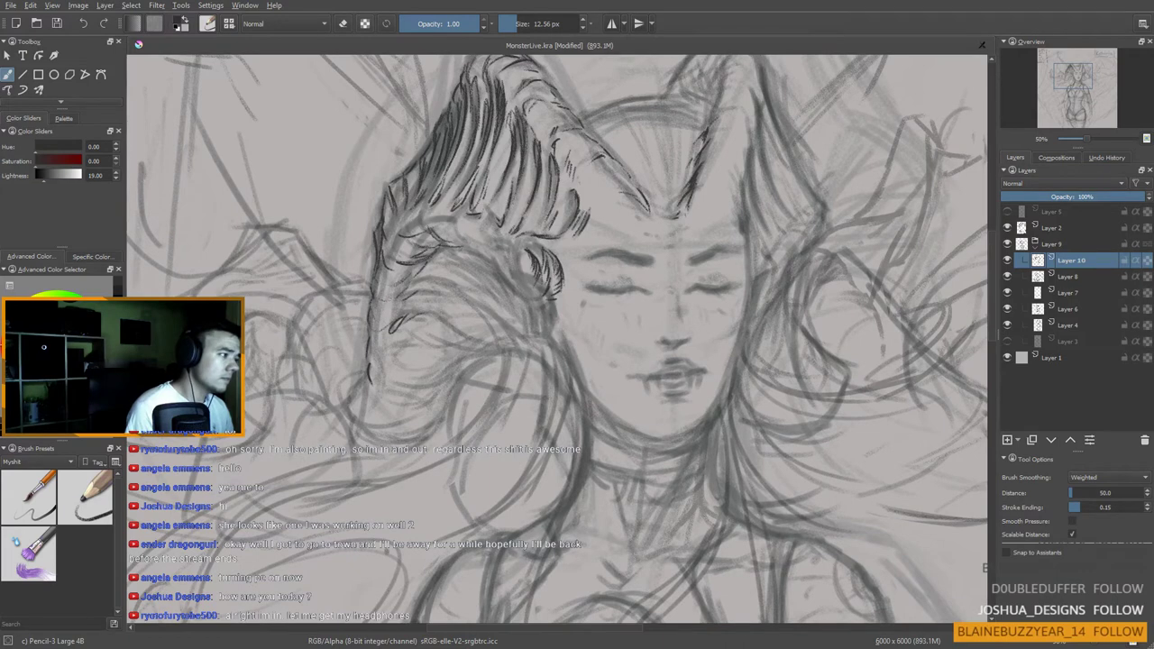
{"action": "left_click_drag", "start_coordinate": [507, 276], "coordinate": [527, 301]}
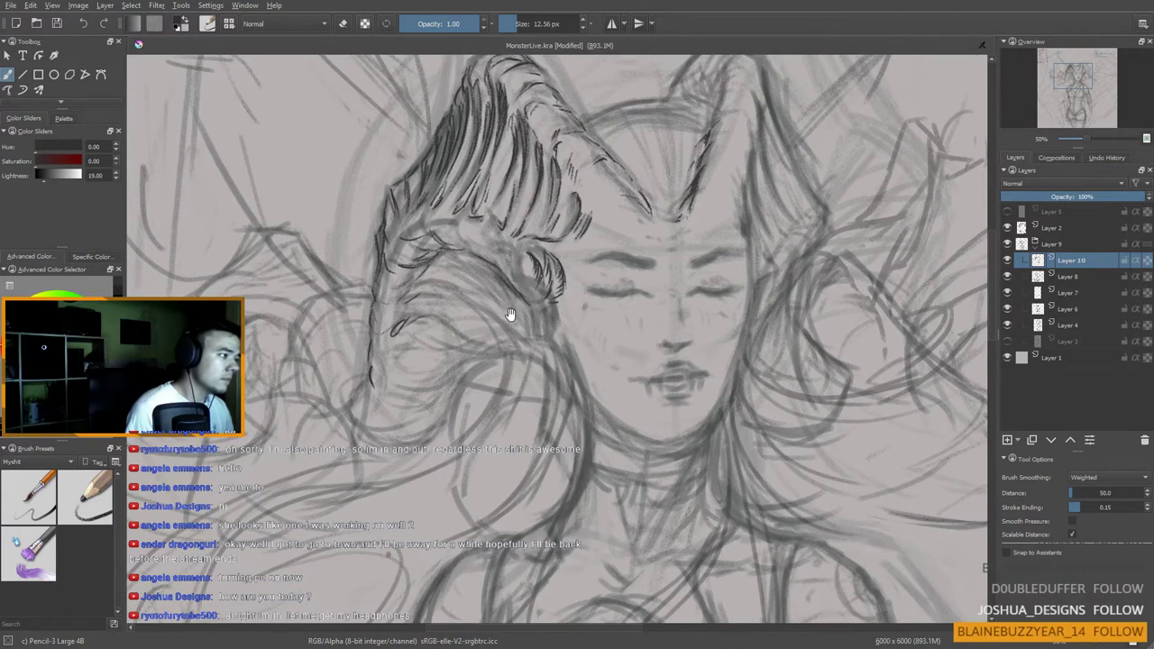
{"action": "left_click_drag", "start_coordinate": [453, 236], "coordinate": [468, 250]}
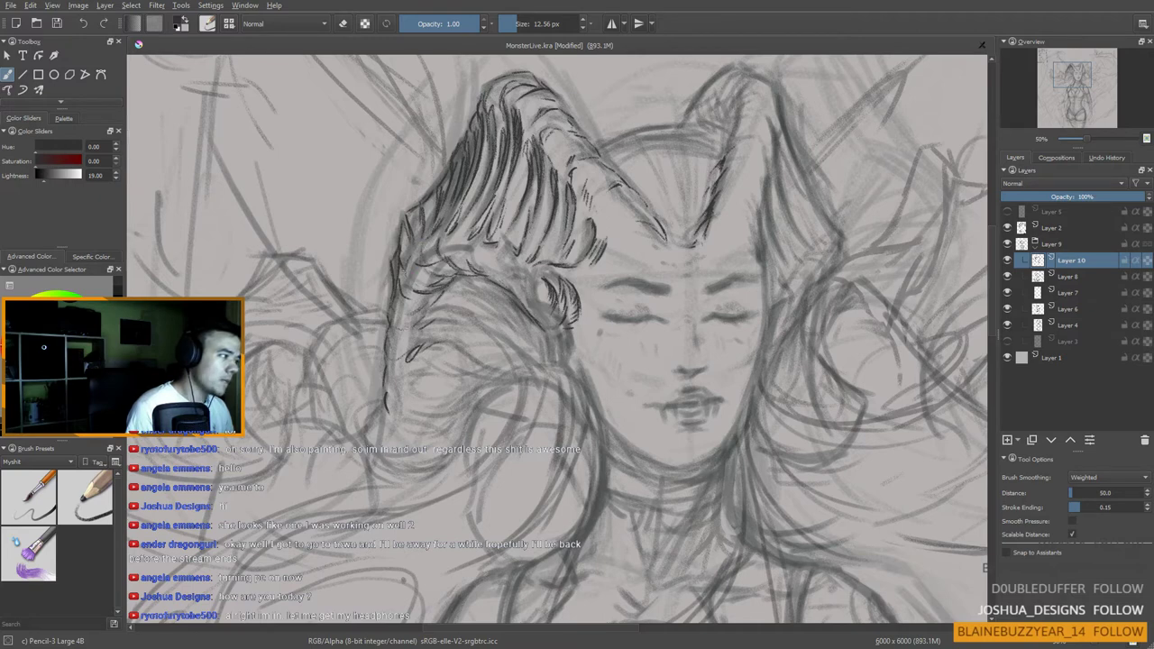
{"action": "left_click_drag", "start_coordinate": [404, 328], "coordinate": [386, 334]}
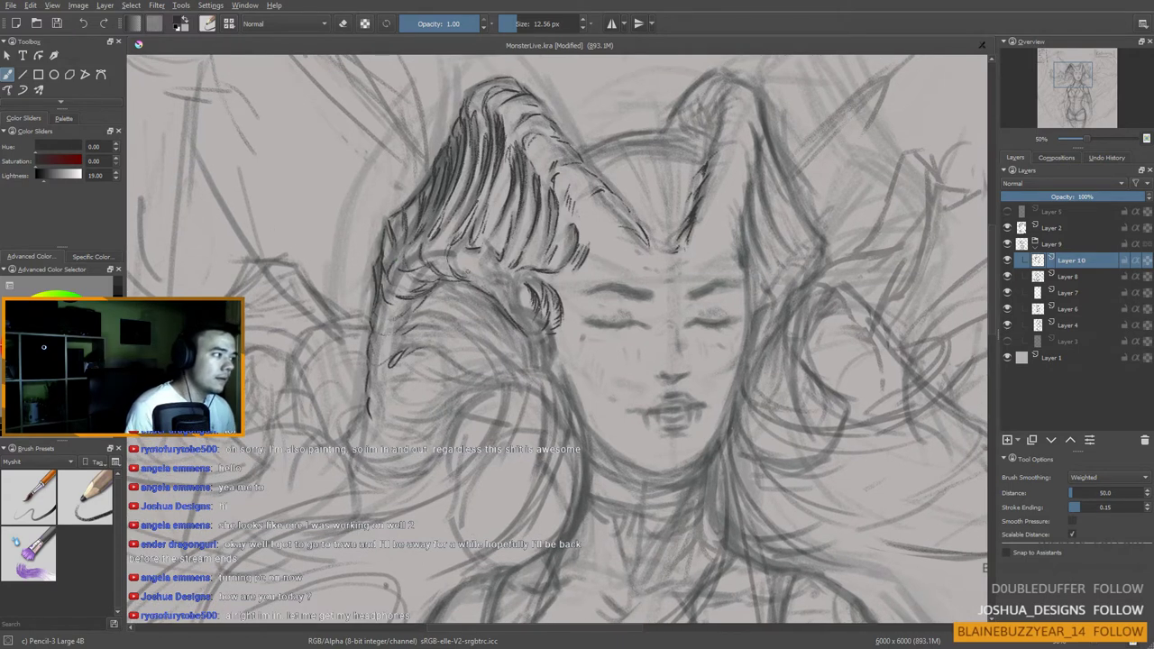
Step: Define the ear's rounded inner folds and add short shading strokes above and below it
{"action": "mouse_move", "coordinate": [466, 272]}
{"action": "left_mouse_down"}
{"action": "mouse_move", "coordinate": [457, 255]}
{"action": "mouse_move", "coordinate": [501, 261]}
{"action": "mouse_move", "coordinate": [507, 282]}
{"action": "left_mouse_up"}
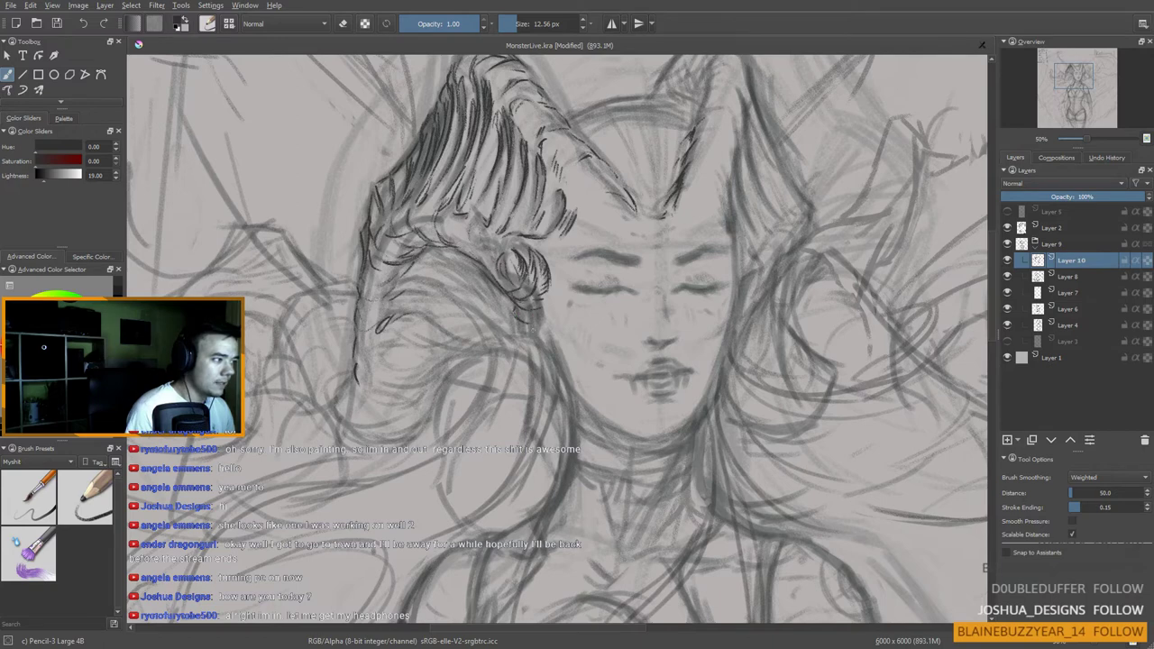
{"action": "mouse_move", "coordinate": [532, 330]}
{"action": "left_mouse_down"}
{"action": "mouse_move", "coordinate": [523, 321]}
{"action": "mouse_move", "coordinate": [551, 341]}
{"action": "mouse_move", "coordinate": [541, 371]}
{"action": "mouse_move", "coordinate": [542, 332]}
{"action": "left_mouse_up"}
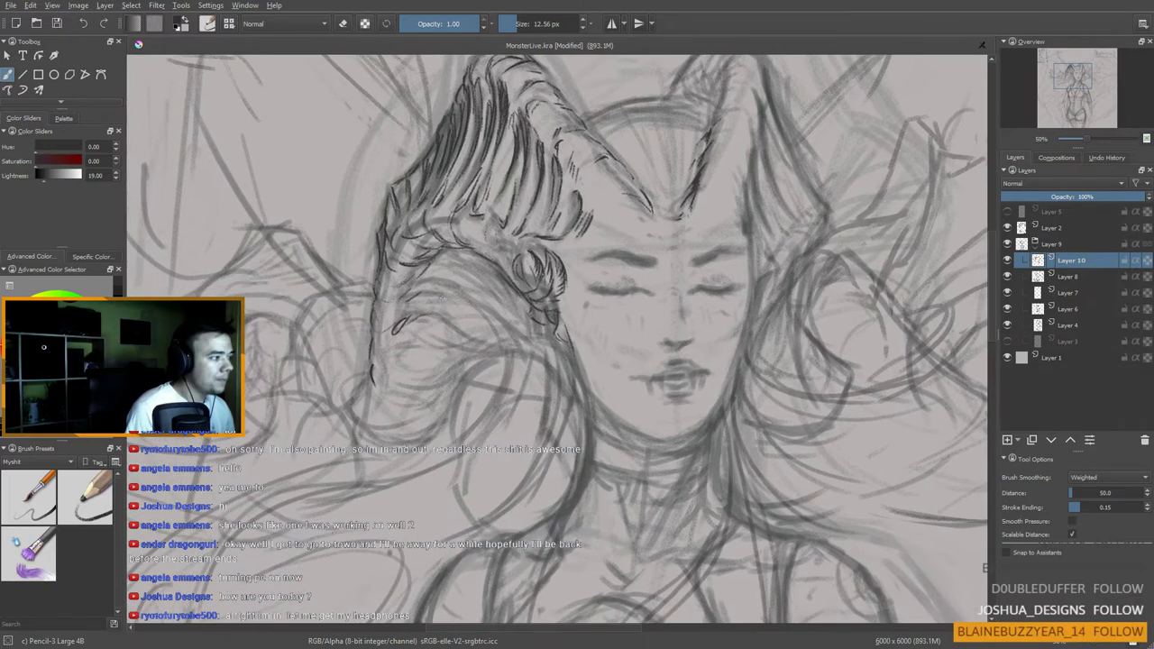
{"action": "left_click_drag", "start_coordinate": [502, 240], "coordinate": [512, 247]}
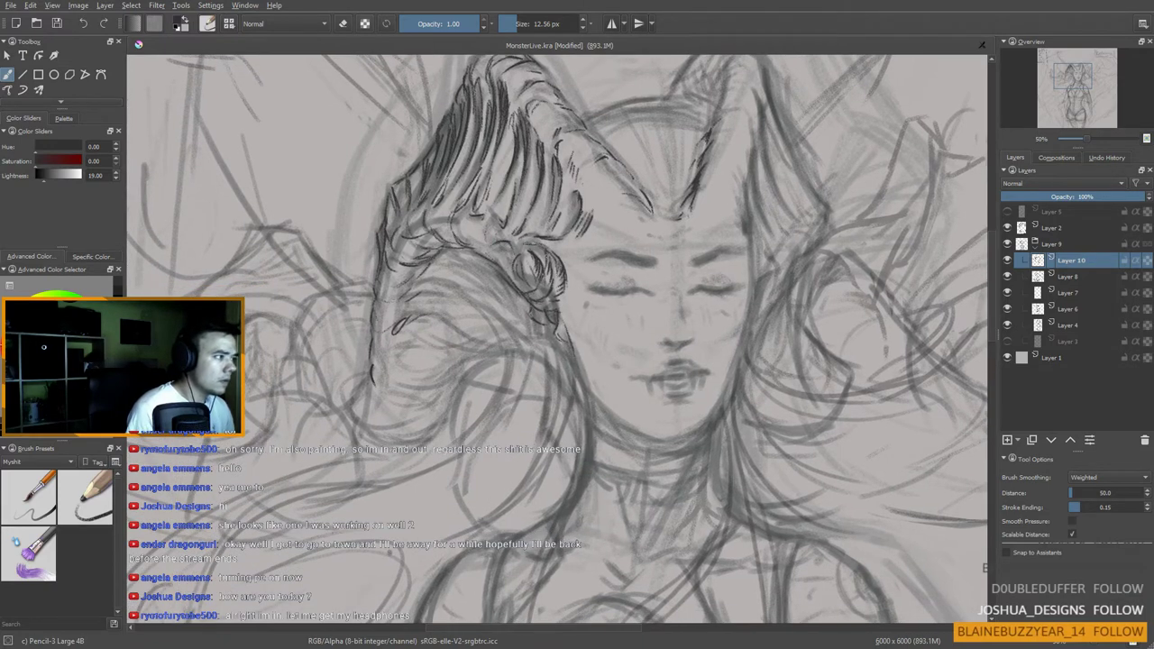
{"action": "left_click_drag", "start_coordinate": [524, 267], "coordinate": [513, 354]}
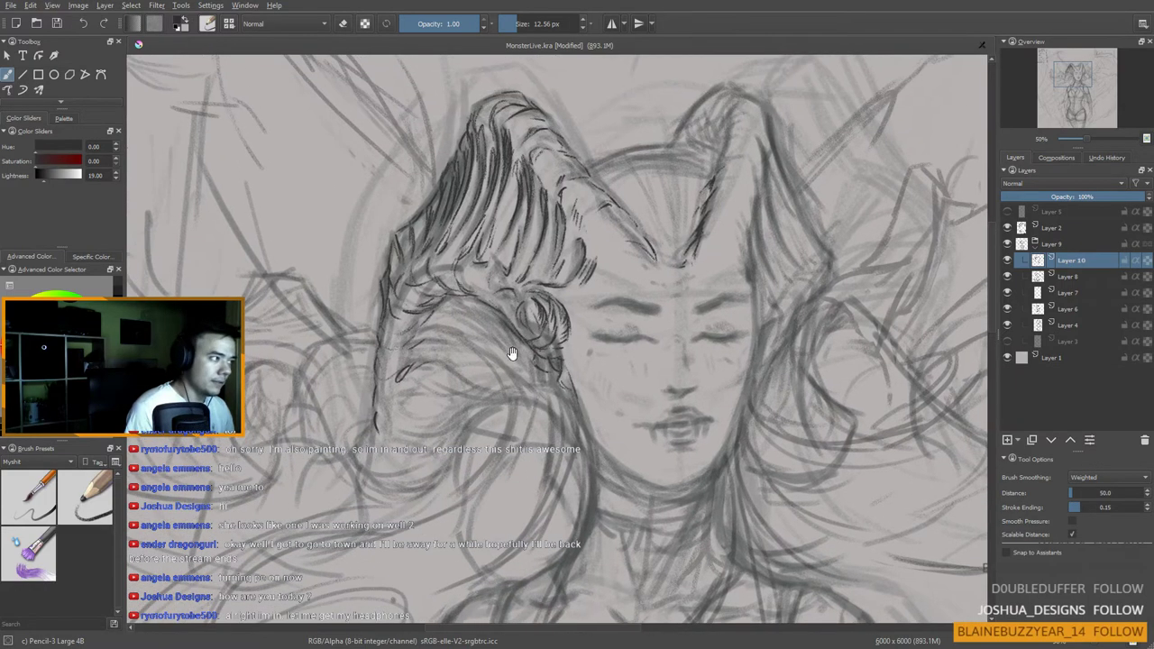
Step: Darken the hatching at the ridged horn's inner base and touch up its lower outer edge with short strokes
{"action": "mouse_move", "coordinate": [576, 242]}
{"action": "left_mouse_down"}
{"action": "mouse_move", "coordinate": [574, 266]}
{"action": "mouse_move", "coordinate": [578, 256]}
{"action": "left_mouse_up"}
{"action": "left_click_drag", "start_coordinate": [586, 245], "coordinate": [575, 265]}
{"action": "left_click_drag", "start_coordinate": [523, 320], "coordinate": [530, 344]}
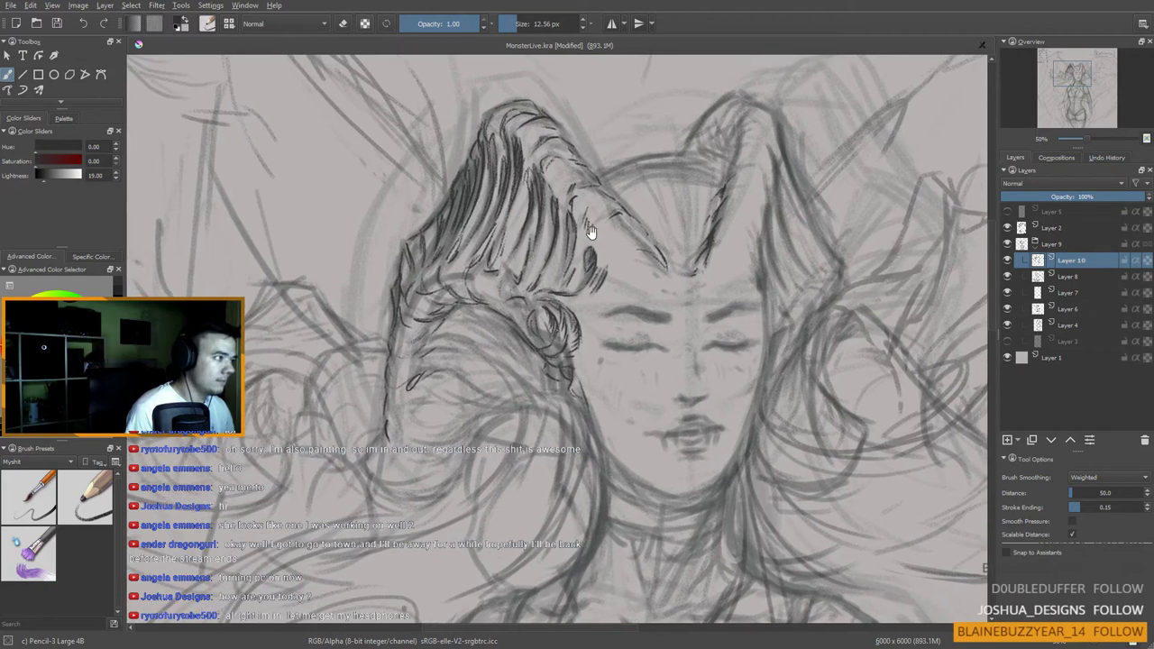
{"action": "left_click_drag", "start_coordinate": [542, 292], "coordinate": [561, 264]}
{"action": "left_click_drag", "start_coordinate": [451, 223], "coordinate": [443, 241]}
{"action": "left_click_drag", "start_coordinate": [427, 334], "coordinate": [431, 311]}
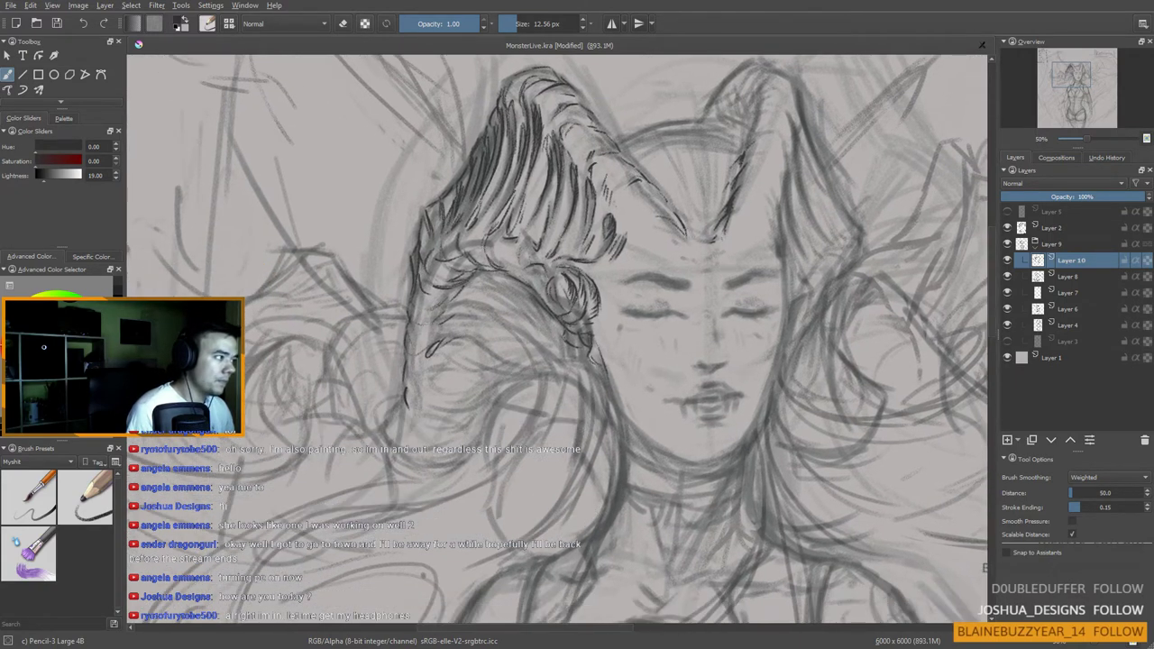
{"action": "mouse_move", "coordinate": [432, 239]}
{"action": "left_mouse_down"}
{"action": "mouse_move", "coordinate": [427, 253]}
{"action": "mouse_move", "coordinate": [436, 235]}
{"action": "left_mouse_up"}
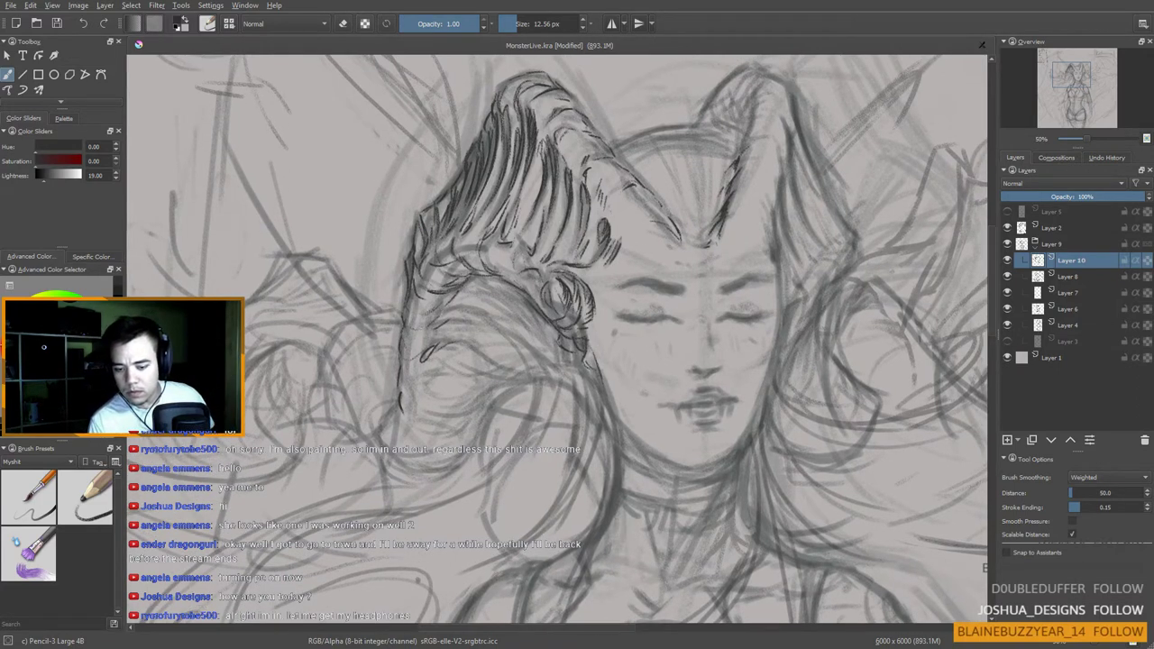
{"action": "key", "text": "alt+Tab"}
{"action": "key", "text": "alt+Tab"}
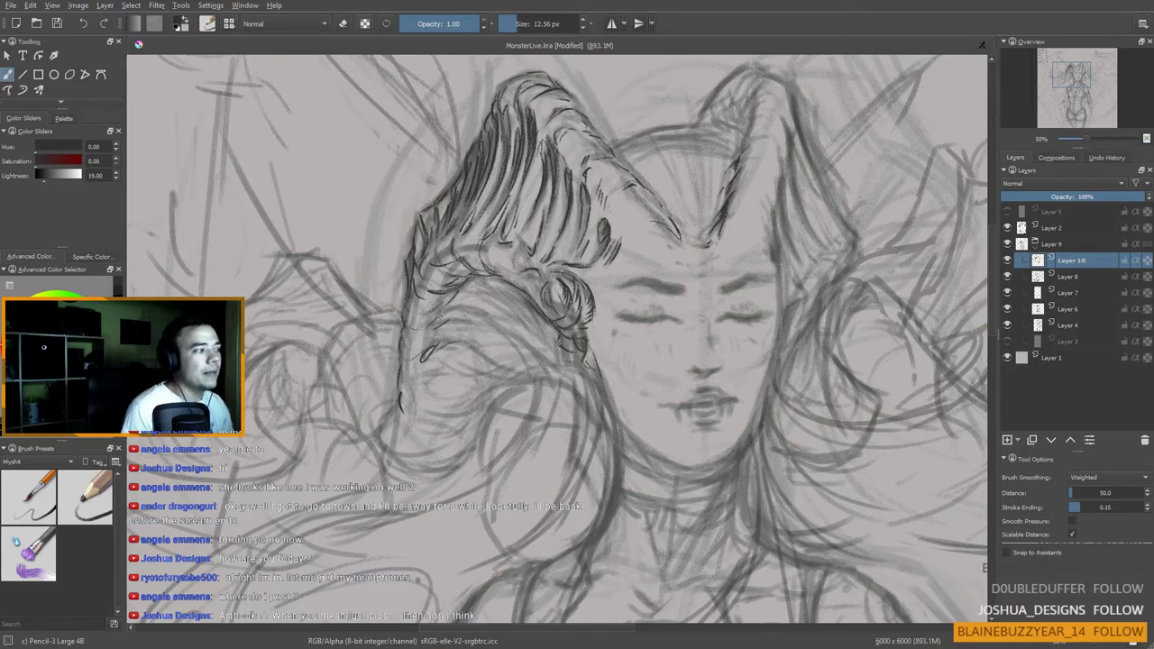
Step: Darken the hair beside the ear with long curved strands sweeping from the outer edge down toward the ear's base
{"action": "left_click_drag", "start_coordinate": [441, 311], "coordinate": [432, 325]}
{"action": "left_click_drag", "start_coordinate": [511, 438], "coordinate": [518, 374]}
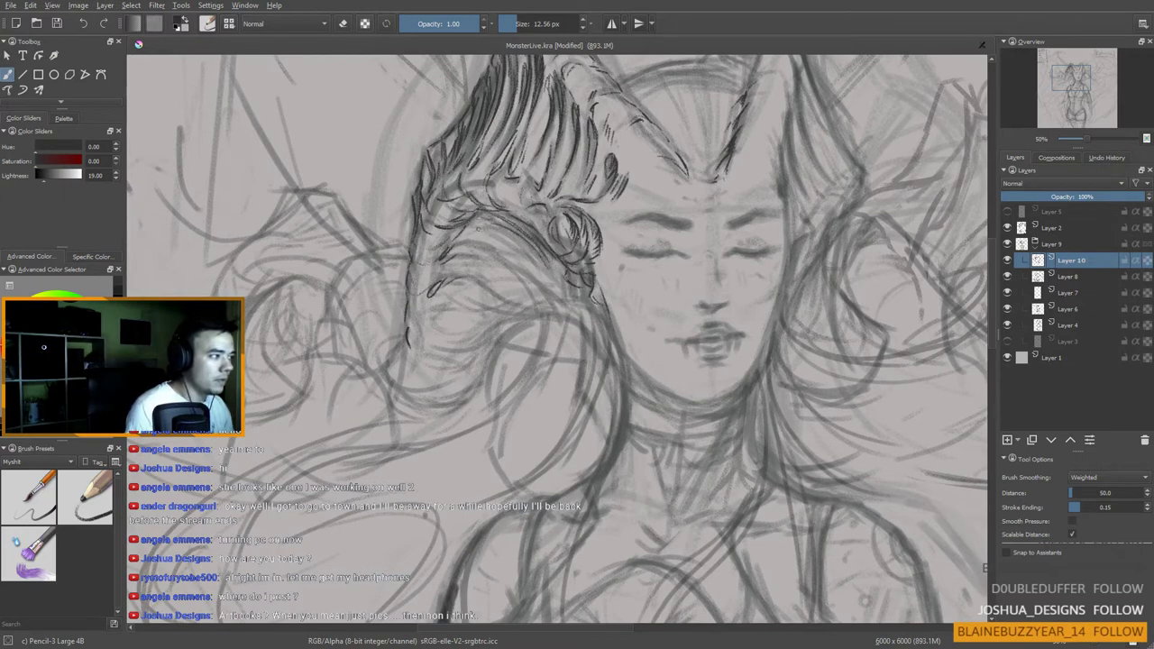
{"action": "left_click_drag", "start_coordinate": [468, 229], "coordinate": [541, 263]}
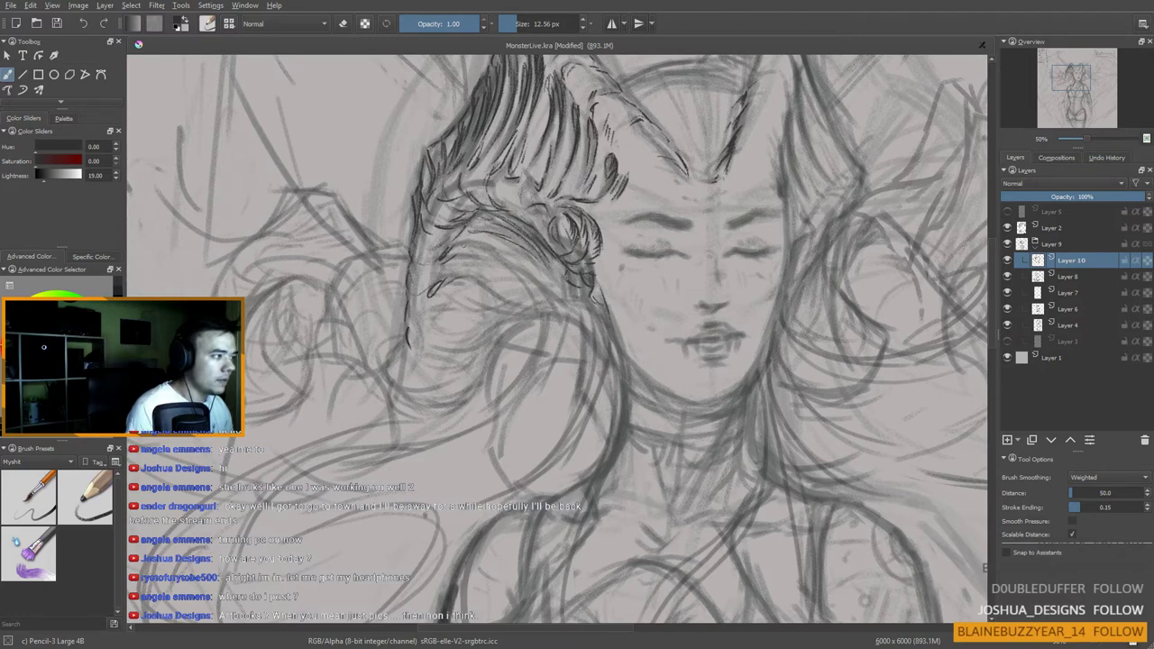
{"action": "mouse_move", "coordinate": [450, 249]}
{"action": "left_mouse_down"}
{"action": "mouse_move", "coordinate": [494, 243]}
{"action": "mouse_move", "coordinate": [542, 275]}
{"action": "left_mouse_up"}
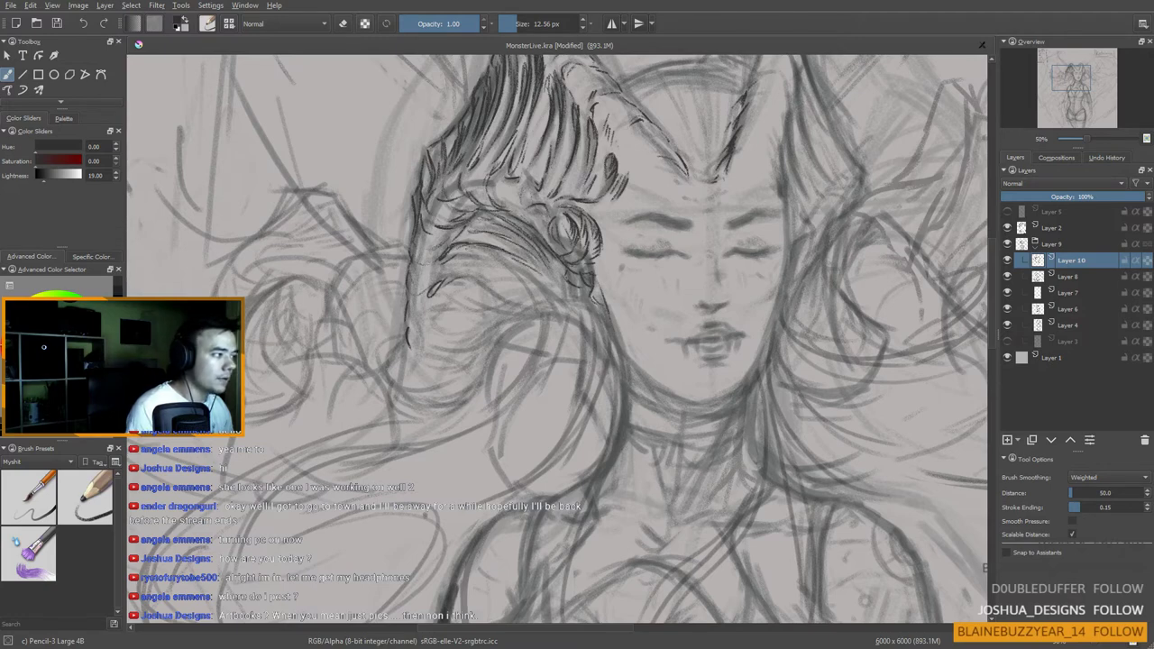
{"action": "mouse_move", "coordinate": [447, 268]}
{"action": "left_mouse_down"}
{"action": "mouse_move", "coordinate": [517, 264]}
{"action": "mouse_move", "coordinate": [537, 280]}
{"action": "left_mouse_up"}
Step: Darken the closed eye and eyebrow on the ridged horn's side and outline a small teardrop mark under the eye
{"action": "mouse_move", "coordinate": [570, 325]}
{"action": "left_mouse_down"}
{"action": "mouse_move", "coordinate": [579, 441]}
{"action": "mouse_move", "coordinate": [567, 370]}
{"action": "left_mouse_up"}
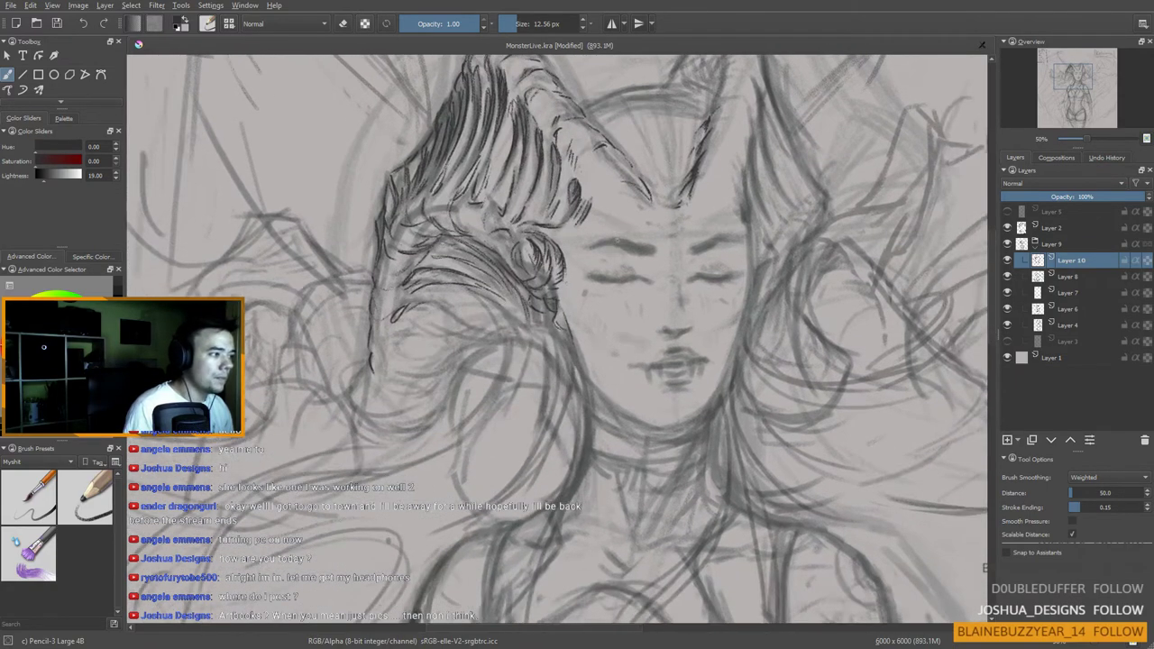
{"action": "left_click_drag", "start_coordinate": [588, 273], "coordinate": [619, 278]}
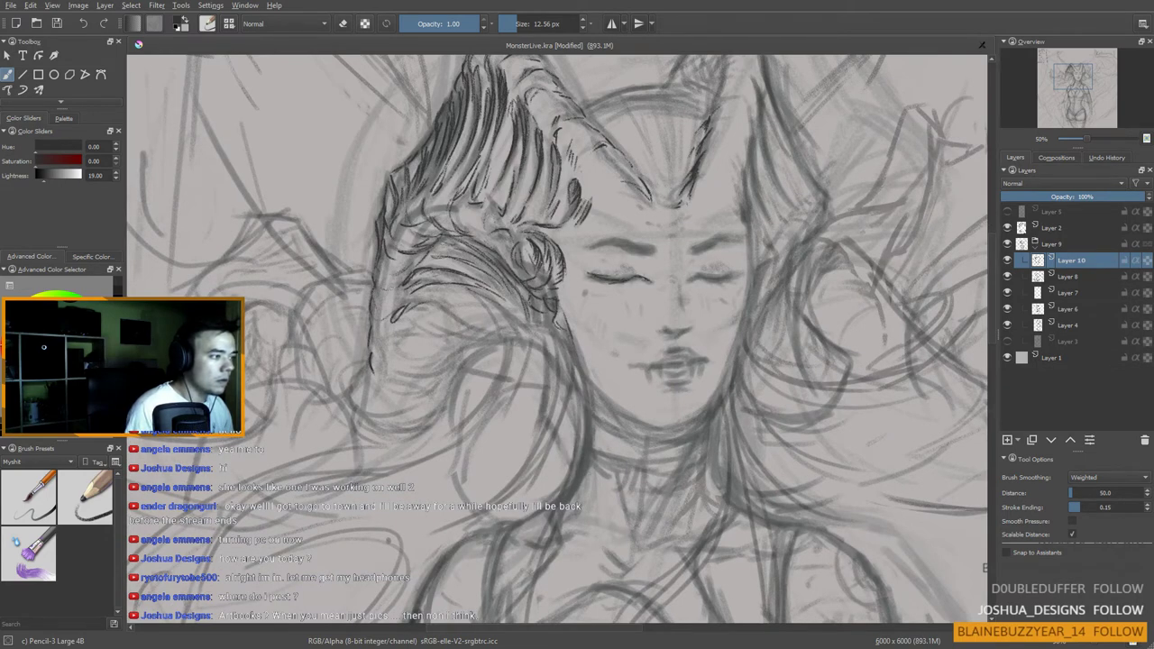
{"action": "mouse_move", "coordinate": [631, 275]}
{"action": "left_mouse_down"}
{"action": "mouse_move", "coordinate": [645, 281]}
{"action": "mouse_move", "coordinate": [603, 278]}
{"action": "left_mouse_up"}
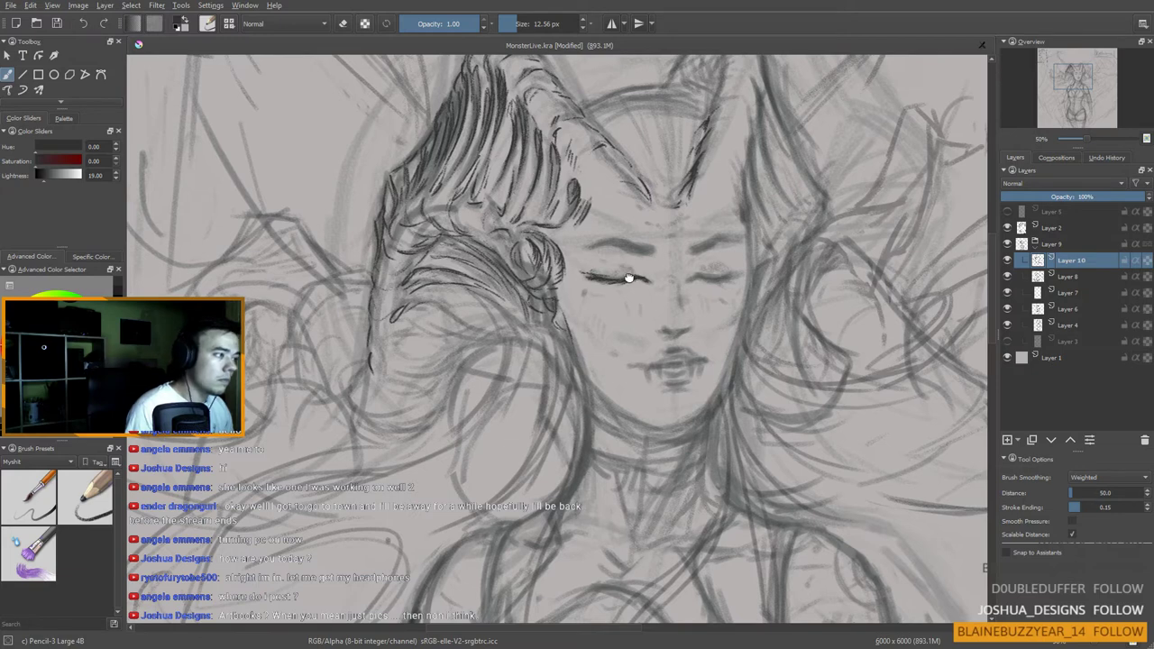
{"action": "mouse_move", "coordinate": [628, 276]}
{"action": "left_mouse_down"}
{"action": "mouse_move", "coordinate": [623, 266]}
{"action": "mouse_move", "coordinate": [602, 290]}
{"action": "left_mouse_up"}
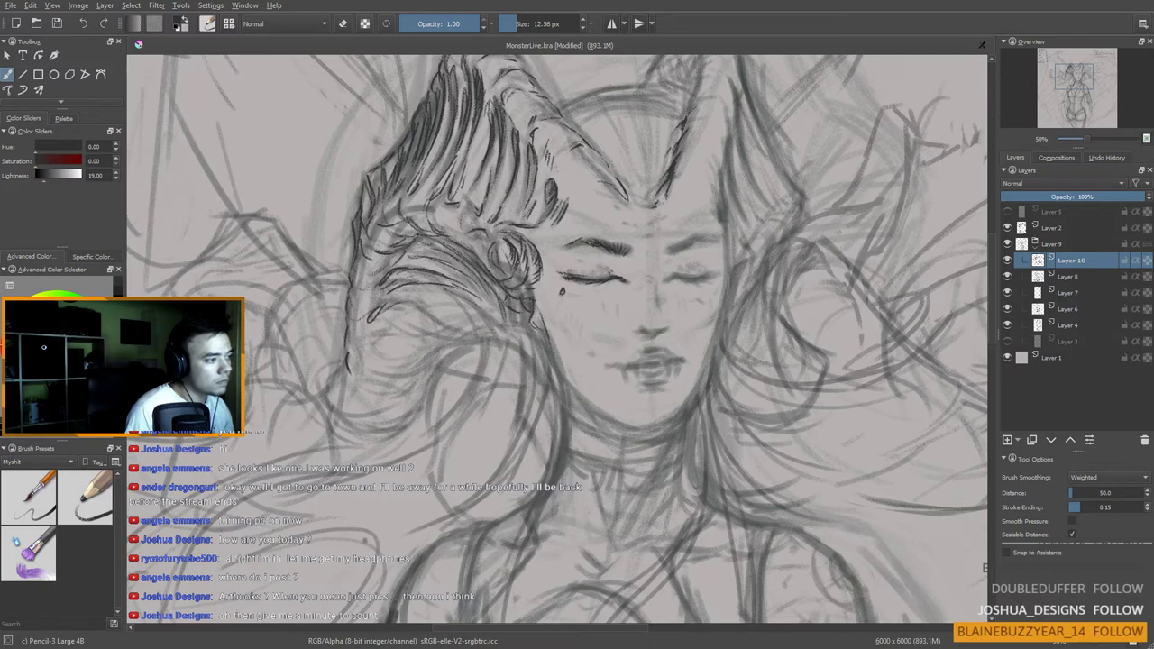
{"action": "left_click_drag", "start_coordinate": [565, 252], "coordinate": [580, 244]}
{"action": "left_click_drag", "start_coordinate": [561, 251], "coordinate": [573, 247]}
Step: Define the eyebrow and closed eyelid on the opposite side of the face with dark strokes
{"action": "left_click_drag", "start_coordinate": [677, 304], "coordinate": [643, 298]}
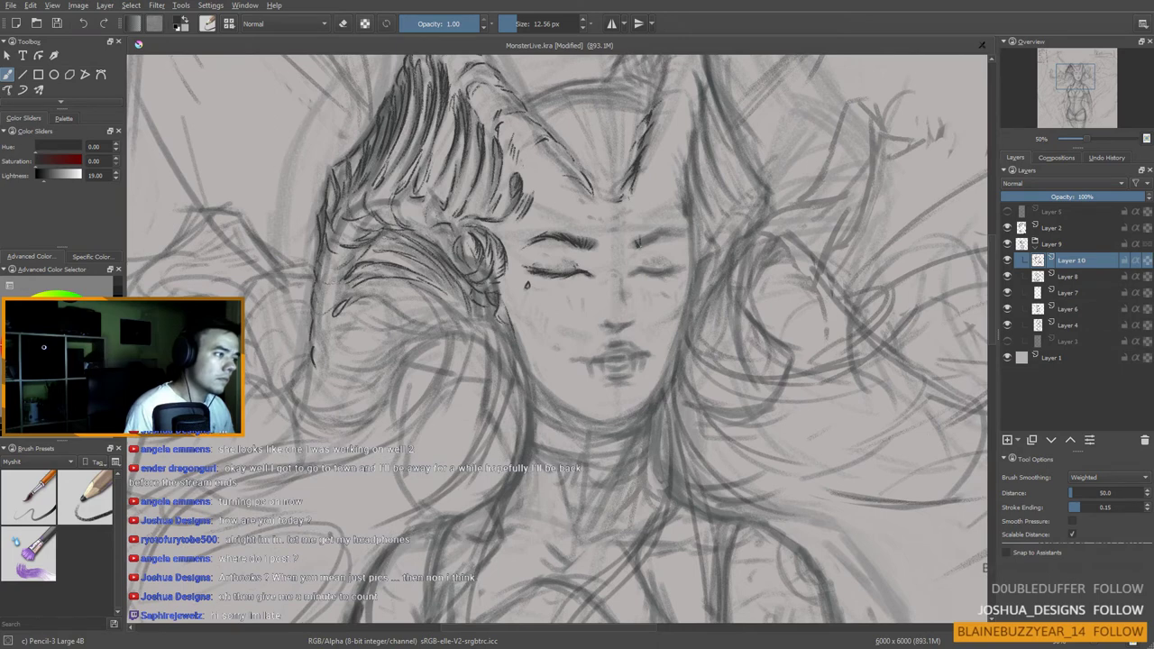
{"action": "left_click_drag", "start_coordinate": [648, 242], "coordinate": [664, 232]}
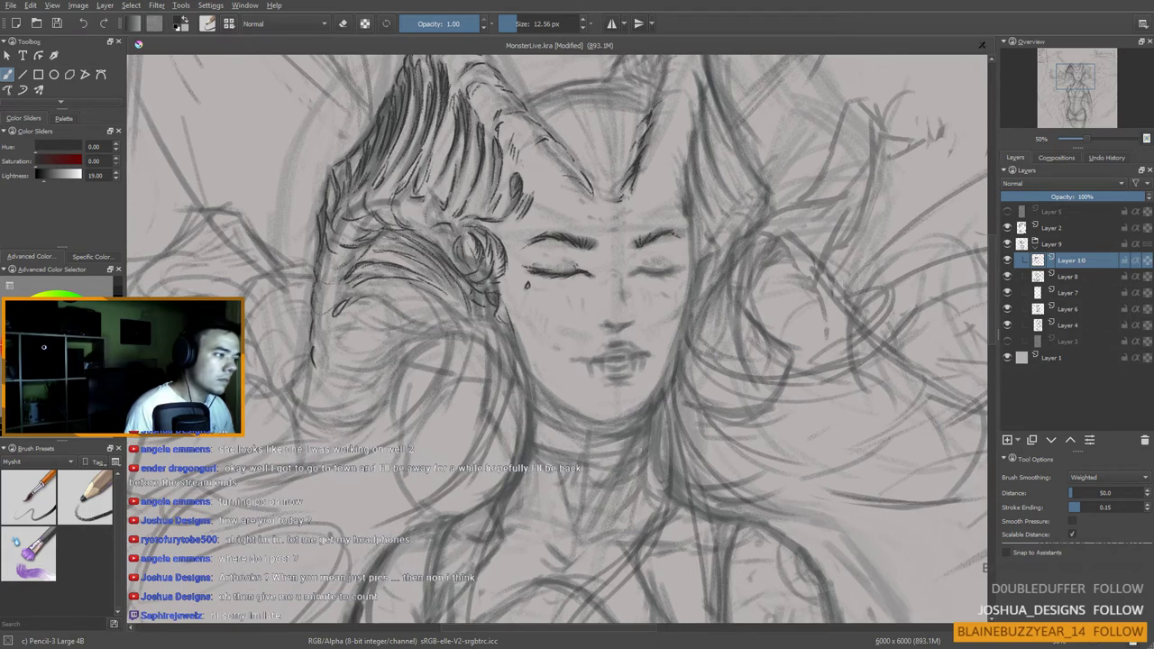
{"action": "left_click_drag", "start_coordinate": [656, 236], "coordinate": [656, 232]}
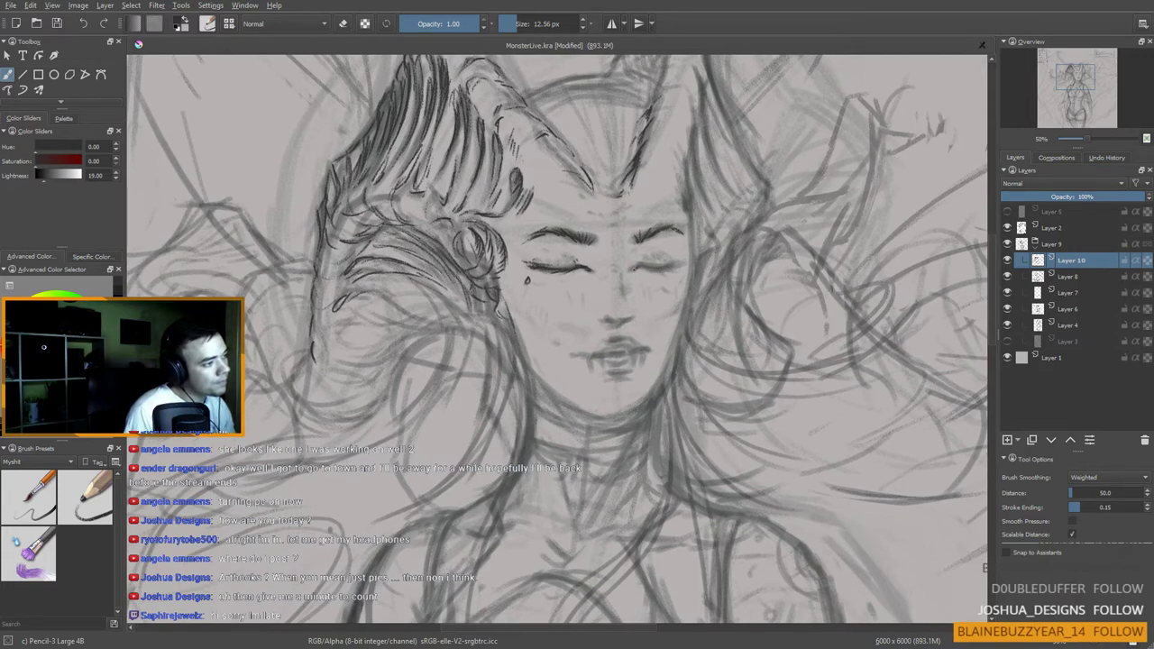
{"action": "left_click_drag", "start_coordinate": [649, 267], "coordinate": [668, 264]}
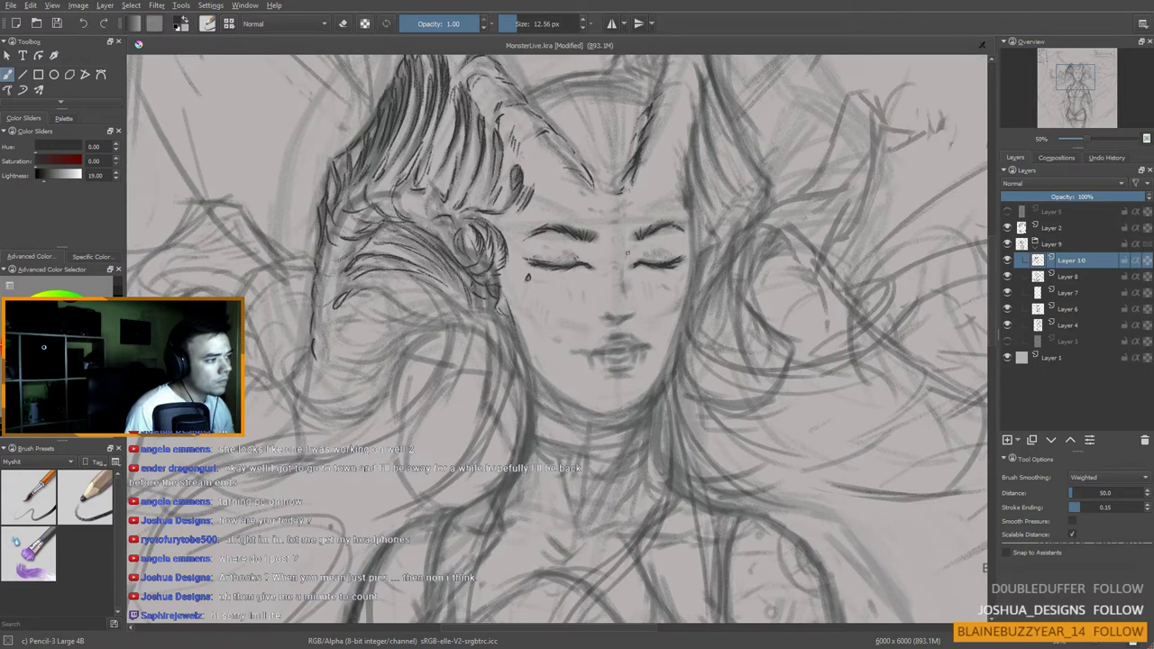
Step: Draw the side of the nose bridge and define the nose tip and nostrils
{"action": "left_click_drag", "start_coordinate": [624, 261], "coordinate": [624, 283]}
{"action": "left_click_drag", "start_coordinate": [622, 349], "coordinate": [625, 311]}
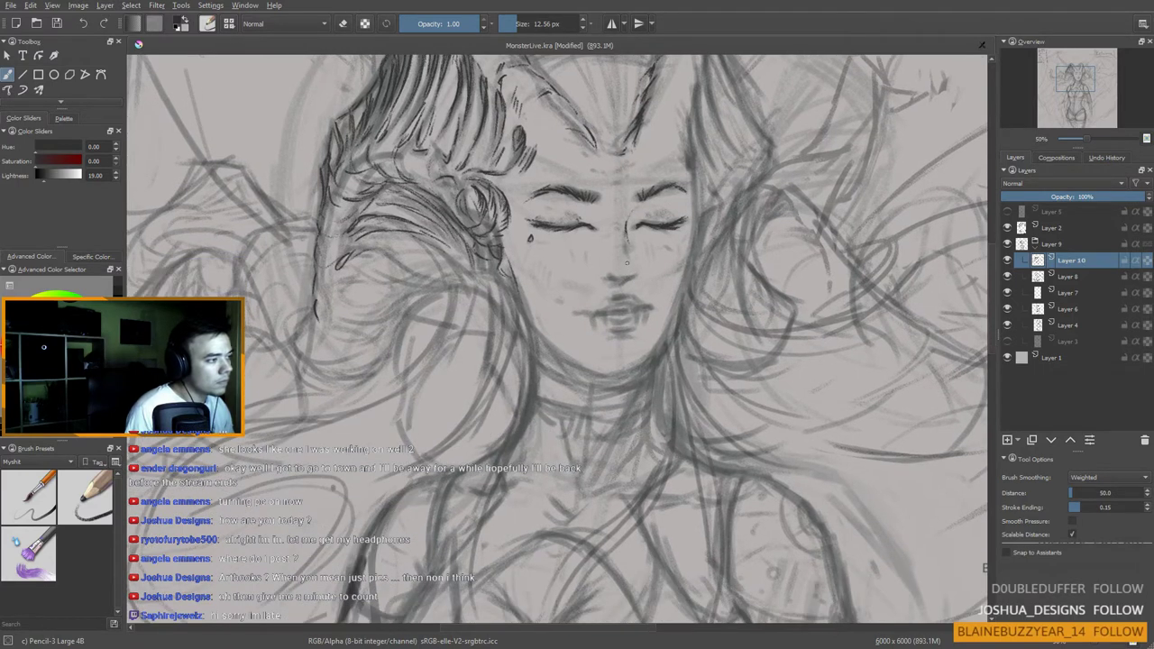
{"action": "left_click_drag", "start_coordinate": [616, 282], "coordinate": [628, 278]}
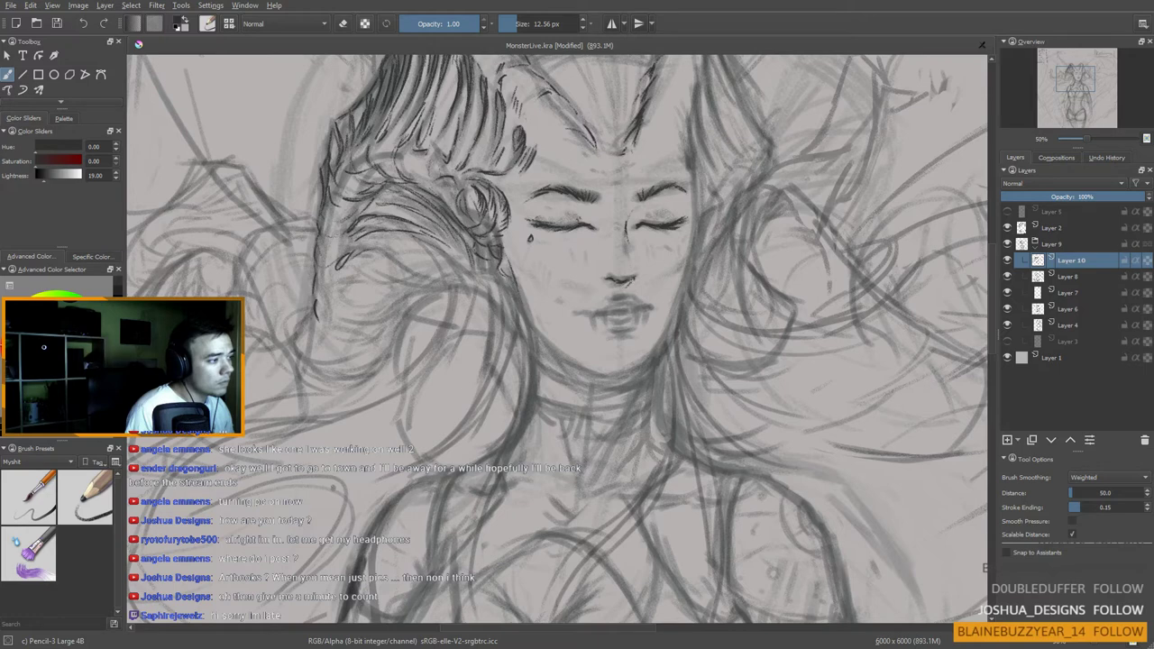
{"action": "left_click_drag", "start_coordinate": [625, 262], "coordinate": [624, 264]}
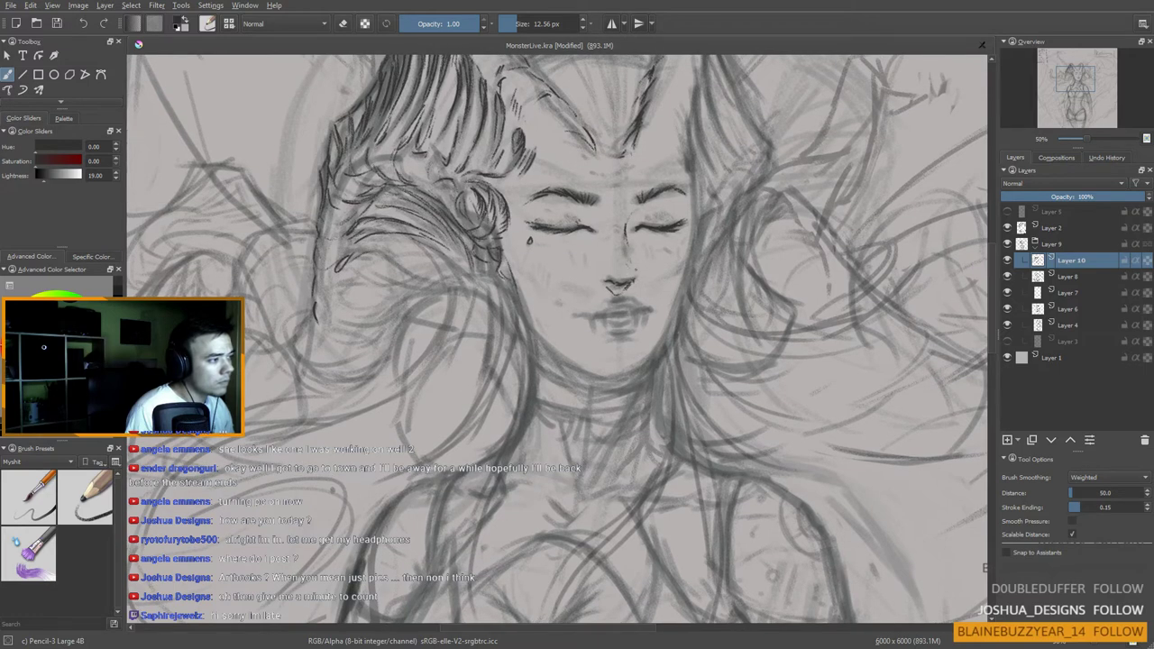
{"action": "mouse_move", "coordinate": [625, 286]}
{"action": "left_mouse_down"}
{"action": "mouse_move", "coordinate": [599, 318]}
{"action": "mouse_move", "coordinate": [630, 288]}
{"action": "left_mouse_up"}
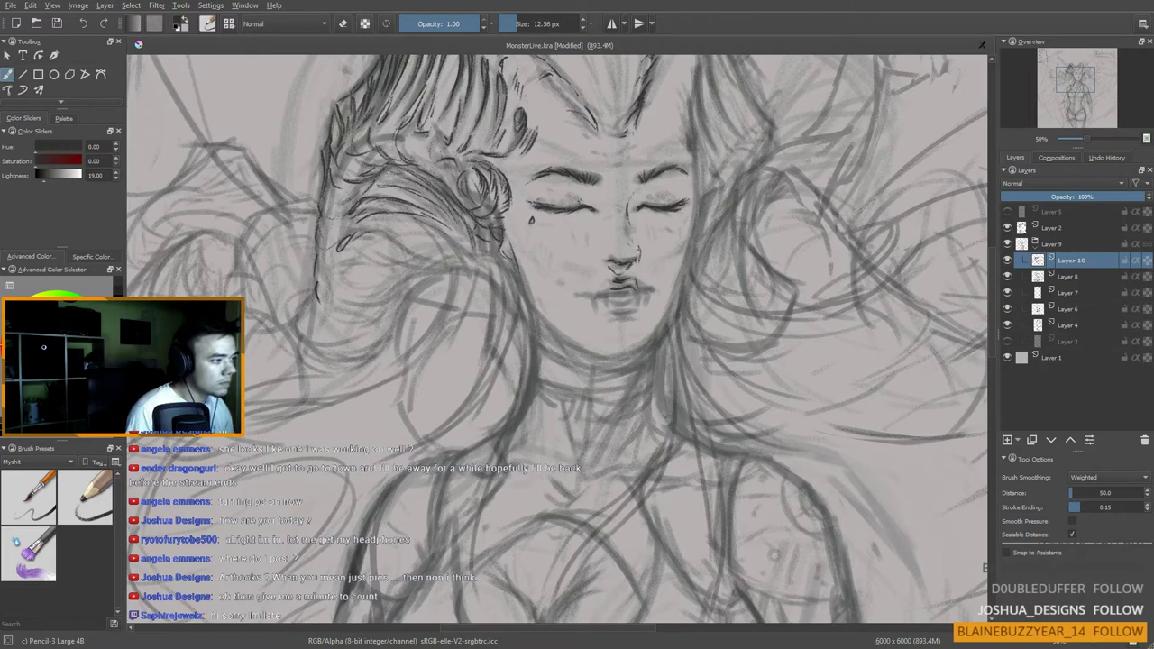
Step: Outline the parted lips and draw the vampire fangs inside the mouth
{"action": "left_click_drag", "start_coordinate": [603, 280], "coordinate": [609, 288]}
{"action": "left_click_drag", "start_coordinate": [615, 289], "coordinate": [605, 303]}
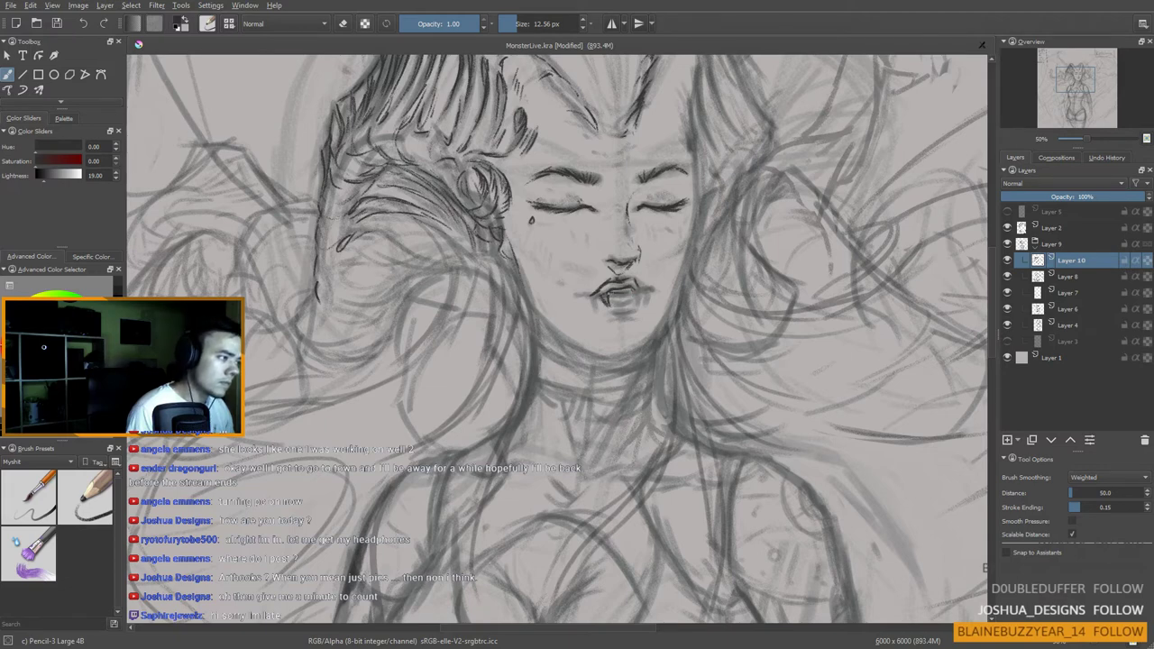
{"action": "mouse_move", "coordinate": [608, 293]}
{"action": "left_mouse_down"}
{"action": "mouse_move", "coordinate": [626, 292]}
{"action": "mouse_move", "coordinate": [629, 305]}
{"action": "left_mouse_up"}
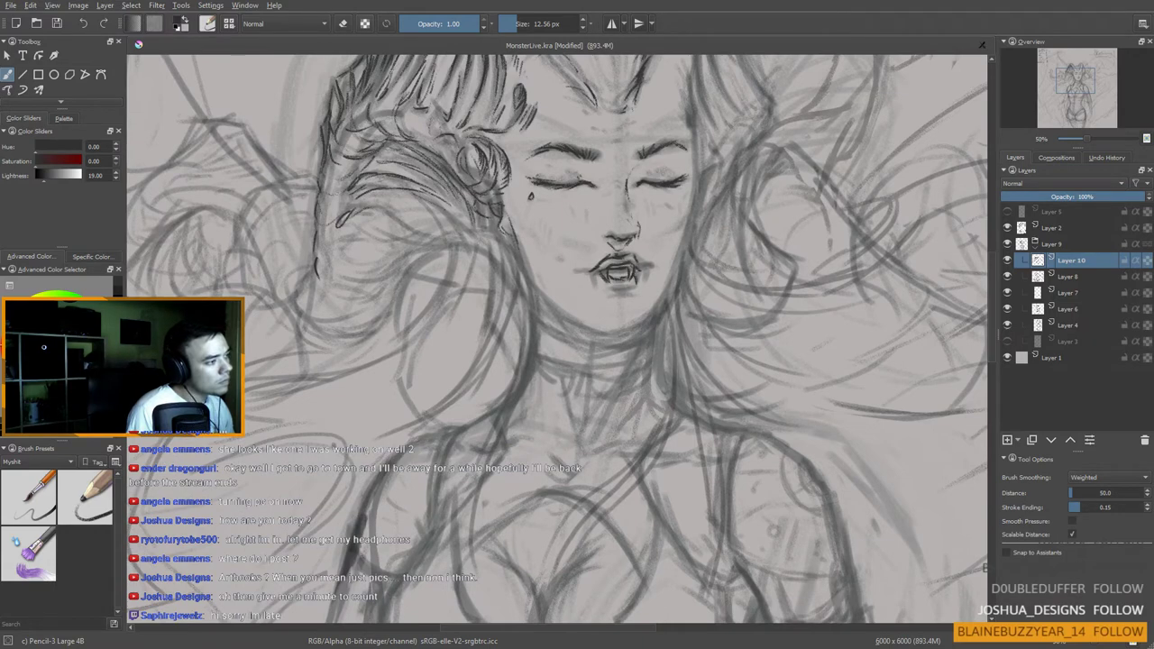
{"action": "mouse_move", "coordinate": [634, 270]}
{"action": "left_mouse_down"}
{"action": "mouse_move", "coordinate": [634, 287]}
{"action": "mouse_move", "coordinate": [607, 286]}
{"action": "left_mouse_up"}
Step: Check the whole figure's proportions and add short contour strokes along the cheek below the ear
{"action": "scroll", "coordinate": [541, 275], "scroll_direction": "down", "scroll_amount": 2}
{"action": "key", "text": "minus"}
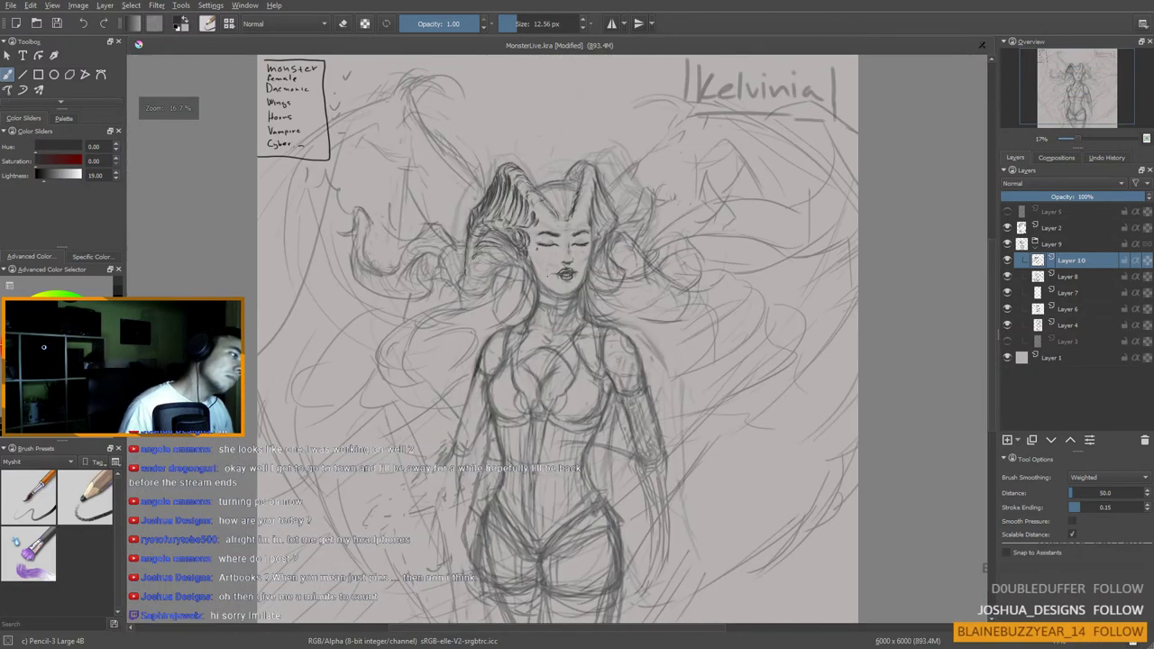
{"action": "key", "text": "plus"}
{"action": "key", "text": "plus"}
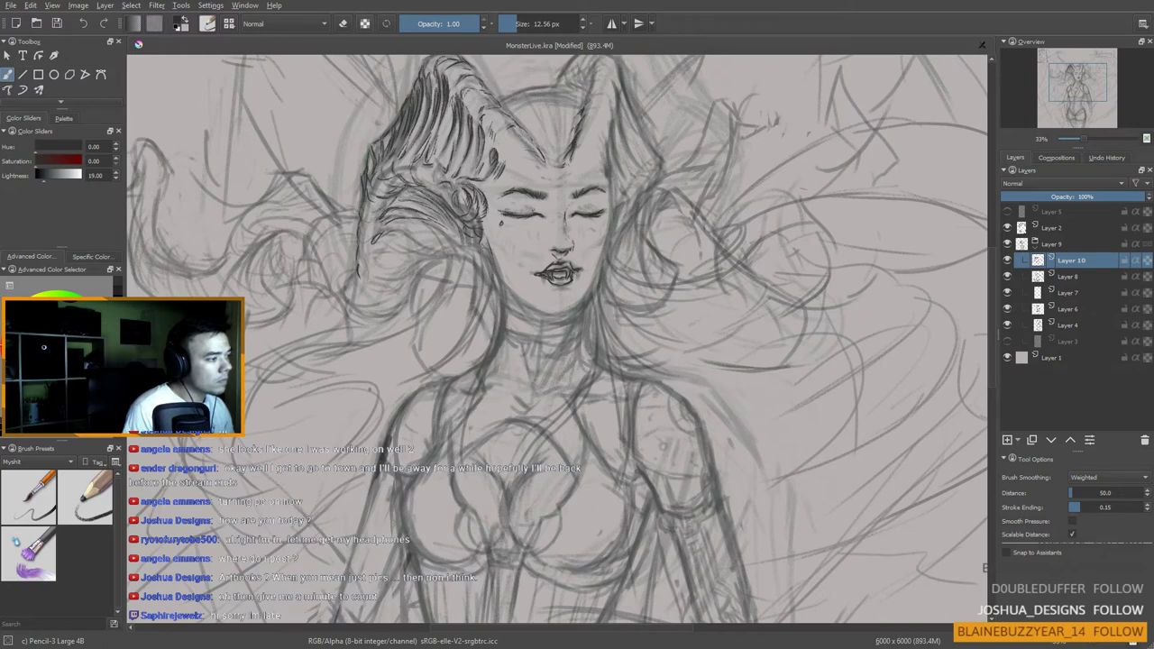
{"action": "left_click_drag", "start_coordinate": [550, 294], "coordinate": [543, 321]}
{"action": "mouse_move", "coordinate": [488, 264]}
{"action": "left_mouse_down"}
{"action": "mouse_move", "coordinate": [500, 278]}
{"action": "mouse_move", "coordinate": [489, 293]}
{"action": "left_mouse_up"}
{"action": "left_click_drag", "start_coordinate": [590, 240], "coordinate": [579, 254]}
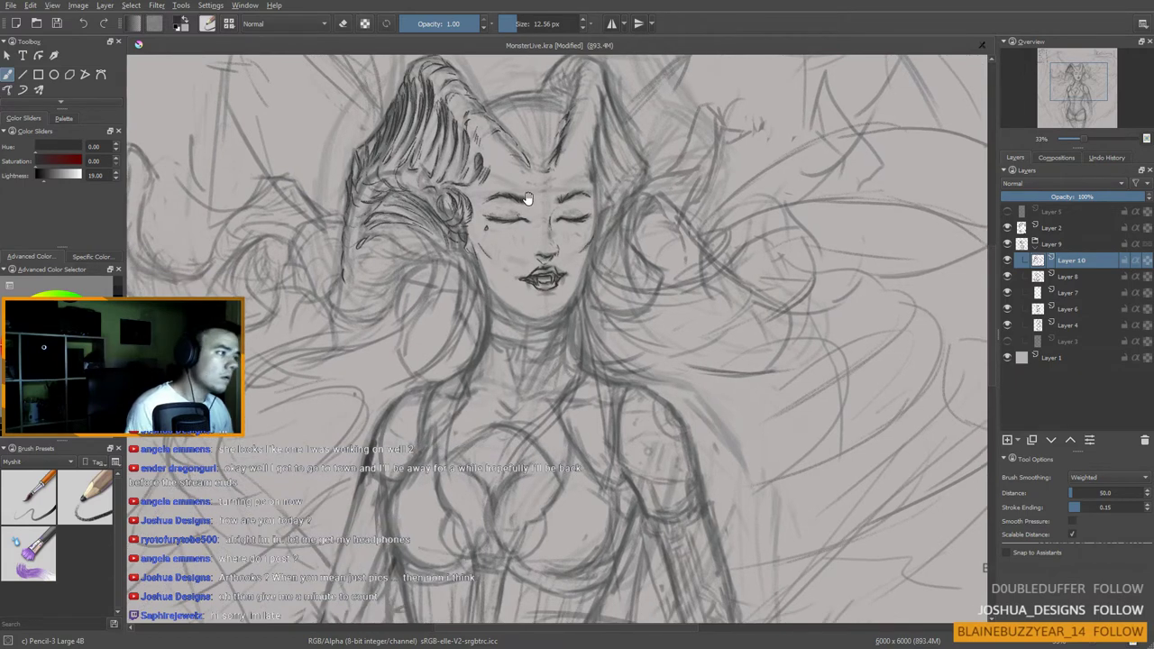
{"action": "left_click_drag", "start_coordinate": [529, 201], "coordinate": [523, 218]}
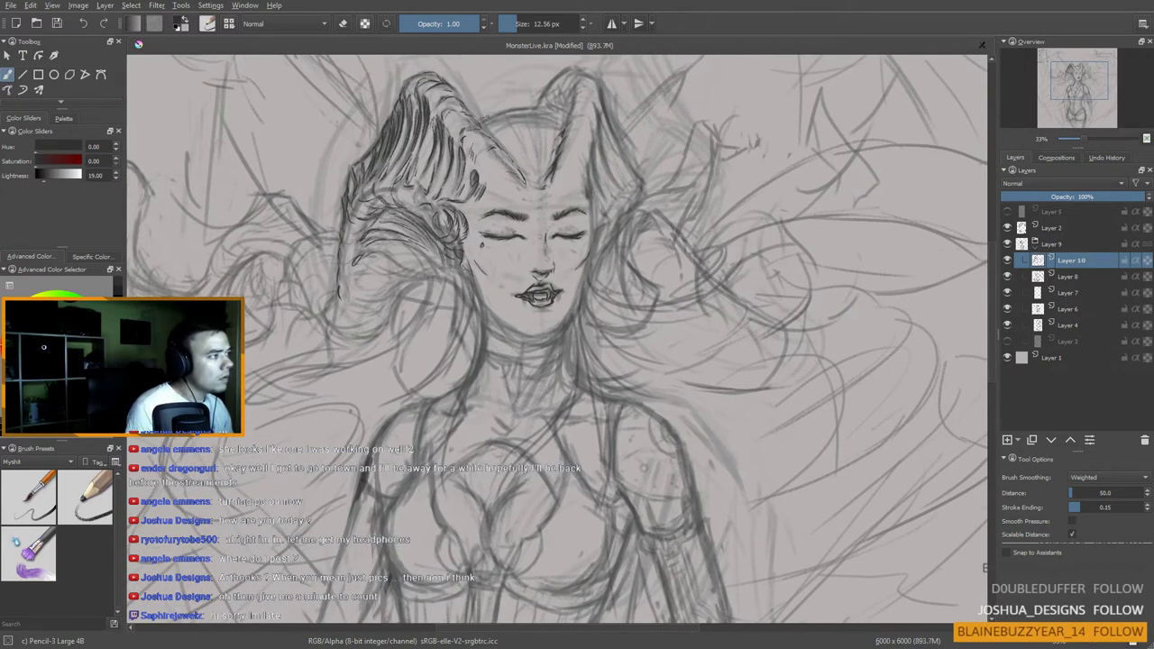
Step: Draw the top of the head and hair strands converging between the horns, and darken the second horn's inner edge
{"action": "mouse_move", "coordinate": [497, 115]}
{"action": "left_mouse_down"}
{"action": "mouse_move", "coordinate": [525, 149]}
{"action": "mouse_move", "coordinate": [531, 134]}
{"action": "mouse_move", "coordinate": [539, 147]}
{"action": "mouse_move", "coordinate": [560, 112]}
{"action": "mouse_move", "coordinate": [554, 155]}
{"action": "left_mouse_up"}
{"action": "left_click_drag", "start_coordinate": [565, 112], "coordinate": [567, 130]}
{"action": "left_click_drag", "start_coordinate": [560, 137], "coordinate": [535, 185]}
{"action": "mouse_move", "coordinate": [515, 155]}
{"action": "left_mouse_down"}
{"action": "mouse_move", "coordinate": [542, 181]}
{"action": "mouse_move", "coordinate": [529, 232]}
{"action": "mouse_move", "coordinate": [564, 174]}
{"action": "left_mouse_up"}
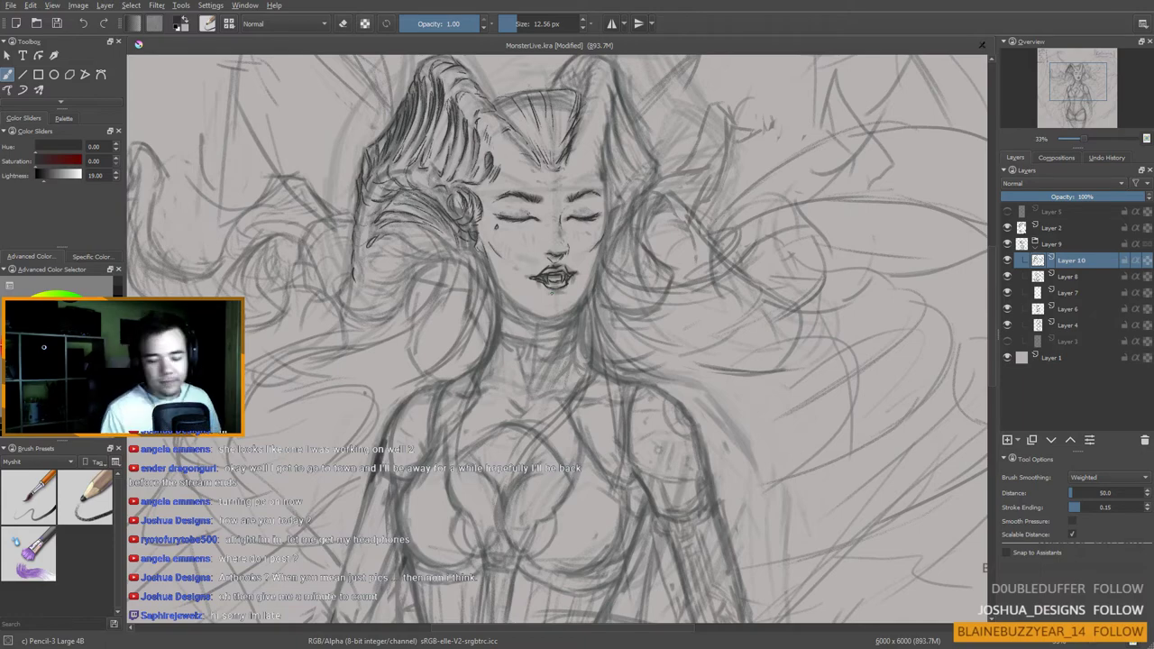
{"action": "scroll", "coordinate": [535, 298], "scroll_direction": "up", "scroll_amount": 4}
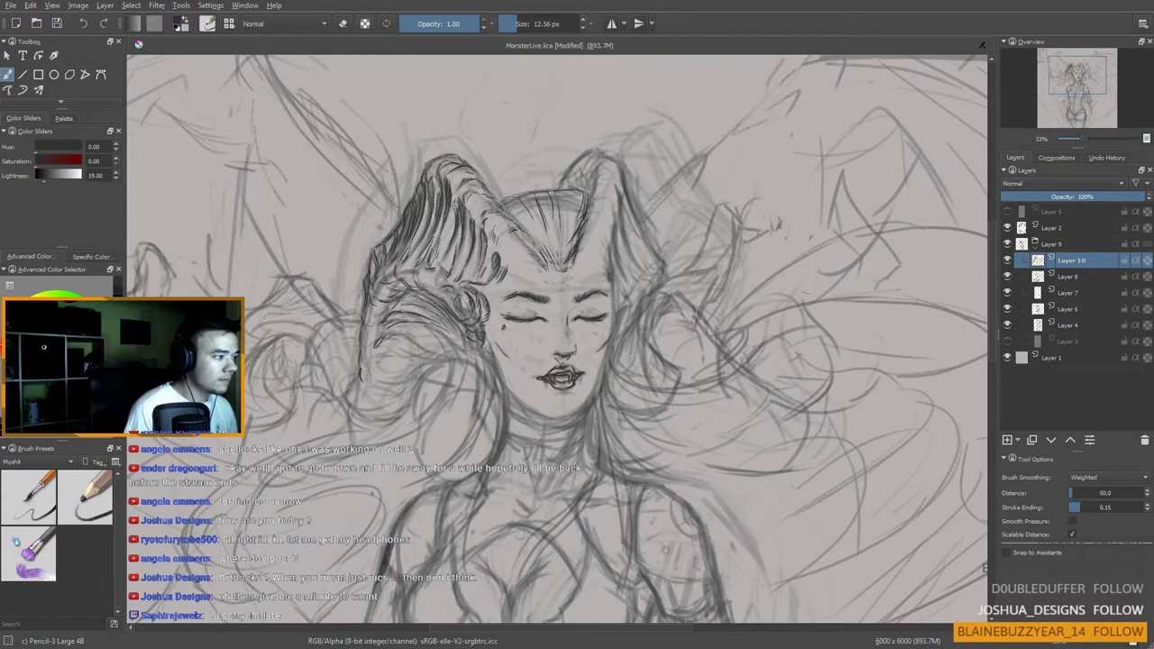
{"action": "left_click_drag", "start_coordinate": [589, 192], "coordinate": [607, 181]}
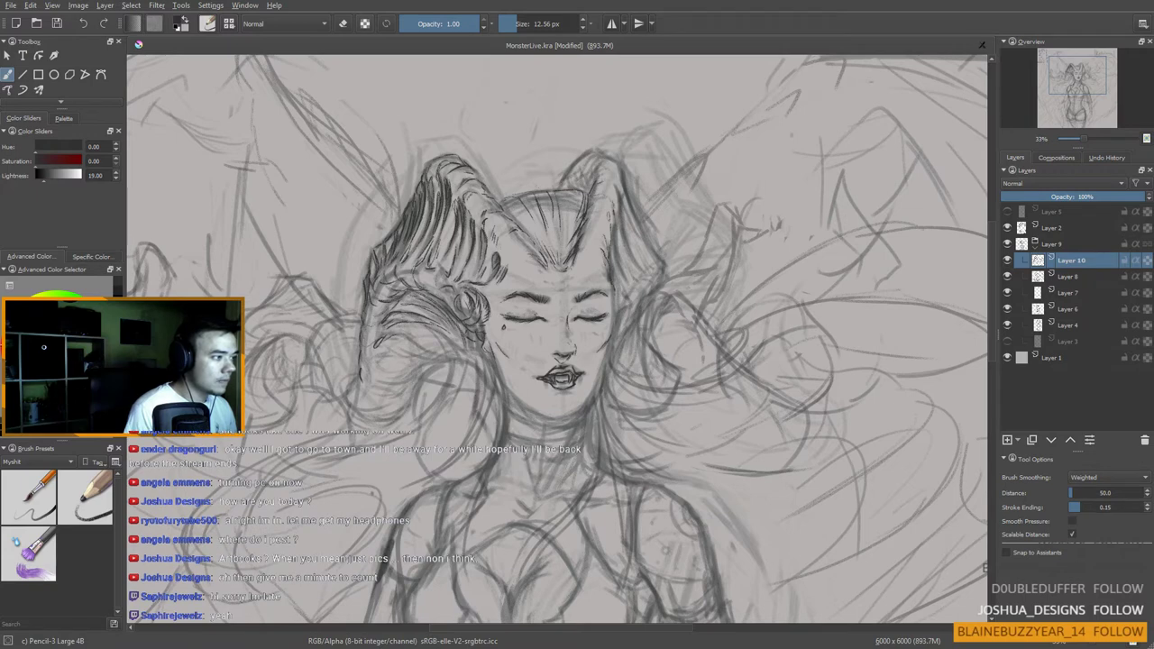
Step: Darken the face outline along both sides of the jaw and around the chin, and shade just beneath it
{"action": "mouse_move", "coordinate": [612, 286]}
{"action": "left_mouse_down"}
{"action": "mouse_move", "coordinate": [605, 364]}
{"action": "mouse_move", "coordinate": [583, 404]}
{"action": "mouse_move", "coordinate": [538, 410]}
{"action": "left_mouse_up"}
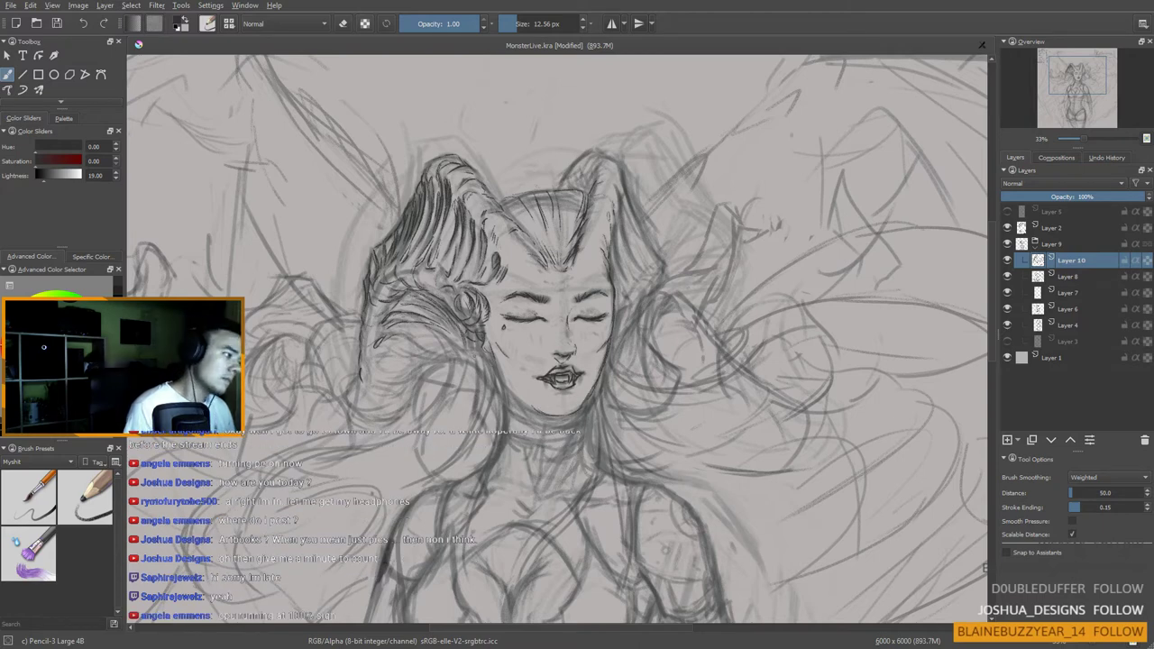
{"action": "mouse_move", "coordinate": [496, 339]}
{"action": "left_mouse_down"}
{"action": "mouse_move", "coordinate": [487, 367]}
{"action": "mouse_move", "coordinate": [537, 402]}
{"action": "left_mouse_up"}
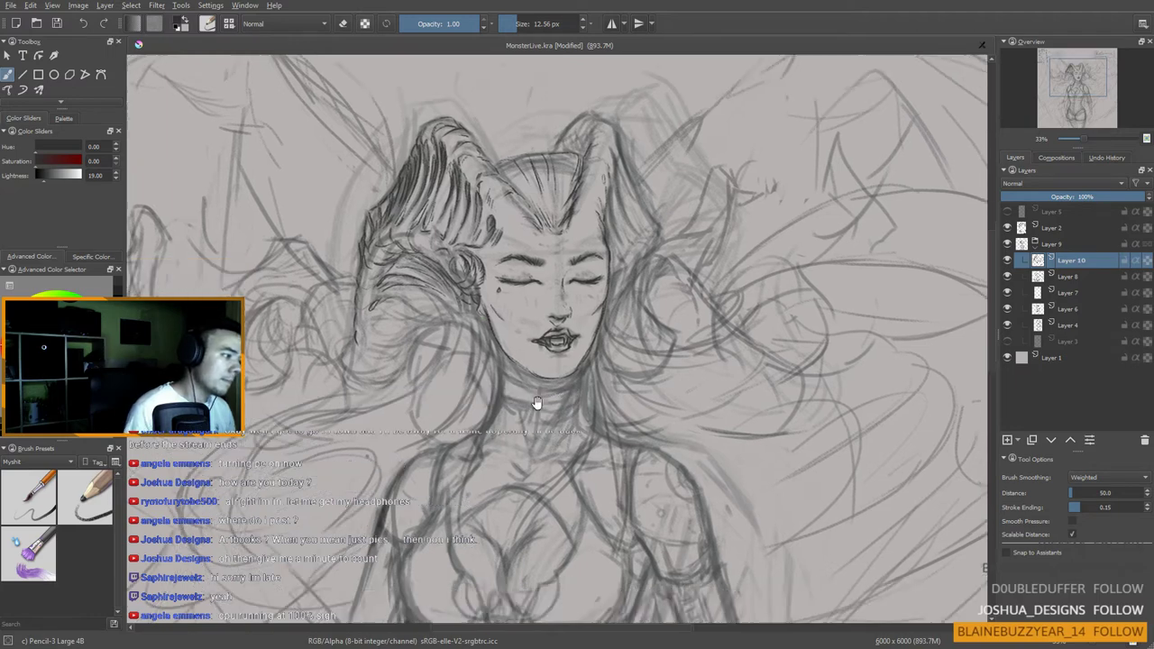
{"action": "left_click_drag", "start_coordinate": [494, 346], "coordinate": [499, 364]}
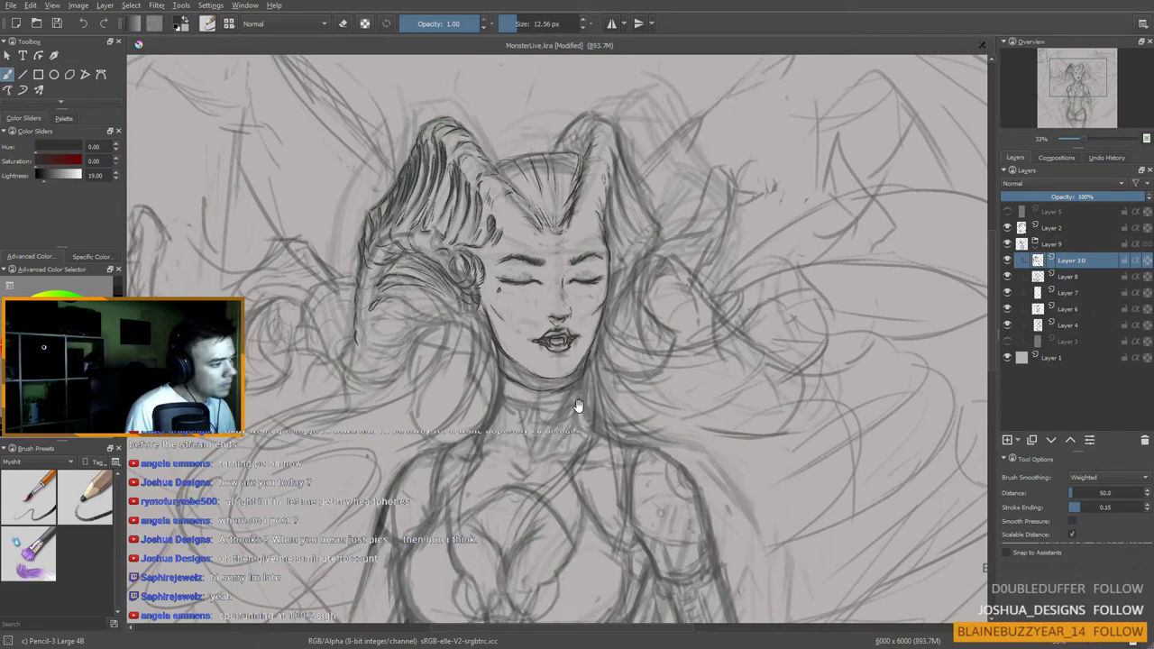
Step: Define the neck's sides, the choker band and the pointed V-shaped lines below it
{"action": "left_click_drag", "start_coordinate": [578, 406], "coordinate": [590, 374]}
{"action": "left_click_drag", "start_coordinate": [508, 334], "coordinate": [510, 340]}
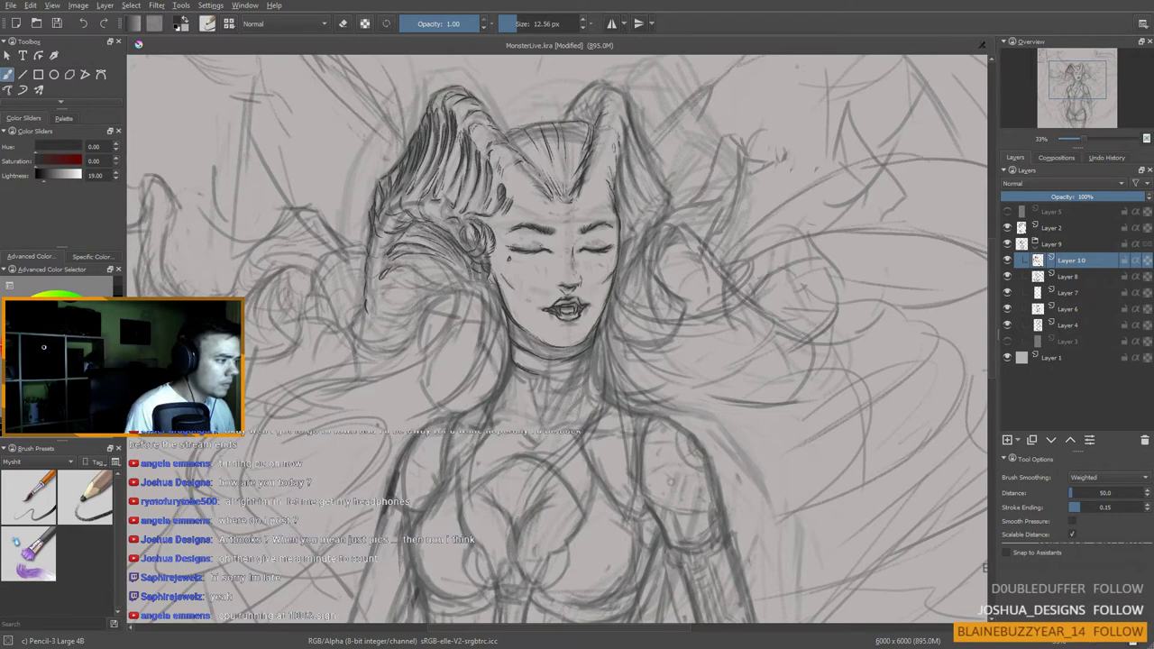
{"action": "left_click_drag", "start_coordinate": [567, 377], "coordinate": [585, 368]}
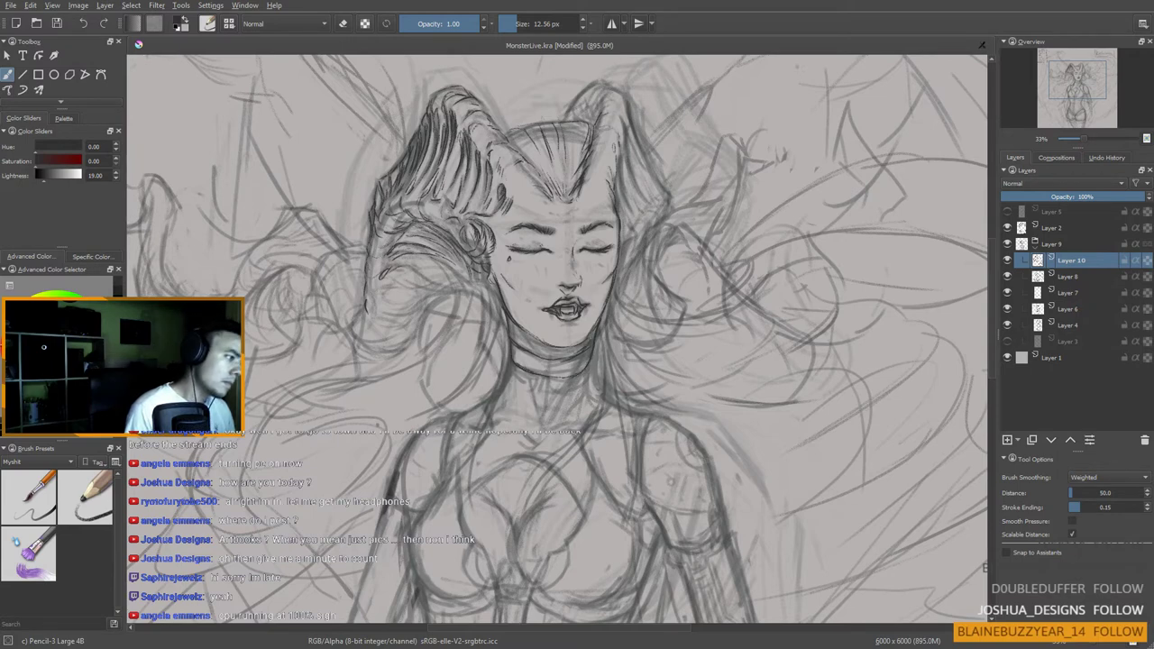
{"action": "mouse_move", "coordinate": [579, 392]}
{"action": "left_mouse_down"}
{"action": "mouse_move", "coordinate": [583, 355]}
{"action": "mouse_move", "coordinate": [529, 325]}
{"action": "mouse_move", "coordinate": [536, 340]}
{"action": "mouse_move", "coordinate": [554, 319]}
{"action": "left_mouse_up"}
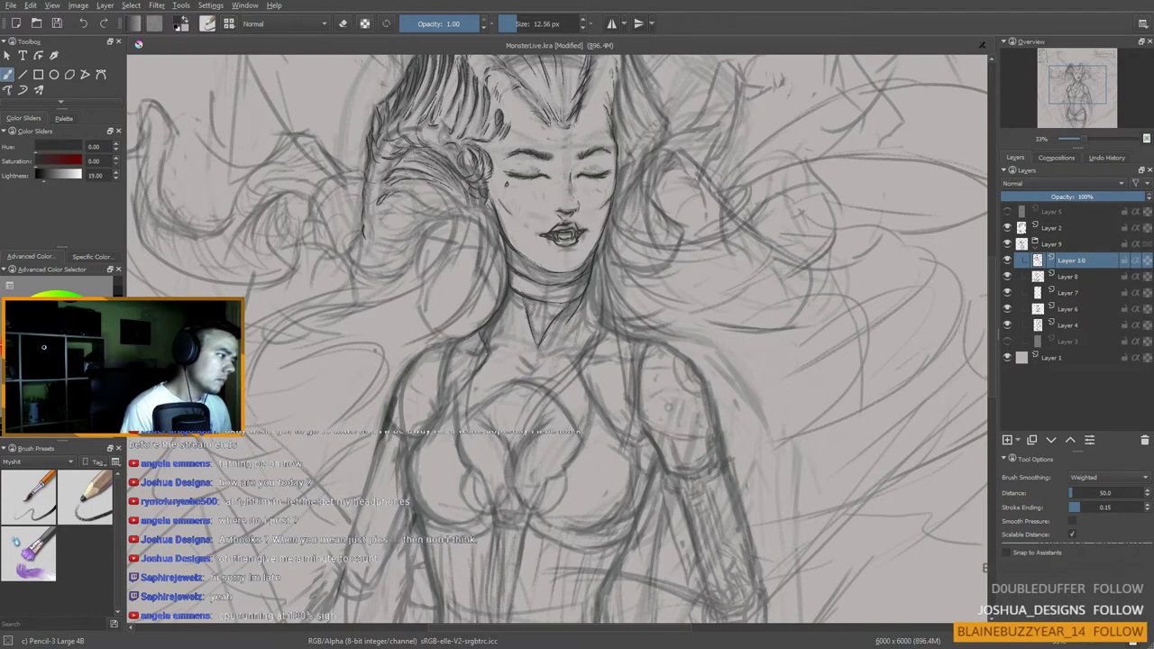
Step: Darken the arched neckline cutout on the chest and outline the angular collar edge running up to the neck and shoulder
{"action": "mouse_move", "coordinate": [479, 400]}
{"action": "left_mouse_down"}
{"action": "mouse_move", "coordinate": [493, 369]}
{"action": "mouse_move", "coordinate": [464, 370]}
{"action": "mouse_move", "coordinate": [465, 385]}
{"action": "mouse_move", "coordinate": [525, 353]}
{"action": "mouse_move", "coordinate": [568, 370]}
{"action": "mouse_move", "coordinate": [590, 404]}
{"action": "left_mouse_up"}
{"action": "mouse_move", "coordinate": [598, 342]}
{"action": "left_mouse_down"}
{"action": "mouse_move", "coordinate": [608, 319]}
{"action": "mouse_move", "coordinate": [612, 342]}
{"action": "left_mouse_up"}
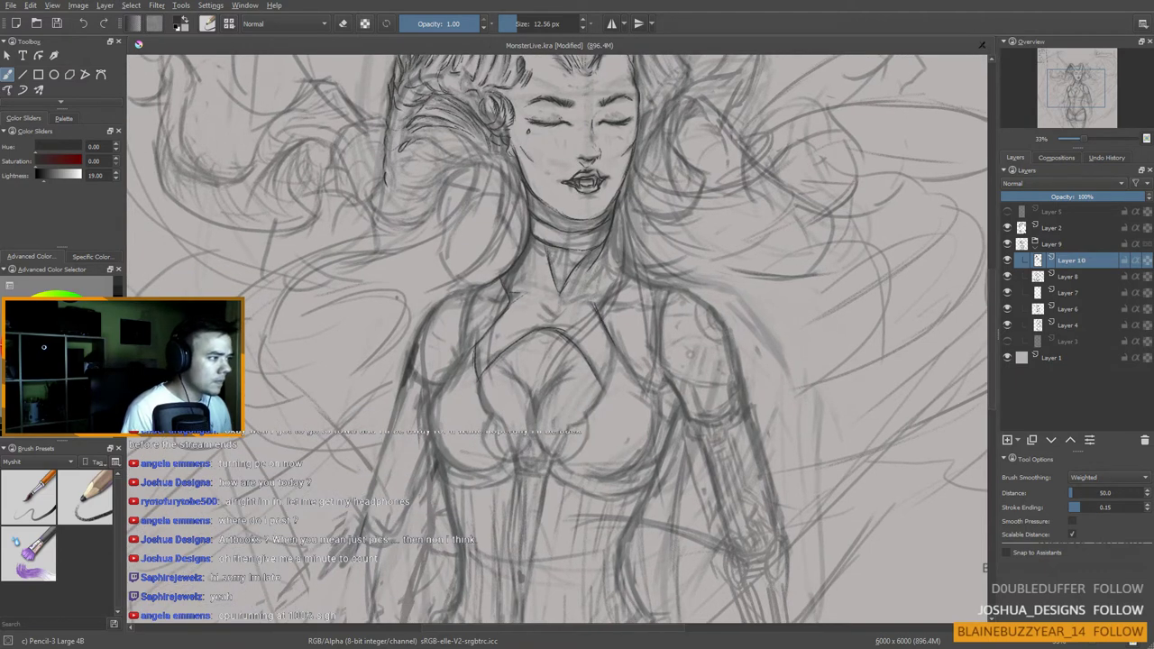
{"action": "left_click_drag", "start_coordinate": [595, 293], "coordinate": [602, 311]}
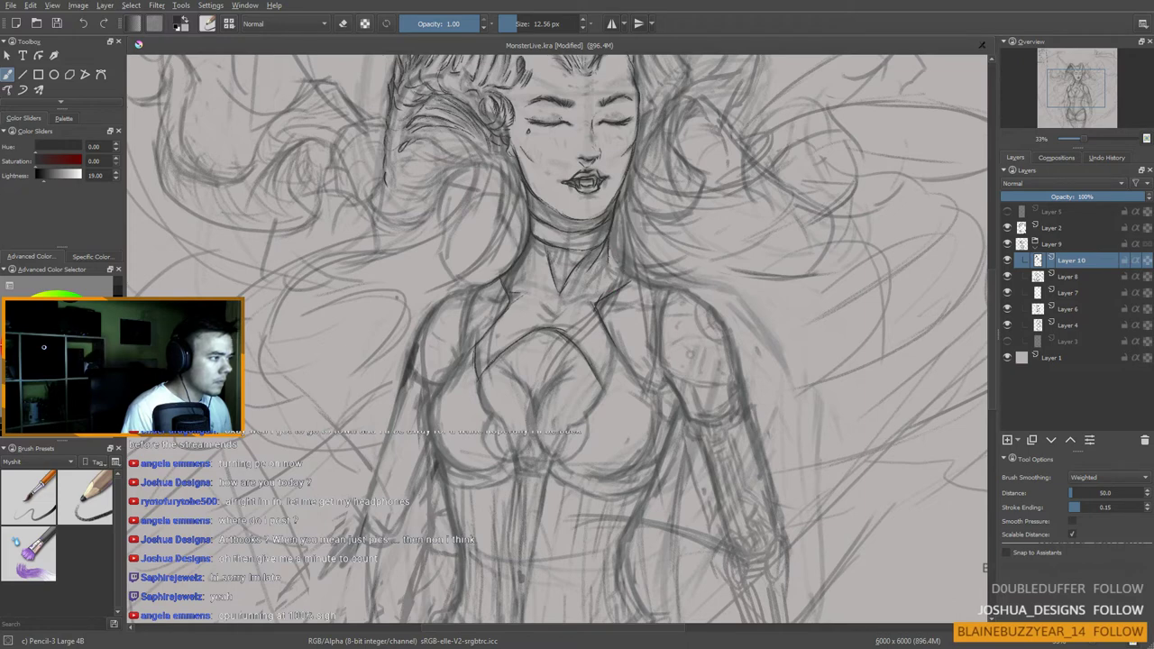
{"action": "mouse_move", "coordinate": [609, 260]}
{"action": "left_mouse_down"}
{"action": "mouse_move", "coordinate": [598, 273]}
{"action": "mouse_move", "coordinate": [613, 271]}
{"action": "left_mouse_up"}
{"action": "left_click_drag", "start_coordinate": [598, 329], "coordinate": [610, 292]}
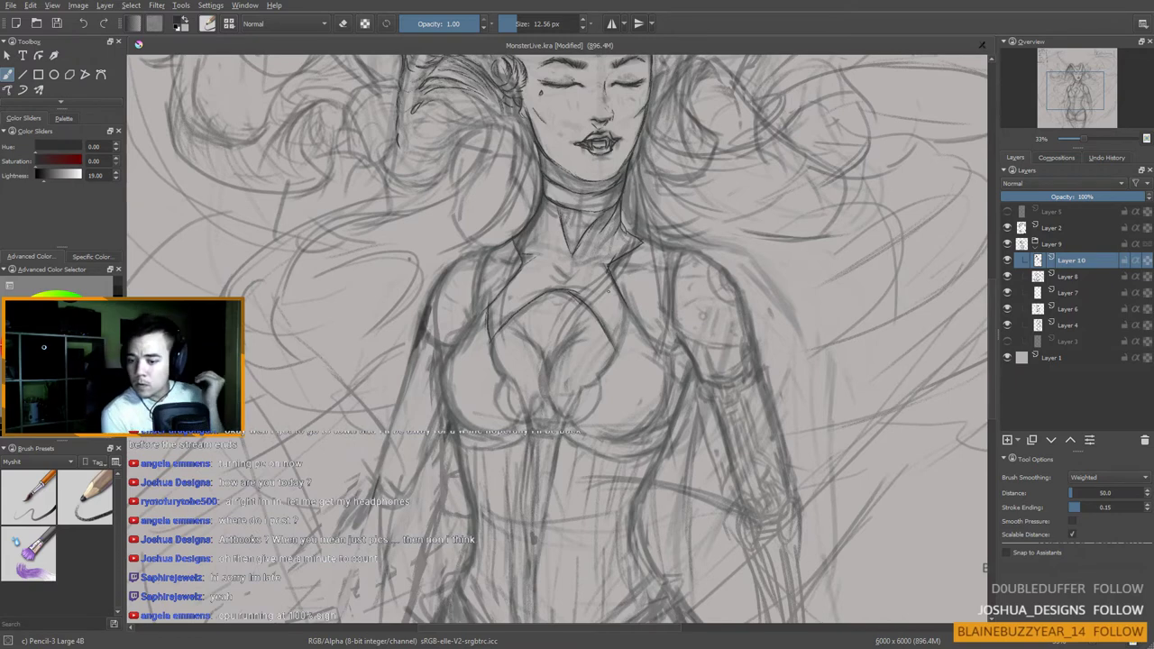
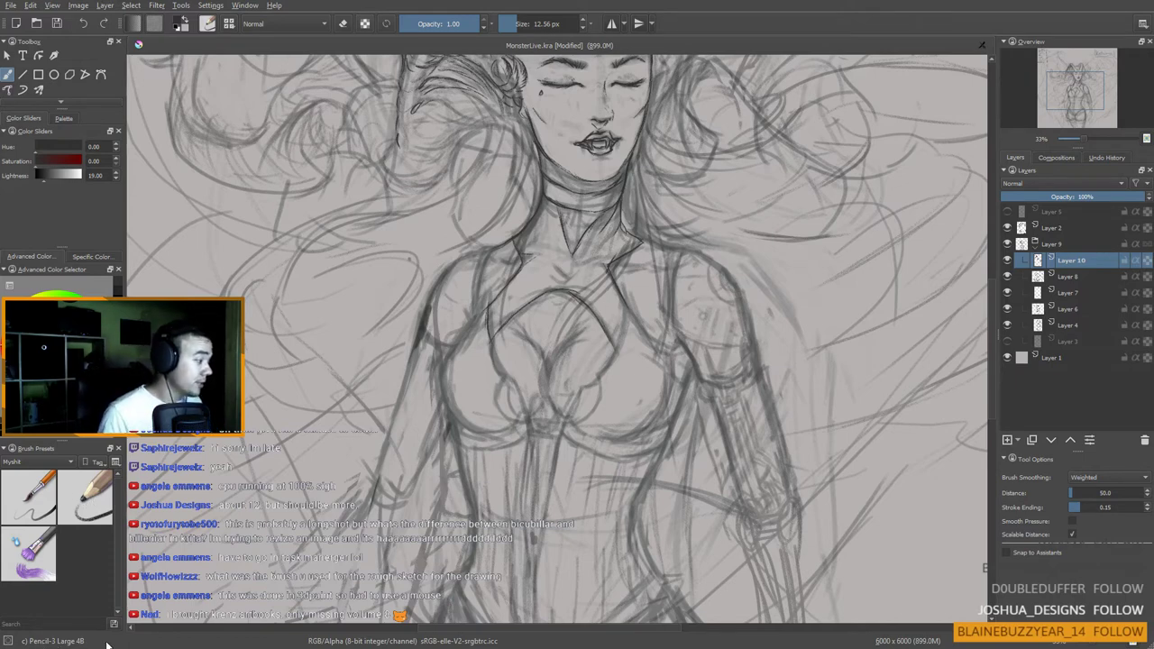
Step: Add a new layer above Layer 2 and handwrite the note "Pencil -3 Large" beside the character's head
{"action": "key", "text": "e"}
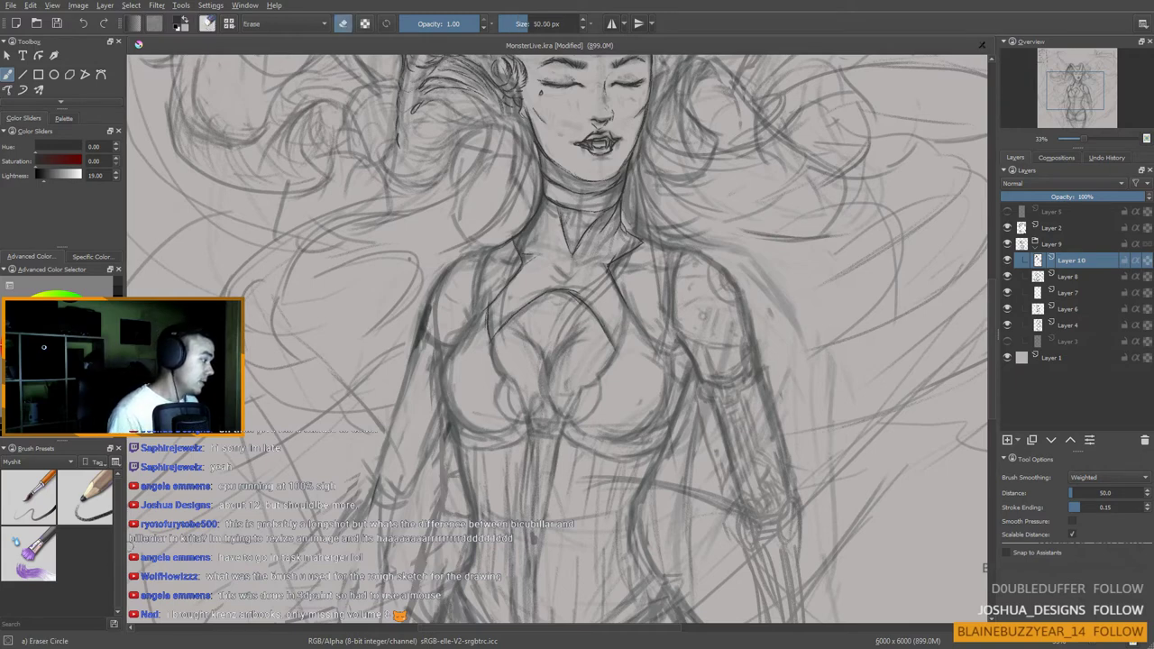
{"action": "key", "text": "e"}
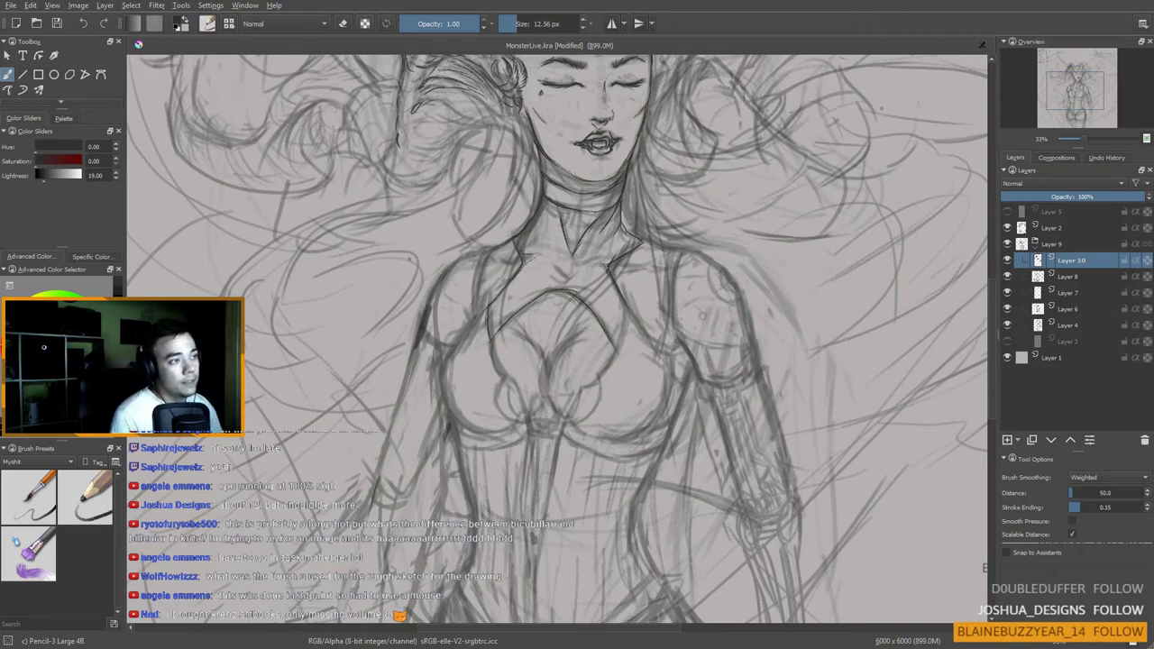
{"action": "left_click", "coordinate": [1047, 228]}
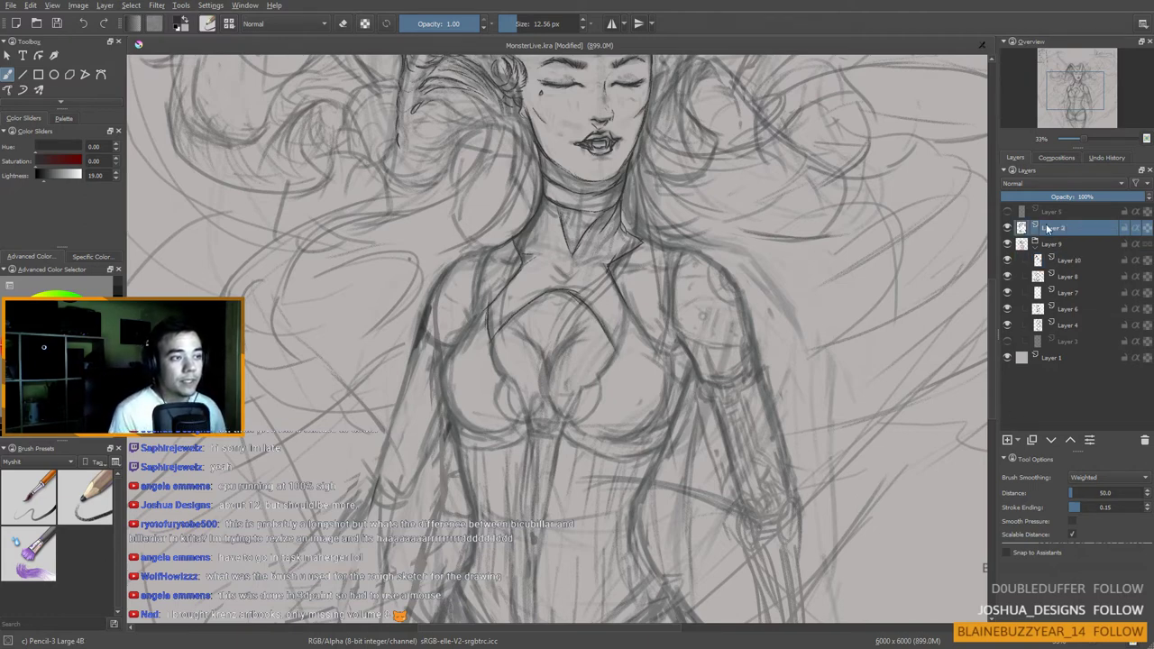
{"action": "left_click", "coordinate": [1006, 441]}
{"action": "left_click_drag", "start_coordinate": [813, 187], "coordinate": [726, 364]}
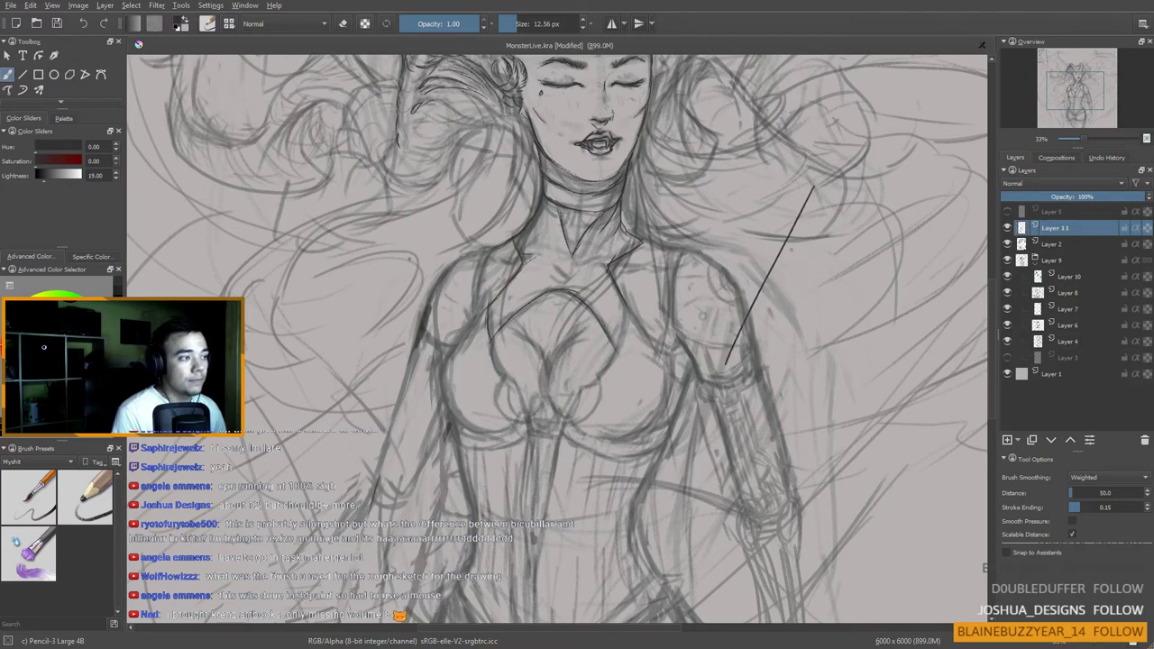
{"action": "key", "text": "ctrl+z"}
{"action": "left_click_drag", "start_coordinate": [793, 151], "coordinate": [795, 180]}
{"action": "mouse_move", "coordinate": [791, 152]}
{"action": "left_mouse_down"}
{"action": "mouse_move", "coordinate": [810, 175]}
{"action": "mouse_move", "coordinate": [848, 172]}
{"action": "left_mouse_up"}
{"action": "mouse_move", "coordinate": [854, 144]}
{"action": "left_mouse_down"}
{"action": "mouse_move", "coordinate": [856, 165]}
{"action": "mouse_move", "coordinate": [900, 153]}
{"action": "mouse_move", "coordinate": [835, 217]}
{"action": "mouse_move", "coordinate": [867, 196]}
{"action": "mouse_move", "coordinate": [874, 216]}
{"action": "mouse_move", "coordinate": [900, 197]}
{"action": "mouse_move", "coordinate": [884, 232]}
{"action": "left_mouse_up"}
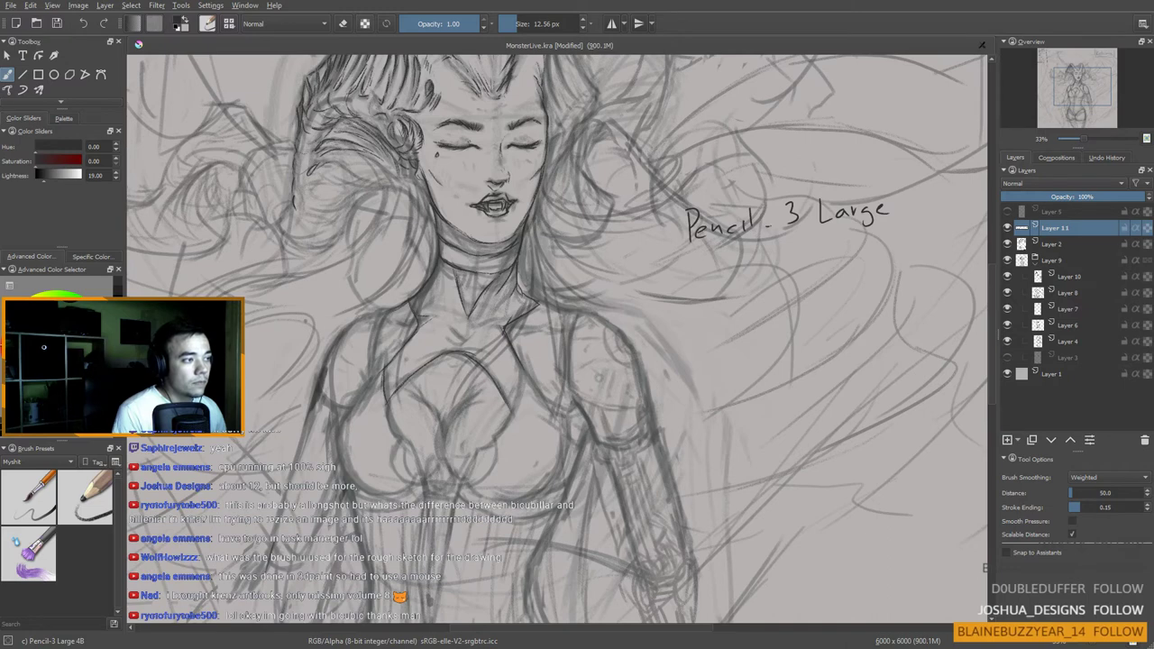
{"action": "left_click_drag", "start_coordinate": [771, 225], "coordinate": [780, 224]}
{"action": "left_click_drag", "start_coordinate": [805, 223], "coordinate": [819, 222]}
{"action": "left_click_drag", "start_coordinate": [779, 281], "coordinate": [793, 249]}
{"action": "key", "text": "ctrl+z"}
{"action": "key", "text": "ctrl+z"}
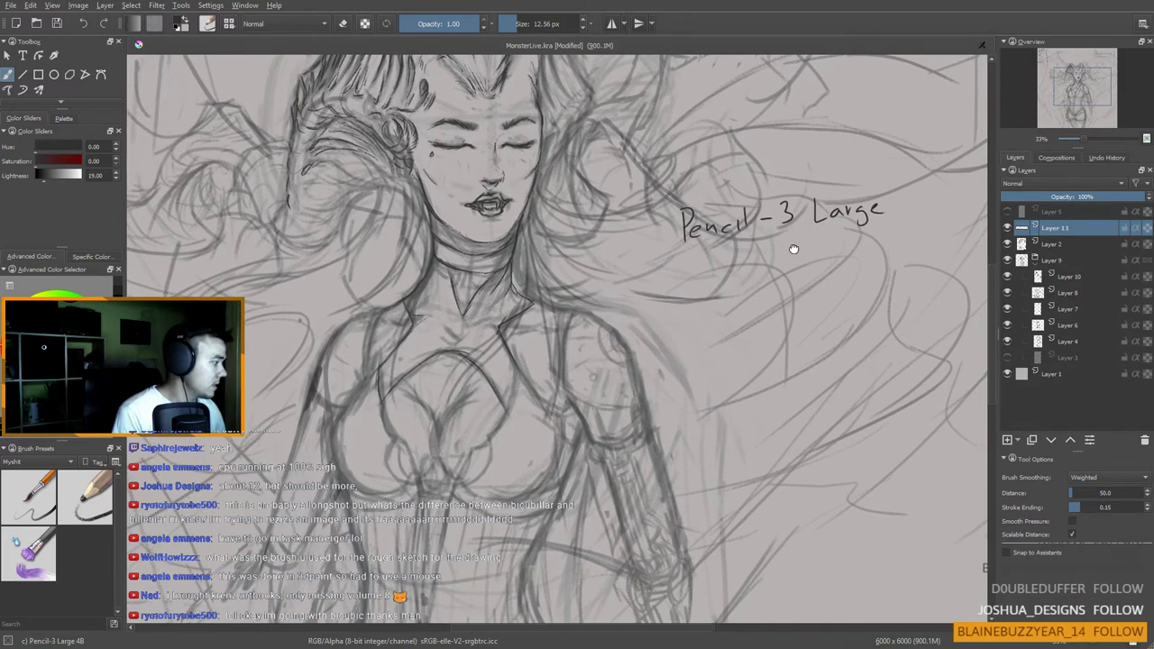
Step: Complete the handwritten brush note with "4B" and frame the whole note in a rectangle
{"action": "mouse_move", "coordinate": [907, 185]}
{"action": "left_mouse_down"}
{"action": "mouse_move", "coordinate": [913, 209]}
{"action": "mouse_move", "coordinate": [922, 195]}
{"action": "mouse_move", "coordinate": [925, 205]}
{"action": "left_mouse_up"}
{"action": "left_click_drag", "start_coordinate": [889, 246], "coordinate": [914, 235]}
{"action": "mouse_move", "coordinate": [694, 195]}
{"action": "left_mouse_down"}
{"action": "mouse_move", "coordinate": [695, 212]}
{"action": "mouse_move", "coordinate": [833, 230]}
{"action": "mouse_move", "coordinate": [969, 211]}
{"action": "mouse_move", "coordinate": [966, 161]}
{"action": "mouse_move", "coordinate": [704, 192]}
{"action": "left_mouse_up"}
{"action": "left_click_drag", "start_coordinate": [682, 301], "coordinate": [608, 349]}
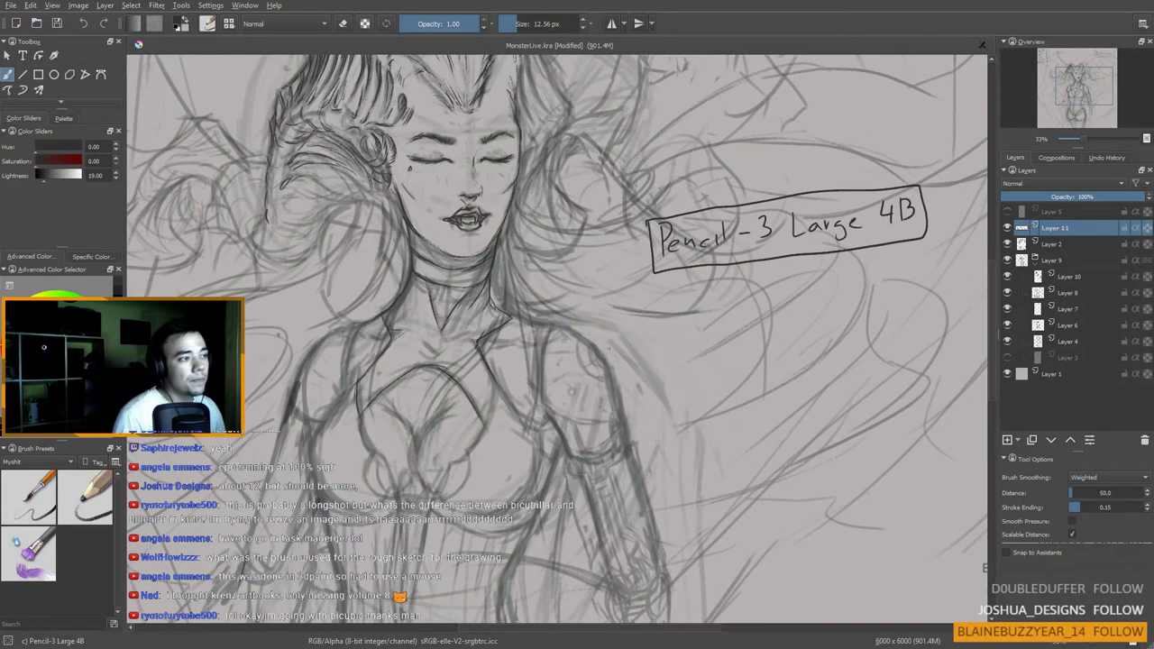
{"action": "mouse_move", "coordinate": [676, 278]}
{"action": "left_mouse_down"}
{"action": "mouse_move", "coordinate": [774, 321]}
{"action": "mouse_move", "coordinate": [693, 316]}
{"action": "mouse_move", "coordinate": [775, 268]}
{"action": "left_mouse_up"}
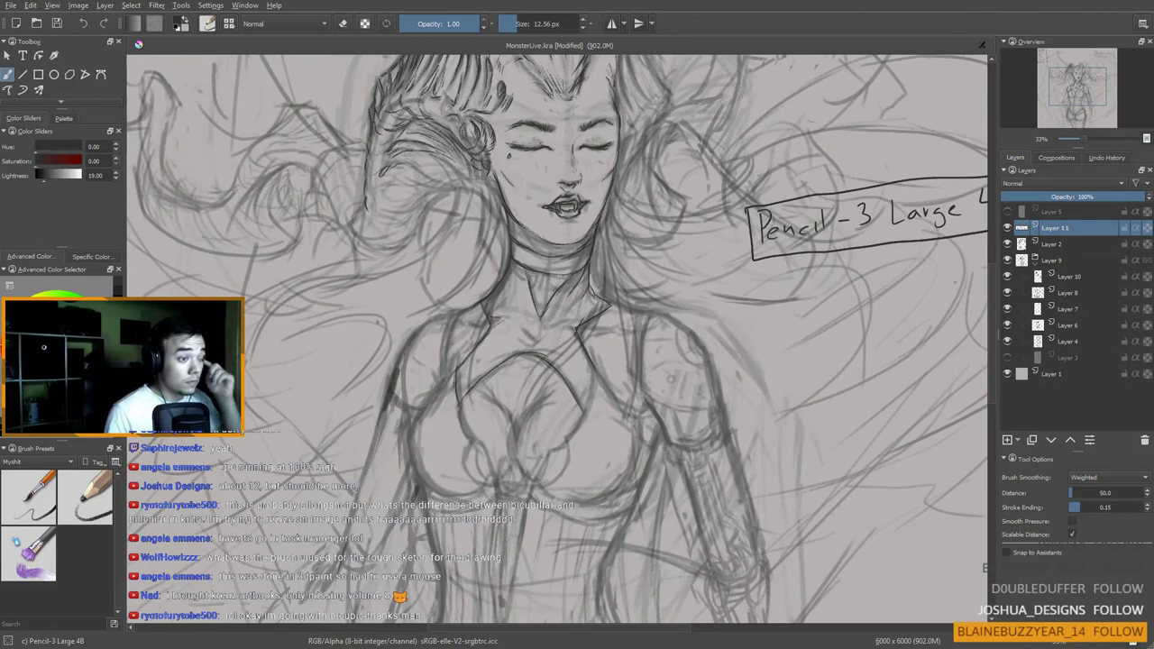
Step: On Layer 10, draw the ridges and strands beneath the second horn, down its outer side to the ear
{"action": "left_click", "coordinate": [1057, 277]}
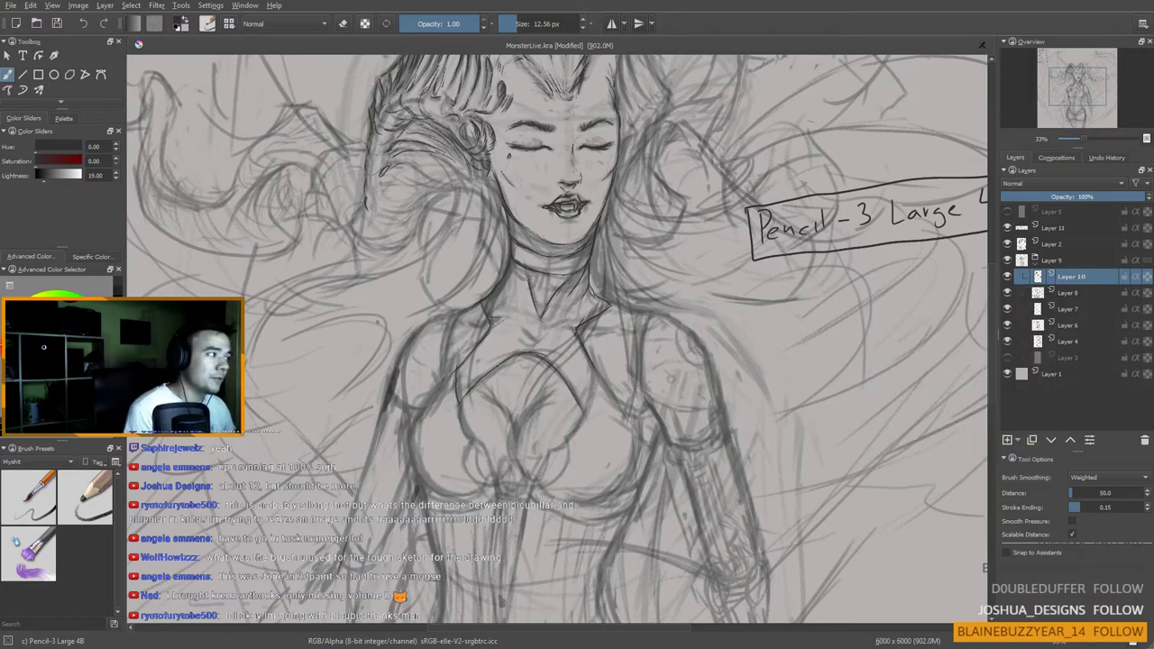
{"action": "scroll", "coordinate": [381, 203], "scroll_direction": "up", "scroll_amount": 2}
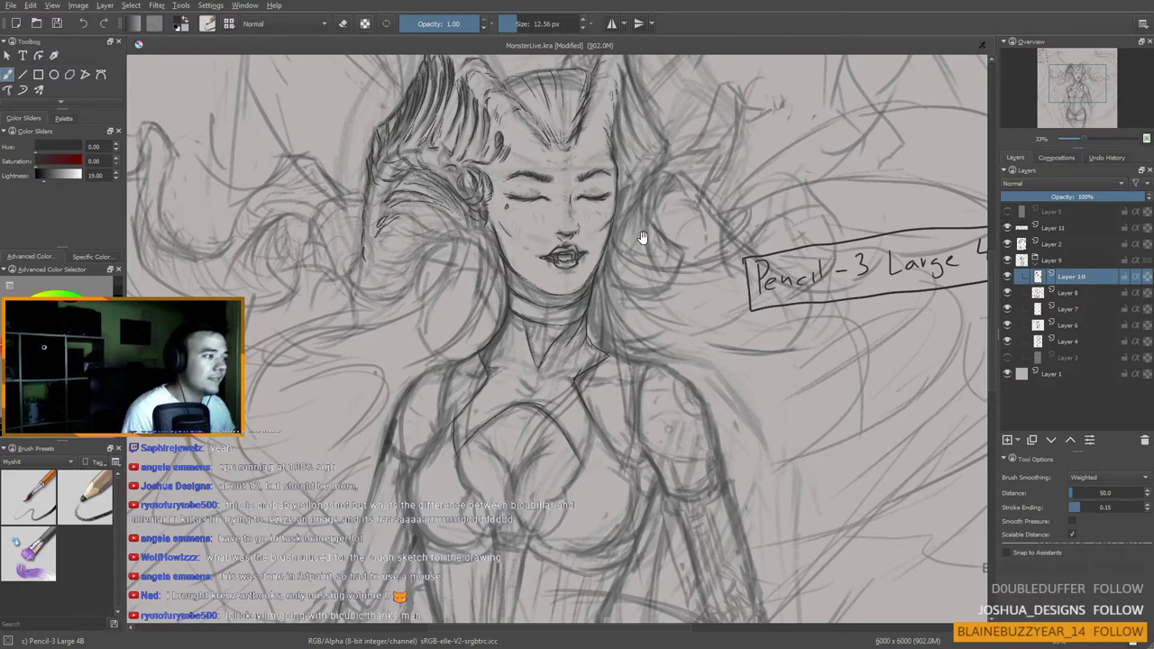
{"action": "left_click_drag", "start_coordinate": [643, 238], "coordinate": [622, 309]}
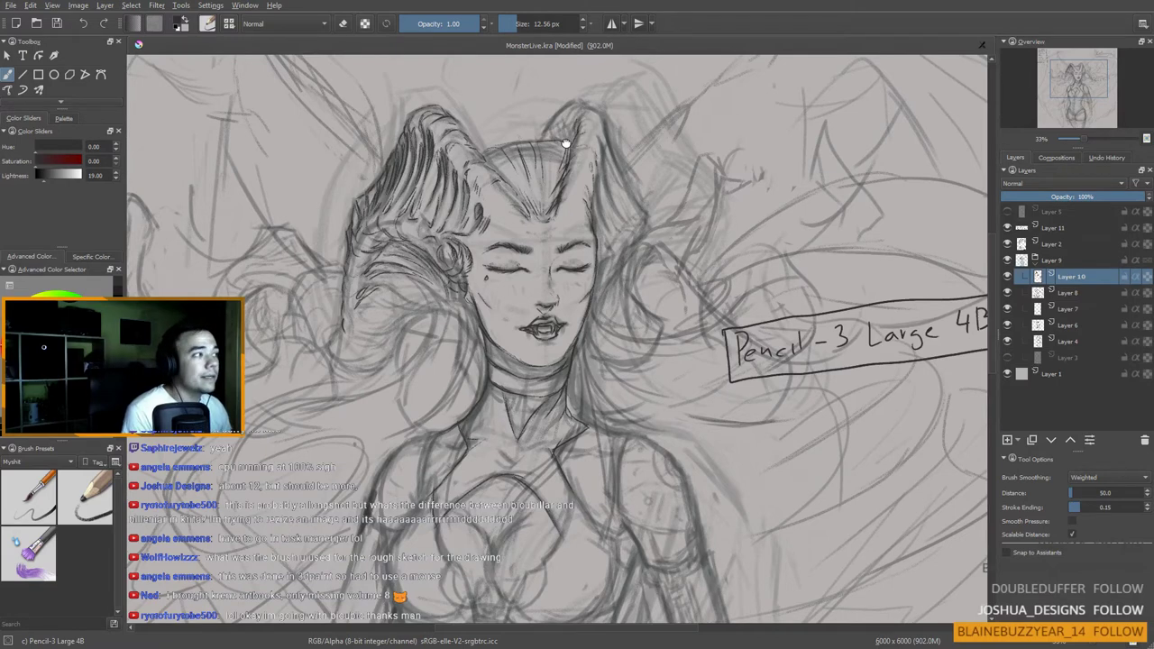
{"action": "left_click_drag", "start_coordinate": [566, 144], "coordinate": [567, 160]}
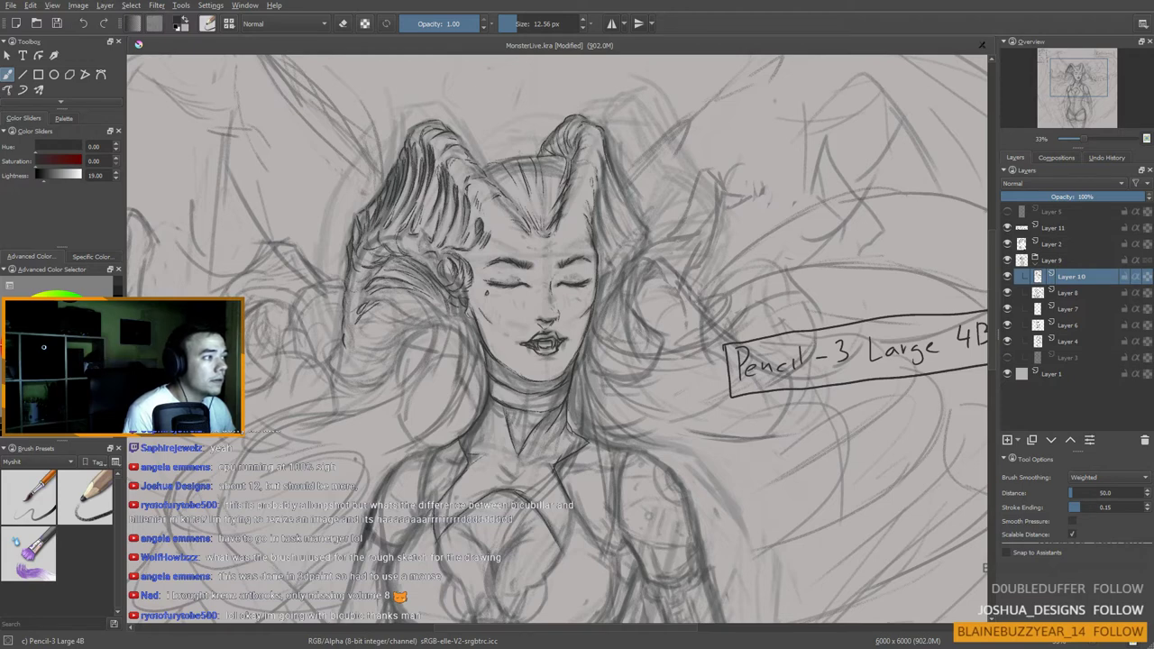
{"action": "mouse_move", "coordinate": [595, 147]}
{"action": "left_mouse_down"}
{"action": "mouse_move", "coordinate": [603, 181]}
{"action": "mouse_move", "coordinate": [591, 157]}
{"action": "mouse_move", "coordinate": [589, 171]}
{"action": "mouse_move", "coordinate": [614, 222]}
{"action": "mouse_move", "coordinate": [588, 190]}
{"action": "mouse_move", "coordinate": [603, 201]}
{"action": "left_mouse_up"}
{"action": "mouse_move", "coordinate": [606, 217]}
{"action": "left_mouse_down"}
{"action": "mouse_move", "coordinate": [598, 188]}
{"action": "mouse_move", "coordinate": [575, 185]}
{"action": "mouse_move", "coordinate": [578, 196]}
{"action": "left_mouse_up"}
{"action": "left_click_drag", "start_coordinate": [586, 173], "coordinate": [575, 239]}
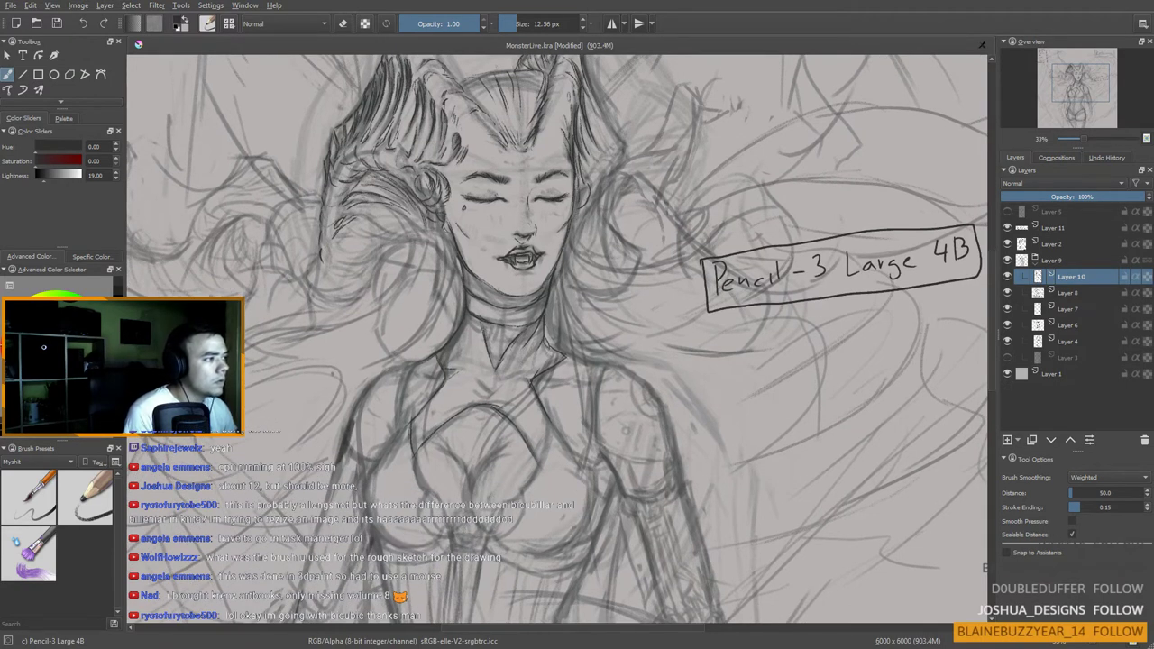
{"action": "left_click_drag", "start_coordinate": [578, 175], "coordinate": [586, 215]}
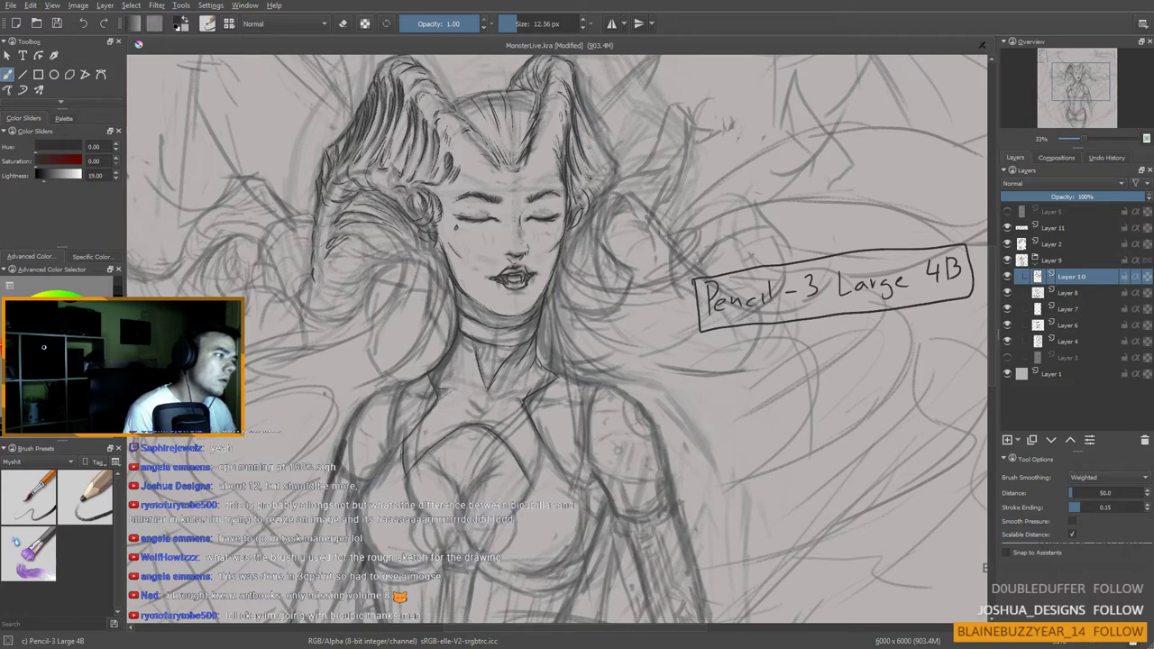
{"action": "mouse_move", "coordinate": [588, 147]}
{"action": "left_mouse_down"}
{"action": "mouse_move", "coordinate": [600, 170]}
{"action": "mouse_move", "coordinate": [599, 154]}
{"action": "mouse_move", "coordinate": [615, 165]}
{"action": "mouse_move", "coordinate": [605, 195]}
{"action": "left_mouse_up"}
{"action": "left_click_drag", "start_coordinate": [547, 184], "coordinate": [524, 191]}
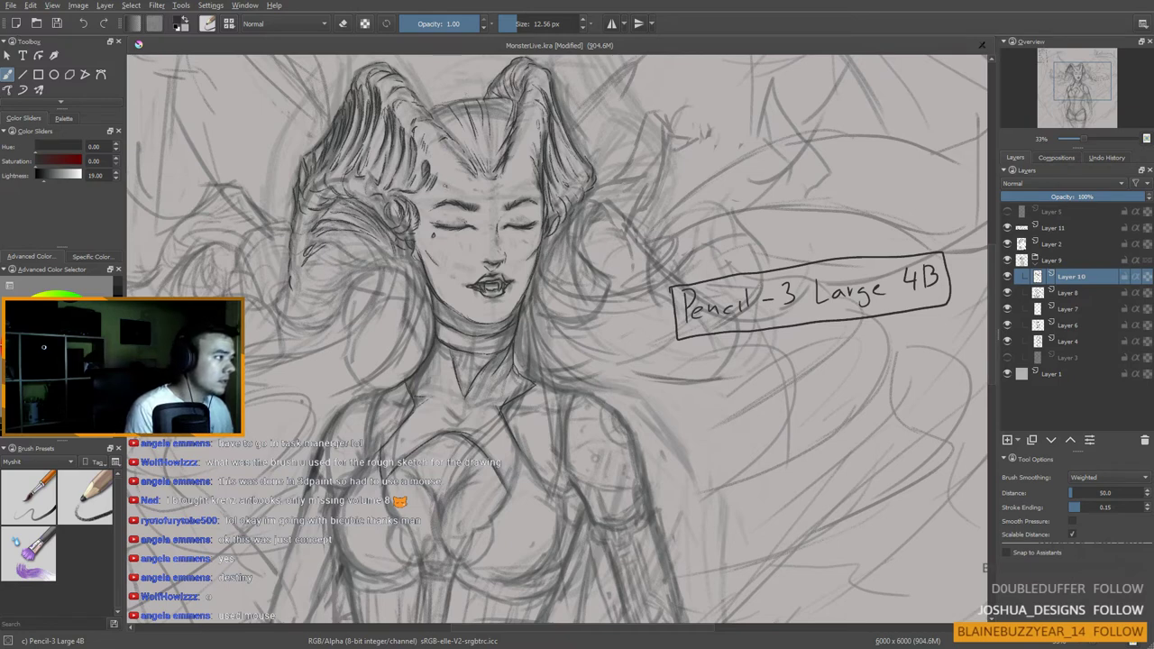
Step: Darken the shoulder strap and the shoulder and upper-arm contour on the side of the non-mechanical arm
{"action": "mouse_move", "coordinate": [454, 271]}
{"action": "left_mouse_down"}
{"action": "mouse_move", "coordinate": [461, 227]}
{"action": "mouse_move", "coordinate": [475, 217]}
{"action": "left_mouse_up"}
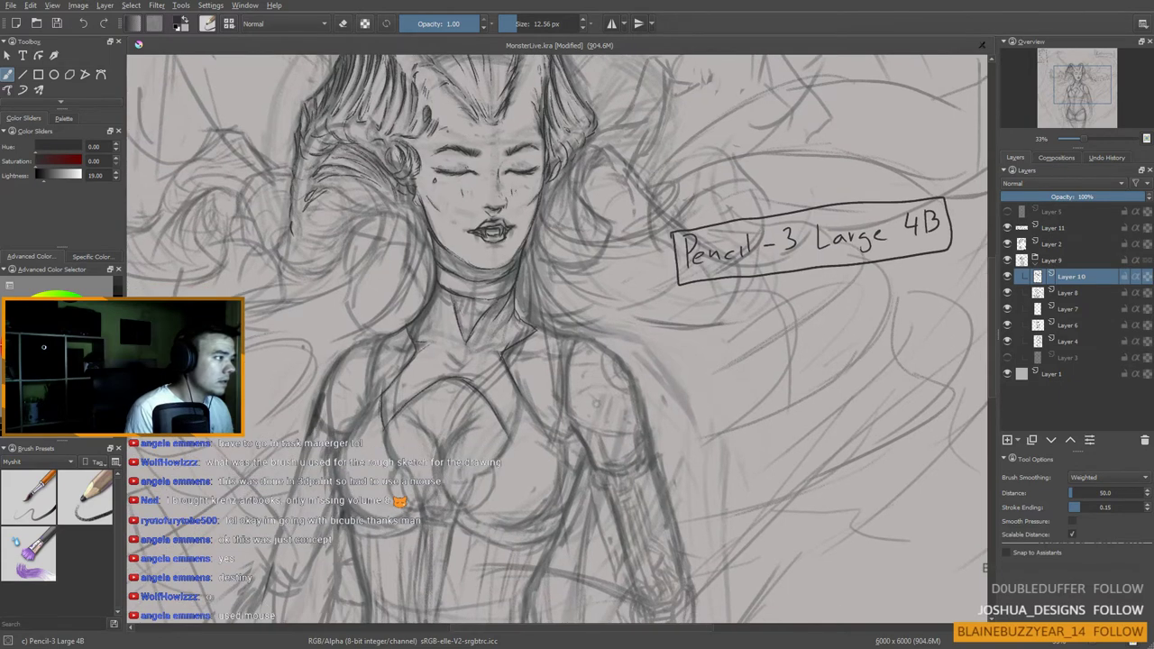
{"action": "scroll", "coordinate": [493, 229], "scroll_direction": "down", "scroll_amount": 1}
{"action": "scroll", "coordinate": [467, 209], "scroll_direction": "down", "scroll_amount": 1}
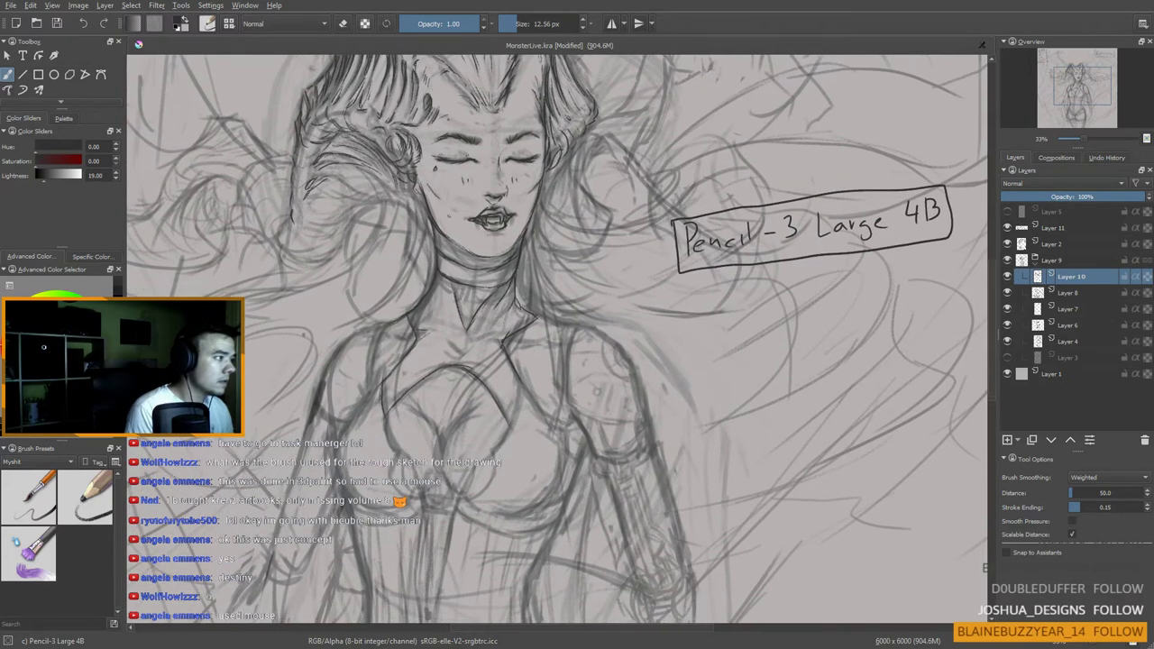
{"action": "scroll", "coordinate": [557, 339], "scroll_direction": "down", "scroll_amount": 1}
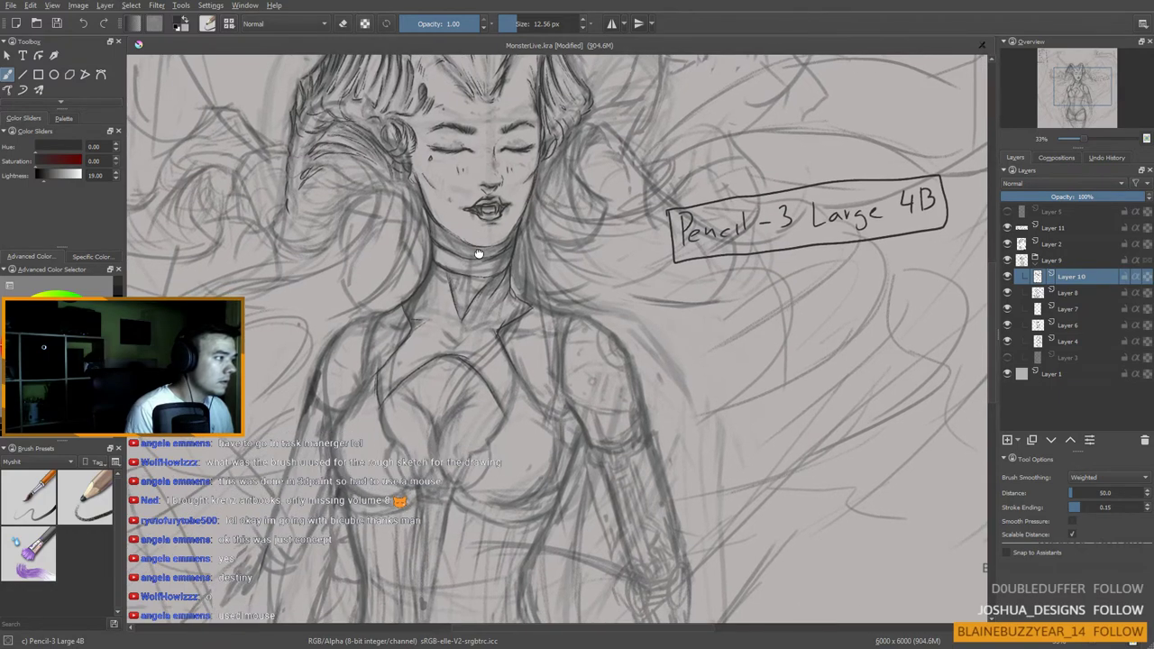
{"action": "left_click_drag", "start_coordinate": [477, 255], "coordinate": [454, 229]}
{"action": "left_click_drag", "start_coordinate": [440, 406], "coordinate": [448, 375]}
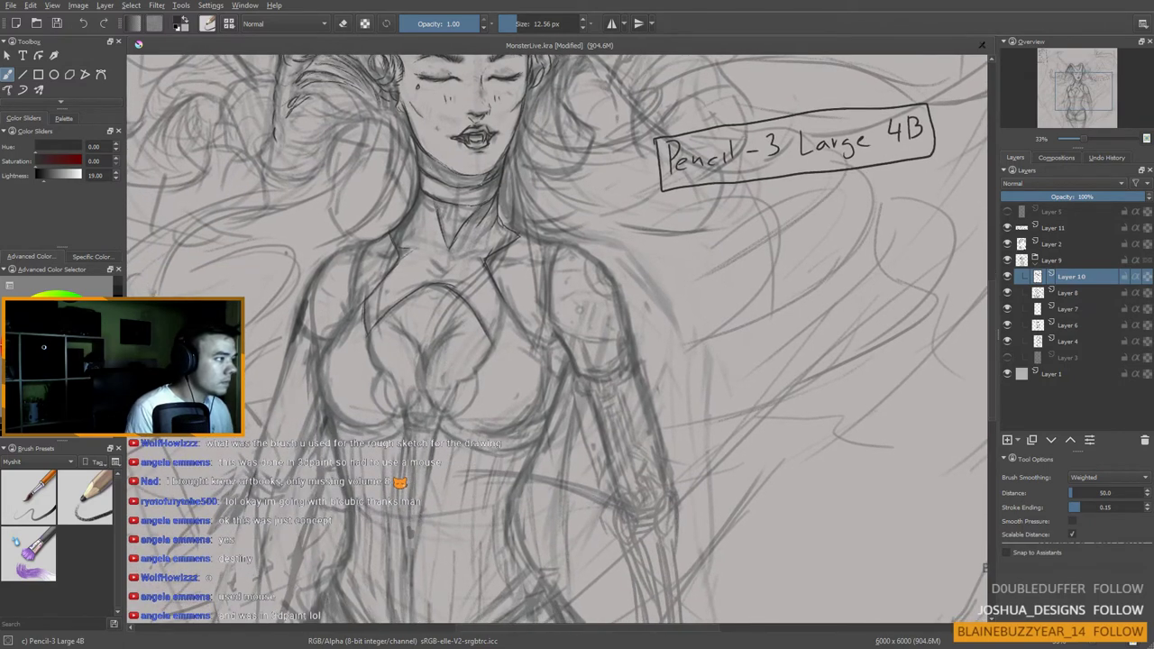
{"action": "left_click_drag", "start_coordinate": [448, 375], "coordinate": [447, 369]}
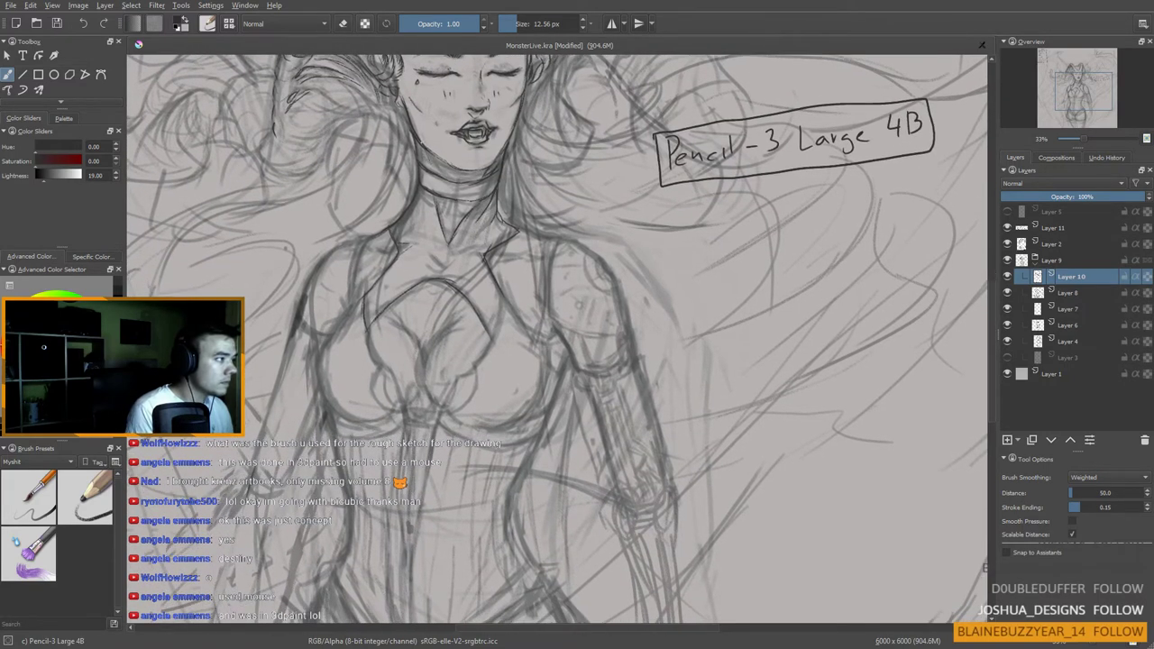
{"action": "left_click_drag", "start_coordinate": [455, 267], "coordinate": [445, 221]}
{"action": "left_click_drag", "start_coordinate": [442, 319], "coordinate": [507, 289]}
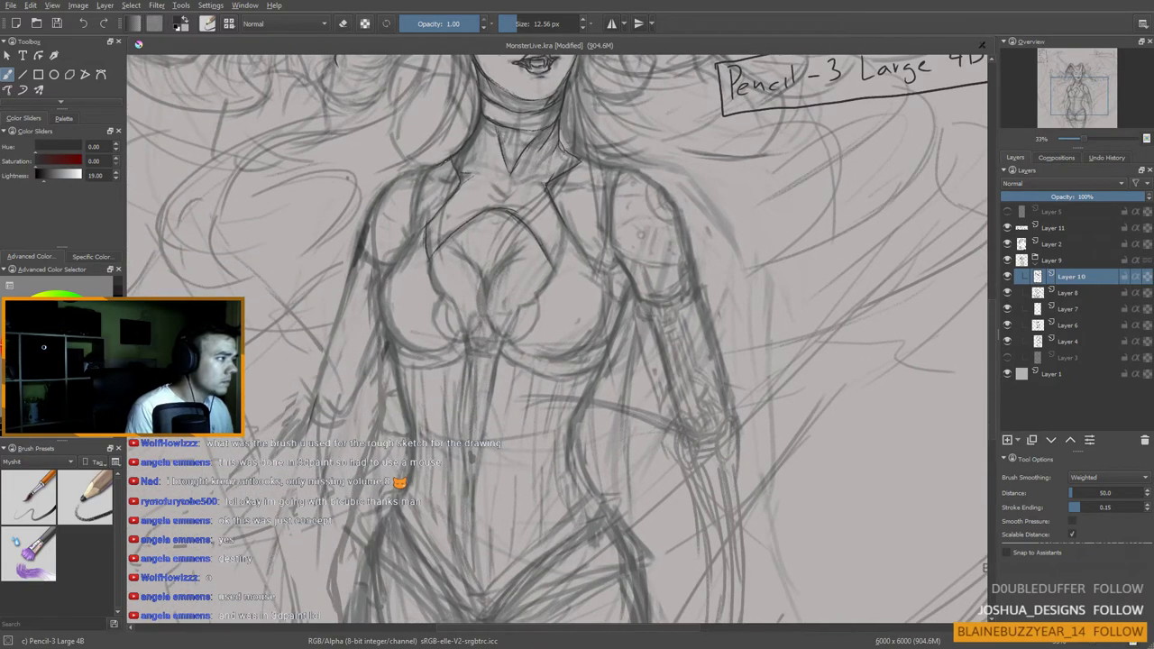
{"action": "left_click_drag", "start_coordinate": [428, 171], "coordinate": [418, 226]}
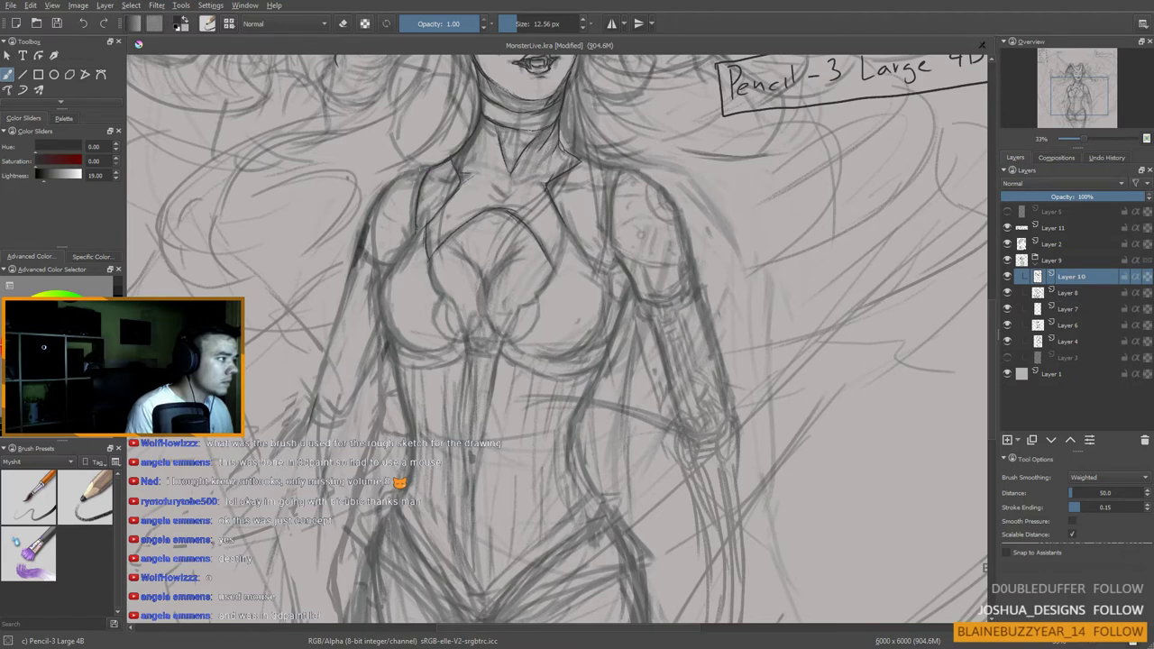
{"action": "mouse_move", "coordinate": [427, 168]}
{"action": "left_mouse_down"}
{"action": "mouse_move", "coordinate": [410, 225]}
{"action": "mouse_move", "coordinate": [420, 235]}
{"action": "left_mouse_up"}
{"action": "mouse_move", "coordinate": [431, 168]}
{"action": "left_mouse_down"}
{"action": "mouse_move", "coordinate": [394, 194]}
{"action": "mouse_move", "coordinate": [382, 263]}
{"action": "left_mouse_up"}
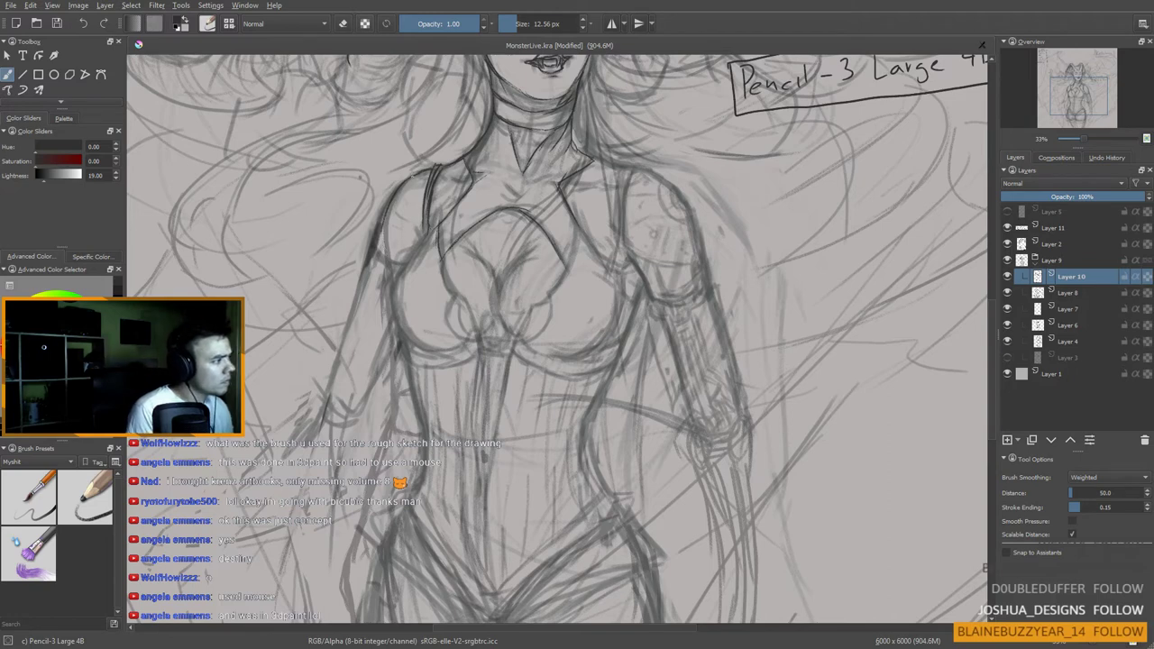
{"action": "left_click_drag", "start_coordinate": [388, 209], "coordinate": [391, 357]}
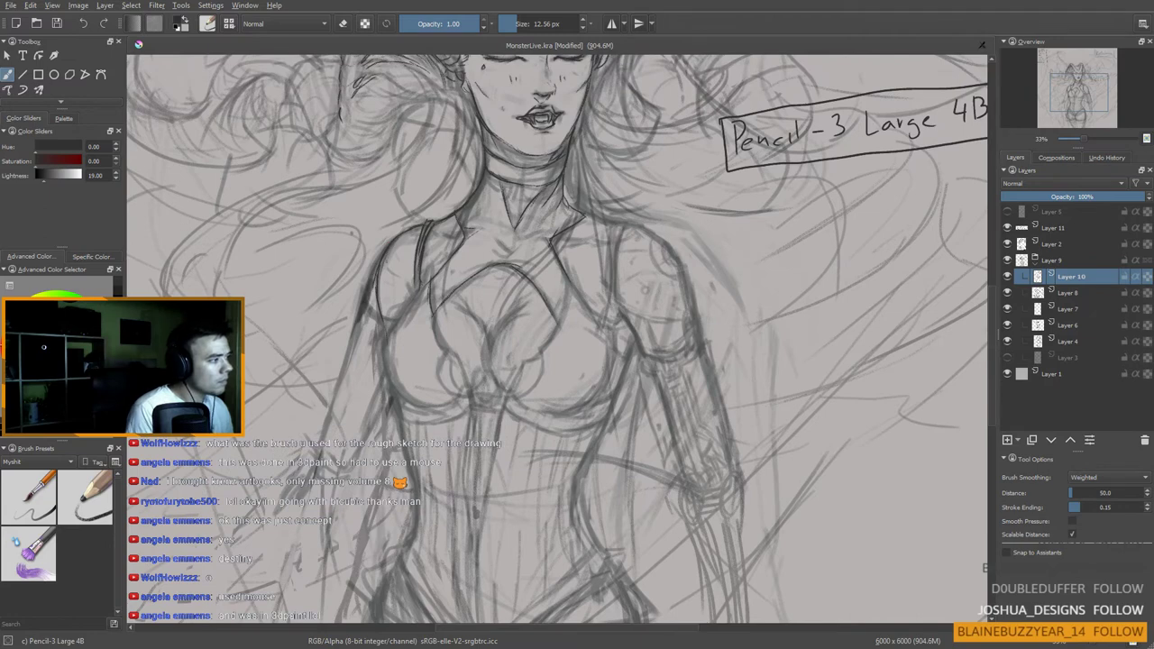
{"action": "left_click_drag", "start_coordinate": [493, 304], "coordinate": [458, 298]}
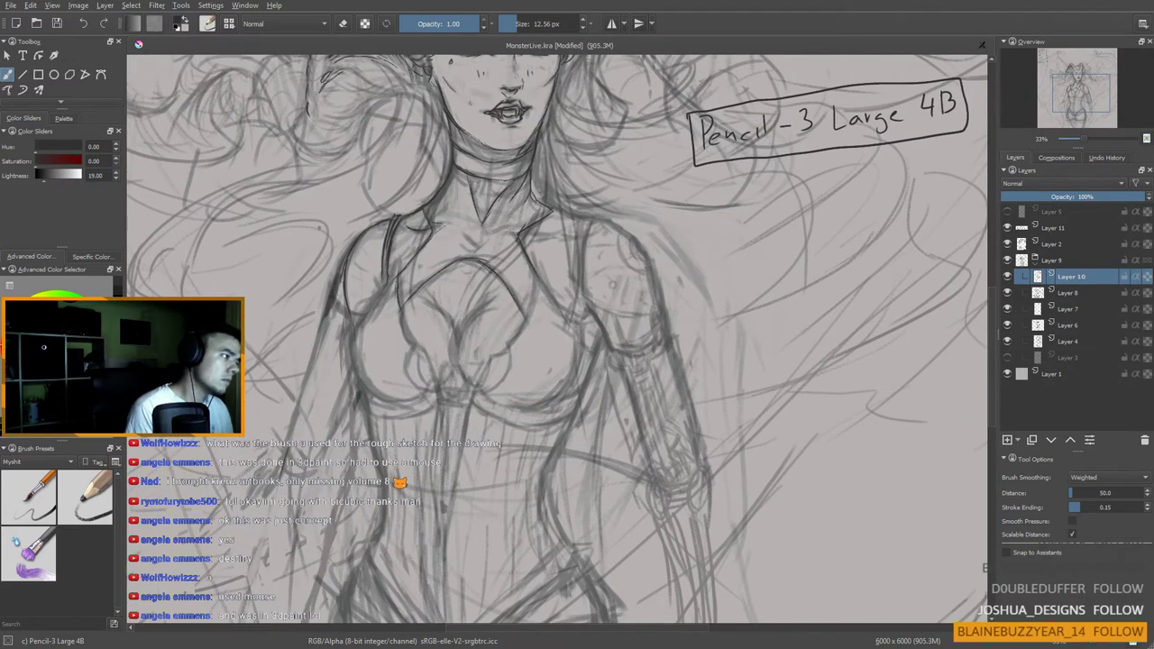
Step: Outline the bust cup beside the non-mechanical arm, including its lower band and the scalloped inner neckline edge
{"action": "mouse_move", "coordinate": [403, 262]}
{"action": "left_mouse_down"}
{"action": "mouse_move", "coordinate": [405, 236]}
{"action": "mouse_move", "coordinate": [357, 307]}
{"action": "left_mouse_up"}
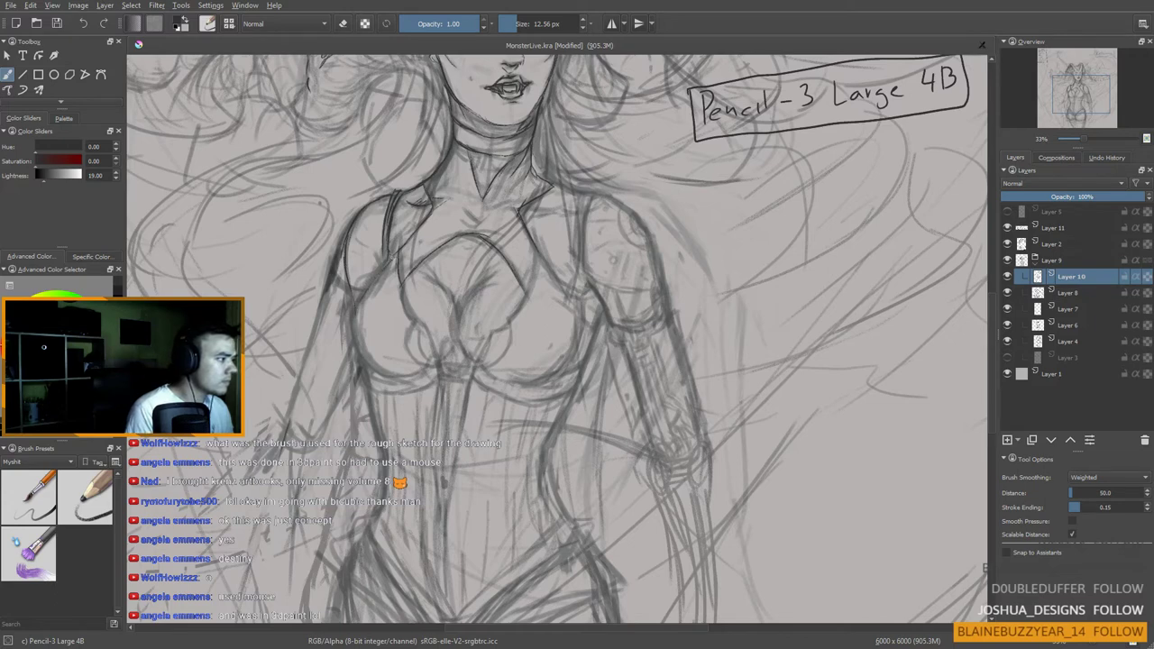
{"action": "mouse_move", "coordinate": [356, 312]}
{"action": "left_mouse_down"}
{"action": "mouse_move", "coordinate": [351, 344]}
{"action": "mouse_move", "coordinate": [373, 366]}
{"action": "mouse_move", "coordinate": [422, 368]}
{"action": "left_mouse_up"}
{"action": "left_click_drag", "start_coordinate": [513, 392], "coordinate": [509, 366]}
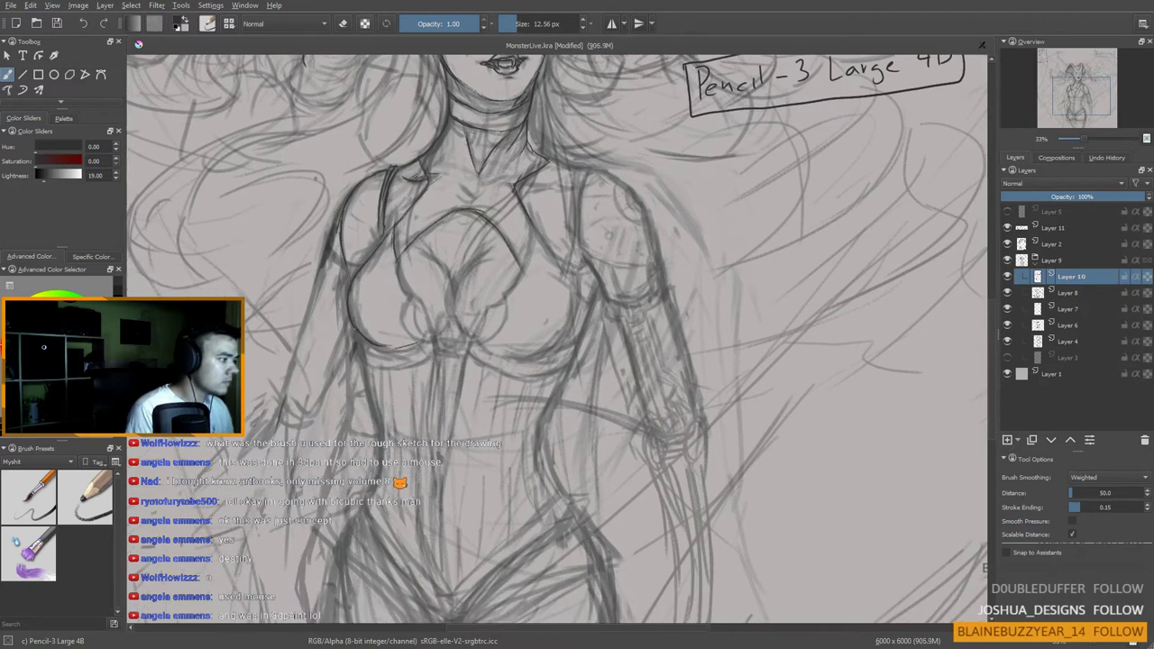
{"action": "mouse_move", "coordinate": [358, 343]}
{"action": "left_mouse_down"}
{"action": "mouse_move", "coordinate": [373, 365]}
{"action": "mouse_move", "coordinate": [440, 354]}
{"action": "left_mouse_up"}
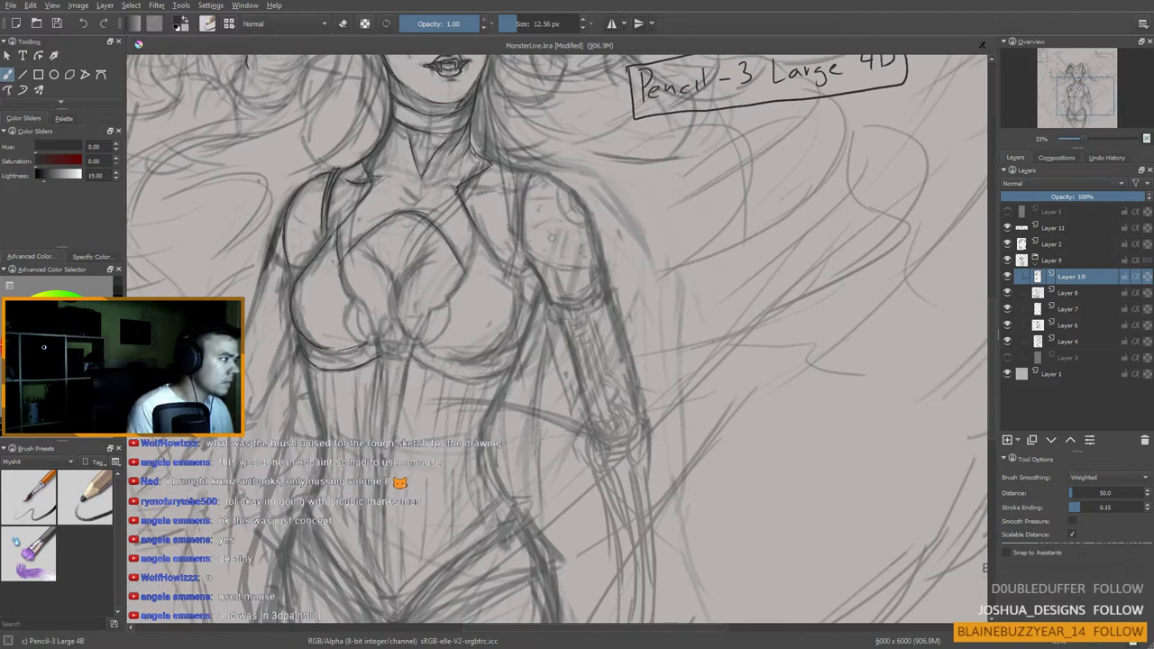
{"action": "mouse_move", "coordinate": [340, 261]}
{"action": "left_mouse_down"}
{"action": "mouse_move", "coordinate": [352, 339]}
{"action": "mouse_move", "coordinate": [363, 331]}
{"action": "left_mouse_up"}
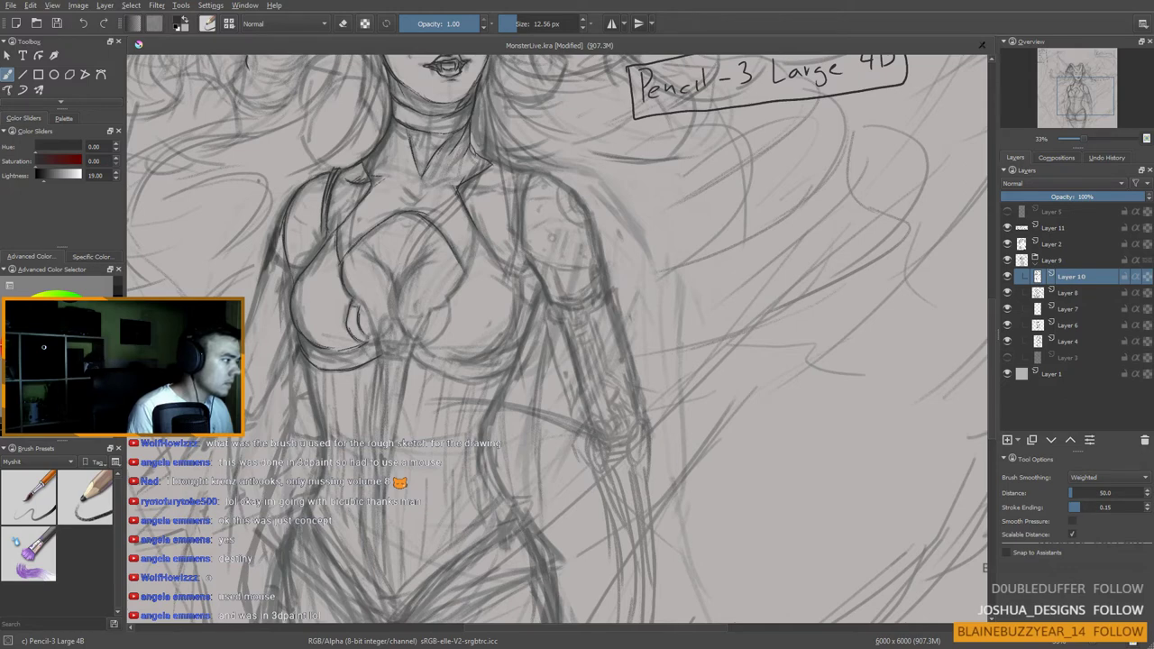
{"action": "left_click_drag", "start_coordinate": [455, 412], "coordinate": [437, 432]}
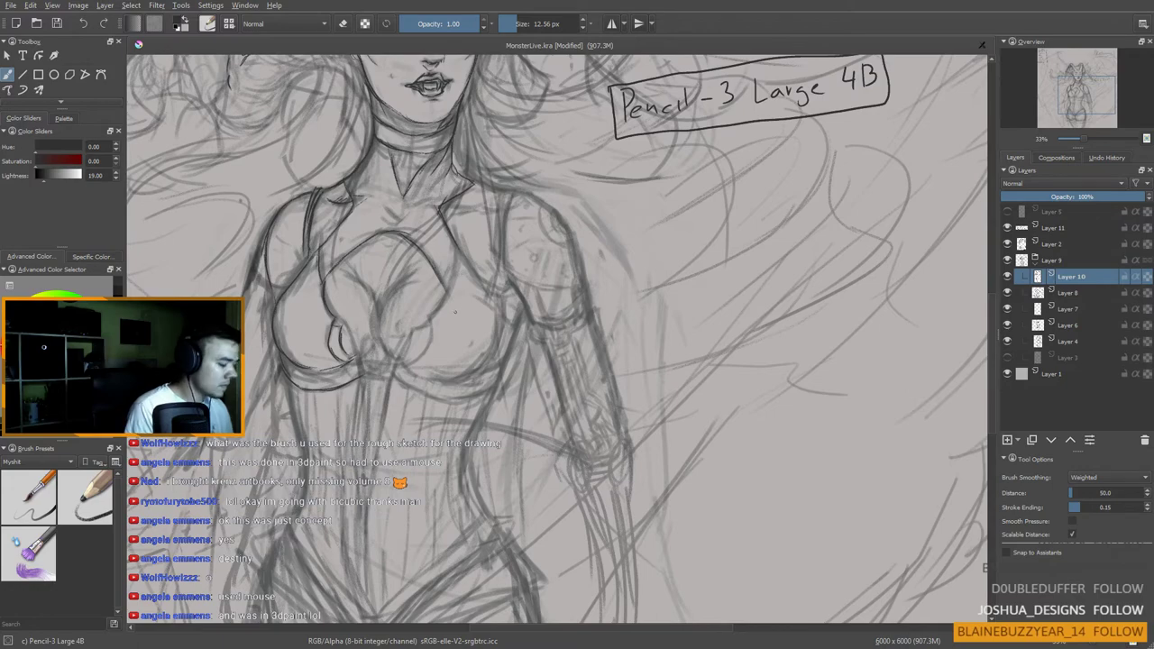
Step: Mirror the canvas view and try outlining the outer edge of the bust cup beside the mechanical arm
{"action": "key", "text": "m"}
{"action": "left_click_drag", "start_coordinate": [613, 341], "coordinate": [494, 321]}
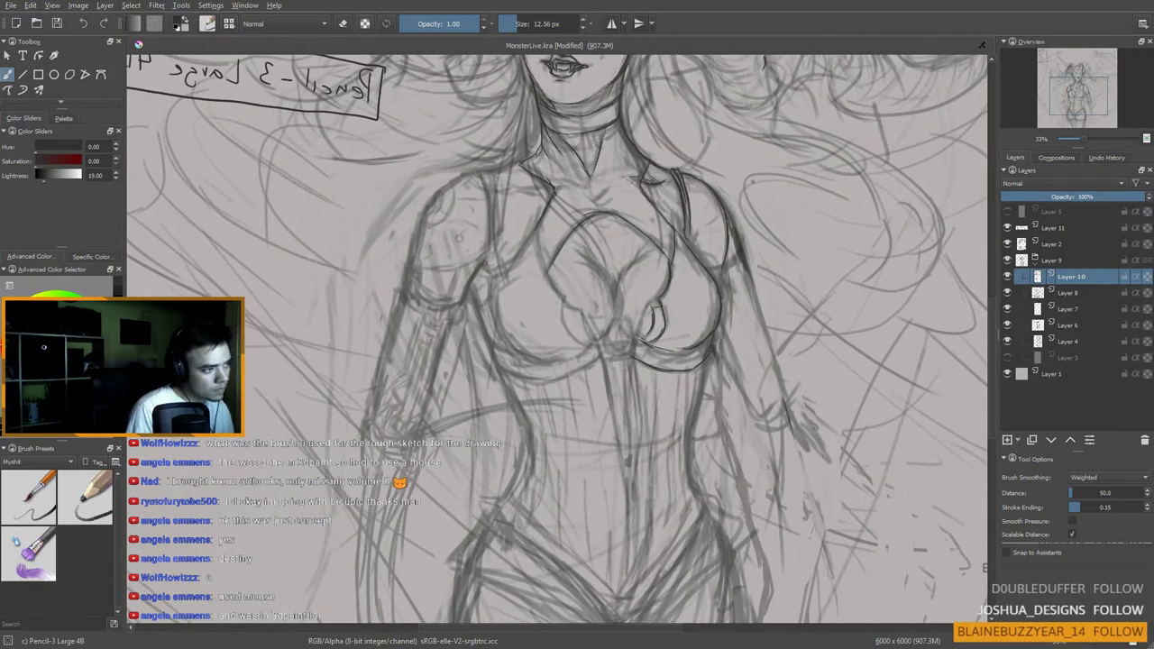
{"action": "mouse_move", "coordinate": [635, 371]}
{"action": "left_mouse_down"}
{"action": "mouse_move", "coordinate": [607, 353]}
{"action": "mouse_move", "coordinate": [582, 374]}
{"action": "left_mouse_up"}
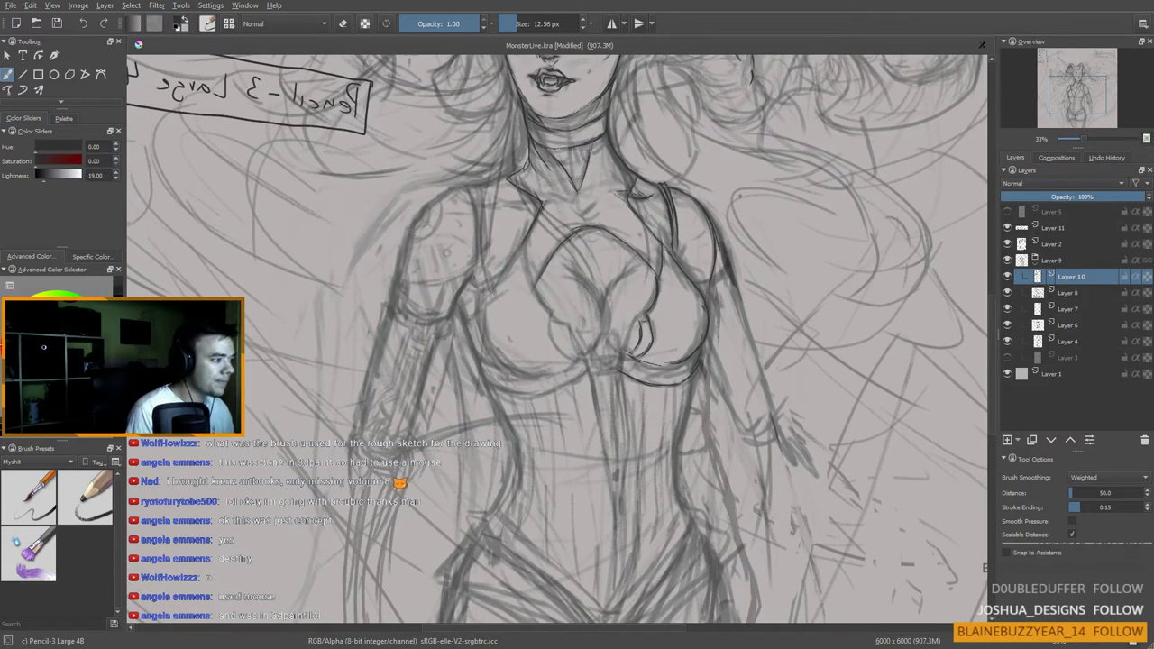
{"action": "left_click_drag", "start_coordinate": [524, 242], "coordinate": [502, 274]}
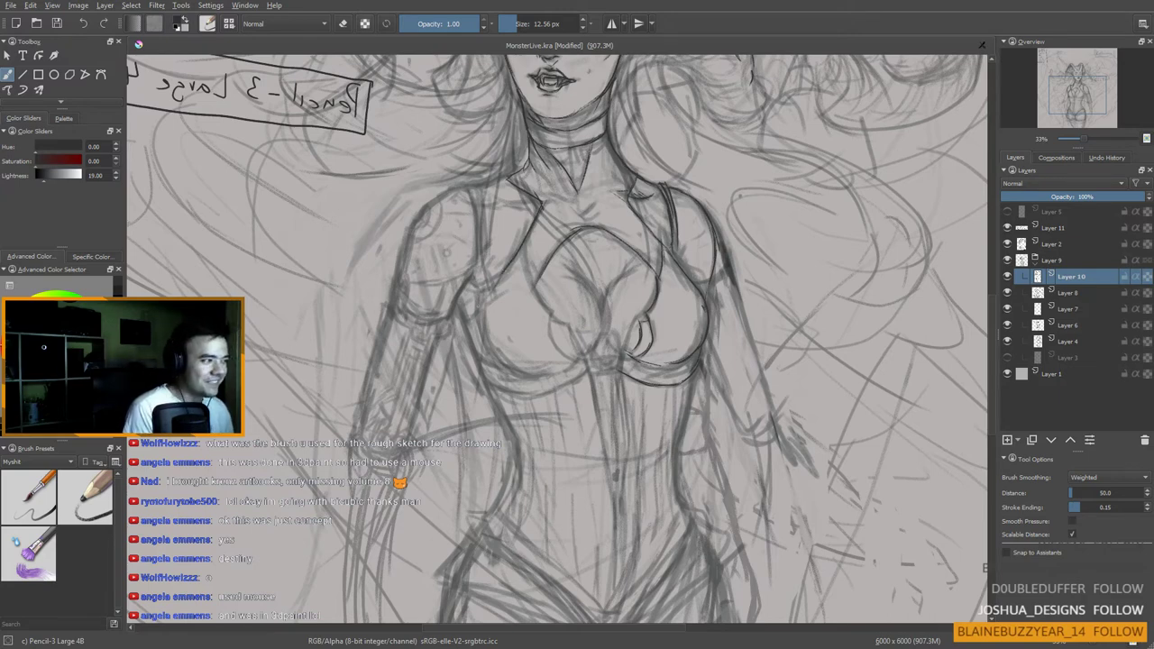
{"action": "mouse_move", "coordinate": [502, 278]}
{"action": "left_mouse_down"}
{"action": "mouse_move", "coordinate": [484, 300]}
{"action": "mouse_move", "coordinate": [482, 338]}
{"action": "mouse_move", "coordinate": [502, 359]}
{"action": "left_mouse_up"}
{"action": "key", "text": "ctrl+z"}
{"action": "key", "text": "ctrl+z"}
{"action": "key", "text": "ctrl+z"}
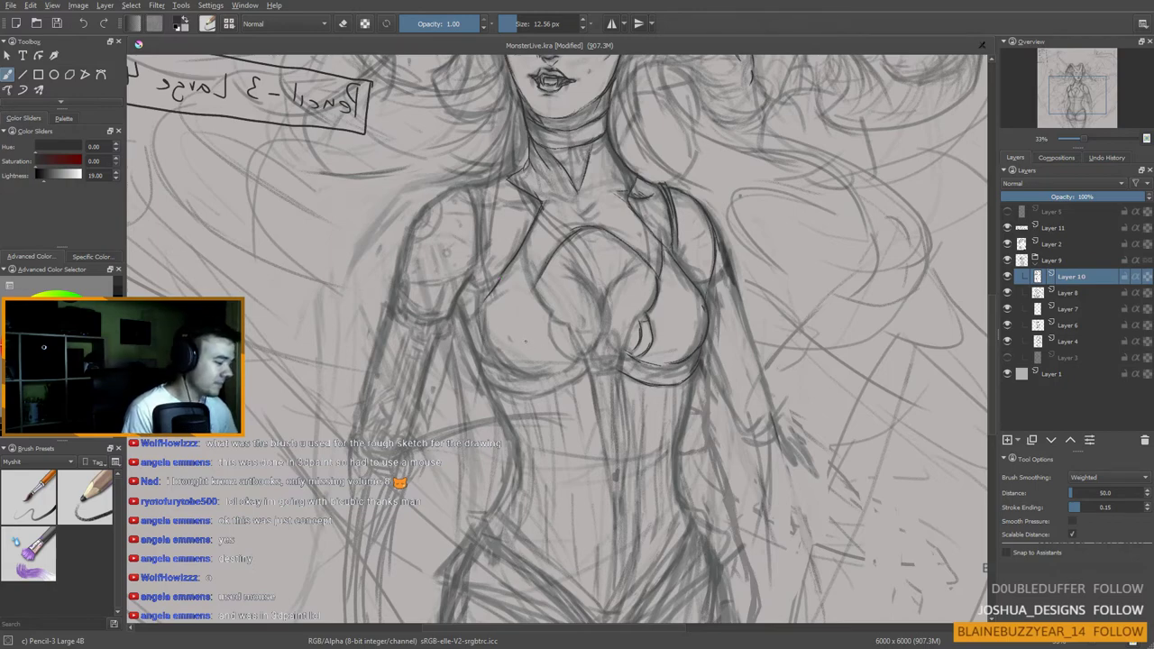
Step: Outline the outer and lower edge of the bust cup beside the mechanical arm on Layer 10
{"action": "key", "text": "6"}
{"action": "key", "text": "6"}
{"action": "key", "text": "6"}
{"action": "key", "text": "6"}
{"action": "key", "text": "6"}
{"action": "left_click_drag", "start_coordinate": [571, 257], "coordinate": [545, 267]}
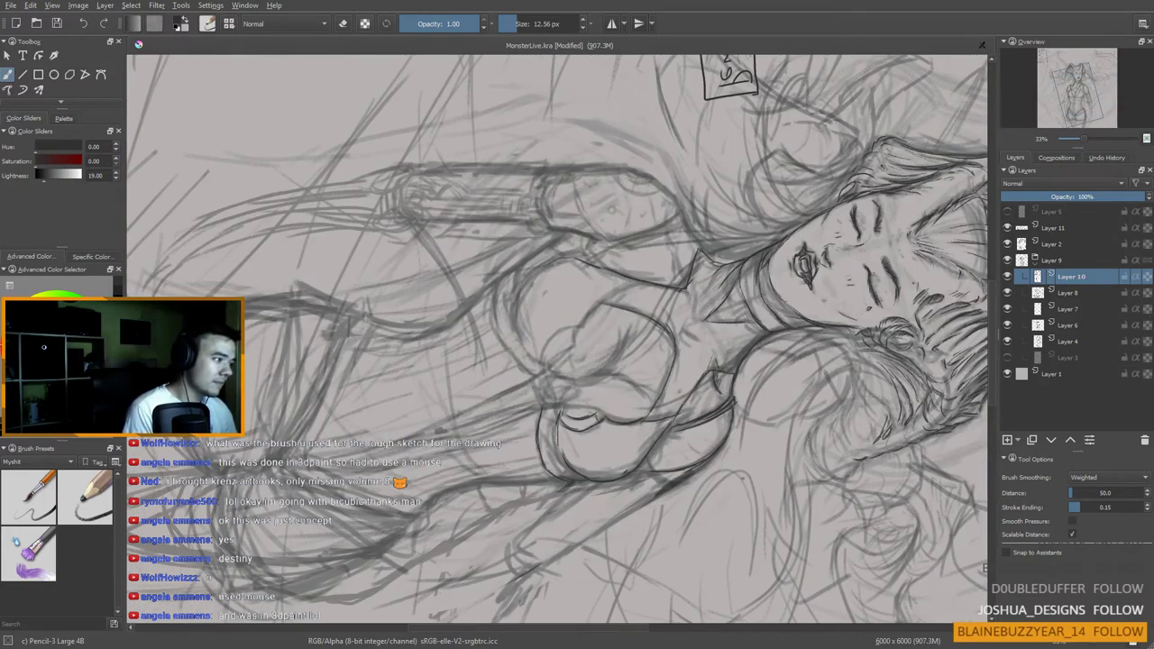
{"action": "mouse_move", "coordinate": [516, 307]}
{"action": "left_mouse_down"}
{"action": "mouse_move", "coordinate": [516, 336]}
{"action": "mouse_move", "coordinate": [542, 361]}
{"action": "left_mouse_up"}
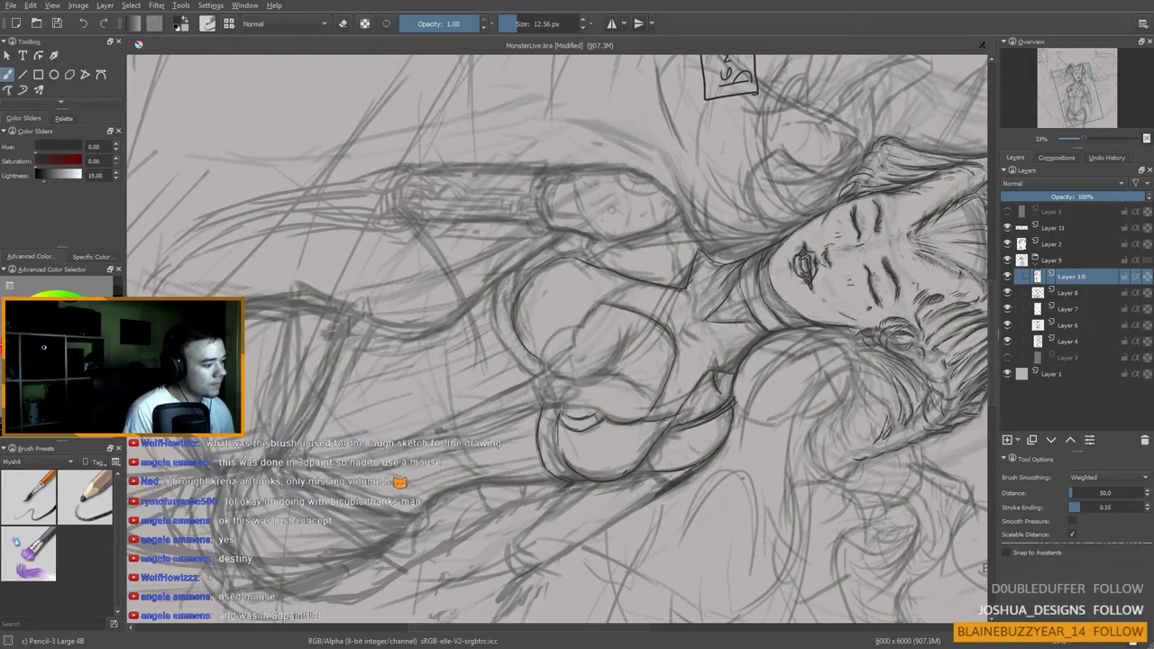
{"action": "key", "text": "4"}
{"action": "key", "text": "4"}
{"action": "key", "text": "4"}
{"action": "key", "text": "4"}
{"action": "key", "text": "5"}
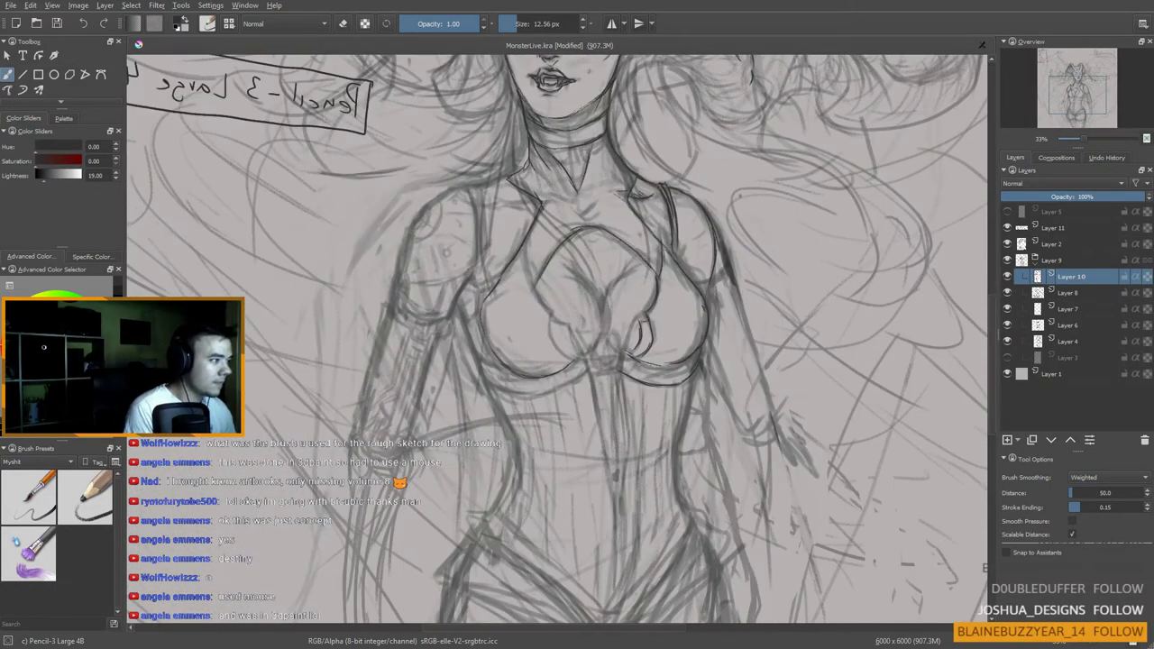
Step: Draw the scalloped inner neckline edge of the bust cup beside the mechanical arm, including the small notched shape at its lower end
{"action": "left_click_drag", "start_coordinate": [522, 245], "coordinate": [549, 310]}
{"action": "left_click_drag", "start_coordinate": [567, 379], "coordinate": [558, 328]}
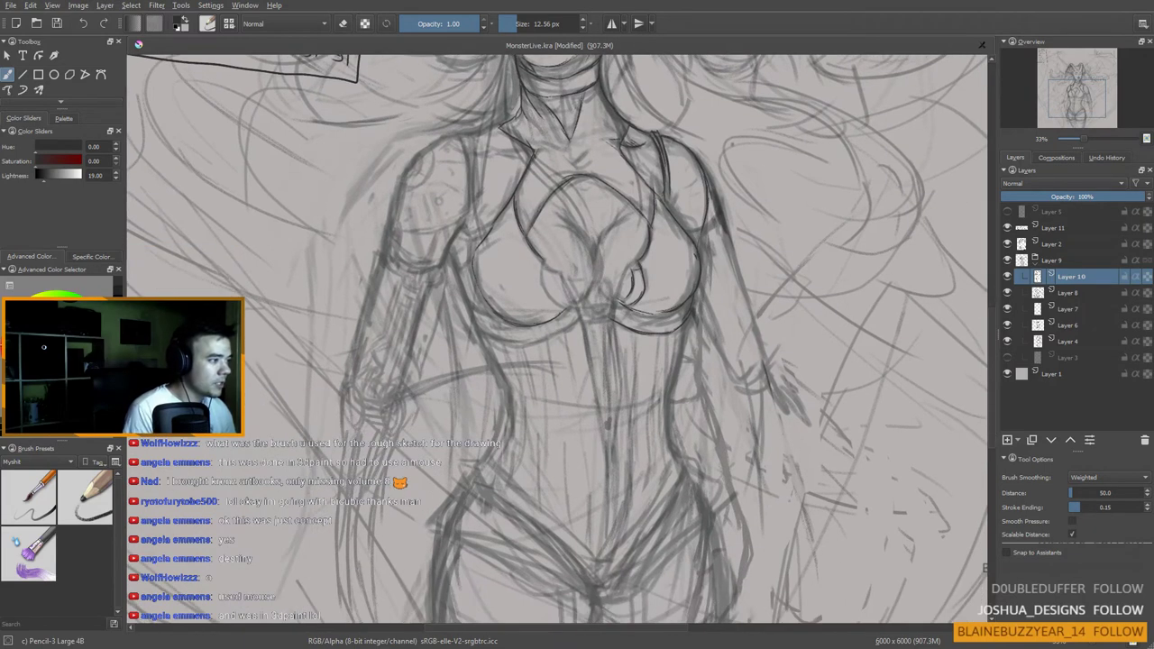
{"action": "left_click_drag", "start_coordinate": [540, 263], "coordinate": [565, 311]}
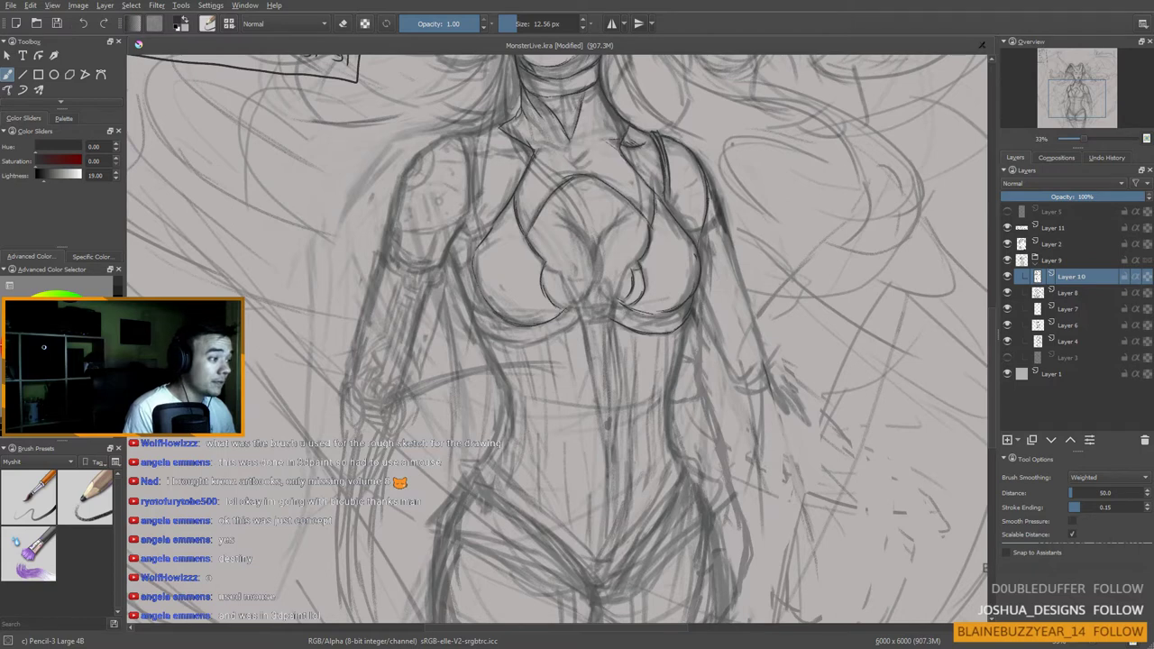
{"action": "mouse_move", "coordinate": [547, 269]}
{"action": "left_mouse_down"}
{"action": "mouse_move", "coordinate": [566, 276]}
{"action": "mouse_move", "coordinate": [549, 324]}
{"action": "left_mouse_up"}
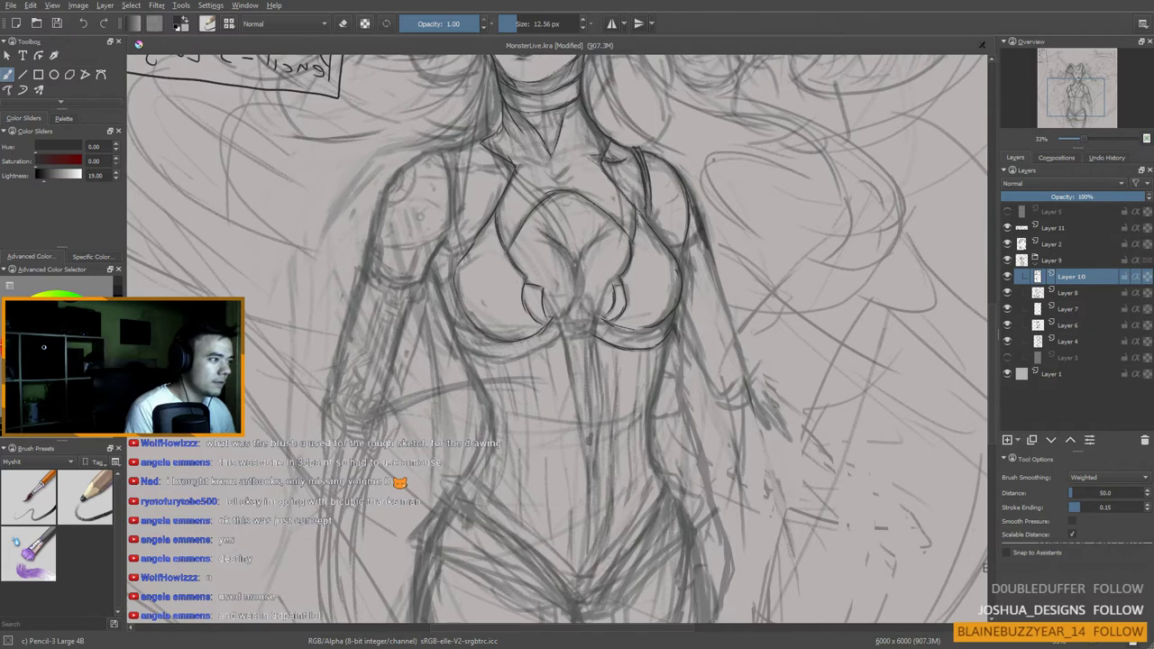
Step: Draw the curved cleavage lines on both sides inside the neckline opening, undoing a stray stroke along the way
{"action": "mouse_move", "coordinate": [551, 240]}
{"action": "left_mouse_down"}
{"action": "mouse_move", "coordinate": [576, 288]}
{"action": "mouse_move", "coordinate": [566, 313]}
{"action": "left_mouse_up"}
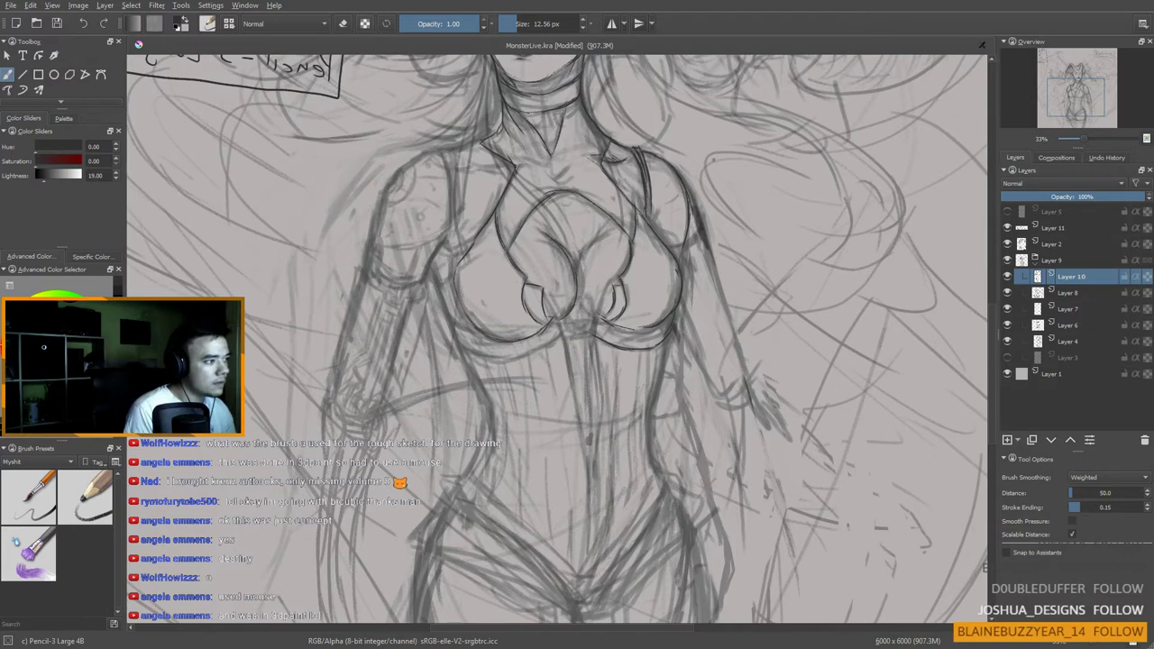
{"action": "mouse_move", "coordinate": [578, 246]}
{"action": "left_mouse_down"}
{"action": "mouse_move", "coordinate": [584, 267]}
{"action": "mouse_move", "coordinate": [591, 241]}
{"action": "left_mouse_up"}
{"action": "scroll", "coordinate": [561, 270], "scroll_direction": "down", "scroll_amount": 1}
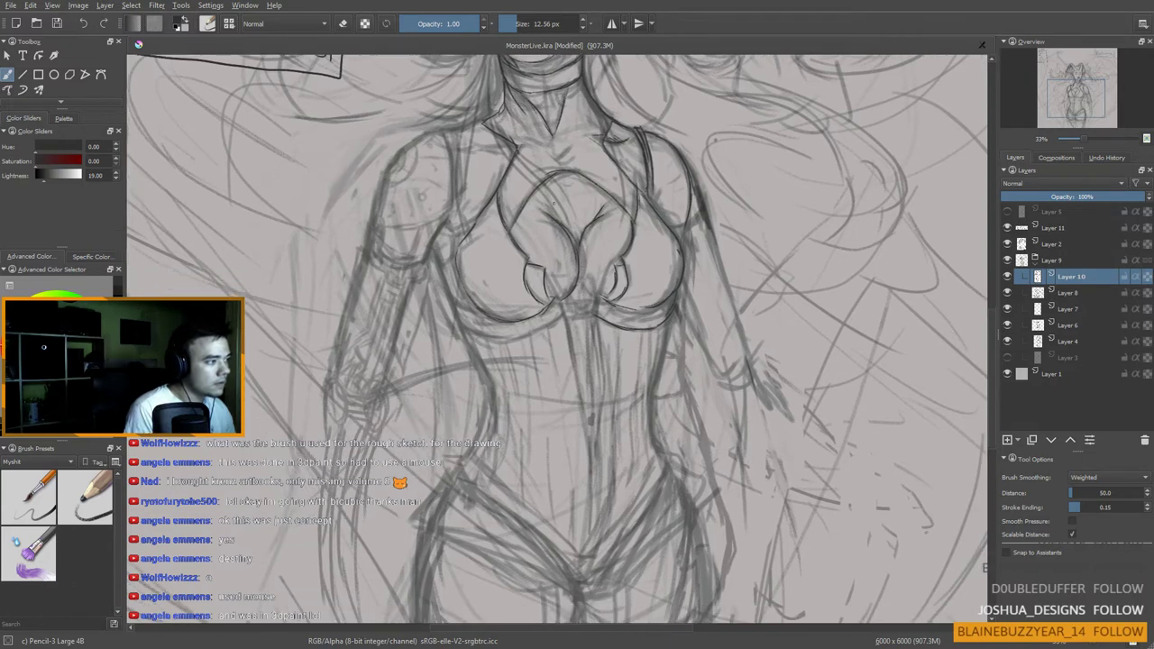
{"action": "key", "text": "ctrl+z"}
{"action": "left_click_drag", "start_coordinate": [553, 204], "coordinate": [545, 174]}
{"action": "left_click_drag", "start_coordinate": [572, 258], "coordinate": [587, 269]}
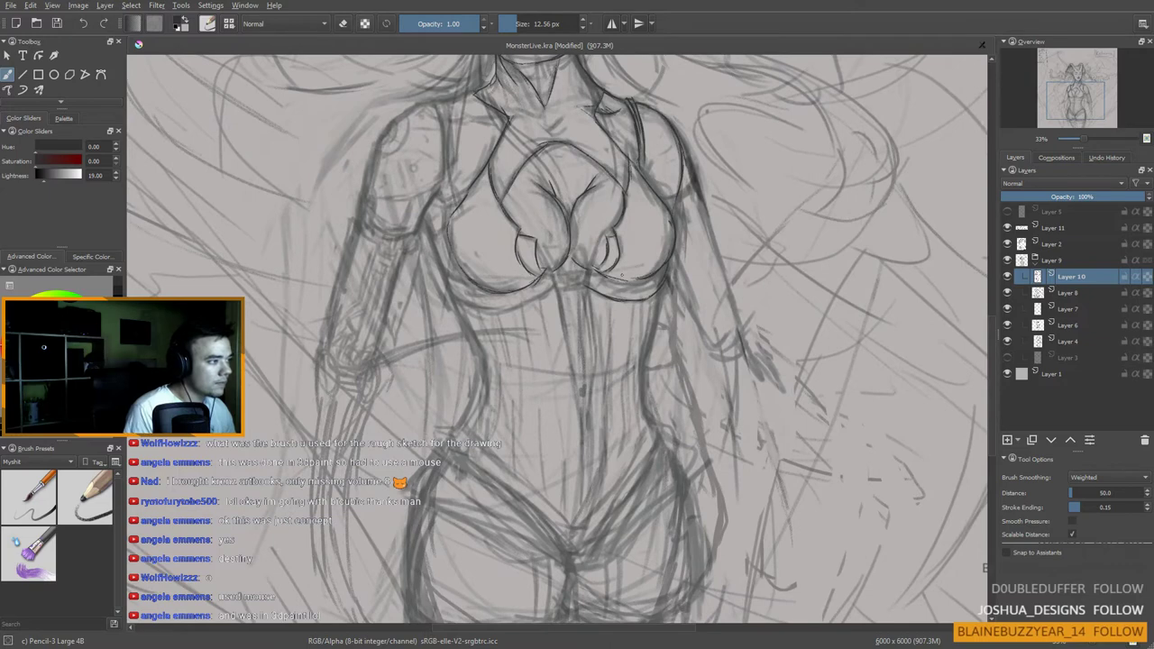
Step: Draw the side edge and lower band of the bust cup beside the mechanical arm, plus a small mark on the cup
{"action": "left_click_drag", "start_coordinate": [516, 347], "coordinate": [490, 370]}
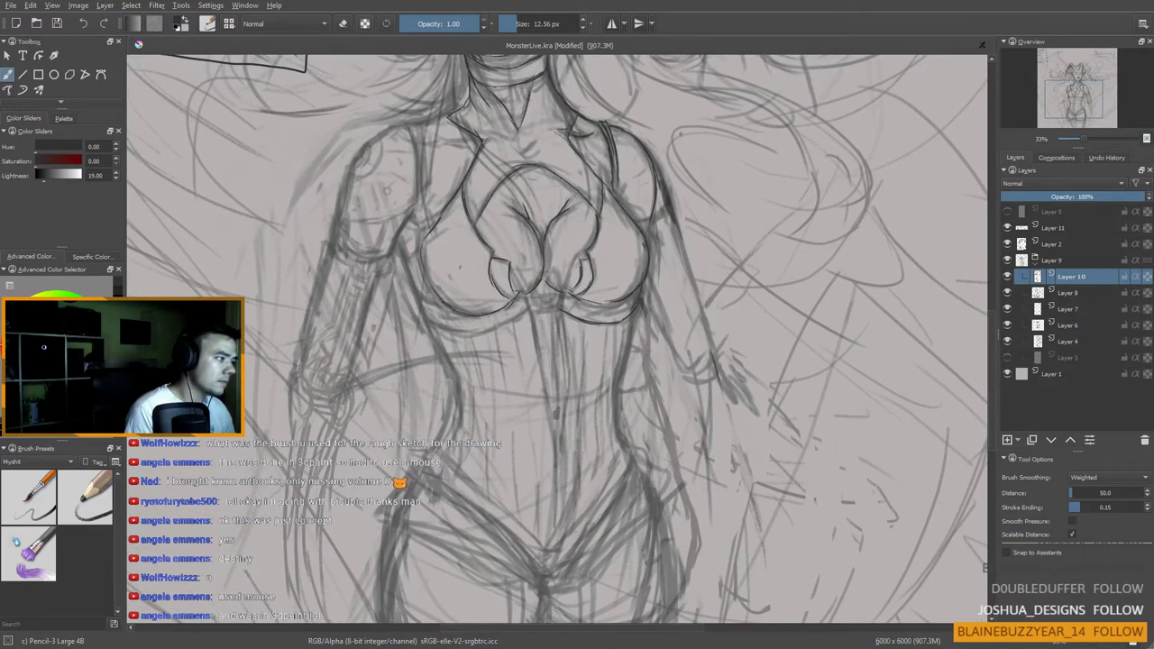
{"action": "left_click_drag", "start_coordinate": [512, 391], "coordinate": [487, 329]}
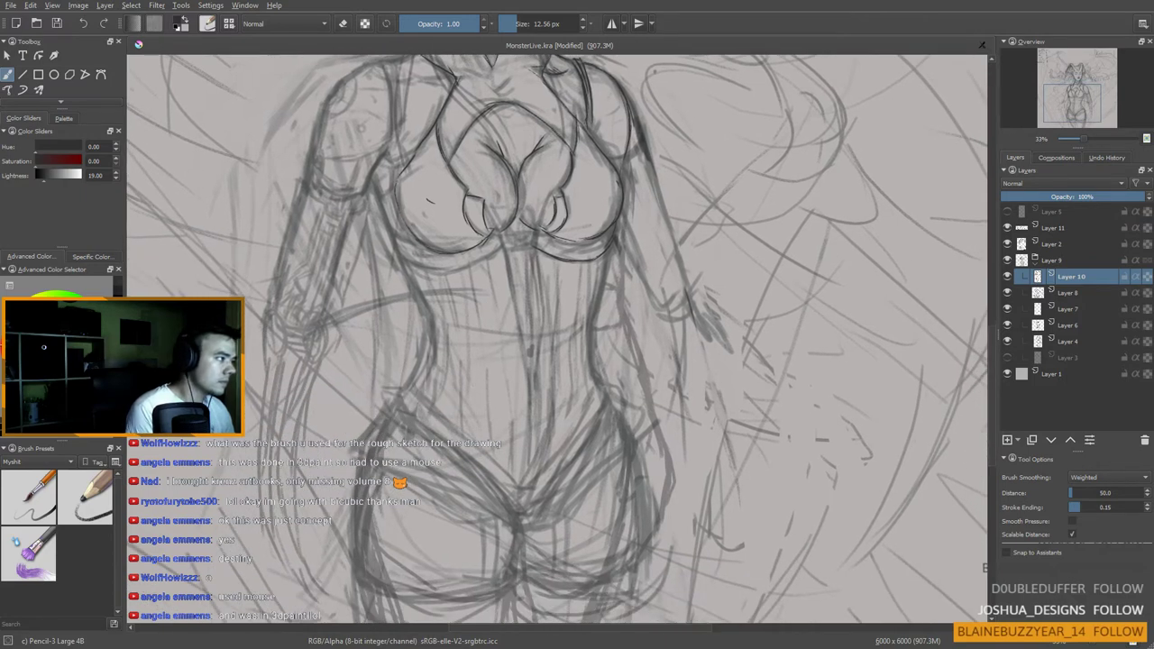
{"action": "mouse_move", "coordinate": [397, 183]}
{"action": "left_mouse_down"}
{"action": "mouse_move", "coordinate": [383, 193]}
{"action": "mouse_move", "coordinate": [411, 239]}
{"action": "left_mouse_up"}
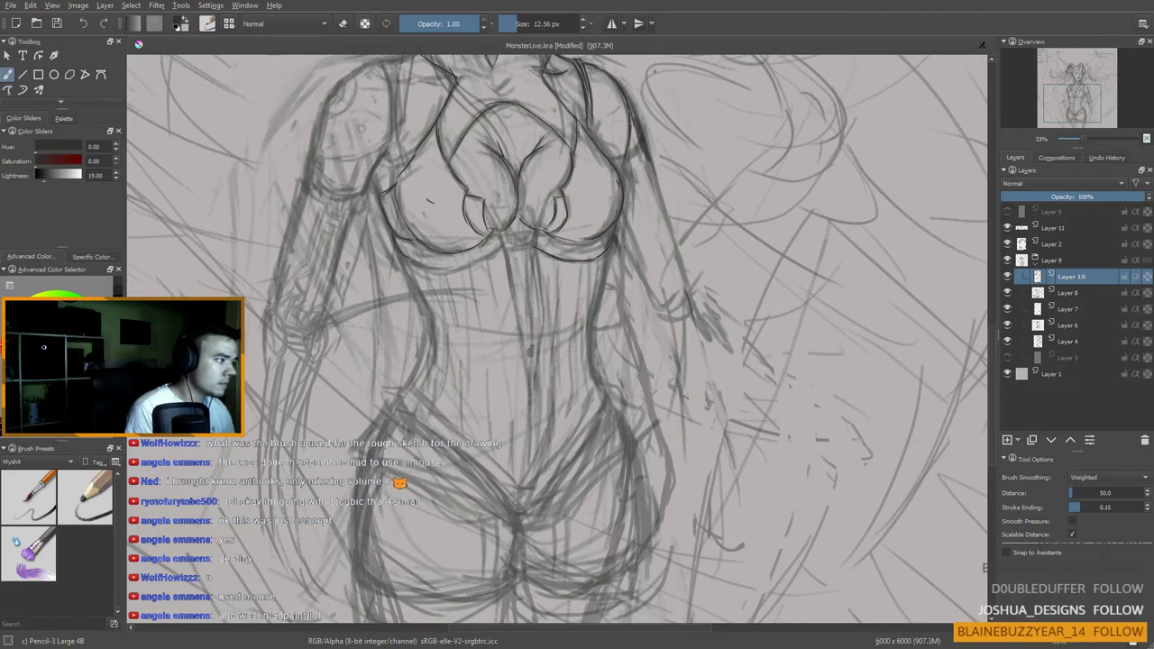
{"action": "mouse_move", "coordinate": [411, 260]}
{"action": "left_mouse_down"}
{"action": "mouse_move", "coordinate": [457, 268]}
{"action": "mouse_move", "coordinate": [508, 244]}
{"action": "left_mouse_up"}
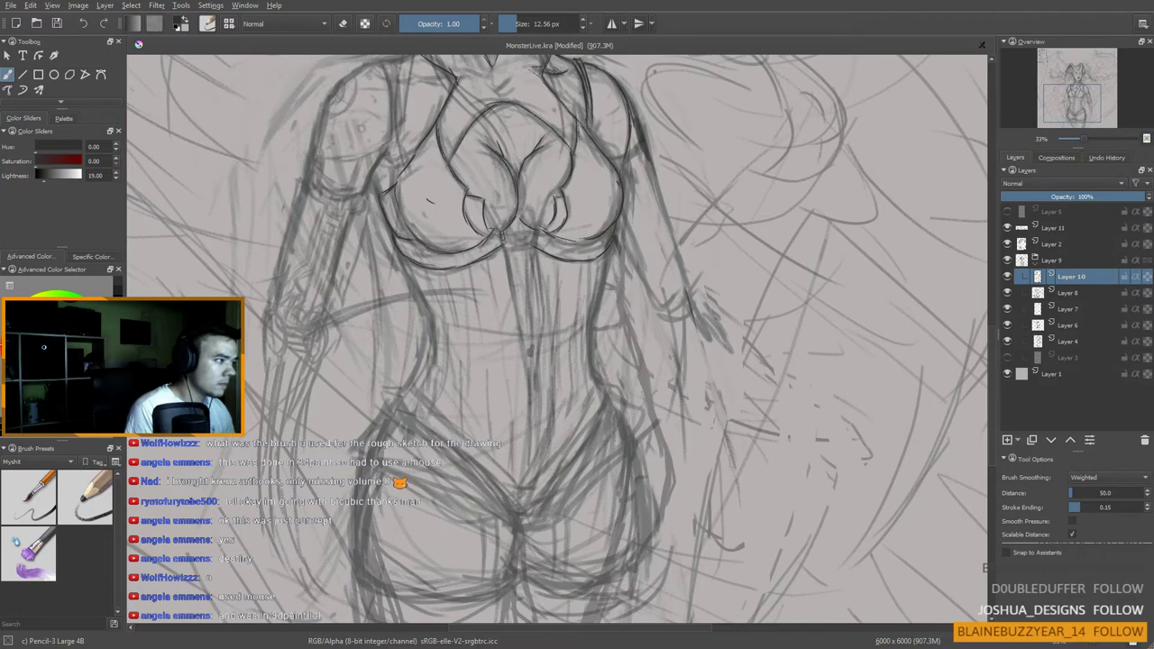
Step: Draw the small connecting piece that joins the two bust cups at the centre
{"action": "mouse_move", "coordinate": [533, 230]}
{"action": "left_mouse_down"}
{"action": "mouse_move", "coordinate": [531, 245]}
{"action": "mouse_move", "coordinate": [523, 238]}
{"action": "left_mouse_up"}
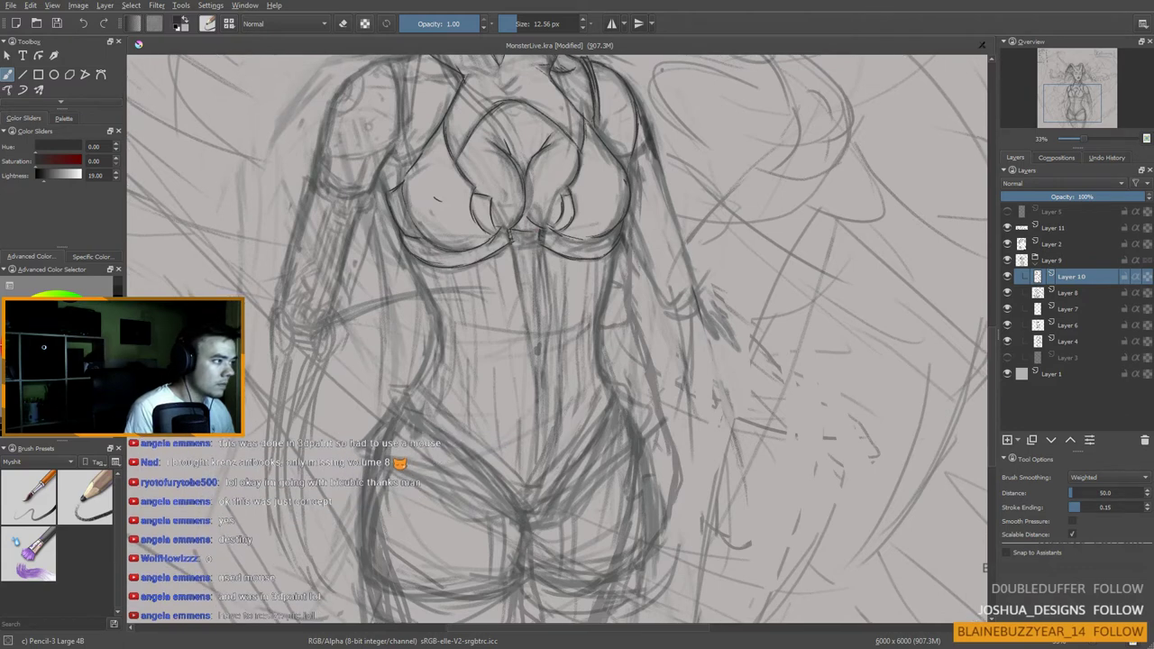
{"action": "left_click_drag", "start_coordinate": [516, 233], "coordinate": [532, 236]}
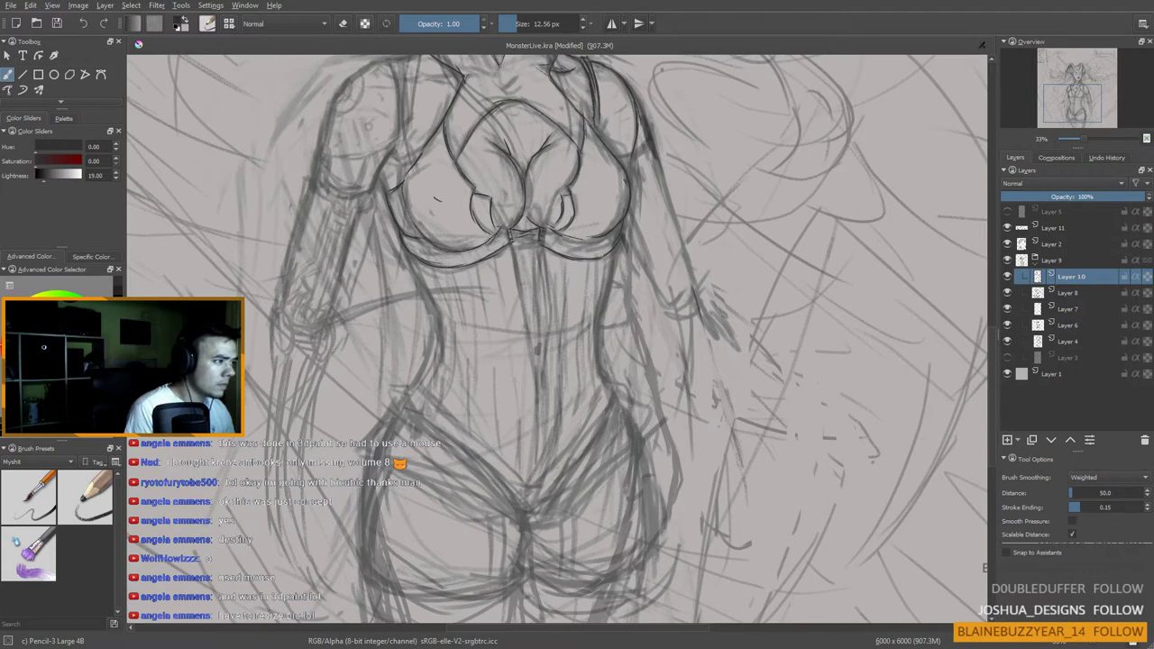
{"action": "left_click_drag", "start_coordinate": [518, 247], "coordinate": [499, 241]}
{"action": "scroll", "coordinate": [498, 244], "scroll_direction": "down", "scroll_amount": 3}
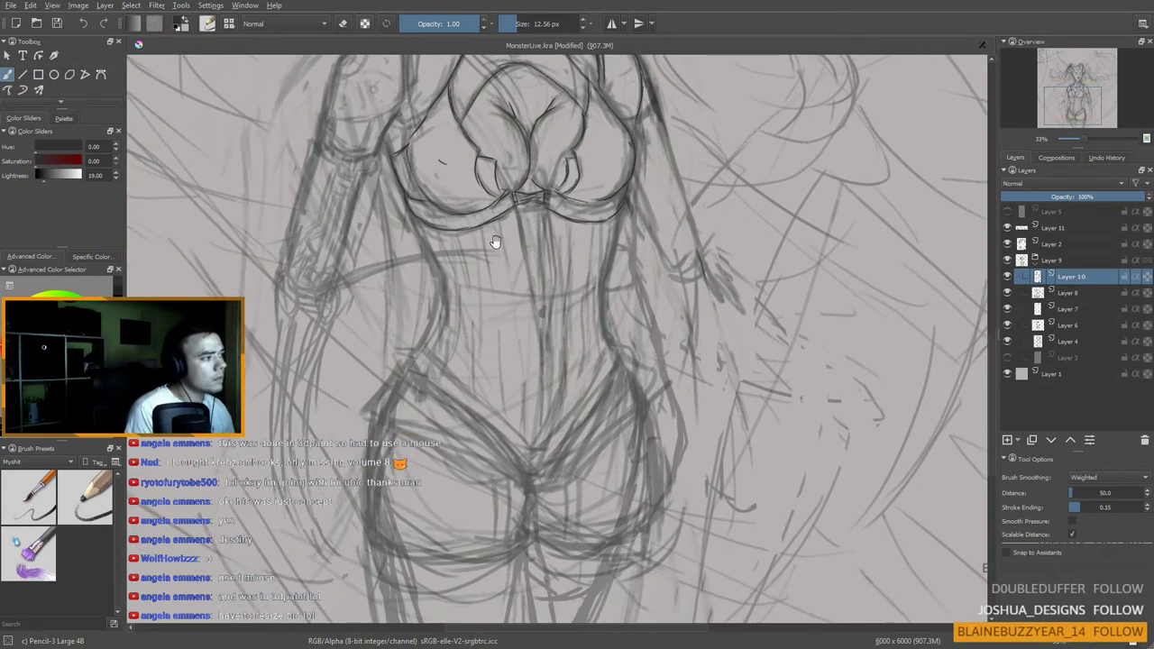
Step: Draw the long centre seam lines of the corset running down from the piece between the cups
{"action": "left_click_drag", "start_coordinate": [509, 175], "coordinate": [528, 269]}
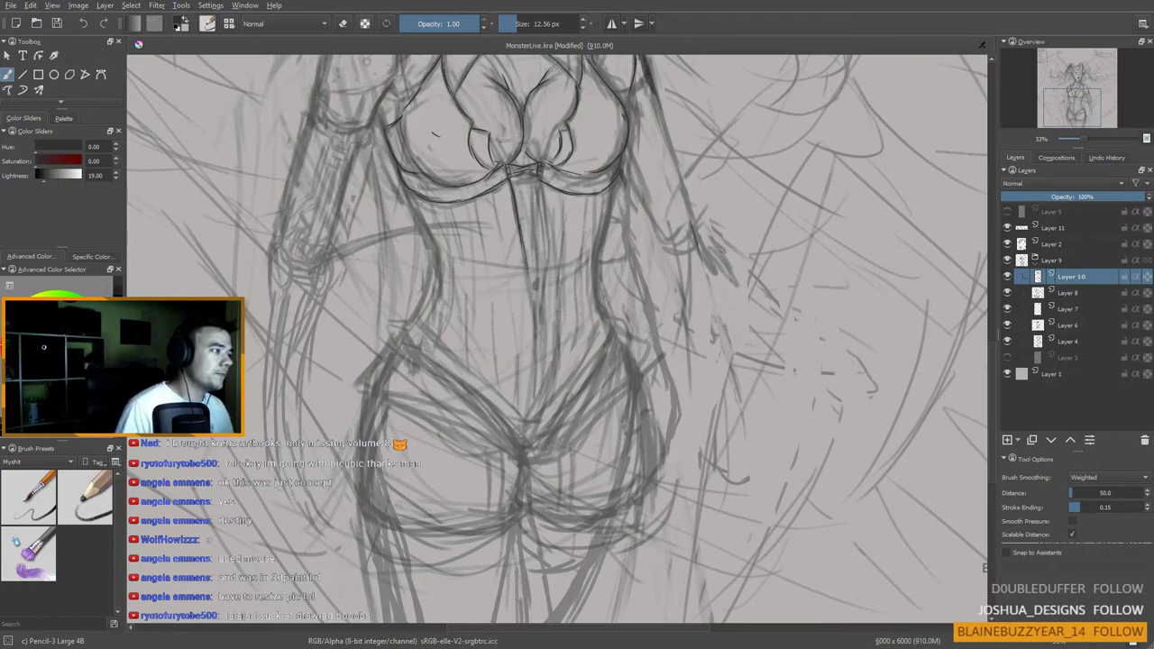
{"action": "scroll", "coordinate": [519, 185], "scroll_direction": "down", "scroll_amount": 2}
{"action": "left_click_drag", "start_coordinate": [524, 207], "coordinate": [517, 326]}
{"action": "left_click_drag", "start_coordinate": [534, 235], "coordinate": [520, 388]}
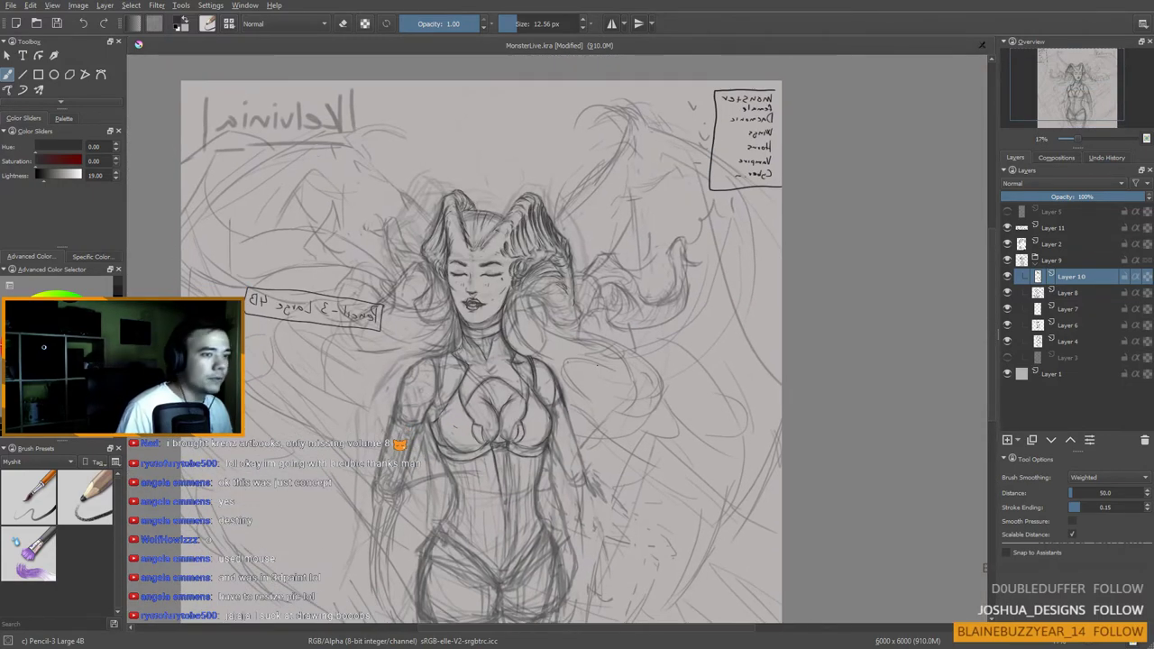
Step: Compare the drawing with Layer 5 and Layer 2 toggled on and off, leaving Layer 5 hidden and Layer 2 shown
{"action": "left_click", "coordinate": [1007, 214]}
{"action": "left_click", "coordinate": [1007, 215]}
{"action": "left_click", "coordinate": [1006, 245]}
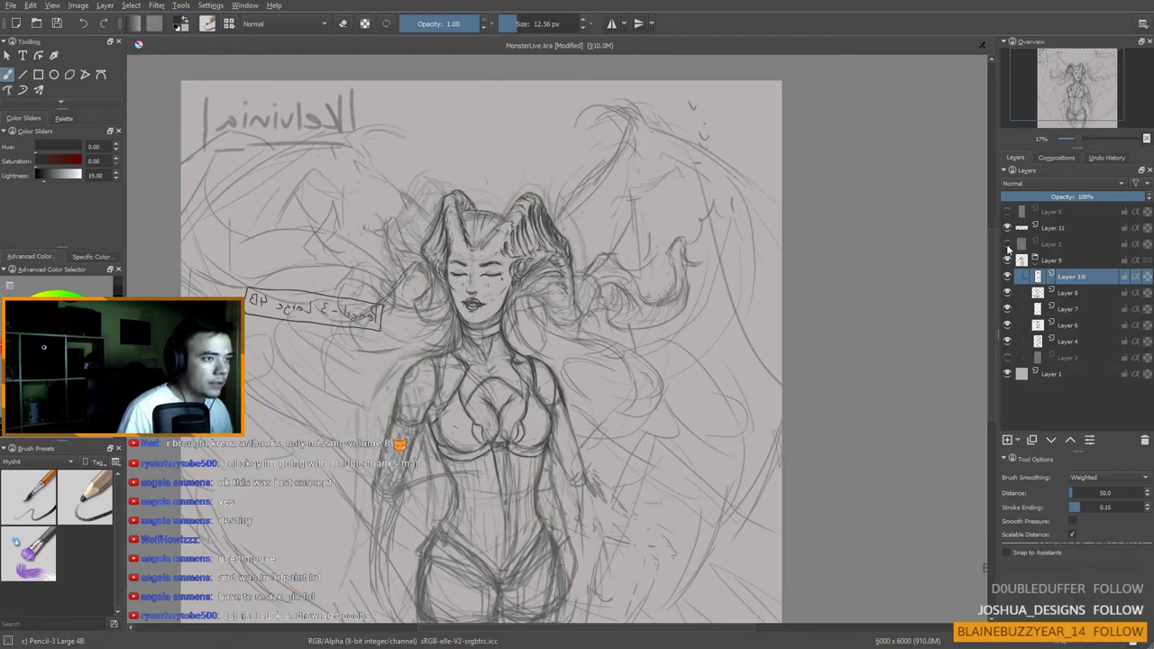
{"action": "left_click", "coordinate": [1007, 245]}
{"action": "left_click", "coordinate": [1006, 245]}
{"action": "left_click", "coordinate": [1007, 244]}
{"action": "left_click", "coordinate": [1007, 211]}
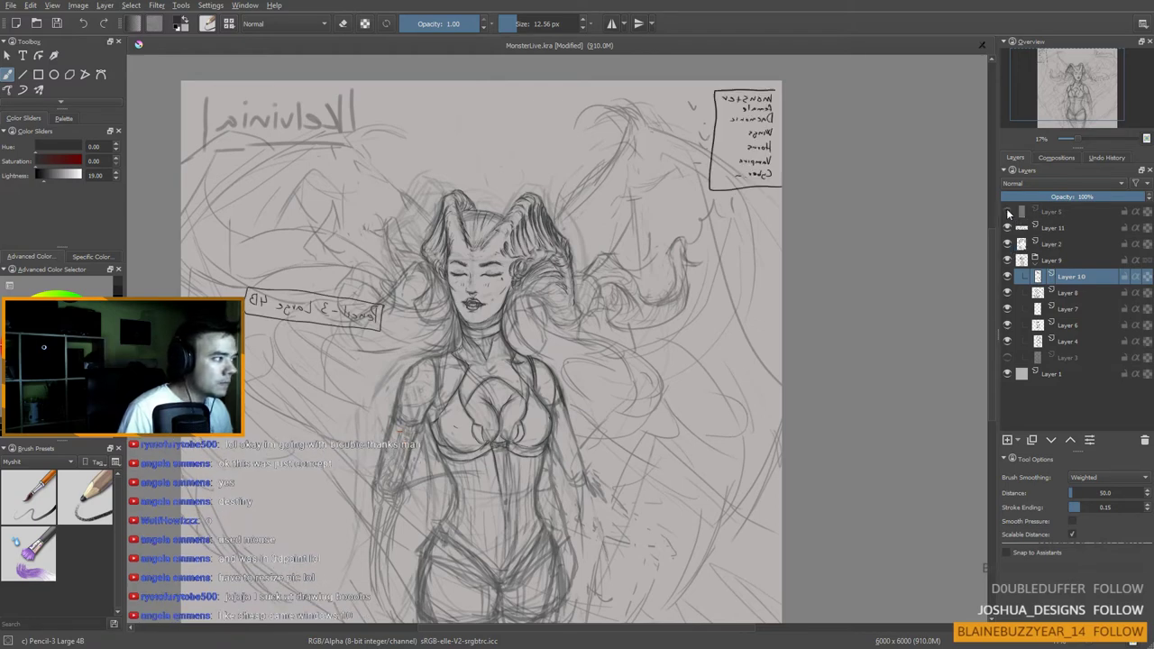
{"action": "left_click", "coordinate": [1007, 211]}
{"action": "left_click", "coordinate": [1006, 211]}
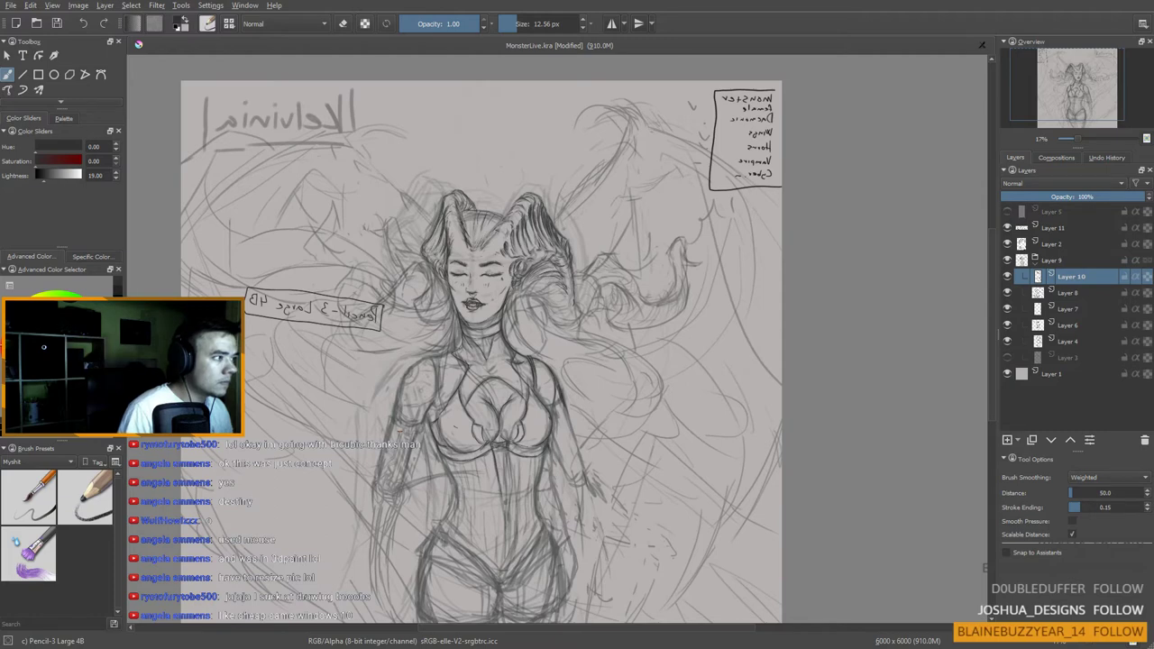
Step: Check what Layer 8 contributes by hiding and reshowing it, and make Layer 10 active again
{"action": "left_click_drag", "start_coordinate": [523, 388], "coordinate": [595, 308]}
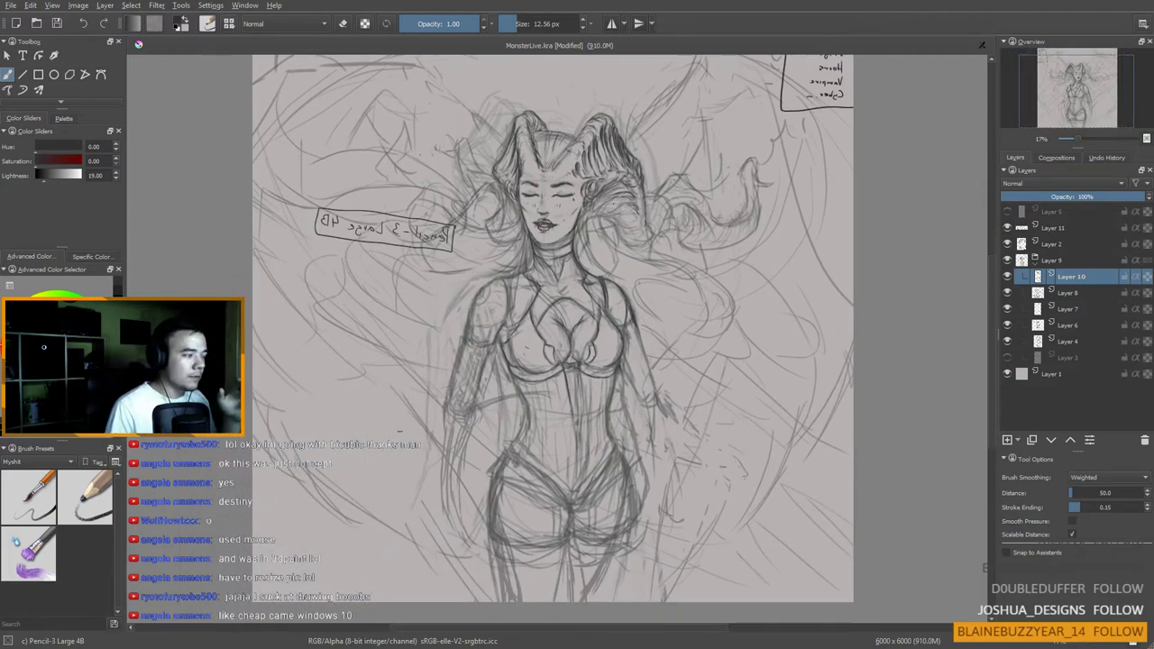
{"action": "left_click_drag", "start_coordinate": [568, 259], "coordinate": [607, 283]}
{"action": "scroll", "coordinate": [580, 264], "scroll_direction": "up", "scroll_amount": 1}
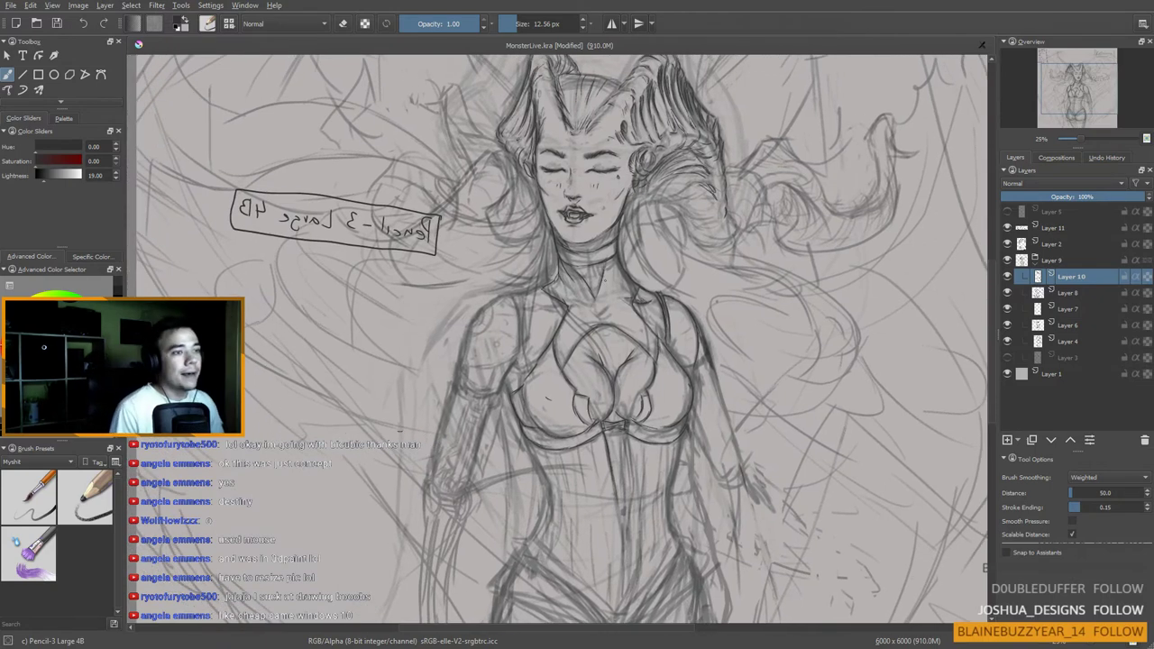
{"action": "left_click", "coordinate": [1069, 294]}
{"action": "left_click", "coordinate": [1006, 293]}
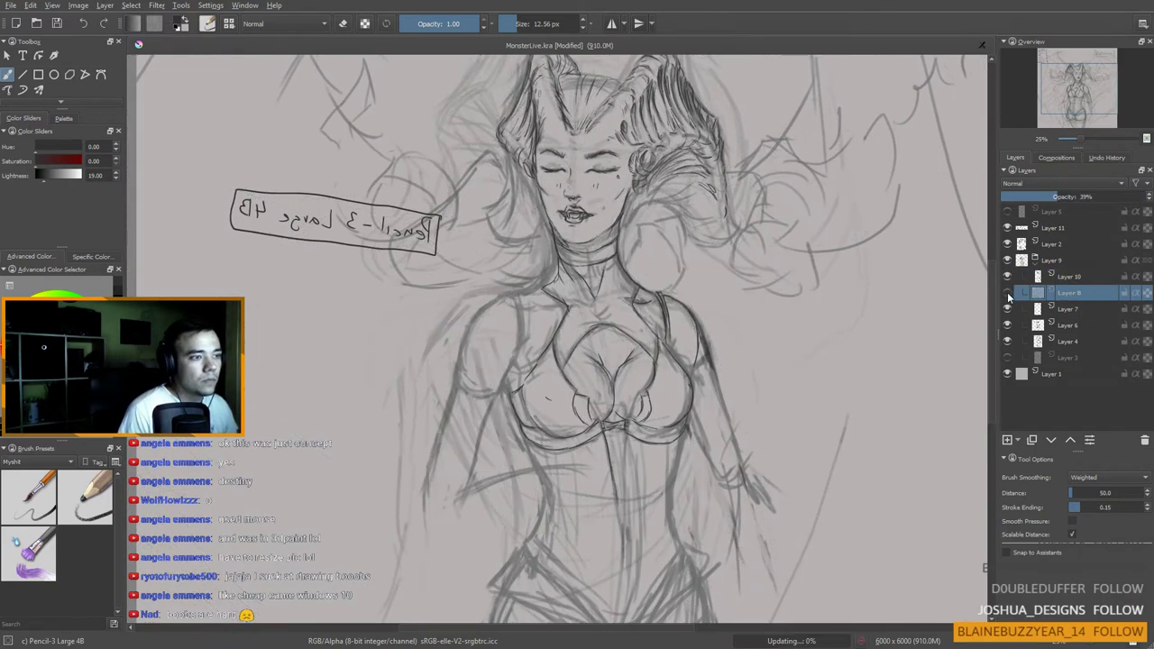
{"action": "left_click", "coordinate": [1007, 293]}
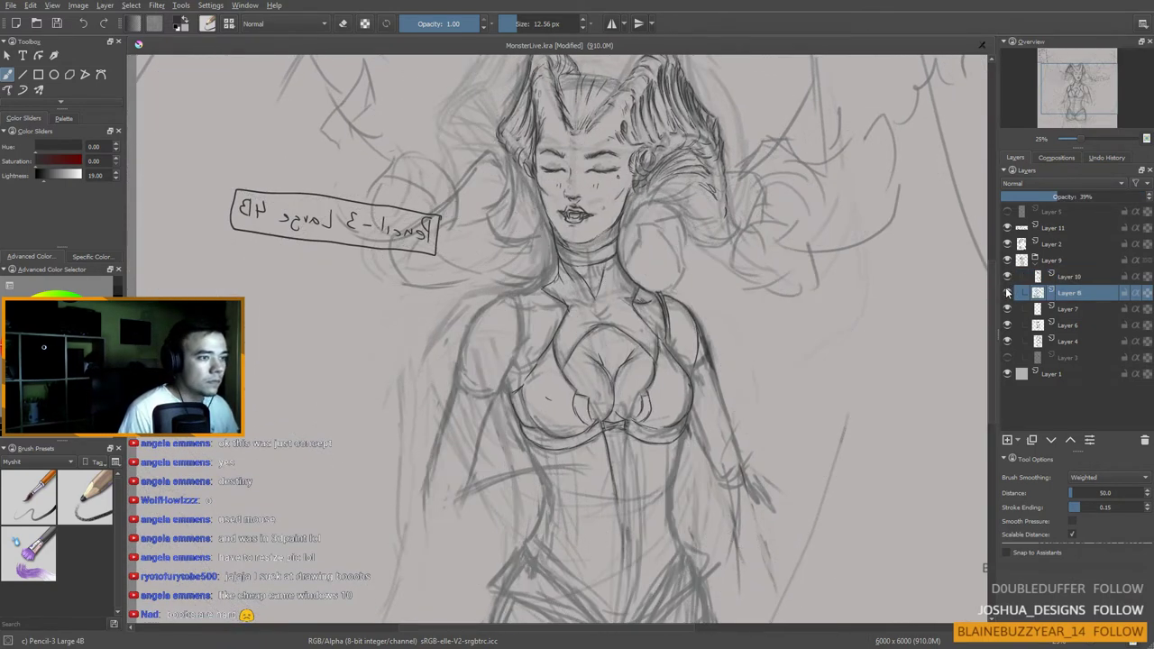
{"action": "left_click", "coordinate": [1020, 276]}
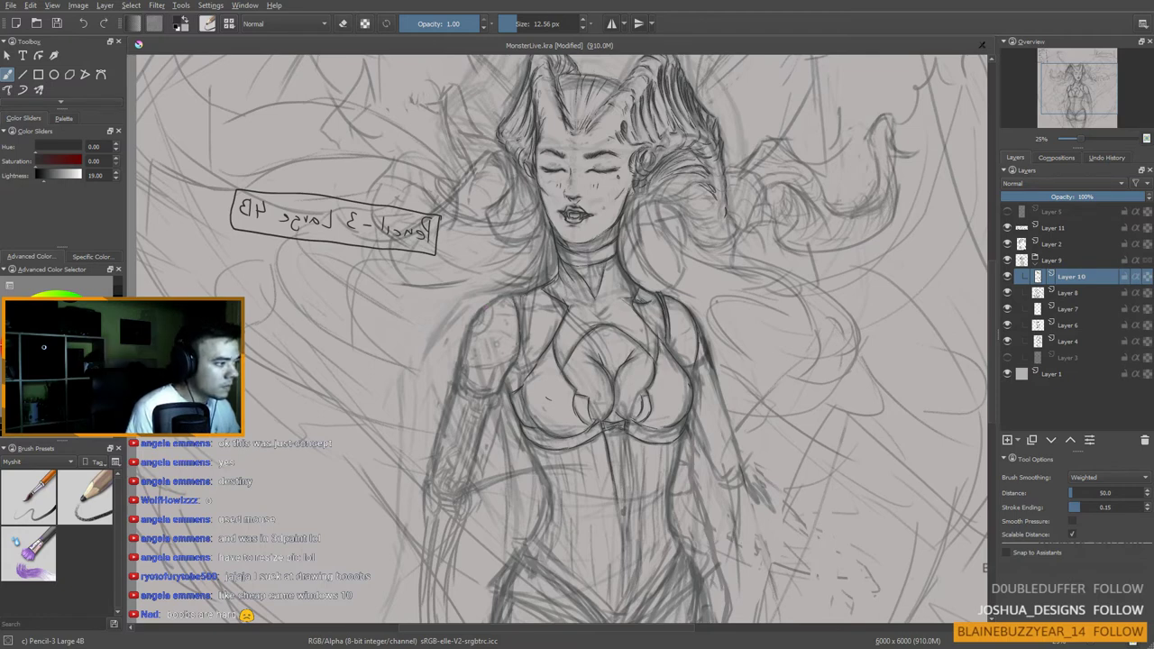
Step: Darken the shoulder strap on the mechanical arm's side, setting the brush colour to a dark grey with lightness 13
{"action": "left_click_drag", "start_coordinate": [523, 307], "coordinate": [527, 351]}
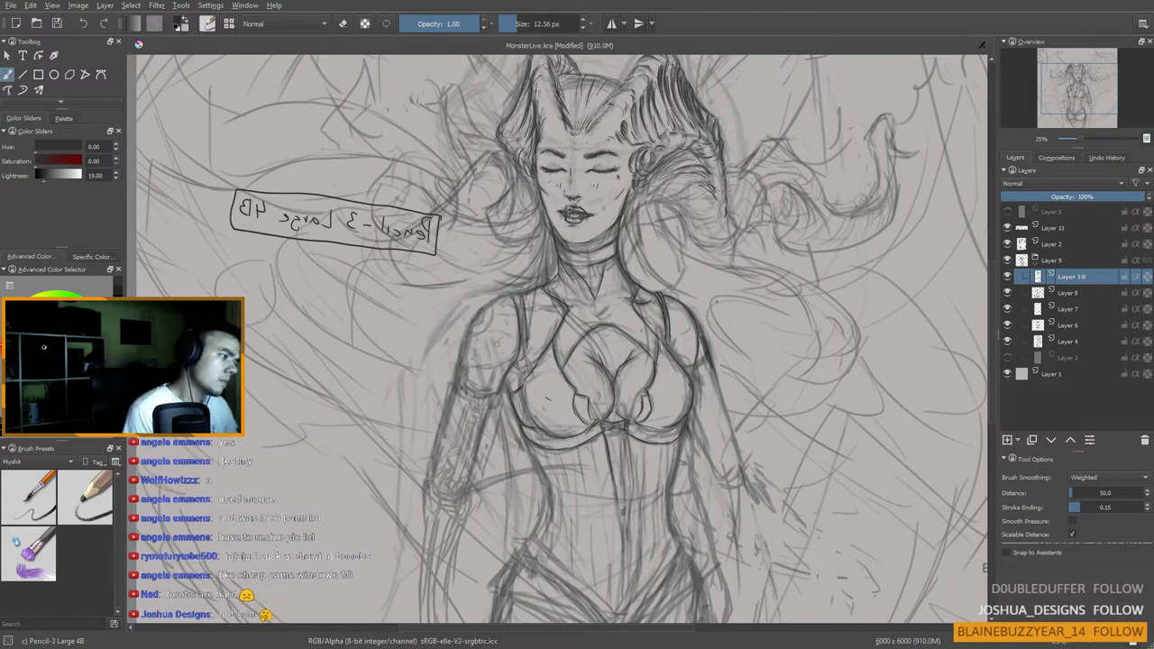
{"action": "left_click", "coordinate": [622, 396], "text": "ctrl"}
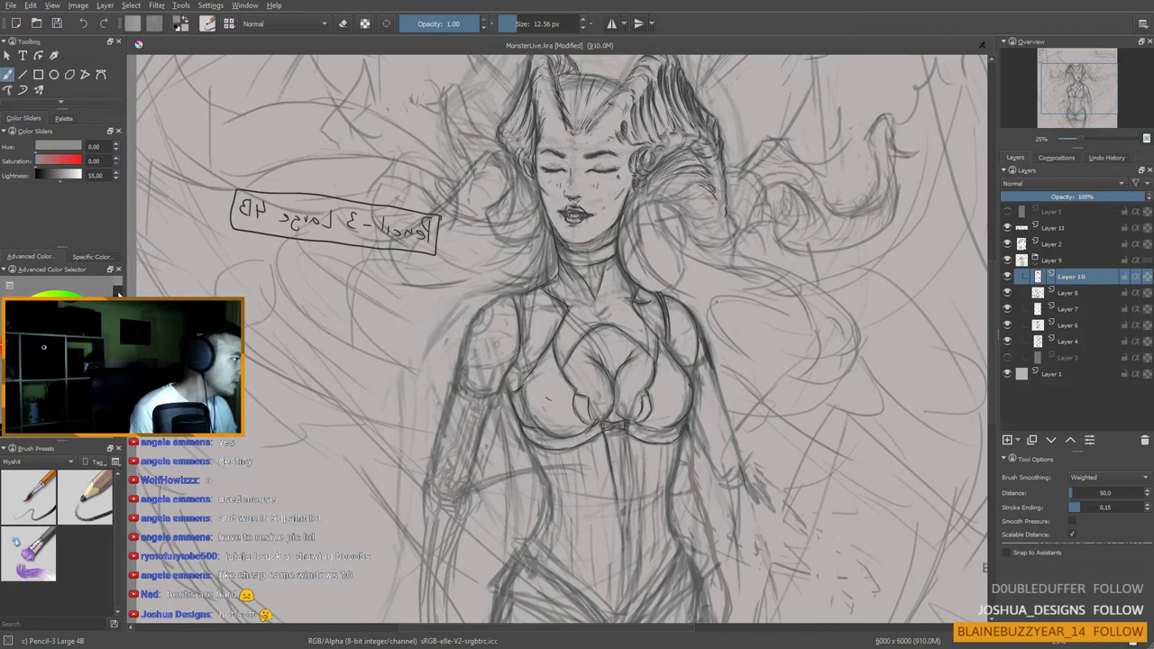
{"action": "key", "text": "k"}
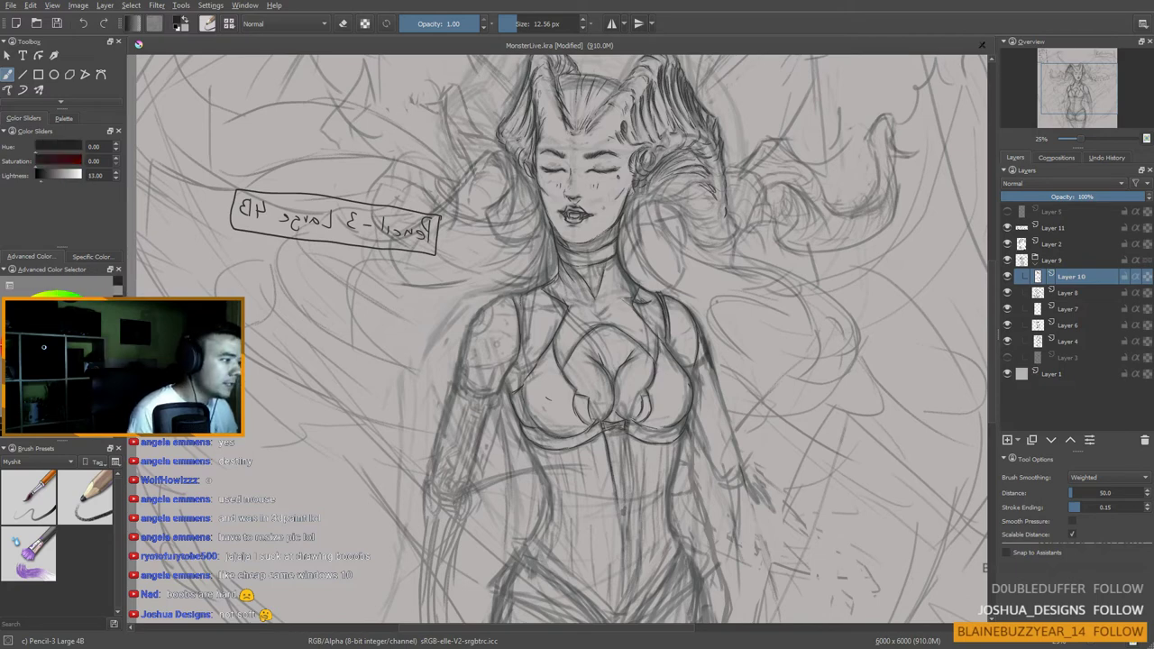
{"action": "left_click_drag", "start_coordinate": [522, 320], "coordinate": [519, 353]}
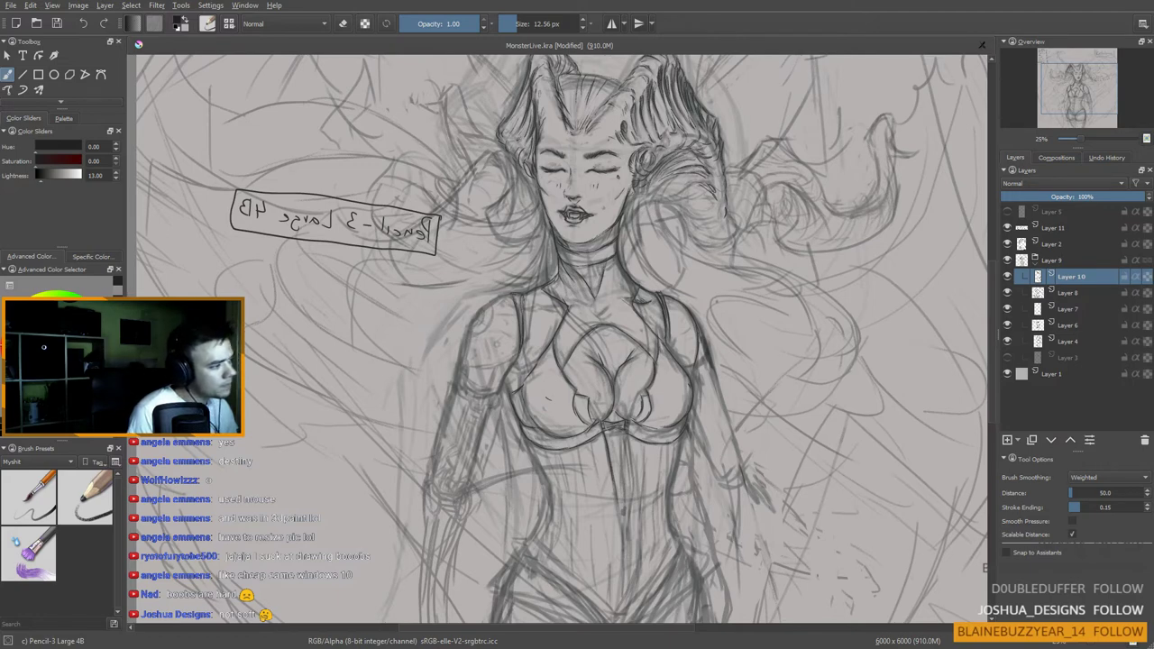
Step: Outline the mechanical shoulder, adding its outer contour, inner panel details and lower rim
{"action": "mouse_move", "coordinate": [505, 294]}
{"action": "left_mouse_down"}
{"action": "mouse_move", "coordinate": [475, 325]}
{"action": "mouse_move", "coordinate": [464, 365]}
{"action": "left_mouse_up"}
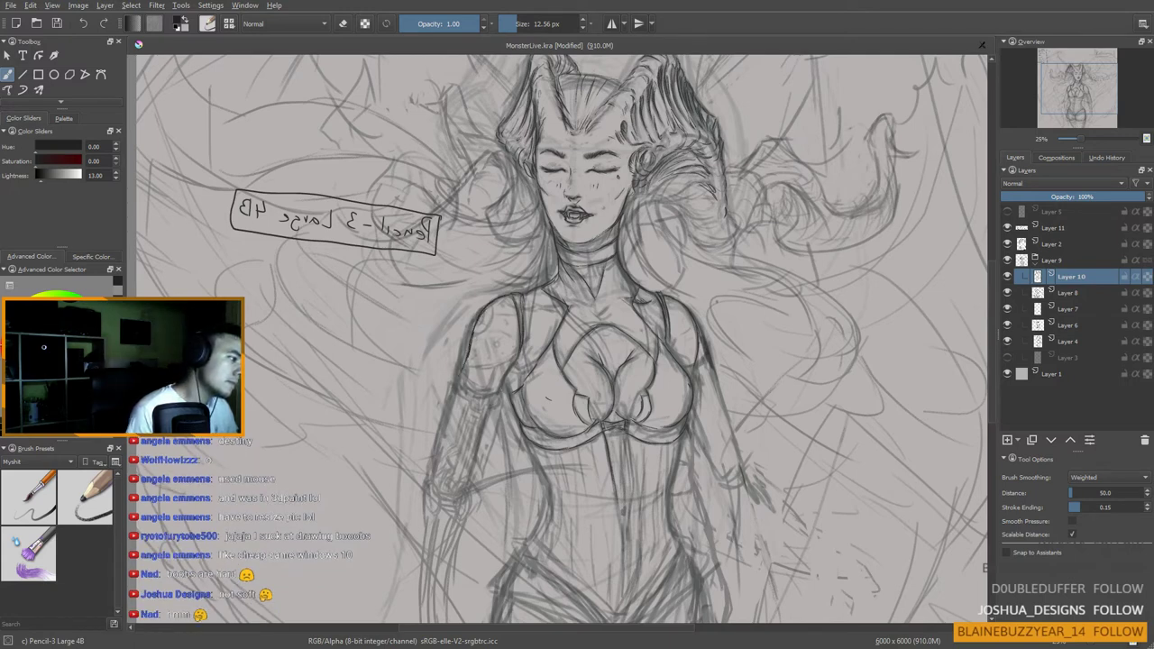
{"action": "left_click_drag", "start_coordinate": [504, 388], "coordinate": [513, 367]}
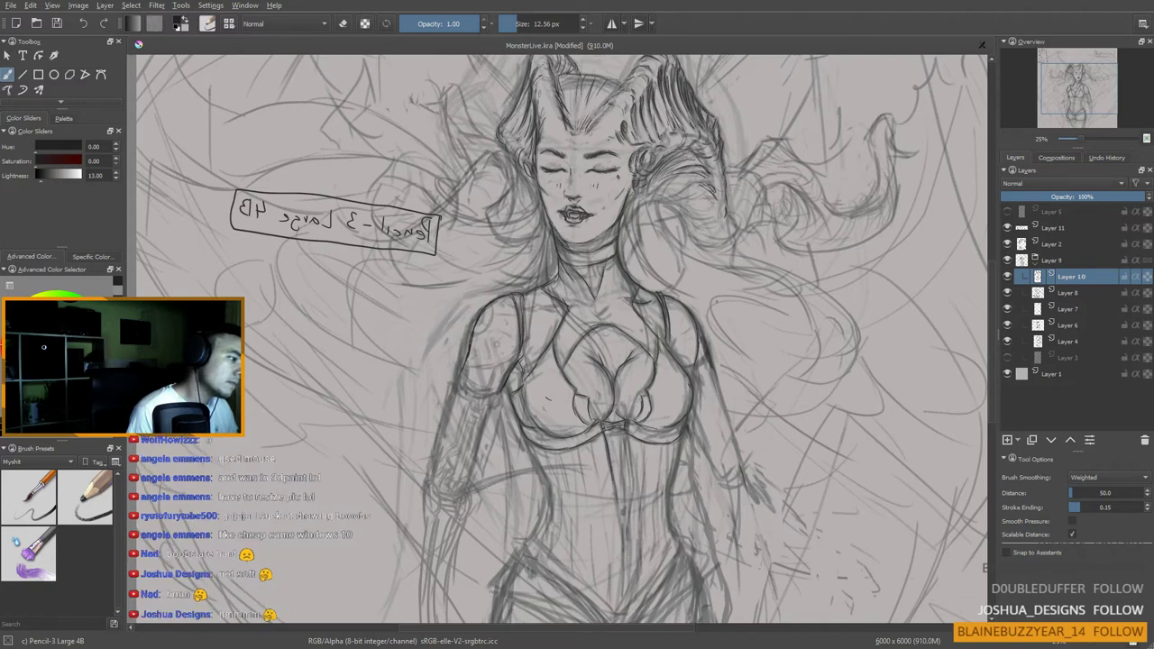
{"action": "left_click_drag", "start_coordinate": [526, 371], "coordinate": [526, 413]}
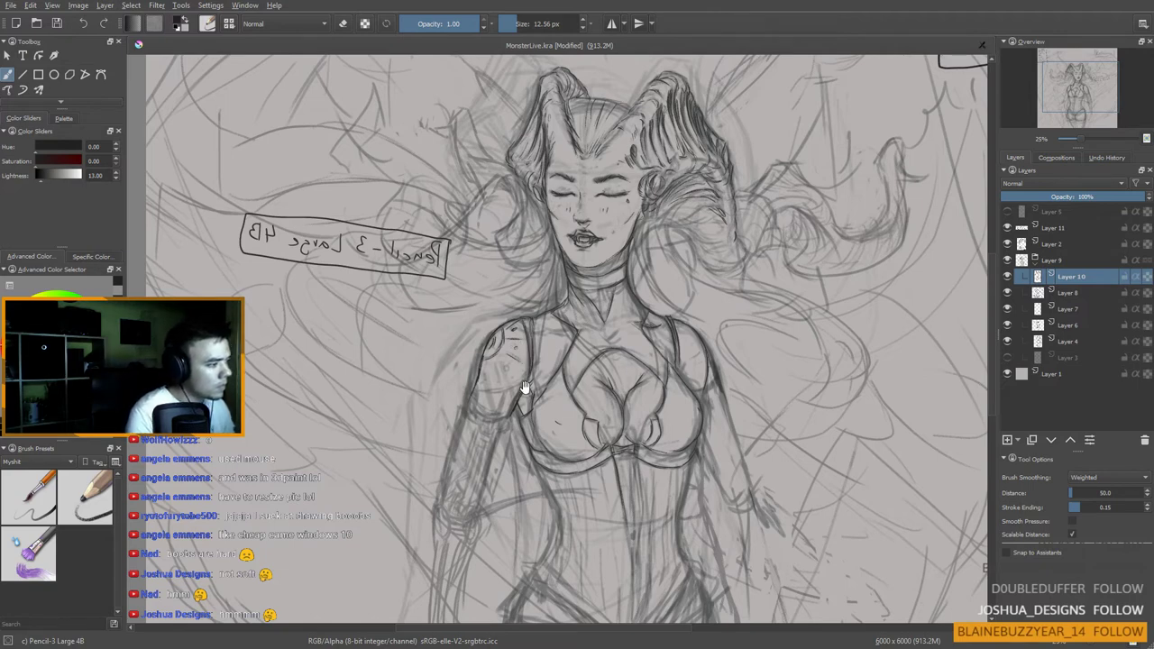
{"action": "left_click_drag", "start_coordinate": [524, 387], "coordinate": [490, 361]}
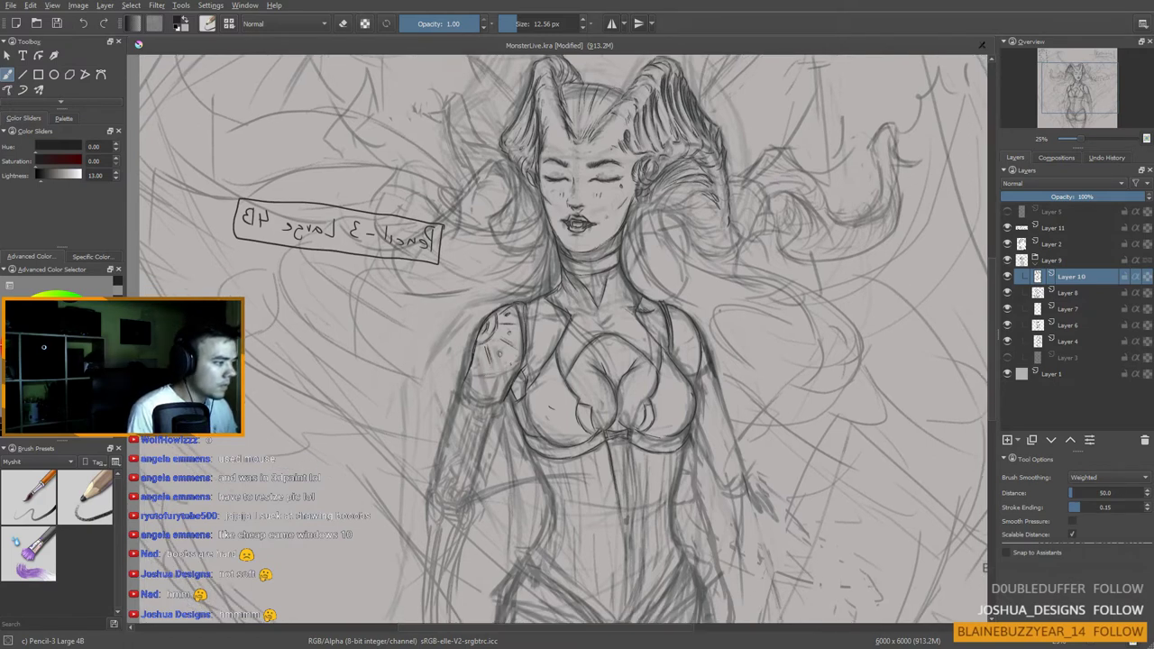
{"action": "mouse_move", "coordinate": [521, 359]}
{"action": "left_mouse_down"}
{"action": "mouse_move", "coordinate": [490, 376]}
{"action": "mouse_move", "coordinate": [513, 368]}
{"action": "mouse_move", "coordinate": [494, 359]}
{"action": "left_mouse_up"}
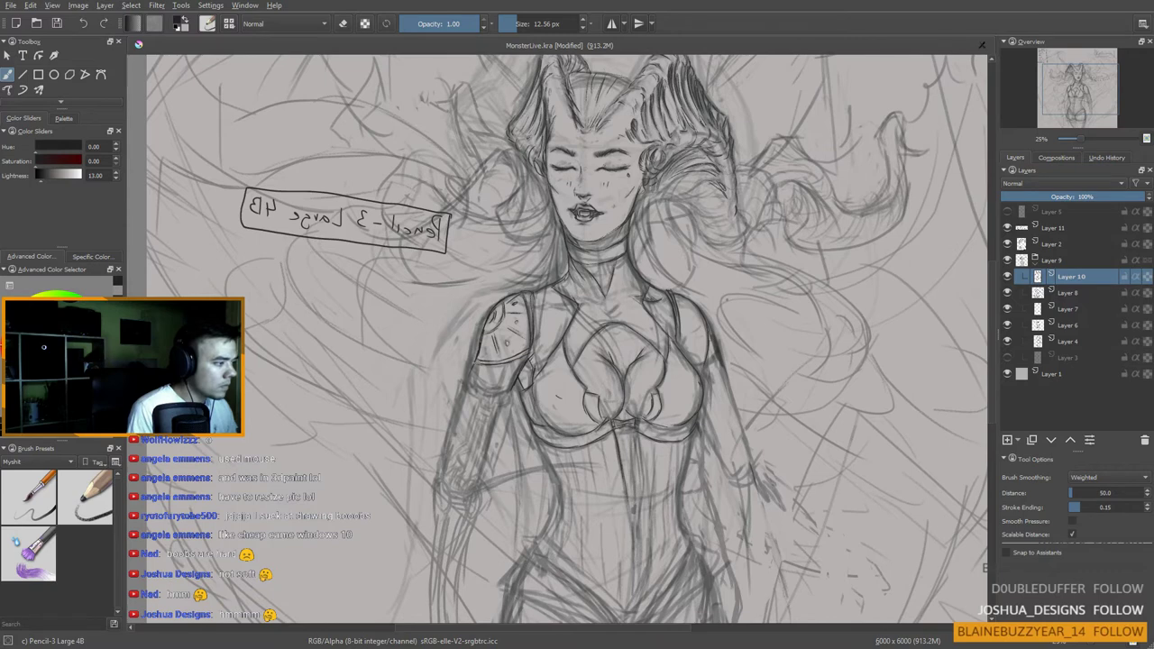
Step: Refine the mechanical shoulder plate's lower rim and sketch the short side edges of the cuff beneath it
{"action": "key", "text": "e"}
{"action": "key", "text": "e"}
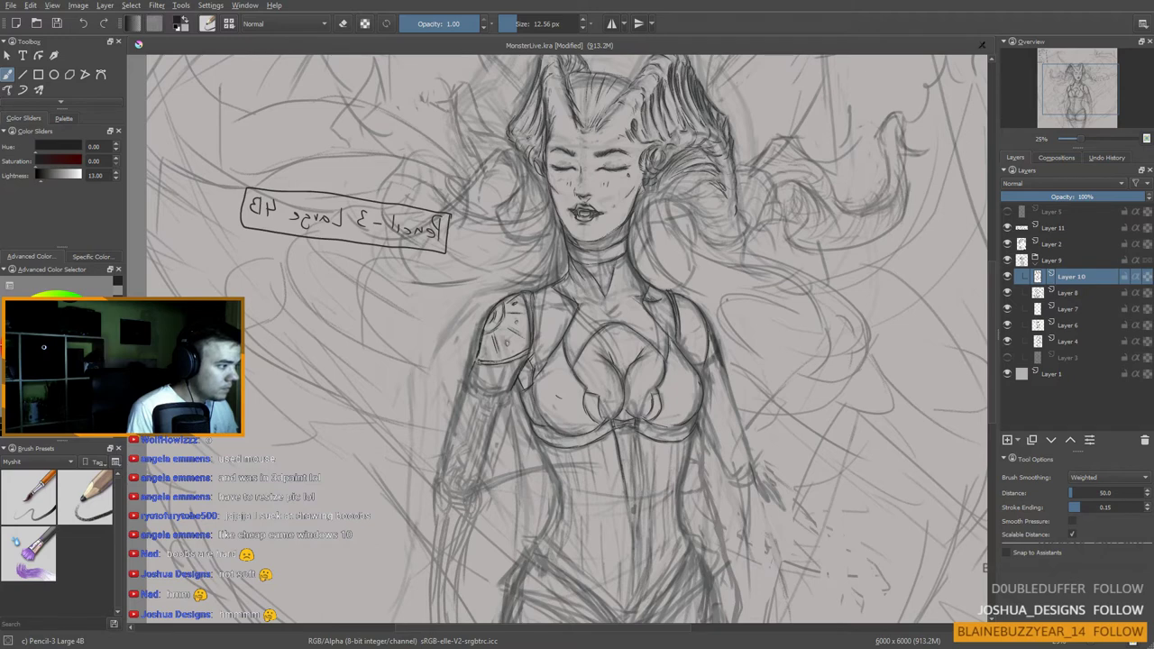
{"action": "mouse_move", "coordinate": [503, 361]}
{"action": "left_mouse_down"}
{"action": "mouse_move", "coordinate": [528, 351]}
{"action": "mouse_move", "coordinate": [496, 354]}
{"action": "left_mouse_up"}
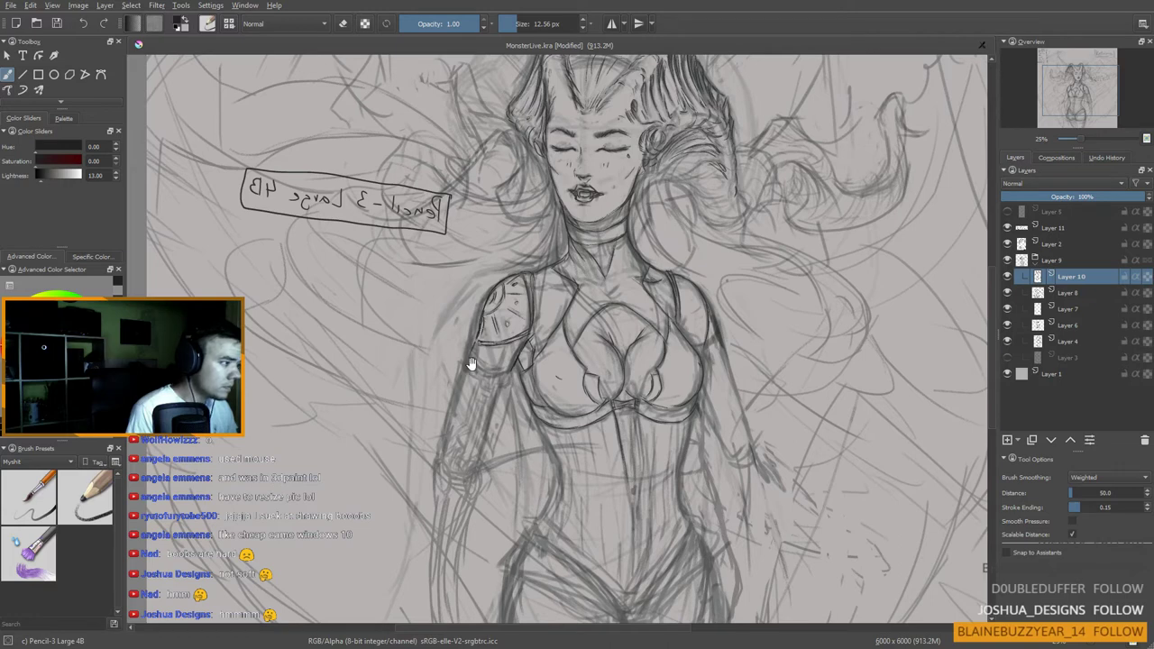
{"action": "scroll", "coordinate": [567, 338], "scroll_direction": "down", "scroll_amount": 1}
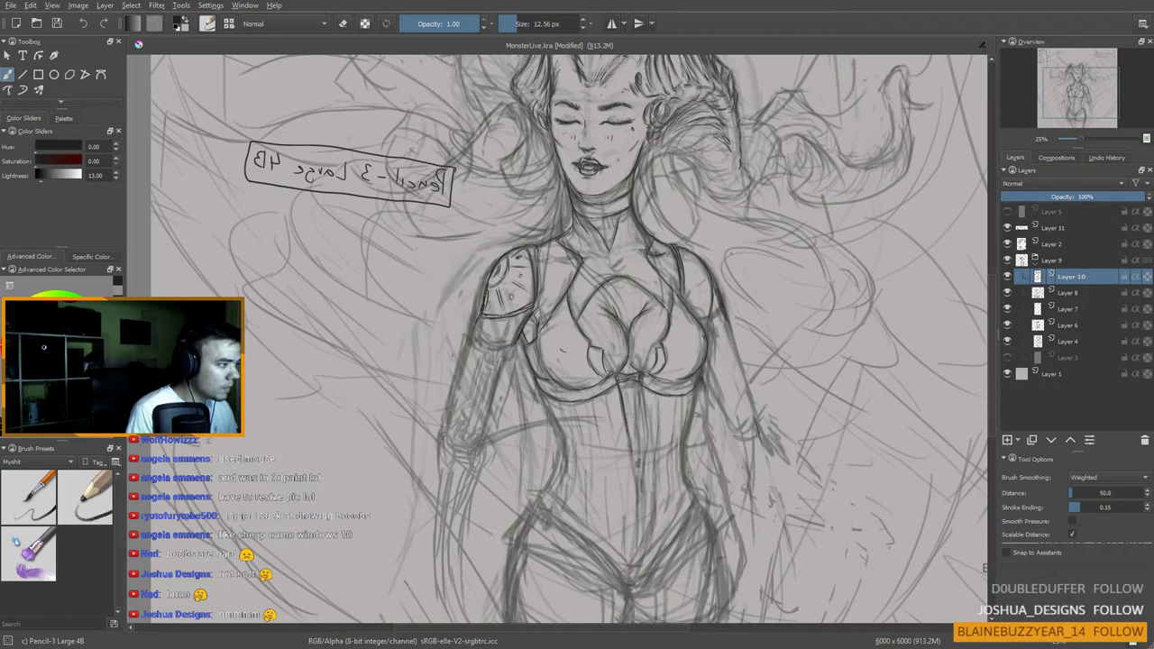
{"action": "key", "text": "e"}
{"action": "key", "text": "e"}
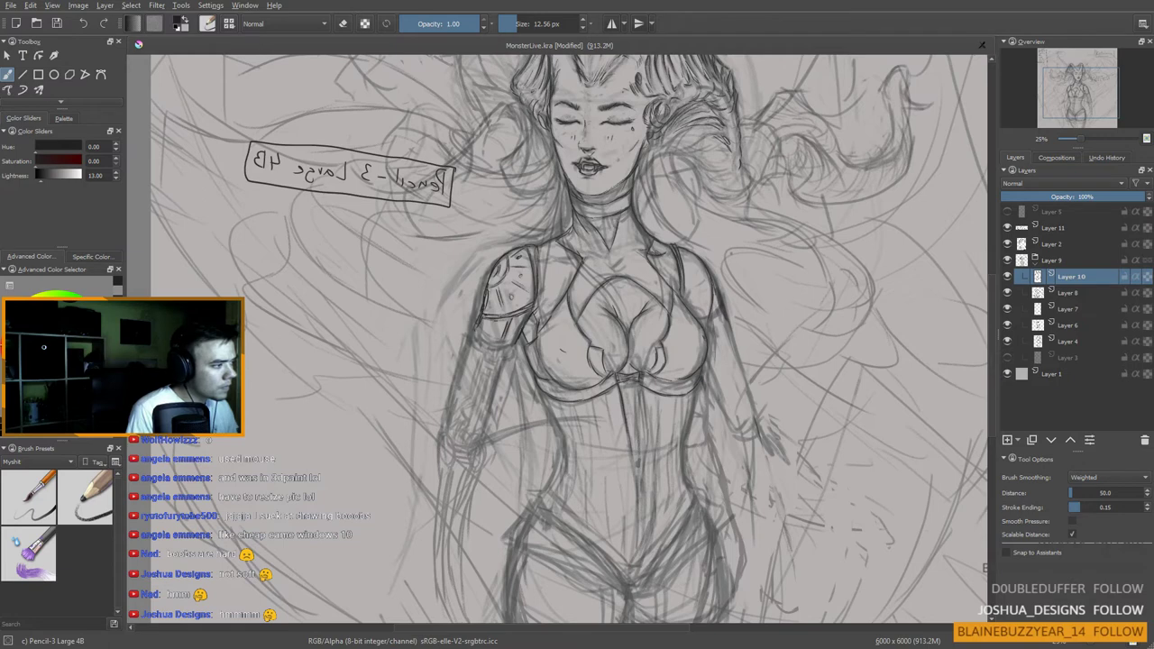
{"action": "left_click_drag", "start_coordinate": [492, 346], "coordinate": [500, 316]}
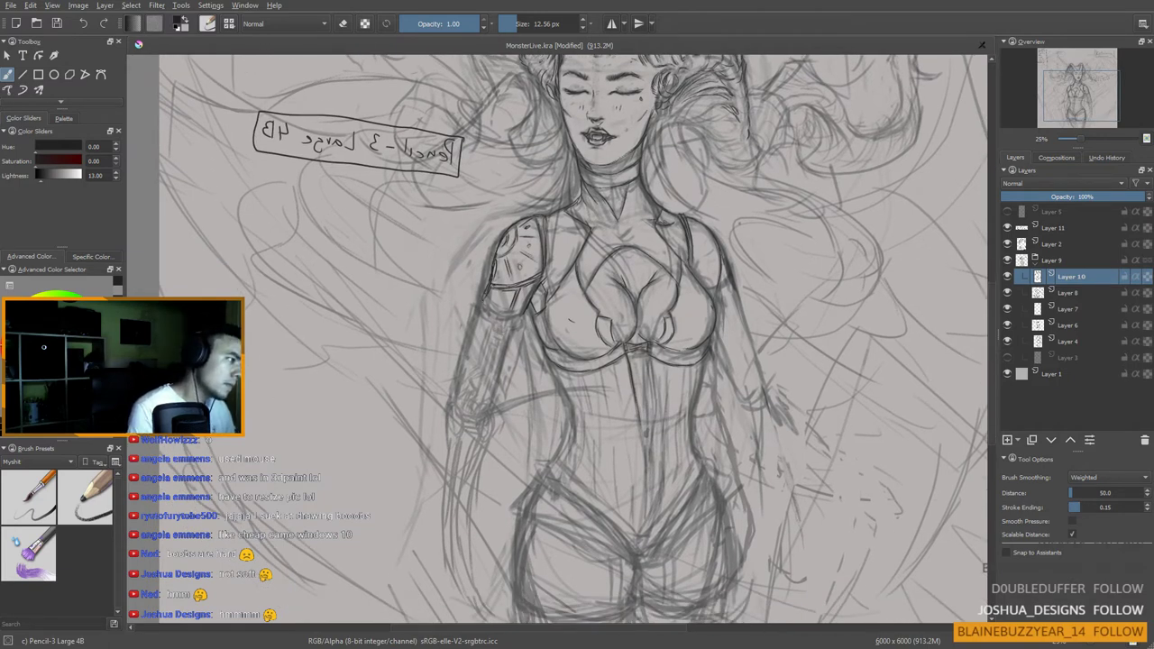
Step: Complete the curved cuff below the mechanical shoulder plate, defining its sides and lower edge
{"action": "key", "text": "6"}
{"action": "key", "text": "6"}
{"action": "key", "text": "6"}
{"action": "key", "text": "6"}
{"action": "key", "text": "6"}
{"action": "key", "text": "6"}
{"action": "key", "text": "6"}
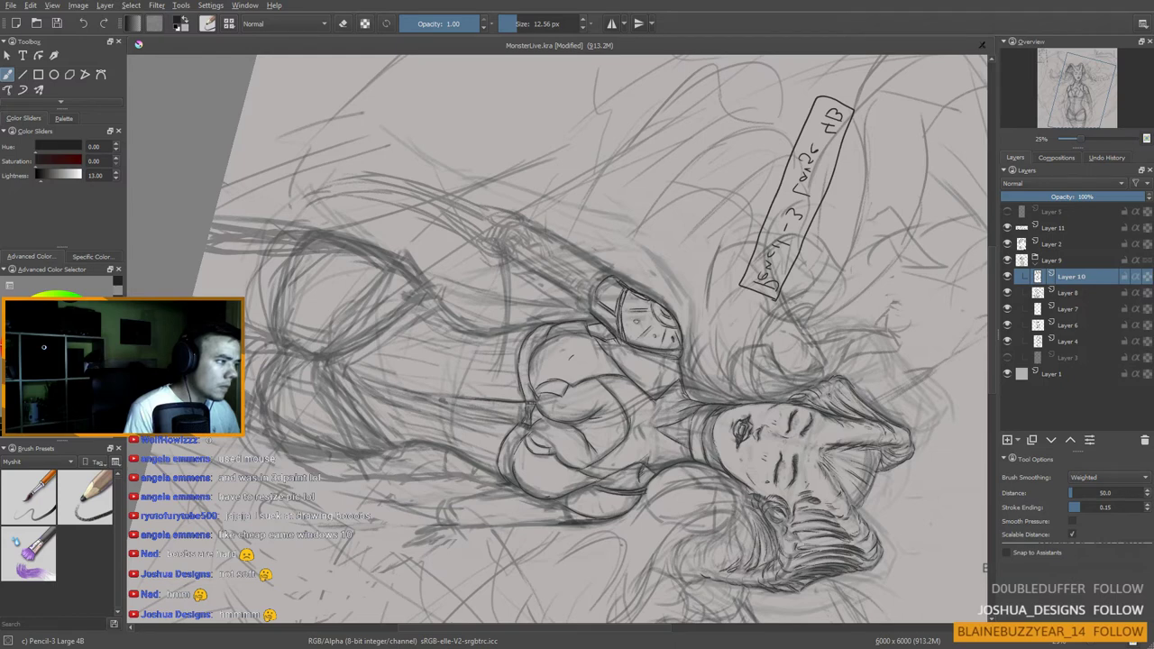
{"action": "left_click_drag", "start_coordinate": [607, 346], "coordinate": [611, 359]}
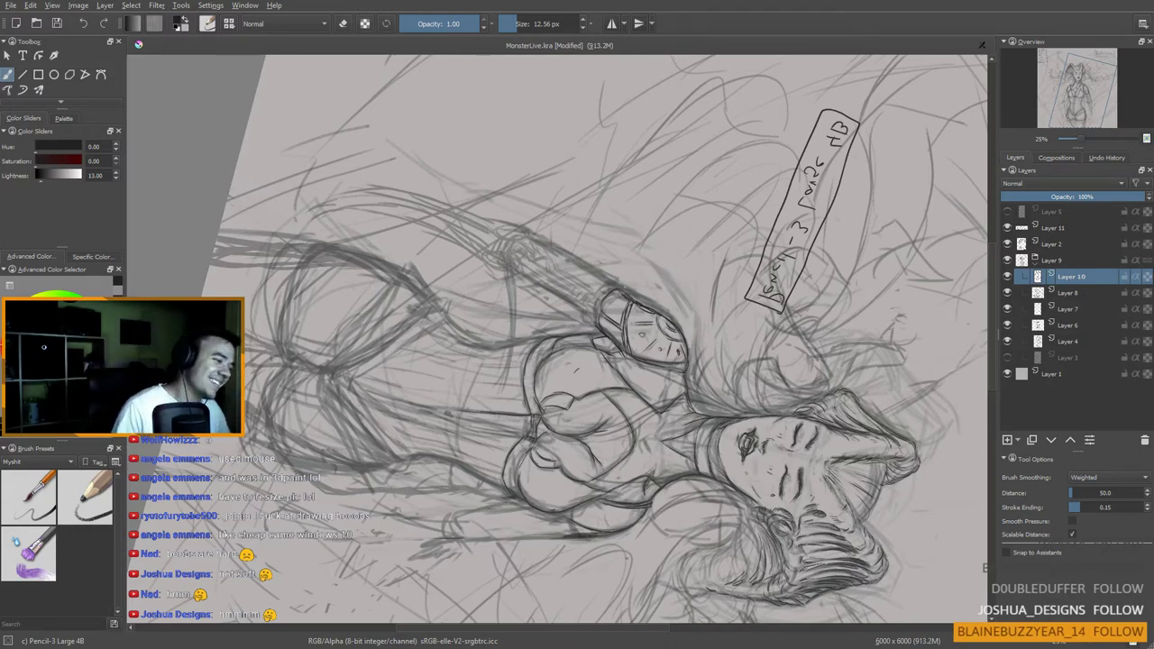
{"action": "scroll", "coordinate": [455, 289], "scroll_direction": "down", "scroll_amount": 2}
{"action": "scroll", "coordinate": [453, 306], "scroll_direction": "up", "scroll_amount": 1}
{"action": "left_click_drag", "start_coordinate": [454, 310], "coordinate": [458, 332]}
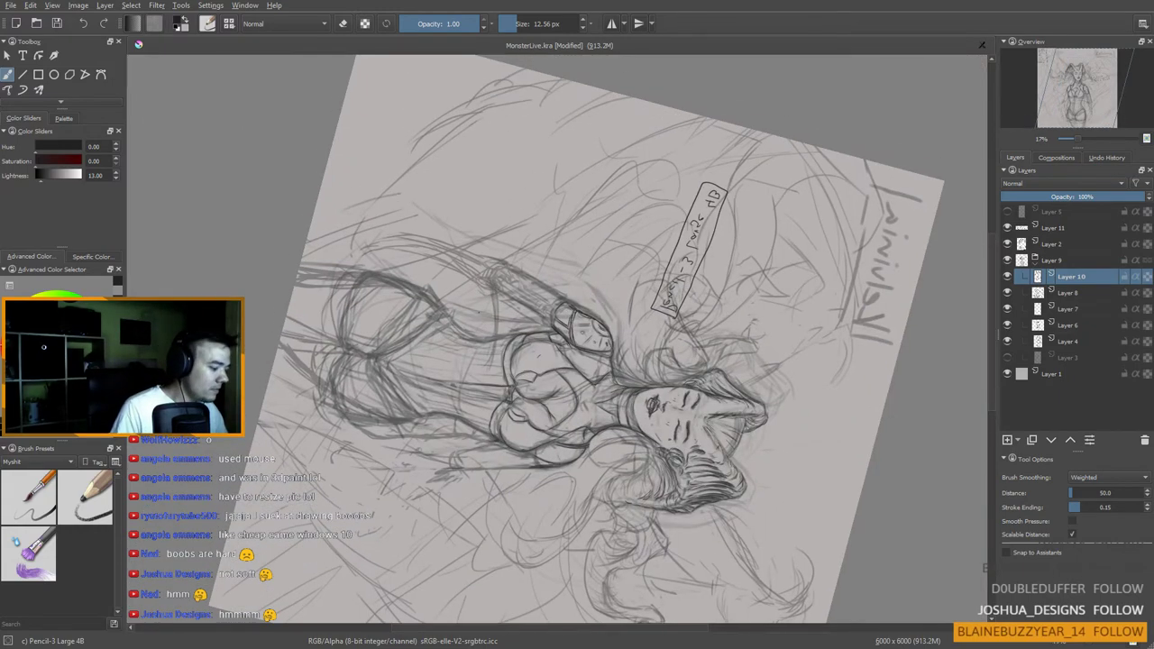
{"action": "key", "text": "5"}
{"action": "left_click_drag", "start_coordinate": [533, 329], "coordinate": [562, 311]}
{"action": "scroll", "coordinate": [563, 311], "scroll_direction": "up", "scroll_amount": 1}
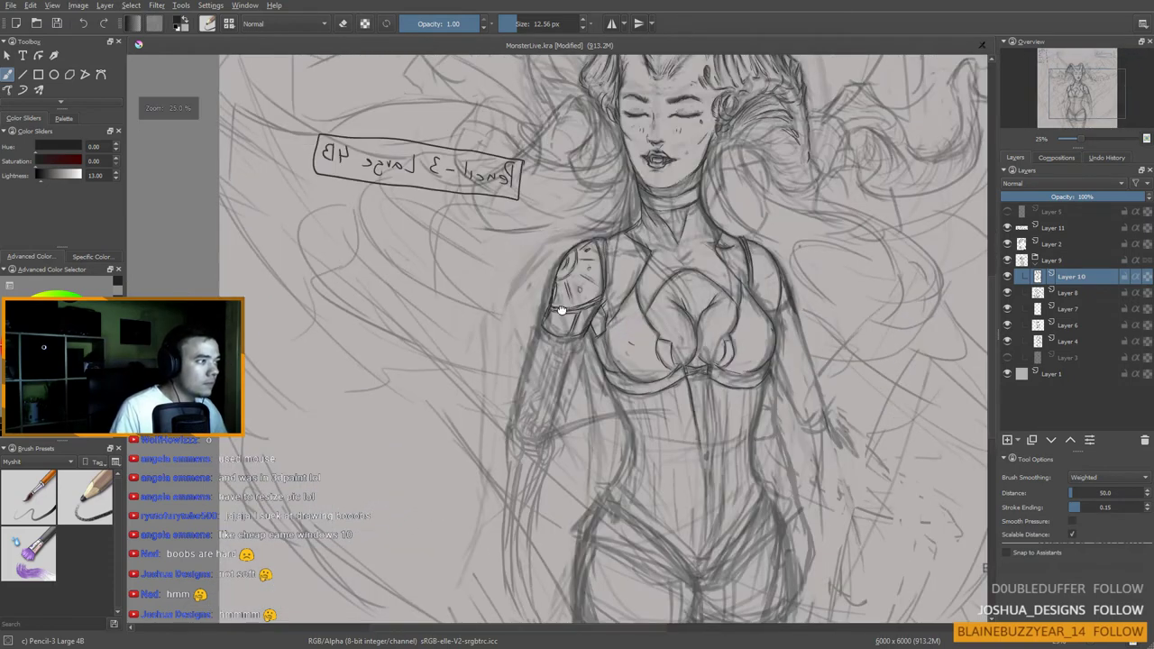
{"action": "left_click_drag", "start_coordinate": [644, 360], "coordinate": [635, 319]}
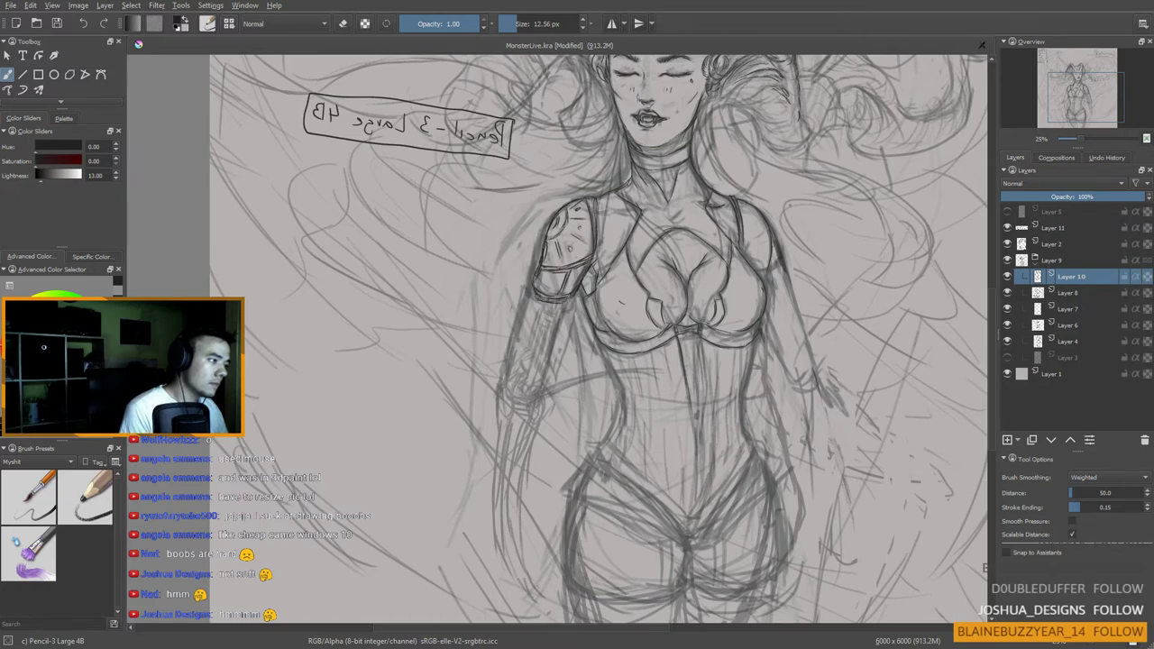
Step: Draw a small ribbed connector where the mechanical upper arm meets the cuff and extend an inner line towards the elbow
{"action": "key", "text": "6"}
{"action": "key", "text": "6"}
{"action": "key", "text": "6"}
{"action": "key", "text": "6"}
{"action": "key", "text": "6"}
{"action": "key", "text": "6"}
{"action": "key", "text": "6"}
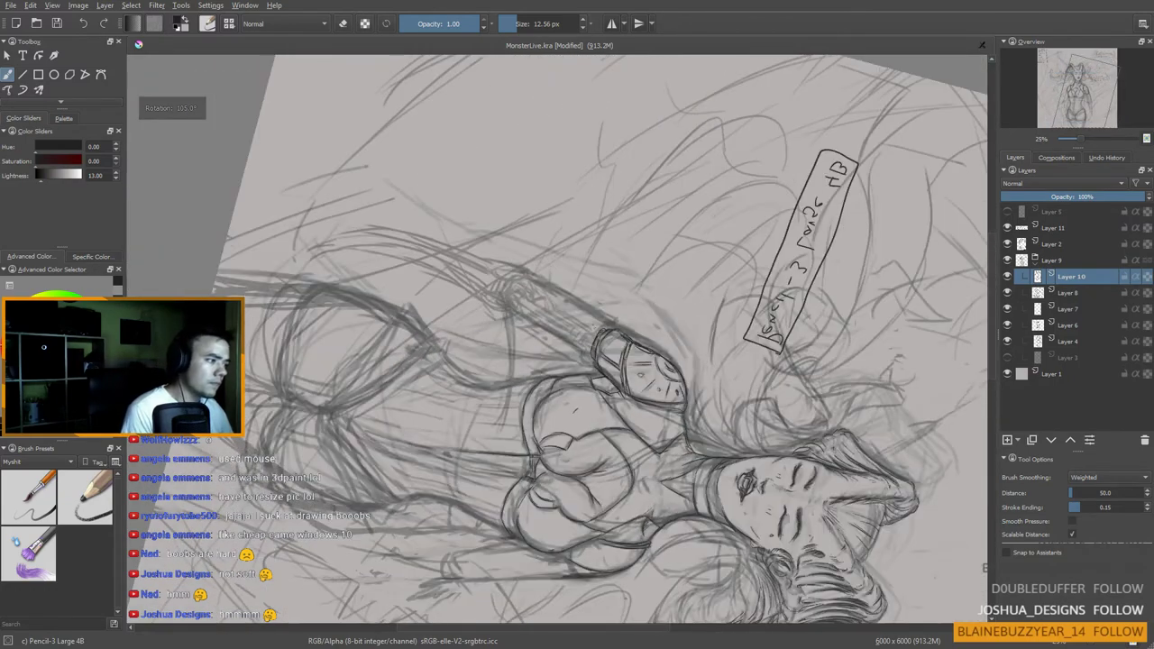
{"action": "key", "text": "ctrl+]"}
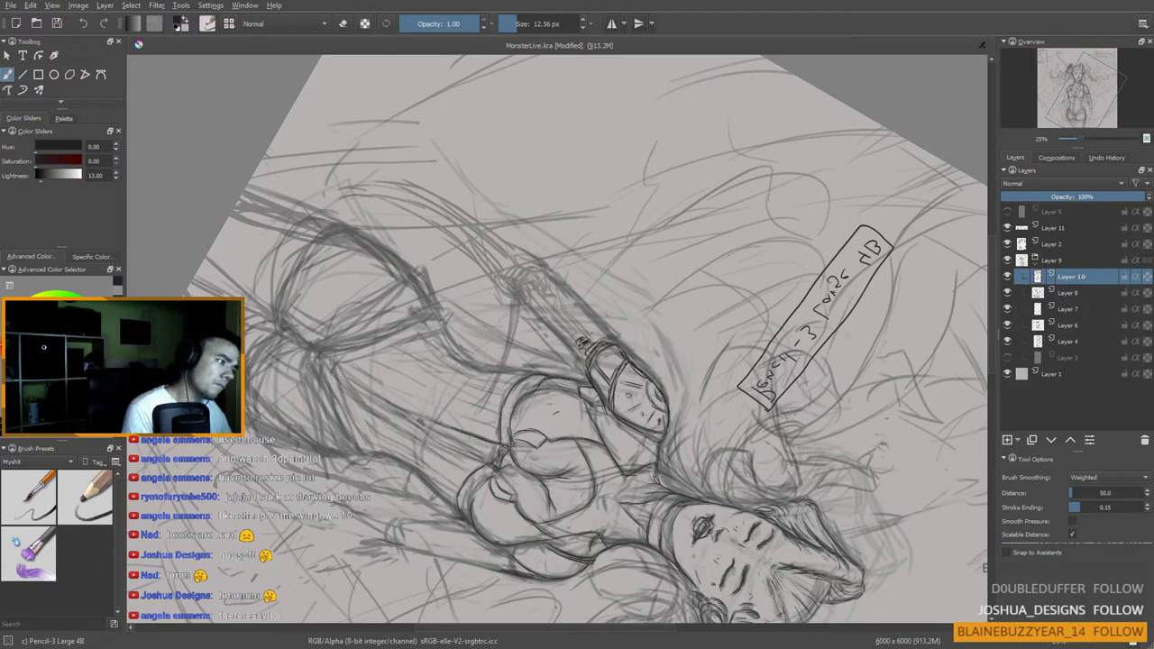
{"action": "left_click_drag", "start_coordinate": [562, 309], "coordinate": [590, 338]}
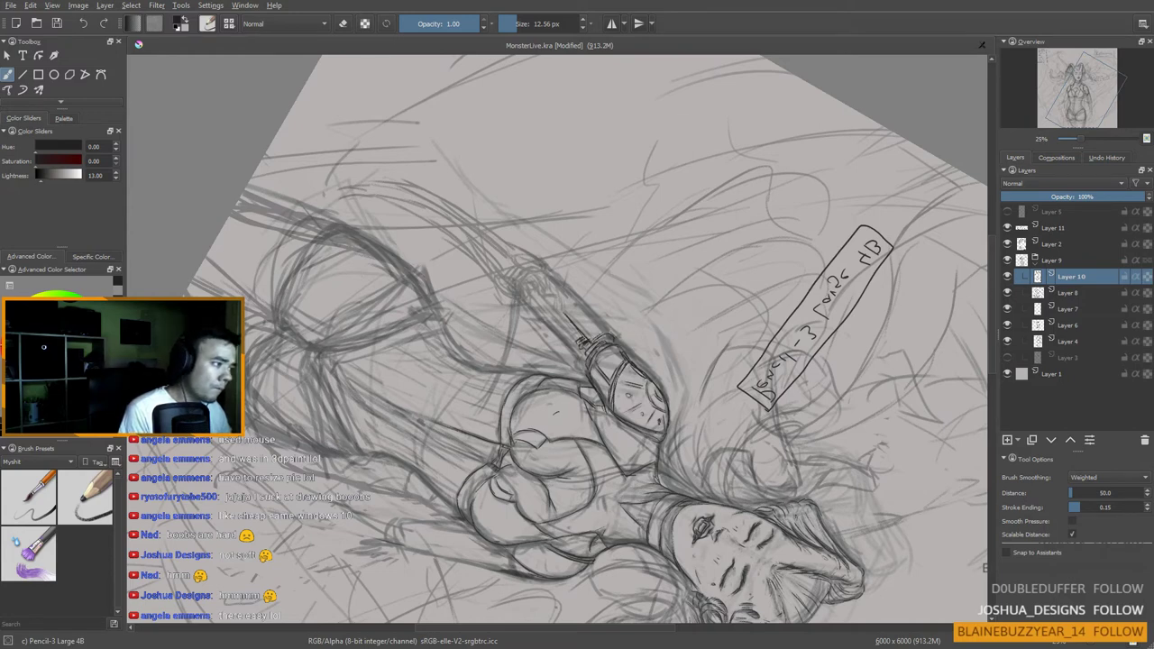
{"action": "left_click_drag", "start_coordinate": [594, 352], "coordinate": [598, 350]}
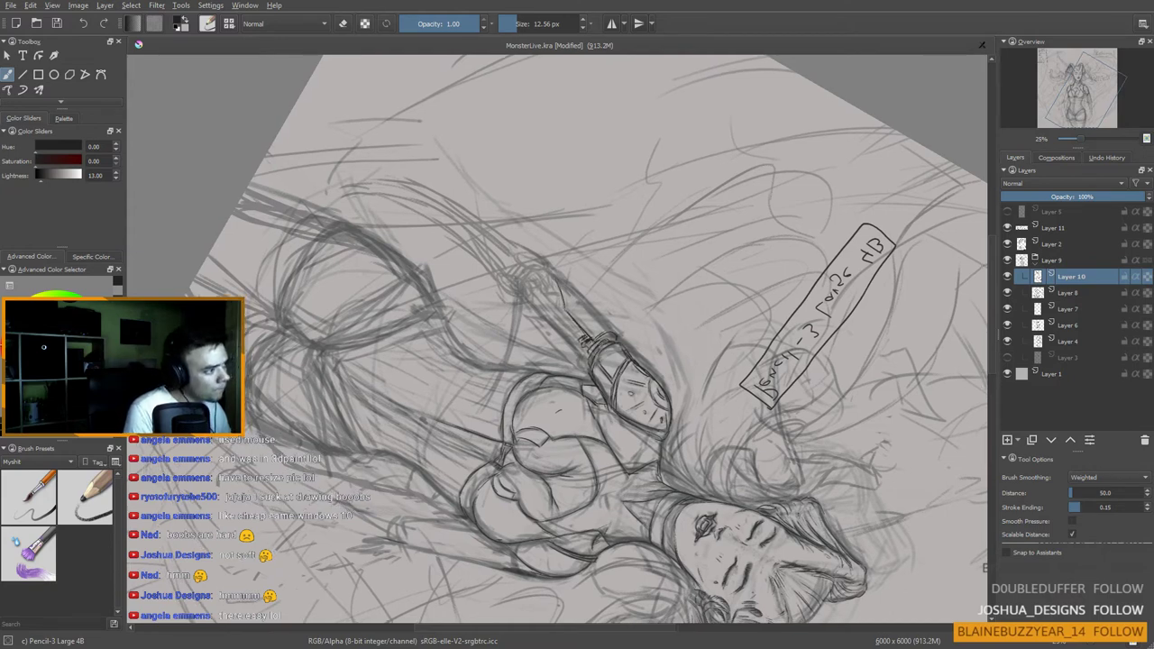
Step: Darken the outer and inner contours of the mechanical upper arm between the cuff and the elbow
{"action": "mouse_move", "coordinate": [563, 279]}
{"action": "left_mouse_down"}
{"action": "mouse_move", "coordinate": [609, 327]}
{"action": "mouse_move", "coordinate": [567, 329]}
{"action": "mouse_move", "coordinate": [543, 317]}
{"action": "mouse_move", "coordinate": [579, 367]}
{"action": "left_mouse_up"}
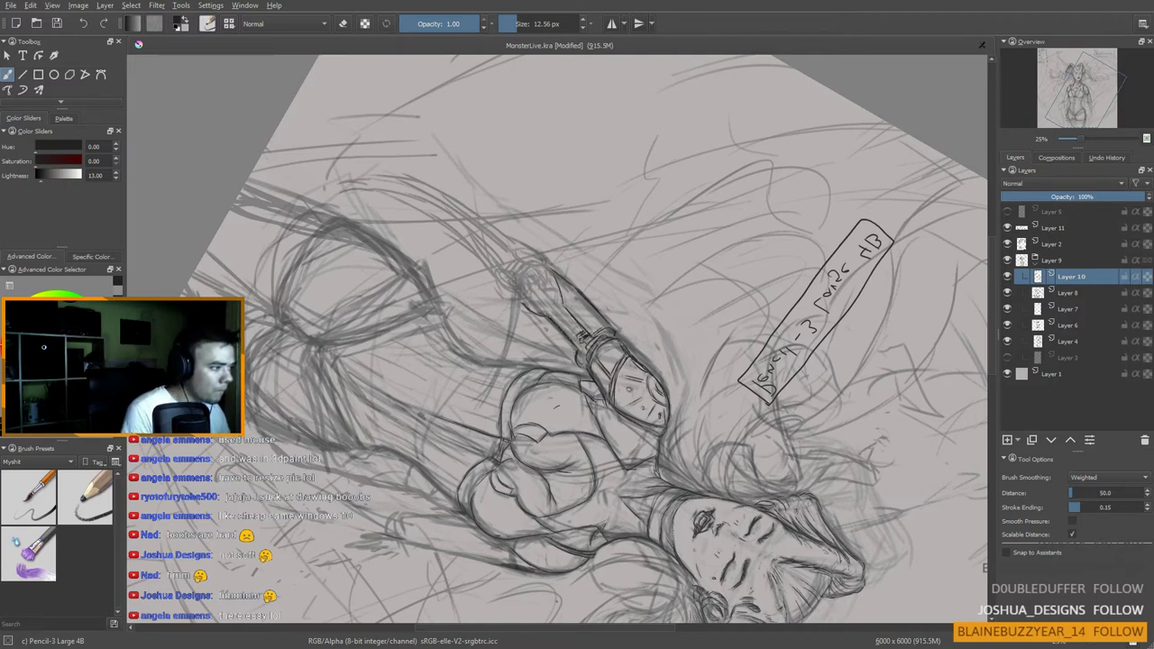
{"action": "left_click_drag", "start_coordinate": [521, 307], "coordinate": [581, 370]}
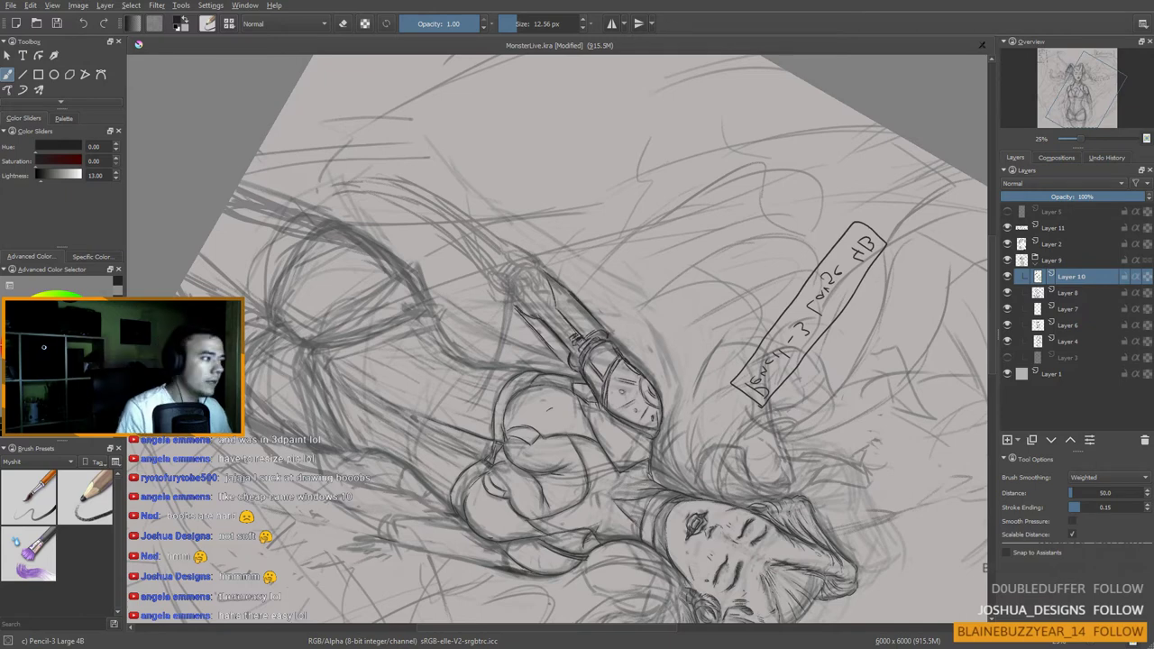
{"action": "scroll", "coordinate": [543, 337], "scroll_direction": "down", "scroll_amount": 2}
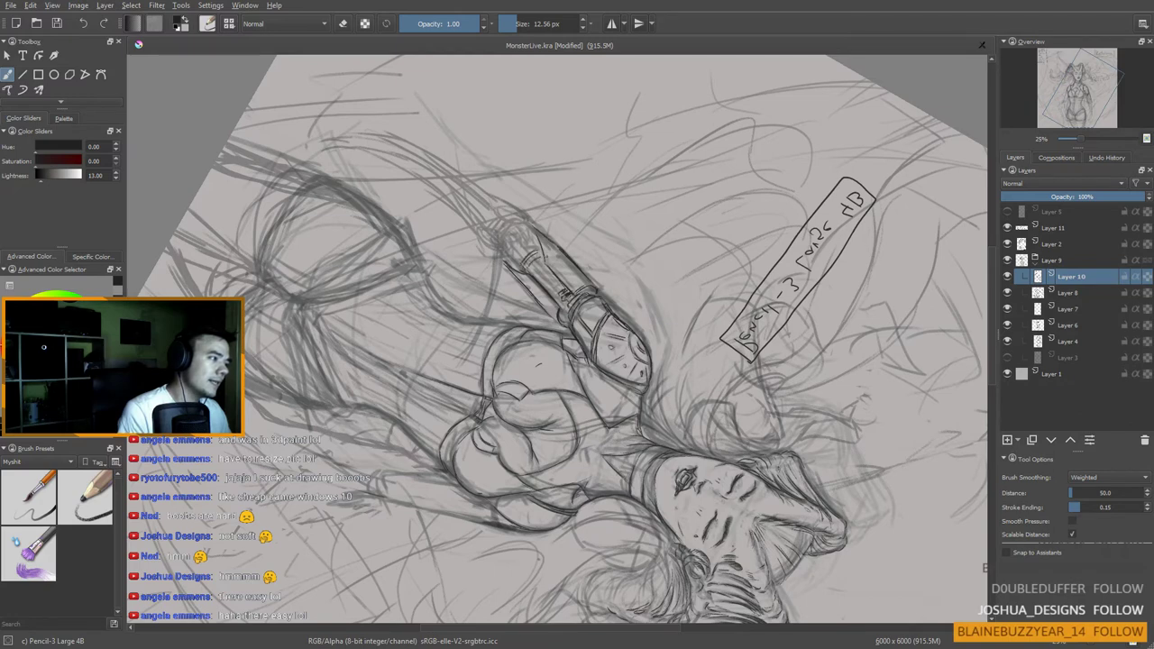
Step: Detail the piston inside the mechanical upper arm with ribbed bands, a bracket and an end fitting near the elbow
{"action": "left_click_drag", "start_coordinate": [542, 273], "coordinate": [537, 261]}
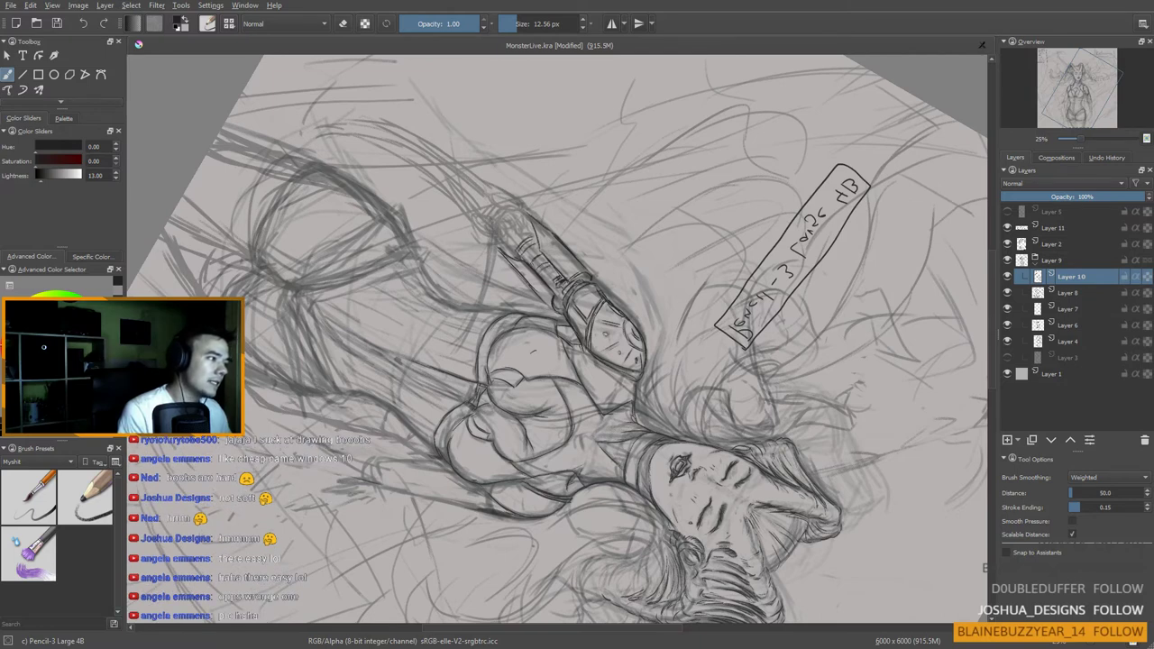
{"action": "mouse_move", "coordinate": [554, 286]}
{"action": "left_mouse_down"}
{"action": "mouse_move", "coordinate": [537, 281]}
{"action": "mouse_move", "coordinate": [541, 292]}
{"action": "left_mouse_up"}
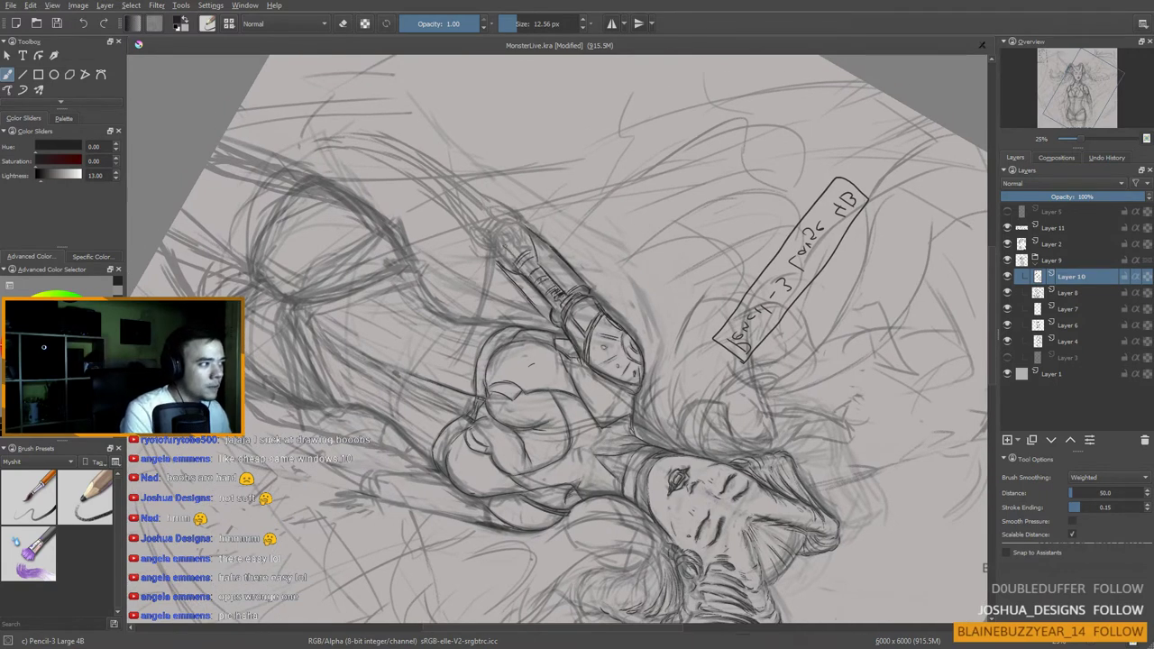
{"action": "left_click_drag", "start_coordinate": [494, 237], "coordinate": [503, 239]}
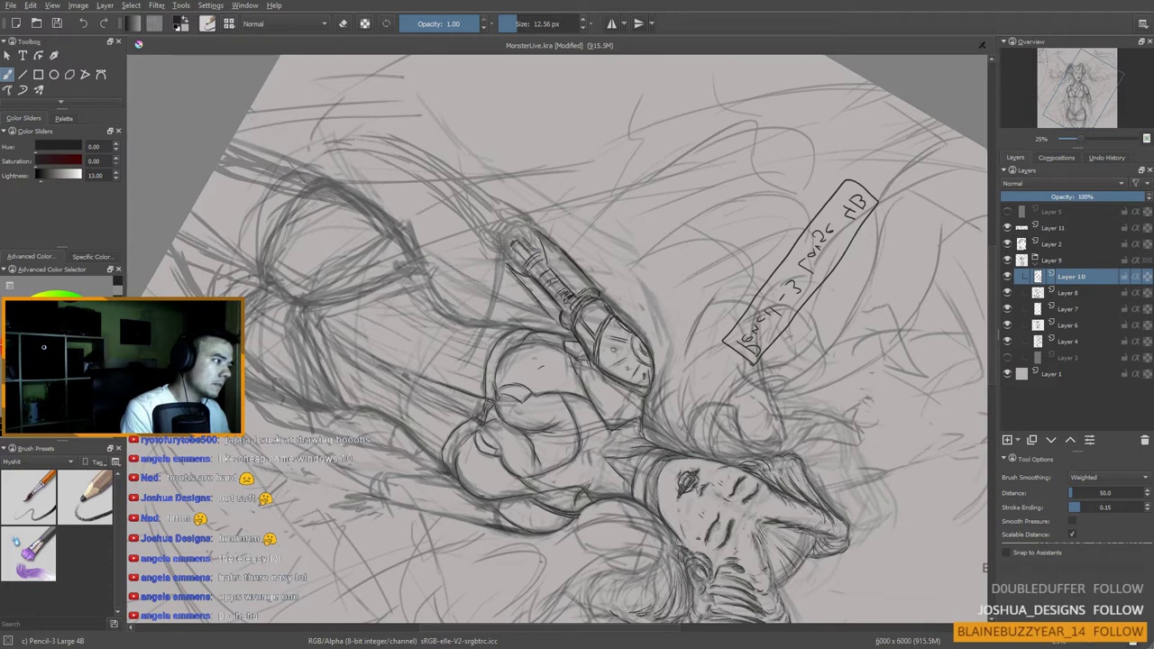
{"action": "left_click_drag", "start_coordinate": [532, 239], "coordinate": [539, 249]}
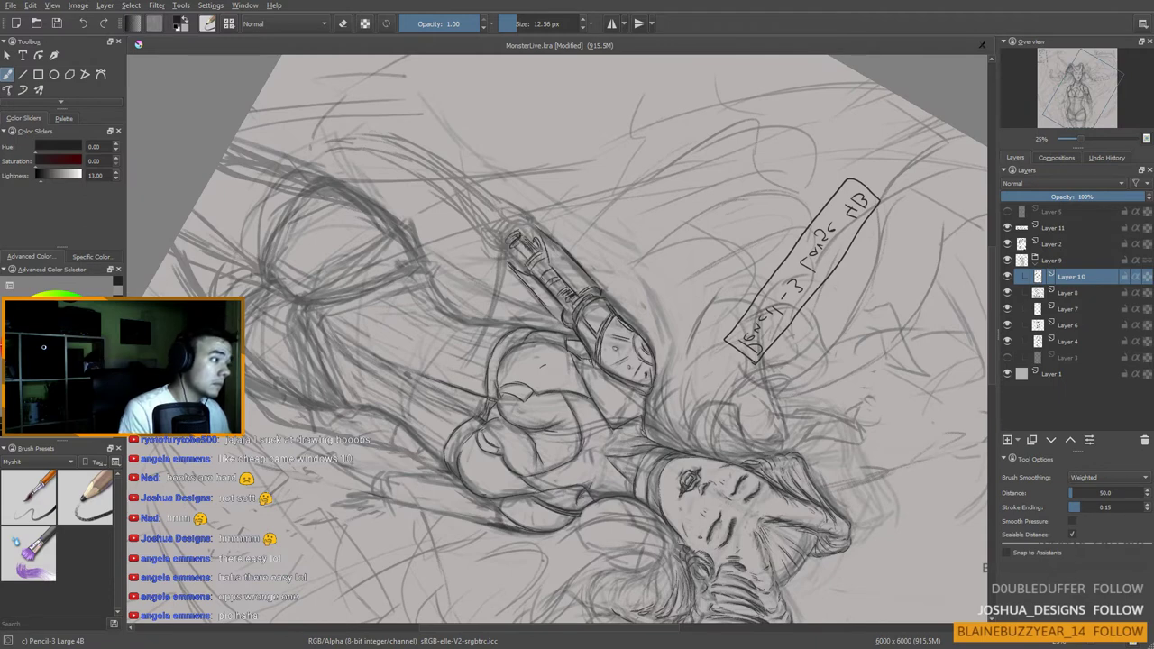
{"action": "left_click_drag", "start_coordinate": [512, 241], "coordinate": [513, 260]}
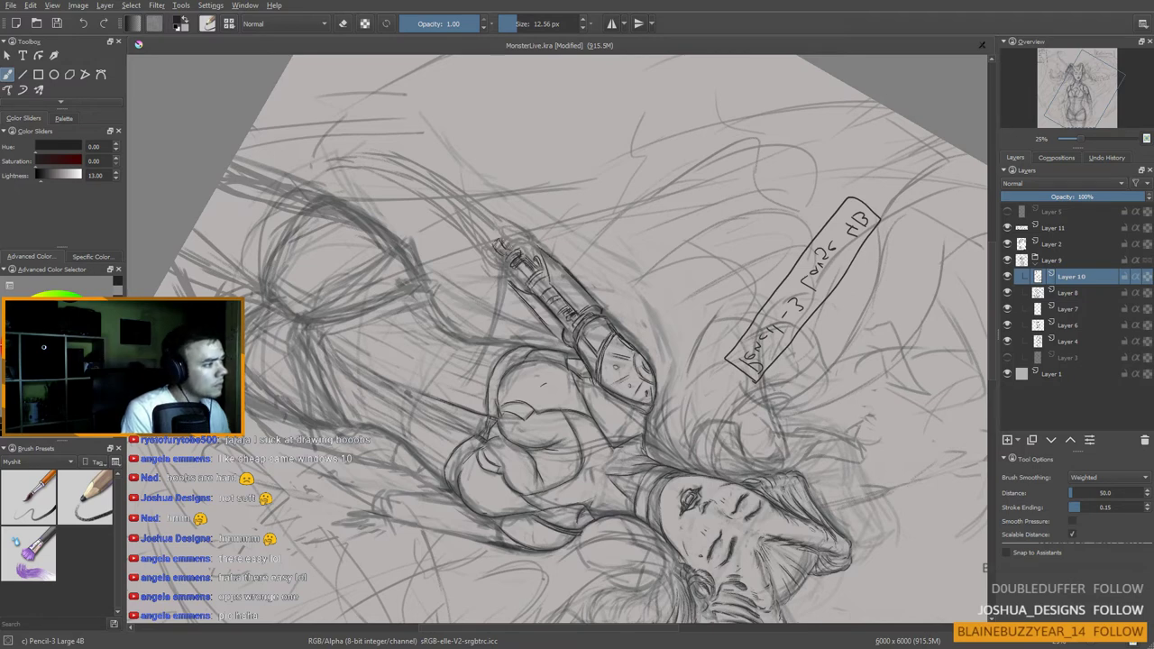
Step: Draw the mechanical elbow joint at the end of the upper arm, with ridged segments and a round side pivot
{"action": "left_click_drag", "start_coordinate": [568, 281], "coordinate": [583, 294]}
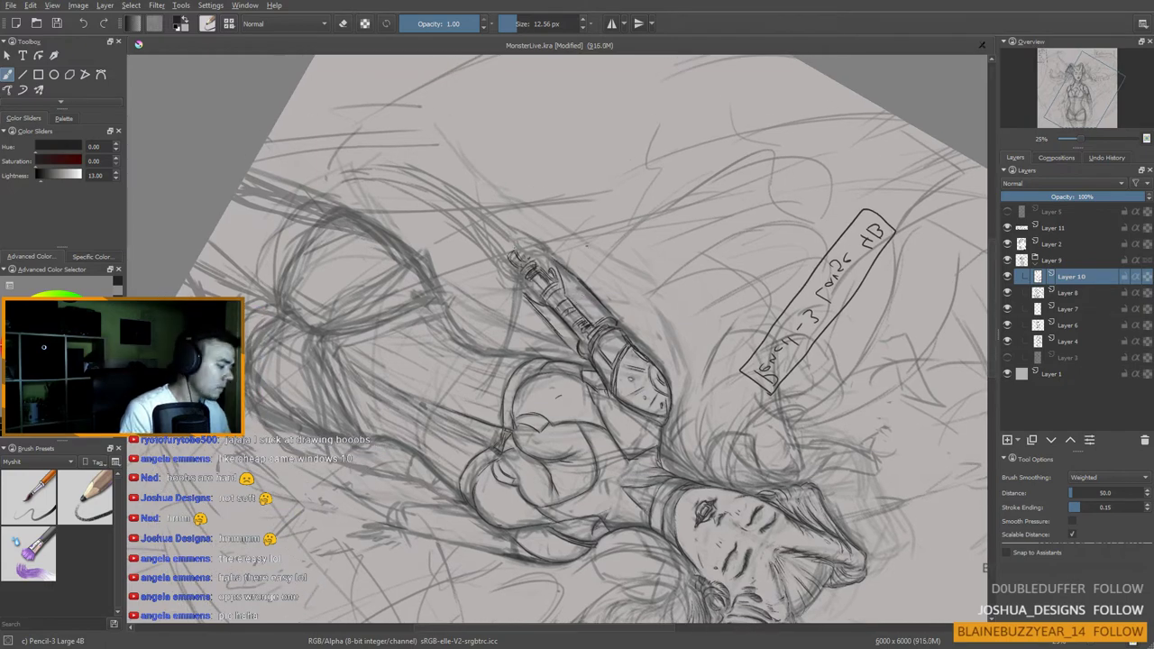
{"action": "key", "text": "6"}
{"action": "key", "text": "6"}
{"action": "key", "text": "6"}
{"action": "key", "text": "6"}
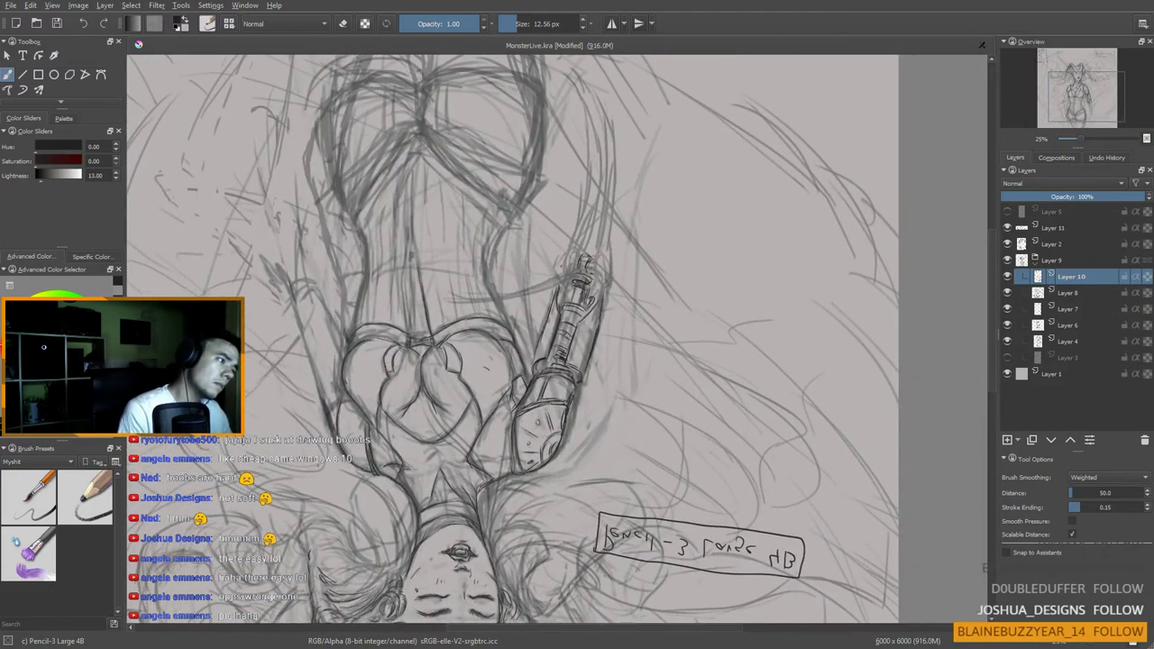
{"action": "left_click_drag", "start_coordinate": [569, 251], "coordinate": [571, 277]}
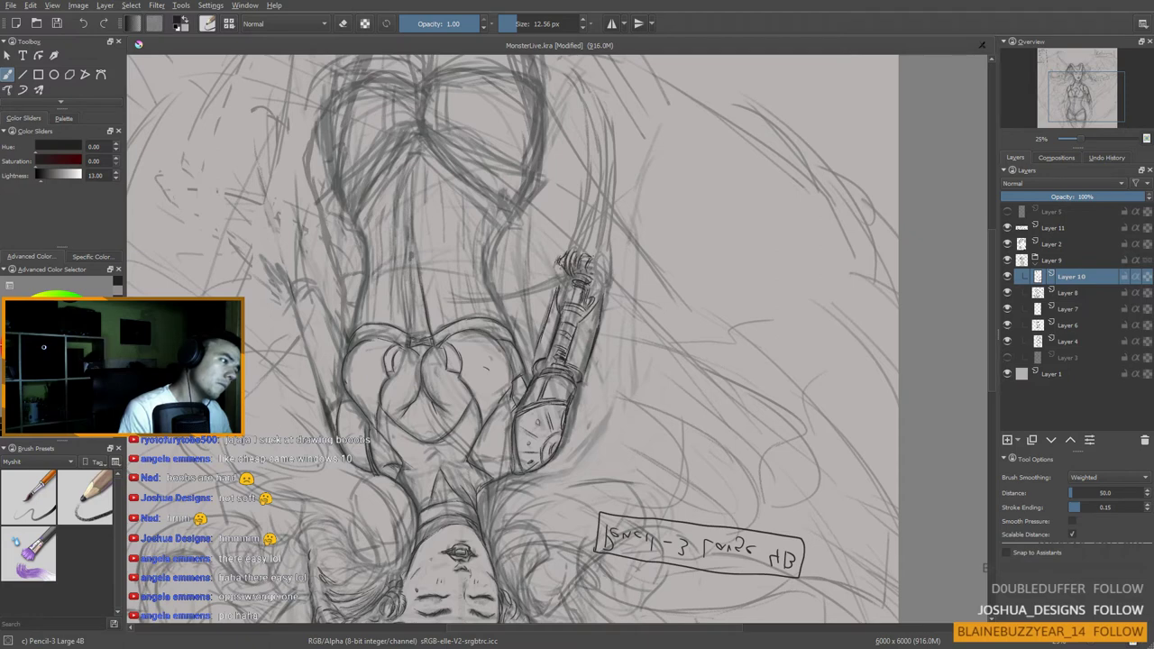
{"action": "mouse_move", "coordinate": [554, 262]}
{"action": "left_mouse_down"}
{"action": "mouse_move", "coordinate": [571, 294]}
{"action": "mouse_move", "coordinate": [611, 286]}
{"action": "mouse_move", "coordinate": [594, 284]}
{"action": "mouse_move", "coordinate": [603, 274]}
{"action": "mouse_move", "coordinate": [599, 312]}
{"action": "left_mouse_up"}
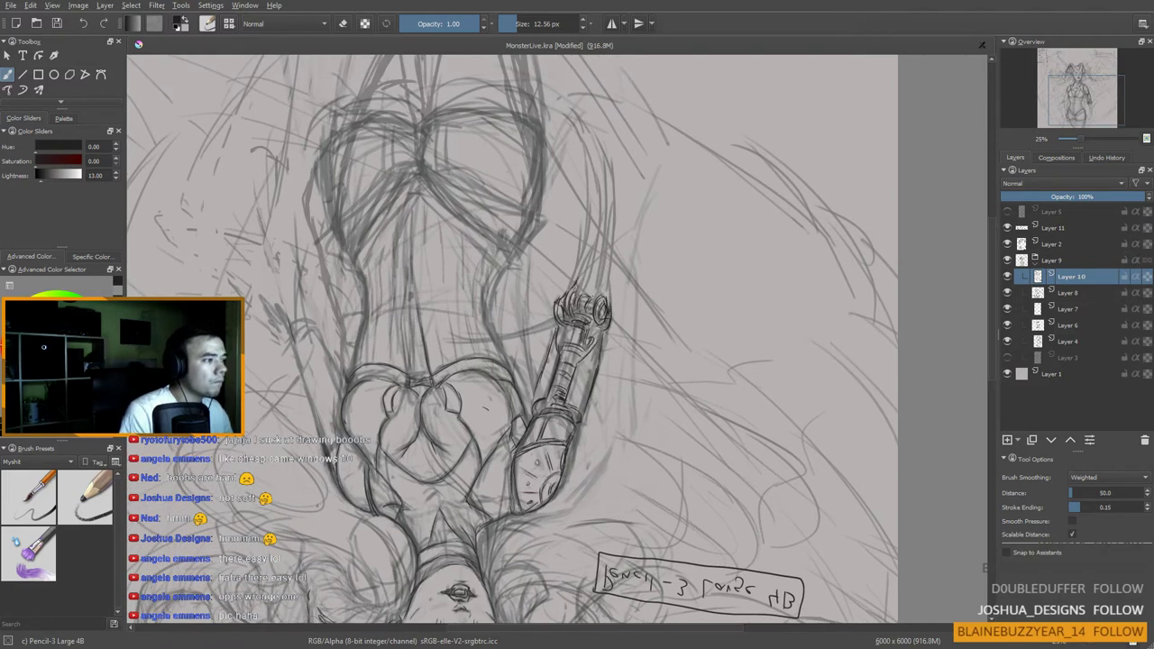
Step: Sketch the first long, curved claw finger extending from the wrist of the mechanical arm
{"action": "left_click_drag", "start_coordinate": [583, 281], "coordinate": [583, 227]}
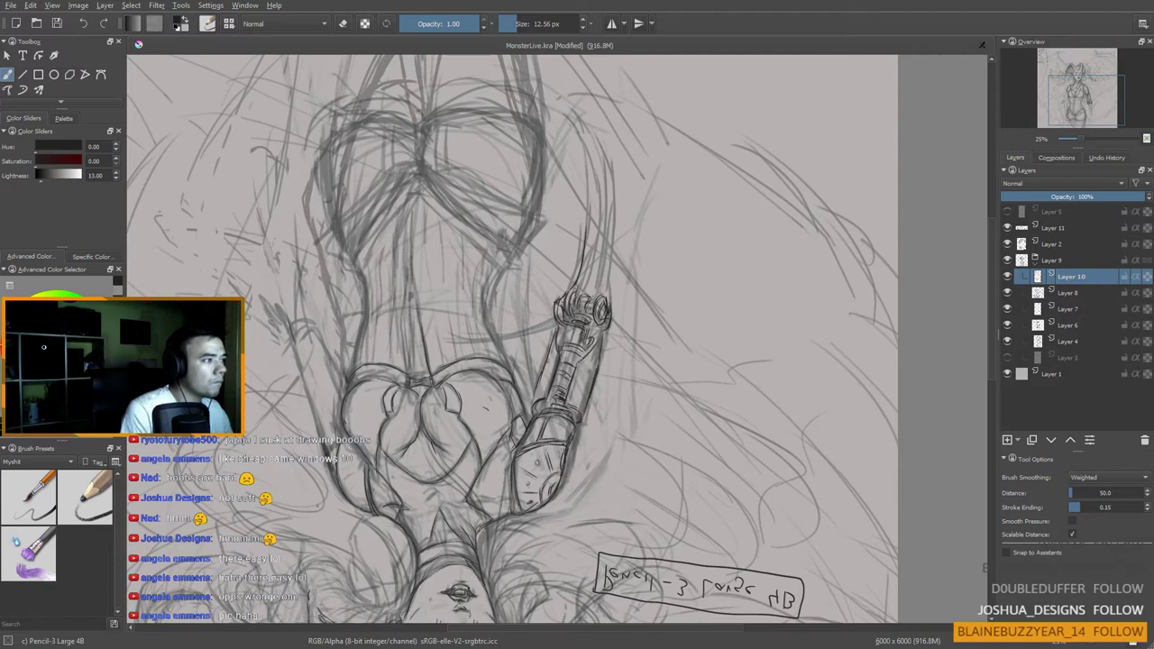
{"action": "mouse_move", "coordinate": [575, 126]}
{"action": "left_mouse_down"}
{"action": "mouse_move", "coordinate": [600, 196]}
{"action": "mouse_move", "coordinate": [593, 255]}
{"action": "left_mouse_up"}
{"action": "key", "text": "ctrl+z"}
{"action": "left_click_drag", "start_coordinate": [596, 233], "coordinate": [589, 278]}
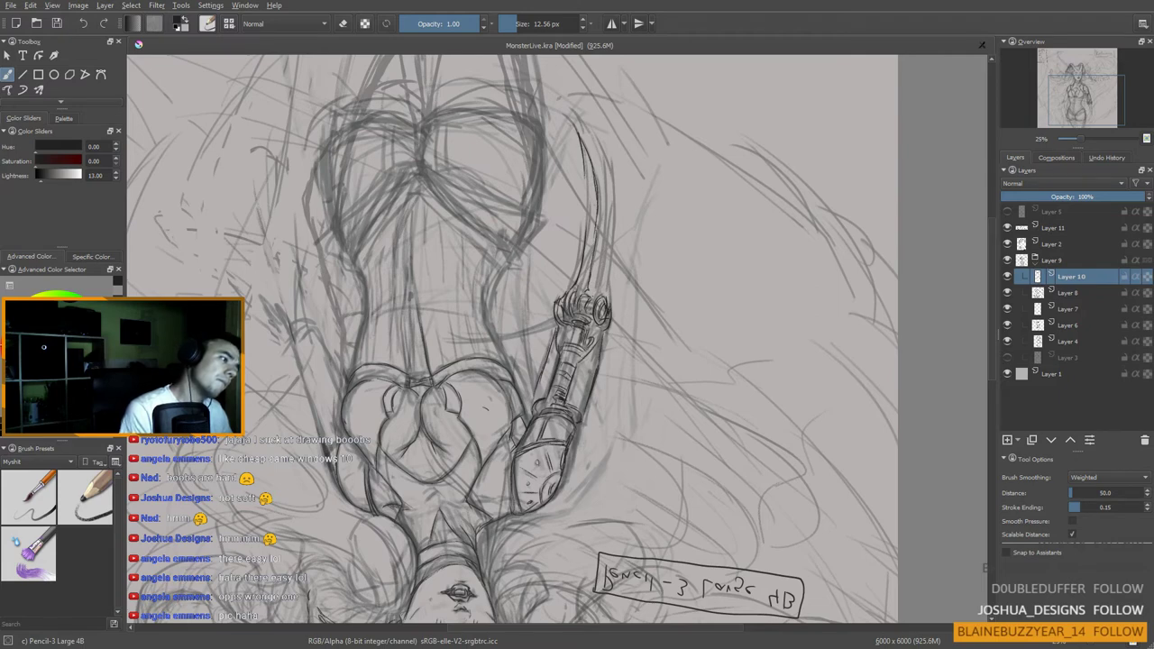
{"action": "left_click_drag", "start_coordinate": [586, 323], "coordinate": [580, 320]}
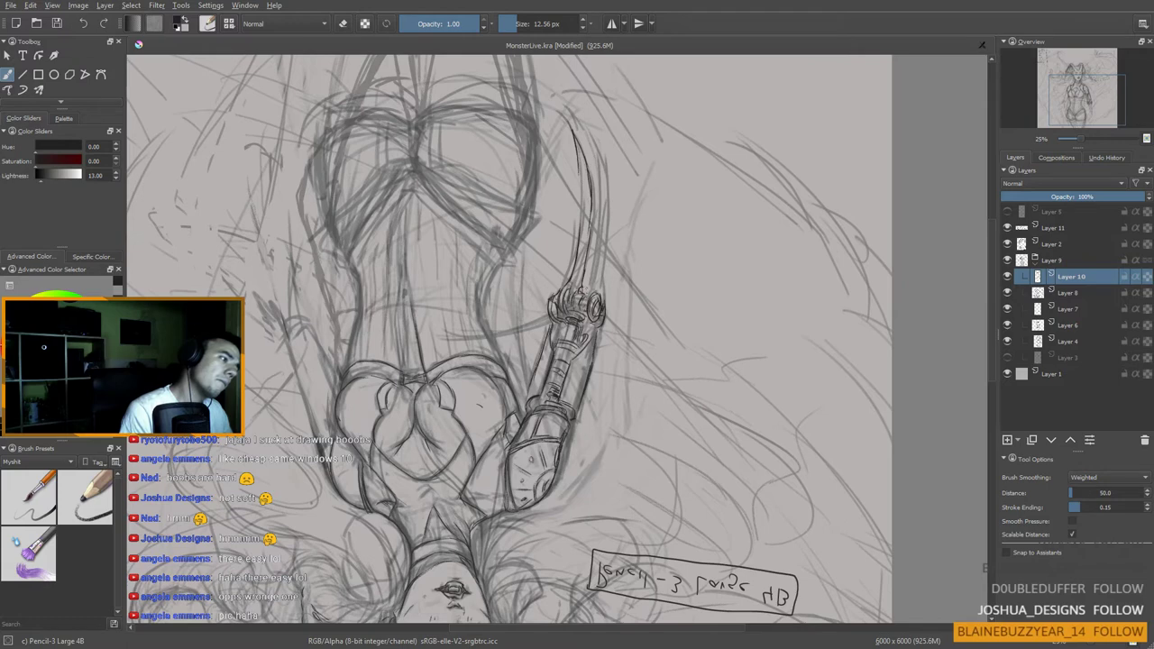
Step: Draw the outer claw fingers alongside the first one and add fine detail lines to the blades
{"action": "mouse_move", "coordinate": [591, 275]}
{"action": "left_mouse_down"}
{"action": "mouse_move", "coordinate": [586, 299]}
{"action": "mouse_move", "coordinate": [595, 204]}
{"action": "left_mouse_up"}
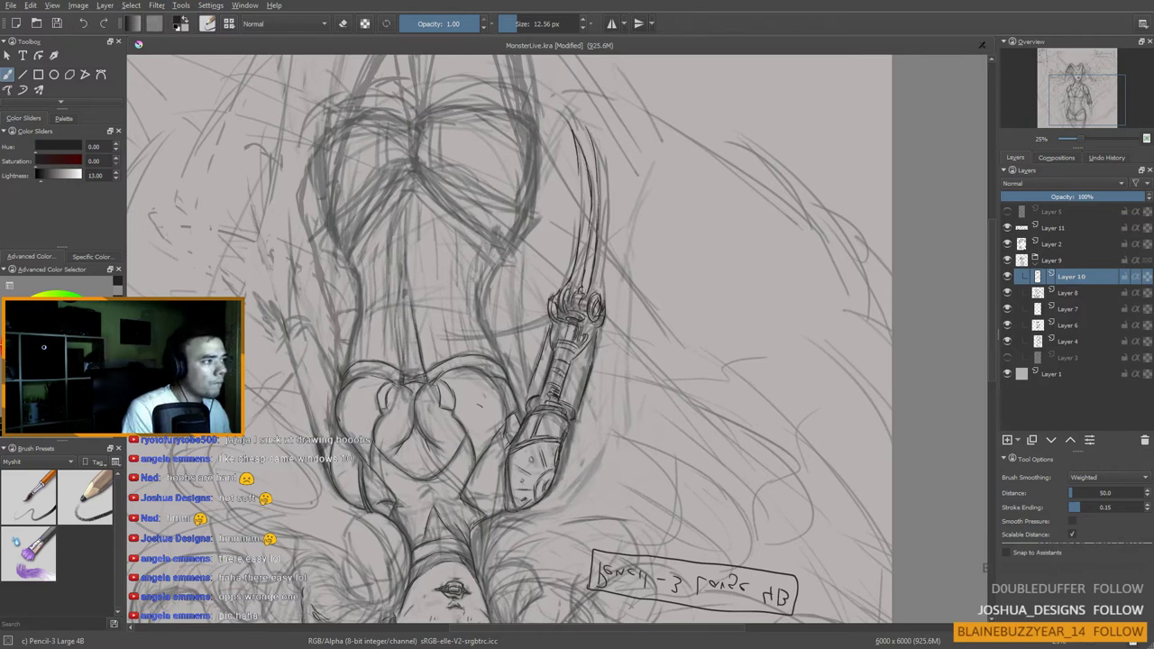
{"action": "mouse_move", "coordinate": [593, 141]}
{"action": "left_mouse_down"}
{"action": "mouse_move", "coordinate": [609, 224]}
{"action": "mouse_move", "coordinate": [598, 288]}
{"action": "left_mouse_up"}
{"action": "key", "text": "ctrl+z"}
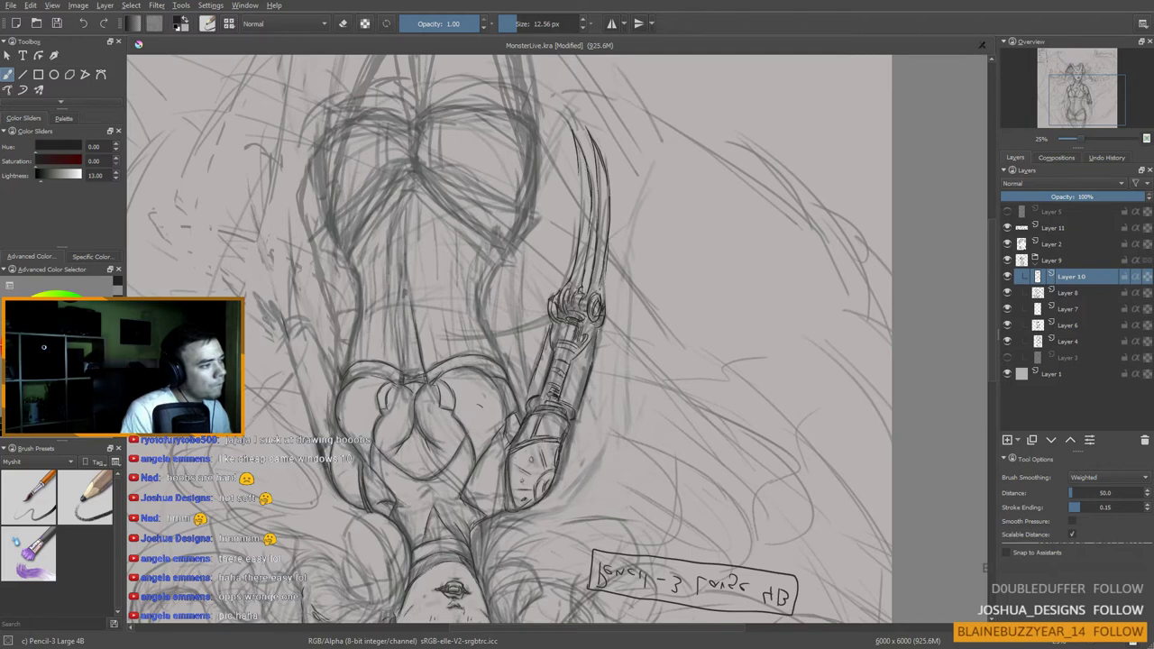
{"action": "key", "text": "ctrl+z"}
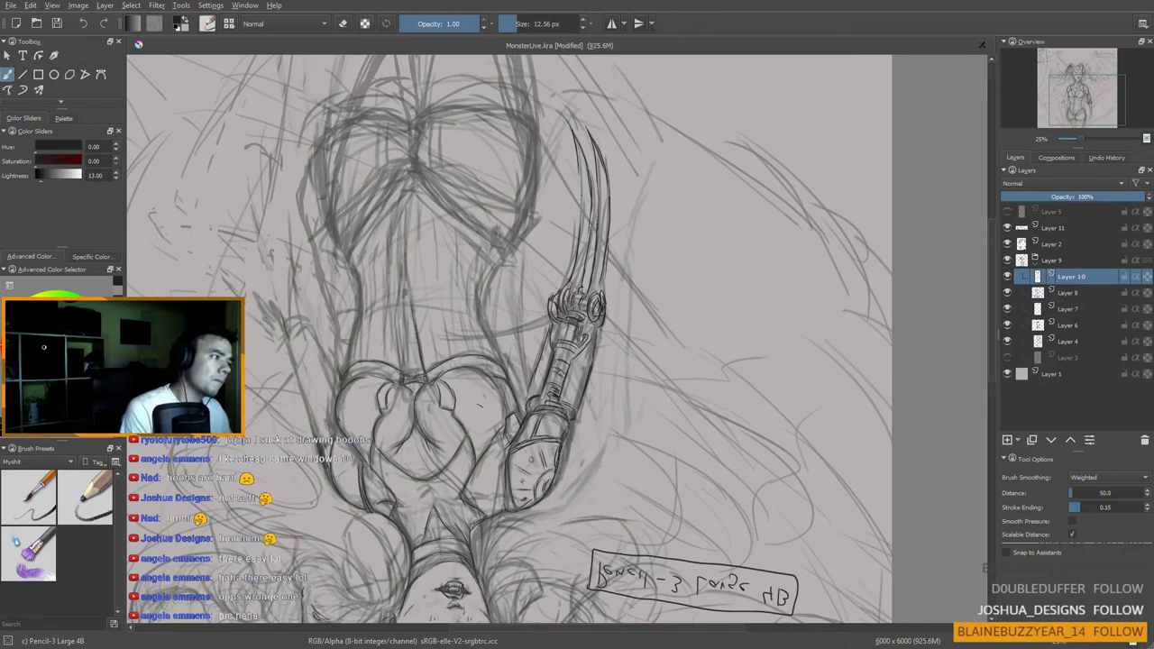
{"action": "left_click_drag", "start_coordinate": [584, 191], "coordinate": [581, 205]}
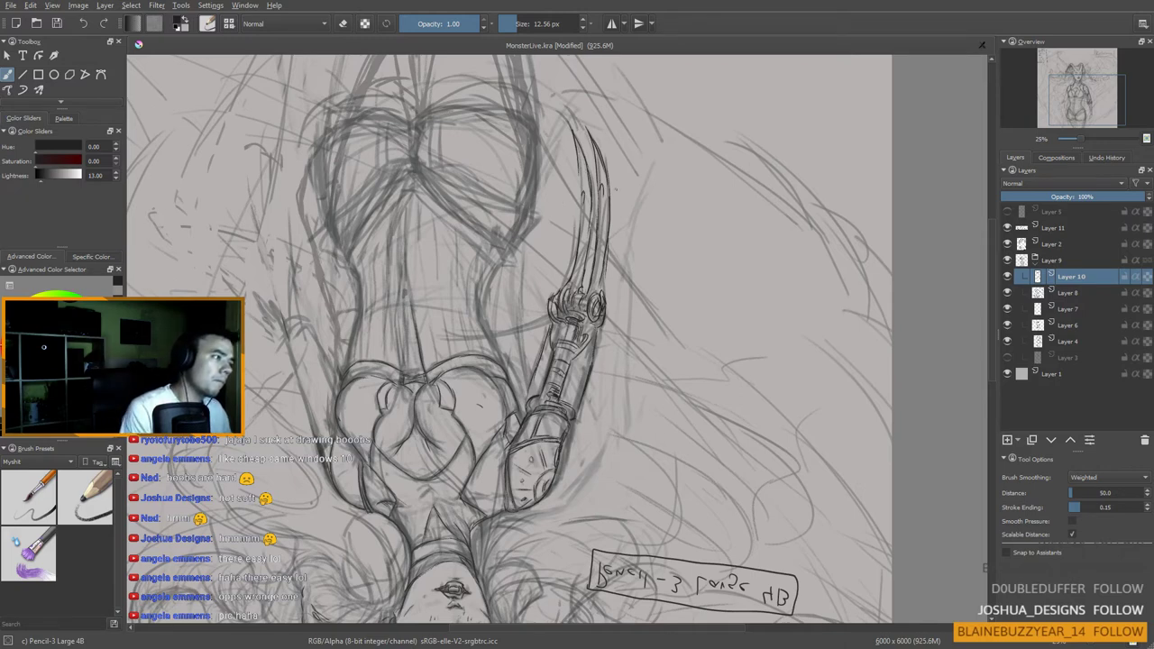
Step: Return the canvas to its upright orientation and darken the torso's waist contour on the mechanical arm's side
{"action": "scroll", "coordinate": [599, 160], "scroll_direction": "down", "scroll_amount": 2}
{"action": "scroll", "coordinate": [599, 160], "scroll_direction": "up", "scroll_amount": 1}
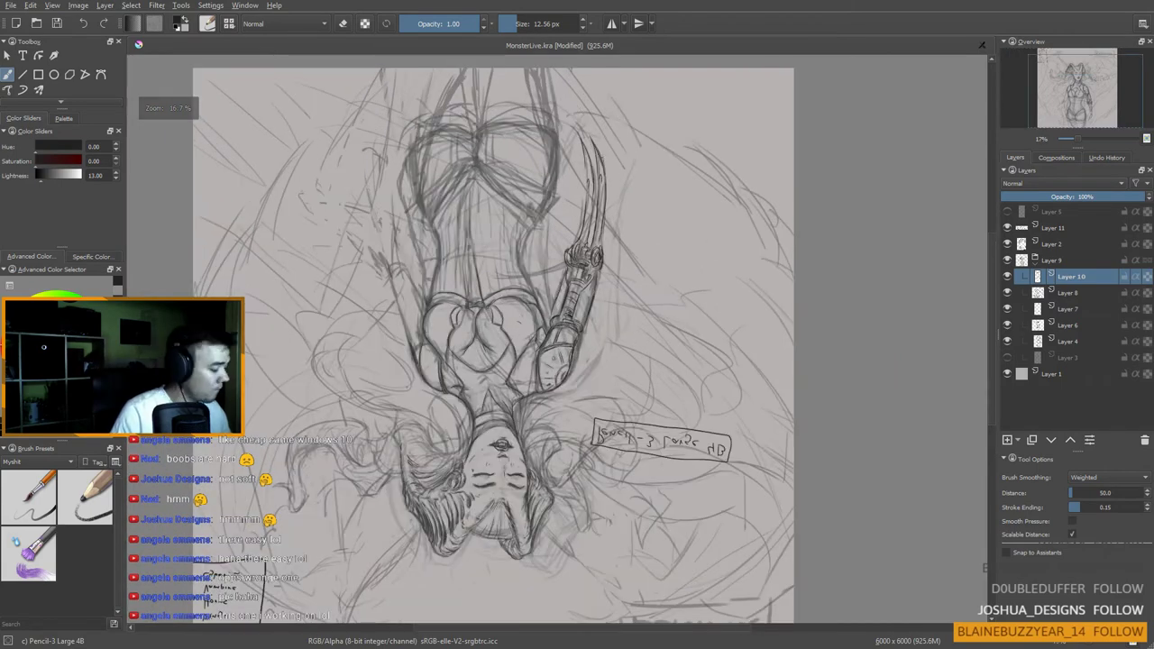
{"action": "key", "text": "5"}
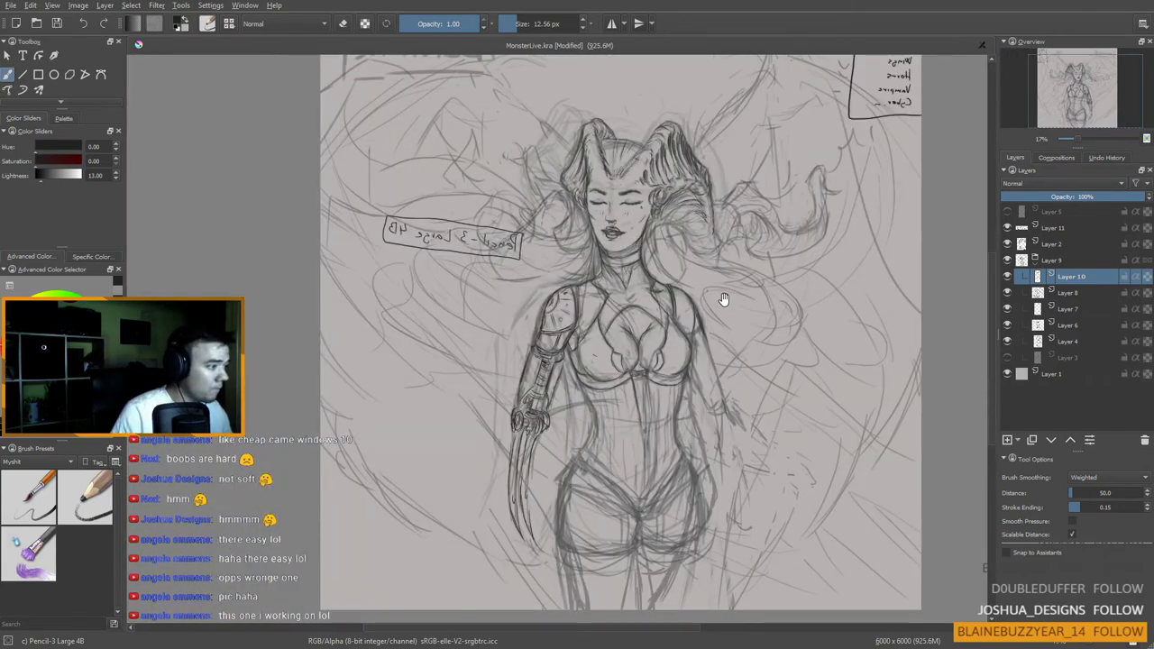
{"action": "left_click_drag", "start_coordinate": [728, 343], "coordinate": [673, 291]}
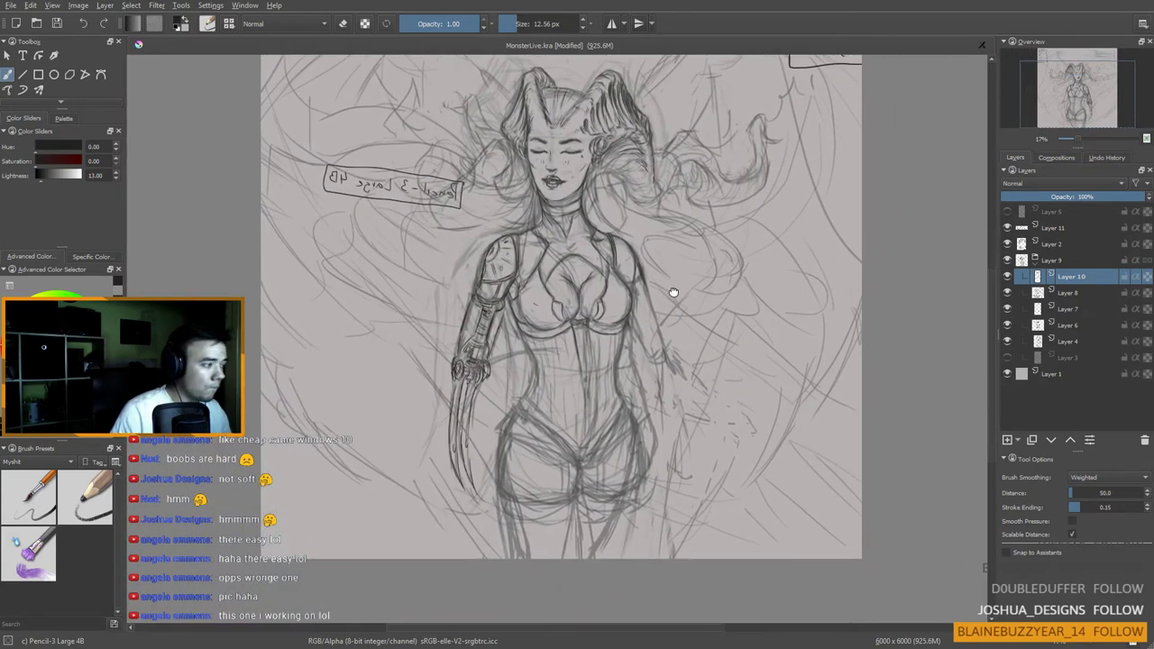
{"action": "scroll", "coordinate": [537, 351], "scroll_direction": "up", "scroll_amount": 1}
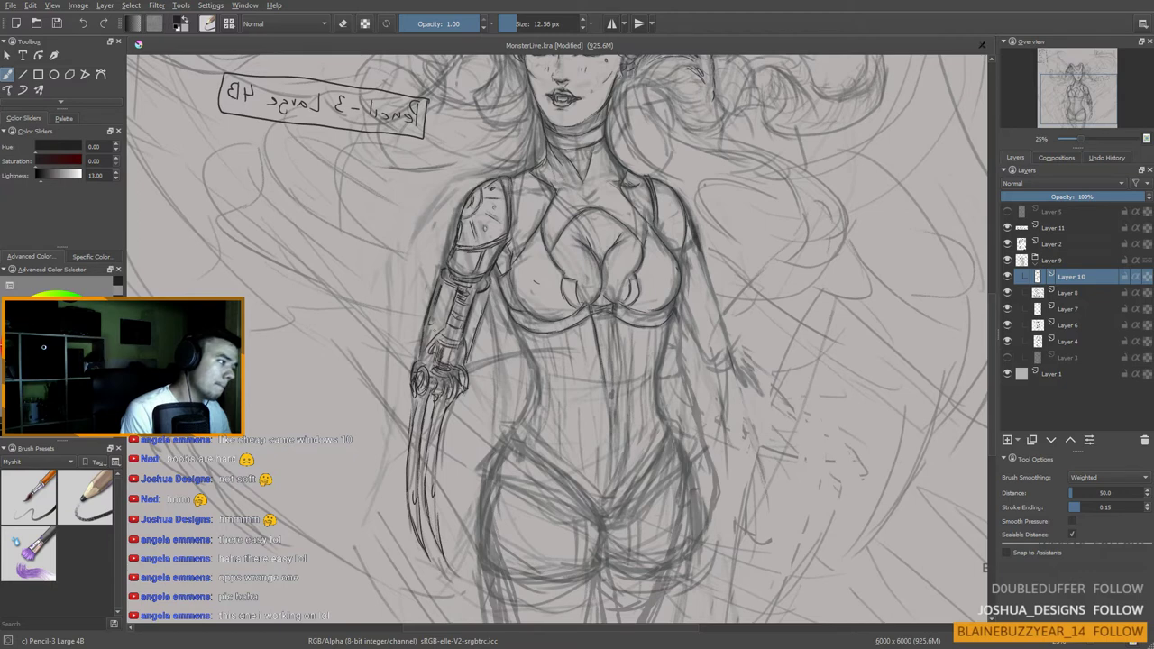
{"action": "left_click_drag", "start_coordinate": [430, 353], "coordinate": [416, 358]}
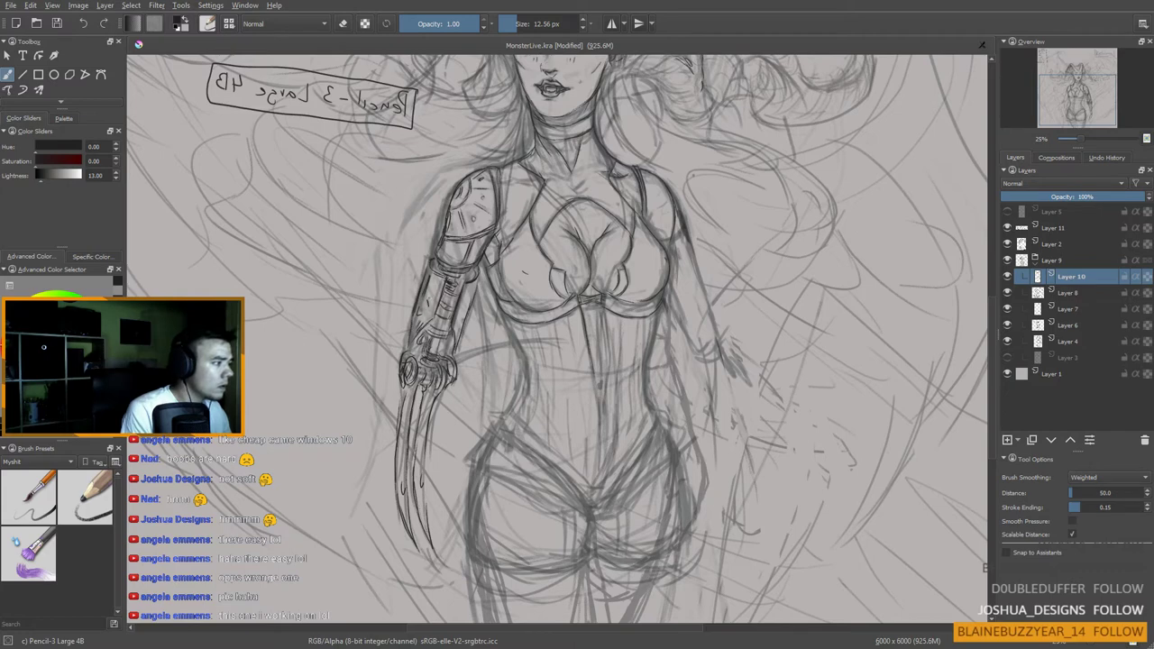
{"action": "mouse_move", "coordinate": [434, 325]}
{"action": "left_mouse_down"}
{"action": "mouse_move", "coordinate": [421, 328]}
{"action": "mouse_move", "coordinate": [434, 289]}
{"action": "left_mouse_up"}
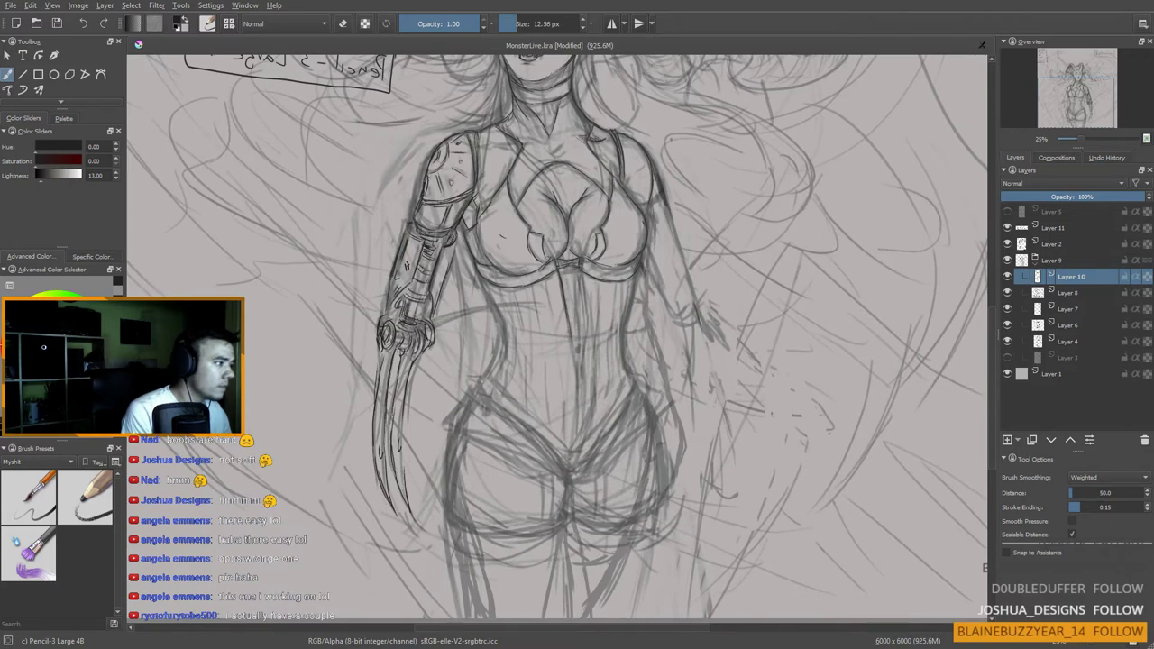
{"action": "mouse_move", "coordinate": [567, 329]}
{"action": "left_mouse_down"}
{"action": "mouse_move", "coordinate": [556, 302]}
{"action": "mouse_move", "coordinate": [504, 311]}
{"action": "left_mouse_up"}
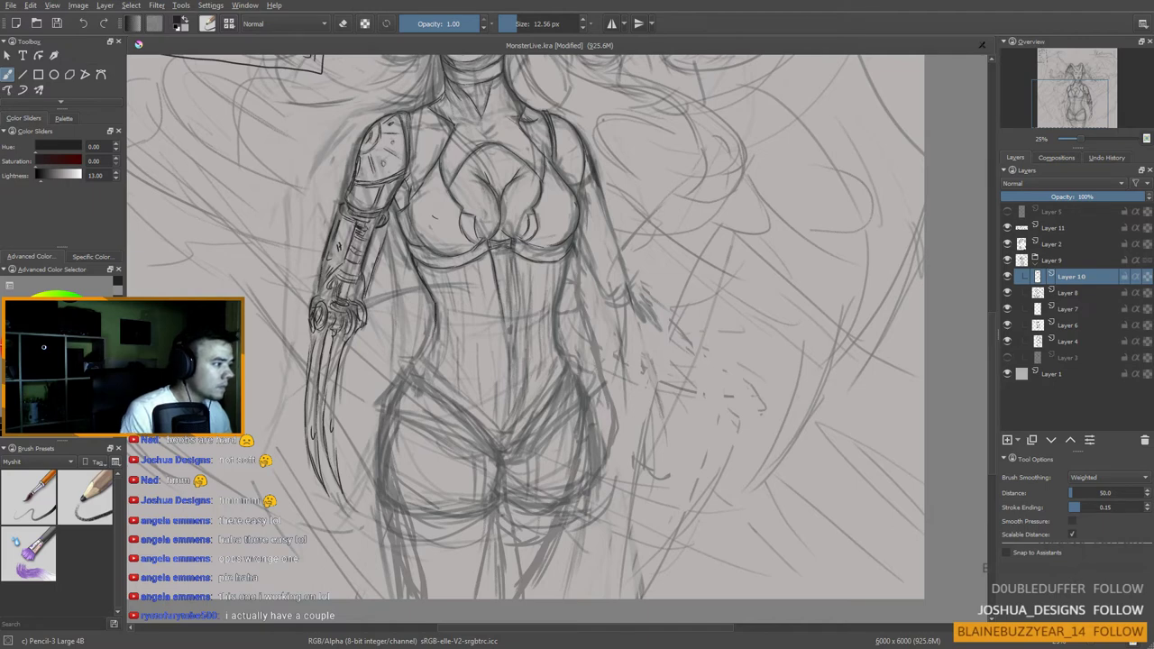
{"action": "left_click_drag", "start_coordinate": [427, 400], "coordinate": [407, 435]}
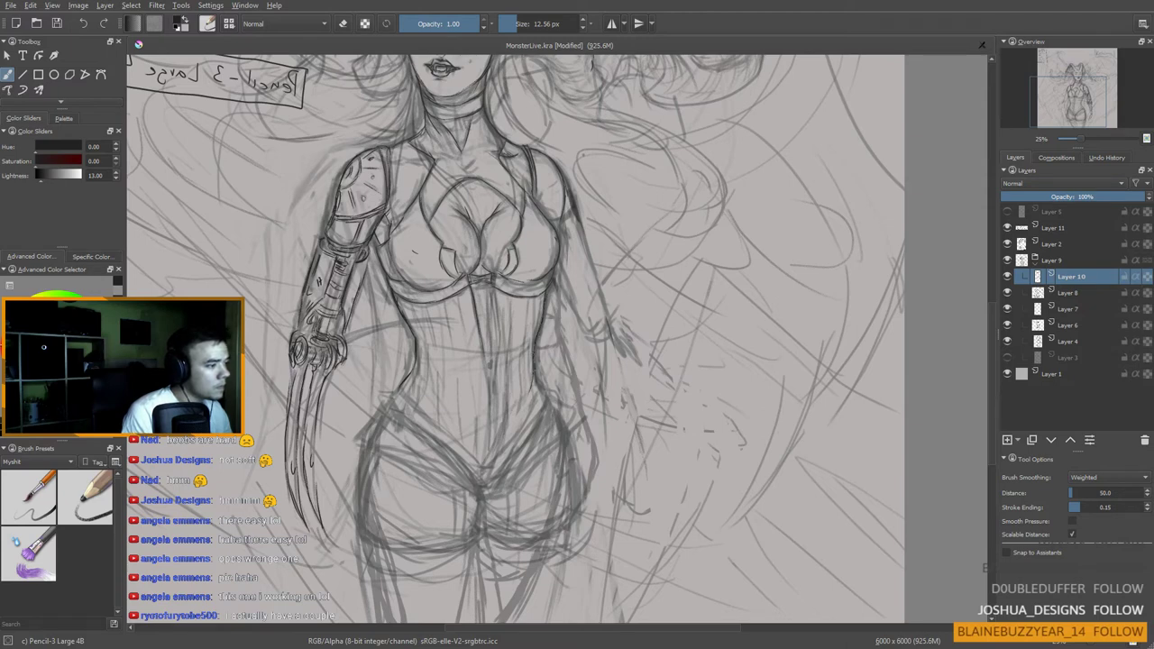
{"action": "left_click_drag", "start_coordinate": [516, 483], "coordinate": [531, 497]}
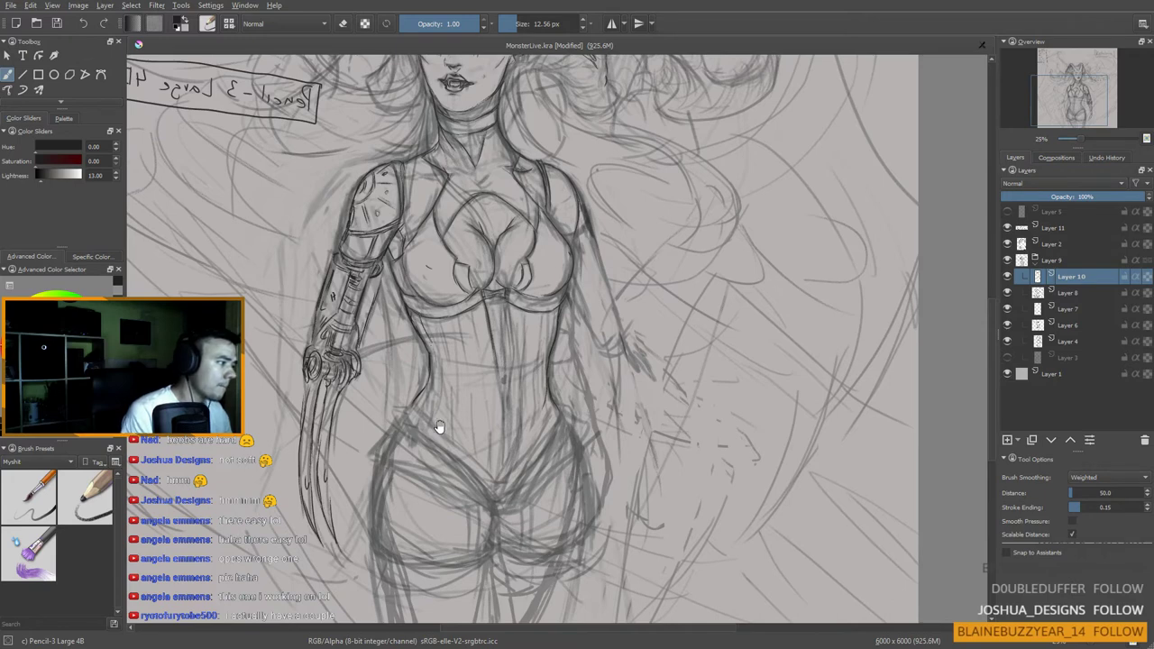
{"action": "scroll", "coordinate": [438, 425], "scroll_direction": "down", "scroll_amount": 1}
{"action": "left_click_drag", "start_coordinate": [432, 357], "coordinate": [428, 398]}
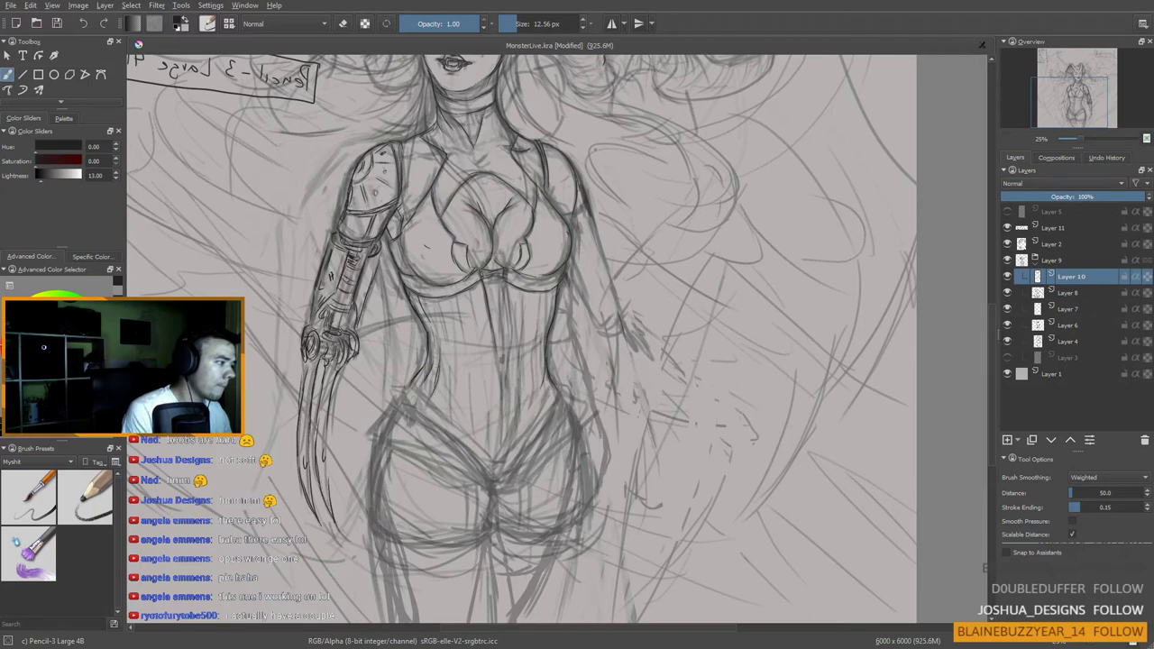
Step: Draw short seam lines on the corset below the bust and above the hip, on the mechanical arm's side
{"action": "left_click_drag", "start_coordinate": [428, 299], "coordinate": [440, 326]}
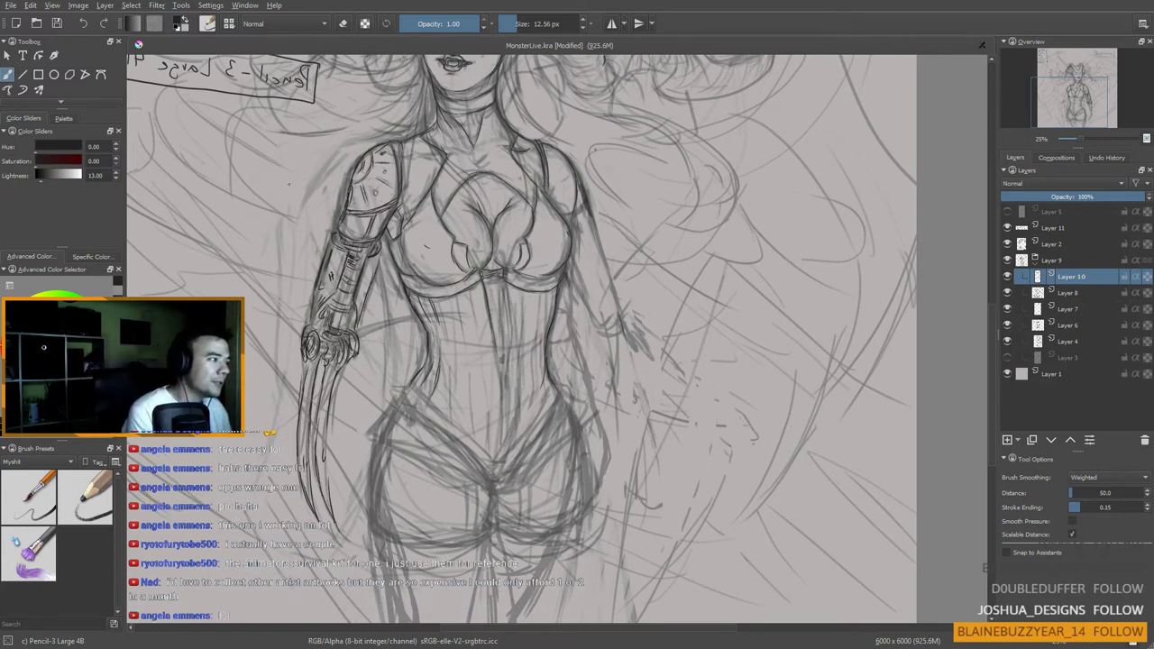
{"action": "left_click_drag", "start_coordinate": [345, 290], "coordinate": [335, 326]}
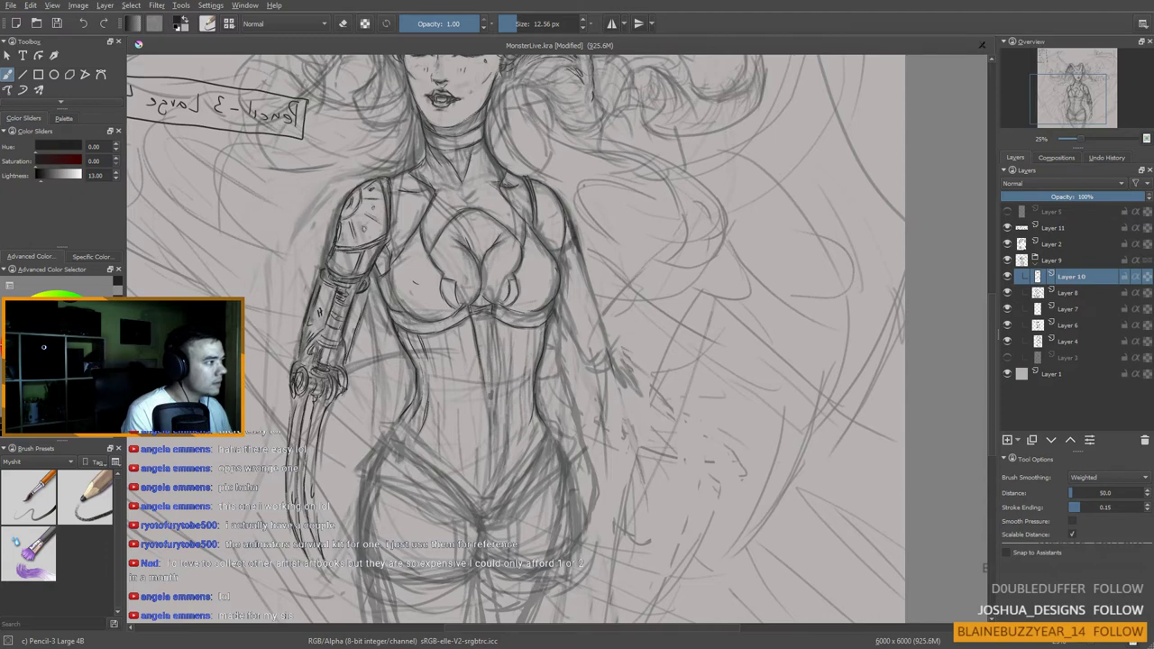
{"action": "scroll", "coordinate": [513, 339], "scroll_direction": "down", "scroll_amount": 3}
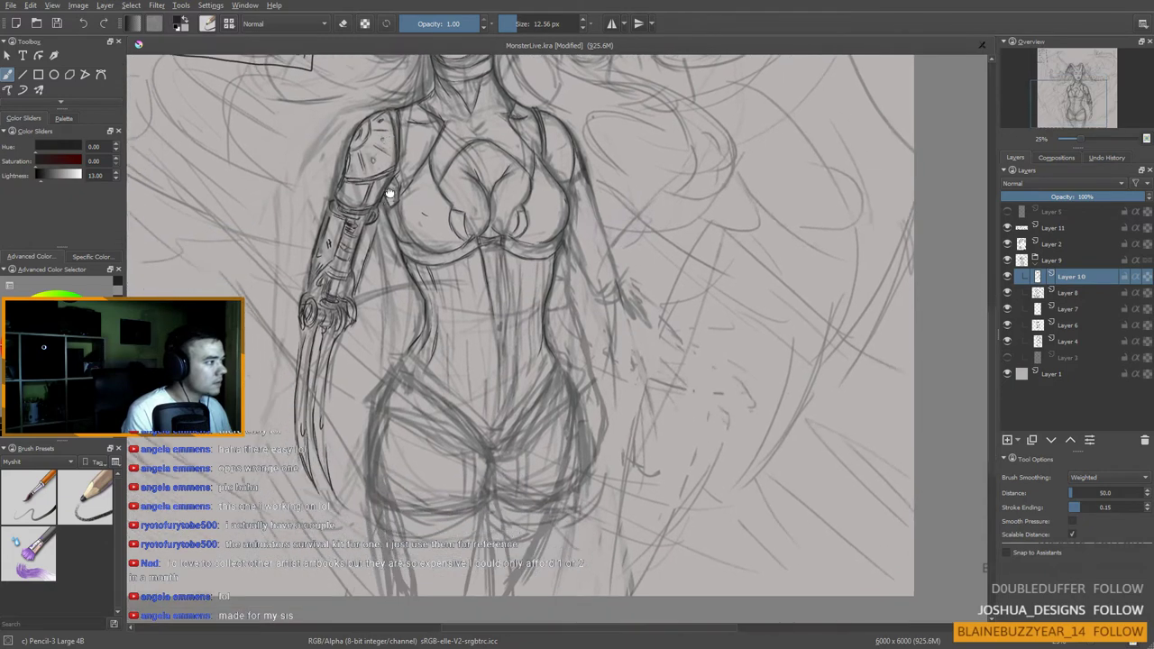
{"action": "left_click_drag", "start_coordinate": [388, 262], "coordinate": [357, 273]}
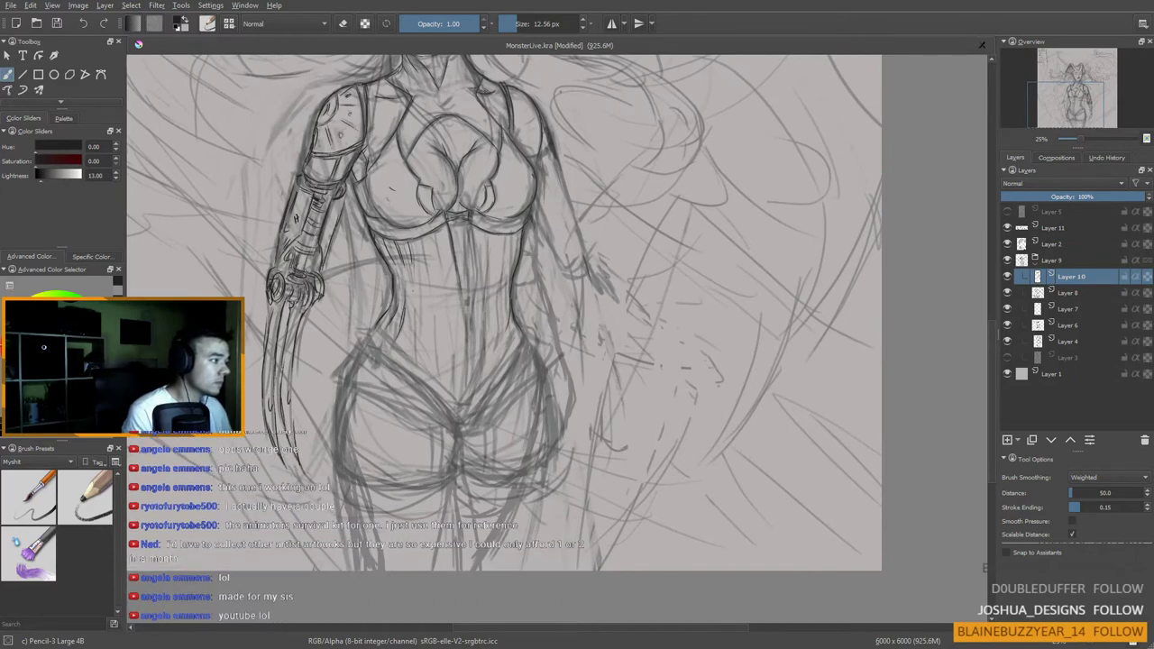
{"action": "mouse_move", "coordinate": [411, 310]}
{"action": "left_mouse_down"}
{"action": "mouse_move", "coordinate": [416, 359]}
{"action": "mouse_move", "coordinate": [410, 351]}
{"action": "left_mouse_up"}
{"action": "left_click_drag", "start_coordinate": [414, 243], "coordinate": [420, 282]}
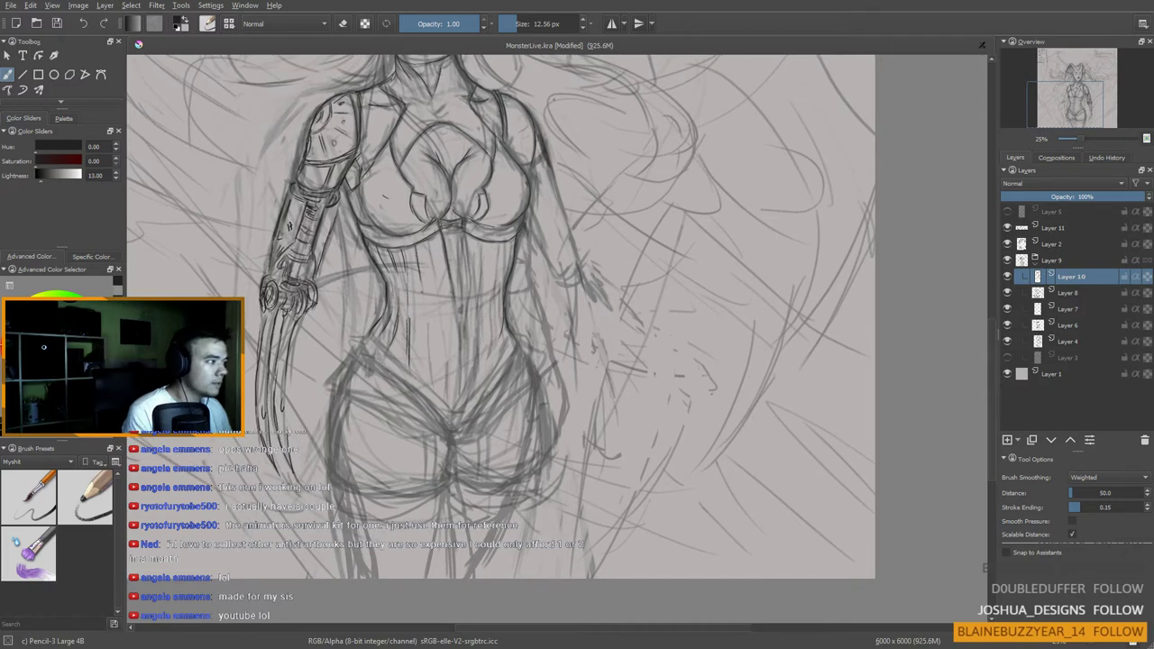
{"action": "left_click_drag", "start_coordinate": [416, 242], "coordinate": [420, 274]}
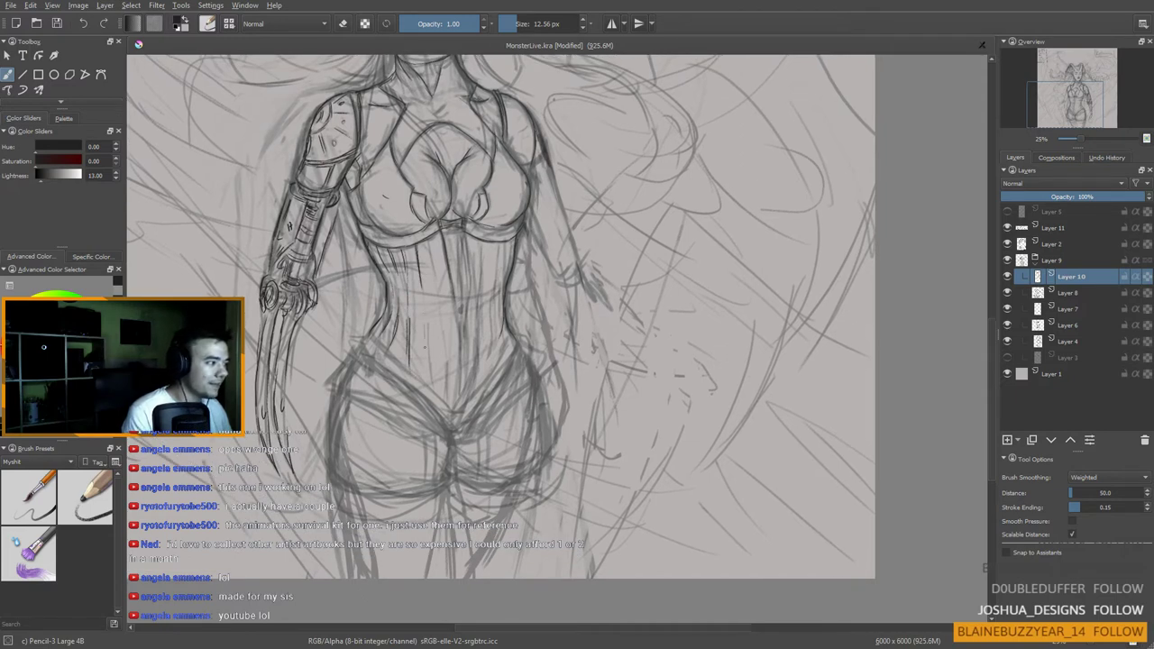
Step: Add long vertical seam lines down the corset's middle, running from the bust toward its lower point
{"action": "left_click_drag", "start_coordinate": [423, 317], "coordinate": [431, 384]}
{"action": "left_click_drag", "start_coordinate": [424, 324], "coordinate": [446, 418]}
{"action": "scroll", "coordinate": [433, 360], "scroll_direction": "up", "scroll_amount": 1}
{"action": "left_click_drag", "start_coordinate": [429, 247], "coordinate": [433, 281]}
{"action": "left_click_drag", "start_coordinate": [431, 245], "coordinate": [446, 396]}
{"action": "left_click_drag", "start_coordinate": [444, 355], "coordinate": [449, 403]}
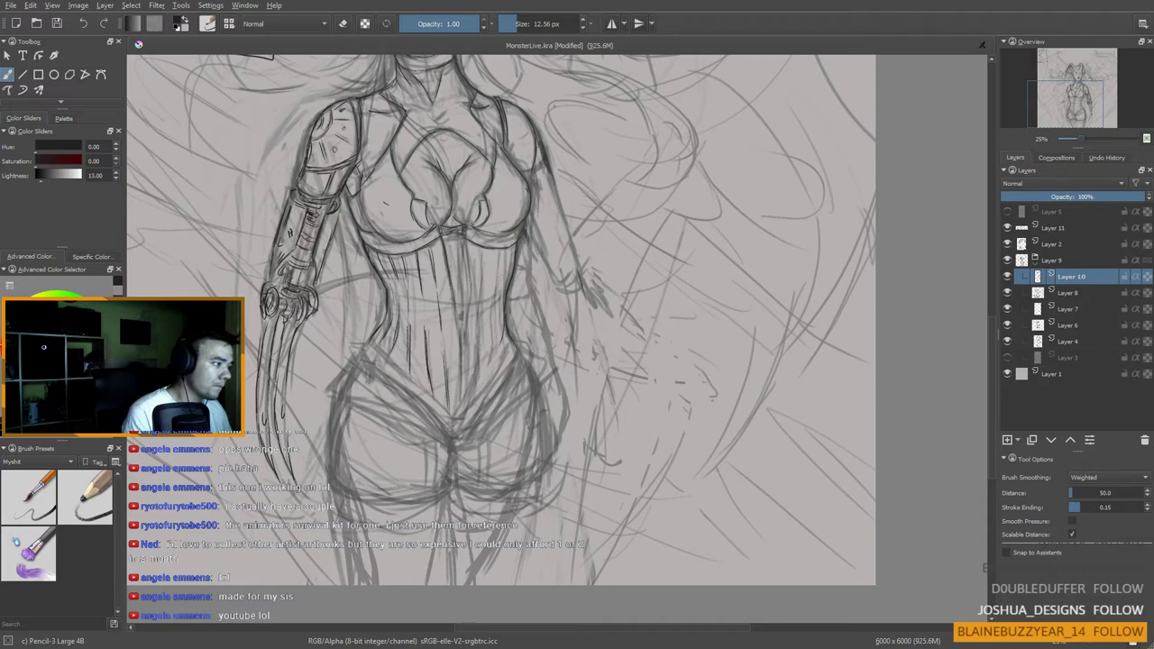
Step: Draw the corset's center panel lines converging at the lower point and darken its central seam
{"action": "mouse_move", "coordinate": [460, 348]}
{"action": "left_mouse_down"}
{"action": "mouse_move", "coordinate": [462, 411]}
{"action": "mouse_move", "coordinate": [450, 417]}
{"action": "left_mouse_up"}
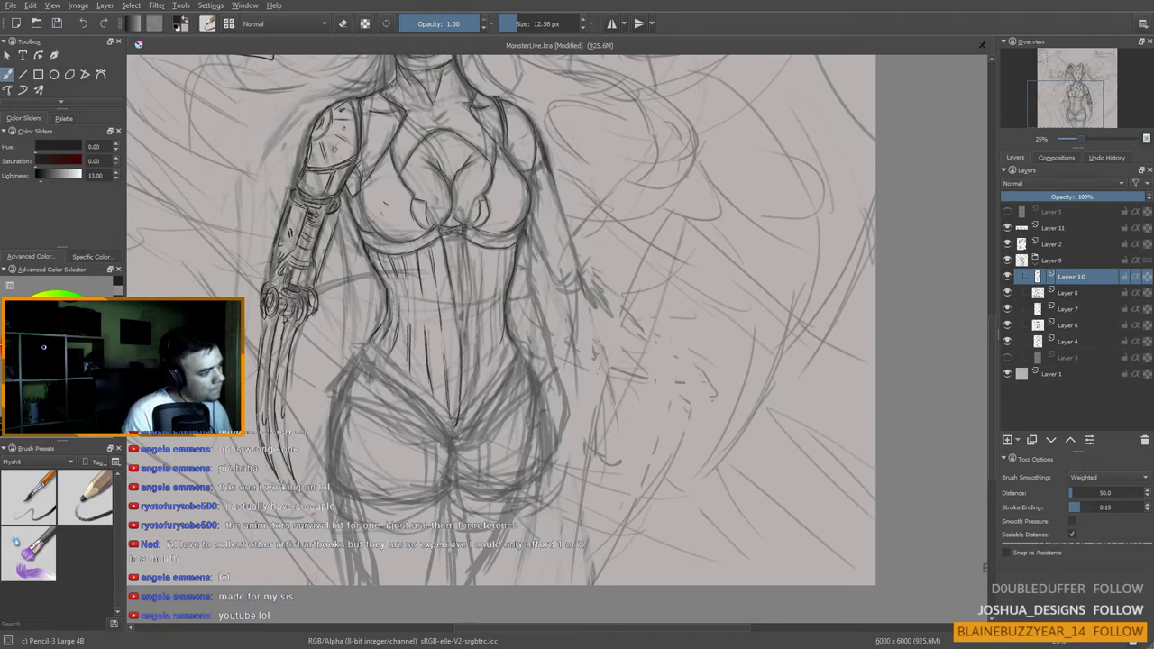
{"action": "left_click_drag", "start_coordinate": [473, 359], "coordinate": [464, 410]}
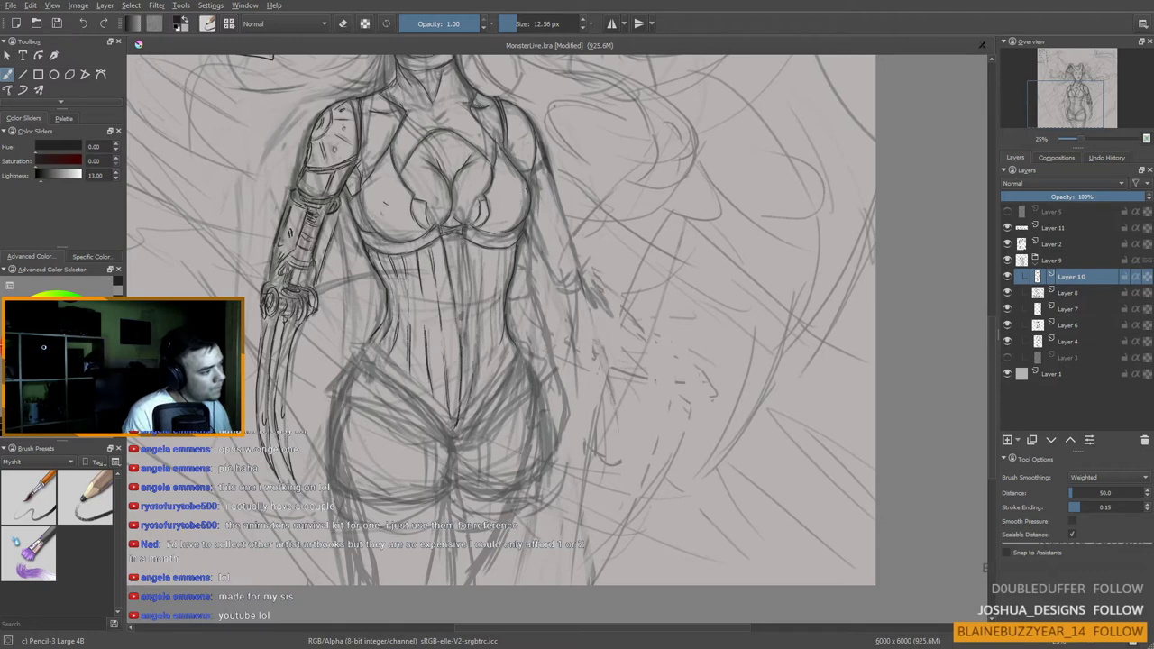
{"action": "left_click_drag", "start_coordinate": [478, 245], "coordinate": [475, 346]}
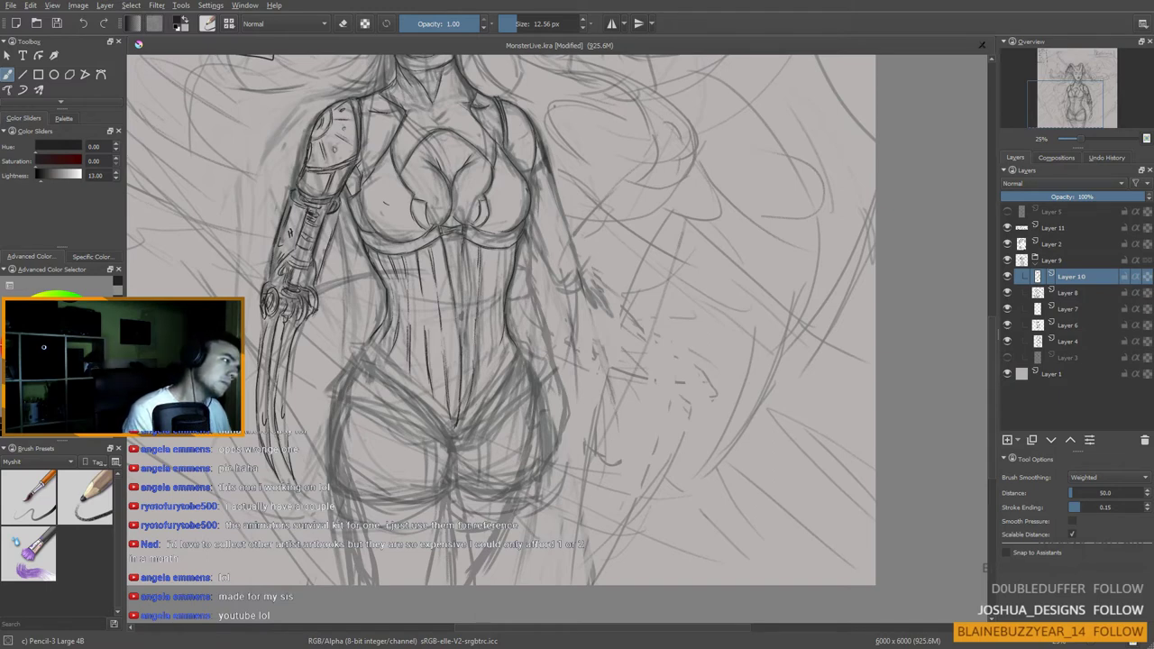
{"action": "mouse_move", "coordinate": [461, 256]}
{"action": "left_mouse_down"}
{"action": "mouse_move", "coordinate": [461, 353]}
{"action": "mouse_move", "coordinate": [464, 263]}
{"action": "mouse_move", "coordinate": [466, 316]}
{"action": "left_mouse_up"}
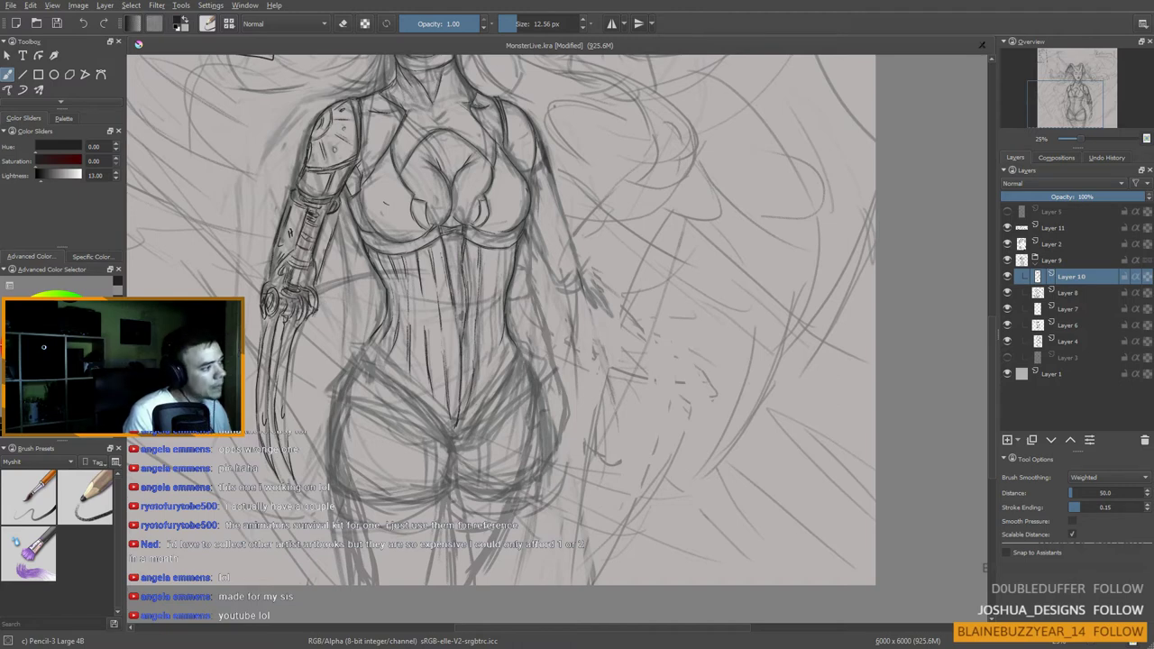
Step: Try a long contour line down the outer edge of the unfinished non-mechanical arm
{"action": "left_click_drag", "start_coordinate": [431, 479], "coordinate": [409, 507]}
{"action": "scroll", "coordinate": [412, 362], "scroll_direction": "down", "scroll_amount": 2}
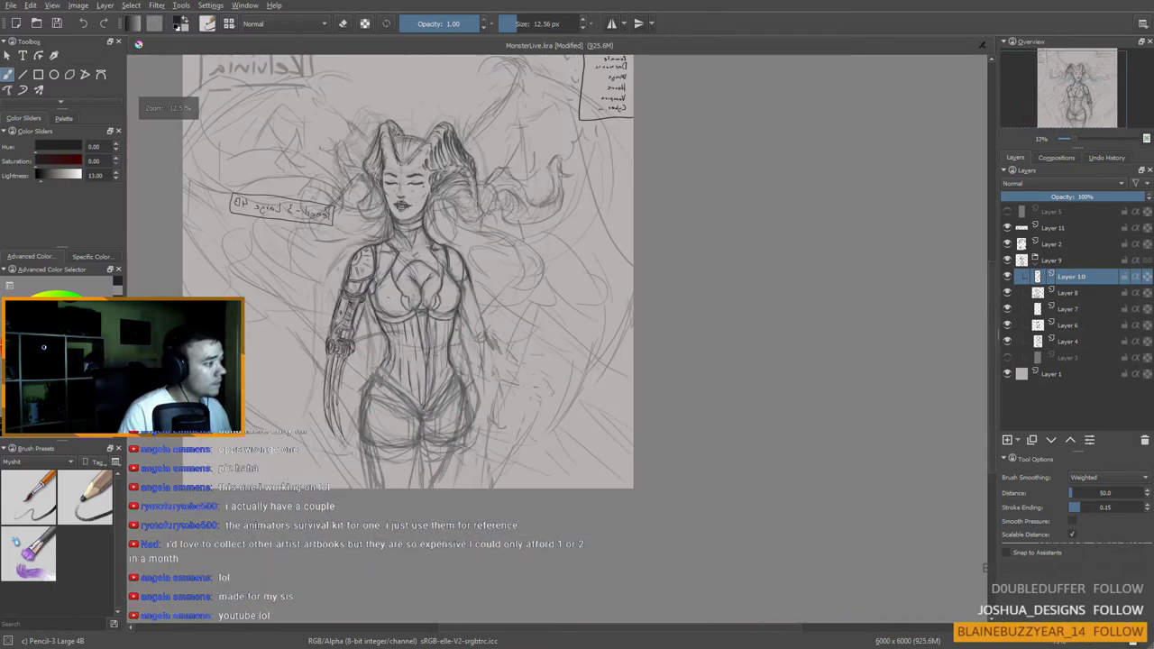
{"action": "left_click_drag", "start_coordinate": [456, 350], "coordinate": [492, 392]}
{"action": "scroll", "coordinate": [492, 384], "scroll_direction": "up", "scroll_amount": 1}
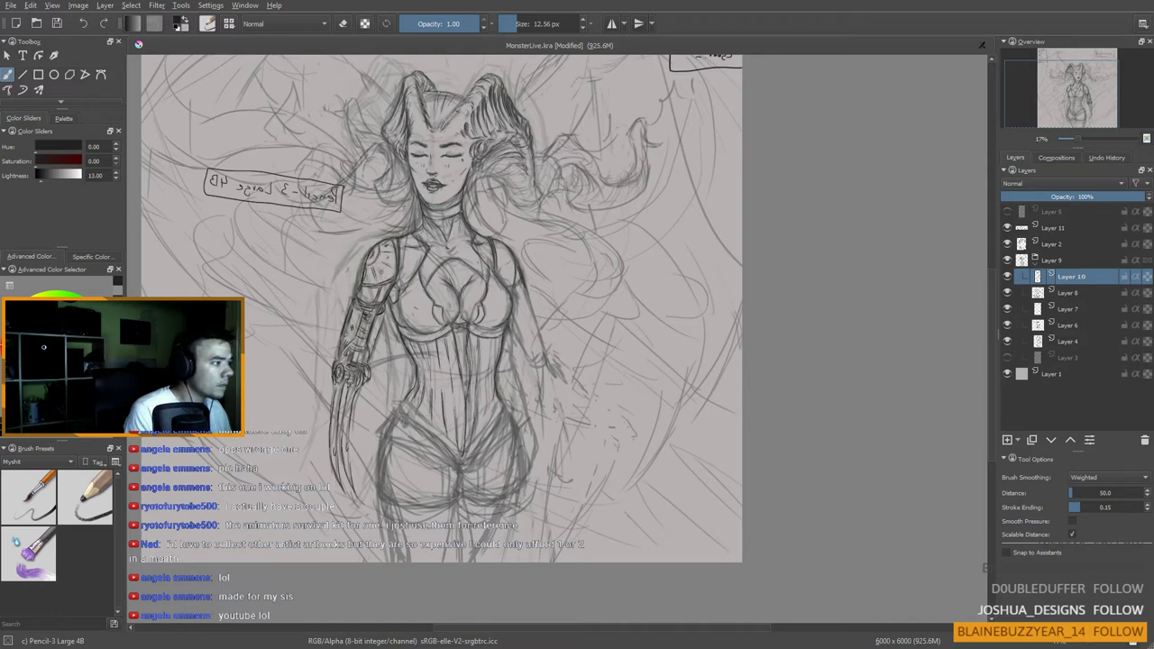
{"action": "left_click_drag", "start_coordinate": [432, 269], "coordinate": [439, 247]}
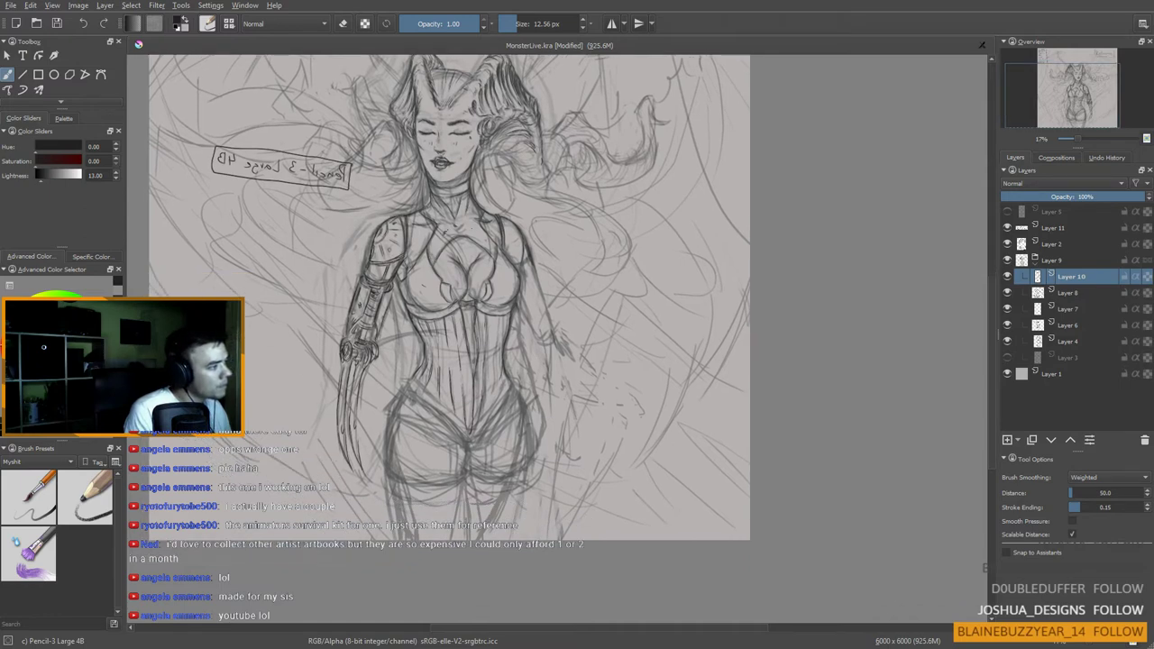
{"action": "mouse_move", "coordinate": [467, 257]}
{"action": "left_mouse_down"}
{"action": "mouse_move", "coordinate": [463, 246]}
{"action": "mouse_move", "coordinate": [448, 257]}
{"action": "left_mouse_up"}
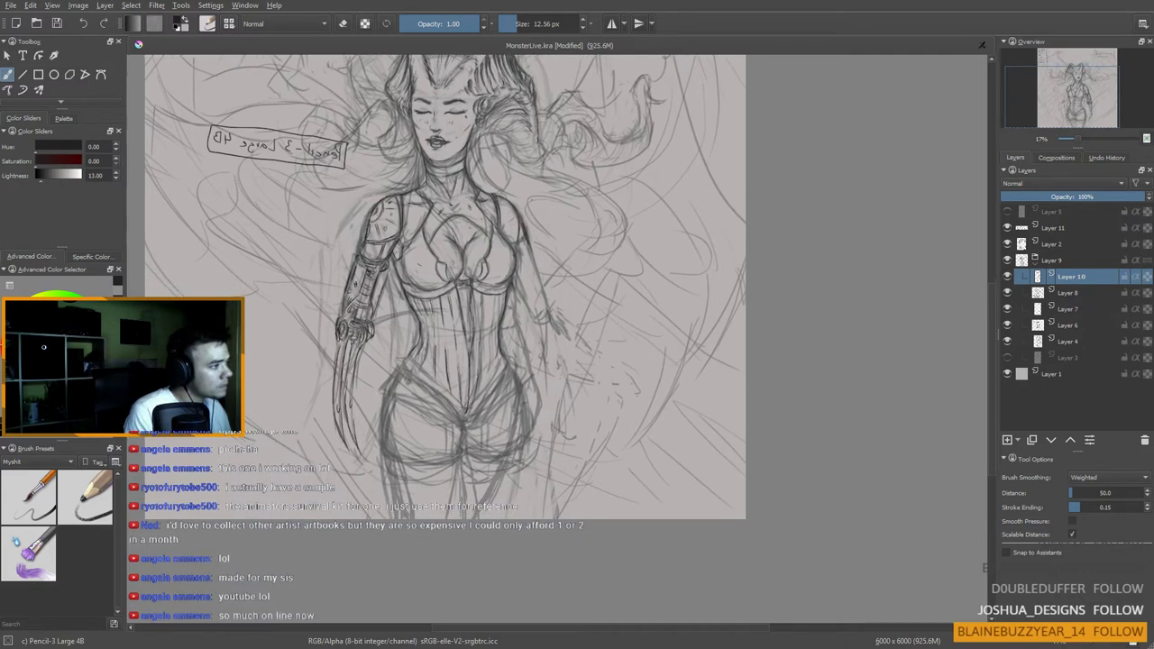
{"action": "left_click_drag", "start_coordinate": [439, 272], "coordinate": [443, 276]}
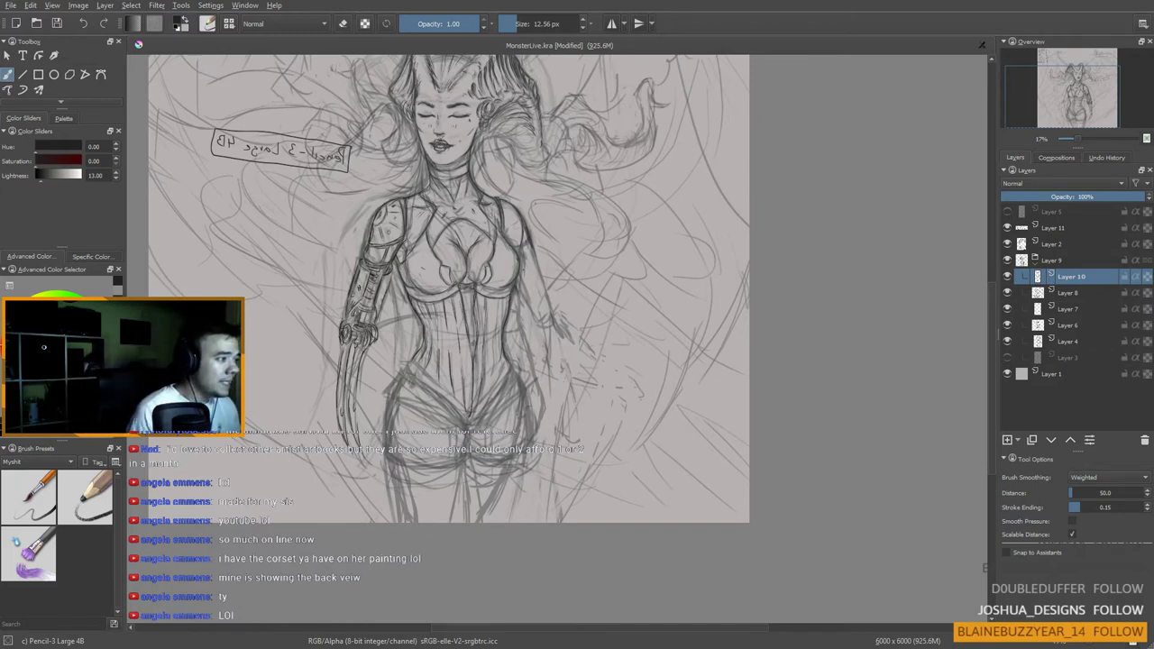
{"action": "left_click_drag", "start_coordinate": [520, 266], "coordinate": [563, 406]}
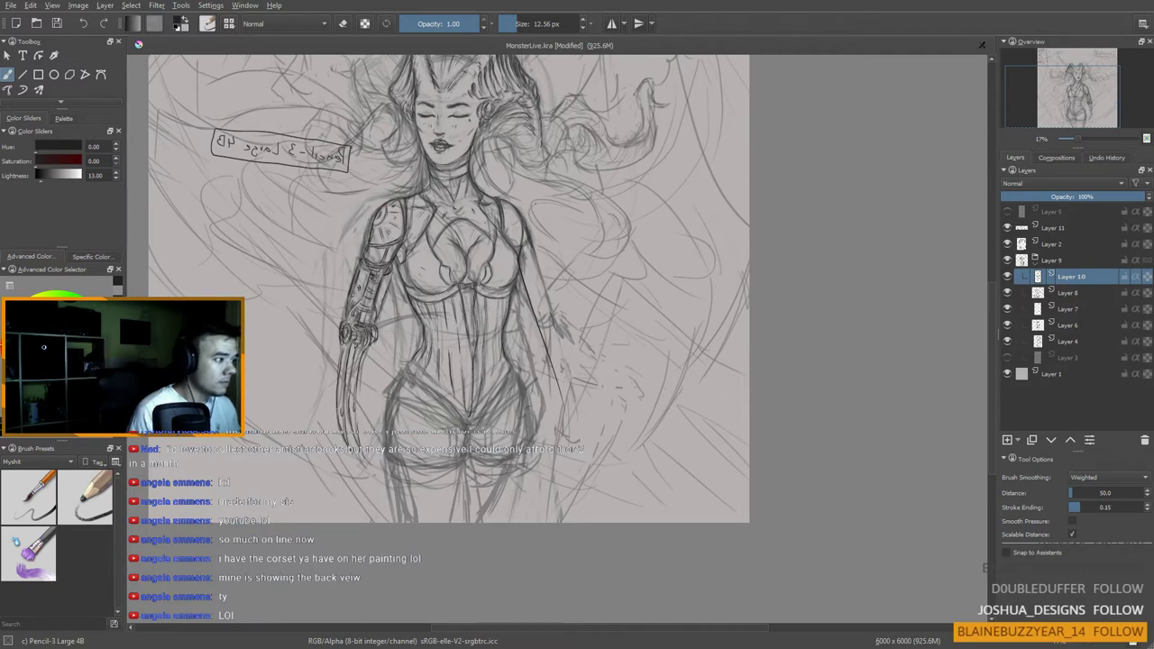
{"action": "key", "text": "ctrl+z"}
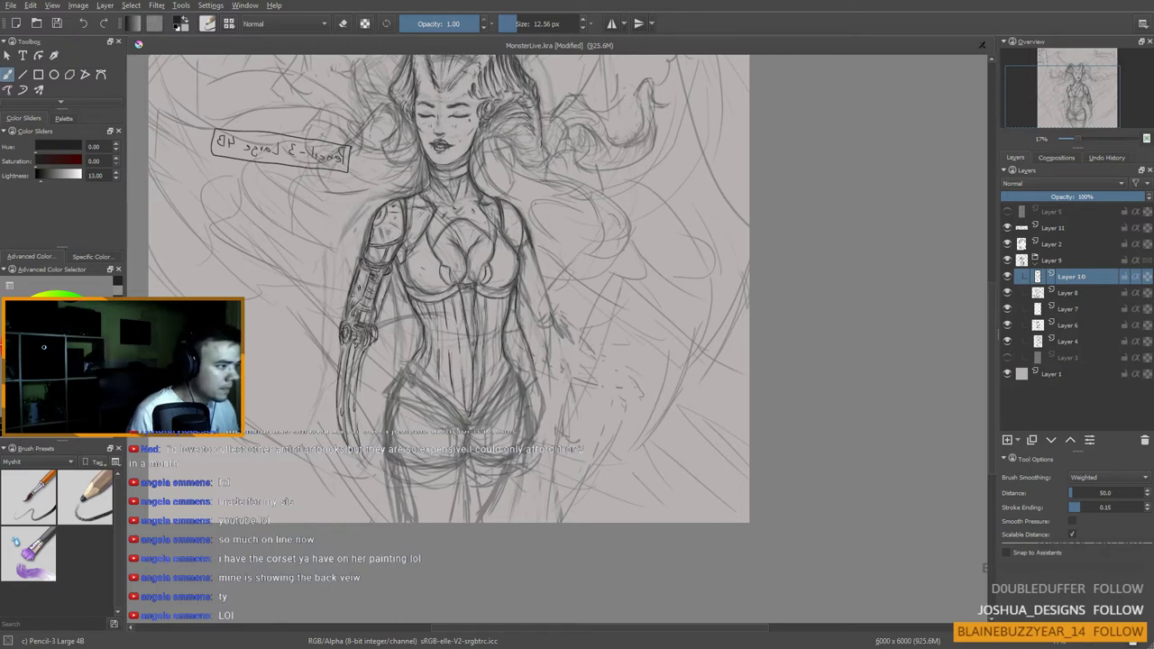
Step: Darken the short hip contour below the waist on the side of the non-mechanical arm
{"action": "left_click_drag", "start_coordinate": [534, 365], "coordinate": [539, 386]}
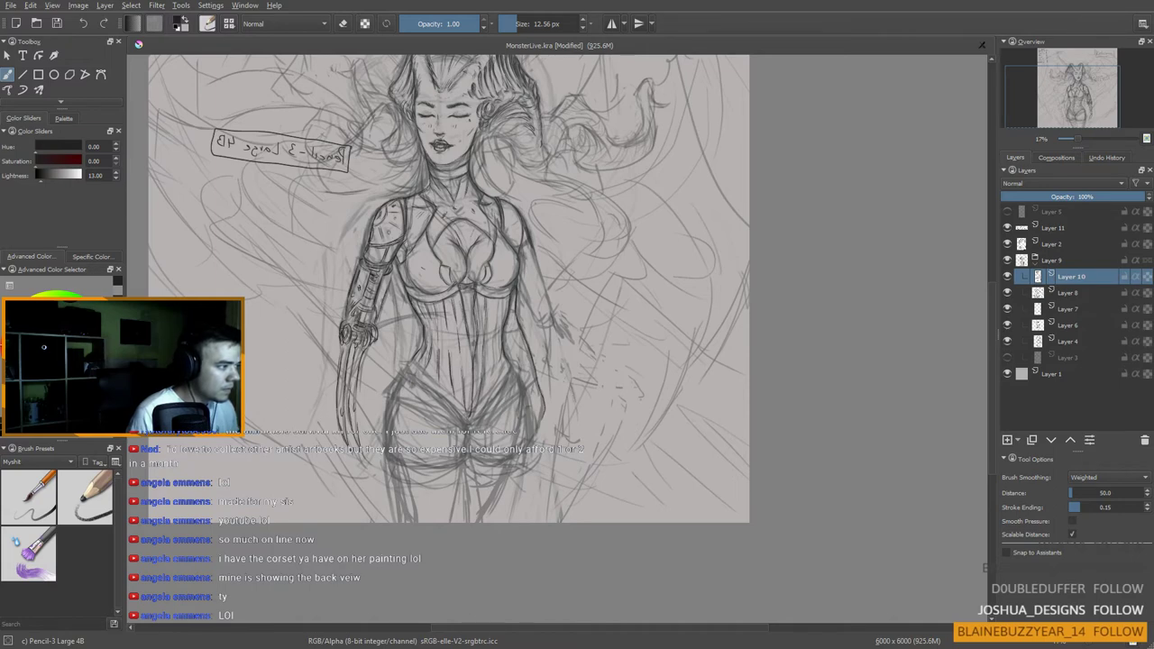
{"action": "left_click_drag", "start_coordinate": [541, 361], "coordinate": [537, 345]}
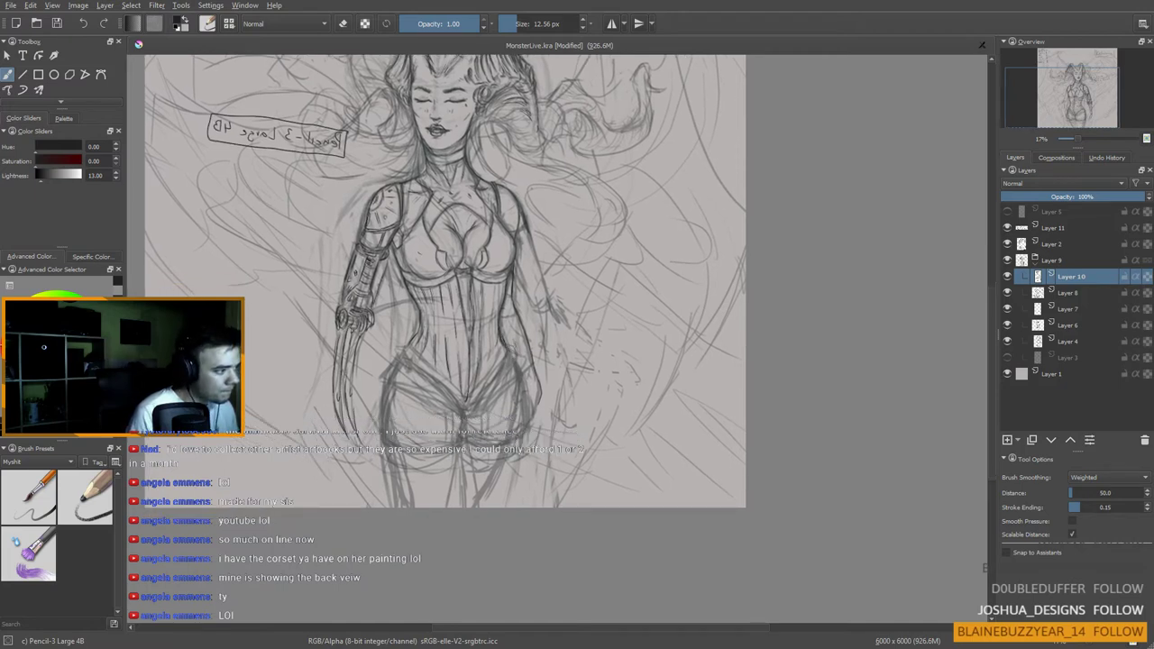
{"action": "left_click_drag", "start_coordinate": [541, 361], "coordinate": [527, 328]}
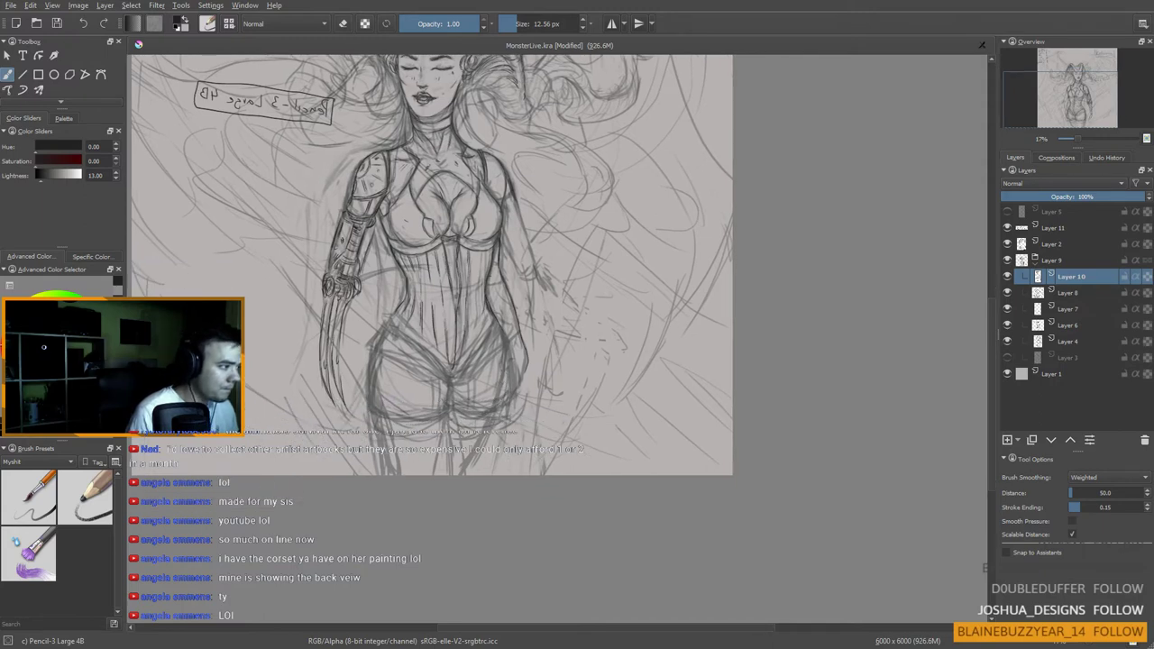
{"action": "scroll", "coordinate": [450, 330], "scroll_direction": "down", "scroll_amount": 3}
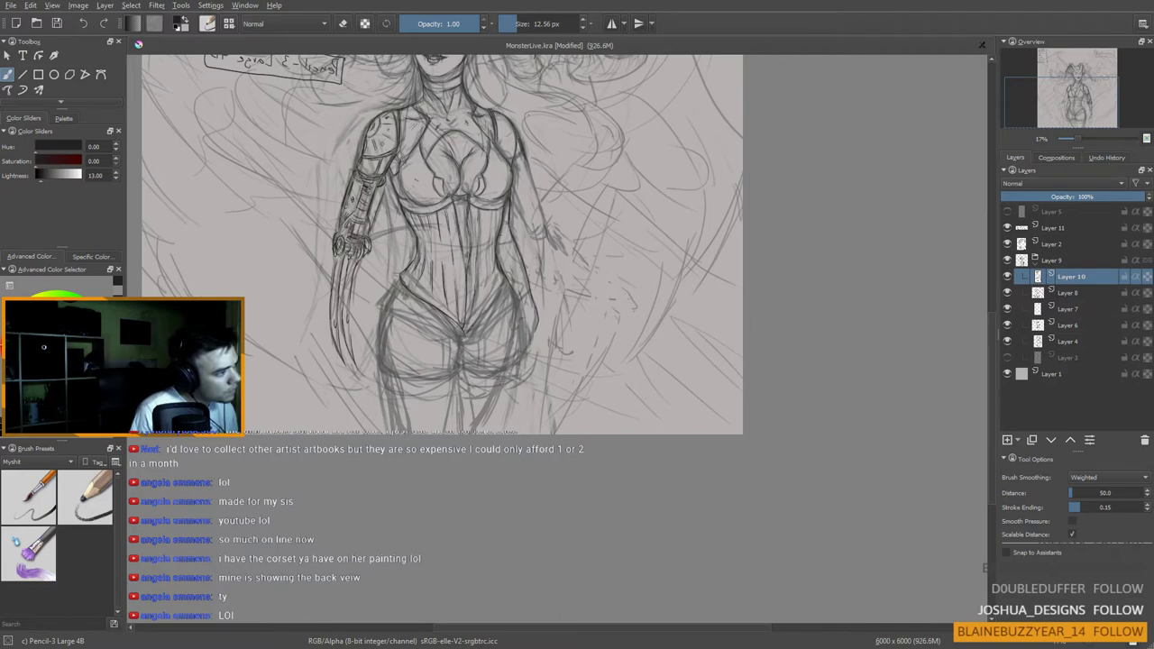
Step: Draw vertical seam lines on the corset from below the bust to above the hip, on the non-mechanical arm's side
{"action": "left_click_drag", "start_coordinate": [484, 285], "coordinate": [479, 307]}
{"action": "left_click_drag", "start_coordinate": [491, 229], "coordinate": [488, 211]}
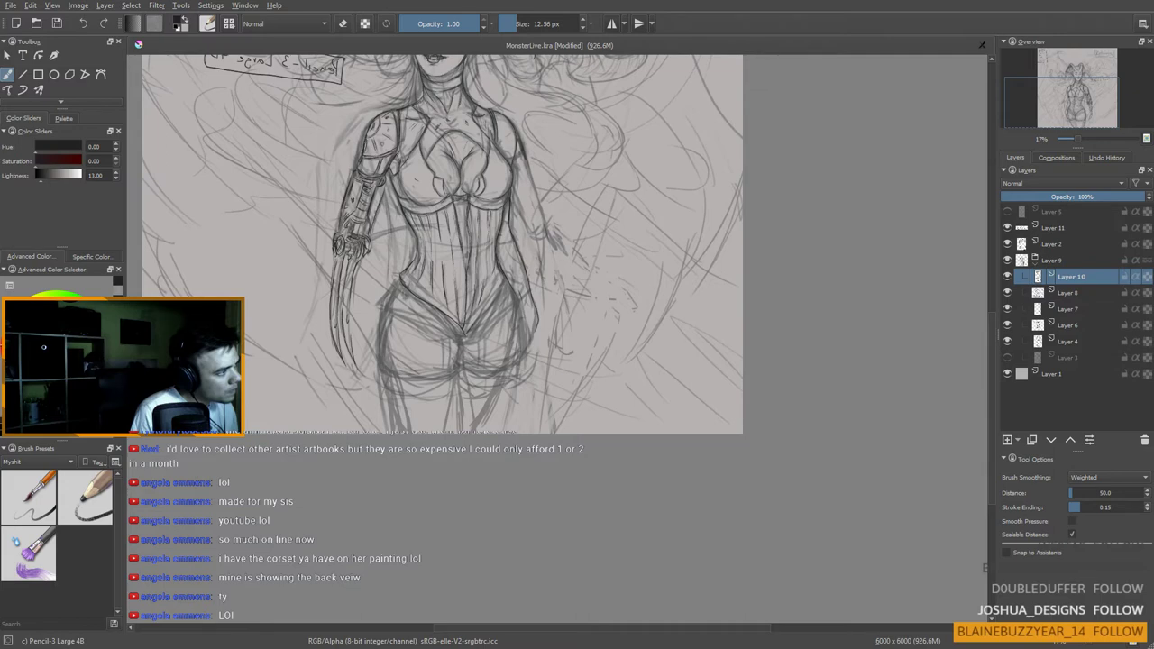
{"action": "left_click_drag", "start_coordinate": [490, 253], "coordinate": [487, 231]}
{"action": "left_click_drag", "start_coordinate": [487, 263], "coordinate": [486, 241]}
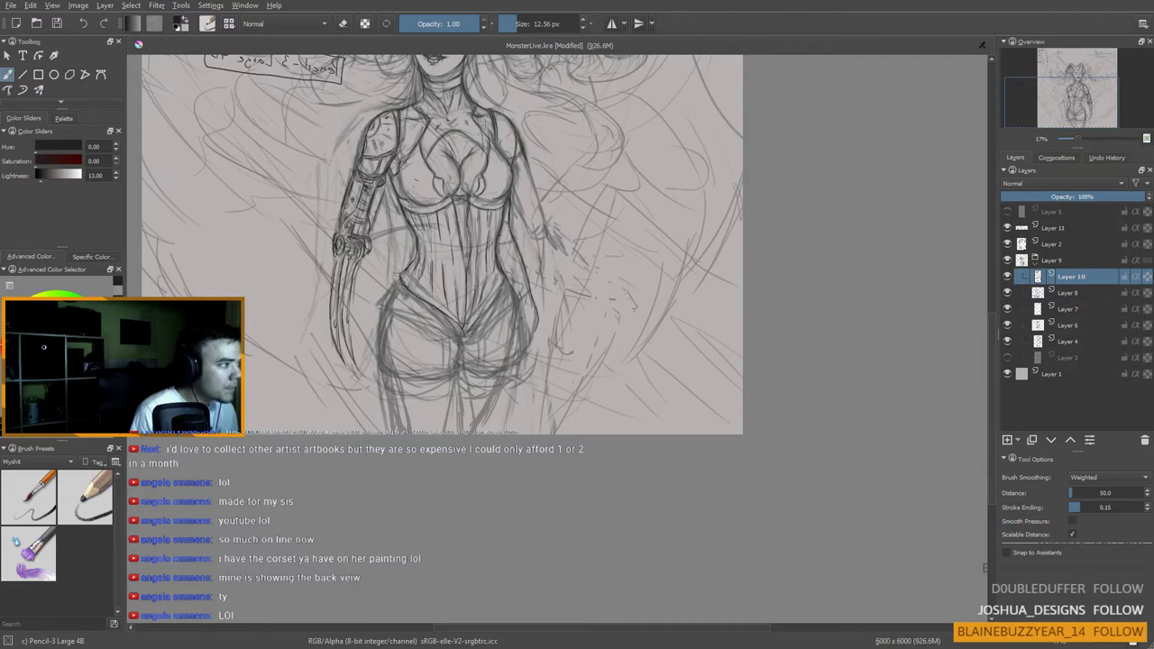
{"action": "left_click_drag", "start_coordinate": [498, 231], "coordinate": [497, 210]}
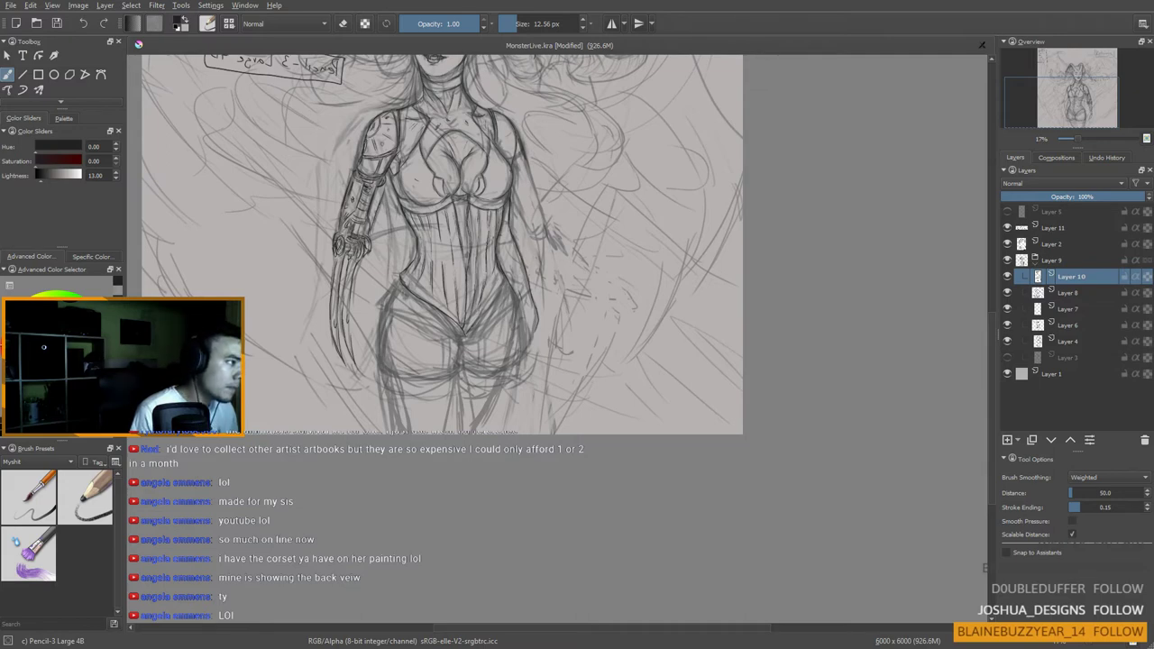
{"action": "mouse_move", "coordinate": [488, 300]}
{"action": "left_mouse_down"}
{"action": "mouse_move", "coordinate": [491, 267]}
{"action": "mouse_move", "coordinate": [473, 323]}
{"action": "mouse_move", "coordinate": [483, 260]}
{"action": "left_mouse_up"}
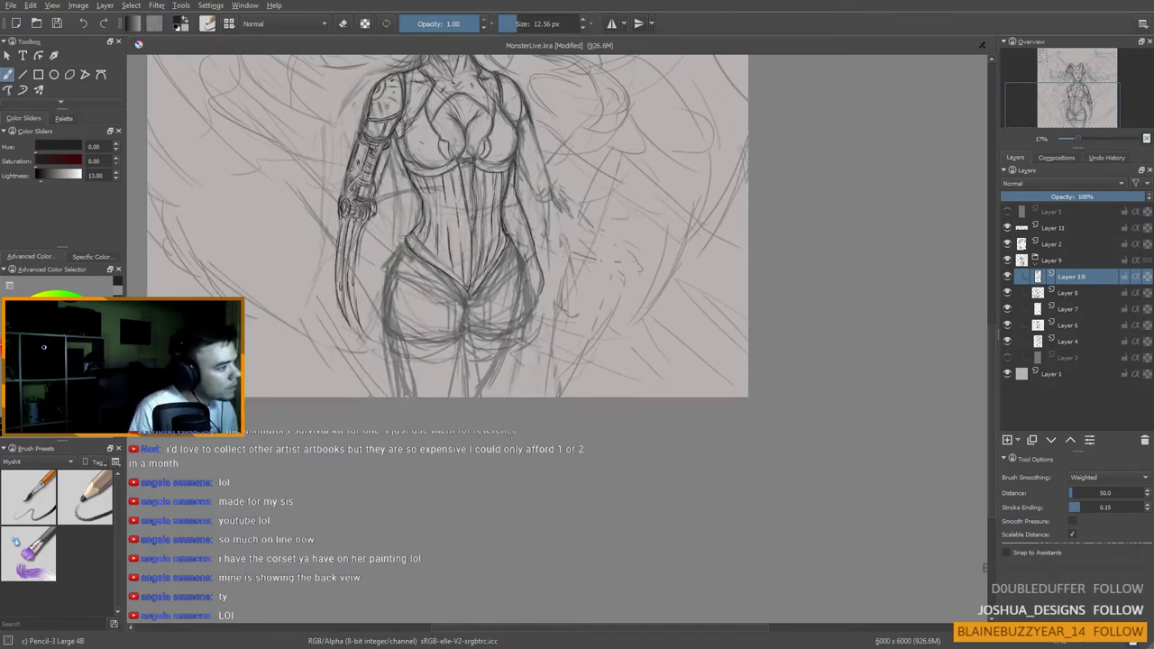
{"action": "left_click_drag", "start_coordinate": [504, 234], "coordinate": [497, 255]}
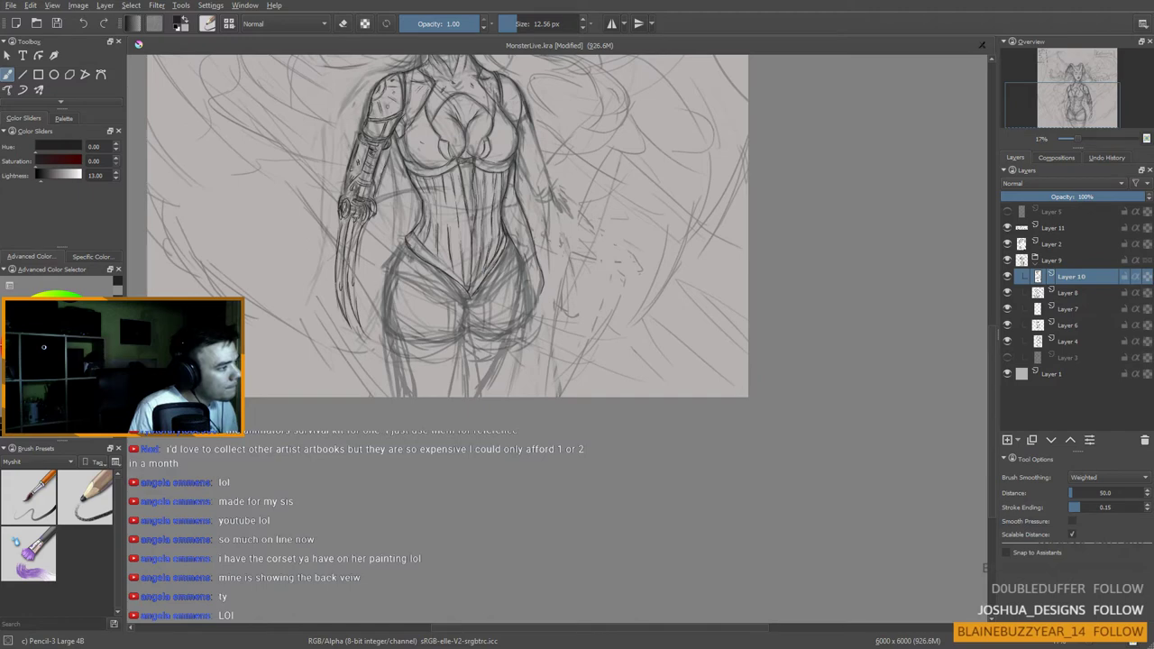
Step: Outline the hip bump below the corset and the outer thigh contour on the mechanical arm's side
{"action": "left_click_drag", "start_coordinate": [464, 328], "coordinate": [467, 292]}
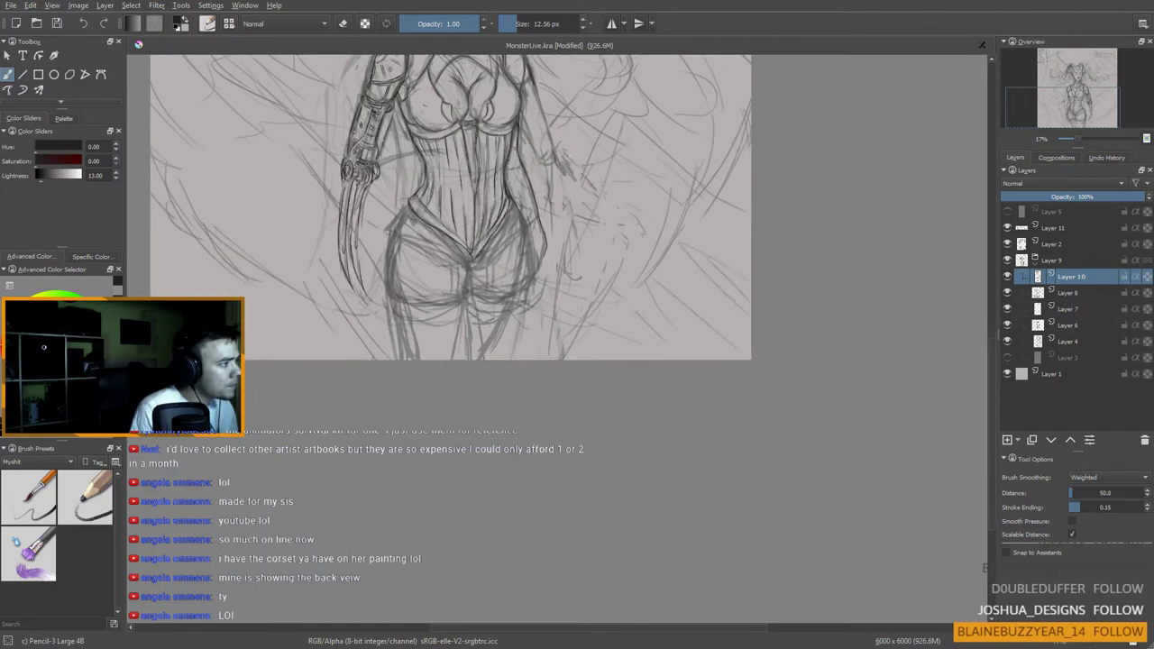
{"action": "left_click_drag", "start_coordinate": [409, 199], "coordinate": [397, 208]}
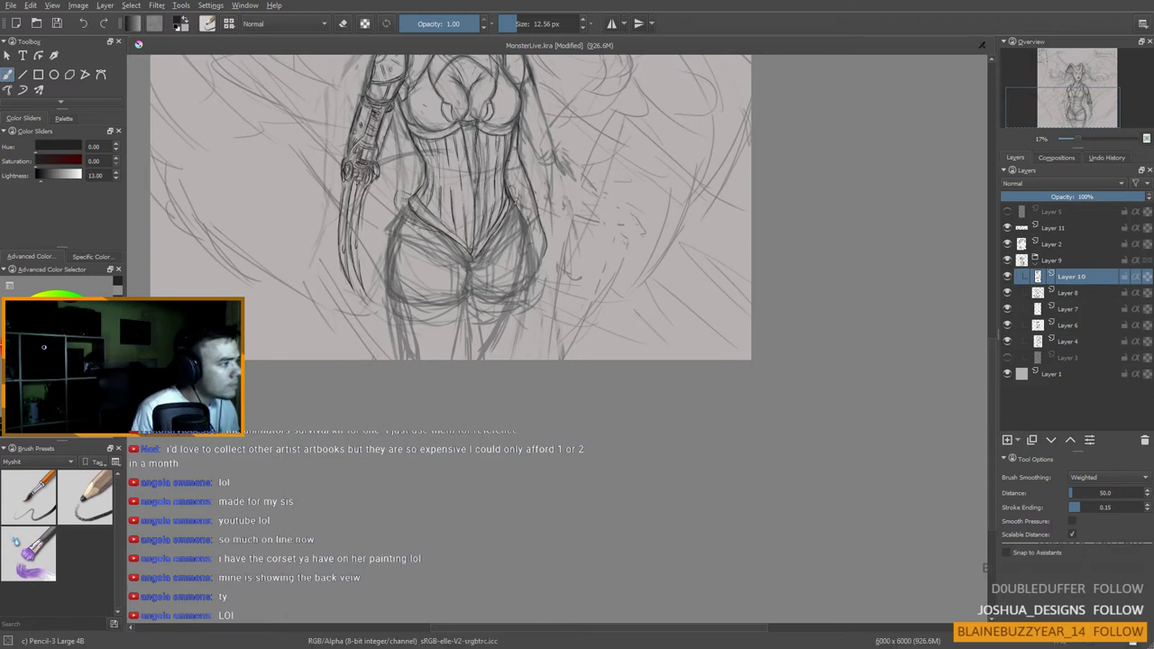
{"action": "left_click_drag", "start_coordinate": [469, 277], "coordinate": [472, 249]}
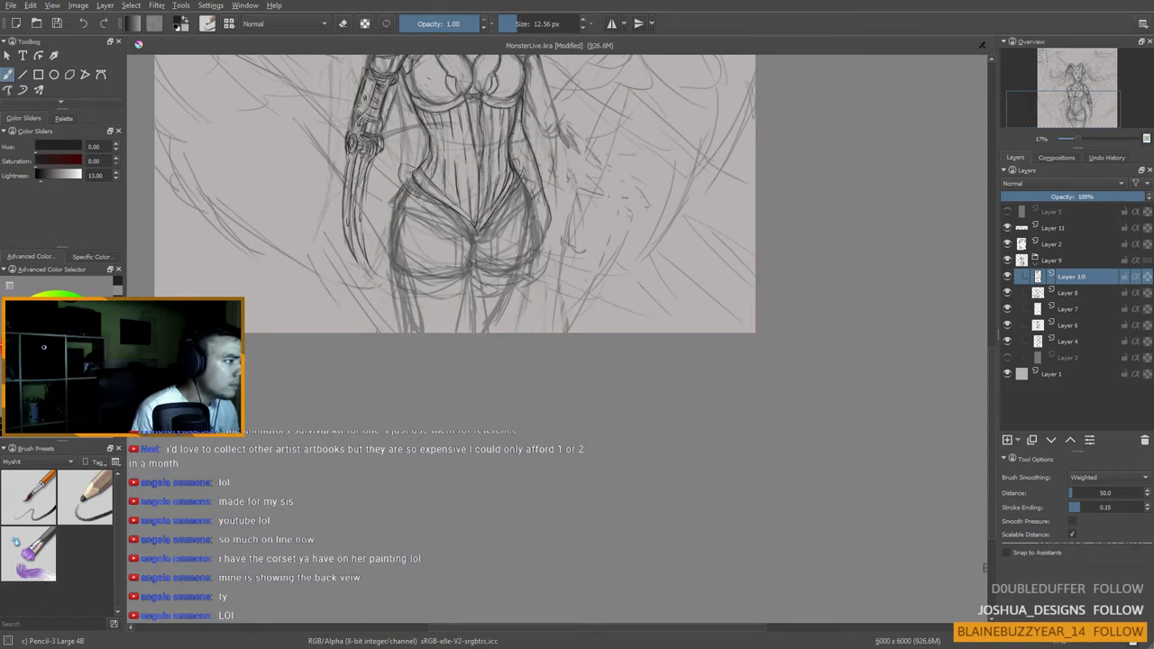
{"action": "mouse_move", "coordinate": [405, 182]}
{"action": "left_mouse_down"}
{"action": "mouse_move", "coordinate": [391, 213]}
{"action": "mouse_move", "coordinate": [394, 267]}
{"action": "left_mouse_up"}
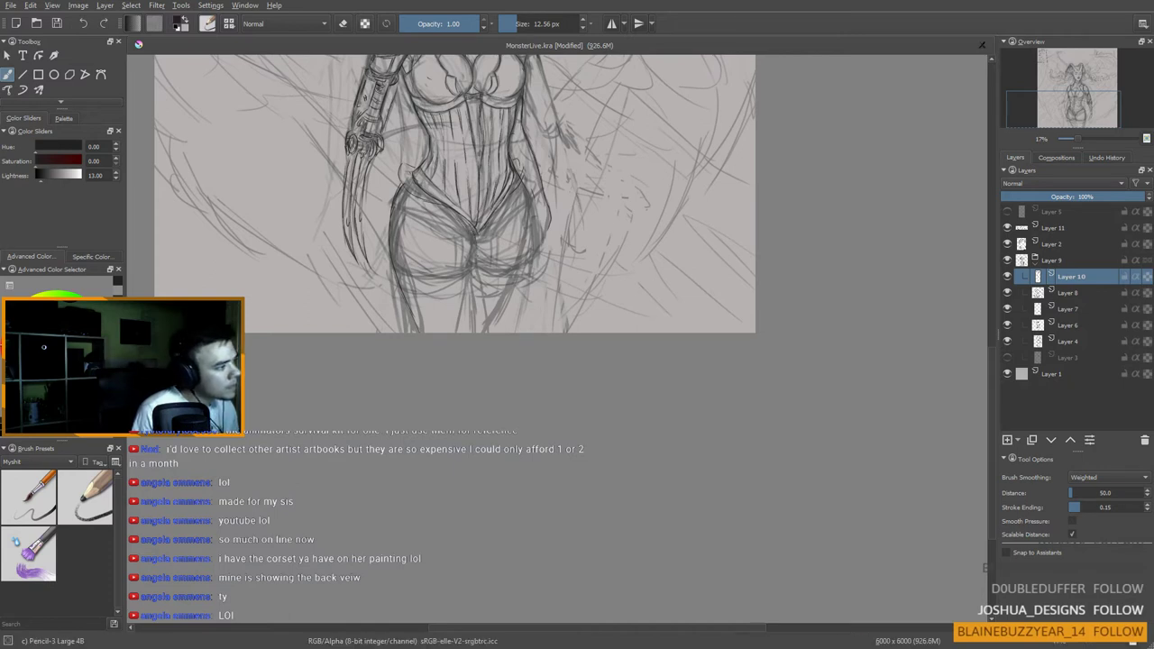
{"action": "left_click_drag", "start_coordinate": [476, 245], "coordinate": [482, 318]}
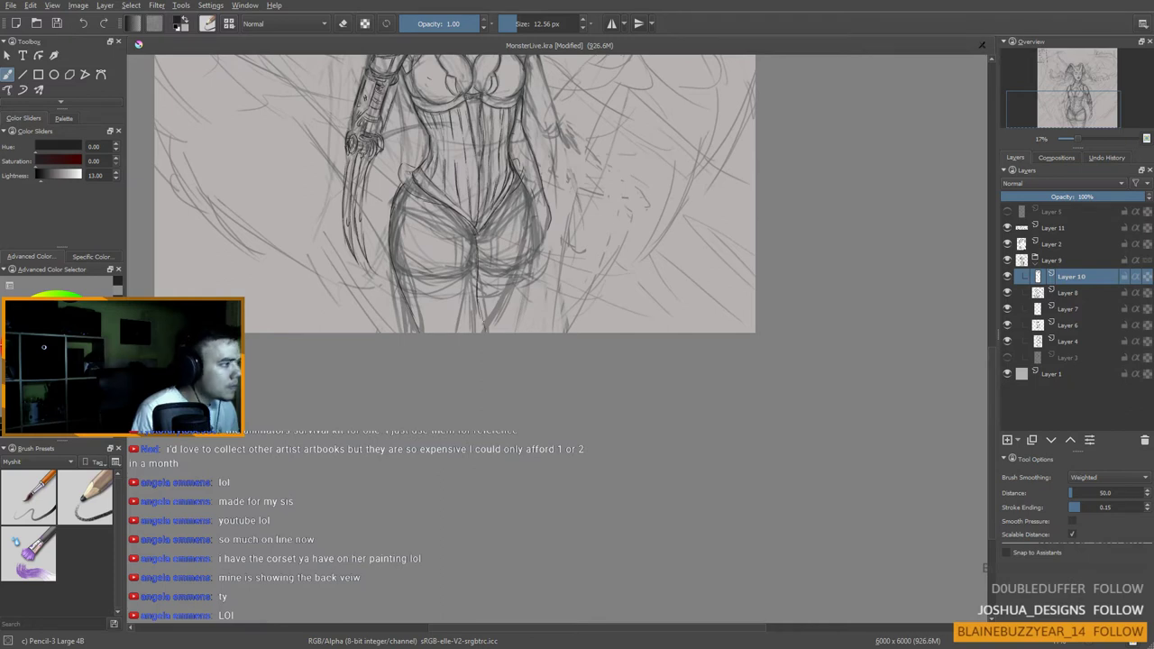
{"action": "key", "text": "ctrl+z"}
{"action": "key", "text": "ctrl+z"}
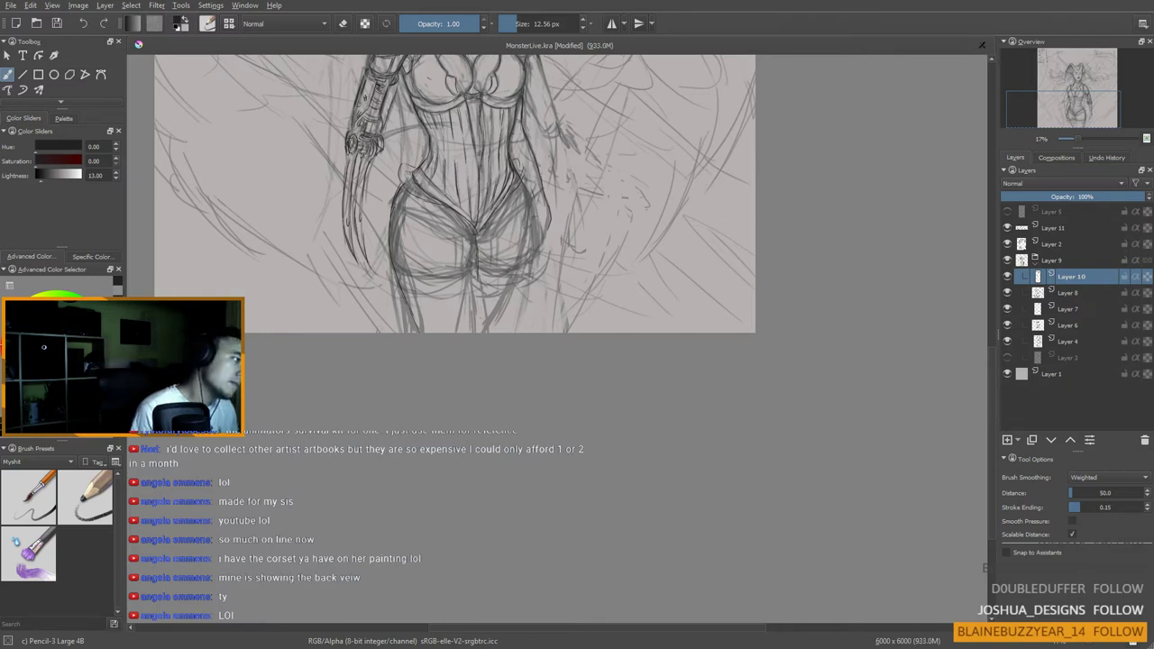
Step: Draw the inner thigh line downward from the crotch and the outer thigh contour on the non-mechanical arm's side
{"action": "left_click_drag", "start_coordinate": [476, 251], "coordinate": [489, 328]}
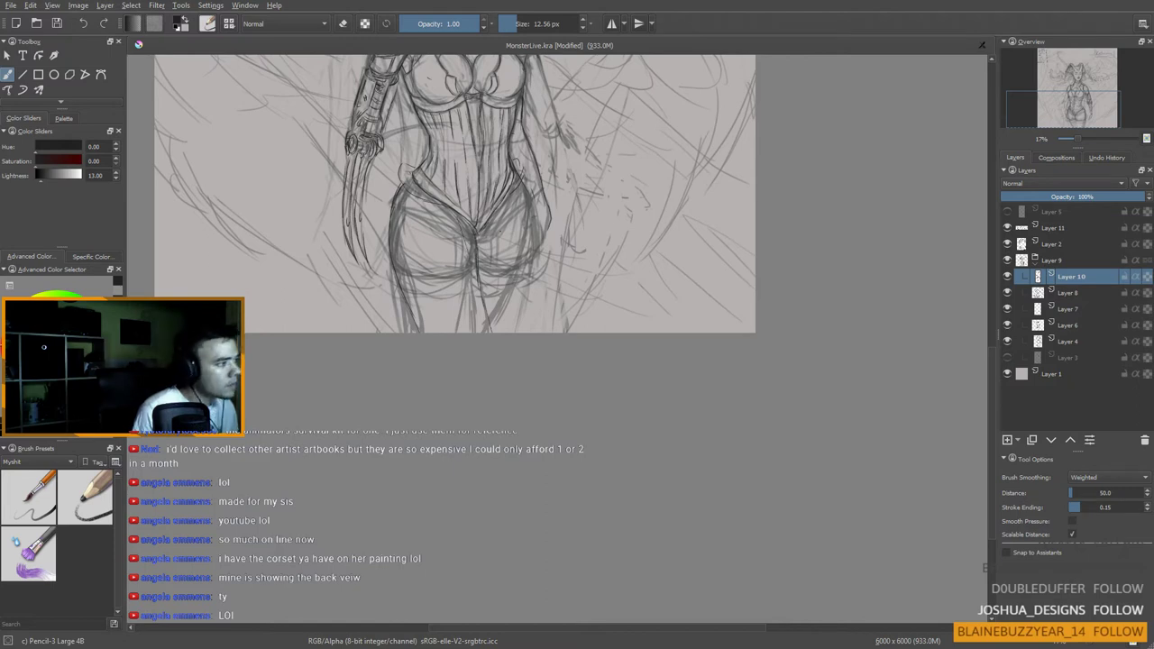
{"action": "left_click_drag", "start_coordinate": [472, 257], "coordinate": [477, 280]}
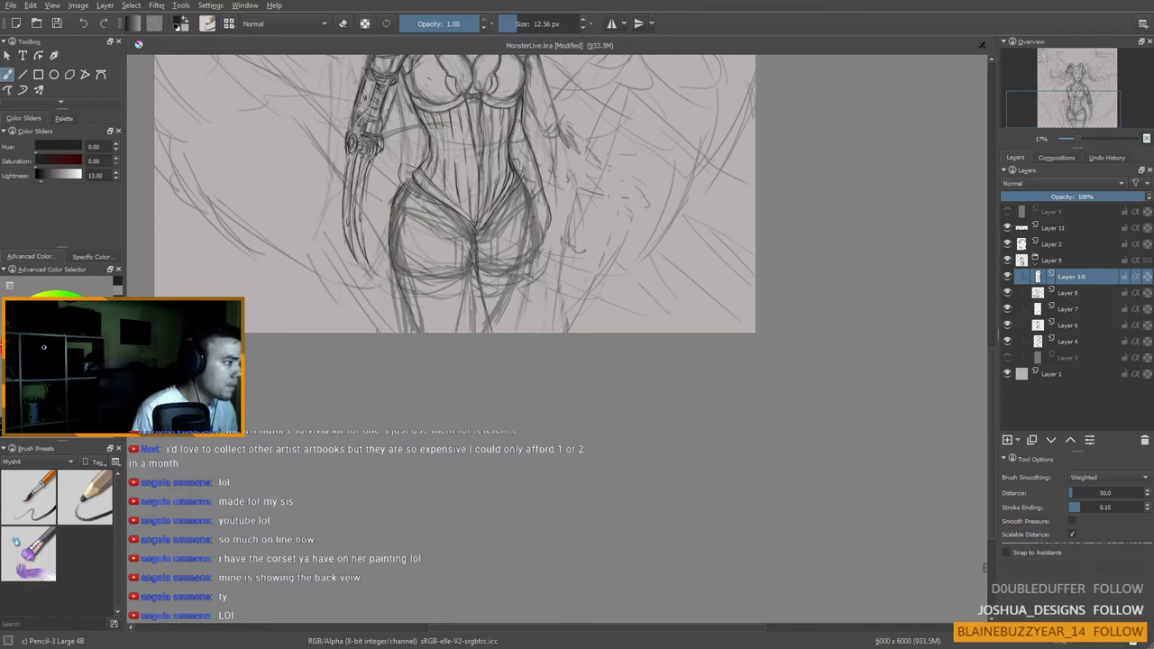
{"action": "left_click_drag", "start_coordinate": [478, 261], "coordinate": [467, 269]}
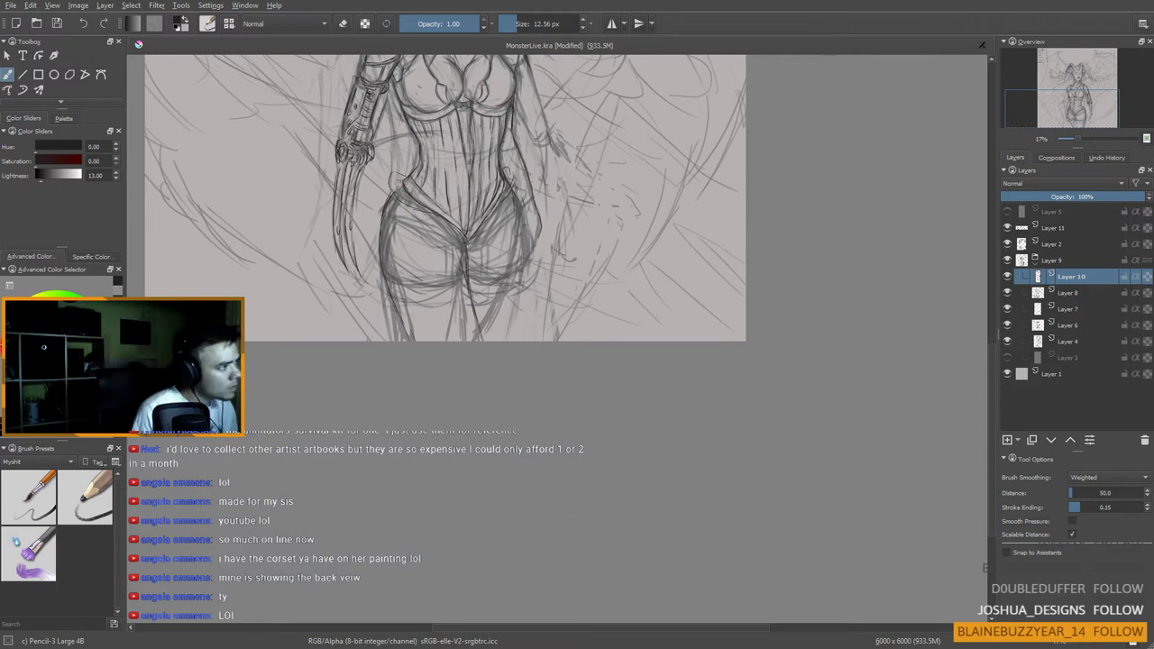
{"action": "left_click_drag", "start_coordinate": [522, 221], "coordinate": [504, 312]}
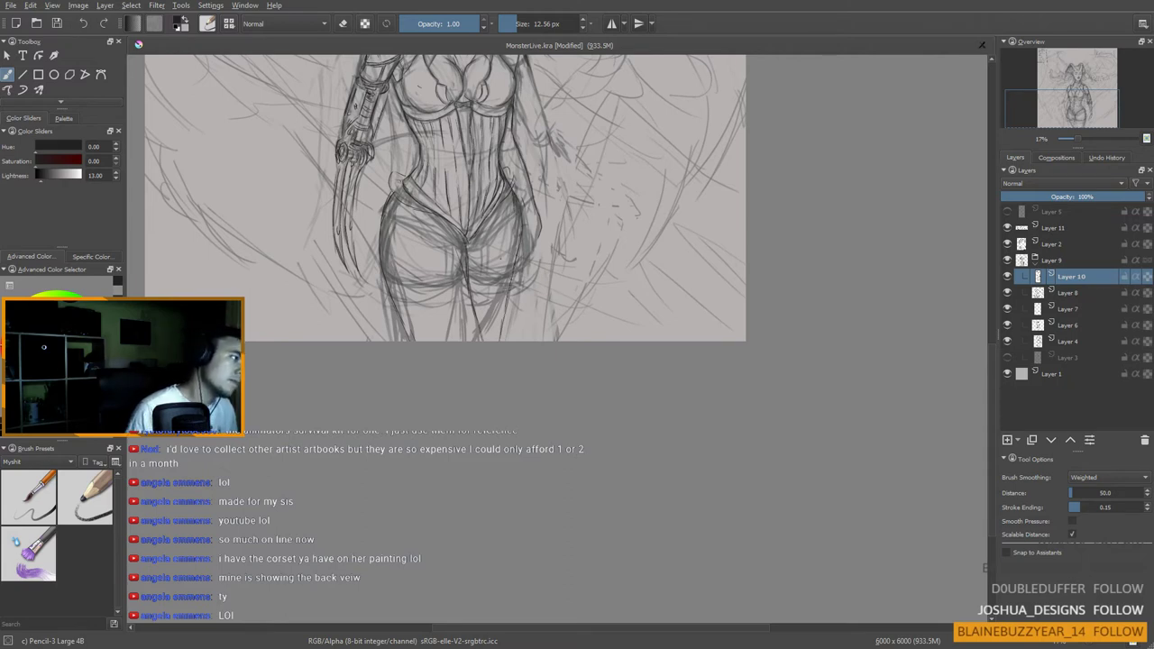
Step: Sketch curved lines across the upper thigh on the mechanical arm's side
{"action": "scroll", "coordinate": [386, 217], "scroll_direction": "down", "scroll_amount": 2}
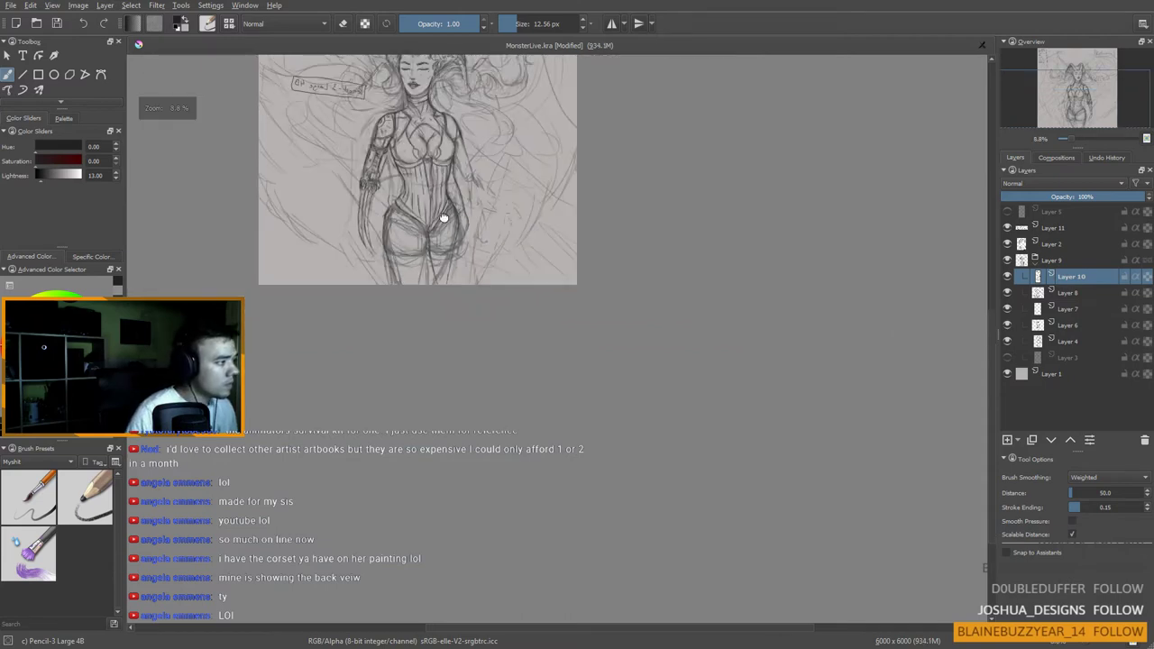
{"action": "left_click_drag", "start_coordinate": [443, 218], "coordinate": [422, 264]}
{"action": "scroll", "coordinate": [419, 267], "scroll_direction": "up", "scroll_amount": 2}
{"action": "scroll", "coordinate": [417, 277], "scroll_direction": "down", "scroll_amount": 3}
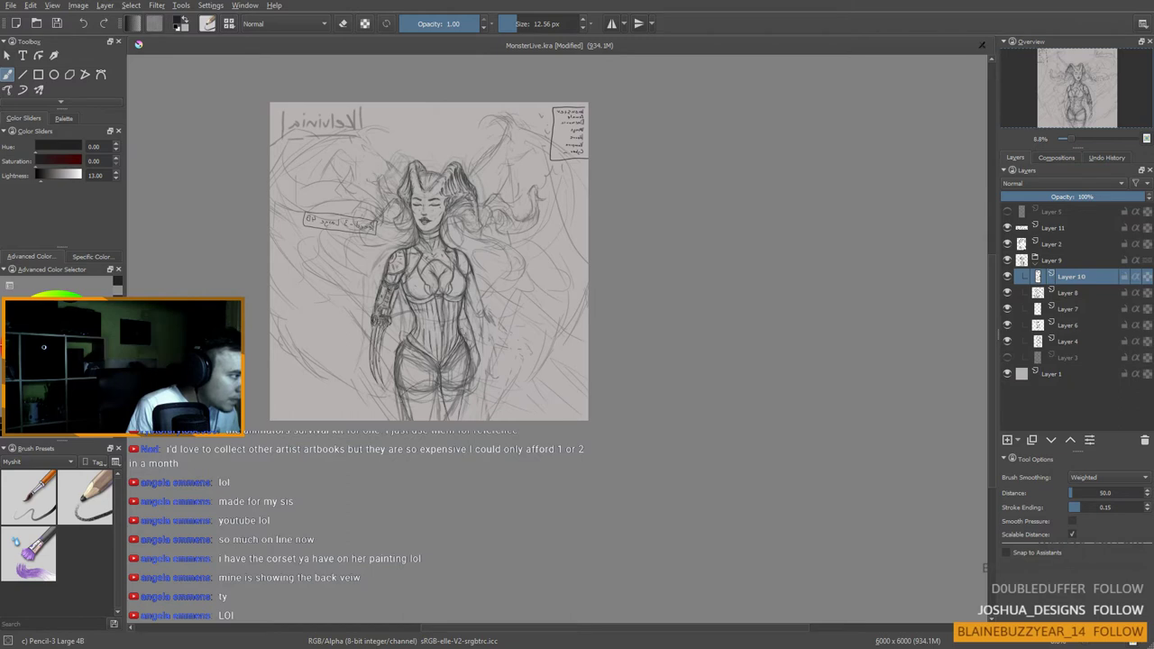
{"action": "left_click_drag", "start_coordinate": [408, 369], "coordinate": [421, 377]}
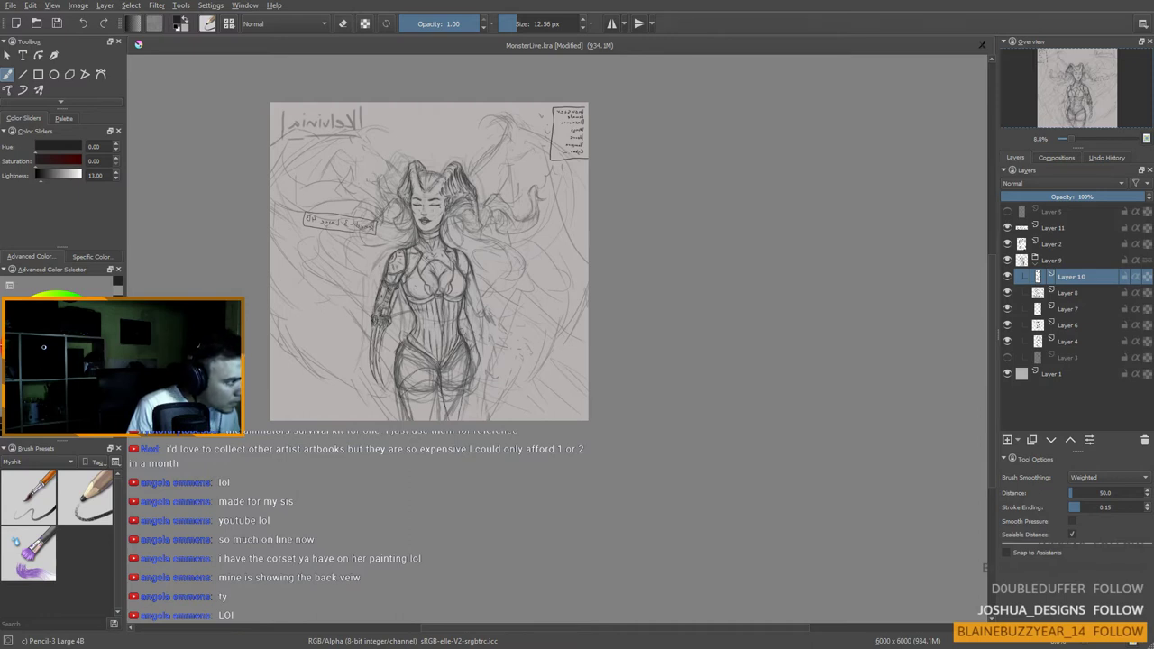
{"action": "left_click_drag", "start_coordinate": [429, 261], "coordinate": [422, 264]}
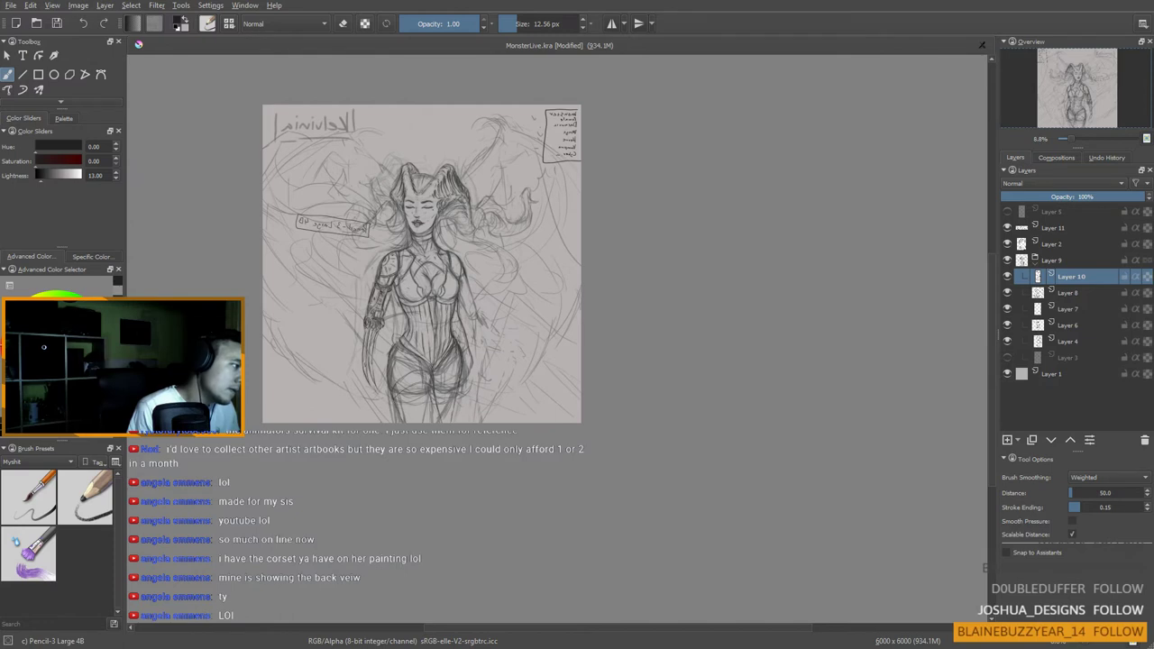
Step: Erase the old rough lines around both thighs on Layer 8 with an eraser of about 69 px
{"action": "left_click", "coordinate": [1070, 297]}
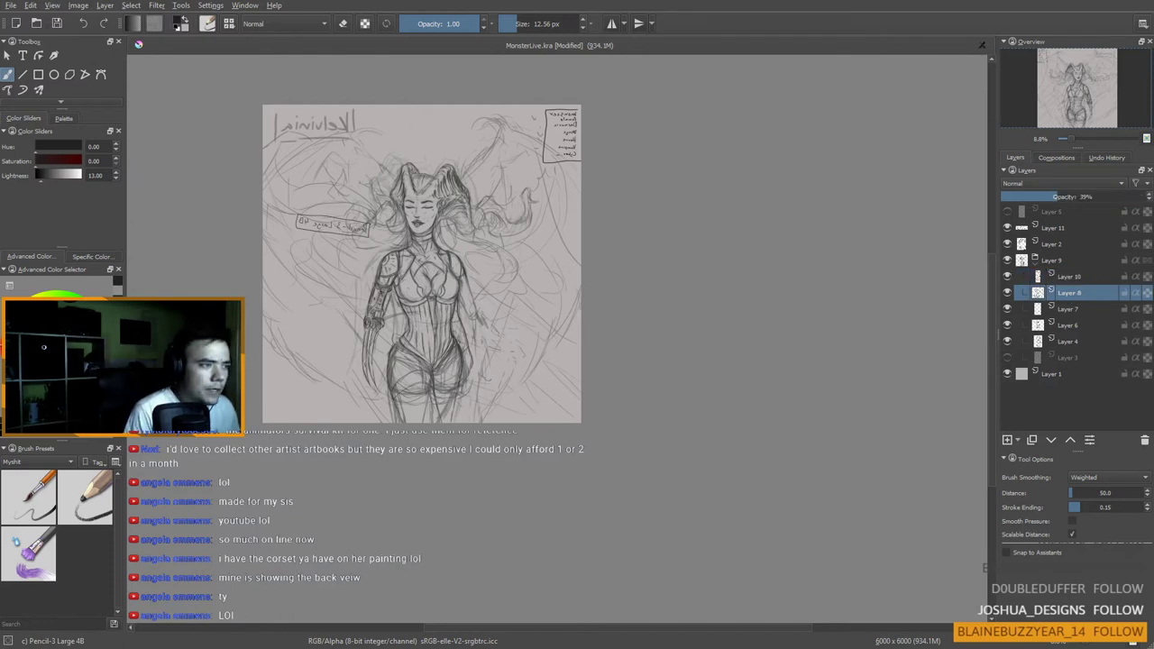
{"action": "key", "text": "e"}
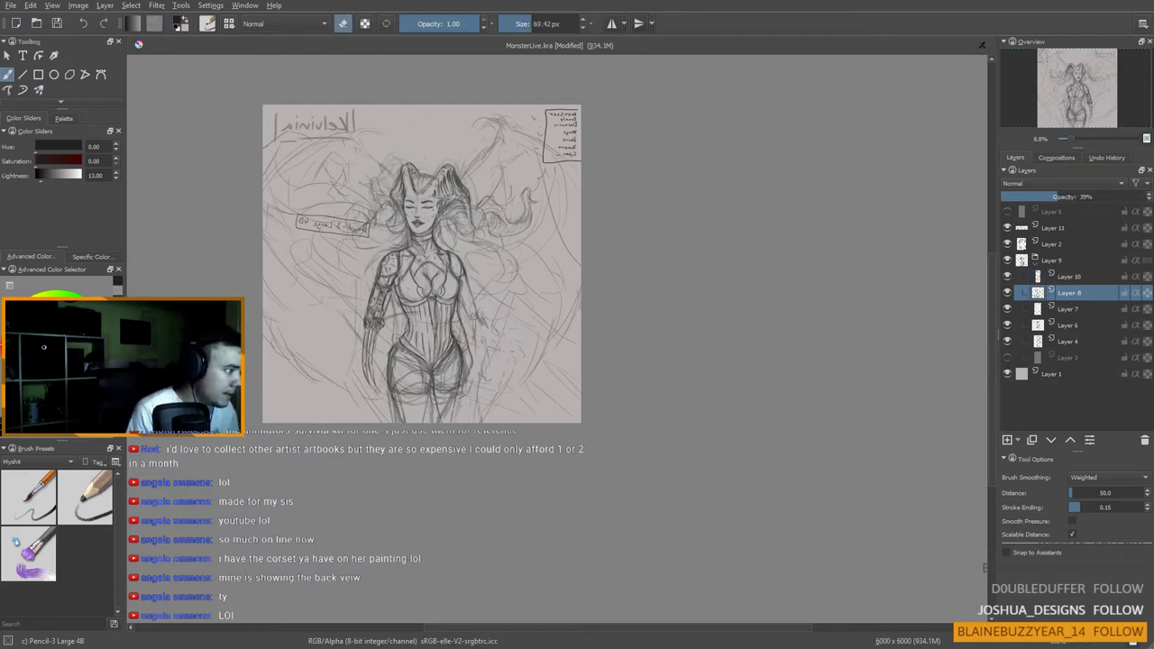
{"action": "mouse_move", "coordinate": [454, 413]}
{"action": "left_mouse_down"}
{"action": "mouse_move", "coordinate": [463, 364]}
{"action": "mouse_move", "coordinate": [432, 420]}
{"action": "mouse_move", "coordinate": [426, 404]}
{"action": "left_mouse_up"}
{"action": "left_click_drag", "start_coordinate": [397, 368], "coordinate": [399, 418]}
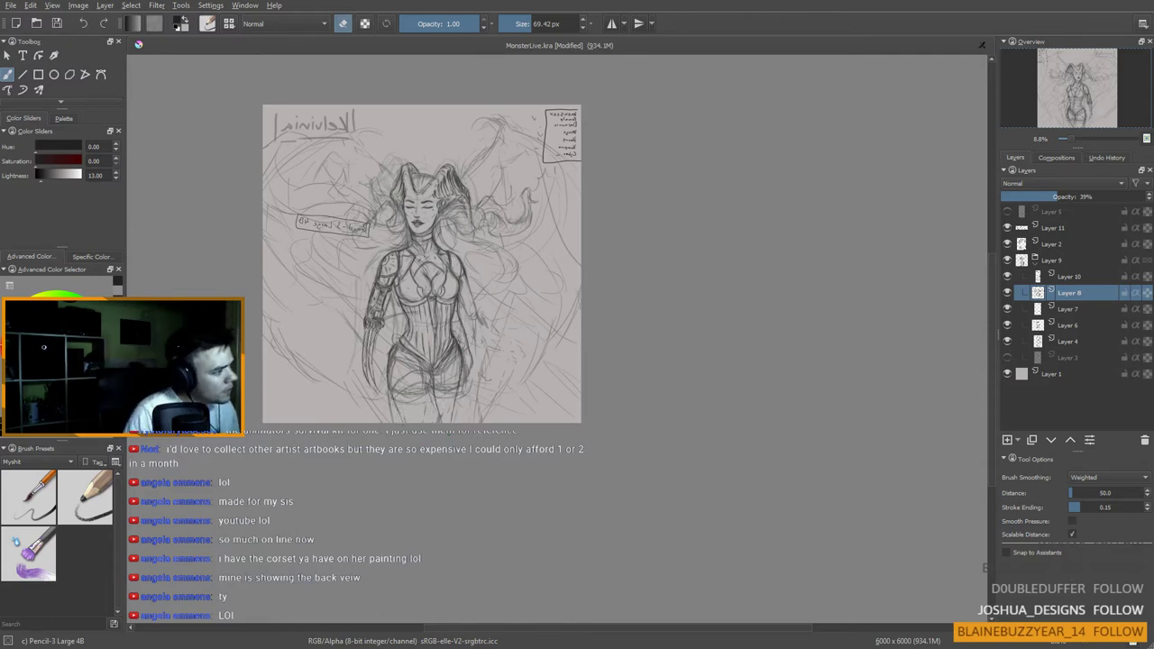
Step: Erase the remaining rough hip and thigh construction lines on Layer 6
{"action": "scroll", "coordinate": [446, 424], "scroll_direction": "down", "scroll_amount": 2}
{"action": "scroll", "coordinate": [446, 424], "scroll_direction": "up", "scroll_amount": 1}
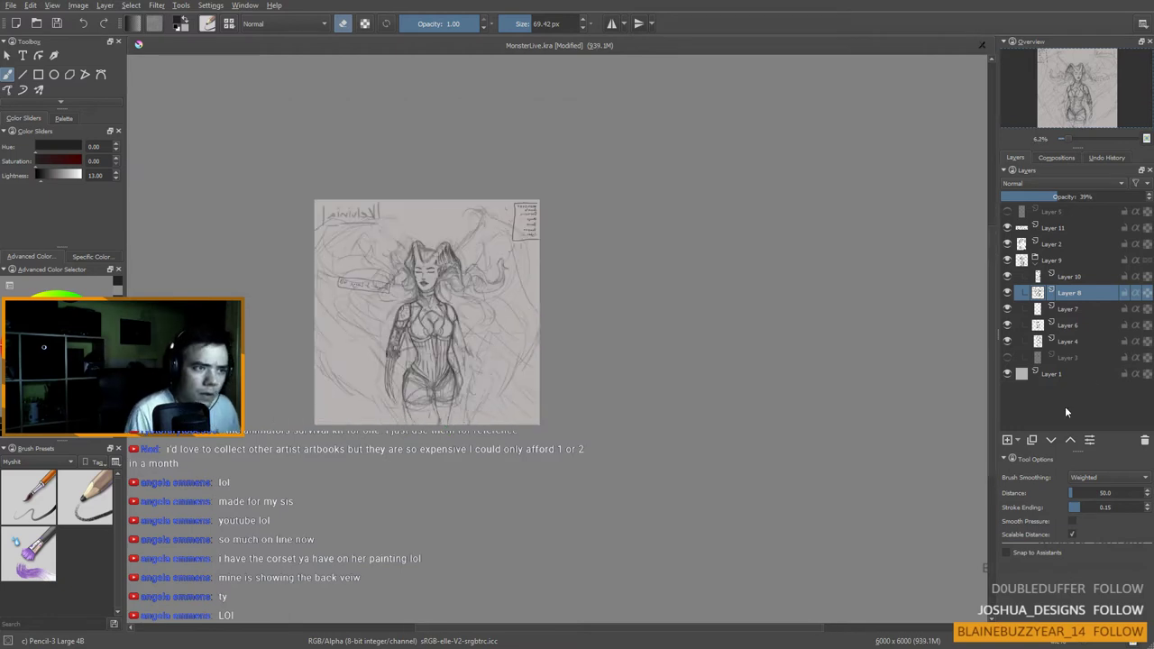
{"action": "left_click", "coordinate": [1060, 311]}
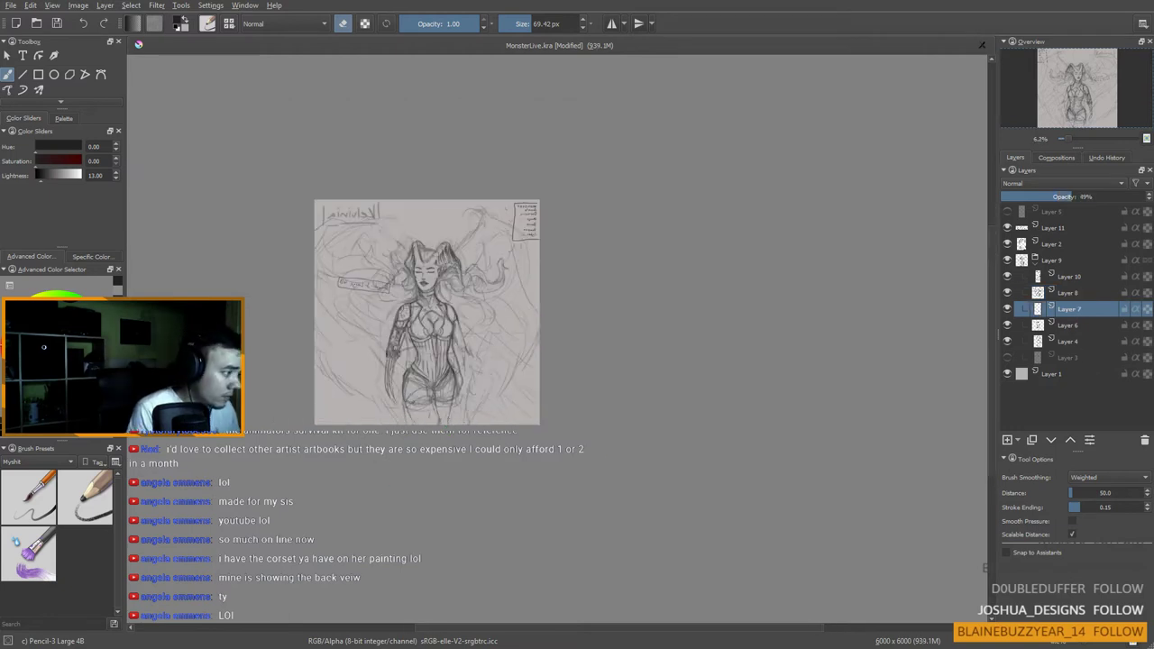
{"action": "left_click", "coordinate": [1068, 325]}
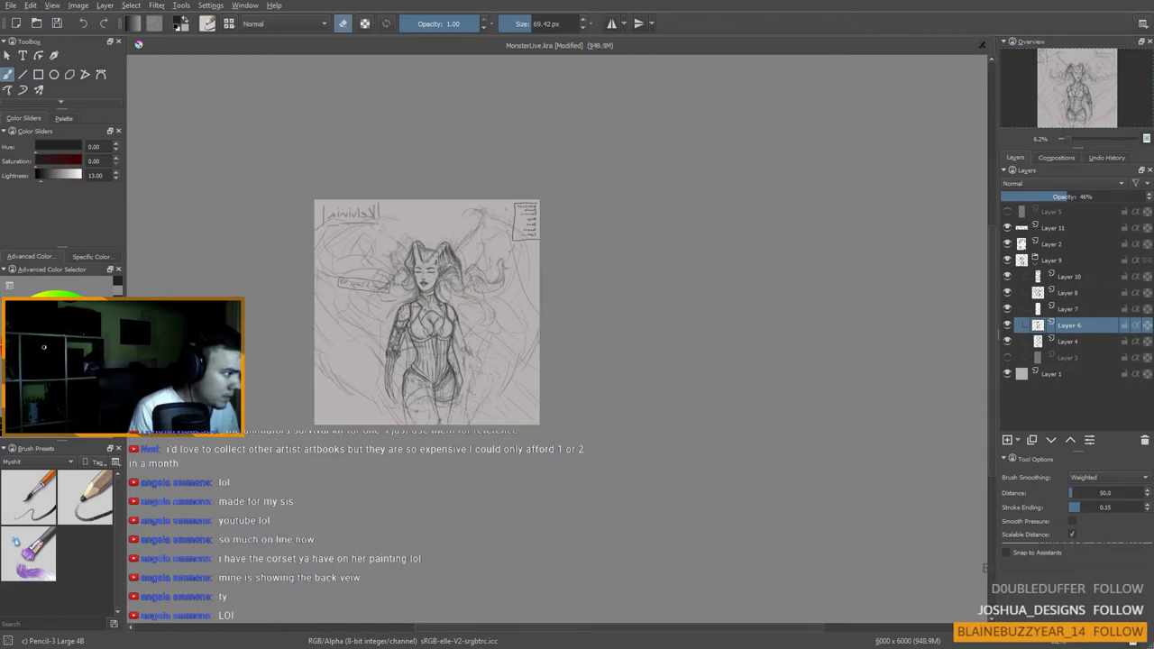
{"action": "mouse_move", "coordinate": [407, 384]}
{"action": "left_mouse_down"}
{"action": "mouse_move", "coordinate": [405, 400]}
{"action": "mouse_move", "coordinate": [442, 402]}
{"action": "mouse_move", "coordinate": [446, 389]}
{"action": "mouse_move", "coordinate": [453, 406]}
{"action": "left_mouse_up"}
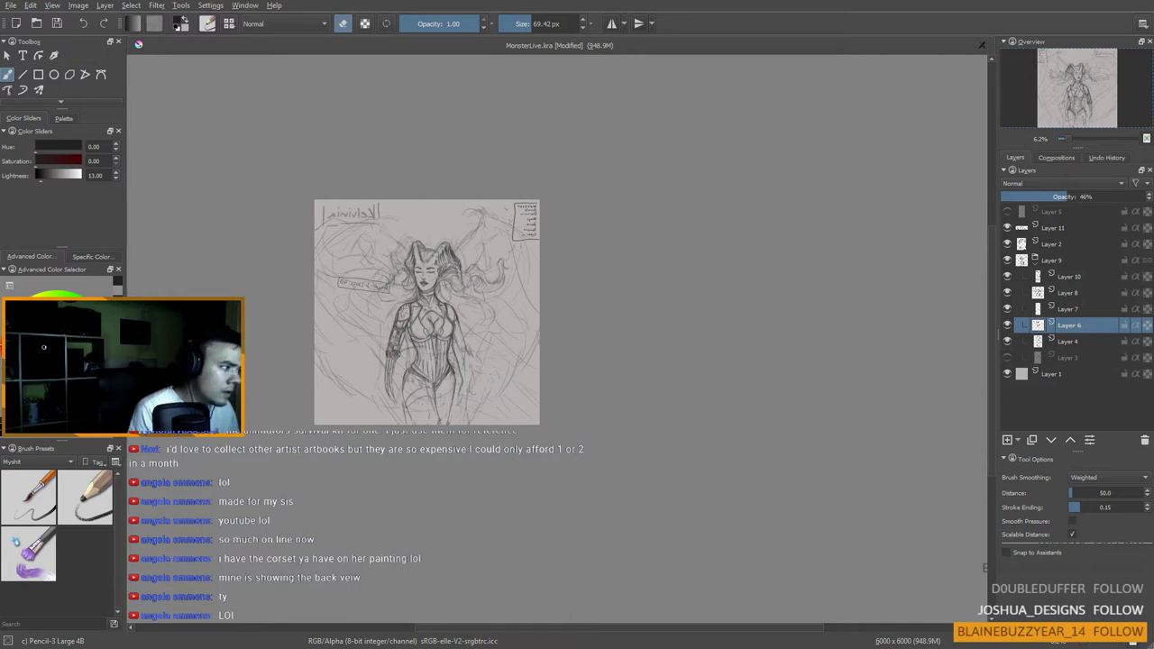
Step: Select Layer 11, mirror the canvas view horizontally and reduce the eraser size to 47.69 px
{"action": "left_click", "coordinate": [1059, 229]}
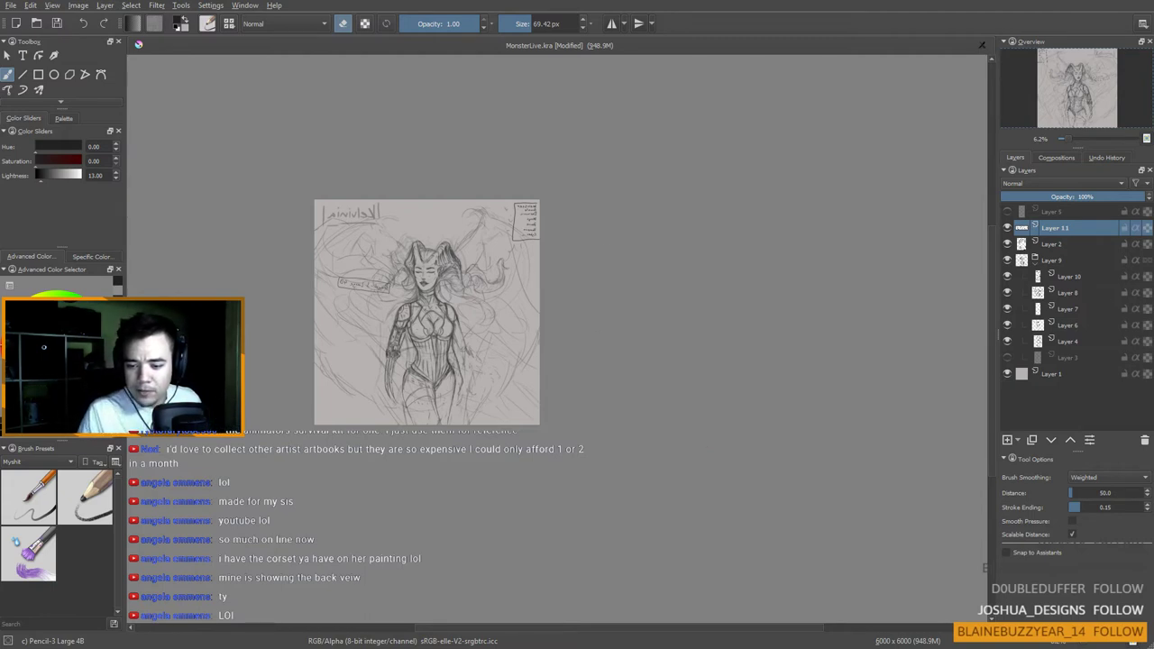
{"action": "scroll", "coordinate": [428, 319], "scroll_direction": "up", "scroll_amount": 3}
{"action": "left_click_drag", "start_coordinate": [347, 415], "coordinate": [381, 345]}
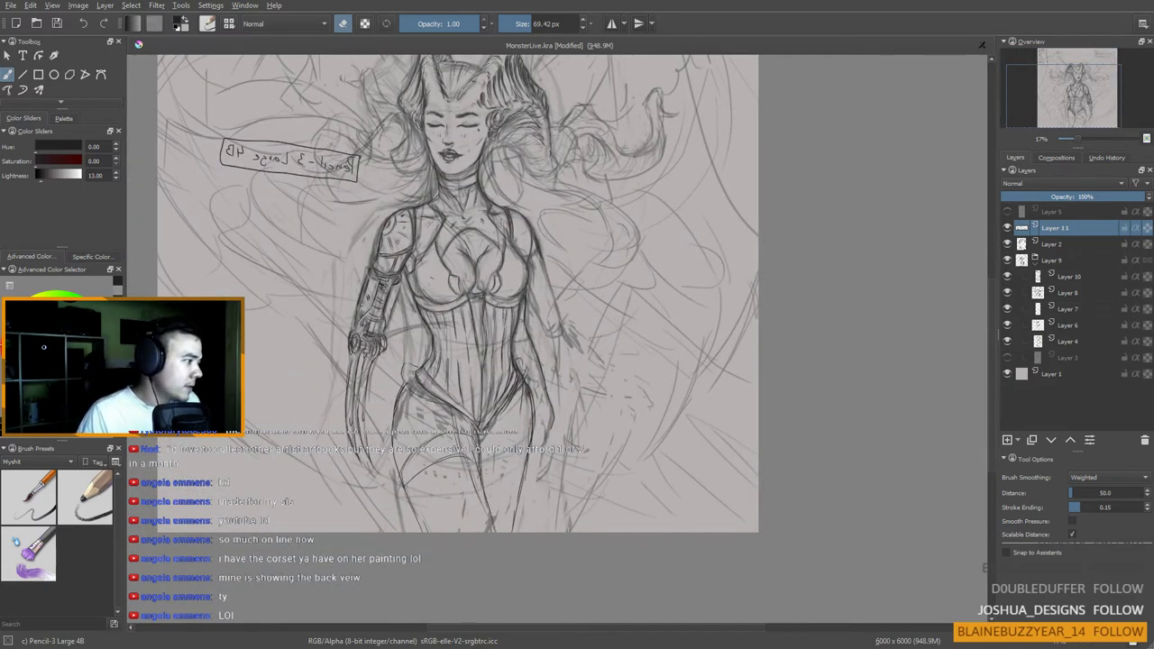
{"action": "left_click_drag", "start_coordinate": [561, 365], "coordinate": [558, 354]}
{"action": "key", "text": "m"}
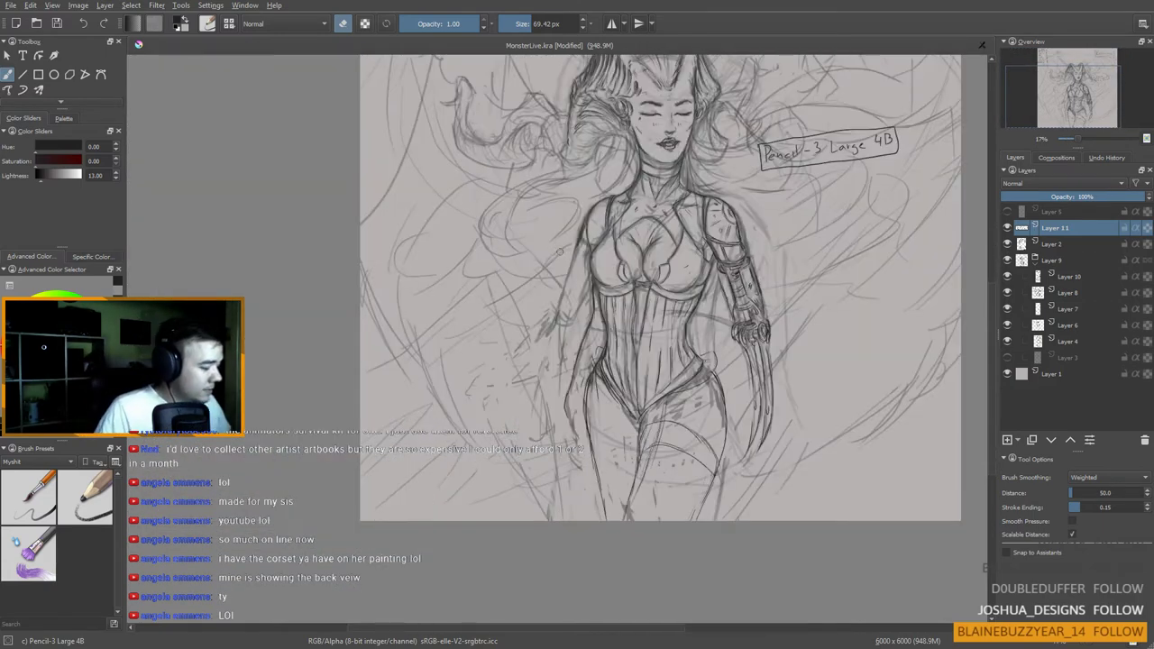
{"action": "left_click_drag", "start_coordinate": [651, 268], "coordinate": [612, 259]}
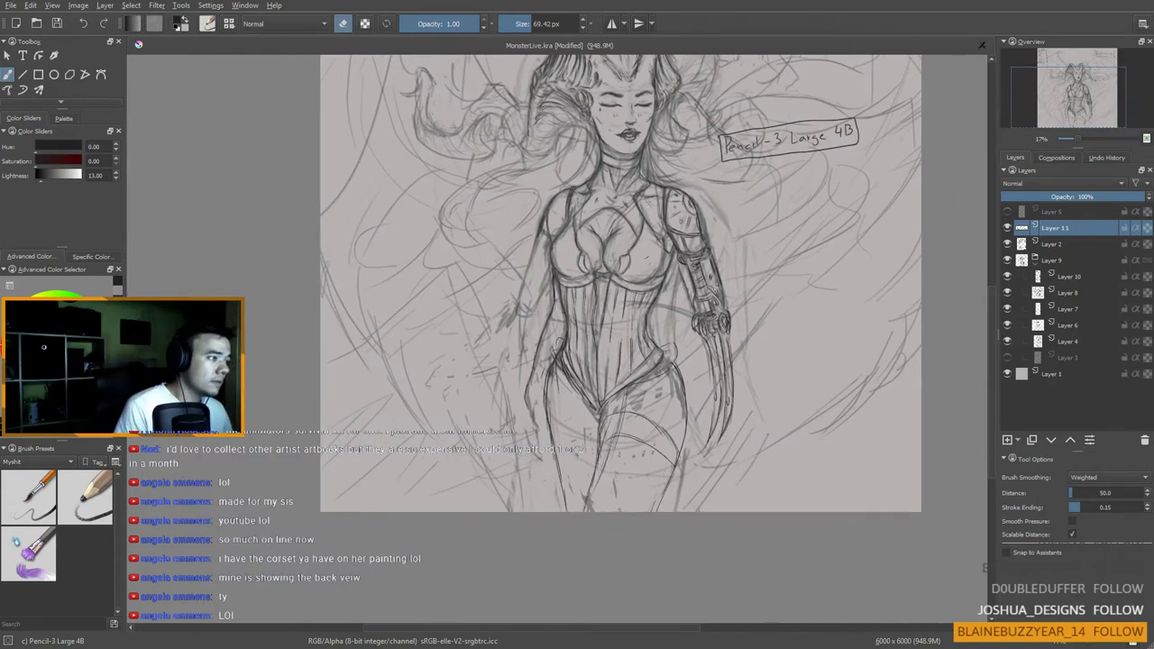
{"action": "left_click_drag", "start_coordinate": [650, 298], "coordinate": [666, 271]}
{"action": "left_click_drag", "start_coordinate": [594, 293], "coordinate": [582, 294]}
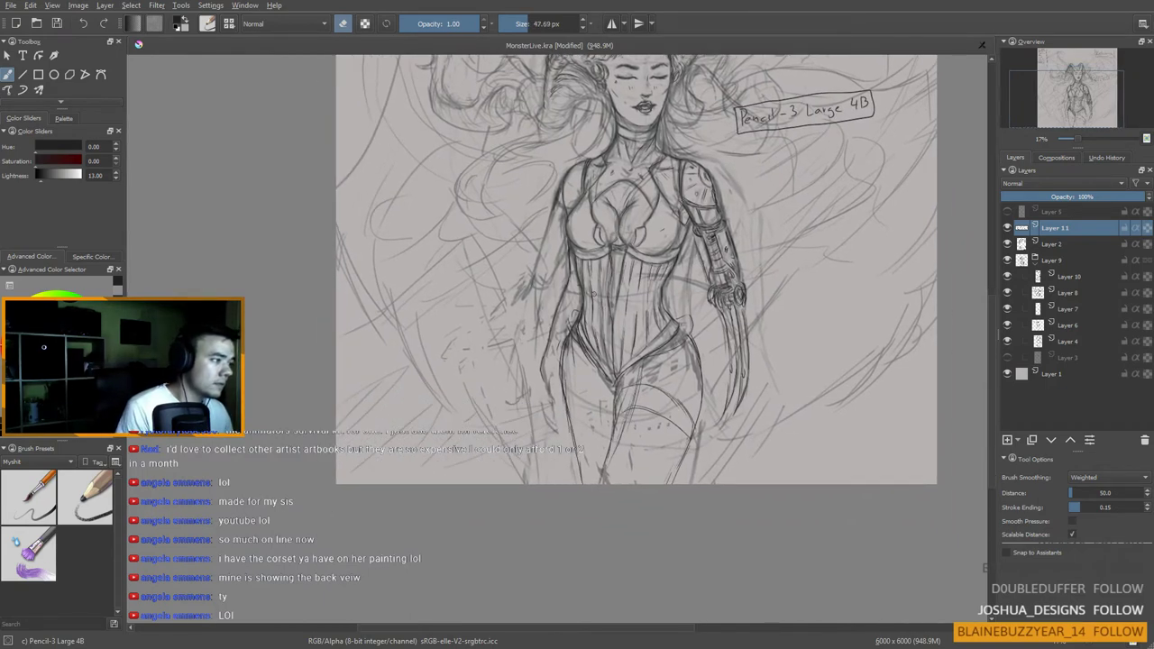
Step: Erase the old rough arm and hand lines opposite the mechanical arm on Layer 6 with an eraser of about 98 px
{"action": "key", "text": "bracketleft"}
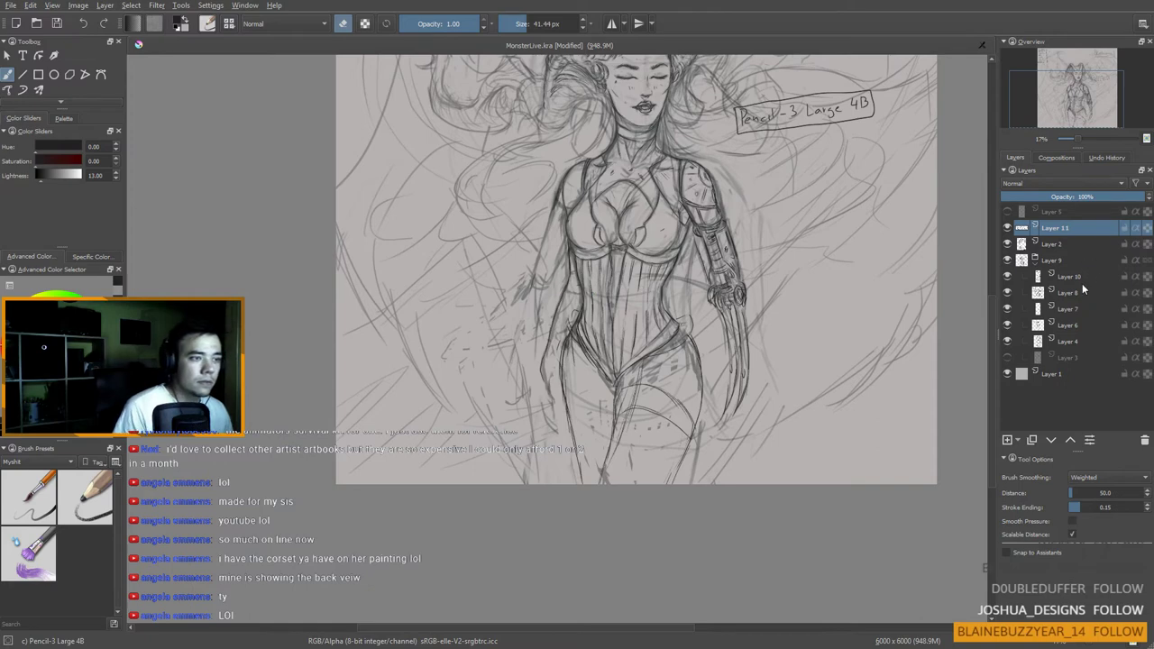
{"action": "left_click", "coordinate": [1074, 281]}
{"action": "left_click", "coordinate": [1072, 292]}
{"action": "left_click_drag", "start_coordinate": [597, 233], "coordinate": [629, 232]}
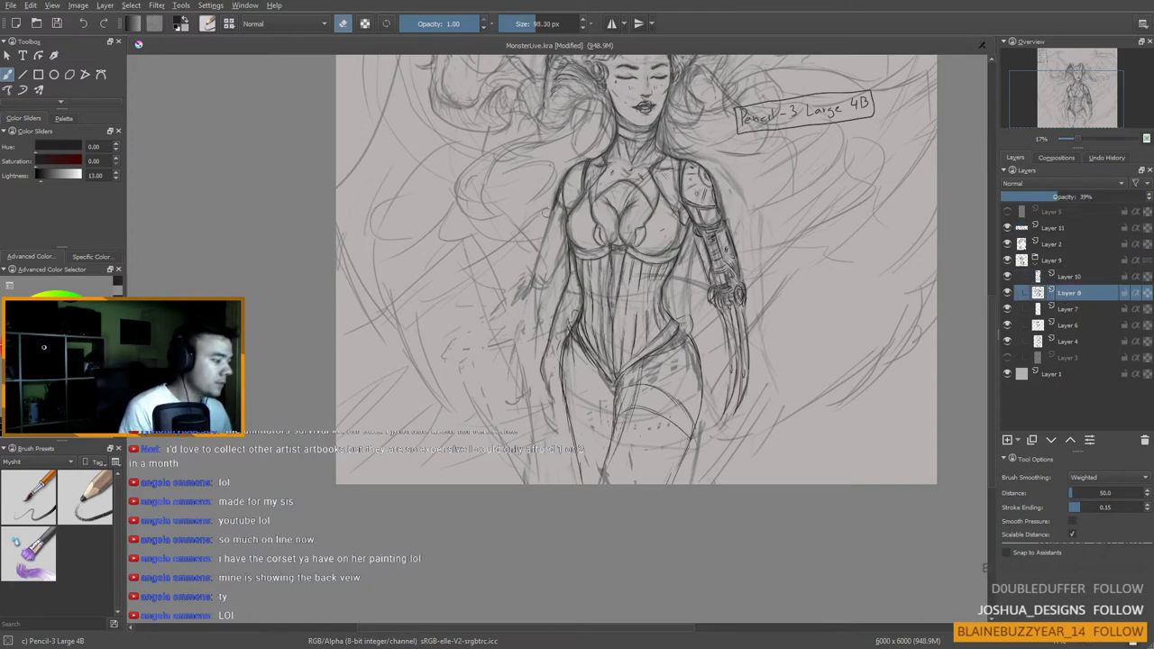
{"action": "key", "text": "e"}
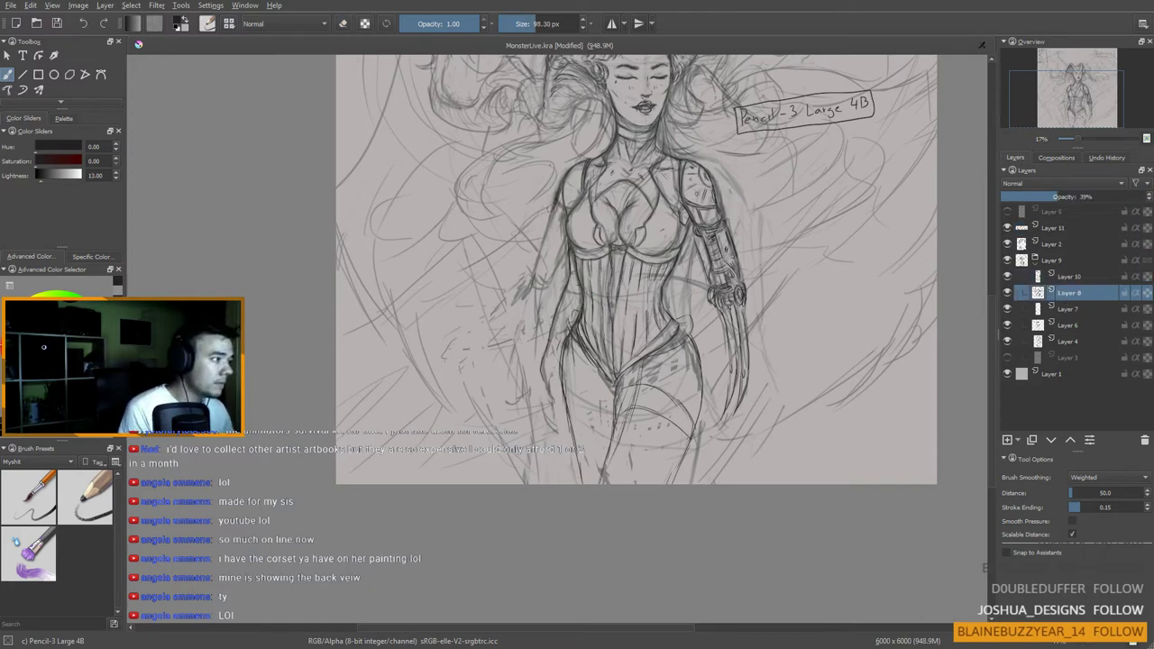
{"action": "key", "text": "e"}
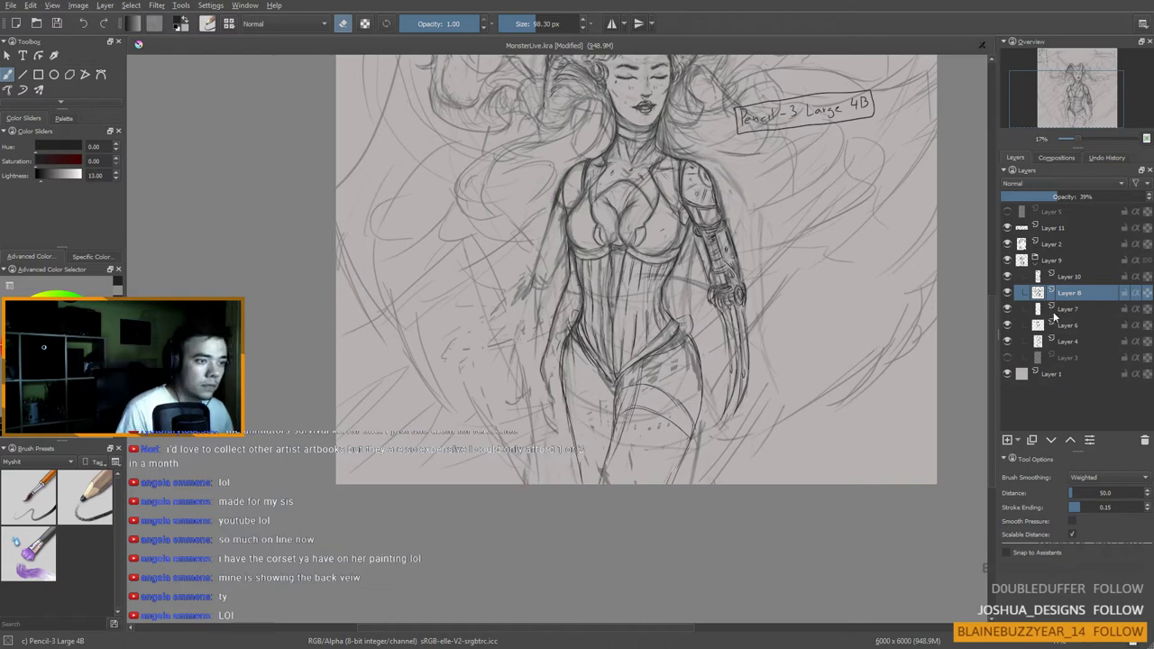
{"action": "left_click", "coordinate": [1062, 308]}
{"action": "left_click", "coordinate": [1064, 324]}
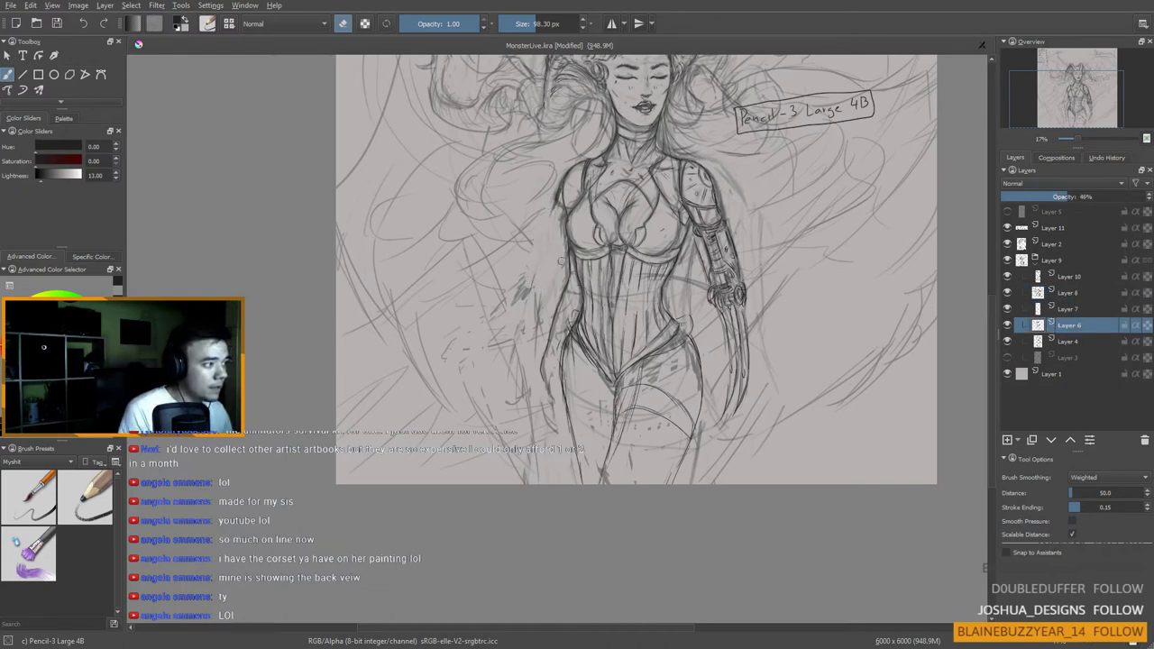
{"action": "left_click_drag", "start_coordinate": [556, 282], "coordinate": [525, 304]}
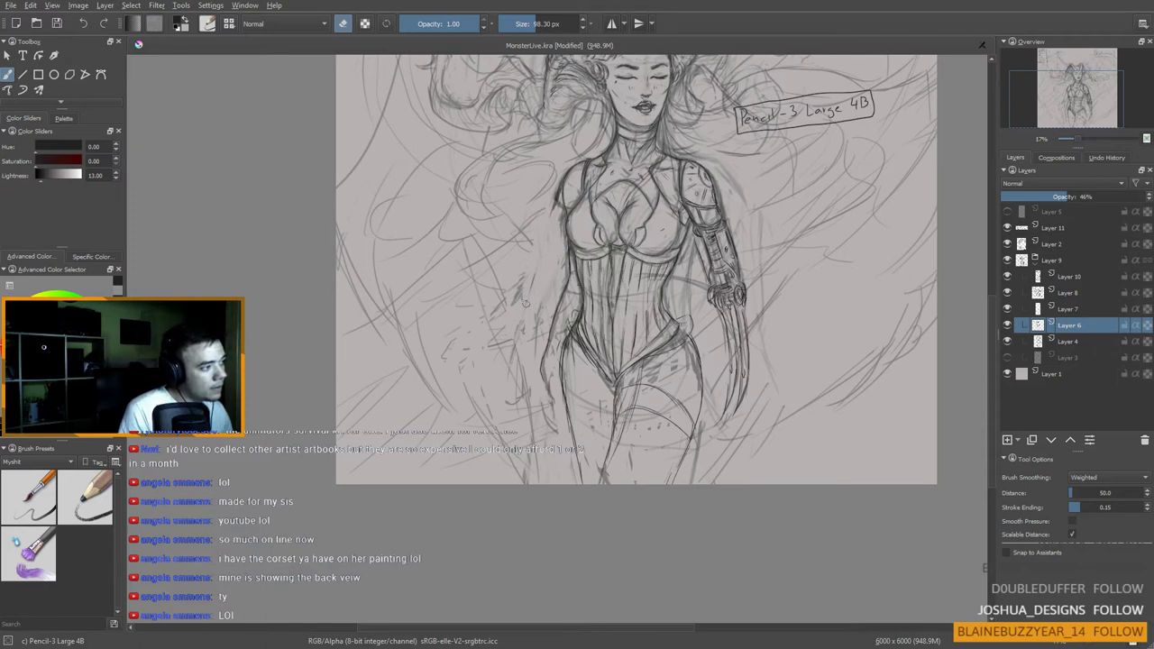
{"action": "scroll", "coordinate": [525, 303], "scroll_direction": "down", "scroll_amount": 1}
Step: Erase the outer thigh line opposite the mechanical arm on Layer 10 with an eraser of about 28 px
{"action": "left_click", "coordinate": [1067, 340]}
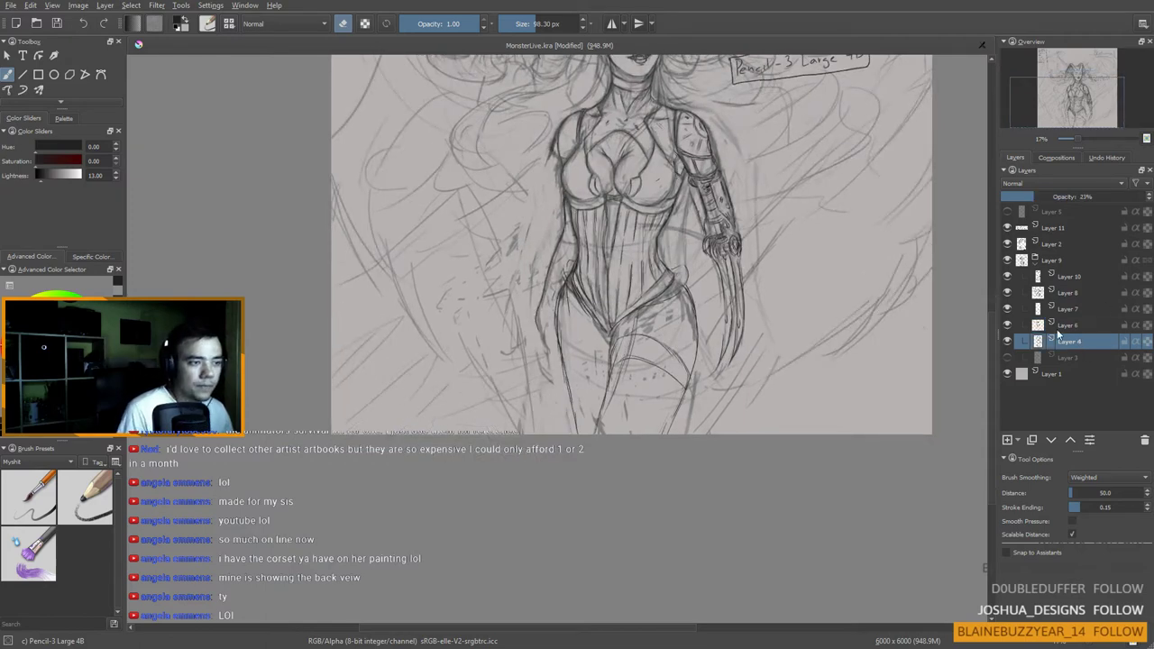
{"action": "left_click", "coordinate": [1066, 261]}
{"action": "left_click", "coordinate": [1067, 276]}
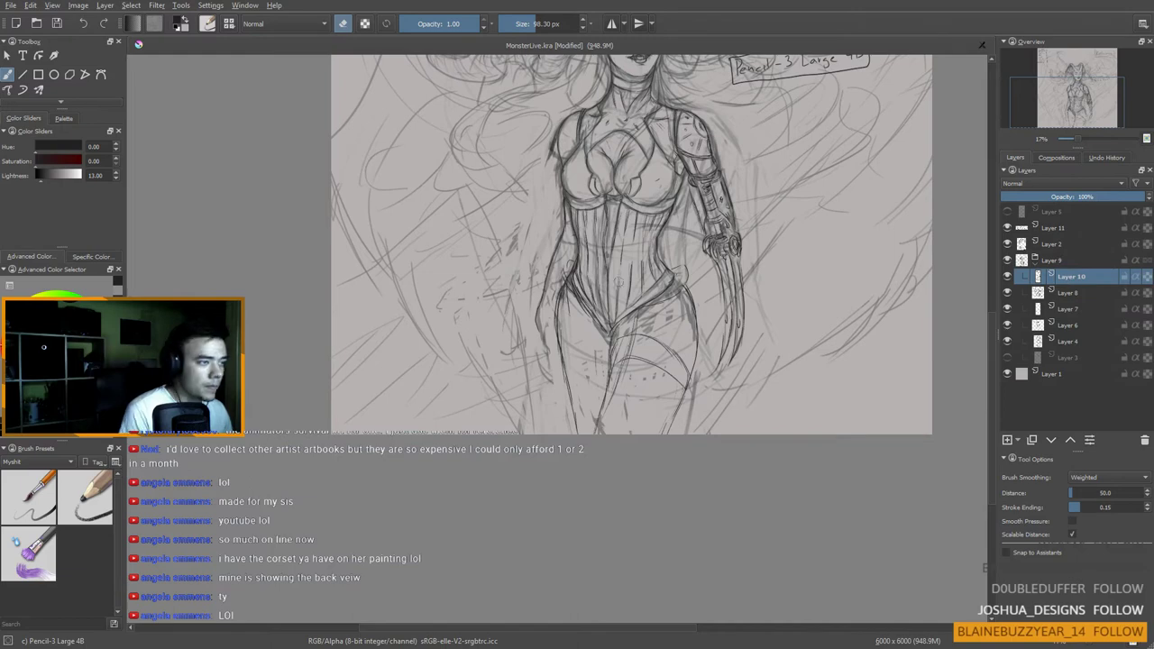
{"action": "left_click_drag", "start_coordinate": [572, 283], "coordinate": [567, 283]}
{"action": "key", "text": "e"}
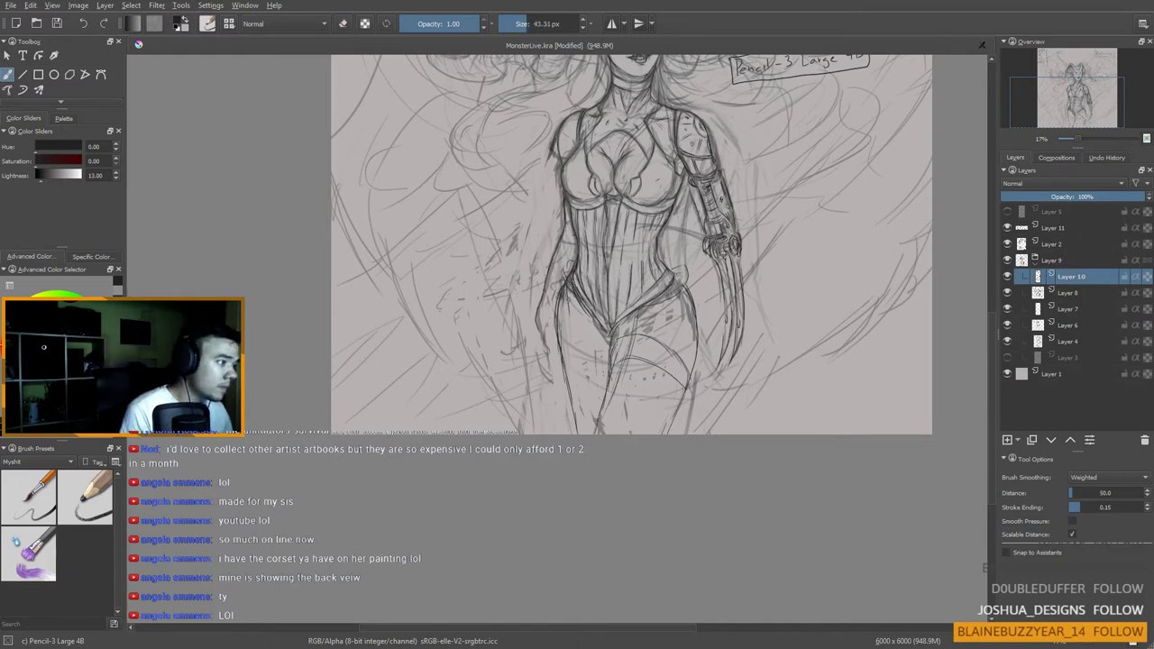
{"action": "left_click_drag", "start_coordinate": [563, 300], "coordinate": [550, 308]}
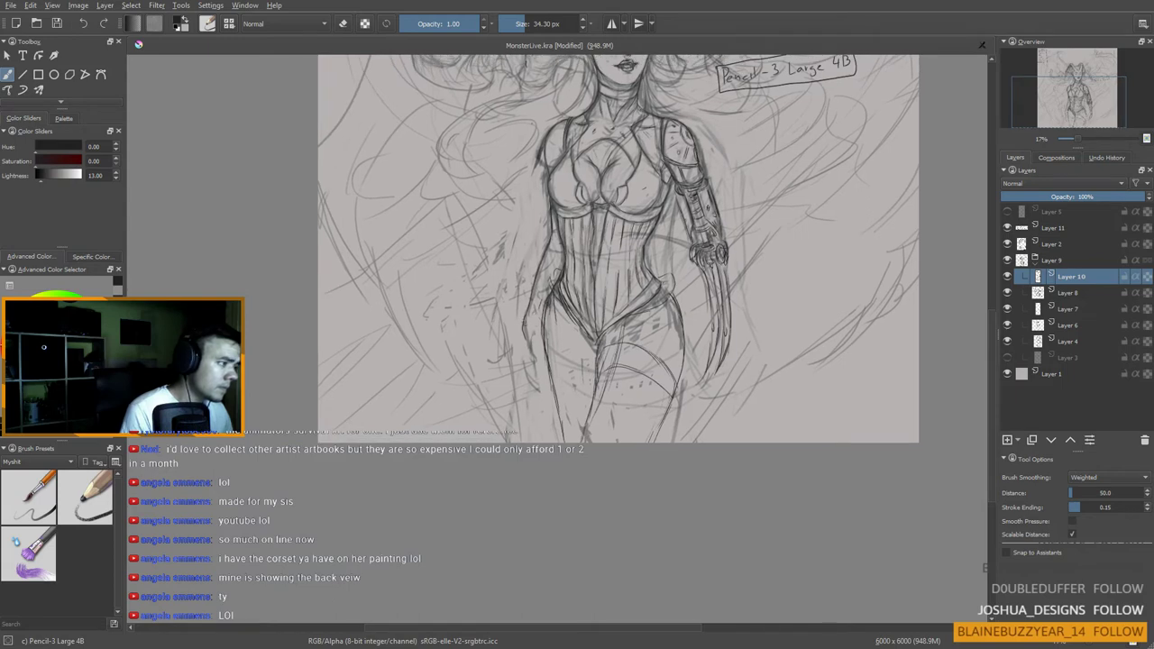
{"action": "left_click_drag", "start_coordinate": [553, 350], "coordinate": [548, 325]}
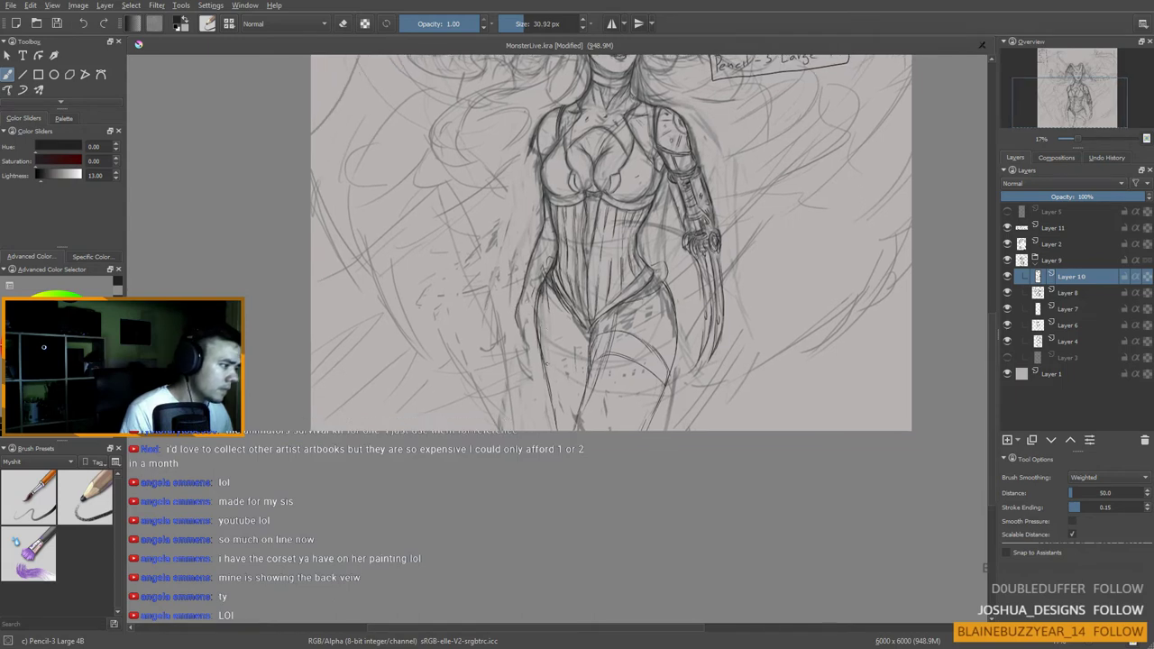
{"action": "key", "text": "e"}
{"action": "key", "text": "e"}
{"action": "left_click_drag", "start_coordinate": [540, 291], "coordinate": [556, 426]}
{"action": "key", "text": "e"}
{"action": "left_click_drag", "start_coordinate": [572, 344], "coordinate": [565, 345], "text": "shift"}
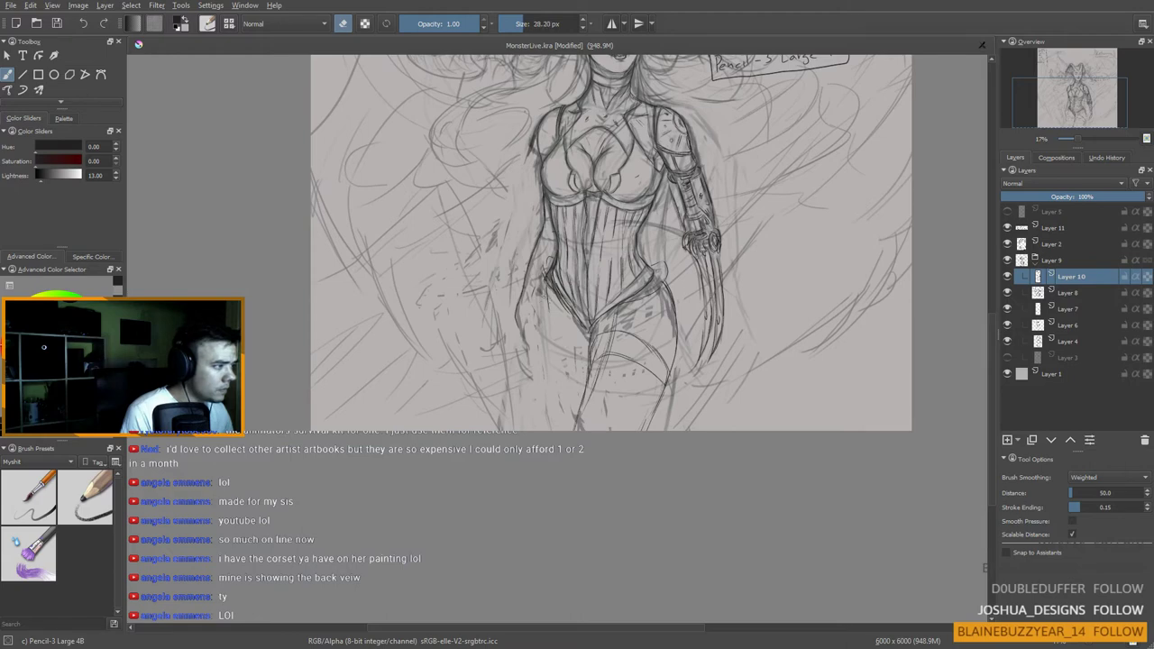
Step: Redraw the thigh contour opposite the mechanical arm with a pencil of about 16 px and sketch a curved line across the upper thigh
{"action": "key", "text": "e"}
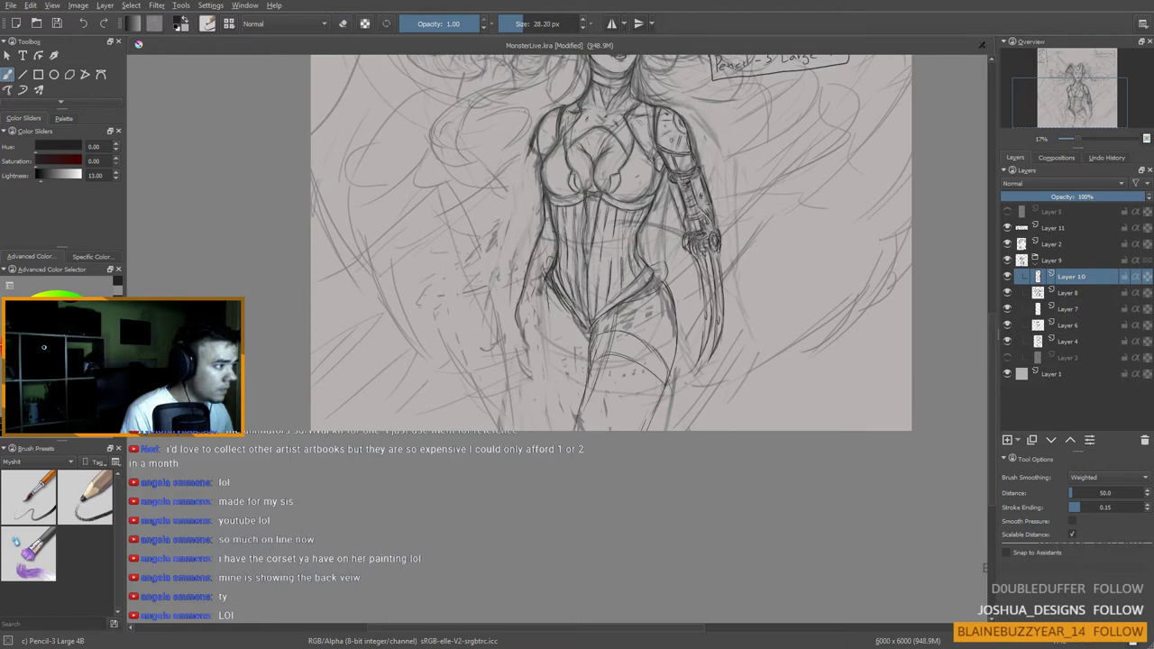
{"action": "left_click_drag", "start_coordinate": [546, 280], "coordinate": [540, 315]}
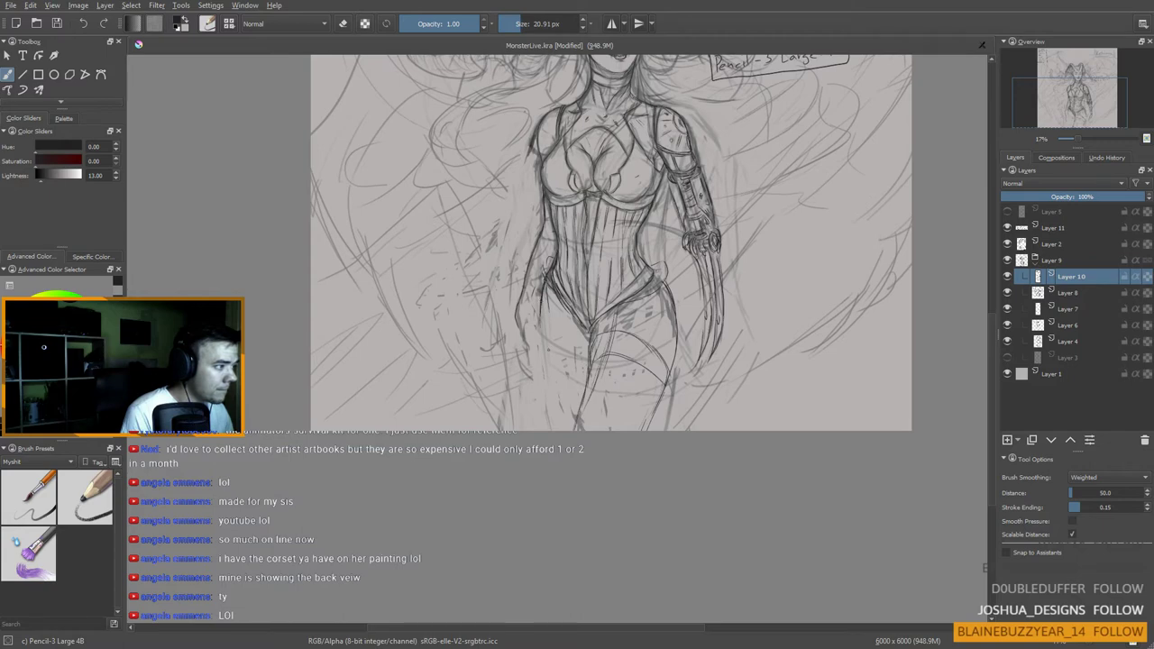
{"action": "key", "text": "bracketleft"}
{"action": "left_click_drag", "start_coordinate": [542, 297], "coordinate": [556, 374]}
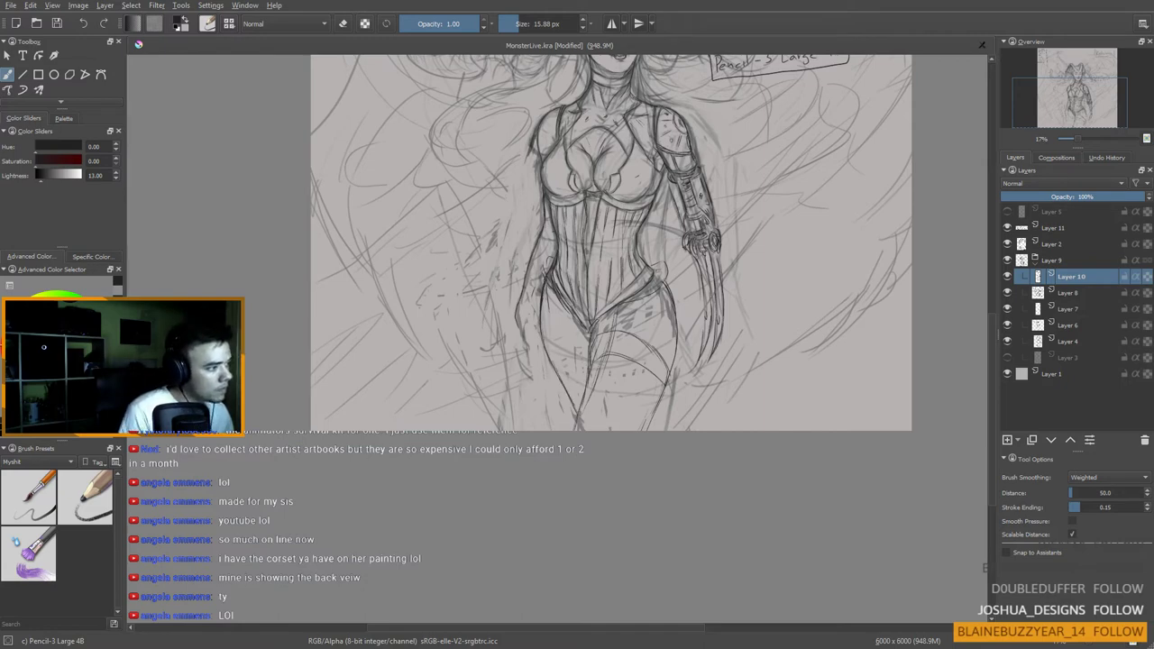
{"action": "left_click_drag", "start_coordinate": [613, 306], "coordinate": [591, 323]}
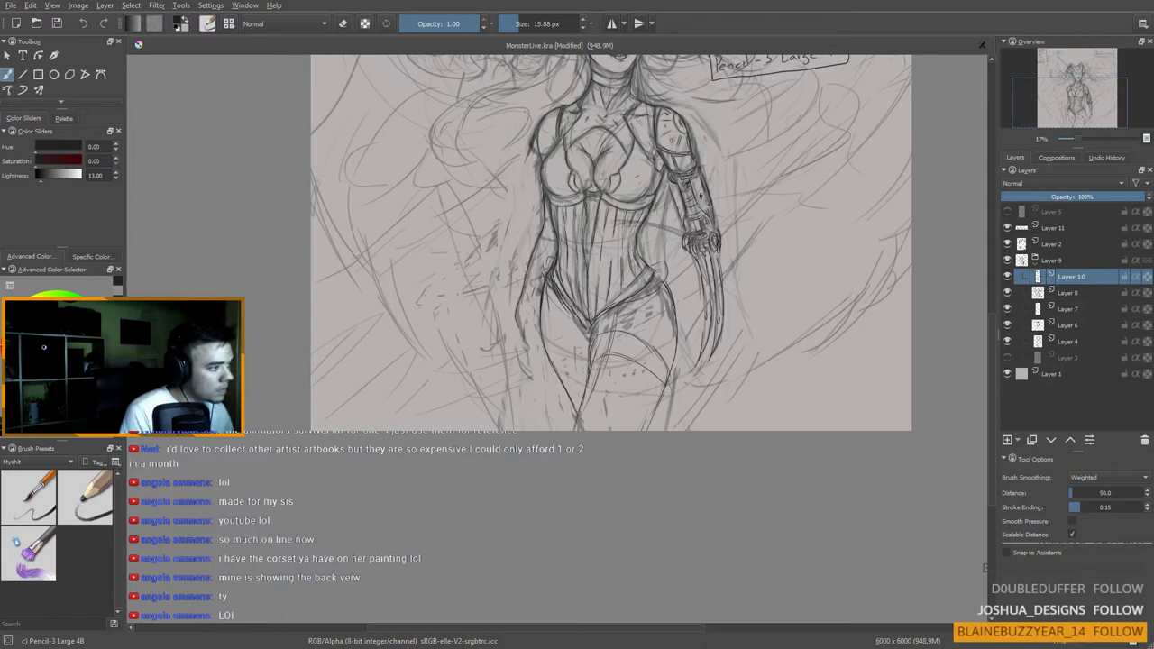
{"action": "mouse_move", "coordinate": [544, 289]}
{"action": "left_mouse_down"}
{"action": "mouse_move", "coordinate": [557, 374]}
{"action": "mouse_move", "coordinate": [562, 349]}
{"action": "mouse_move", "coordinate": [585, 343]}
{"action": "left_mouse_up"}
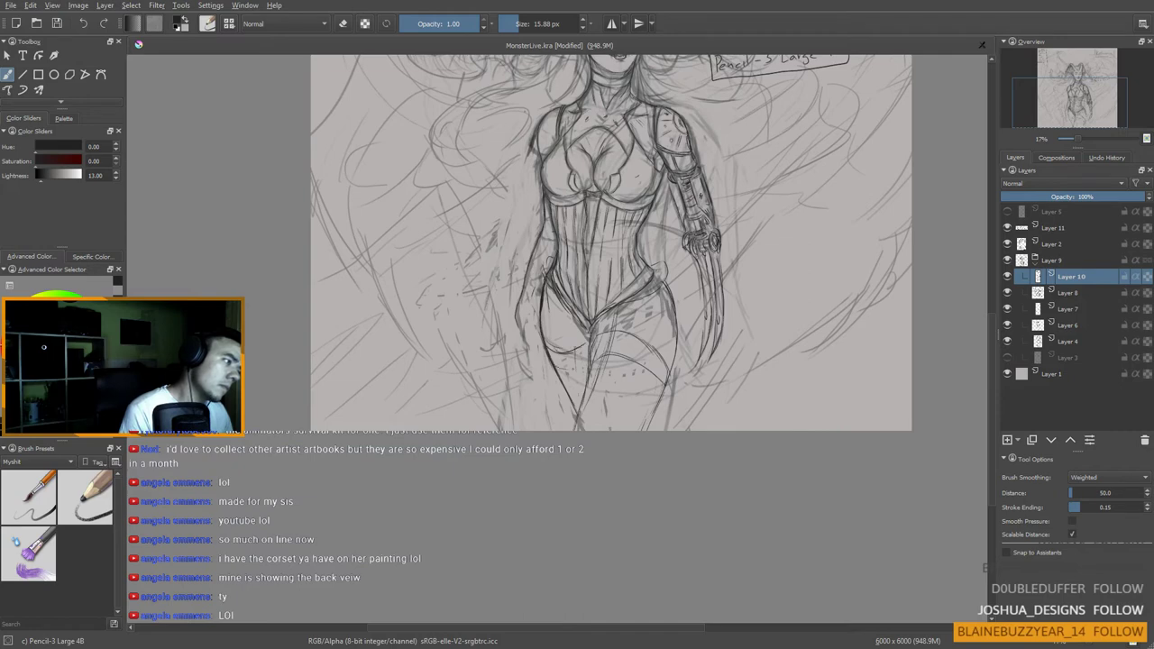
Step: Erase the outer thigh line on the mechanical arm's side and redraw it down to the canvas edge with a 21.23 px pencil
{"action": "key", "text": "minus"}
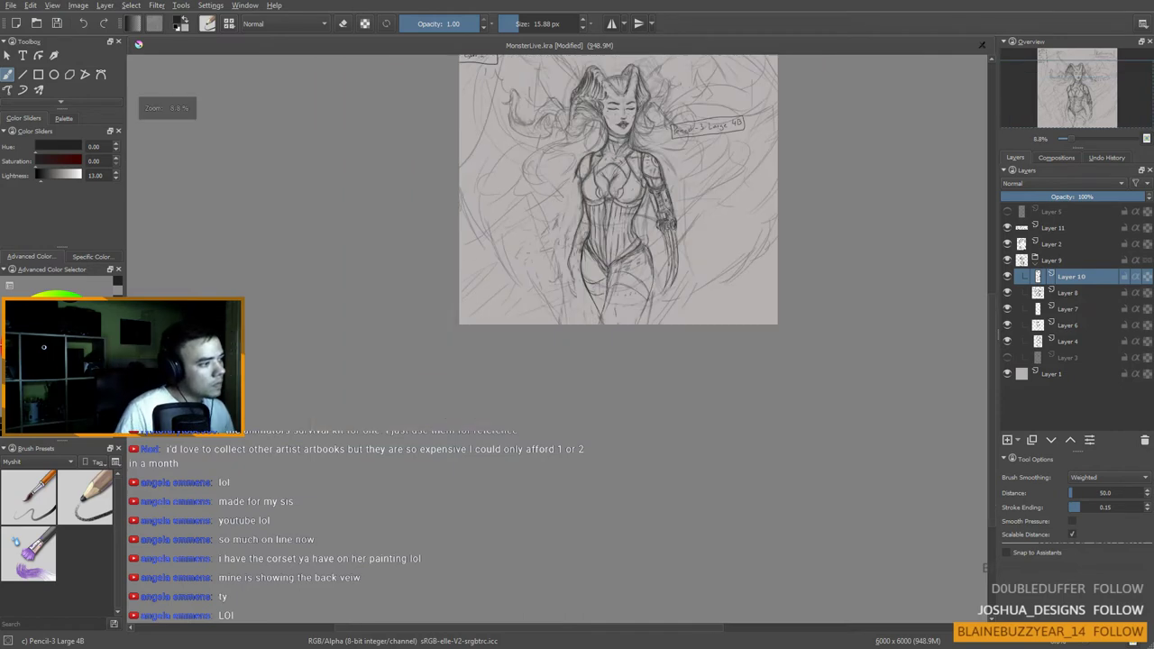
{"action": "key", "text": "plus"}
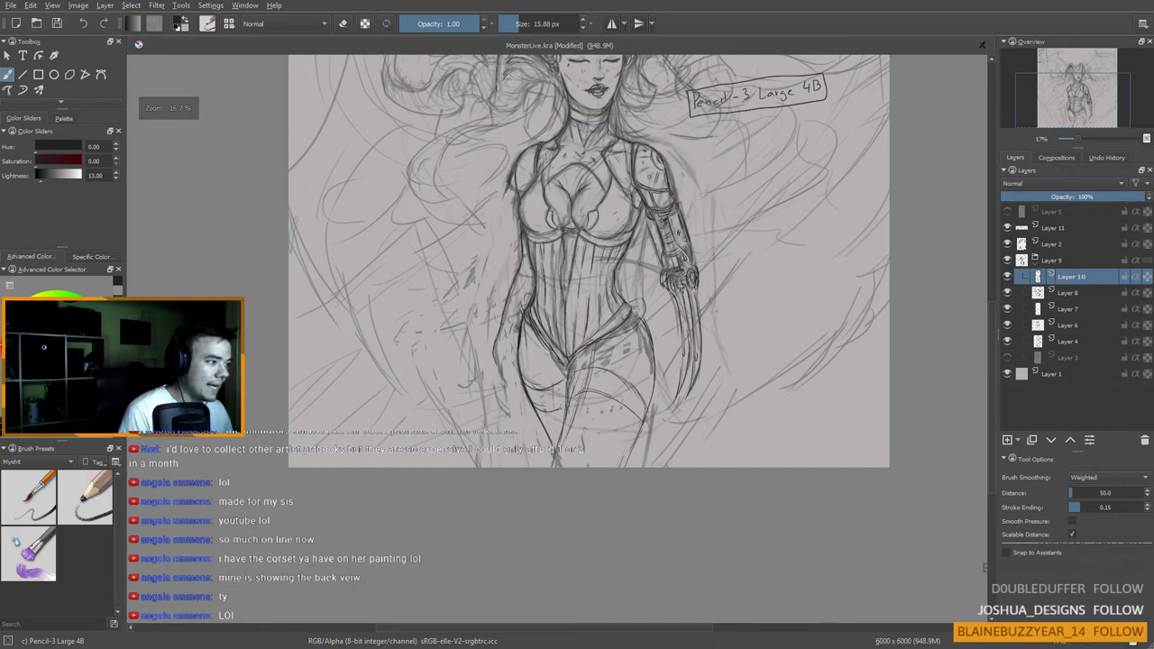
{"action": "key", "text": "e"}
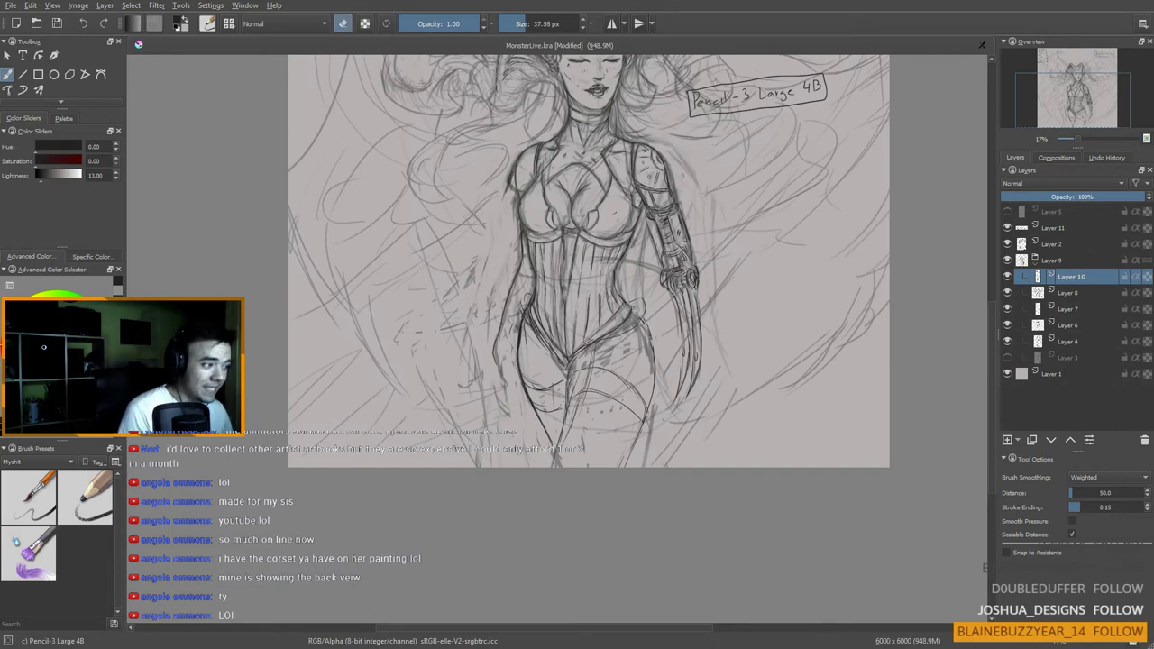
{"action": "left_click_drag", "start_coordinate": [647, 326], "coordinate": [650, 400]}
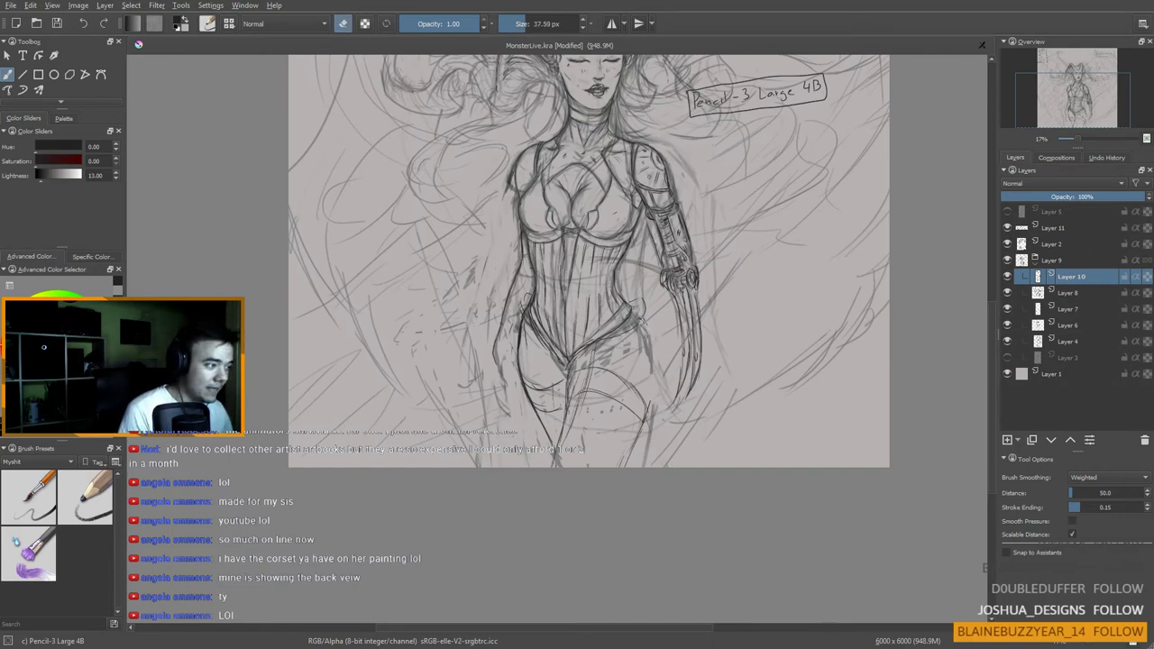
{"action": "key", "text": "bracketleft"}
{"action": "key", "text": "bracketleft"}
{"action": "key", "text": "e"}
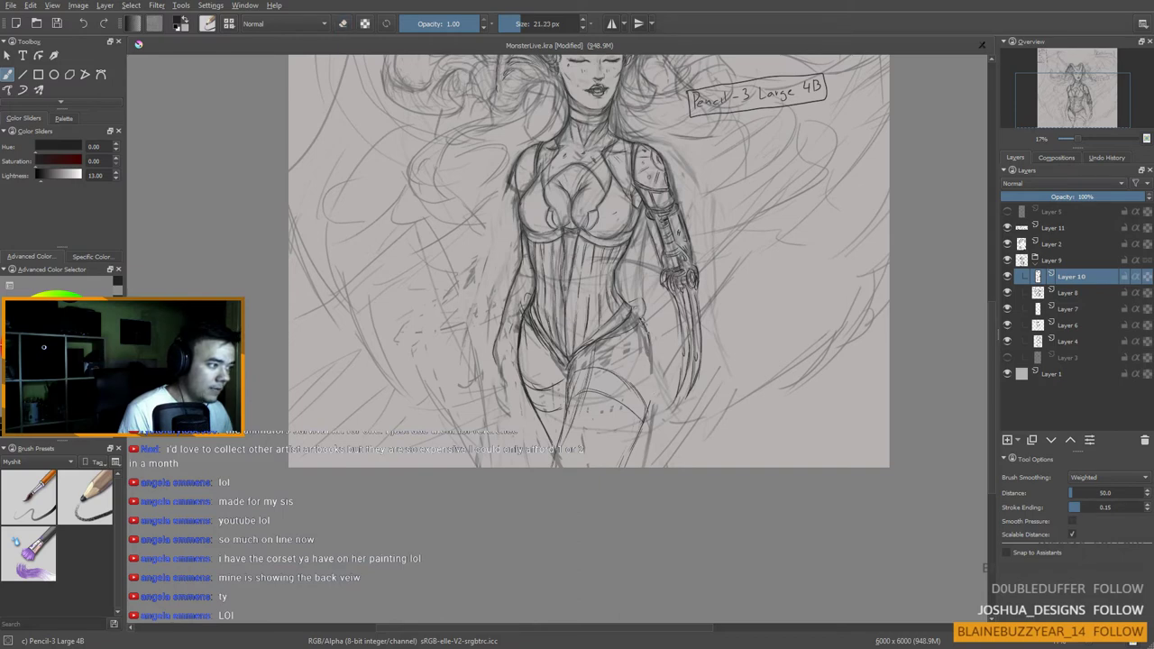
{"action": "mouse_move", "coordinate": [652, 354]}
{"action": "left_mouse_down"}
{"action": "mouse_move", "coordinate": [645, 415]}
{"action": "mouse_move", "coordinate": [607, 518]}
{"action": "left_mouse_up"}
{"action": "key", "text": "e"}
{"action": "key", "text": "e"}
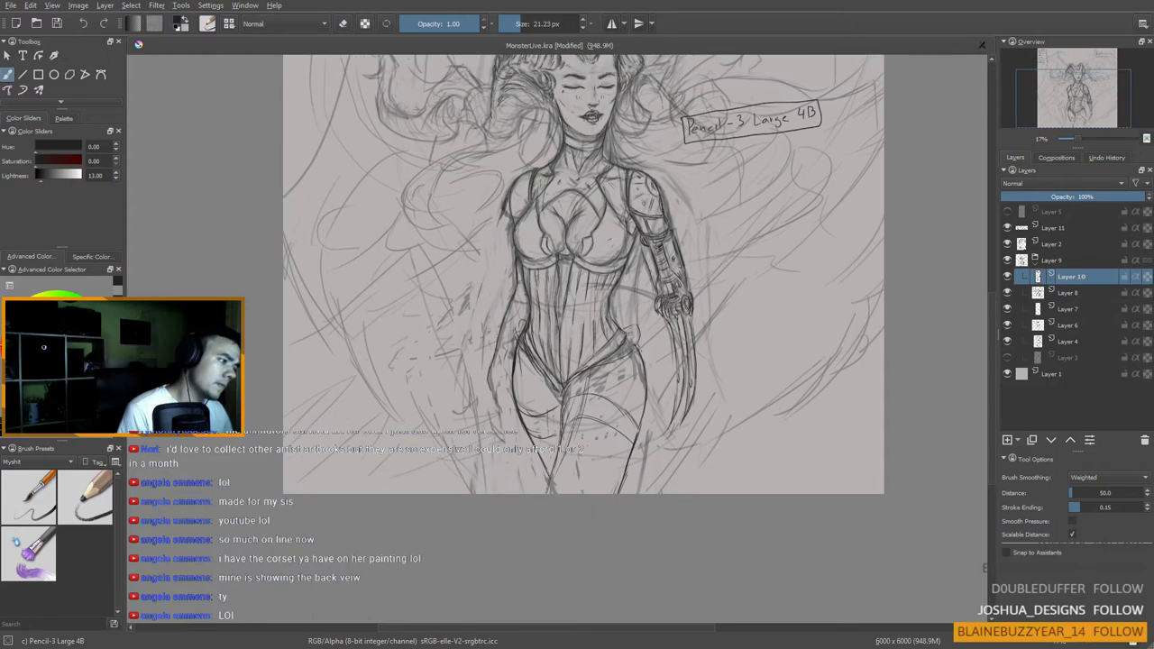
Step: Strengthen the inner thigh lines below the point of the corset with the 21.23 px pencil
{"action": "left_click_drag", "start_coordinate": [577, 376], "coordinate": [553, 472]}
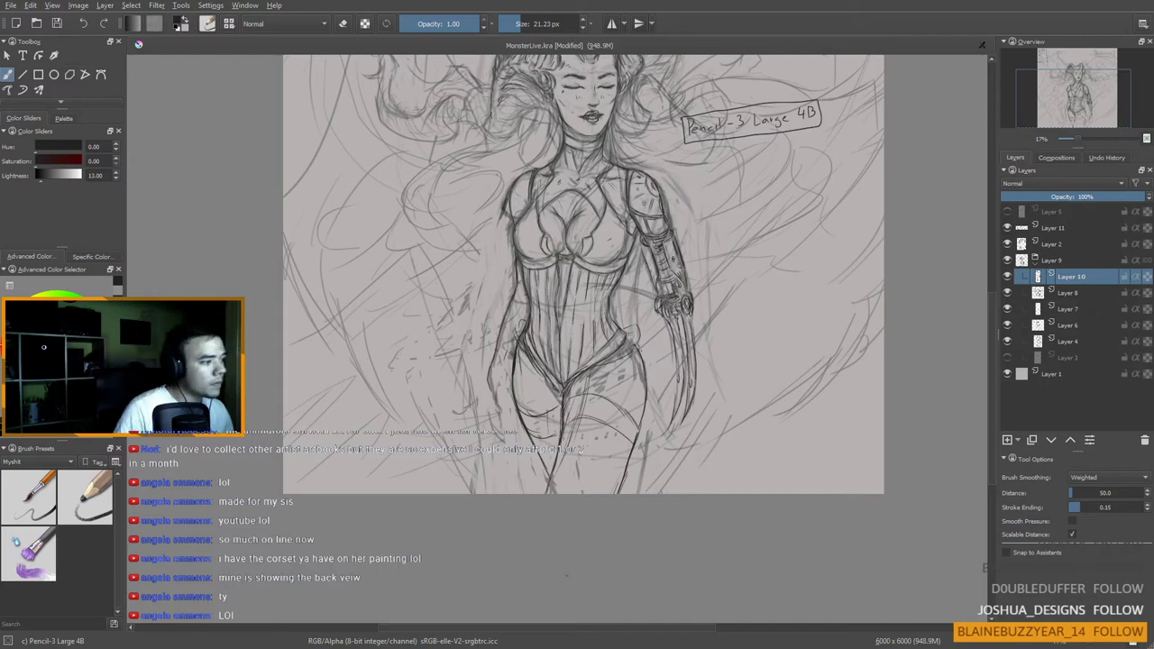
{"action": "scroll", "coordinate": [566, 410], "scroll_direction": "down", "scroll_amount": 2}
{"action": "left_click_drag", "start_coordinate": [566, 410], "coordinate": [605, 449]}
{"action": "scroll", "coordinate": [584, 427], "scroll_direction": "up", "scroll_amount": 2}
{"action": "scroll", "coordinate": [604, 443], "scroll_direction": "down", "scroll_amount": 1}
{"action": "key", "text": "plus"}
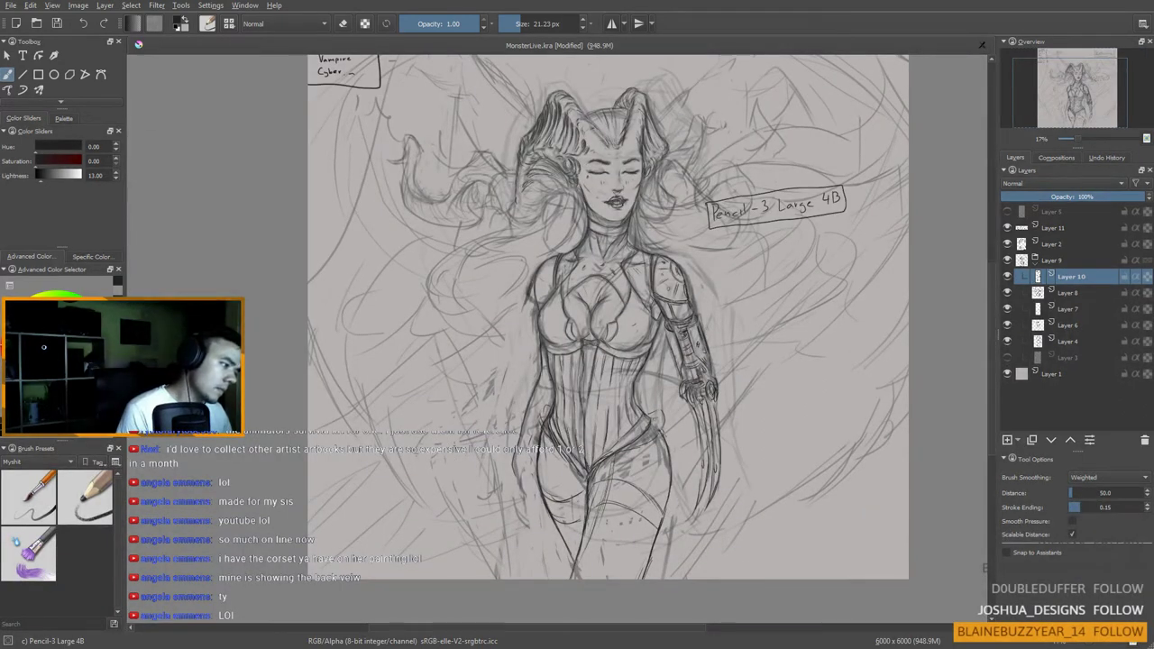
{"action": "key", "text": "e"}
{"action": "key", "text": "e"}
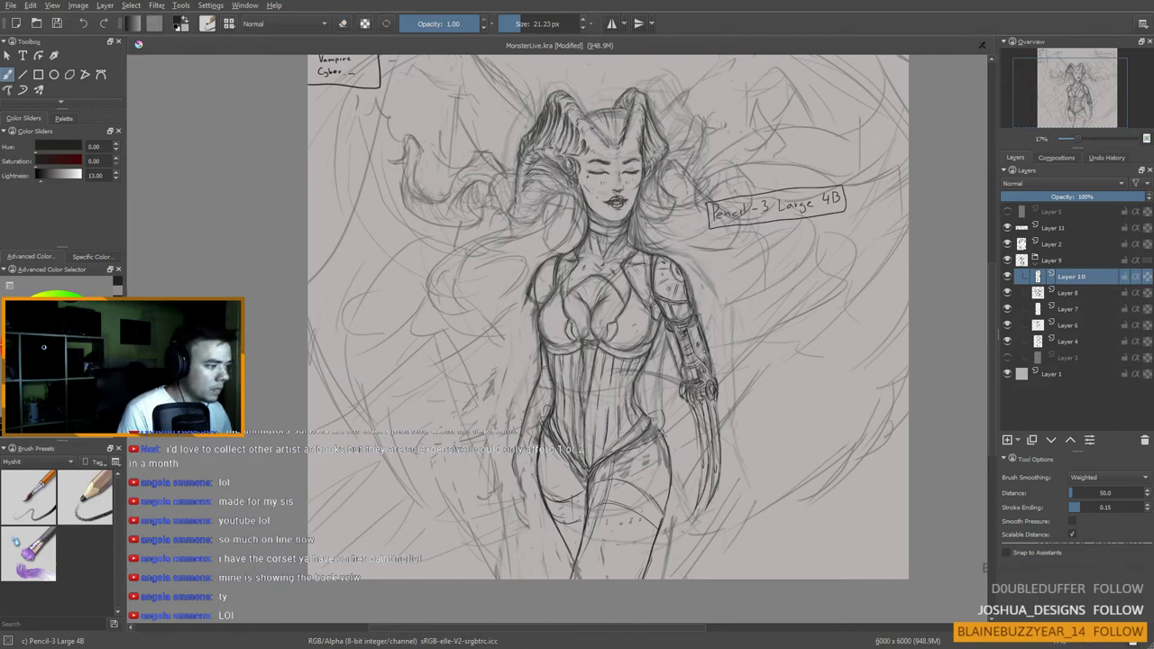
Step: Switch to Discord to view the newest artwork posted in the art-tornado channel, and return to the Krita drawing
{"action": "scroll", "coordinate": [647, 368], "scroll_direction": "down", "scroll_amount": 2}
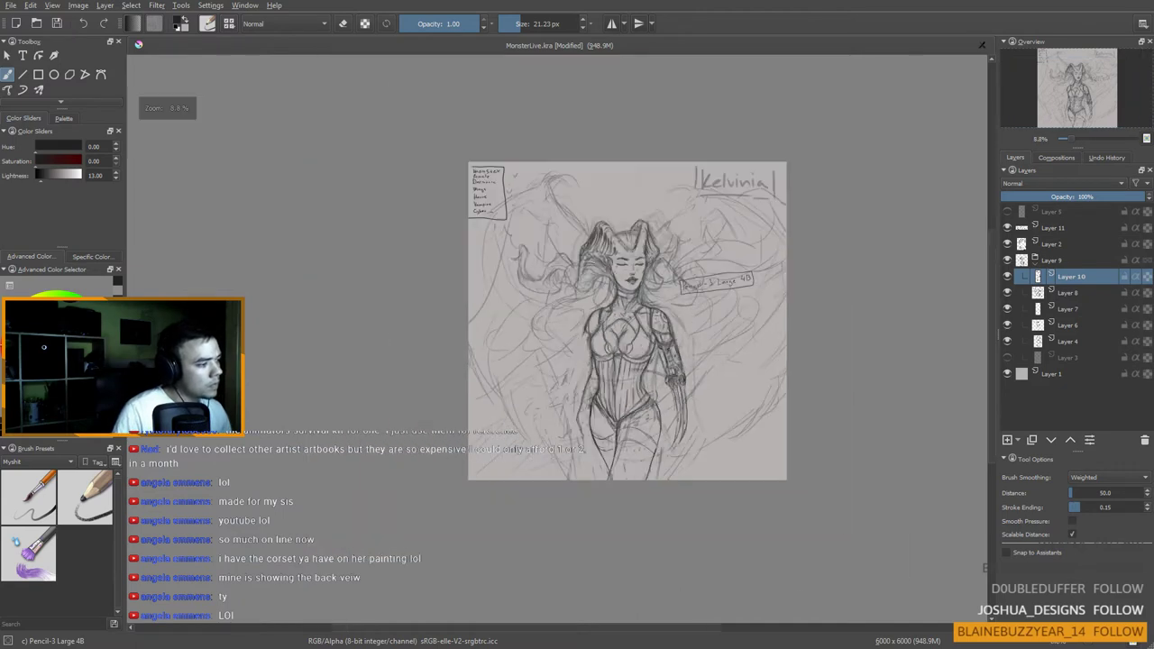
{"action": "left_click_drag", "start_coordinate": [648, 373], "coordinate": [661, 399]}
{"action": "scroll", "coordinate": [657, 393], "scroll_direction": "up", "scroll_amount": 1}
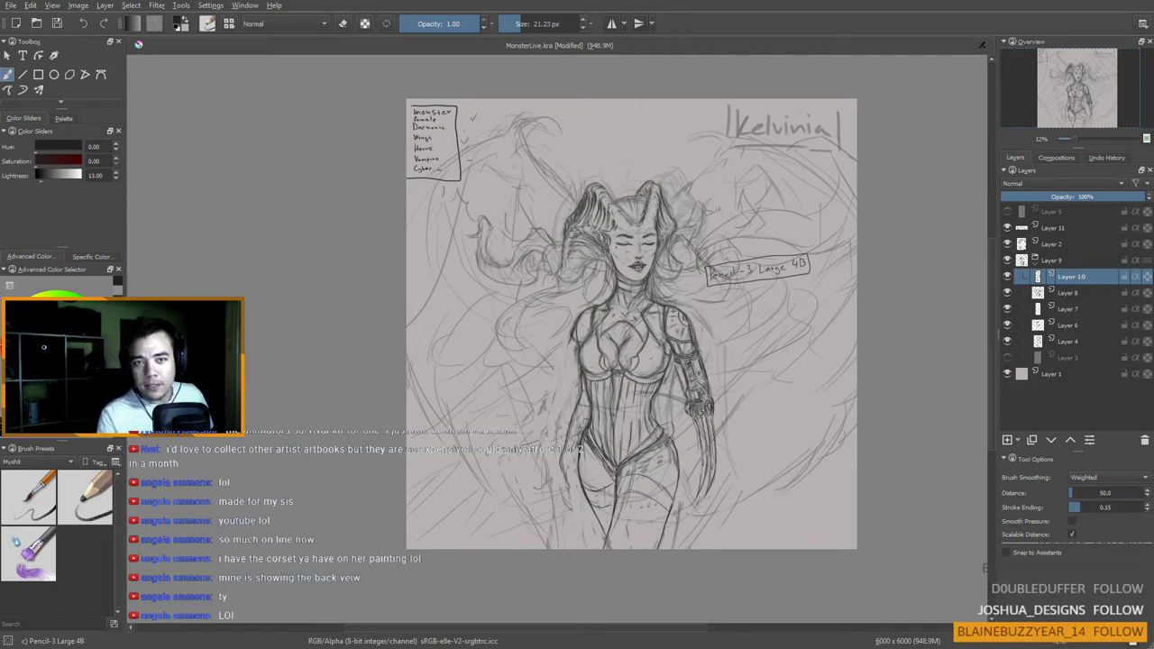
{"action": "left_click_drag", "start_coordinate": [1153, 50], "coordinate": [609, 56]}
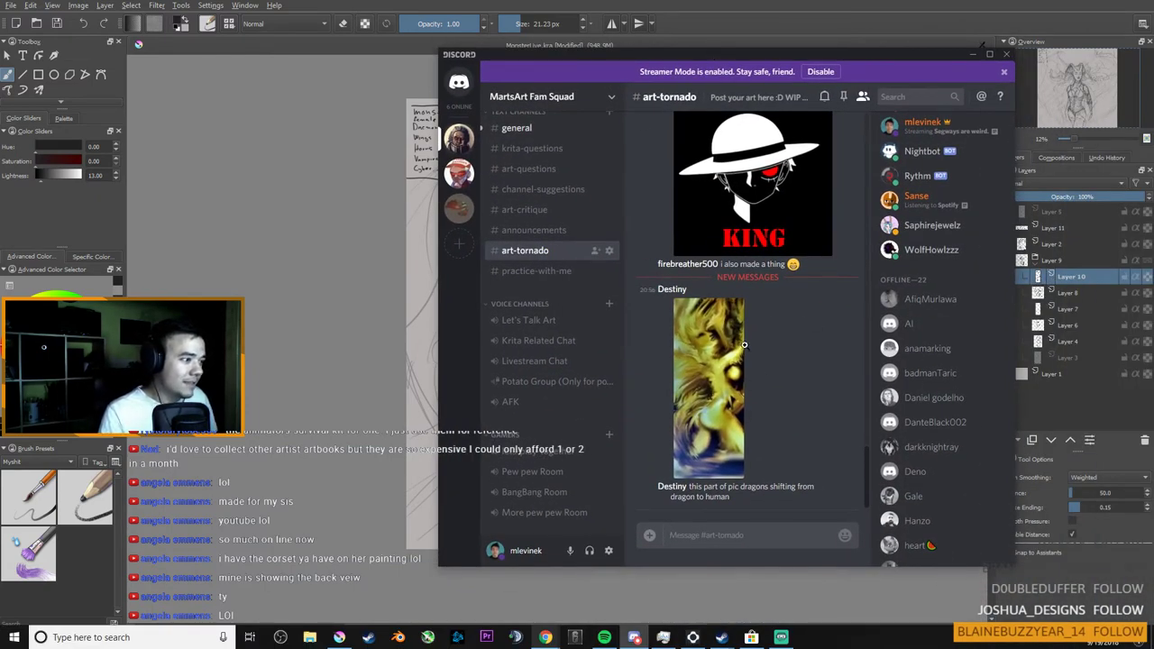
{"action": "left_click_drag", "start_coordinate": [702, 56], "coordinate": [1153, 56]}
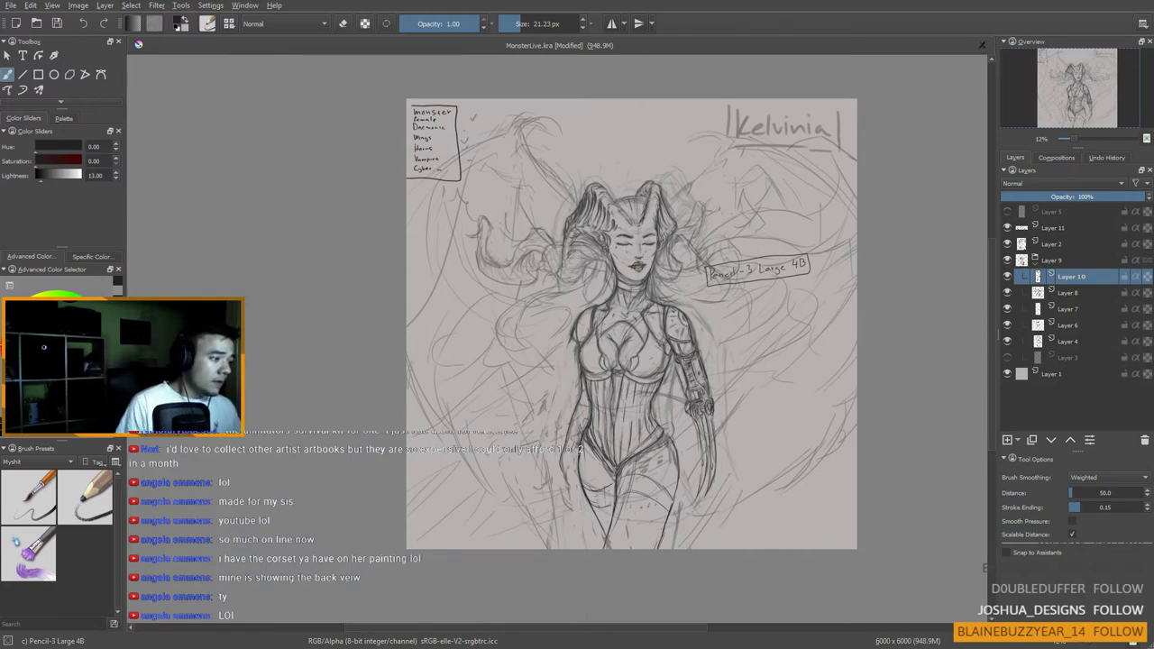
Step: Sketch the natural forearm and hand beside the hip on Layer 10, reducing the pencil size to 14.78 px
{"action": "scroll", "coordinate": [584, 468], "scroll_direction": "up", "scroll_amount": 2}
{"action": "scroll", "coordinate": [609, 467], "scroll_direction": "down", "scroll_amount": 1}
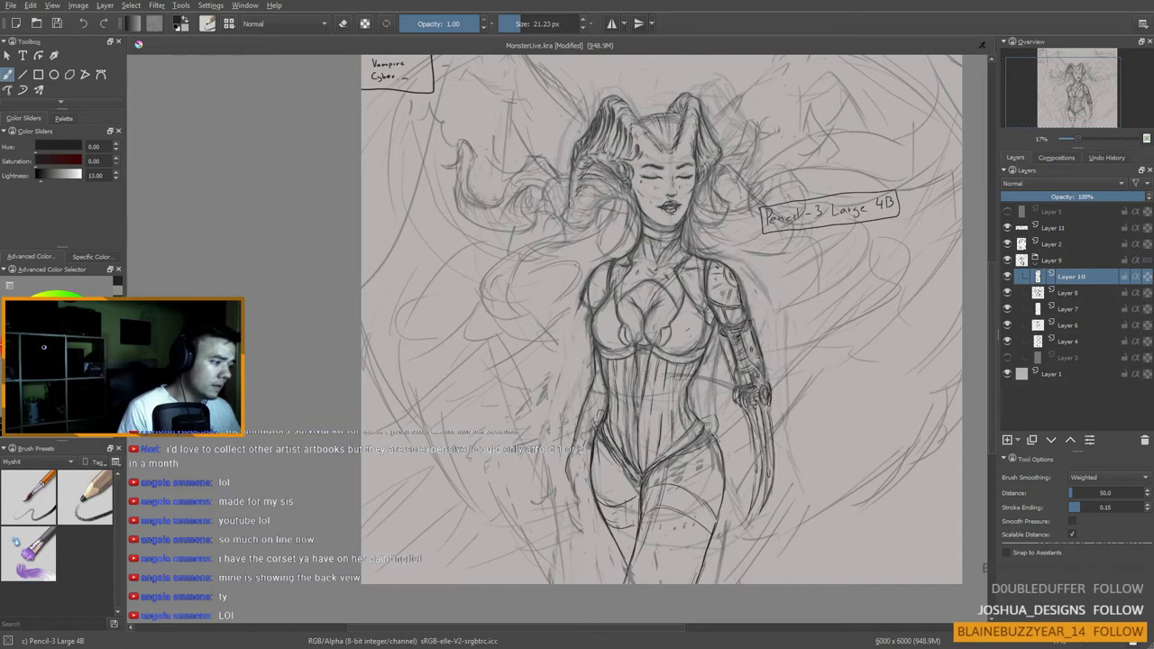
{"action": "left_click_drag", "start_coordinate": [596, 430], "coordinate": [590, 443]}
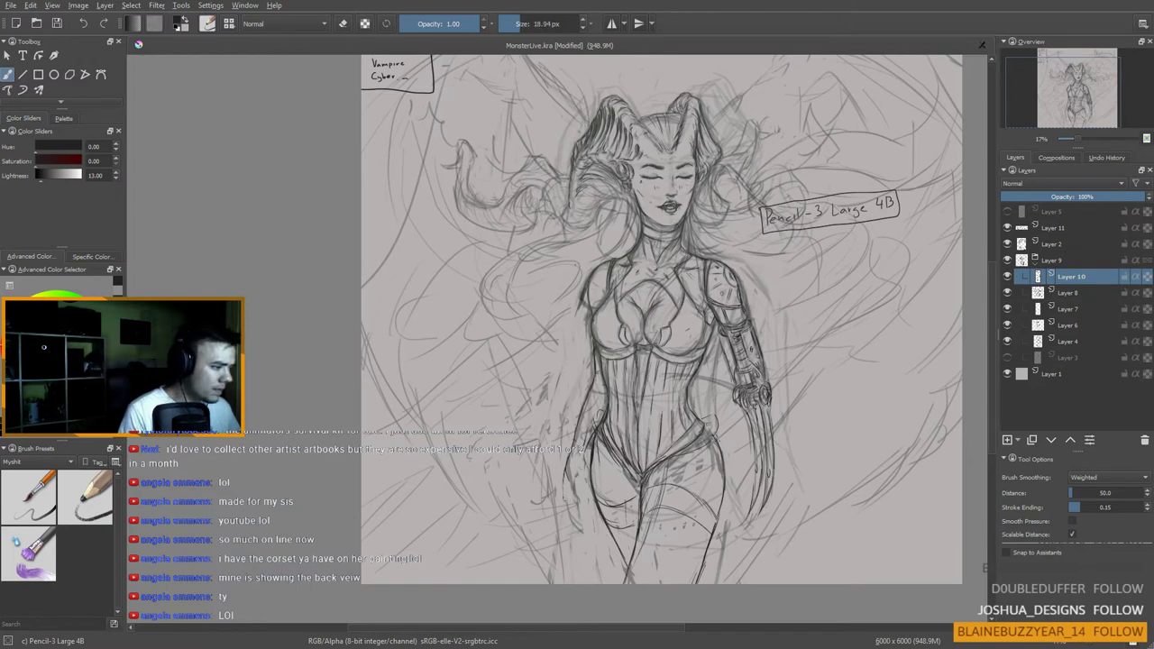
{"action": "left_click_drag", "start_coordinate": [578, 472], "coordinate": [574, 472]}
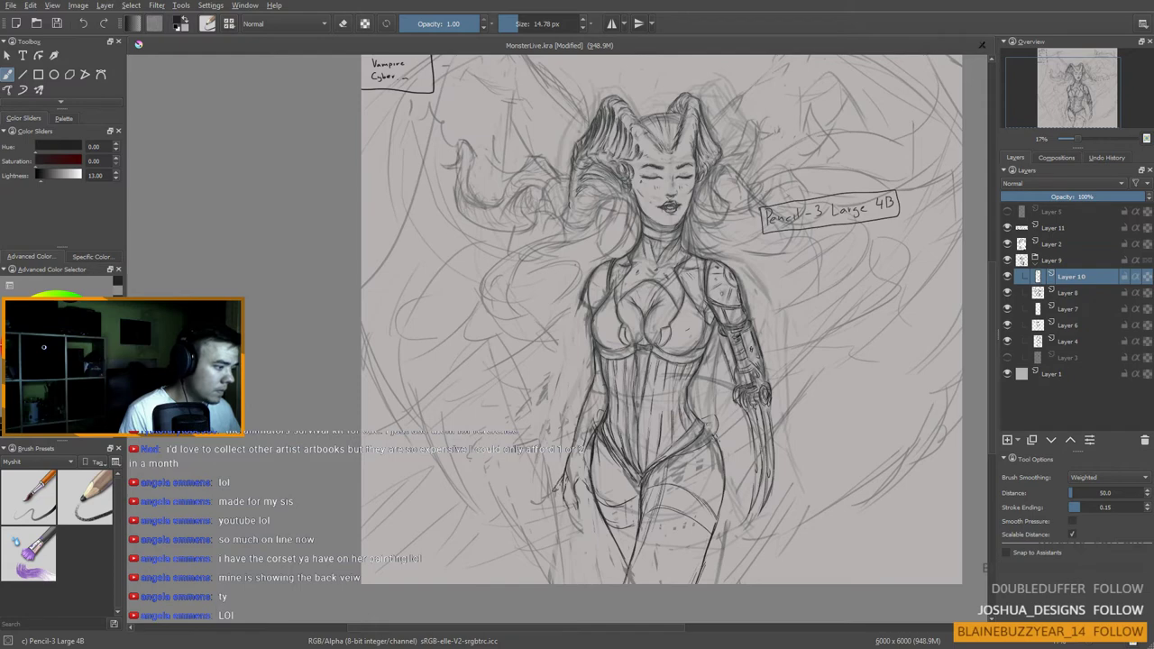
{"action": "key", "text": "space"}
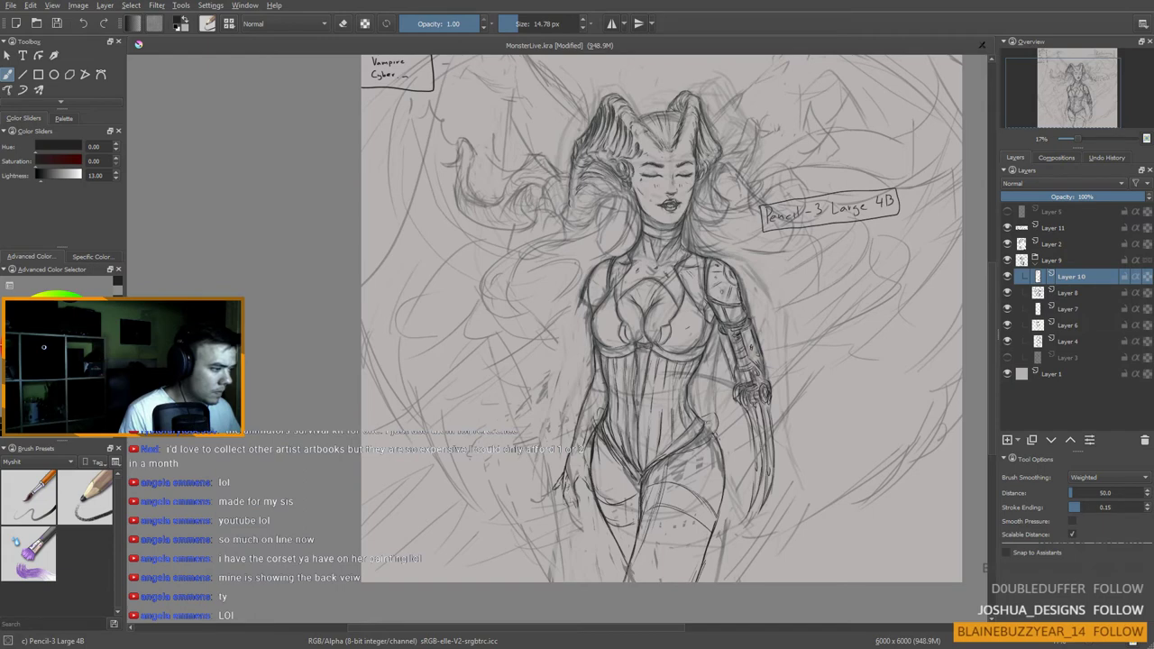
{"action": "left_click_drag", "start_coordinate": [661, 325], "coordinate": [658, 317]}
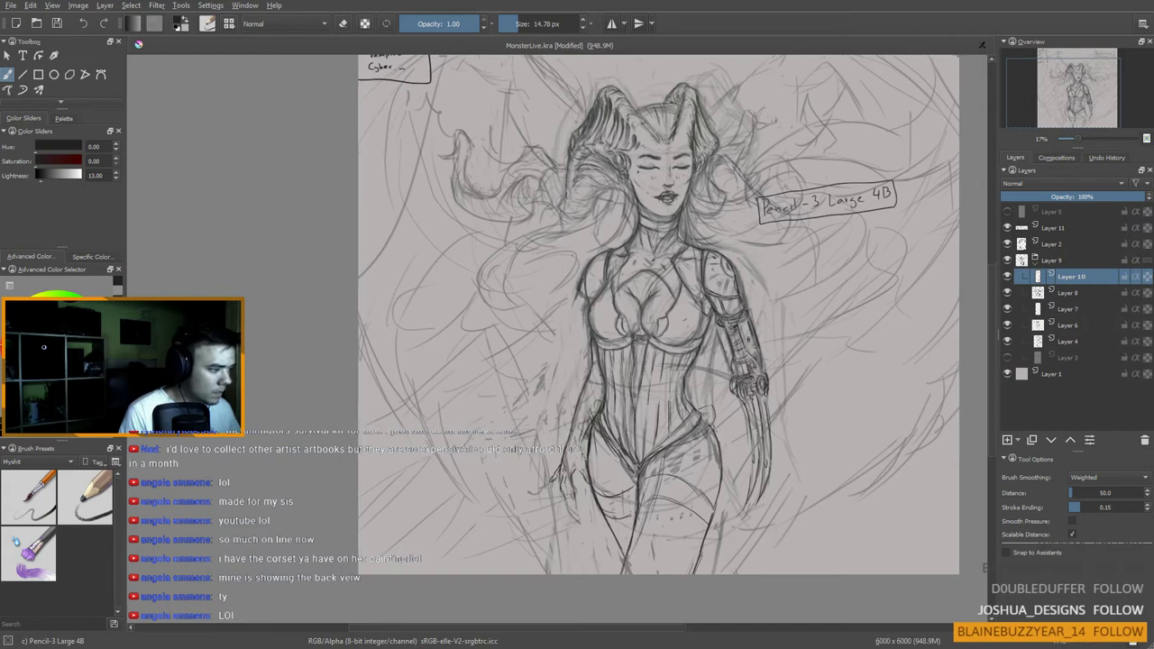
Step: Refine the fingers of the natural hand beside the hip on Layer 10 with the 14.78 px pencil
{"action": "left_click_drag", "start_coordinate": [555, 480], "coordinate": [557, 475]}
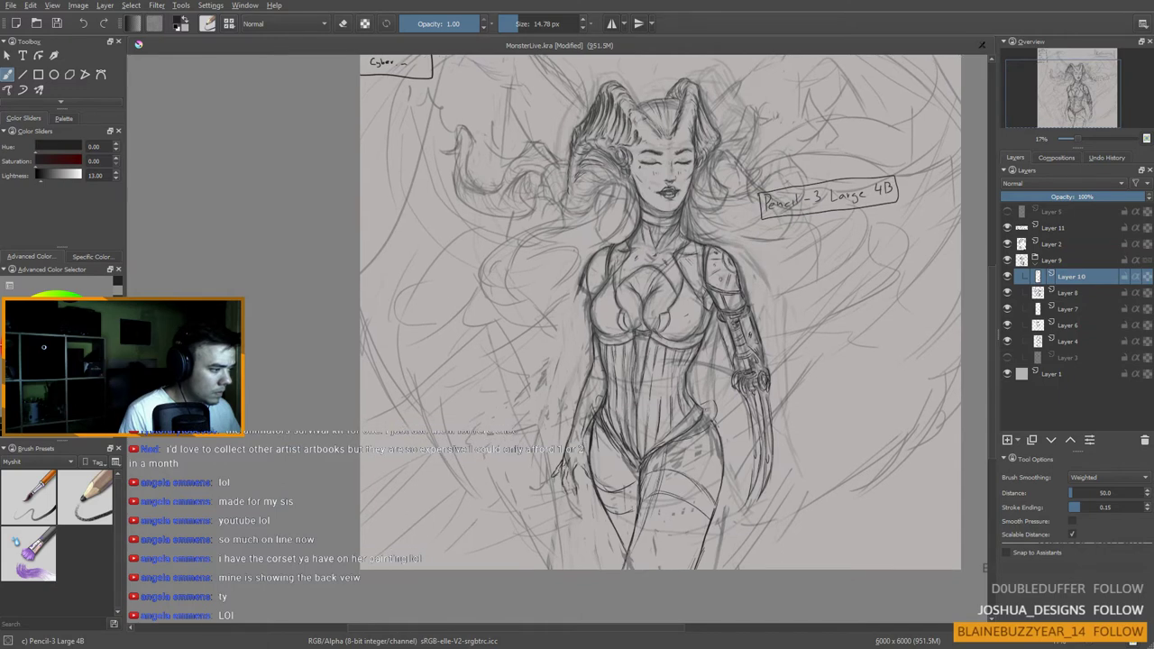
{"action": "key", "text": "e"}
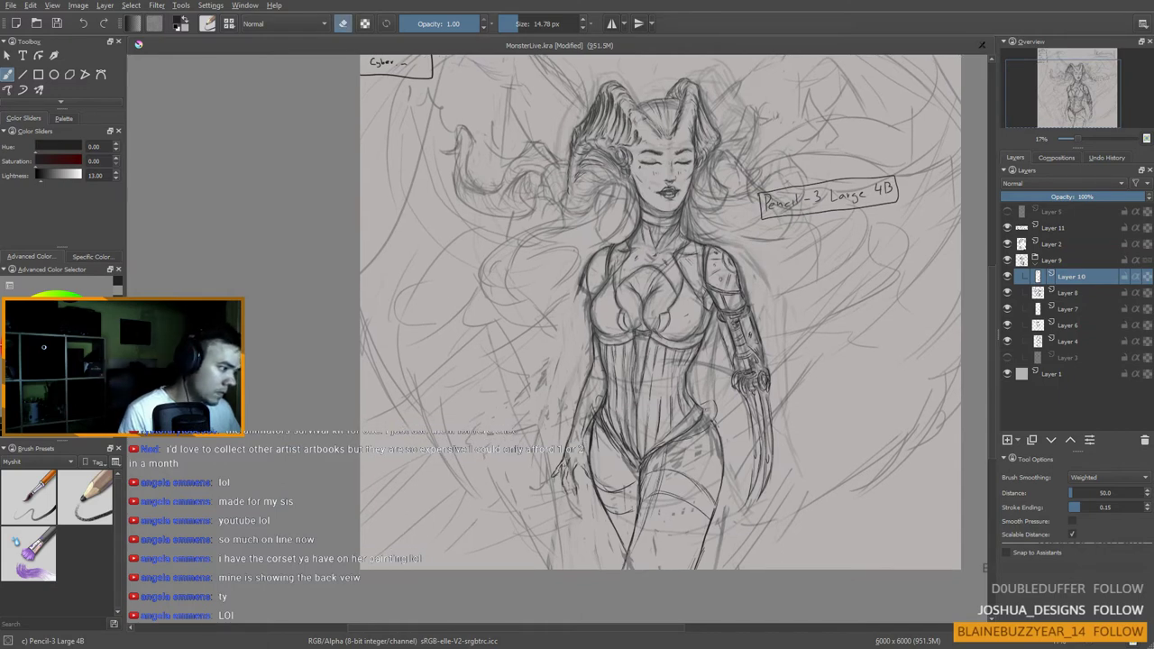
{"action": "key", "text": "e"}
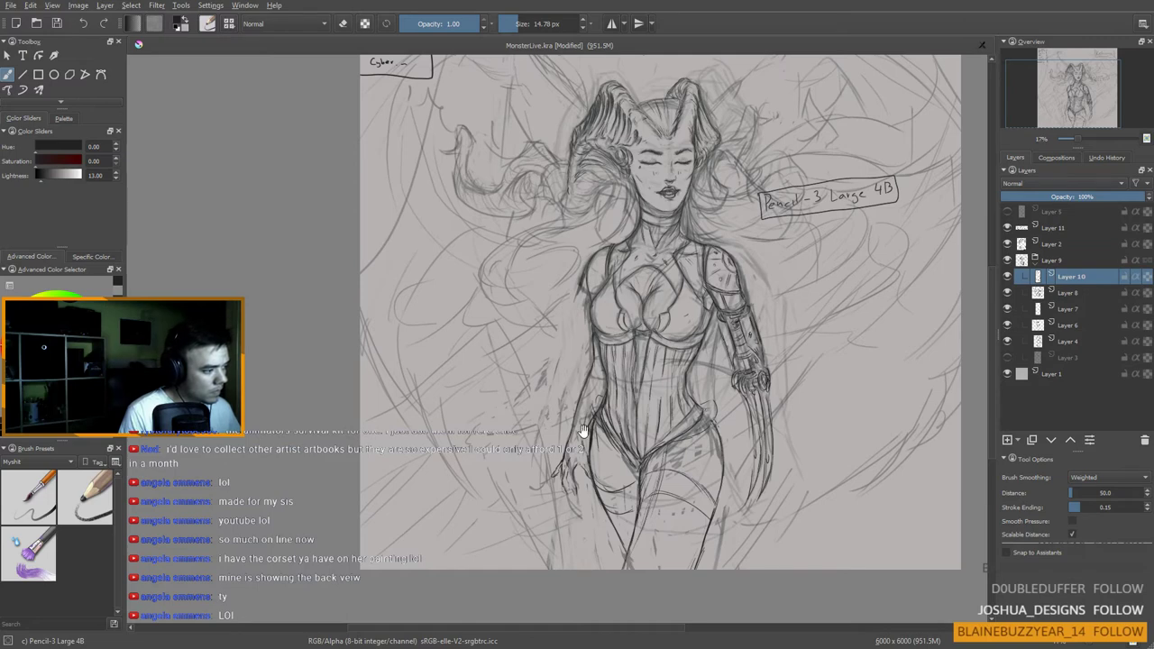
Step: Strengthen and clean up the outer contour of the natural shoulder and upper arm on Layer 10, alternating the 14.78 px pencil and eraser
{"action": "left_click_drag", "start_coordinate": [583, 432], "coordinate": [642, 438]}
{"action": "scroll", "coordinate": [598, 437], "scroll_direction": "down", "scroll_amount": 2}
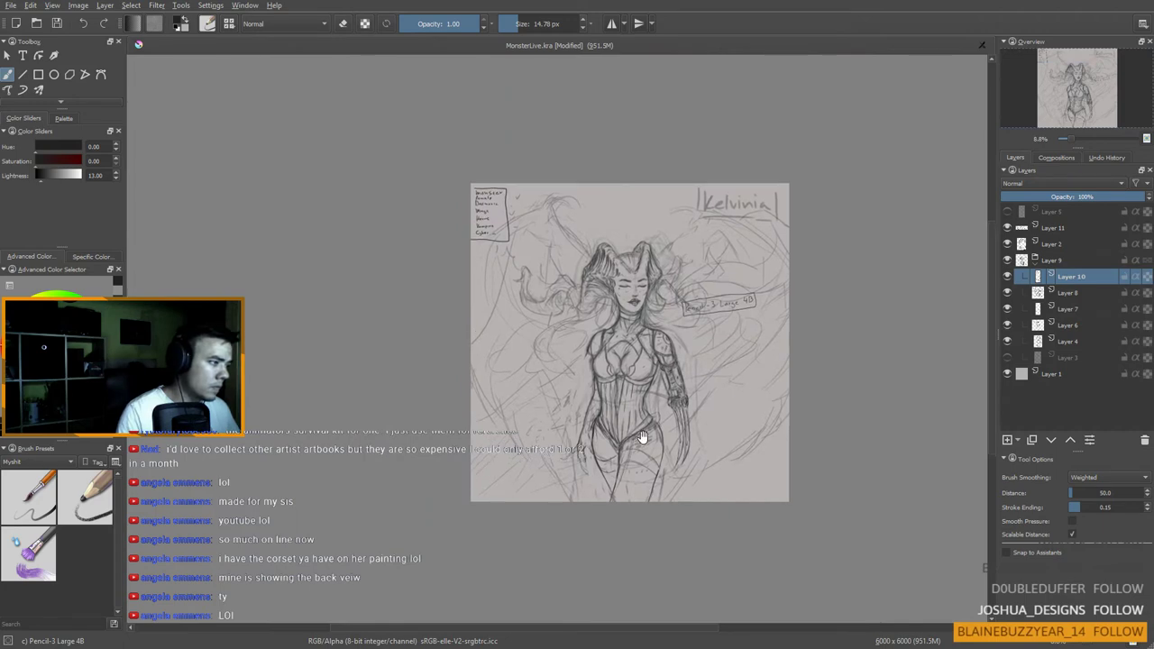
{"action": "scroll", "coordinate": [636, 435], "scroll_direction": "up", "scroll_amount": 1}
{"action": "left_click_drag", "start_coordinate": [628, 472], "coordinate": [625, 481]}
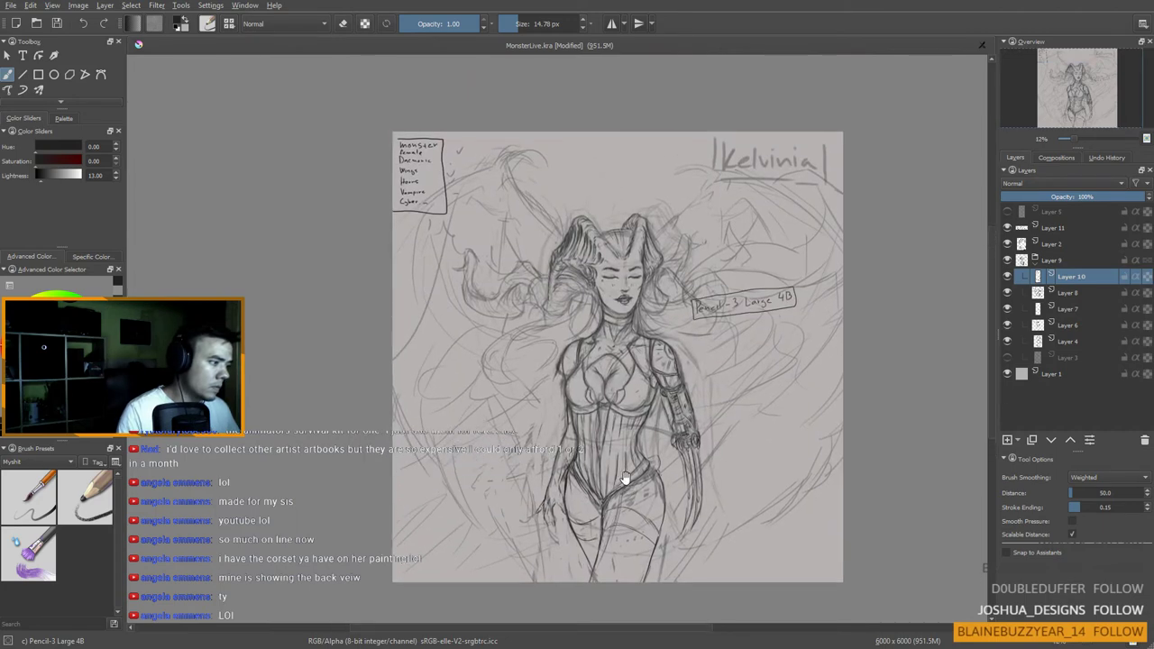
{"action": "scroll", "coordinate": [587, 434], "scroll_direction": "up", "scroll_amount": 1}
{"action": "key", "text": "e"}
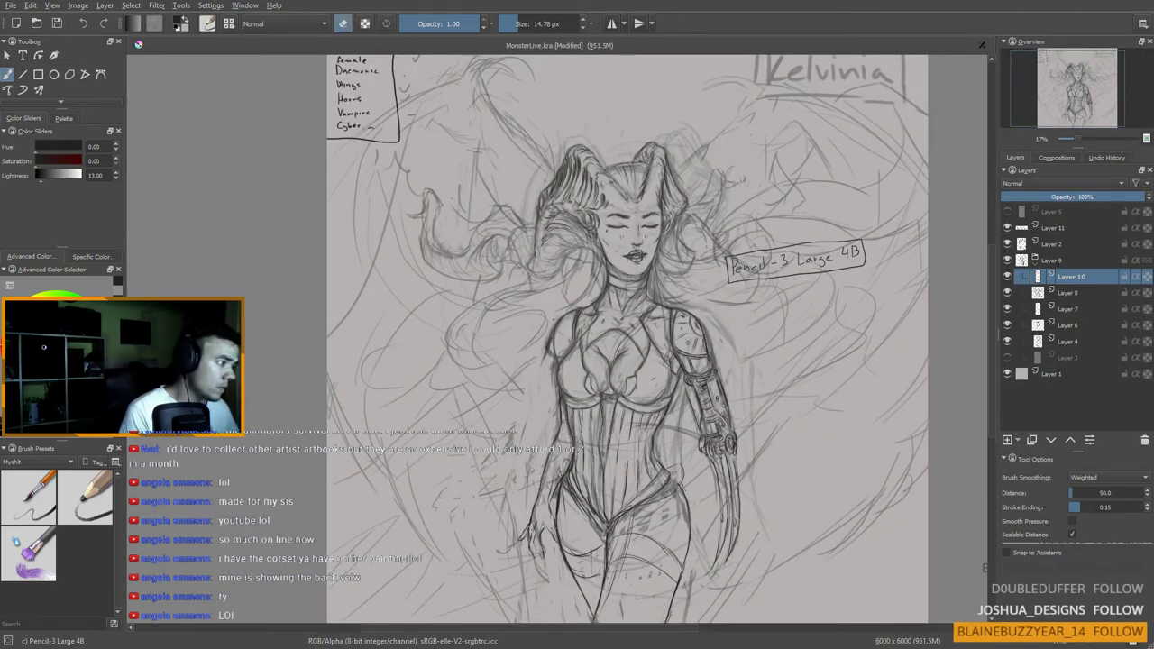
{"action": "key", "text": "e"}
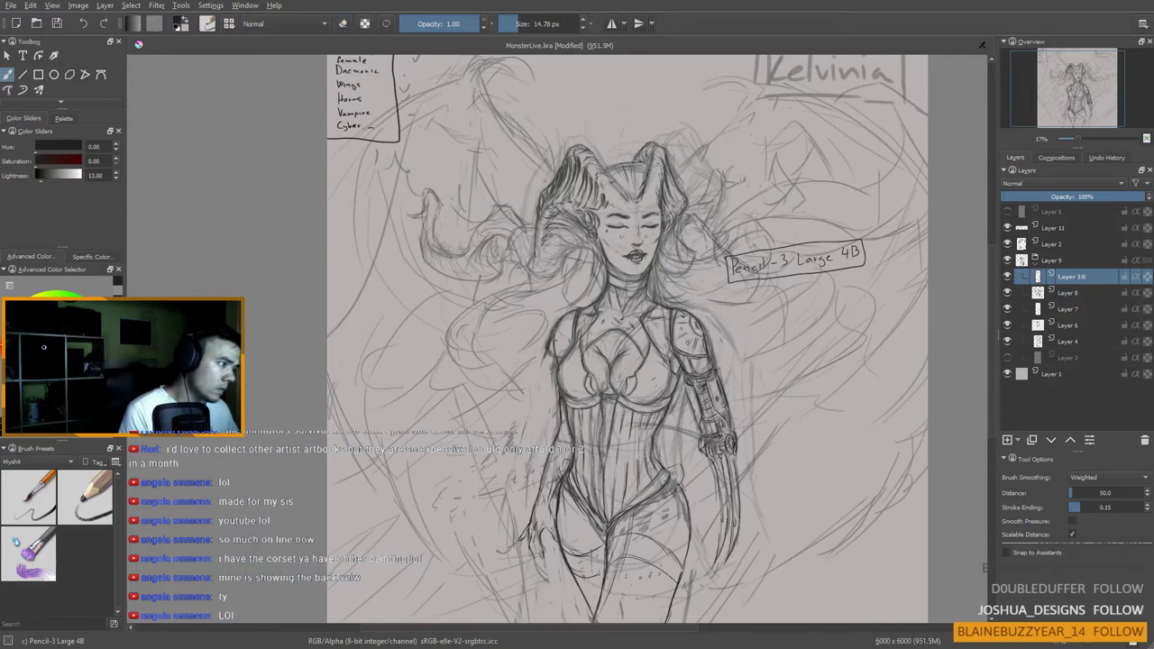
{"action": "left_click_drag", "start_coordinate": [558, 326], "coordinate": [553, 352]}
{"action": "key", "text": "e"}
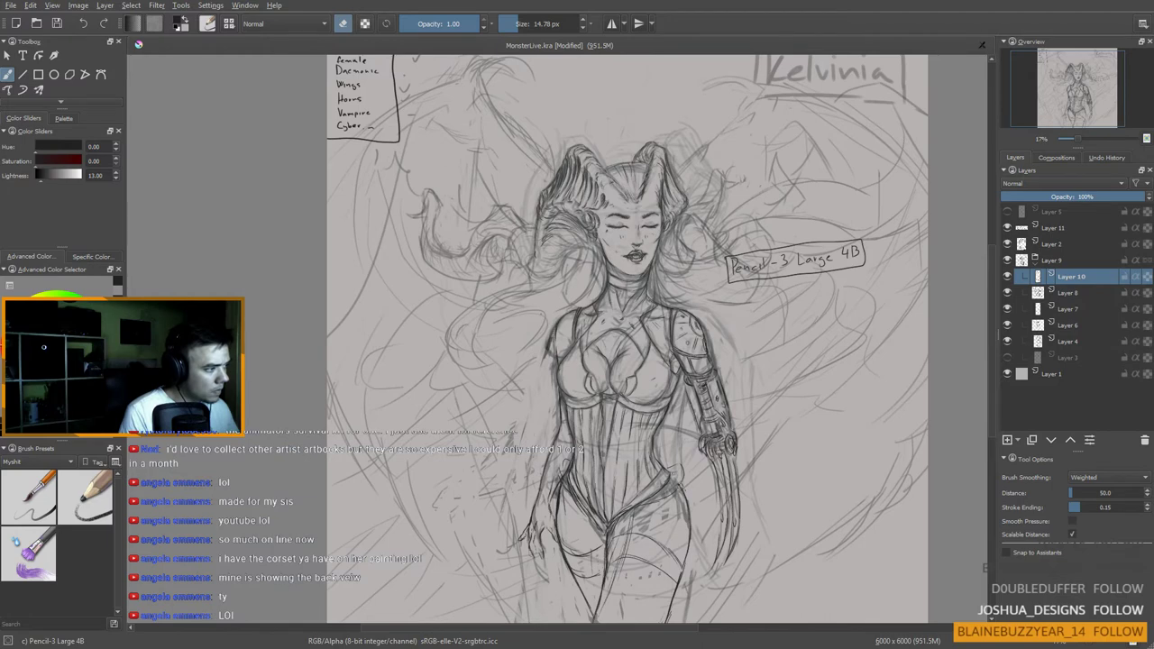
{"action": "key", "text": "e"}
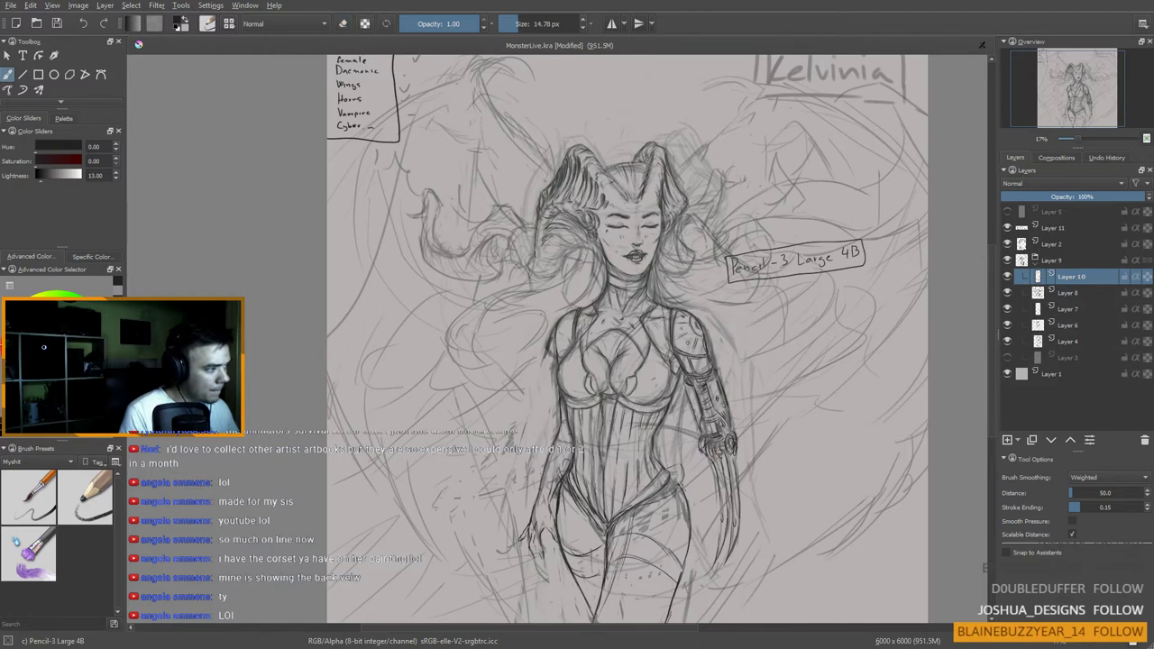
{"action": "key", "text": "e"}
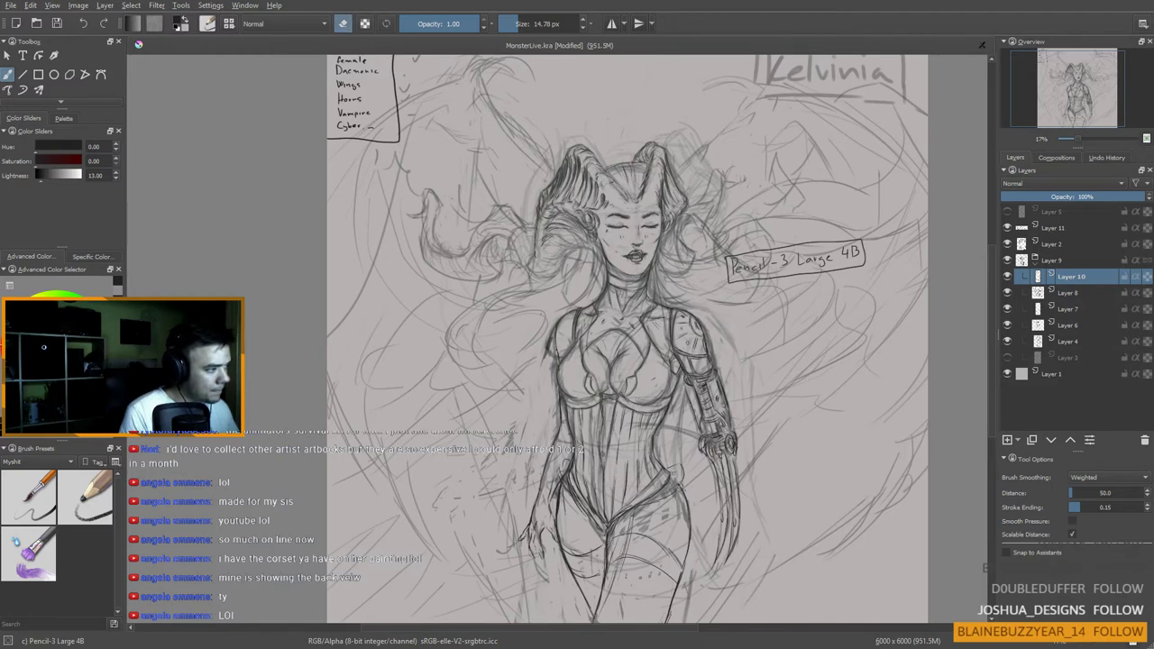
Step: Erase stray construction lines around the natural shoulder on the older sketch layers 8, 6, 4 and 7 with a 31.11 px eraser
{"action": "key", "text": "minus"}
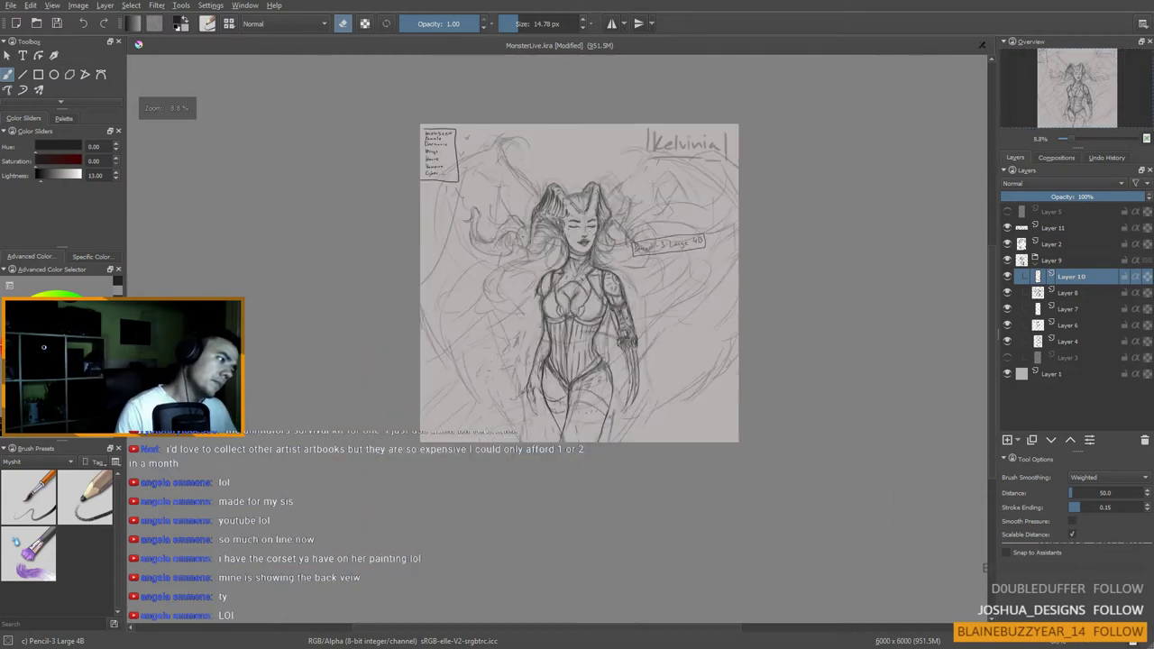
{"action": "left_click", "coordinate": [1068, 293]}
{"action": "key", "text": "e"}
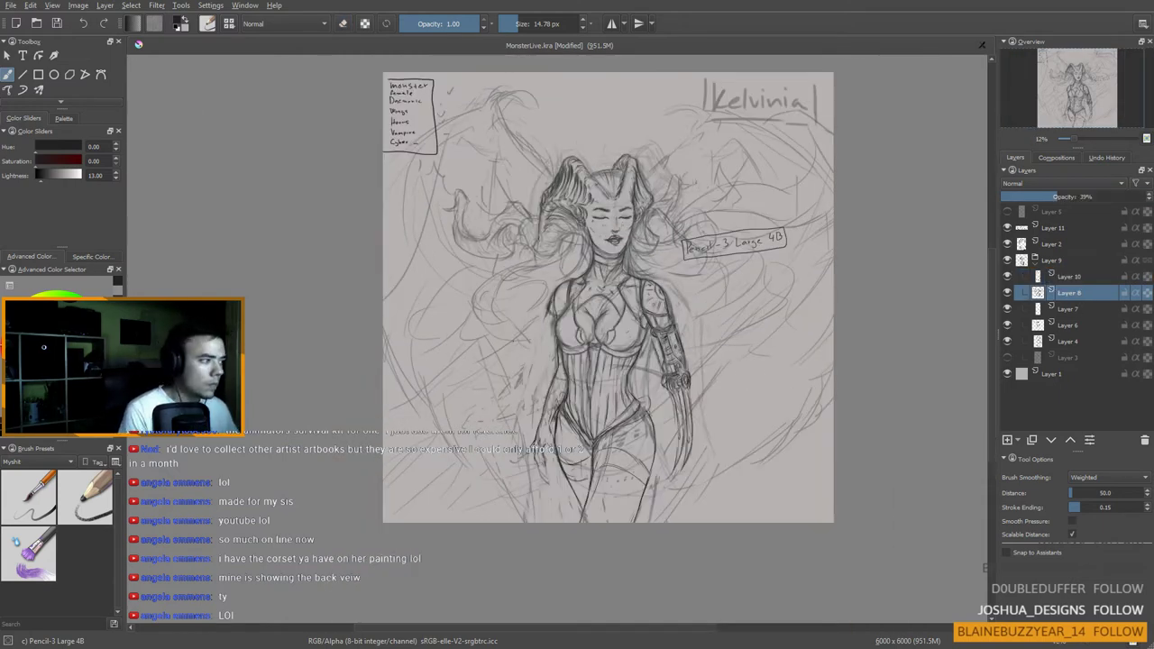
{"action": "key", "text": "e"}
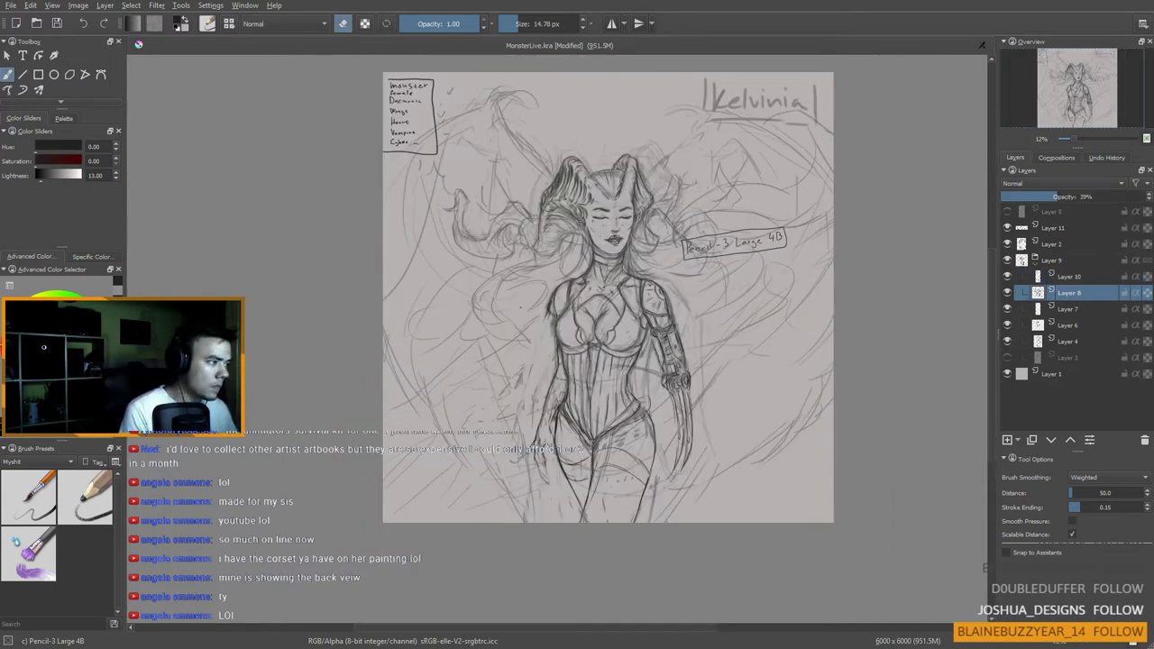
{"action": "key", "text": "bracketright"}
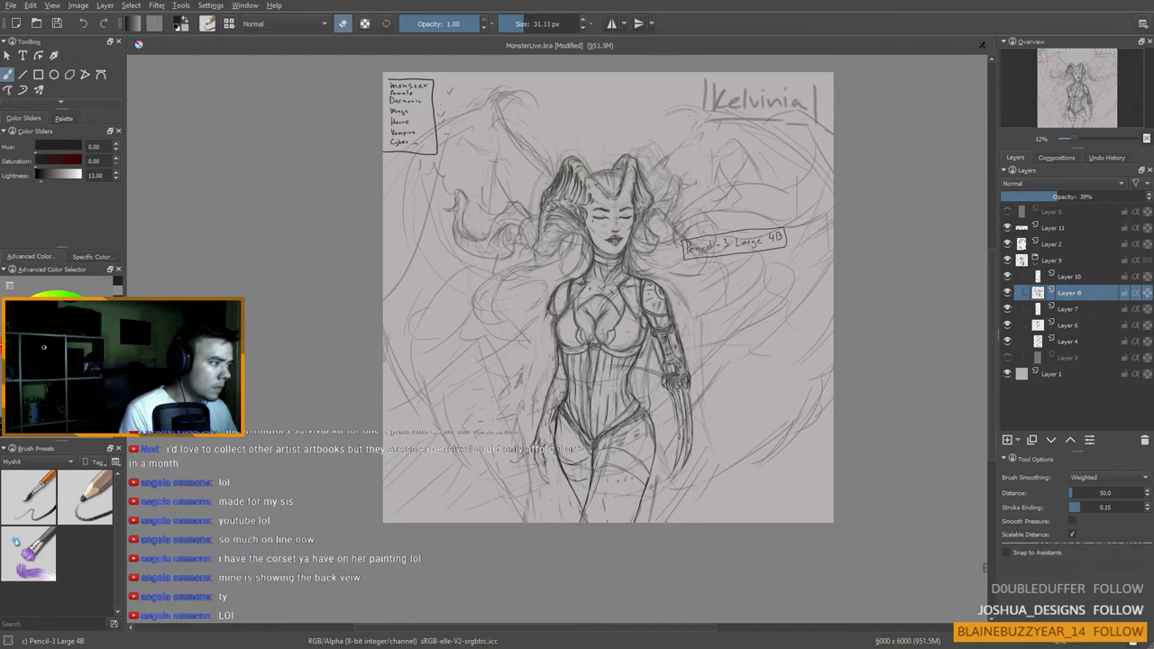
{"action": "left_click", "coordinate": [1081, 328]}
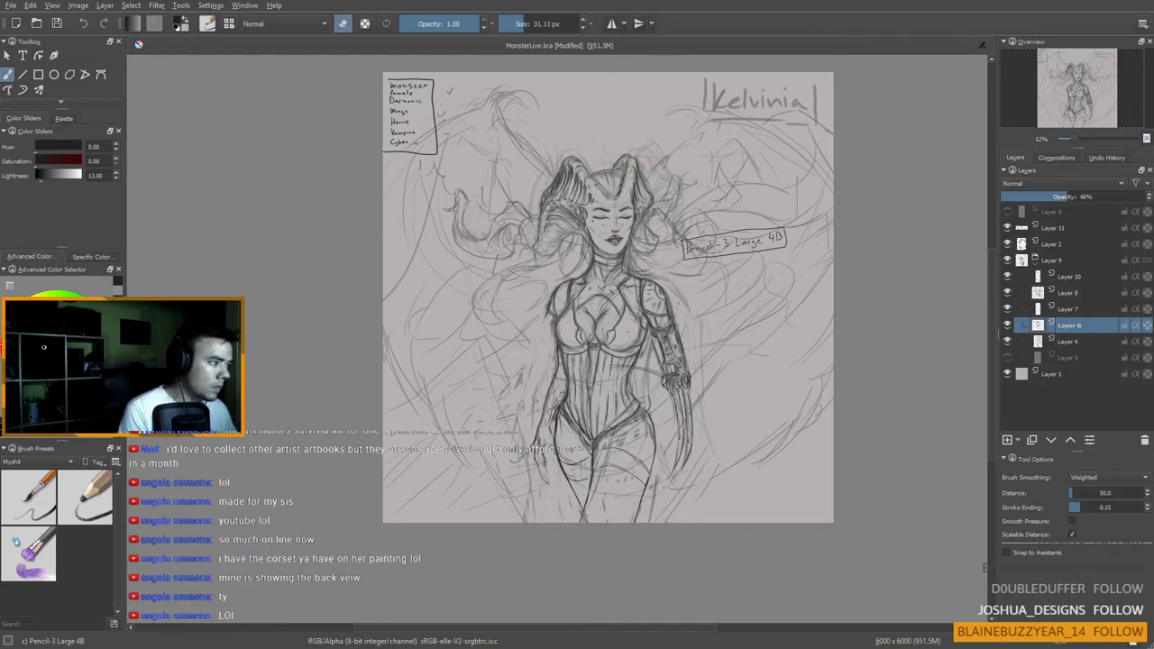
{"action": "left_click", "coordinate": [1068, 341]}
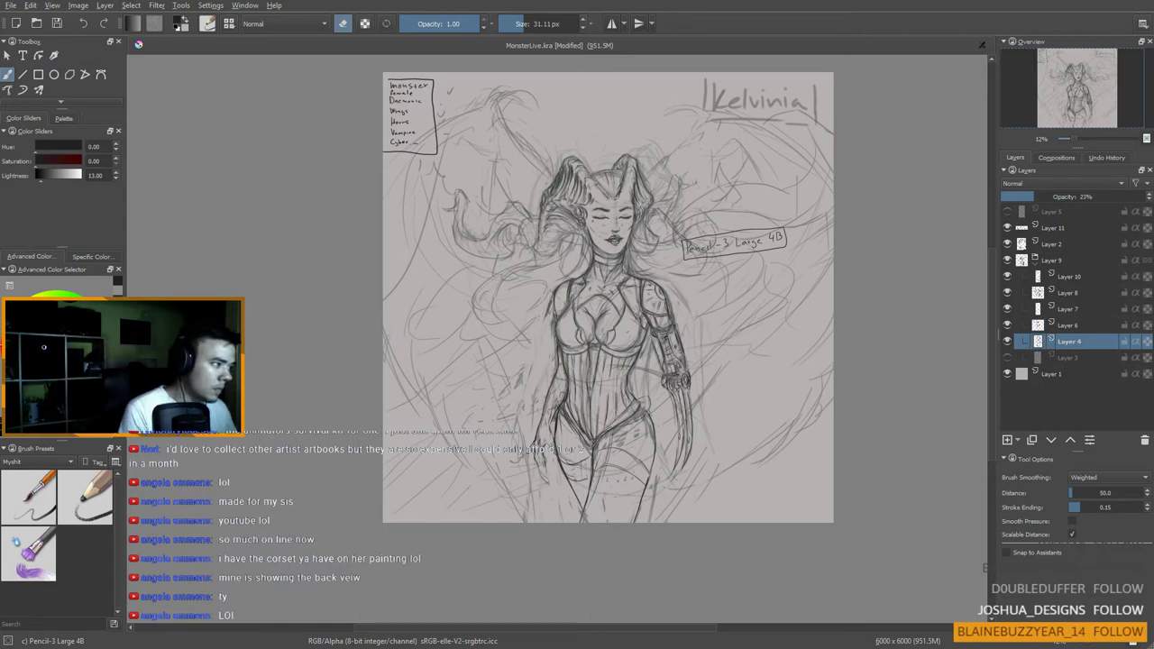
{"action": "left_click", "coordinate": [1008, 309]}
{"action": "left_click", "coordinate": [1007, 309]}
{"action": "left_click", "coordinate": [1078, 310]}
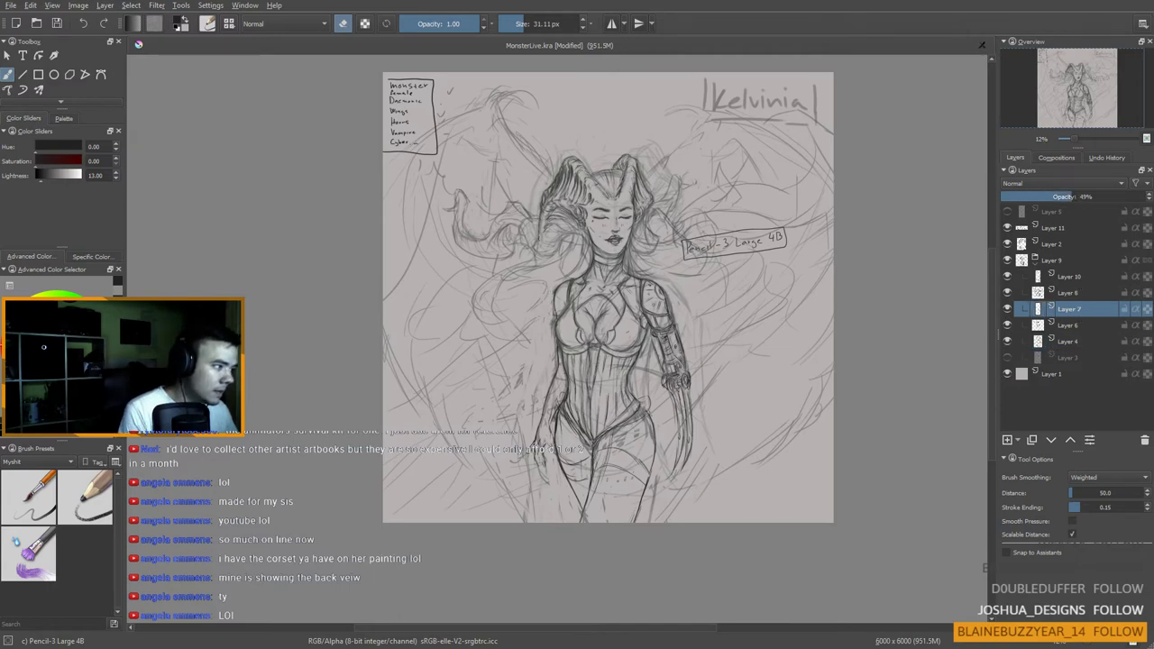
Step: Sketch flowing strands and the first curl of the hair beneath the ridged horn on Layer 10 with a 10.93 px pencil
{"action": "scroll", "coordinate": [586, 243], "scroll_direction": "down", "scroll_amount": 2}
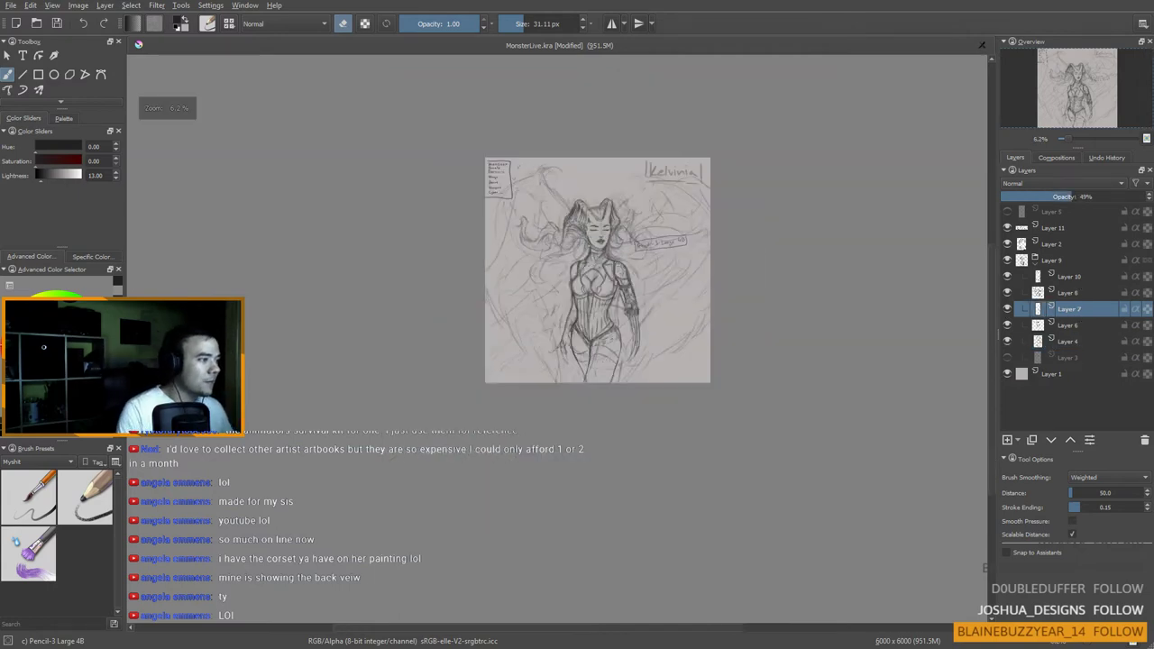
{"action": "scroll", "coordinate": [582, 268], "scroll_direction": "up", "scroll_amount": 2}
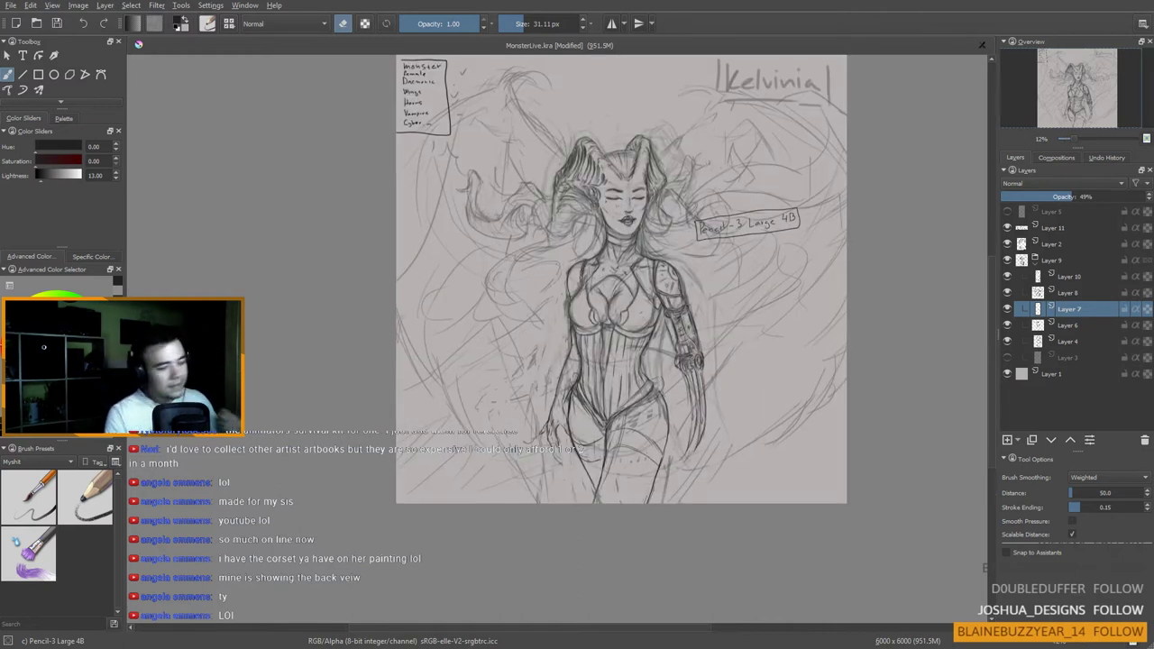
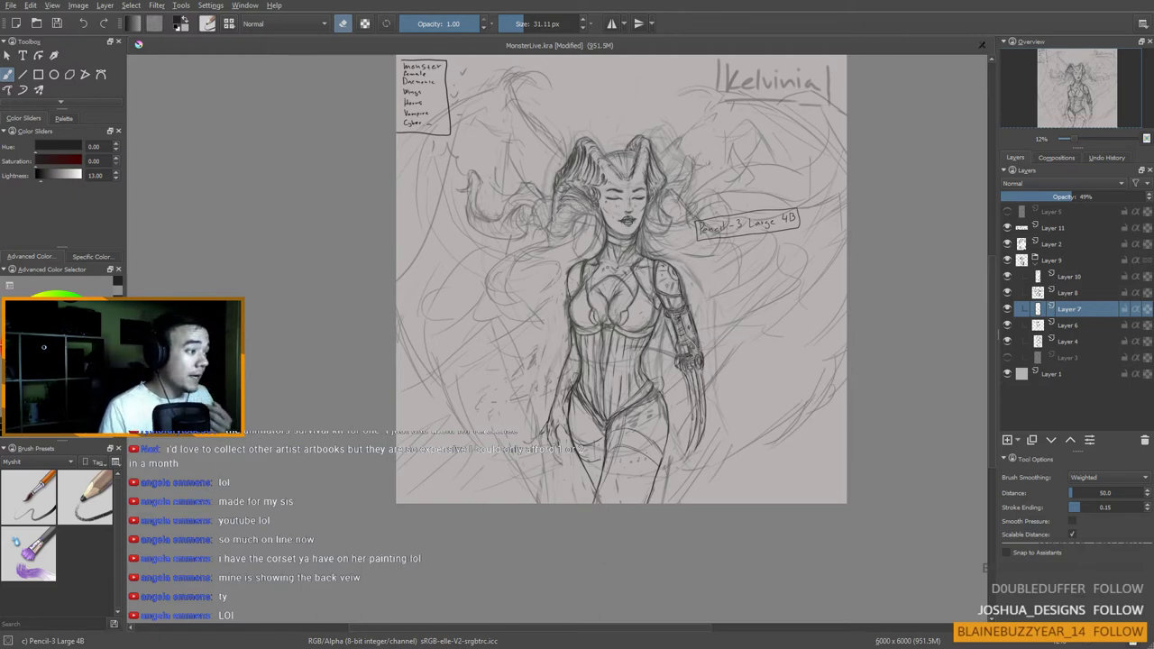
{"action": "scroll", "coordinate": [623, 229], "scroll_direction": "up", "scroll_amount": 3}
{"action": "scroll", "coordinate": [656, 298], "scroll_direction": "down", "scroll_amount": 1}
{"action": "left_click_drag", "start_coordinate": [638, 290], "coordinate": [668, 413]}
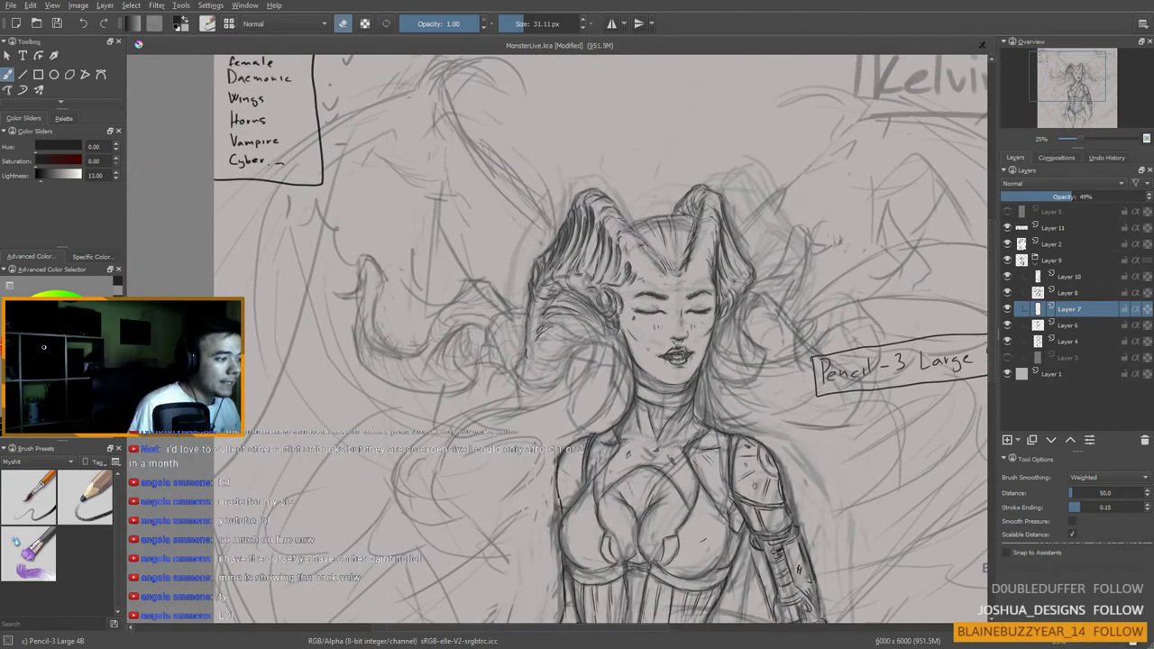
{"action": "left_click", "coordinate": [1054, 275]}
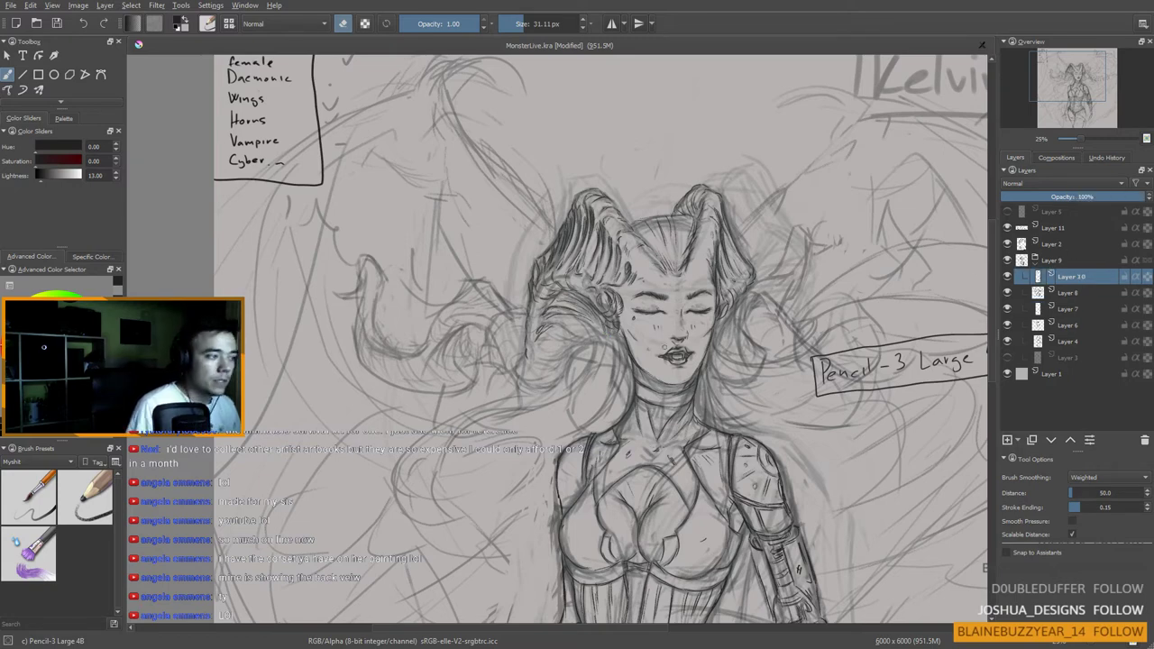
{"action": "key", "text": "bracketleft"}
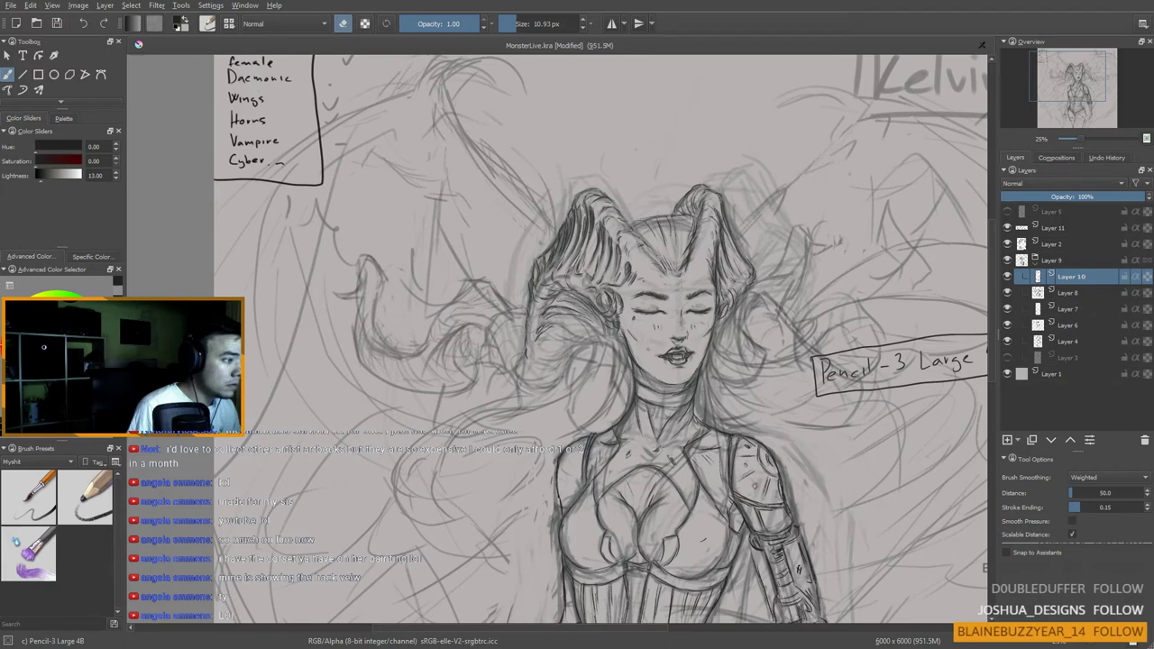
{"action": "key", "text": "e"}
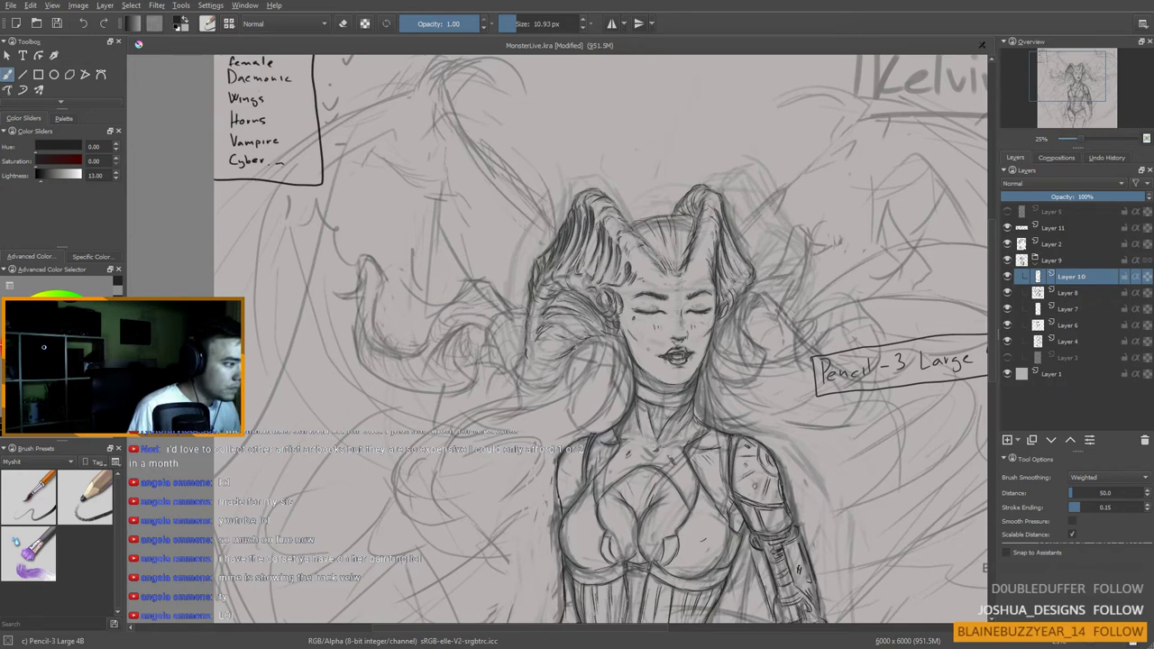
{"action": "left_click_drag", "start_coordinate": [575, 323], "coordinate": [551, 332]}
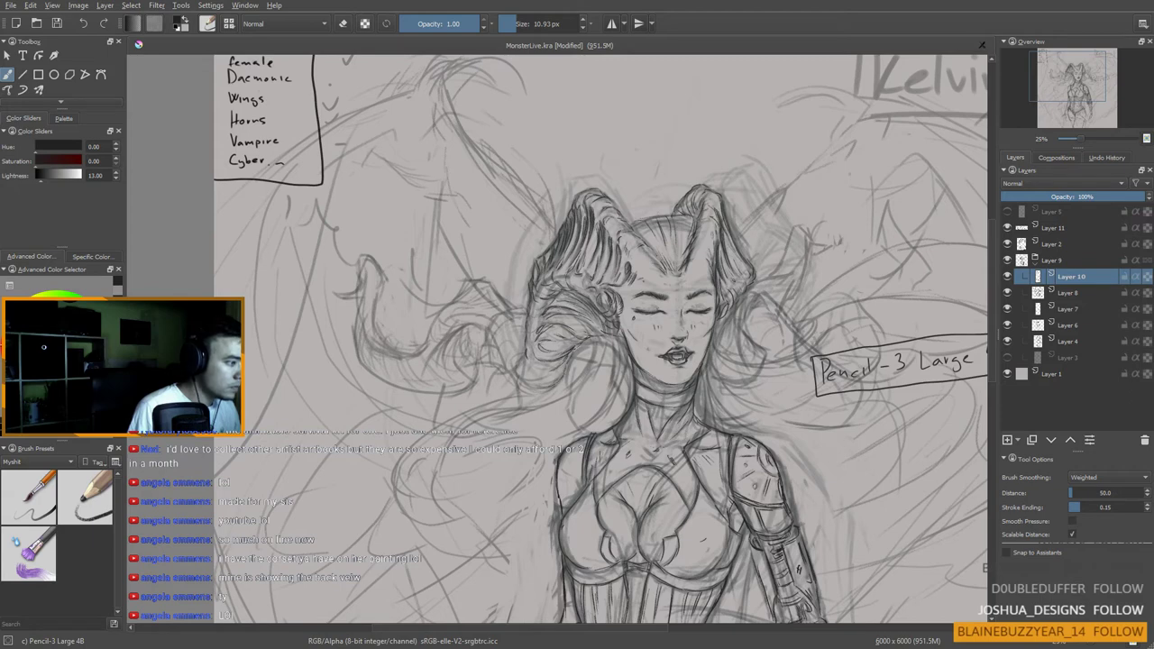
{"action": "left_click_drag", "start_coordinate": [520, 376], "coordinate": [536, 378]}
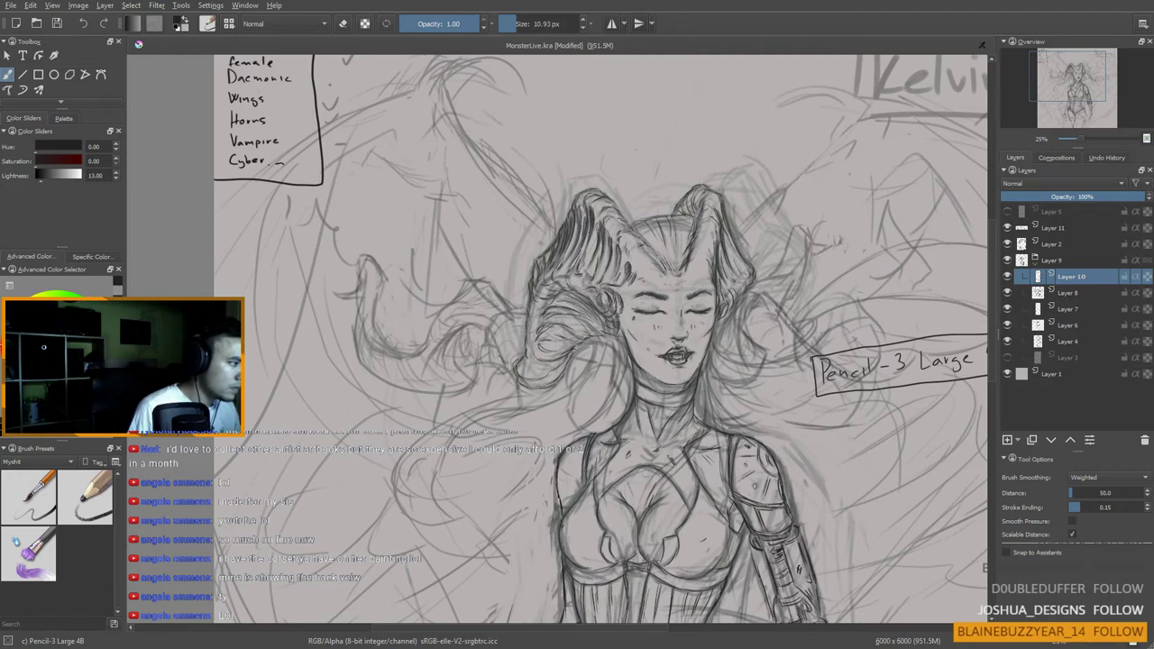
{"action": "mouse_move", "coordinate": [500, 331]}
{"action": "left_mouse_down"}
{"action": "mouse_move", "coordinate": [495, 349]}
{"action": "mouse_move", "coordinate": [511, 367]}
{"action": "mouse_move", "coordinate": [510, 356]}
{"action": "left_mouse_up"}
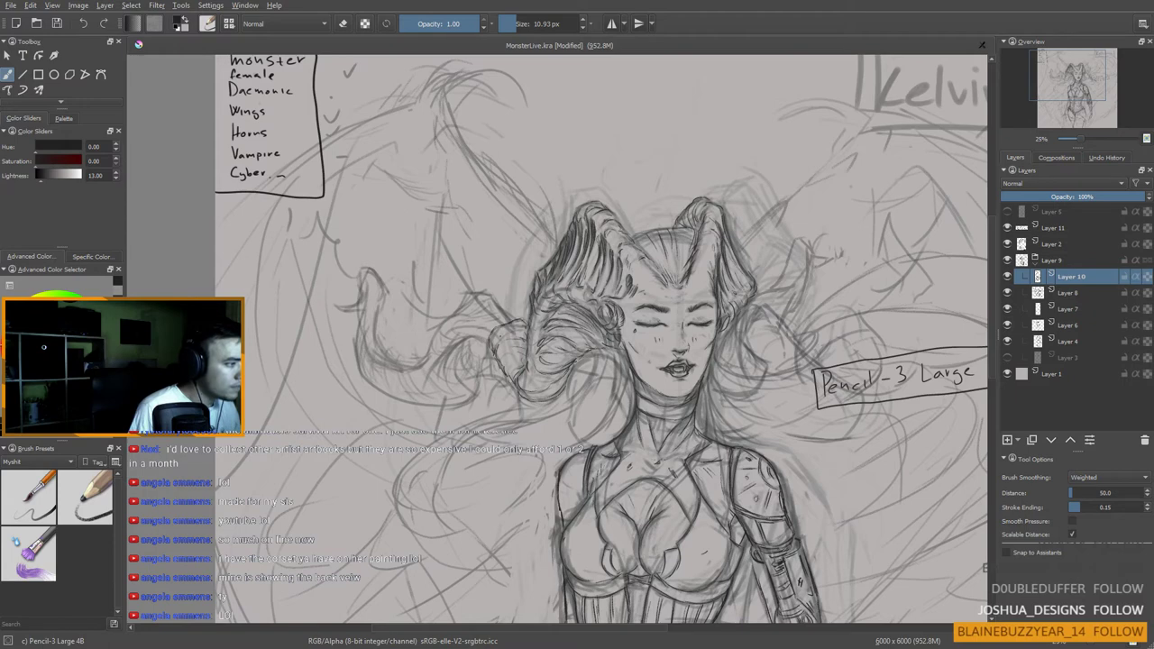
Step: Define the outer folds and coiled curl of the trailing hair lock away from the face with the 10.93 px pencil
{"action": "left_click_drag", "start_coordinate": [577, 361], "coordinate": [575, 381]}
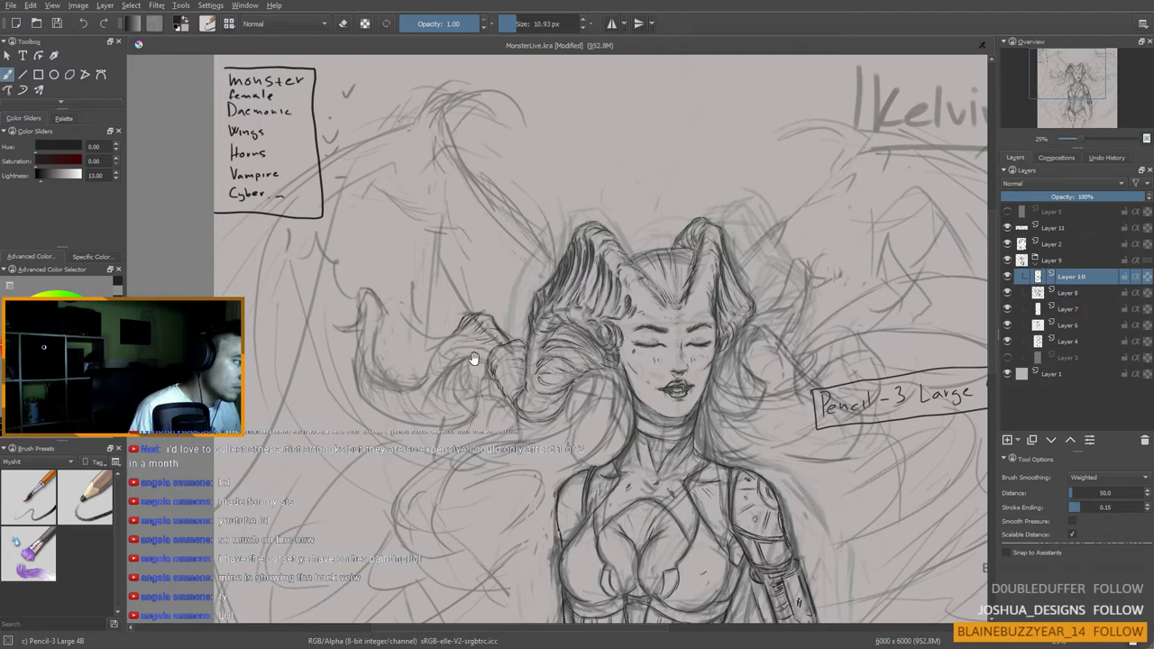
{"action": "left_click_drag", "start_coordinate": [475, 358], "coordinate": [480, 353]}
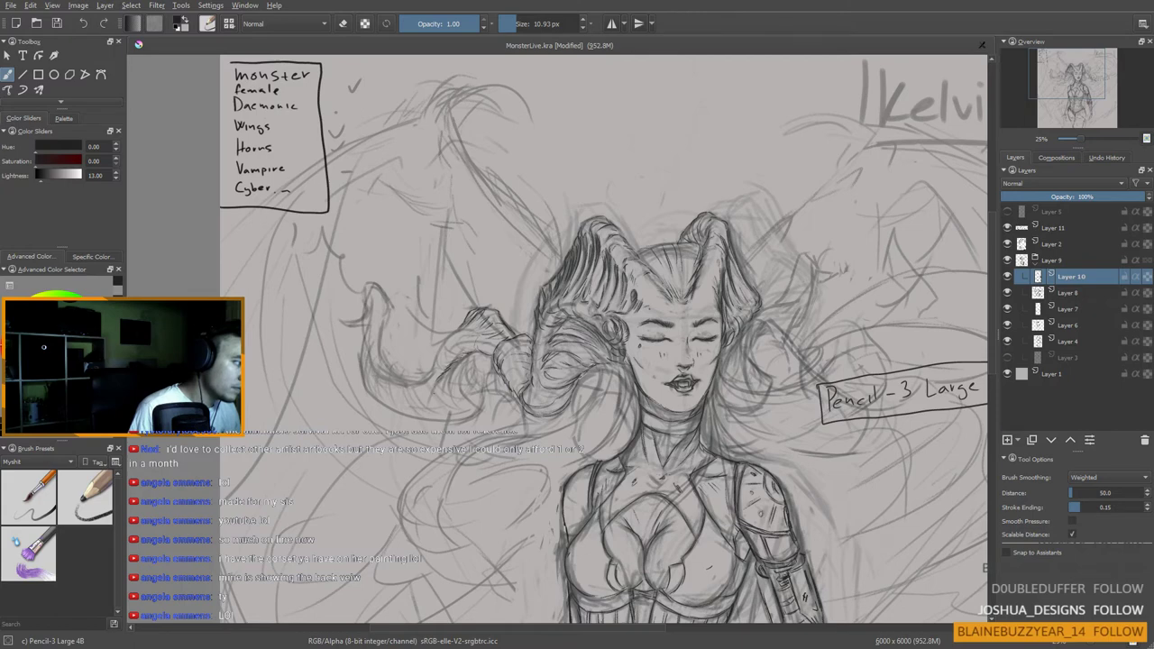
{"action": "mouse_move", "coordinate": [454, 366]}
{"action": "left_mouse_down"}
{"action": "mouse_move", "coordinate": [445, 388]}
{"action": "mouse_move", "coordinate": [475, 374]}
{"action": "left_mouse_up"}
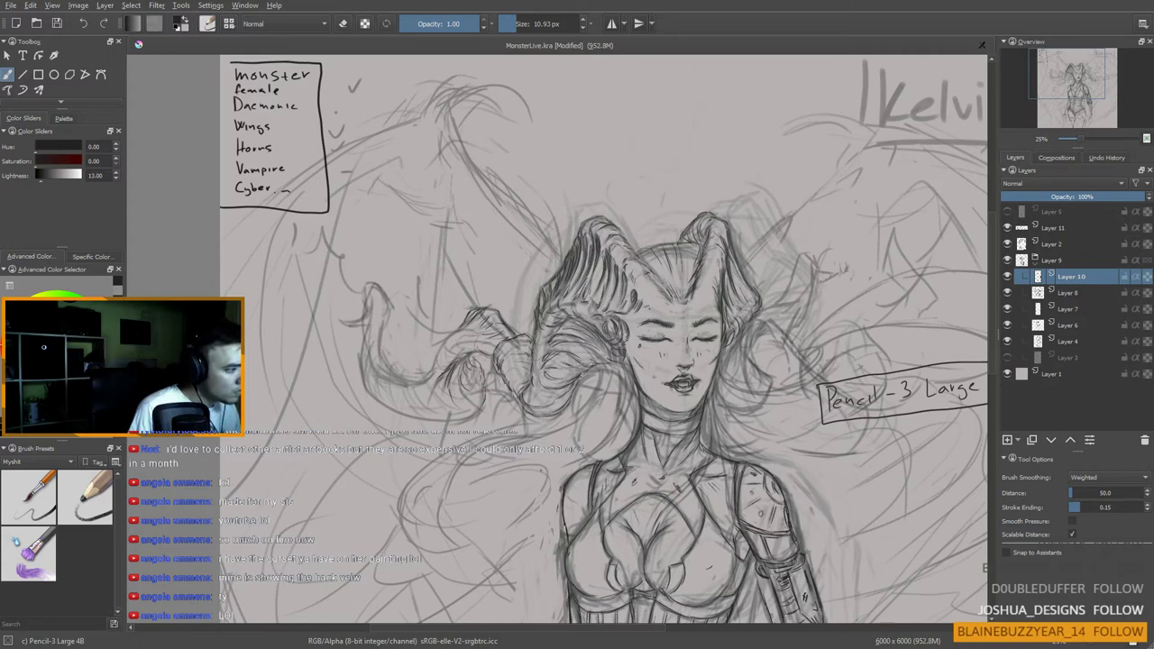
{"action": "left_click_drag", "start_coordinate": [483, 398], "coordinate": [472, 411]}
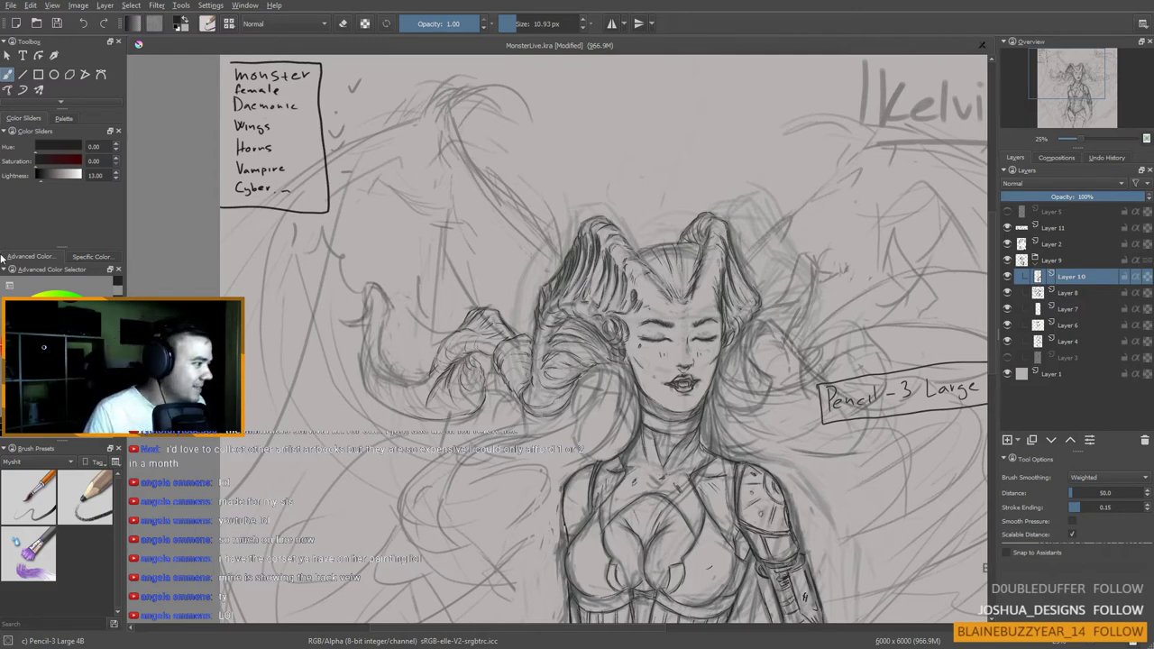
Step: Examine the face, horns and redrawn hair up close and within the composition of the whole figure
{"action": "scroll", "coordinate": [563, 316], "scroll_direction": "down", "scroll_amount": 3}
{"action": "scroll", "coordinate": [577, 323], "scroll_direction": "up", "scroll_amount": 2}
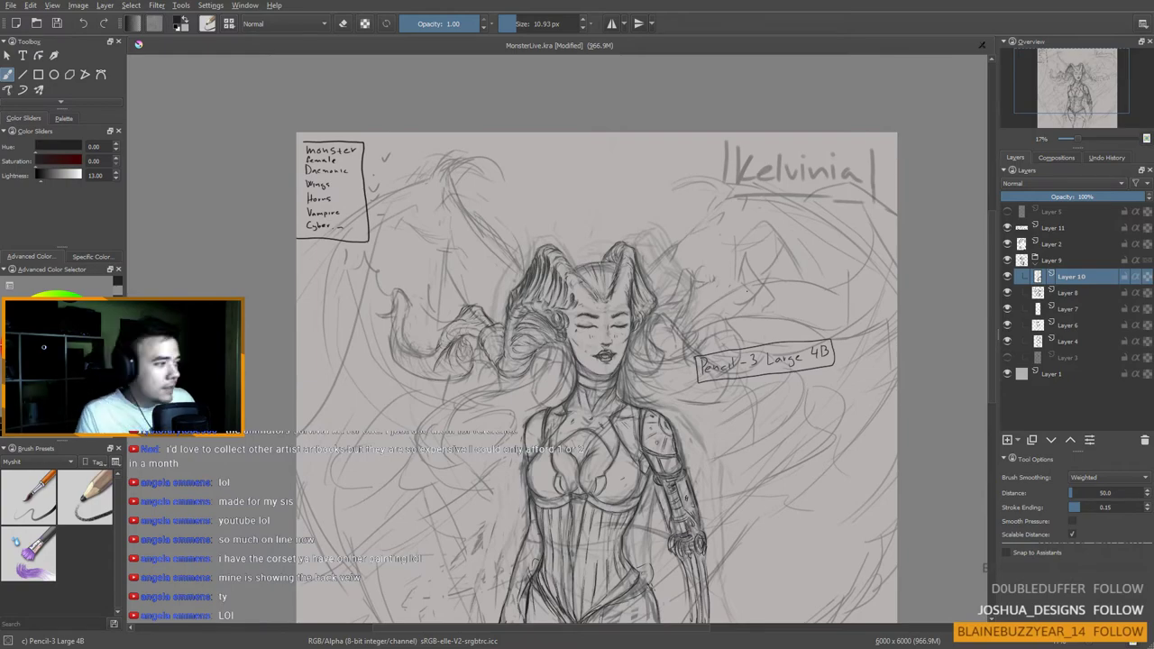
{"action": "scroll", "coordinate": [607, 331], "scroll_direction": "up", "scroll_amount": 4}
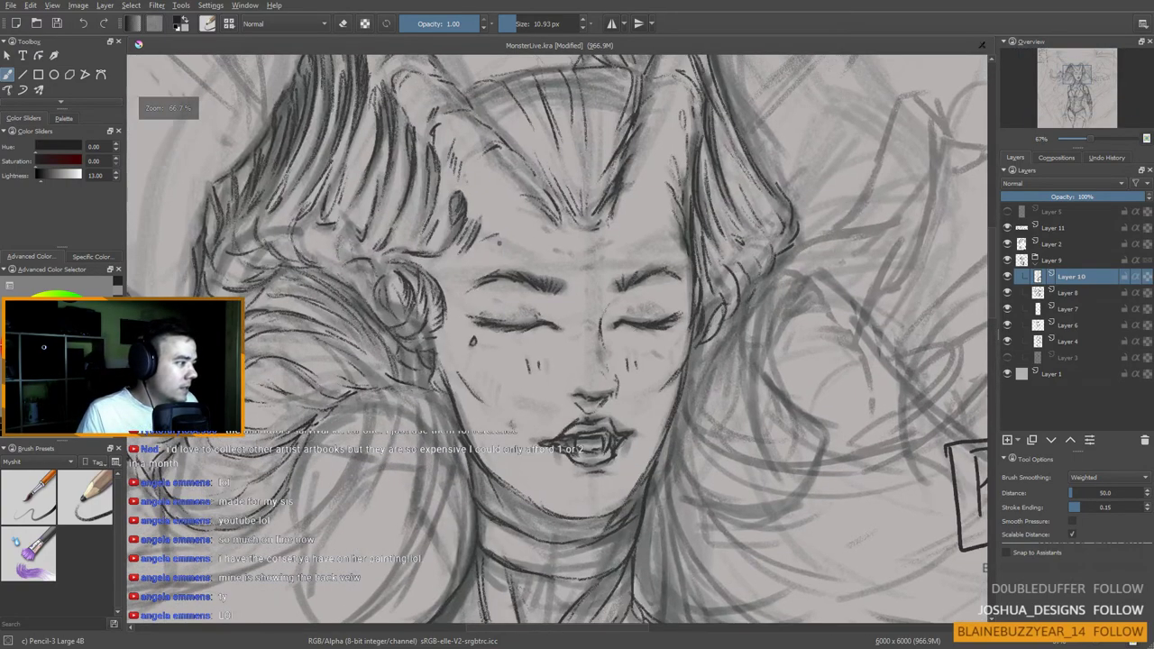
{"action": "scroll", "coordinate": [651, 328], "scroll_direction": "down", "scroll_amount": 3}
{"action": "scroll", "coordinate": [682, 307], "scroll_direction": "down", "scroll_amount": 3}
{"action": "scroll", "coordinate": [682, 307], "scroll_direction": "up", "scroll_amount": 4}
{"action": "left_click_drag", "start_coordinate": [680, 312], "coordinate": [800, 243]}
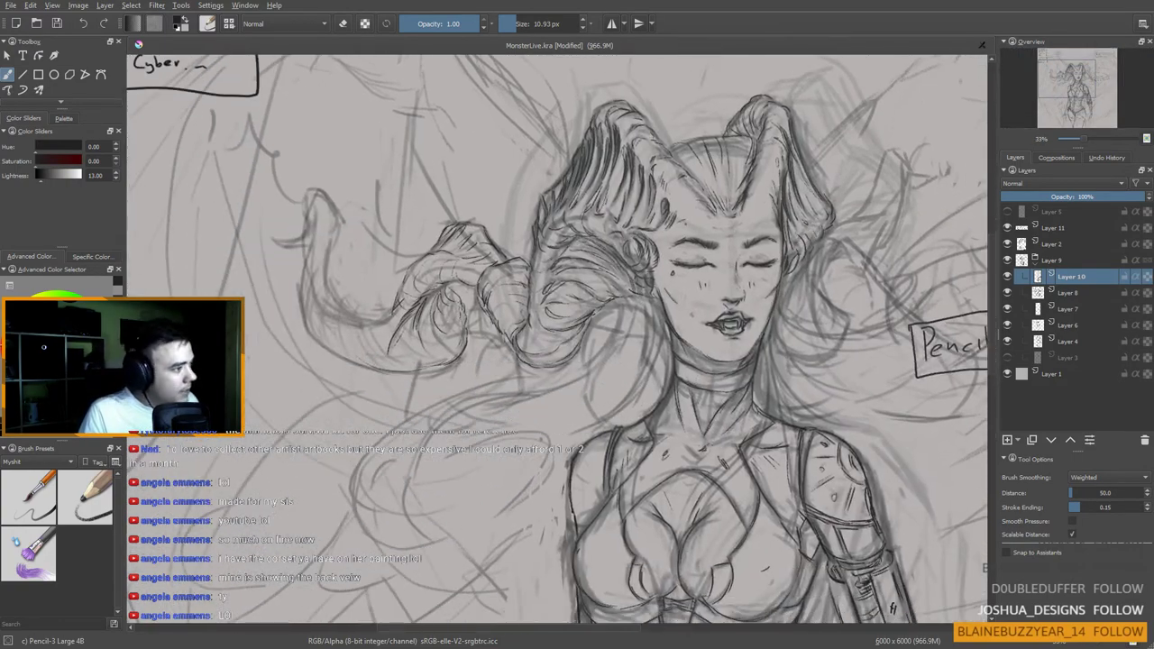
{"action": "scroll", "coordinate": [559, 340], "scroll_direction": "down", "scroll_amount": 3}
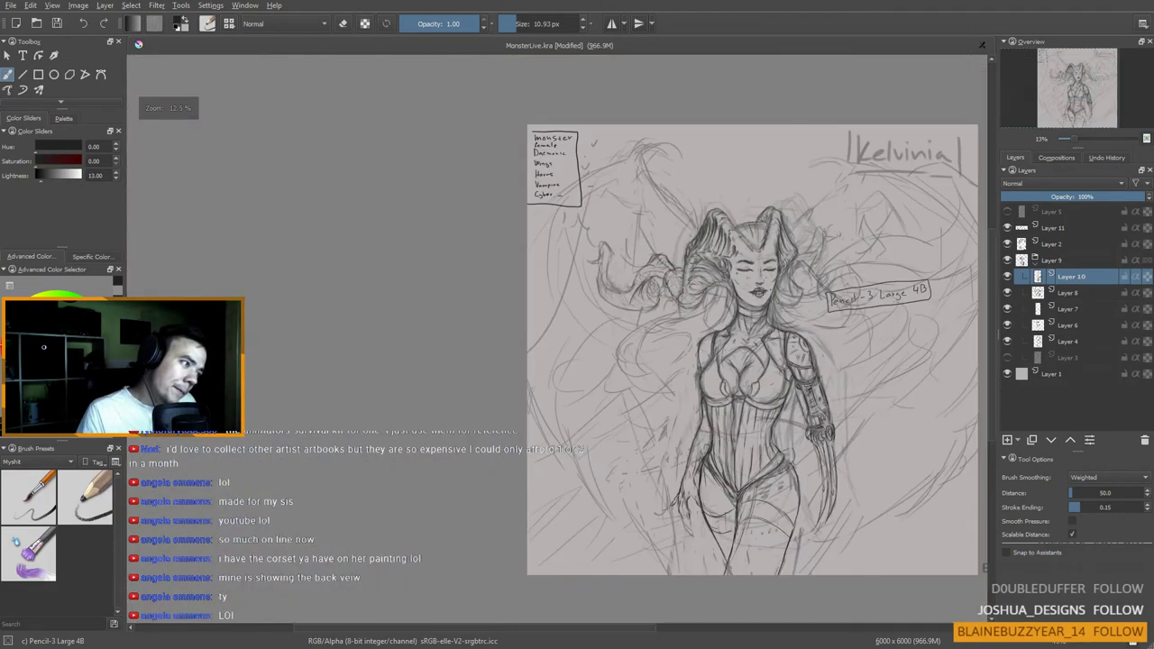
Step: Add curved contour and shading strokes along the lower bend of the trailing hair lock on Layer 10 with the 10.93 px pencil
{"action": "scroll", "coordinate": [690, 273], "scroll_direction": "up", "scroll_amount": 3}
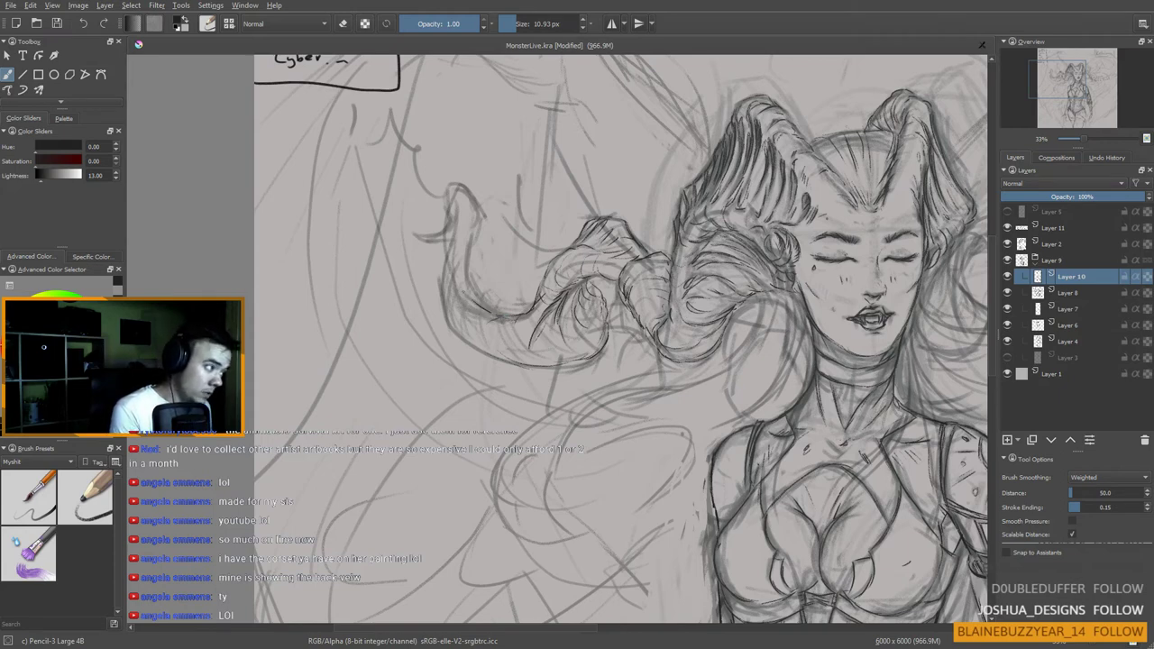
{"action": "left_click_drag", "start_coordinate": [469, 273], "coordinate": [484, 294]}
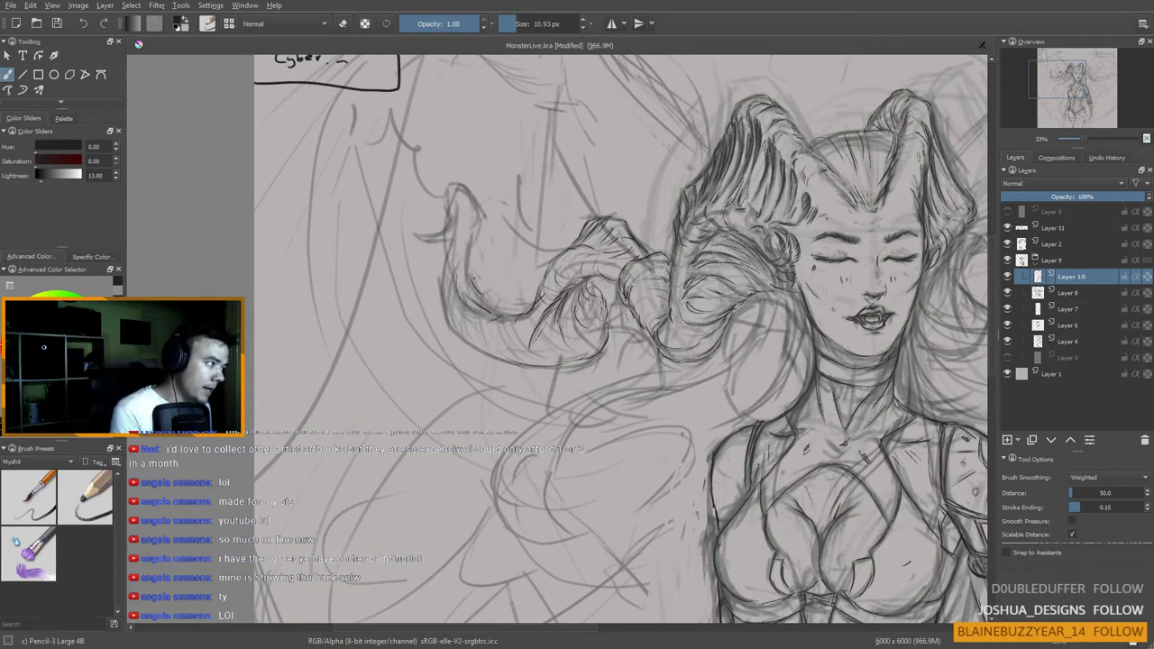
{"action": "left_click_drag", "start_coordinate": [471, 244], "coordinate": [475, 282]}
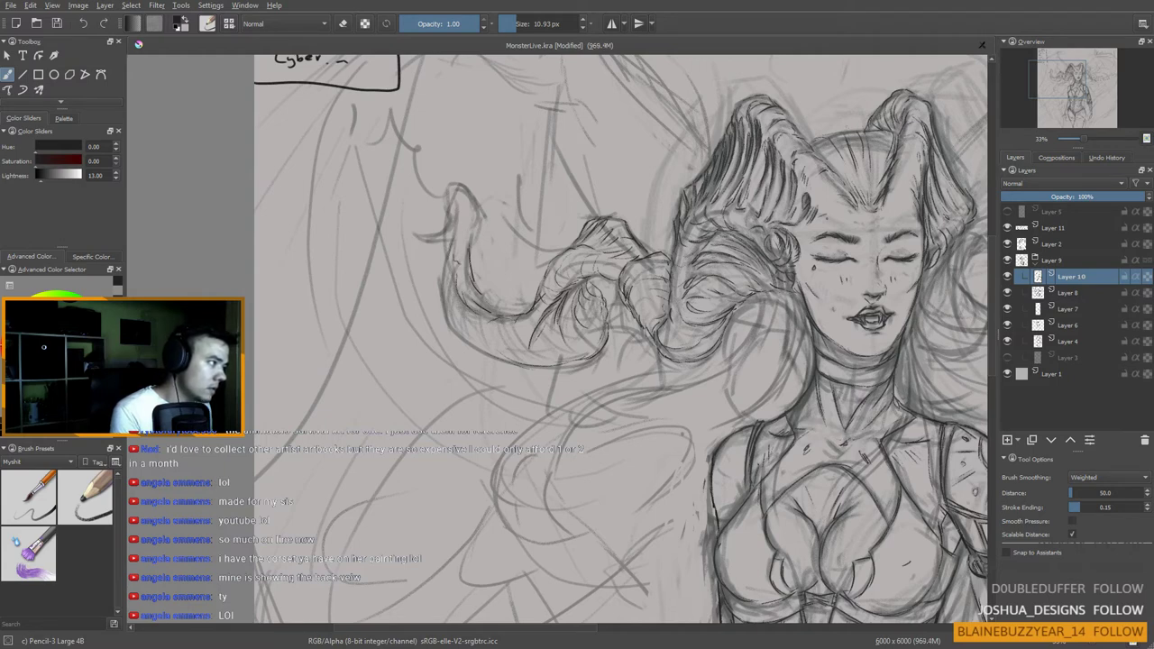
{"action": "mouse_move", "coordinate": [455, 261]}
{"action": "left_mouse_down"}
{"action": "mouse_move", "coordinate": [469, 265]}
{"action": "mouse_move", "coordinate": [444, 273]}
{"action": "left_mouse_up"}
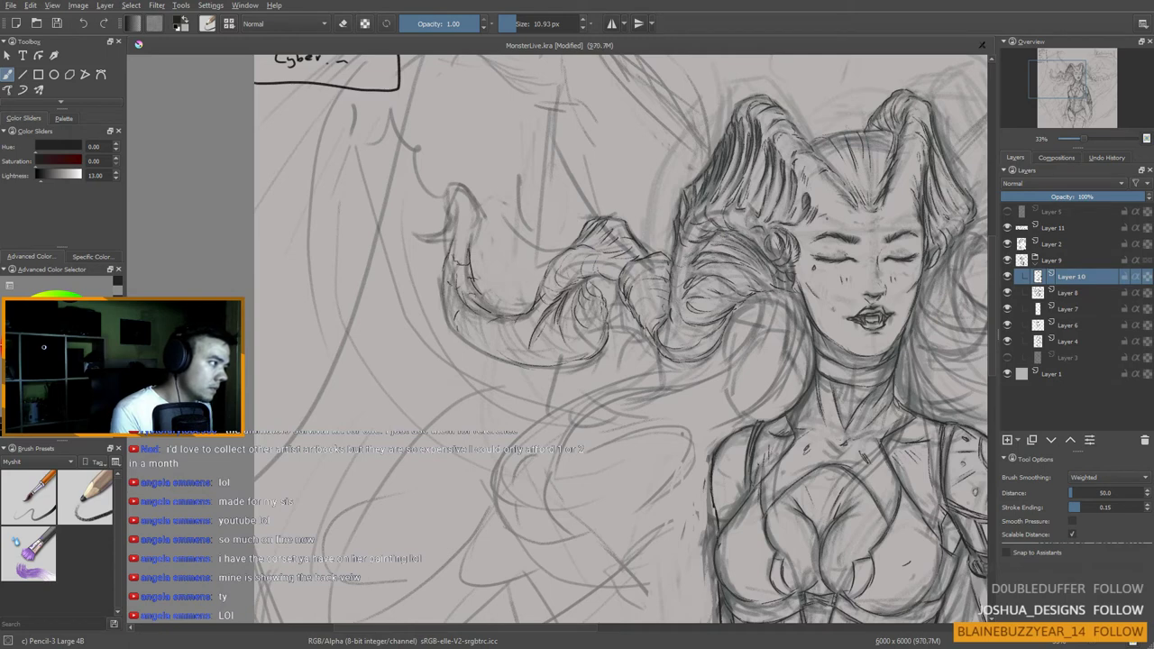
{"action": "left_click_drag", "start_coordinate": [455, 332], "coordinate": [511, 362]}
{"action": "left_click_drag", "start_coordinate": [480, 352], "coordinate": [522, 365]}
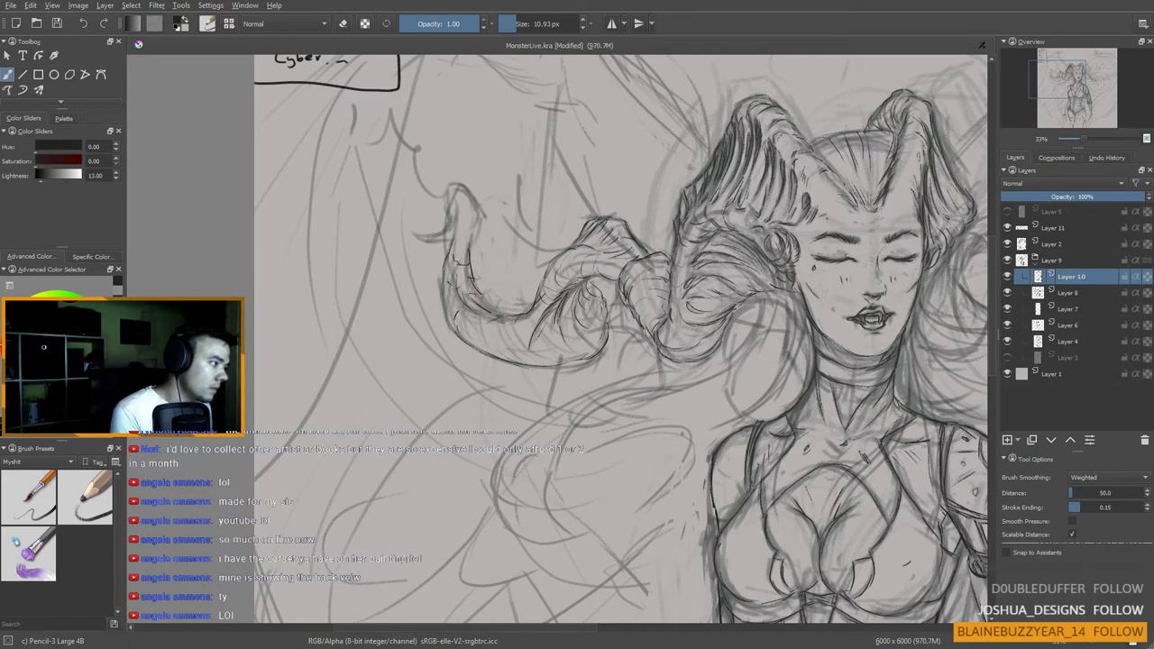
{"action": "mouse_move", "coordinate": [496, 321]}
{"action": "left_mouse_down"}
{"action": "mouse_move", "coordinate": [514, 359]}
{"action": "mouse_move", "coordinate": [558, 359]}
{"action": "left_mouse_up"}
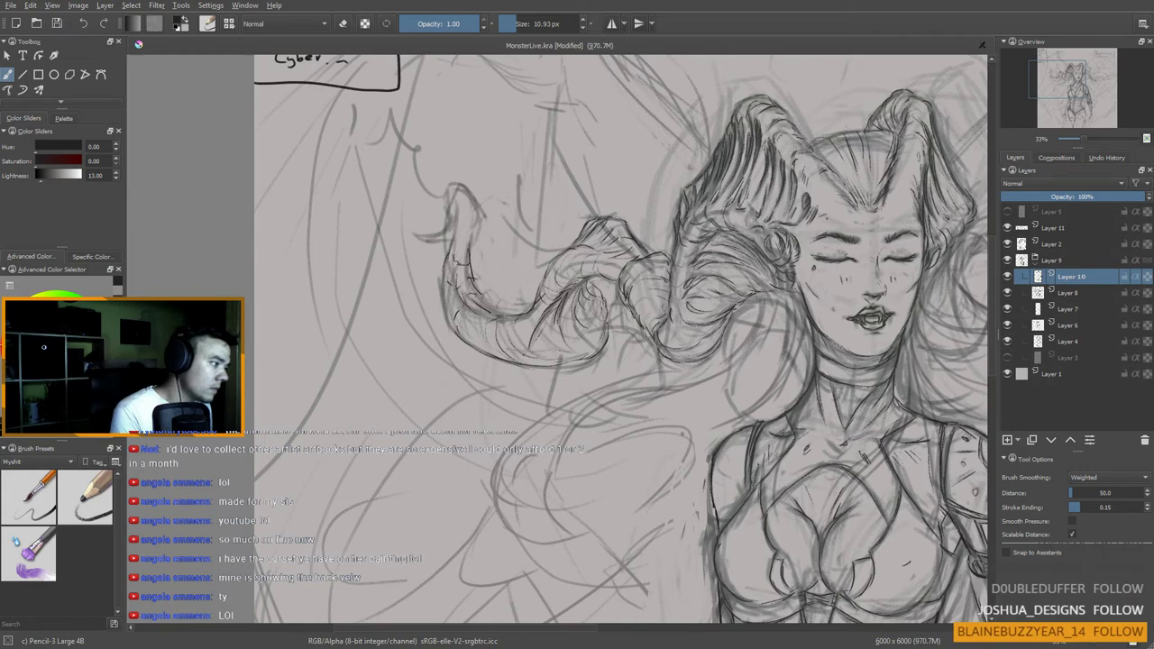
{"action": "left_click_drag", "start_coordinate": [477, 321], "coordinate": [466, 349]}
{"action": "left_click_drag", "start_coordinate": [445, 298], "coordinate": [450, 323]}
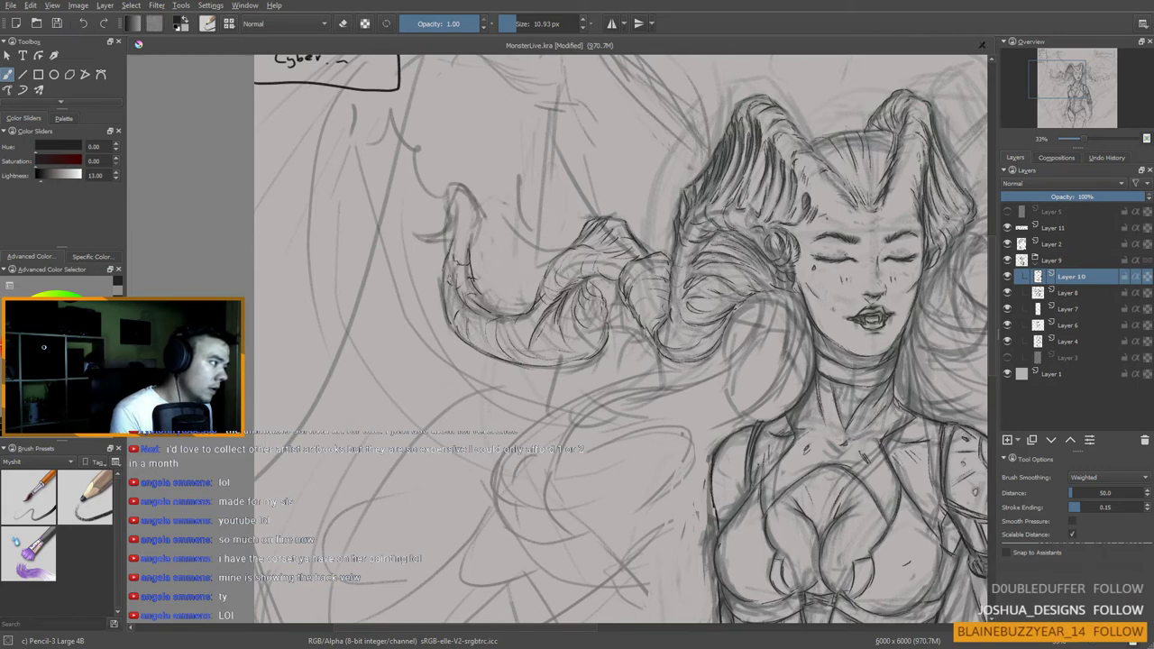
{"action": "left_click_drag", "start_coordinate": [444, 276], "coordinate": [445, 302]}
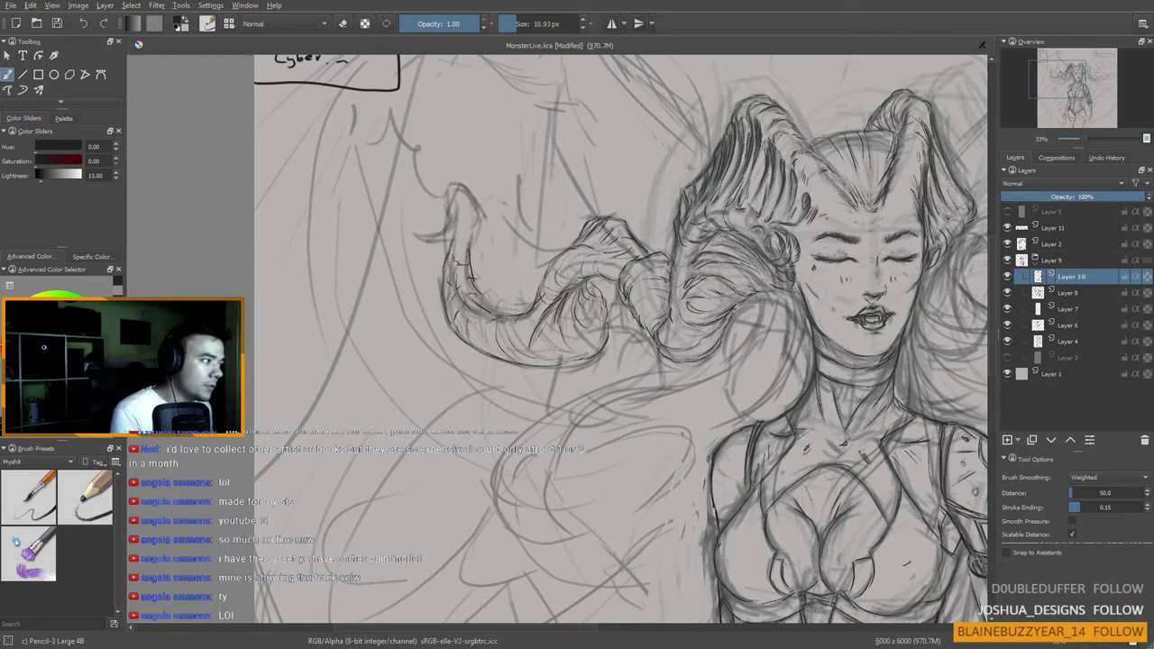
Step: Redraw the upturned end of the trailing hair lock with a small hooked tip at its outer side
{"action": "mouse_move", "coordinate": [448, 251]}
{"action": "left_mouse_down"}
{"action": "mouse_move", "coordinate": [467, 183]}
{"action": "mouse_move", "coordinate": [477, 214]}
{"action": "mouse_move", "coordinate": [466, 251]}
{"action": "left_mouse_up"}
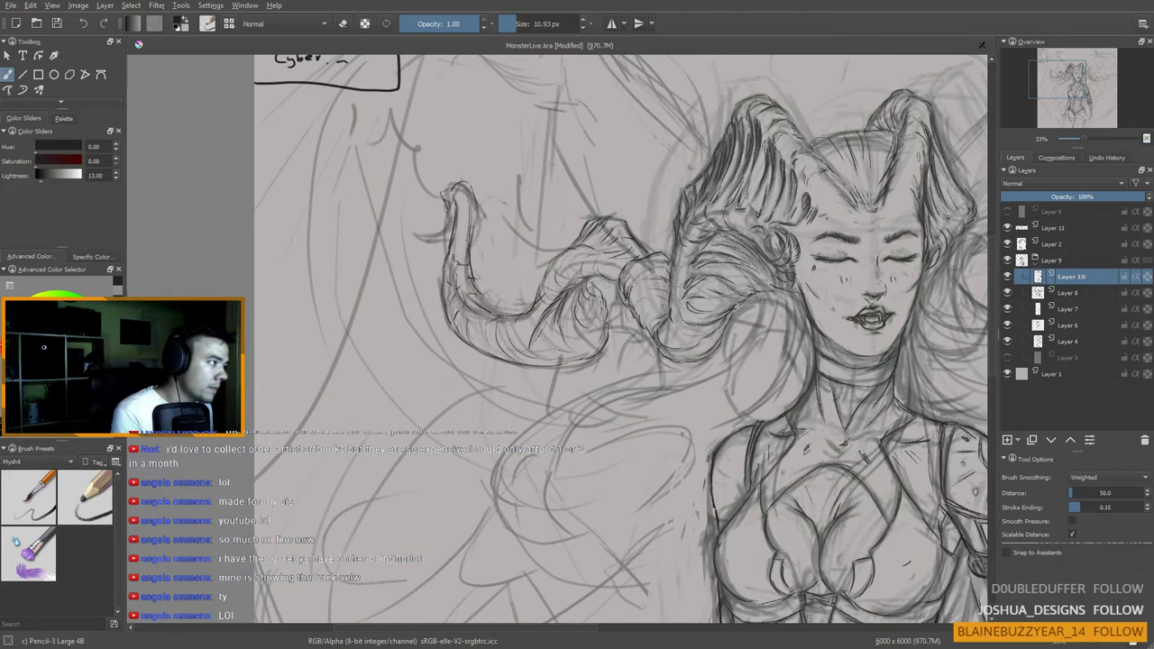
{"action": "left_click_drag", "start_coordinate": [450, 215], "coordinate": [441, 240]}
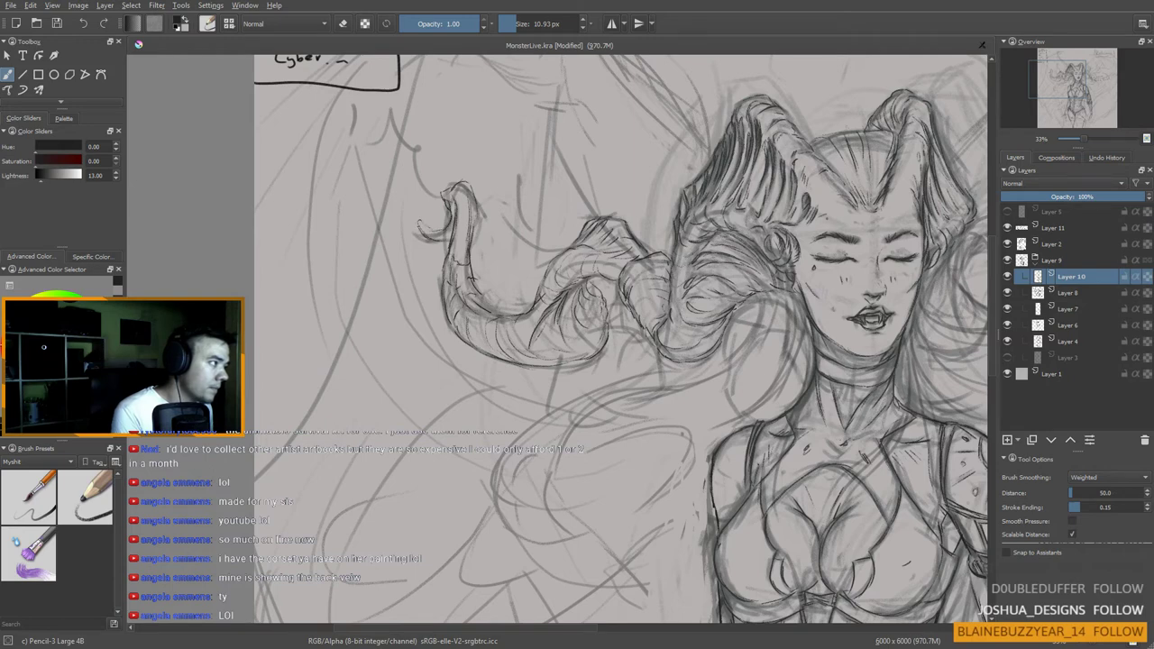
{"action": "left_click_drag", "start_coordinate": [436, 237], "coordinate": [448, 232]}
Step: Examine the extended hair lock against the face, horns and whole figure at several magnifications
{"action": "scroll", "coordinate": [525, 286], "scroll_direction": "down", "scroll_amount": 6}
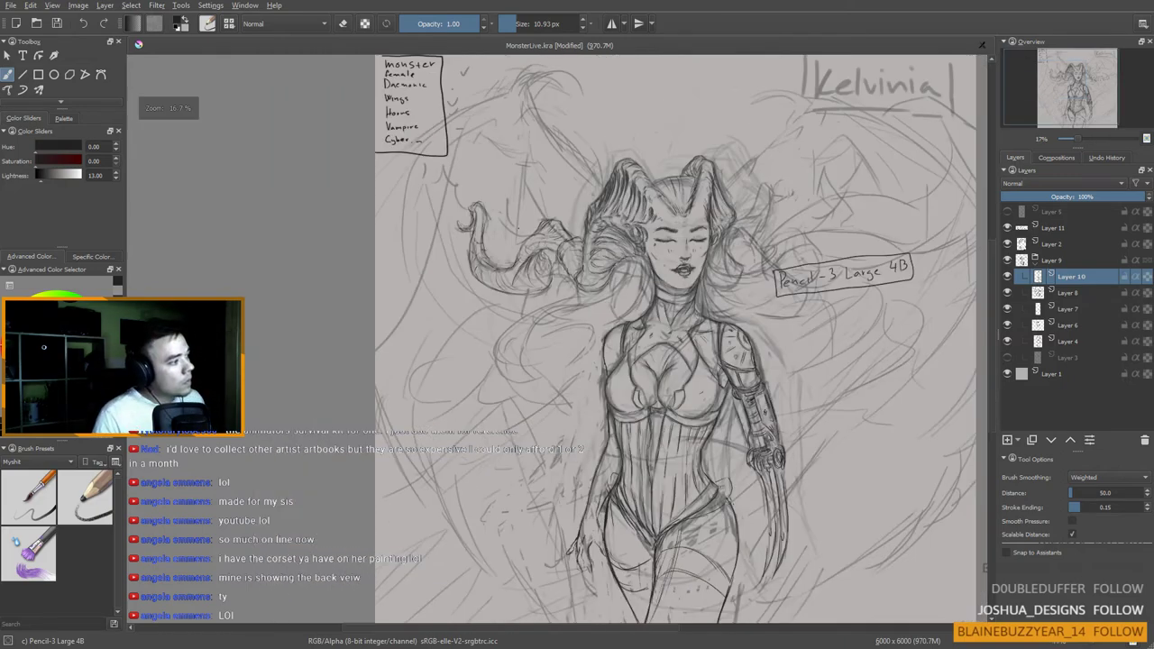
{"action": "scroll", "coordinate": [500, 294], "scroll_direction": "up", "scroll_amount": 2}
{"action": "left_click_drag", "start_coordinate": [525, 286], "coordinate": [452, 243]}
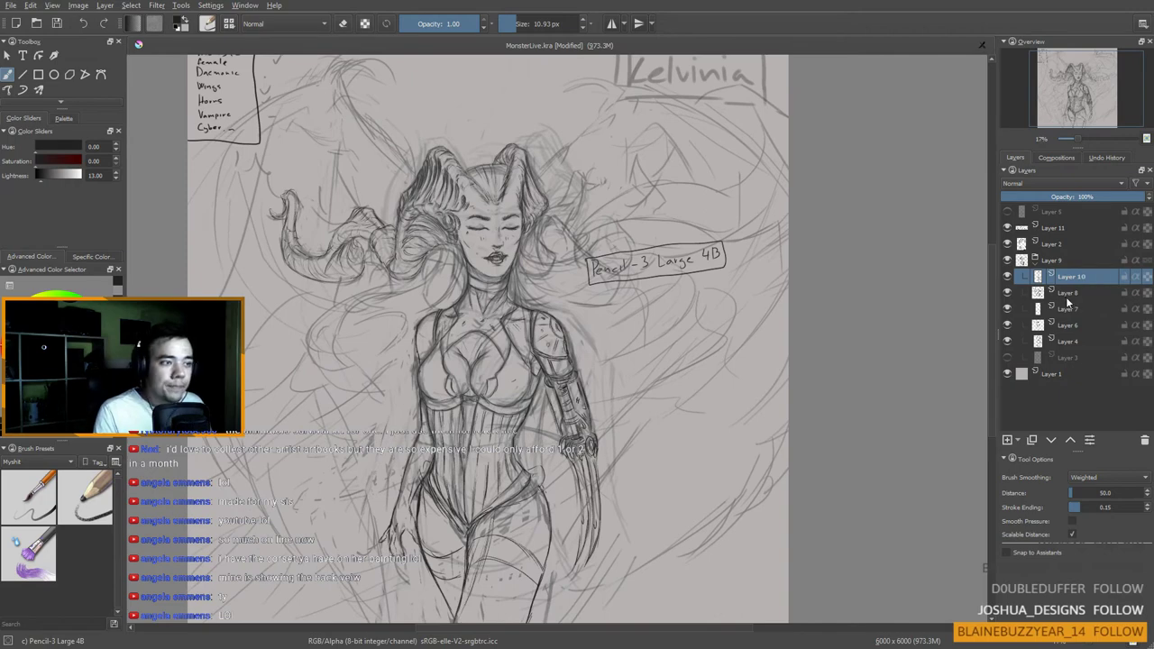
{"action": "left_click", "coordinate": [1067, 293]}
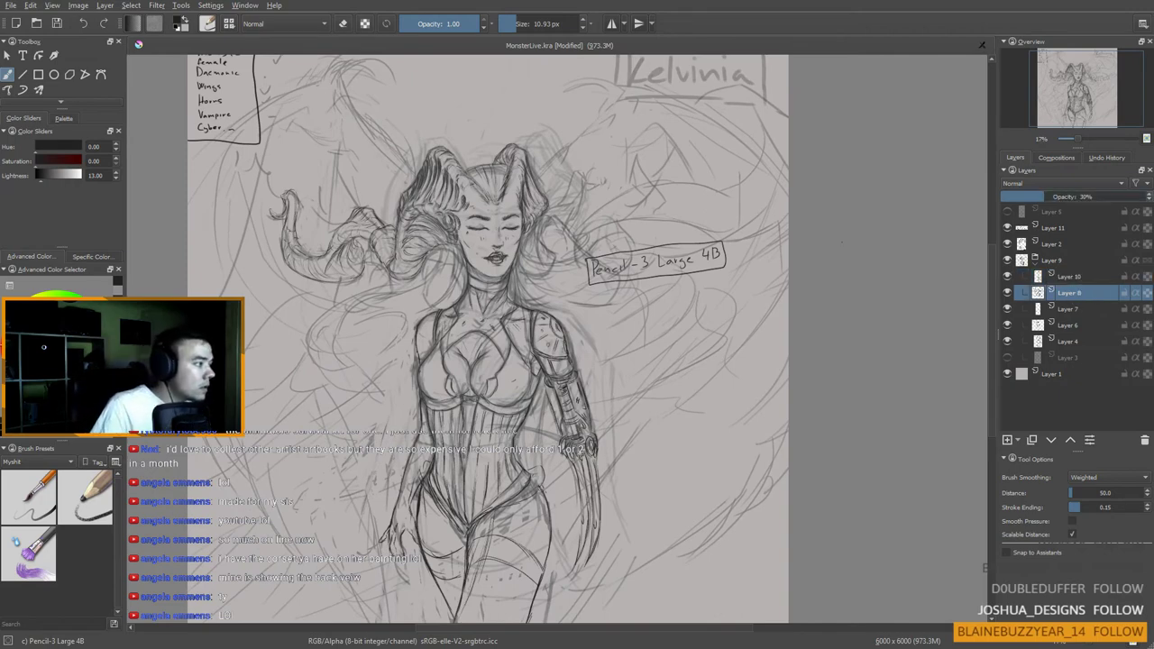
{"action": "scroll", "coordinate": [515, 299], "scroll_direction": "down", "scroll_amount": 2}
{"action": "scroll", "coordinate": [529, 304], "scroll_direction": "up", "scroll_amount": 2}
{"action": "left_click_drag", "start_coordinate": [529, 305], "coordinate": [551, 320]}
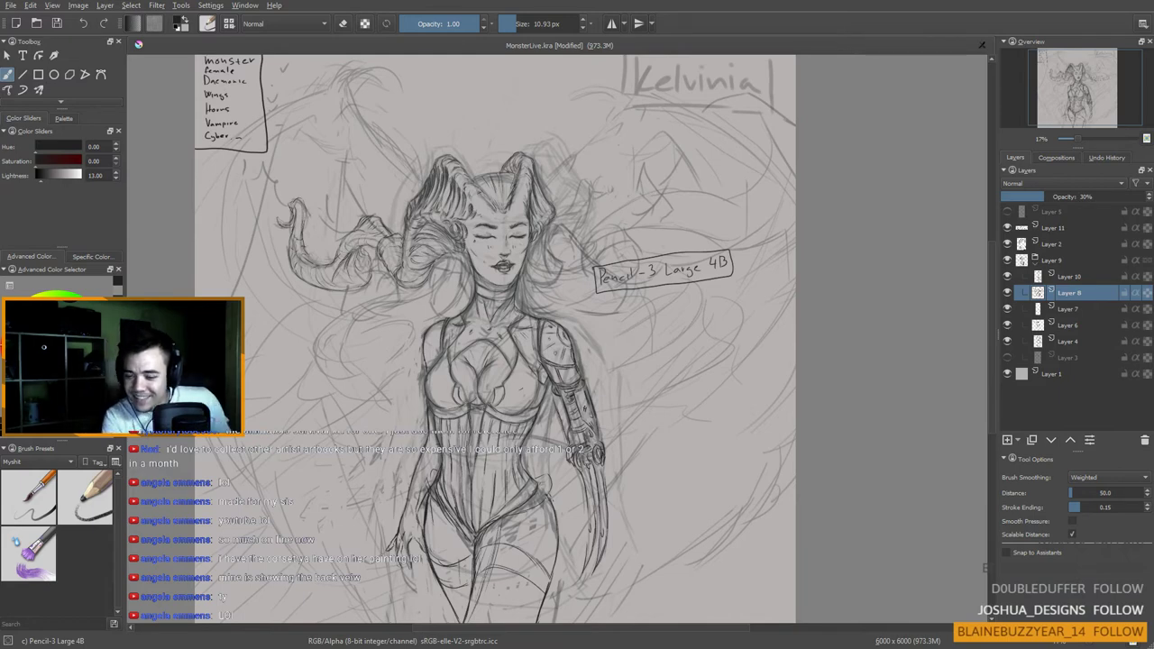
{"action": "scroll", "coordinate": [484, 248], "scroll_direction": "up", "scroll_amount": 1}
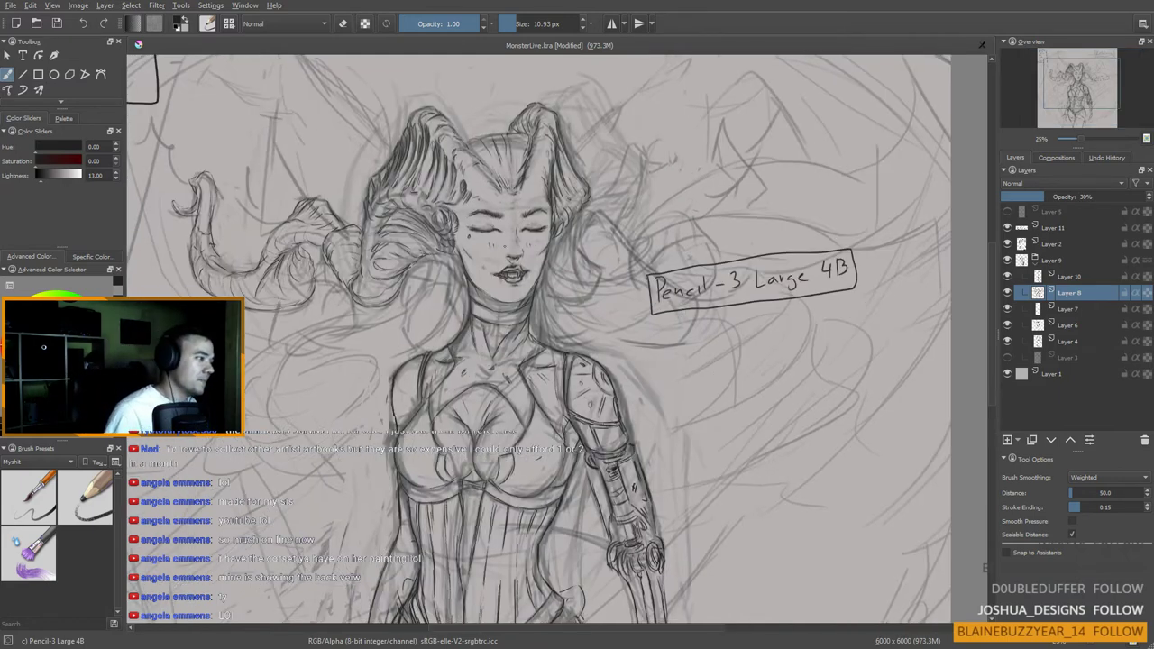
{"action": "left_click_drag", "start_coordinate": [530, 337], "coordinate": [582, 399]}
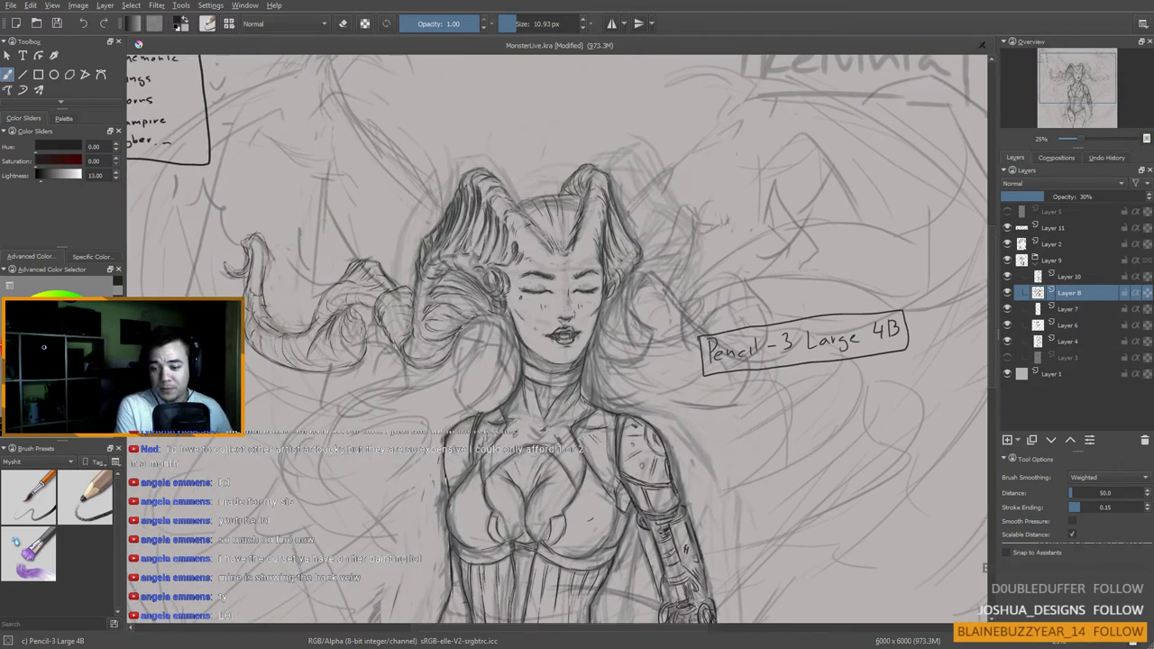
{"action": "left_click_drag", "start_coordinate": [613, 266], "coordinate": [601, 248]}
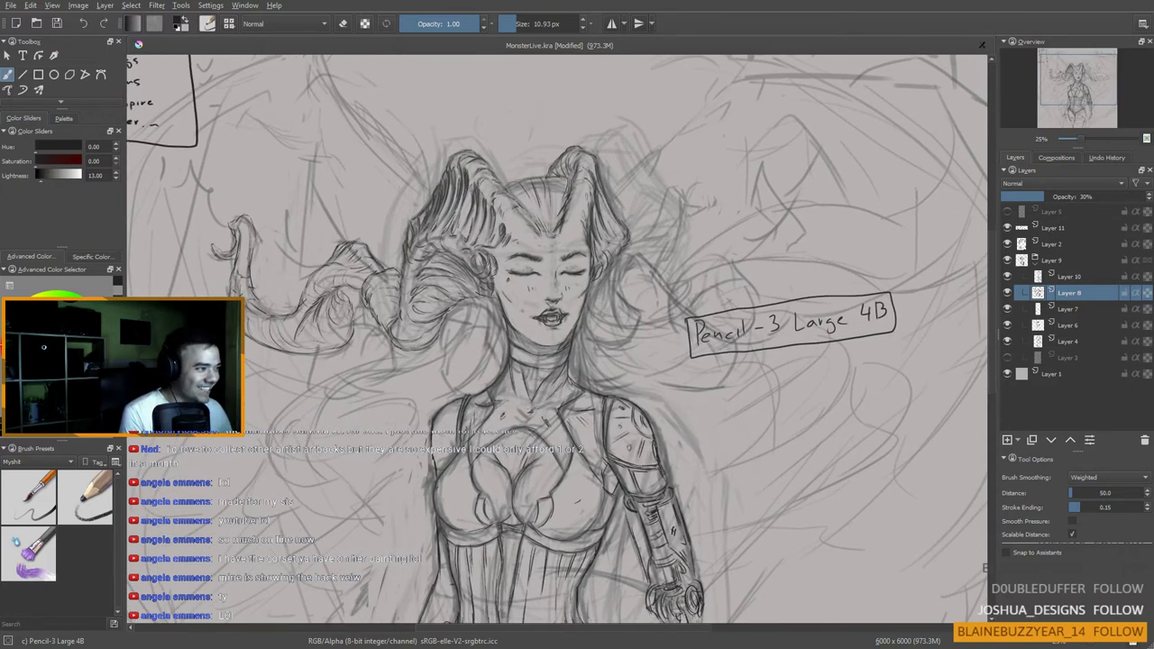
Step: Sketch the first curls of hair beneath the horn on the mechanical-arm side of the face on Layer 10
{"action": "left_click", "coordinate": [1064, 279]}
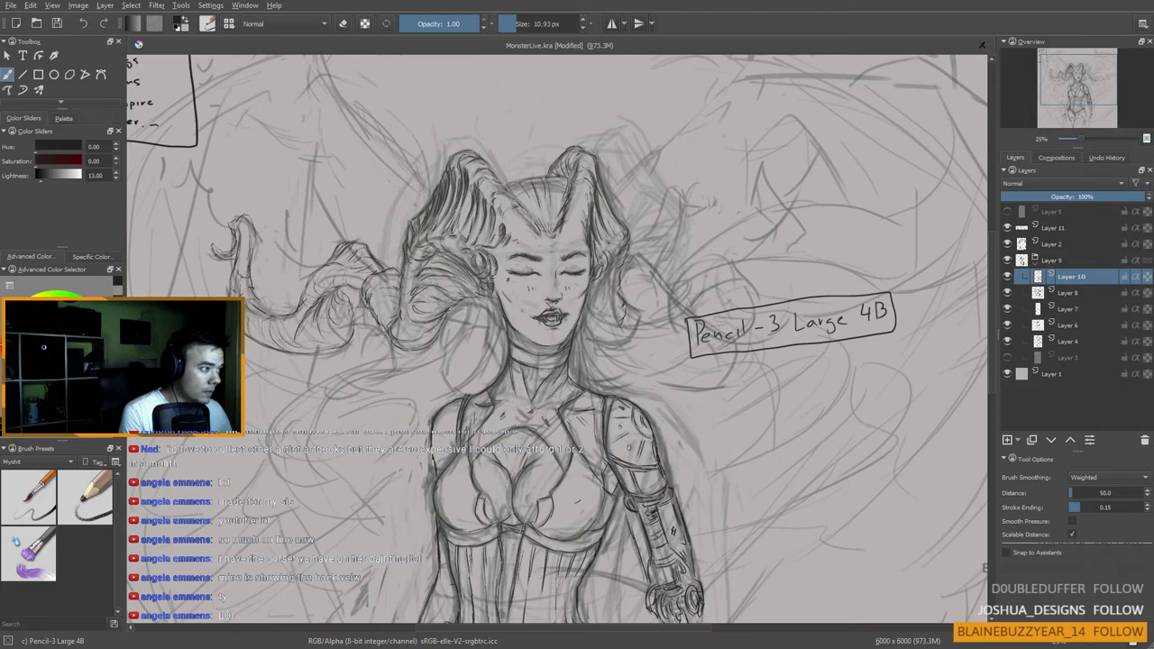
{"action": "mouse_move", "coordinate": [623, 321]}
{"action": "left_mouse_down"}
{"action": "mouse_move", "coordinate": [613, 336]}
{"action": "mouse_move", "coordinate": [592, 329]}
{"action": "left_mouse_up"}
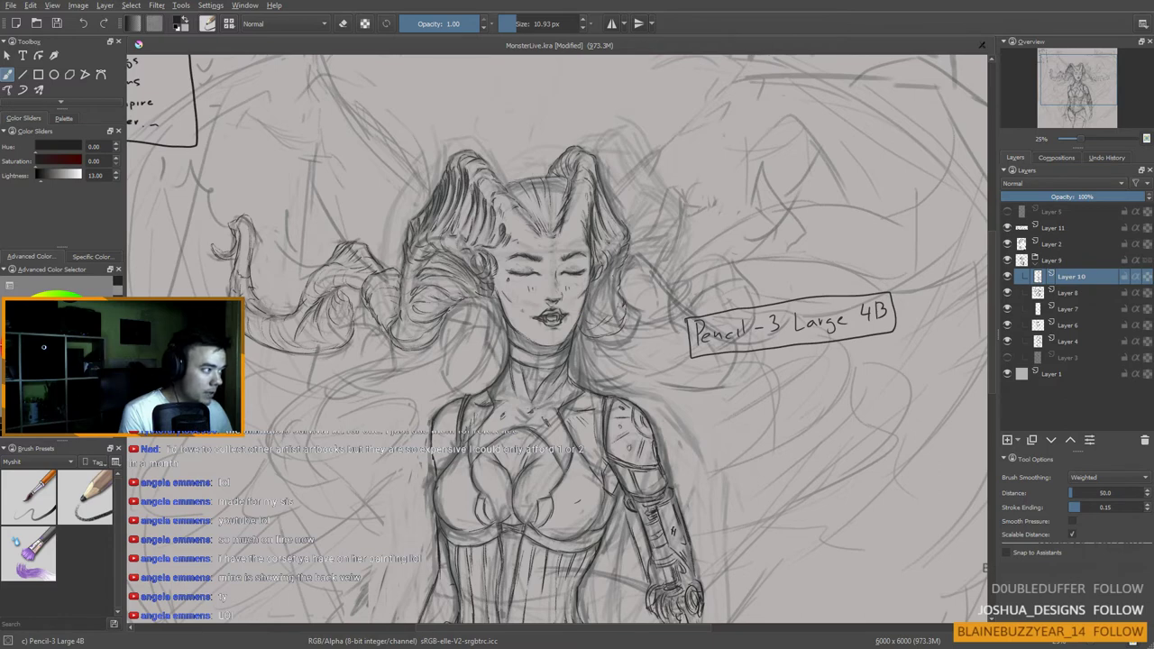
{"action": "mouse_move", "coordinate": [613, 275]}
{"action": "left_mouse_down"}
{"action": "mouse_move", "coordinate": [592, 285]}
{"action": "mouse_move", "coordinate": [599, 305]}
{"action": "mouse_move", "coordinate": [574, 327]}
{"action": "left_mouse_up"}
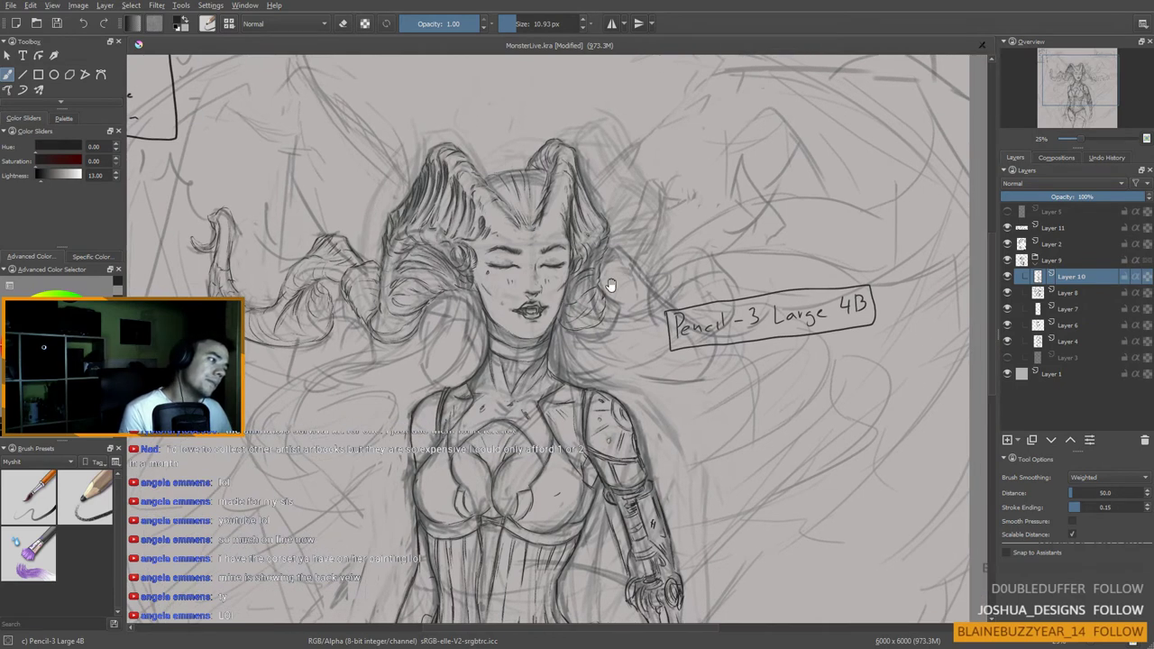
{"action": "left_click_drag", "start_coordinate": [610, 286], "coordinate": [607, 289]}
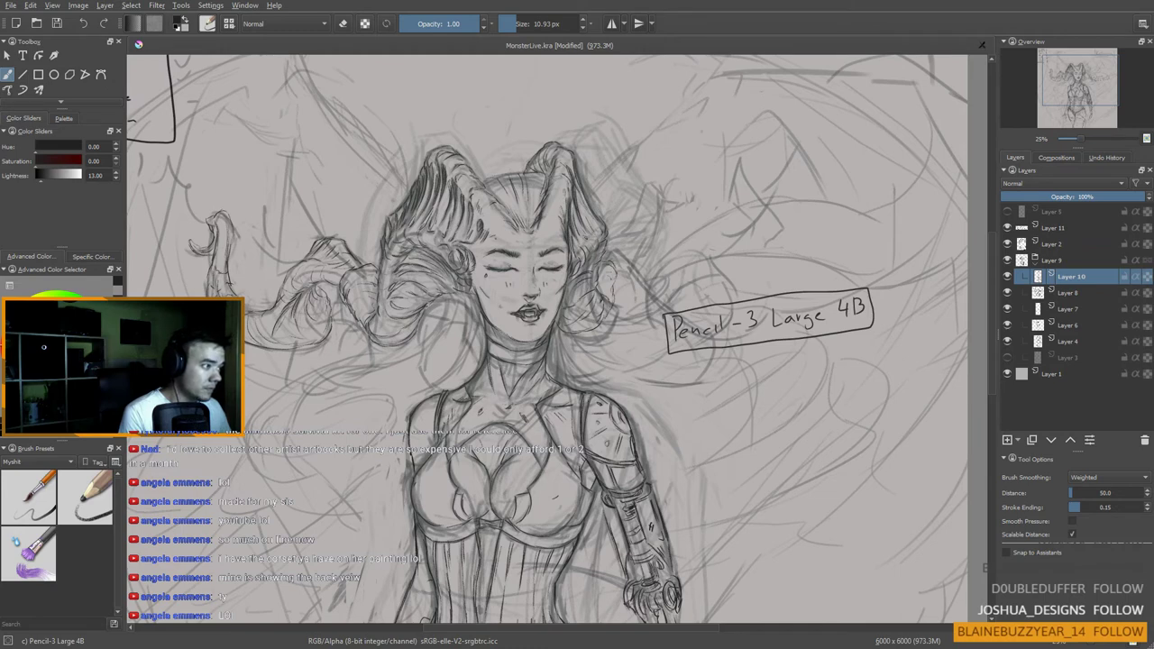
{"action": "left_click_drag", "start_coordinate": [617, 288], "coordinate": [602, 310]}
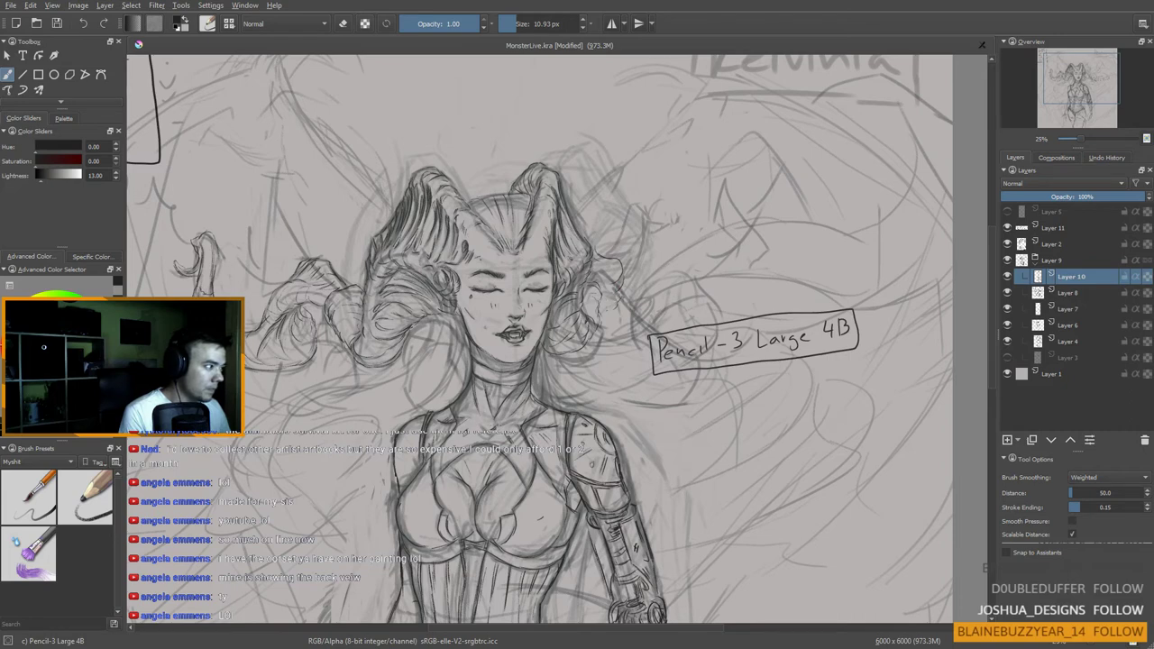
Step: Draw the outer curl and the rising, pointed lock of hair beside the horn above the mechanical arm
{"action": "left_click_drag", "start_coordinate": [647, 294], "coordinate": [636, 308]}
{"action": "mouse_move", "coordinate": [631, 232]}
{"action": "left_mouse_down"}
{"action": "mouse_move", "coordinate": [627, 249]}
{"action": "mouse_move", "coordinate": [610, 239]}
{"action": "left_mouse_up"}
{"action": "left_click_drag", "start_coordinate": [637, 200], "coordinate": [626, 208]}
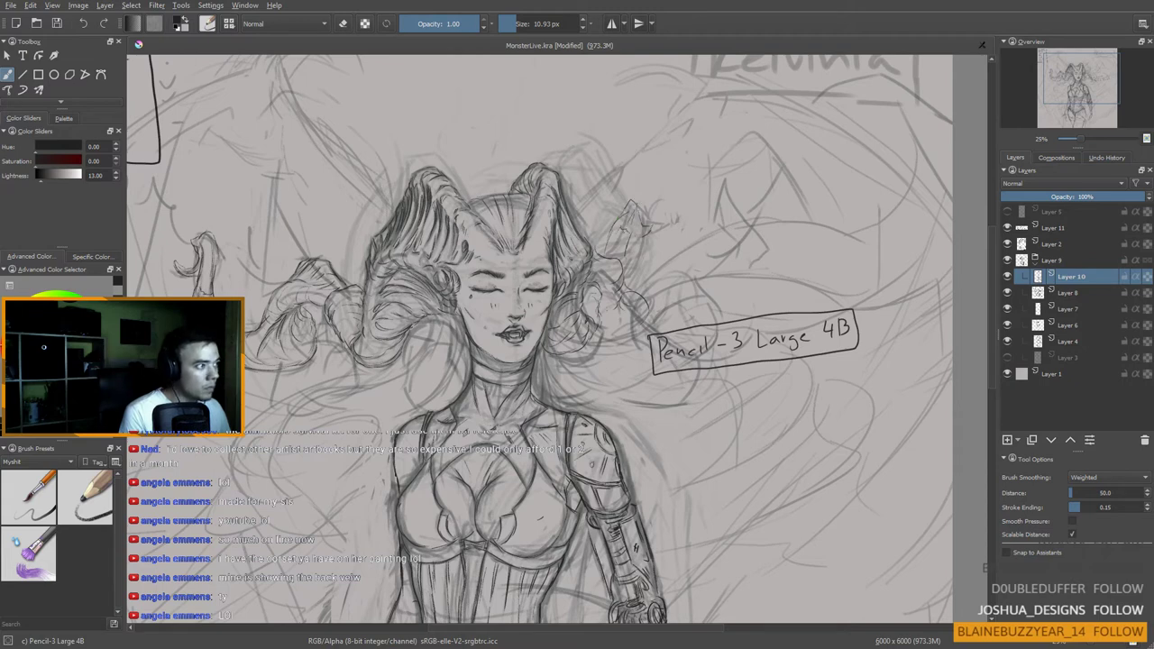
{"action": "left_click_drag", "start_coordinate": [632, 204], "coordinate": [602, 256]}
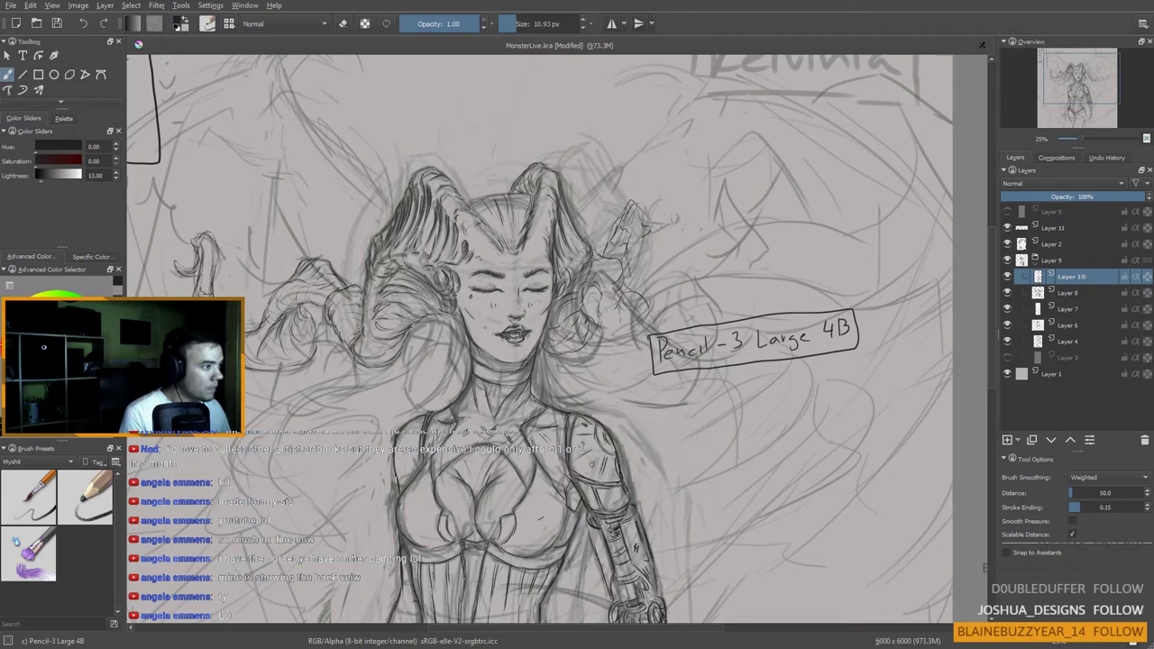
{"action": "left_click_drag", "start_coordinate": [630, 270], "coordinate": [642, 293]}
{"action": "left_click_drag", "start_coordinate": [608, 354], "coordinate": [608, 329]}
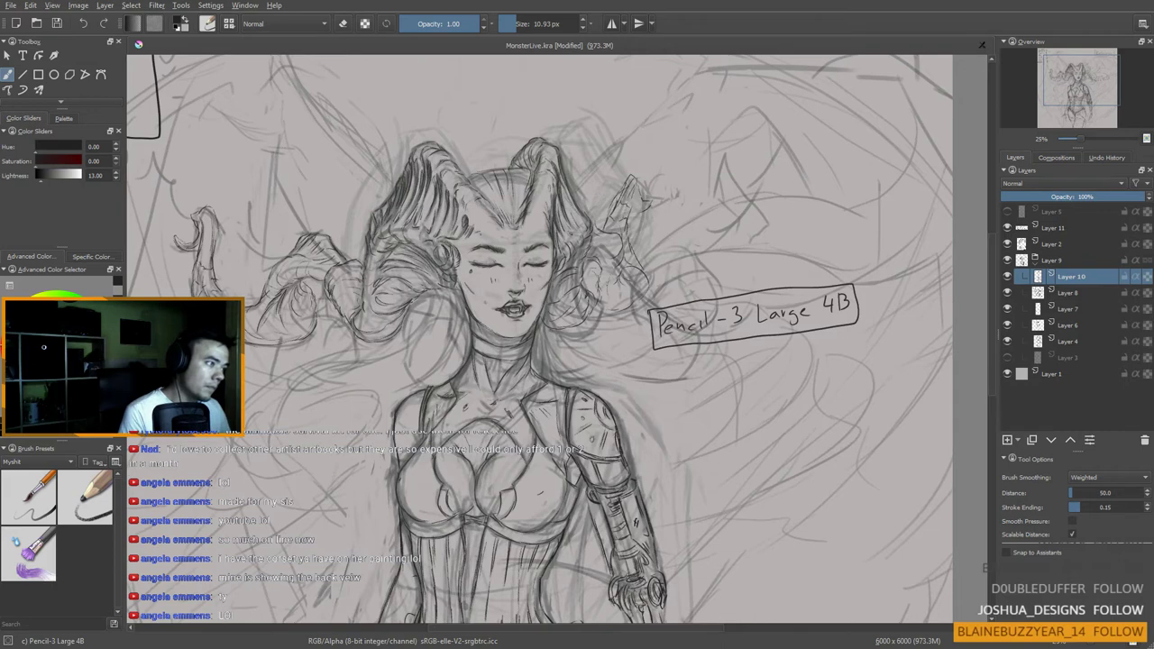
{"action": "mouse_move", "coordinate": [611, 280]}
{"action": "left_mouse_down"}
{"action": "mouse_move", "coordinate": [623, 300]}
{"action": "mouse_move", "coordinate": [601, 320]}
{"action": "left_mouse_up"}
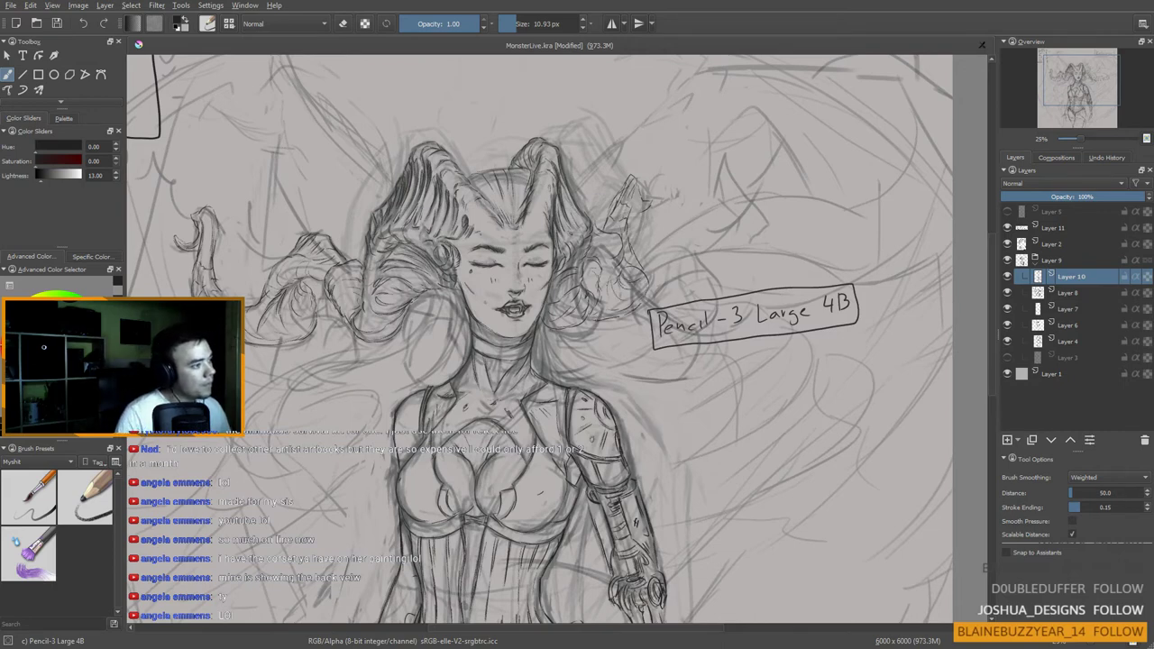
Step: Examine the balance of the hair on both sides of the head, up close and within the whole composition
{"action": "scroll", "coordinate": [564, 287], "scroll_direction": "down", "scroll_amount": 2}
{"action": "left_click_drag", "start_coordinate": [585, 306], "coordinate": [584, 359]}
{"action": "scroll", "coordinate": [570, 331], "scroll_direction": "up", "scroll_amount": 3}
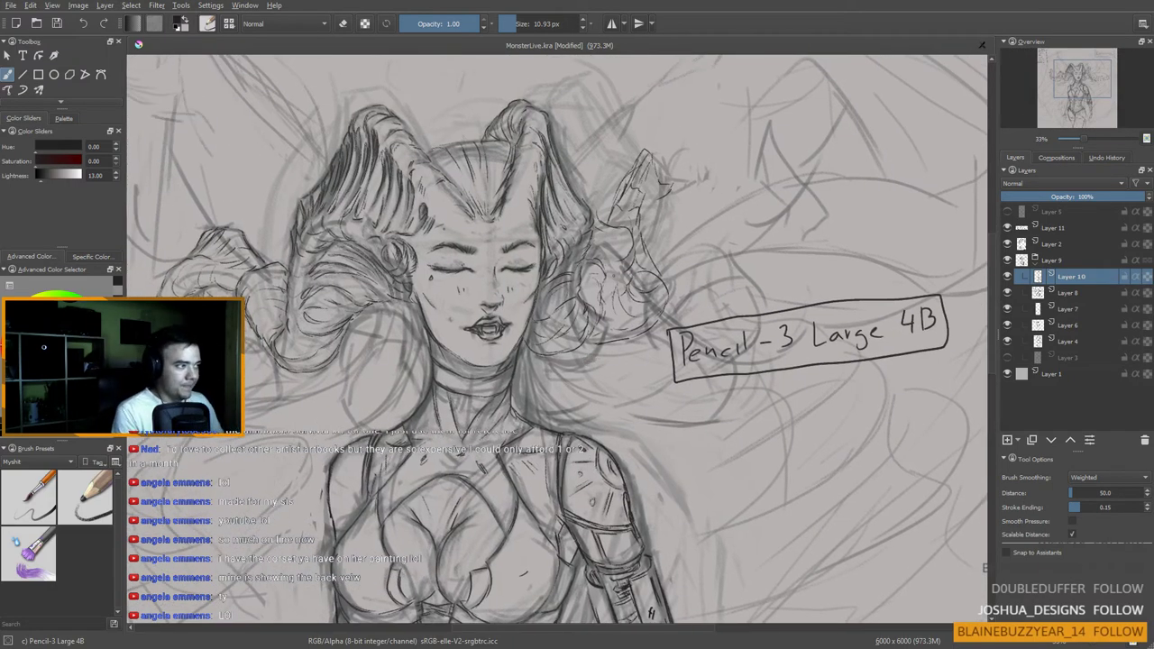
{"action": "left_click_drag", "start_coordinate": [594, 293], "coordinate": [693, 334]}
{"action": "scroll", "coordinate": [661, 361], "scroll_direction": "down", "scroll_amount": 3}
{"action": "scroll", "coordinate": [697, 336], "scroll_direction": "up", "scroll_amount": 2}
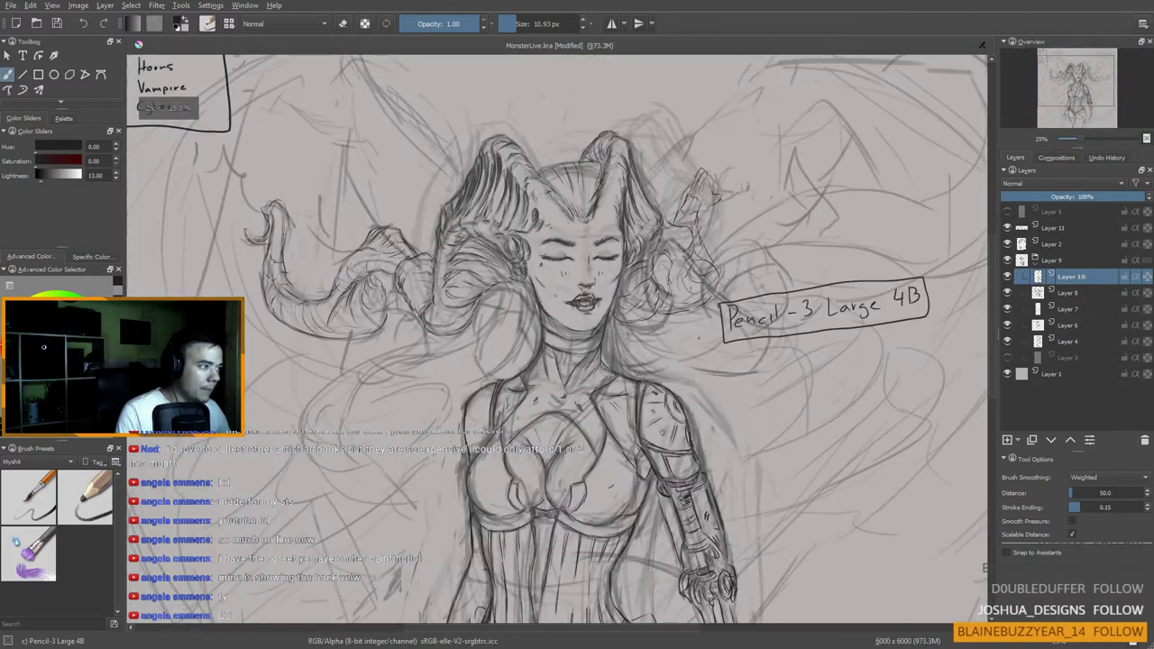
{"action": "left_click_drag", "start_coordinate": [543, 351], "coordinate": [614, 293]}
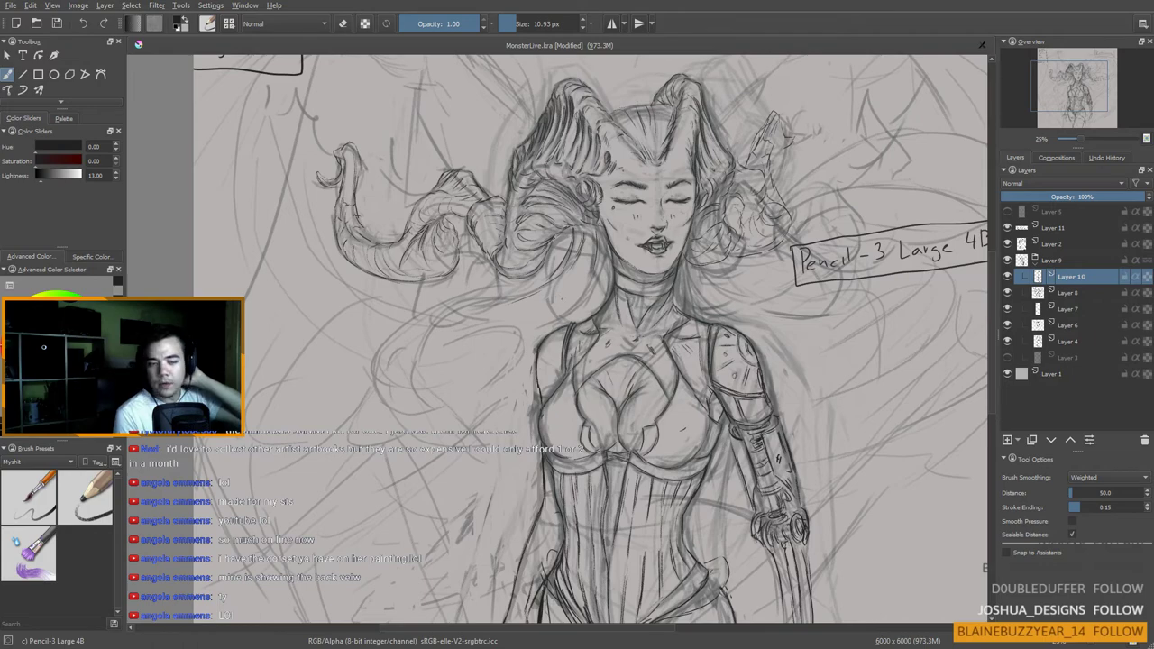
{"action": "scroll", "coordinate": [530, 155], "scroll_direction": "down", "scroll_amount": 3}
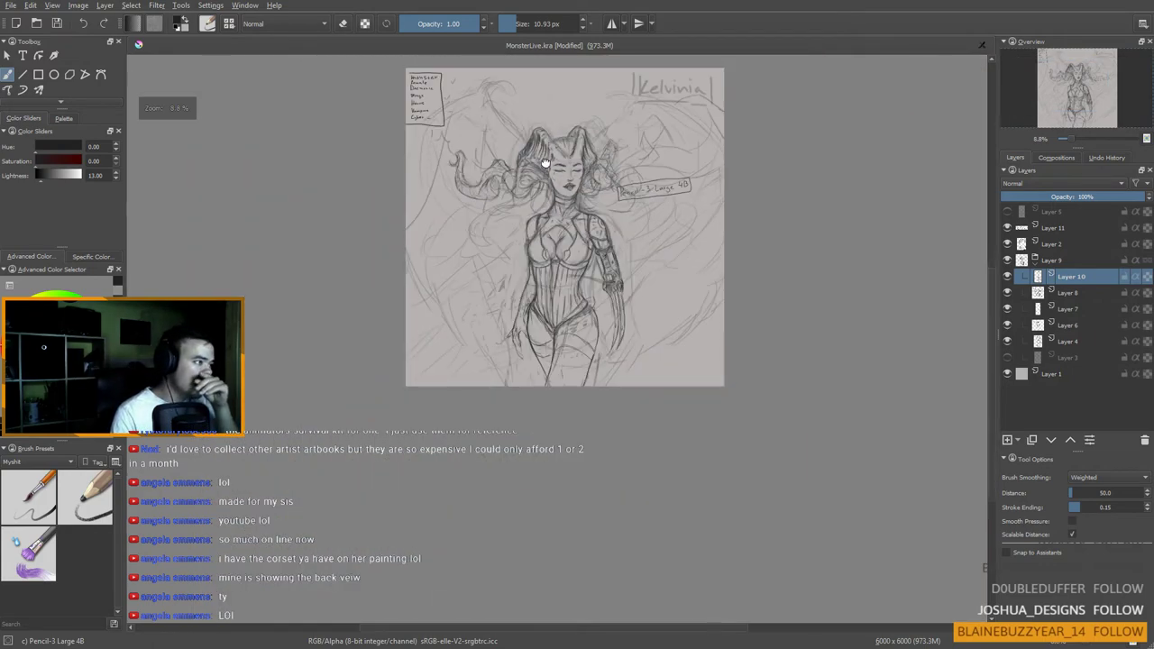
{"action": "scroll", "coordinate": [518, 191], "scroll_direction": "up", "scroll_amount": 2}
{"action": "left_click_drag", "start_coordinate": [546, 164], "coordinate": [521, 198]}
{"action": "scroll", "coordinate": [524, 261], "scroll_direction": "up", "scroll_amount": 2}
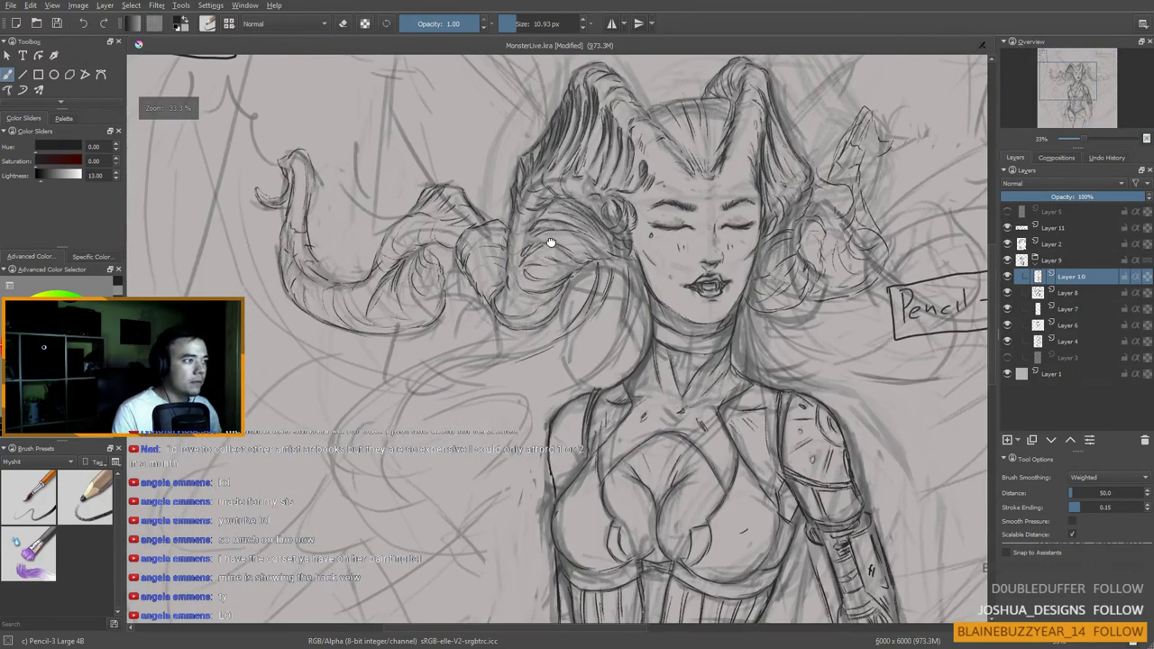
{"action": "scroll", "coordinate": [568, 250], "scroll_direction": "down", "scroll_amount": 2}
{"action": "left_click_drag", "start_coordinate": [548, 241], "coordinate": [616, 223]}
{"action": "scroll", "coordinate": [585, 246], "scroll_direction": "up", "scroll_amount": 1}
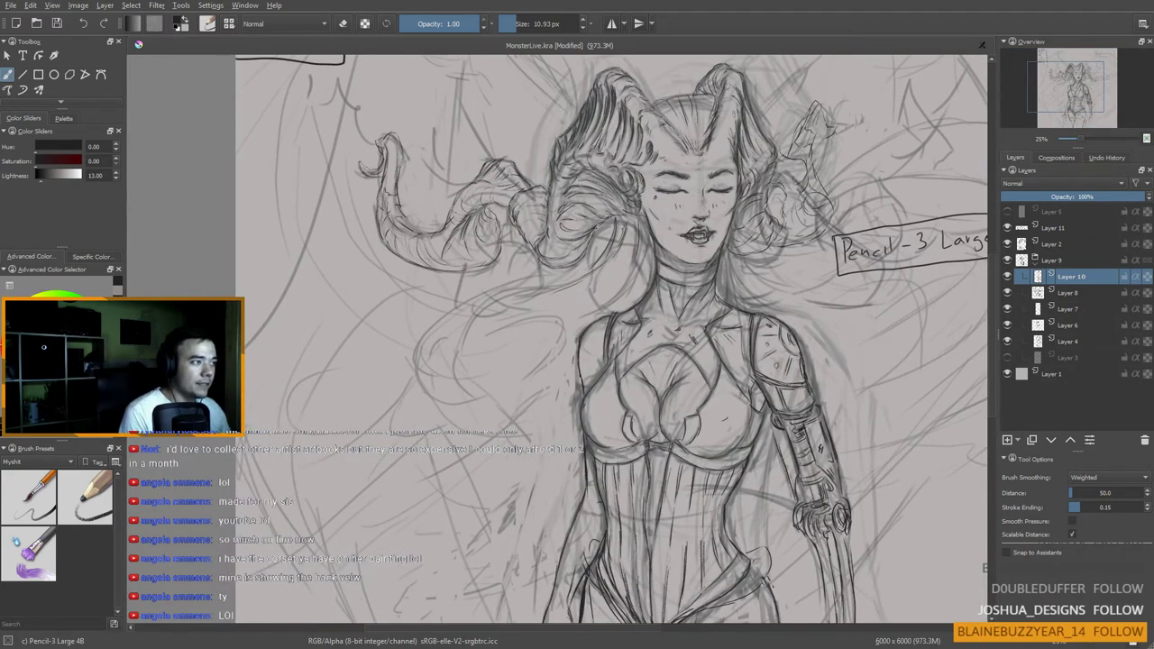
{"action": "left_click_drag", "start_coordinate": [715, 123], "coordinate": [708, 177]}
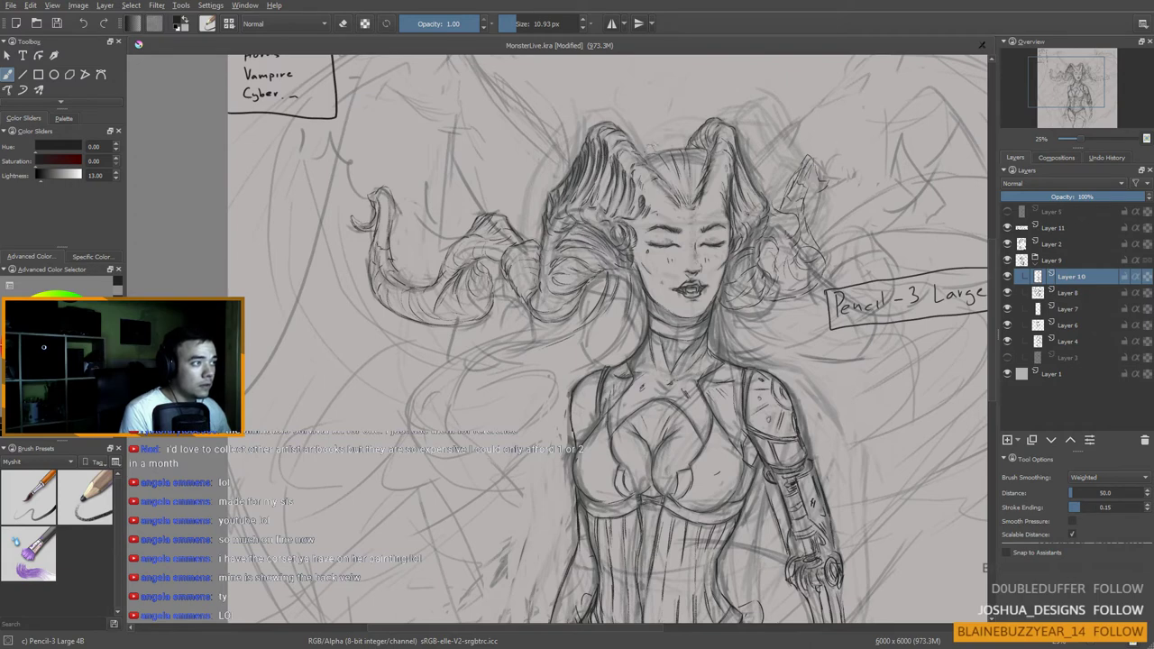
{"action": "left_click_drag", "start_coordinate": [669, 231], "coordinate": [663, 190]}
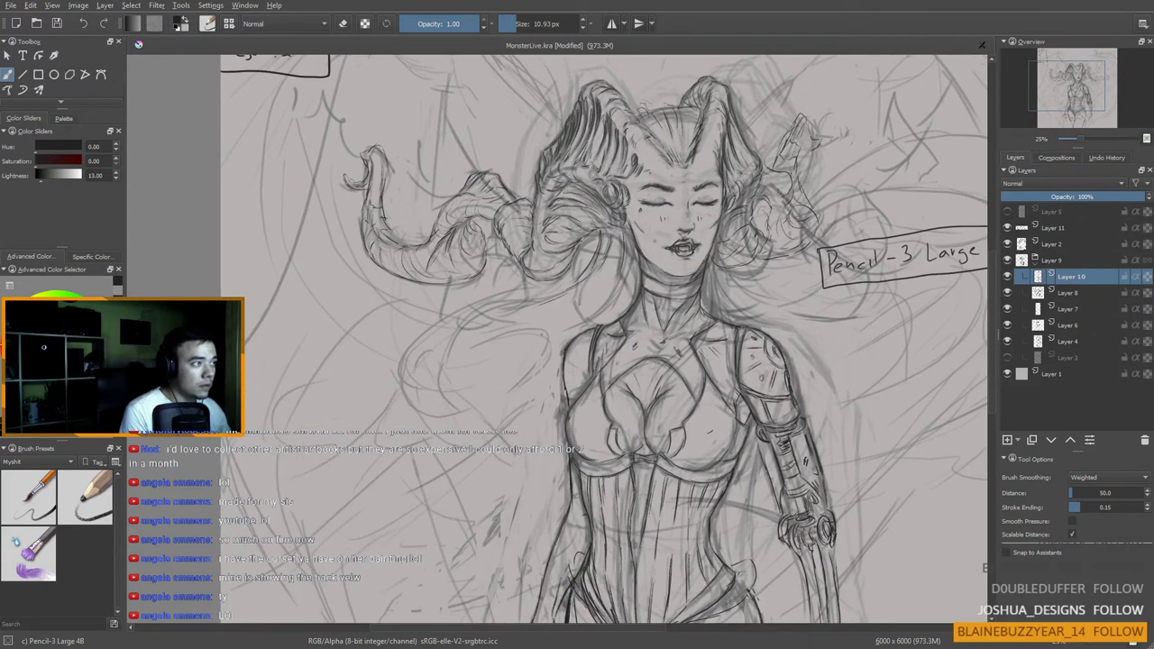
{"action": "left_click_drag", "start_coordinate": [662, 146], "coordinate": [696, 86]}
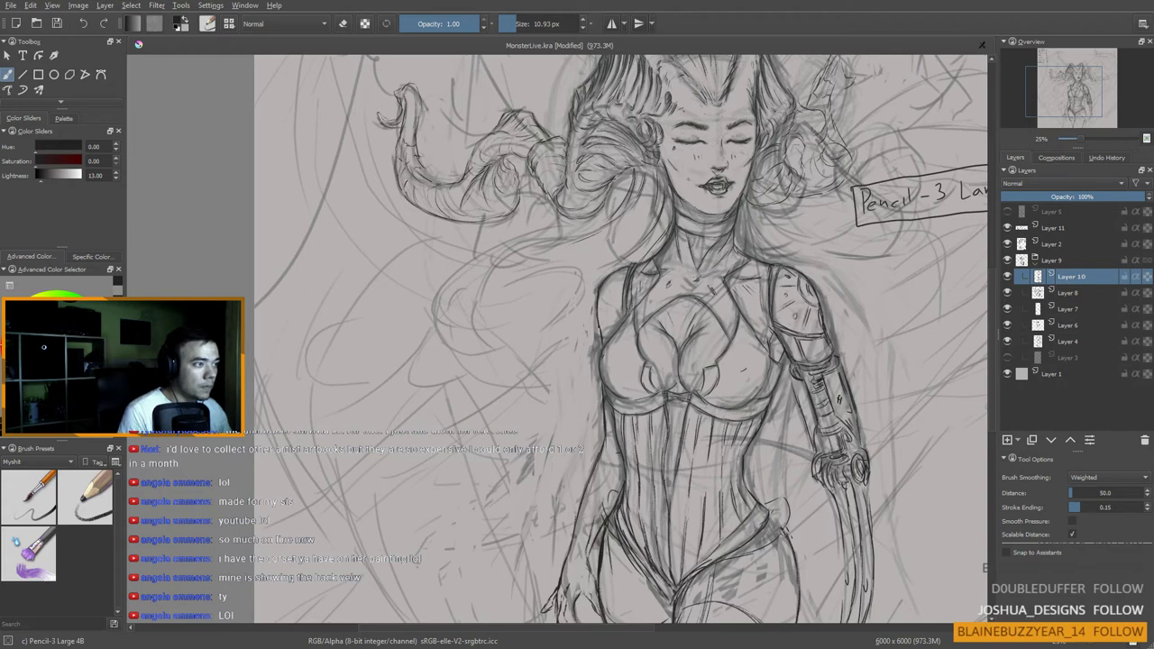
Step: Darken the crossing strap and neckline contours over the chest of the bodice with pencil strokes on Layer 10
{"action": "left_click_drag", "start_coordinate": [743, 211], "coordinate": [744, 241]}
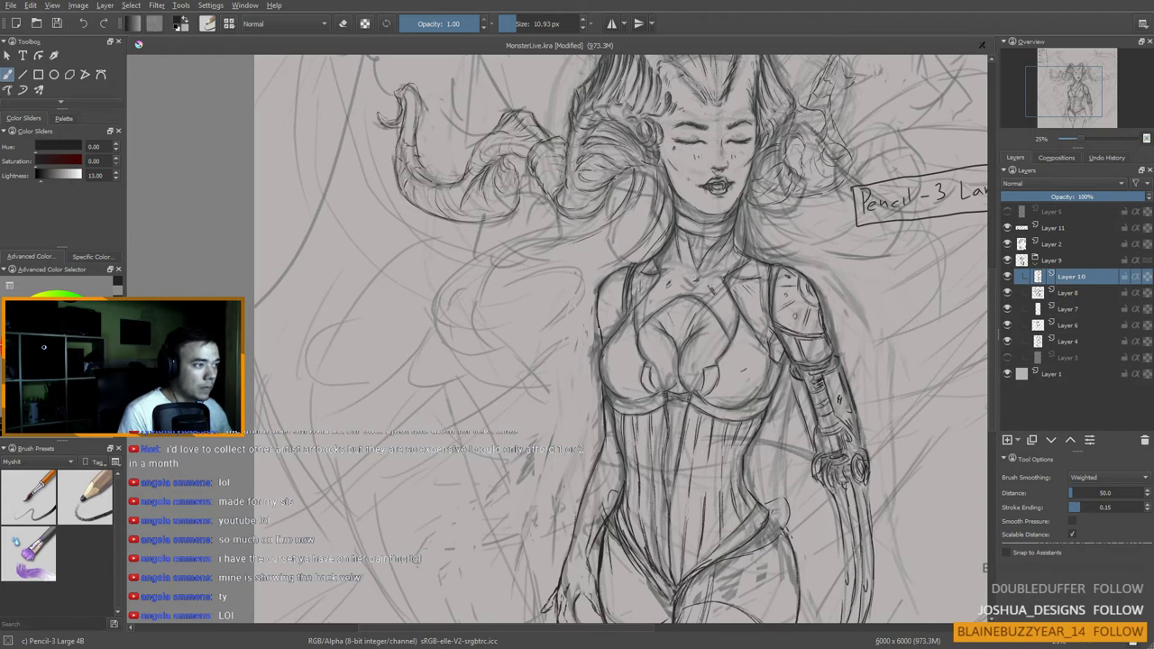
{"action": "left_click_drag", "start_coordinate": [727, 286], "coordinate": [700, 311]}
{"action": "left_click_drag", "start_coordinate": [747, 259], "coordinate": [690, 333]}
{"action": "left_click_drag", "start_coordinate": [713, 296], "coordinate": [680, 330]}
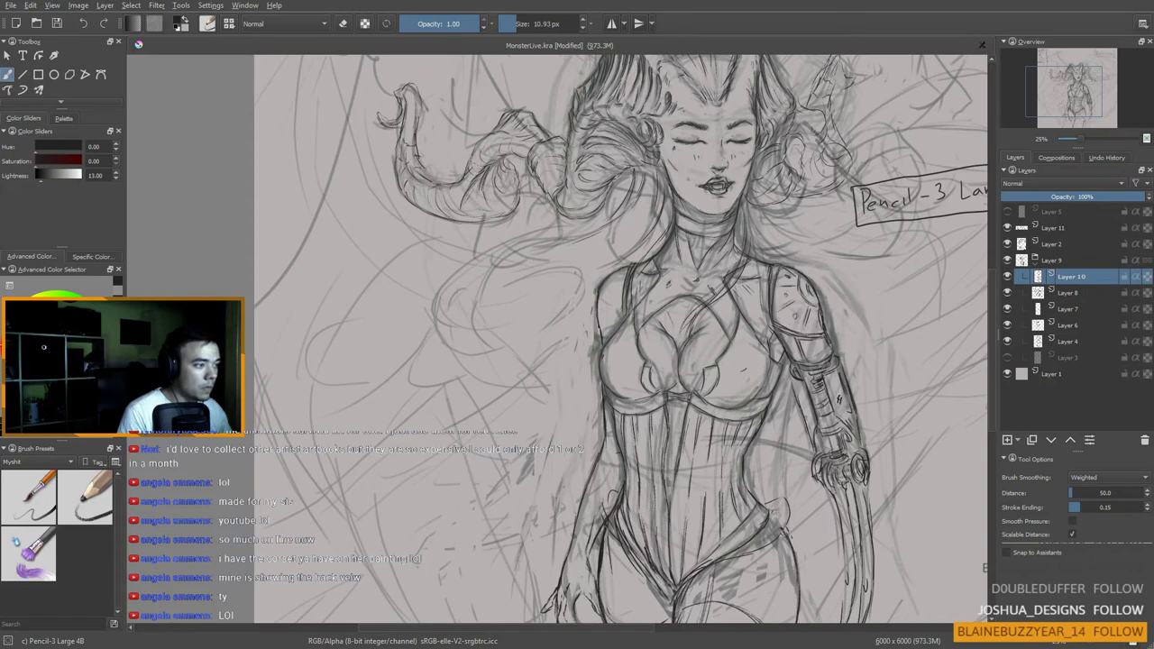
{"action": "left_click_drag", "start_coordinate": [688, 339], "coordinate": [696, 429]}
{"action": "mouse_move", "coordinate": [690, 360]}
{"action": "left_mouse_down"}
{"action": "mouse_move", "coordinate": [713, 470]}
{"action": "mouse_move", "coordinate": [739, 438]}
{"action": "left_mouse_up"}
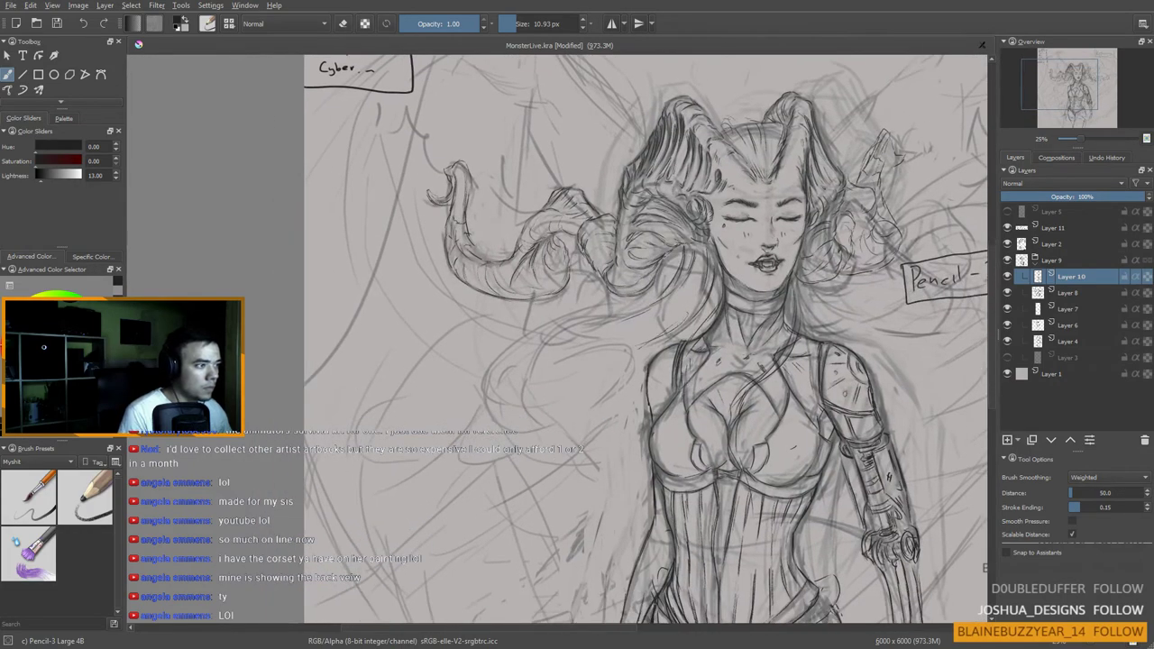
Step: Sketch the looping locks of hair that sweep outward beside the shoulder opposite the mechanical arm
{"action": "left_click_drag", "start_coordinate": [600, 378], "coordinate": [684, 361]}
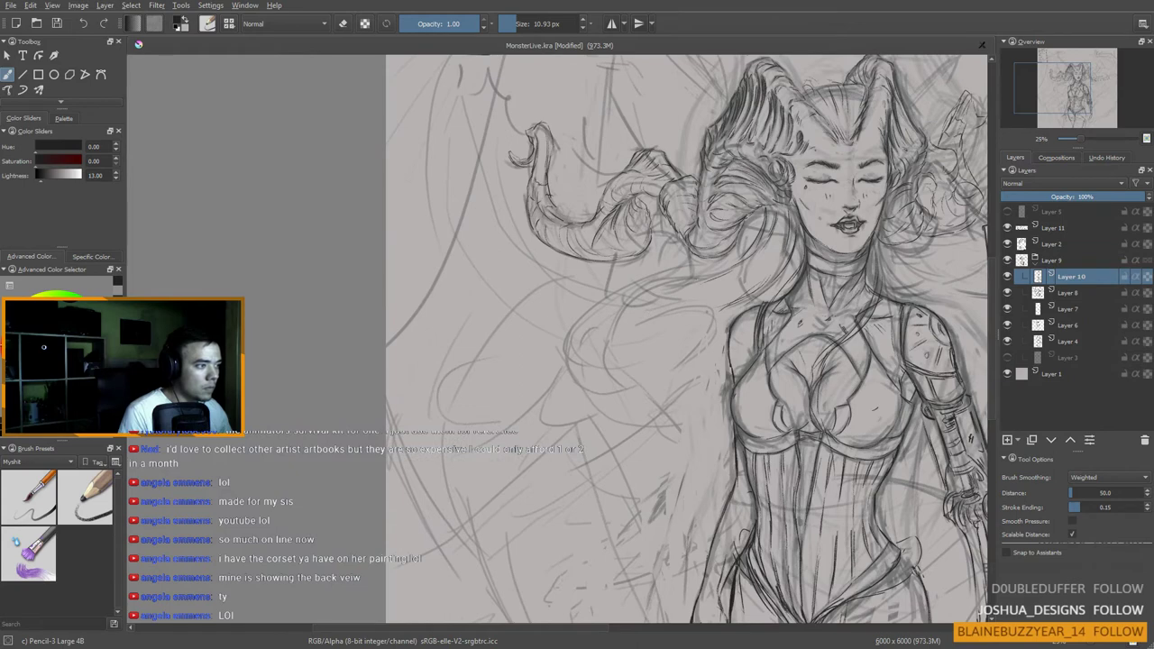
{"action": "mouse_move", "coordinate": [701, 278]}
{"action": "left_mouse_down"}
{"action": "mouse_move", "coordinate": [639, 289]}
{"action": "mouse_move", "coordinate": [607, 328]}
{"action": "mouse_move", "coordinate": [640, 347]}
{"action": "mouse_move", "coordinate": [611, 339]}
{"action": "left_mouse_up"}
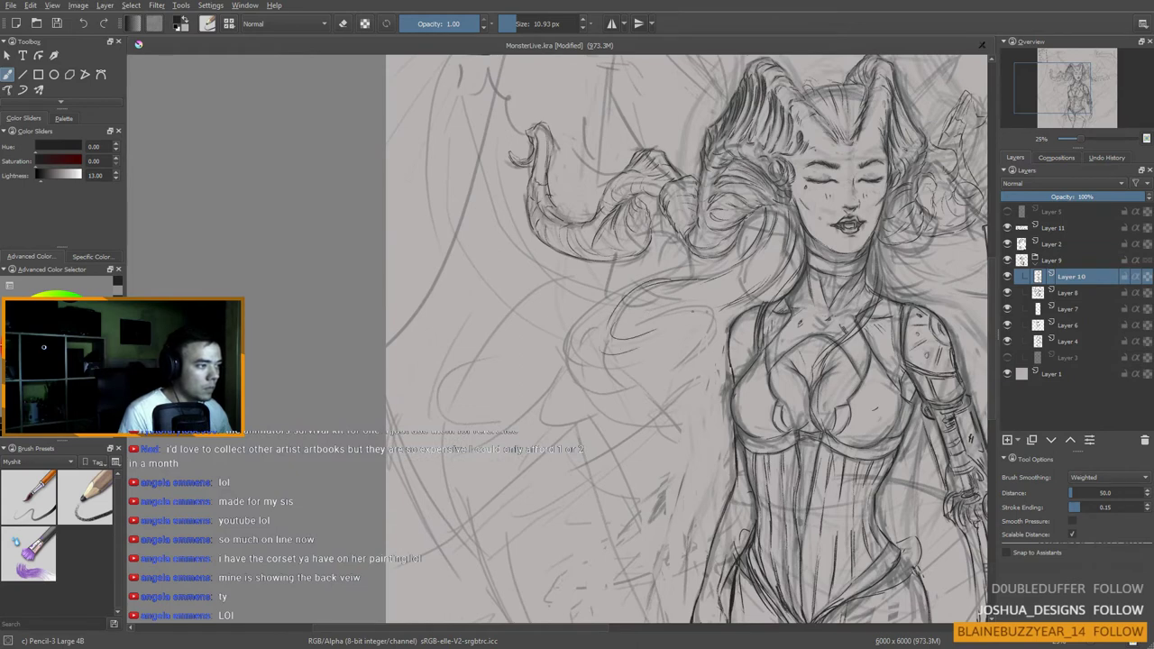
{"action": "left_click_drag", "start_coordinate": [683, 295], "coordinate": [632, 328]}
{"action": "left_click_drag", "start_coordinate": [724, 305], "coordinate": [664, 370]}
{"action": "left_click_drag", "start_coordinate": [716, 325], "coordinate": [648, 364]}
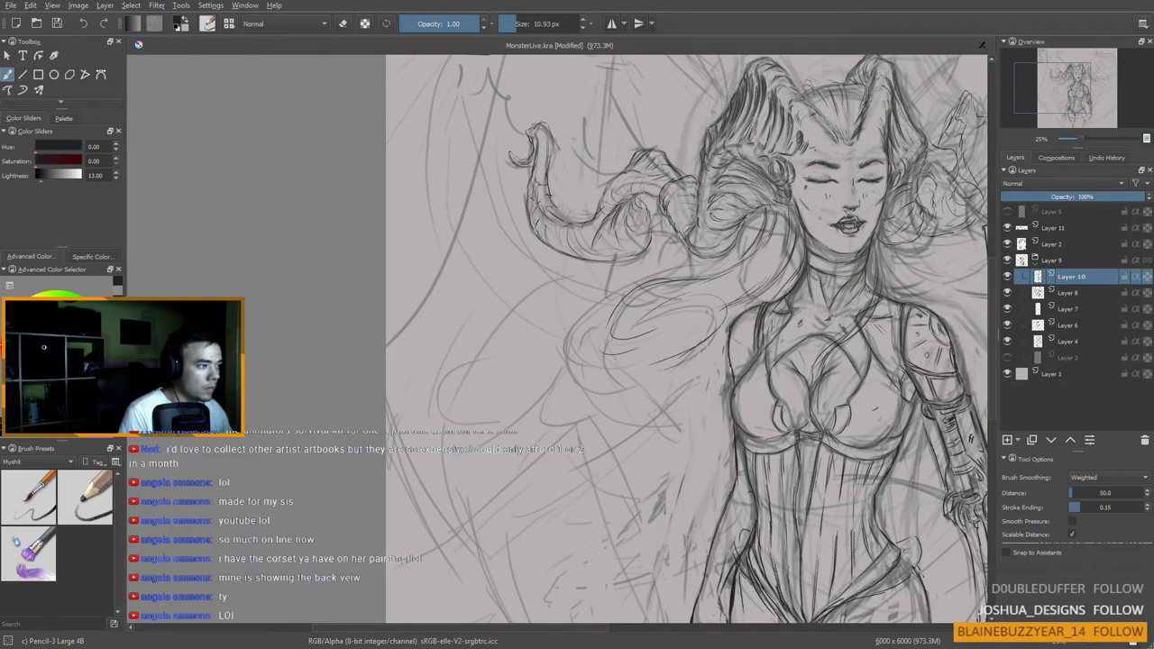
{"action": "mouse_move", "coordinate": [694, 270]}
{"action": "left_mouse_down"}
{"action": "mouse_move", "coordinate": [584, 300]}
{"action": "mouse_move", "coordinate": [582, 363]}
{"action": "mouse_move", "coordinate": [570, 373]}
{"action": "mouse_move", "coordinate": [583, 399]}
{"action": "mouse_move", "coordinate": [632, 400]}
{"action": "mouse_move", "coordinate": [701, 362]}
{"action": "left_mouse_up"}
{"action": "left_click_drag", "start_coordinate": [678, 400], "coordinate": [442, 515]}
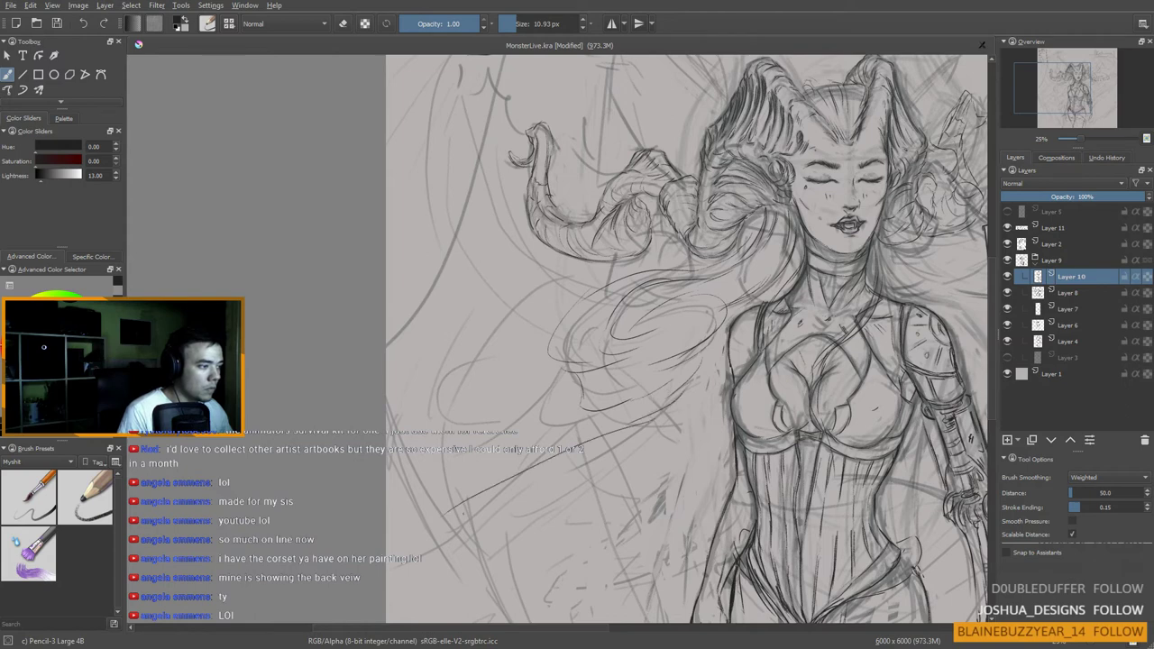
{"action": "key", "text": "ctrl+z"}
{"action": "key", "text": "ctrl+z"}
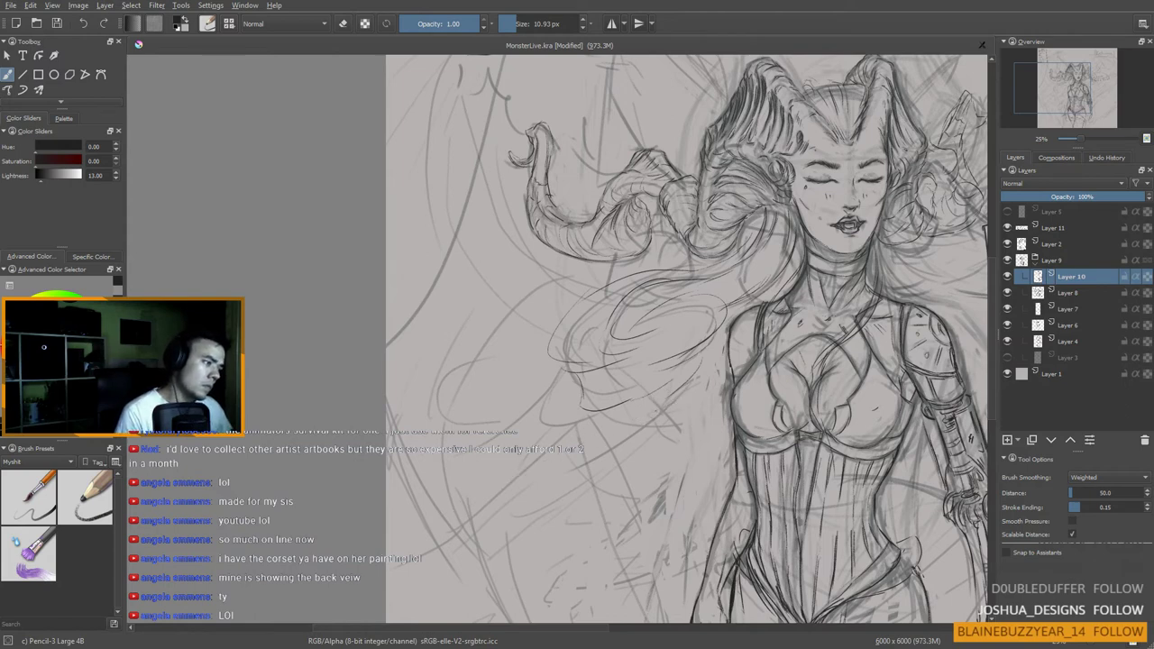
Step: Add short loose strands at the lower edge of the hair beside the shoulder opposite the mechanical arm
{"action": "mouse_move", "coordinate": [601, 443]}
{"action": "left_mouse_down"}
{"action": "mouse_move", "coordinate": [683, 414]}
{"action": "mouse_move", "coordinate": [690, 441]}
{"action": "mouse_move", "coordinate": [653, 460]}
{"action": "left_mouse_up"}
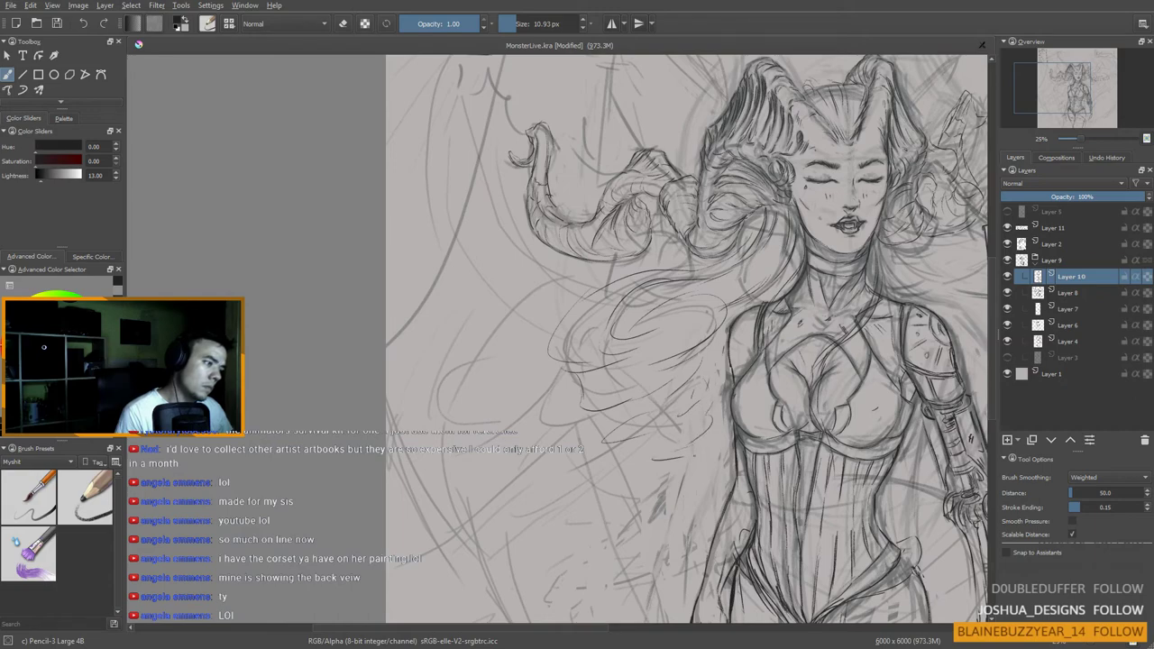
{"action": "left_click_drag", "start_coordinate": [622, 513], "coordinate": [665, 458]}
{"action": "left_click_drag", "start_coordinate": [681, 273], "coordinate": [398, 368]}
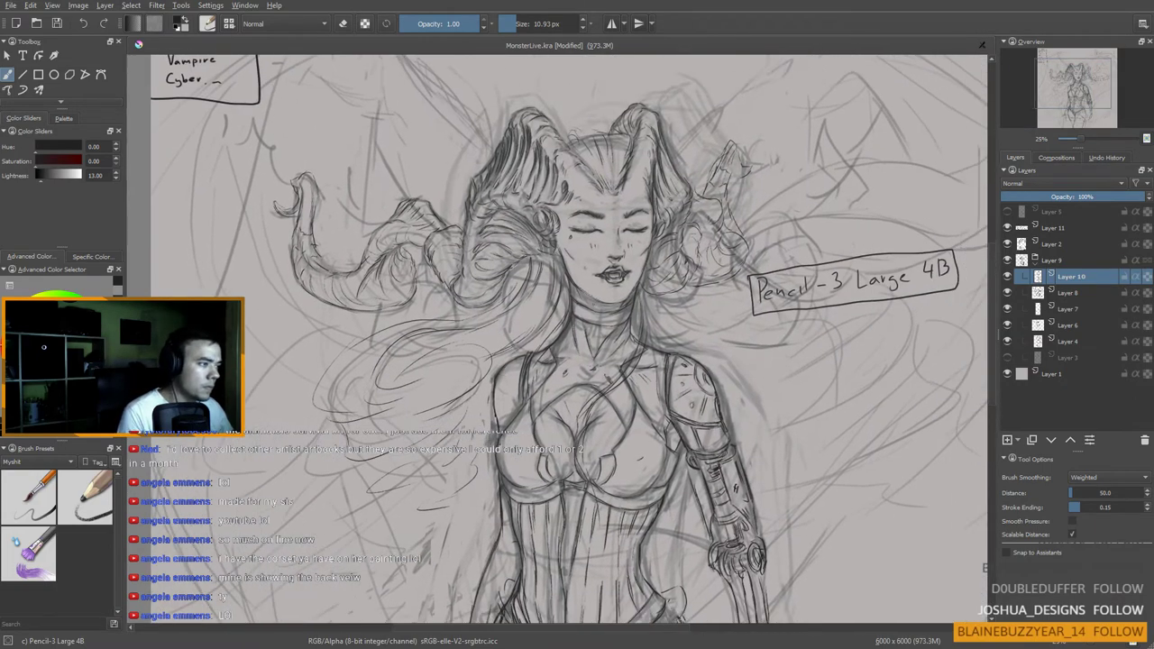
Step: Sketch hair strands flowing outward from the neck above the mechanical shoulder, plus a small curl behind the Pencil-3 Large 4B label
{"action": "left_click_drag", "start_coordinate": [719, 373], "coordinate": [680, 309]}
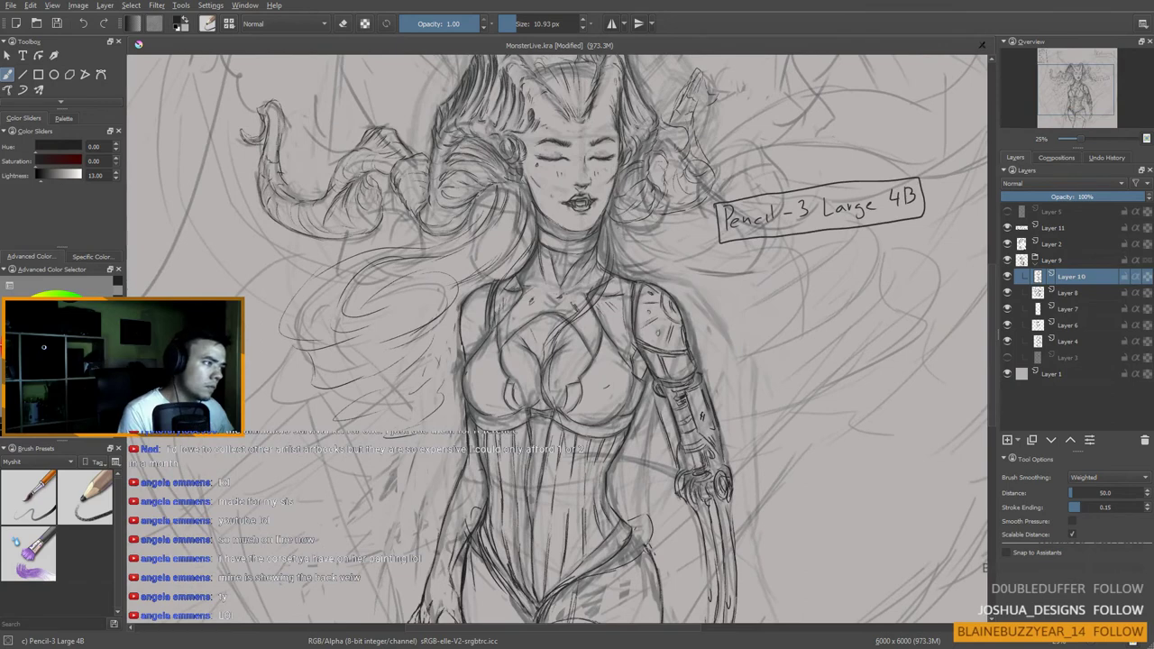
{"action": "mouse_move", "coordinate": [618, 236]}
{"action": "left_mouse_down"}
{"action": "mouse_move", "coordinate": [707, 253]}
{"action": "mouse_move", "coordinate": [683, 261]}
{"action": "mouse_move", "coordinate": [706, 263]}
{"action": "mouse_move", "coordinate": [721, 294]}
{"action": "left_mouse_up"}
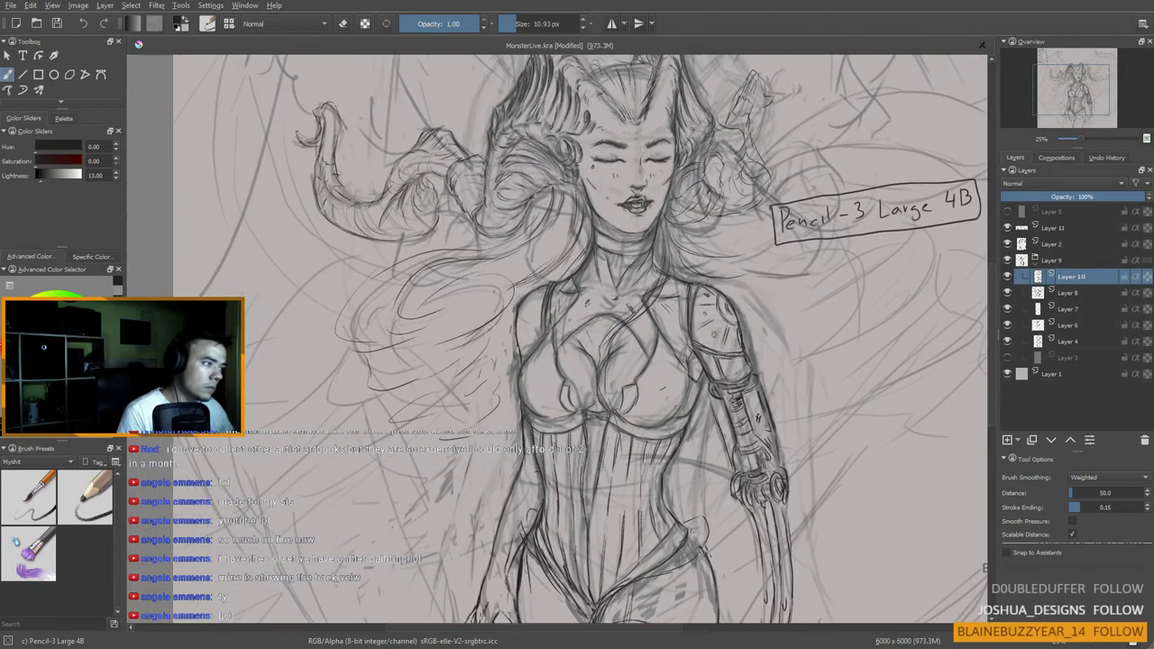
{"action": "mouse_move", "coordinate": [693, 238]}
{"action": "left_mouse_down"}
{"action": "mouse_move", "coordinate": [710, 244]}
{"action": "mouse_move", "coordinate": [724, 232]}
{"action": "left_mouse_up"}
{"action": "mouse_move", "coordinate": [801, 184]}
{"action": "left_mouse_down"}
{"action": "mouse_move", "coordinate": [767, 193]}
{"action": "mouse_move", "coordinate": [767, 158]}
{"action": "mouse_move", "coordinate": [786, 189]}
{"action": "mouse_move", "coordinate": [814, 191]}
{"action": "left_mouse_up"}
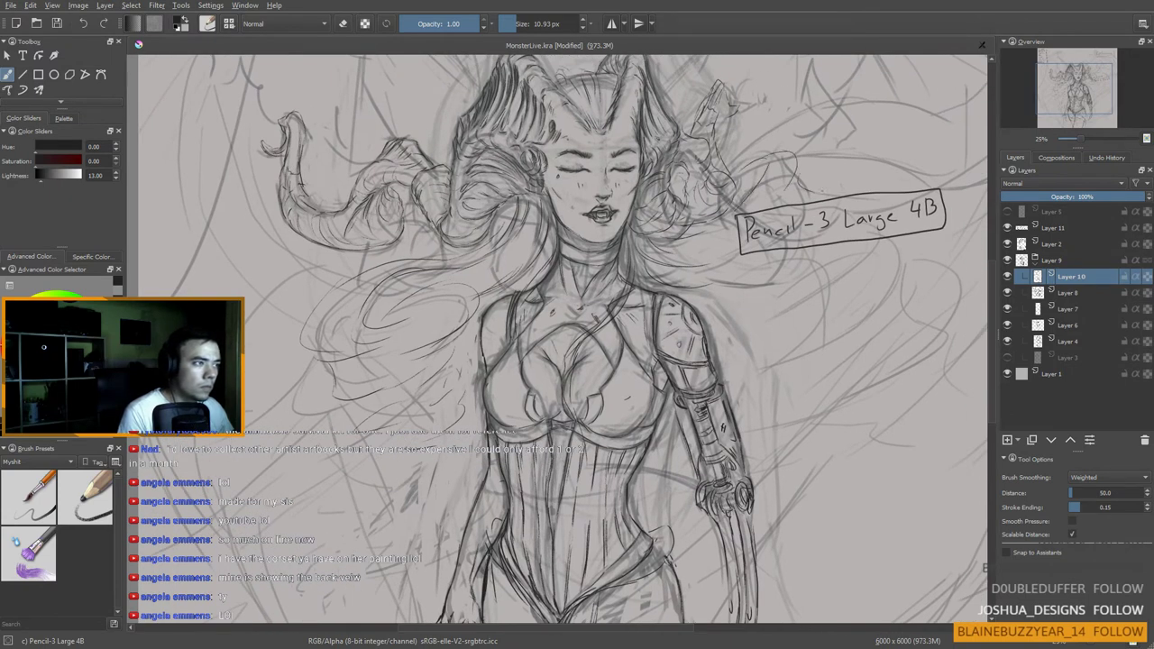
{"action": "left_click_drag", "start_coordinate": [772, 337], "coordinate": [790, 296]}
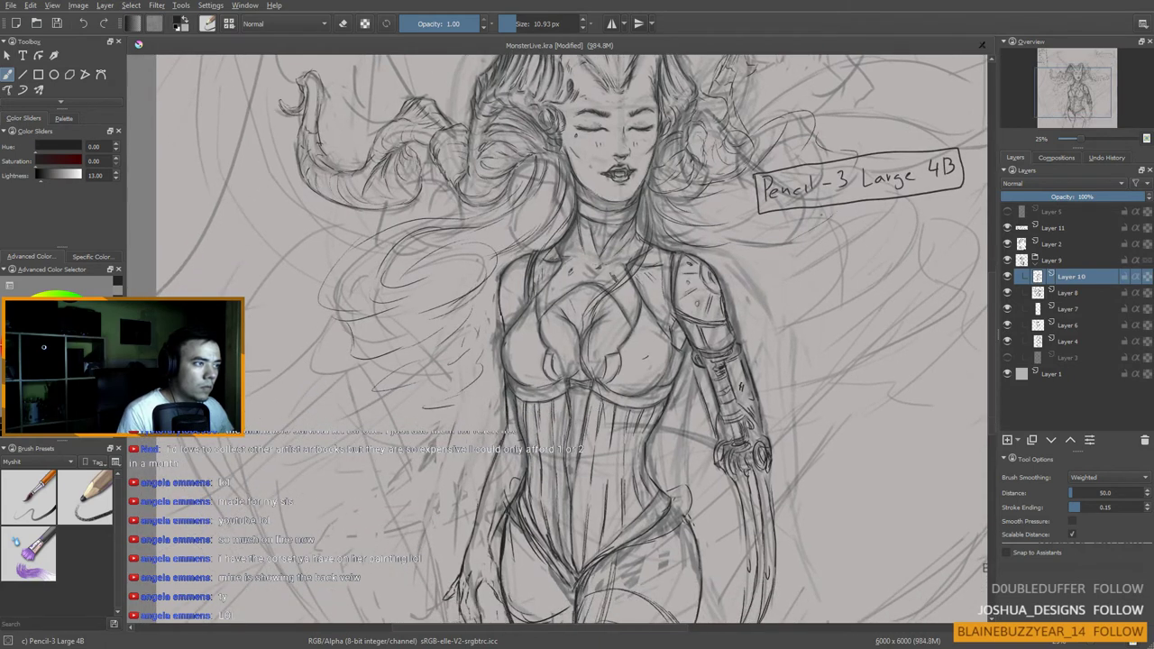
{"action": "mouse_move", "coordinate": [812, 208]}
{"action": "left_mouse_down"}
{"action": "mouse_move", "coordinate": [759, 256]}
{"action": "mouse_move", "coordinate": [726, 266]}
{"action": "mouse_move", "coordinate": [788, 335]}
{"action": "mouse_move", "coordinate": [794, 318]}
{"action": "mouse_move", "coordinate": [849, 305]}
{"action": "mouse_move", "coordinate": [926, 234]}
{"action": "left_mouse_up"}
{"action": "key", "text": "ctrl+z"}
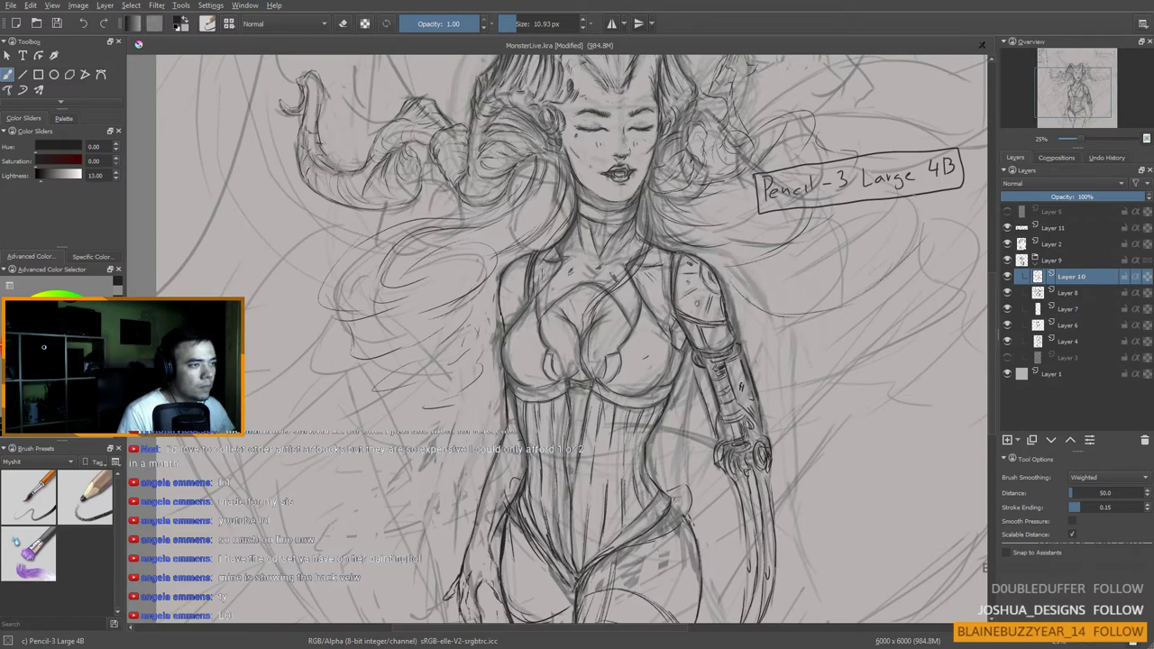
Step: Draw the long strands sweeping out past the mechanical arm and curling back at their outer end
{"action": "left_click_drag", "start_coordinate": [759, 269], "coordinate": [886, 219]}
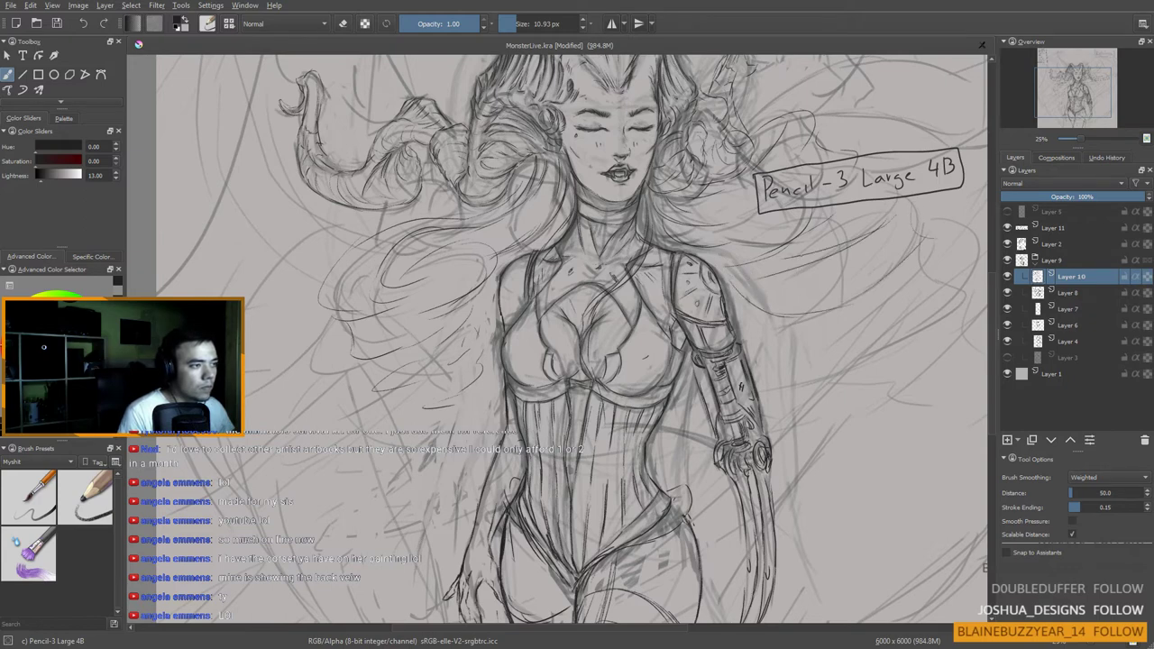
{"action": "left_click_drag", "start_coordinate": [959, 248], "coordinate": [754, 250]}
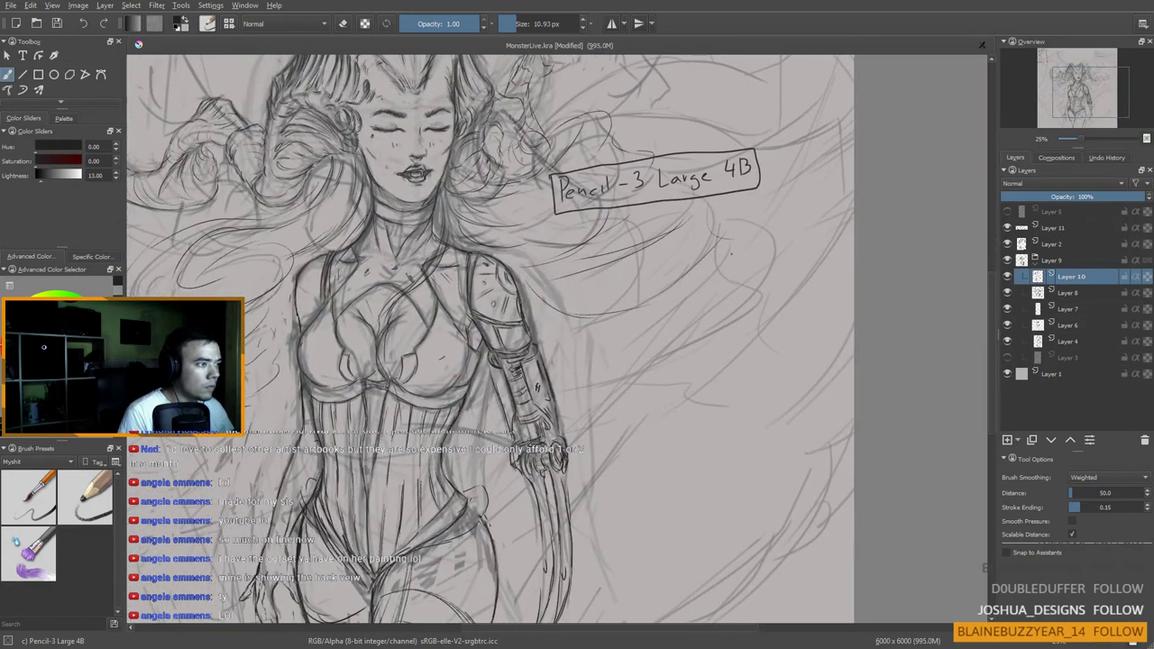
{"action": "key", "text": "ctrl+z"}
{"action": "mouse_move", "coordinate": [768, 307]}
{"action": "left_mouse_down"}
{"action": "mouse_move", "coordinate": [668, 350]}
{"action": "mouse_move", "coordinate": [582, 368]}
{"action": "left_mouse_up"}
{"action": "mouse_move", "coordinate": [739, 297]}
{"action": "left_mouse_down"}
{"action": "mouse_move", "coordinate": [568, 339]}
{"action": "mouse_move", "coordinate": [610, 371]}
{"action": "left_mouse_up"}
{"action": "left_click_drag", "start_coordinate": [710, 438], "coordinate": [742, 331]}
{"action": "left_click_drag", "start_coordinate": [629, 325], "coordinate": [785, 325]}
Step: Lower the opacity of Layer 8 to 19%
{"action": "scroll", "coordinate": [727, 385], "scroll_direction": "down", "scroll_amount": 2}
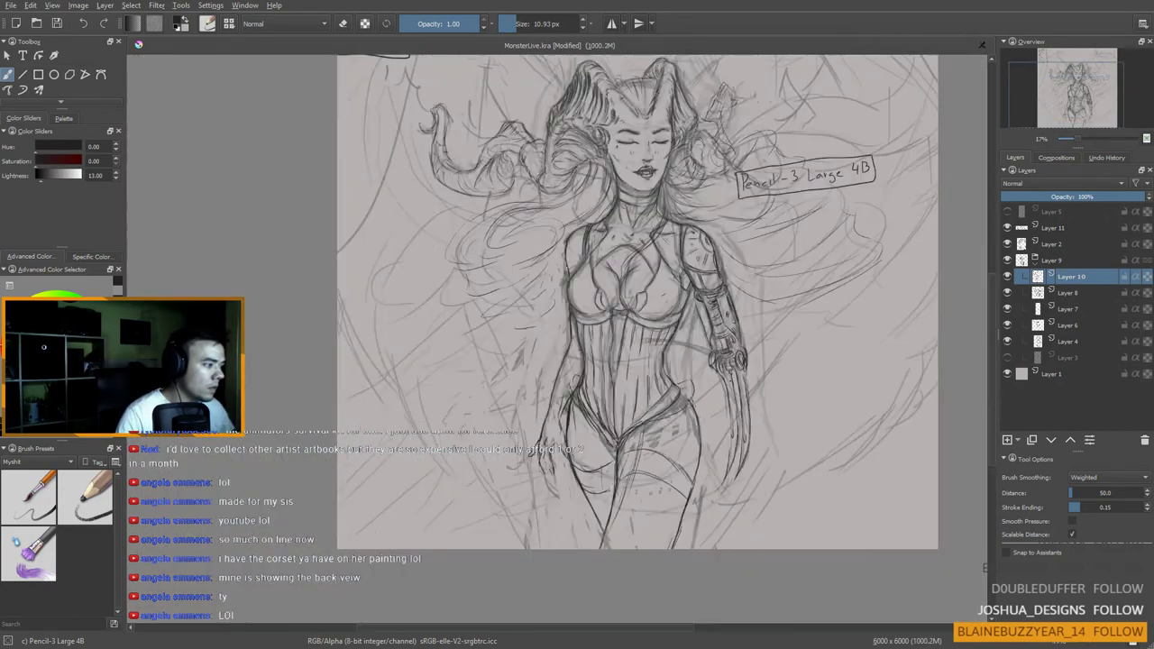
{"action": "mouse_move", "coordinate": [719, 385]}
{"action": "left_mouse_down"}
{"action": "mouse_move", "coordinate": [725, 365]}
{"action": "mouse_move", "coordinate": [724, 396]}
{"action": "mouse_move", "coordinate": [699, 391]}
{"action": "left_mouse_up"}
{"action": "scroll", "coordinate": [696, 364], "scroll_direction": "up", "scroll_amount": 1}
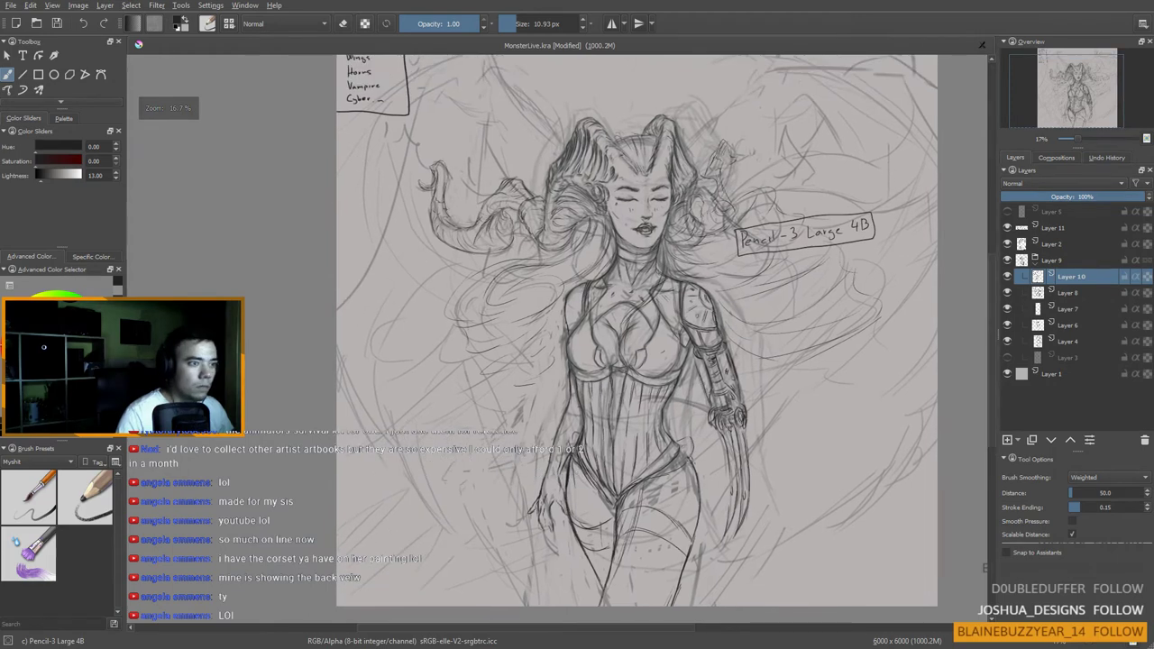
{"action": "left_click", "coordinate": [1073, 310]}
{"action": "left_click", "coordinate": [1067, 295]}
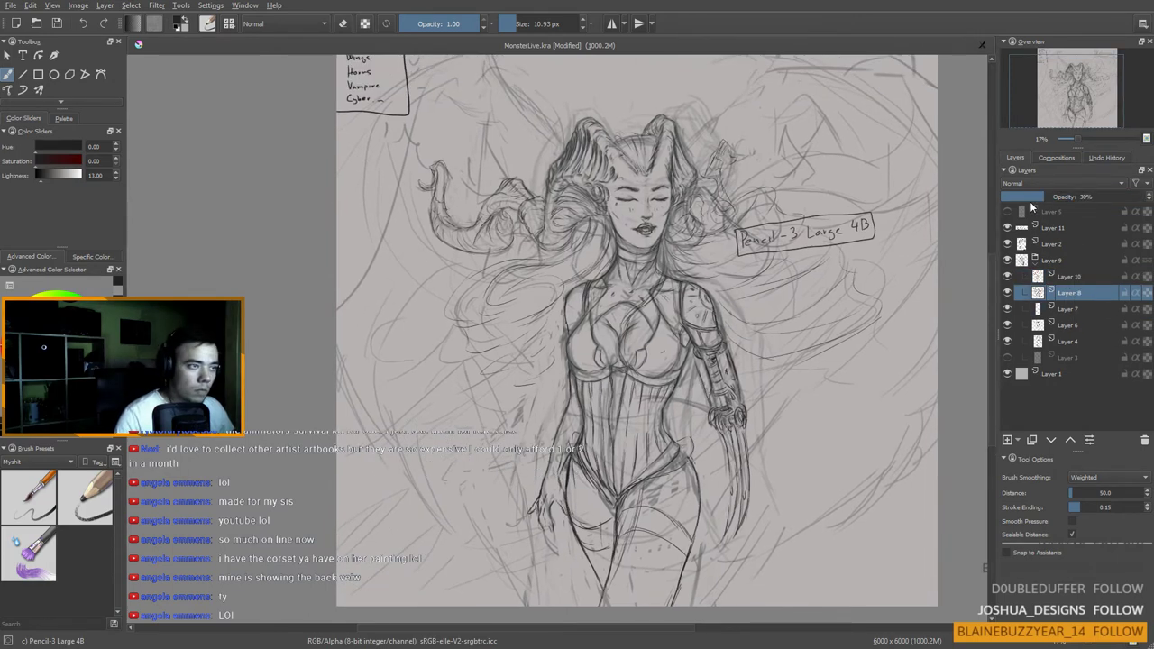
{"action": "left_click", "coordinate": [1028, 196]}
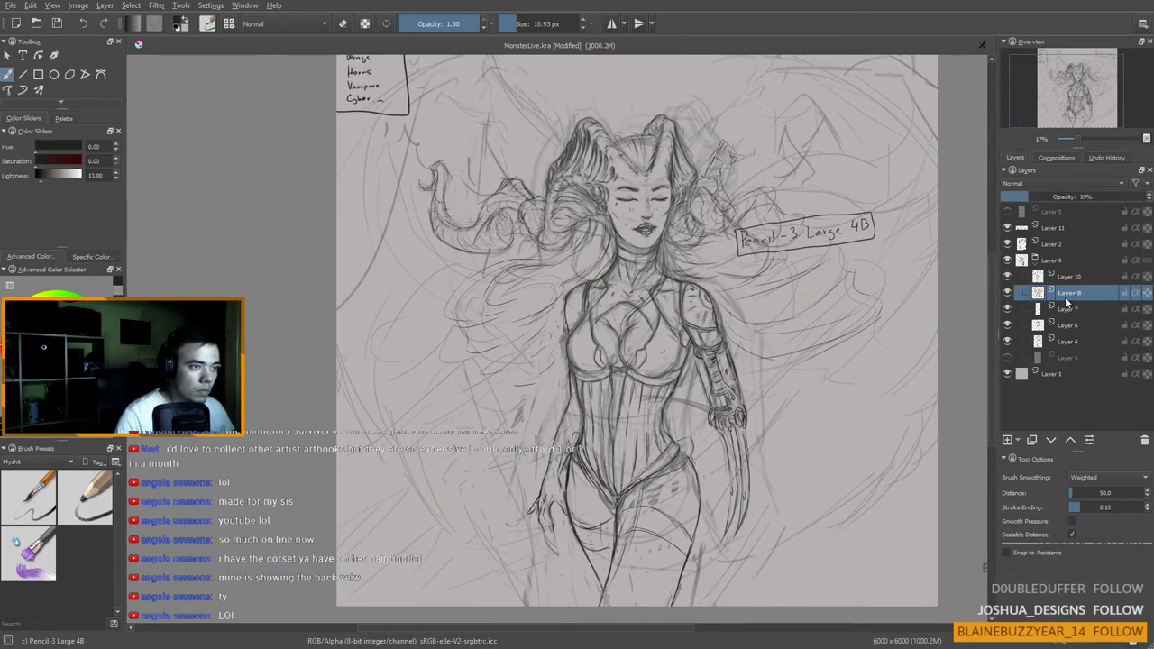
Step: Fade the remaining construction sketches by lowering the opacity of Layer 7, Layer 6 and Layer 4, with Layer 4 at 18%
{"action": "left_click", "coordinate": [1067, 308]}
{"action": "left_click", "coordinate": [1032, 197]}
{"action": "left_click", "coordinate": [1068, 324]}
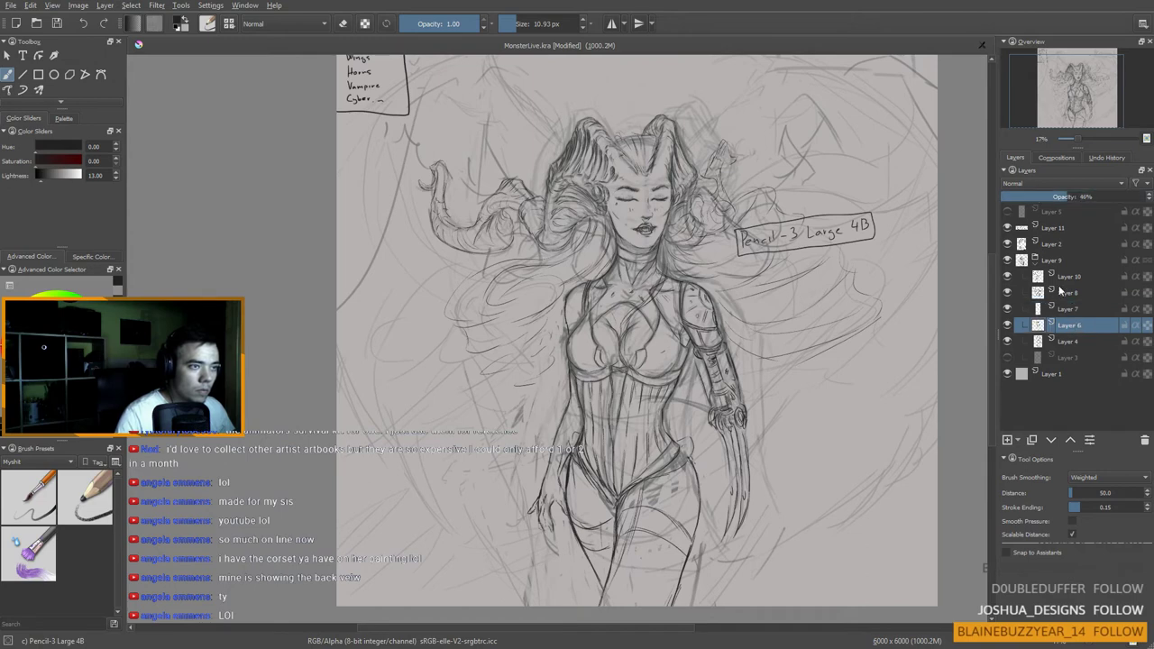
{"action": "left_click", "coordinate": [1028, 195]}
{"action": "left_click", "coordinate": [1054, 341]}
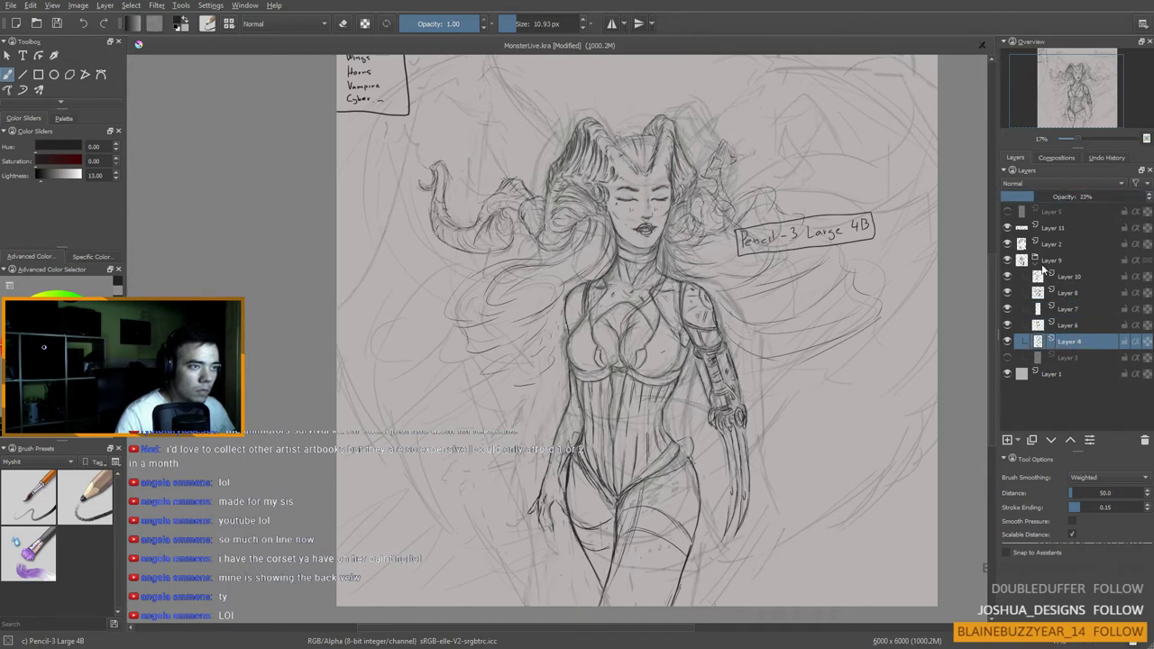
{"action": "left_click", "coordinate": [1027, 196]}
Step: Examine the whole composition with the faded construction layers at several magnifications
{"action": "scroll", "coordinate": [805, 301], "scroll_direction": "down", "scroll_amount": 1}
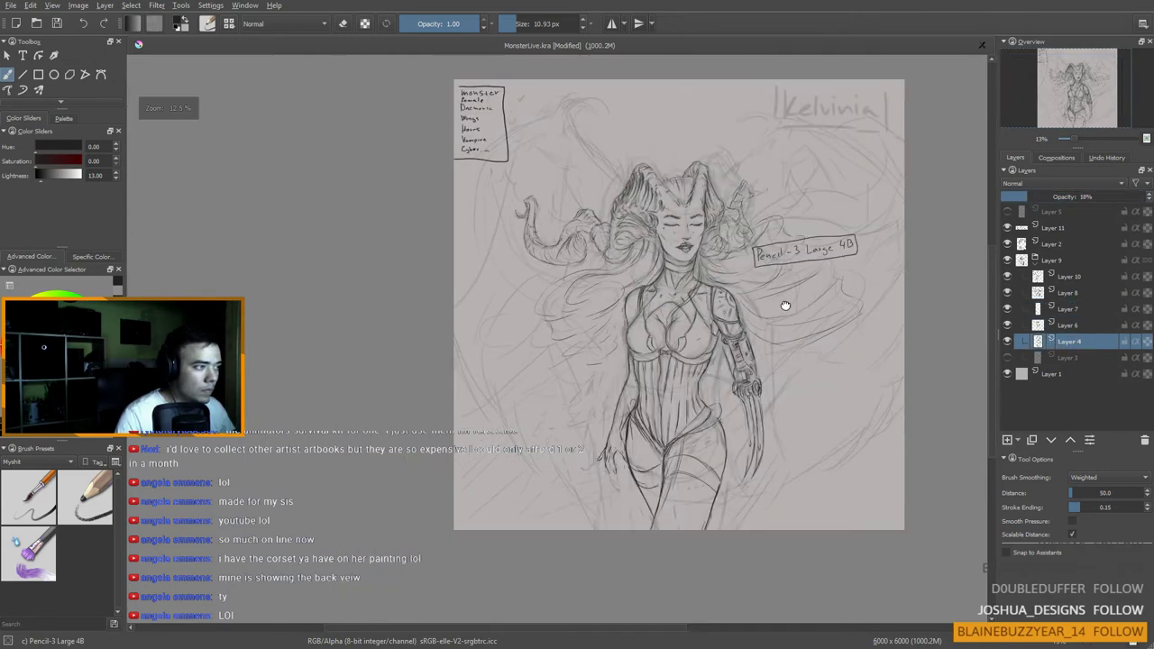
{"action": "left_click_drag", "start_coordinate": [785, 305], "coordinate": [741, 300]}
{"action": "scroll", "coordinate": [749, 307], "scroll_direction": "up", "scroll_amount": 1}
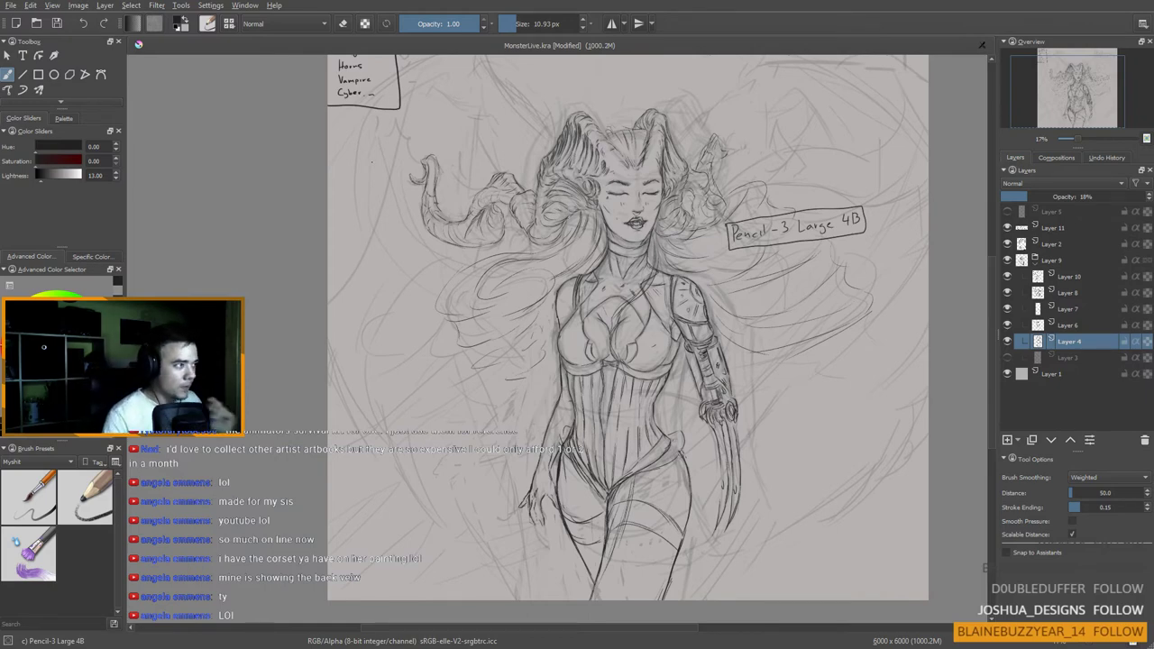
{"action": "scroll", "coordinate": [485, 294], "scroll_direction": "down", "scroll_amount": 2}
{"action": "scroll", "coordinate": [477, 276], "scroll_direction": "up", "scroll_amount": 2}
{"action": "left_click_drag", "start_coordinate": [502, 260], "coordinate": [503, 304]}
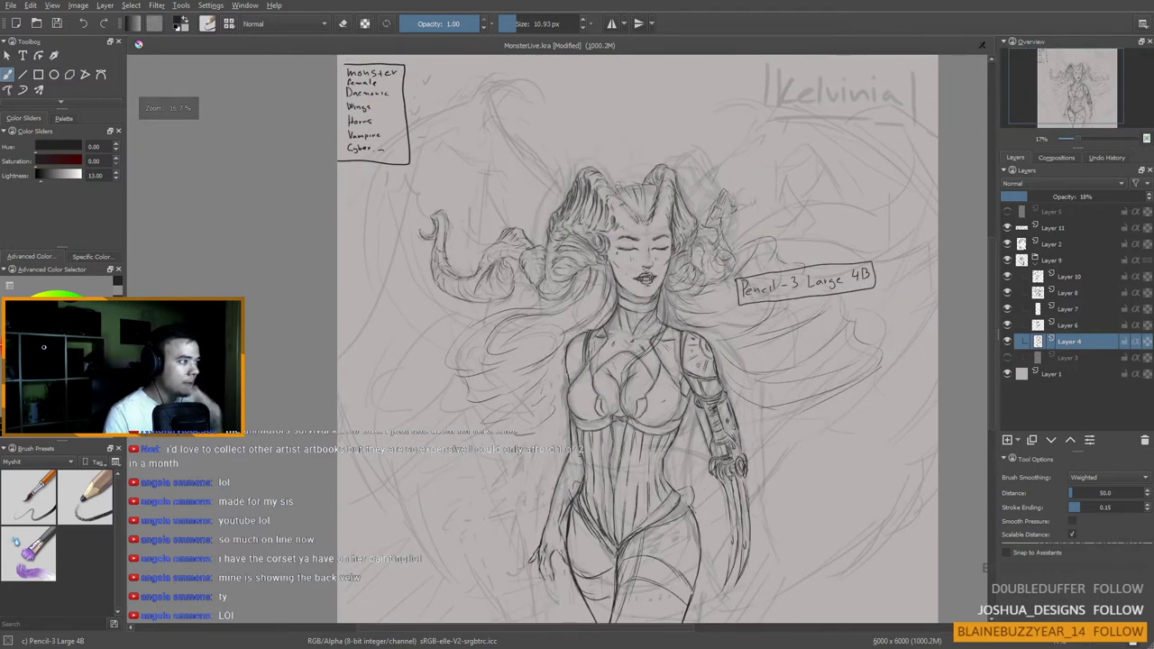
{"action": "left_click_drag", "start_coordinate": [610, 277], "coordinate": [615, 288]}
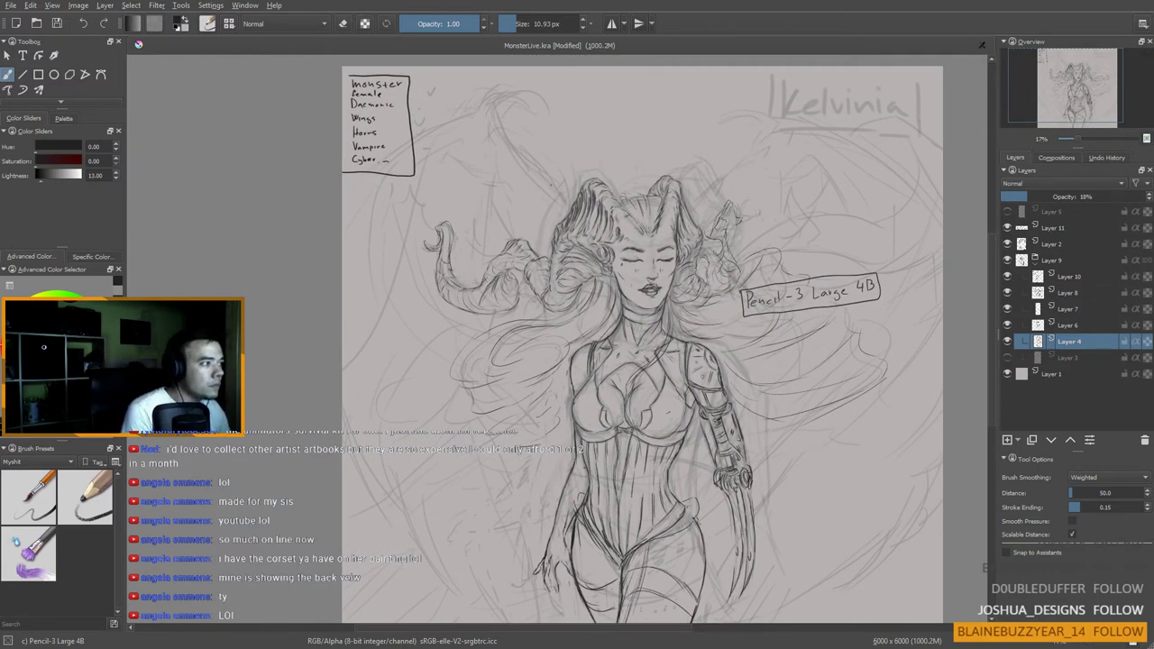
Step: On Layer 10, draw the wing's arm rising diagonally from behind the horn opposite the mechanical arm, with a spiky tuft at its peak
{"action": "left_click", "coordinate": [1060, 280]}
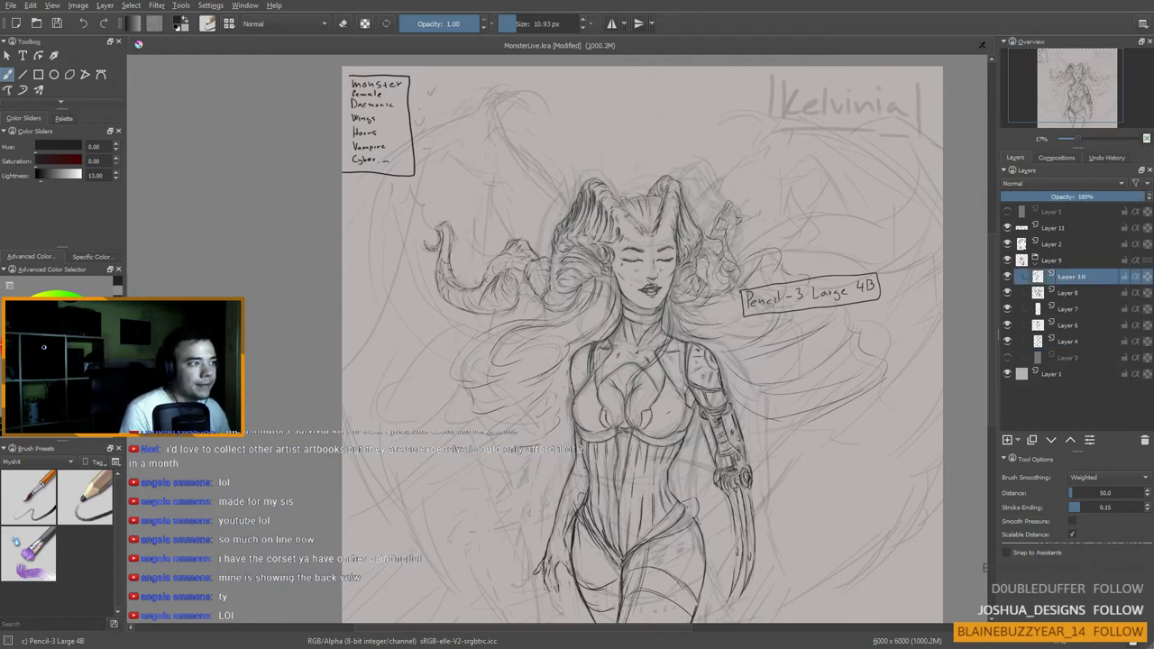
{"action": "left_click_drag", "start_coordinate": [569, 252], "coordinate": [569, 218]}
{"action": "left_click_drag", "start_coordinate": [576, 436], "coordinate": [585, 399]}
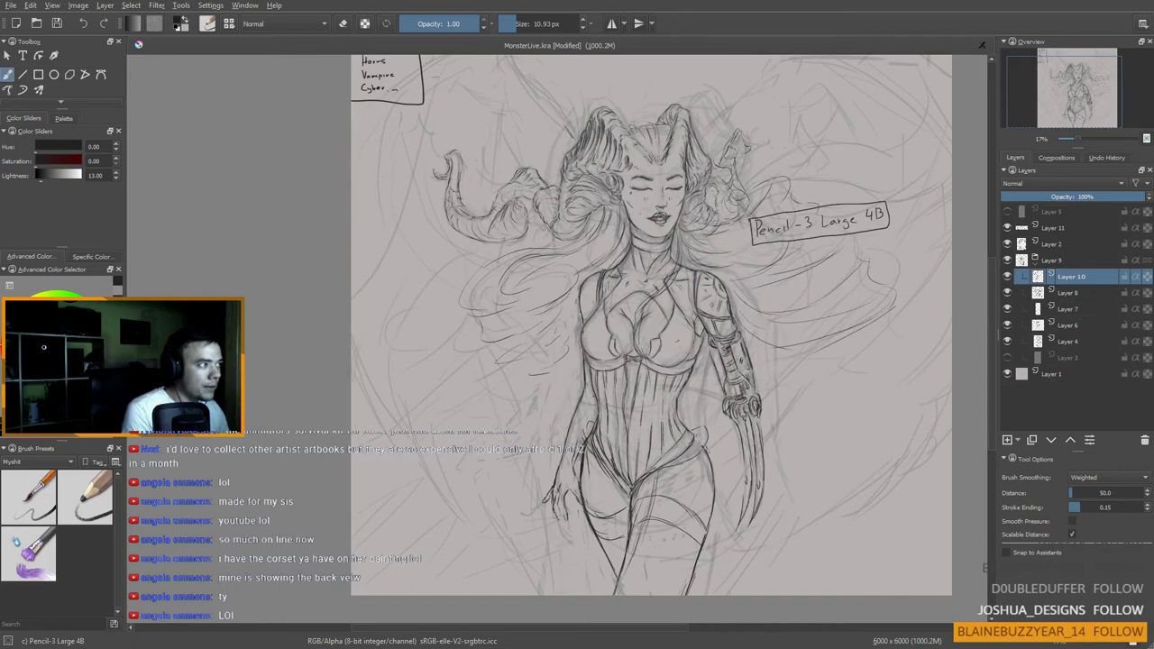
{"action": "left_click_drag", "start_coordinate": [549, 120], "coordinate": [559, 157]}
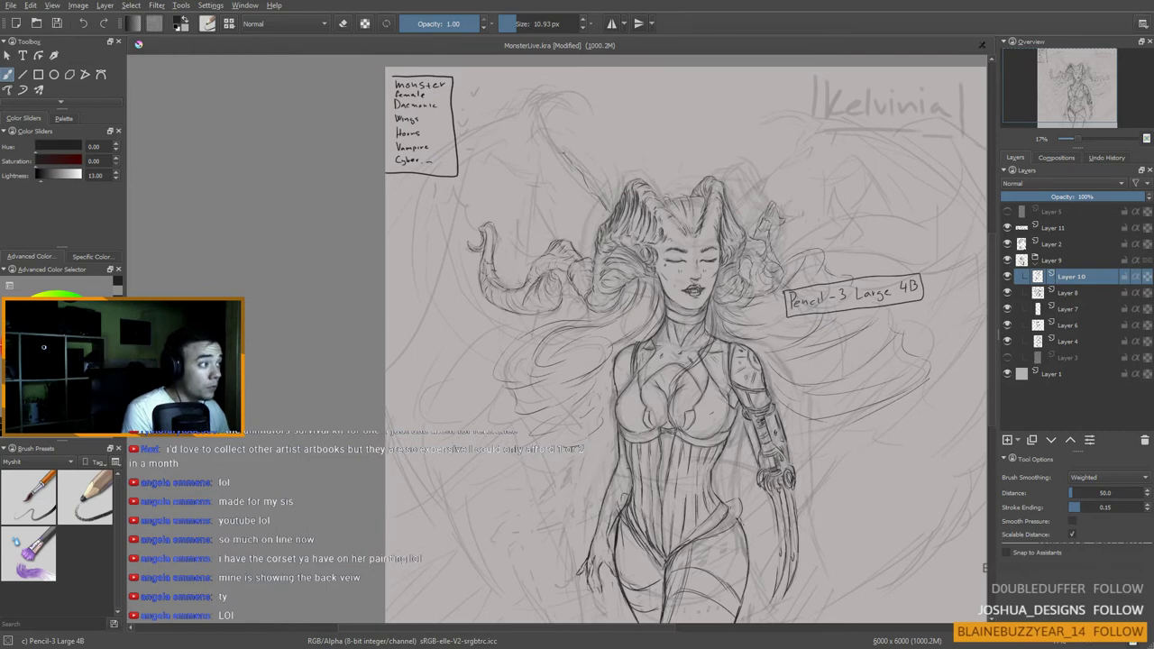
{"action": "scroll", "coordinate": [685, 337], "scroll_direction": "up", "scroll_amount": 1}
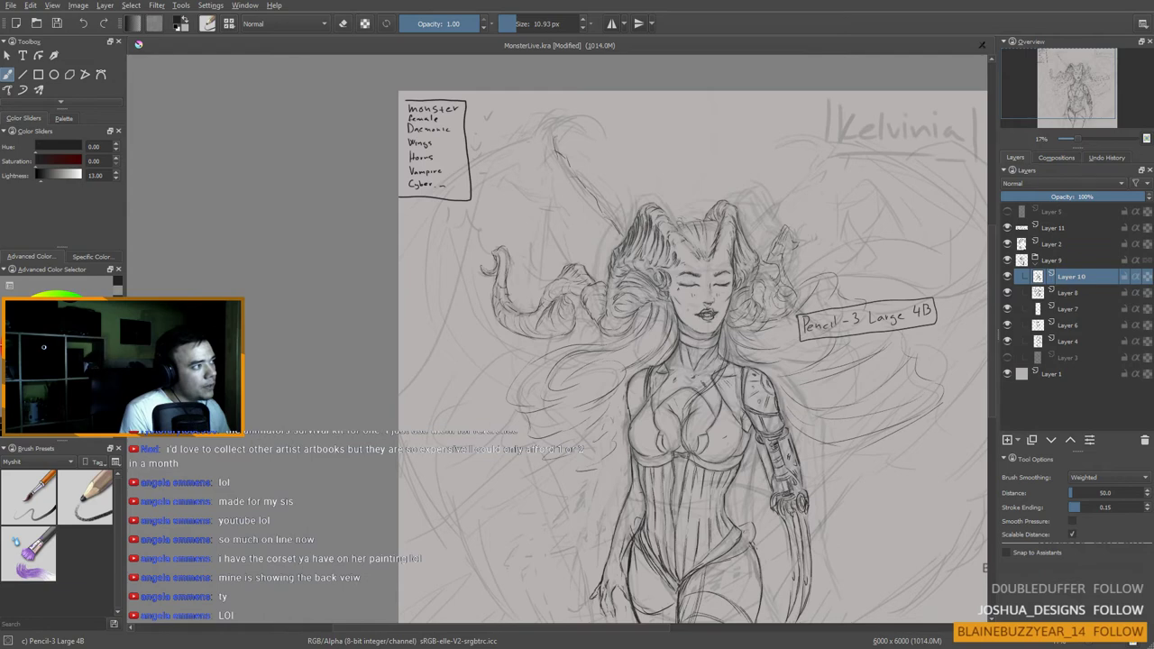
{"action": "left_click_drag", "start_coordinate": [555, 130], "coordinate": [570, 122]}
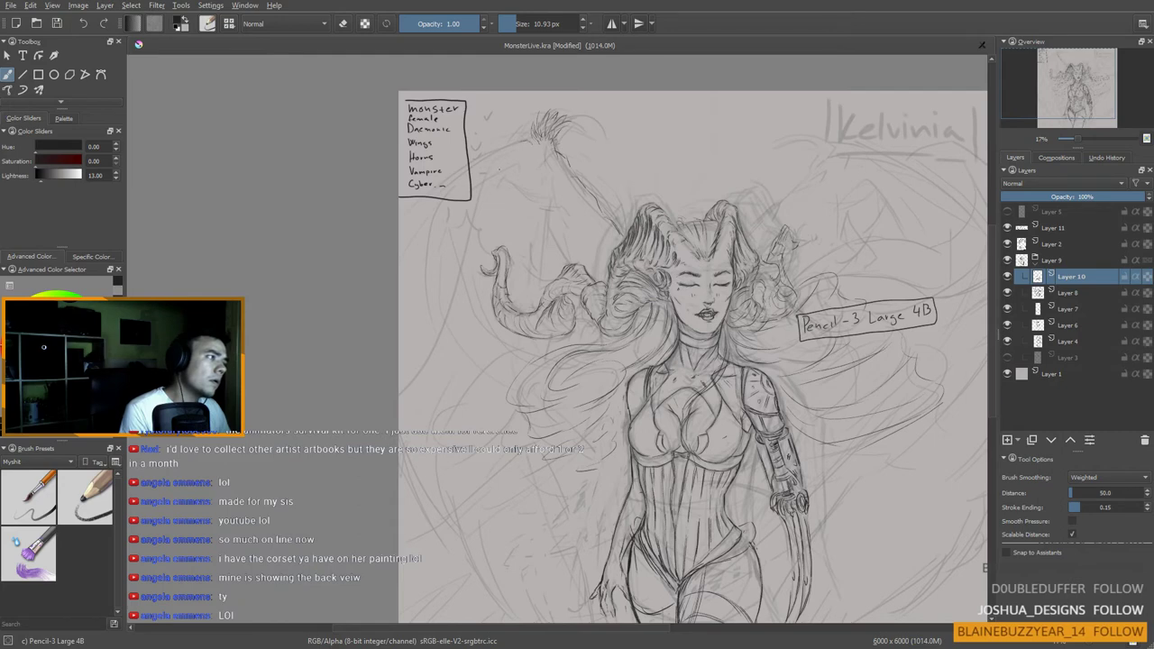
Step: Draw the wing's top edge sweeping outward from the tufted peak and add spiky strokes along the underside of its arm
{"action": "left_click_drag", "start_coordinate": [631, 342], "coordinate": [594, 353]}
{"action": "left_click_drag", "start_coordinate": [711, 215], "coordinate": [701, 221]}
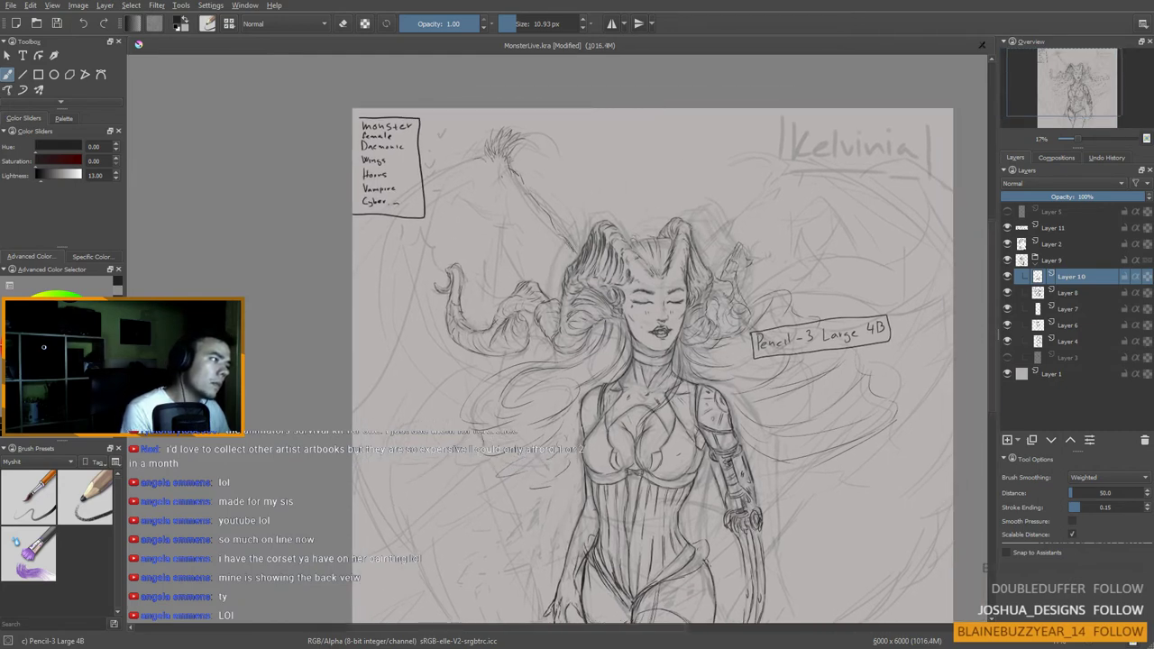
{"action": "left_click_drag", "start_coordinate": [482, 155], "coordinate": [451, 166]}
{"action": "mouse_move", "coordinate": [452, 165]}
{"action": "left_mouse_down"}
{"action": "mouse_move", "coordinate": [434, 178]}
{"action": "mouse_move", "coordinate": [500, 166]}
{"action": "mouse_move", "coordinate": [491, 168]}
{"action": "left_mouse_up"}
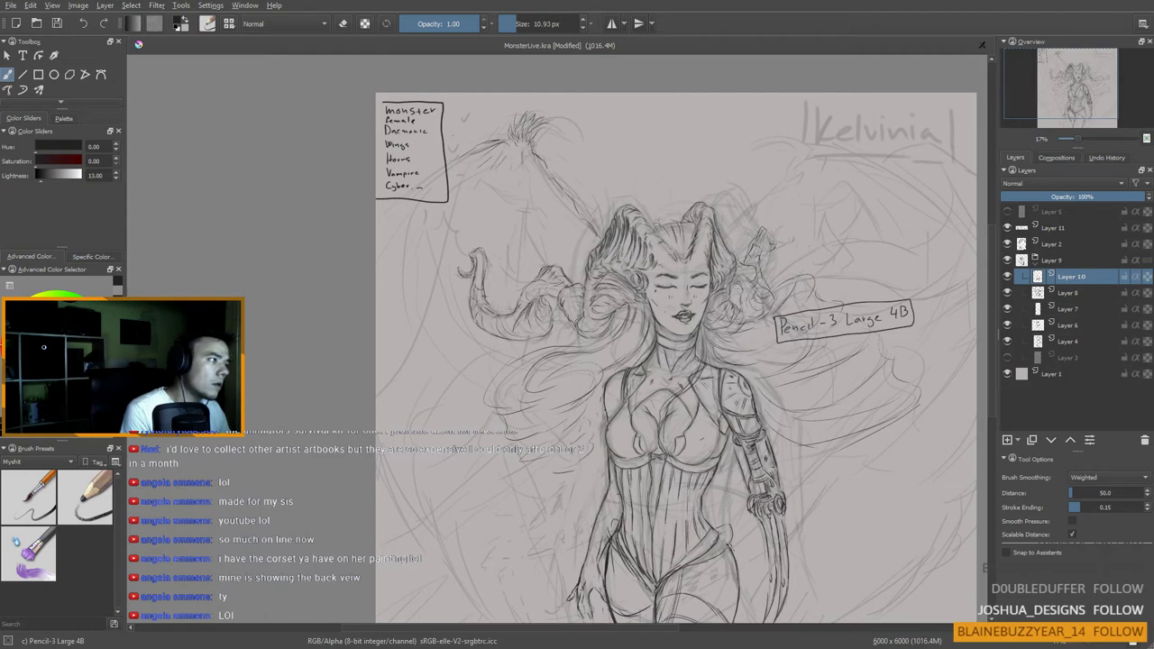
{"action": "left_click_drag", "start_coordinate": [529, 177], "coordinate": [535, 169]}
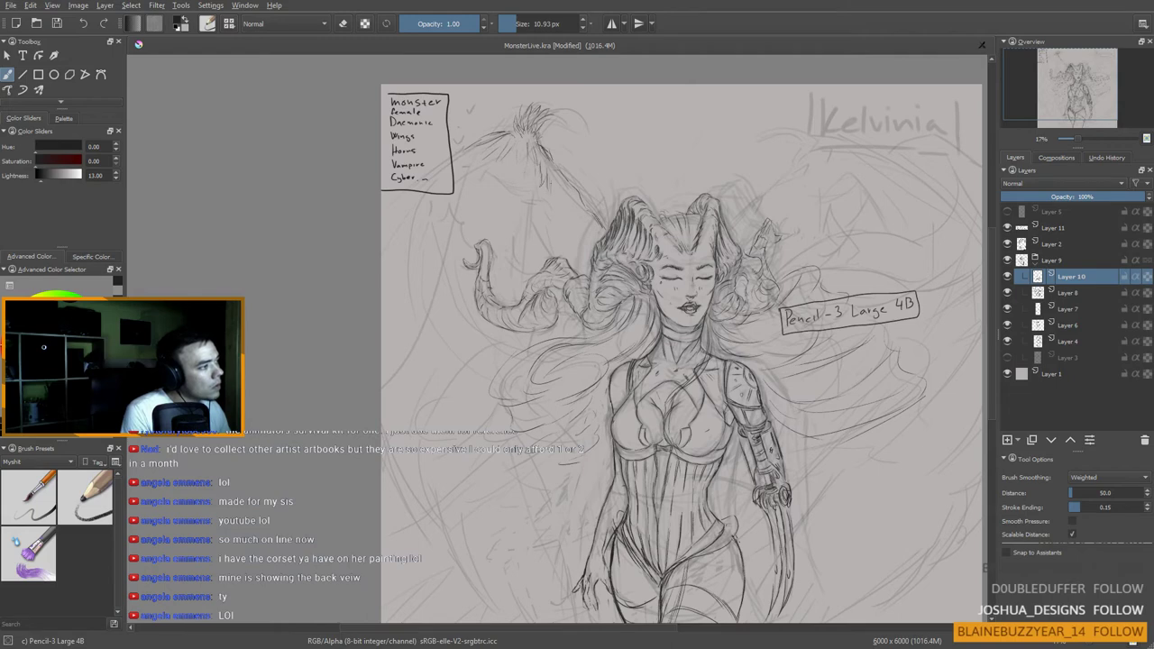
{"action": "left_click_drag", "start_coordinate": [558, 187], "coordinate": [567, 210]}
{"action": "left_click_drag", "start_coordinate": [548, 337], "coordinate": [551, 336]}
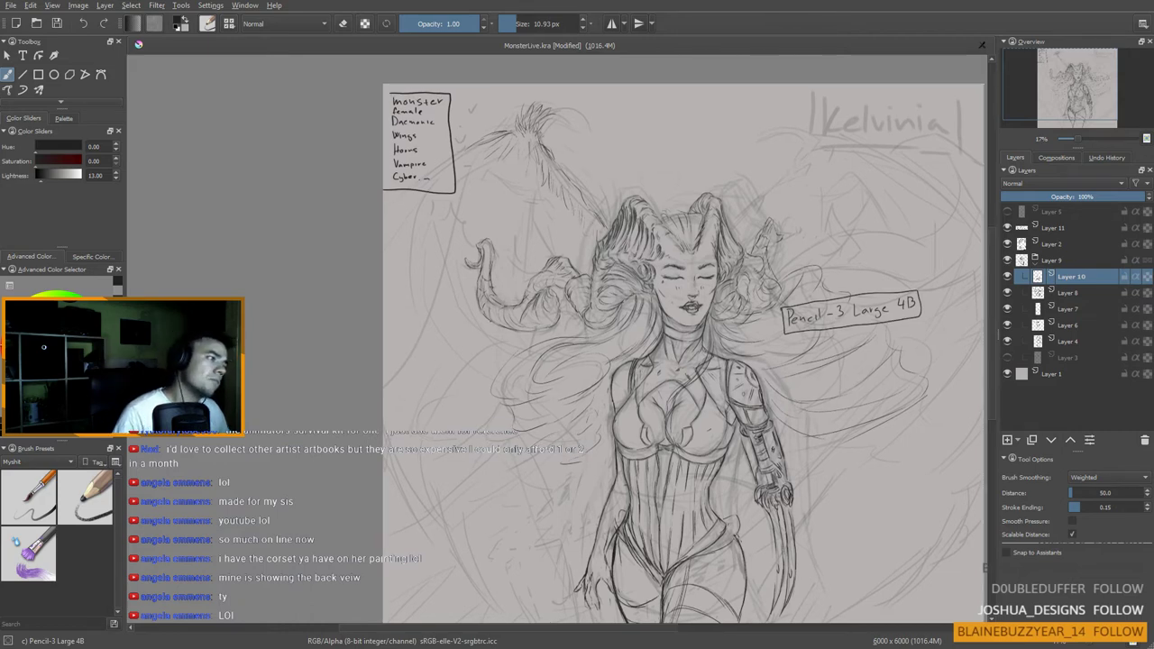
{"action": "scroll", "coordinate": [421, 277], "scroll_direction": "down", "scroll_amount": 2}
{"action": "left_click_drag", "start_coordinate": [411, 287], "coordinate": [460, 271]}
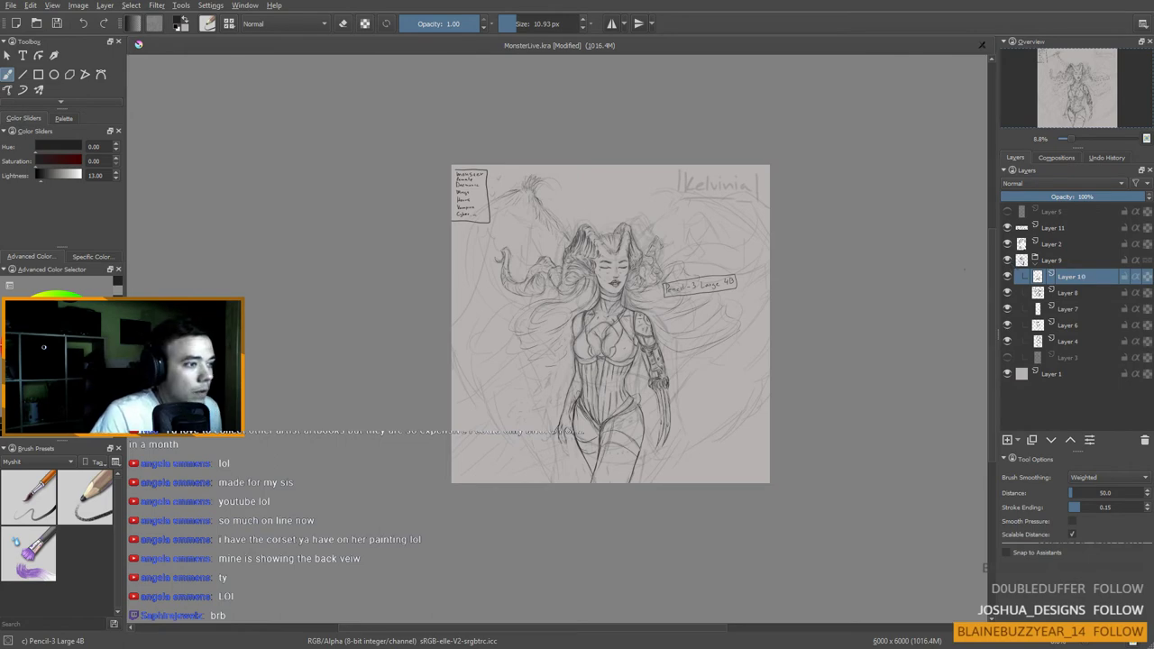
{"action": "right_click", "coordinate": [1049, 262]}
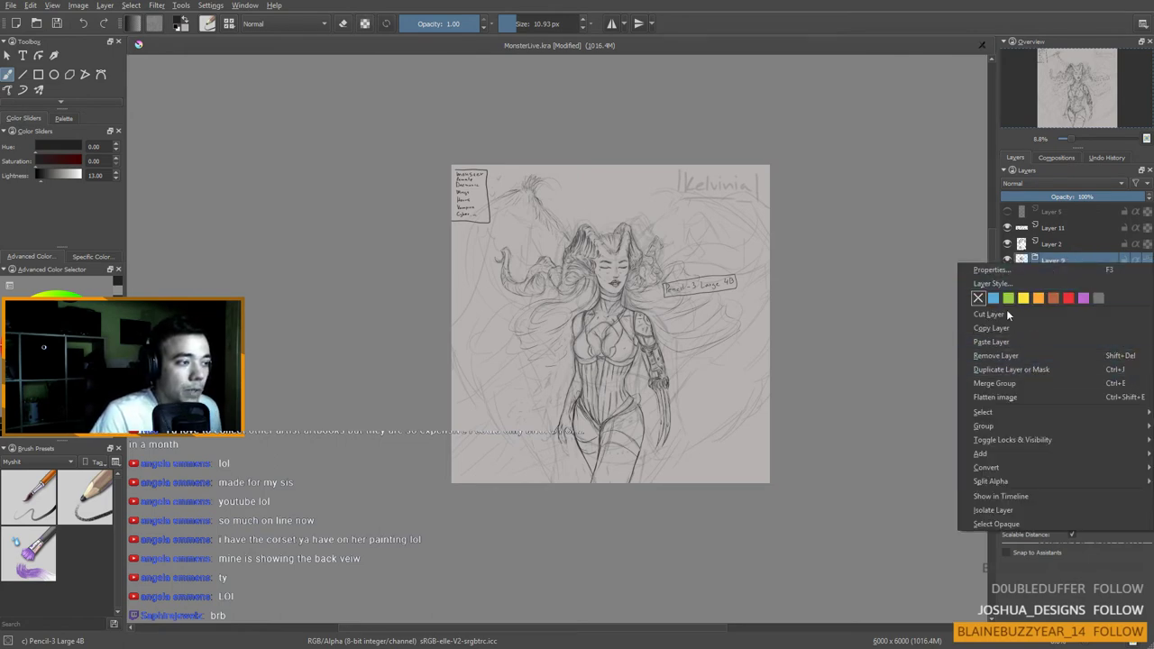
{"action": "left_click", "coordinate": [873, 248]}
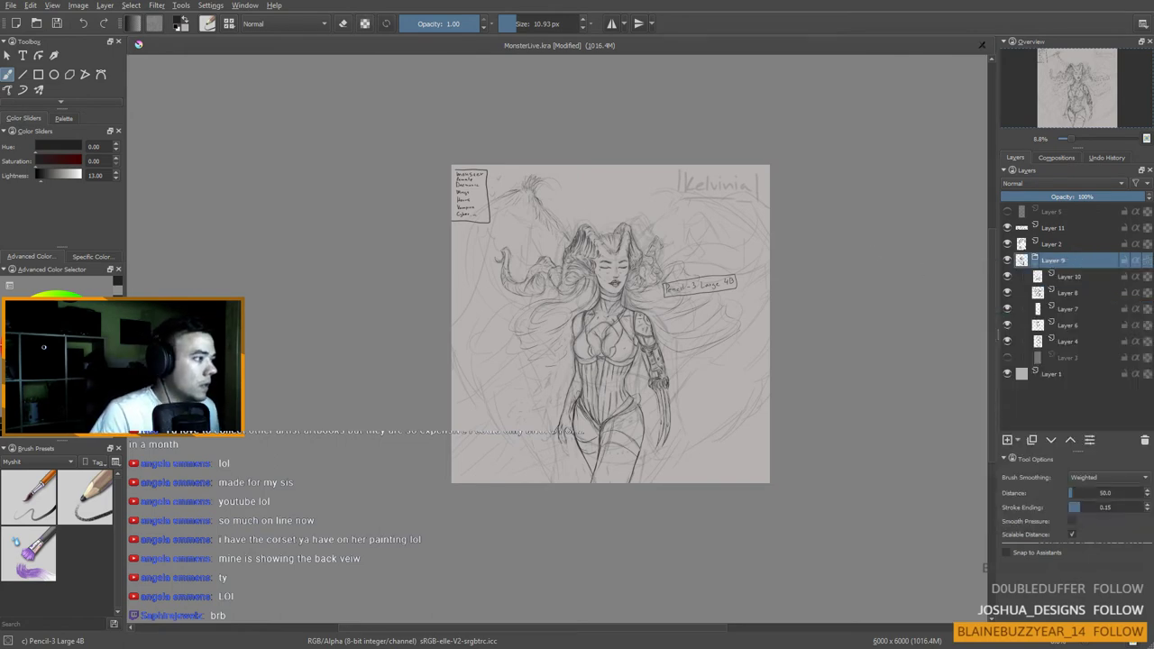
{"action": "left_click_drag", "start_coordinate": [616, 315], "coordinate": [665, 319]}
{"action": "scroll", "coordinate": [667, 318], "scroll_direction": "up", "scroll_amount": 2}
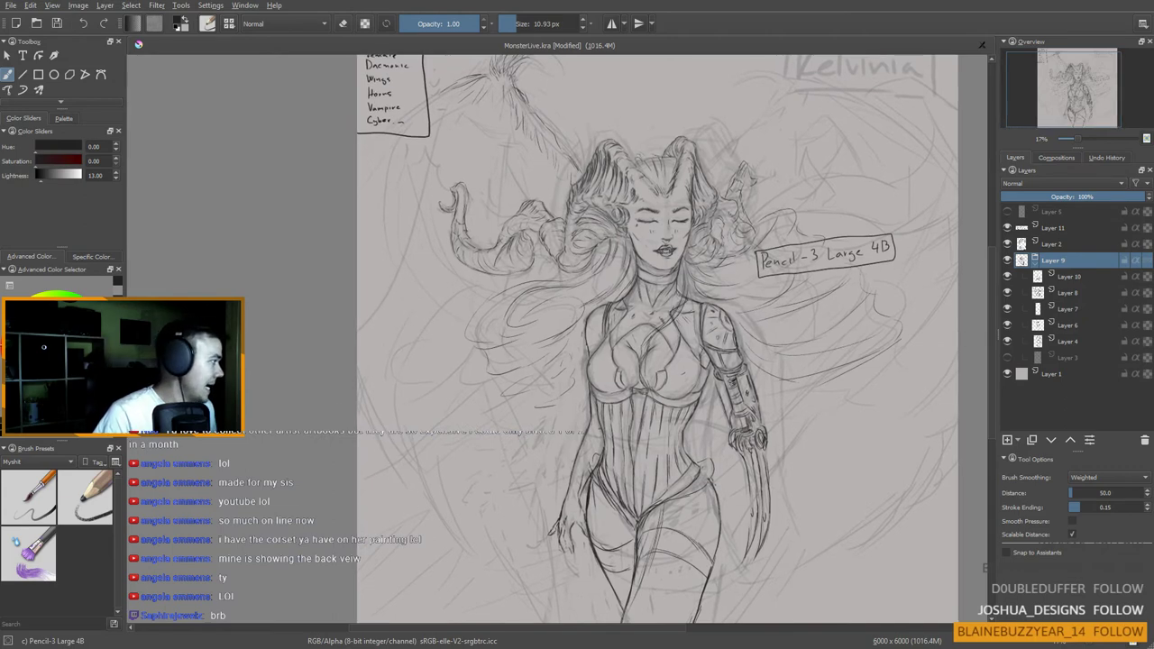
Step: Try several palette and selector shades and settle on a dark brown as the painting colour
{"action": "left_click", "coordinate": [57, 318]}
{"action": "left_click_drag", "start_coordinate": [54, 318], "coordinate": [48, 319]}
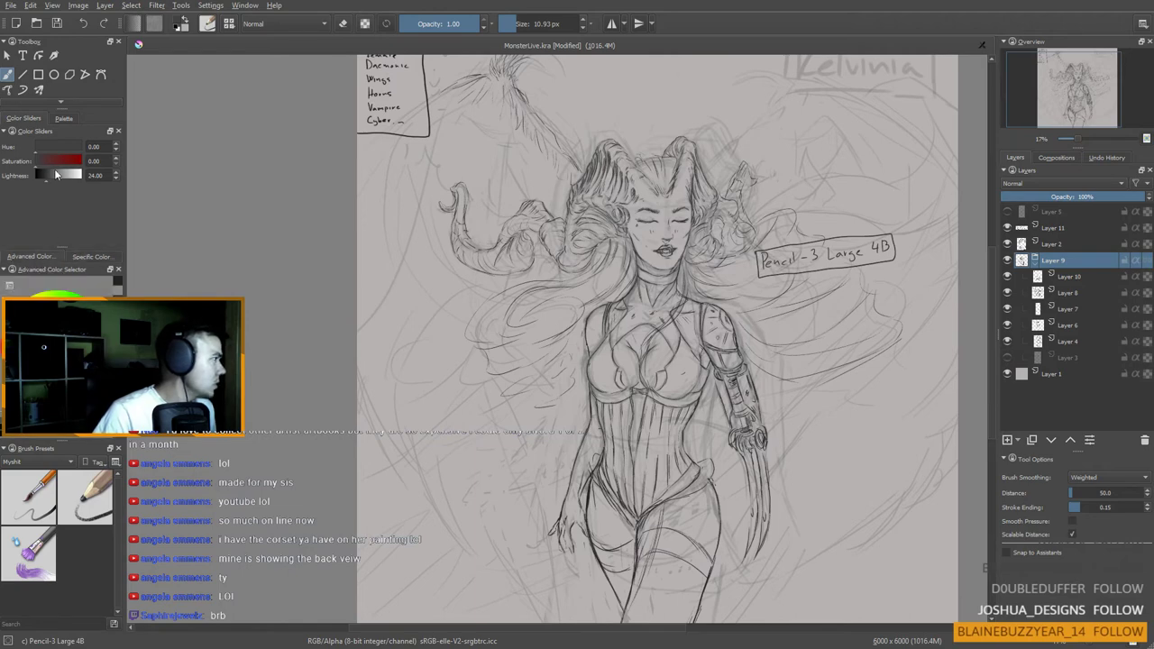
{"action": "left_click", "coordinate": [63, 118]}
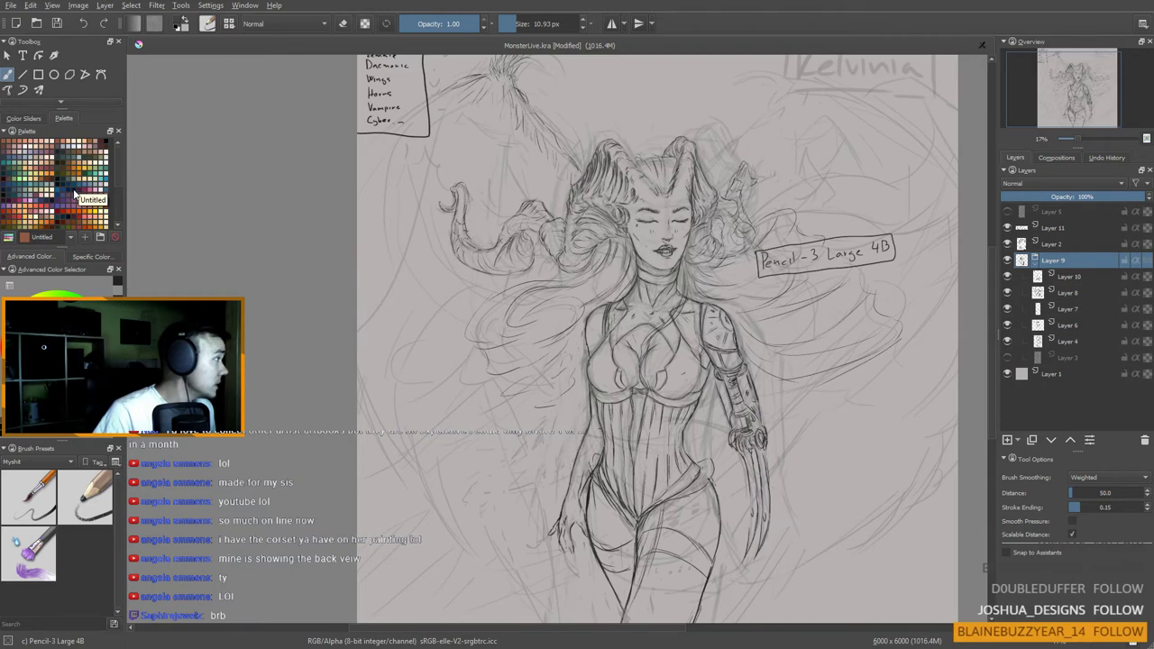
{"action": "scroll", "coordinate": [99, 222], "scroll_direction": "down", "scroll_amount": 1}
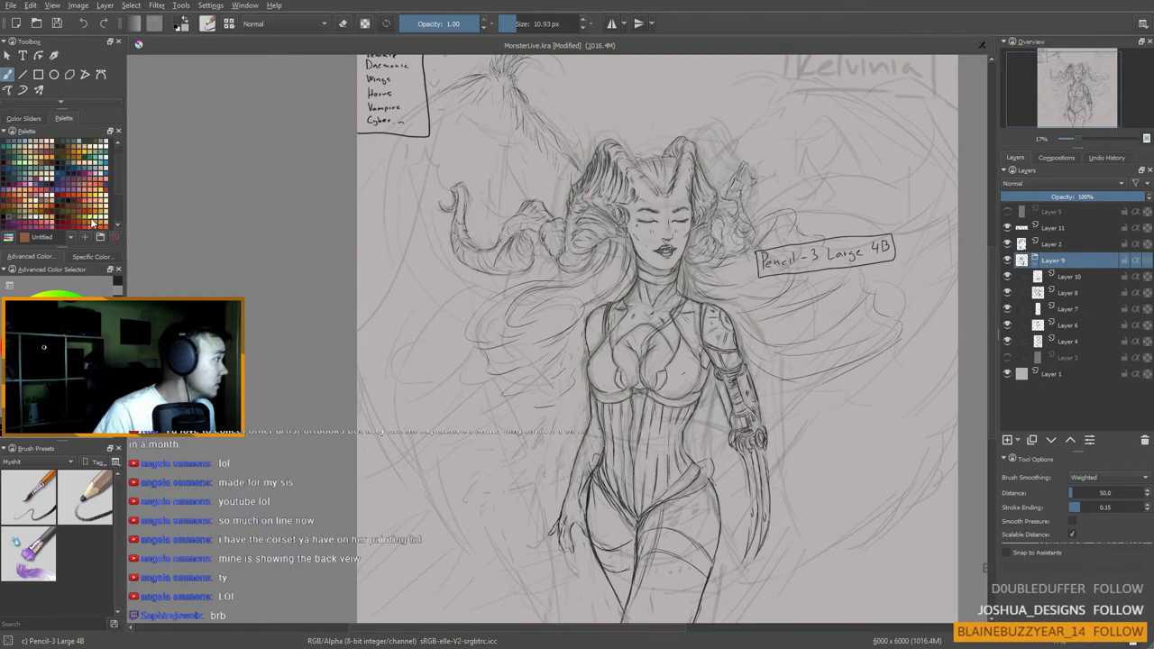
{"action": "scroll", "coordinate": [84, 192], "scroll_direction": "up", "scroll_amount": 1}
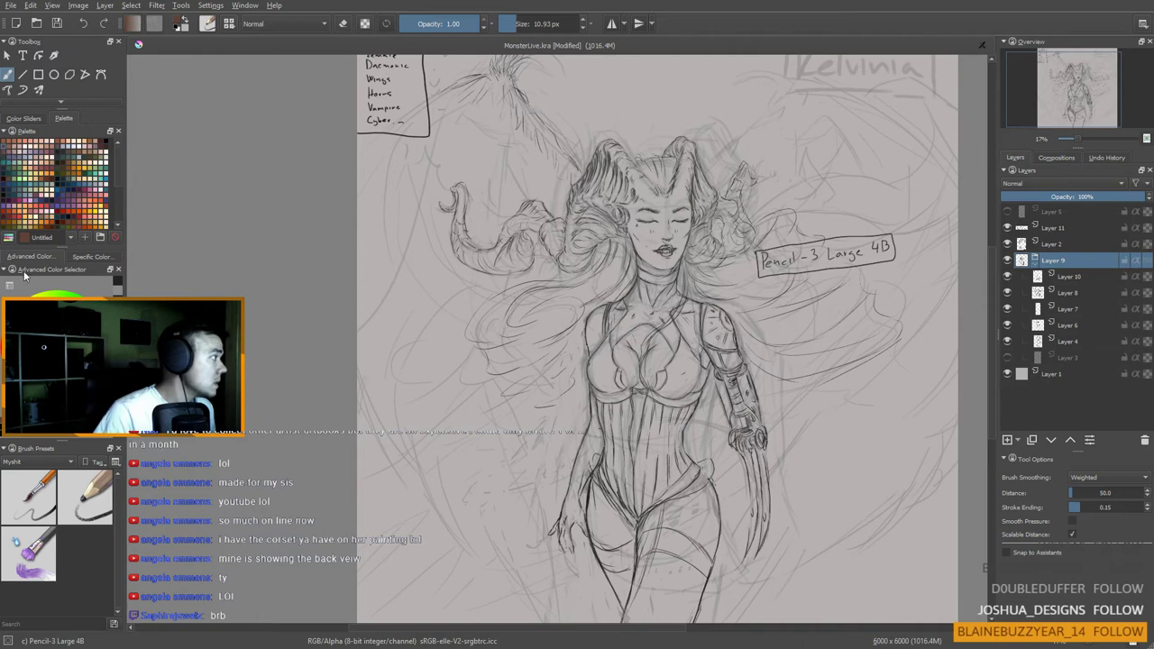
{"action": "left_click", "coordinate": [52, 323]}
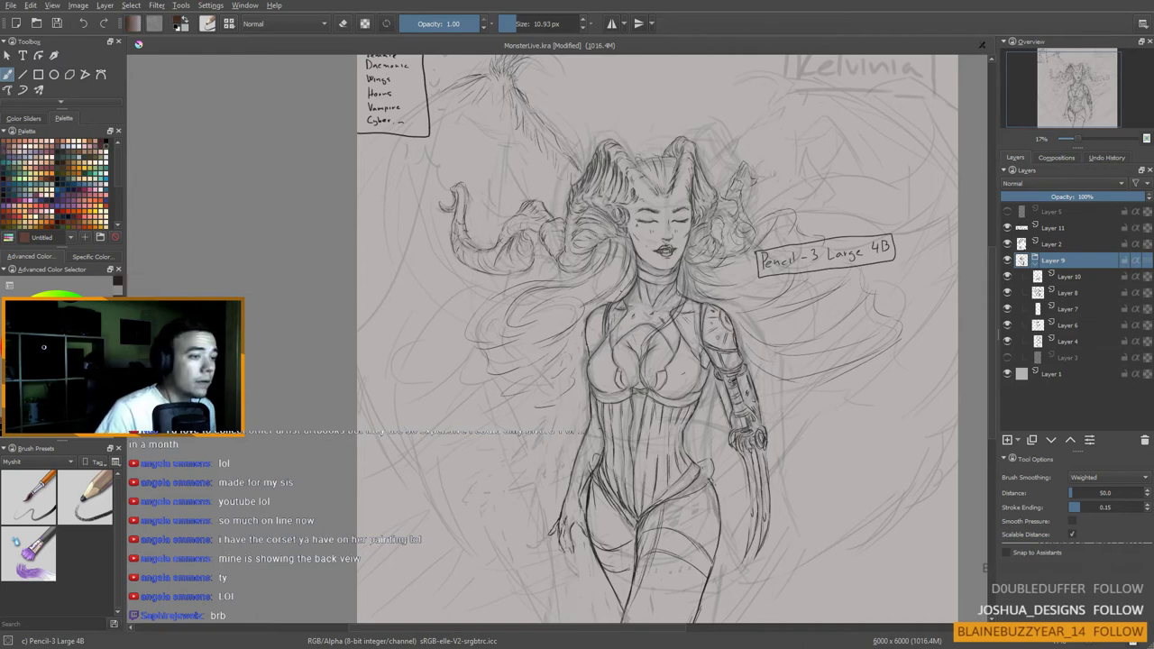
{"action": "left_click", "coordinate": [51, 334]}
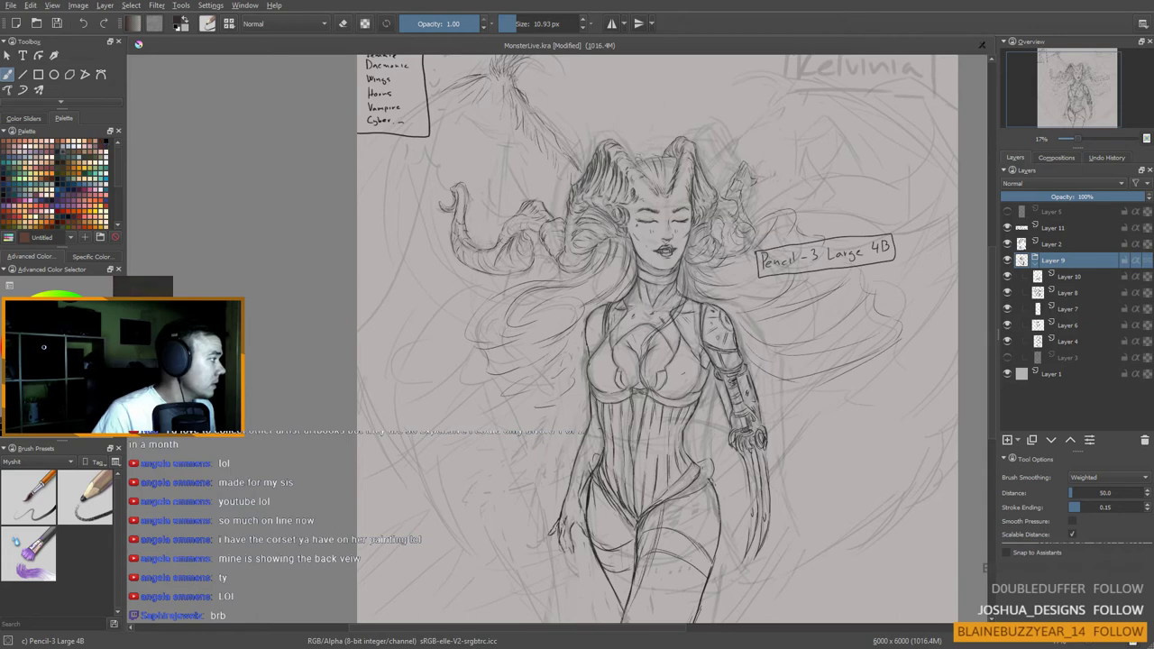
{"action": "scroll", "coordinate": [54, 184], "scroll_direction": "down", "scroll_amount": 2}
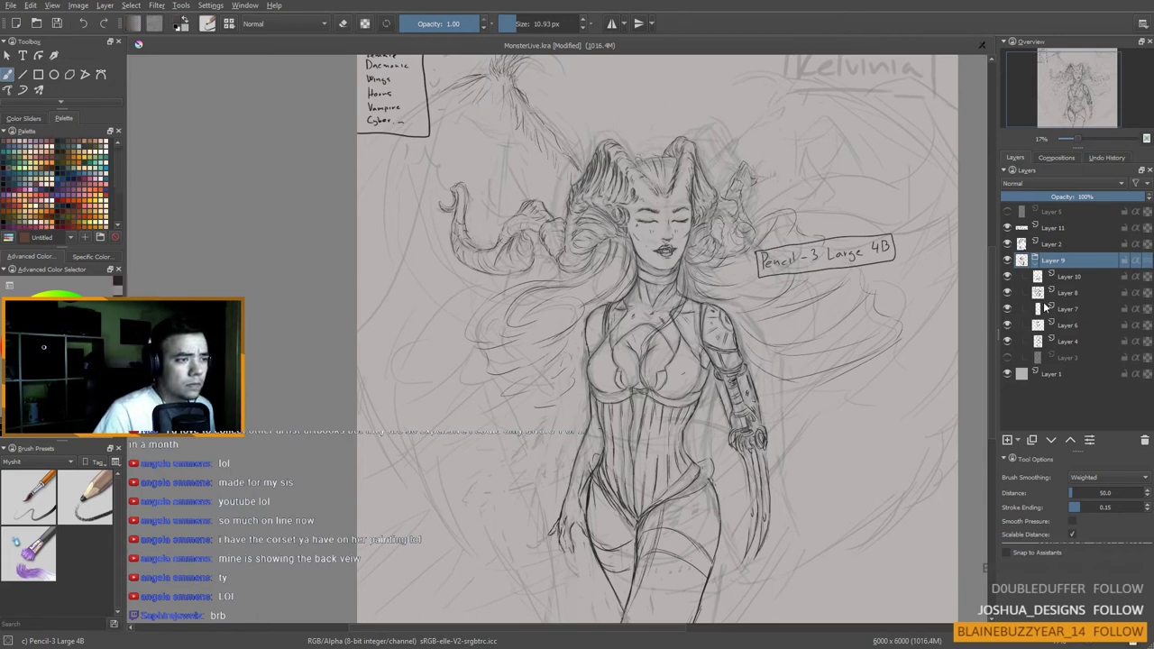
{"action": "left_click", "coordinate": [1051, 213]}
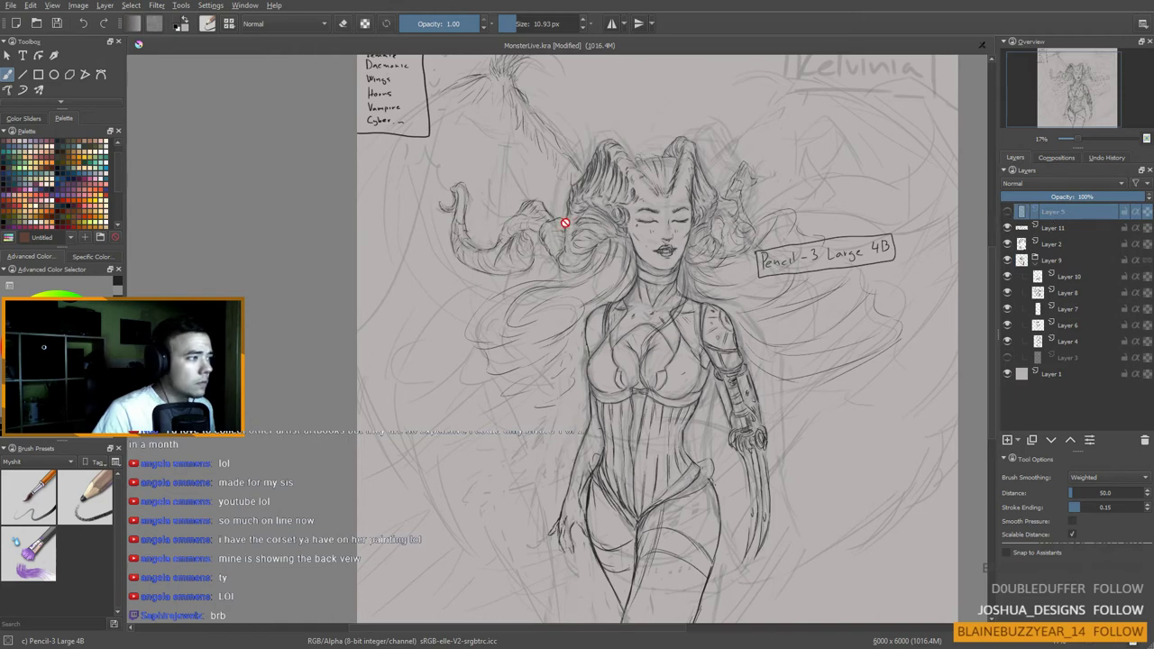
{"action": "left_click", "coordinate": [44, 347]}
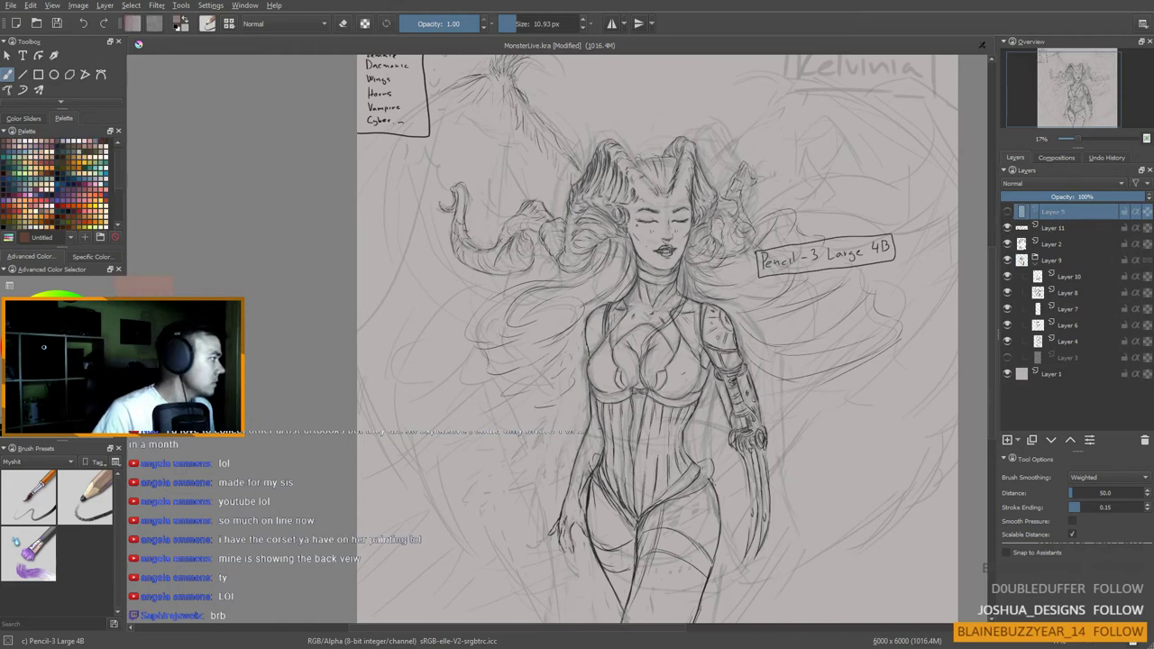
{"action": "scroll", "coordinate": [54, 183], "scroll_direction": "up", "scroll_amount": 2}
{"action": "left_click_drag", "start_coordinate": [54, 342], "coordinate": [35, 371]}
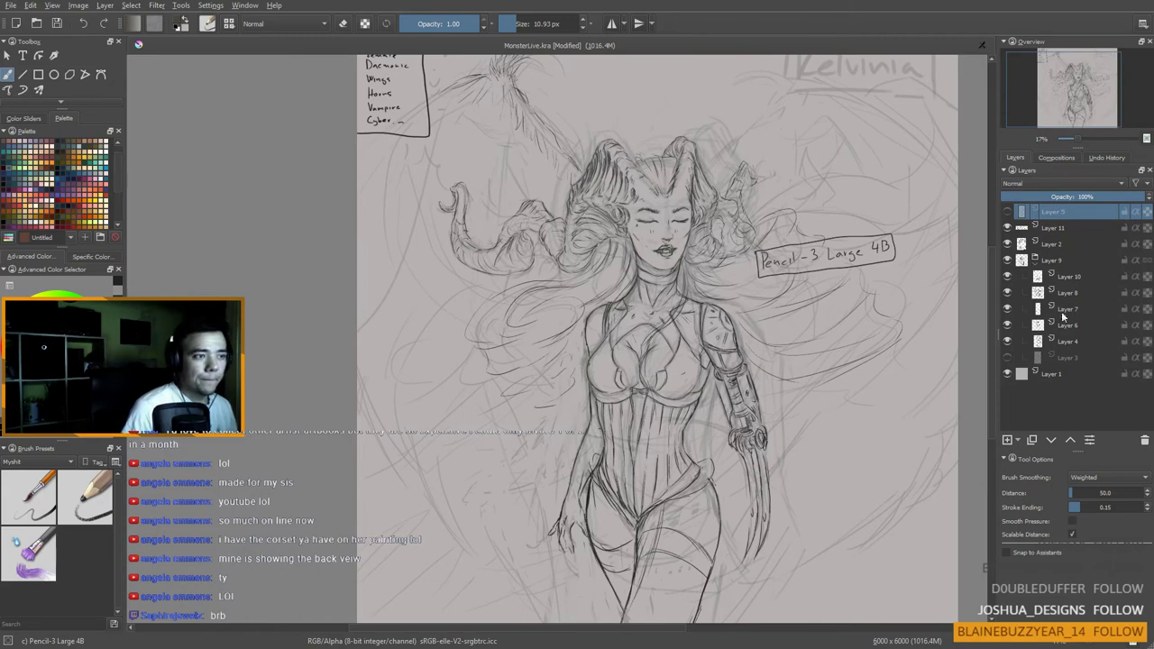
Step: Add a new paint layer directly above Layer 3 in the Layer 9 group, and hide the pencil-label layer, Layer 11
{"action": "left_click", "coordinate": [1058, 363]}
{"action": "left_click", "coordinate": [1007, 440]}
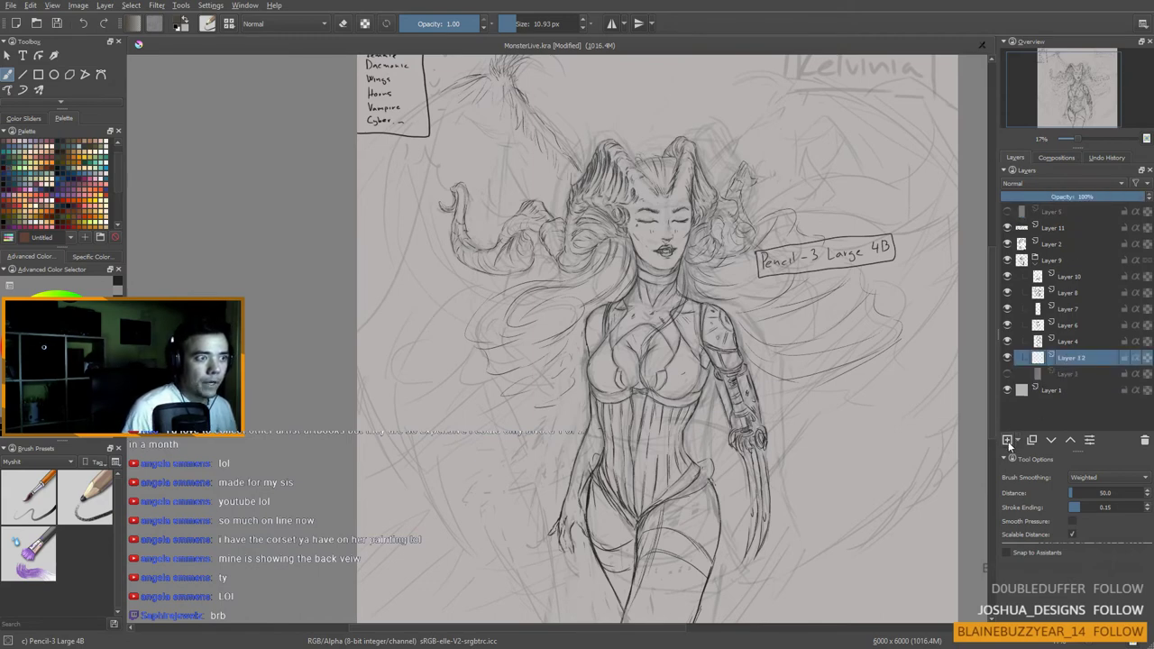
{"action": "left_click", "coordinate": [1007, 228]}
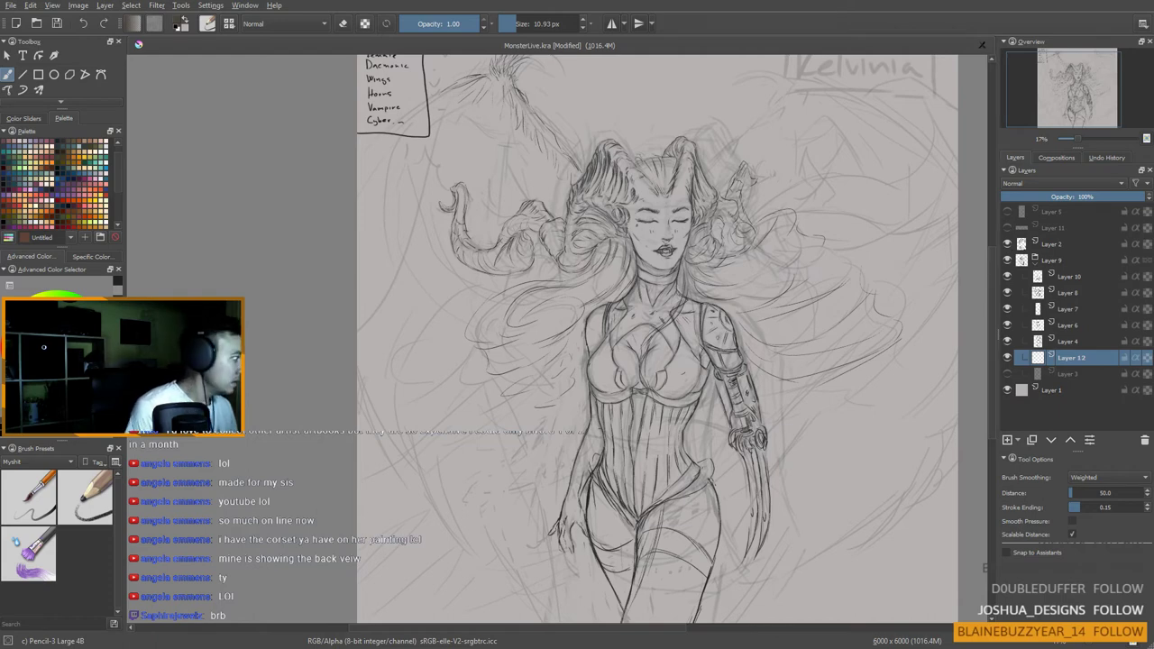
Step: Choose the 3.Blocks texture1 brush from the full preset collection and test it with a dab beside the hair, undoing the dab
{"action": "left_click", "coordinate": [36, 462]}
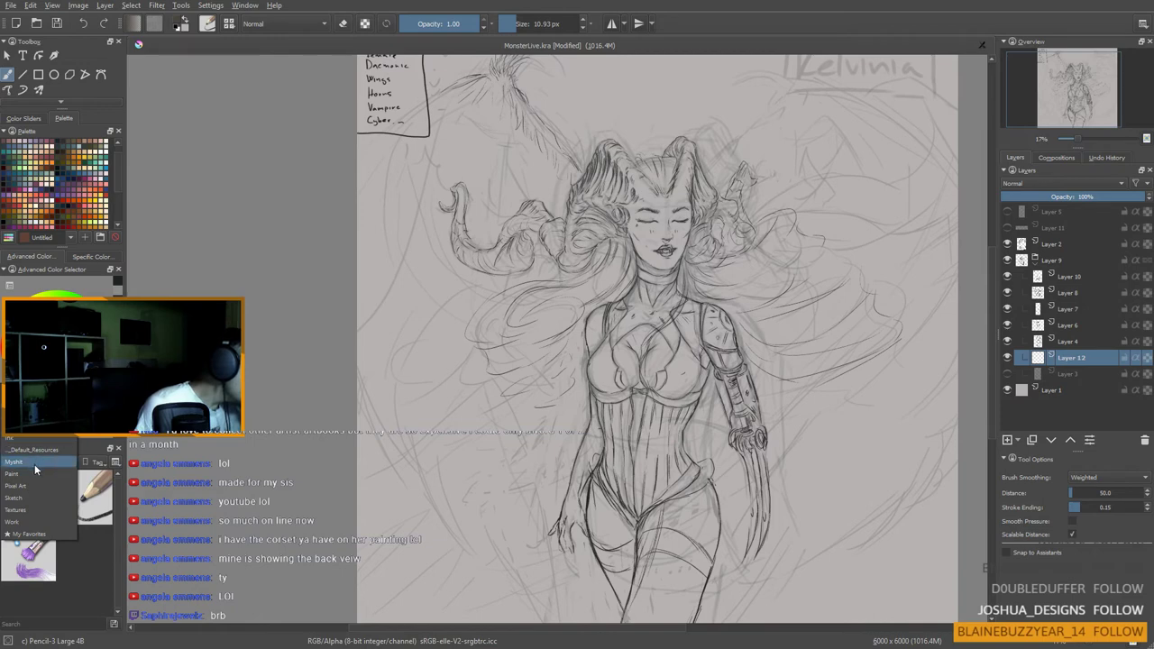
{"action": "left_click", "coordinate": [32, 378]}
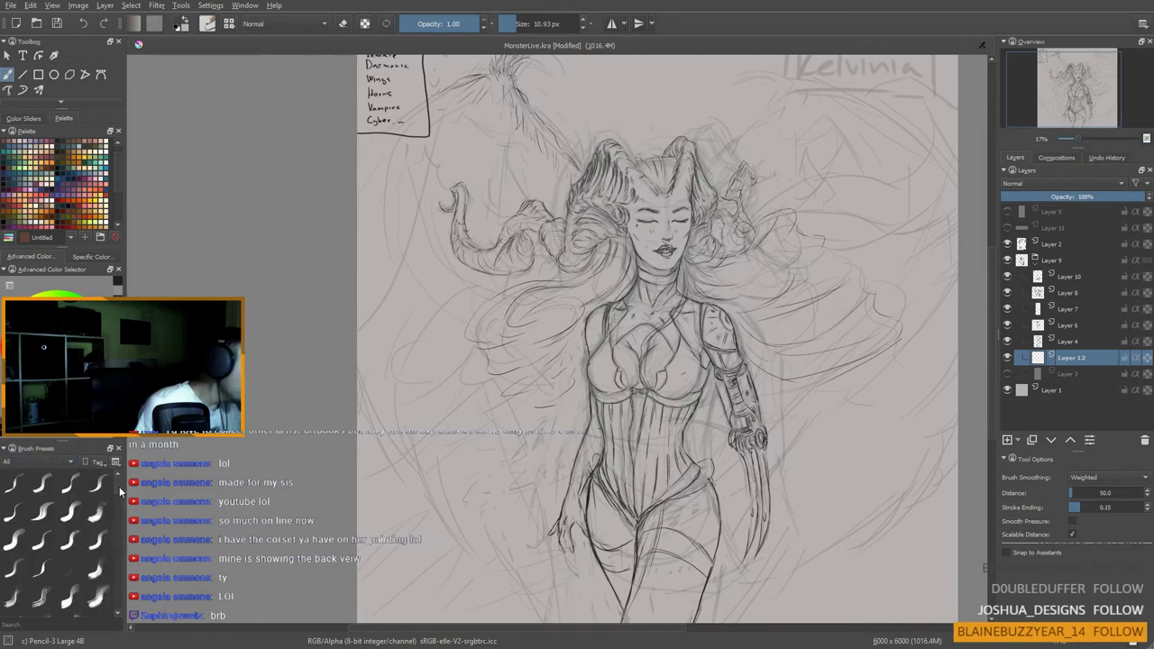
{"action": "left_click_drag", "start_coordinate": [119, 486], "coordinate": [117, 507]}
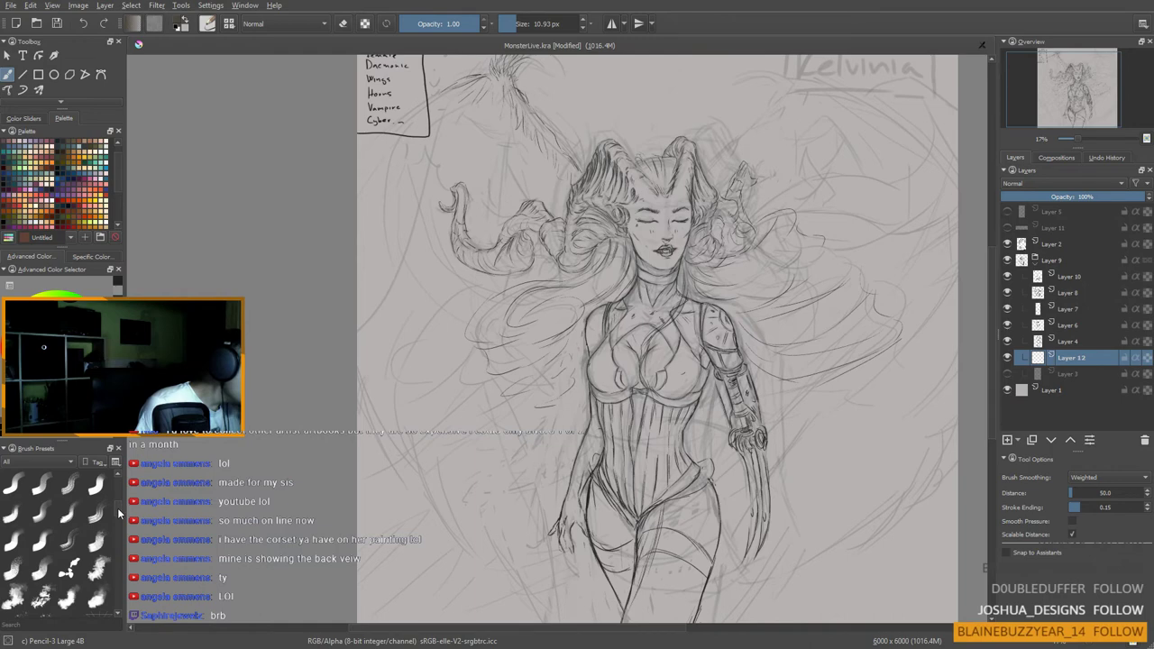
{"action": "left_click", "coordinate": [99, 538]}
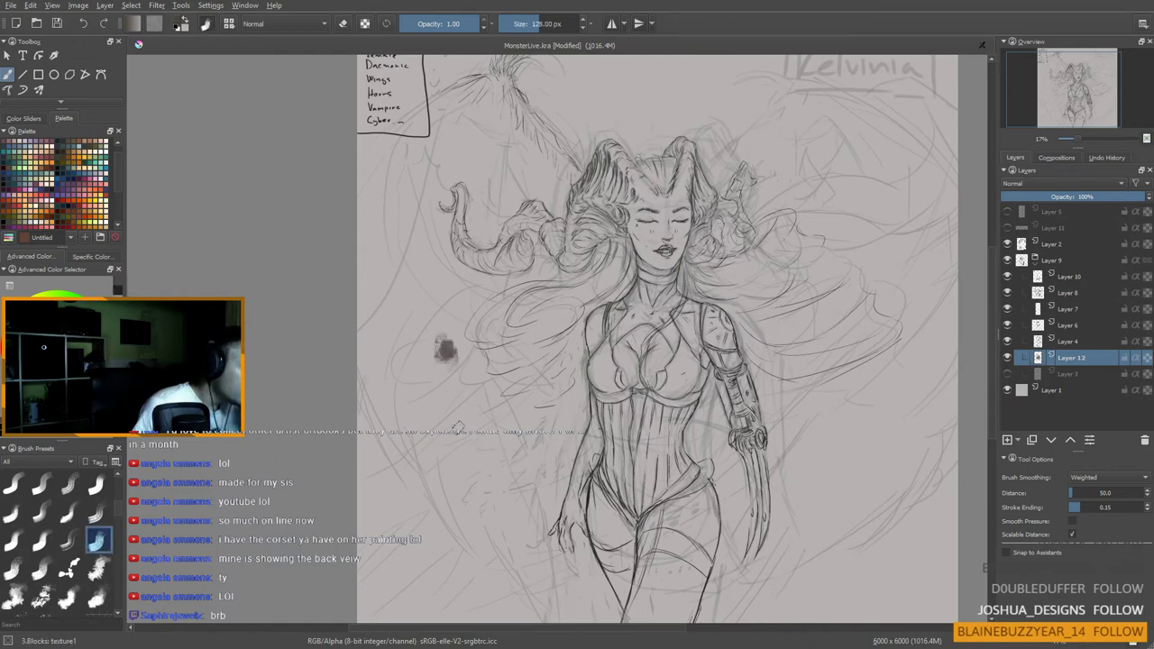
{"action": "mouse_move", "coordinate": [445, 349]}
{"action": "left_mouse_down"}
{"action": "mouse_move", "coordinate": [460, 333]}
{"action": "mouse_move", "coordinate": [451, 348]}
{"action": "left_mouse_up"}
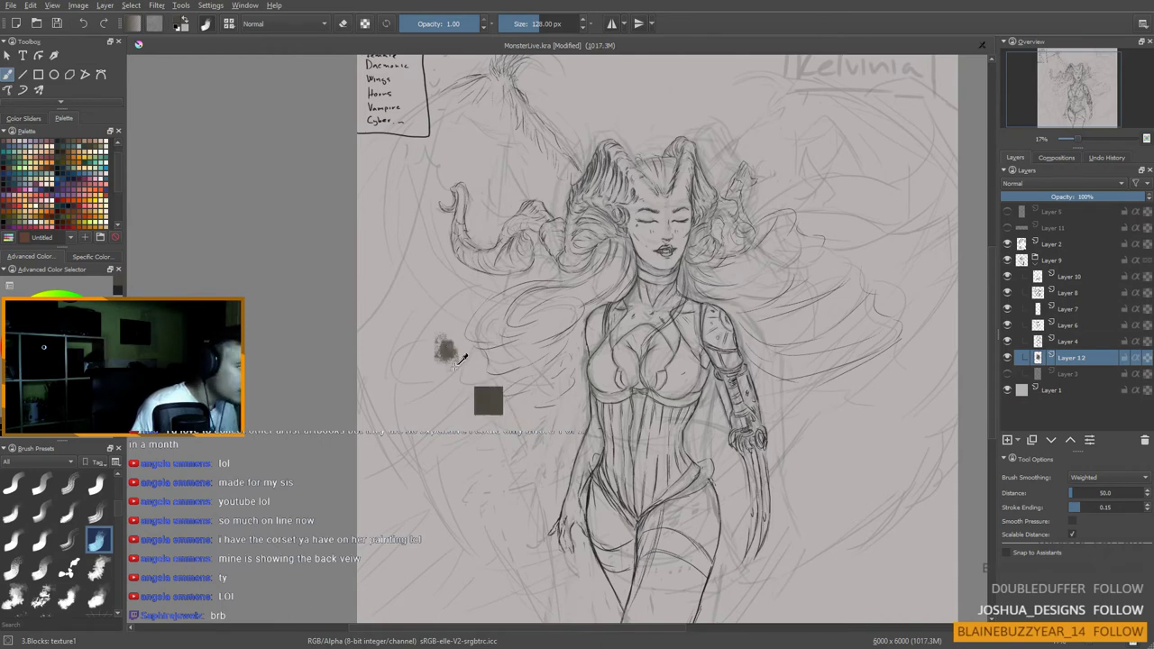
{"action": "key", "text": "ctrl+z"}
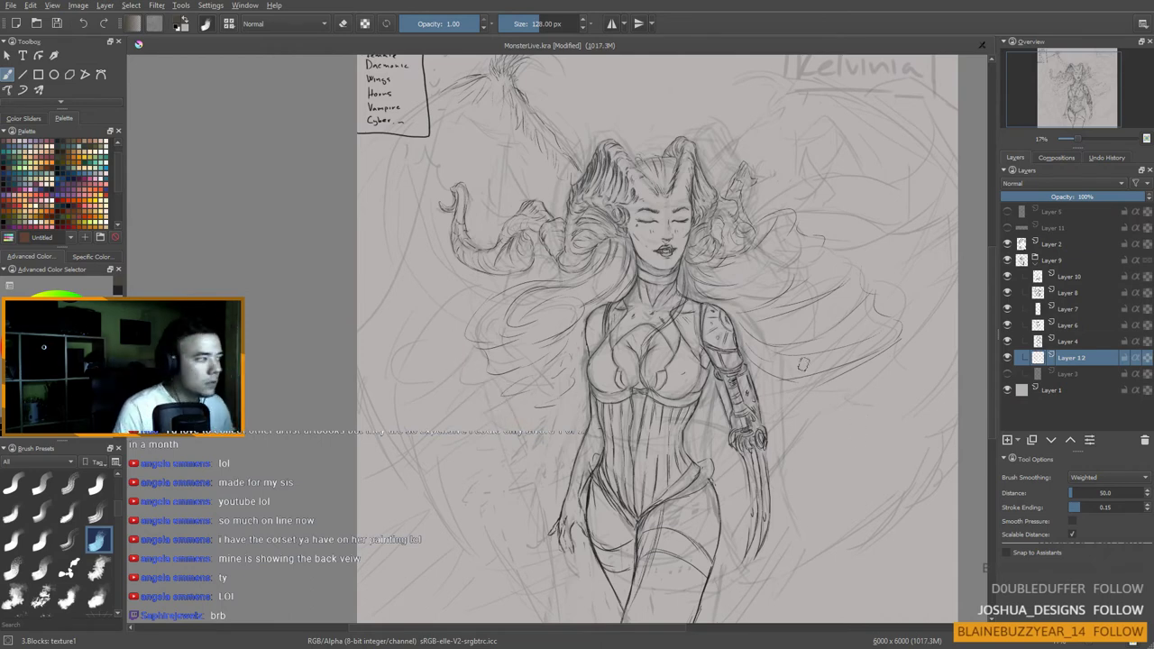
Step: Paint broad dark brown strokes over the head, hair and torso on Layer 12, enlarging the brush to 255.92 px
{"action": "scroll", "coordinate": [737, 385], "scroll_direction": "up", "scroll_amount": 1}
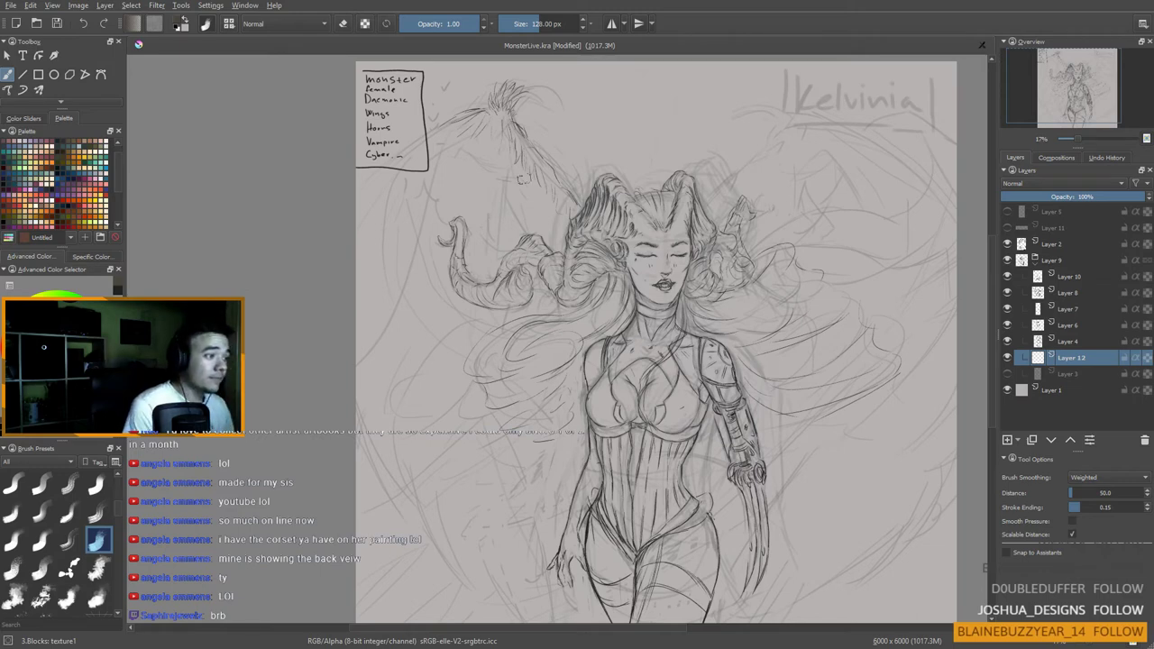
{"action": "mouse_move", "coordinate": [685, 271]}
{"action": "left_mouse_down"}
{"action": "mouse_move", "coordinate": [664, 263]}
{"action": "mouse_move", "coordinate": [629, 314]}
{"action": "left_mouse_up"}
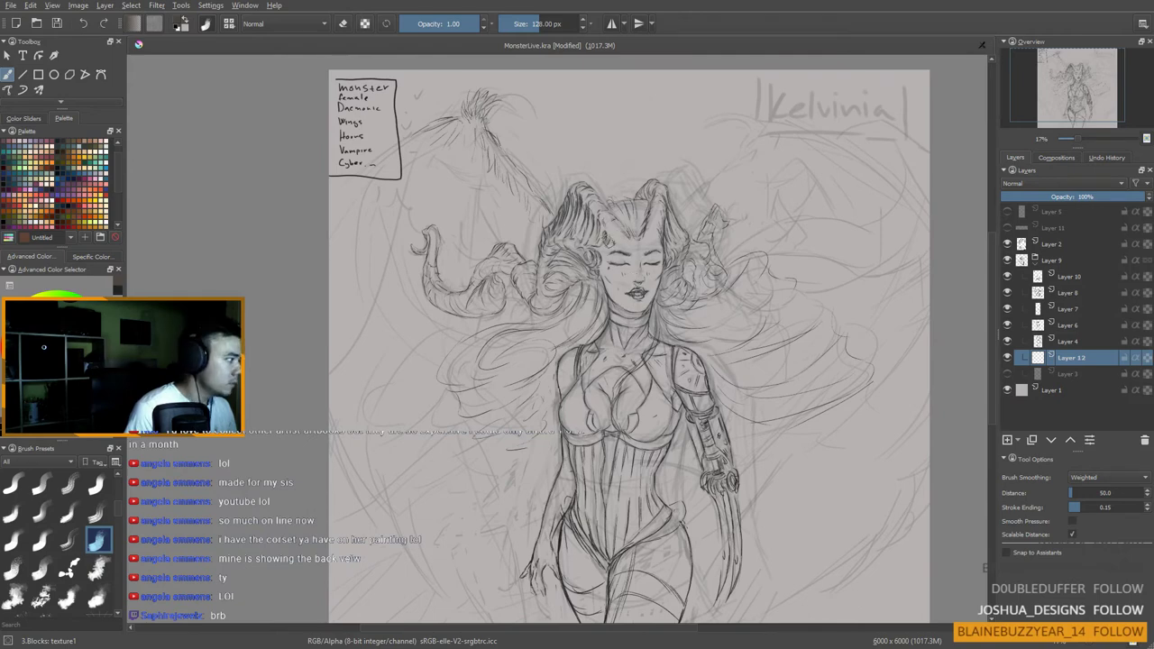
{"action": "left_click_drag", "start_coordinate": [601, 249], "coordinate": [629, 204]}
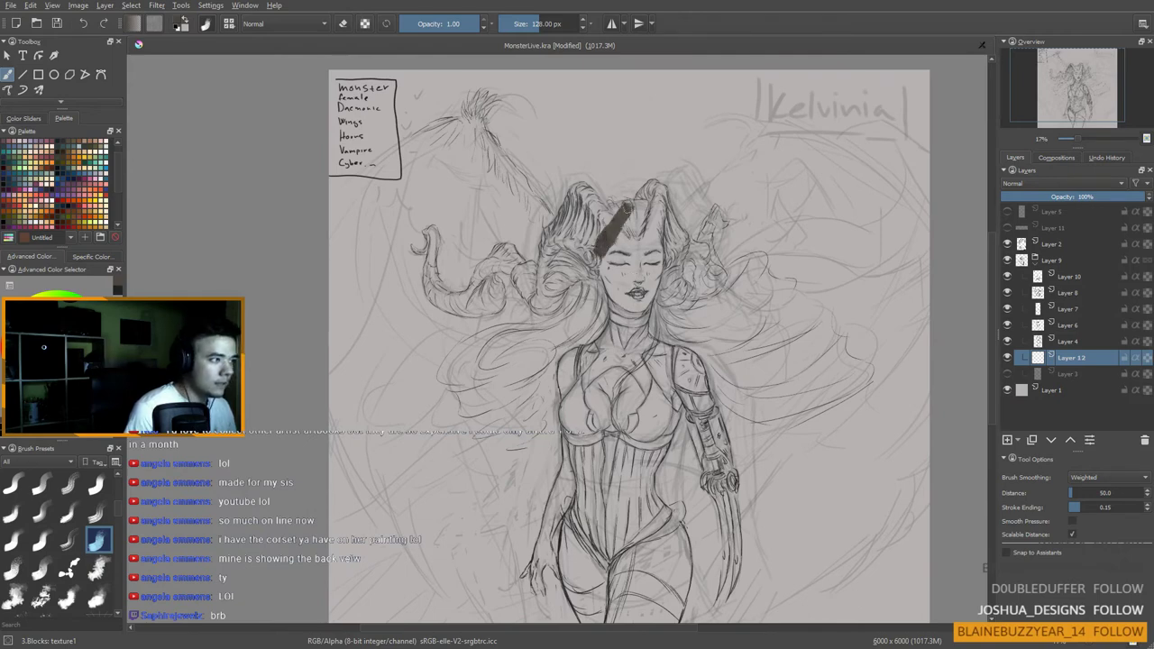
{"action": "mouse_move", "coordinate": [561, 270]}
{"action": "left_mouse_down"}
{"action": "mouse_move", "coordinate": [639, 216]}
{"action": "mouse_move", "coordinate": [696, 209]}
{"action": "mouse_move", "coordinate": [650, 304]}
{"action": "mouse_move", "coordinate": [669, 280]}
{"action": "mouse_move", "coordinate": [622, 353]}
{"action": "left_mouse_up"}
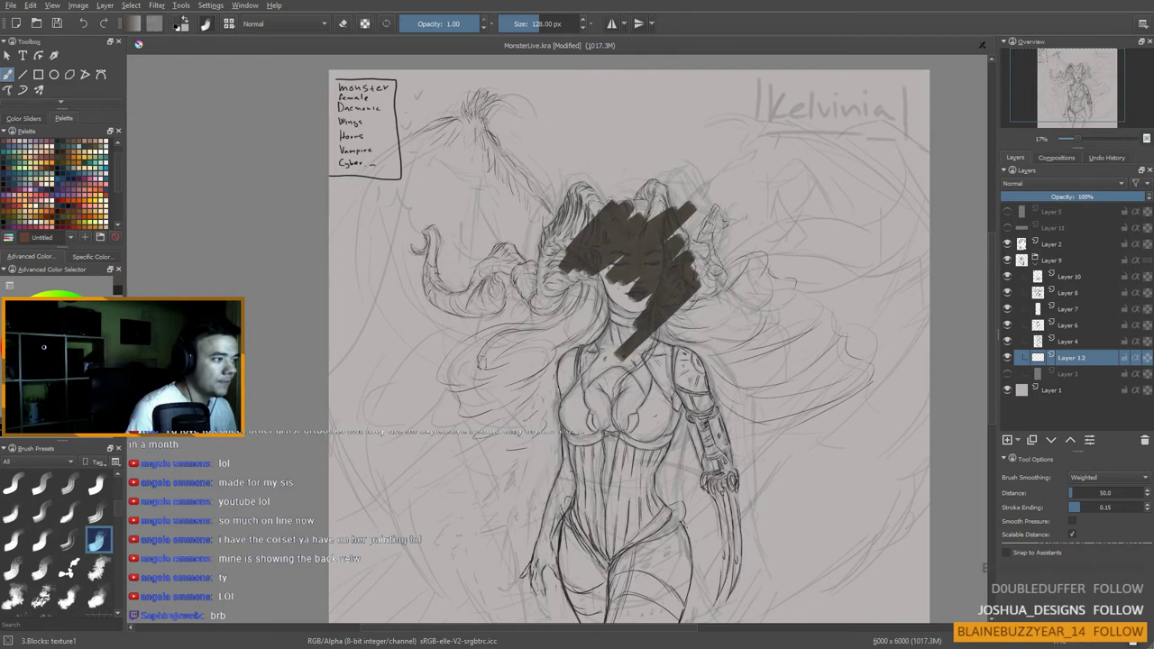
{"action": "mouse_move", "coordinate": [583, 250]}
{"action": "left_mouse_down", "text": "shift"}
{"action": "mouse_move", "coordinate": [656, 253]}
{"action": "mouse_move", "coordinate": [598, 213]}
{"action": "mouse_move", "coordinate": [528, 221]}
{"action": "mouse_move", "coordinate": [645, 176]}
{"action": "mouse_move", "coordinate": [726, 270]}
{"action": "mouse_move", "coordinate": [649, 332]}
{"action": "mouse_move", "coordinate": [388, 253]}
{"action": "mouse_move", "coordinate": [483, 226]}
{"action": "mouse_move", "coordinate": [478, 361]}
{"action": "mouse_move", "coordinate": [622, 329]}
{"action": "mouse_move", "coordinate": [667, 424]}
{"action": "left_mouse_up", "text": "shift"}
{"action": "mouse_move", "coordinate": [605, 510]}
{"action": "left_mouse_down"}
{"action": "mouse_move", "coordinate": [549, 429]}
{"action": "mouse_move", "coordinate": [645, 438]}
{"action": "mouse_move", "coordinate": [566, 586]}
{"action": "left_mouse_up"}
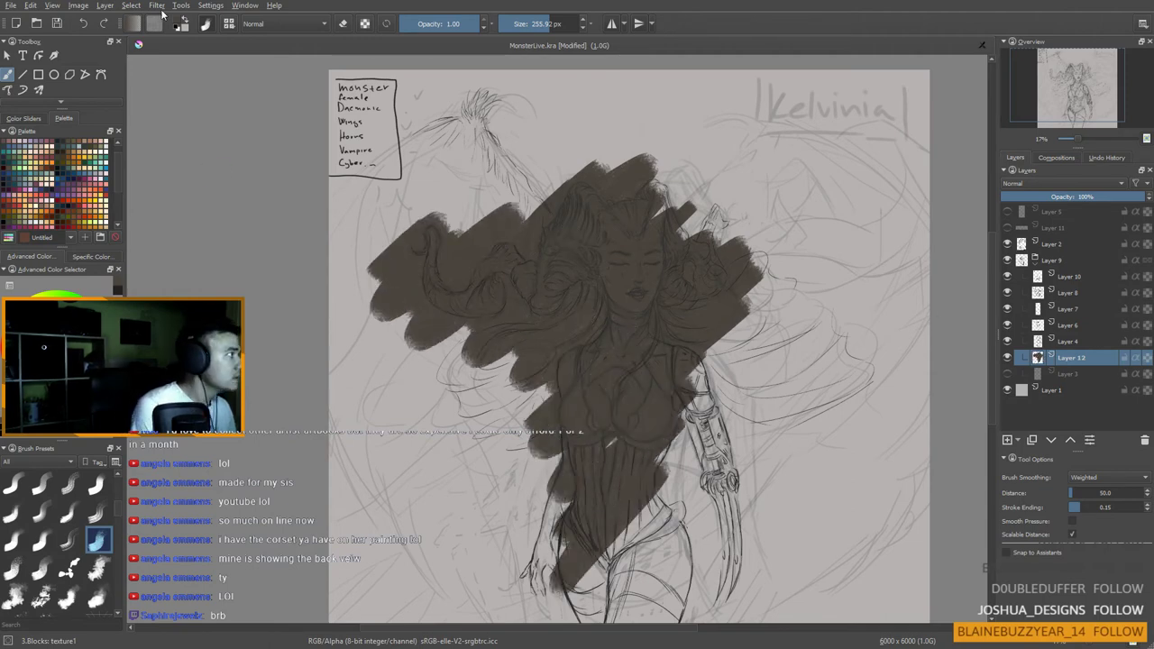
Step: Fill the whole of Layer 12 with dark brown, and check the picture with Layer 11 shown before hiding that layer again
{"action": "left_click", "coordinate": [186, 20]}
{"action": "key", "text": "BackSpace"}
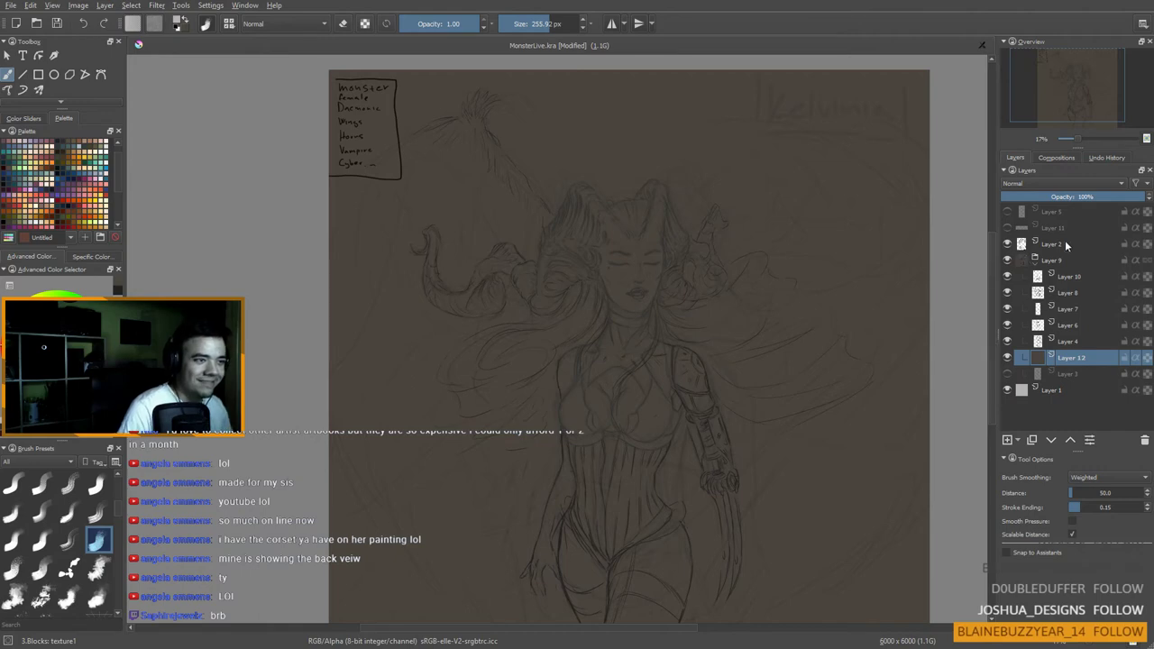
{"action": "mouse_move", "coordinate": [1007, 231]}
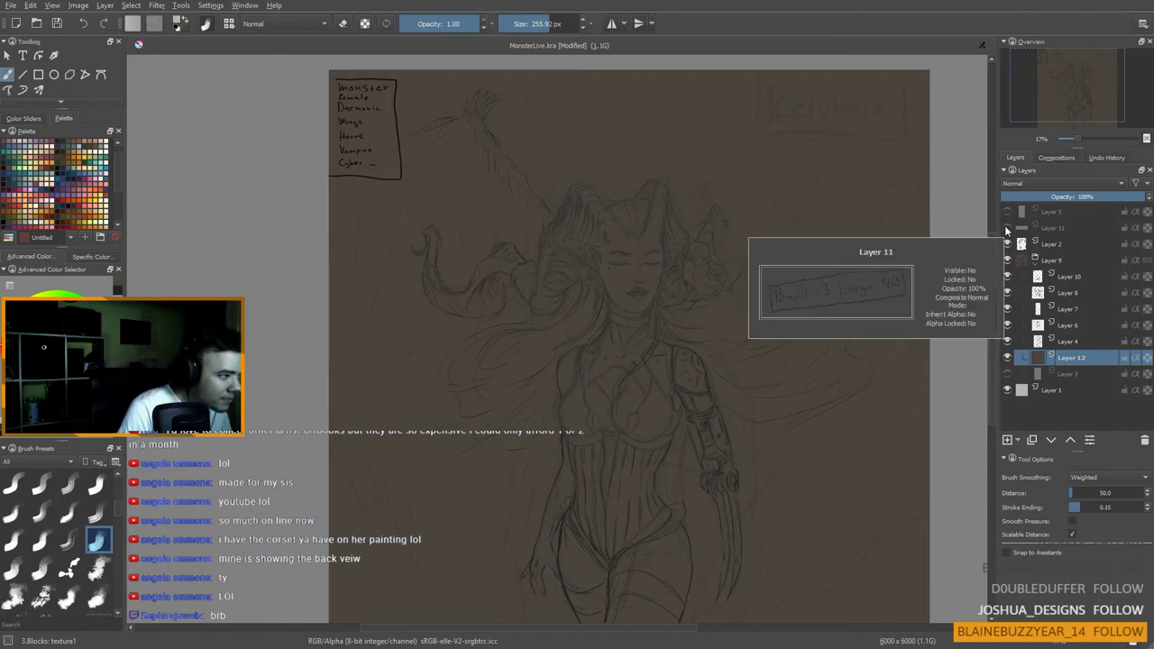
{"action": "left_click", "coordinate": [1007, 230]}
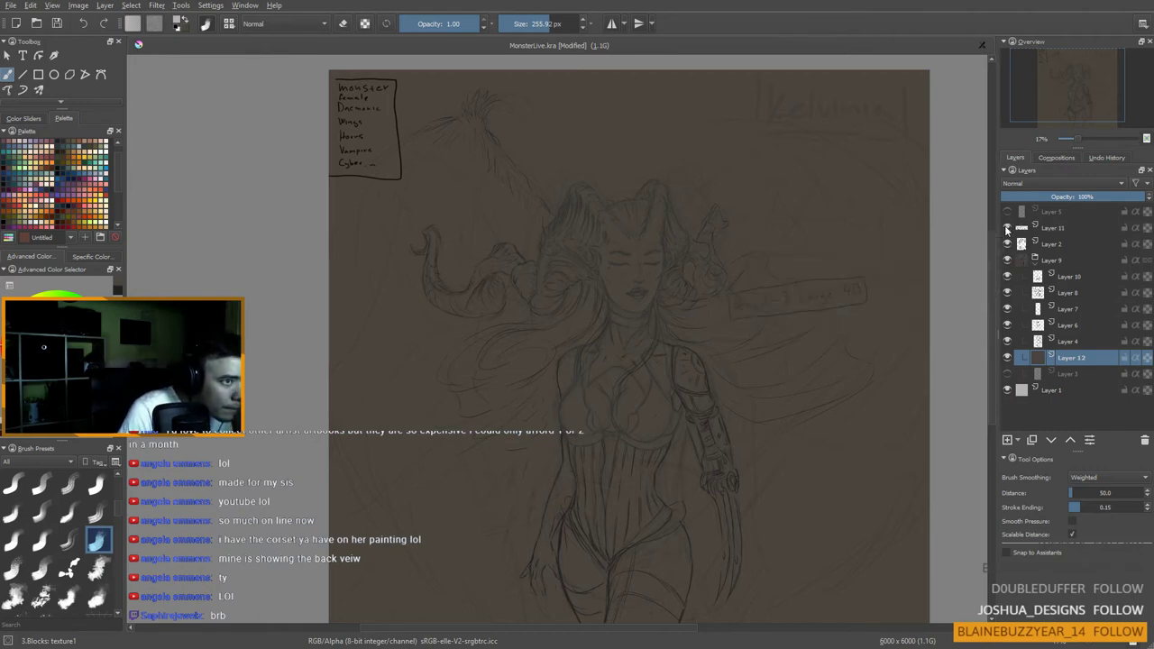
{"action": "left_click", "coordinate": [1006, 211]}
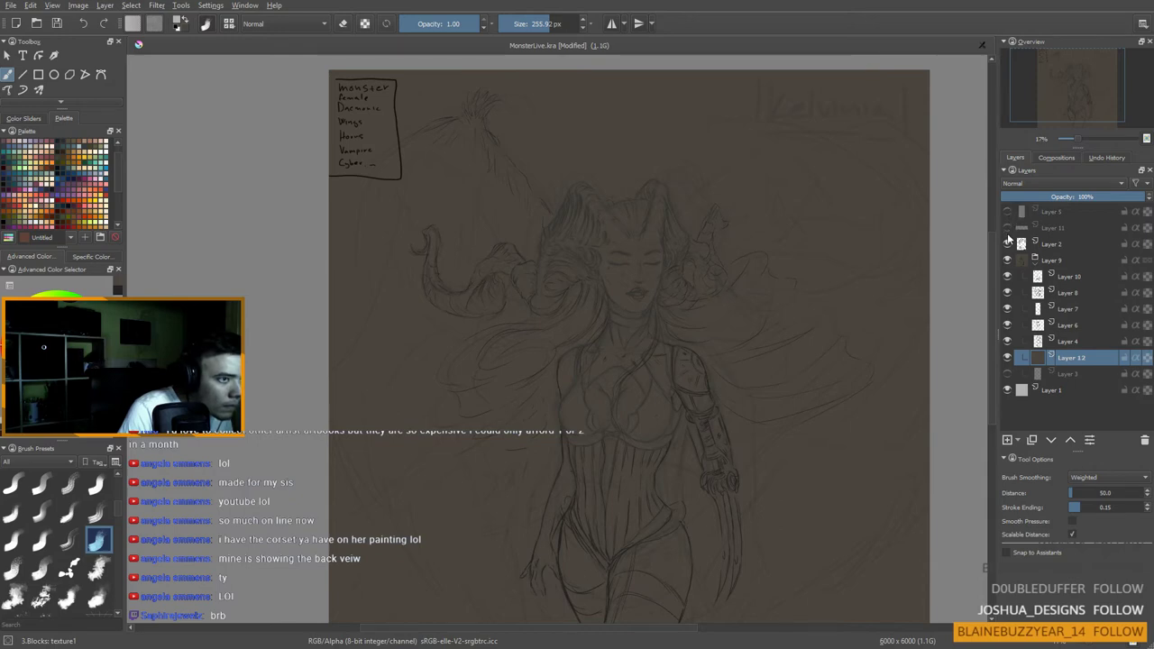
Step: Hide and reshow Layer 2 and Layer 10 repeatedly to check which line art each layer holds
{"action": "left_click", "coordinate": [1006, 244]}
{"action": "left_click", "coordinate": [1007, 245]}
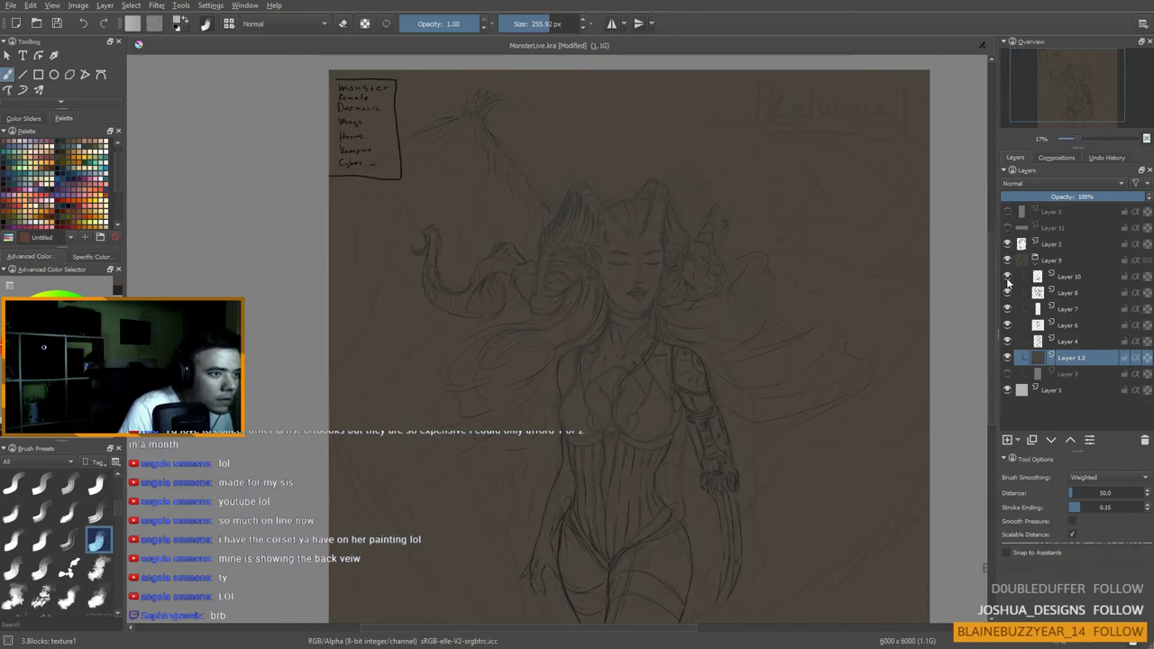
{"action": "left_click", "coordinate": [1007, 276]}
{"action": "left_click", "coordinate": [1007, 277]}
{"action": "left_click", "coordinate": [1007, 277]}
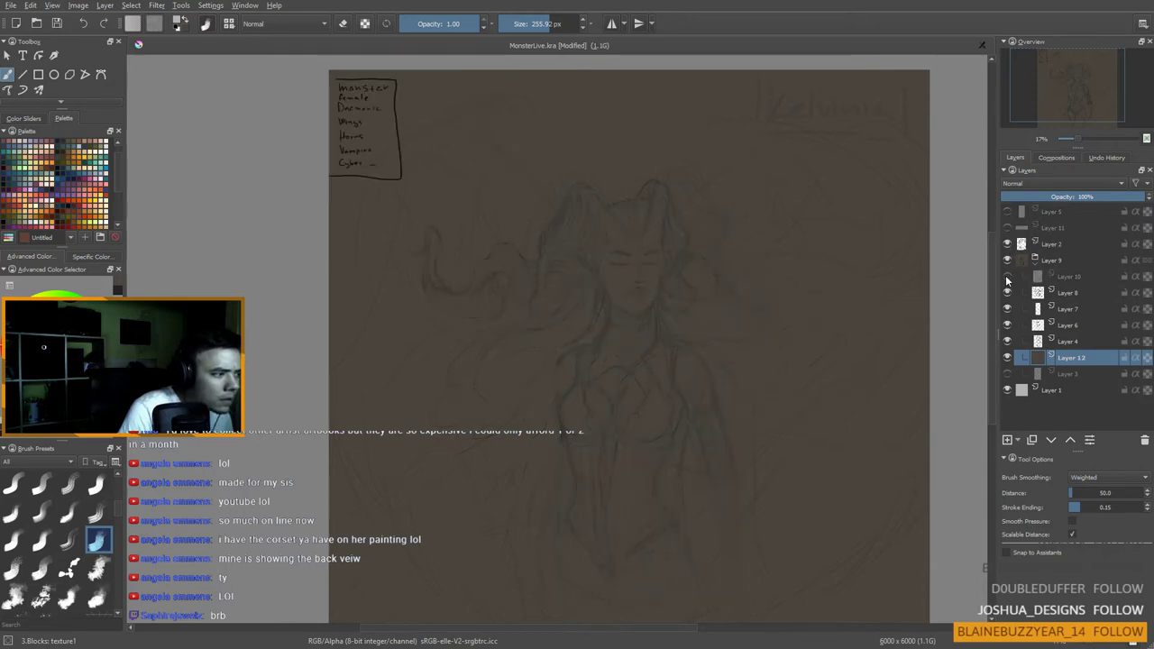
{"action": "left_click", "coordinate": [1007, 278]}
{"action": "left_click", "coordinate": [1007, 279]}
{"action": "left_click", "coordinate": [1007, 278]}
{"action": "left_click", "coordinate": [1007, 278]}
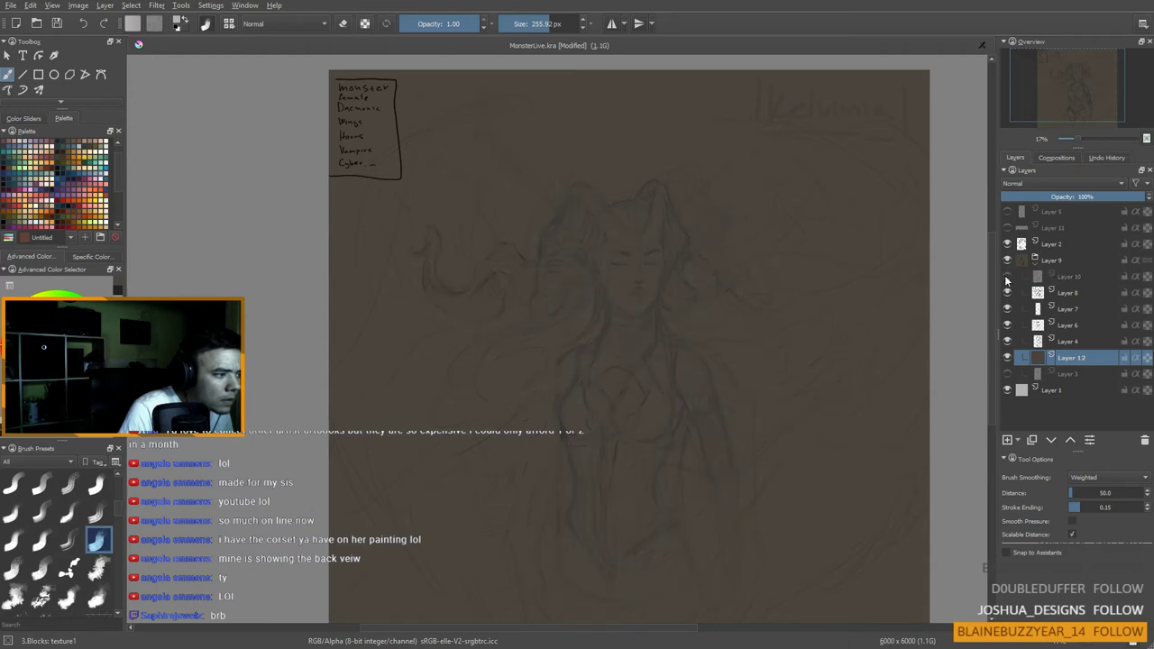
{"action": "left_click", "coordinate": [1007, 279]}
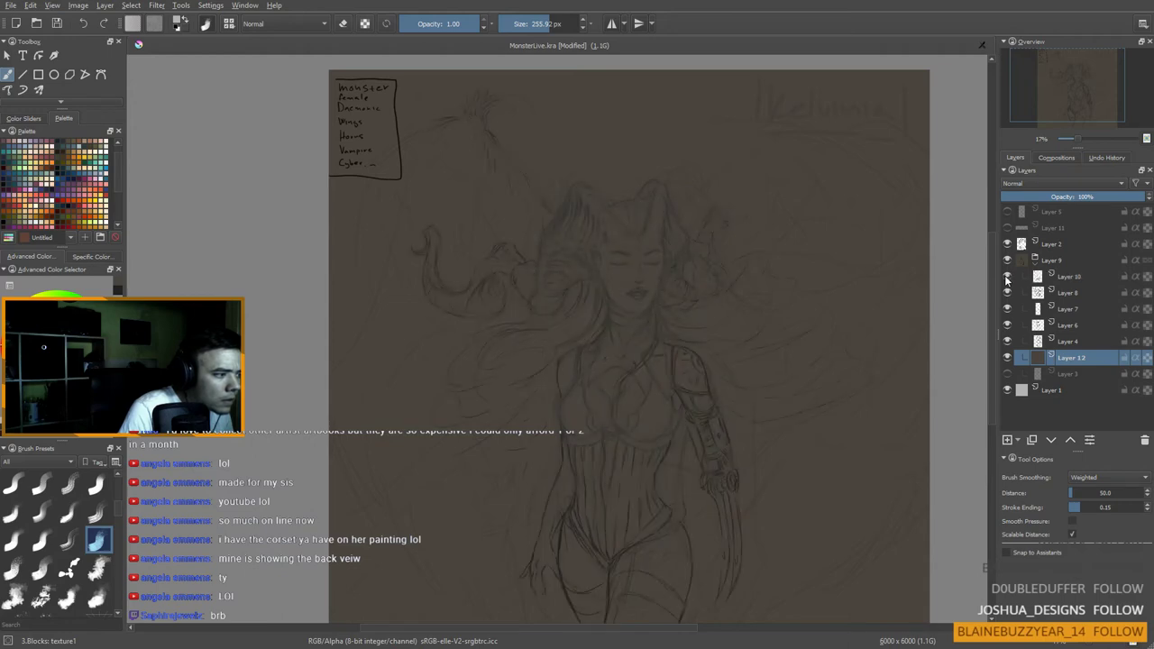
{"action": "left_click", "coordinate": [1054, 279]}
{"action": "left_click", "coordinate": [1057, 185]}
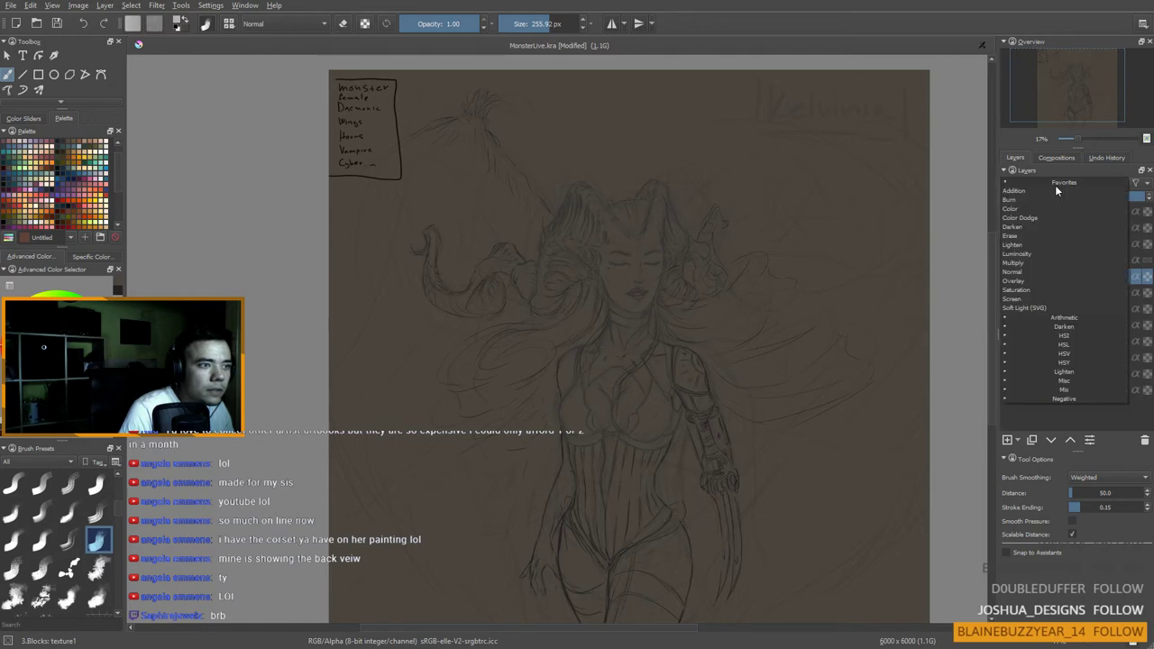
{"action": "left_click", "coordinate": [1065, 171]}
Step: Hide and reshow Layers 8, 7, 6, 4, 2 and 10 in turn to compare what each contributes to the sketch
{"action": "left_click", "coordinate": [1007, 292]}
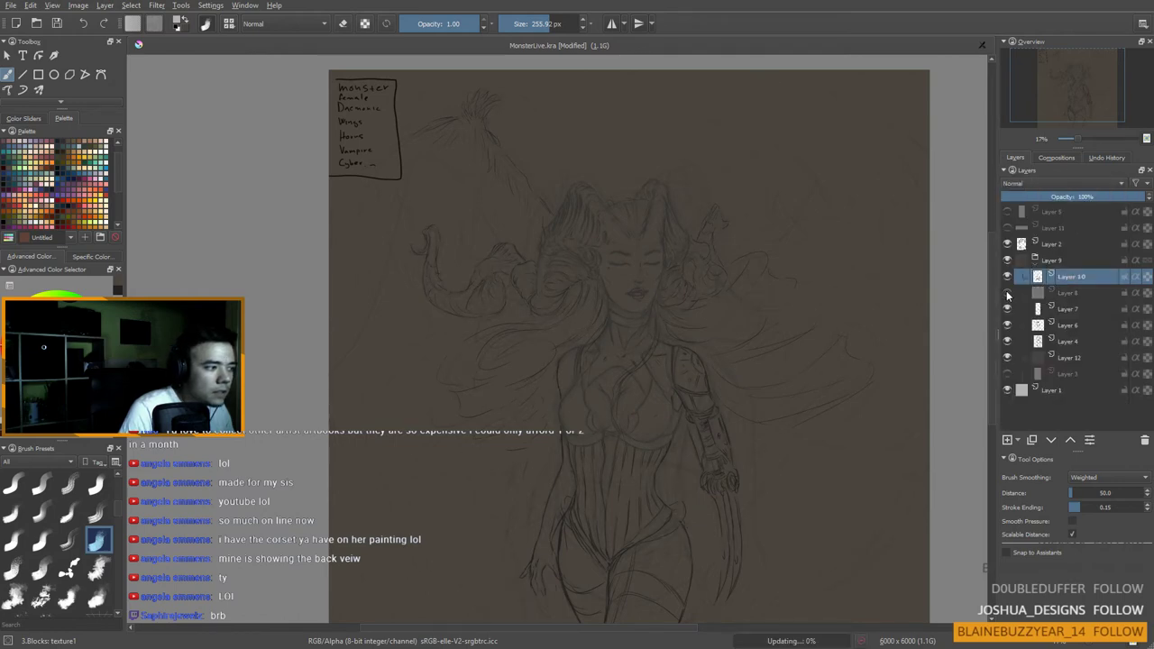
{"action": "left_click", "coordinate": [1006, 309]}
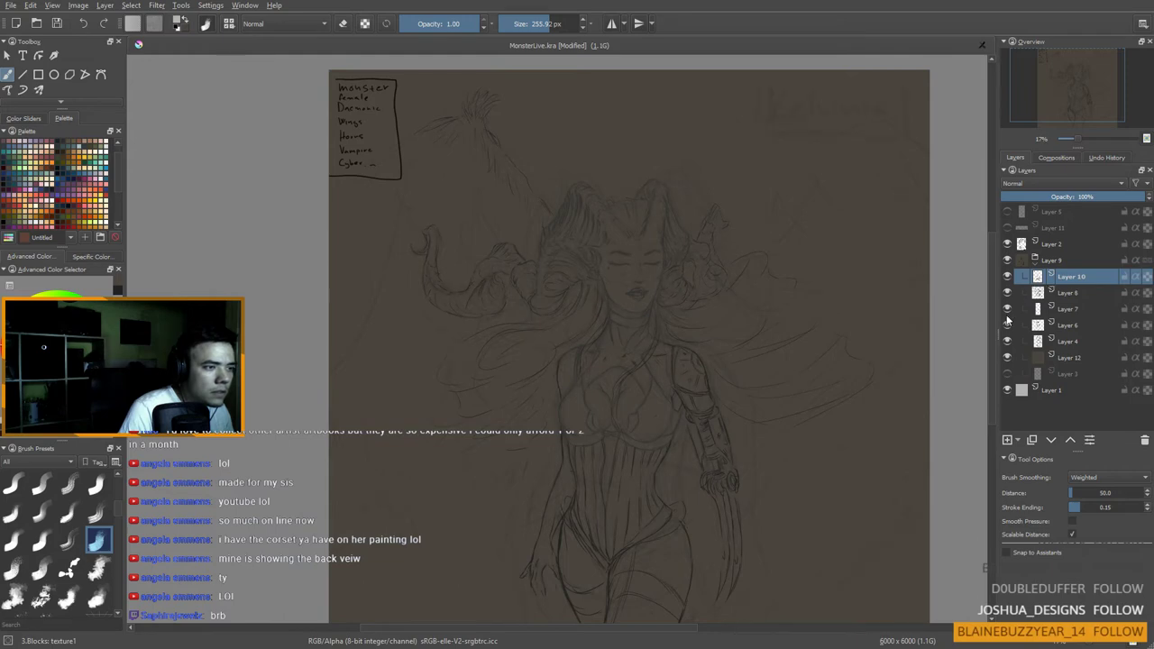
{"action": "left_click", "coordinate": [1007, 309]}
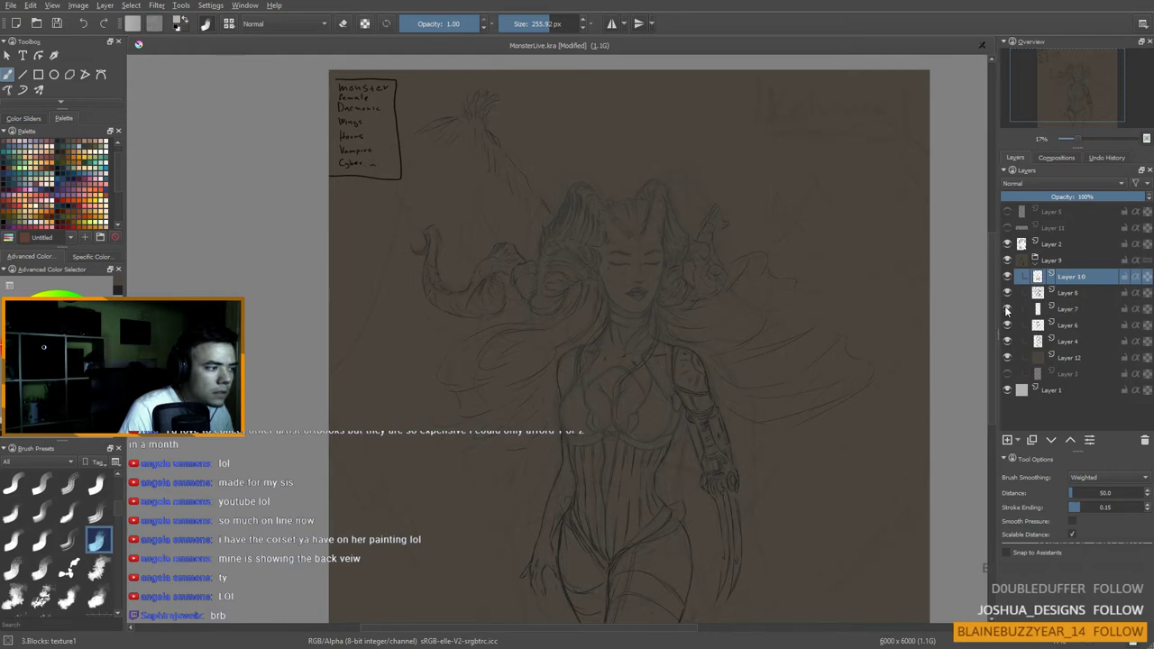
{"action": "left_click", "coordinate": [1006, 326]}
{"action": "left_click", "coordinate": [1007, 326]}
{"action": "left_click", "coordinate": [1006, 328]}
{"action": "left_click", "coordinate": [1007, 328]}
{"action": "left_click", "coordinate": [1007, 327]}
{"action": "left_click", "coordinate": [1006, 327]}
{"action": "left_click", "coordinate": [1007, 340]}
{"action": "left_click", "coordinate": [1006, 341]}
{"action": "left_click", "coordinate": [1007, 244]}
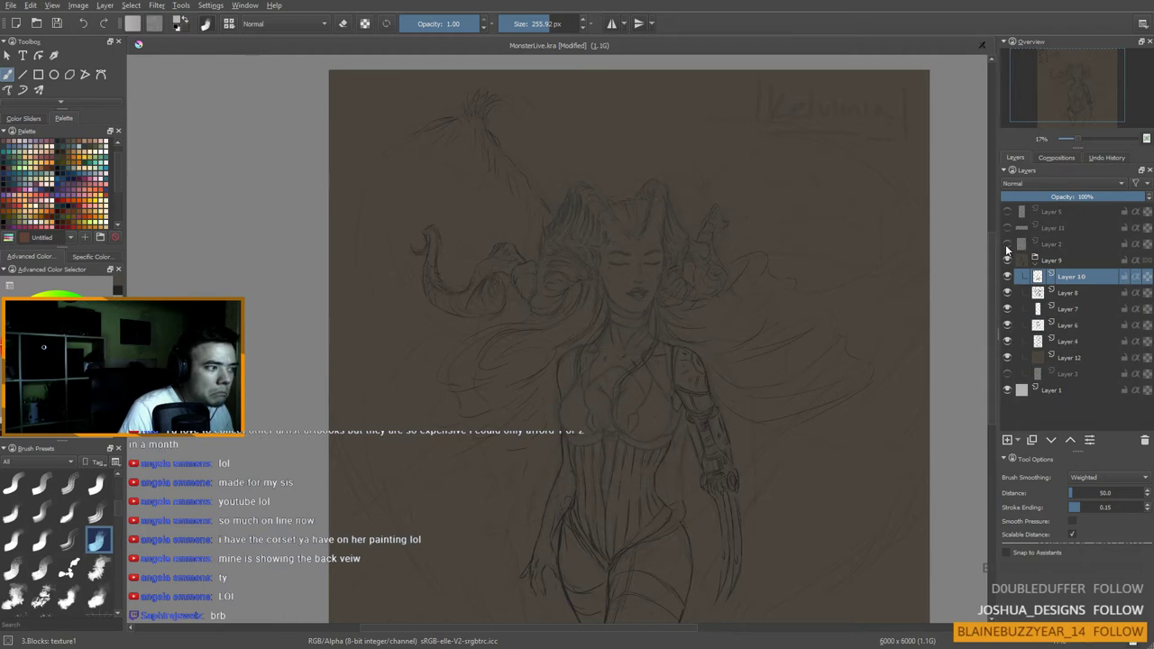
{"action": "left_click", "coordinate": [1007, 245]}
{"action": "left_click", "coordinate": [1017, 292]}
{"action": "left_click", "coordinate": [1007, 276]}
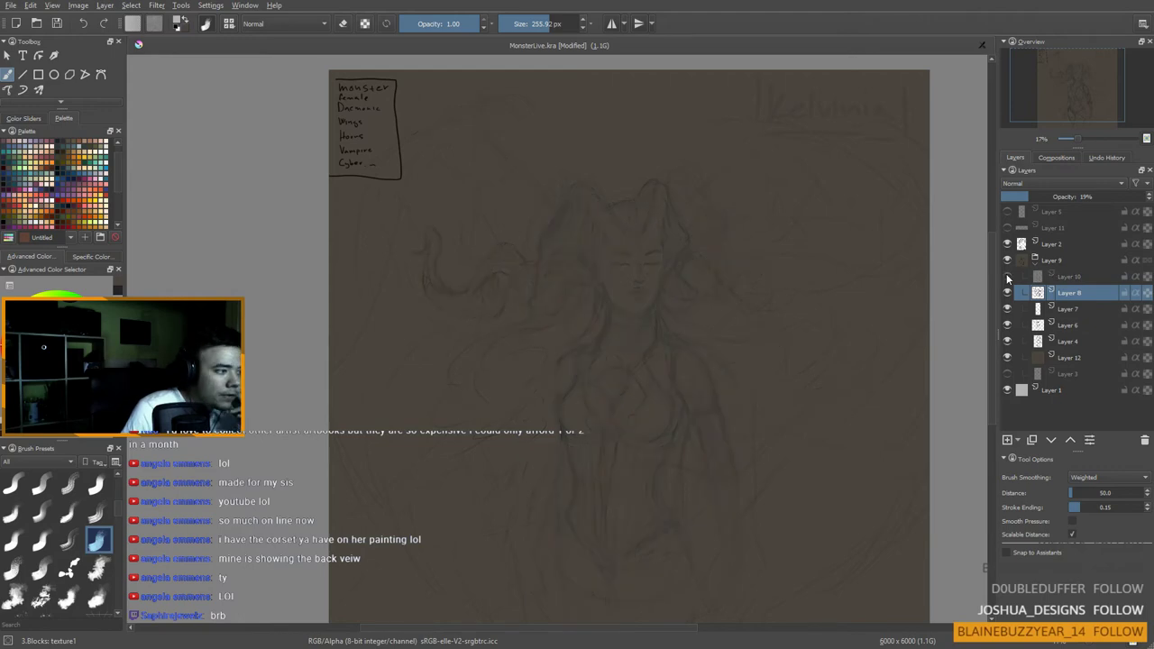
{"action": "left_click", "coordinate": [1007, 276]}
{"action": "right_click", "coordinate": [1077, 279]}
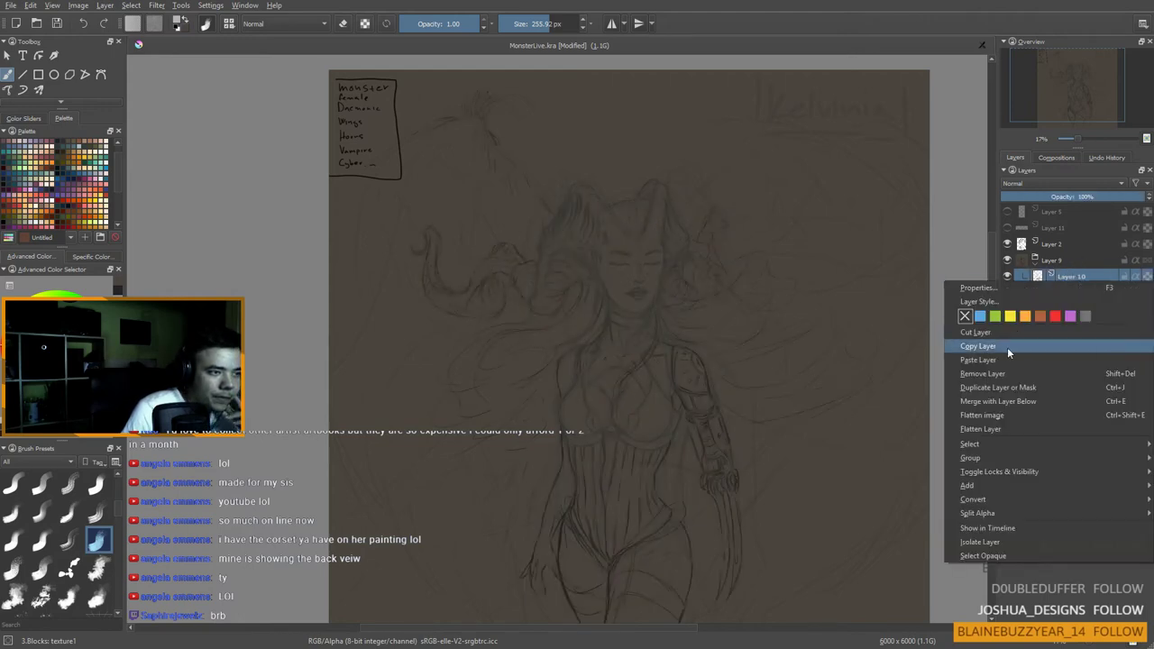
{"action": "mouse_move", "coordinate": [997, 472]}
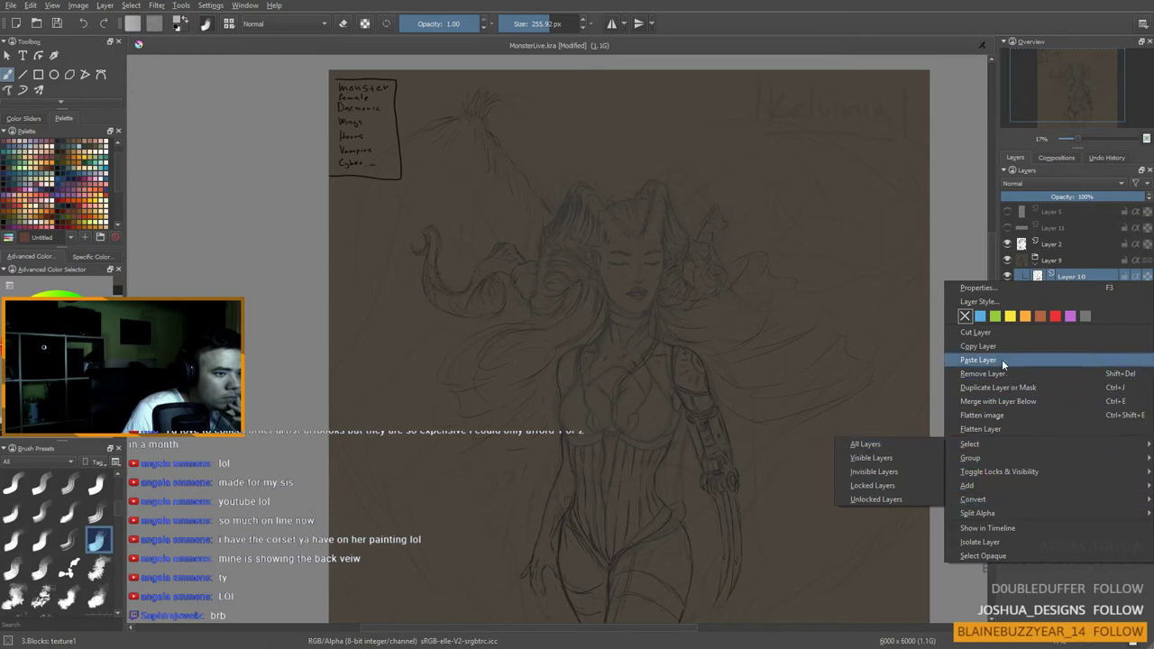
{"action": "left_click", "coordinate": [1065, 277]}
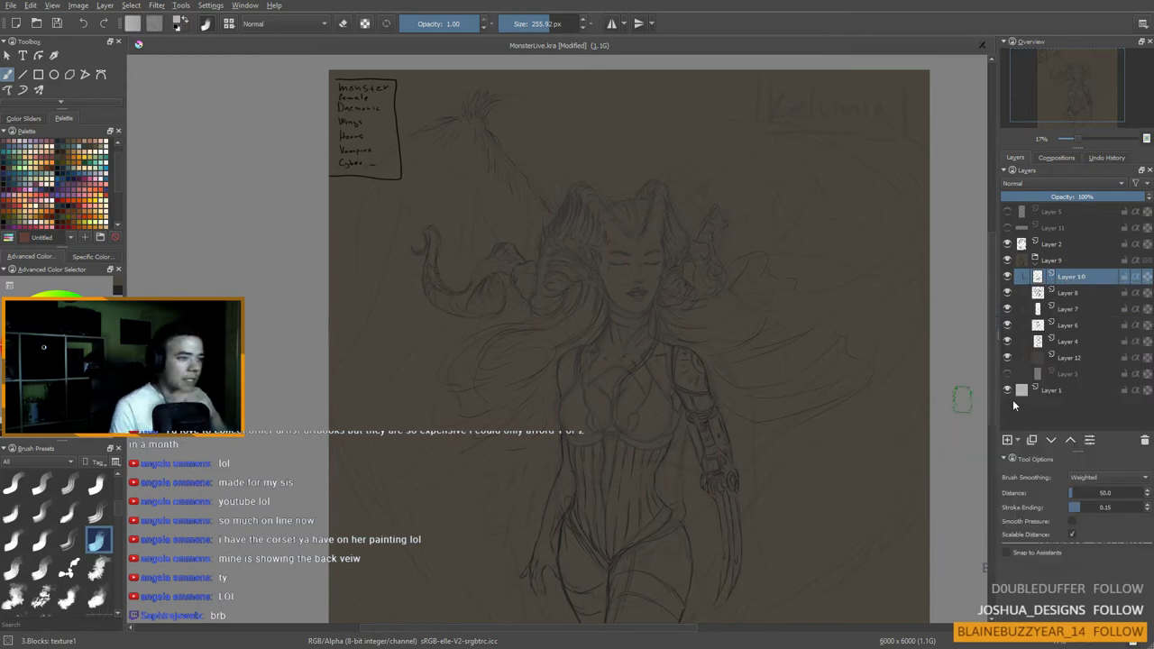
Step: Reduce the brush to 95.68 px and add a new paint layer directly above Layer 12
{"action": "left_click", "coordinate": [1068, 358]}
{"action": "left_click", "coordinate": [1062, 342]}
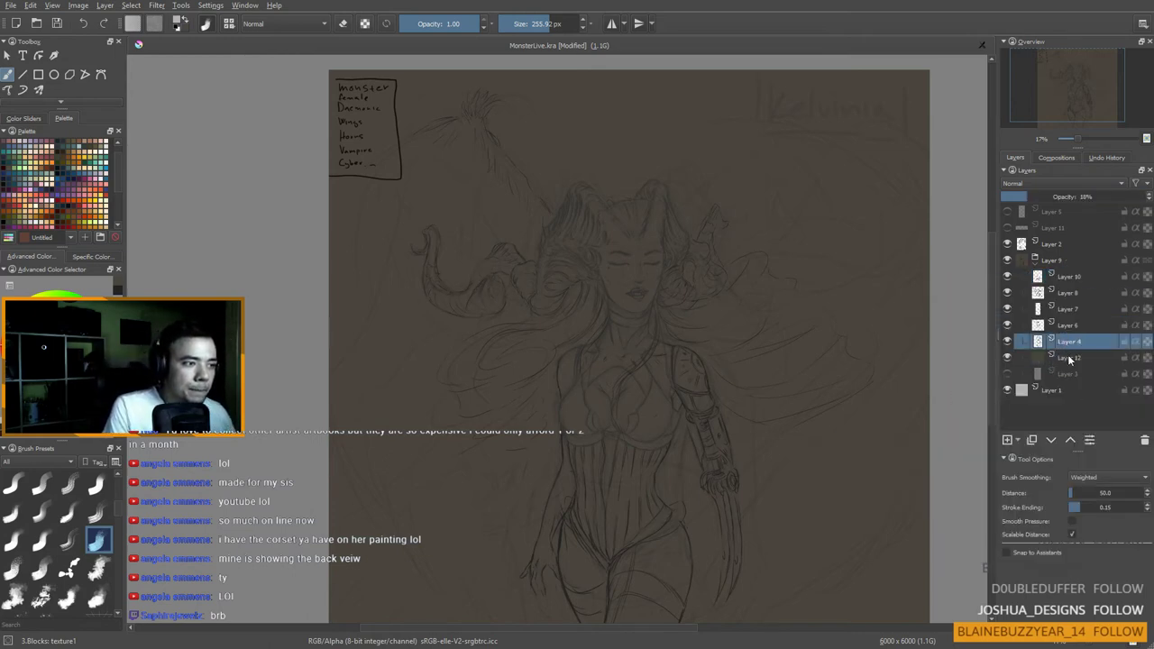
{"action": "left_click", "coordinate": [1023, 357]}
{"action": "scroll", "coordinate": [631, 258], "scroll_direction": "up", "scroll_amount": 3}
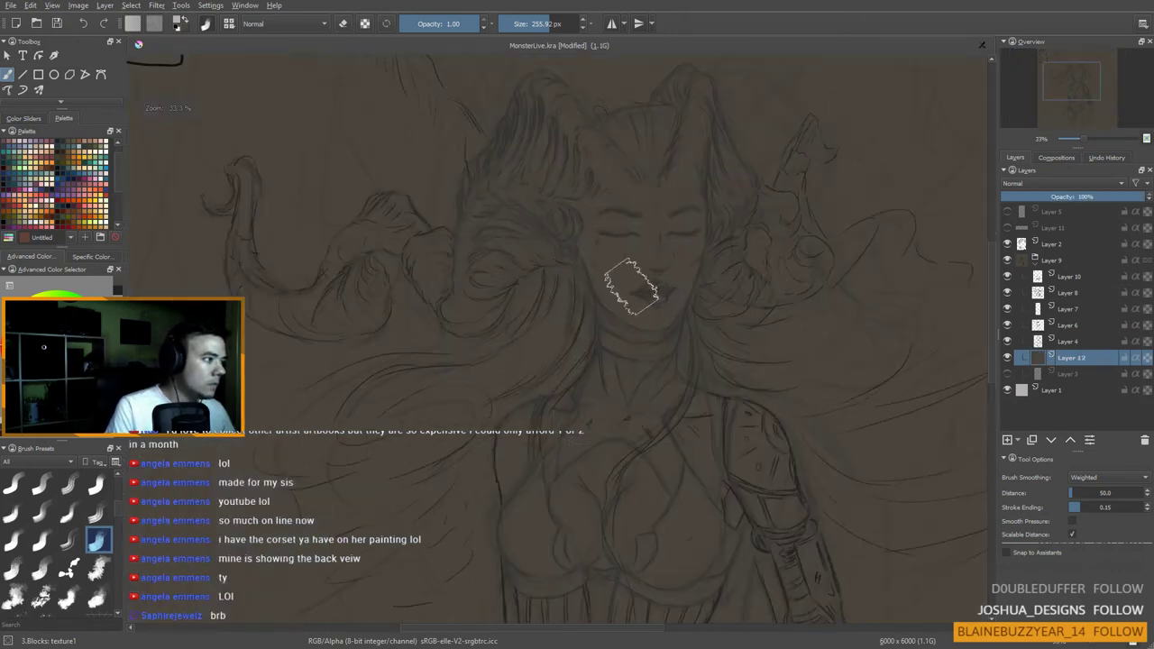
{"action": "scroll", "coordinate": [619, 328], "scroll_direction": "up", "scroll_amount": 1}
{"action": "mouse_move", "coordinate": [637, 321]}
{"action": "left_mouse_down"}
{"action": "mouse_move", "coordinate": [618, 340]}
{"action": "mouse_move", "coordinate": [630, 318]}
{"action": "left_mouse_up"}
{"action": "scroll", "coordinate": [642, 340], "scroll_direction": "down", "scroll_amount": 1}
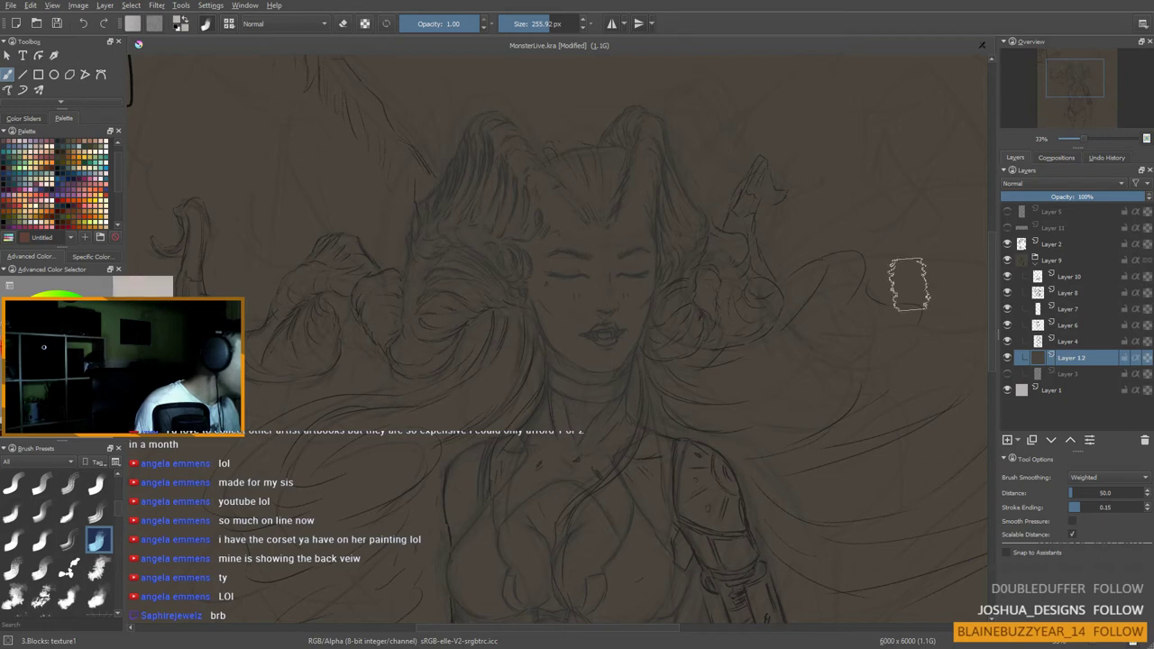
{"action": "left_click_drag", "start_coordinate": [536, 306], "coordinate": [444, 305]}
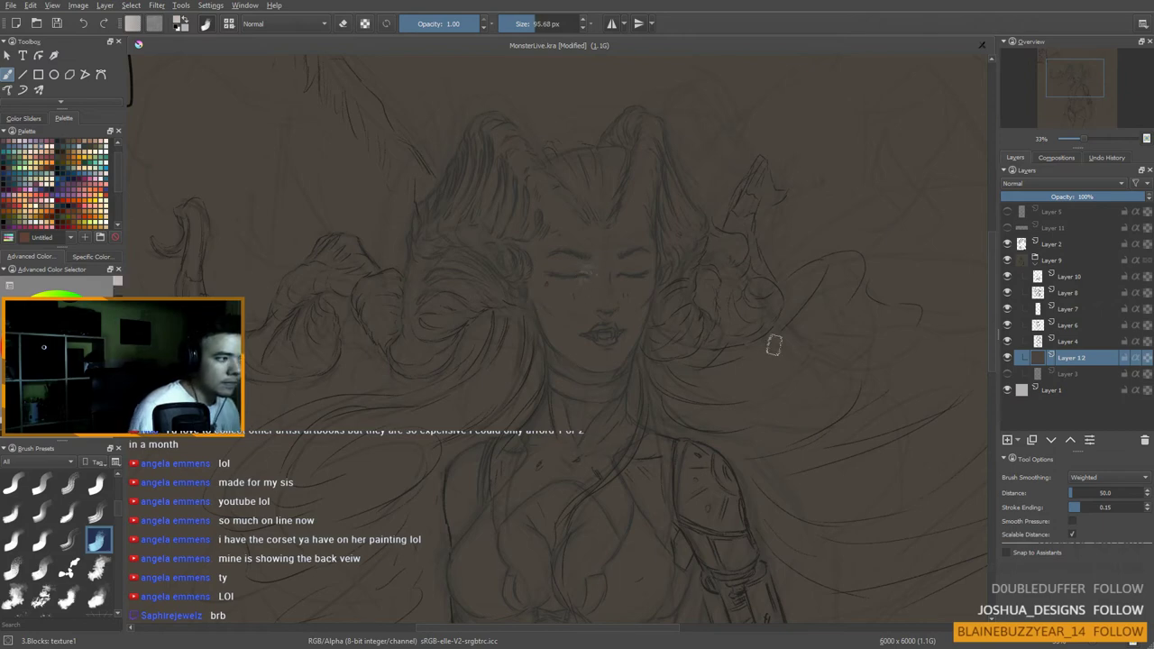
{"action": "left_click", "coordinate": [1008, 440]}
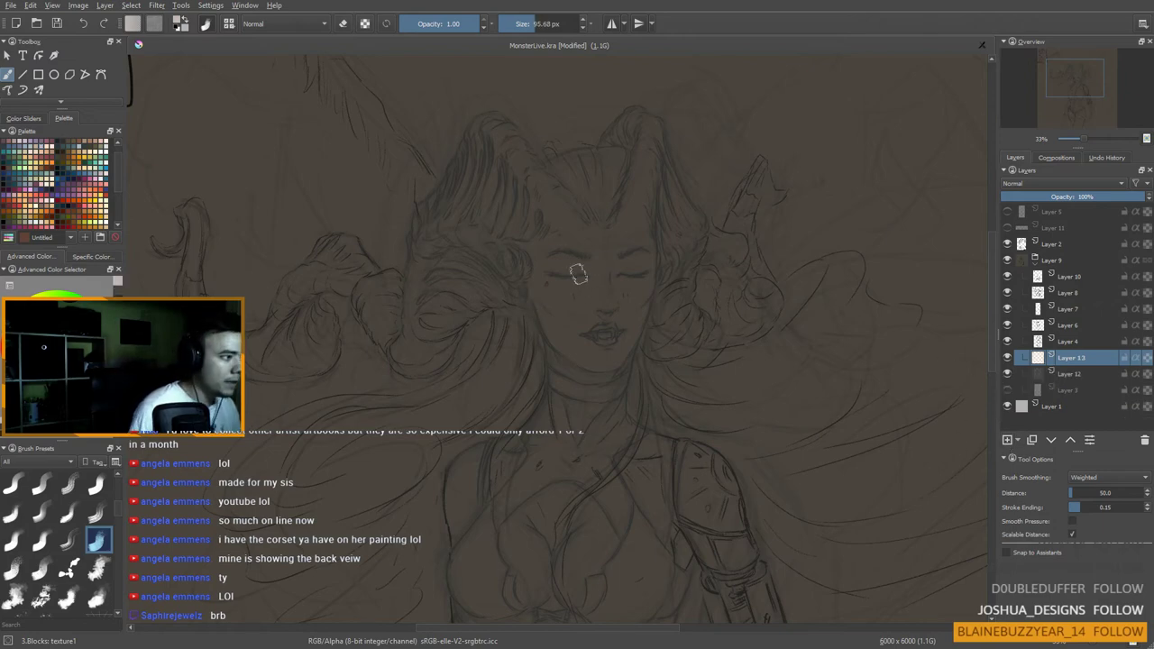
Step: Block in the face from brows to chin in near-white and blend a brownish tone between the brows
{"action": "mouse_move", "coordinate": [562, 268]}
{"action": "left_mouse_down"}
{"action": "mouse_move", "coordinate": [594, 298]}
{"action": "mouse_move", "coordinate": [593, 281]}
{"action": "mouse_move", "coordinate": [584, 307]}
{"action": "mouse_move", "coordinate": [566, 265]}
{"action": "mouse_move", "coordinate": [588, 267]}
{"action": "mouse_move", "coordinate": [567, 262]}
{"action": "mouse_move", "coordinate": [608, 262]}
{"action": "mouse_move", "coordinate": [597, 294]}
{"action": "mouse_move", "coordinate": [617, 267]}
{"action": "mouse_move", "coordinate": [621, 287]}
{"action": "mouse_move", "coordinate": [644, 248]}
{"action": "mouse_move", "coordinate": [618, 285]}
{"action": "mouse_move", "coordinate": [615, 321]}
{"action": "mouse_move", "coordinate": [636, 306]}
{"action": "mouse_move", "coordinate": [641, 281]}
{"action": "mouse_move", "coordinate": [608, 340]}
{"action": "mouse_move", "coordinate": [590, 292]}
{"action": "mouse_move", "coordinate": [548, 259]}
{"action": "mouse_move", "coordinate": [561, 324]}
{"action": "mouse_move", "coordinate": [543, 285]}
{"action": "mouse_move", "coordinate": [568, 321]}
{"action": "mouse_move", "coordinate": [550, 294]}
{"action": "mouse_move", "coordinate": [552, 321]}
{"action": "mouse_move", "coordinate": [593, 348]}
{"action": "mouse_move", "coordinate": [593, 367]}
{"action": "mouse_move", "coordinate": [638, 342]}
{"action": "left_mouse_up"}
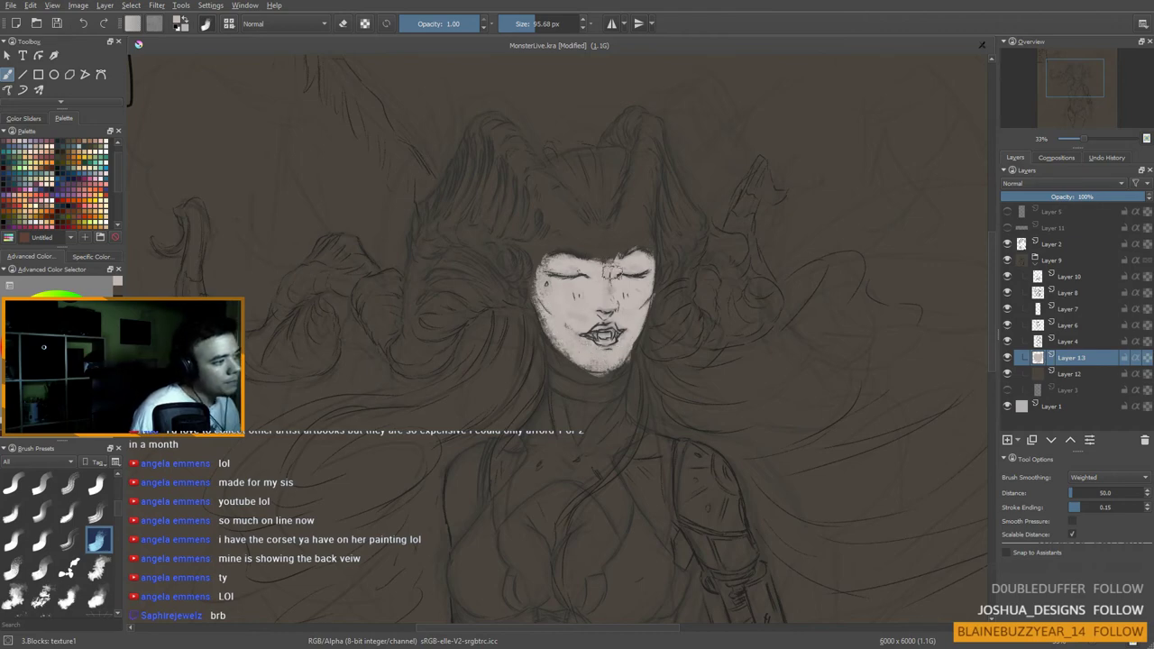
{"action": "mouse_move", "coordinate": [611, 273]}
{"action": "left_mouse_down"}
{"action": "mouse_move", "coordinate": [589, 269]}
{"action": "mouse_move", "coordinate": [607, 267]}
{"action": "mouse_move", "coordinate": [595, 263]}
{"action": "mouse_move", "coordinate": [604, 257]}
{"action": "left_mouse_up"}
{"action": "left_click", "coordinate": [614, 257], "text": "ctrl"}
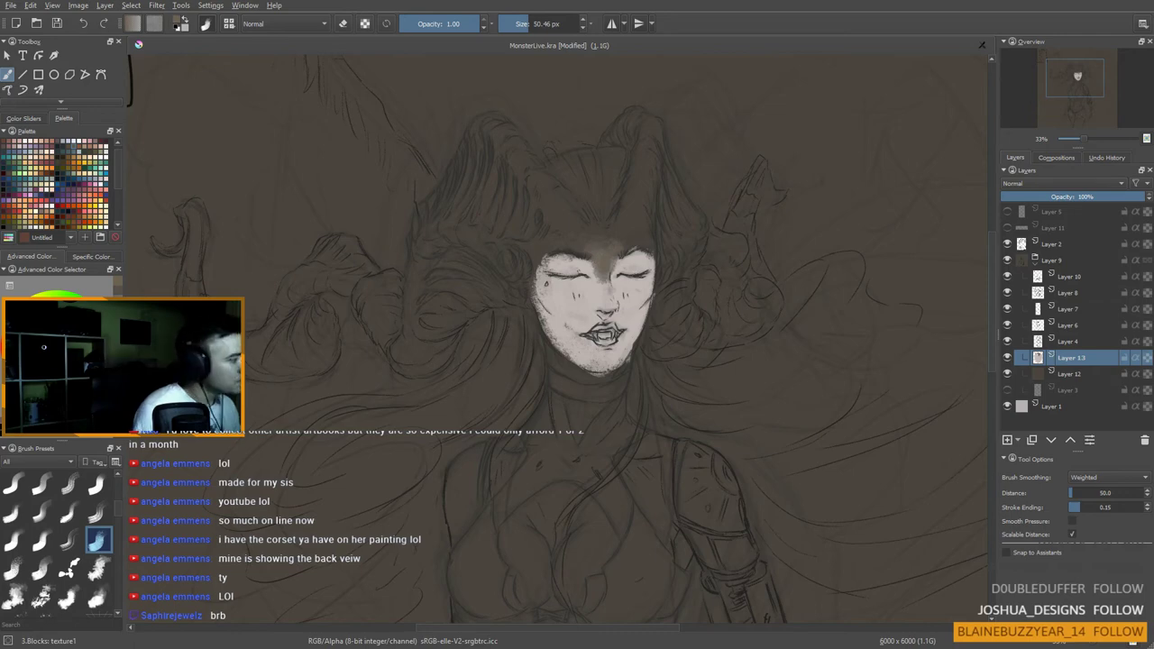
Step: Try shading the eyelid with a 22.19 px brush, and undo all paint on the face
{"action": "left_click_drag", "start_coordinate": [620, 277], "coordinate": [593, 276], "text": "shift"}
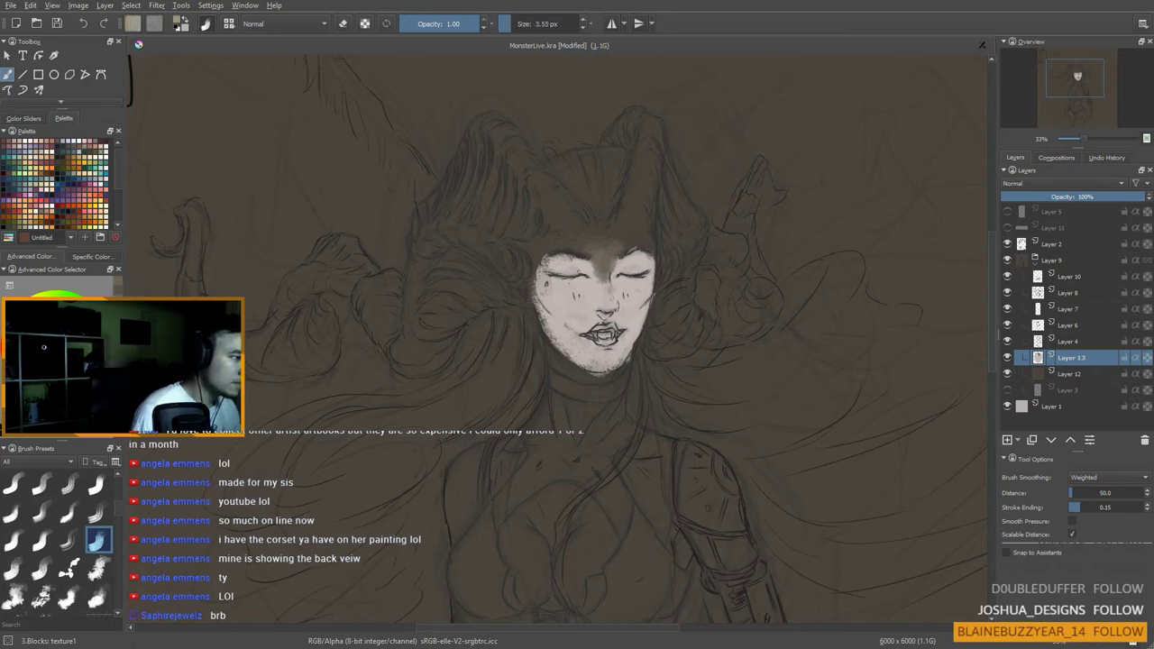
{"action": "key", "text": "bracketright"}
{"action": "key", "text": "bracketright"}
{"action": "key", "text": "bracketright"}
{"action": "key", "text": "bracketright"}
{"action": "key", "text": "bracketright"}
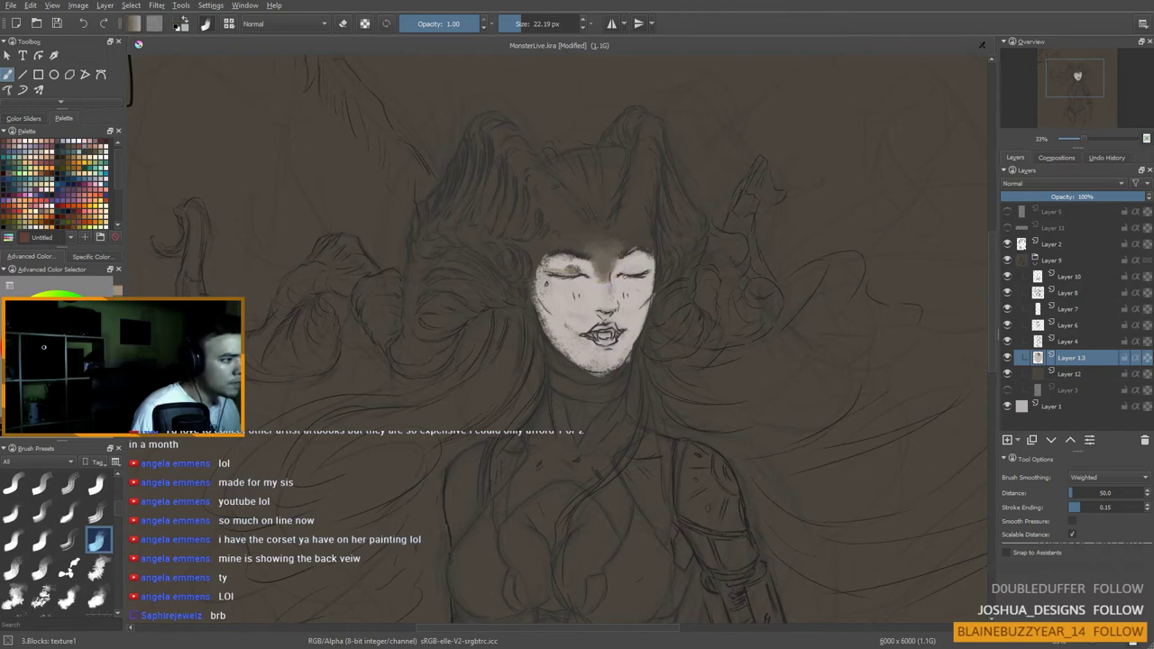
{"action": "key", "text": "4"}
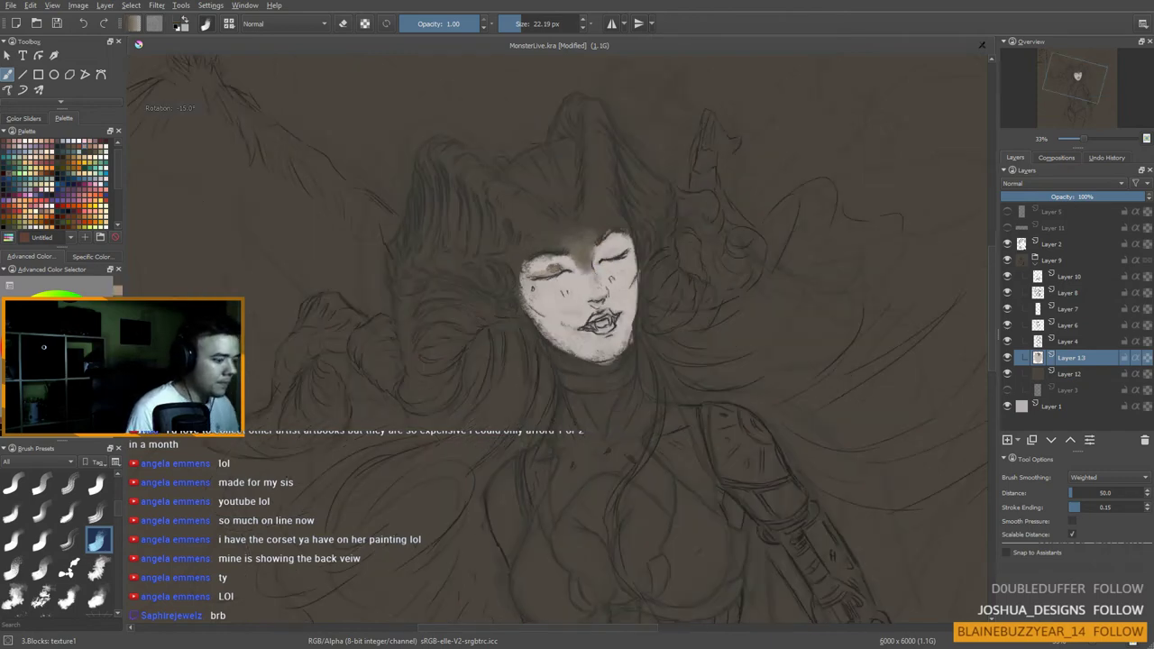
{"action": "key", "text": "5"}
{"action": "key", "text": "ctrl+z"}
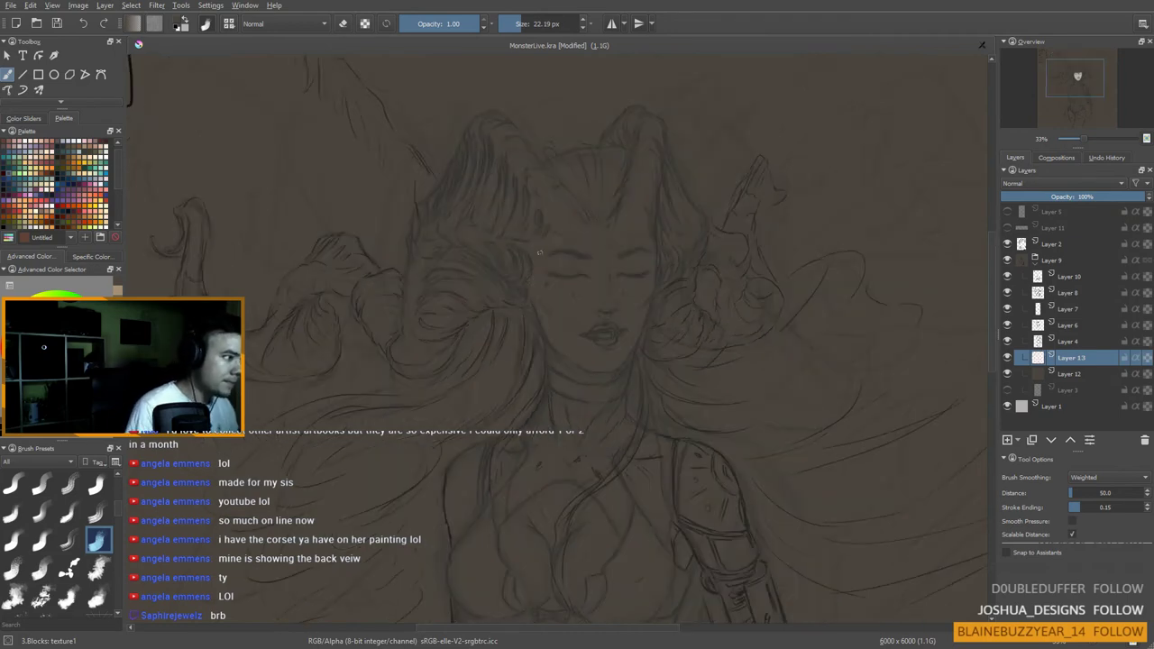
Step: Paint soft beige light on both closed eyelids and down the bridge of the nose with a 43.88 px brush
{"action": "left_click_drag", "start_coordinate": [562, 276], "coordinate": [576, 277], "text": "shift"}
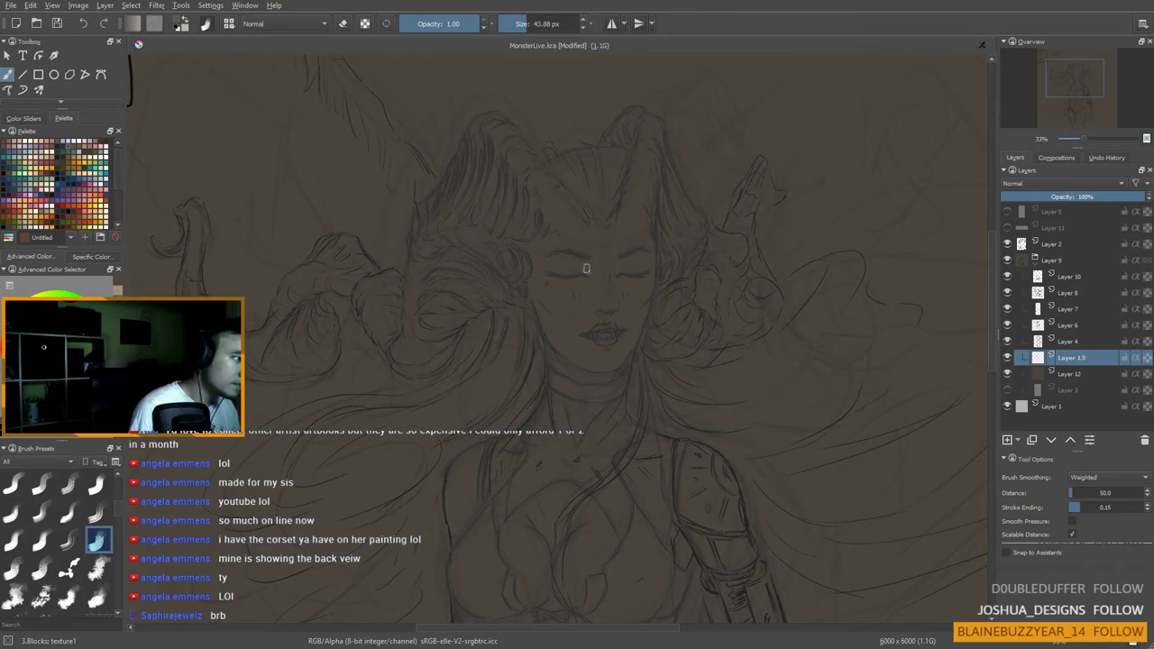
{"action": "left_click_drag", "start_coordinate": [568, 270], "coordinate": [562, 264]}
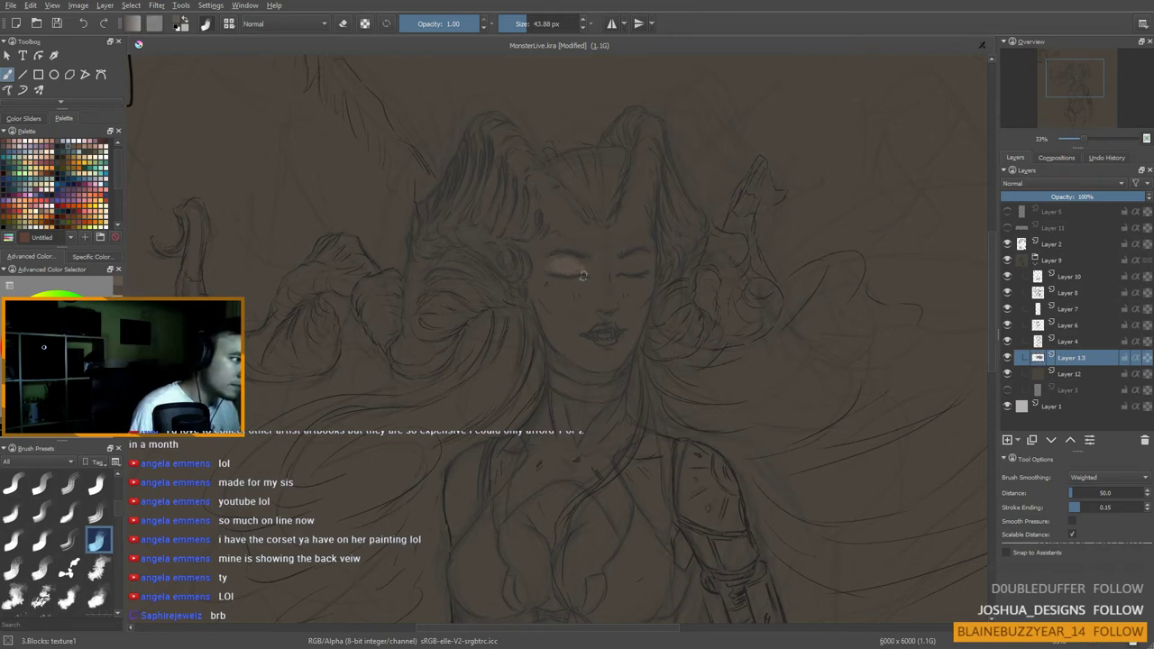
{"action": "left_click_drag", "start_coordinate": [607, 295], "coordinate": [607, 300]}
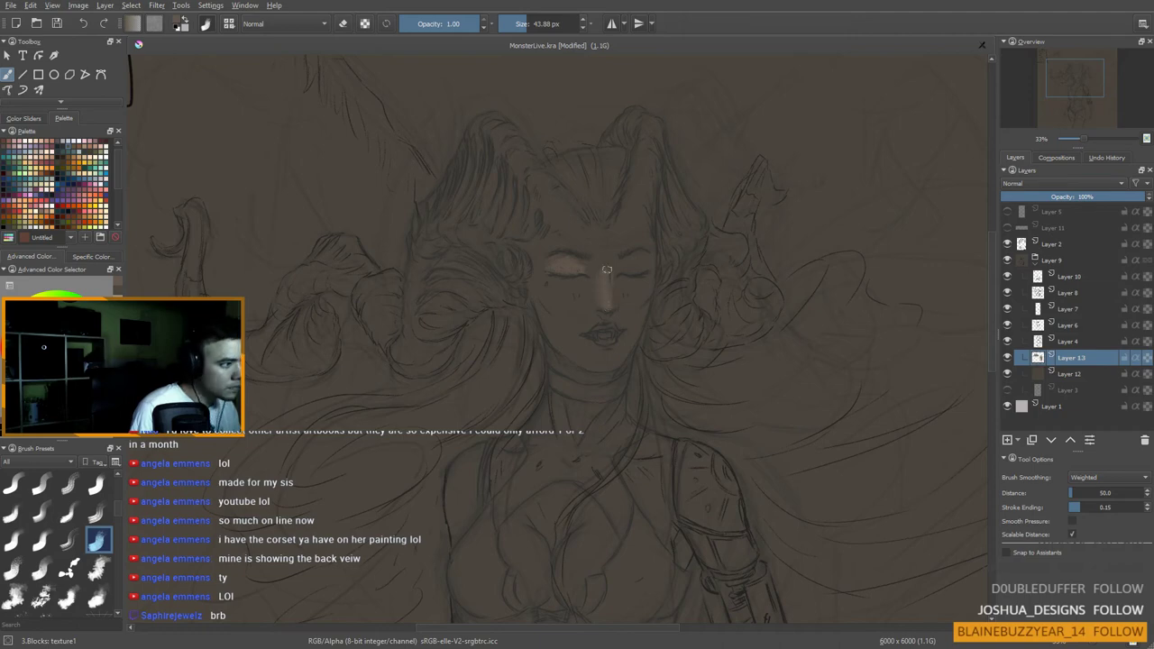
{"action": "left_click_drag", "start_coordinate": [592, 274], "coordinate": [636, 260]}
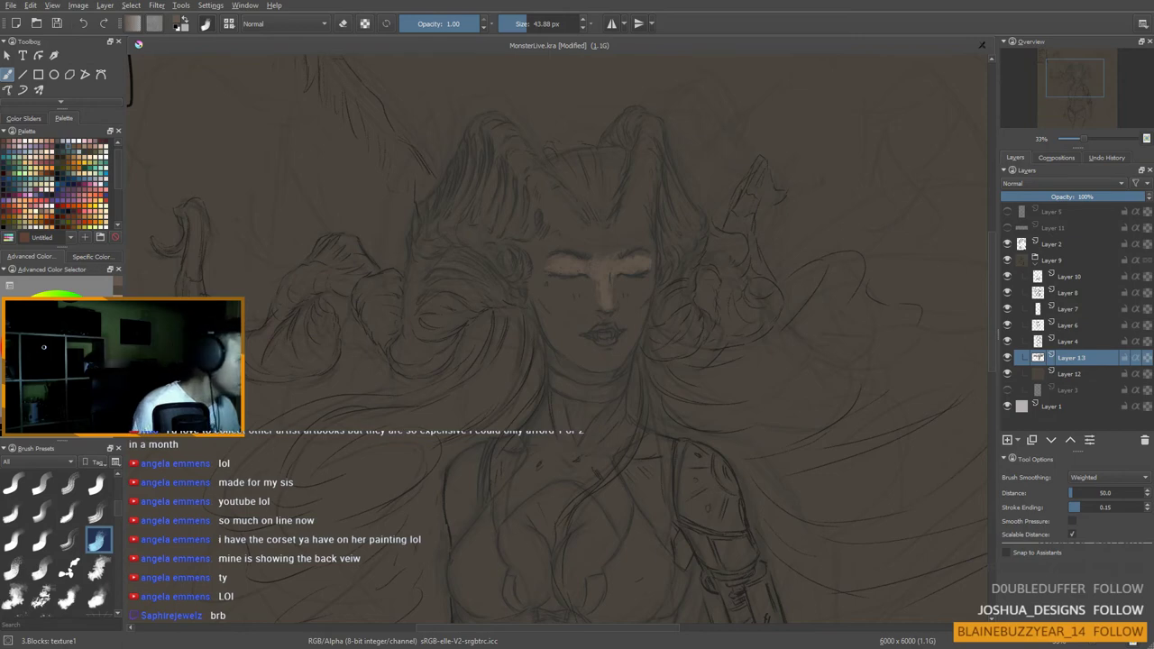
Step: Paint a golden-brown accent on the tip of the nose and add a small pale yellow highlight with a 12.26 px brush
{"action": "left_click", "coordinate": [56, 348]}
{"action": "left_click", "coordinate": [54, 350]}
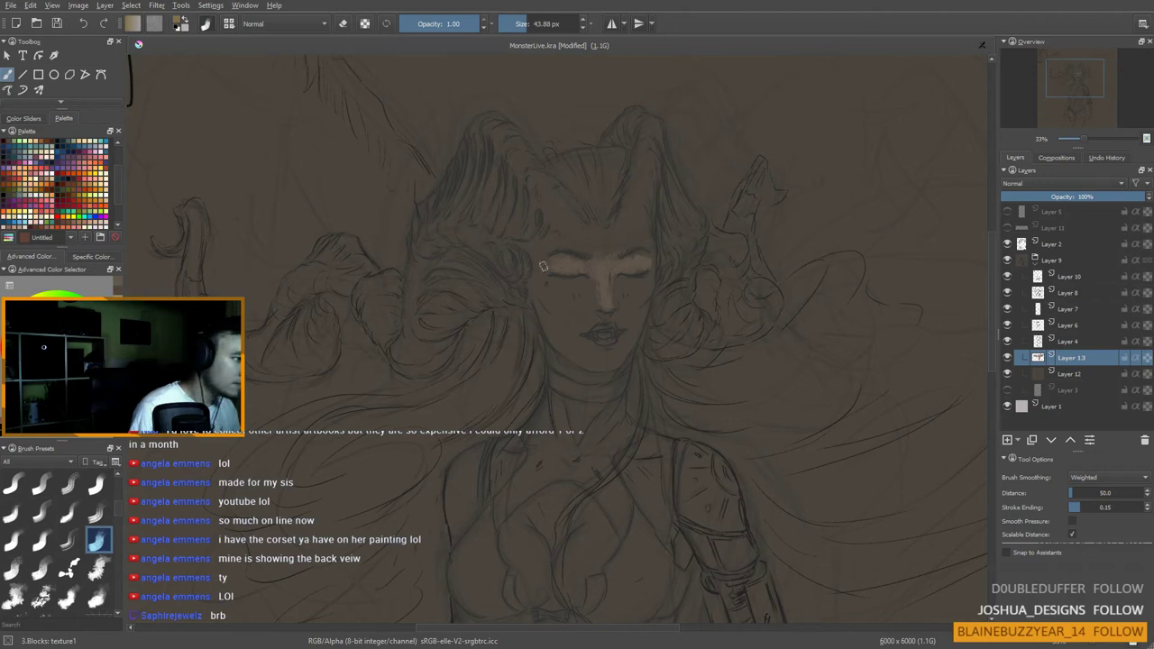
{"action": "left_click_drag", "start_coordinate": [608, 306], "coordinate": [608, 308]}
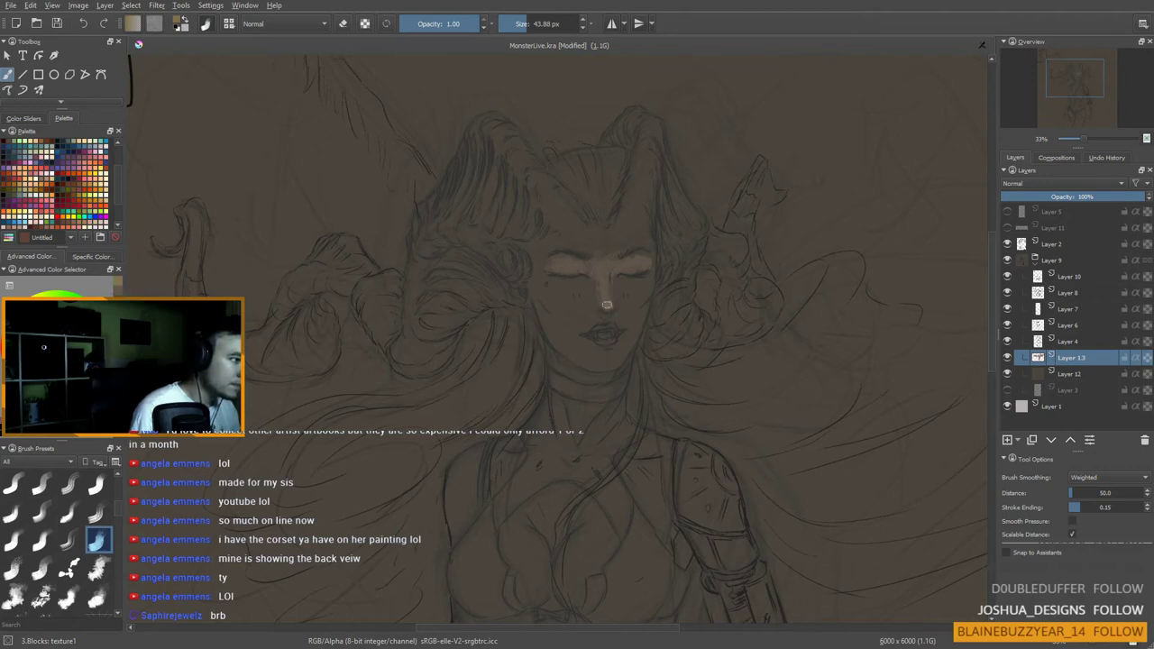
{"action": "left_click", "coordinate": [56, 346]}
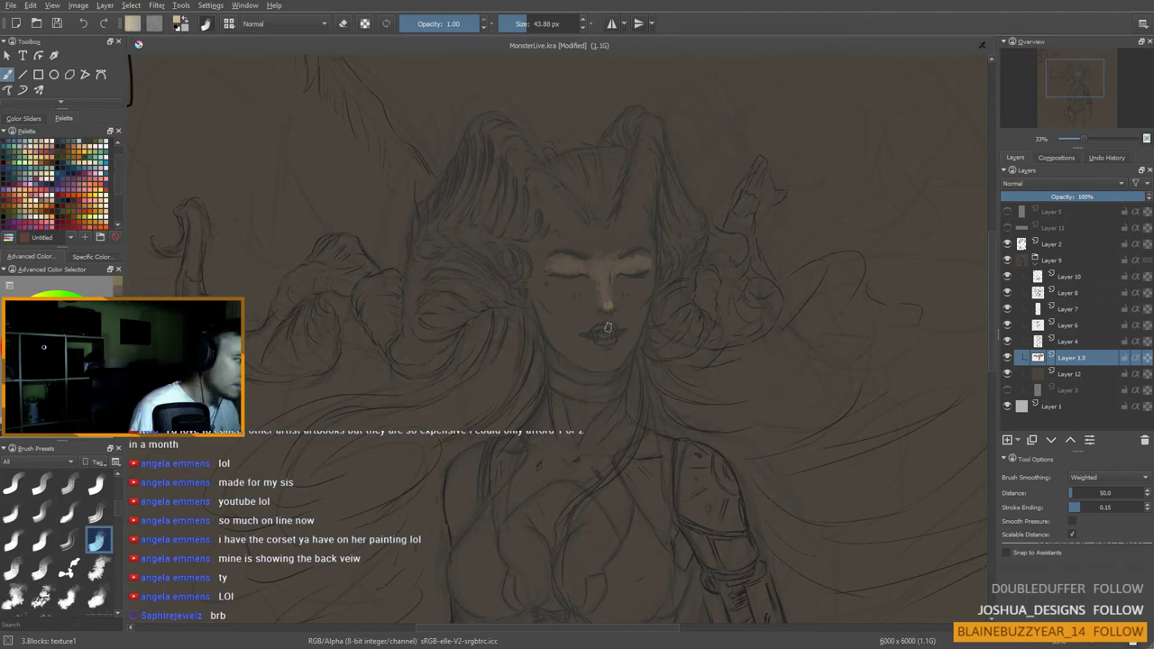
{"action": "left_click_drag", "start_coordinate": [524, 24], "coordinate": [511, 24]}
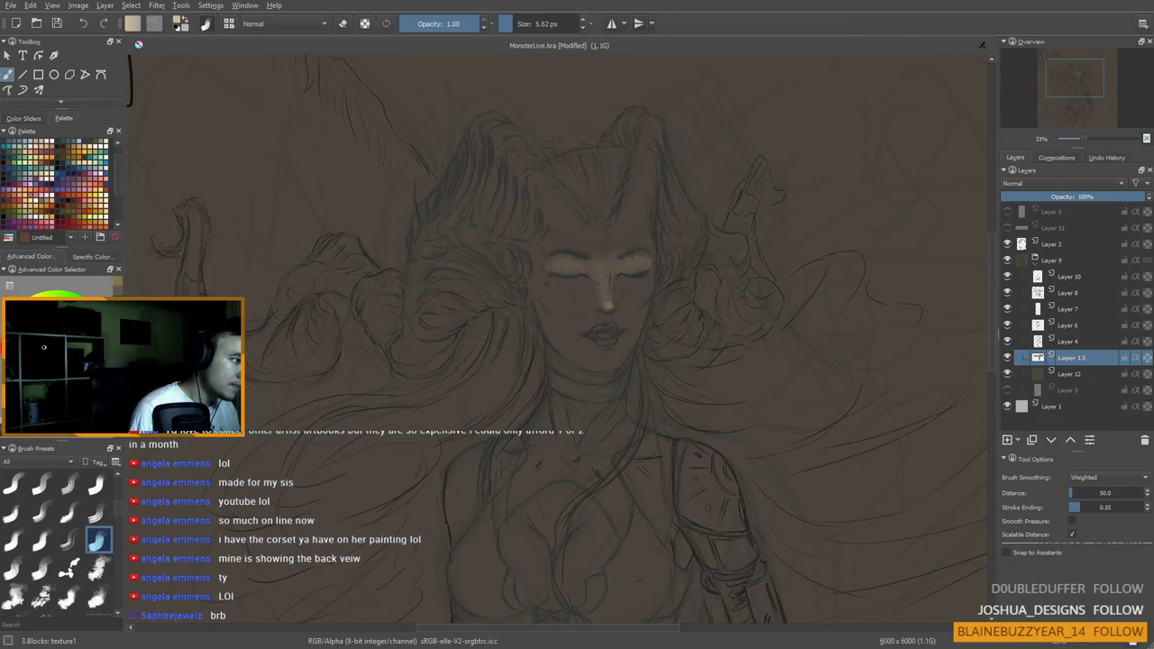
{"action": "key", "text": "bracketright"}
{"action": "key", "text": "bracketright"}
{"action": "key", "text": "bracketright"}
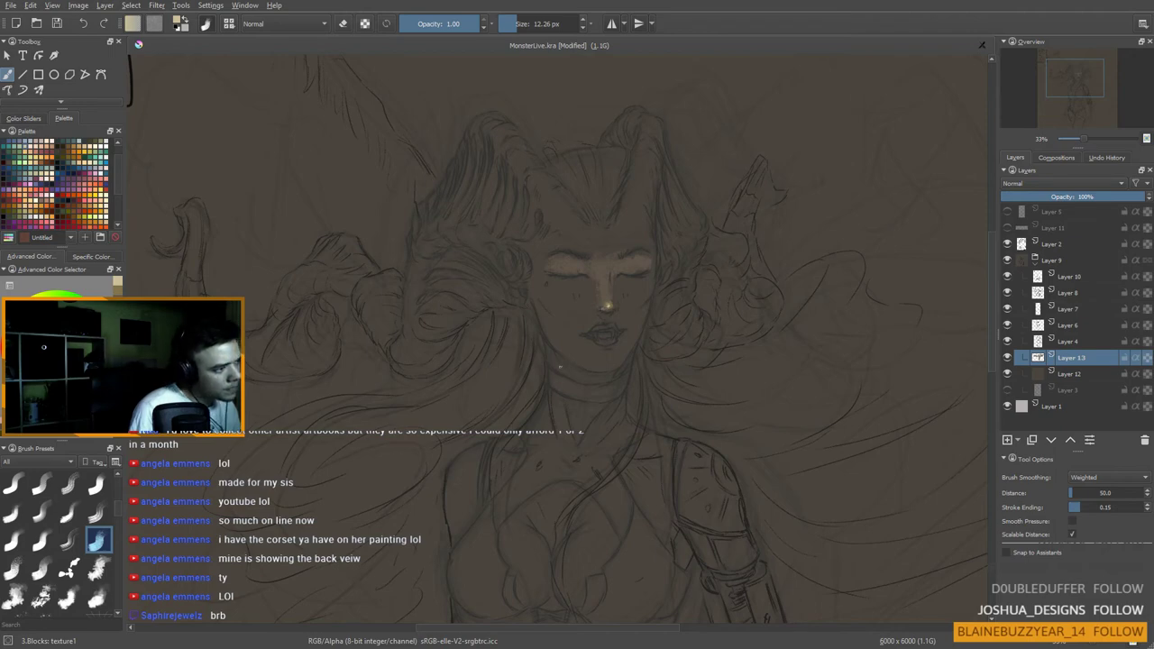
Step: Switch to the 3.Blocks texture3 brush at 128 px
{"action": "scroll", "coordinate": [56, 184], "scroll_direction": "down", "scroll_amount": 2}
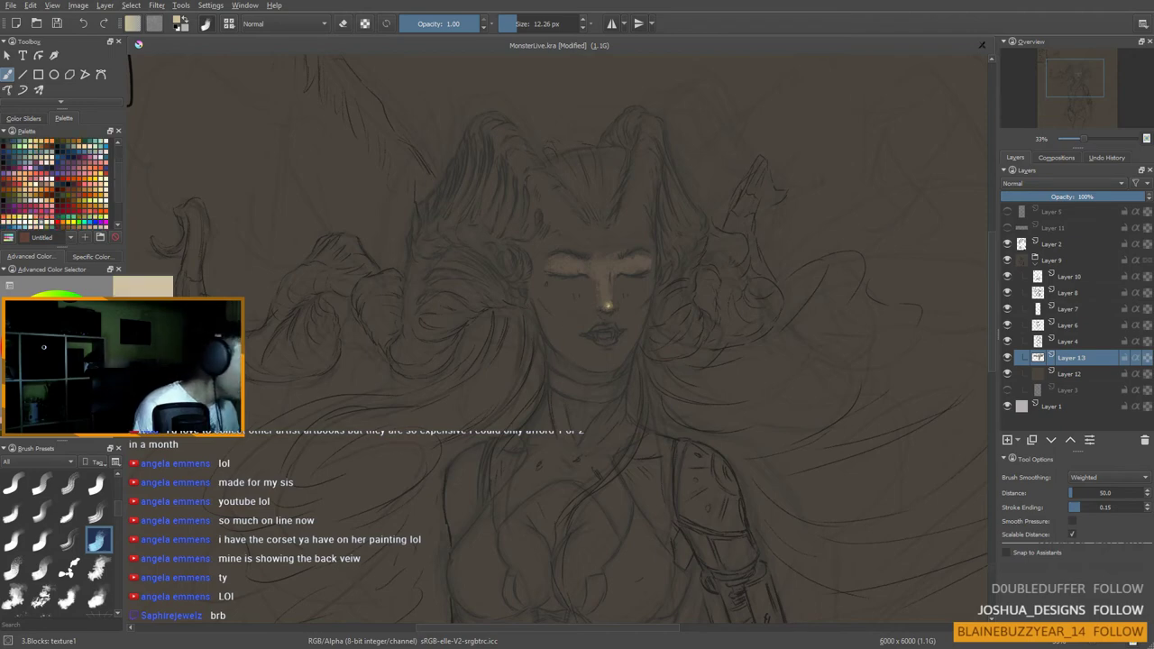
{"action": "left_click", "coordinate": [41, 570]}
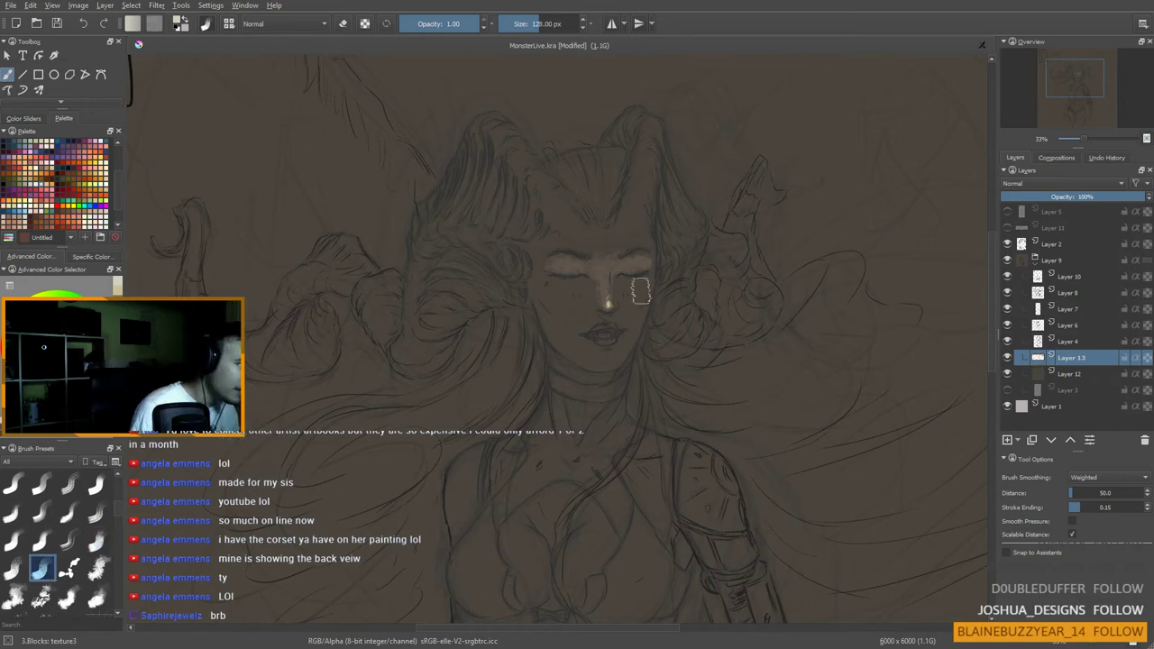
Step: Try strengthening the pale highlights on the nose with a 10.24 px brush, and undo all paint on the face
{"action": "left_click_drag", "start_coordinate": [640, 291], "coordinate": [573, 291]}
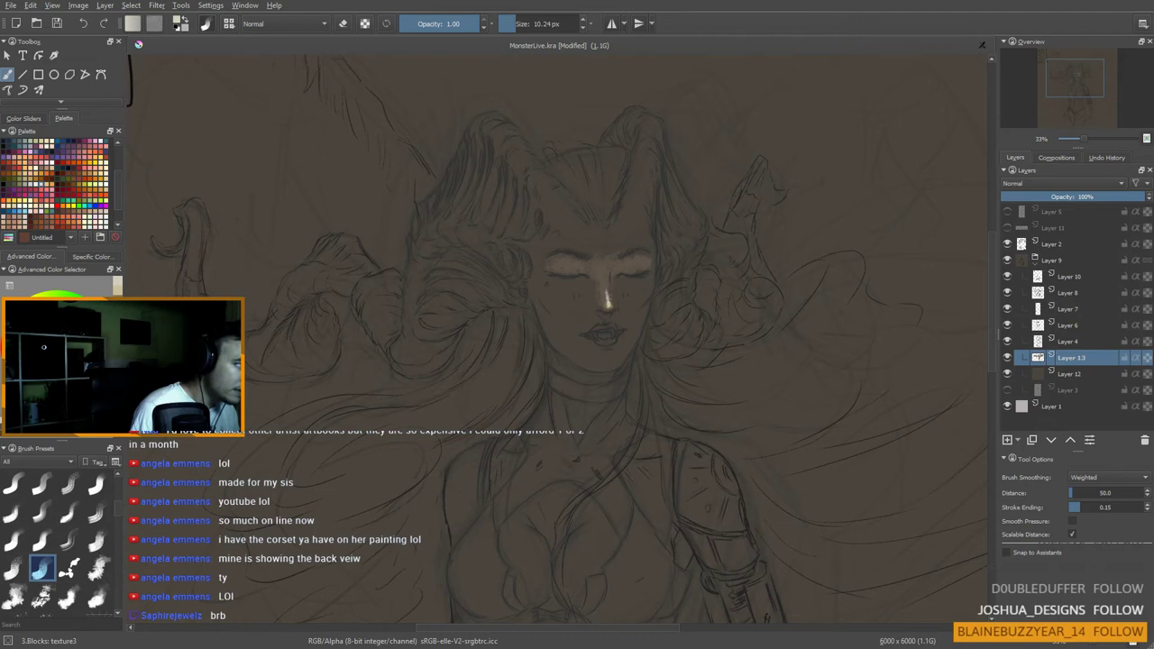
{"action": "key", "text": "ctrl+z"}
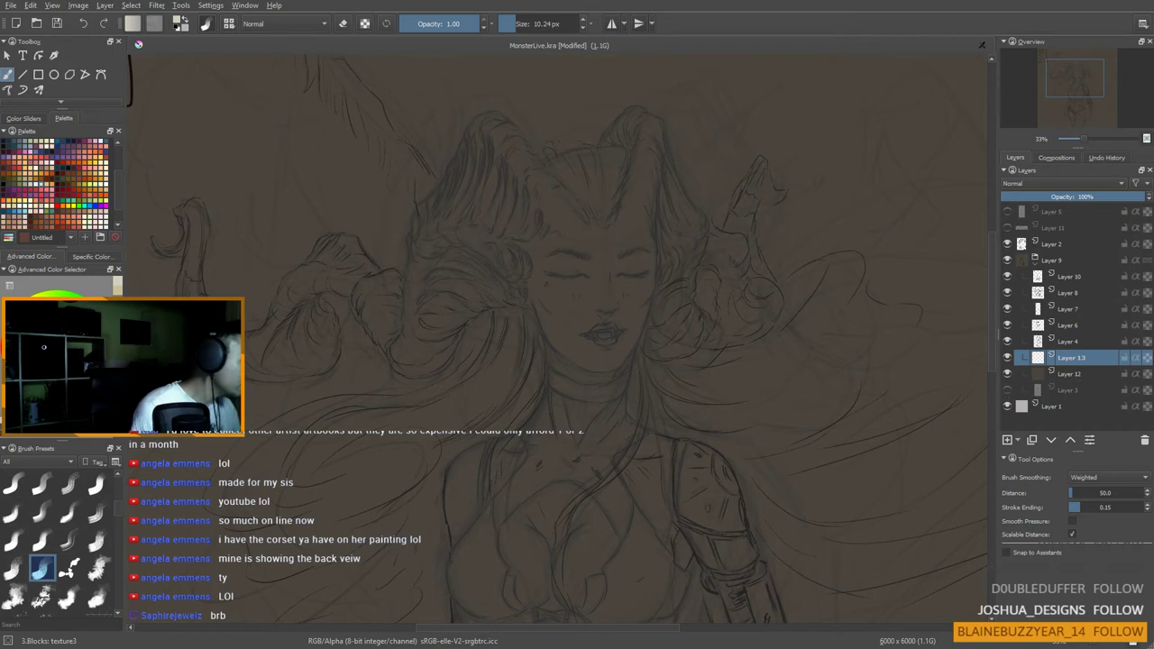
Step: Paint muted beige skin light down the nose bridge and across the forehead above both brows with a 45.80 px brush
{"action": "left_click", "coordinate": [43, 348]}
{"action": "mouse_move", "coordinate": [576, 297]}
{"action": "left_mouse_down"}
{"action": "mouse_move", "coordinate": [604, 262]}
{"action": "mouse_move", "coordinate": [609, 289]}
{"action": "mouse_move", "coordinate": [599, 262]}
{"action": "mouse_move", "coordinate": [574, 264]}
{"action": "mouse_move", "coordinate": [600, 288]}
{"action": "mouse_move", "coordinate": [602, 252]}
{"action": "left_mouse_up"}
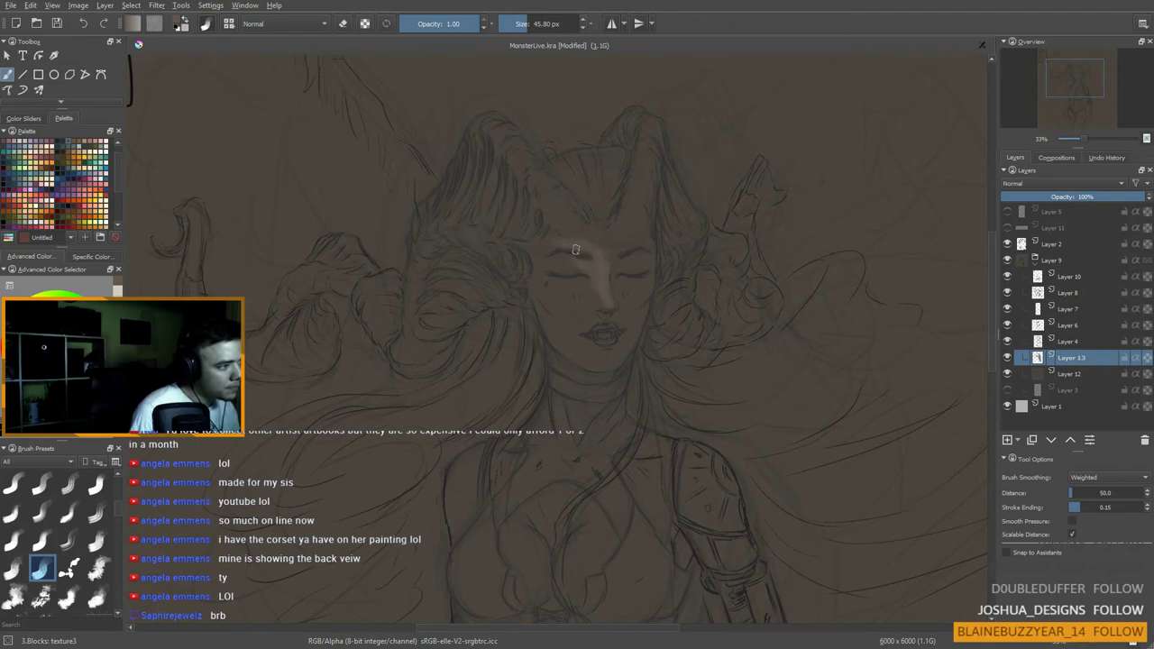
{"action": "left_click_drag", "start_coordinate": [574, 250], "coordinate": [586, 258]}
{"action": "left_click_drag", "start_coordinate": [649, 240], "coordinate": [624, 241]}
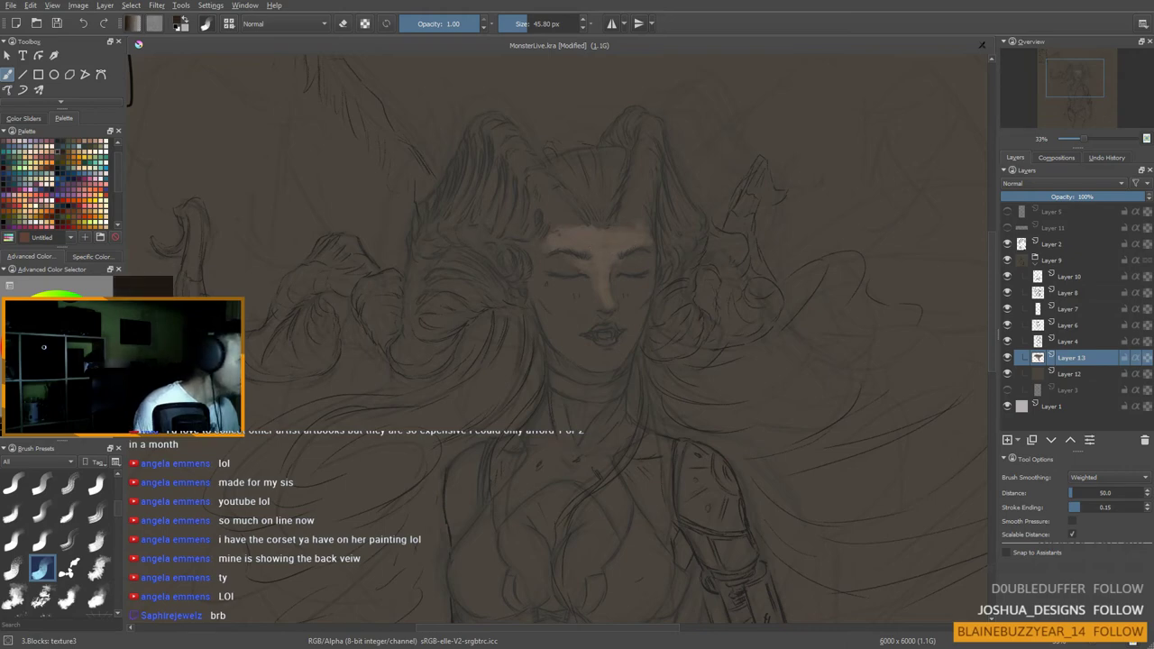
Step: Block in a near-black patch at the base of the horn on the viewer's left with the 45.80 px brush
{"action": "mouse_move", "coordinate": [548, 220]}
{"action": "left_mouse_down"}
{"action": "mouse_move", "coordinate": [533, 189]}
{"action": "mouse_move", "coordinate": [556, 218]}
{"action": "left_mouse_up"}
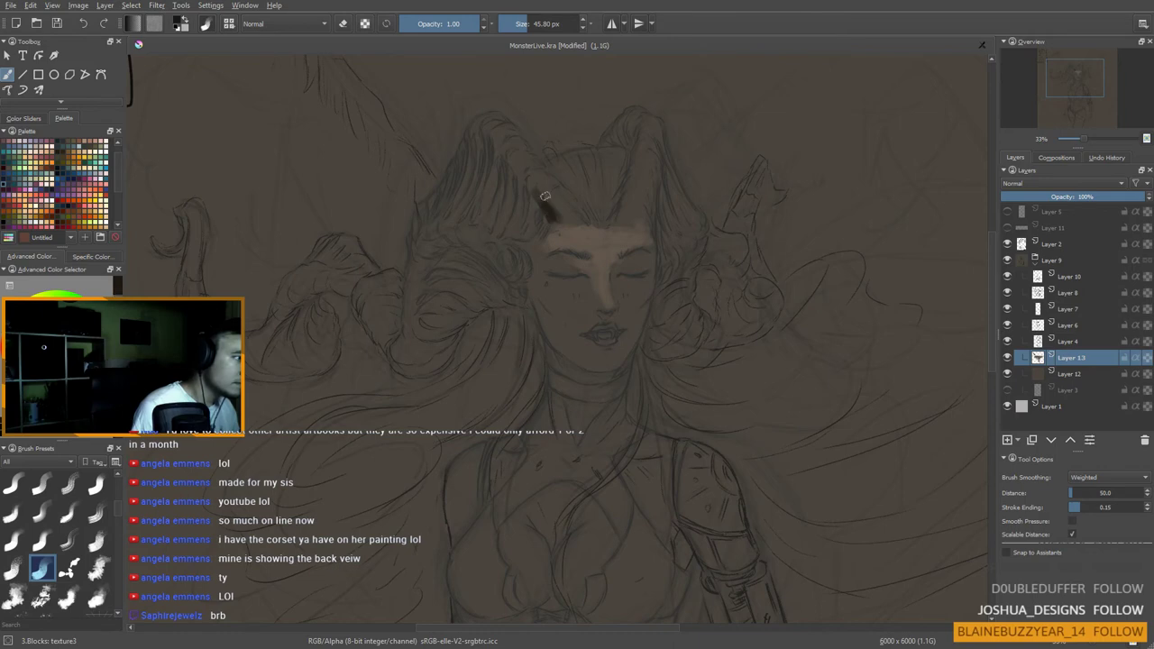
{"action": "mouse_move", "coordinate": [544, 196]}
{"action": "left_mouse_down"}
{"action": "mouse_move", "coordinate": [564, 220]}
{"action": "mouse_move", "coordinate": [582, 213]}
{"action": "mouse_move", "coordinate": [541, 179]}
{"action": "mouse_move", "coordinate": [537, 237]}
{"action": "mouse_move", "coordinate": [509, 193]}
{"action": "mouse_move", "coordinate": [521, 173]}
{"action": "left_mouse_up"}
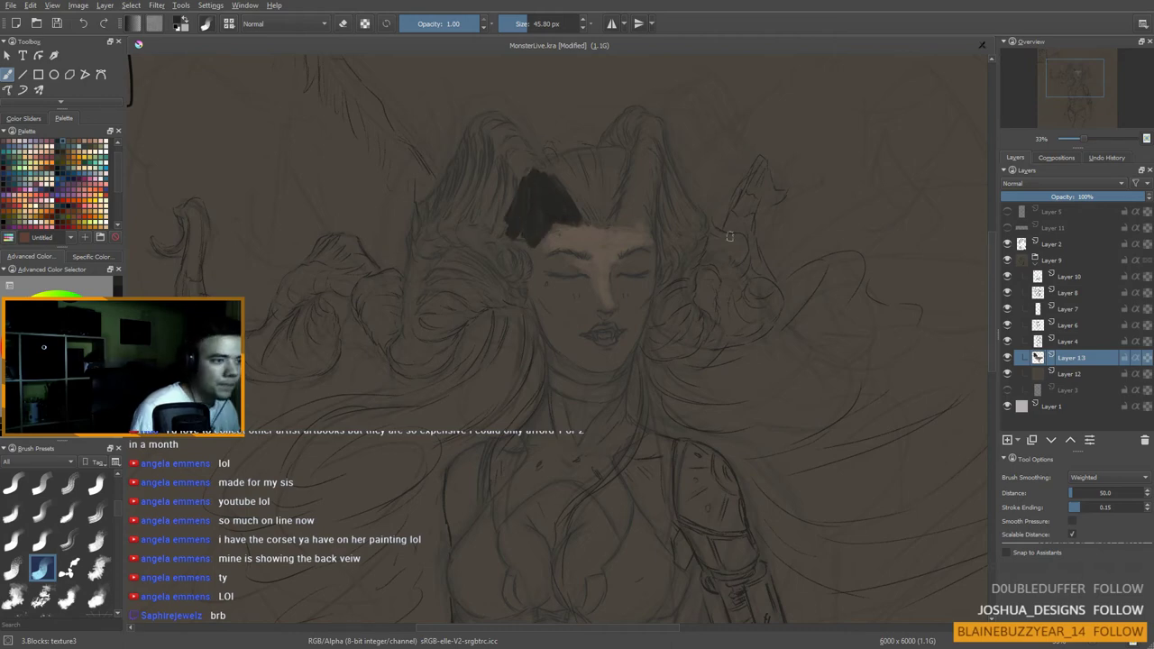
Step: Move Layer 13 and Layer 12 together out of the Layer 9 group to directly above Layer 1
{"action": "left_click", "coordinate": [1069, 275]}
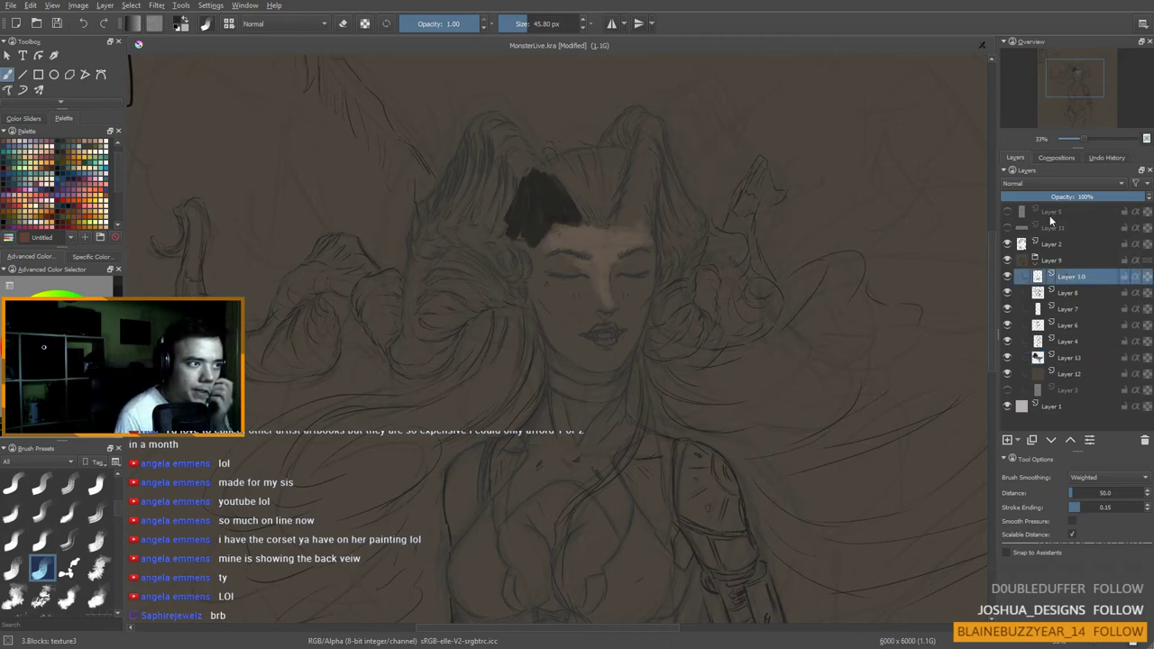
{"action": "left_click", "coordinate": [1056, 259]}
{"action": "left_click", "coordinate": [1069, 374]}
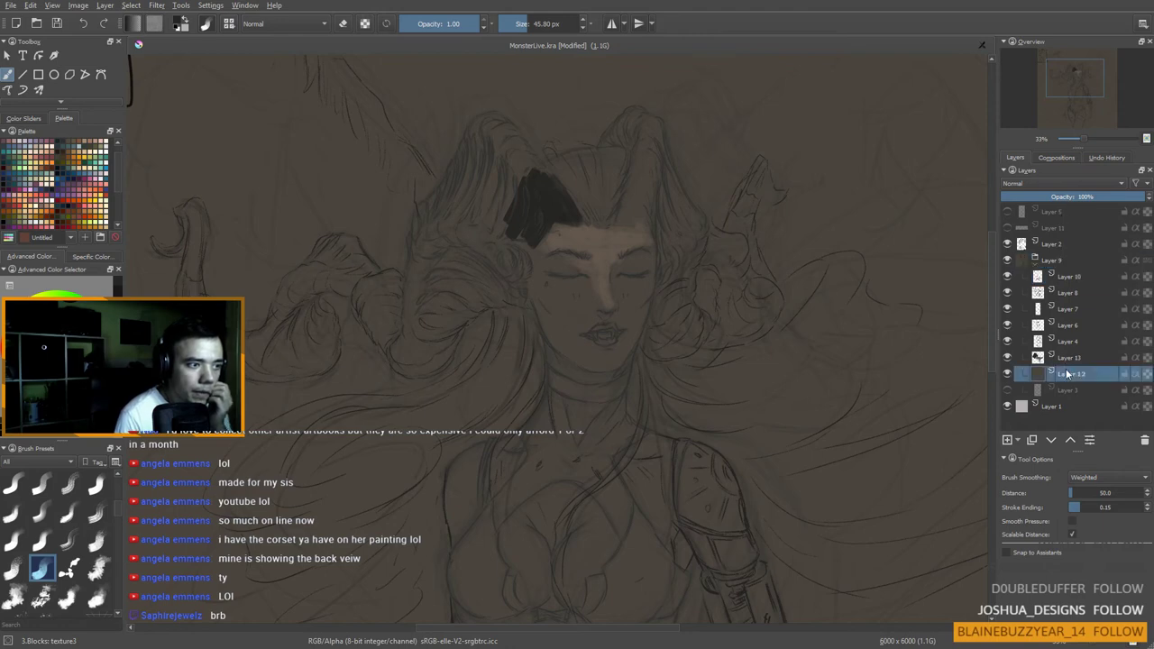
{"action": "left_click", "coordinate": [1070, 359]}
{"action": "left_click", "coordinate": [1069, 375], "text": "ctrl"}
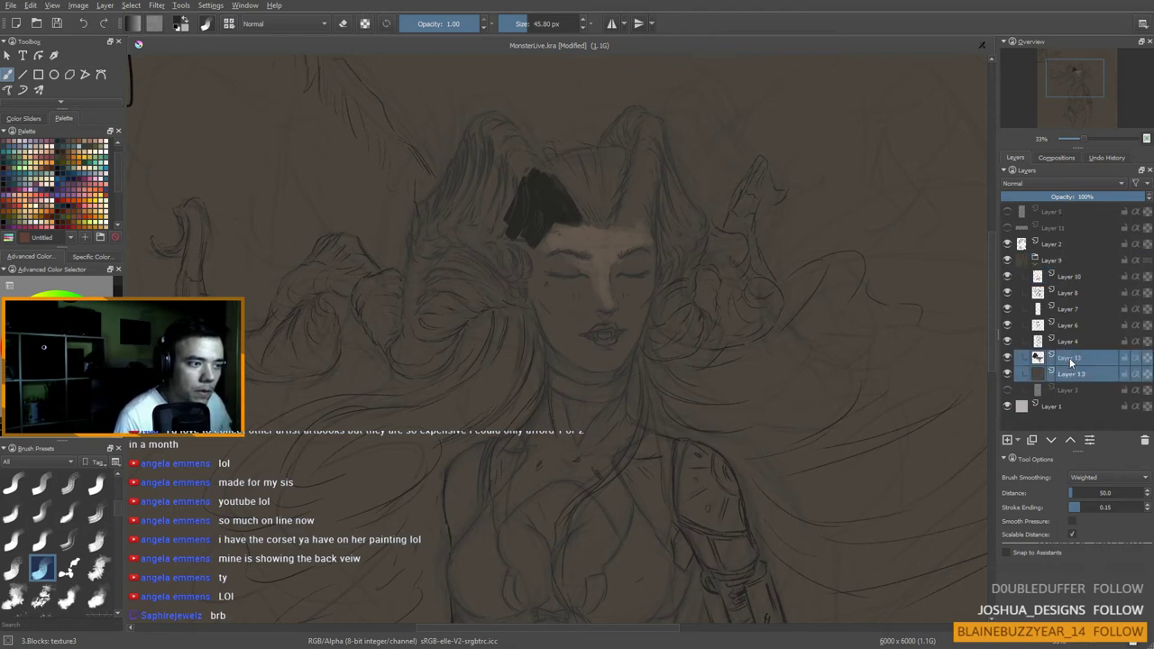
{"action": "left_click_drag", "start_coordinate": [1069, 358], "coordinate": [1070, 399]}
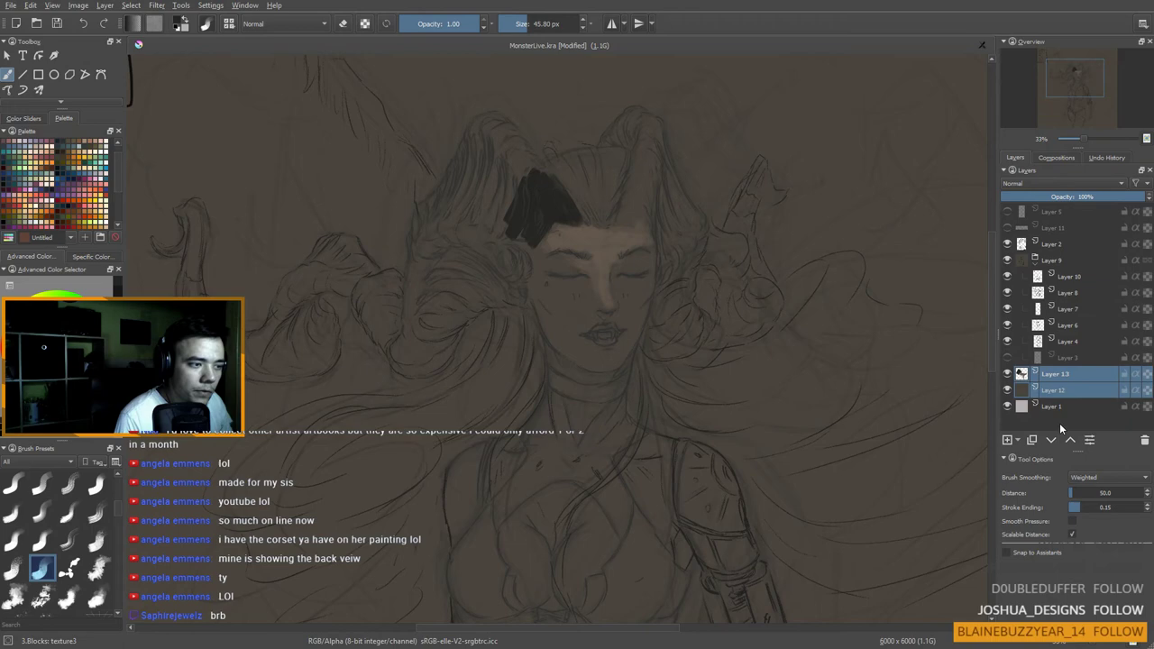
Step: Set the Layer 9 line art group to Multiply blending and lower its opacity to 41%
{"action": "left_click", "coordinate": [1063, 259]}
{"action": "left_click", "coordinate": [1070, 182]}
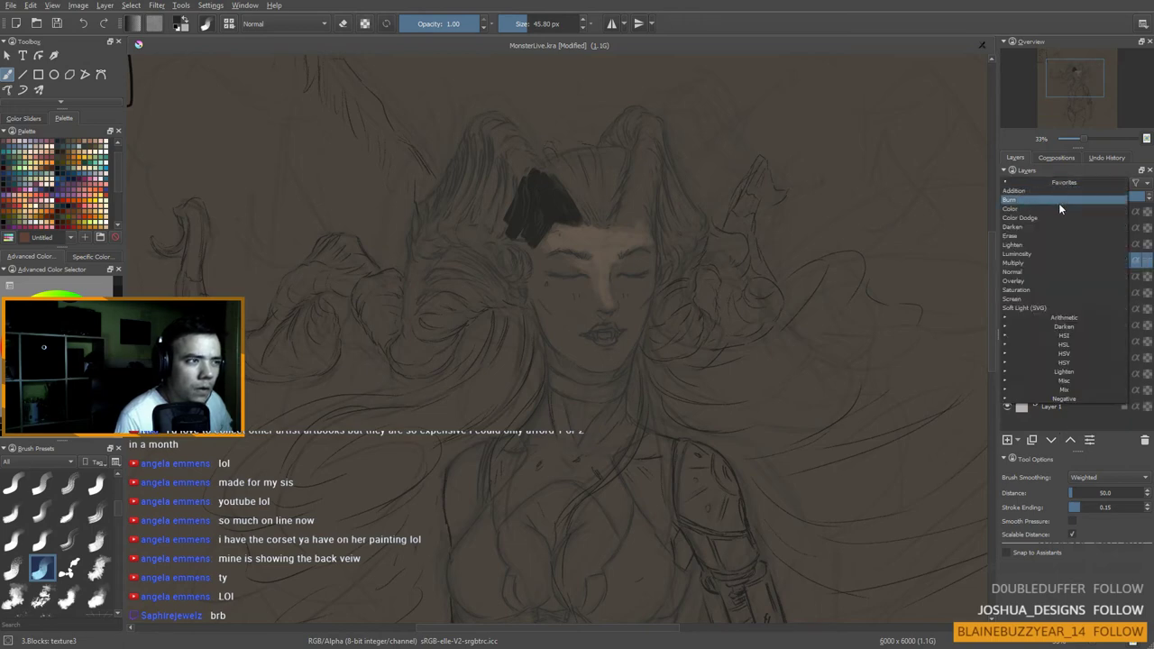
{"action": "left_click", "coordinate": [1035, 261]}
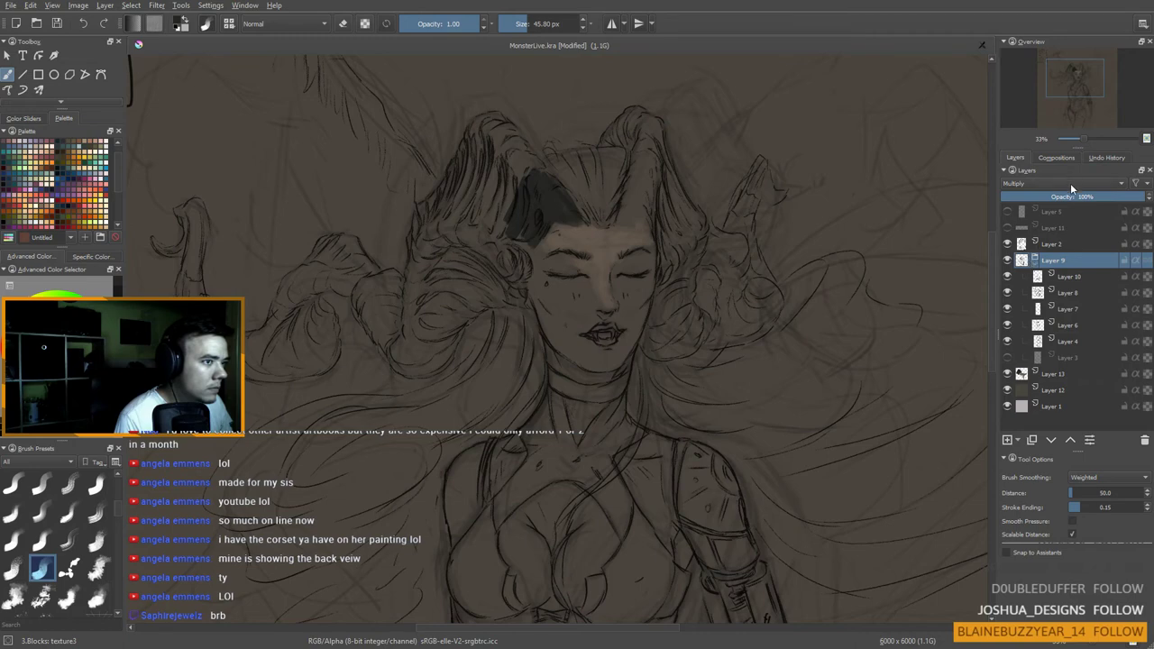
{"action": "left_click_drag", "start_coordinate": [1106, 197], "coordinate": [1049, 199]}
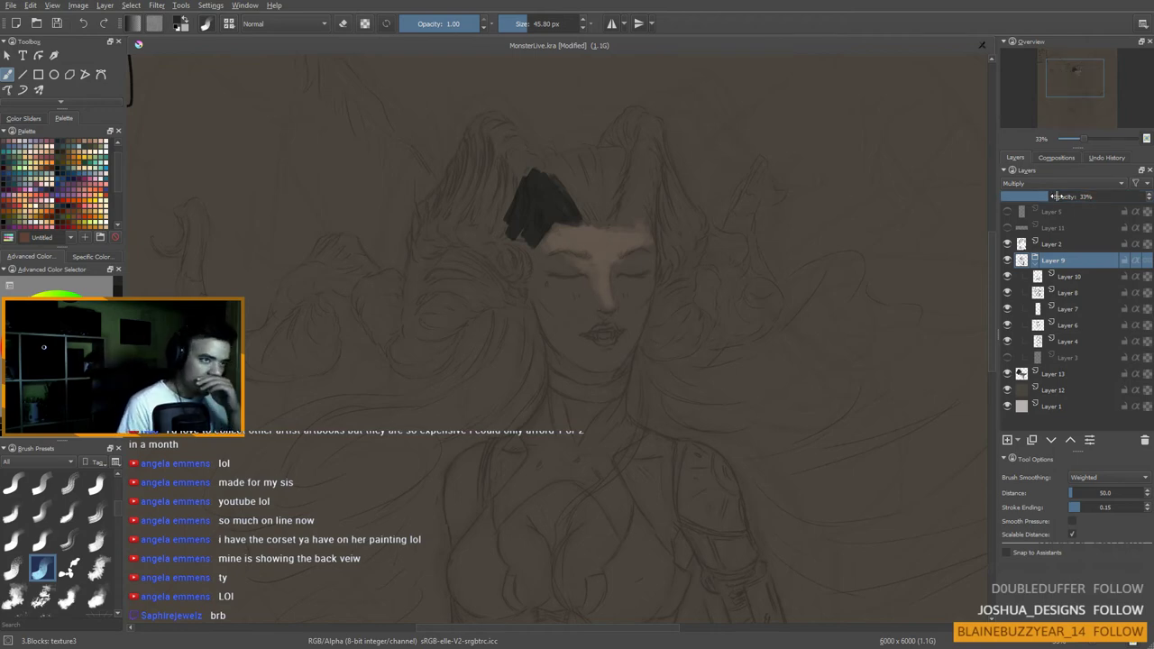
{"action": "left_click_drag", "start_coordinate": [1055, 196], "coordinate": [1059, 197]}
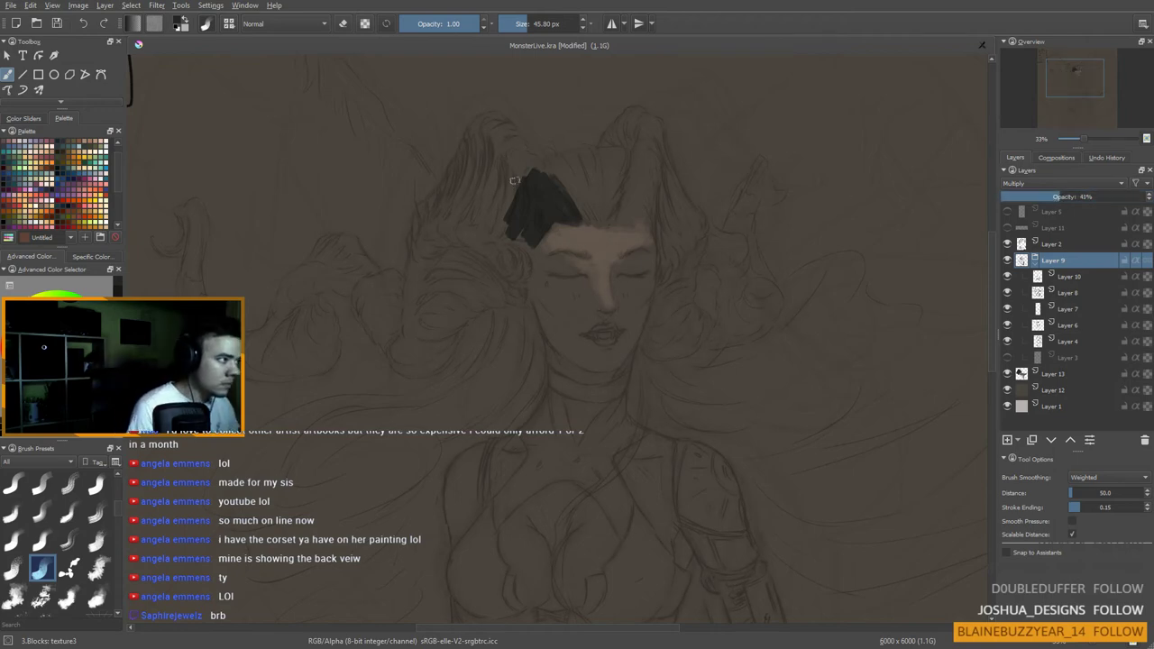
Step: On Layer 13, extend the near-black paint over the whole viewer's-left horn and down beside the temple
{"action": "left_click", "coordinate": [1045, 388]}
{"action": "left_click", "coordinate": [1052, 375]}
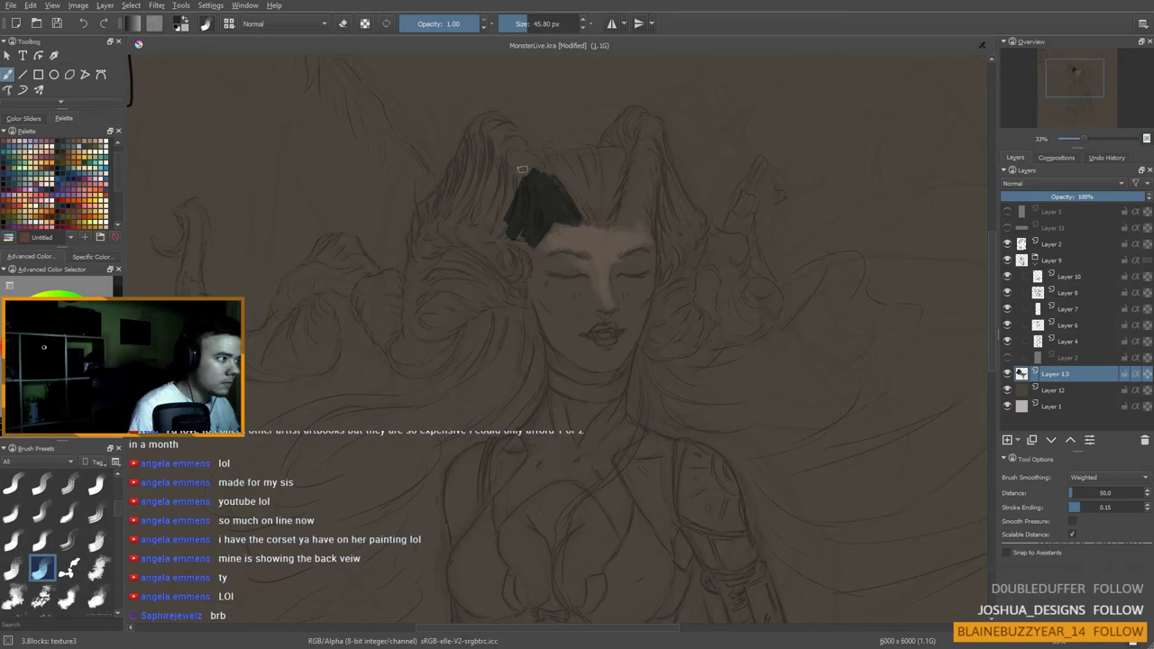
{"action": "mouse_move", "coordinate": [525, 194]}
{"action": "left_mouse_down"}
{"action": "mouse_move", "coordinate": [519, 161]}
{"action": "mouse_move", "coordinate": [537, 183]}
{"action": "mouse_move", "coordinate": [522, 149]}
{"action": "mouse_move", "coordinate": [522, 186]}
{"action": "mouse_move", "coordinate": [543, 187]}
{"action": "mouse_move", "coordinate": [531, 171]}
{"action": "mouse_move", "coordinate": [540, 173]}
{"action": "mouse_move", "coordinate": [561, 197]}
{"action": "mouse_move", "coordinate": [517, 147]}
{"action": "mouse_move", "coordinate": [516, 175]}
{"action": "mouse_move", "coordinate": [504, 145]}
{"action": "mouse_move", "coordinate": [511, 197]}
{"action": "mouse_move", "coordinate": [507, 151]}
{"action": "mouse_move", "coordinate": [490, 215]}
{"action": "mouse_move", "coordinate": [503, 177]}
{"action": "mouse_move", "coordinate": [495, 132]}
{"action": "mouse_move", "coordinate": [507, 143]}
{"action": "mouse_move", "coordinate": [489, 118]}
{"action": "mouse_move", "coordinate": [472, 142]}
{"action": "mouse_move", "coordinate": [490, 138]}
{"action": "mouse_move", "coordinate": [488, 202]}
{"action": "mouse_move", "coordinate": [482, 157]}
{"action": "mouse_move", "coordinate": [494, 194]}
{"action": "mouse_move", "coordinate": [488, 133]}
{"action": "mouse_move", "coordinate": [461, 190]}
{"action": "mouse_move", "coordinate": [464, 178]}
{"action": "mouse_move", "coordinate": [467, 219]}
{"action": "mouse_move", "coordinate": [502, 205]}
{"action": "mouse_move", "coordinate": [520, 269]}
{"action": "mouse_move", "coordinate": [504, 243]}
{"action": "mouse_move", "coordinate": [523, 248]}
{"action": "mouse_move", "coordinate": [521, 293]}
{"action": "mouse_move", "coordinate": [486, 260]}
{"action": "mouse_move", "coordinate": [543, 233]}
{"action": "left_mouse_up"}
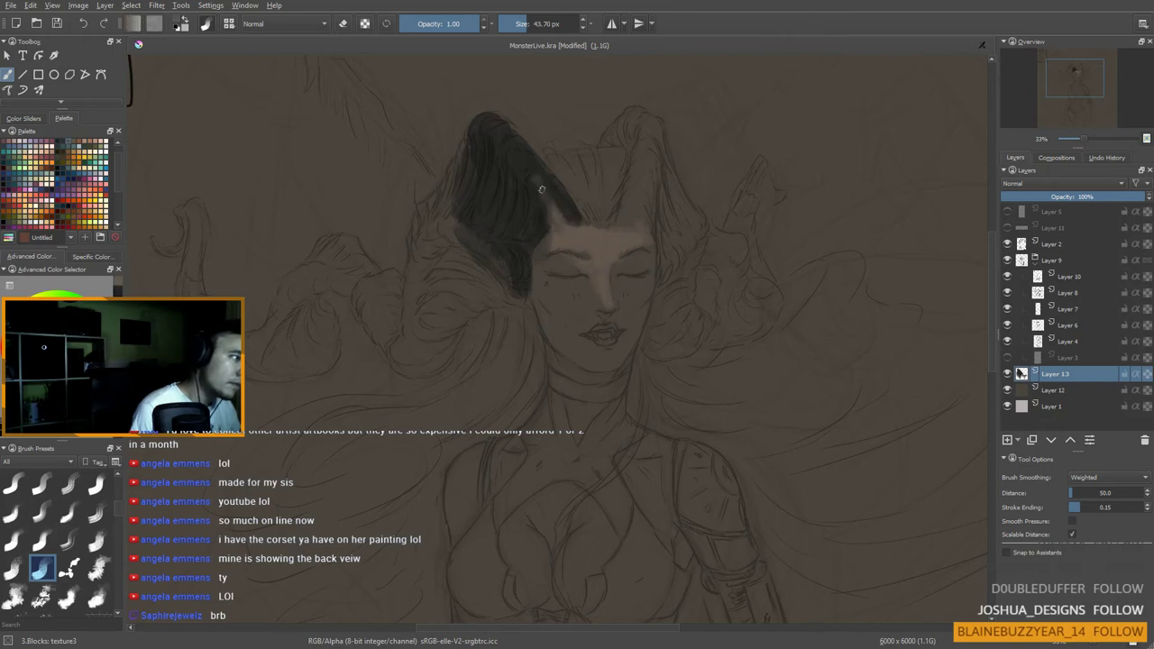
Step: Refine the inner edge of the dark horn with fine grey-brown and dark strokes, using brush sizes from 10.37 to 21.97 px
{"action": "key", "text": "bracketleft"}
{"action": "key", "text": "bracketleft"}
{"action": "key", "text": "bracketleft"}
{"action": "key", "text": "bracketleft"}
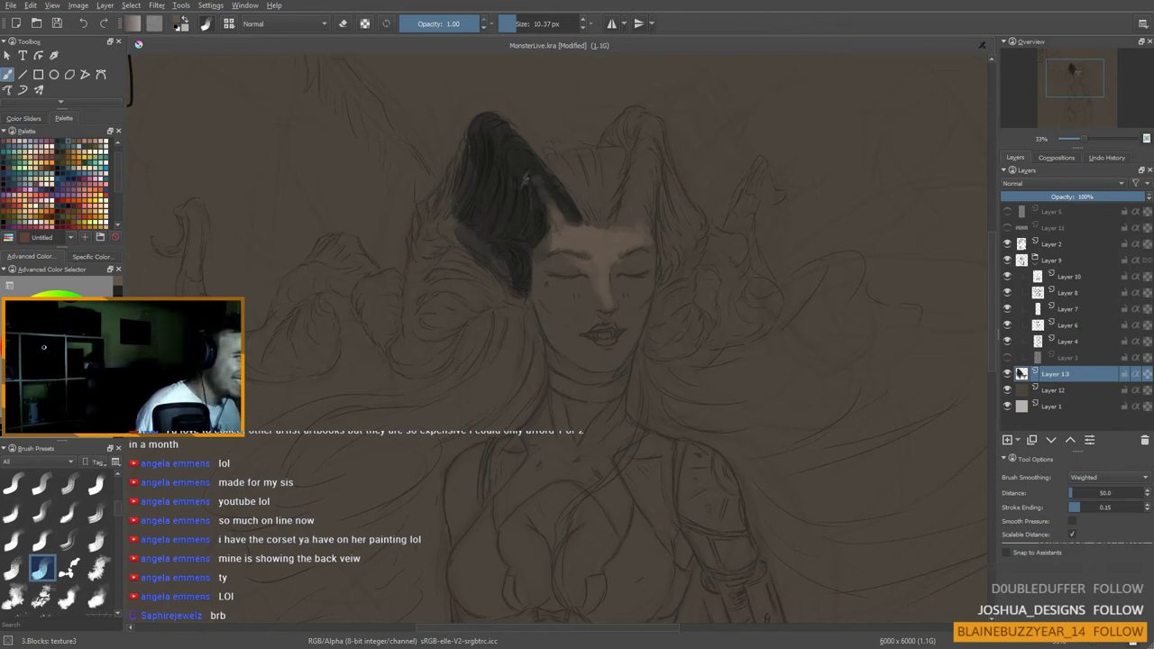
{"action": "left_click", "coordinate": [568, 196], "text": "ctrl"}
{"action": "left_click_drag", "start_coordinate": [553, 204], "coordinate": [546, 178], "text": "shift"}
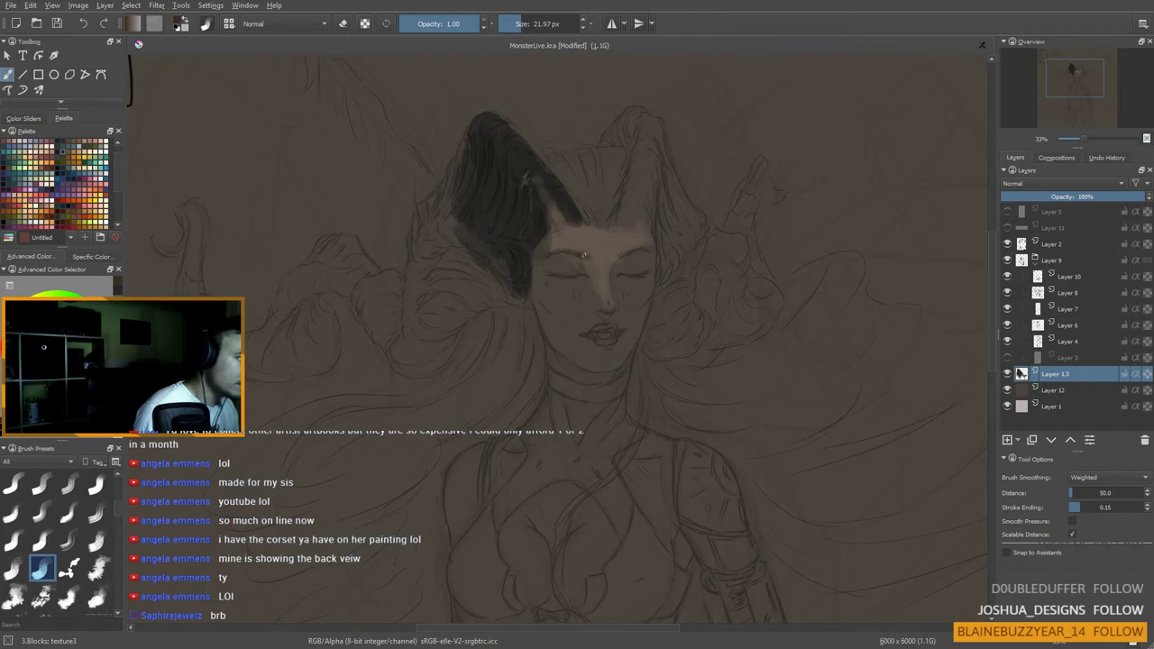
Step: Darken the viewer's-left eyebrow, and paint pale beige light above its outer end and on the eyelid below, varying the brush up to 42.49 px
{"action": "left_click", "coordinate": [588, 256], "text": "ctrl"}
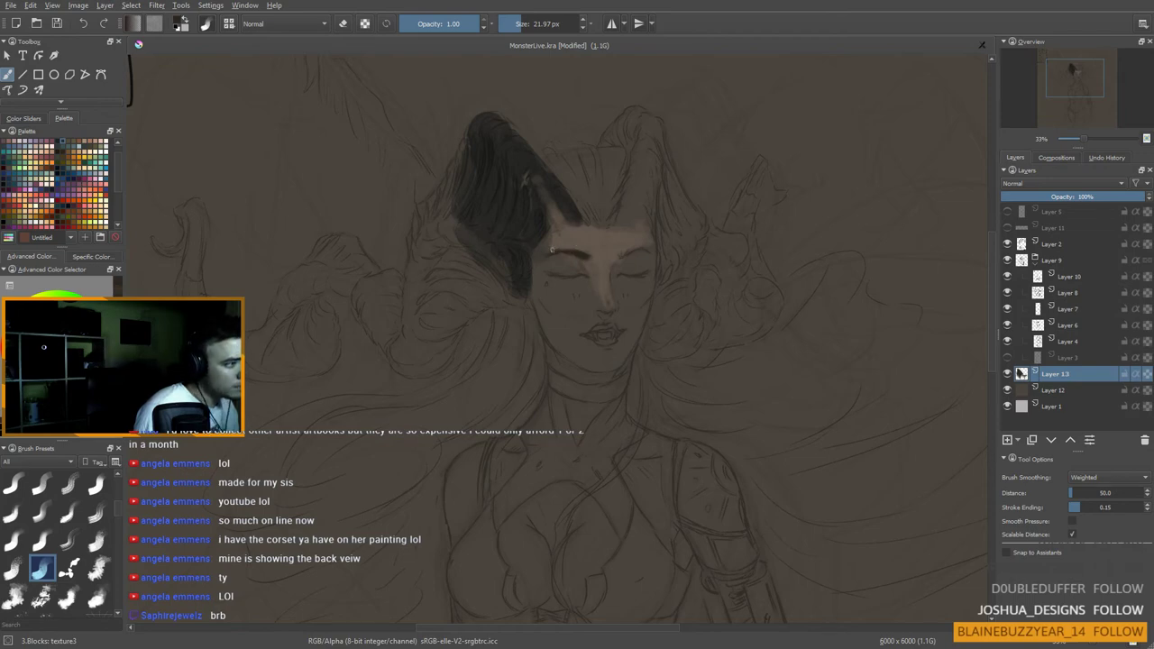
{"action": "left_click", "coordinate": [595, 239], "text": "ctrl"}
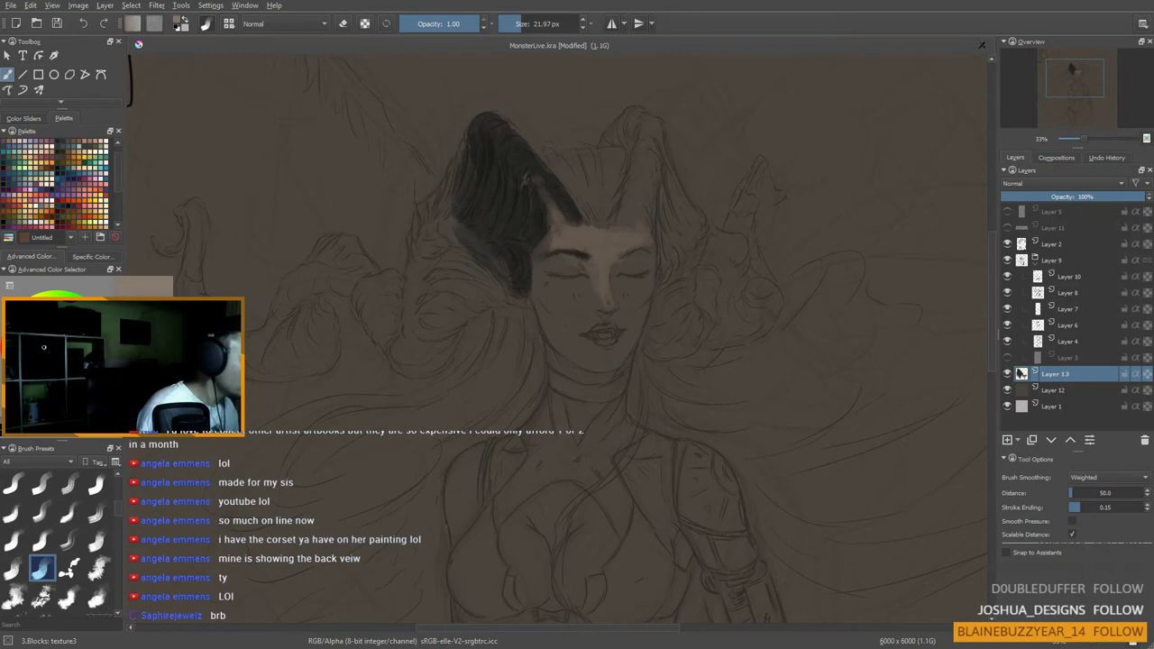
{"action": "left_click_drag", "start_coordinate": [505, 230], "coordinate": [516, 230], "text": "shift"}
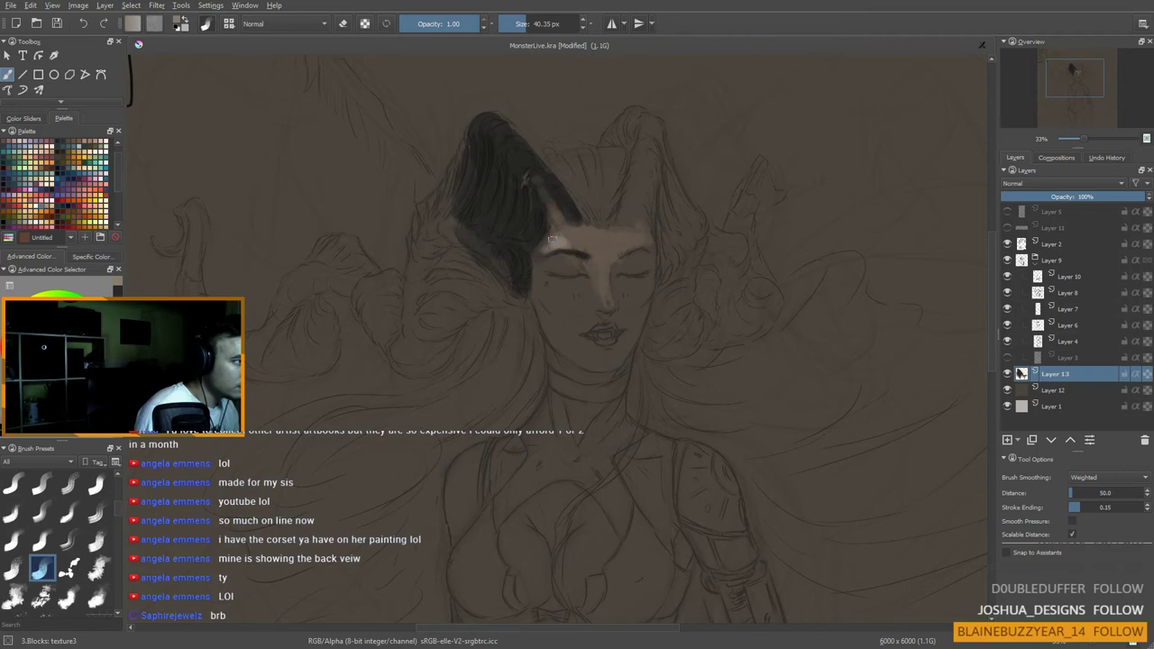
{"action": "left_click_drag", "start_coordinate": [591, 275], "coordinate": [579, 275], "text": "shift"}
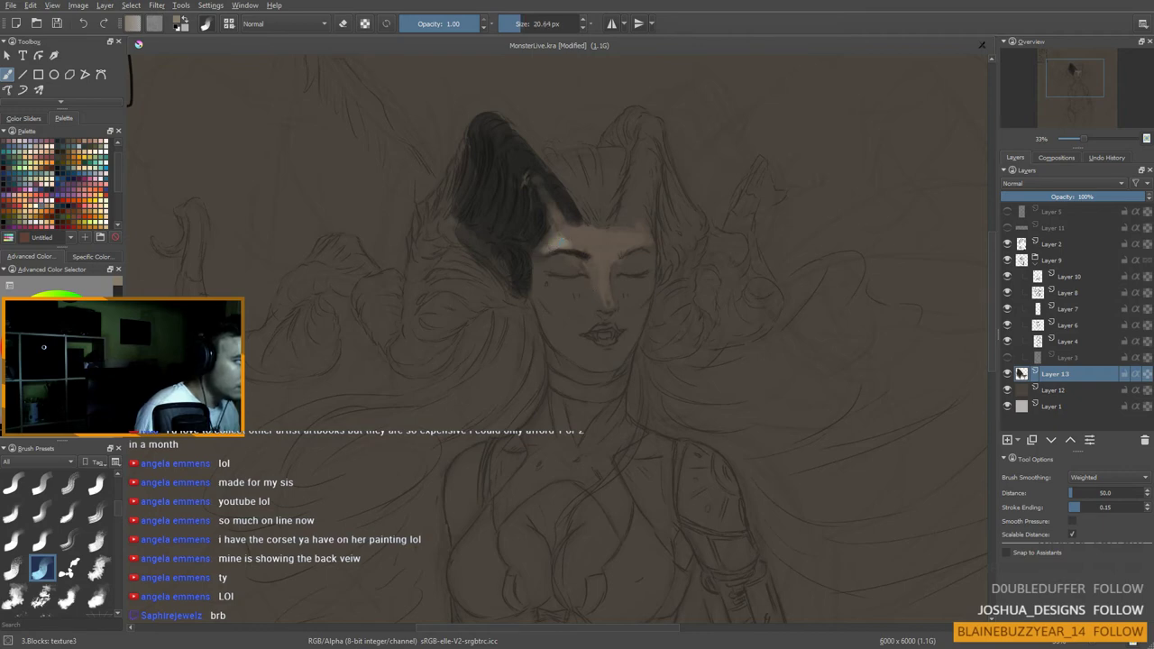
{"action": "left_click_drag", "start_coordinate": [545, 241], "coordinate": [566, 261]}
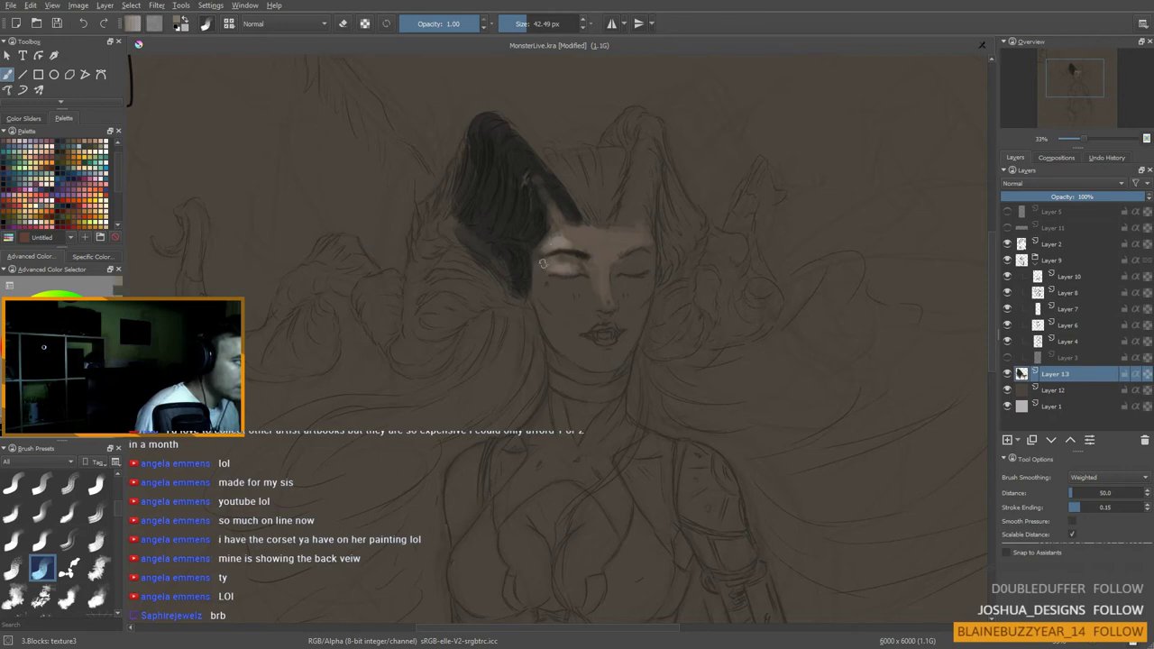
Step: Paint the closed eye beside the dark horn and the skin just below it with tones sampled from the face
{"action": "left_click", "coordinate": [581, 265], "text": "ctrl"}
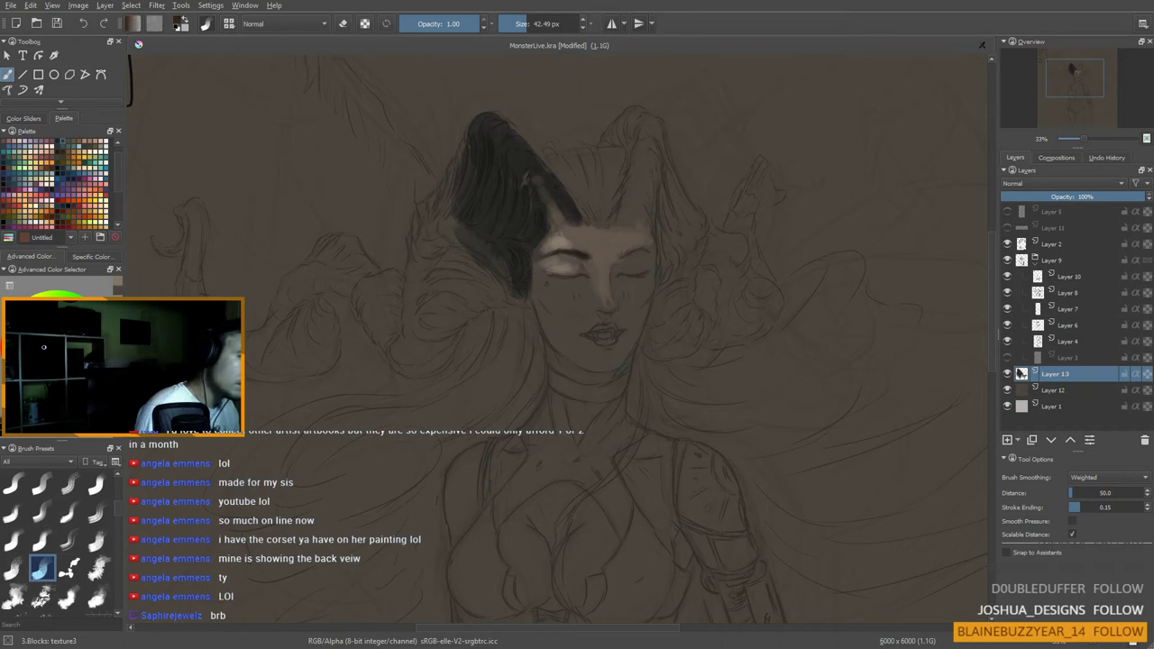
{"action": "left_click", "coordinate": [598, 263], "text": "ctrl"}
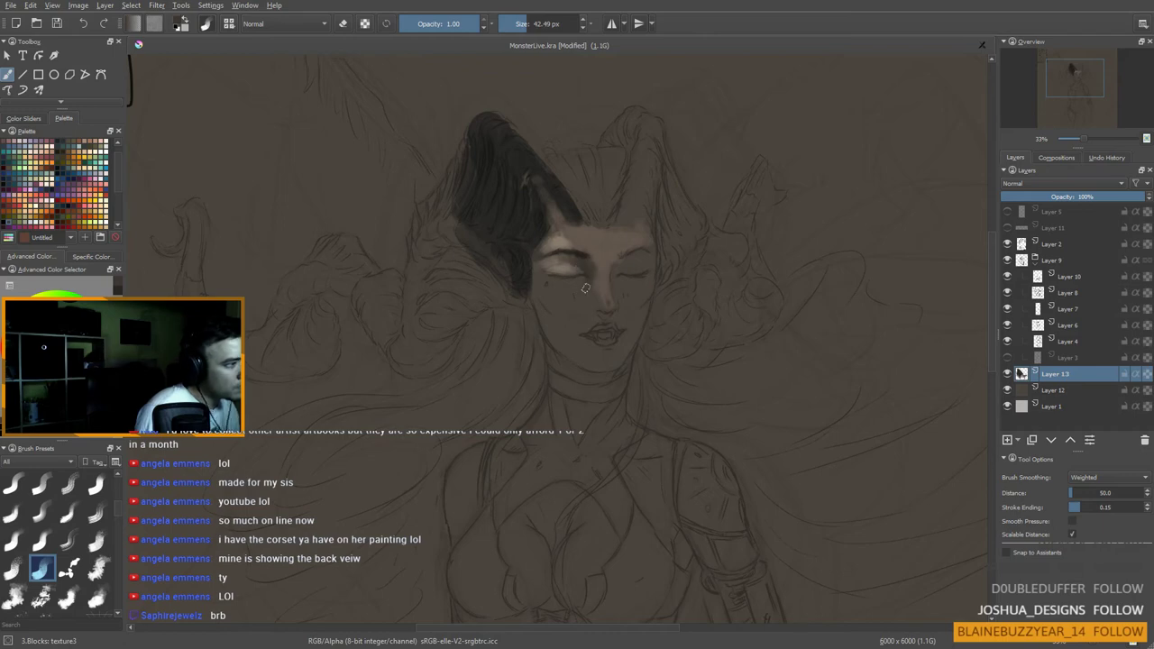
{"action": "left_click", "coordinate": [583, 282], "text": "ctrl"}
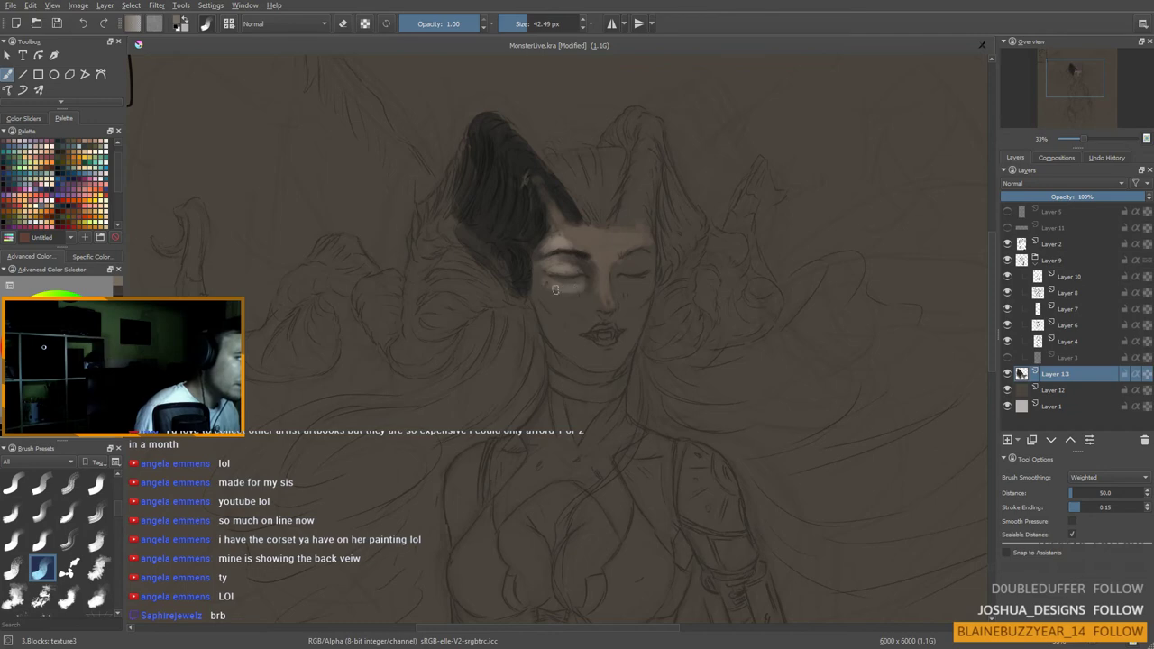
{"action": "mouse_move", "coordinate": [556, 293]}
{"action": "left_mouse_down"}
{"action": "mouse_move", "coordinate": [584, 298]}
{"action": "mouse_move", "coordinate": [550, 293]}
{"action": "left_mouse_up"}
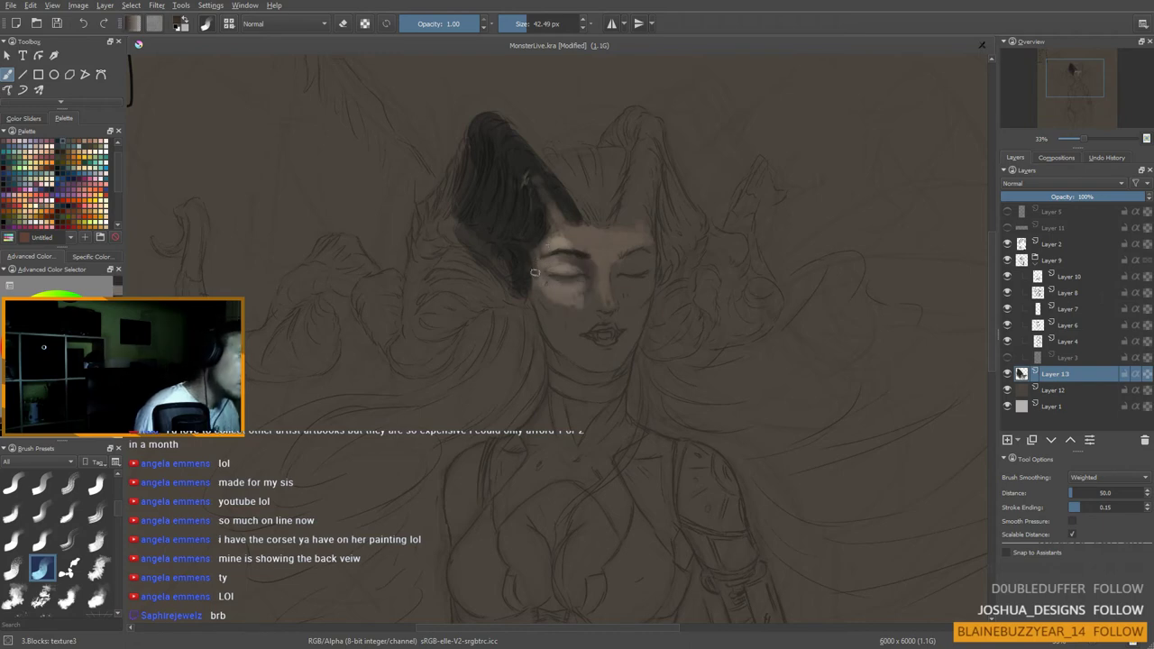
Step: Block in the lit cheek and the edge of the jaw with sampled skin tones
{"action": "left_click_drag", "start_coordinate": [543, 318], "coordinate": [549, 334]}
{"action": "left_click", "coordinate": [587, 234], "text": "ctrl"}
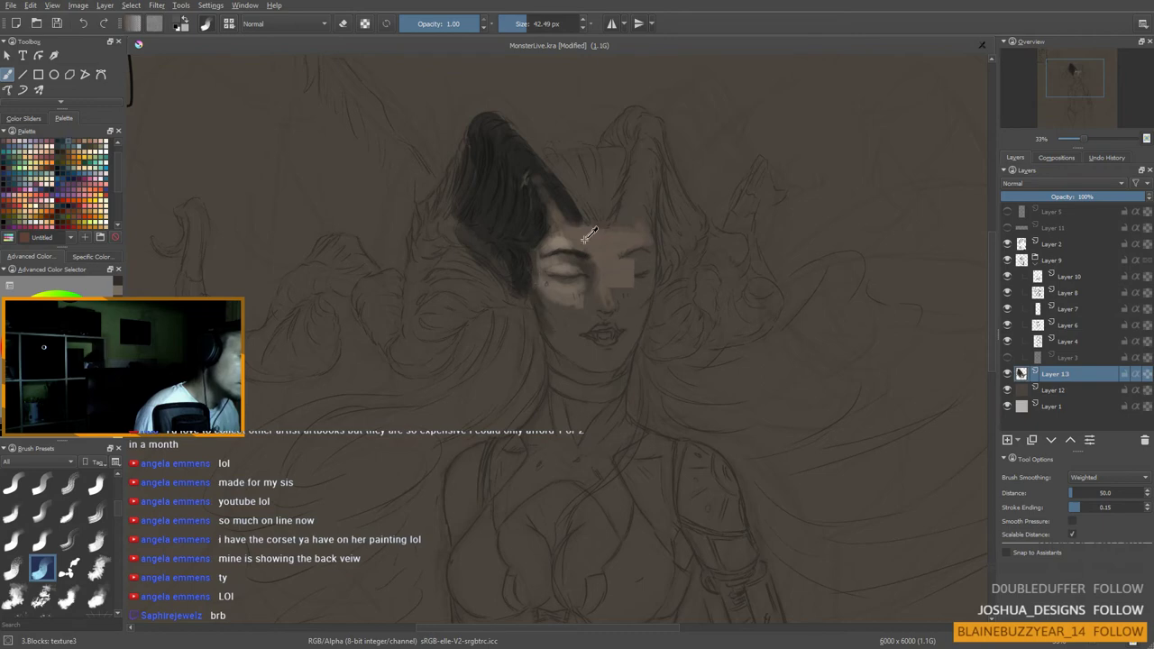
{"action": "left_click", "coordinate": [568, 283], "text": "ctrl"}
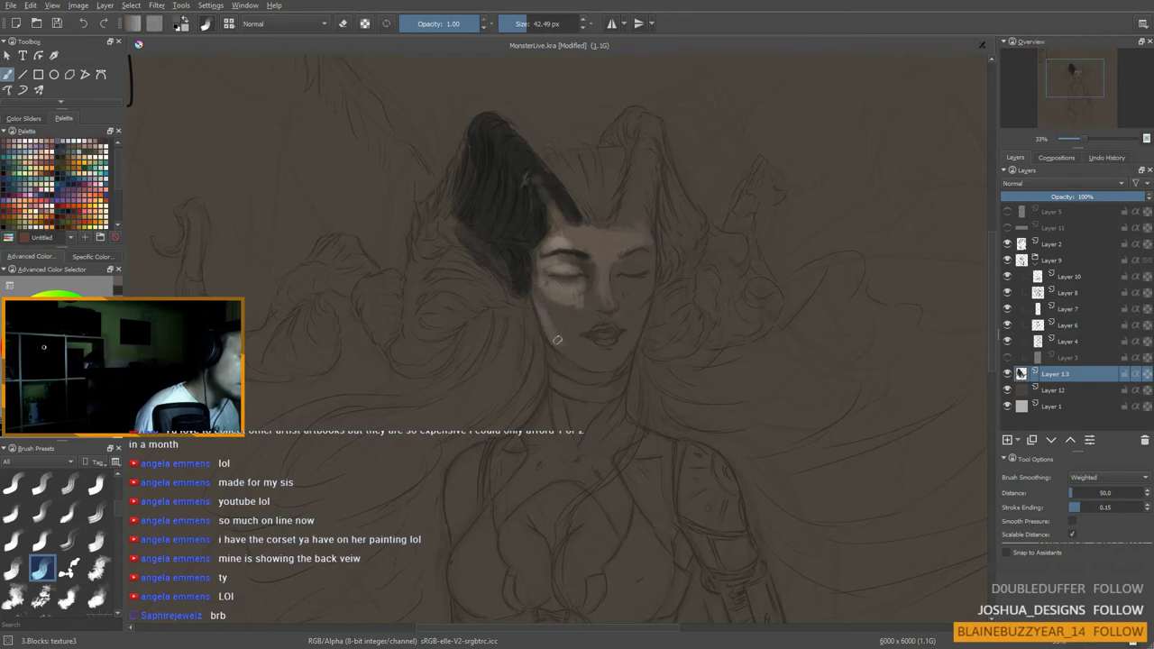
{"action": "left_click_drag", "start_coordinate": [549, 294], "coordinate": [581, 309]}
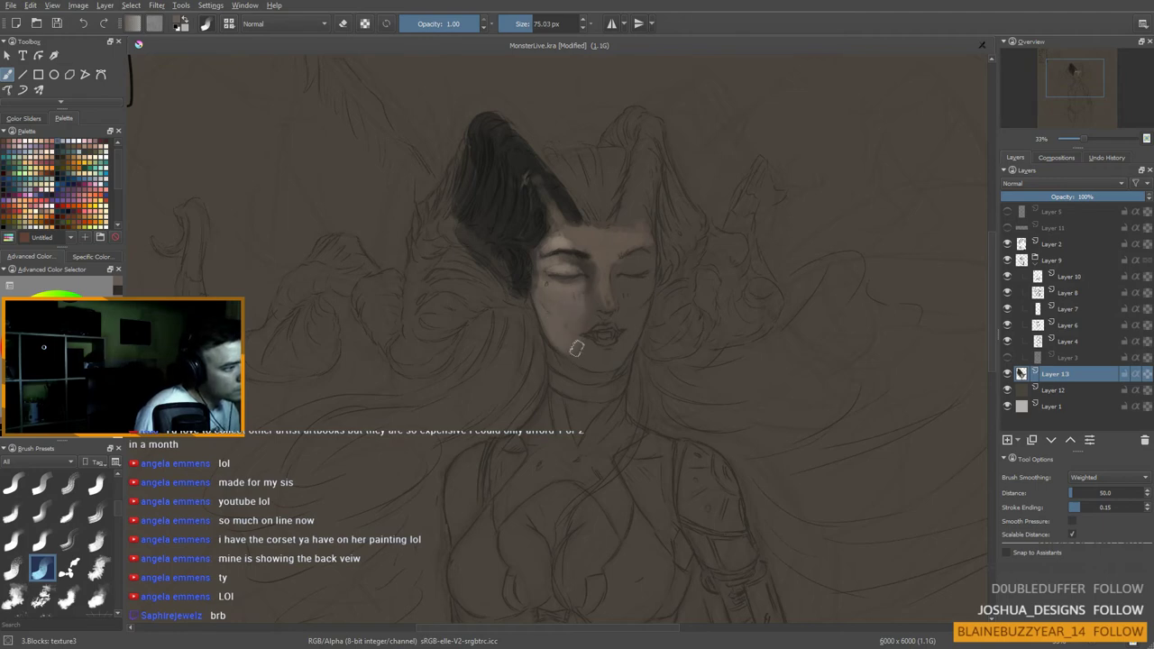
Step: Shade the area between the eyebrows and model the nose bridge with sampled dark and light tones
{"action": "left_click", "coordinate": [584, 273], "text": "ctrl"}
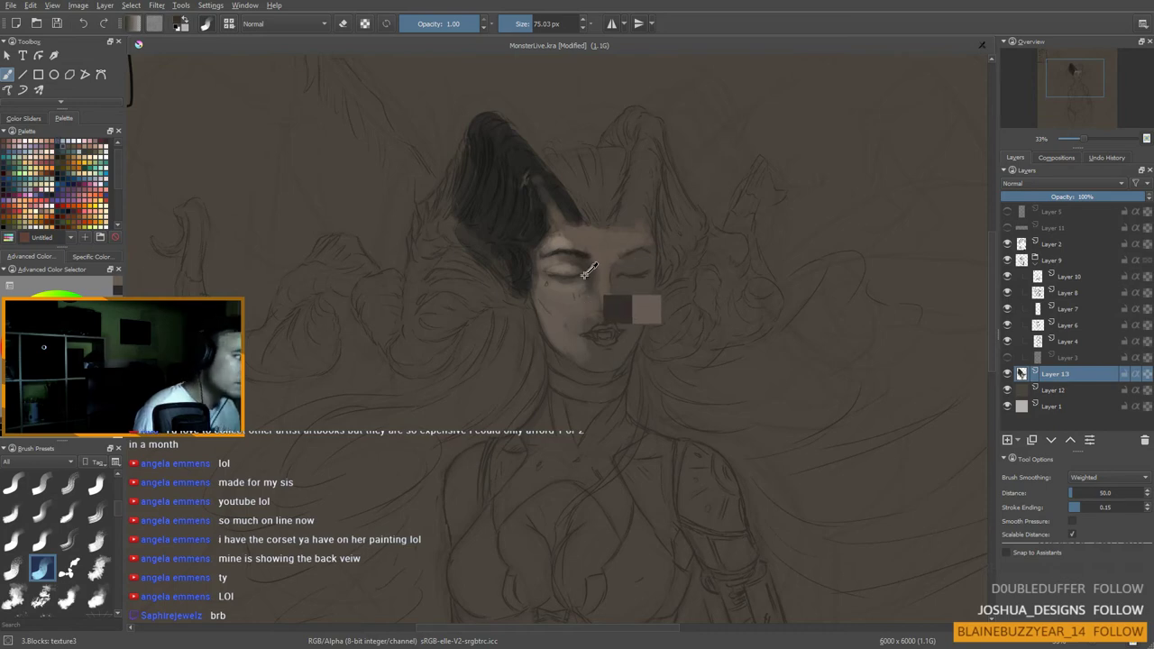
{"action": "left_click_drag", "start_coordinate": [606, 280], "coordinate": [590, 274]}
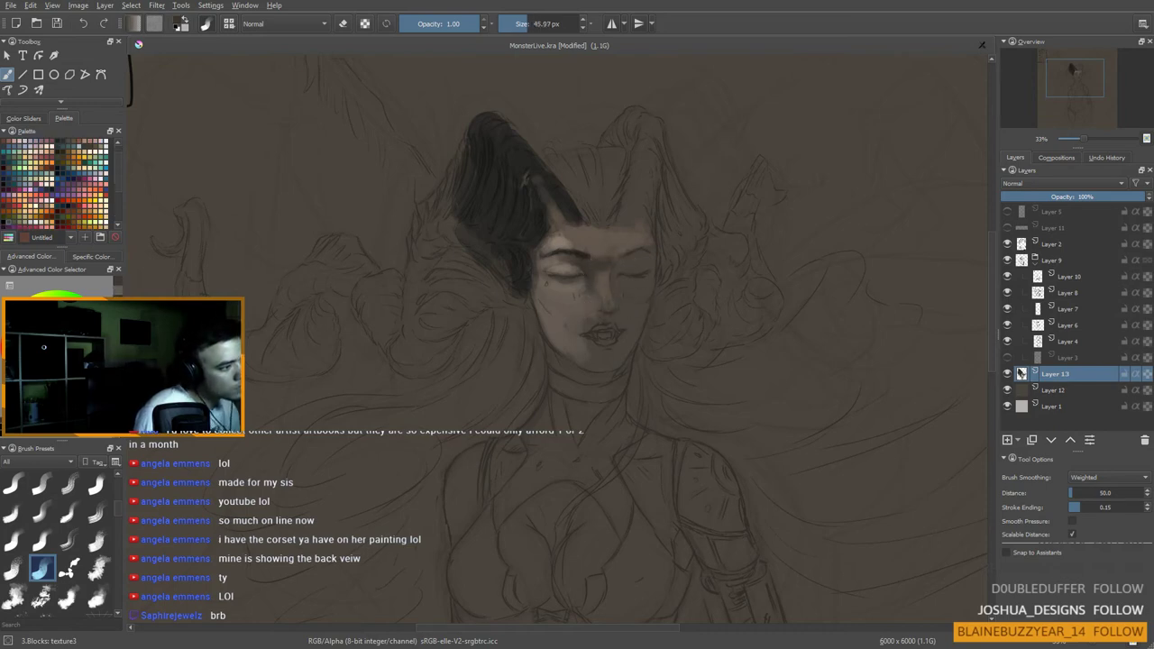
{"action": "left_click", "coordinate": [559, 269], "text": "ctrl"}
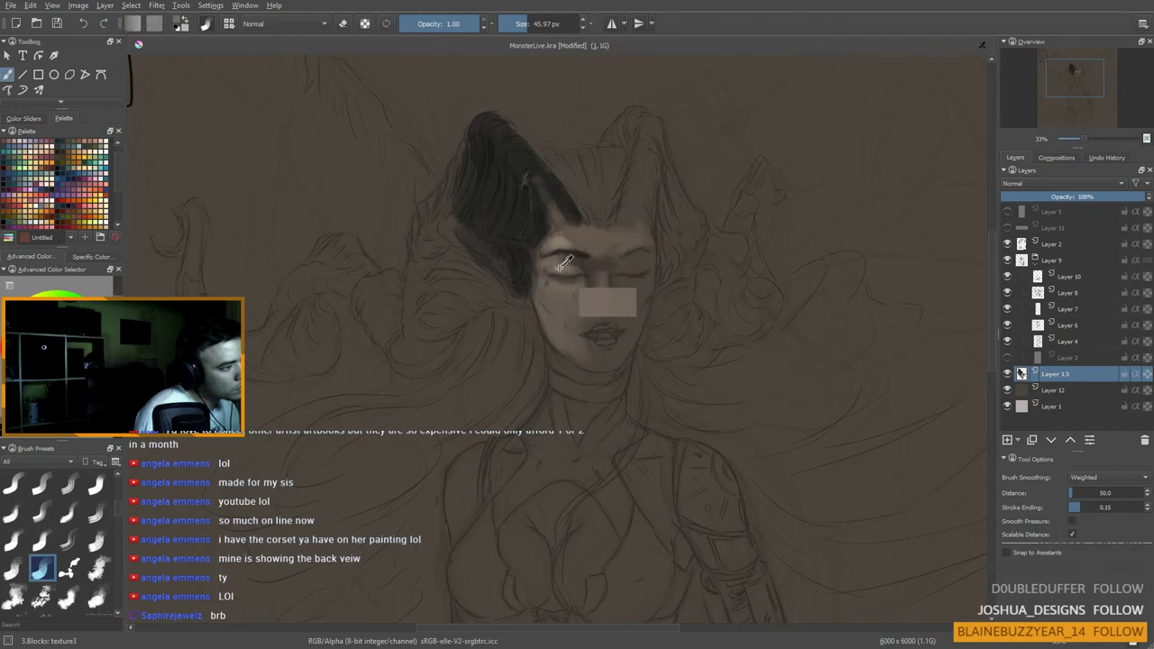
{"action": "left_click_drag", "start_coordinate": [603, 285], "coordinate": [594, 284]}
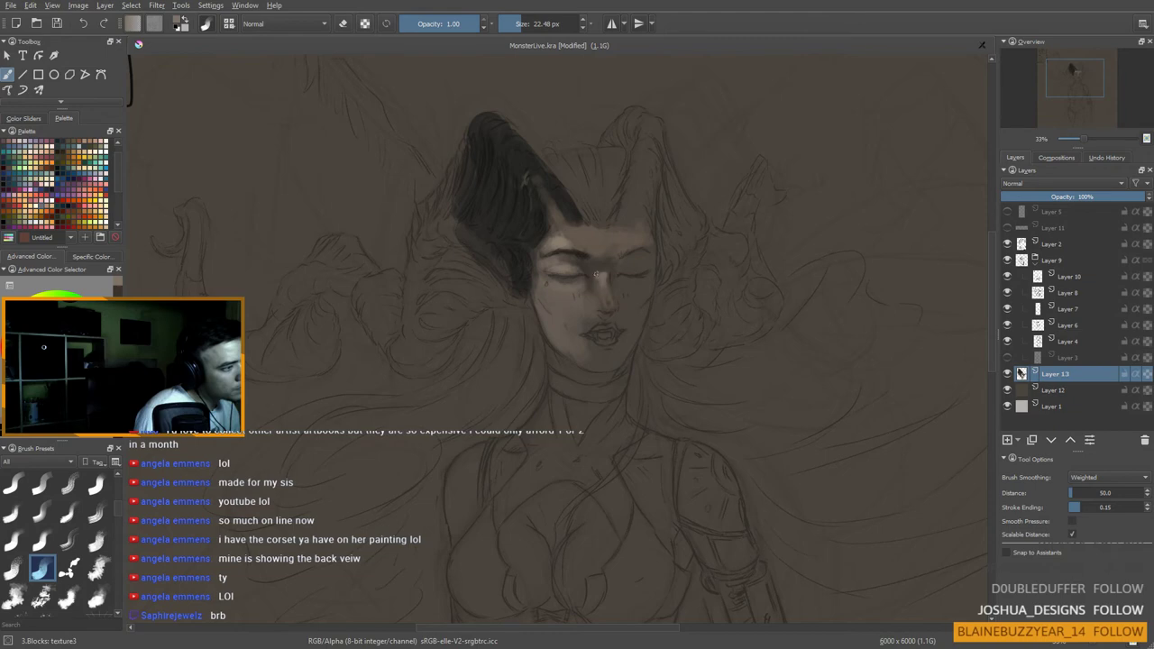
{"action": "left_click_drag", "start_coordinate": [590, 282], "coordinate": [590, 272]}
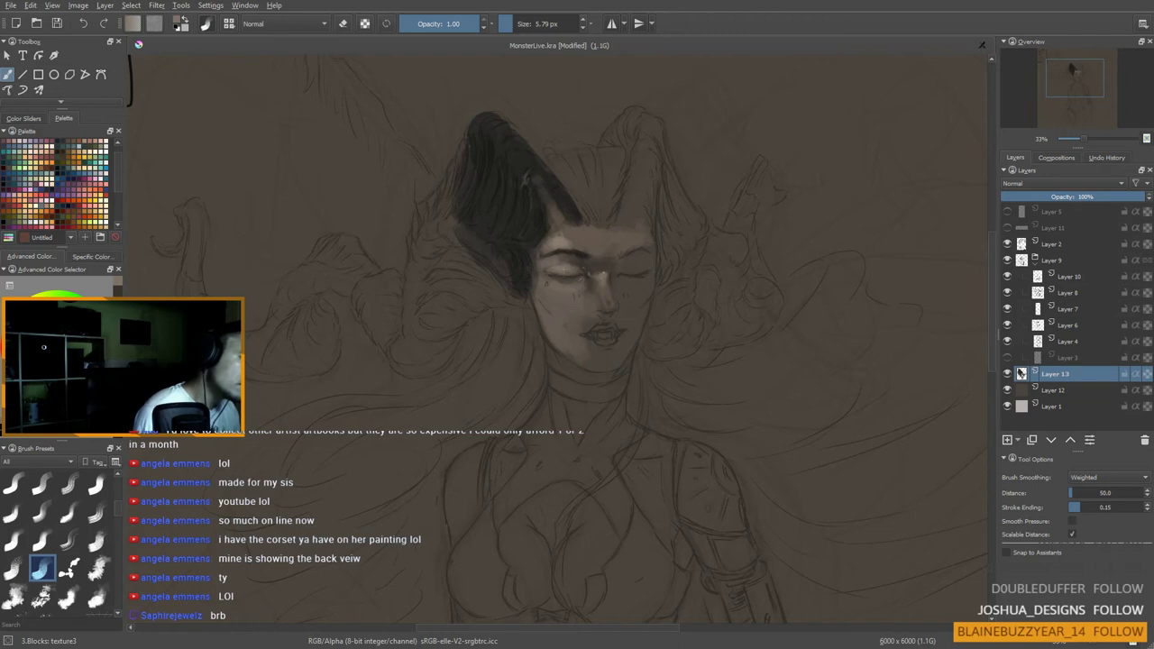
Step: Mirror the canvas view horizontally and refine the skin shading under the lit eye
{"action": "key", "text": "minus"}
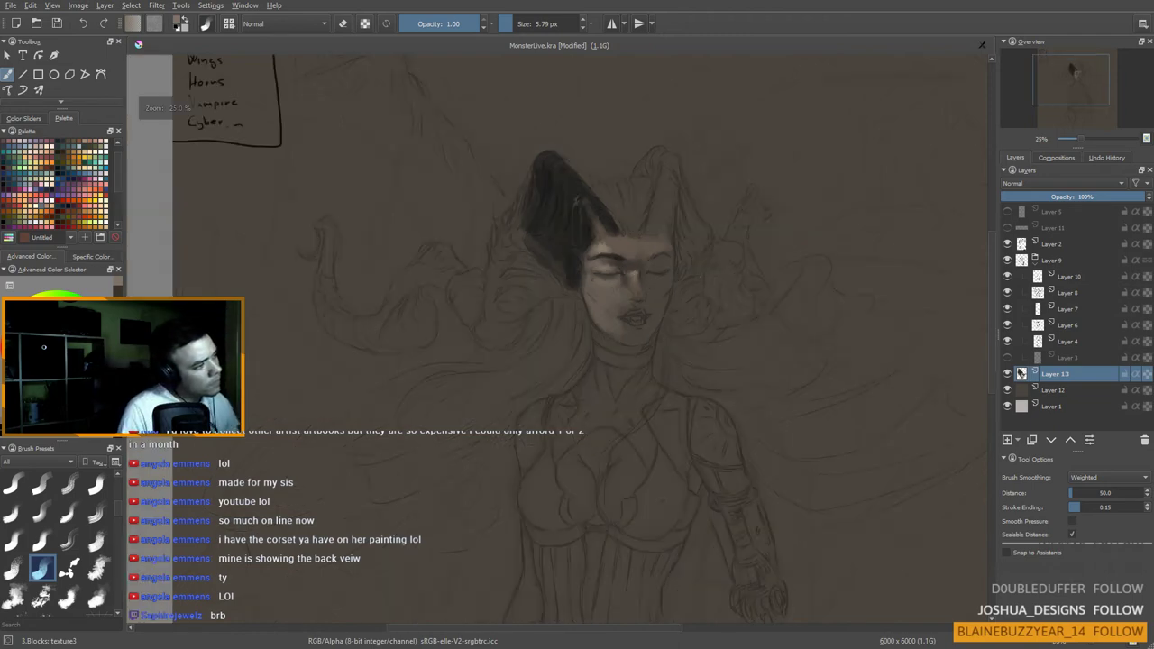
{"action": "key", "text": "plus"}
{"action": "key", "text": "m"}
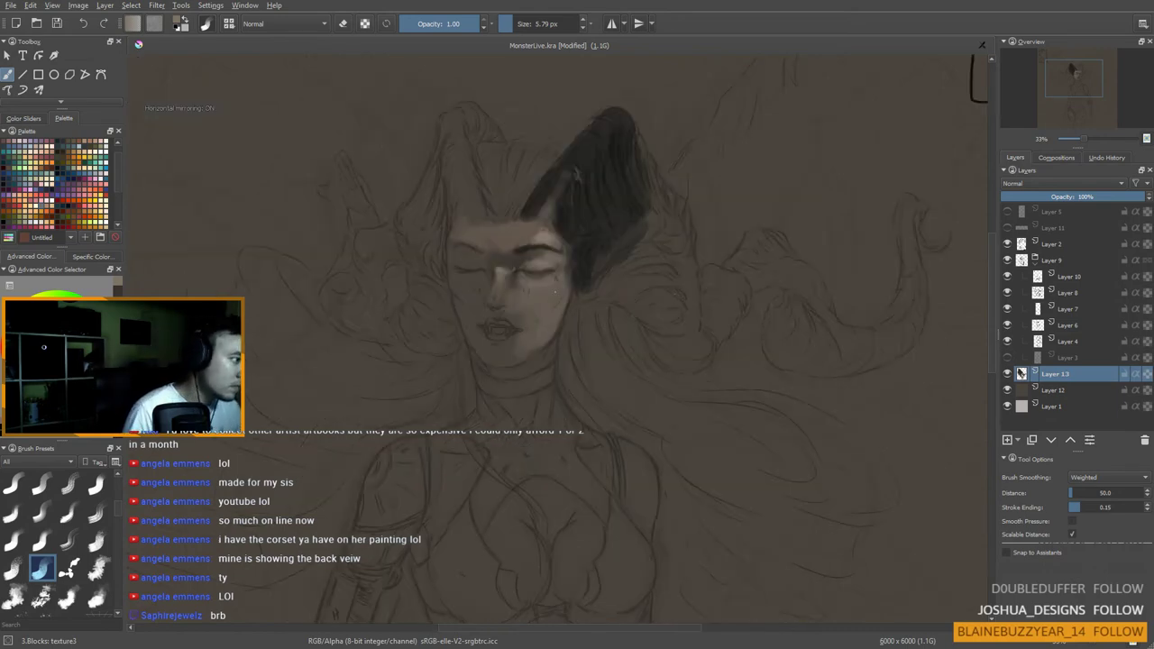
{"action": "left_click_drag", "start_coordinate": [541, 284], "coordinate": [546, 284]}
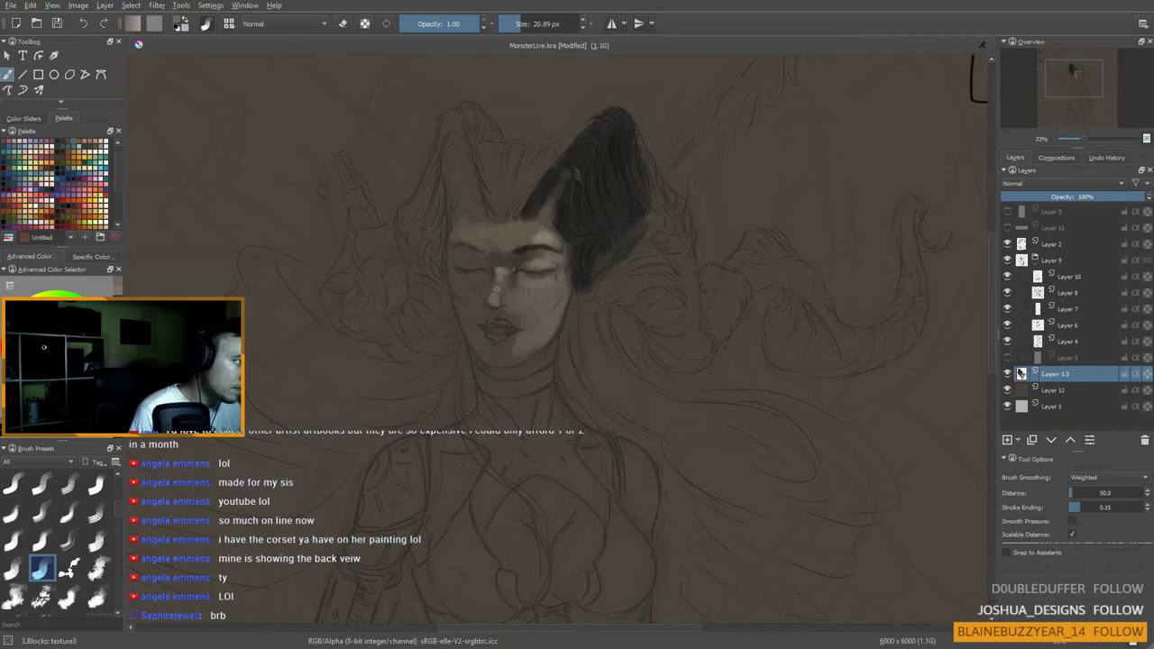
Step: Model the nose tip and nostril with sampled shadow and skin tones, using a 20.89 px brush
{"action": "left_click", "coordinate": [522, 253], "text": "ctrl"}
{"action": "left_click_drag", "start_coordinate": [498, 298], "coordinate": [496, 305]}
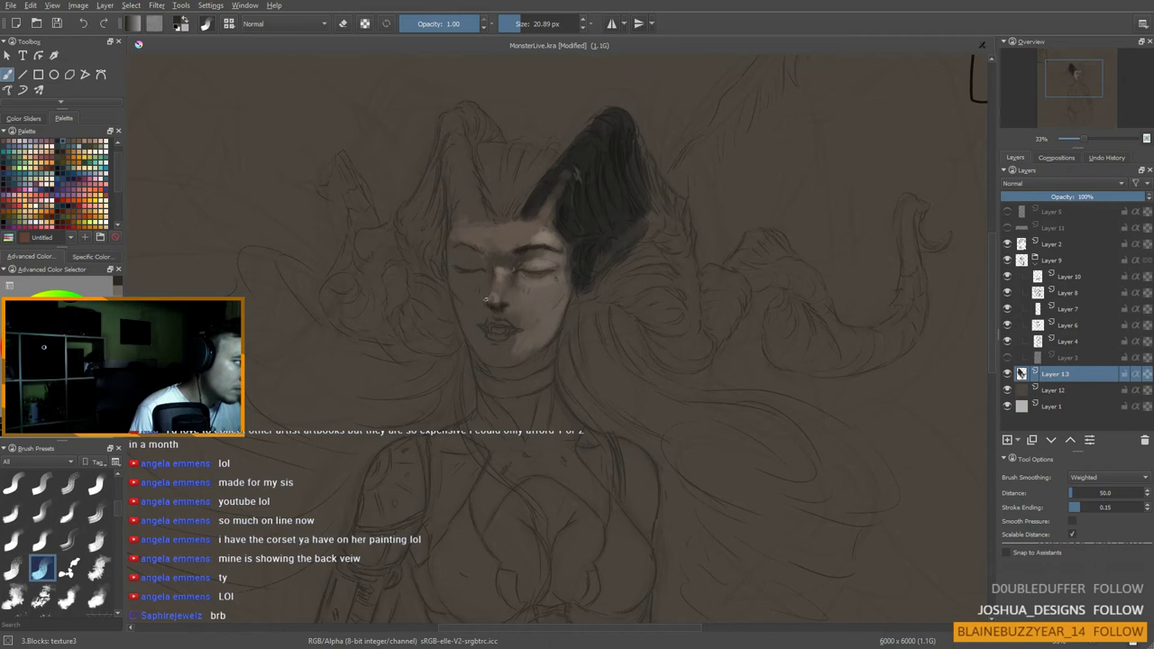
{"action": "left_click", "coordinate": [486, 300], "text": "ctrl"}
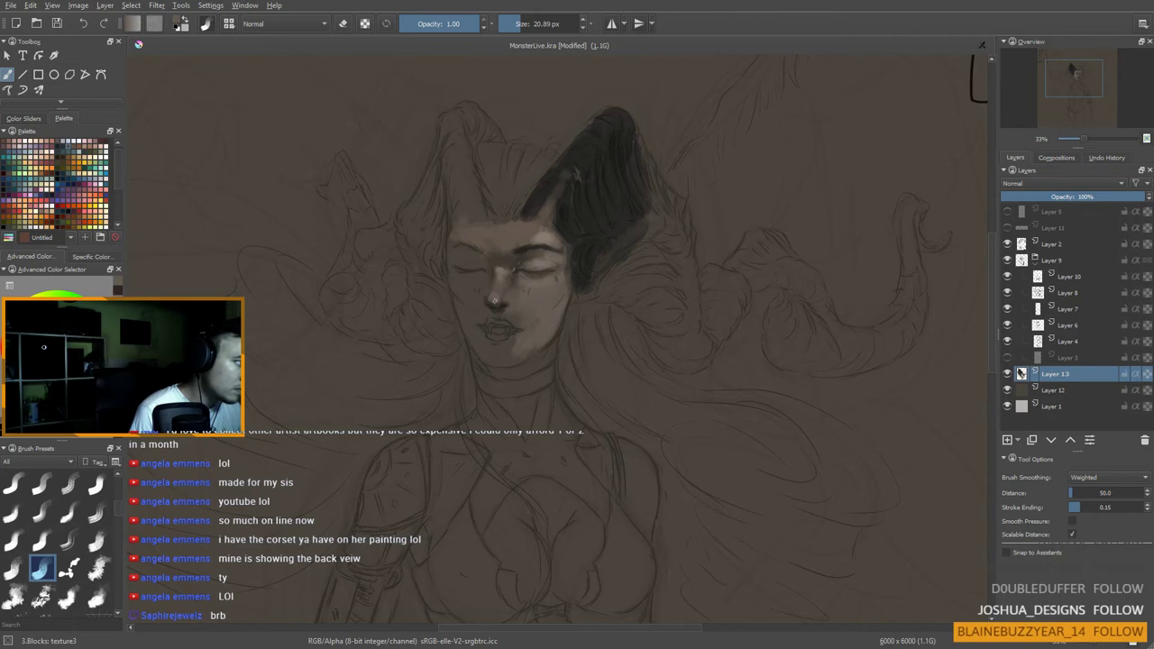
{"action": "left_click", "coordinate": [494, 301], "text": "ctrl"}
{"action": "left_click_drag", "start_coordinate": [493, 301], "coordinate": [491, 303]}
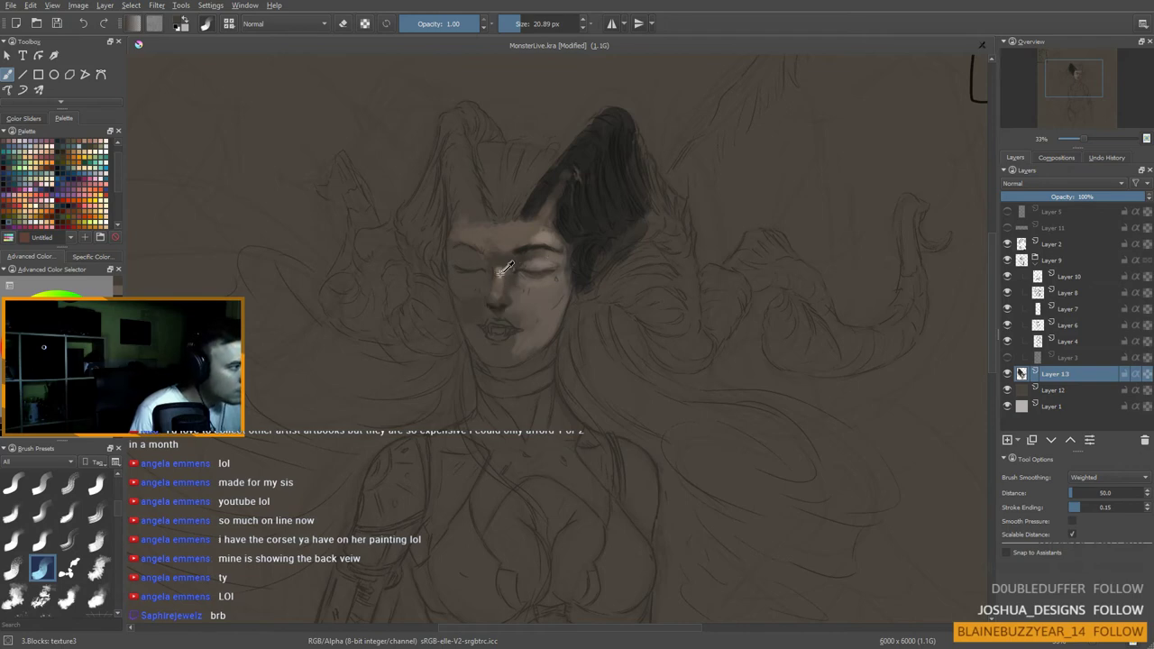
Step: Touch up the inner corner of the lit eye with a sampled tone, using a fine brush of 3.04 to 6.70 px
{"action": "left_click", "coordinate": [496, 271], "text": "ctrl"}
{"action": "left_click_drag", "start_coordinate": [515, 296], "coordinate": [511, 296]}
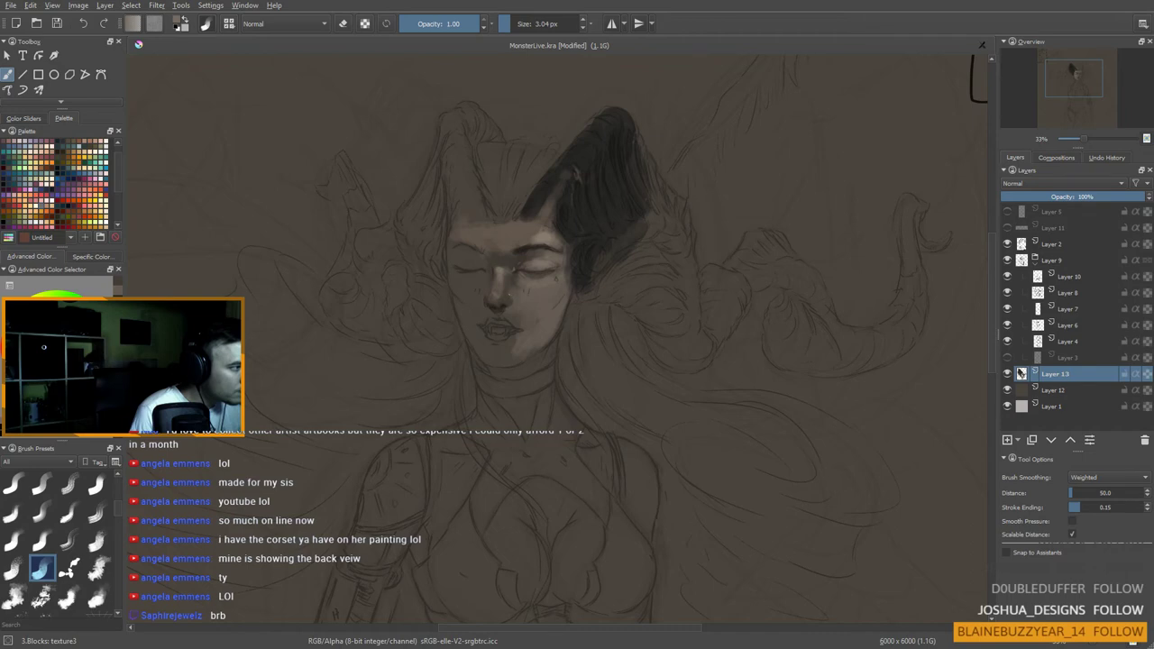
{"action": "key", "text": "bracketright"}
{"action": "key", "text": "bracketright"}
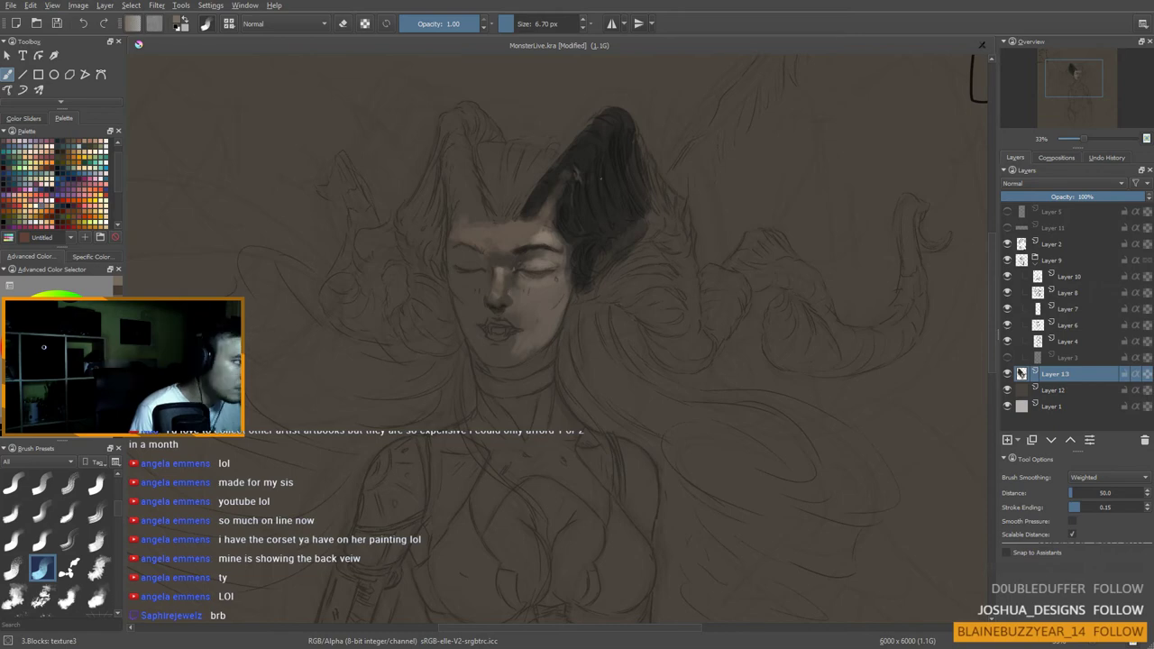
Step: Refine the upper eyelid and lash line of the lit eye with small strokes in sampled tones
{"action": "key", "text": "minus"}
{"action": "key", "text": "plus"}
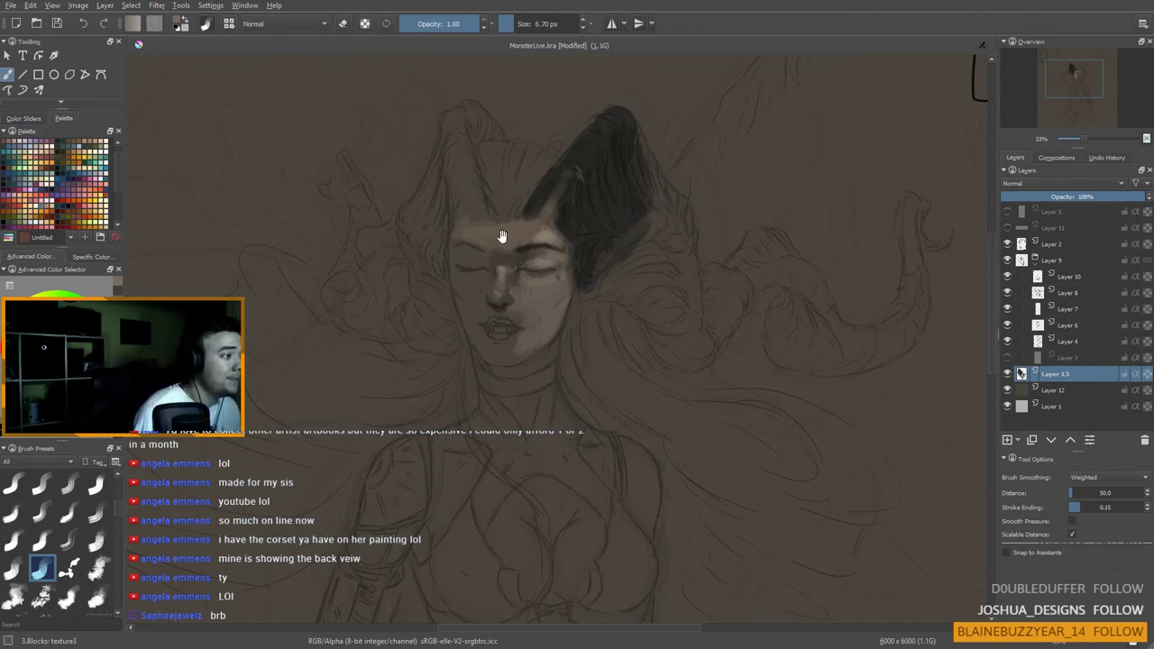
{"action": "mouse_move", "coordinate": [503, 238]}
{"action": "left_mouse_down"}
{"action": "mouse_move", "coordinate": [505, 270]}
{"action": "mouse_move", "coordinate": [538, 294]}
{"action": "left_mouse_up"}
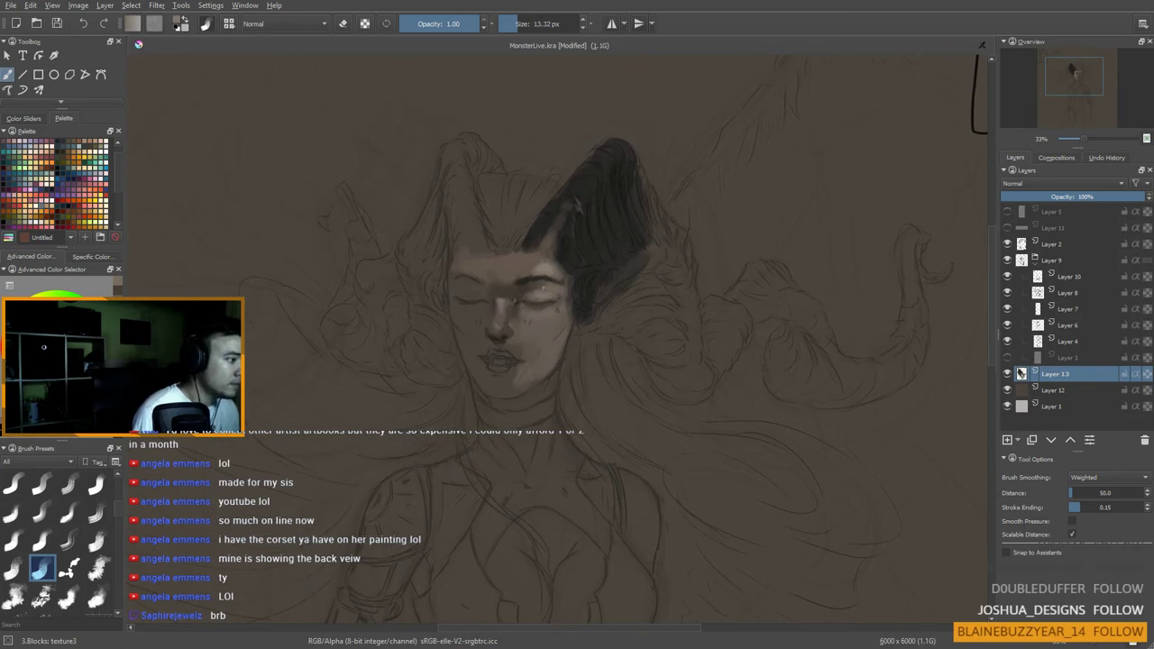
{"action": "key", "text": "bracketleft"}
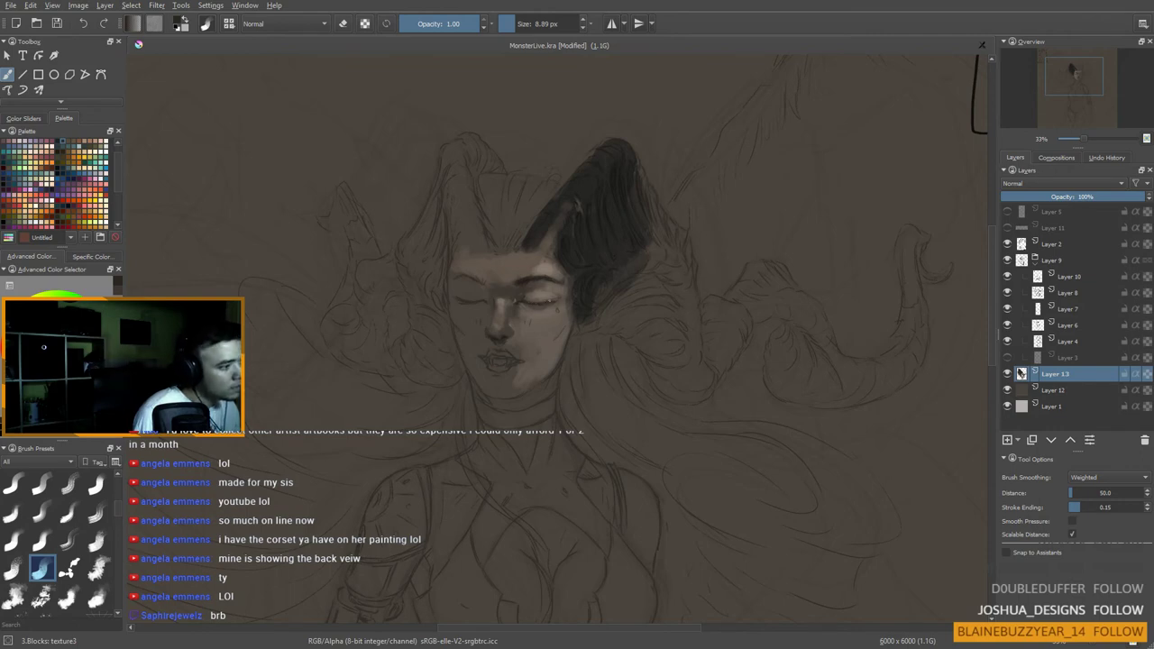
{"action": "left_click", "coordinate": [444, 290], "text": "ctrl"}
{"action": "left_click_drag", "start_coordinate": [529, 296], "coordinate": [540, 296]}
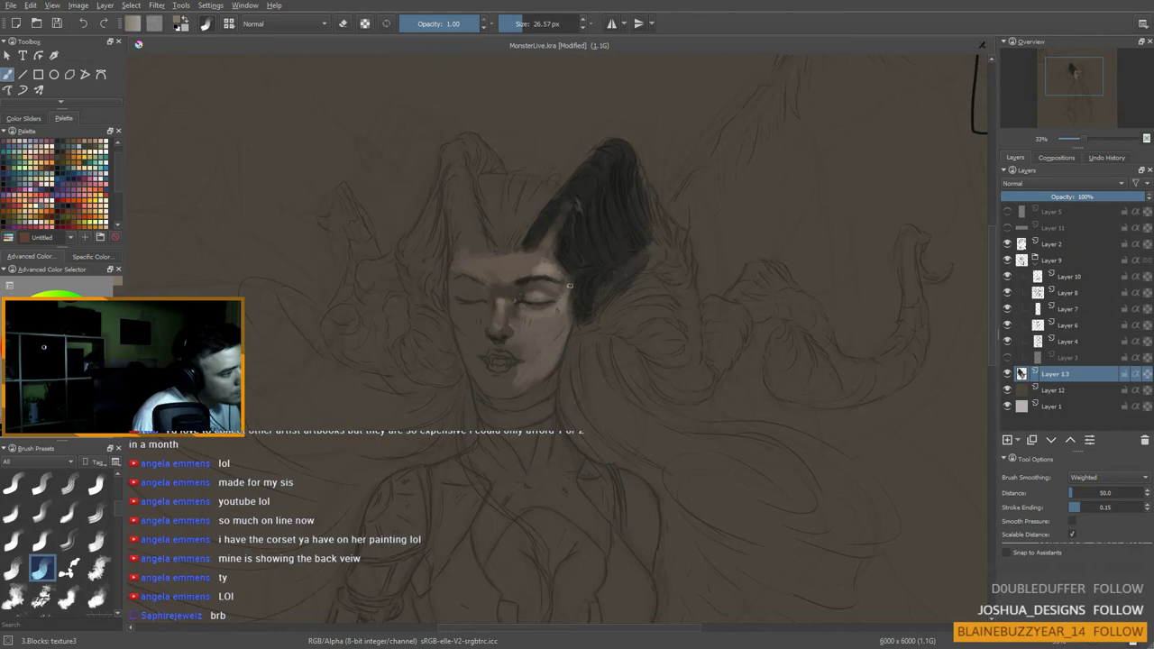
Step: Paint the light ear edge over the dark hair beside the lit temple, with a brush of about 20 px
{"action": "key", "text": "bracketleft"}
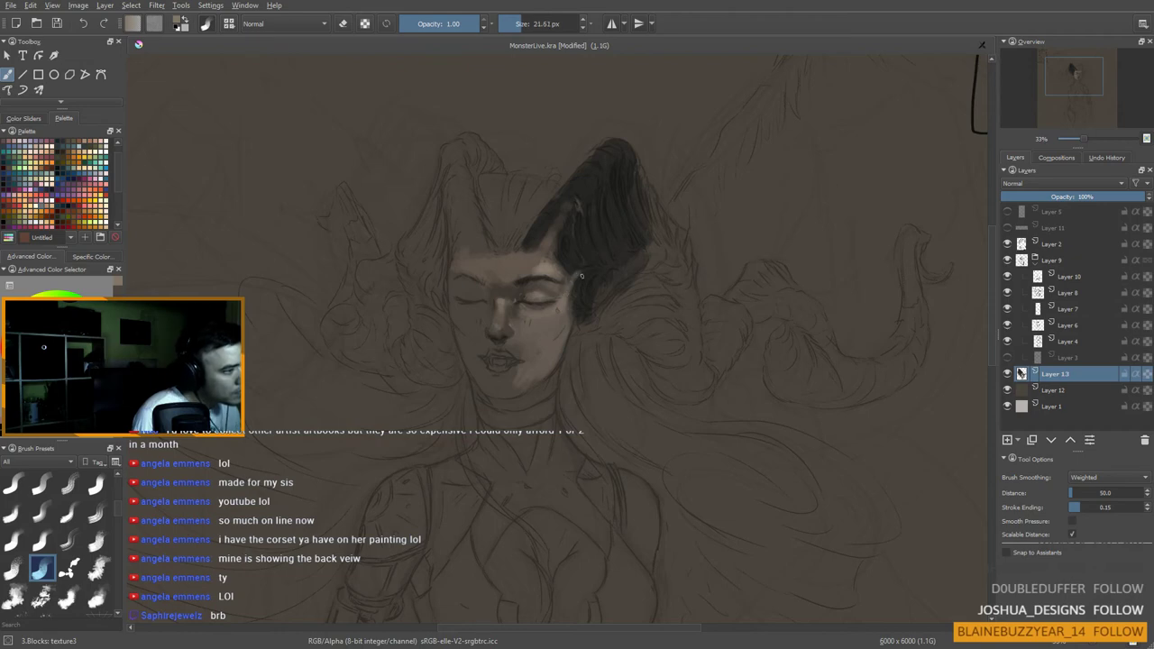
{"action": "key", "text": "bracketleft"}
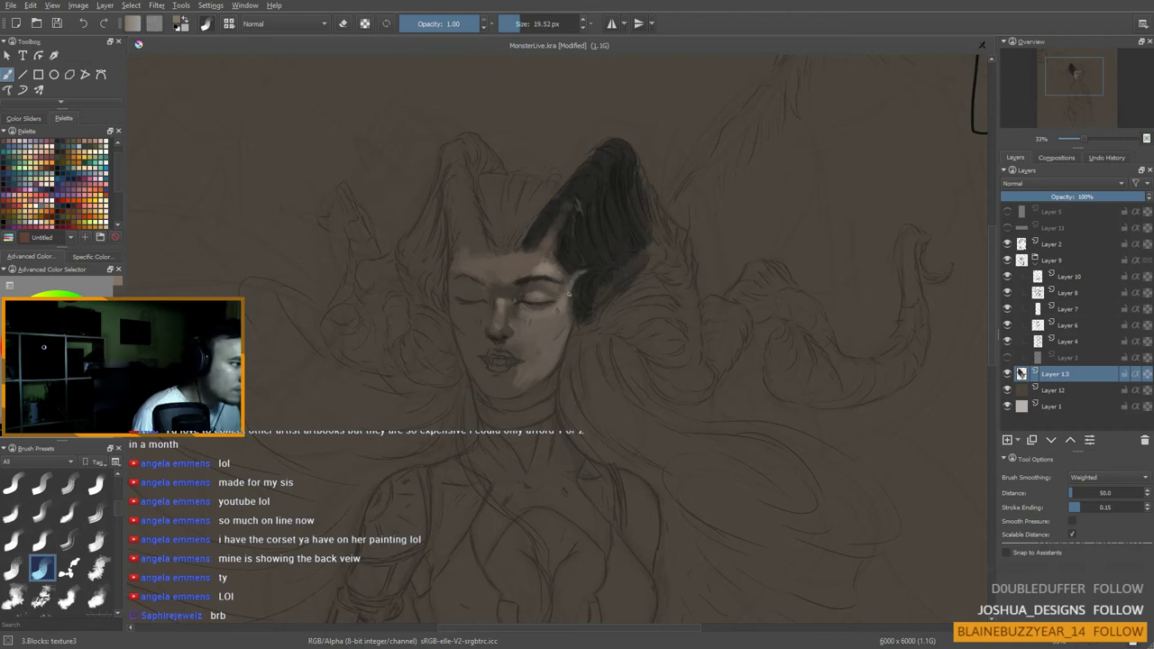
Step: Paint the eyelid and under-eye skin of the shadow-side eye with sampled tones, using a 34.68 px brush
{"action": "key", "text": "bracketright"}
{"action": "key", "text": "bracketright"}
{"action": "key", "text": "bracketright"}
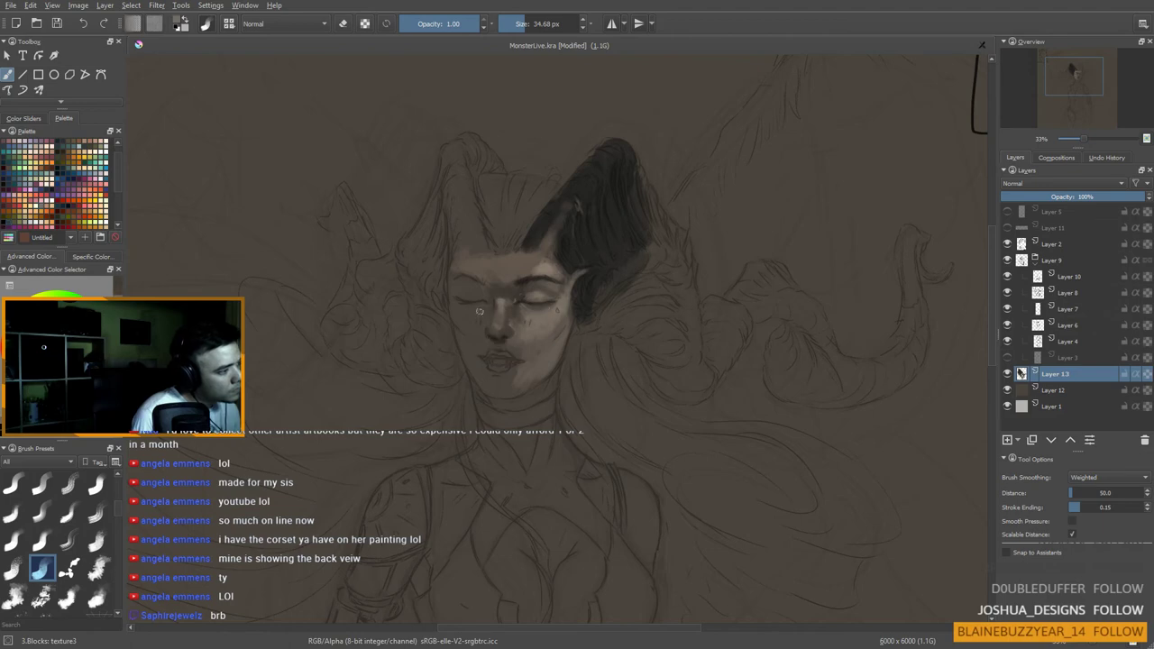
{"action": "left_click_drag", "start_coordinate": [482, 310], "coordinate": [464, 312]}
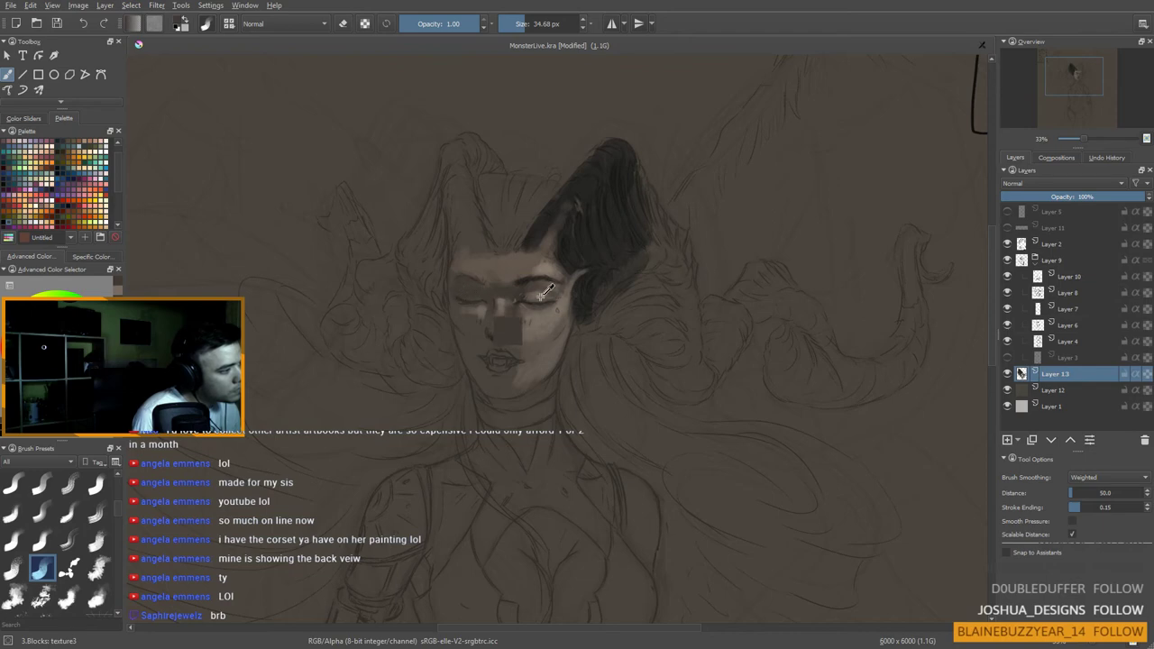
{"action": "left_click", "coordinate": [474, 297], "text": "ctrl"}
{"action": "left_click_drag", "start_coordinate": [469, 299], "coordinate": [479, 295]}
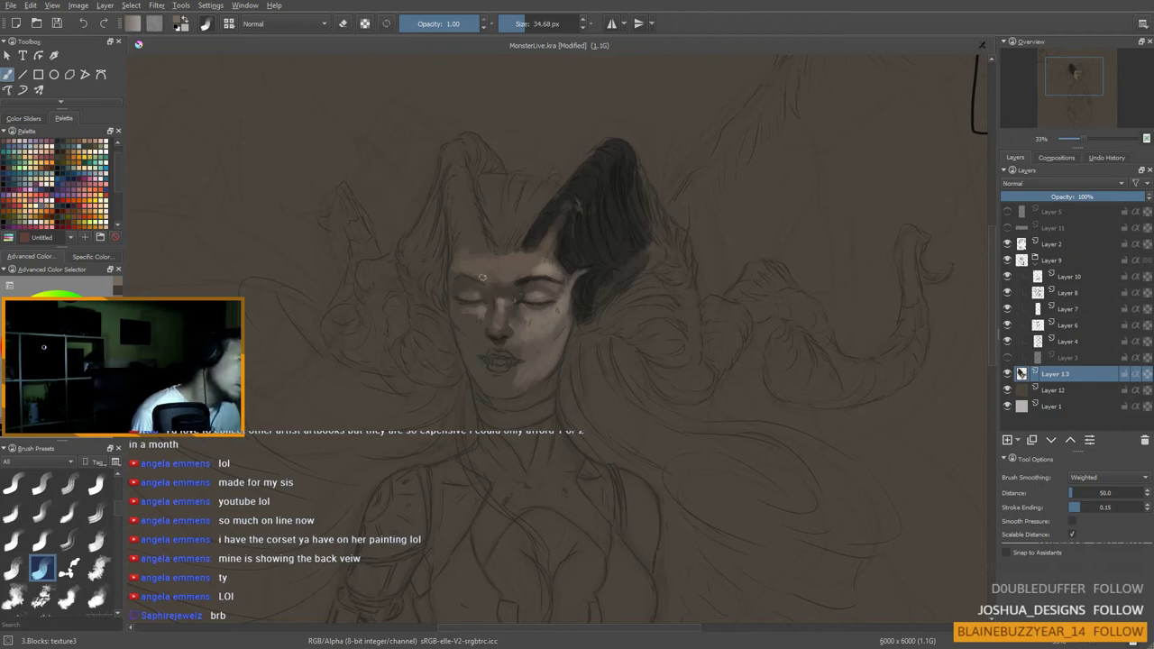
Step: Refine the shadow-side eye socket and cheek beside the nose with sampled tones, varying the brush between 23.51 and 39.31 px
{"action": "left_click_drag", "start_coordinate": [482, 278], "coordinate": [475, 280], "text": "shift"}
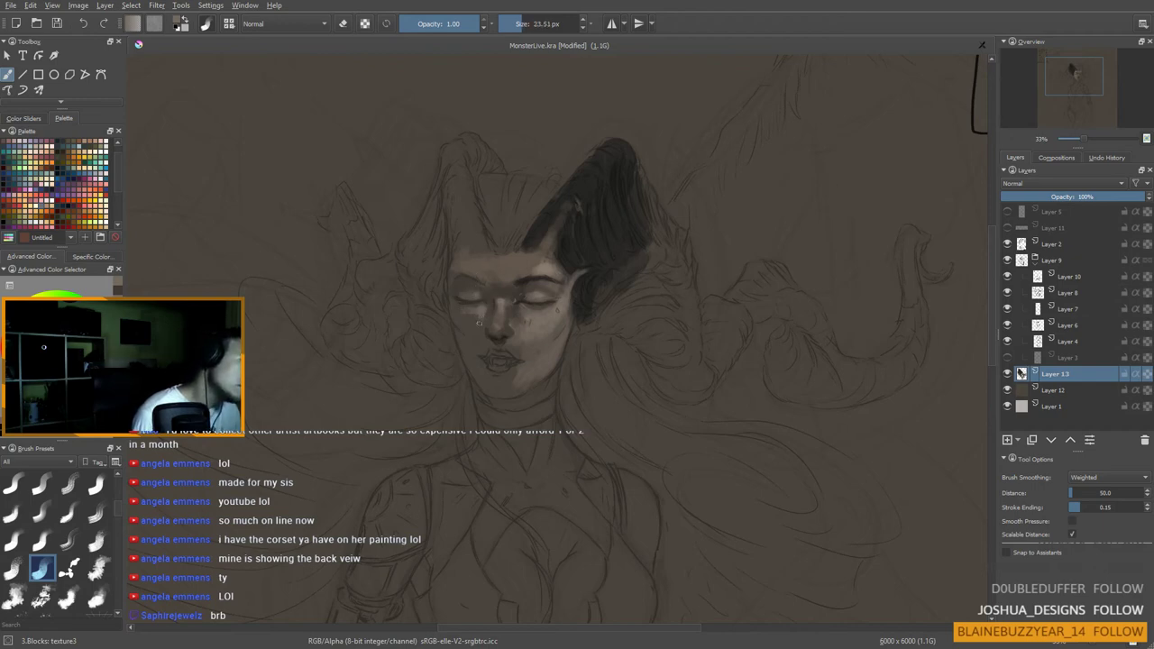
{"action": "left_click_drag", "start_coordinate": [473, 323], "coordinate": [483, 322], "text": "shift"}
{"action": "left_click", "coordinate": [504, 295], "text": "ctrl"}
{"action": "left_click", "coordinate": [501, 340], "text": "ctrl"}
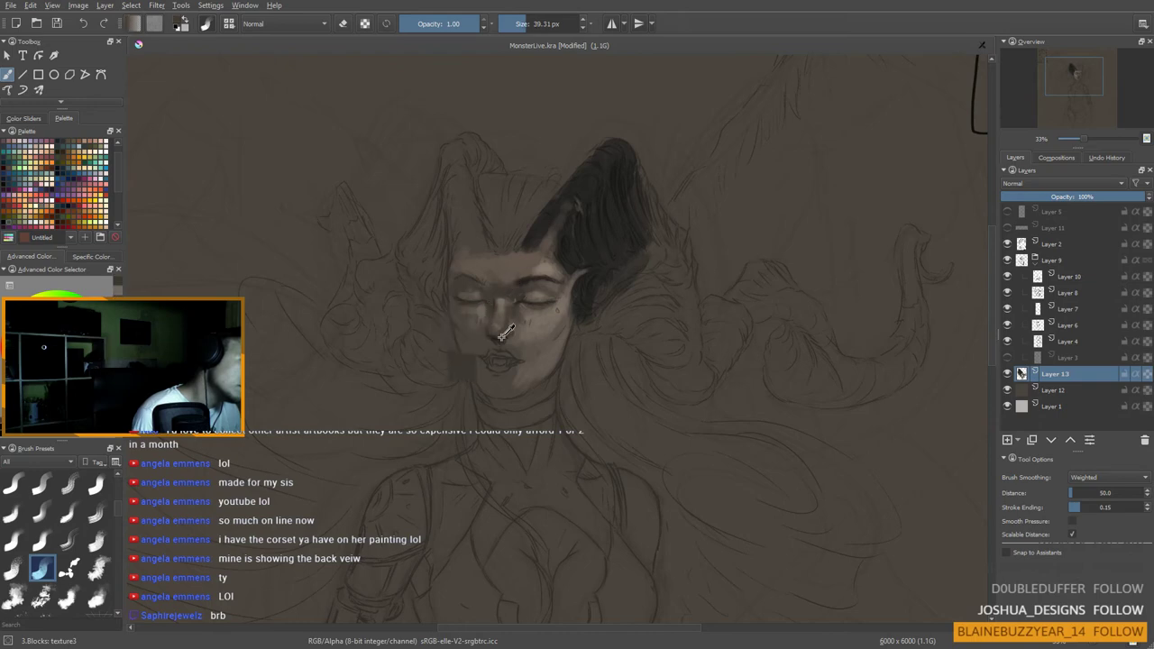
Step: Paint the shadow-side eyebrow with dark tones sampled from the hair and the finished brow
{"action": "left_click", "coordinate": [575, 256], "text": "ctrl"}
{"action": "left_click", "coordinate": [520, 286], "text": "ctrl"}
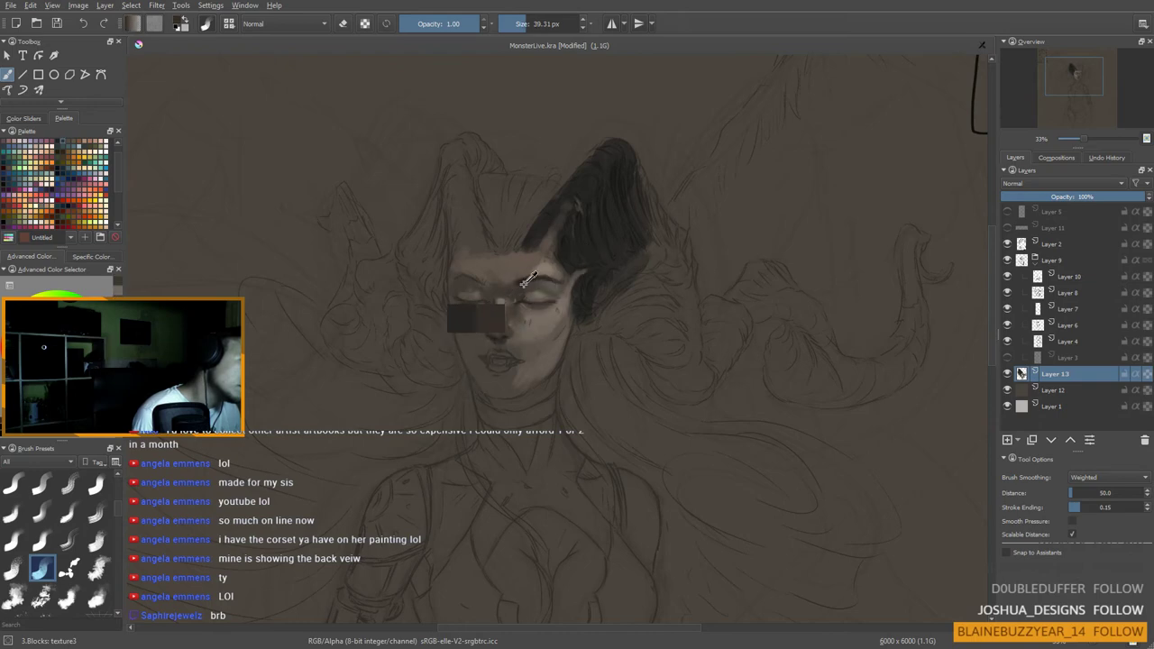
{"action": "key", "text": "bracketleft"}
{"action": "key", "text": "bracketleft"}
{"action": "key", "text": "bracketleft"}
{"action": "key", "text": "bracketleft"}
{"action": "key", "text": "bracketleft"}
{"action": "key", "text": "bracketleft"}
{"action": "key", "text": "bracketleft"}
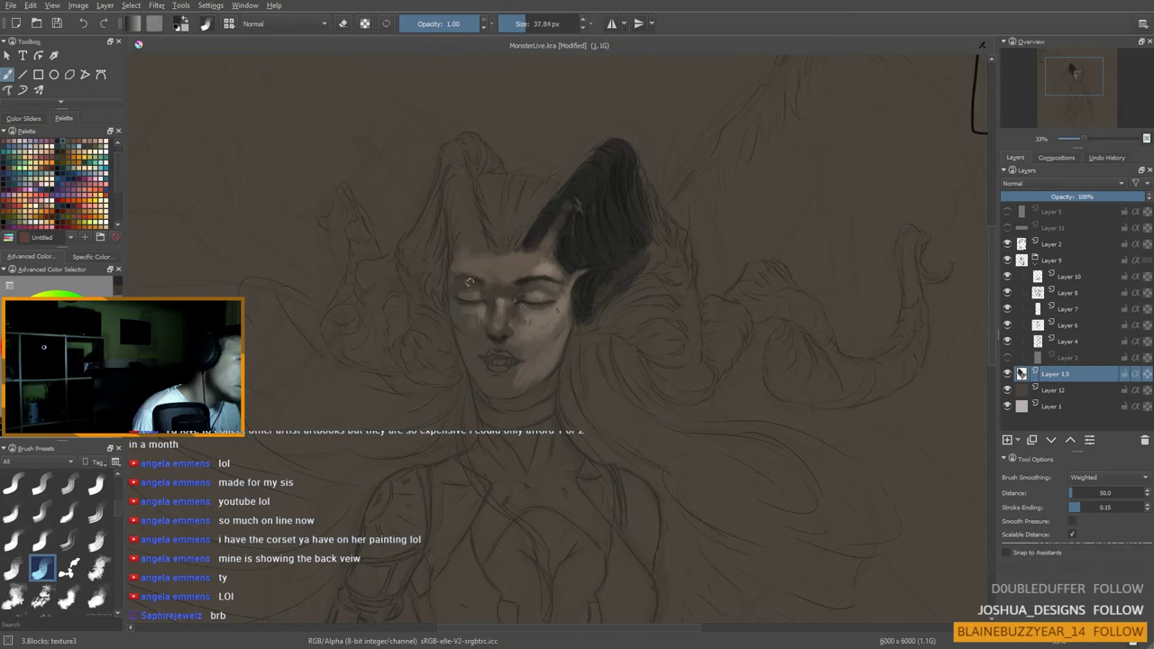
{"action": "key", "text": "bracketright"}
{"action": "key", "text": "bracketright"}
{"action": "key", "text": "bracketright"}
{"action": "key", "text": "bracketright"}
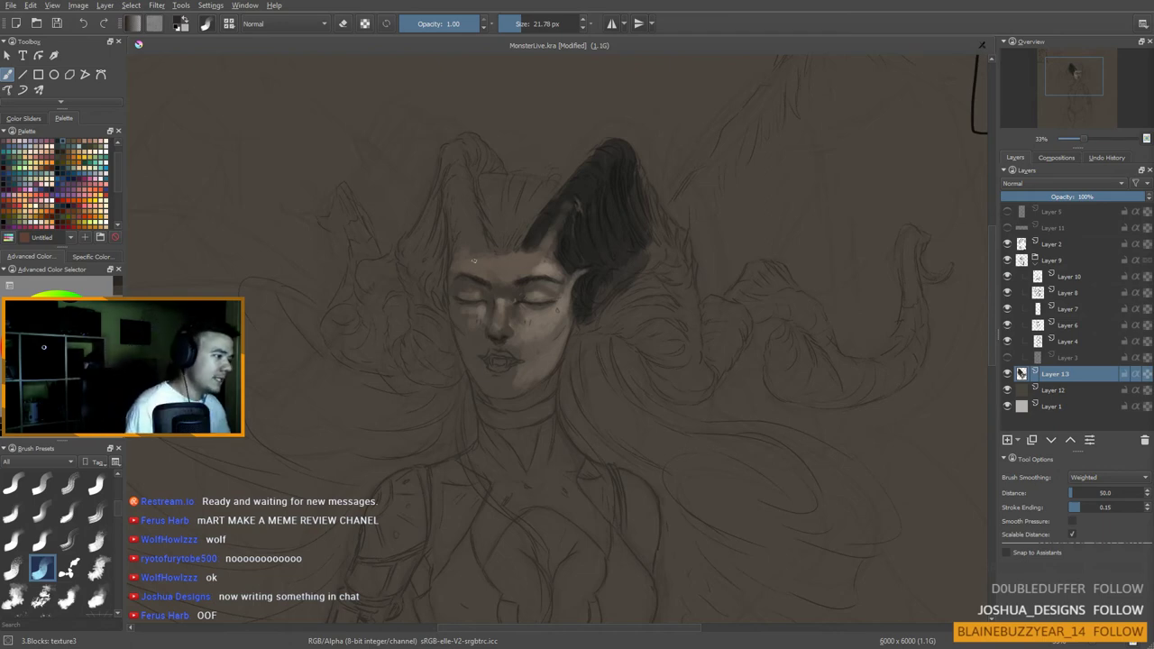
Step: Paint small highlights on the nose bridge and the shadow-side under-eye skin with a sampled tone, using 8.67 and 20.47 px brushes
{"action": "left_click", "coordinate": [541, 301], "text": "ctrl"}
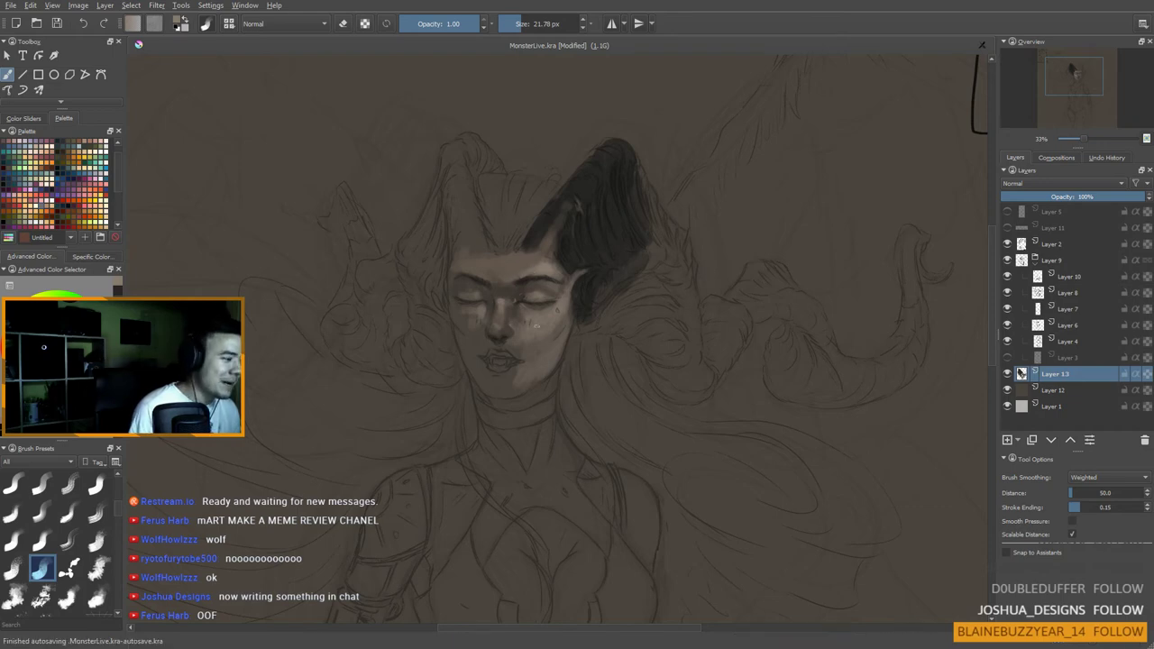
{"action": "left_click_drag", "start_coordinate": [526, 374], "coordinate": [515, 382]}
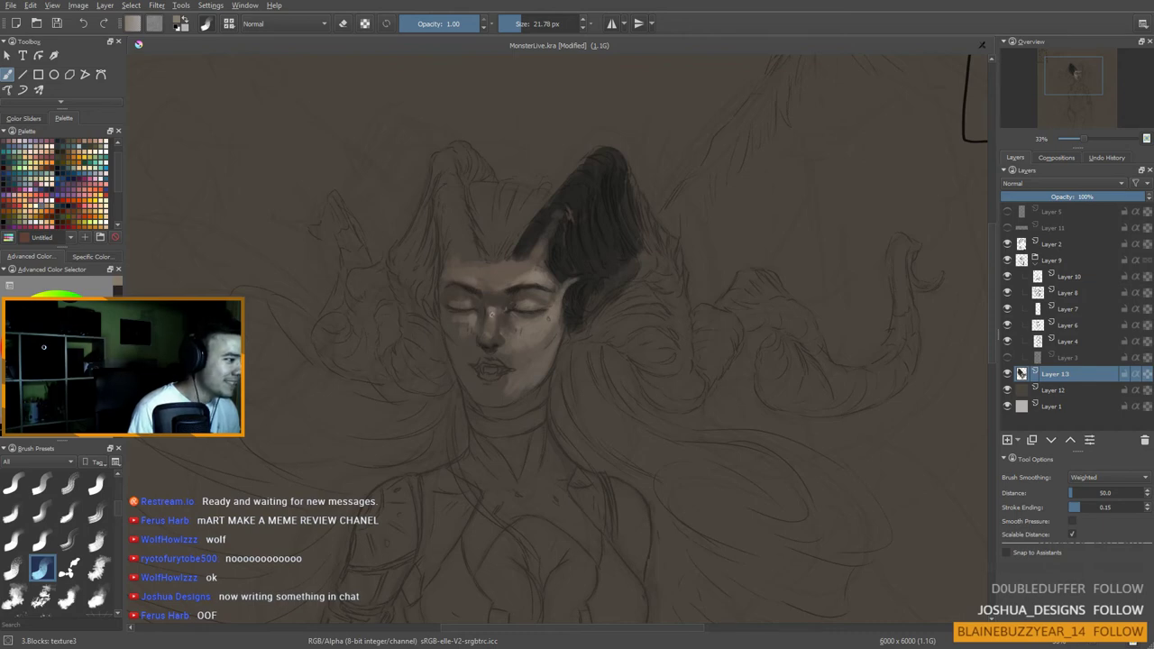
{"action": "left_click_drag", "start_coordinate": [491, 313], "coordinate": [483, 313], "text": "shift"}
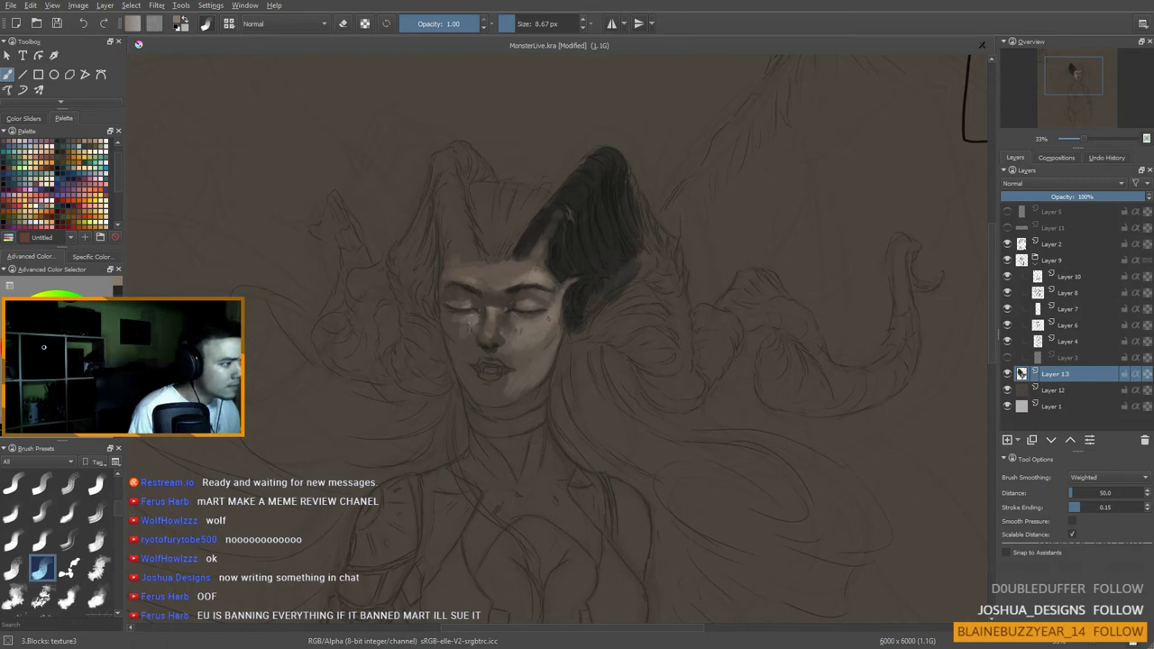
{"action": "left_click_drag", "start_coordinate": [452, 325], "coordinate": [460, 325], "text": "shift"}
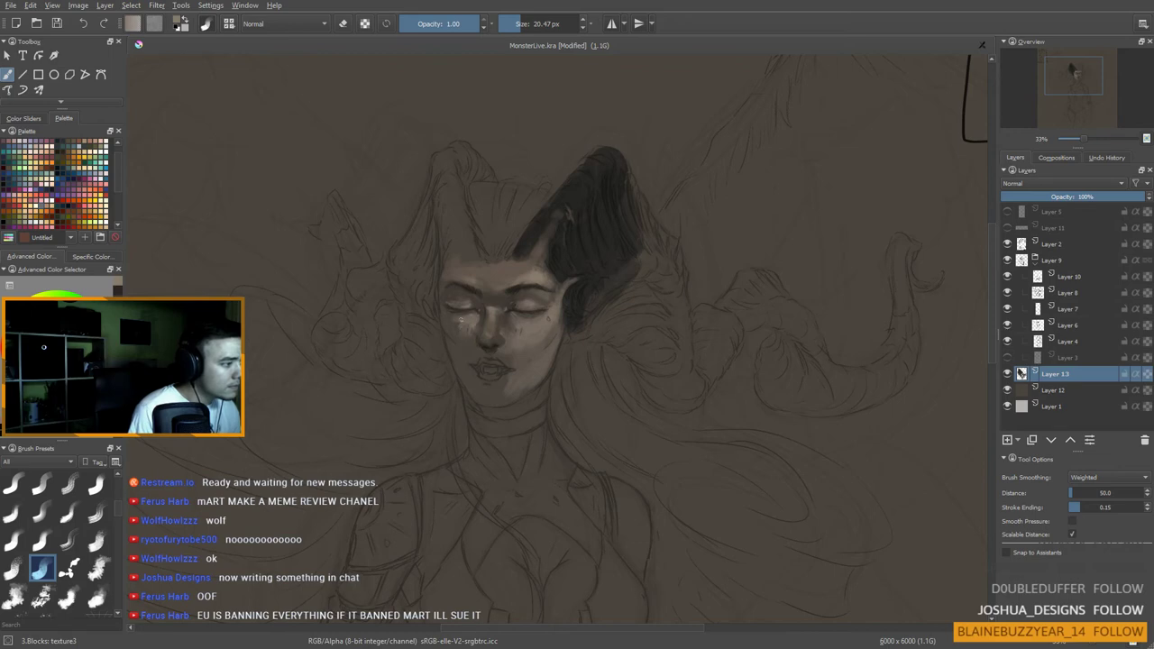
Step: Mirror the canvas view and refine the shadow-side eyelid and the skin under it with sampled tones, starting with a 20.47 px brush
{"action": "key", "text": "m"}
{"action": "scroll", "coordinate": [631, 343], "scroll_direction": "down", "scroll_amount": 1}
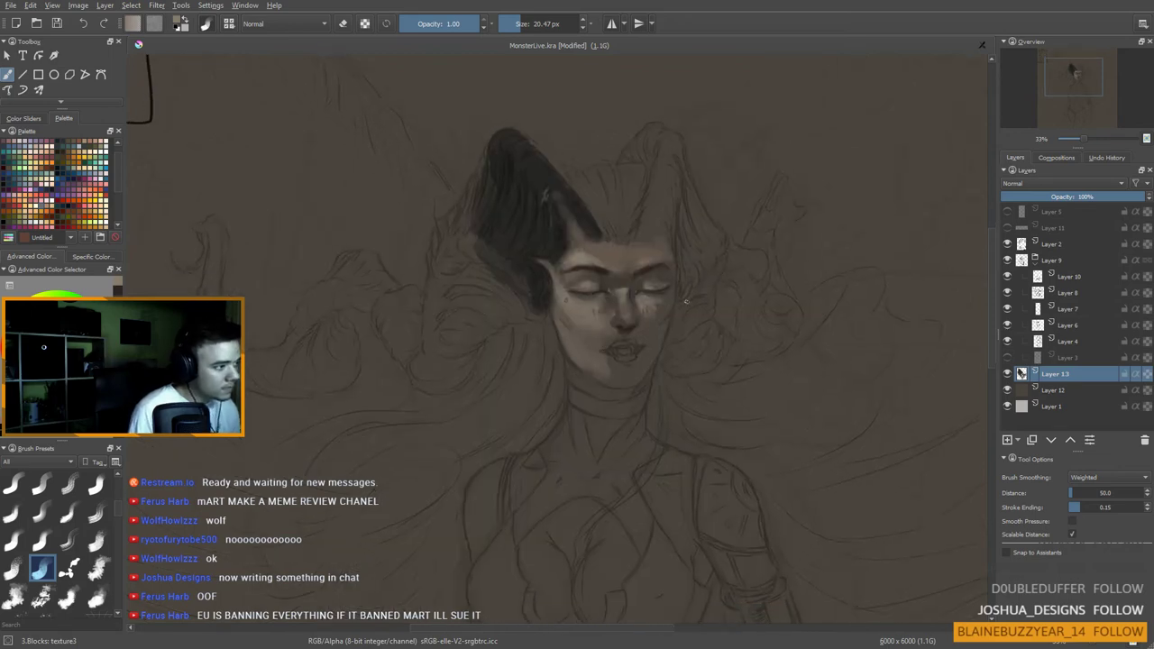
{"action": "left_click", "coordinate": [638, 296], "text": "ctrl"}
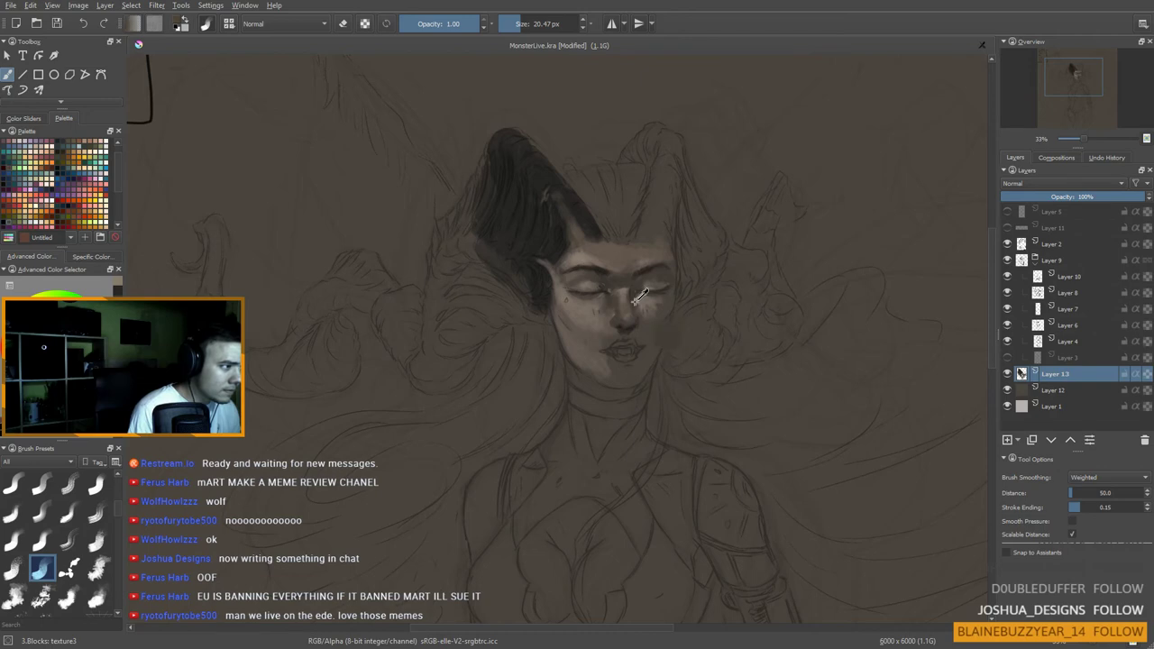
{"action": "left_click_drag", "start_coordinate": [648, 278], "coordinate": [636, 288]}
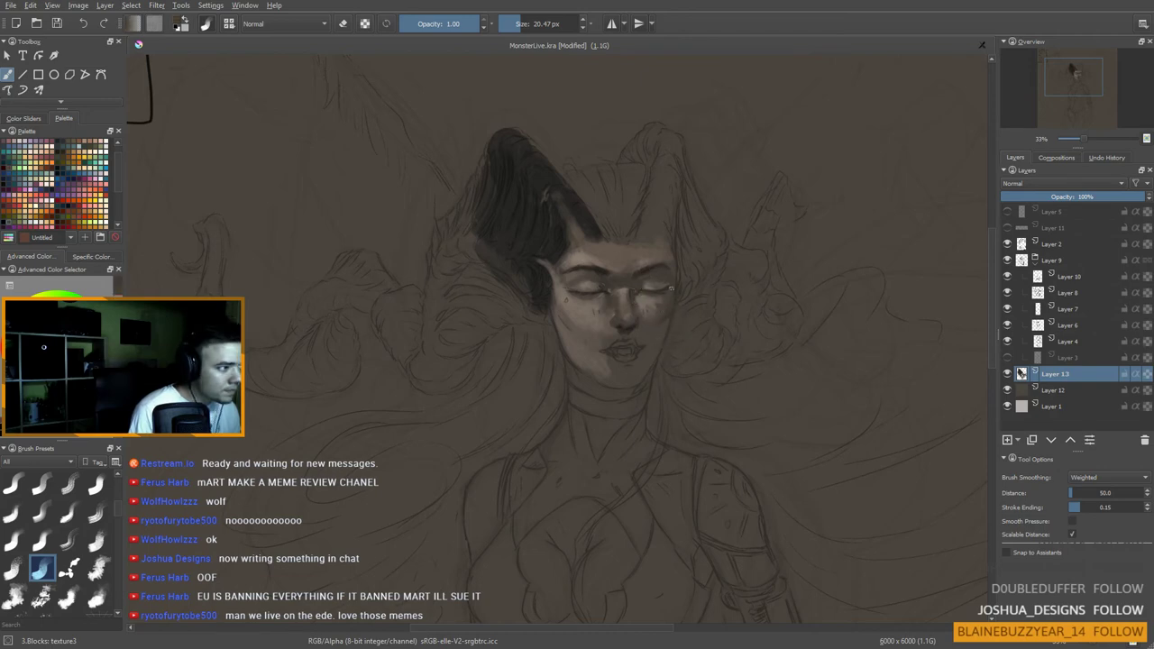
{"action": "left_click", "coordinate": [659, 299], "text": "ctrl"}
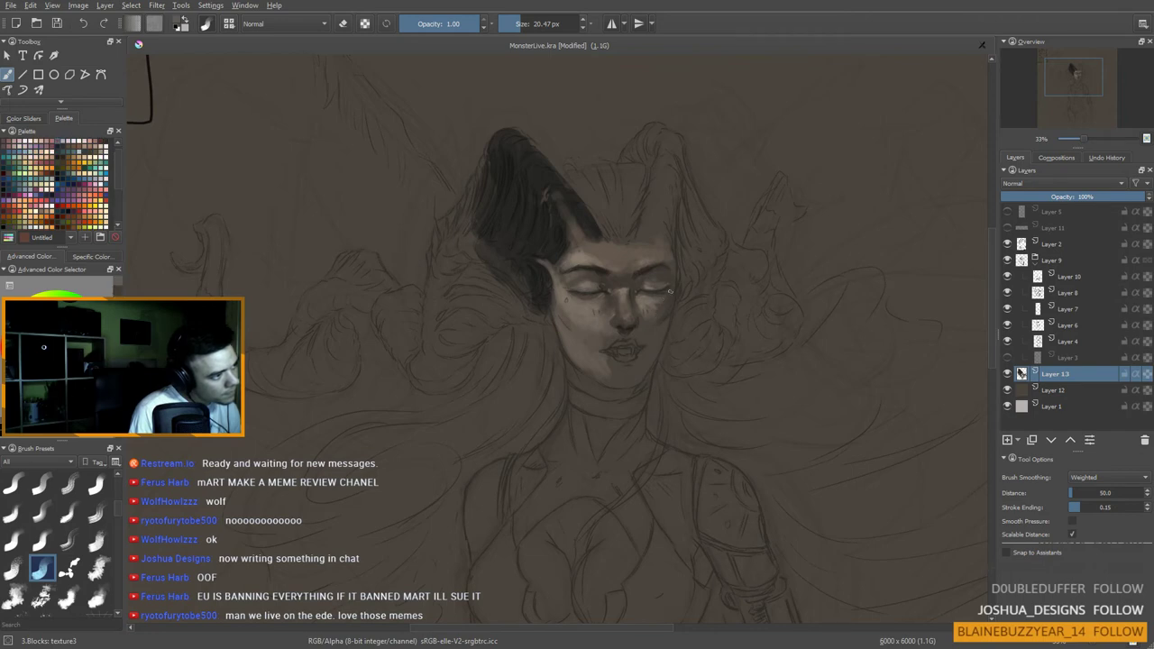
{"action": "key", "text": "bracketleft"}
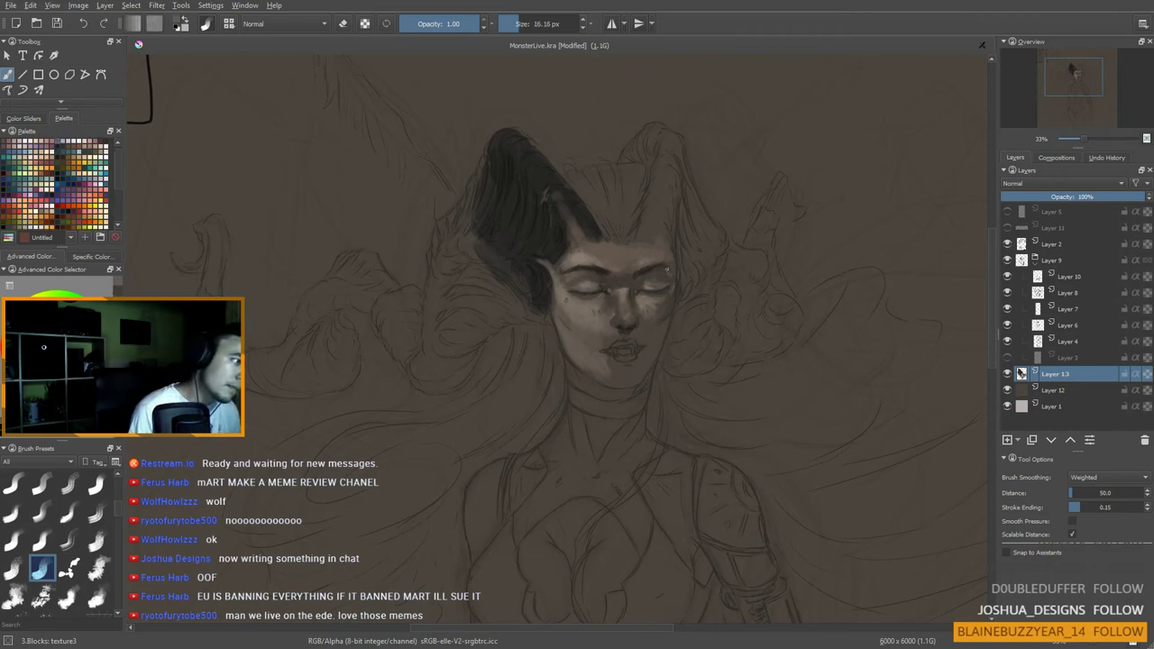
{"action": "left_click", "coordinate": [644, 308], "text": "ctrl"}
{"action": "left_click_drag", "start_coordinate": [646, 309], "coordinate": [666, 308]}
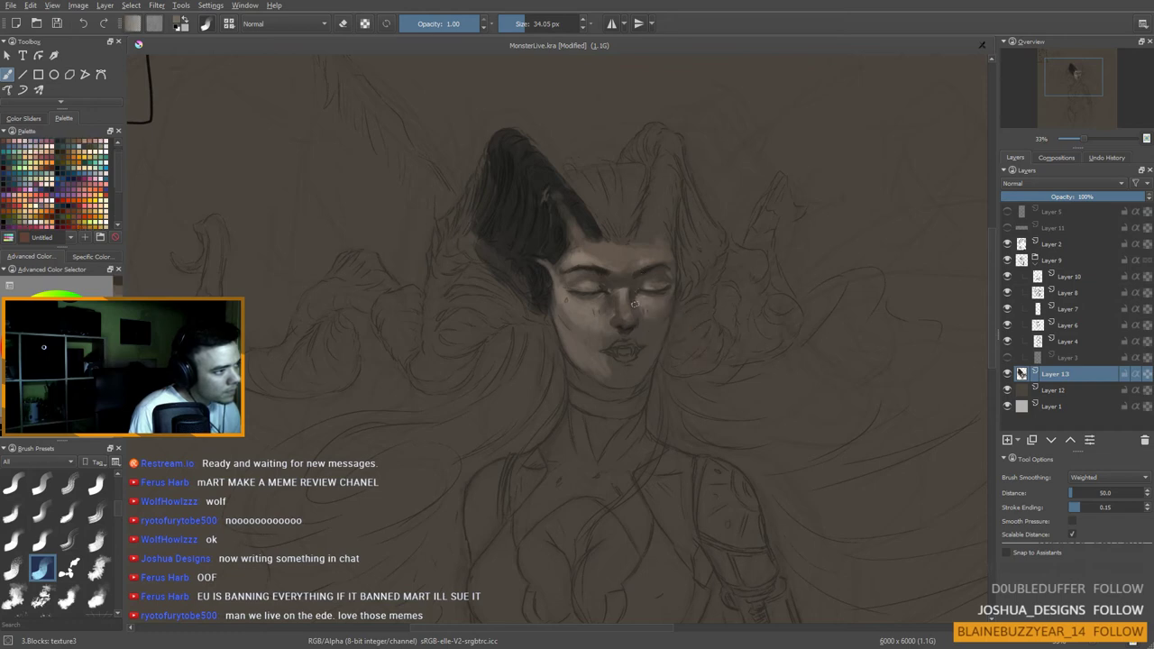
Step: Touch up the small tones around the shadow-side eye, nose and hairline with sampled colours, using 13.65 and 10.10 px brushes
{"action": "left_click_drag", "start_coordinate": [634, 304], "coordinate": [627, 303], "text": "shift"}
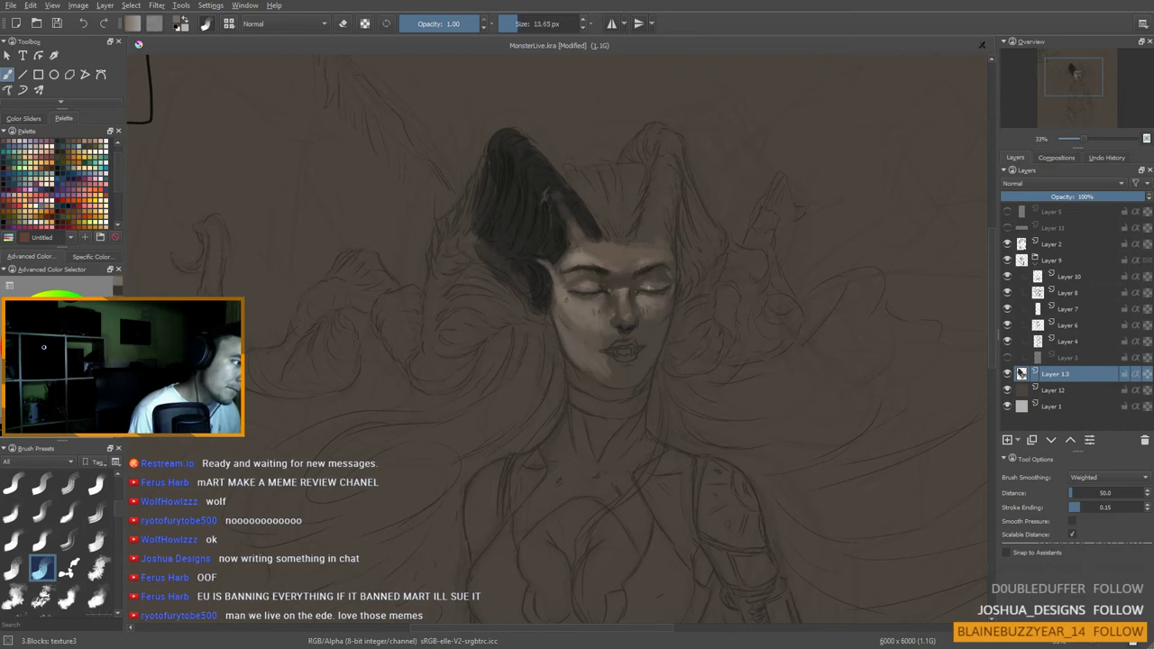
{"action": "left_click_drag", "start_coordinate": [611, 336], "coordinate": [603, 337]}
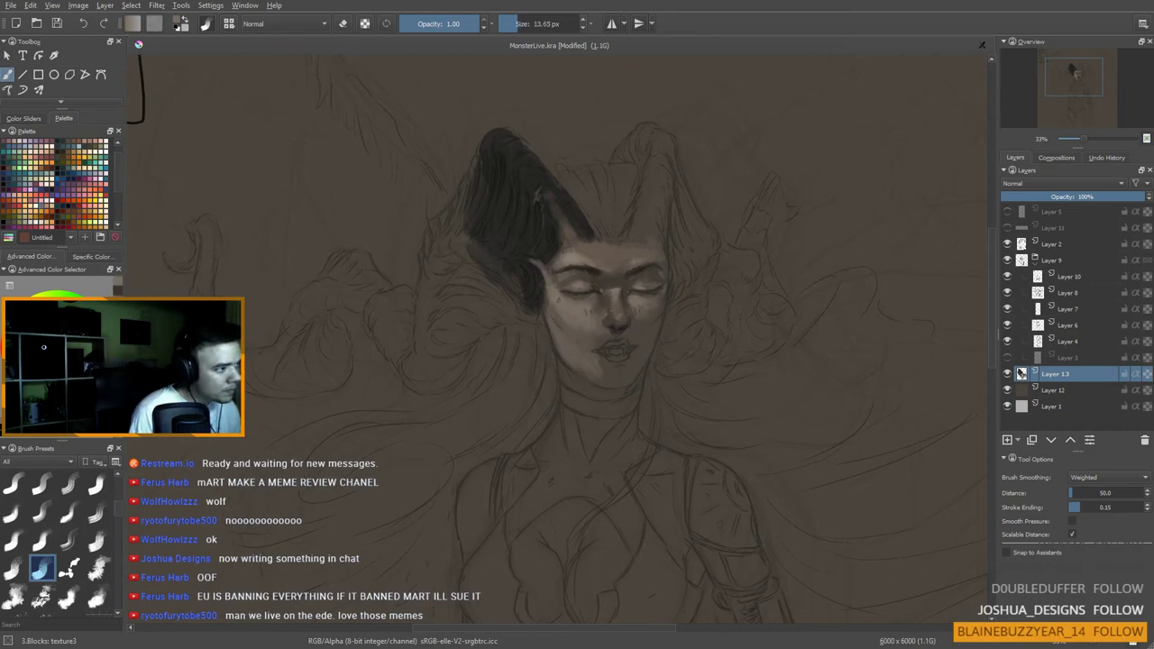
{"action": "key", "text": "bracketleft"}
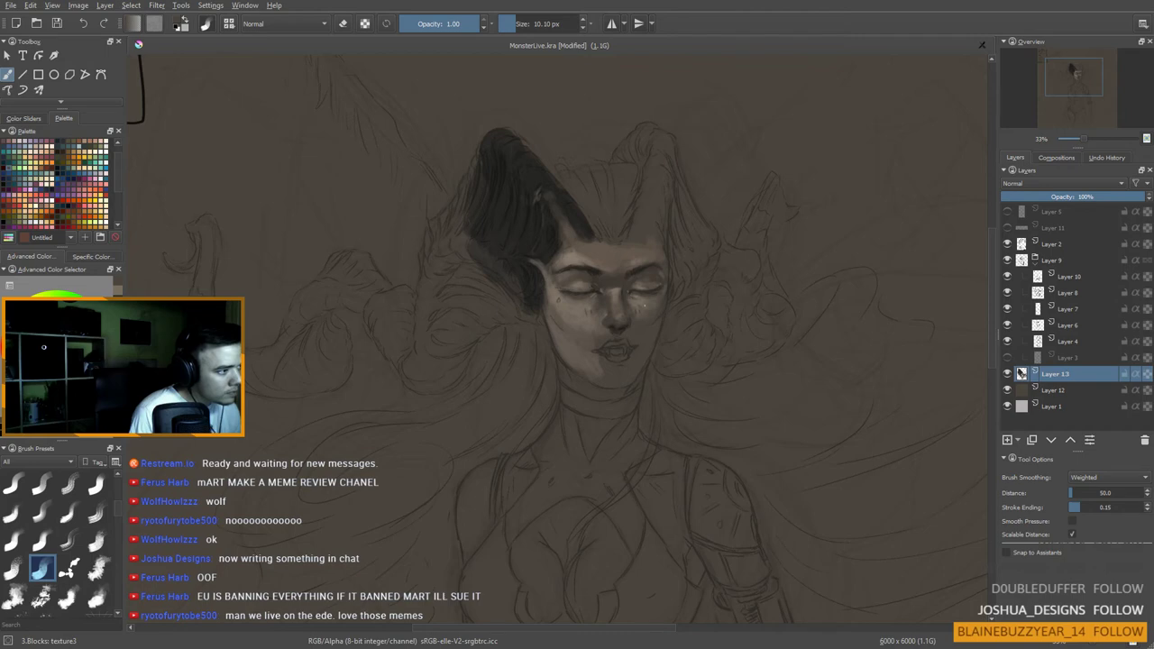
{"action": "left_click_drag", "start_coordinate": [579, 327], "coordinate": [557, 311]}
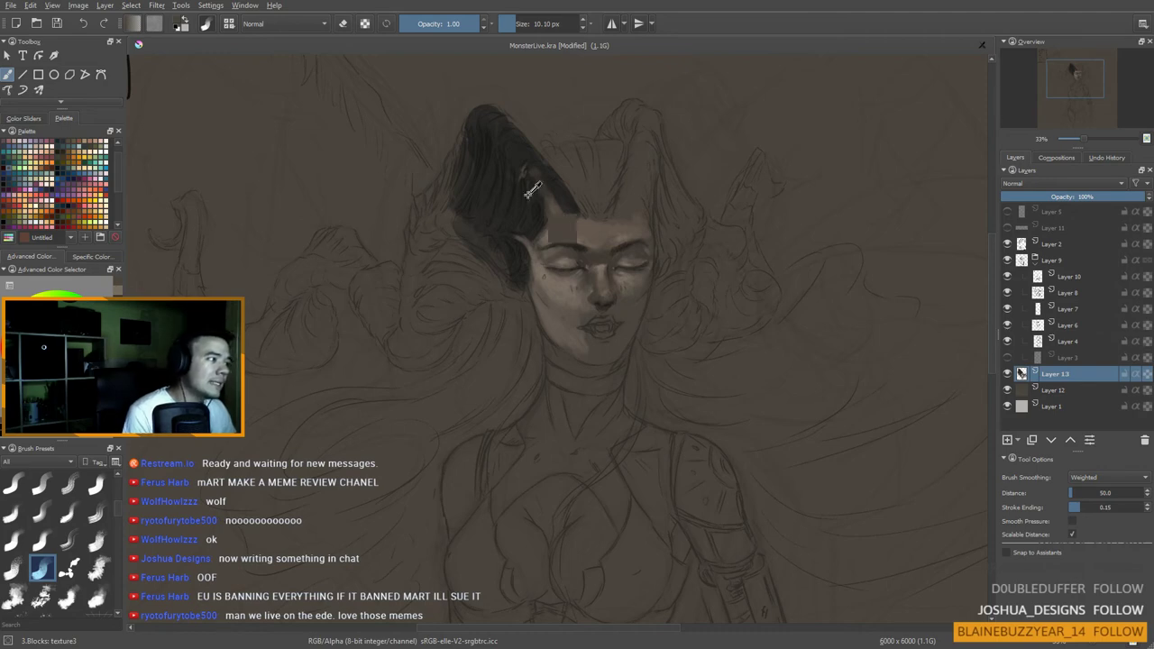
{"action": "left_click", "coordinate": [478, 236], "text": "ctrl"}
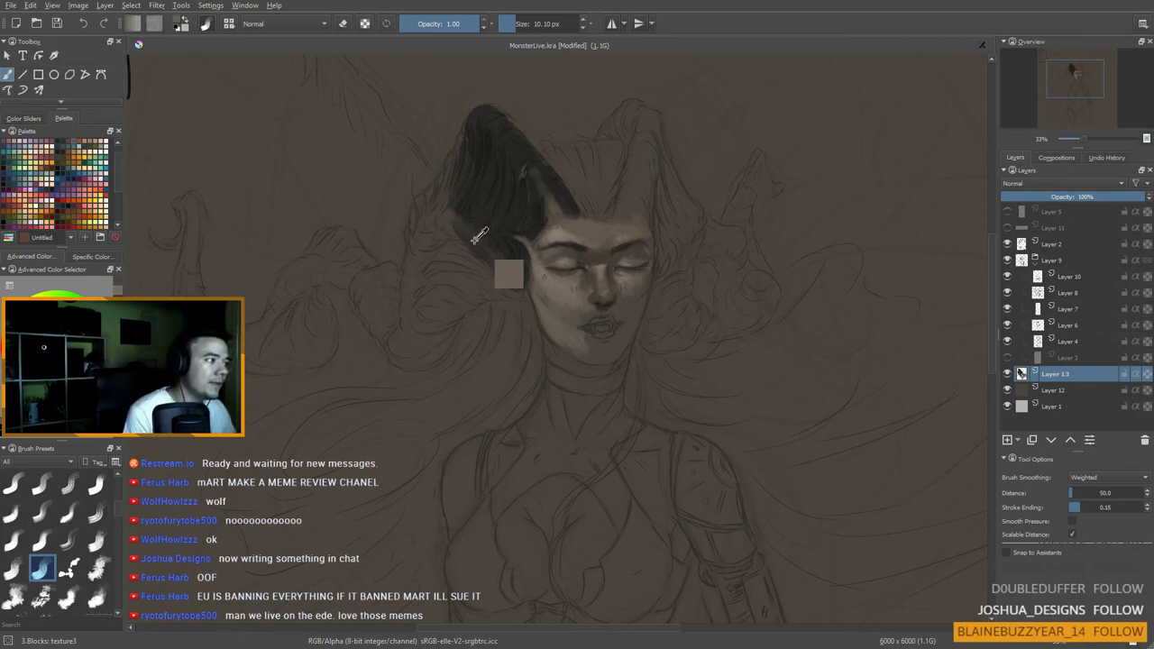
{"action": "left_click", "coordinate": [554, 207], "text": "ctrl"}
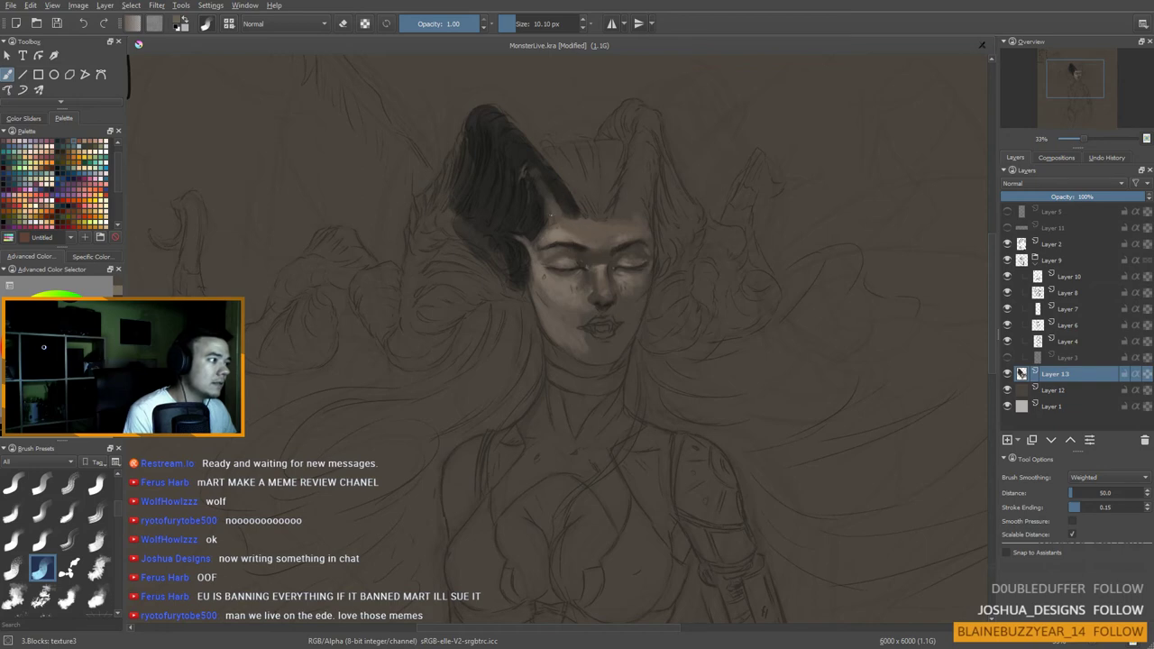
{"action": "left_click", "coordinate": [552, 228], "text": "ctrl"}
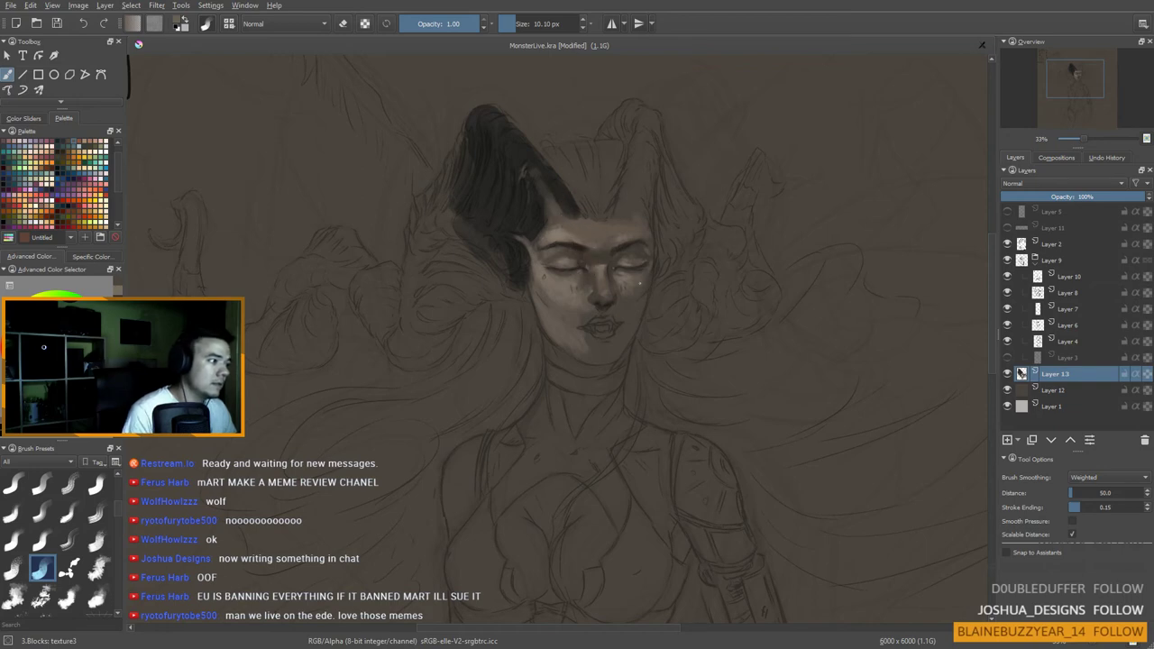
Step: Darken the underside of the nose and the nostril with dark tones sampled from the nose side and brow
{"action": "left_click", "coordinate": [594, 275], "text": "ctrl"}
{"action": "mouse_move", "coordinate": [605, 310]}
{"action": "left_mouse_down"}
{"action": "mouse_move", "coordinate": [618, 310]}
{"action": "mouse_move", "coordinate": [603, 311]}
{"action": "left_mouse_up"}
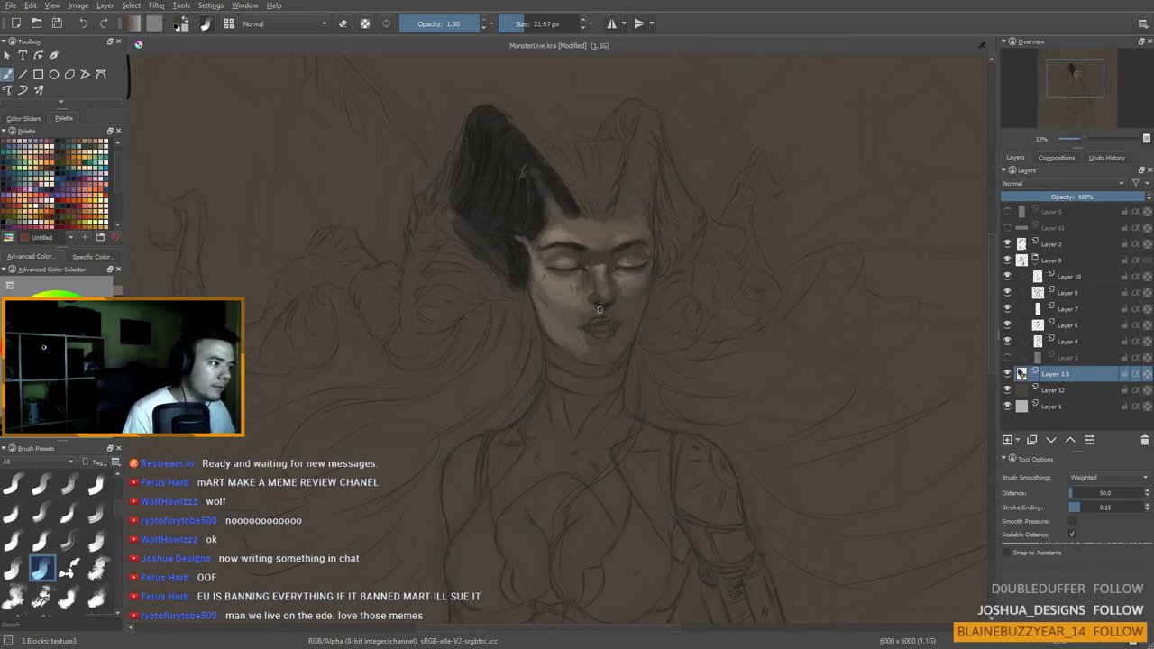
{"action": "left_click", "coordinate": [575, 253], "text": "ctrl"}
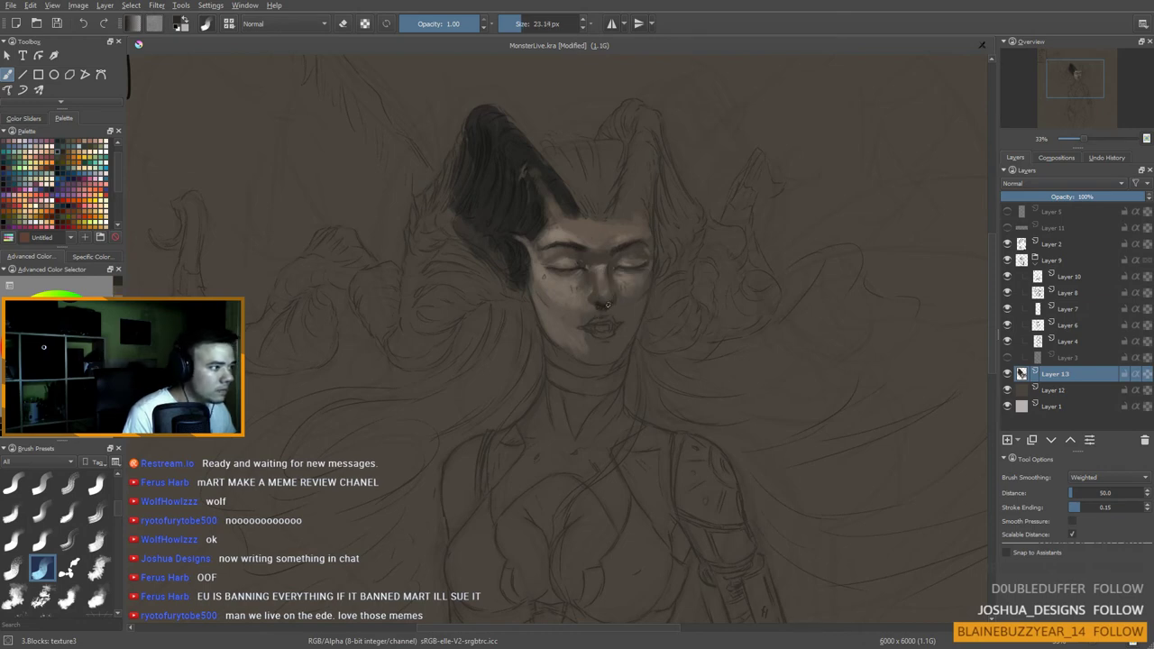
{"action": "left_click_drag", "start_coordinate": [607, 305], "coordinate": [589, 297]}
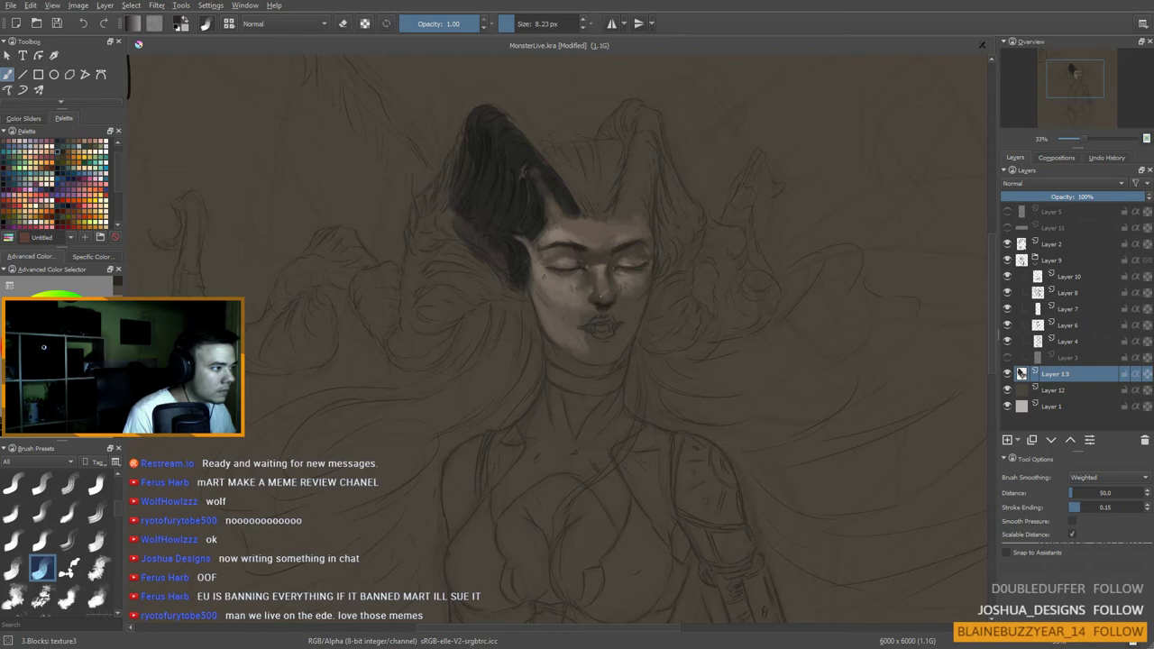
Step: Shape the nostril wing and nose side with sampled skin tones, using fine brushes between 0.32 and 8.23 px
{"action": "left_click", "coordinate": [604, 291], "text": "ctrl"}
{"action": "left_click", "coordinate": [585, 294], "text": "ctrl"}
{"action": "left_click_drag", "start_coordinate": [598, 299], "coordinate": [591, 300]}
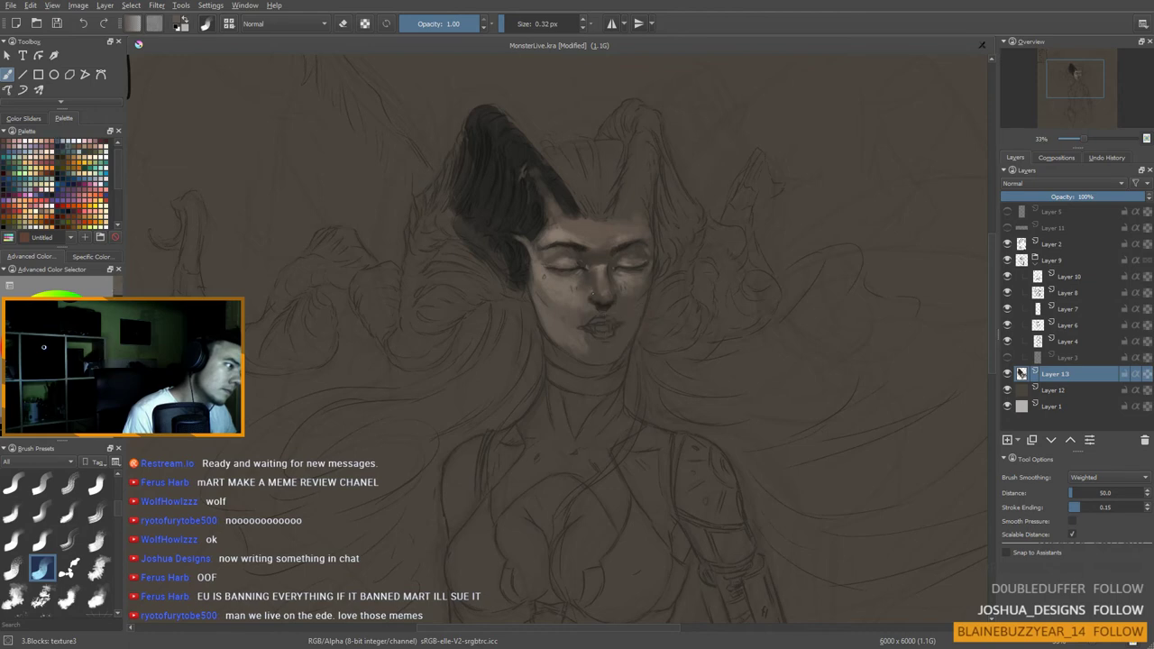
{"action": "left_click_drag", "start_coordinate": [591, 296], "coordinate": [593, 294]}
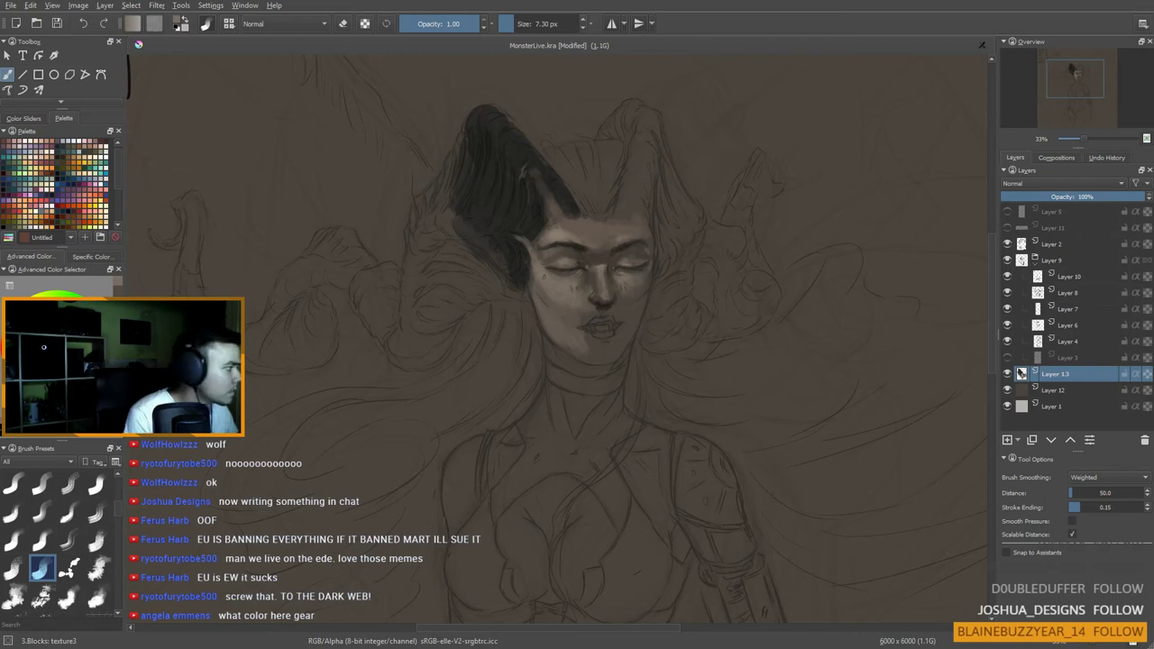
{"action": "left_click", "coordinate": [44, 347]}
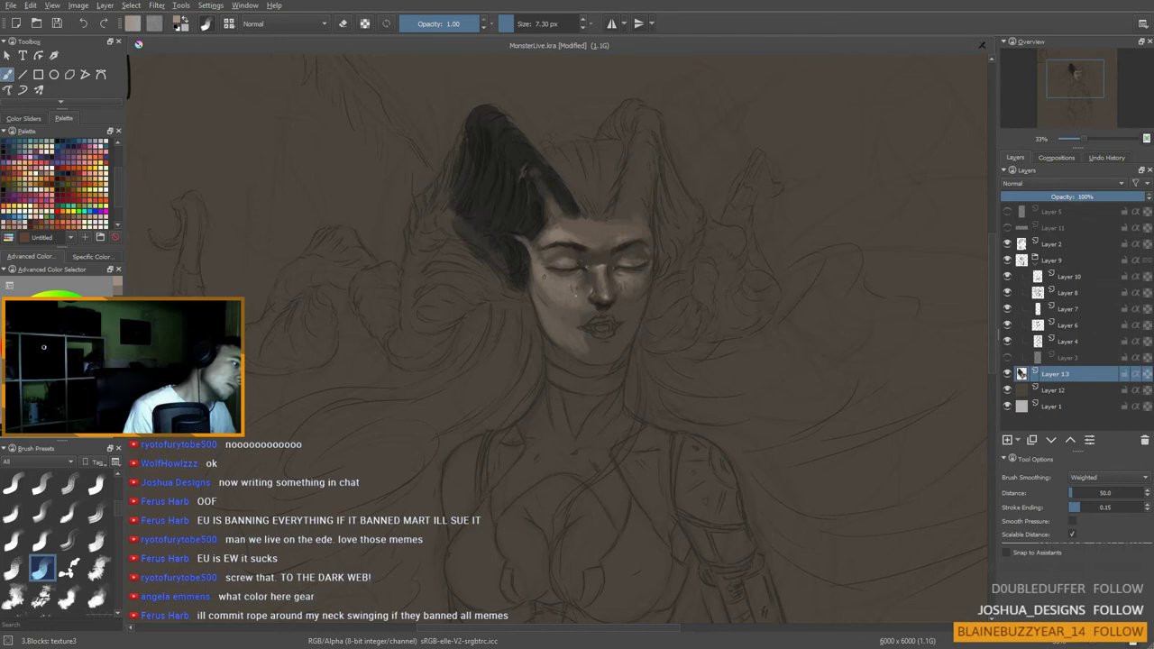
{"action": "left_click_drag", "start_coordinate": [592, 301], "coordinate": [585, 301], "text": "shift"}
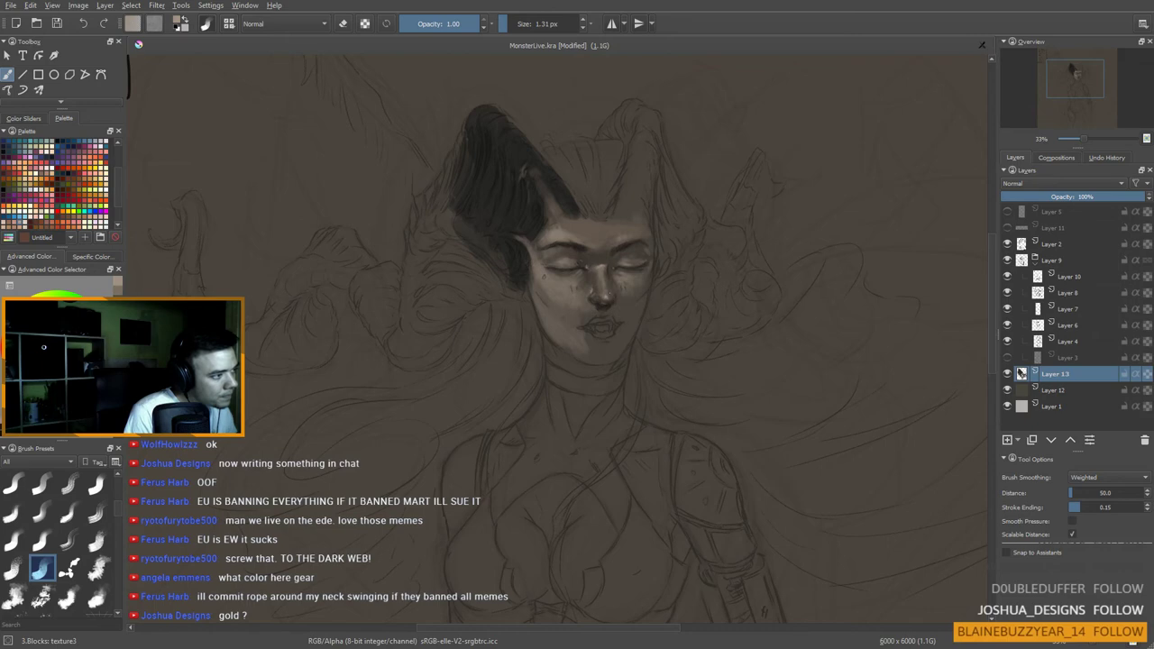
Step: Refine the lit-side cheek and outer eye socket below the brow with sampled tones, using a 23.73 px brush
{"action": "scroll", "coordinate": [565, 390], "scroll_direction": "down", "scroll_amount": 1}
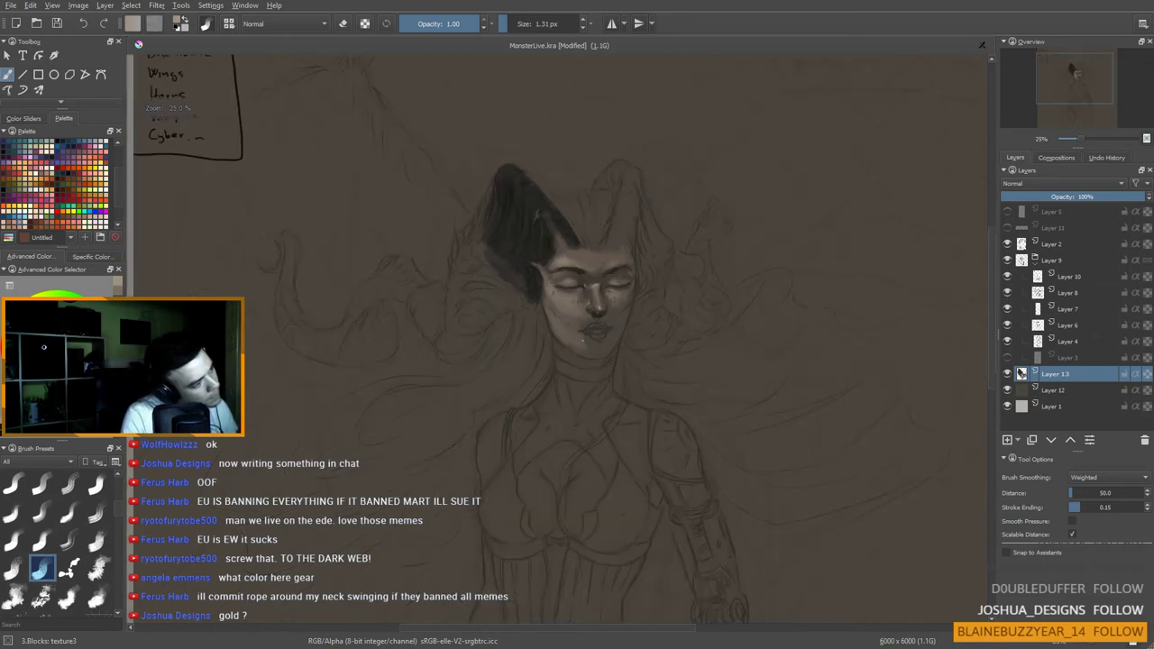
{"action": "scroll", "coordinate": [598, 352], "scroll_direction": "up", "scroll_amount": 3}
{"action": "key", "text": "minus"}
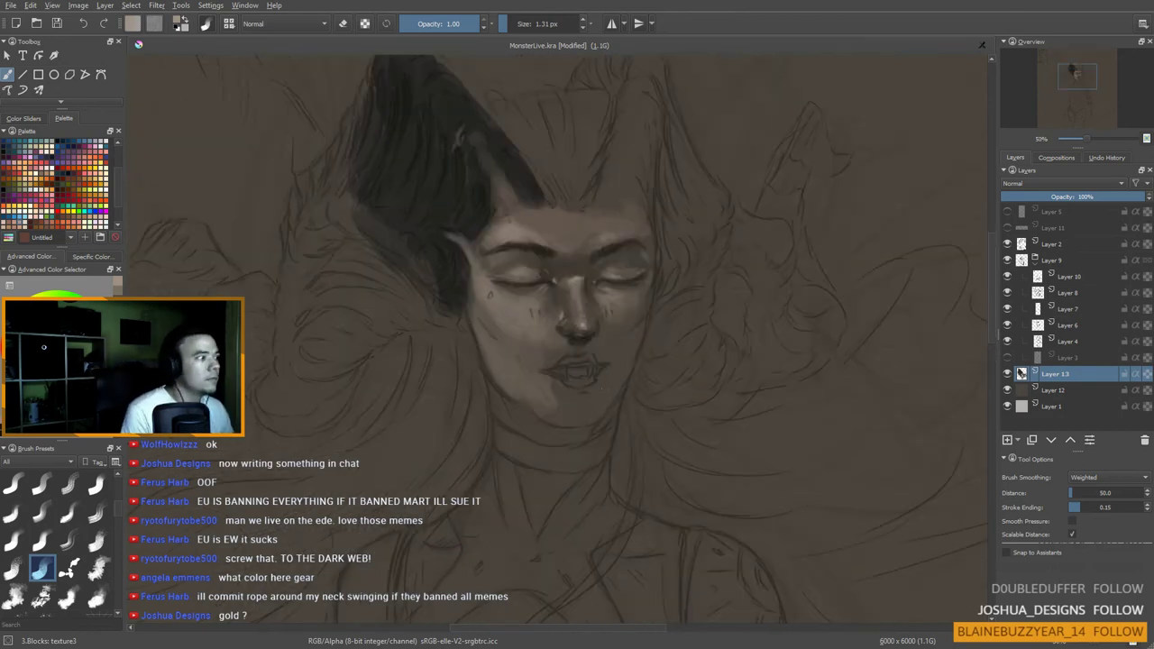
{"action": "left_click_drag", "start_coordinate": [490, 295], "coordinate": [530, 305]}
{"action": "left_click", "coordinate": [527, 309], "text": "ctrl"}
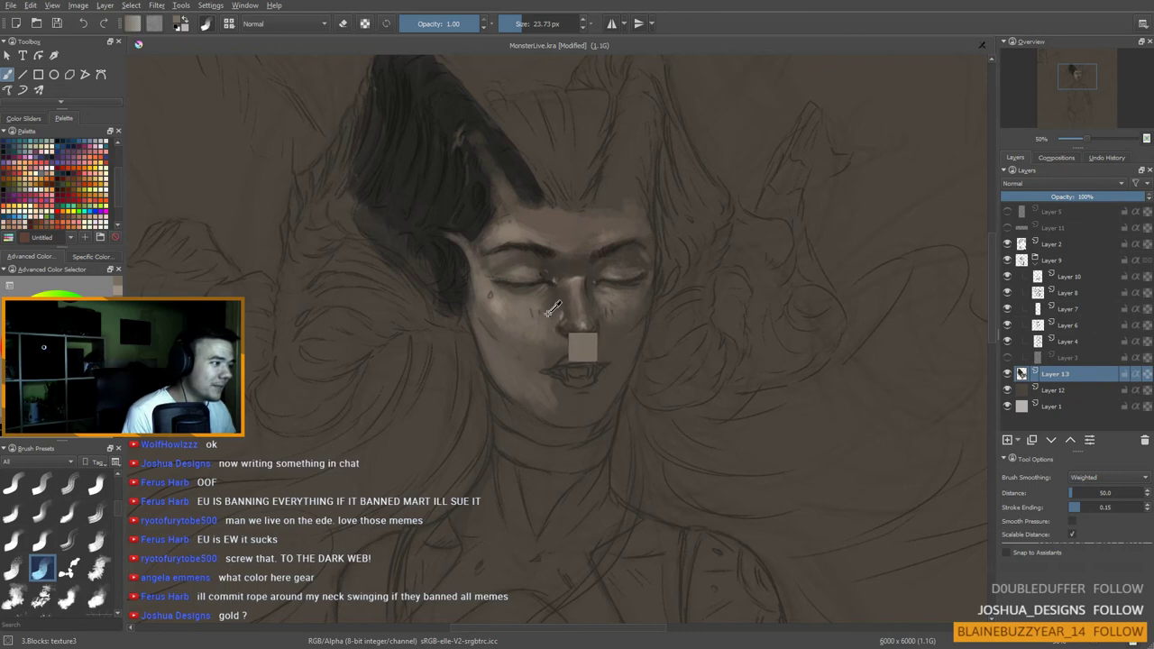
{"action": "left_click", "coordinate": [500, 266], "text": "ctrl"}
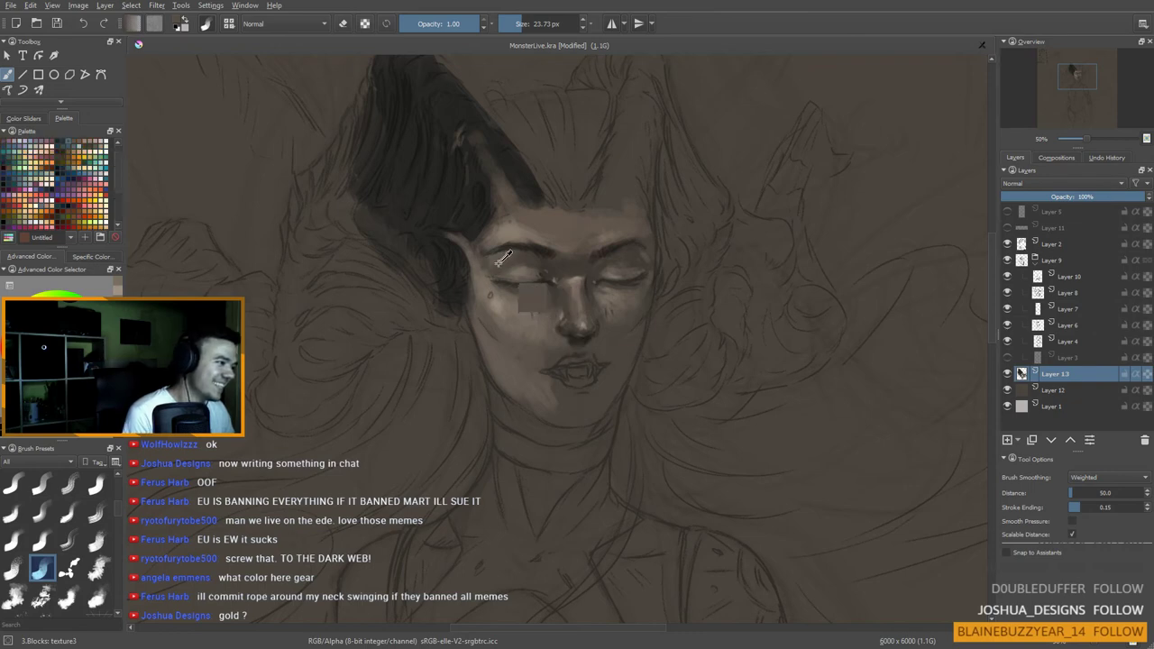
{"action": "left_click_drag", "start_coordinate": [492, 259], "coordinate": [484, 267]}
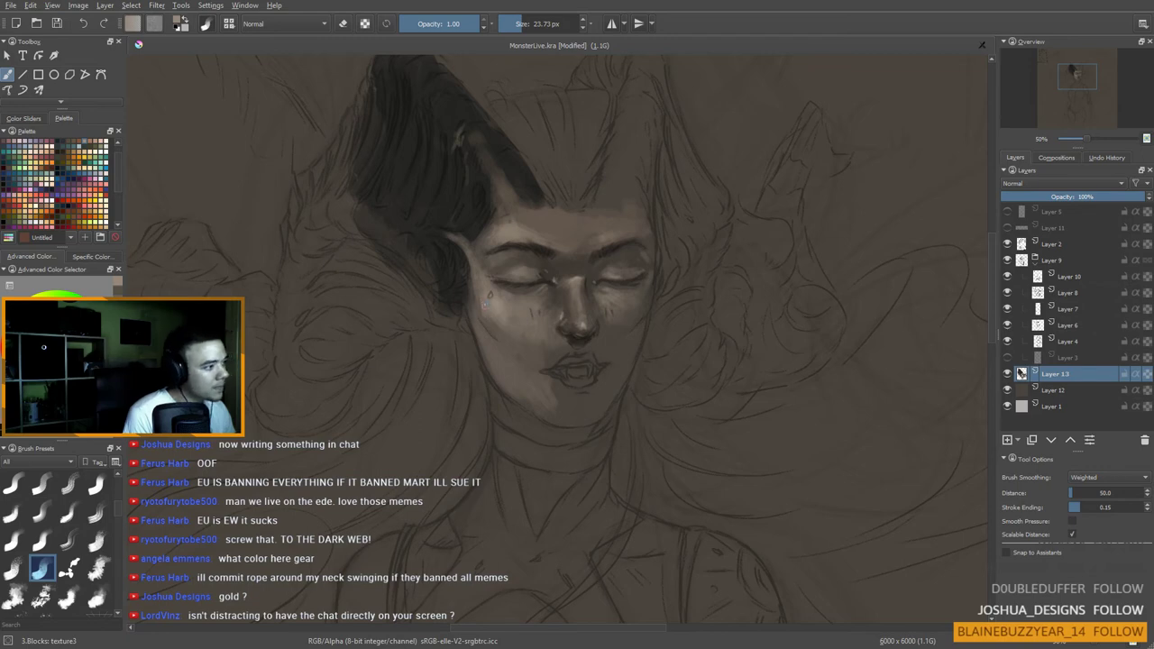
Step: Even out the lit-side cheek with skin tones sampled from the cheeks, nose bridge and eye area, using a 23.73 px brush
{"action": "left_click", "coordinate": [518, 322], "text": "ctrl"}
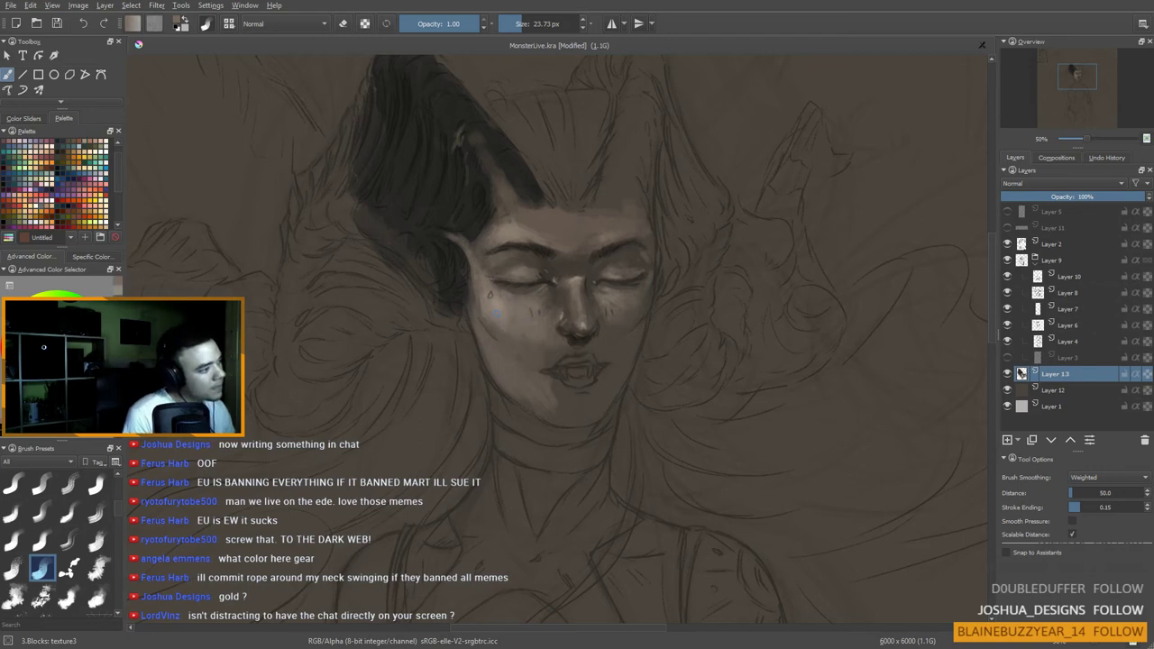
{"action": "left_click", "coordinate": [632, 345], "text": "ctrl"}
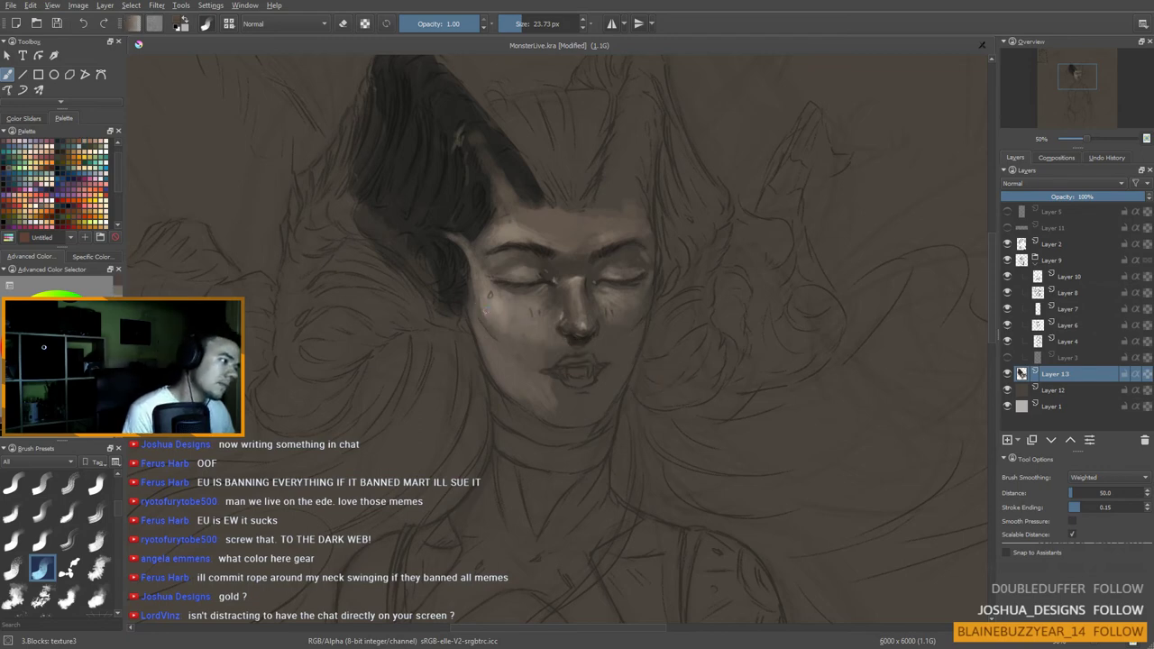
{"action": "left_click", "coordinate": [574, 269], "text": "ctrl"}
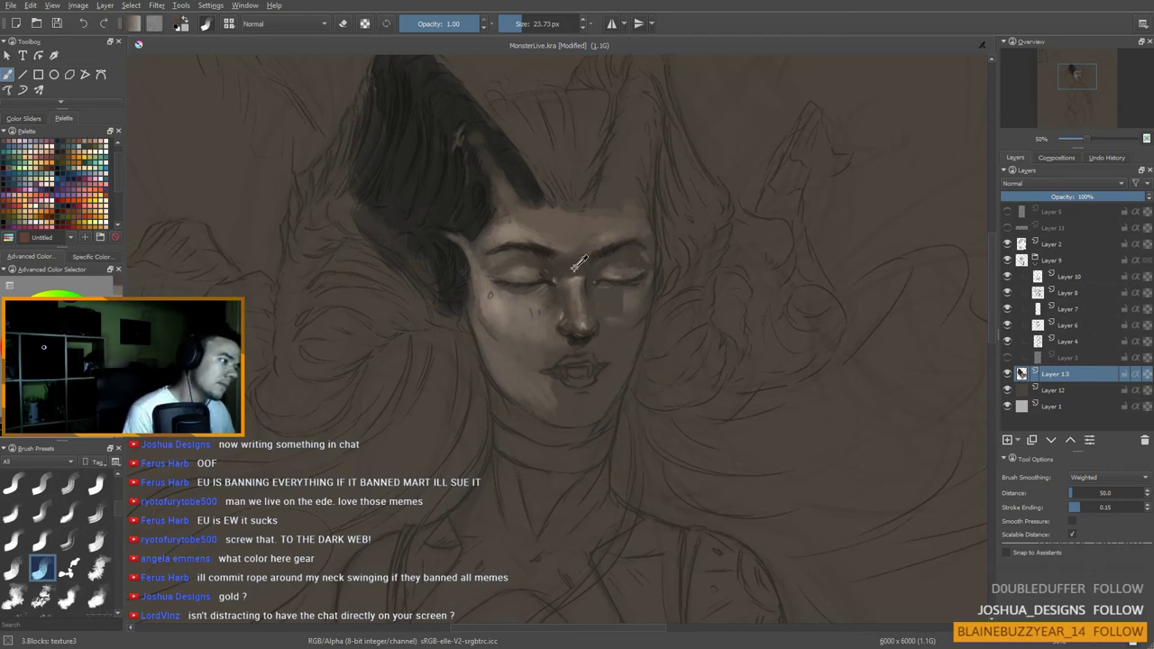
{"action": "left_click", "coordinate": [484, 312], "text": "ctrl"}
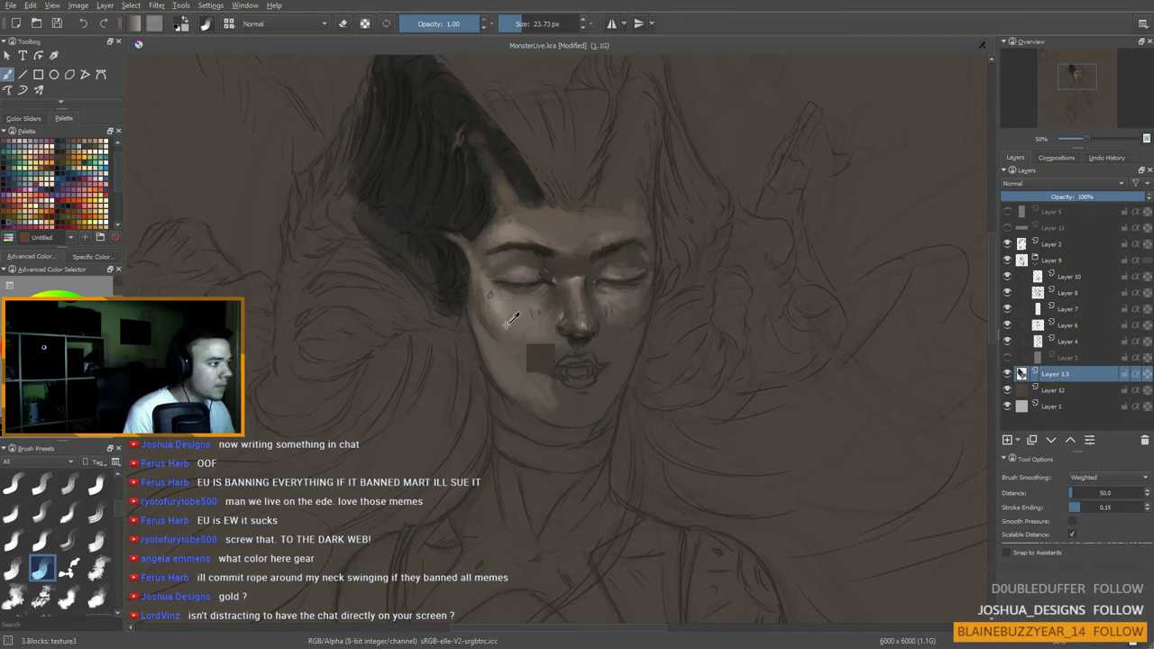
{"action": "left_click", "coordinate": [504, 288], "text": "ctrl"}
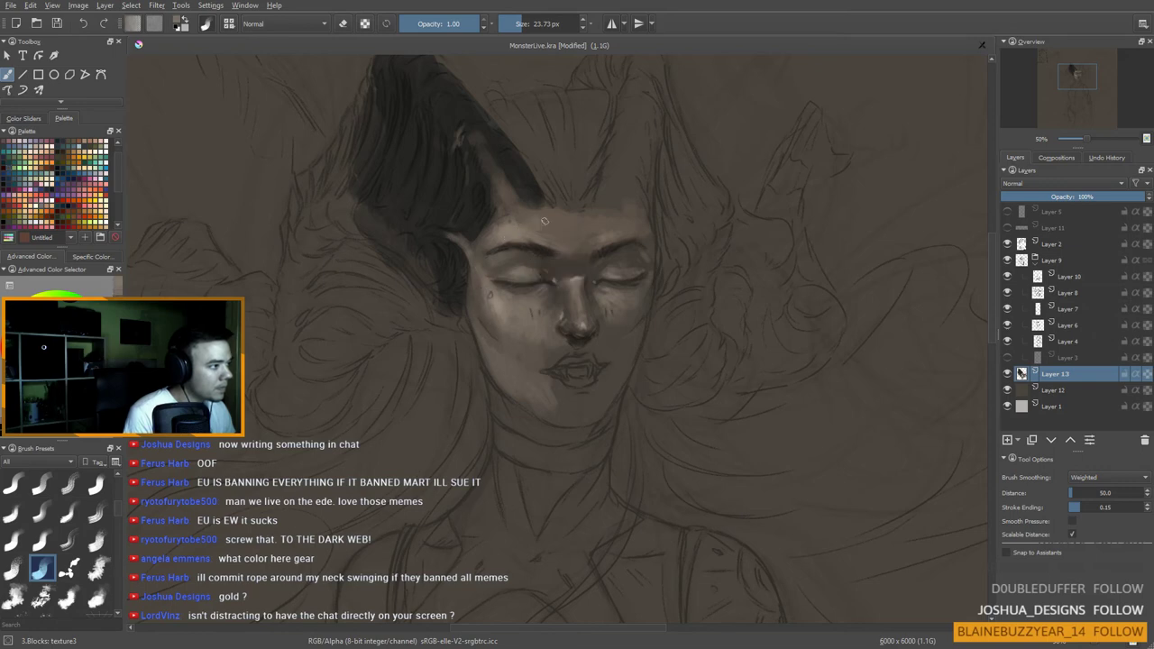
Step: Blend light tones sampled from the cheek over the forehead above the brows with an enlarged brush, continuing at 26.07 px
{"action": "left_click_drag", "start_coordinate": [559, 238], "coordinate": [570, 239], "text": "shift"}
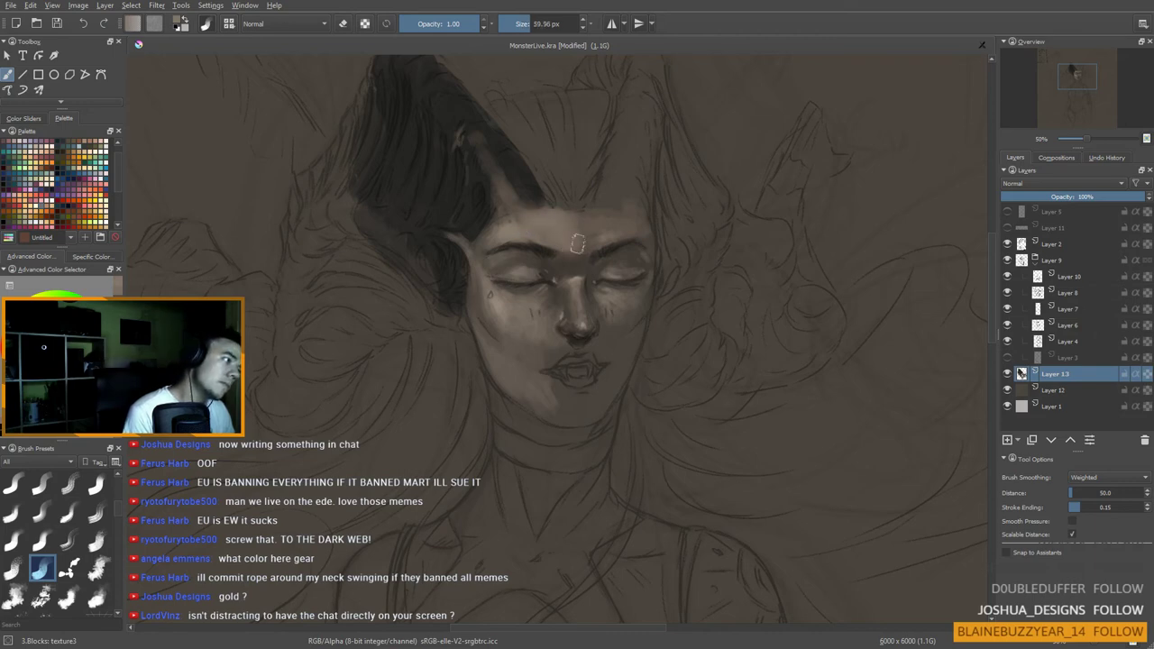
{"action": "left_click", "coordinate": [506, 307], "text": "ctrl"}
{"action": "left_click_drag", "start_coordinate": [541, 231], "coordinate": [509, 239]}
{"action": "left_click", "coordinate": [507, 308], "text": "ctrl"}
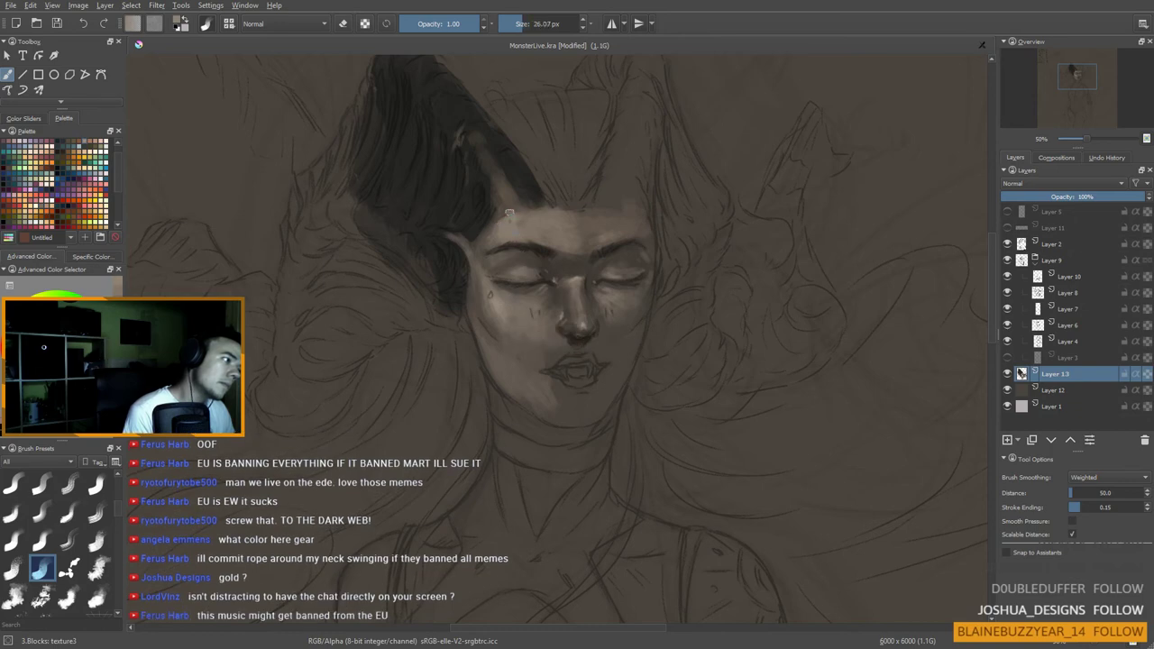
Step: Add a light skin streak at the lit-side temple hairline and reduce the brush to 3.00 px for fine detail
{"action": "key", "text": "bracketleft"}
{"action": "key", "text": "bracketleft"}
{"action": "key", "text": "bracketleft"}
{"action": "key", "text": "bracketleft"}
{"action": "key", "text": "bracketleft"}
{"action": "key", "text": "bracketleft"}
{"action": "key", "text": "bracketleft"}
{"action": "key", "text": "bracketleft"}
{"action": "key", "text": "bracketleft"}
{"action": "key", "text": "bracketleft"}
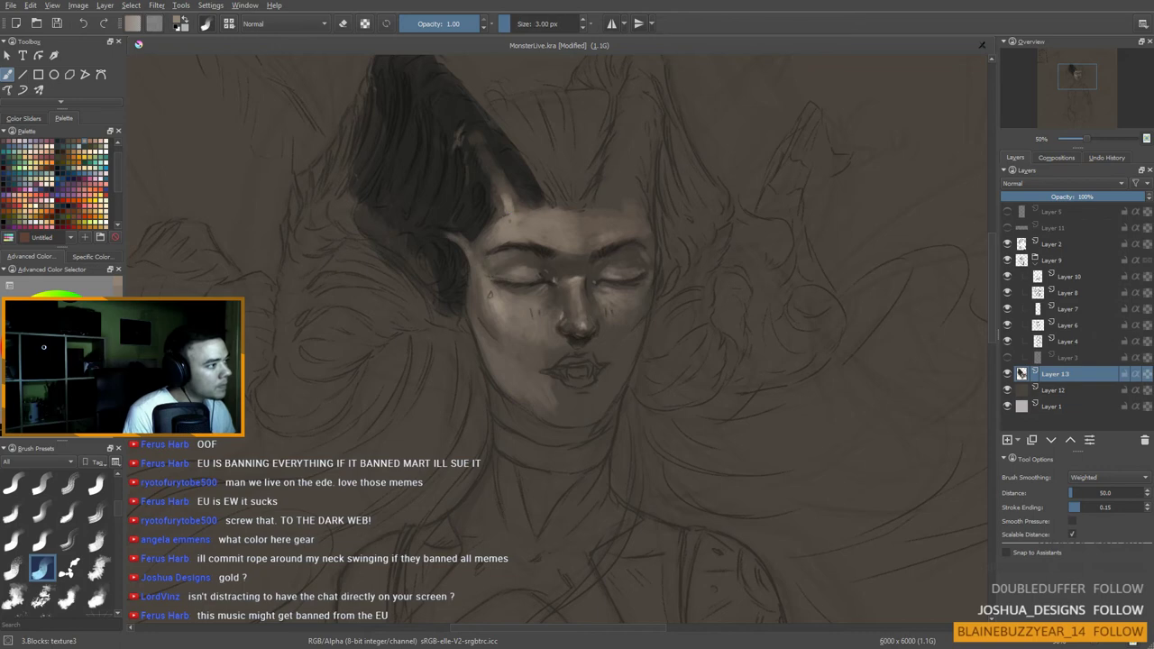
Step: Redefine the hair edge over the lit-side temple with sampled hair and skin tones, using a 15.04 px brush
{"action": "key", "text": "bracketright"}
{"action": "key", "text": "bracketright"}
{"action": "key", "text": "bracketright"}
{"action": "key", "text": "bracketright"}
{"action": "key", "text": "bracketright"}
{"action": "key", "text": "bracketright"}
{"action": "key", "text": "bracketright"}
{"action": "left_click", "coordinate": [499, 216], "text": "ctrl"}
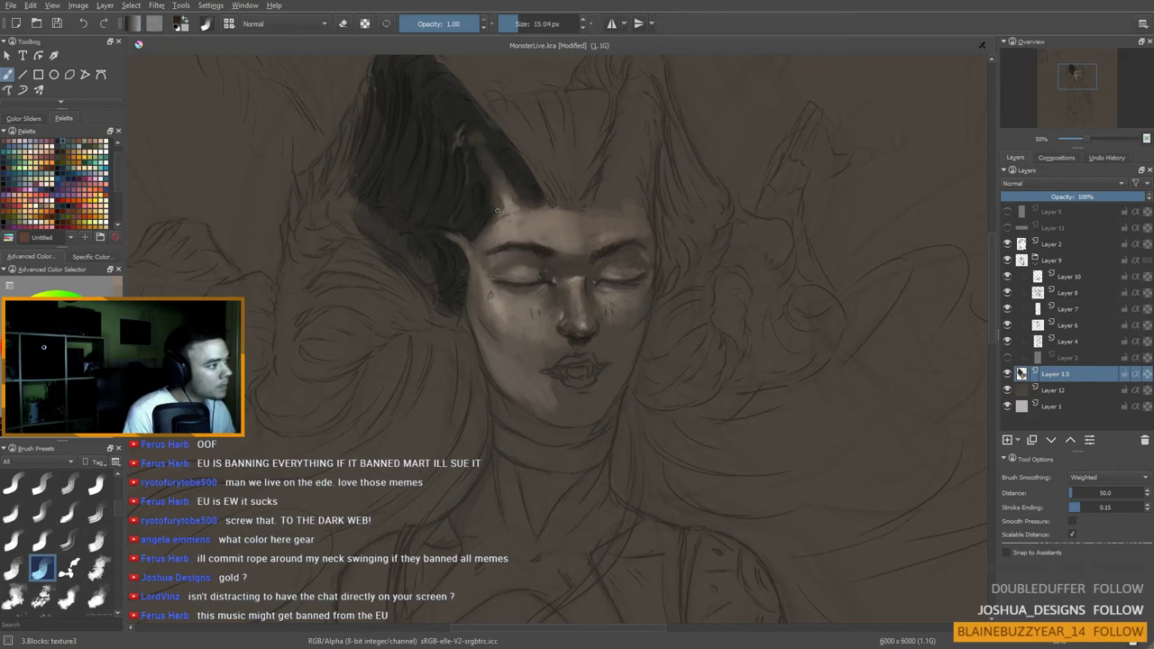
{"action": "left_click", "coordinate": [495, 216], "text": "ctrl"}
{"action": "left_click_drag", "start_coordinate": [493, 215], "coordinate": [493, 202]}
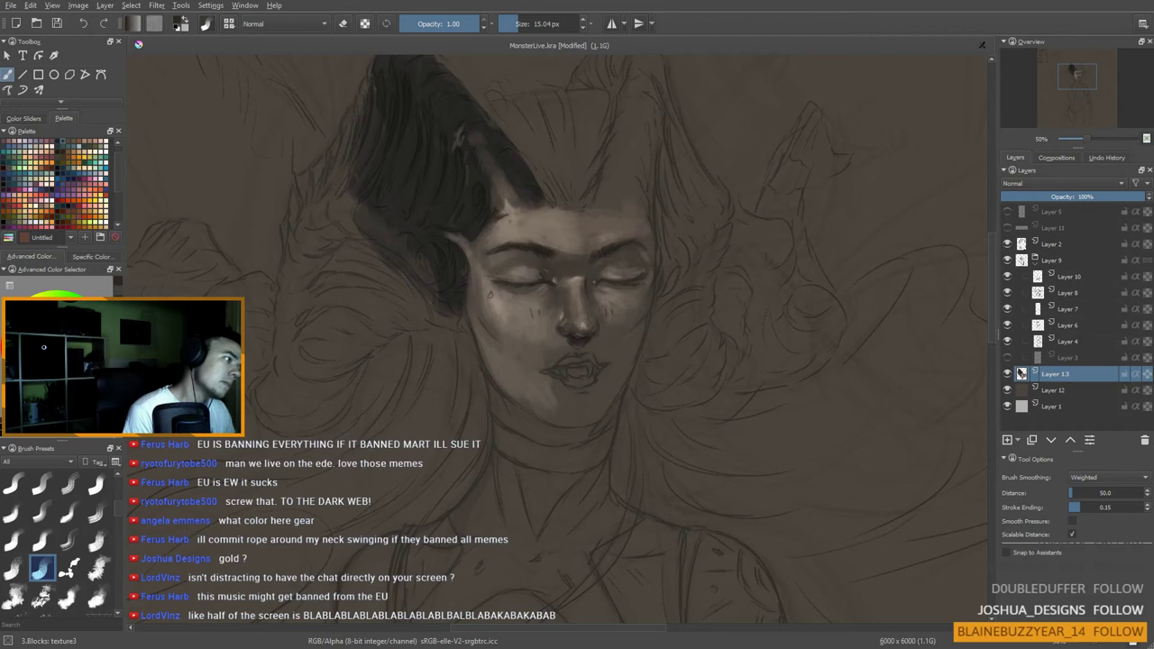
{"action": "left_click", "coordinate": [494, 218], "text": "ctrl"}
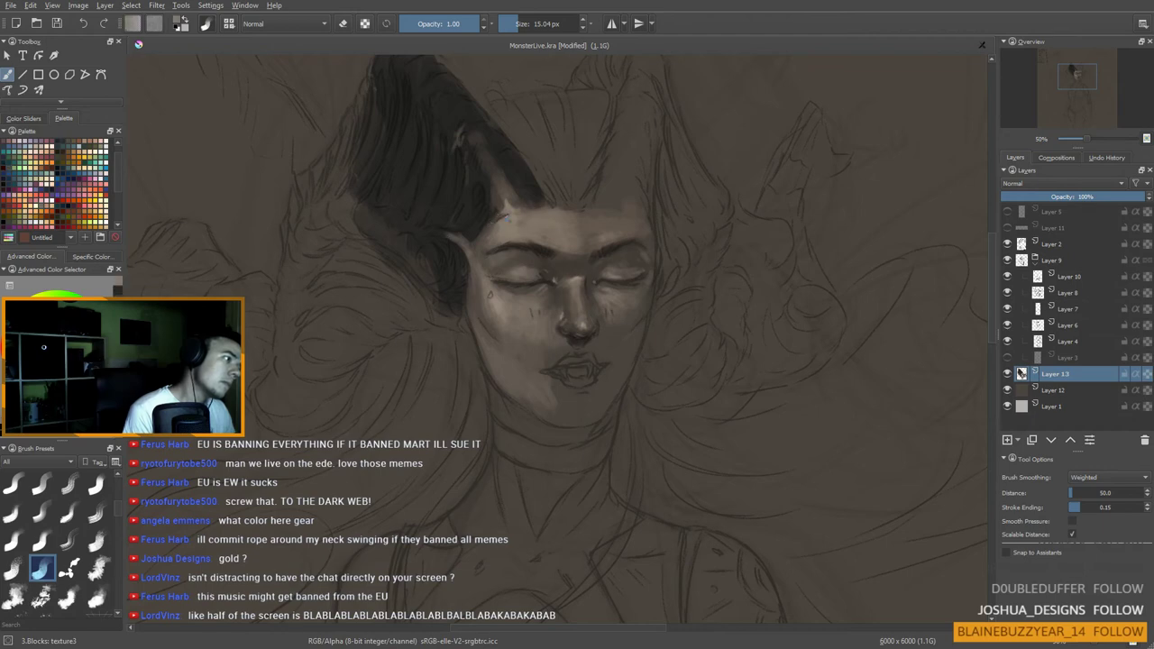
{"action": "scroll", "coordinate": [478, 243], "scroll_direction": "down", "scroll_amount": 2}
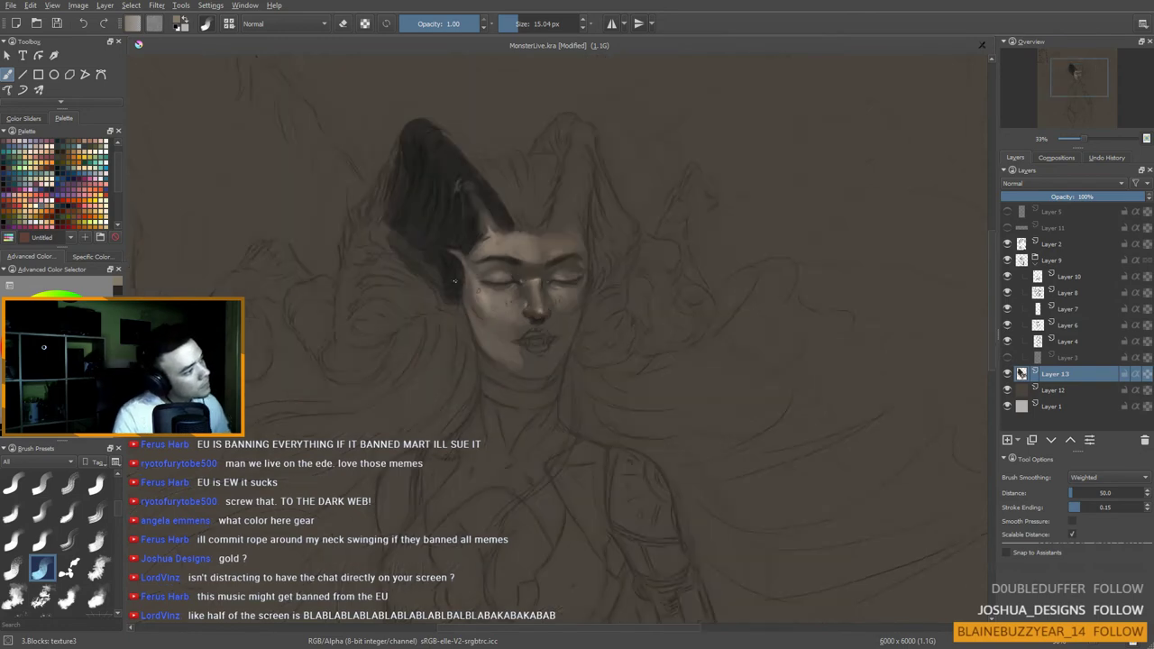
{"action": "scroll", "coordinate": [456, 281], "scroll_direction": "up", "scroll_amount": 1}
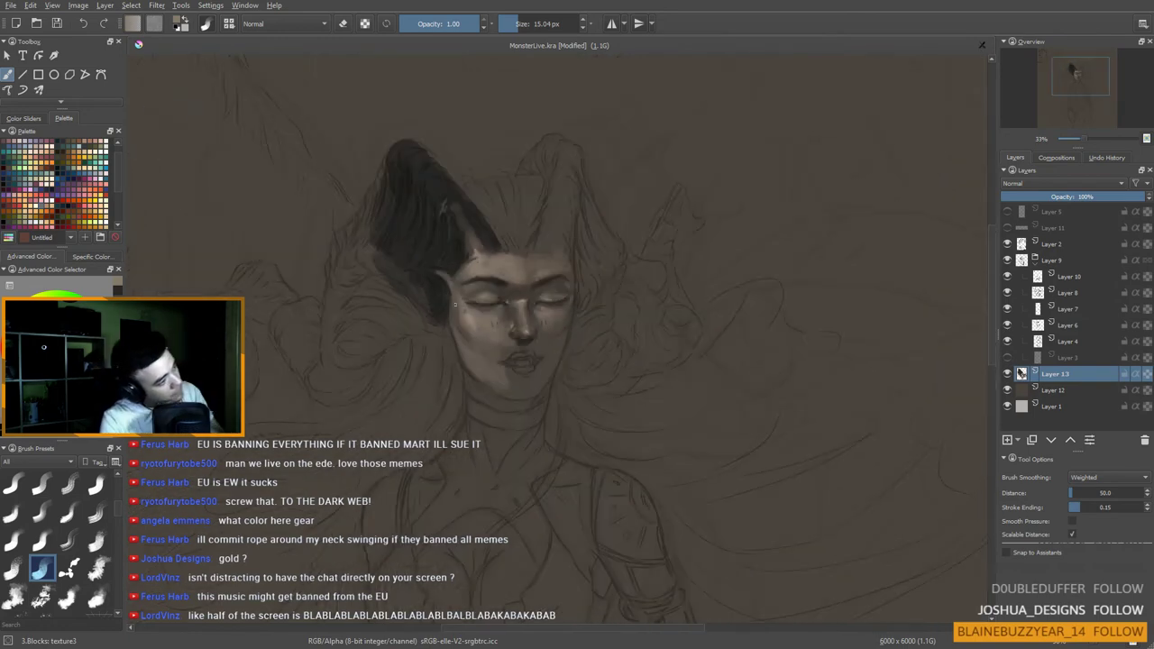
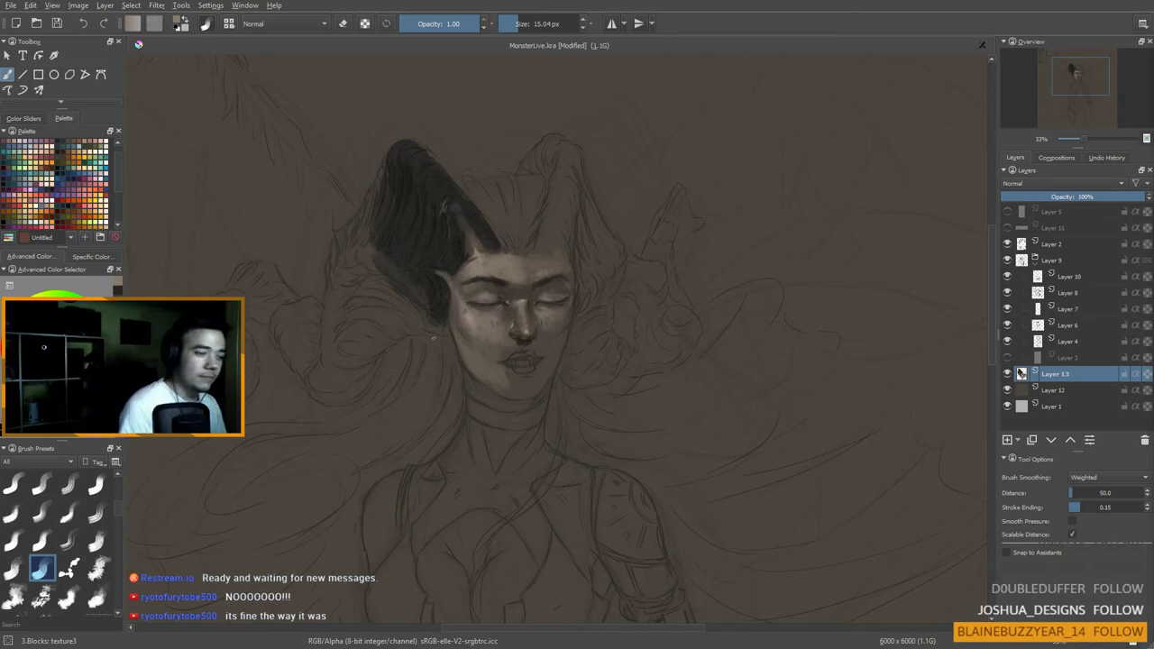
Step: Refine the skin edge by the lit-side temple with a light tone sampled from the cheek, using a 6.08 px brush
{"action": "scroll", "coordinate": [454, 333], "scroll_direction": "up", "scroll_amount": 2}
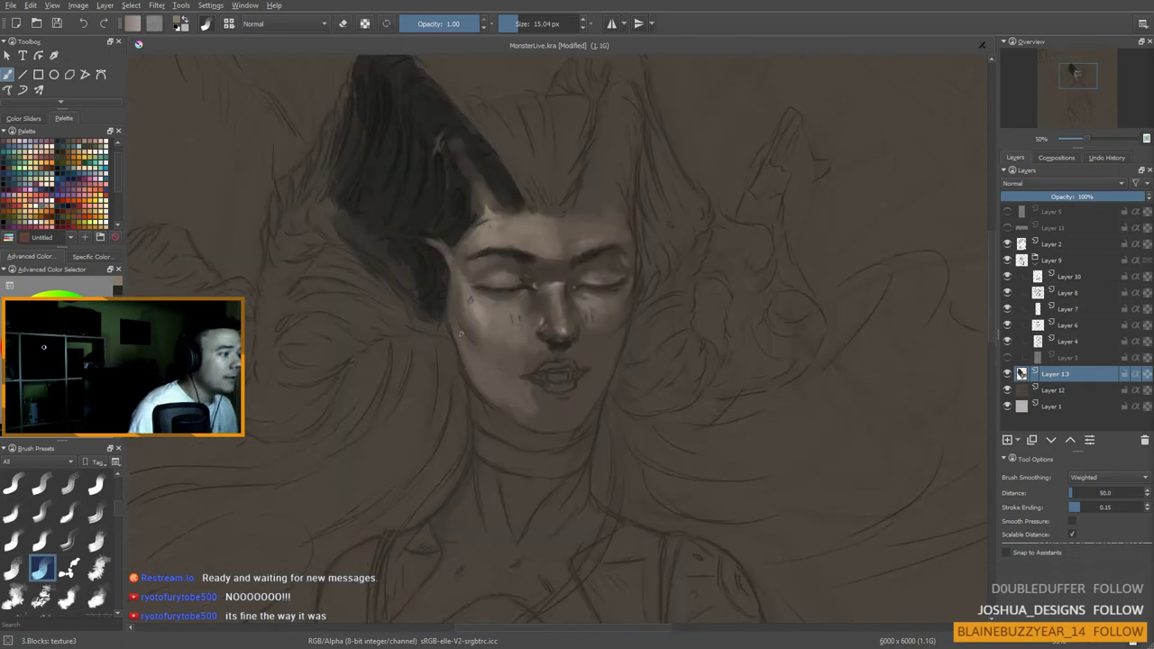
{"action": "left_click", "coordinate": [466, 353], "text": "ctrl"}
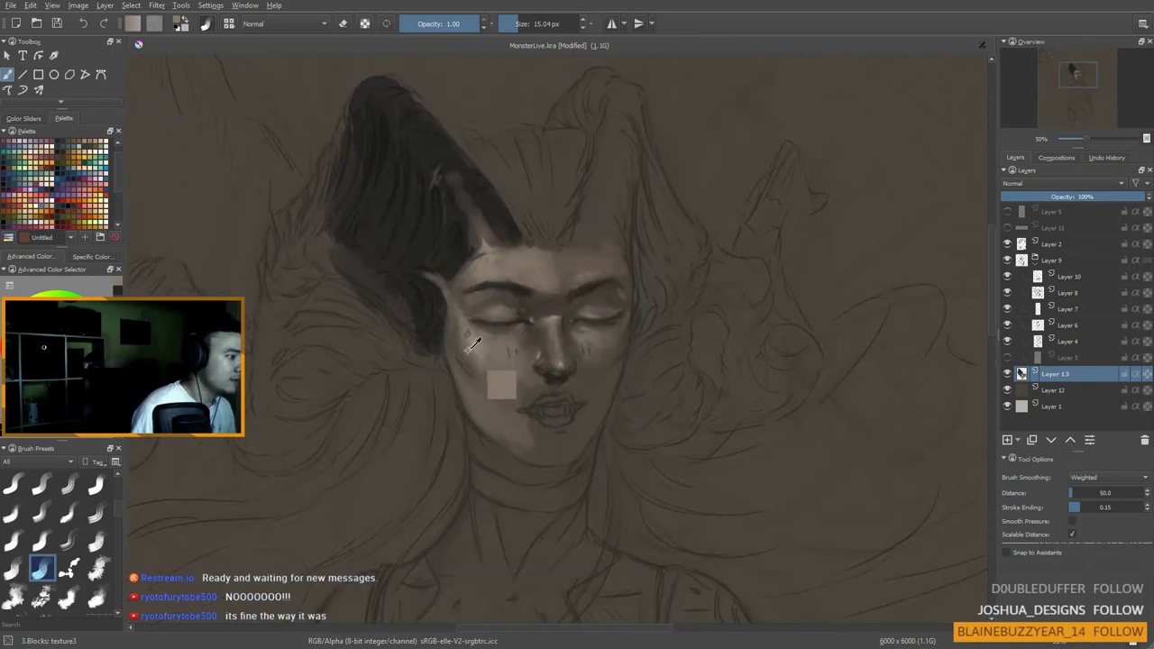
{"action": "left_click_drag", "start_coordinate": [439, 289], "coordinate": [416, 273], "text": "shift"}
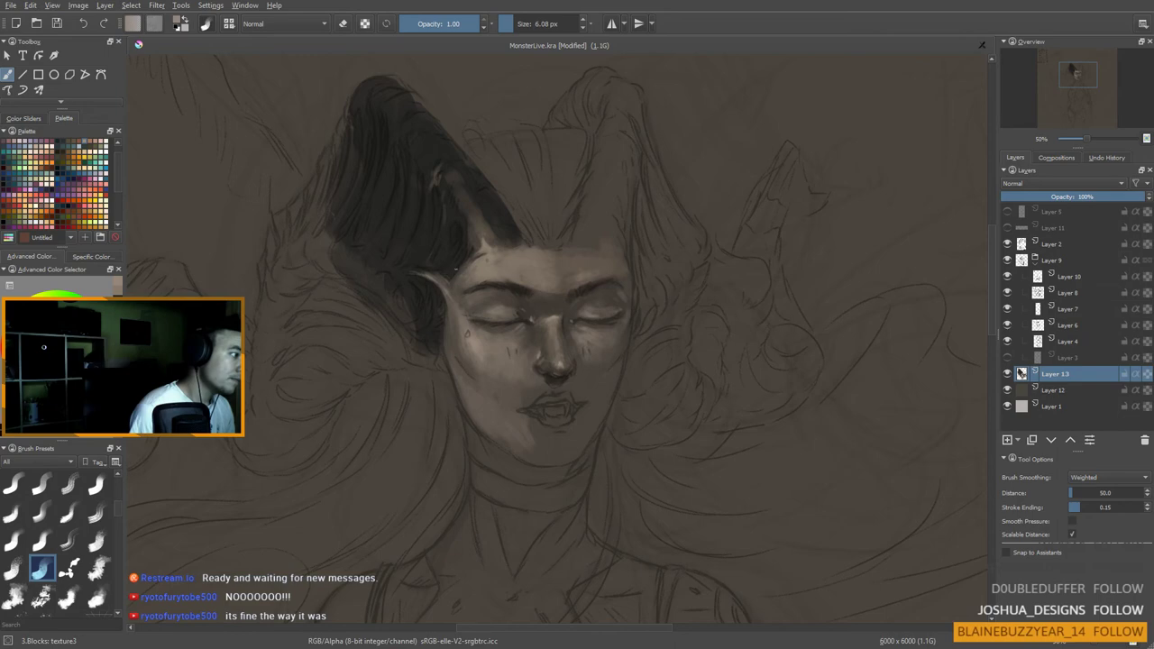
Step: Darken the hair edge along the lit-side forehead with sampled and selected dark tones, using 15.94 and 10.20 px brushes
{"action": "left_click", "coordinate": [462, 260], "text": "ctrl"}
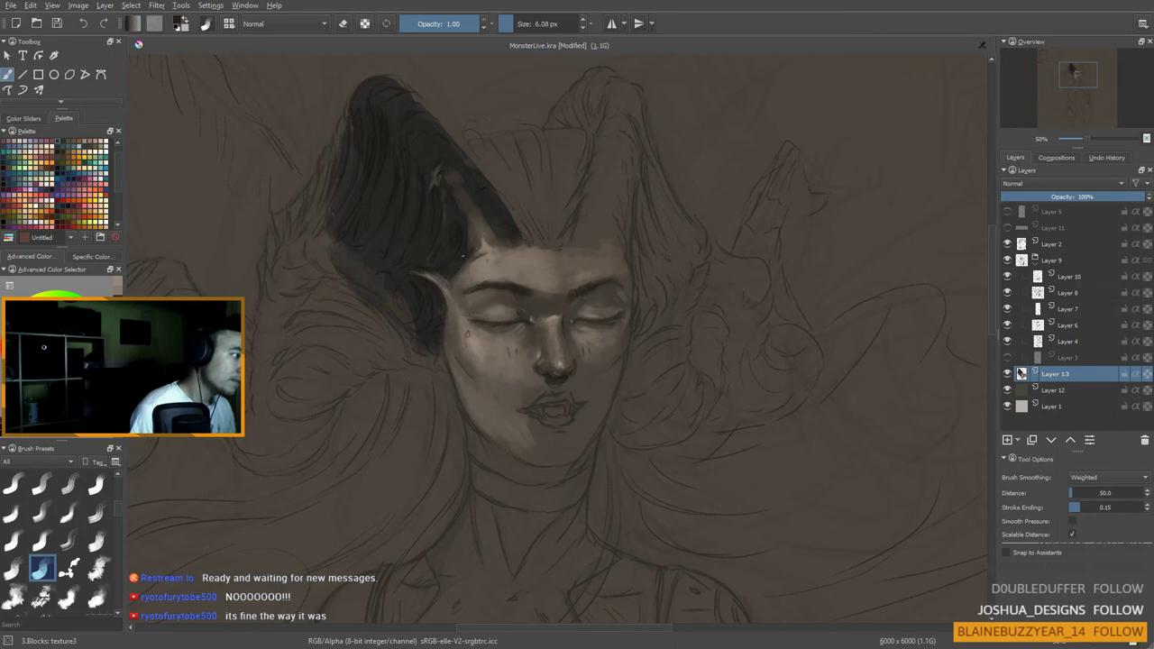
{"action": "key", "text": "bracketright"}
{"action": "key", "text": "bracketright"}
{"action": "key", "text": "bracketright"}
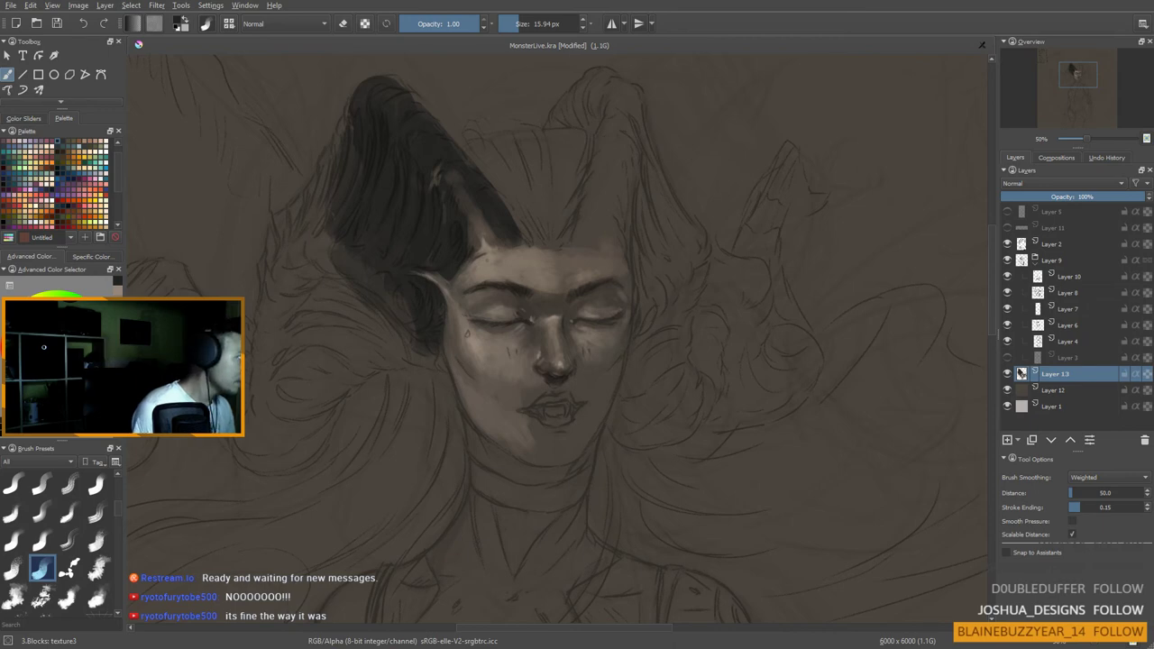
{"action": "left_click", "coordinate": [52, 353]}
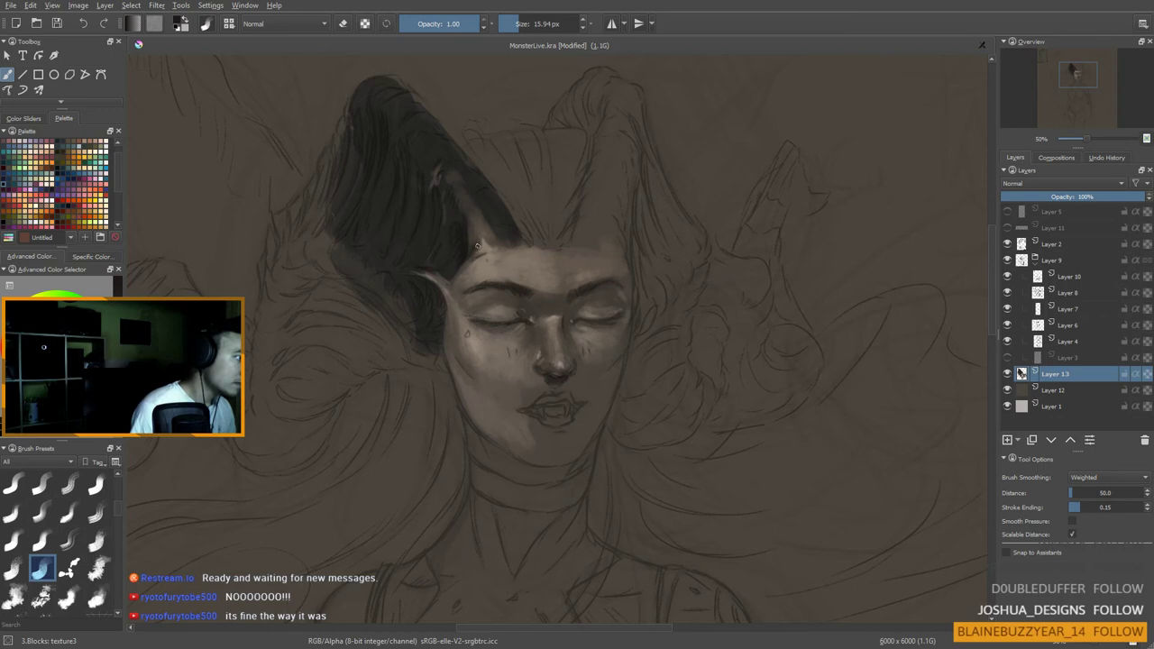
{"action": "key", "text": "bracketleft"}
{"action": "key", "text": "bracketleft"}
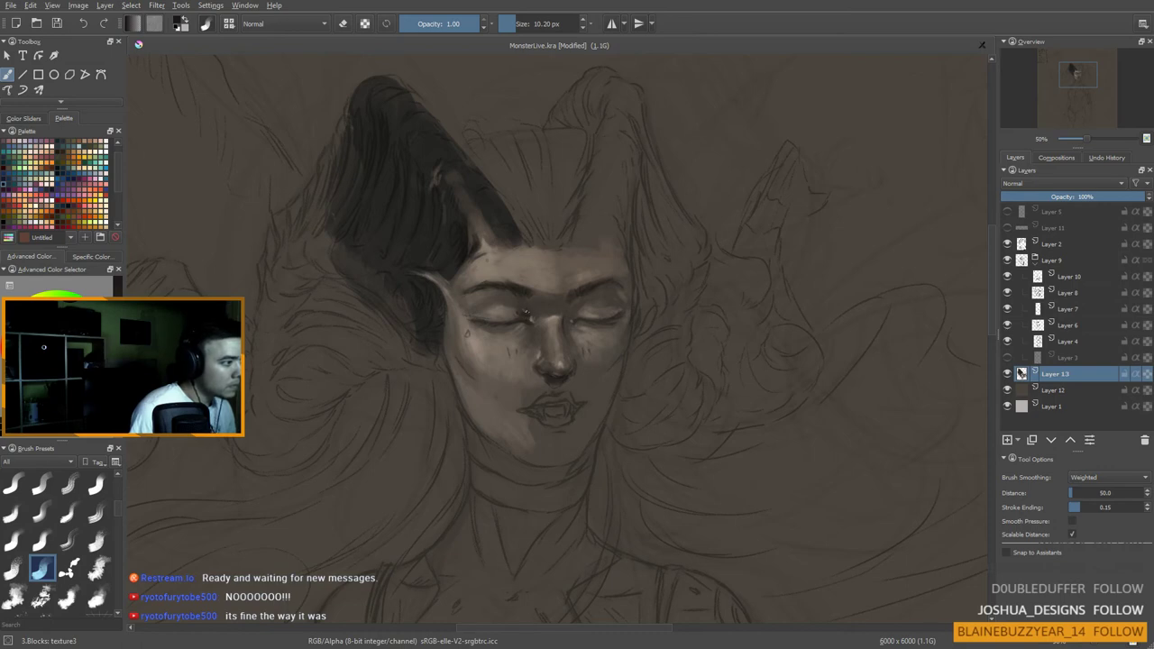
Step: Deepen the inner eye sockets and brows with a dark tone sampled at the inner eye corner, using brushes between 8.22 and 21.09 px
{"action": "left_click", "coordinate": [529, 311], "text": "ctrl"}
{"action": "left_click_drag", "start_coordinate": [529, 311], "coordinate": [535, 310]}
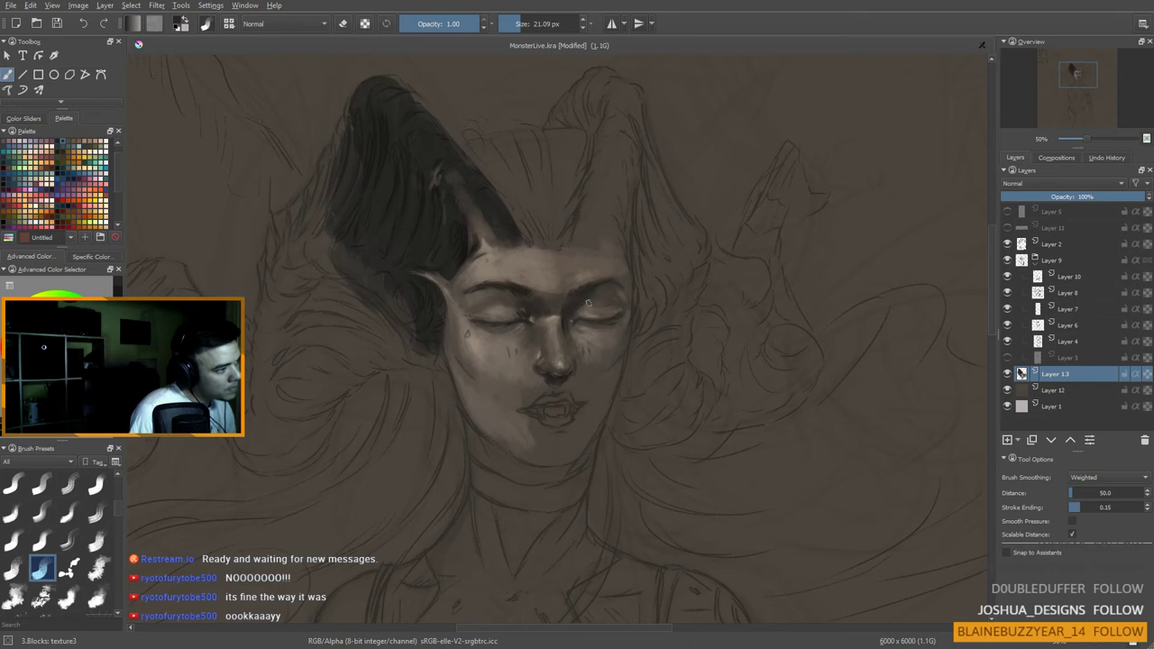
{"action": "left_click_drag", "start_coordinate": [591, 297], "coordinate": [583, 296], "text": "shift"}
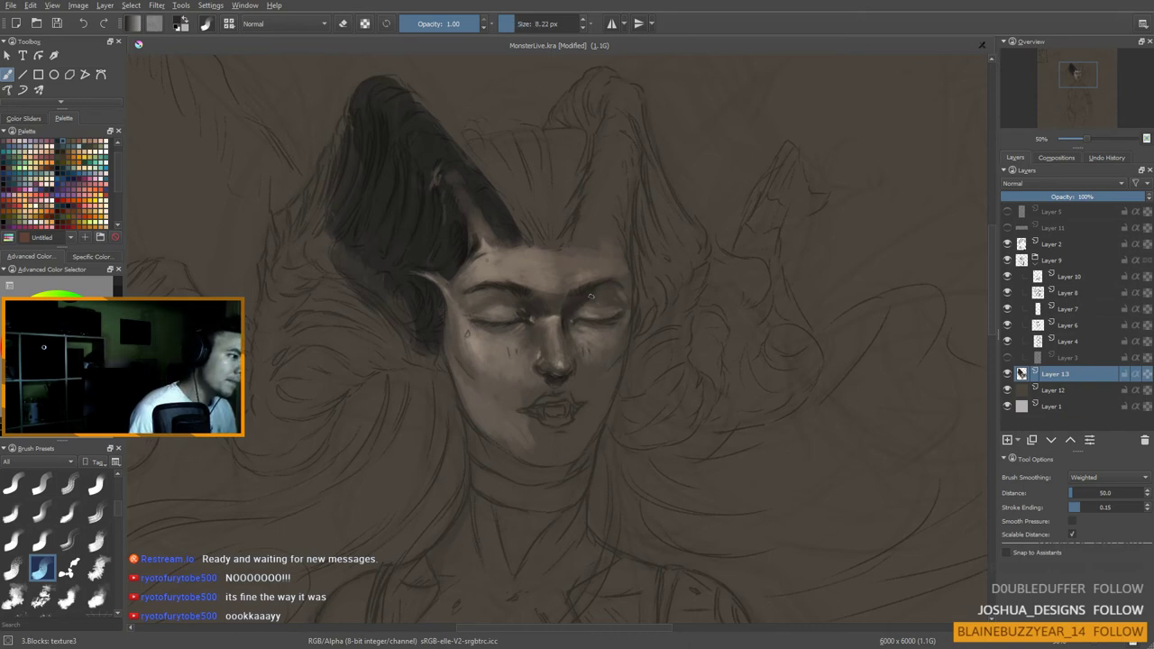
{"action": "key", "text": "bracketright"}
{"action": "key", "text": "bracketright"}
{"action": "key", "text": "bracketright"}
{"action": "key", "text": "bracketright"}
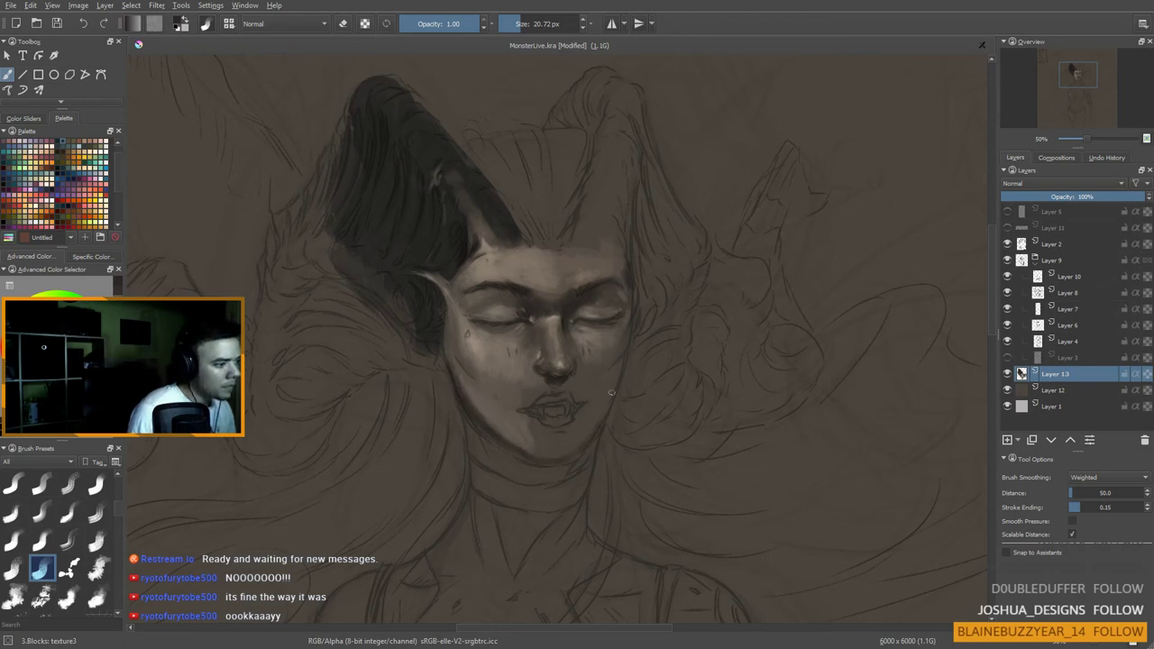
Step: Shade the hollow below the lit-side cheekbone with tones sampled from the cheek, using a 20.72 px brush
{"action": "mouse_move", "coordinate": [489, 450]}
{"action": "left_mouse_down"}
{"action": "mouse_move", "coordinate": [425, 437]}
{"action": "mouse_move", "coordinate": [408, 407]}
{"action": "left_mouse_up"}
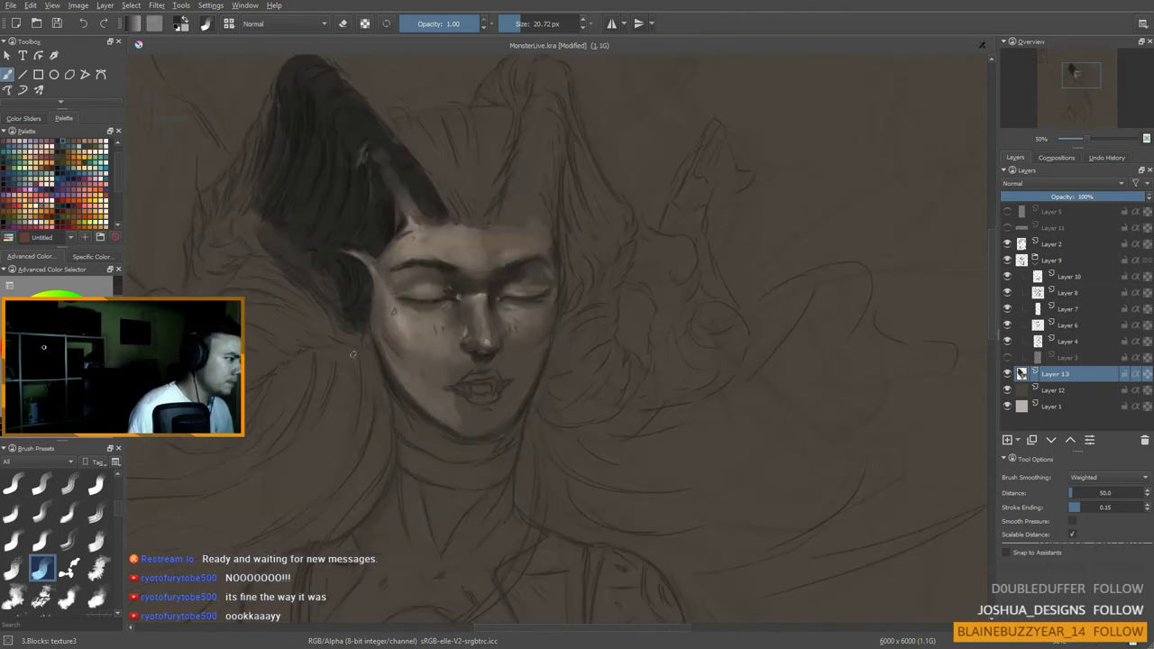
{"action": "left_click", "coordinate": [383, 324], "text": "ctrl"}
{"action": "left_click_drag", "start_coordinate": [382, 325], "coordinate": [406, 354]}
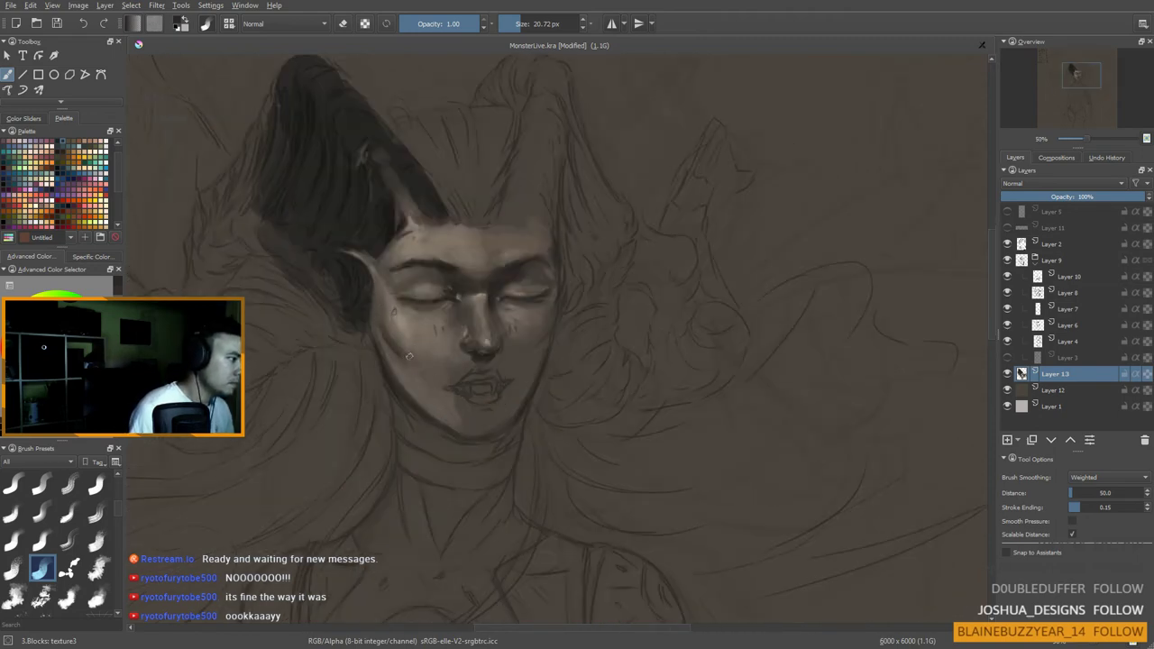
{"action": "left_click", "coordinate": [408, 355], "text": "ctrl"}
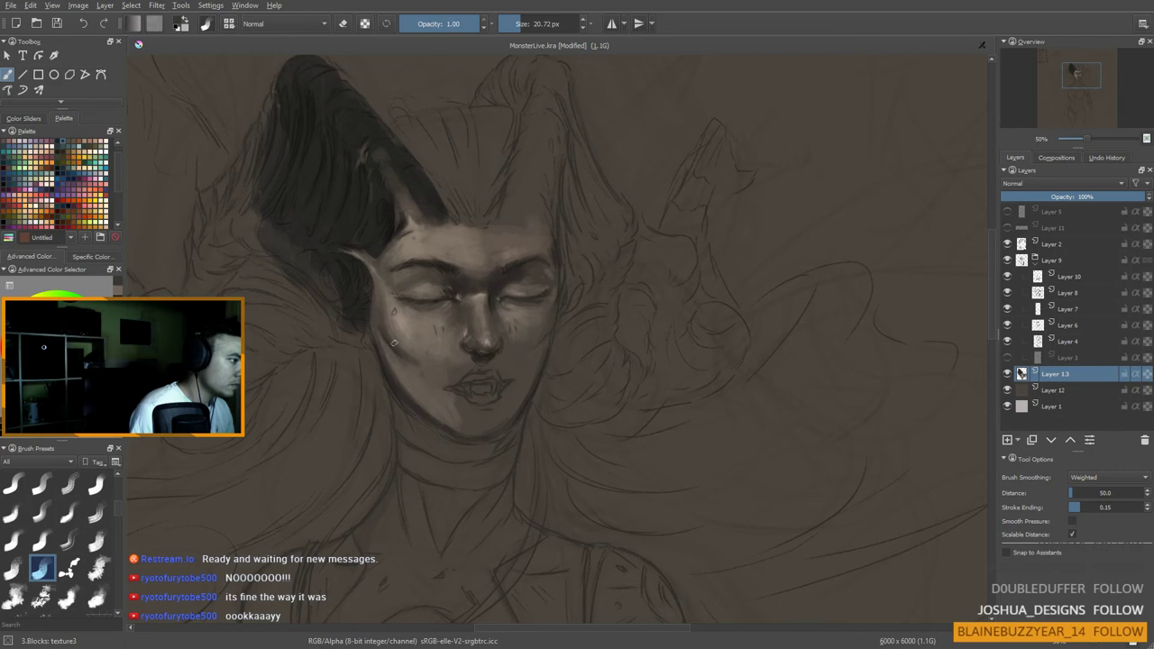
Step: Soften the lit-side cheek and jaw shading with sampled cheek and jaw tones, using a 46.31 px brush
{"action": "left_click", "coordinate": [415, 344], "text": "ctrl"}
{"action": "left_click_drag", "start_coordinate": [413, 343], "coordinate": [422, 344]}
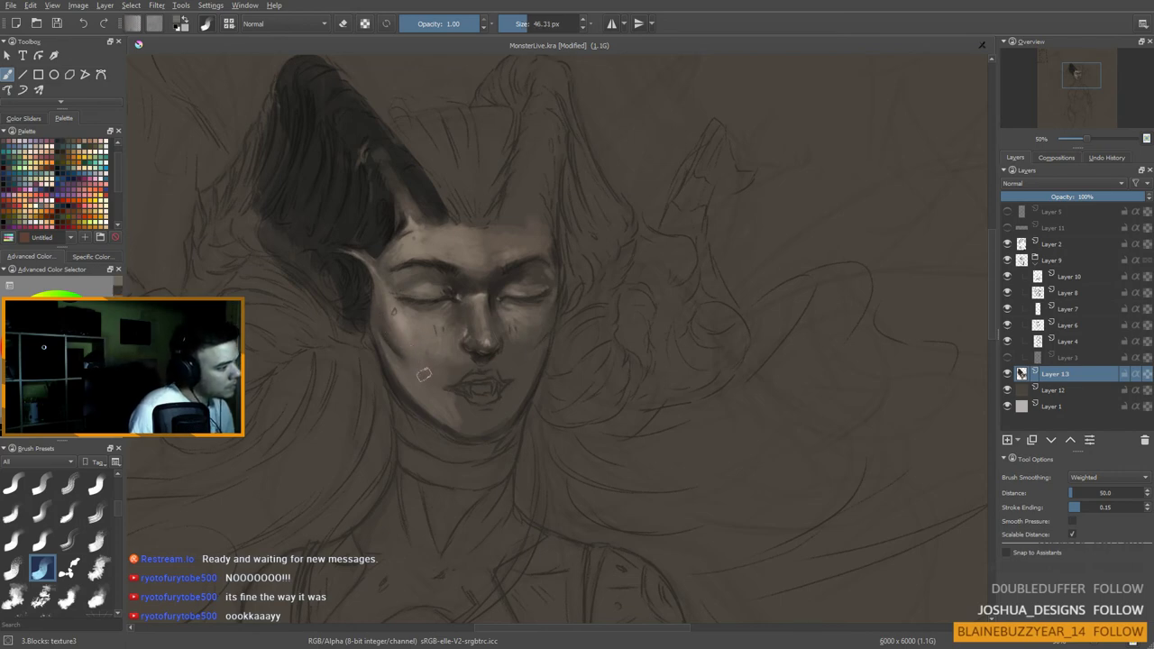
{"action": "left_click", "coordinate": [394, 369], "text": "ctrl"}
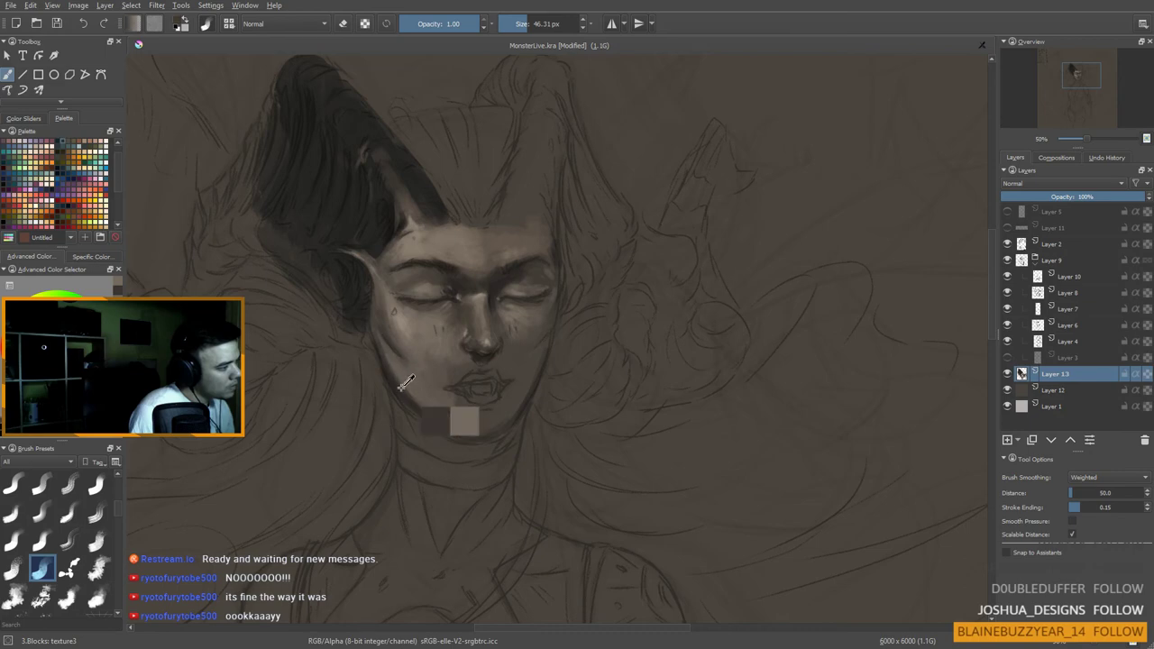
{"action": "left_click", "coordinate": [388, 357], "text": "ctrl"}
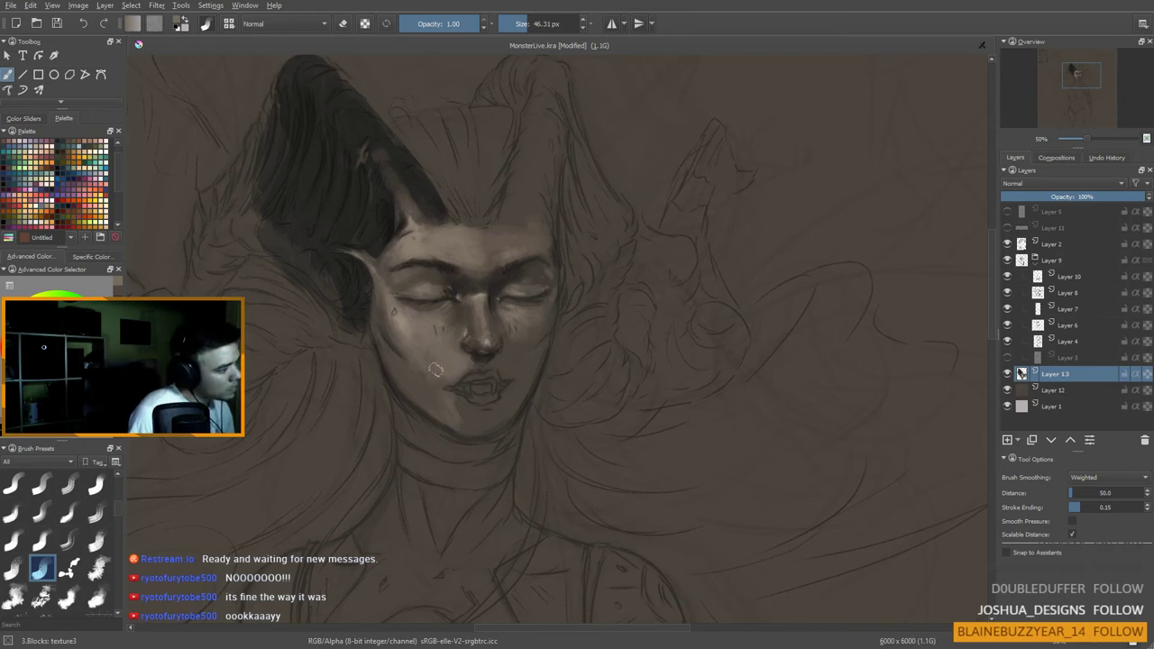
Step: Refine the skin beside the nose and above the mouth with a light tone sampled from the cheek, using a 10.04 px brush
{"action": "left_click", "coordinate": [408, 331], "text": "ctrl"}
{"action": "left_click_drag", "start_coordinate": [432, 352], "coordinate": [429, 346], "text": "shift"}
{"action": "key", "text": "bracketright"}
{"action": "key", "text": "bracketright"}
{"action": "key", "text": "bracketright"}
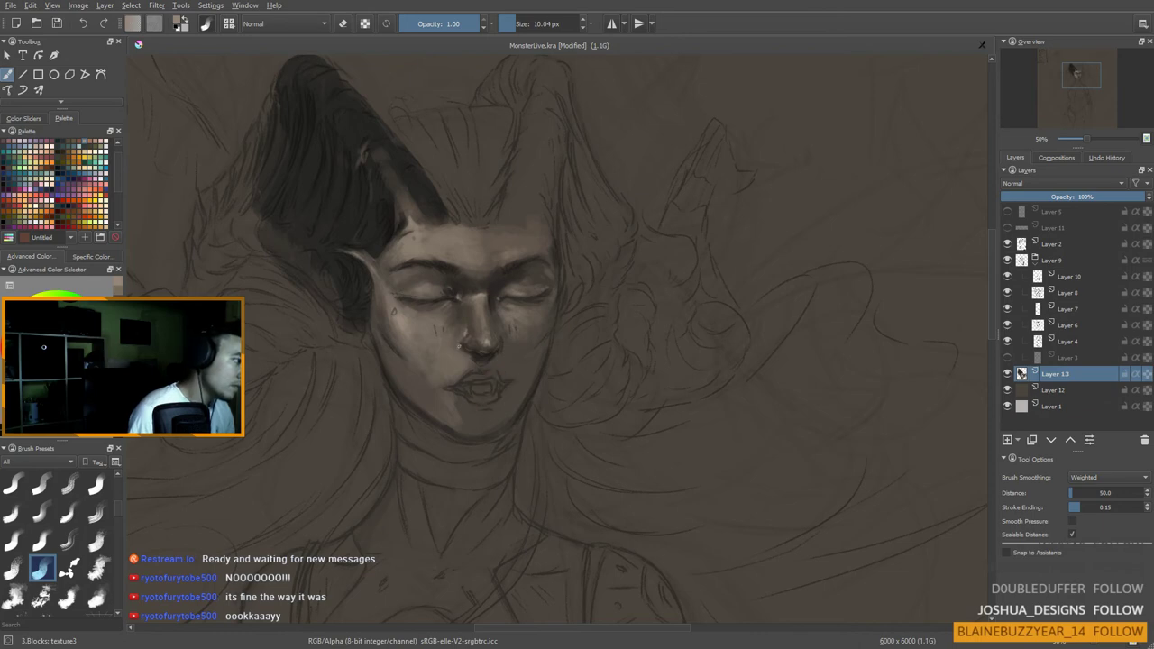
Step: Darken the upper lip with a dark tone sampled at the mouth corner, using 10.04 and 25.83 px brushes
{"action": "left_click", "coordinate": [455, 379], "text": "ctrl"}
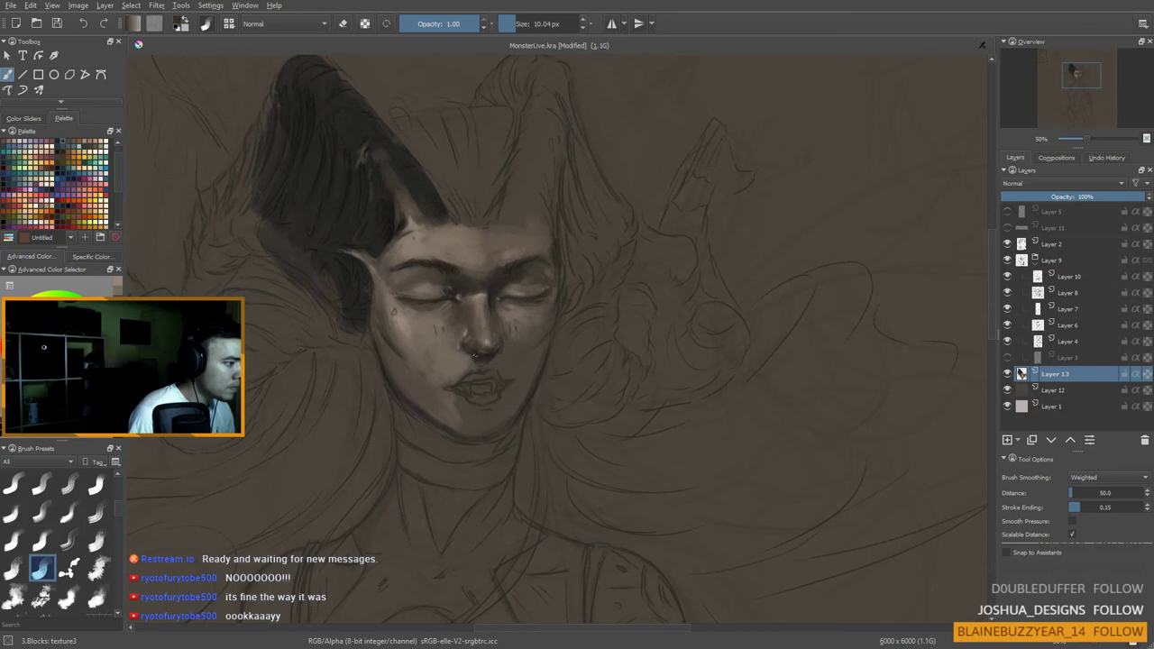
{"action": "key", "text": "bracketright"}
{"action": "key", "text": "bracketright"}
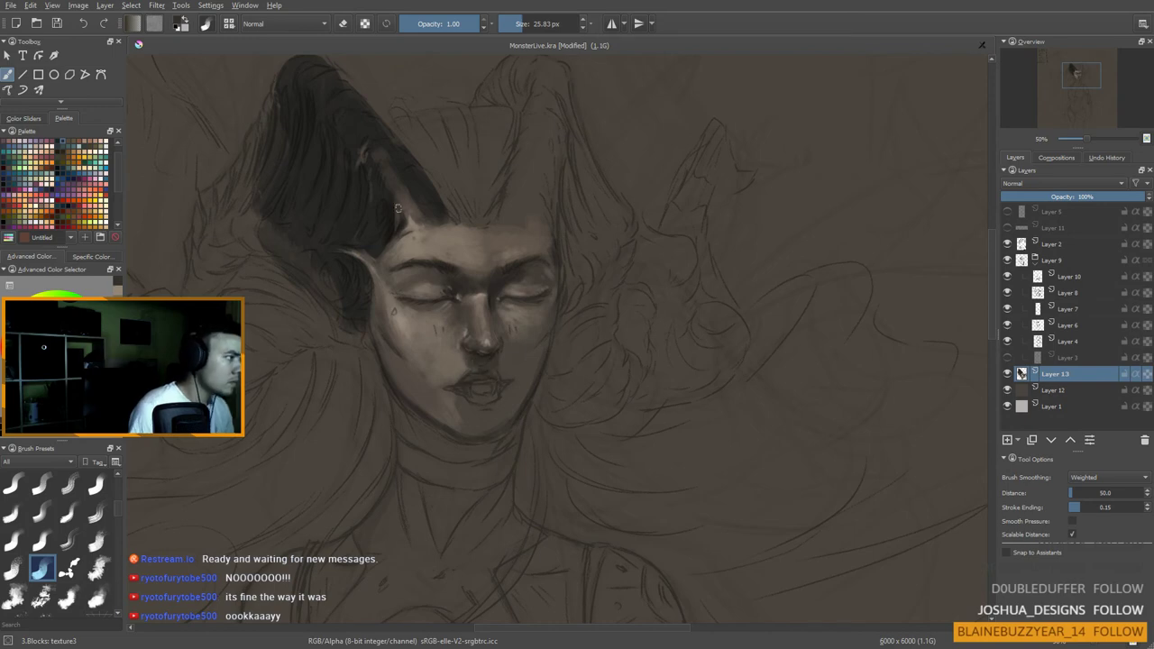
Step: Paint the lips with a dark tone sampled from the hair, using 11.84 and 23.02 px brushes
{"action": "left_click", "coordinate": [381, 186], "text": "ctrl"}
{"action": "left_click_drag", "start_coordinate": [472, 390], "coordinate": [456, 386]}
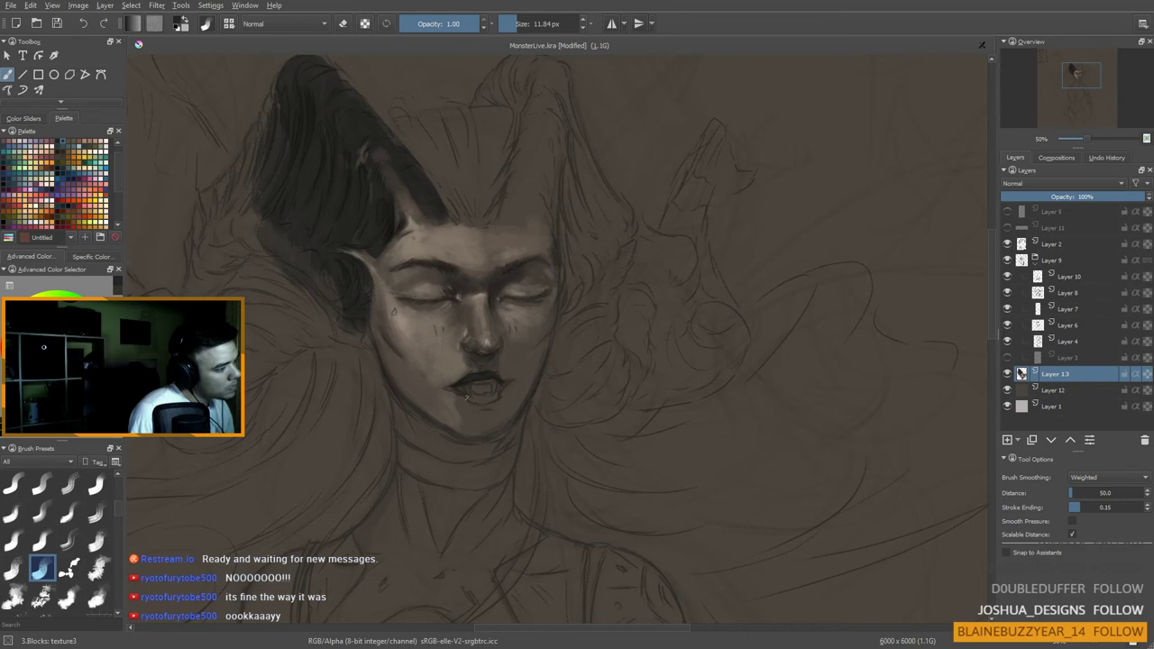
{"action": "left_click_drag", "start_coordinate": [453, 393], "coordinate": [469, 397]}
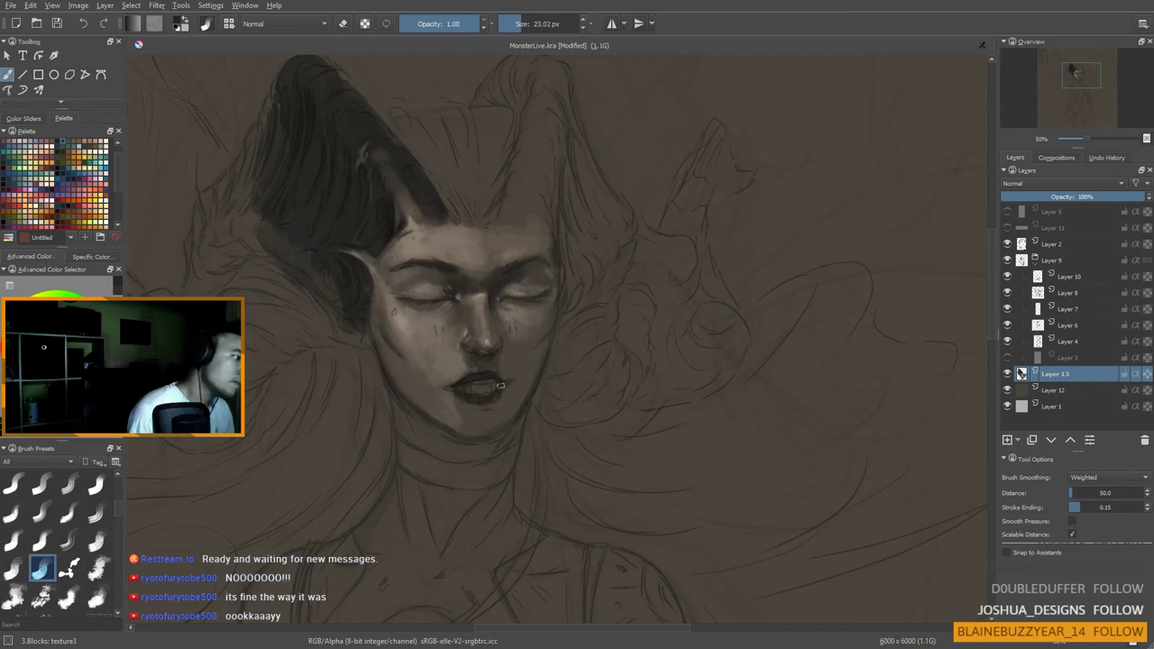
Step: Mirror the canvas view horizontally and refine the shading at the outer corner of the shadow-side eye with a tone sampled beside it
{"action": "scroll", "coordinate": [517, 386], "scroll_direction": "down", "scroll_amount": 4}
{"action": "scroll", "coordinate": [517, 394], "scroll_direction": "up", "scroll_amount": 3}
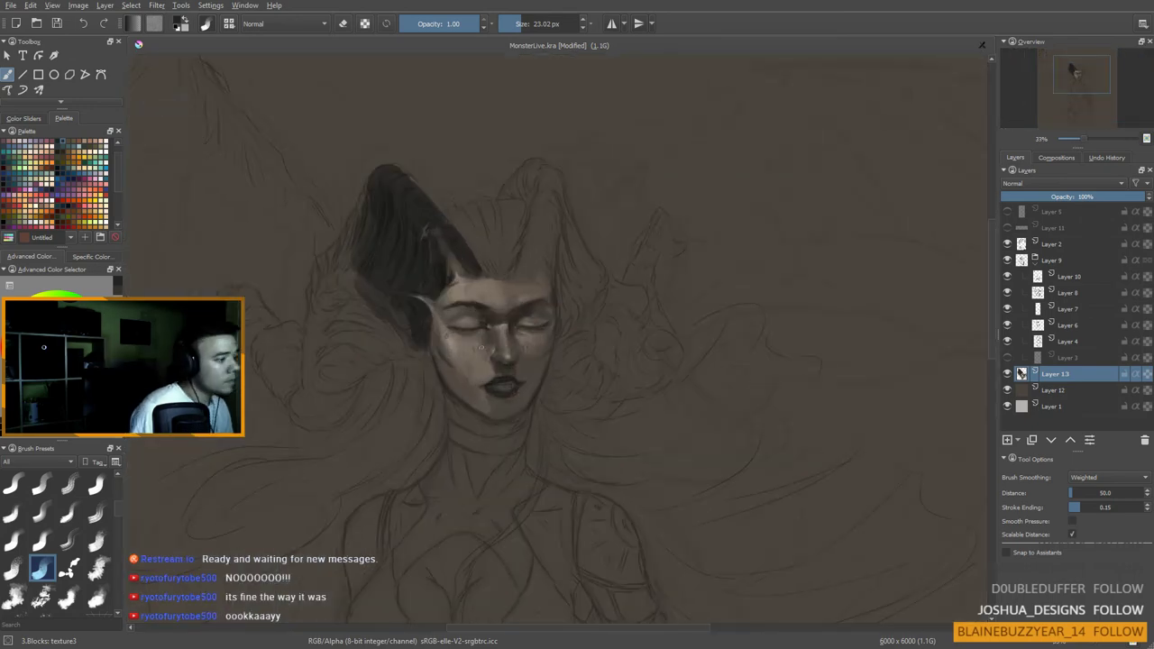
{"action": "key", "text": "m"}
{"action": "left_click_drag", "start_coordinate": [606, 413], "coordinate": [581, 415]}
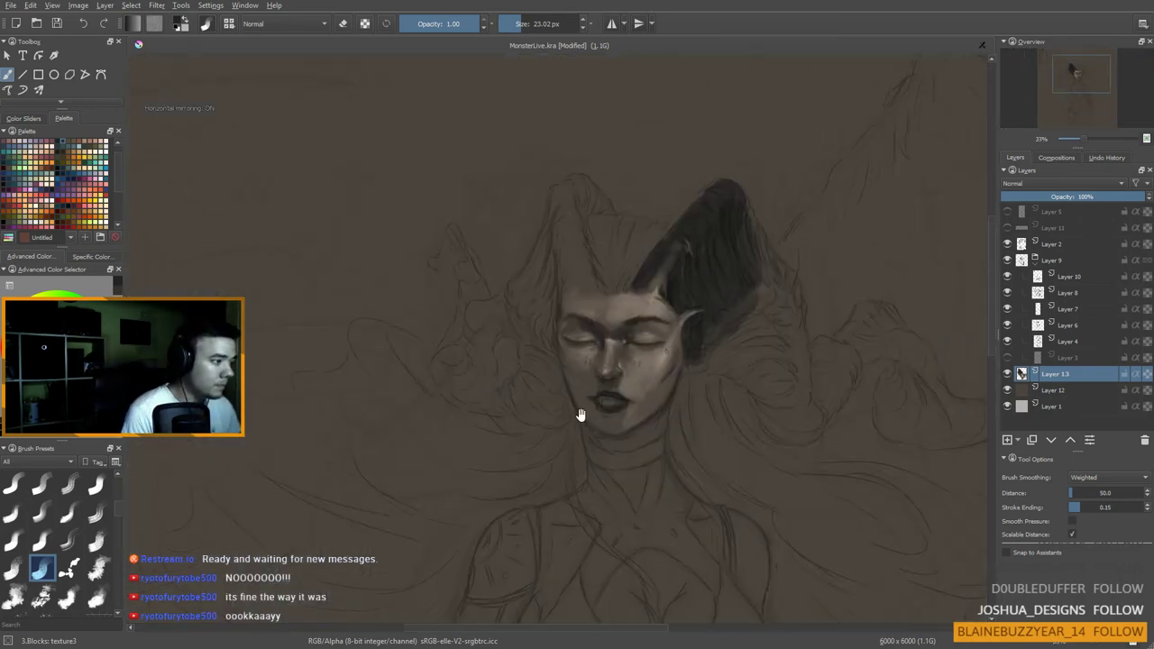
{"action": "left_click", "coordinate": [624, 336], "text": "ctrl"}
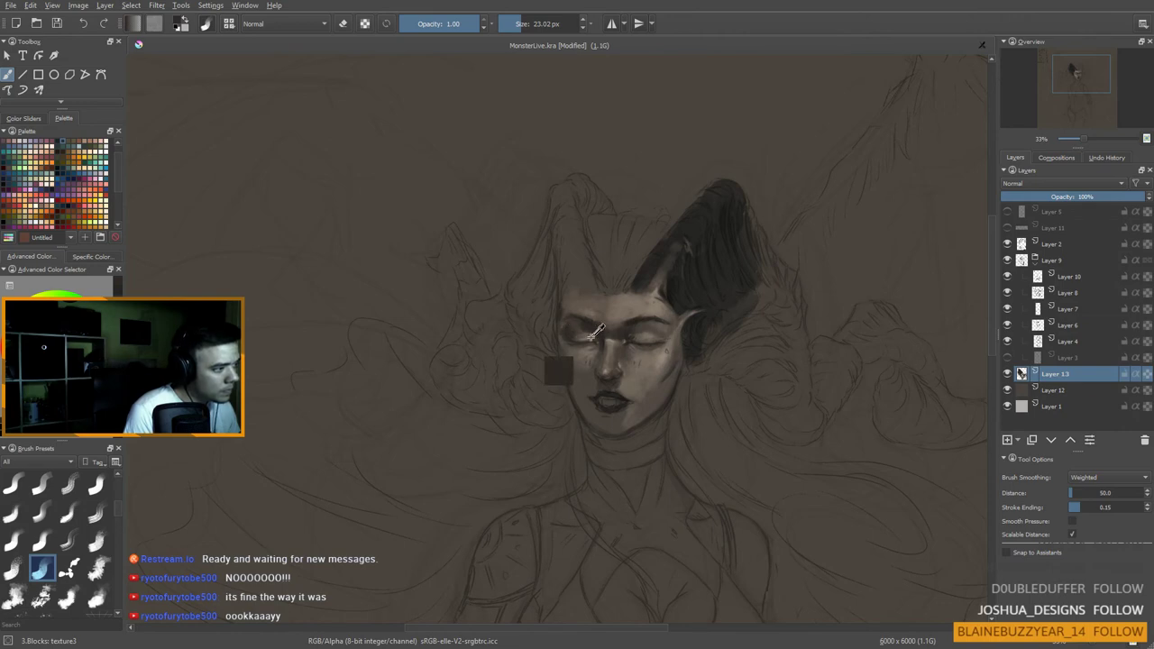
{"action": "left_click", "coordinate": [591, 337], "text": "ctrl"}
{"action": "left_click_drag", "start_coordinate": [565, 330], "coordinate": [567, 323]}
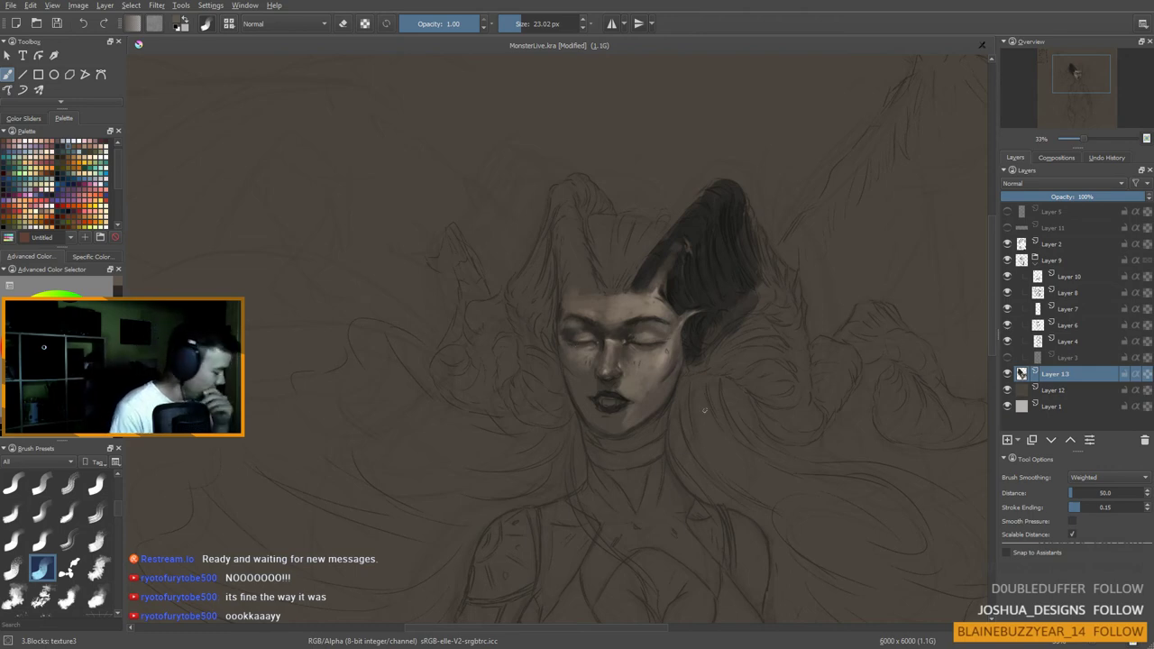
Step: Block in the unpainted horn and the hair below it with a dark tone sampled from the other horn, using a 63.99 px brush
{"action": "left_click", "coordinate": [681, 269], "text": "ctrl"}
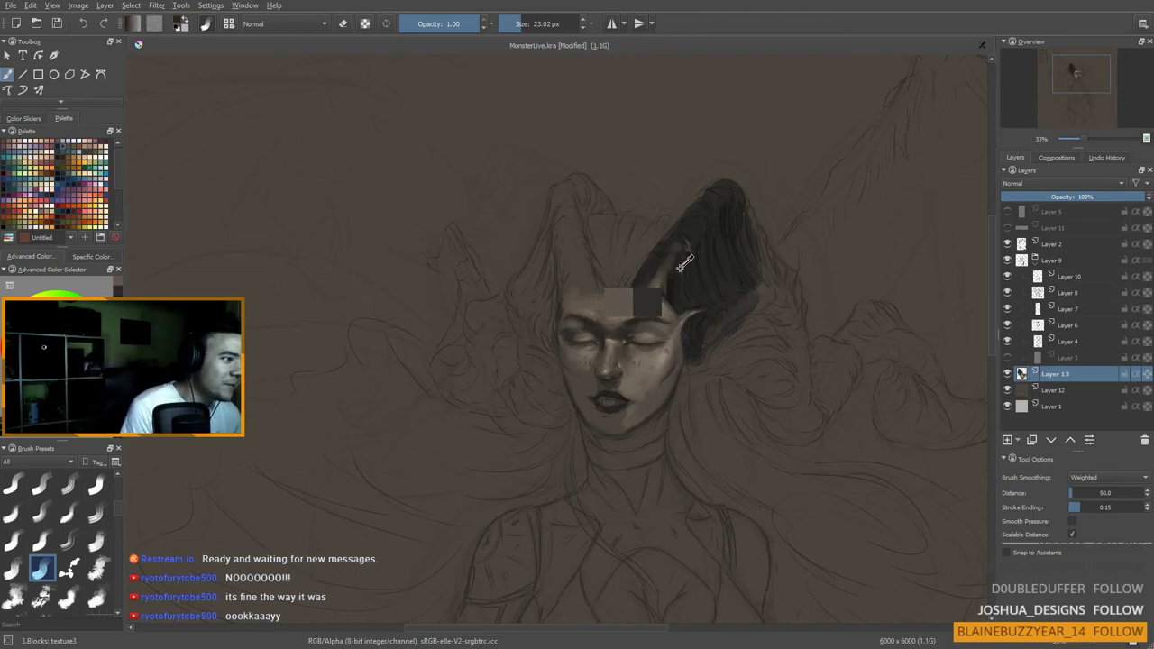
{"action": "mouse_move", "coordinate": [575, 252]}
{"action": "left_mouse_down"}
{"action": "mouse_move", "coordinate": [599, 246]}
{"action": "mouse_move", "coordinate": [577, 236]}
{"action": "mouse_move", "coordinate": [587, 281]}
{"action": "mouse_move", "coordinate": [581, 216]}
{"action": "left_mouse_up"}
{"action": "mouse_move", "coordinate": [581, 276]}
{"action": "left_mouse_down"}
{"action": "mouse_move", "coordinate": [561, 226]}
{"action": "mouse_move", "coordinate": [560, 246]}
{"action": "mouse_move", "coordinate": [567, 218]}
{"action": "mouse_move", "coordinate": [560, 241]}
{"action": "mouse_move", "coordinate": [570, 245]}
{"action": "mouse_move", "coordinate": [577, 194]}
{"action": "mouse_move", "coordinate": [601, 205]}
{"action": "mouse_move", "coordinate": [584, 183]}
{"action": "mouse_move", "coordinate": [560, 193]}
{"action": "mouse_move", "coordinate": [512, 304]}
{"action": "mouse_move", "coordinate": [557, 252]}
{"action": "mouse_move", "coordinate": [545, 350]}
{"action": "left_mouse_up"}
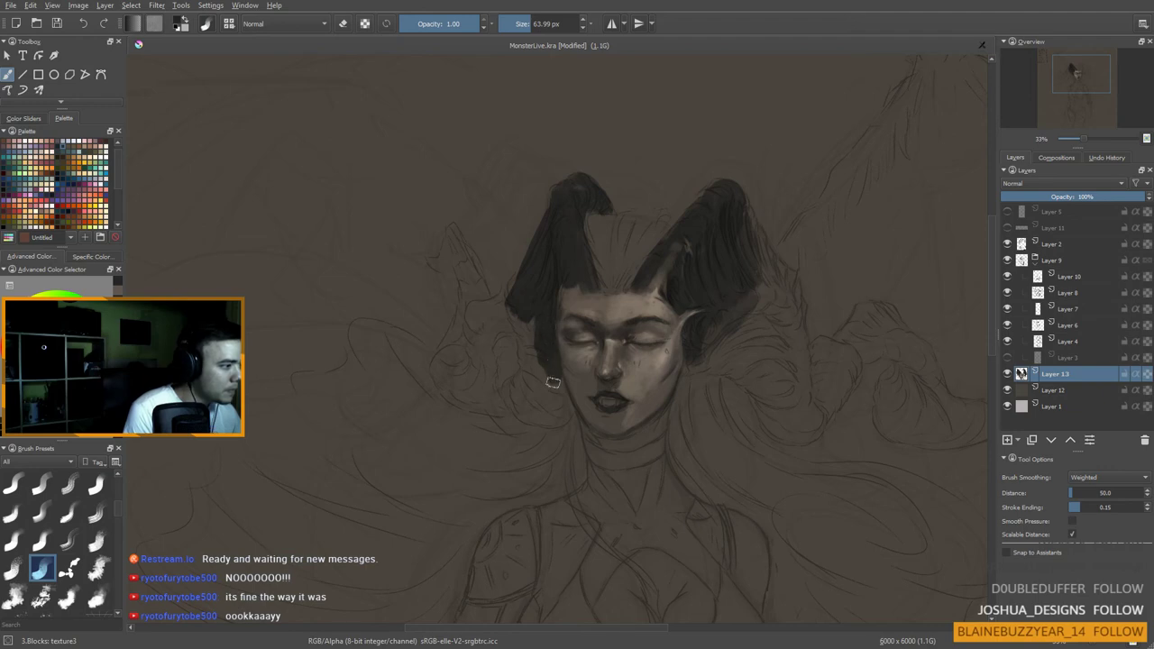
Step: Fill in the rounded dark hair mass beside the shadow-side cheek and jaw with the 63.99 px brush
{"action": "mouse_move", "coordinate": [528, 378]}
{"action": "left_mouse_down"}
{"action": "mouse_move", "coordinate": [512, 413]}
{"action": "mouse_move", "coordinate": [544, 392]}
{"action": "mouse_move", "coordinate": [558, 420]}
{"action": "mouse_move", "coordinate": [556, 387]}
{"action": "mouse_move", "coordinate": [559, 415]}
{"action": "left_mouse_up"}
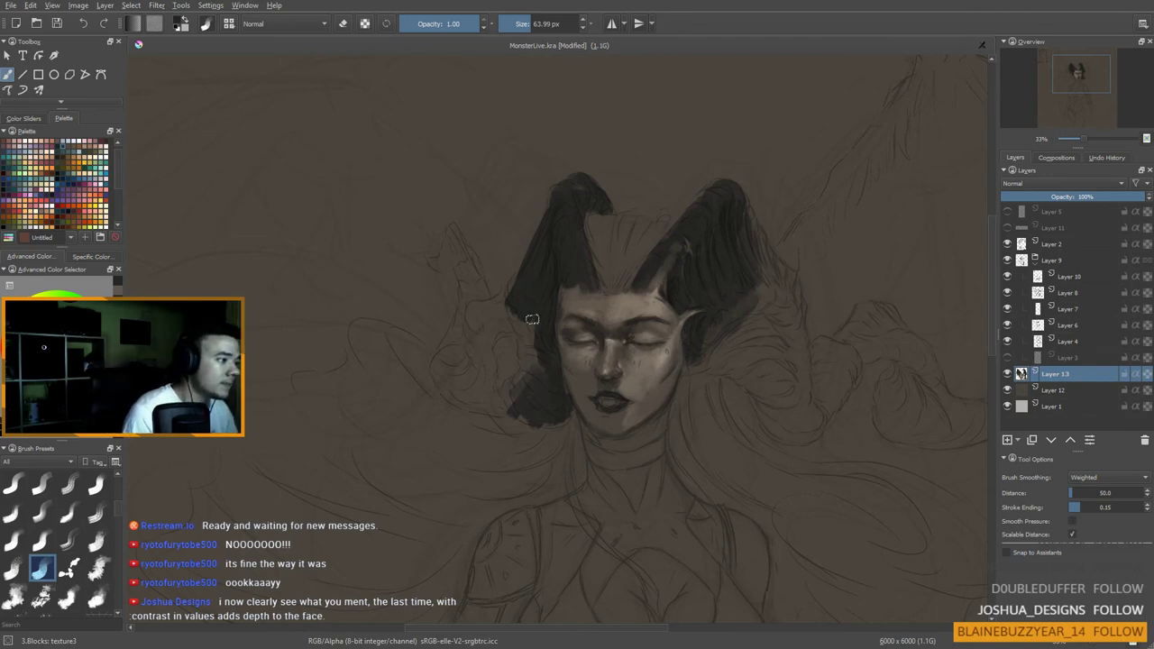
{"action": "left_click_drag", "start_coordinate": [531, 318], "coordinate": [531, 362]}
{"action": "left_click_drag", "start_coordinate": [518, 316], "coordinate": [532, 358]}
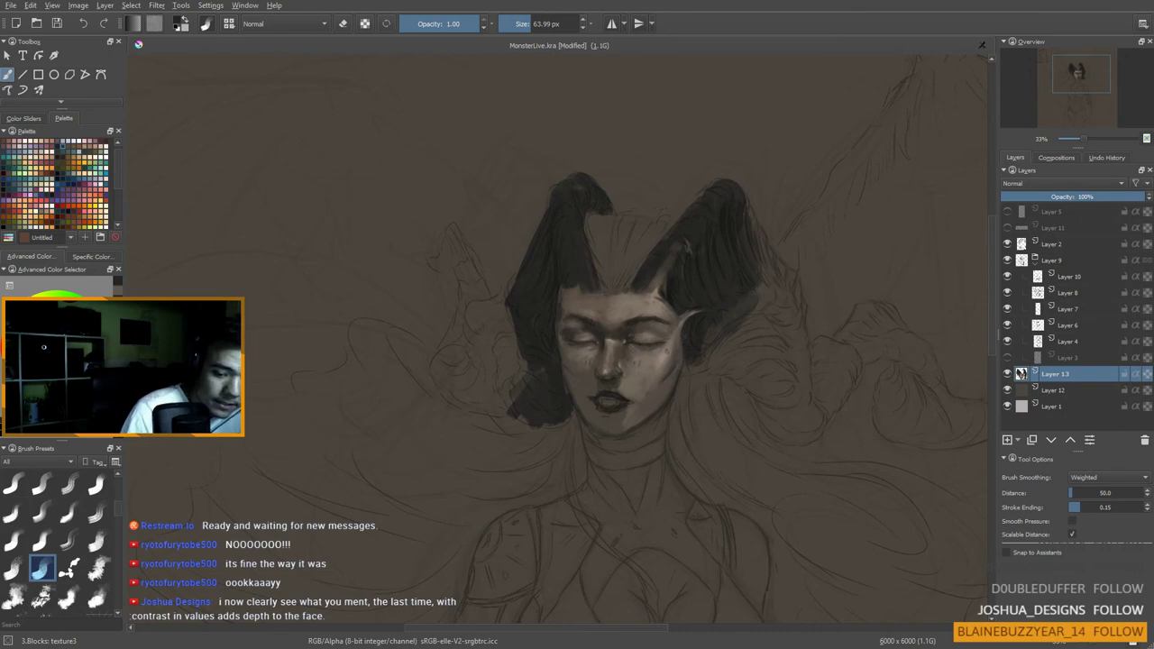
{"action": "key", "text": "super+d"}
{"action": "key", "text": "super+d"}
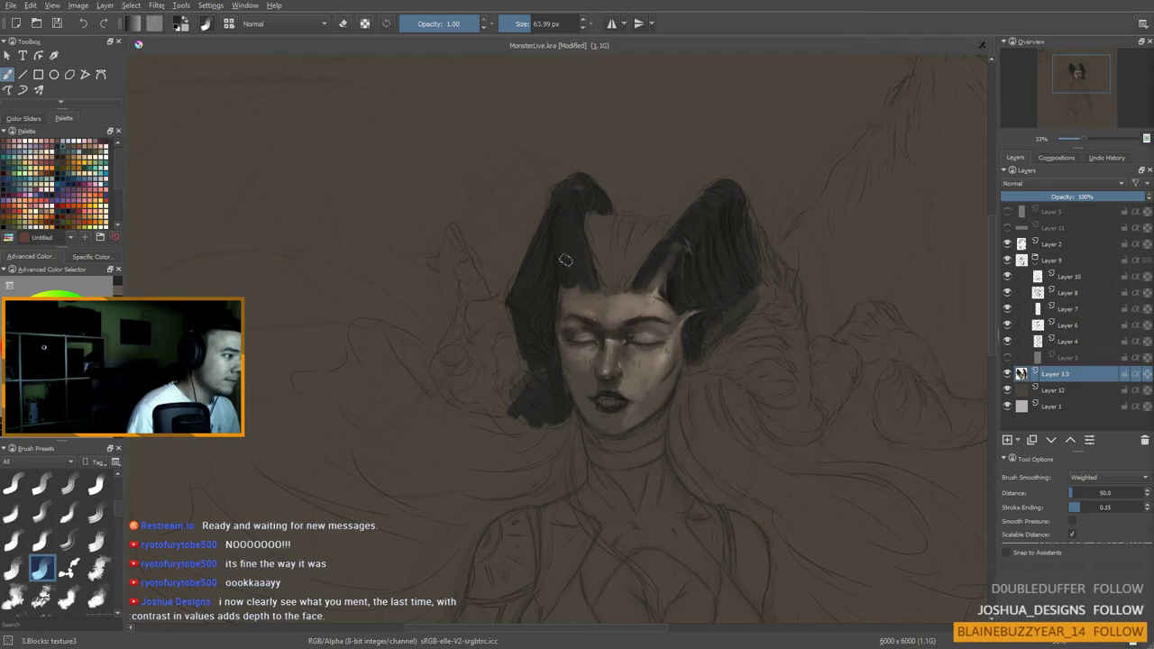
{"action": "mouse_move", "coordinate": [525, 353]}
{"action": "left_mouse_down"}
{"action": "mouse_move", "coordinate": [514, 337]}
{"action": "mouse_move", "coordinate": [500, 355]}
{"action": "mouse_move", "coordinate": [499, 336]}
{"action": "mouse_move", "coordinate": [511, 407]}
{"action": "mouse_move", "coordinate": [552, 410]}
{"action": "left_mouse_up"}
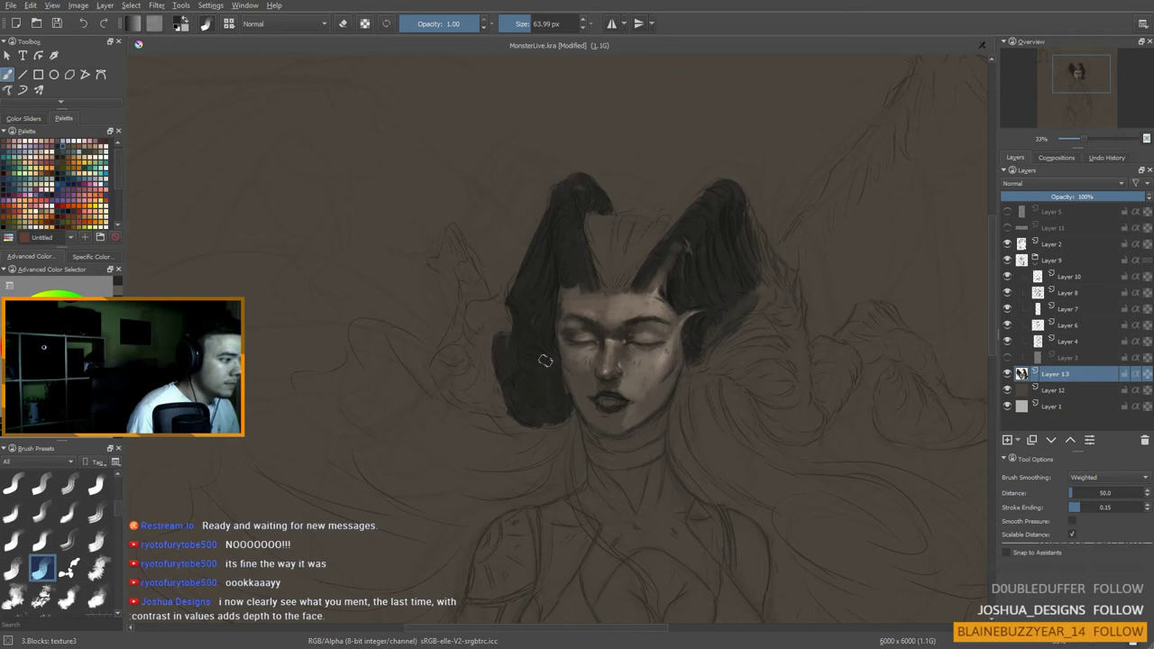
Step: Refine the face edge from temple to cheek against the dark hair with sampled tones, using 24.86 and 13.39 px brushes
{"action": "left_click_drag", "start_coordinate": [553, 328], "coordinate": [533, 331], "text": "shift"}
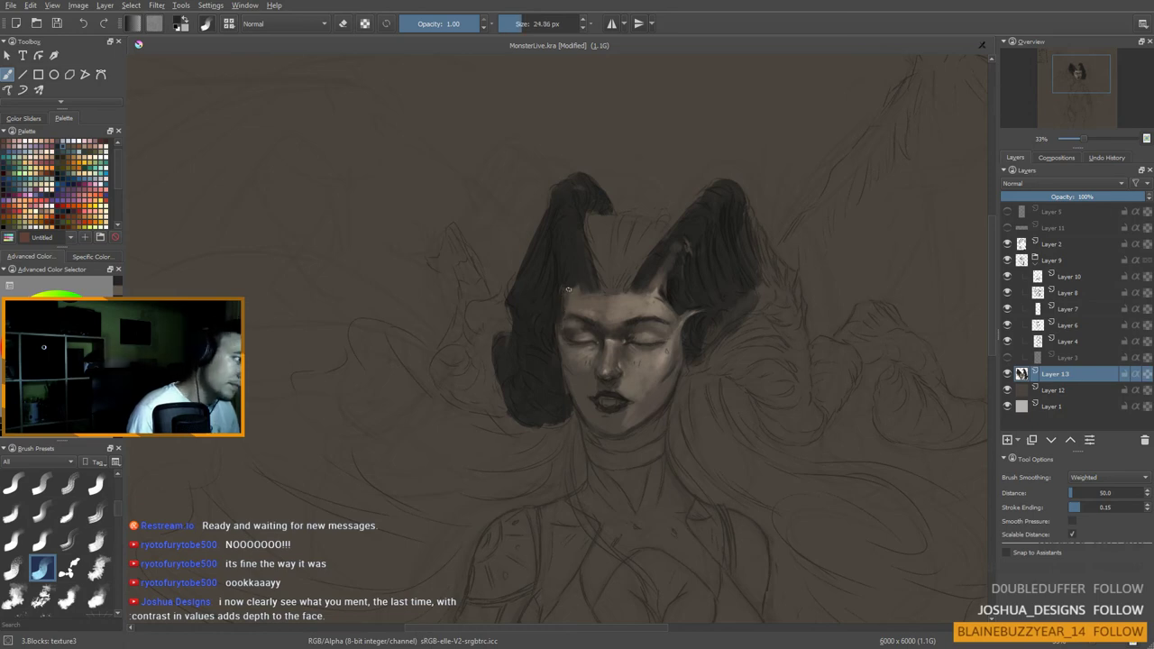
{"action": "left_click_drag", "start_coordinate": [564, 301], "coordinate": [571, 301], "text": "shift"}
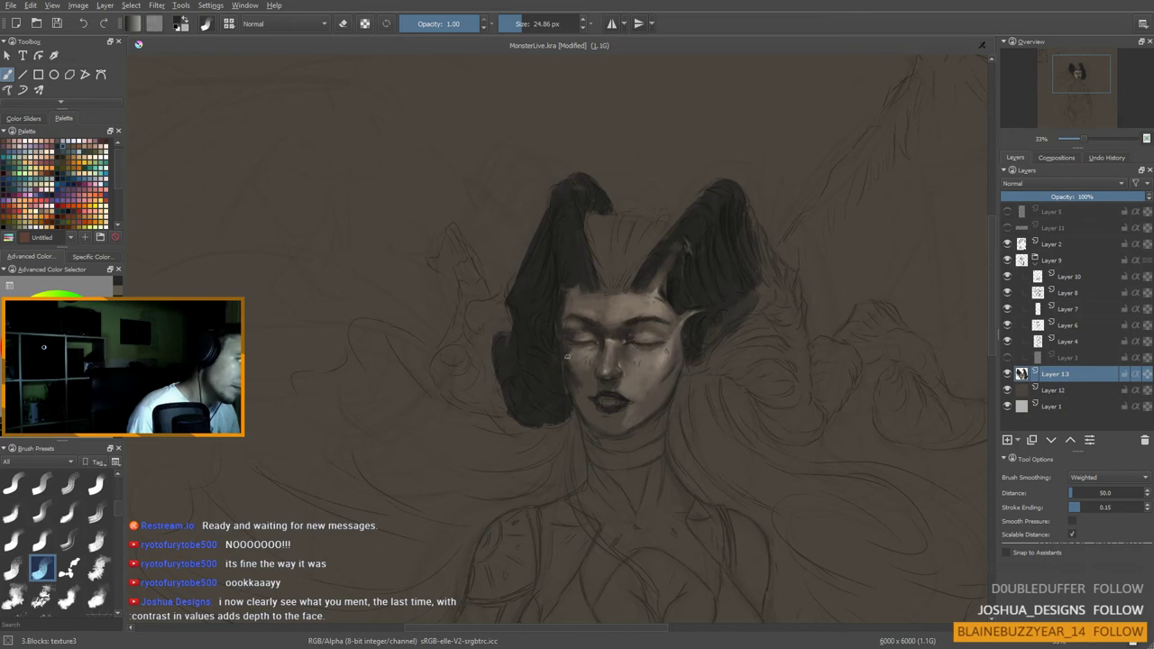
{"action": "key", "text": "bracketleft"}
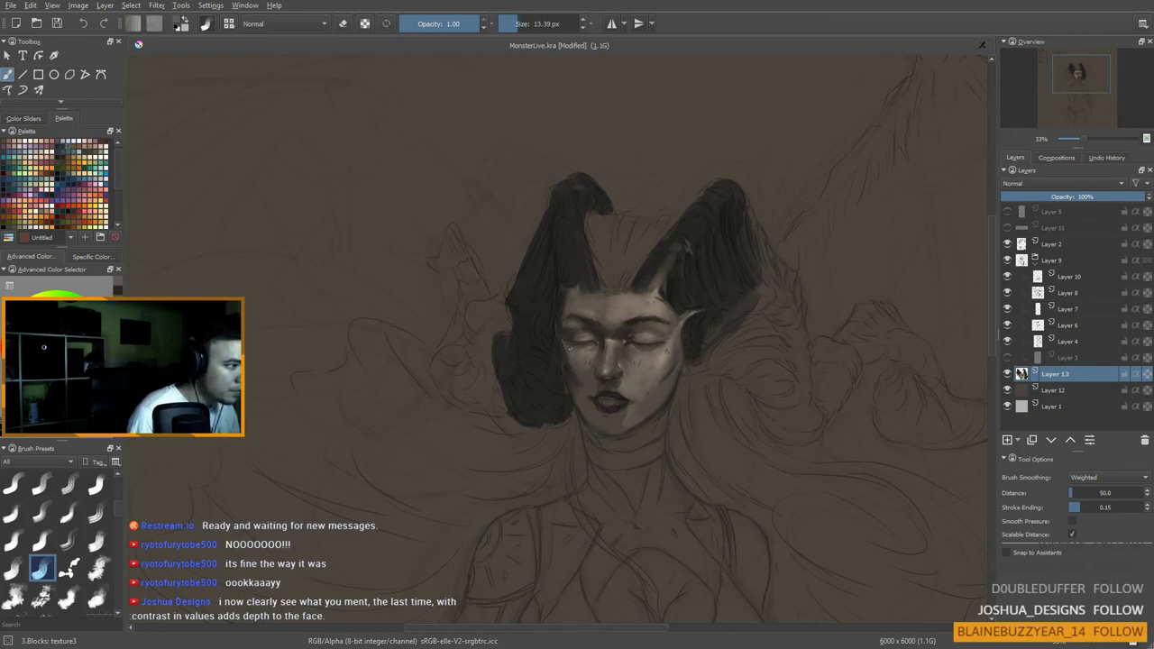
{"action": "left_click", "coordinate": [559, 342], "text": "ctrl"}
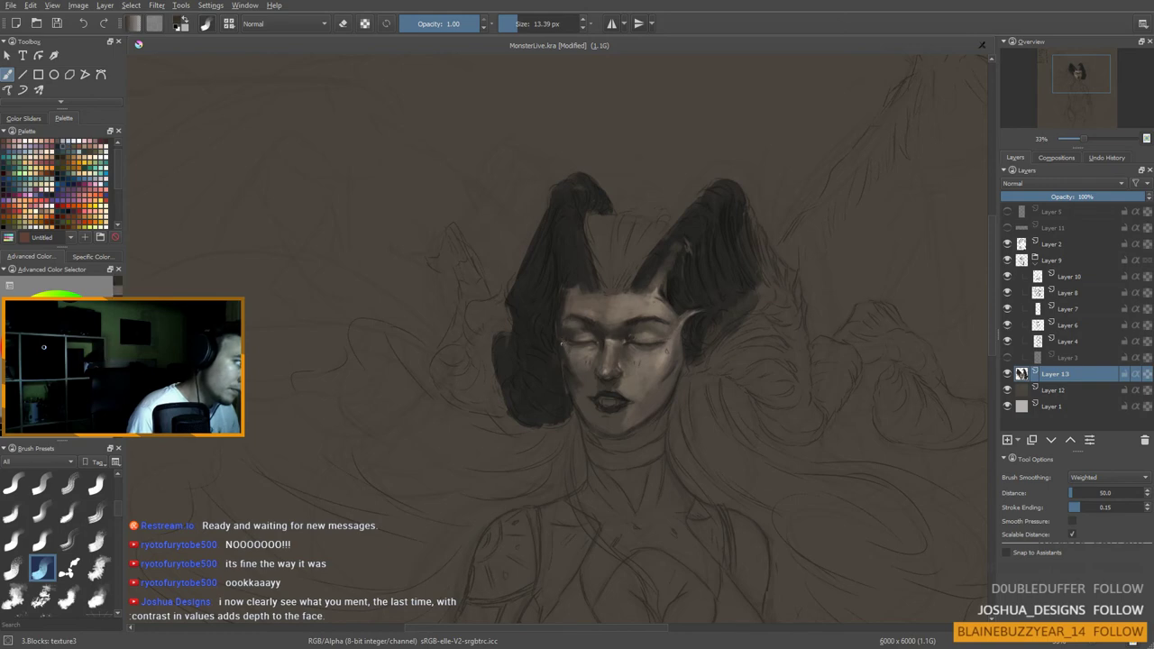
{"action": "left_click", "coordinate": [566, 363], "text": "ctrl"}
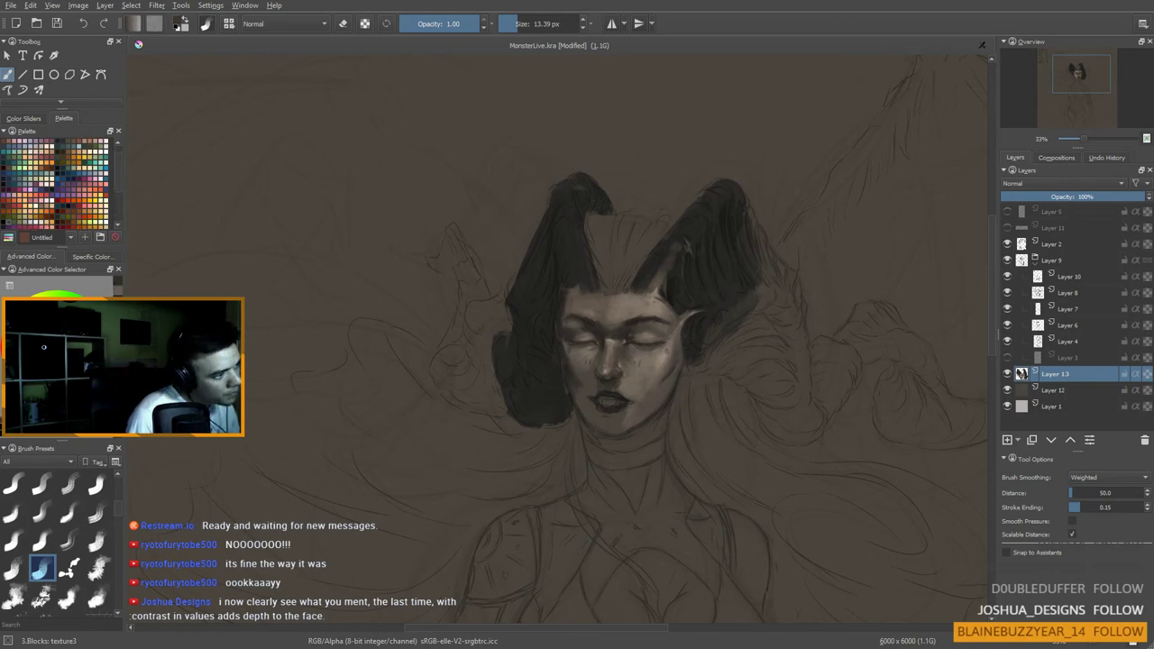
{"action": "left_click_drag", "start_coordinate": [566, 363], "coordinate": [576, 375]}
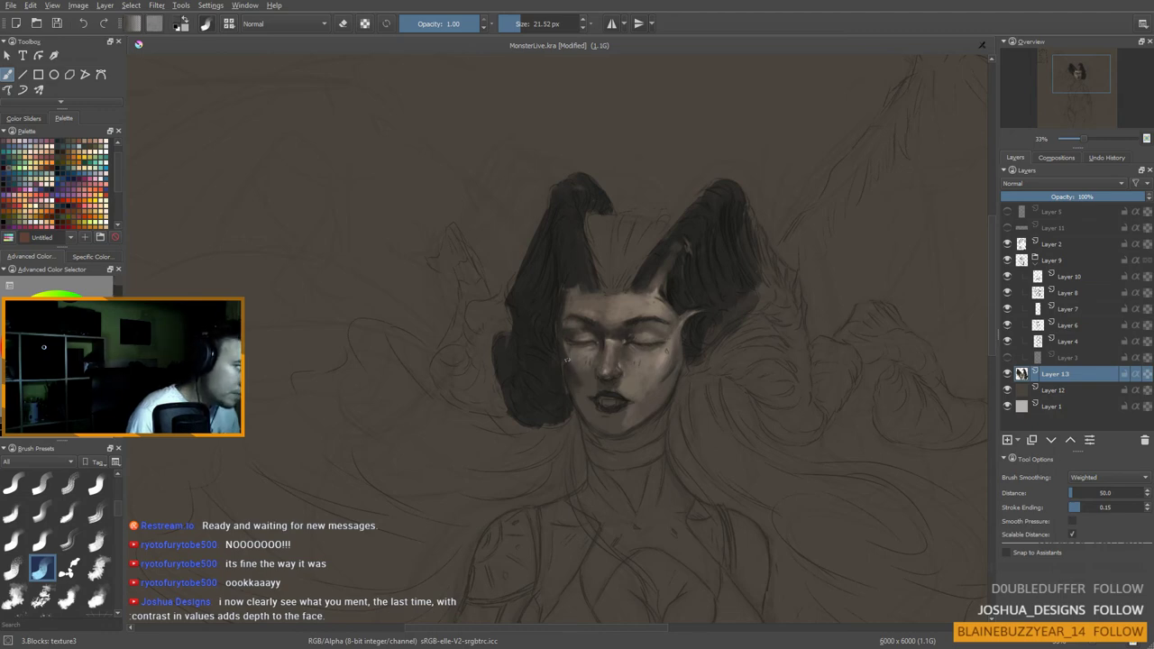
Step: Shade the shadow-side cheek and jaw with tones sampled at the face edge and hair, using 21.52 and 34.19 px brushes
{"action": "left_click", "coordinate": [568, 351], "text": "ctrl"}
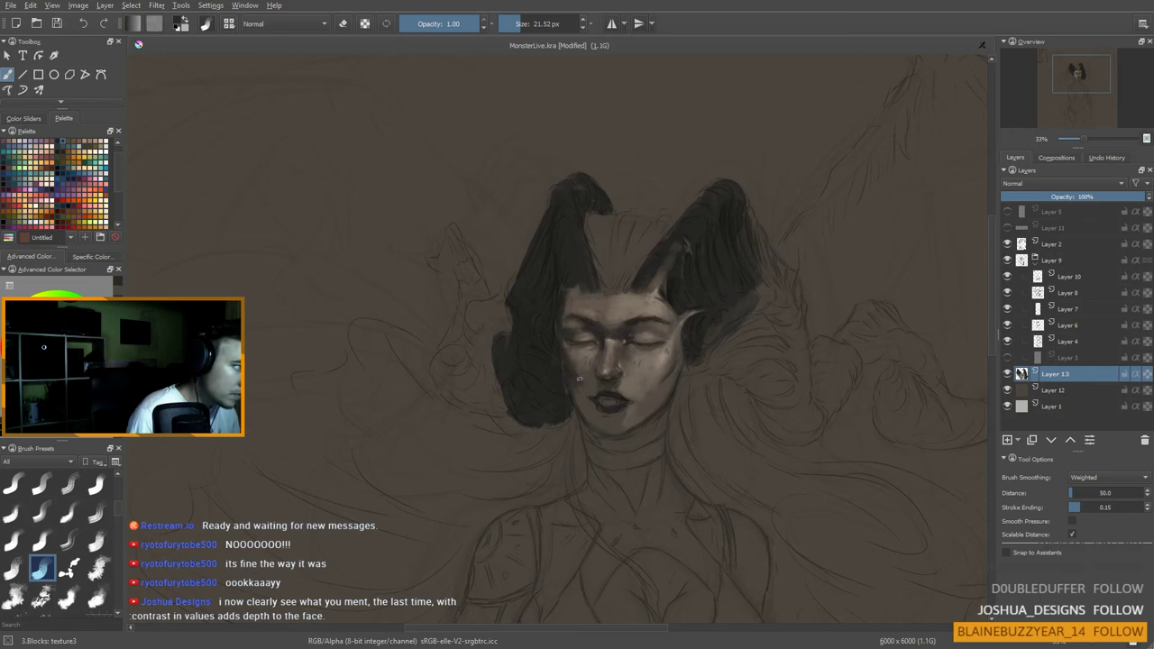
{"action": "left_click_drag", "start_coordinate": [573, 376], "coordinate": [582, 377]}
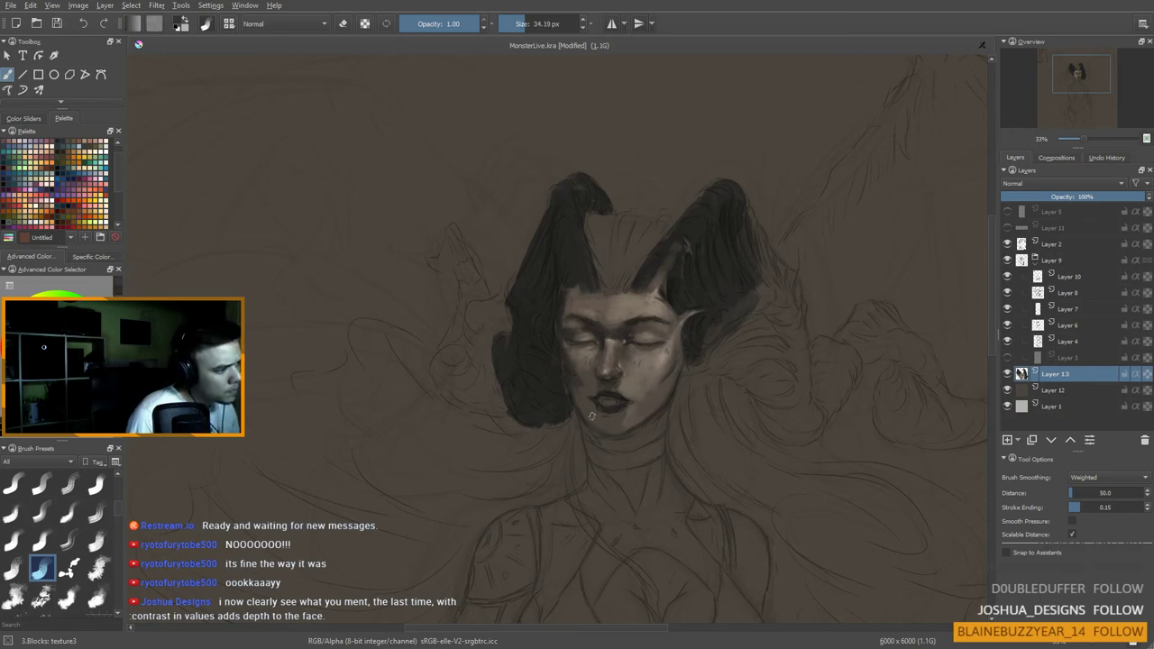
{"action": "left_click", "coordinate": [546, 378], "text": "ctrl"}
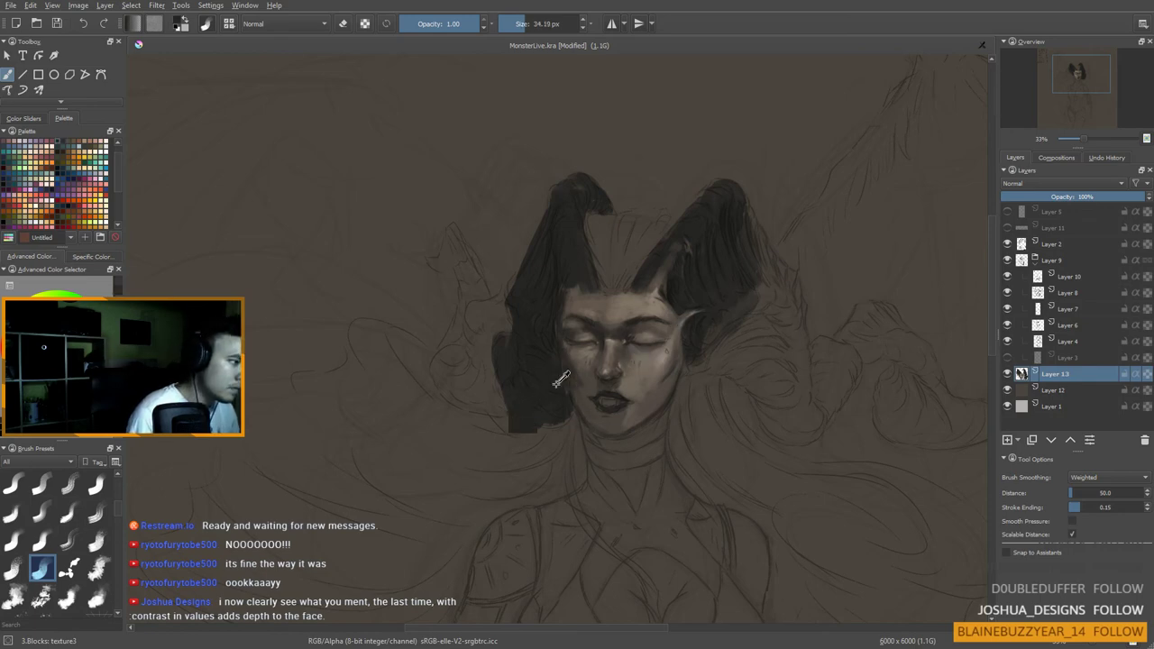
{"action": "key", "text": "ctrl+z"}
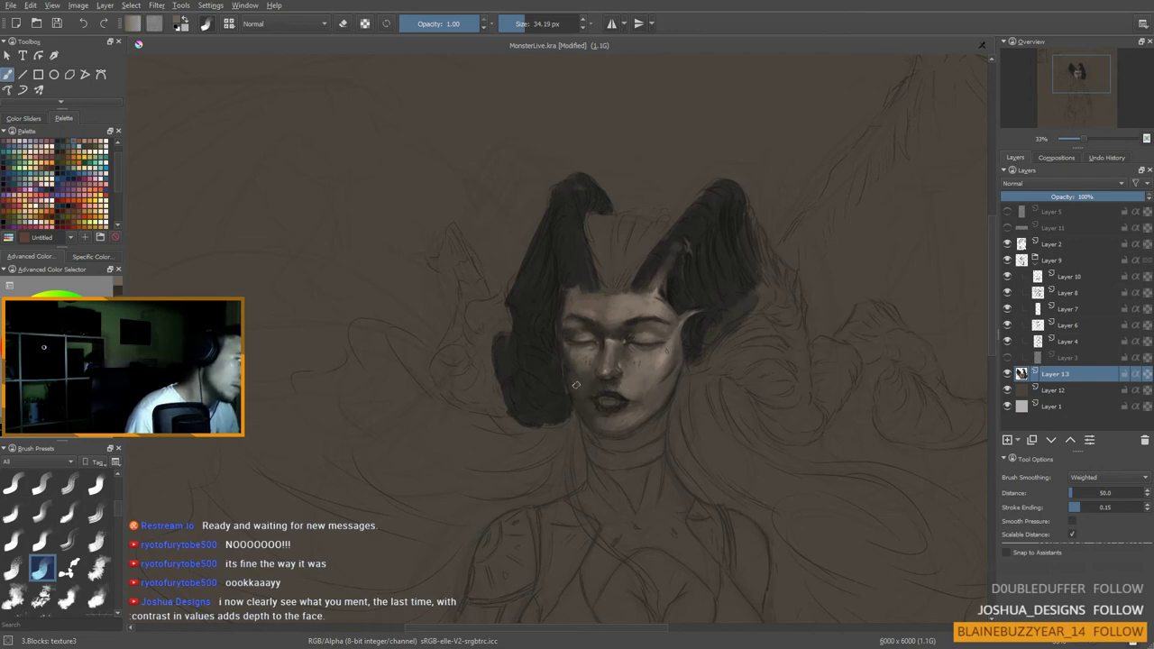
Step: Paint a light streak at the base of the newly painted horn with sampled tones, using a 16.87 px brush
{"action": "scroll", "coordinate": [601, 428], "scroll_direction": "down", "scroll_amount": 2}
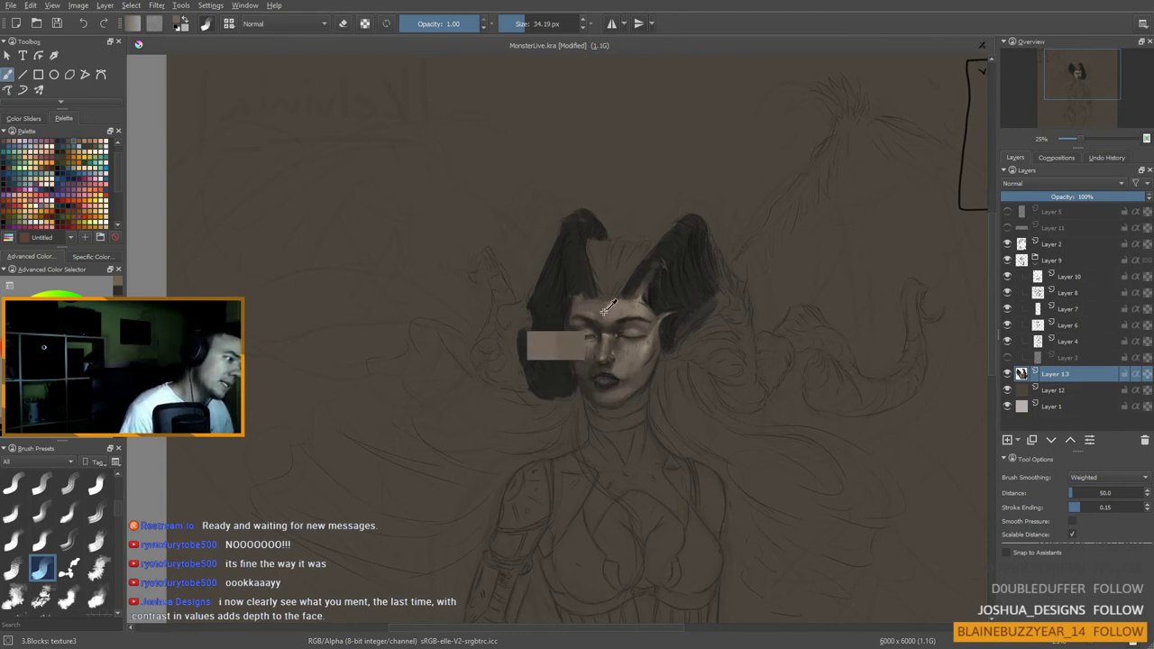
{"action": "left_click", "coordinate": [604, 315]}
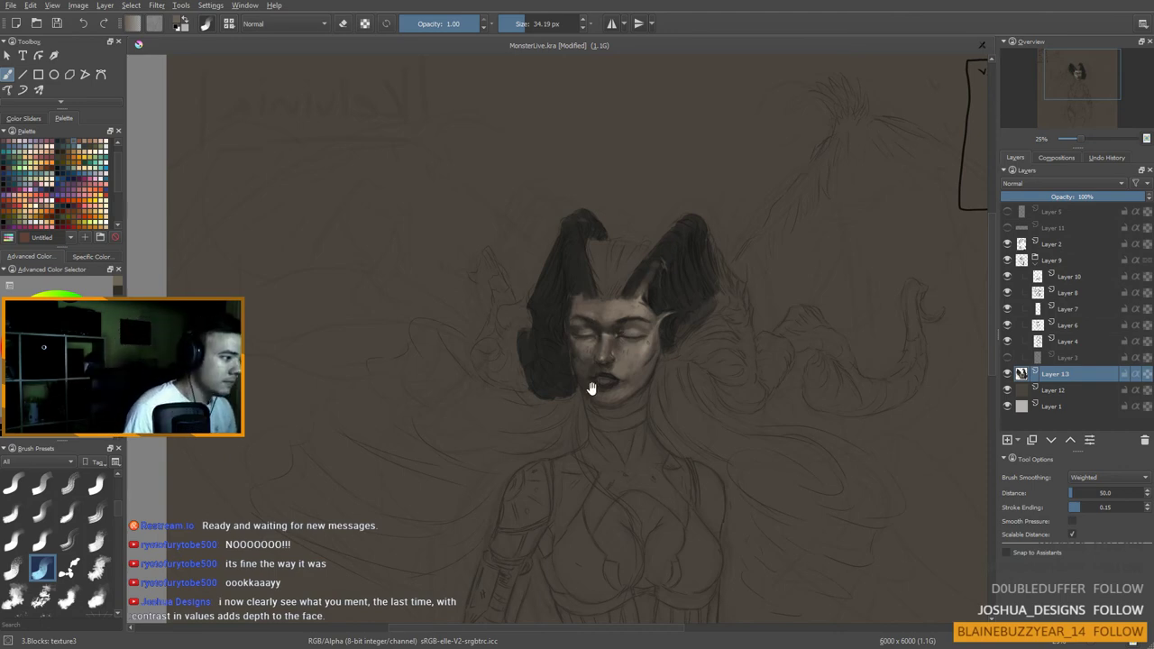
{"action": "left_click_drag", "start_coordinate": [592, 388], "coordinate": [577, 403]}
{"action": "scroll", "coordinate": [629, 297], "scroll_direction": "down", "scroll_amount": 1}
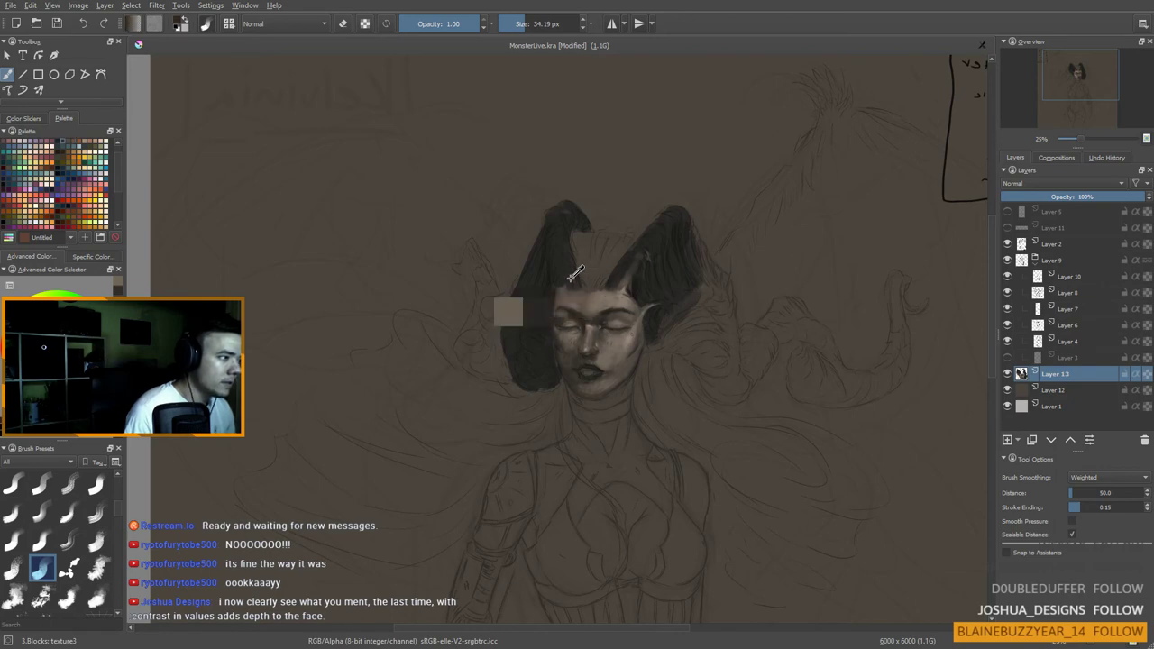
{"action": "left_click", "coordinate": [566, 276], "text": "ctrl"}
{"action": "left_click_drag", "start_coordinate": [560, 265], "coordinate": [557, 278]}
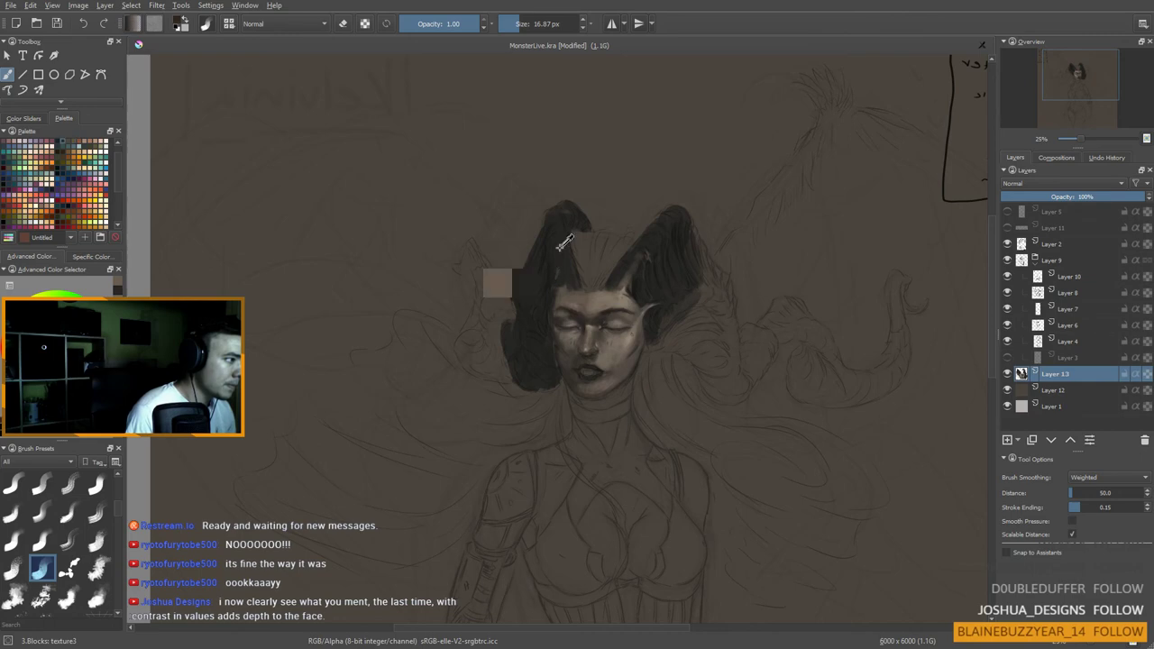
Step: Deepen the newly painted horn and its curled tip with a near-black color, using 35.38 and 59.64 px brushes
{"action": "left_click", "coordinate": [56, 316]}
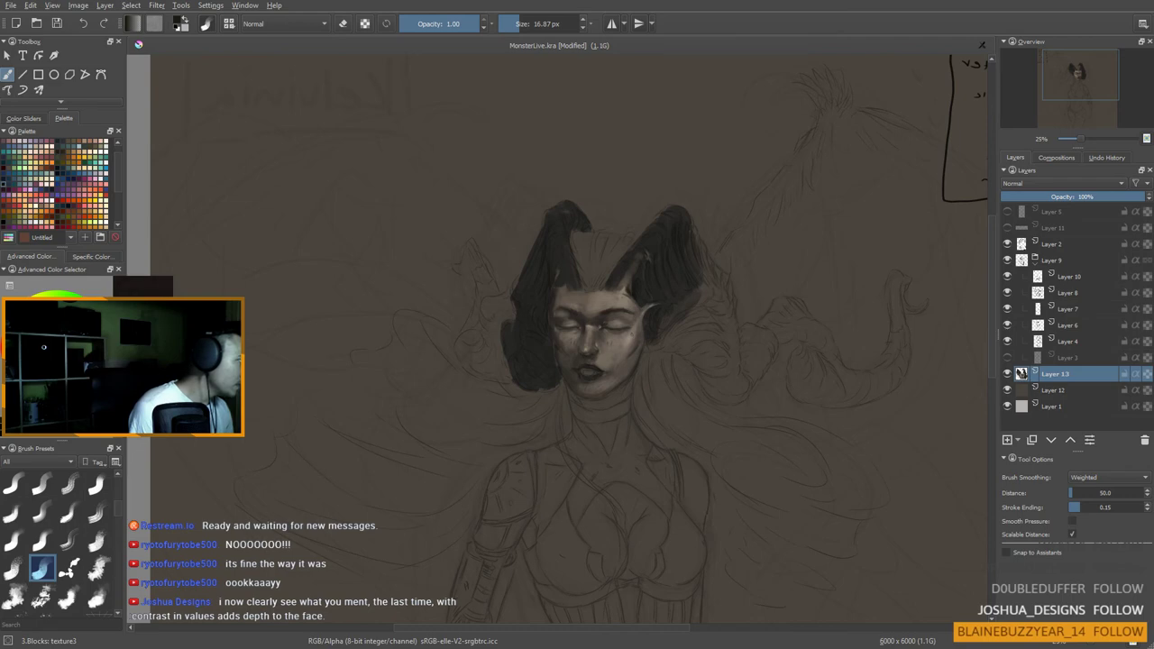
{"action": "left_click_drag", "start_coordinate": [588, 221], "coordinate": [599, 221]}
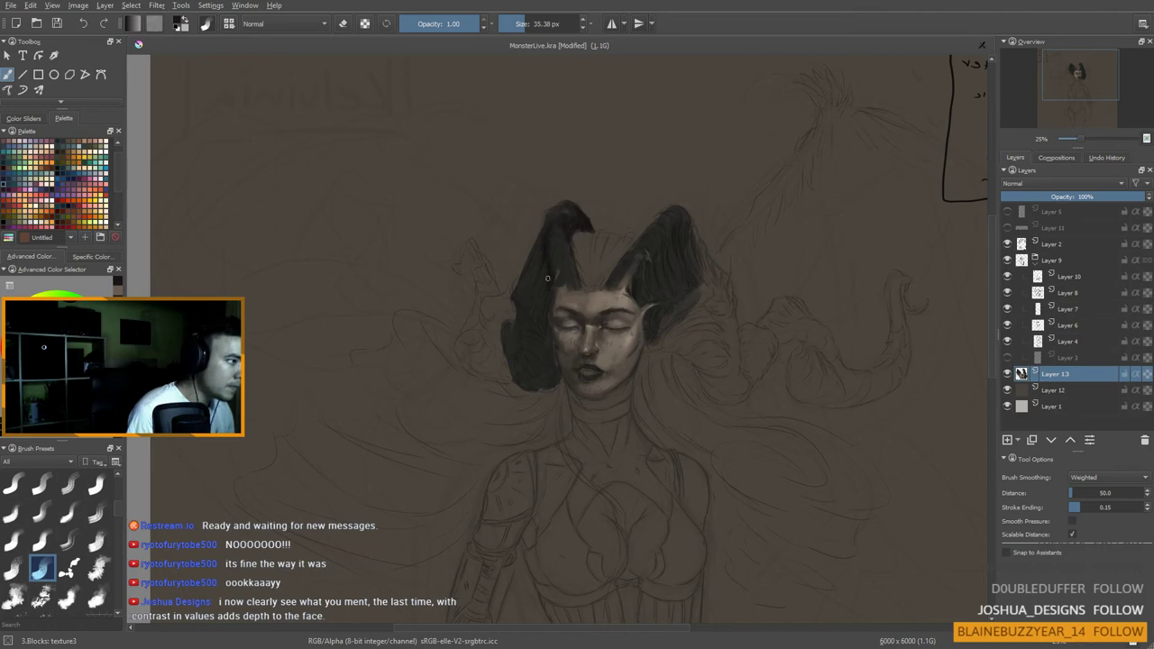
{"action": "key", "text": "bracketright"}
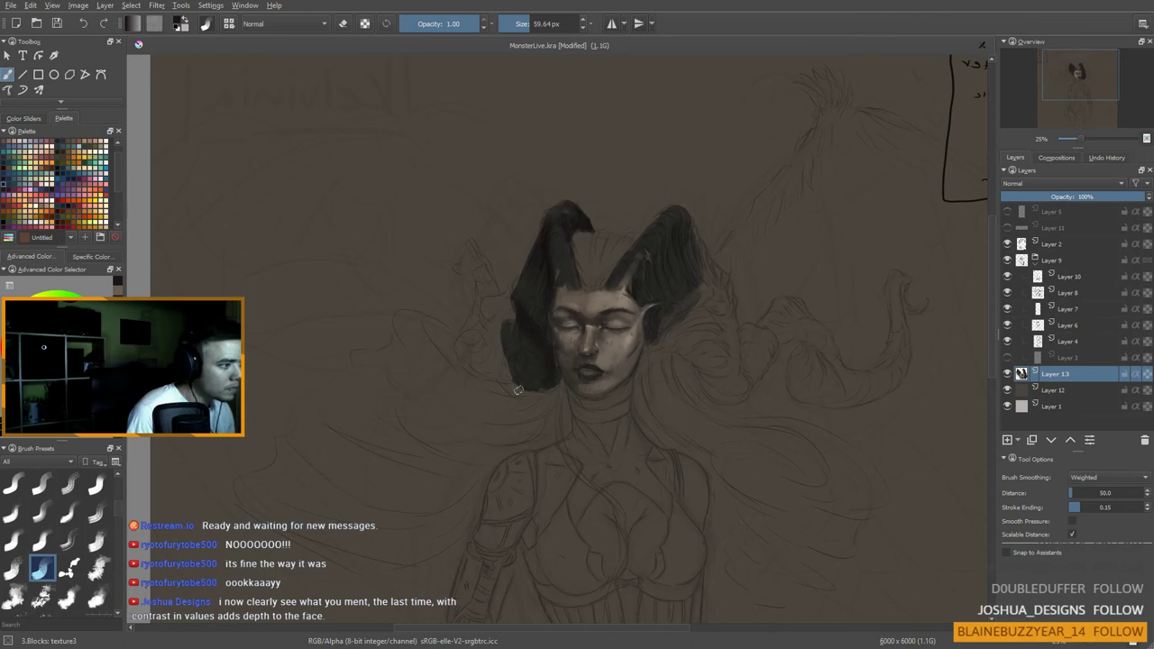
Step: Touch up the face edge beside the shadow-side eye with tones sampled from the cheek, using a 20.70 px brush
{"action": "scroll", "coordinate": [613, 327], "scroll_direction": "up", "scroll_amount": 2}
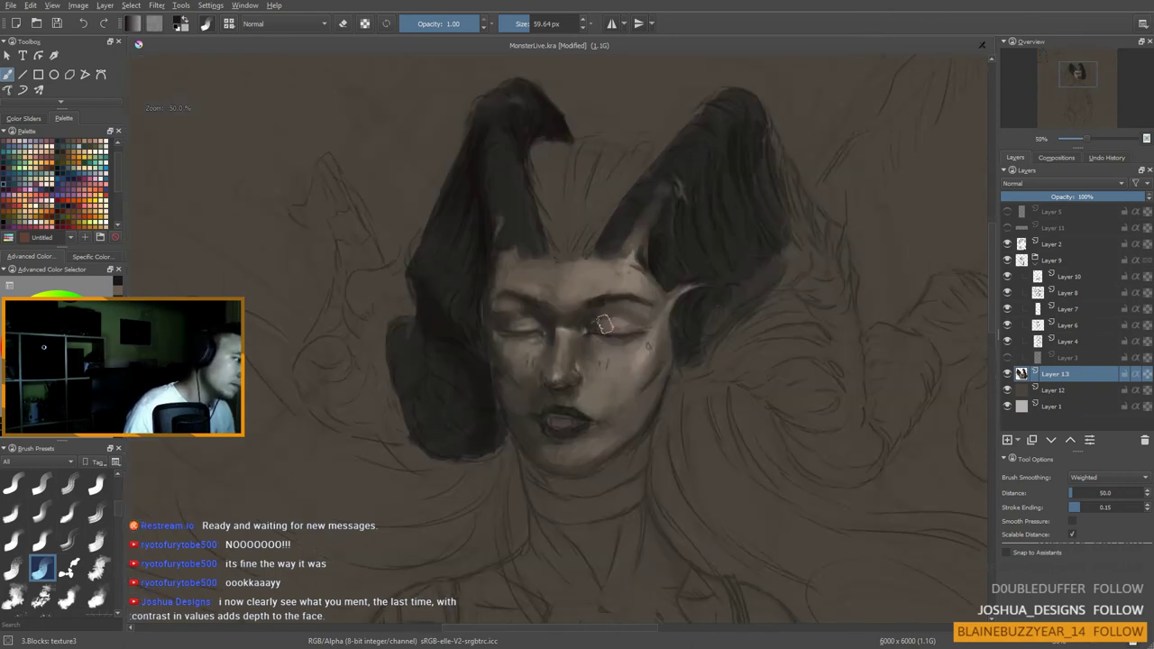
{"action": "left_click_drag", "start_coordinate": [288, 484], "coordinate": [329, 435]}
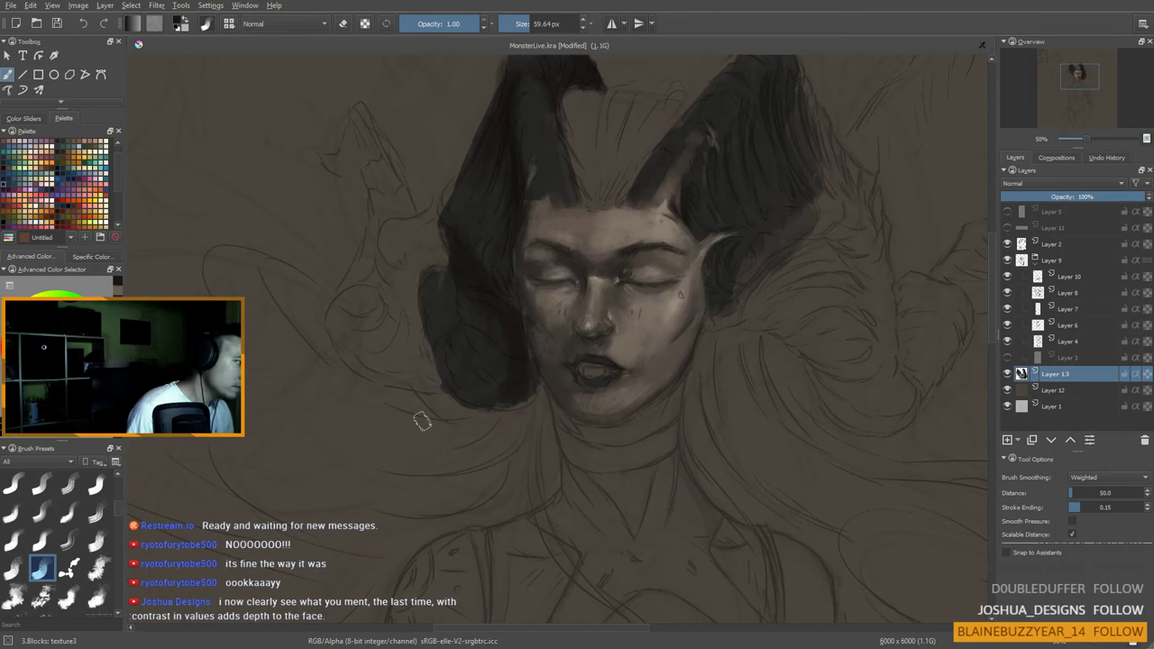
{"action": "left_click", "coordinate": [551, 299], "text": "ctrl"}
{"action": "left_click_drag", "start_coordinate": [545, 308], "coordinate": [523, 294]}
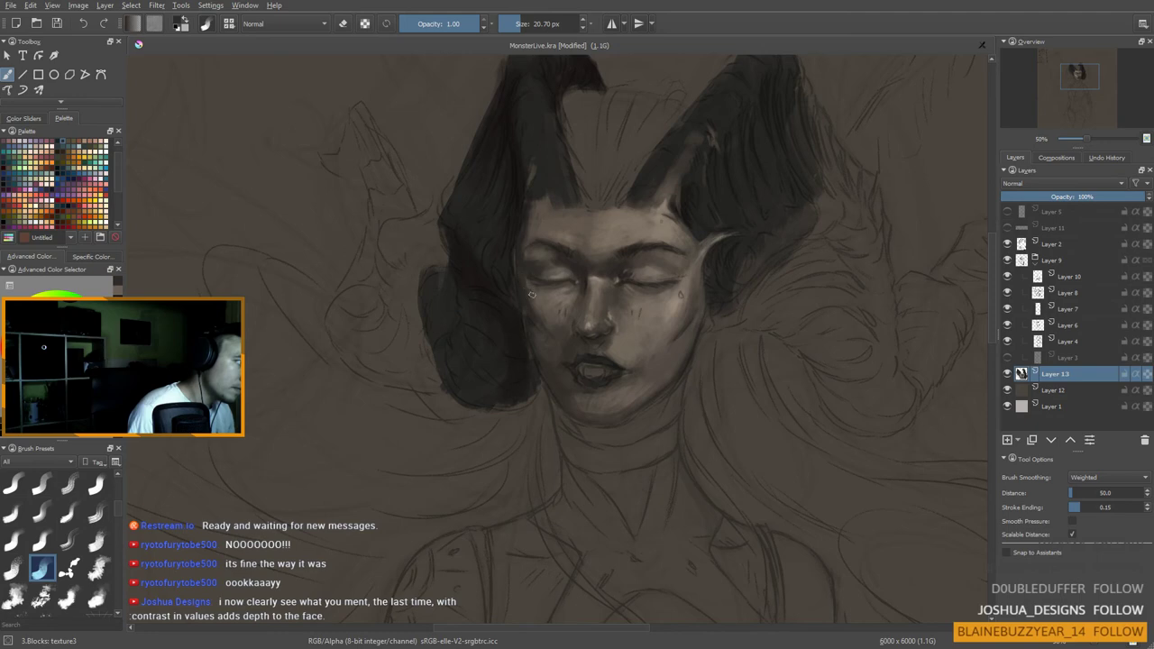
{"action": "left_click", "coordinate": [553, 297], "text": "ctrl"}
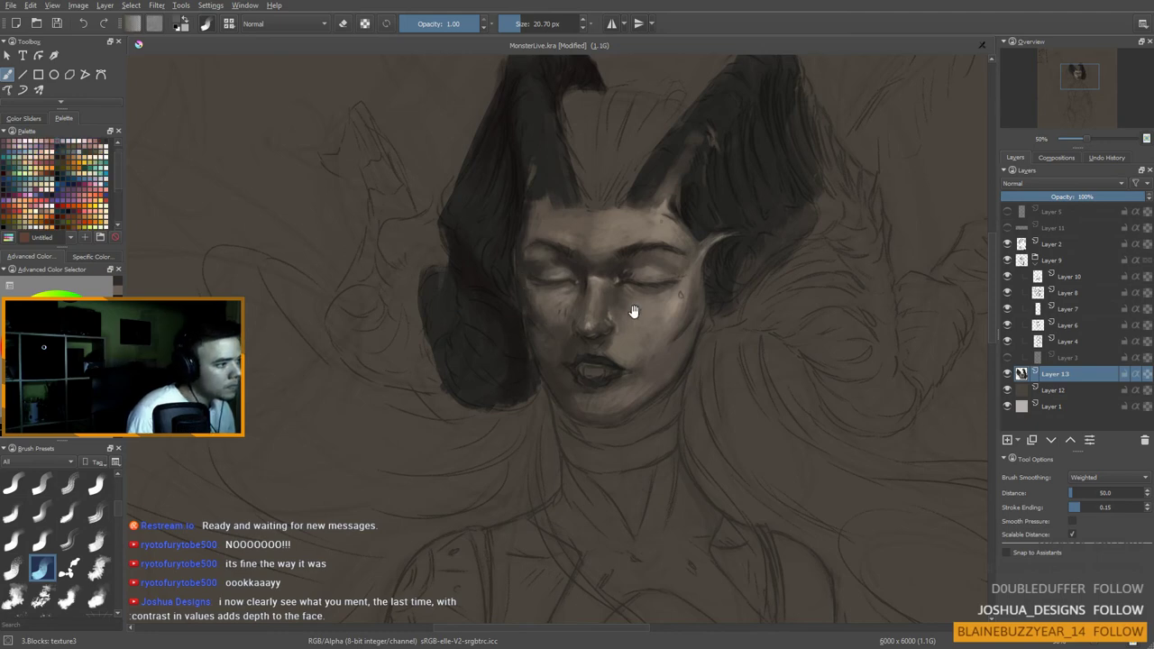
Step: Add a highlight near the nose tip with a light beige color, using a 7.71 px brush
{"action": "left_click", "coordinate": [589, 324], "text": "ctrl"}
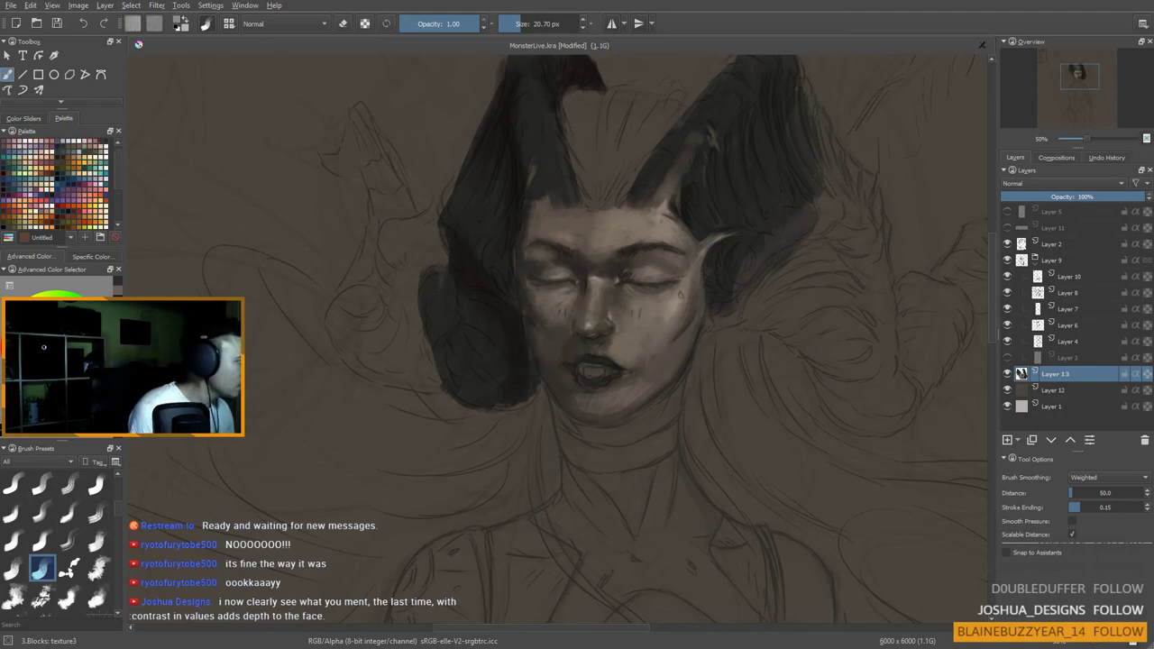
{"action": "left_click", "coordinate": [54, 341]}
{"action": "left_click_drag", "start_coordinate": [587, 322], "coordinate": [577, 323]}
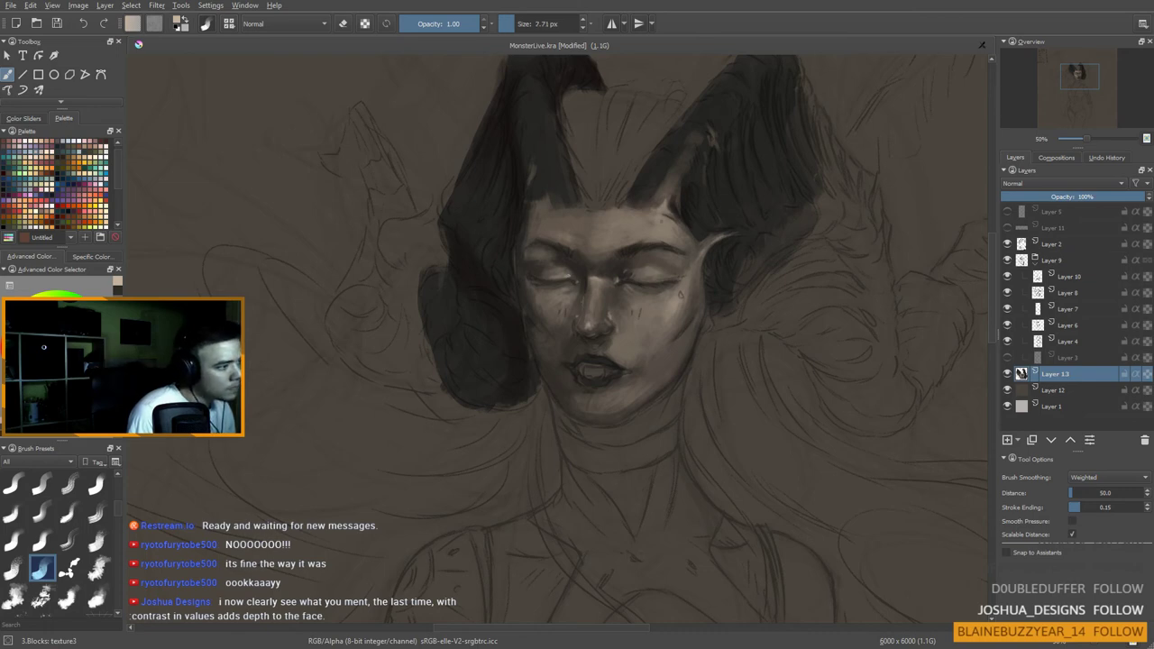
Step: Shade the shadow-side cheek with a brown tone sampled below the eye, using a 38.60 px brush
{"action": "left_click", "coordinate": [563, 239], "text": "ctrl"}
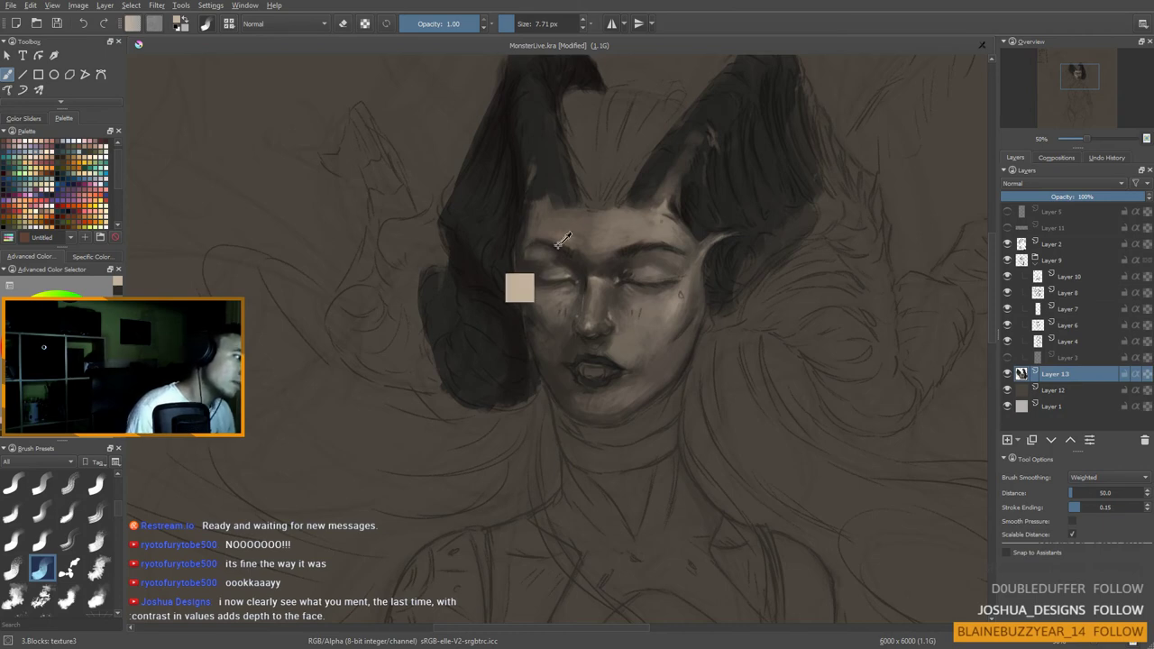
{"action": "left_click", "coordinate": [552, 302], "text": "ctrl"}
{"action": "mouse_move", "coordinate": [546, 296]}
{"action": "left_mouse_down", "text": "shift"}
{"action": "mouse_move", "coordinate": [559, 297]}
{"action": "mouse_move", "coordinate": [533, 295]}
{"action": "left_mouse_up", "text": "shift"}
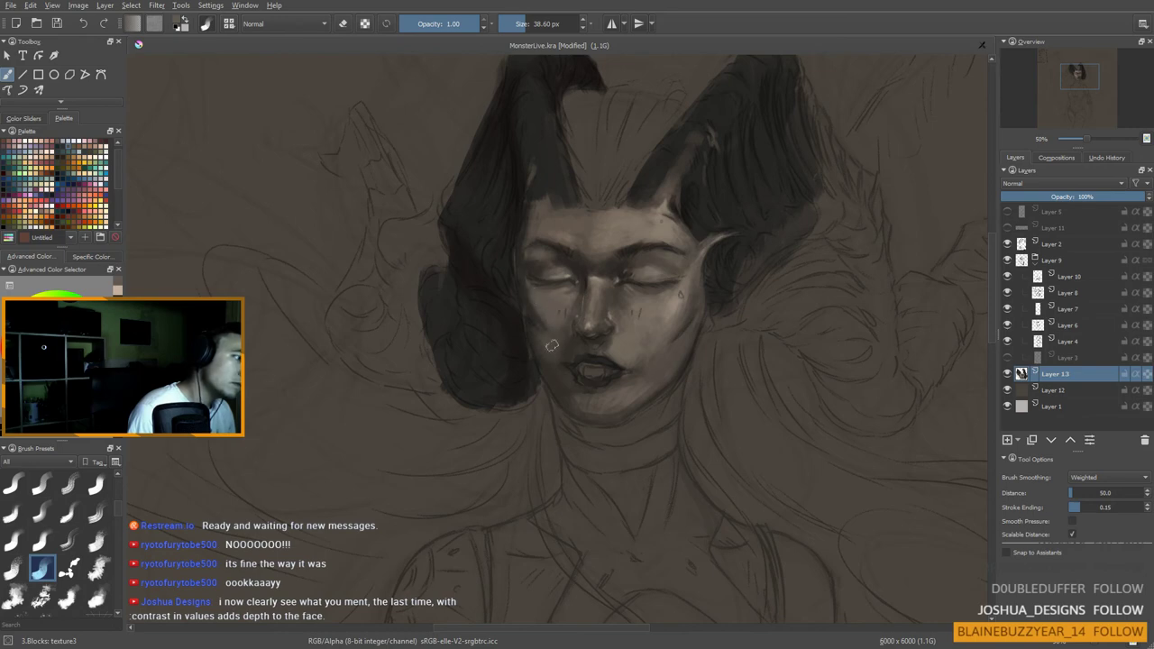
Step: Touch up the shadow-side cheek using a 17.11 px brush, and fill the lips with near-black using a 32.08 px brush
{"action": "left_click", "coordinate": [538, 304], "text": "ctrl"}
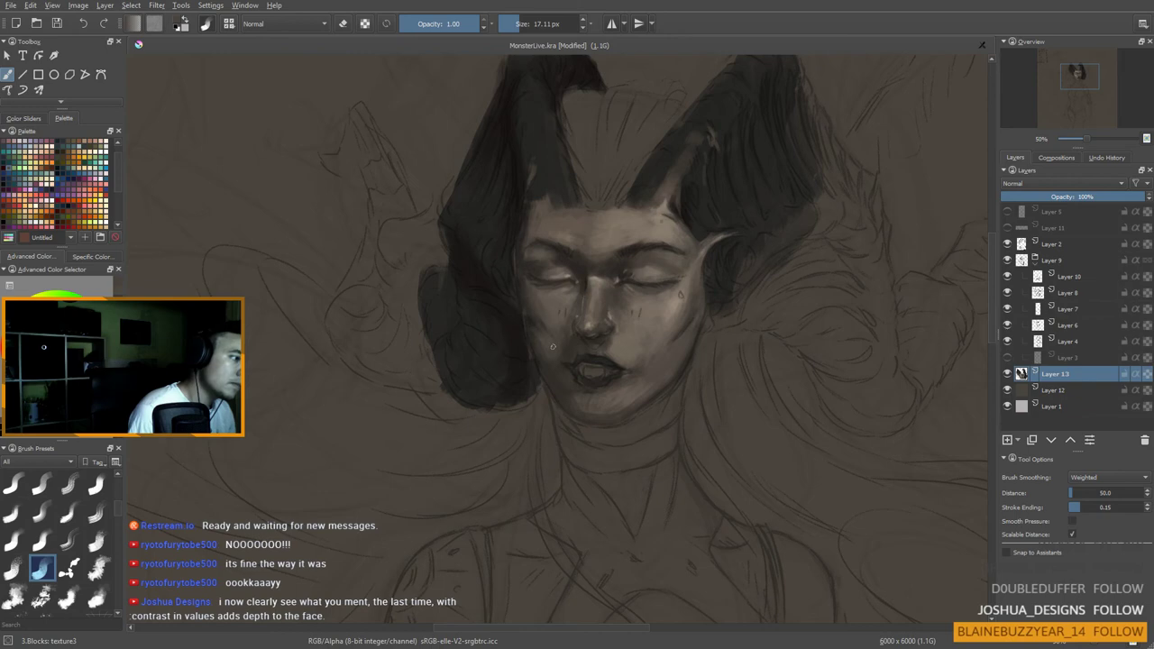
{"action": "left_click", "coordinate": [575, 312], "text": "ctrl"}
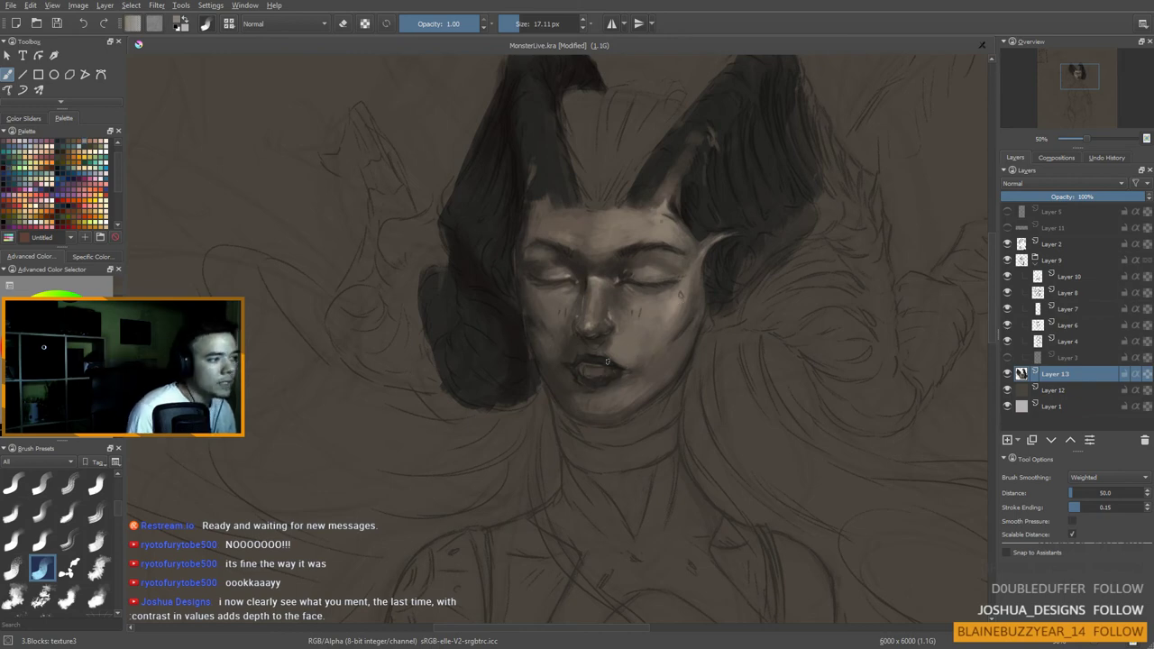
{"action": "scroll", "coordinate": [607, 360], "scroll_direction": "down", "scroll_amount": 3}
{"action": "scroll", "coordinate": [610, 368], "scroll_direction": "up", "scroll_amount": 2}
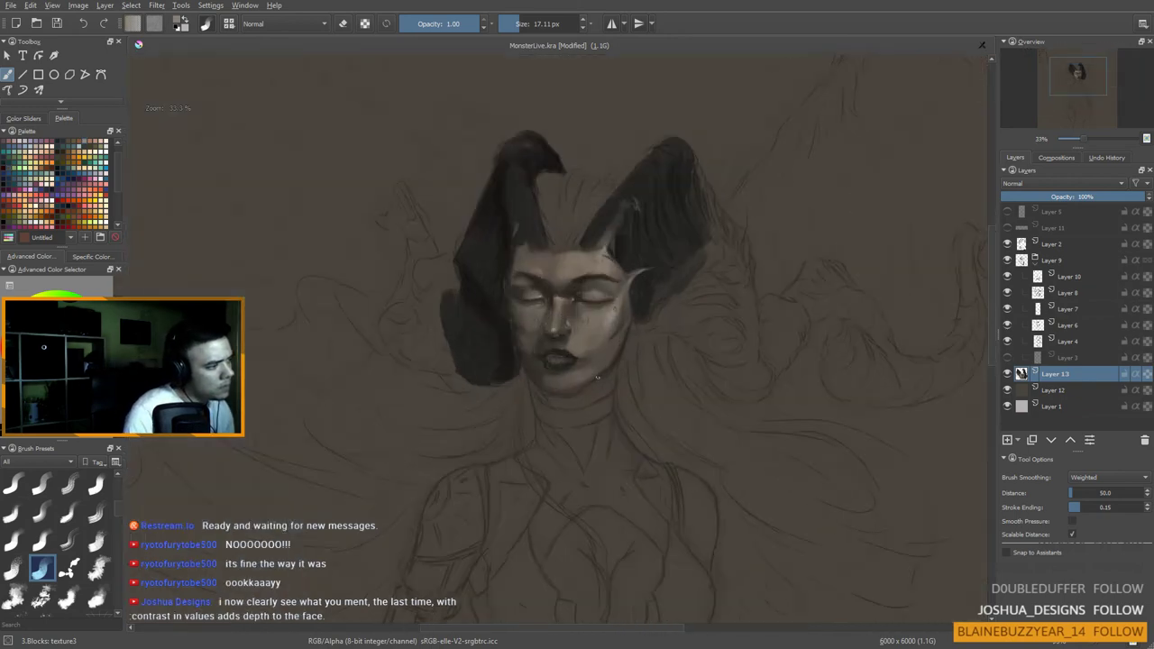
{"action": "left_click", "coordinate": [521, 273], "text": "ctrl"}
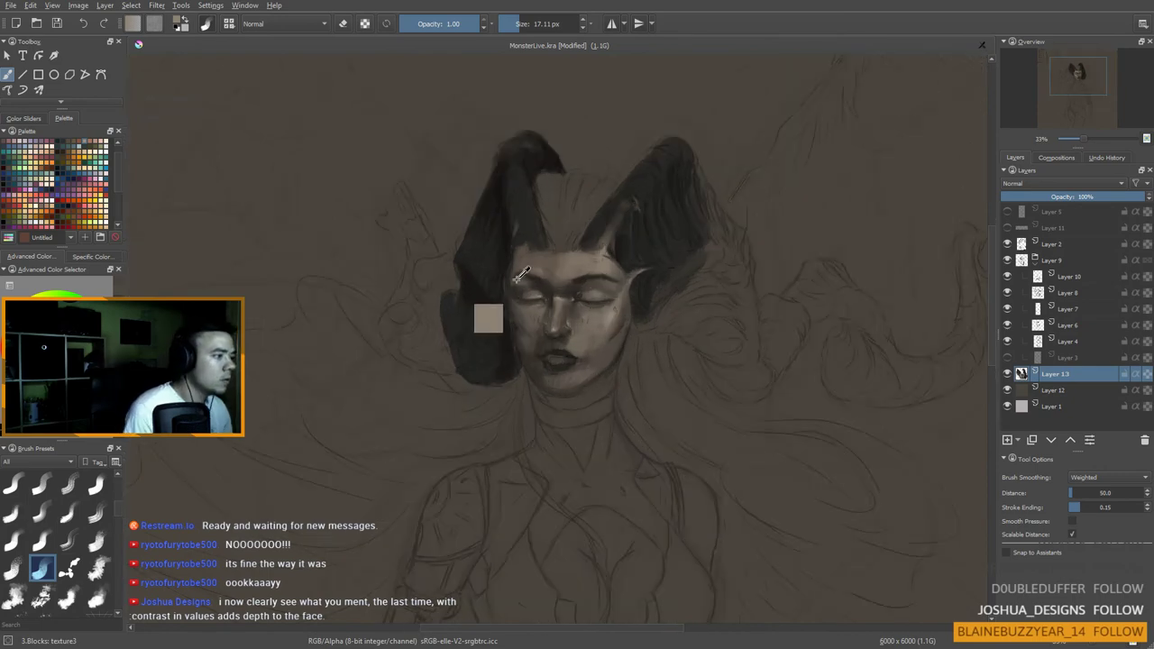
{"action": "mouse_move", "coordinate": [521, 273]}
{"action": "left_mouse_down"}
{"action": "mouse_move", "coordinate": [490, 302]}
{"action": "mouse_move", "coordinate": [491, 332]}
{"action": "mouse_move", "coordinate": [532, 137]}
{"action": "mouse_move", "coordinate": [553, 159]}
{"action": "left_mouse_up"}
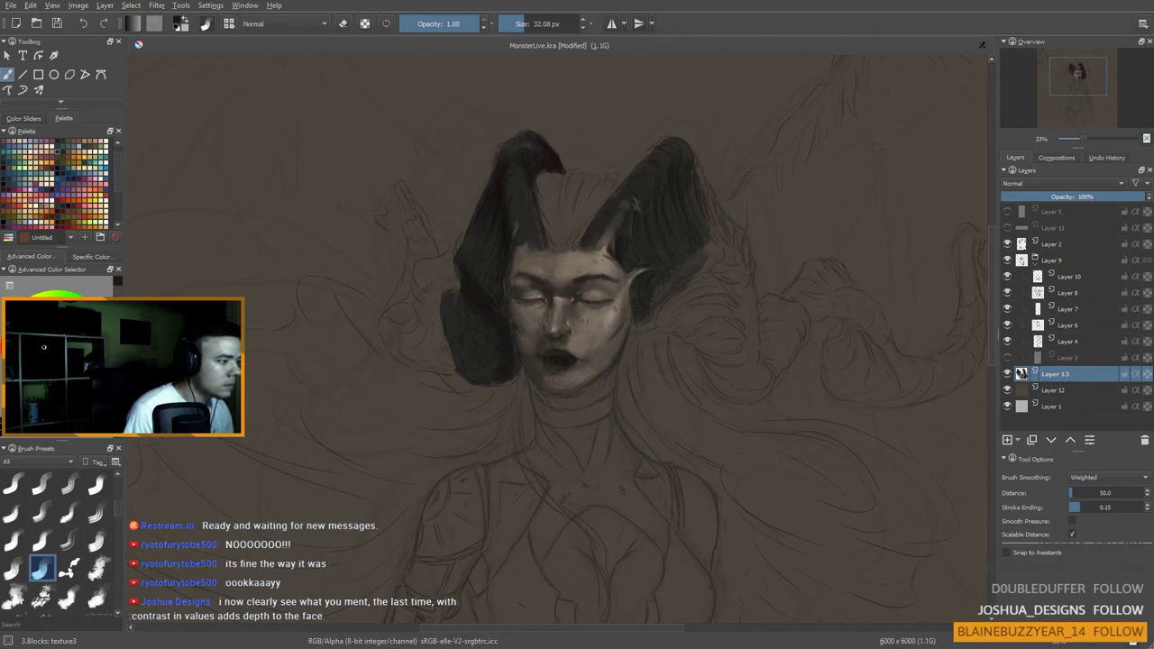
{"action": "mouse_move", "coordinate": [617, 313]}
{"action": "left_mouse_down"}
{"action": "mouse_move", "coordinate": [577, 316]}
{"action": "mouse_move", "coordinate": [560, 297]}
{"action": "left_mouse_up"}
{"action": "left_click_drag", "start_coordinate": [563, 351], "coordinate": [555, 350]}
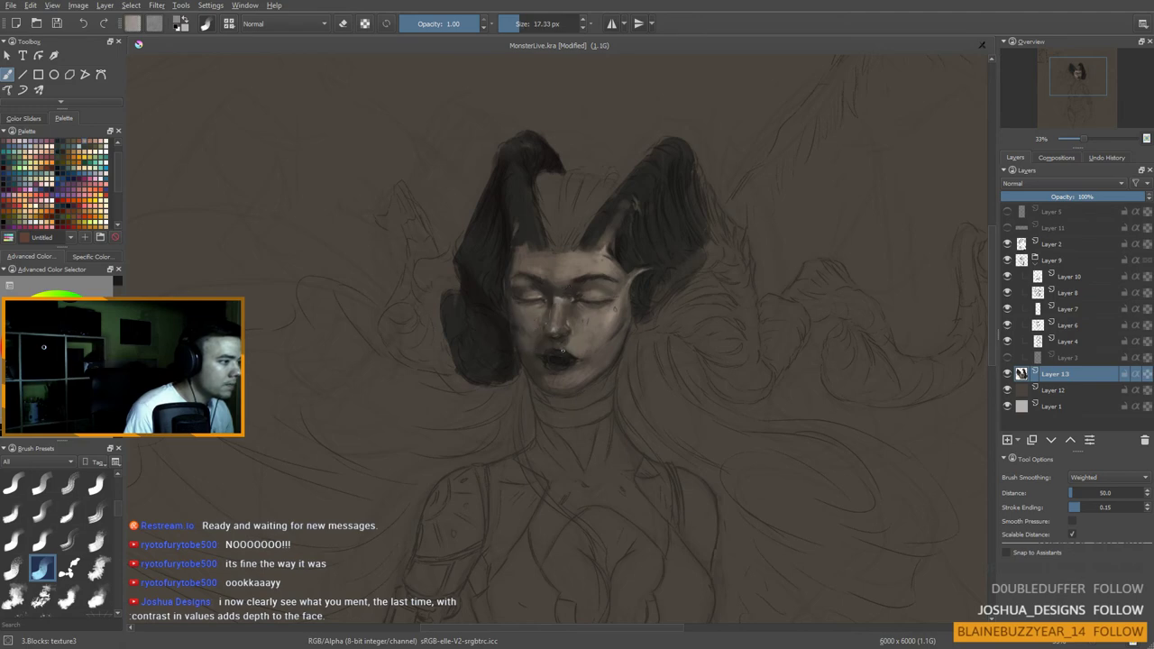
Step: Paint small light fangs over the dark mouth with a beige skin tone, using a 6.13 px brush
{"action": "key", "text": "["}
{"action": "key", "text": "["}
{"action": "key", "text": "["}
{"action": "key", "text": "["}
{"action": "key", "text": "["}
{"action": "key", "text": "minus"}
{"action": "key", "text": "plus"}
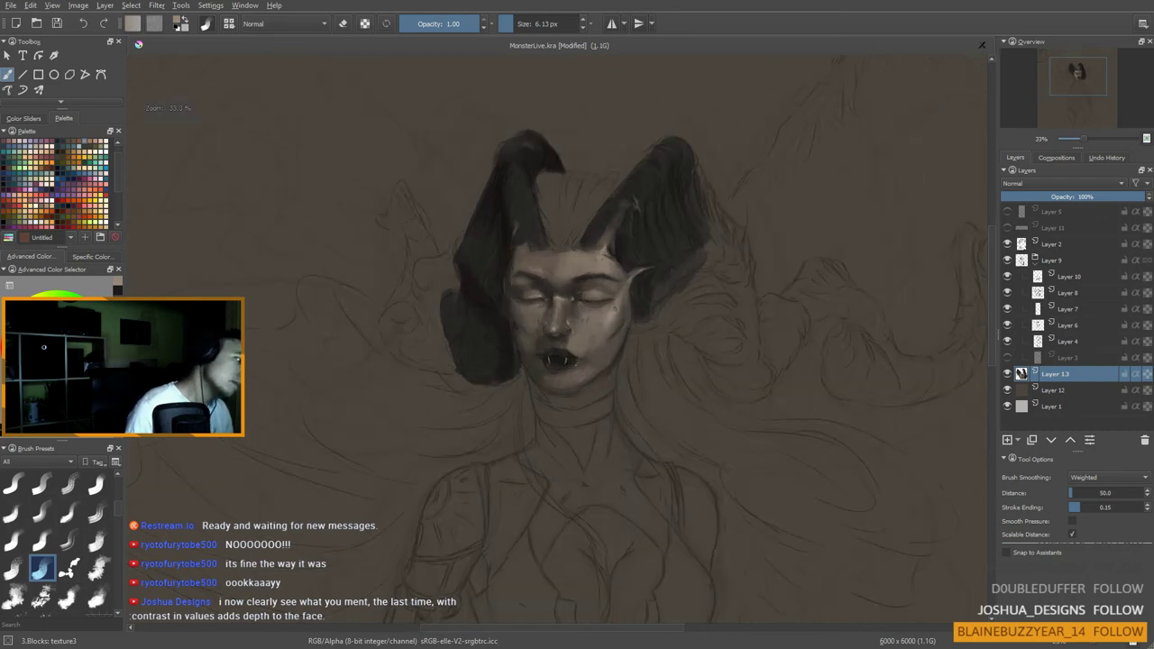
Step: Paint a dark shadow under the jaw and chin and blend it along the jawline, using a 38.93 px brush
{"action": "left_click", "coordinate": [498, 227], "text": "ctrl"}
{"action": "left_click", "coordinate": [545, 291], "text": "ctrl"}
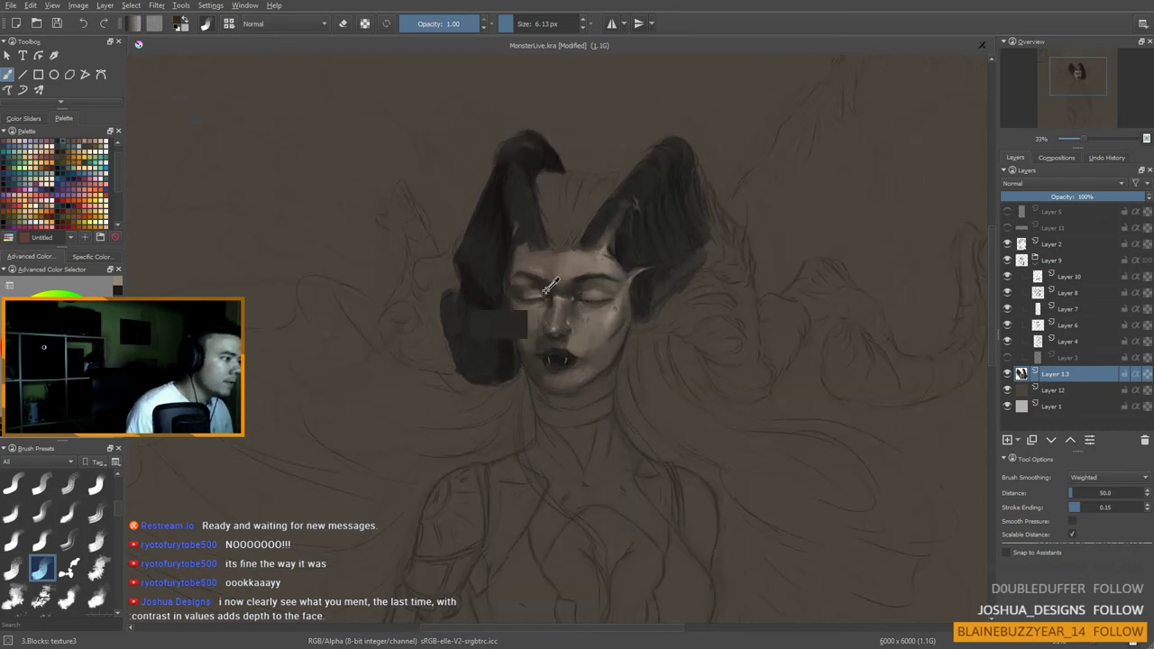
{"action": "left_click_drag", "start_coordinate": [549, 287], "coordinate": [549, 288]}
{"action": "key", "text": "]"}
{"action": "key", "text": "]"}
{"action": "key", "text": "]"}
{"action": "key", "text": "]"}
{"action": "key", "text": "]"}
{"action": "key", "text": "]"}
{"action": "key", "text": "]"}
{"action": "key", "text": "]"}
{"action": "key", "text": "]"}
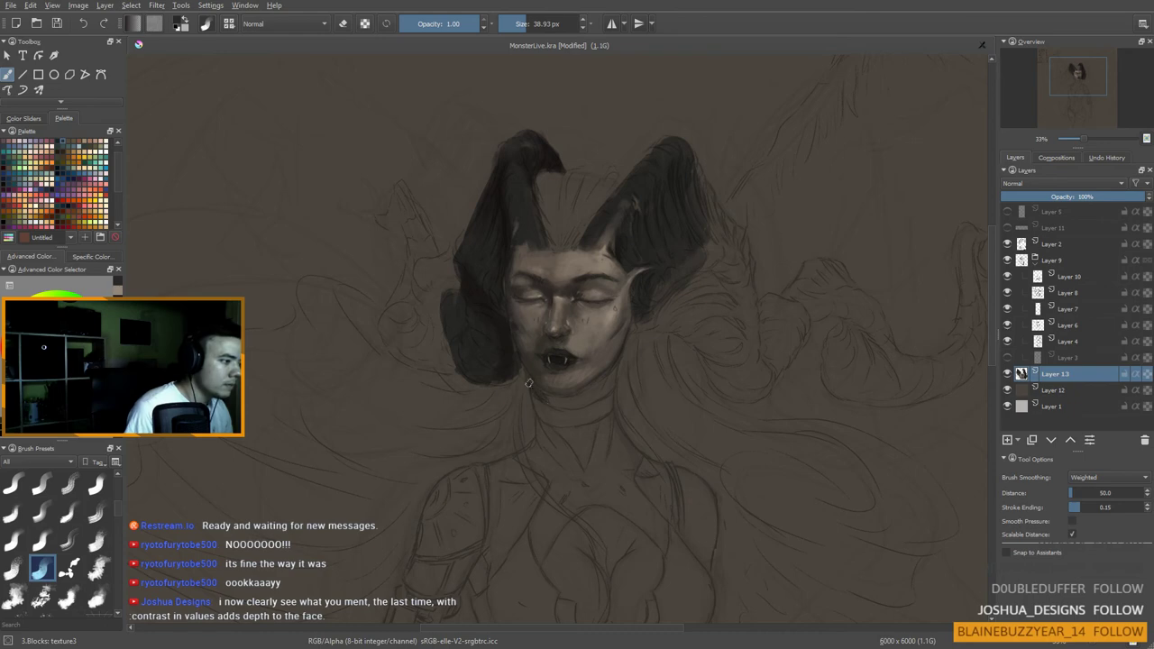
{"action": "mouse_move", "coordinate": [544, 391]}
{"action": "left_mouse_down"}
{"action": "mouse_move", "coordinate": [572, 400]}
{"action": "mouse_move", "coordinate": [611, 372]}
{"action": "left_mouse_up"}
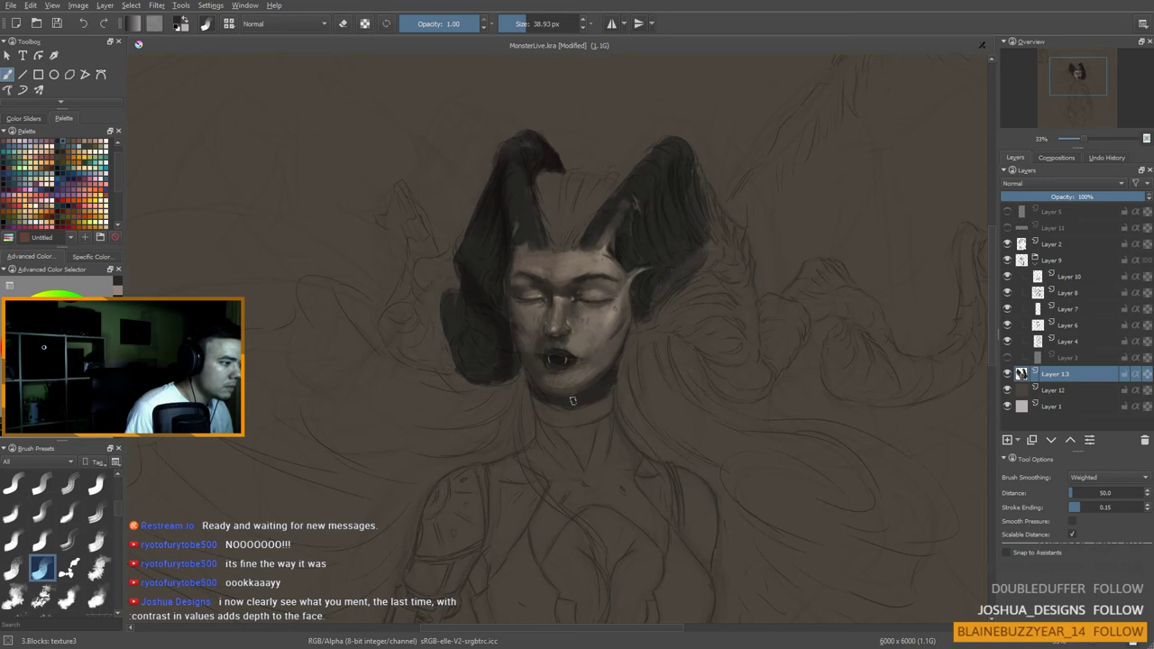
{"action": "left_click", "coordinate": [582, 366], "text": "ctrl"}
{"action": "left_click_drag", "start_coordinate": [605, 376], "coordinate": [606, 374]}
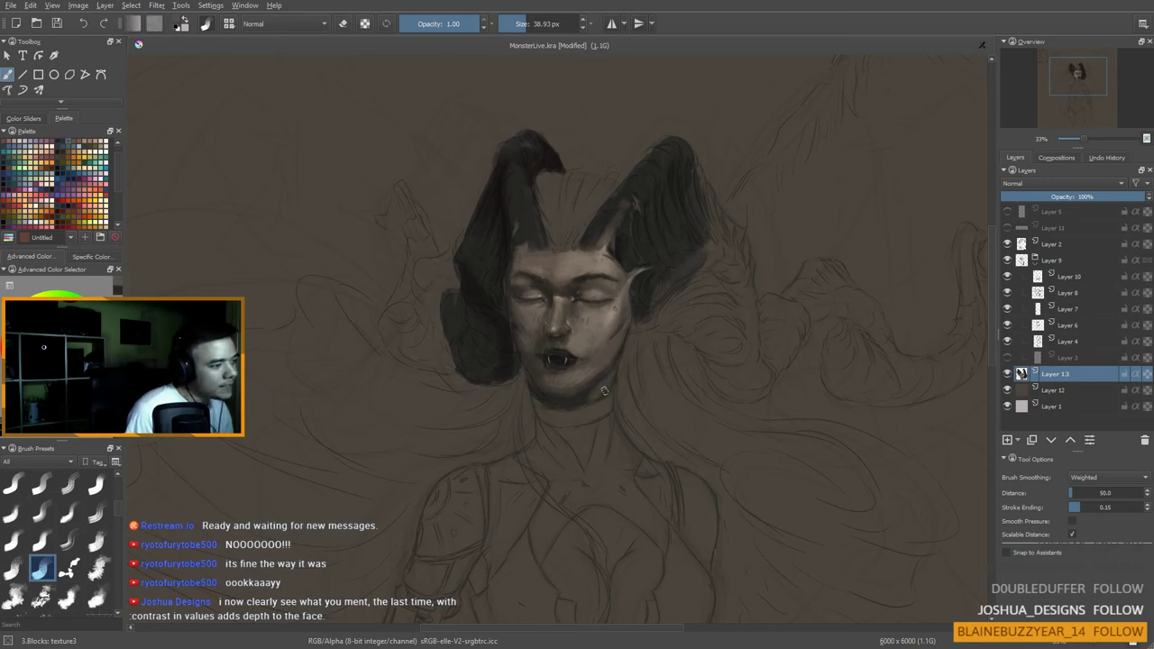
Step: Block in a near-black collar band around the neck with a tone sampled from the dark hair, using an 82.97 px brush
{"action": "left_click", "coordinate": [474, 258], "text": "ctrl"}
{"action": "left_click_drag", "start_coordinate": [563, 475], "coordinate": [588, 475], "text": "shift"}
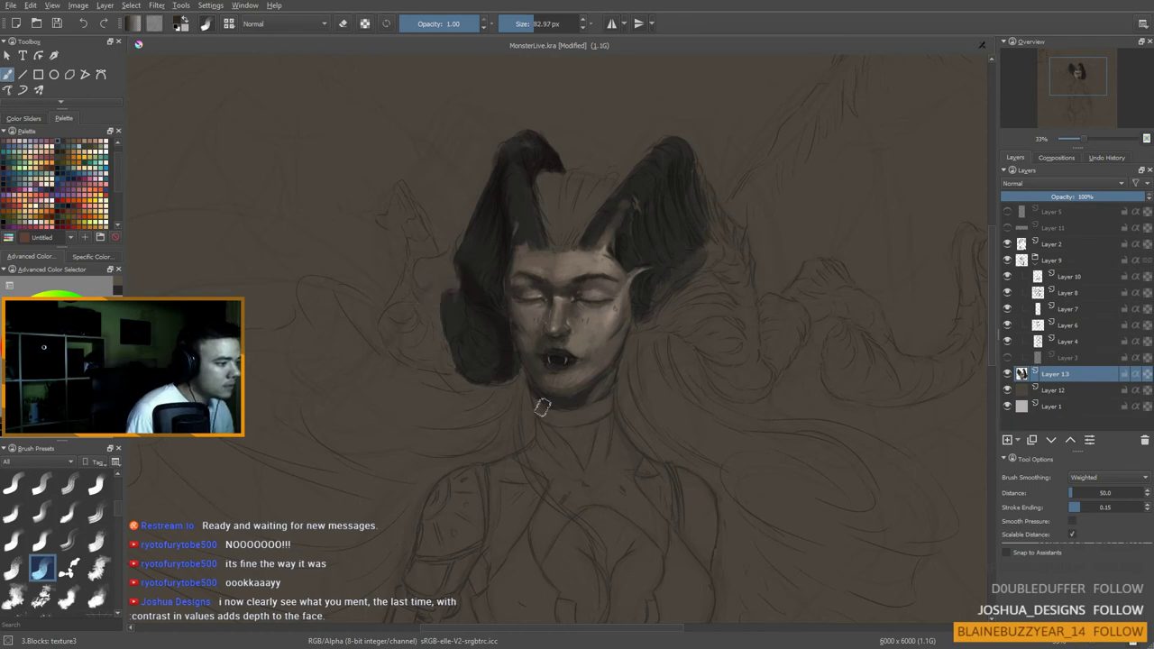
{"action": "mouse_move", "coordinate": [543, 407]}
{"action": "left_mouse_down"}
{"action": "mouse_move", "coordinate": [577, 419]}
{"action": "mouse_move", "coordinate": [599, 407]}
{"action": "left_mouse_up"}
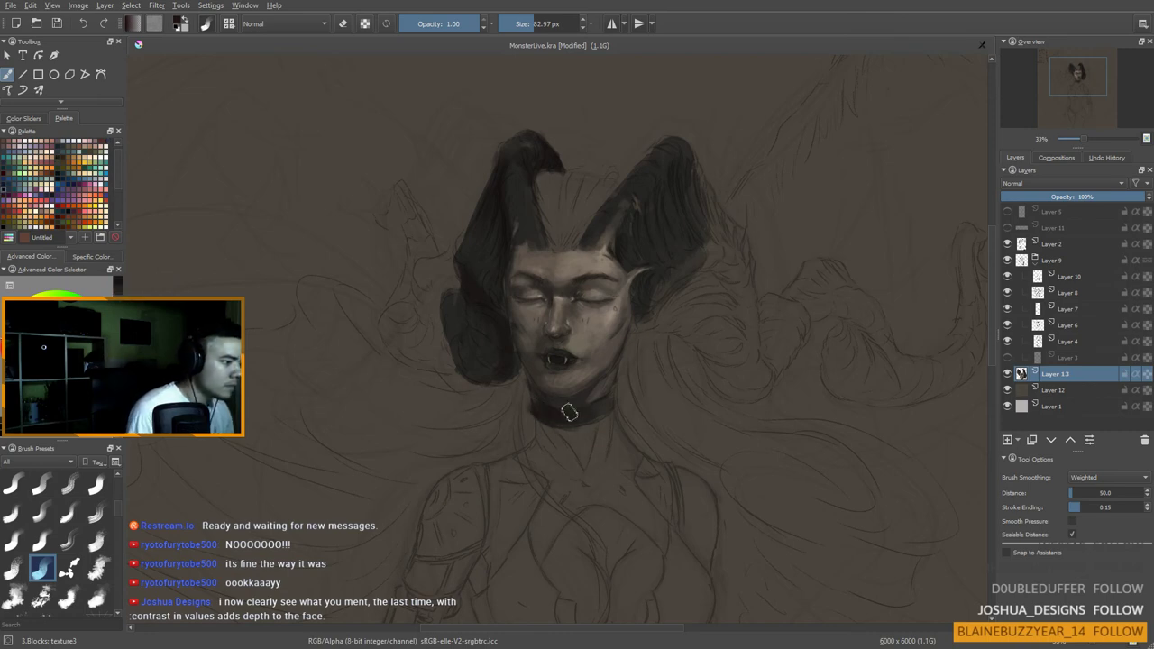
Step: Block in the top's crossing neck straps and both cups in dark maroon, following the sketch
{"action": "left_click_drag", "start_coordinate": [615, 397], "coordinate": [592, 462]}
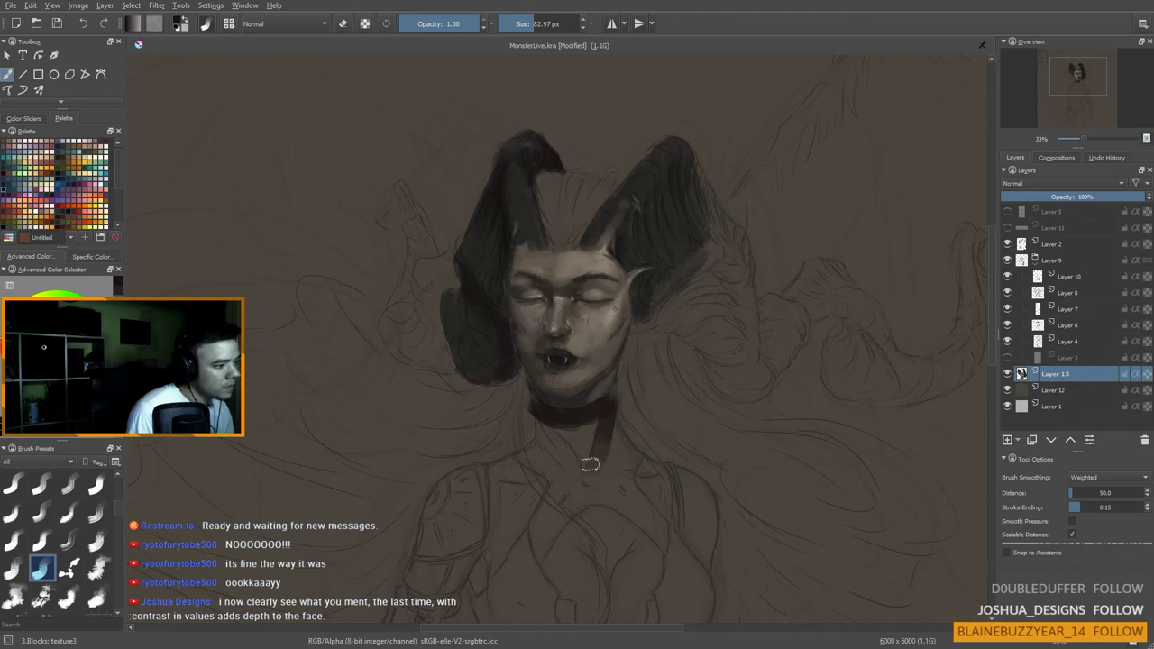
{"action": "left_click_drag", "start_coordinate": [583, 507], "coordinate": [563, 412]}
{"action": "left_click_drag", "start_coordinate": [527, 318], "coordinate": [555, 377]}
{"action": "mouse_move", "coordinate": [533, 345]}
{"action": "left_mouse_down"}
{"action": "mouse_move", "coordinate": [555, 384]}
{"action": "mouse_move", "coordinate": [515, 366]}
{"action": "mouse_move", "coordinate": [544, 383]}
{"action": "mouse_move", "coordinate": [587, 384]}
{"action": "mouse_move", "coordinate": [599, 360]}
{"action": "mouse_move", "coordinate": [591, 339]}
{"action": "mouse_move", "coordinate": [577, 365]}
{"action": "mouse_move", "coordinate": [590, 336]}
{"action": "mouse_move", "coordinate": [592, 385]}
{"action": "mouse_move", "coordinate": [546, 403]}
{"action": "mouse_move", "coordinate": [514, 456]}
{"action": "mouse_move", "coordinate": [553, 400]}
{"action": "mouse_move", "coordinate": [543, 386]}
{"action": "mouse_move", "coordinate": [479, 494]}
{"action": "mouse_move", "coordinate": [503, 547]}
{"action": "mouse_move", "coordinate": [496, 497]}
{"action": "mouse_move", "coordinate": [515, 471]}
{"action": "mouse_move", "coordinate": [528, 535]}
{"action": "mouse_move", "coordinate": [506, 477]}
{"action": "mouse_move", "coordinate": [528, 490]}
{"action": "mouse_move", "coordinate": [541, 530]}
{"action": "mouse_move", "coordinate": [528, 549]}
{"action": "mouse_move", "coordinate": [482, 537]}
{"action": "mouse_move", "coordinate": [522, 558]}
{"action": "mouse_move", "coordinate": [478, 507]}
{"action": "left_mouse_up"}
{"action": "mouse_move", "coordinate": [509, 343]}
{"action": "left_mouse_down"}
{"action": "mouse_move", "coordinate": [564, 390]}
{"action": "mouse_move", "coordinate": [603, 485]}
{"action": "mouse_move", "coordinate": [579, 431]}
{"action": "mouse_move", "coordinate": [574, 490]}
{"action": "mouse_move", "coordinate": [541, 506]}
{"action": "mouse_move", "coordinate": [561, 517]}
{"action": "mouse_move", "coordinate": [497, 516]}
{"action": "mouse_move", "coordinate": [455, 540]}
{"action": "left_mouse_up"}
{"action": "mouse_move", "coordinate": [455, 552]}
{"action": "left_mouse_down"}
{"action": "mouse_move", "coordinate": [435, 469]}
{"action": "mouse_move", "coordinate": [425, 489]}
{"action": "mouse_move", "coordinate": [429, 567]}
{"action": "left_mouse_up"}
{"action": "left_click_drag", "start_coordinate": [425, 335], "coordinate": [381, 343]}
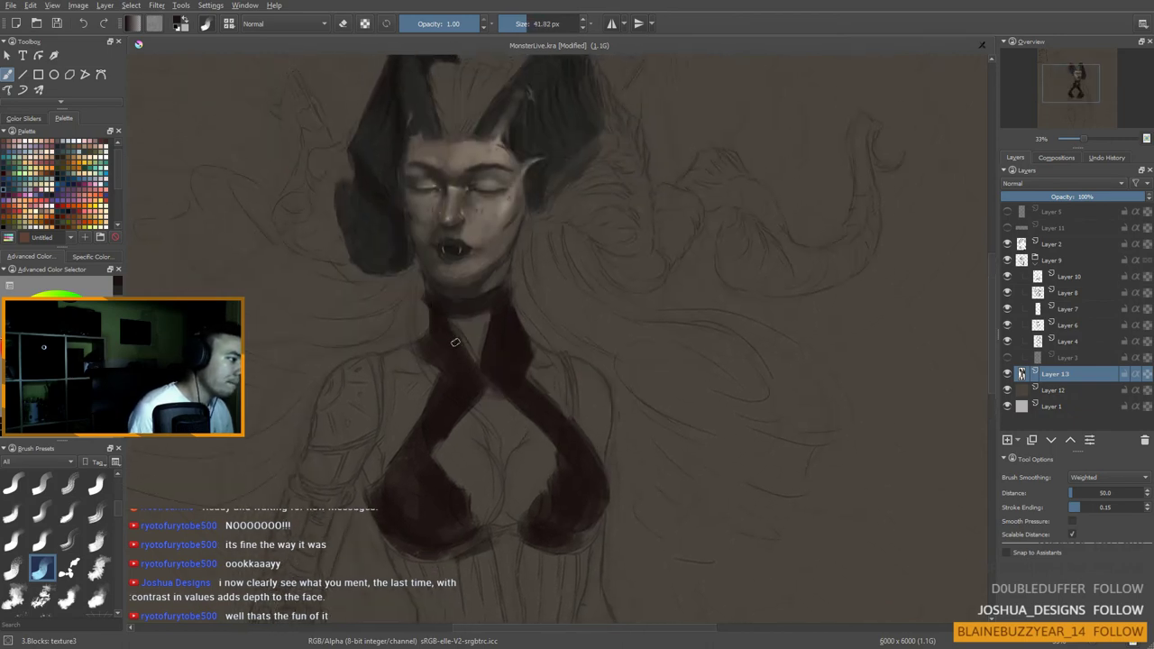
Step: Refine the maroon collar and extend its pointed flap on the shadow side, using a 41.82 px brush
{"action": "left_click_drag", "start_coordinate": [455, 343], "coordinate": [478, 370]}
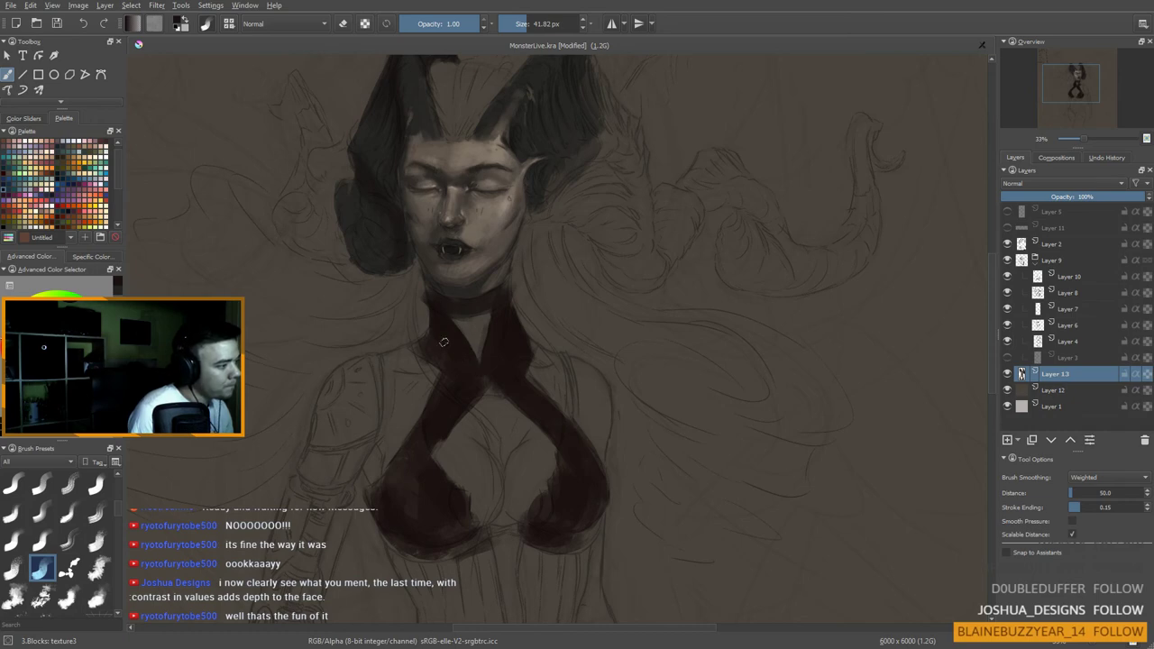
{"action": "left_click_drag", "start_coordinate": [435, 336], "coordinate": [411, 348]}
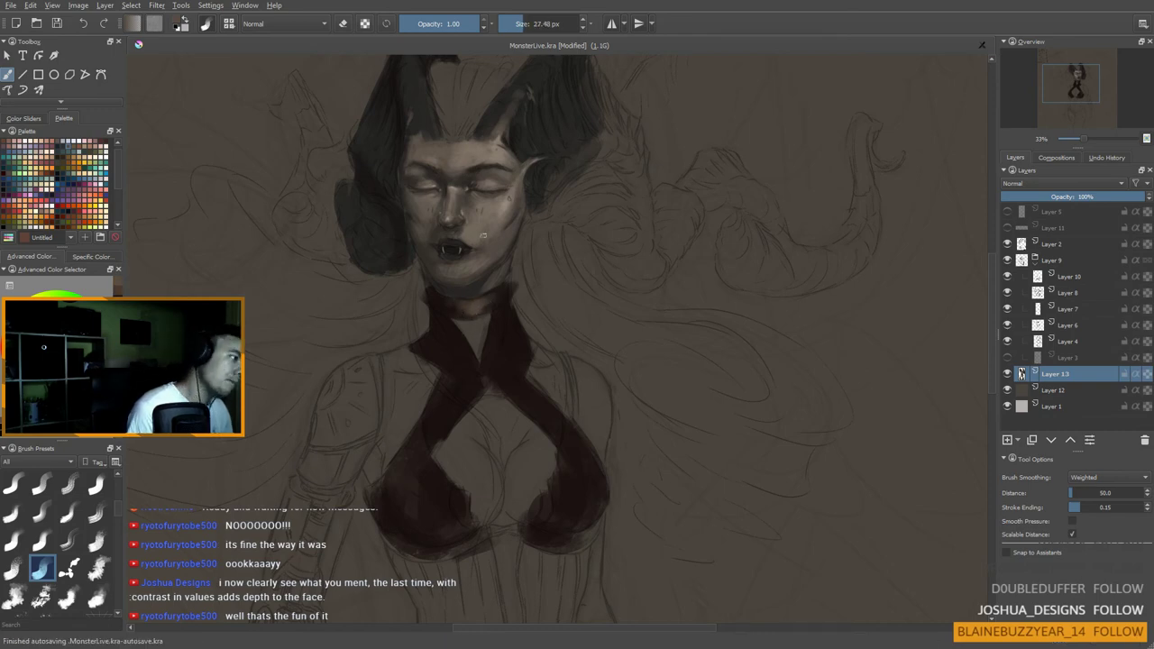
Step: Refine the lit cheek and the area below the eye with skin tones, using brushes between 52.30 and 5.78 px
{"action": "left_click_drag", "start_coordinate": [487, 200], "coordinate": [478, 201]}
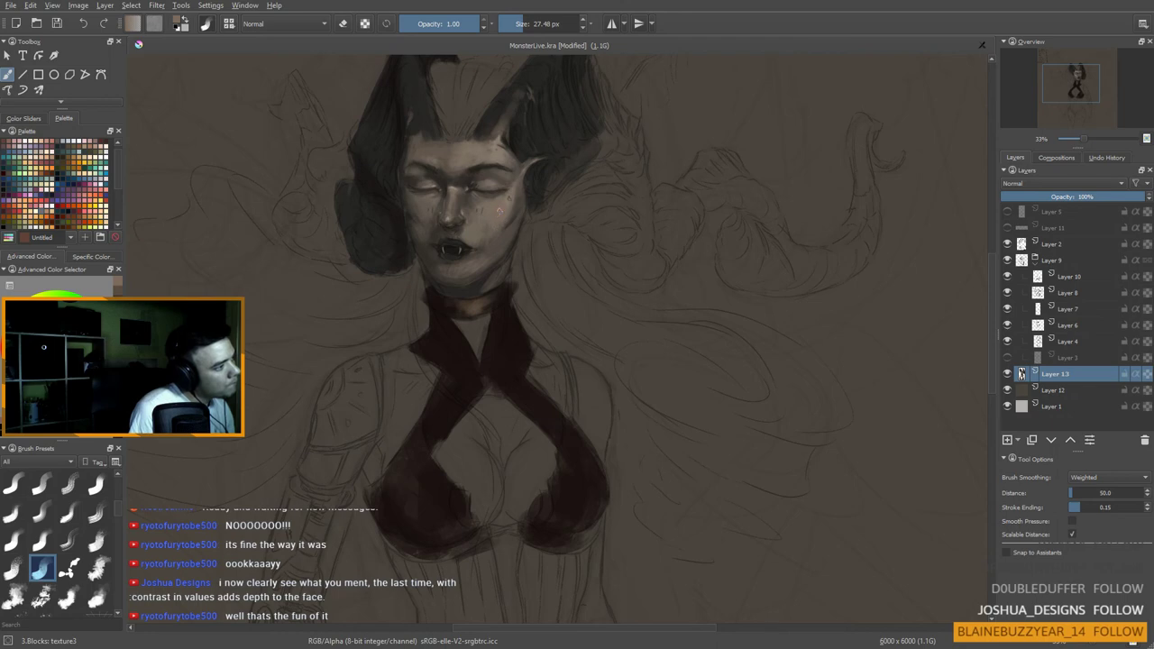
{"action": "left_click_drag", "start_coordinate": [491, 212], "coordinate": [505, 214]}
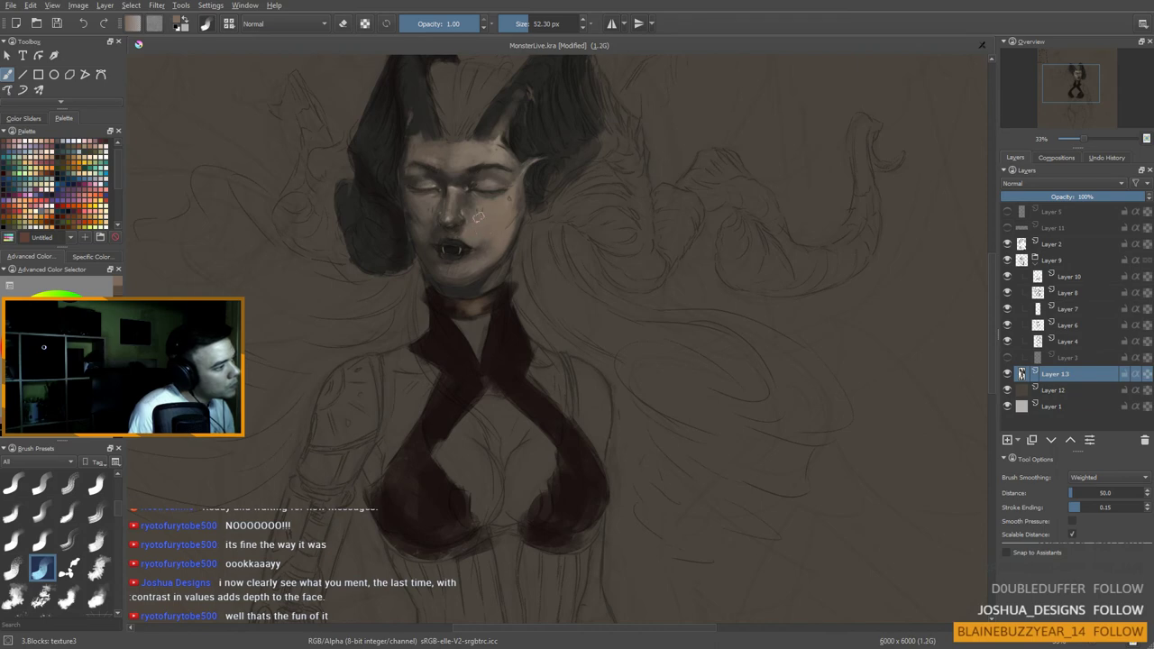
{"action": "left_click_drag", "start_coordinate": [515, 194], "coordinate": [506, 193], "text": "shift"}
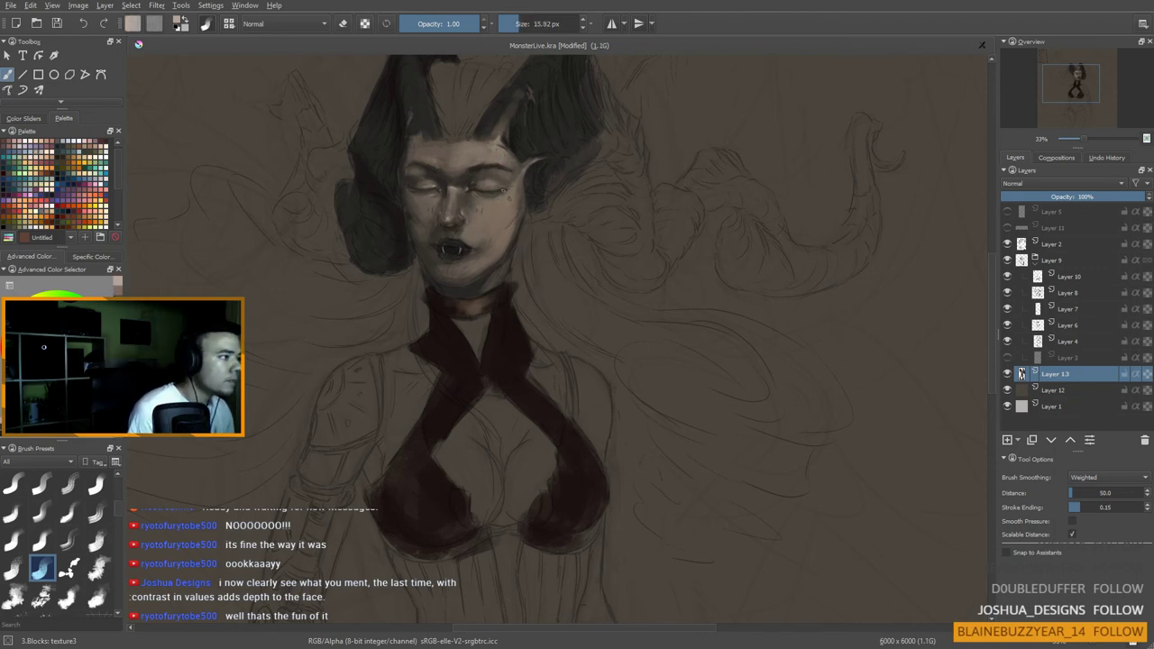
{"action": "key", "text": "bracketleft"}
{"action": "key", "text": "bracketleft"}
{"action": "key", "text": "bracketleft"}
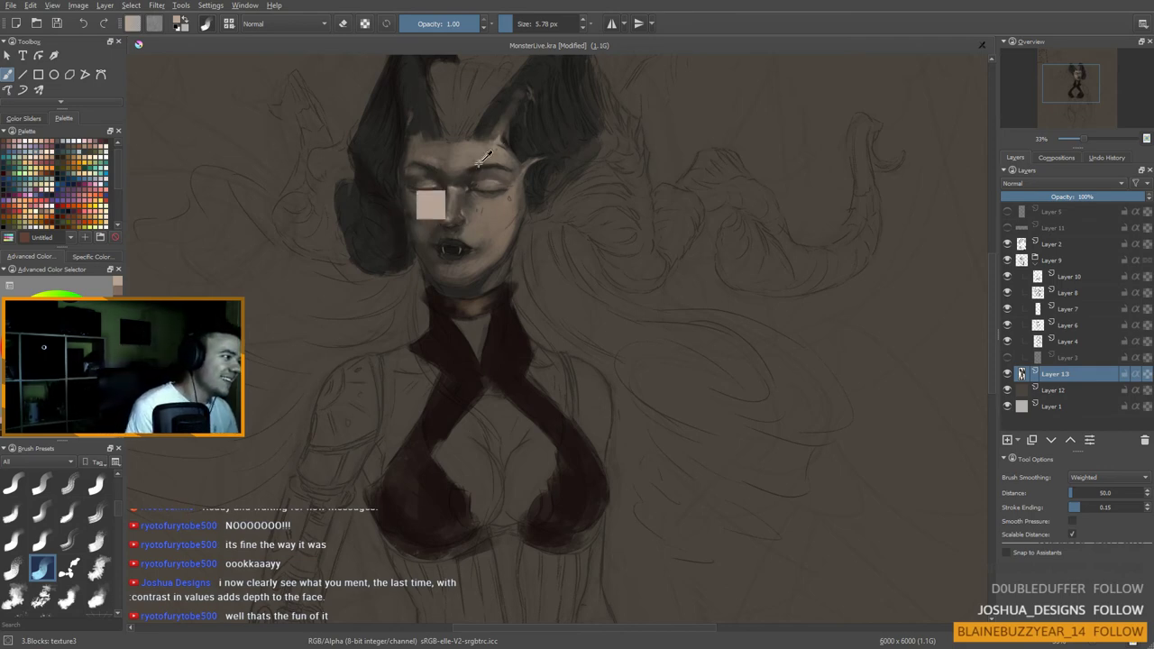
Step: Fill the neck opening and chest cutout with light beige sampled from the forehead, using 34.23 and 76.01 px brushes
{"action": "left_click", "coordinate": [504, 134], "text": "ctrl"}
{"action": "left_click_drag", "start_coordinate": [477, 300], "coordinate": [494, 300], "text": "shift"}
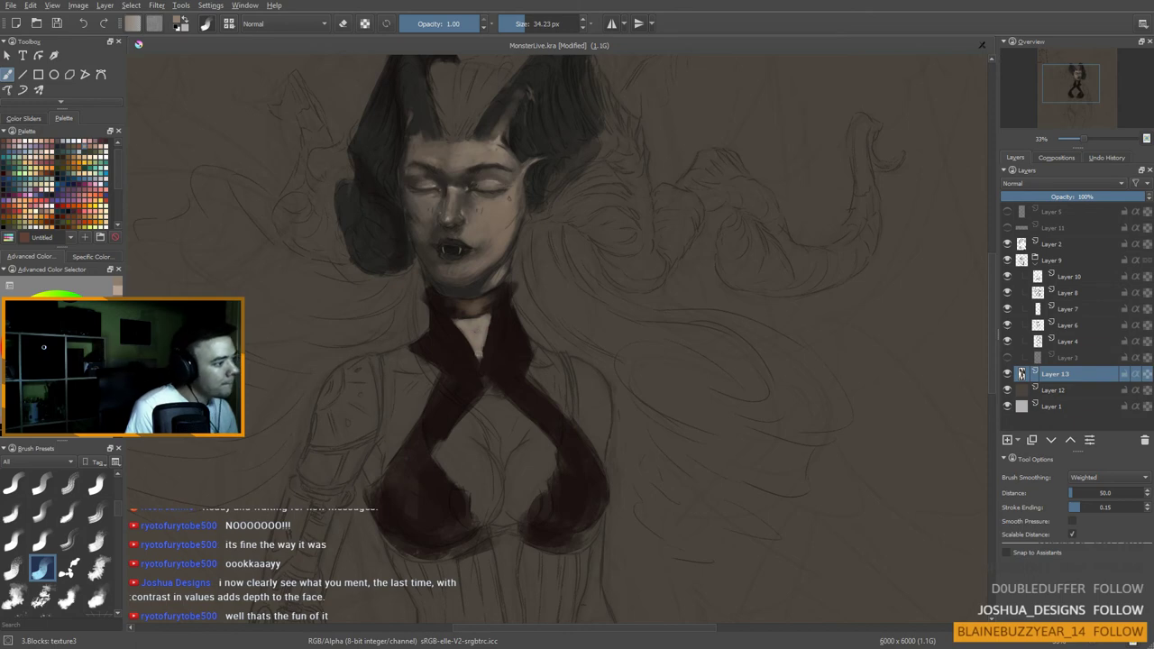
{"action": "mouse_move", "coordinate": [474, 362]}
{"action": "left_mouse_down"}
{"action": "mouse_move", "coordinate": [488, 413]}
{"action": "mouse_move", "coordinate": [487, 401]}
{"action": "mouse_move", "coordinate": [507, 415]}
{"action": "mouse_move", "coordinate": [491, 406]}
{"action": "mouse_move", "coordinate": [468, 422]}
{"action": "mouse_move", "coordinate": [481, 407]}
{"action": "mouse_move", "coordinate": [471, 474]}
{"action": "mouse_move", "coordinate": [485, 472]}
{"action": "mouse_move", "coordinate": [503, 437]}
{"action": "mouse_move", "coordinate": [495, 411]}
{"action": "mouse_move", "coordinate": [509, 408]}
{"action": "mouse_move", "coordinate": [548, 450]}
{"action": "mouse_move", "coordinate": [536, 471]}
{"action": "mouse_move", "coordinate": [558, 455]}
{"action": "mouse_move", "coordinate": [526, 491]}
{"action": "mouse_move", "coordinate": [530, 513]}
{"action": "mouse_move", "coordinate": [512, 485]}
{"action": "mouse_move", "coordinate": [519, 501]}
{"action": "mouse_move", "coordinate": [526, 453]}
{"action": "mouse_move", "coordinate": [497, 435]}
{"action": "mouse_move", "coordinate": [468, 504]}
{"action": "mouse_move", "coordinate": [440, 459]}
{"action": "mouse_move", "coordinate": [484, 489]}
{"action": "mouse_move", "coordinate": [477, 512]}
{"action": "mouse_move", "coordinate": [505, 514]}
{"action": "left_mouse_up"}
{"action": "scroll", "coordinate": [505, 505], "scroll_direction": "down", "scroll_amount": 3}
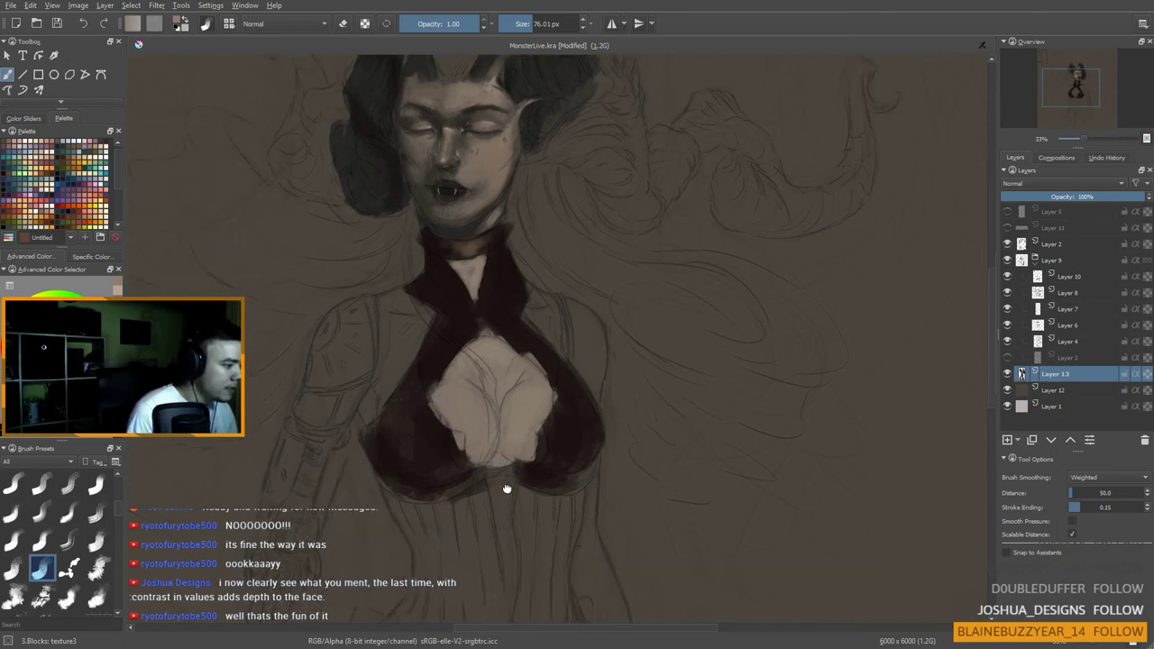
Step: Paint the narrow midriff opening and the bare skin beside the mechanical arm in light beige, using a 76.01 px brush
{"action": "mouse_move", "coordinate": [496, 407]}
{"action": "left_mouse_down"}
{"action": "mouse_move", "coordinate": [503, 455]}
{"action": "mouse_move", "coordinate": [509, 415]}
{"action": "mouse_move", "coordinate": [515, 537]}
{"action": "left_mouse_up"}
{"action": "mouse_move", "coordinate": [485, 272]}
{"action": "left_mouse_down"}
{"action": "mouse_move", "coordinate": [482, 502]}
{"action": "mouse_move", "coordinate": [472, 355]}
{"action": "mouse_move", "coordinate": [433, 379]}
{"action": "mouse_move", "coordinate": [446, 338]}
{"action": "mouse_move", "coordinate": [424, 397]}
{"action": "mouse_move", "coordinate": [430, 343]}
{"action": "mouse_move", "coordinate": [419, 351]}
{"action": "mouse_move", "coordinate": [414, 340]}
{"action": "mouse_move", "coordinate": [415, 420]}
{"action": "left_mouse_up"}
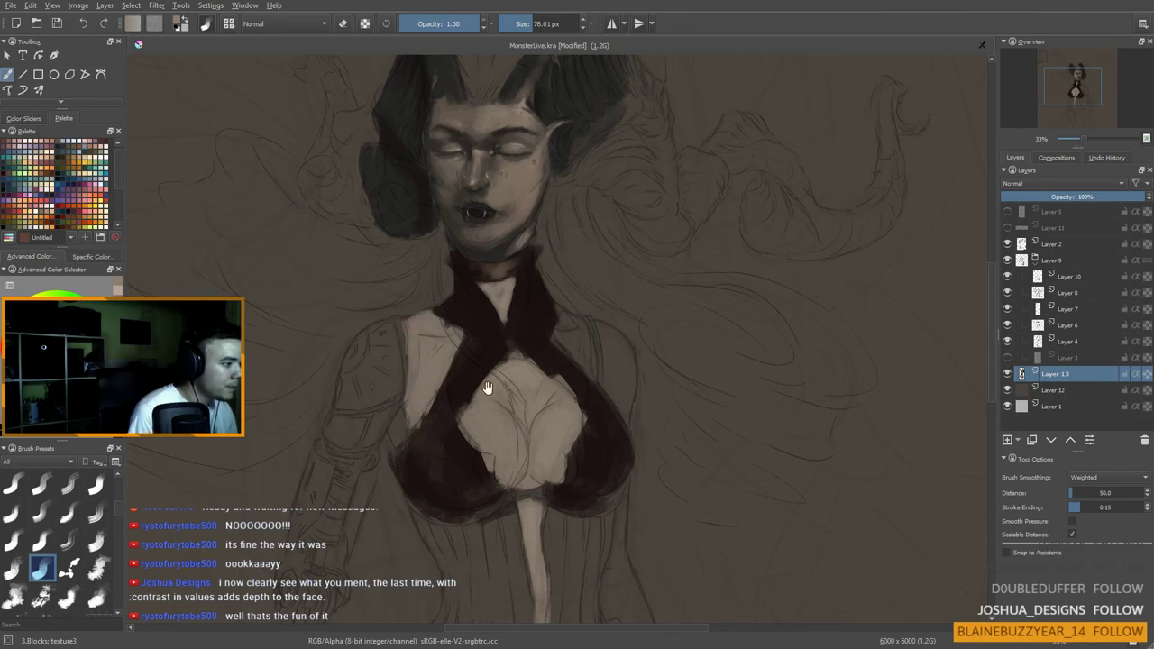
Step: Fill the other shoulder and bare arm down to the wrist with light beige, using a 76.01 px brush
{"action": "left_click_drag", "start_coordinate": [488, 389], "coordinate": [439, 383]}
{"action": "mouse_move", "coordinate": [525, 327]}
{"action": "left_mouse_down"}
{"action": "mouse_move", "coordinate": [517, 338]}
{"action": "mouse_move", "coordinate": [530, 349]}
{"action": "mouse_move", "coordinate": [517, 318]}
{"action": "mouse_move", "coordinate": [531, 356]}
{"action": "mouse_move", "coordinate": [536, 324]}
{"action": "mouse_move", "coordinate": [552, 374]}
{"action": "mouse_move", "coordinate": [557, 355]}
{"action": "mouse_move", "coordinate": [541, 326]}
{"action": "mouse_move", "coordinate": [573, 348]}
{"action": "mouse_move", "coordinate": [579, 375]}
{"action": "mouse_move", "coordinate": [563, 361]}
{"action": "mouse_move", "coordinate": [546, 455]}
{"action": "mouse_move", "coordinate": [559, 435]}
{"action": "mouse_move", "coordinate": [574, 450]}
{"action": "mouse_move", "coordinate": [599, 541]}
{"action": "mouse_move", "coordinate": [601, 512]}
{"action": "mouse_move", "coordinate": [614, 552]}
{"action": "left_mouse_up"}
{"action": "scroll", "coordinate": [572, 330], "scroll_direction": "down", "scroll_amount": 3}
{"action": "scroll", "coordinate": [550, 333], "scroll_direction": "down", "scroll_amount": 3}
{"action": "left_click_drag", "start_coordinate": [573, 482], "coordinate": [586, 526]}
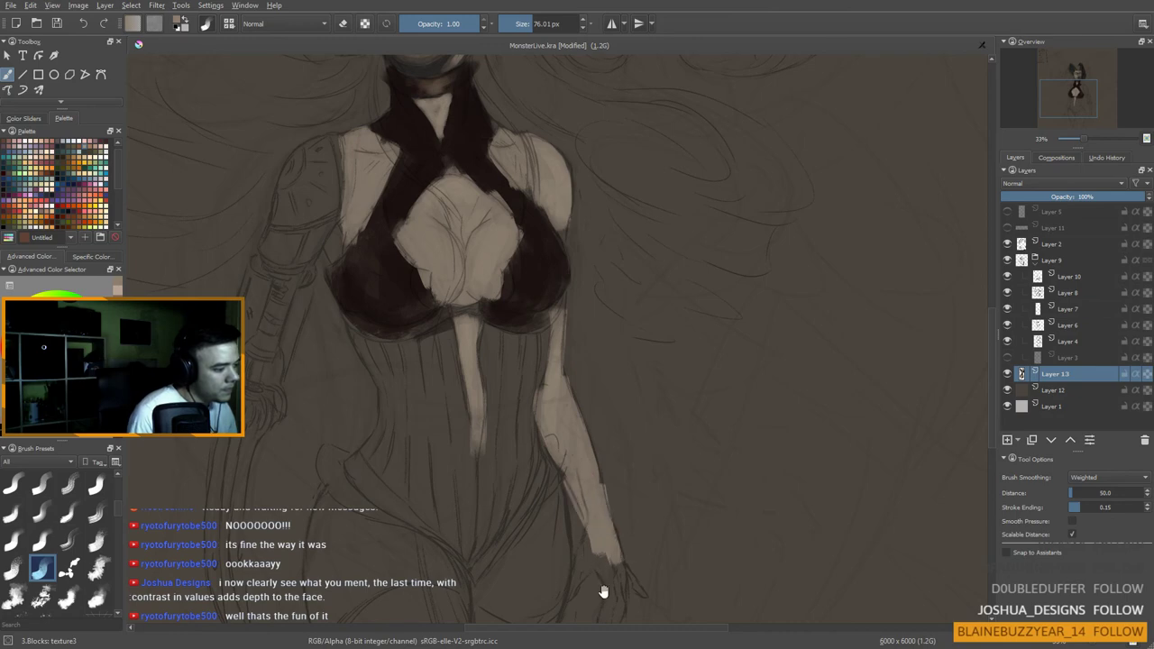
{"action": "left_click_drag", "start_coordinate": [576, 611], "coordinate": [597, 505]}
{"action": "left_click_drag", "start_coordinate": [610, 418], "coordinate": [603, 460]}
Step: Block in both upper thighs below the corset in light beige, using a 133.40 px brush
{"action": "left_click_drag", "start_coordinate": [502, 579], "coordinate": [560, 478]}
{"action": "mouse_move", "coordinate": [402, 315]}
{"action": "left_mouse_down"}
{"action": "mouse_move", "coordinate": [405, 413]}
{"action": "mouse_move", "coordinate": [415, 307]}
{"action": "mouse_move", "coordinate": [414, 352]}
{"action": "mouse_move", "coordinate": [433, 391]}
{"action": "mouse_move", "coordinate": [453, 339]}
{"action": "mouse_move", "coordinate": [468, 370]}
{"action": "mouse_move", "coordinate": [502, 349]}
{"action": "mouse_move", "coordinate": [527, 374]}
{"action": "left_mouse_up"}
{"action": "mouse_move", "coordinate": [530, 378]}
{"action": "left_mouse_down"}
{"action": "mouse_move", "coordinate": [574, 334]}
{"action": "mouse_move", "coordinate": [554, 371]}
{"action": "mouse_move", "coordinate": [577, 367]}
{"action": "mouse_move", "coordinate": [626, 268]}
{"action": "mouse_move", "coordinate": [606, 457]}
{"action": "left_mouse_up"}
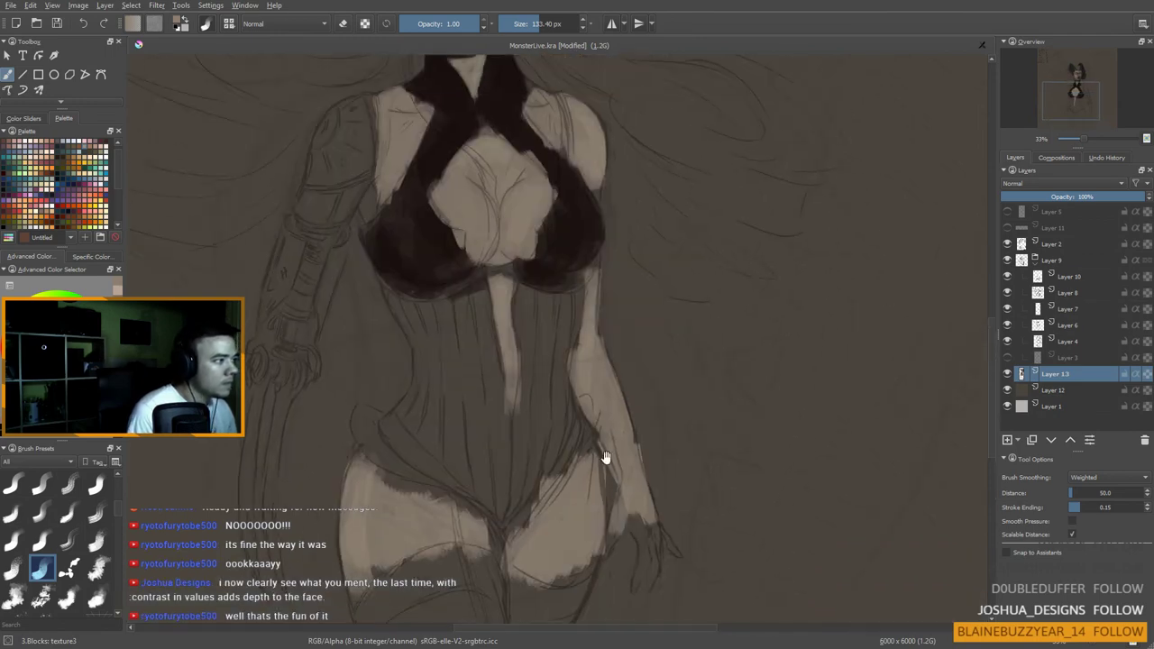
Step: Block in the corset on both sides of the midriff opening and down to its point in near-black, using a 133.40 px brush
{"action": "left_click", "coordinate": [420, 250], "text": "ctrl"}
{"action": "left_click_drag", "start_coordinate": [404, 269], "coordinate": [440, 371]}
{"action": "mouse_move", "coordinate": [427, 283]}
{"action": "left_mouse_down"}
{"action": "mouse_move", "coordinate": [460, 345]}
{"action": "mouse_move", "coordinate": [484, 325]}
{"action": "mouse_move", "coordinate": [494, 375]}
{"action": "left_mouse_up"}
{"action": "left_click_drag", "start_coordinate": [418, 311], "coordinate": [441, 635]}
{"action": "scroll", "coordinate": [476, 244], "scroll_direction": "down", "scroll_amount": 5}
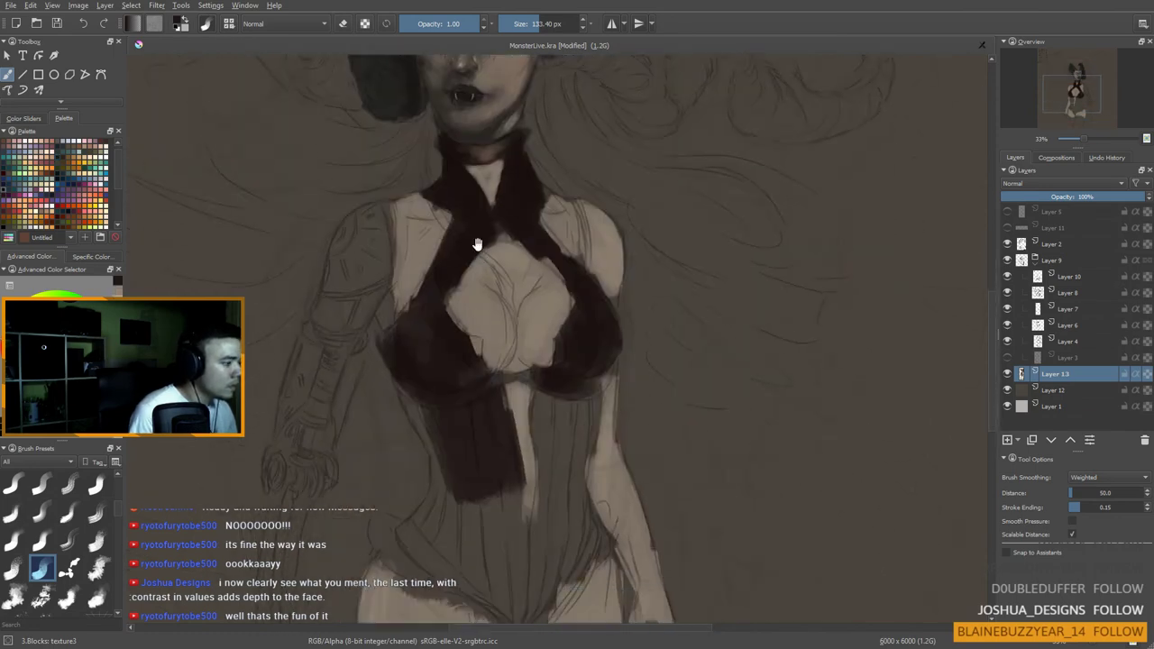
{"action": "mouse_move", "coordinate": [464, 433]}
{"action": "left_mouse_down"}
{"action": "mouse_move", "coordinate": [432, 363]}
{"action": "mouse_move", "coordinate": [426, 378]}
{"action": "mouse_move", "coordinate": [408, 359]}
{"action": "mouse_move", "coordinate": [466, 455]}
{"action": "mouse_move", "coordinate": [463, 429]}
{"action": "mouse_move", "coordinate": [476, 431]}
{"action": "mouse_move", "coordinate": [496, 371]}
{"action": "mouse_move", "coordinate": [450, 460]}
{"action": "mouse_move", "coordinate": [444, 428]}
{"action": "mouse_move", "coordinate": [444, 482]}
{"action": "mouse_move", "coordinate": [430, 486]}
{"action": "mouse_move", "coordinate": [446, 517]}
{"action": "mouse_move", "coordinate": [498, 555]}
{"action": "mouse_move", "coordinate": [490, 492]}
{"action": "mouse_move", "coordinate": [527, 579]}
{"action": "mouse_move", "coordinate": [535, 518]}
{"action": "mouse_move", "coordinate": [543, 533]}
{"action": "mouse_move", "coordinate": [555, 508]}
{"action": "mouse_move", "coordinate": [546, 385]}
{"action": "mouse_move", "coordinate": [552, 461]}
{"action": "mouse_move", "coordinate": [581, 426]}
{"action": "mouse_move", "coordinate": [583, 382]}
{"action": "mouse_move", "coordinate": [572, 467]}
{"action": "mouse_move", "coordinate": [587, 502]}
{"action": "mouse_move", "coordinate": [511, 545]}
{"action": "left_mouse_up"}
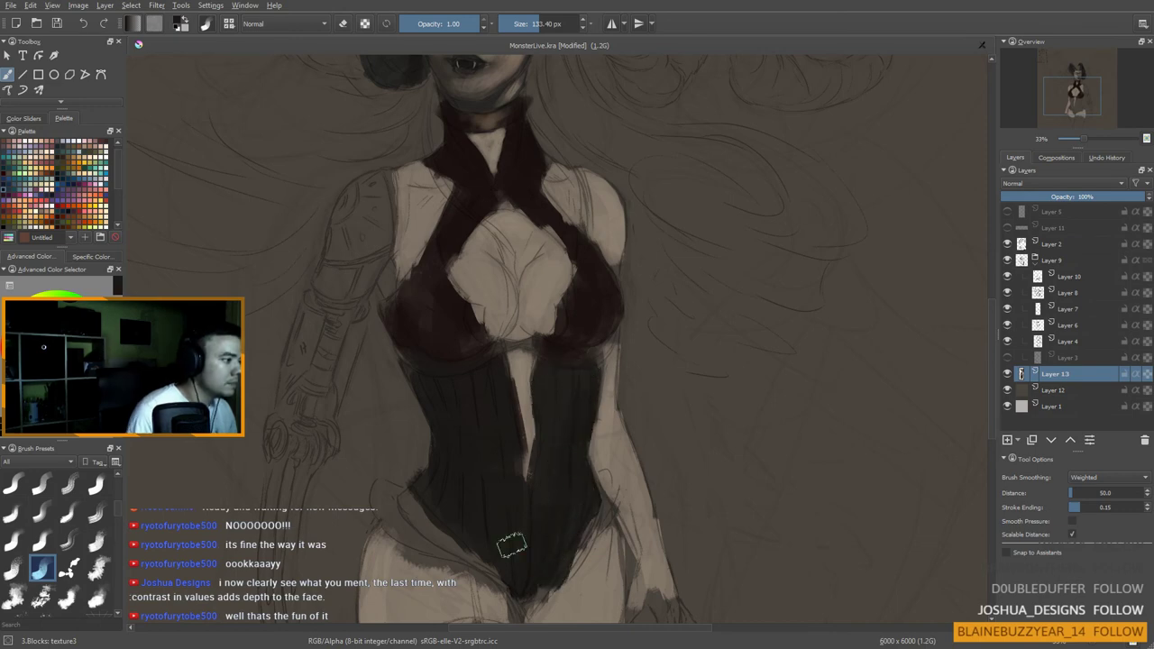
Step: Block in the dark grey hair flaring out beside the neck and behind the pointed ear, using a 133.40 px brush
{"action": "scroll", "coordinate": [486, 495], "scroll_direction": "down", "scroll_amount": 3}
{"action": "scroll", "coordinate": [487, 495], "scroll_direction": "up", "scroll_amount": 2}
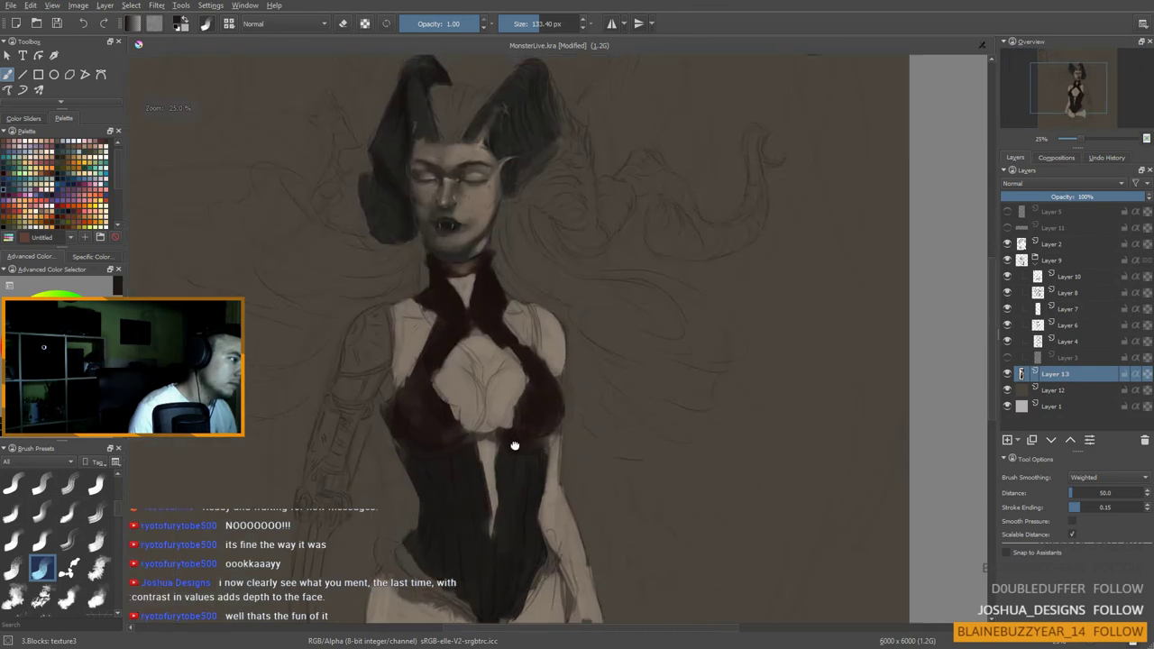
{"action": "left_click_drag", "start_coordinate": [641, 495], "coordinate": [645, 527]}
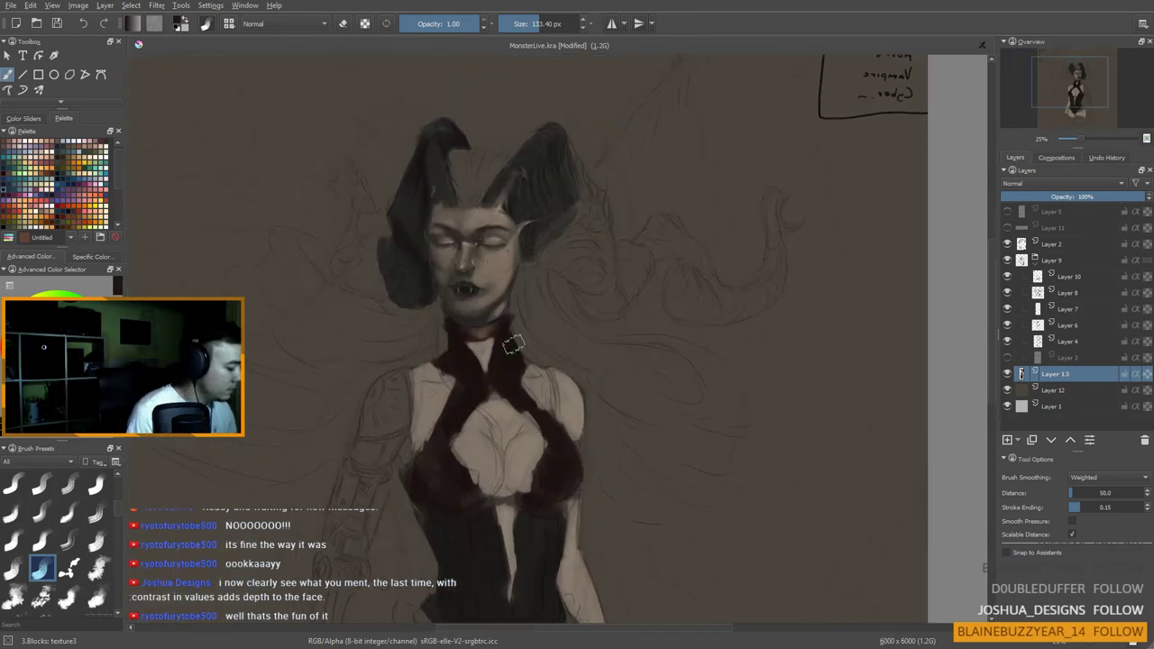
{"action": "key", "text": "e"}
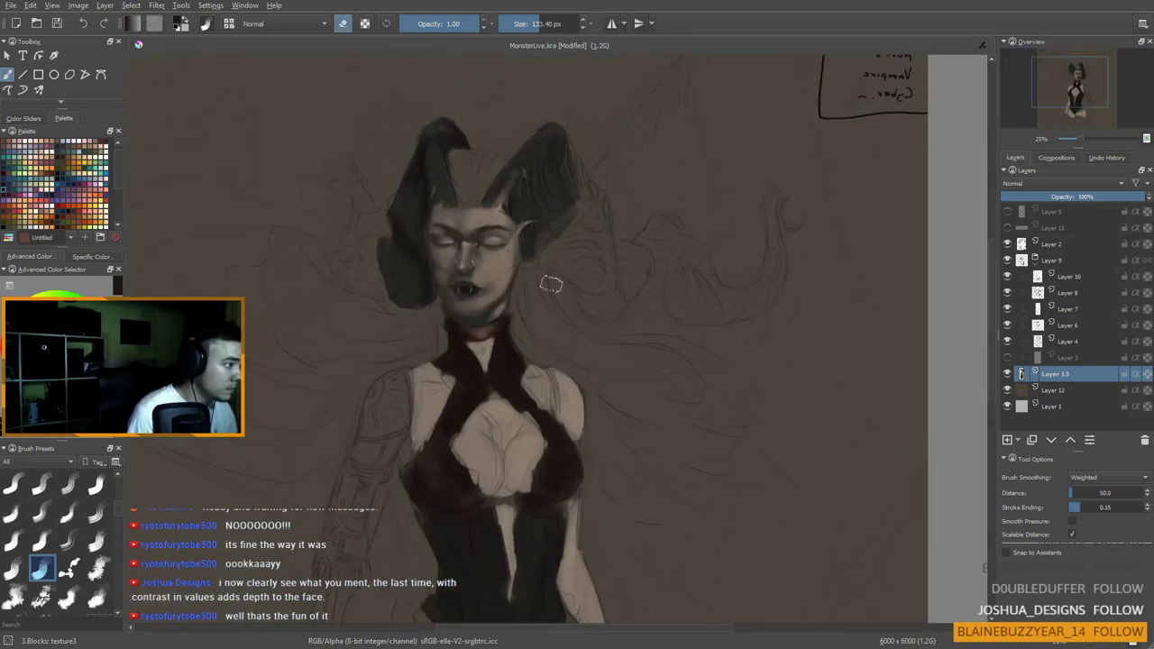
{"action": "key", "text": "e"}
{"action": "mouse_move", "coordinate": [416, 309]}
{"action": "left_mouse_down"}
{"action": "mouse_move", "coordinate": [412, 330]}
{"action": "mouse_move", "coordinate": [384, 327]}
{"action": "mouse_move", "coordinate": [388, 353]}
{"action": "mouse_move", "coordinate": [394, 346]}
{"action": "mouse_move", "coordinate": [374, 356]}
{"action": "mouse_move", "coordinate": [376, 335]}
{"action": "left_mouse_up"}
{"action": "left_click", "coordinate": [426, 270], "text": "ctrl"}
{"action": "left_click", "coordinate": [421, 270], "text": "ctrl"}
{"action": "mouse_move", "coordinate": [416, 290]}
{"action": "left_mouse_down"}
{"action": "mouse_move", "coordinate": [416, 337]}
{"action": "mouse_move", "coordinate": [421, 319]}
{"action": "mouse_move", "coordinate": [402, 320]}
{"action": "mouse_move", "coordinate": [371, 358]}
{"action": "mouse_move", "coordinate": [411, 342]}
{"action": "mouse_move", "coordinate": [377, 348]}
{"action": "mouse_move", "coordinate": [313, 318]}
{"action": "mouse_move", "coordinate": [414, 326]}
{"action": "mouse_move", "coordinate": [363, 316]}
{"action": "mouse_move", "coordinate": [419, 310]}
{"action": "mouse_move", "coordinate": [430, 360]}
{"action": "left_mouse_up"}
{"action": "mouse_move", "coordinate": [526, 284]}
{"action": "left_mouse_down"}
{"action": "mouse_move", "coordinate": [520, 327]}
{"action": "mouse_move", "coordinate": [532, 280]}
{"action": "mouse_move", "coordinate": [546, 328]}
{"action": "mouse_move", "coordinate": [540, 358]}
{"action": "mouse_move", "coordinate": [522, 339]}
{"action": "mouse_move", "coordinate": [529, 286]}
{"action": "mouse_move", "coordinate": [551, 346]}
{"action": "mouse_move", "coordinate": [594, 349]}
{"action": "mouse_move", "coordinate": [550, 251]}
{"action": "mouse_move", "coordinate": [542, 256]}
{"action": "mouse_move", "coordinate": [588, 230]}
{"action": "mouse_move", "coordinate": [551, 243]}
{"action": "mouse_move", "coordinate": [598, 258]}
{"action": "mouse_move", "coordinate": [587, 270]}
{"action": "mouse_move", "coordinate": [604, 309]}
{"action": "mouse_move", "coordinate": [589, 205]}
{"action": "mouse_move", "coordinate": [570, 168]}
{"action": "mouse_move", "coordinate": [604, 229]}
{"action": "mouse_move", "coordinate": [613, 307]}
{"action": "mouse_move", "coordinate": [628, 244]}
{"action": "left_mouse_up"}
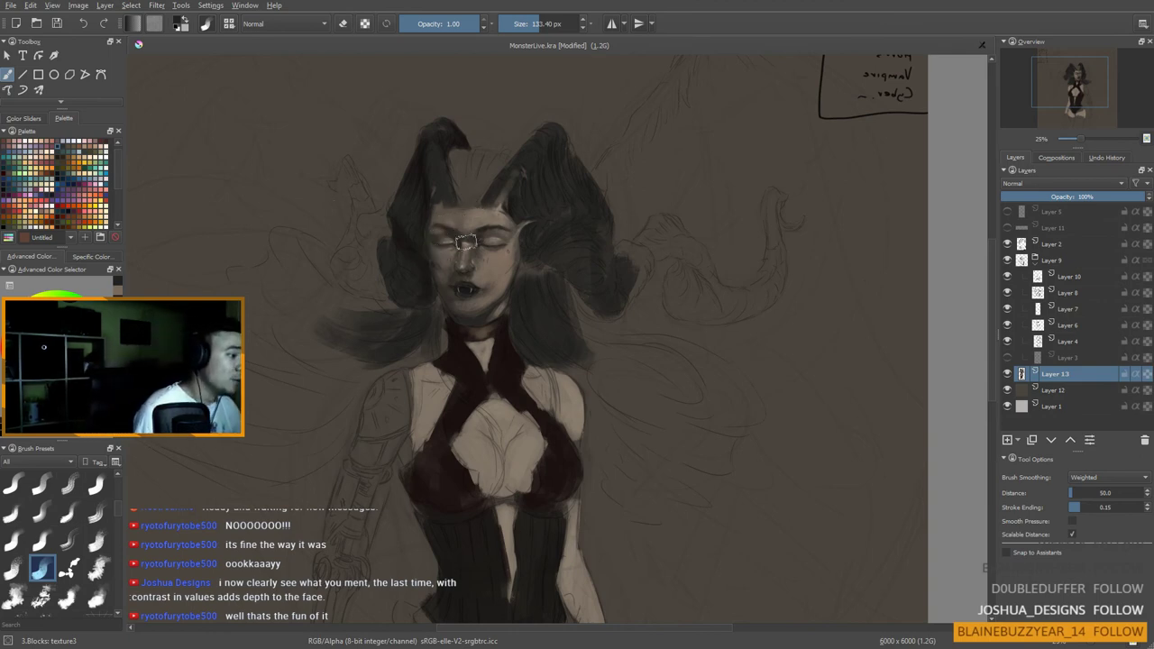
Step: Fill the hair between the horns with dark grey, and define the horn edges and bases using a 13.76 px brush
{"action": "mouse_move", "coordinate": [464, 196]}
{"action": "left_mouse_down"}
{"action": "mouse_move", "coordinate": [459, 154]}
{"action": "mouse_move", "coordinate": [478, 164]}
{"action": "mouse_move", "coordinate": [476, 201]}
{"action": "mouse_move", "coordinate": [473, 192]}
{"action": "mouse_move", "coordinate": [483, 196]}
{"action": "mouse_move", "coordinate": [452, 219]}
{"action": "left_mouse_up"}
{"action": "left_click", "coordinate": [477, 215], "text": "ctrl"}
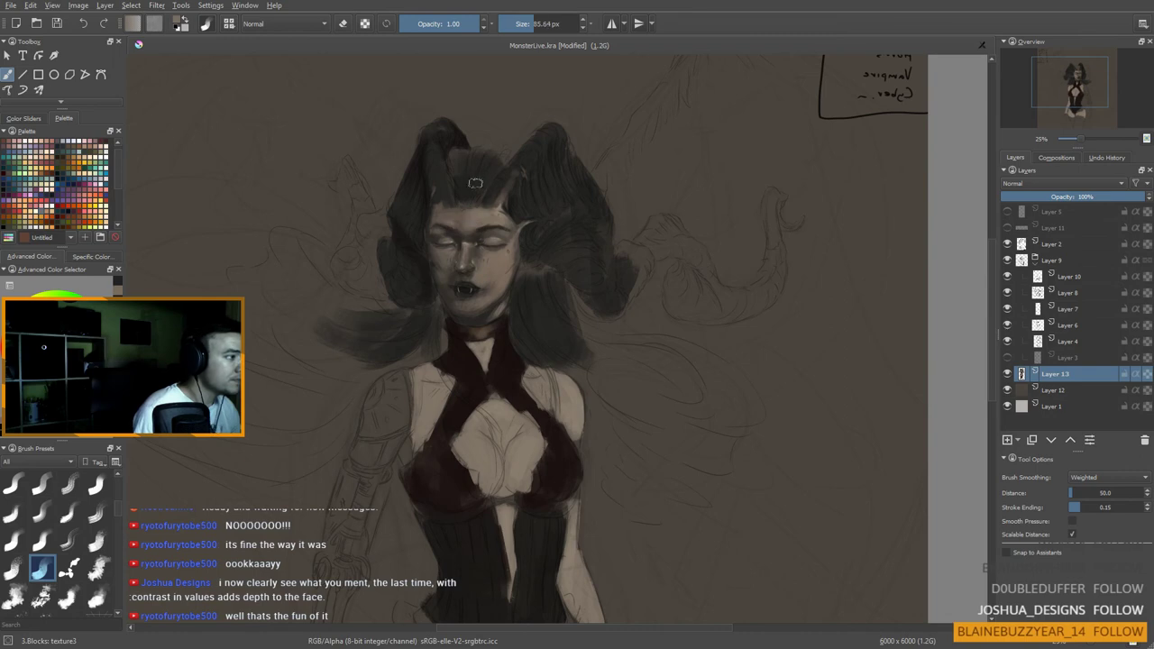
{"action": "left_click", "coordinate": [458, 136], "text": "ctrl"}
{"action": "key", "text": "bracketleft"}
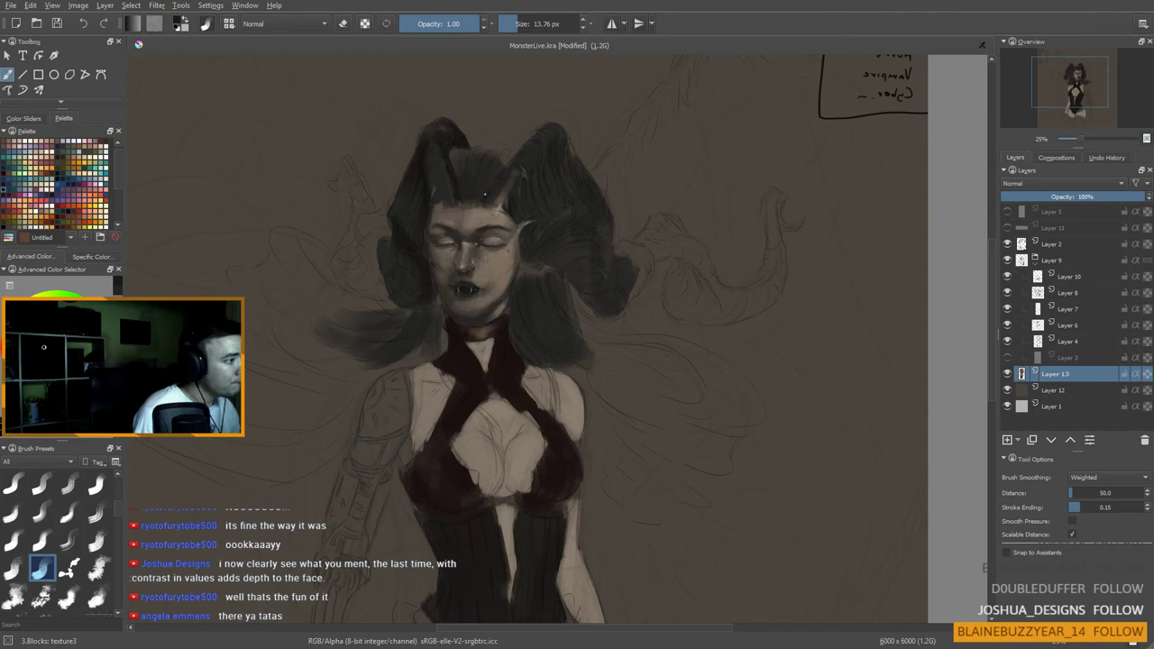
{"action": "left_click", "coordinate": [499, 209], "text": "ctrl"}
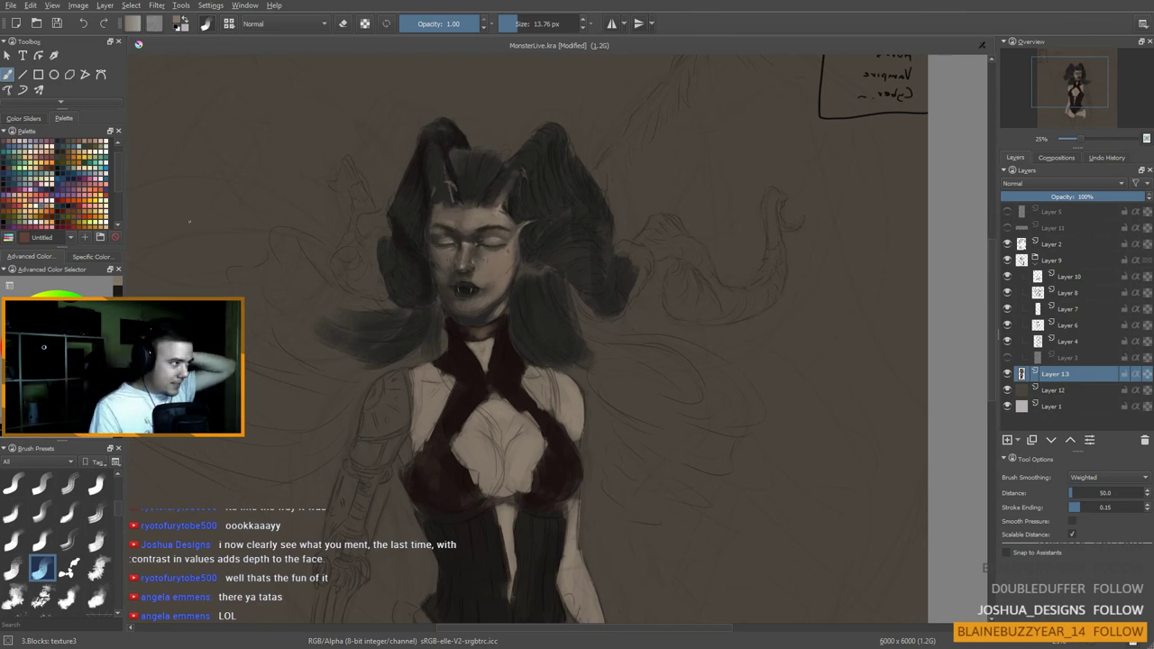
Step: Sharpen the base of the horn above the pointed ear with light edges and near-black accents, using a 5.75 px brush
{"action": "scroll", "coordinate": [491, 231], "scroll_direction": "up", "scroll_amount": 2}
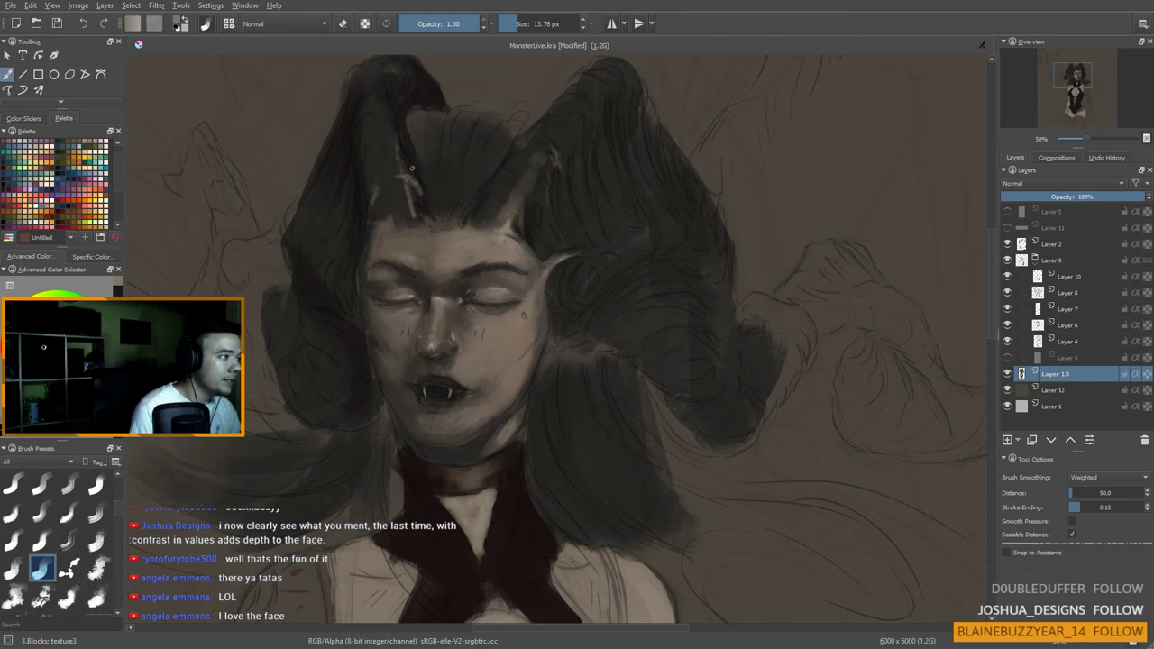
{"action": "left_click_drag", "start_coordinate": [465, 299], "coordinate": [552, 310]}
{"action": "scroll", "coordinate": [533, 183], "scroll_direction": "down", "scroll_amount": 3}
{"action": "scroll", "coordinate": [530, 189], "scroll_direction": "up", "scroll_amount": 2}
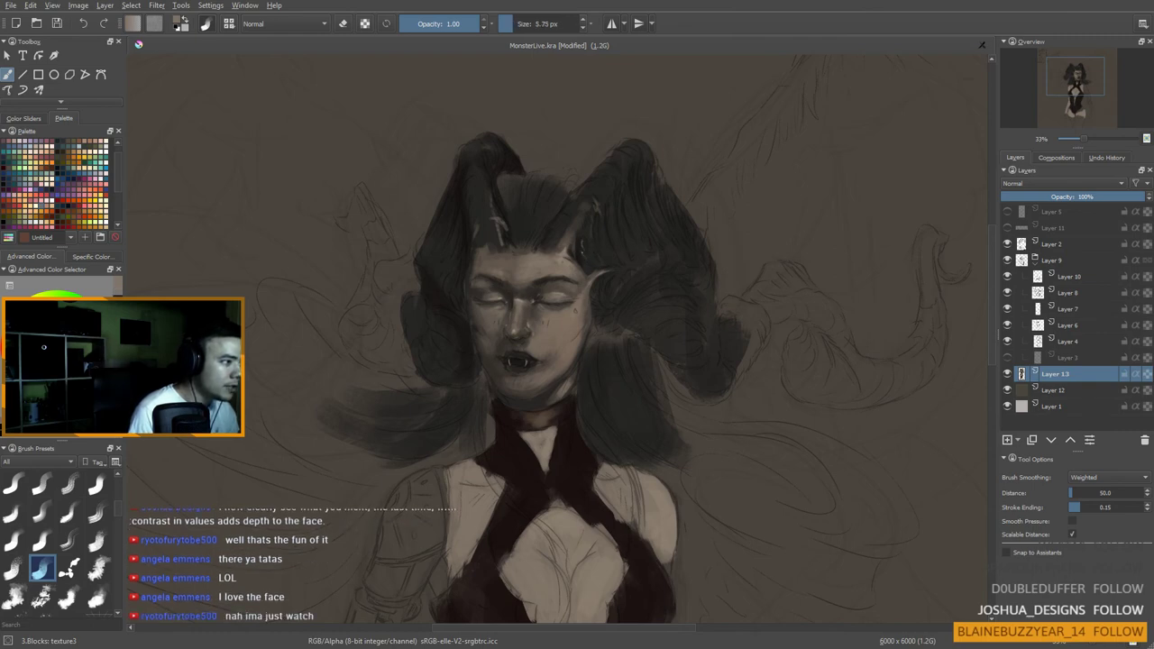
{"action": "left_click", "coordinate": [587, 260], "text": "ctrl"}
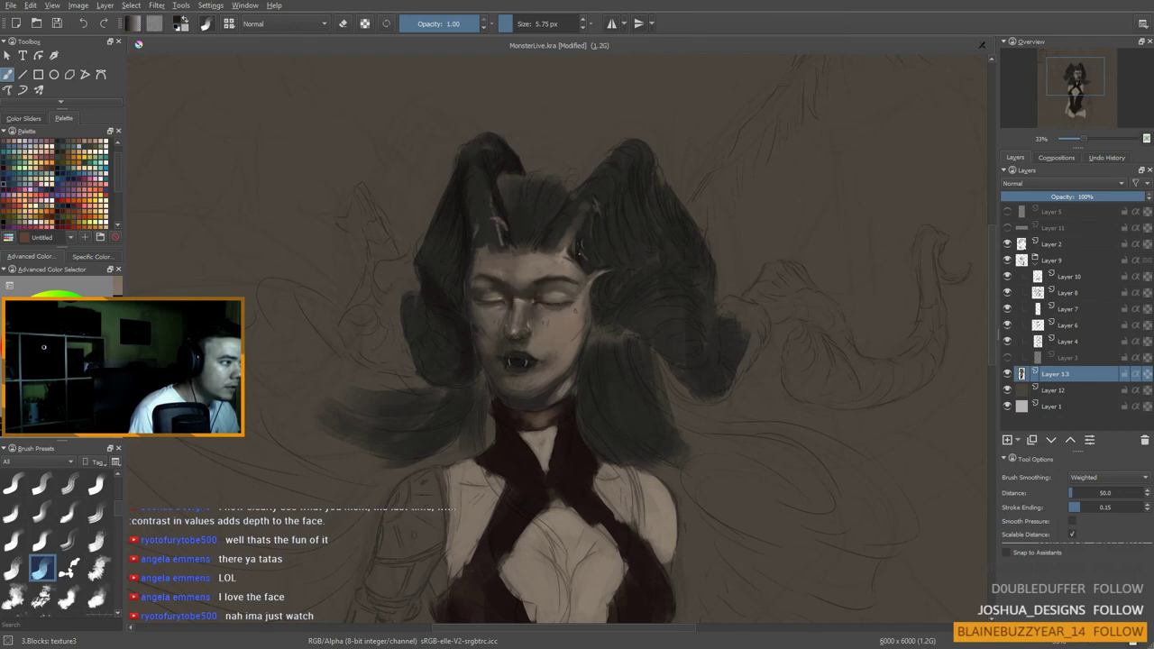
{"action": "left_click_drag", "start_coordinate": [581, 254], "coordinate": [587, 255]}
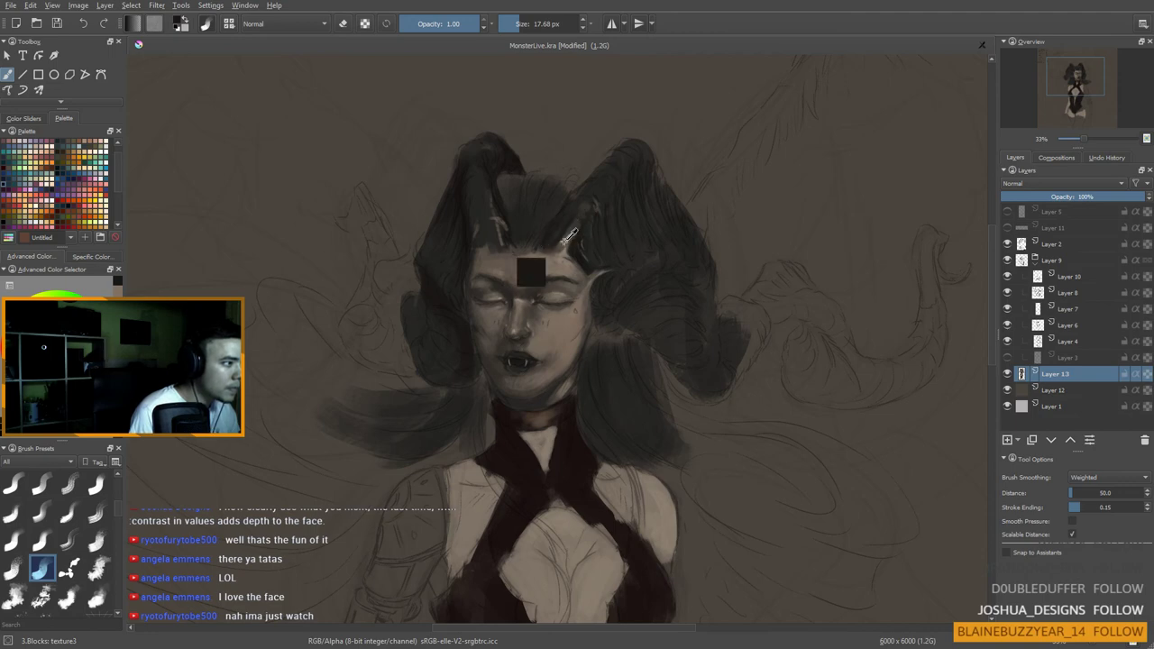
Step: Rework the hairline and temples around both horn bases with sampled dark tones, using 16.25 px and 9.40 px brushes
{"action": "left_click", "coordinate": [466, 242], "text": "ctrl"}
{"action": "left_click_drag", "start_coordinate": [467, 242], "coordinate": [460, 242], "text": "shift"}
{"action": "left_click", "coordinate": [469, 241], "text": "ctrl"}
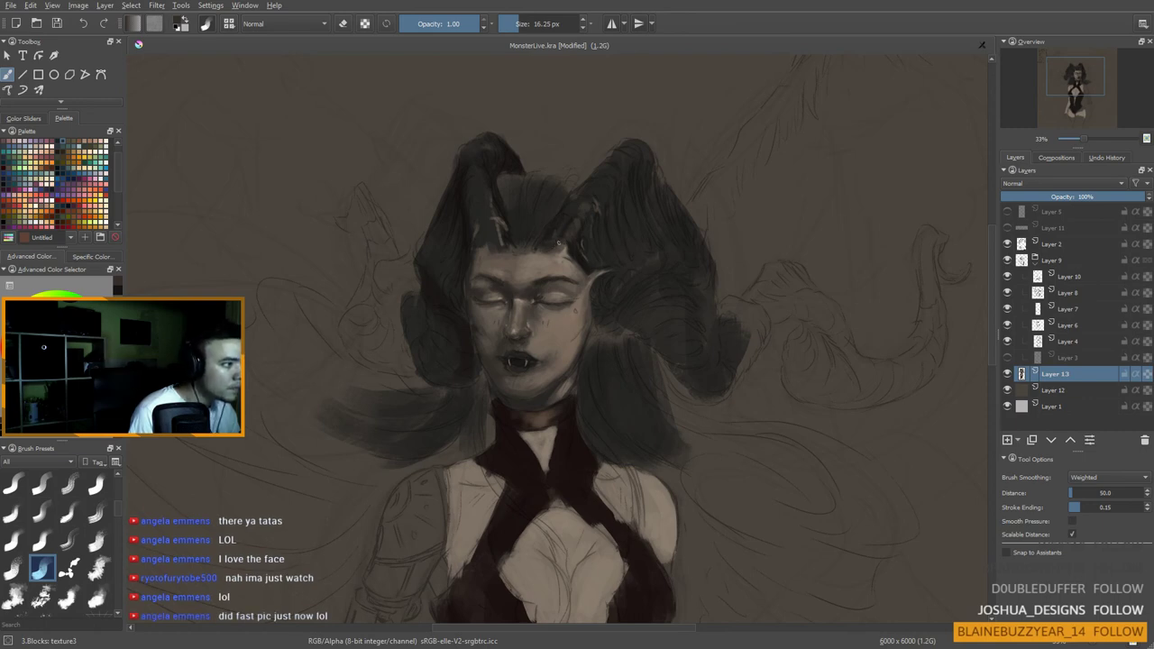
{"action": "left_click", "coordinate": [558, 243], "text": "ctrl"}
{"action": "left_click_drag", "start_coordinate": [559, 243], "coordinate": [554, 242], "text": "shift"}
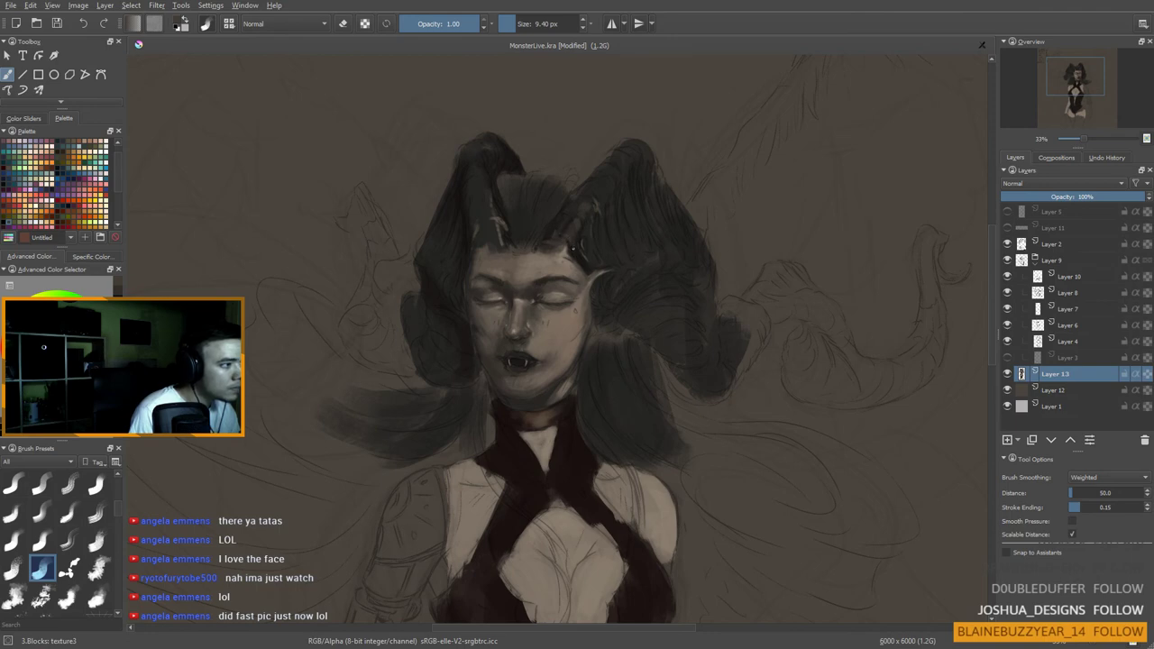
{"action": "key", "text": "bracketright"}
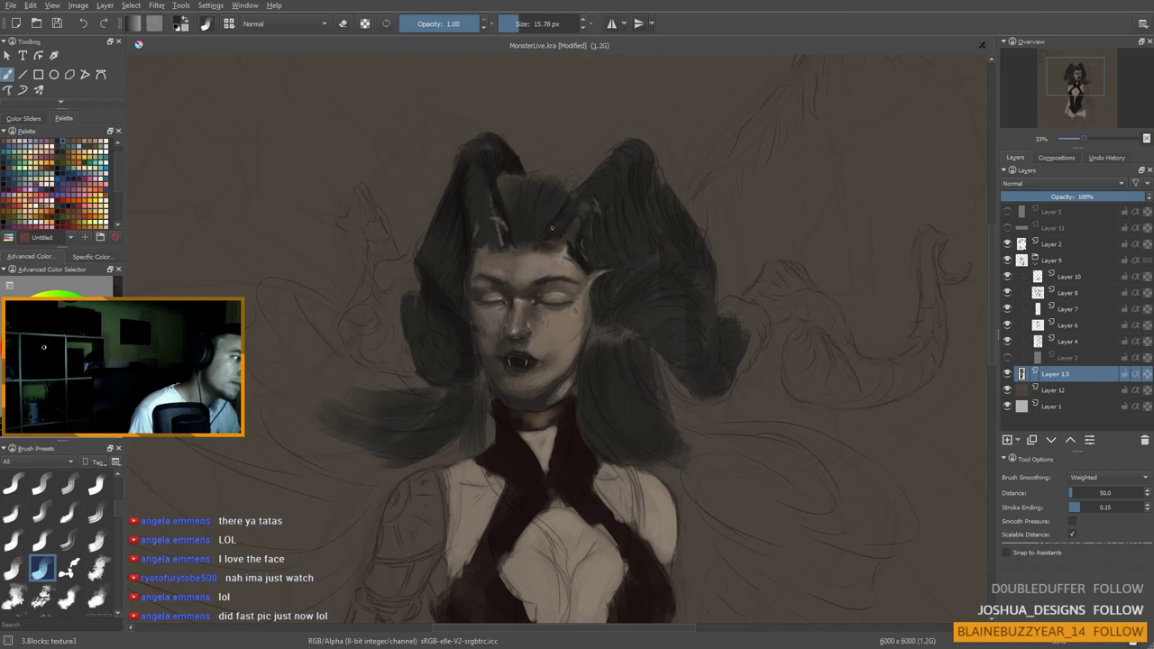
Step: Shape the dark hairline between the horns into a pointed widow's peak over the forehead, using brushes from 9.95 to 27.68 px
{"action": "mouse_move", "coordinate": [556, 223]}
{"action": "left_mouse_down"}
{"action": "mouse_move", "coordinate": [580, 263]}
{"action": "mouse_move", "coordinate": [553, 246]}
{"action": "left_mouse_up"}
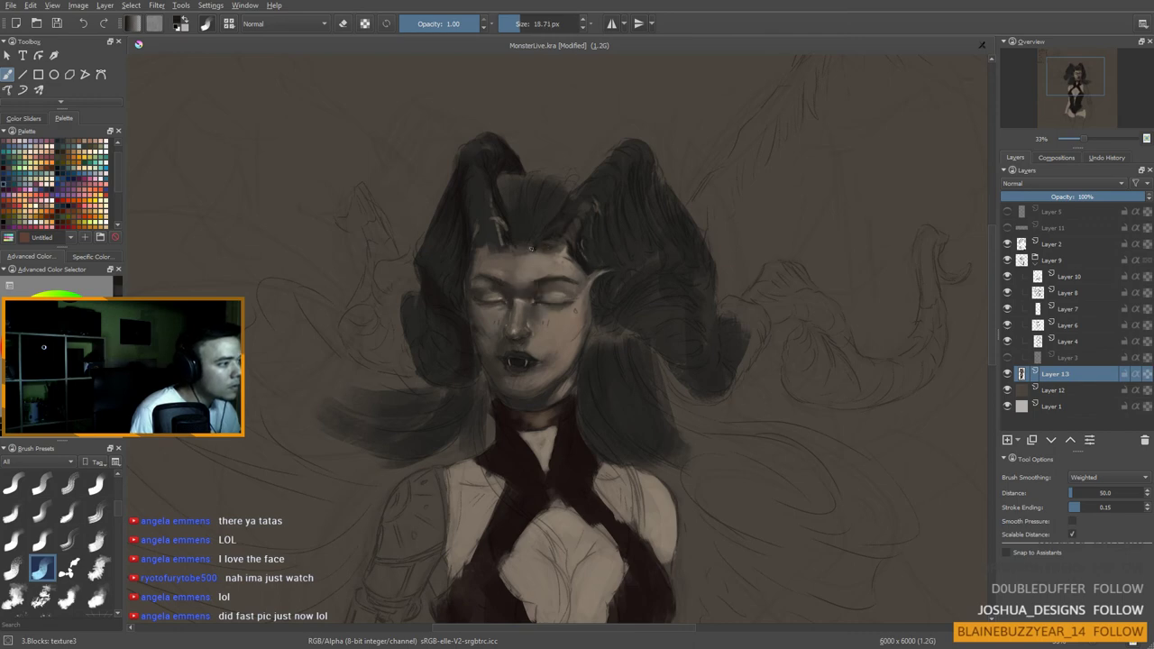
{"action": "left_click", "coordinate": [519, 255], "text": "ctrl"}
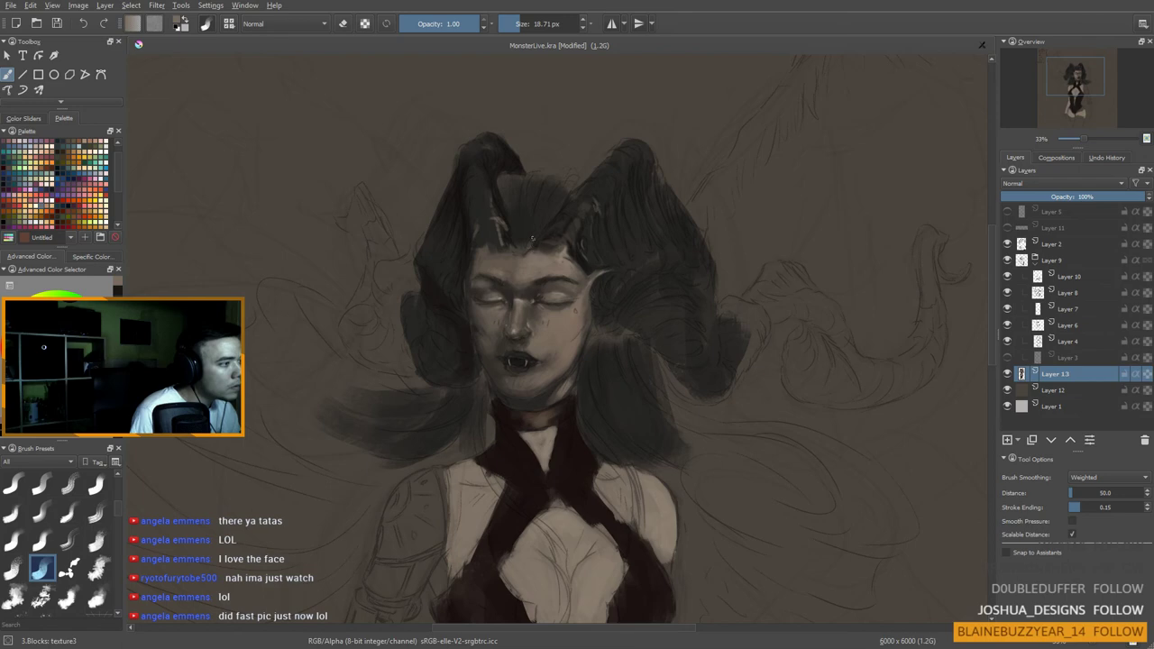
{"action": "left_click_drag", "start_coordinate": [532, 239], "coordinate": [527, 239]}
{"action": "left_click_drag", "start_coordinate": [524, 188], "coordinate": [525, 215]}
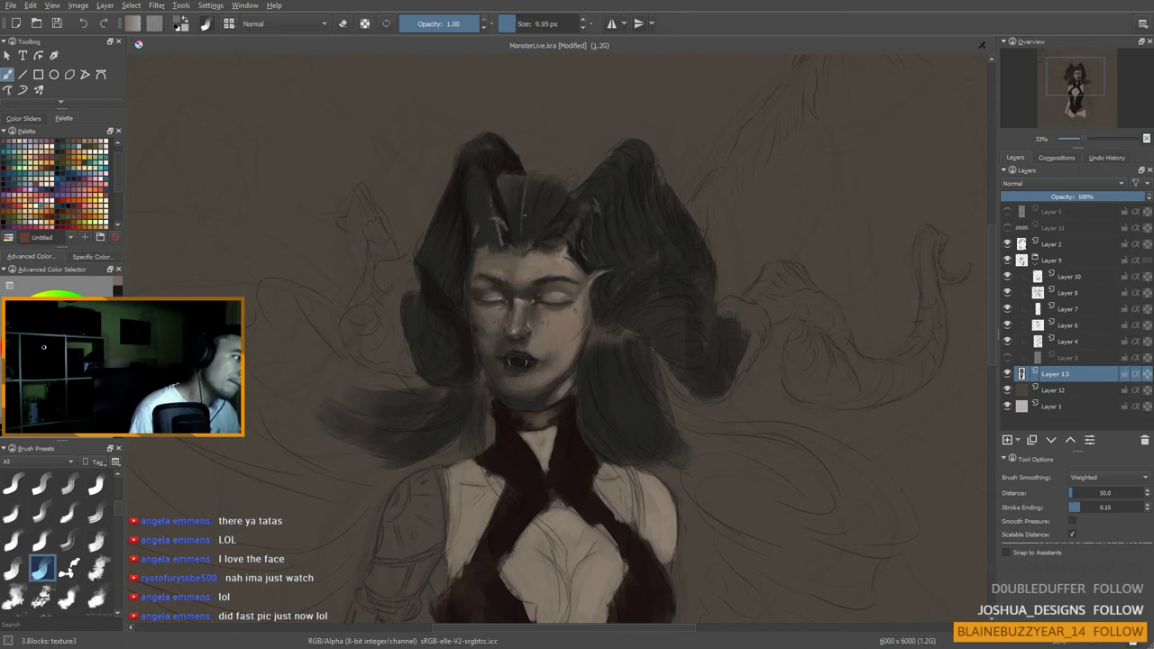
{"action": "key", "text": "ctrl+z"}
{"action": "left_click", "coordinate": [519, 243], "text": "ctrl"}
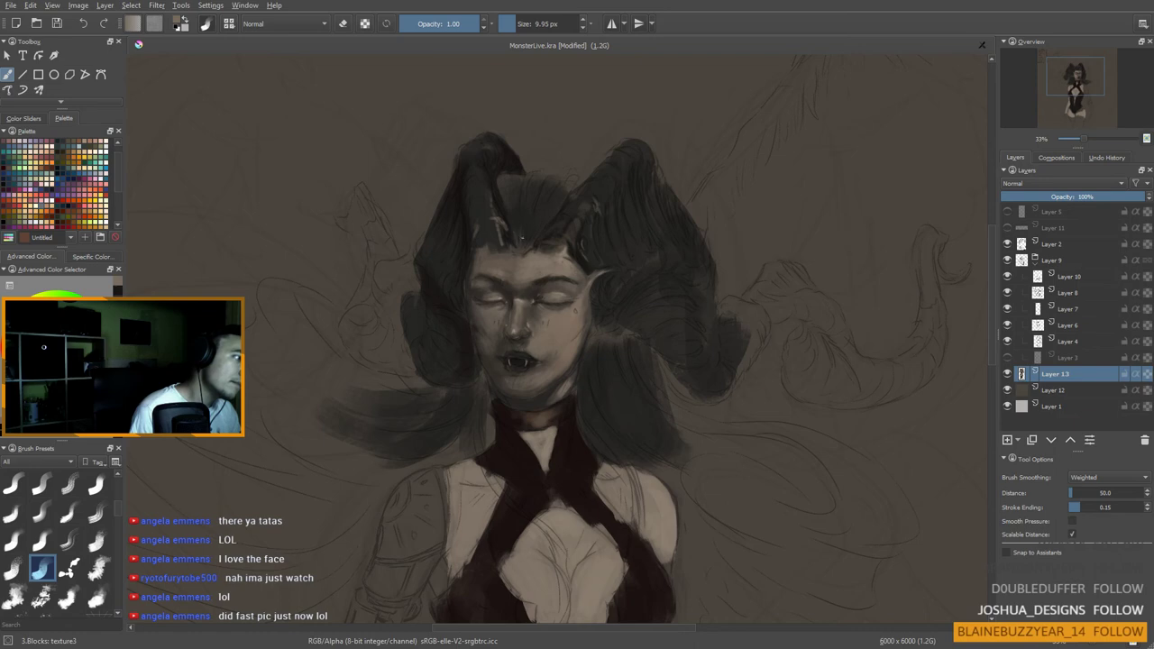
{"action": "left_click", "coordinate": [498, 200], "text": "ctrl"}
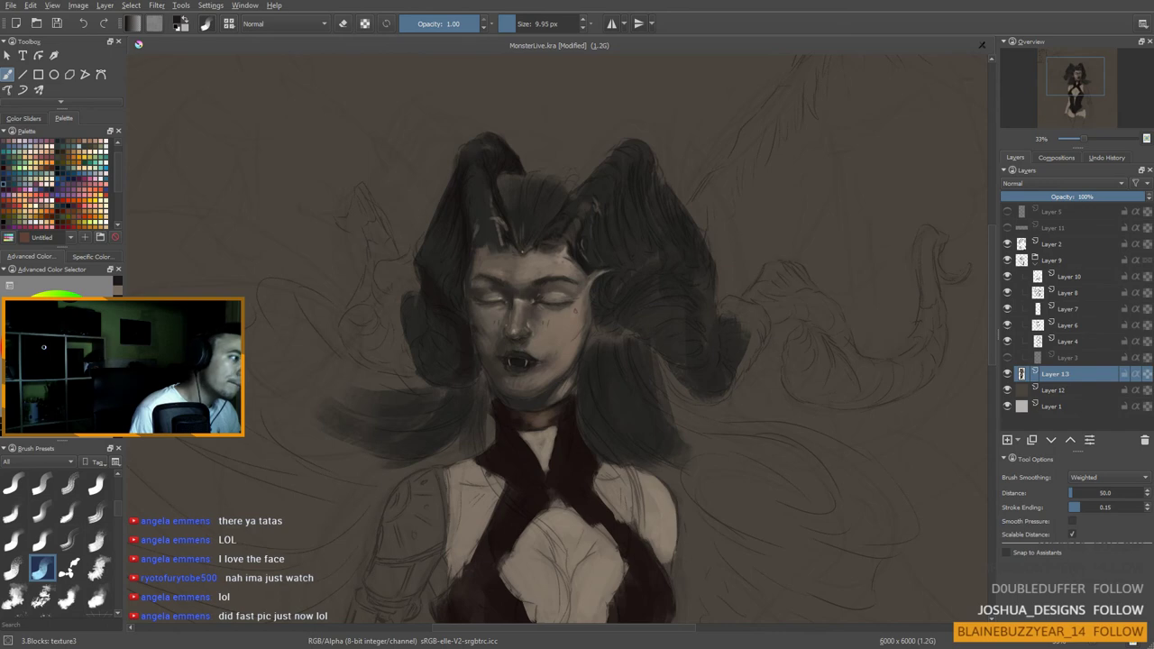
{"action": "left_click_drag", "start_coordinate": [537, 237], "coordinate": [558, 237], "text": "shift"}
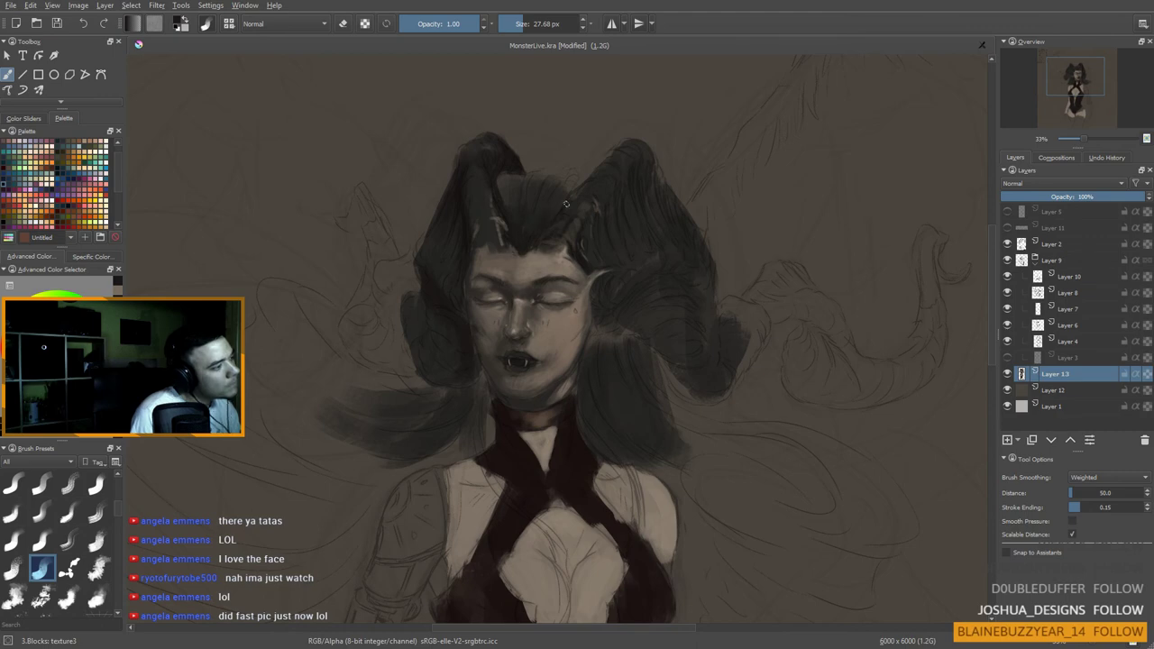
Step: Paint light curved ridges just behind the pointed ear with a sampled skin tone, using an 8.17 px brush
{"action": "scroll", "coordinate": [540, 235], "scroll_direction": "down", "scroll_amount": 3}
{"action": "scroll", "coordinate": [570, 215], "scroll_direction": "up", "scroll_amount": 2}
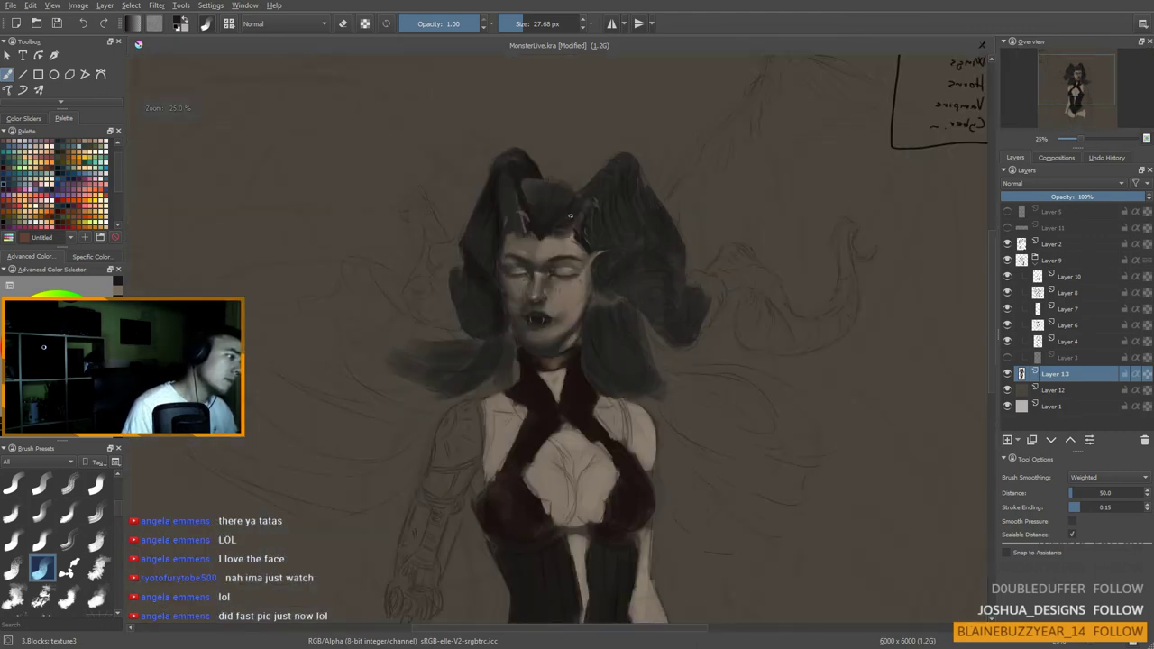
{"action": "scroll", "coordinate": [570, 214], "scroll_direction": "down", "scroll_amount": 1}
{"action": "scroll", "coordinate": [569, 214], "scroll_direction": "up", "scroll_amount": 1}
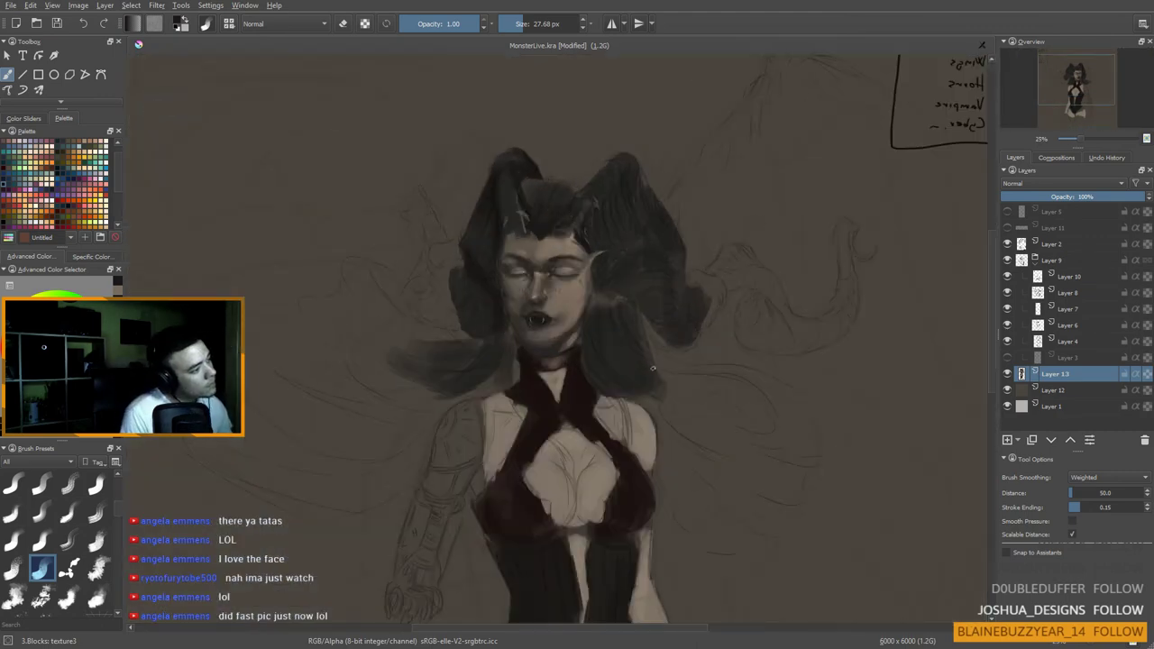
{"action": "left_click", "coordinate": [588, 276], "text": "ctrl"}
{"action": "left_click_drag", "start_coordinate": [593, 269], "coordinate": [587, 270], "text": "shift"}
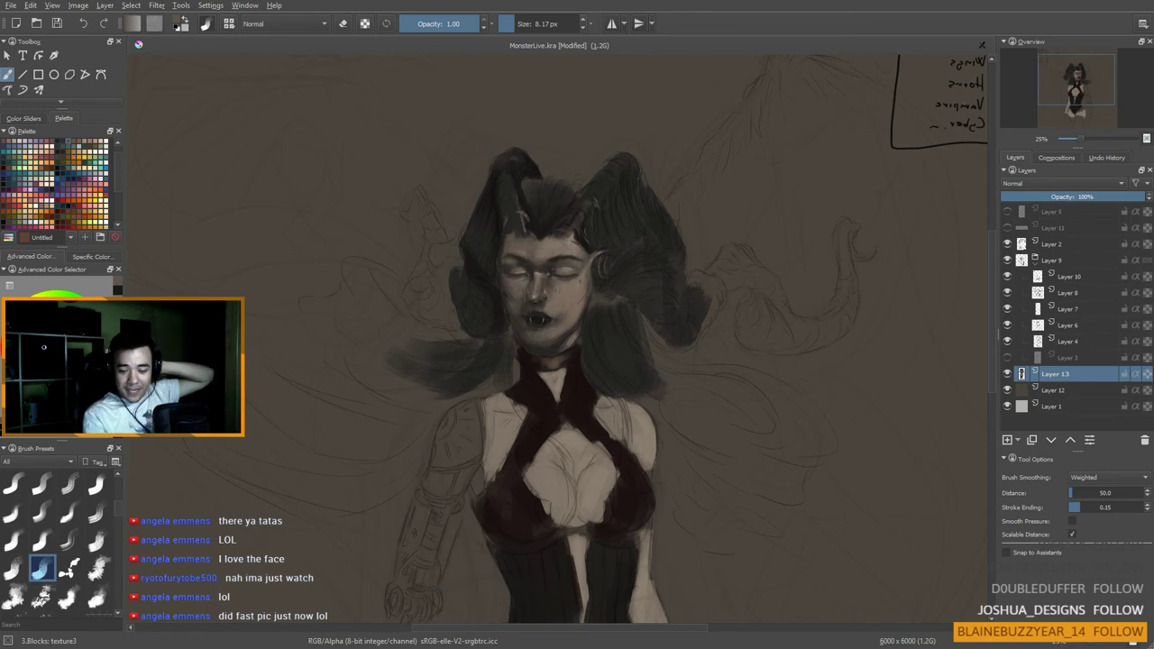
Step: Build up the form of the horn above the pointed ear with sampled dark and mid tones, using a 23.16 px brush
{"action": "scroll", "coordinate": [411, 351], "scroll_direction": "up", "scroll_amount": 1}
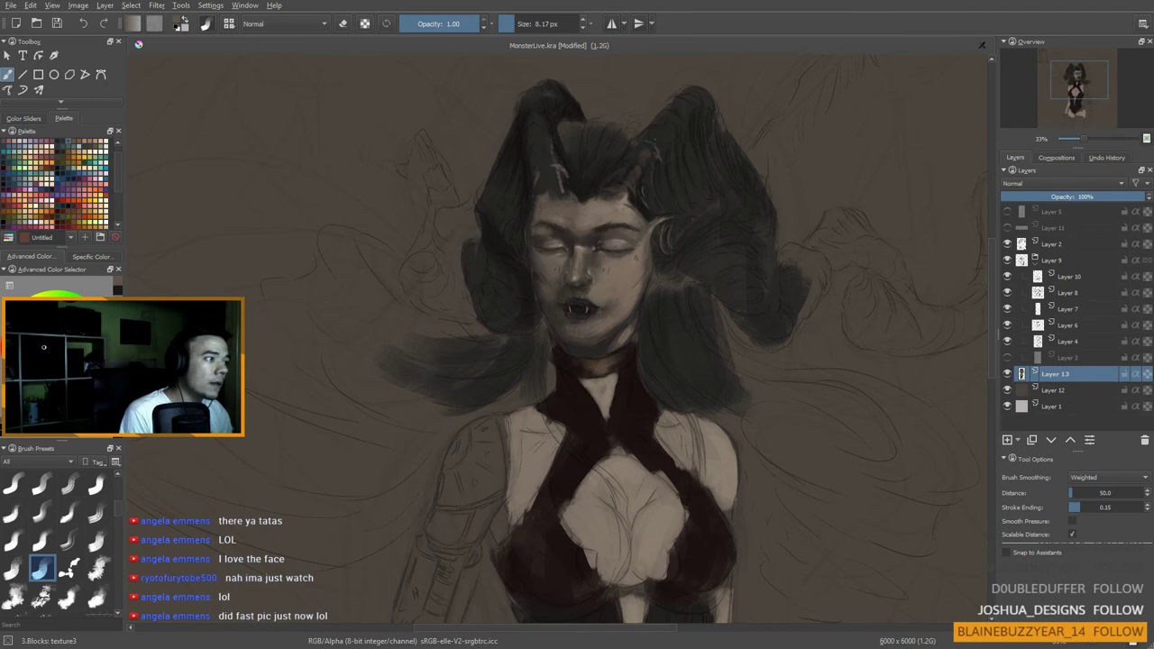
{"action": "left_click_drag", "start_coordinate": [644, 140], "coordinate": [661, 146]}
{"action": "left_click", "coordinate": [657, 141], "text": "ctrl"}
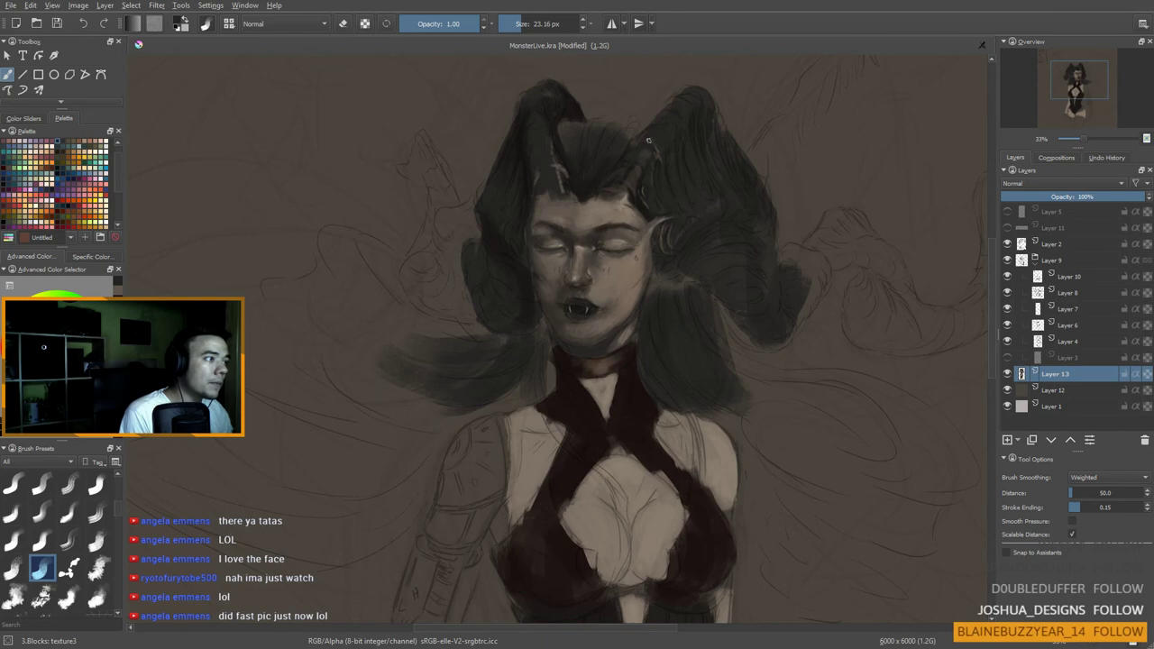
{"action": "left_click", "coordinate": [656, 154], "text": "ctrl"}
{"action": "left_click", "coordinate": [645, 186], "text": "ctrl"}
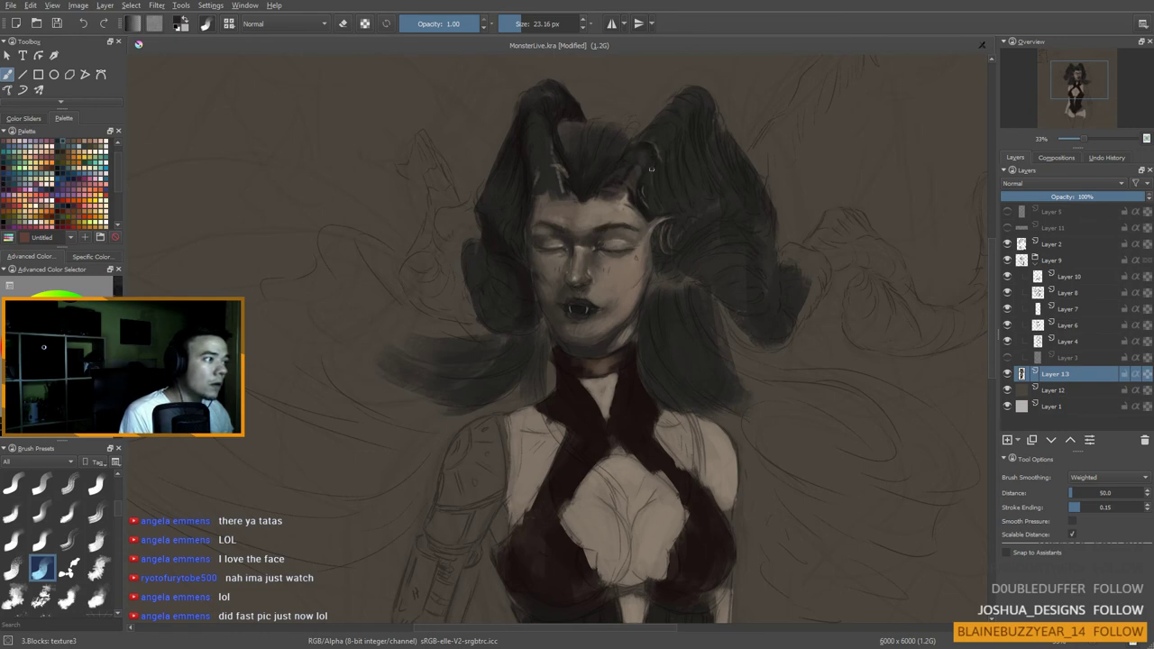
{"action": "left_click", "coordinate": [645, 167], "text": "ctrl"}
{"action": "left_click", "coordinate": [644, 156], "text": "ctrl"}
{"action": "left_click", "coordinate": [656, 147], "text": "ctrl"}
{"action": "left_click", "coordinate": [637, 183], "text": "ctrl"}
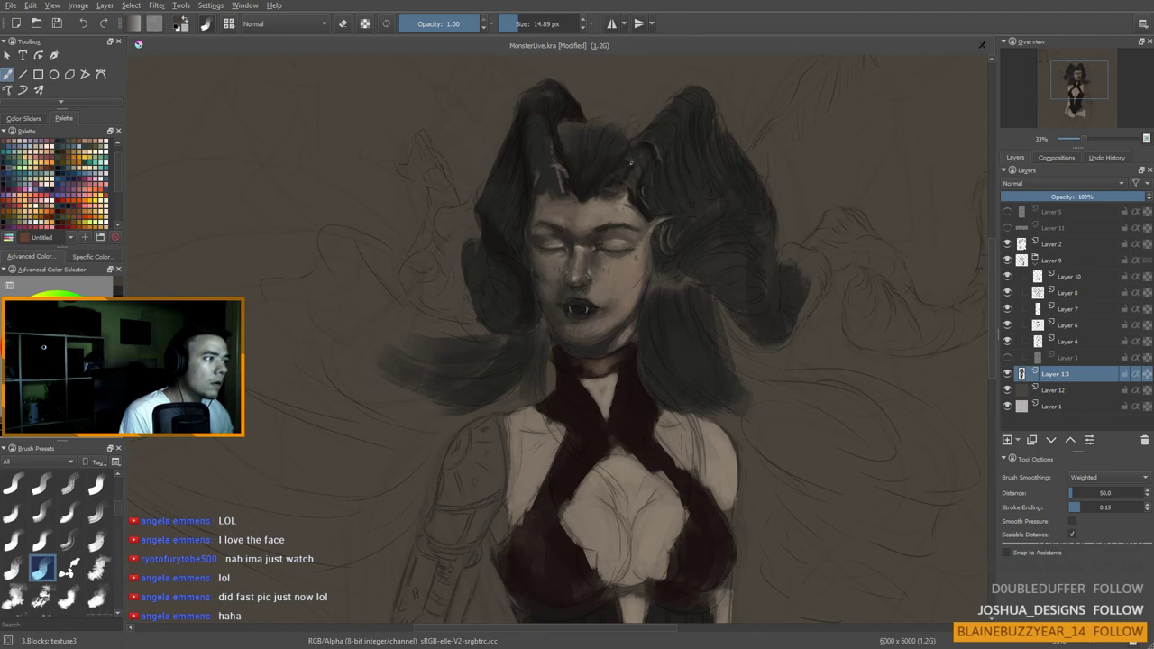
Step: Define the edge of the horn above the pointed ear and deepen its shaded side, using 9.40 px and 23.07 px brushes
{"action": "left_click_drag", "start_coordinate": [633, 164], "coordinate": [621, 164]}
{"action": "key", "text": "bracketright"}
{"action": "key", "text": "bracketright"}
{"action": "key", "text": "bracketright"}
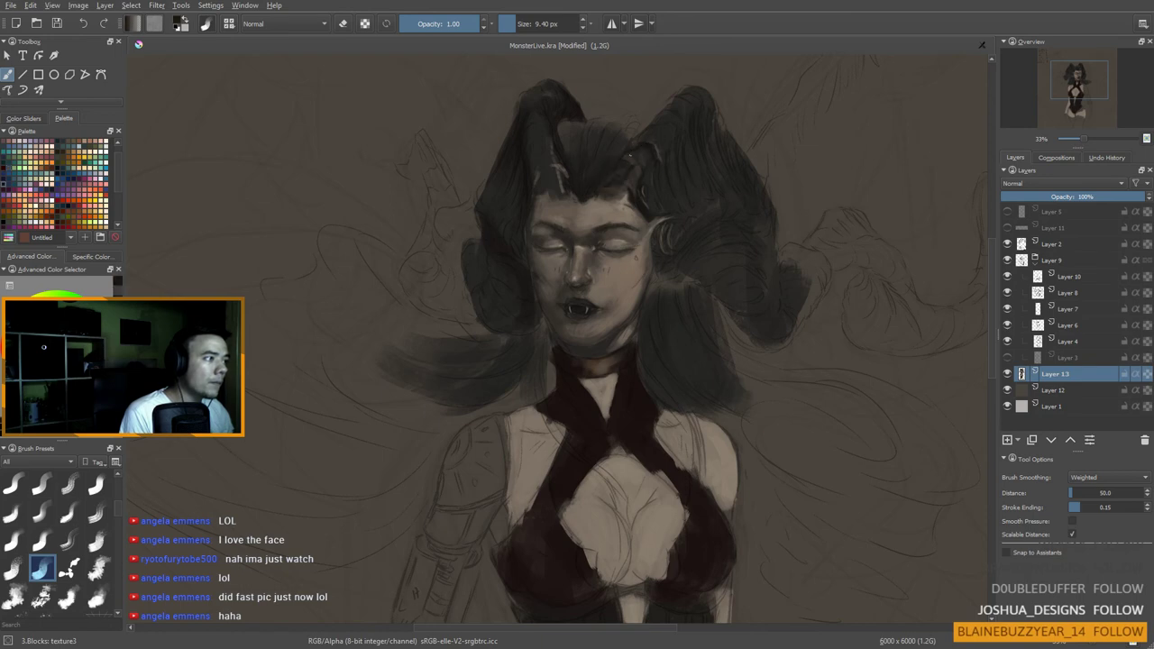
{"action": "key", "text": "bracketright"}
{"action": "key", "text": "bracketright"}
{"action": "key", "text": "bracketright"}
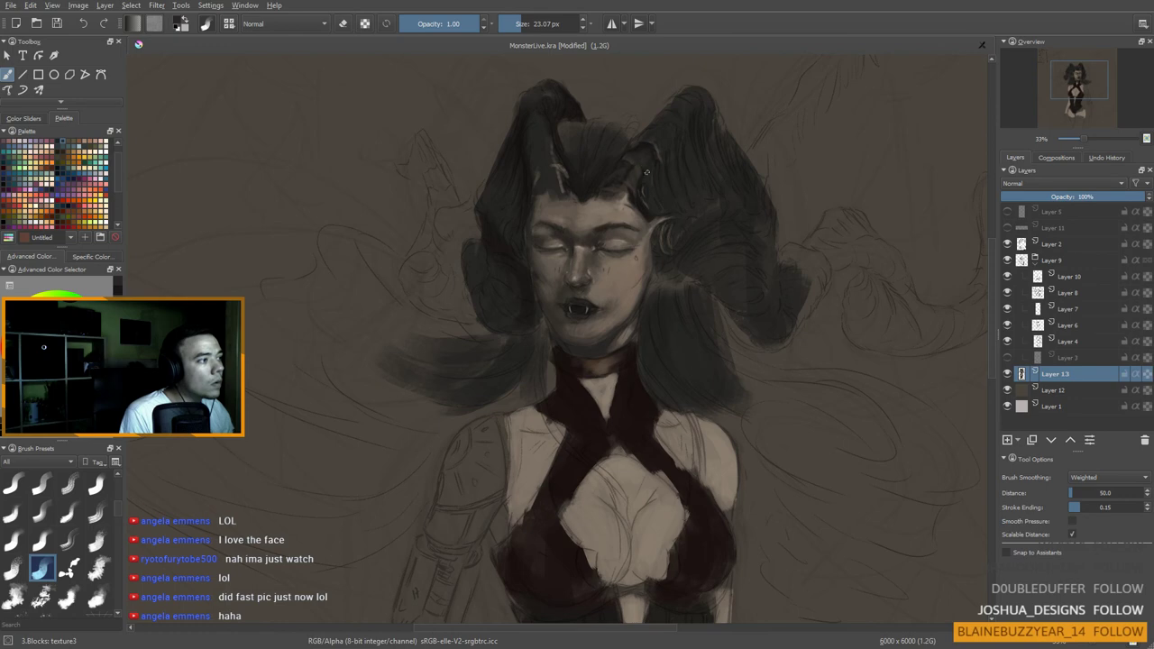
{"action": "mouse_move", "coordinate": [631, 180]}
{"action": "left_mouse_down"}
{"action": "mouse_move", "coordinate": [611, 195]}
{"action": "mouse_move", "coordinate": [627, 169]}
{"action": "mouse_move", "coordinate": [654, 167]}
{"action": "mouse_move", "coordinate": [644, 179]}
{"action": "left_mouse_up"}
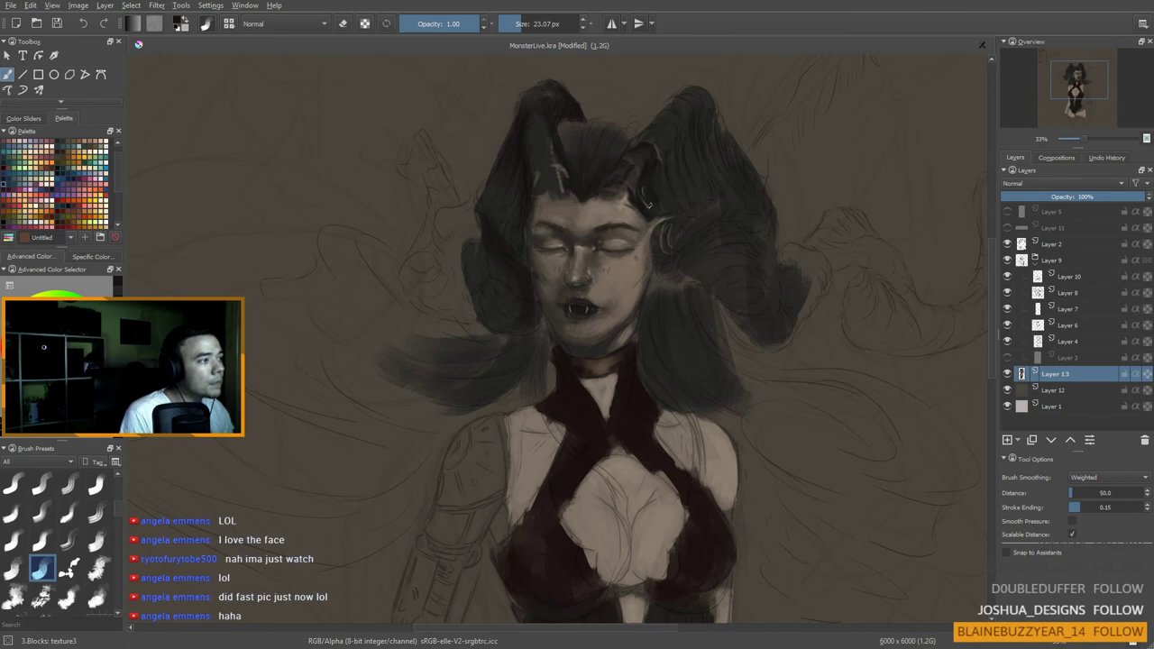
Step: Add thin light highlights around the base of the horn above the pointed ear, using a 5.49 px brush
{"action": "left_click", "coordinate": [567, 184], "text": "ctrl"}
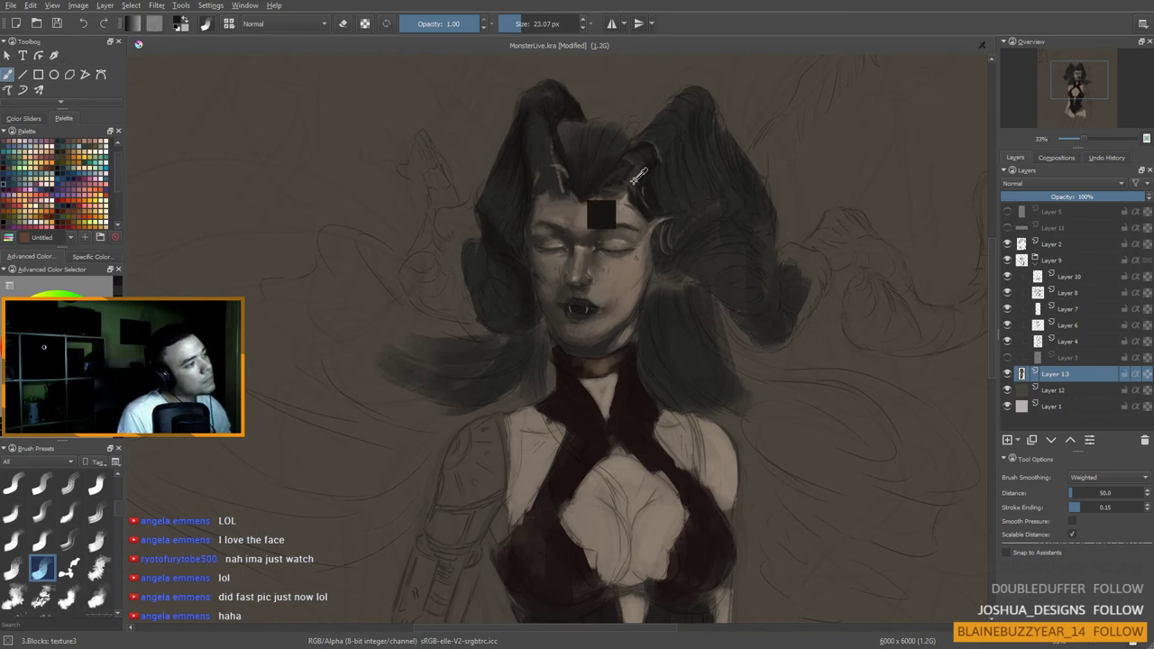
{"action": "left_click_drag", "start_coordinate": [647, 189], "coordinate": [642, 190], "text": "shift"}
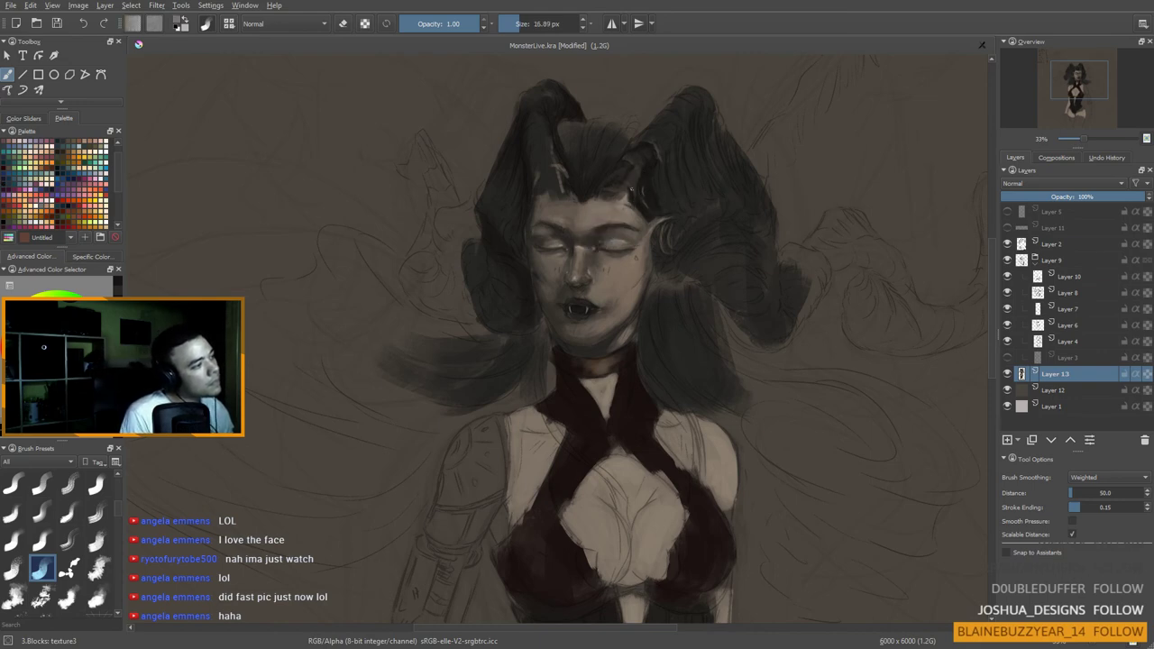
{"action": "key", "text": "bracketleft"}
{"action": "key", "text": "bracketleft"}
{"action": "key", "text": "bracketleft"}
{"action": "key", "text": "bracketleft"}
{"action": "key", "text": "bracketleft"}
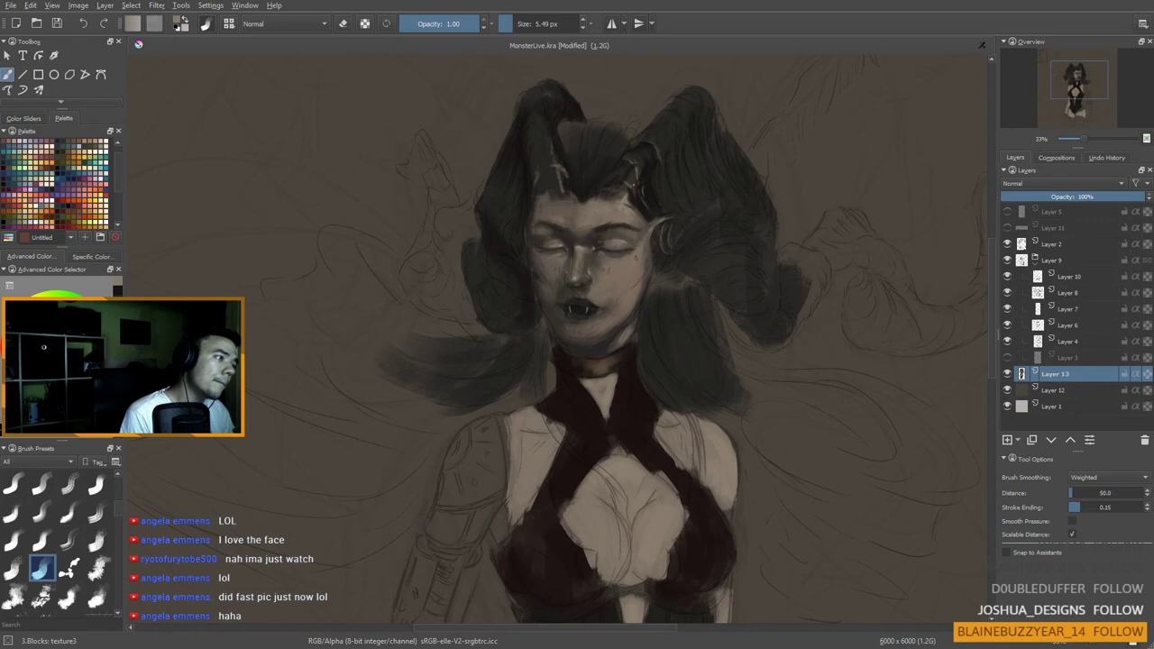
Step: Refine the shadows between the highlights at that horn's base with sampled dark tones, using an 11.27 px brush
{"action": "left_click", "coordinate": [517, 24]}
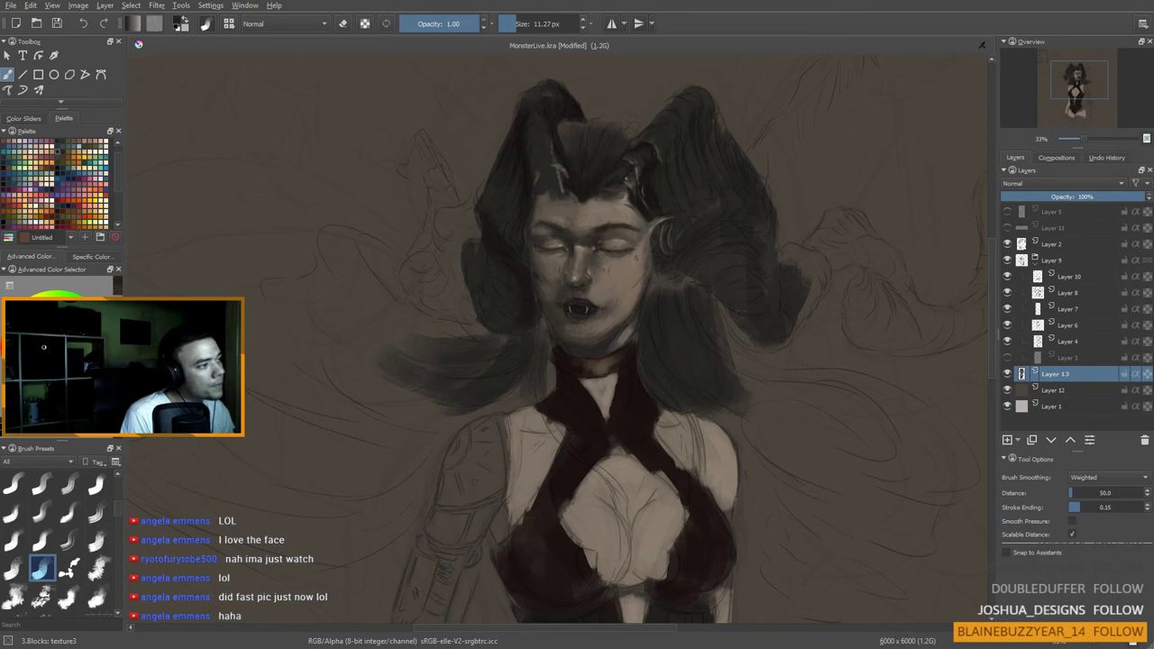
{"action": "left_click", "coordinate": [631, 185], "text": "ctrl"}
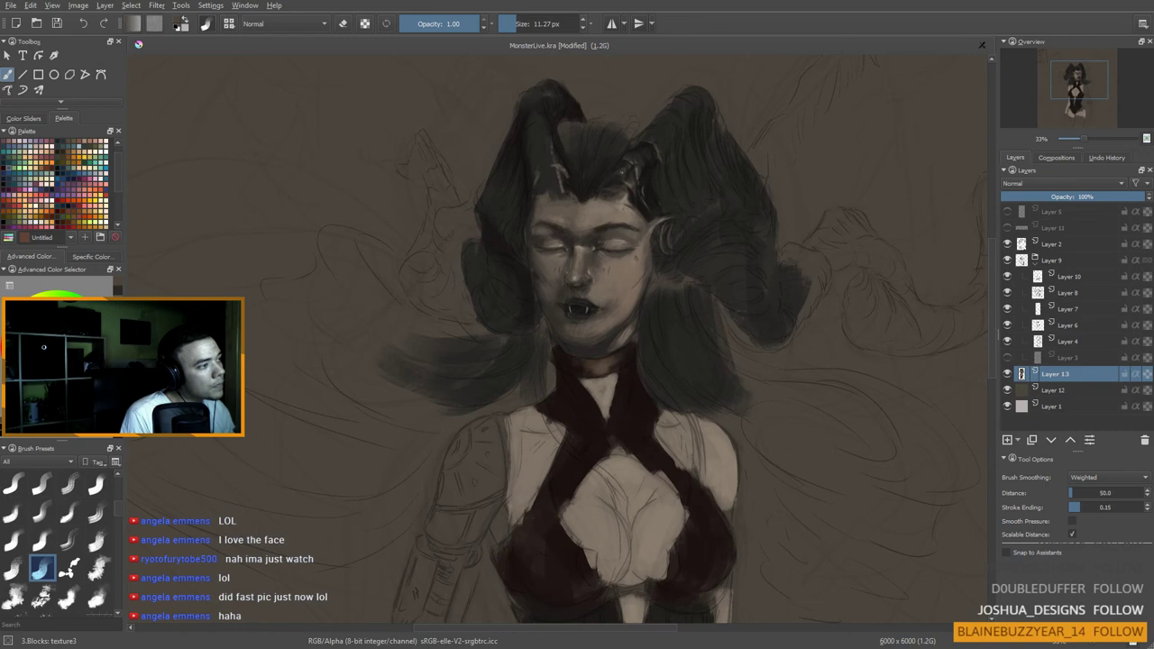
{"action": "scroll", "coordinate": [634, 178], "scroll_direction": "up", "scroll_amount": 2}
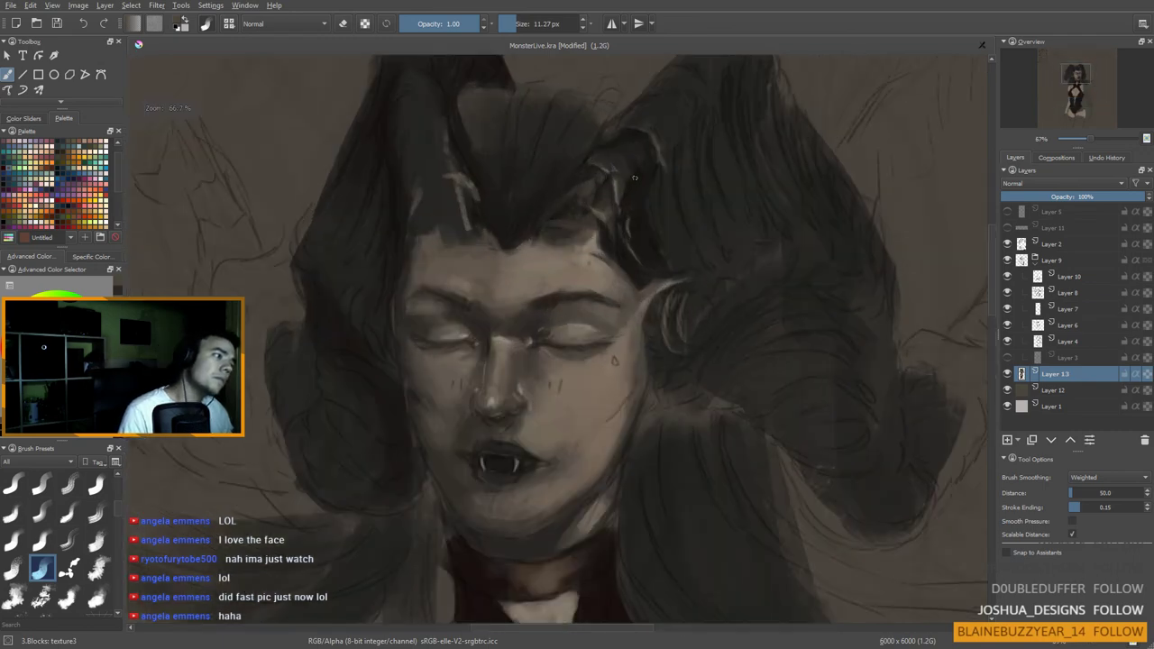
{"action": "scroll", "coordinate": [621, 201], "scroll_direction": "down", "scroll_amount": 2}
{"action": "scroll", "coordinate": [628, 216], "scroll_direction": "up", "scroll_amount": 2}
{"action": "scroll", "coordinate": [629, 219], "scroll_direction": "down", "scroll_amount": 2}
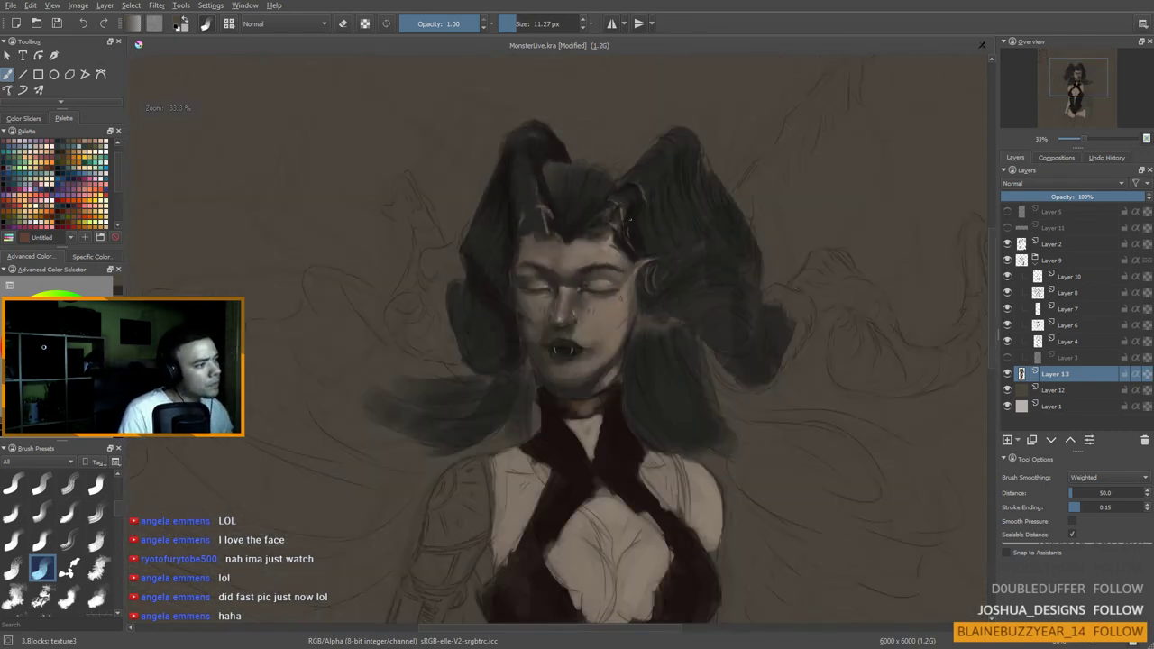
Step: Mirror the canvas view and darken the horn above the pointed ear with near-black, using a 26.89 px brush
{"action": "key", "text": "m"}
{"action": "left_click_drag", "start_coordinate": [537, 348], "coordinate": [560, 377]}
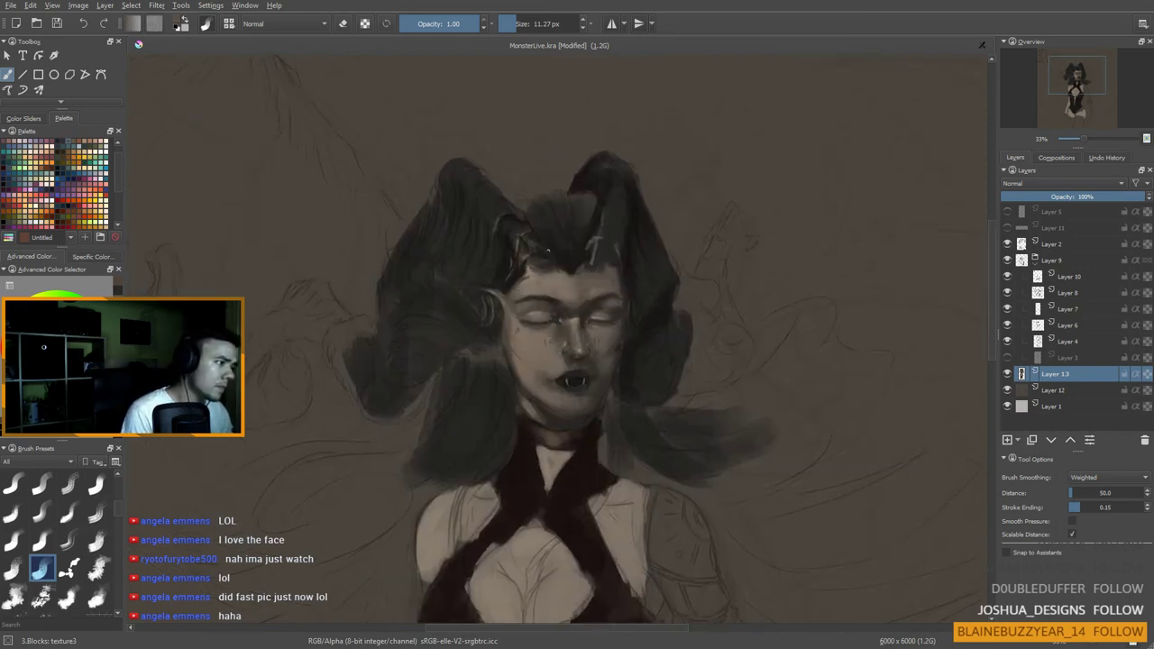
{"action": "left_click", "coordinate": [591, 222], "text": "ctrl"}
{"action": "left_click_drag", "start_coordinate": [474, 216], "coordinate": [478, 216]}
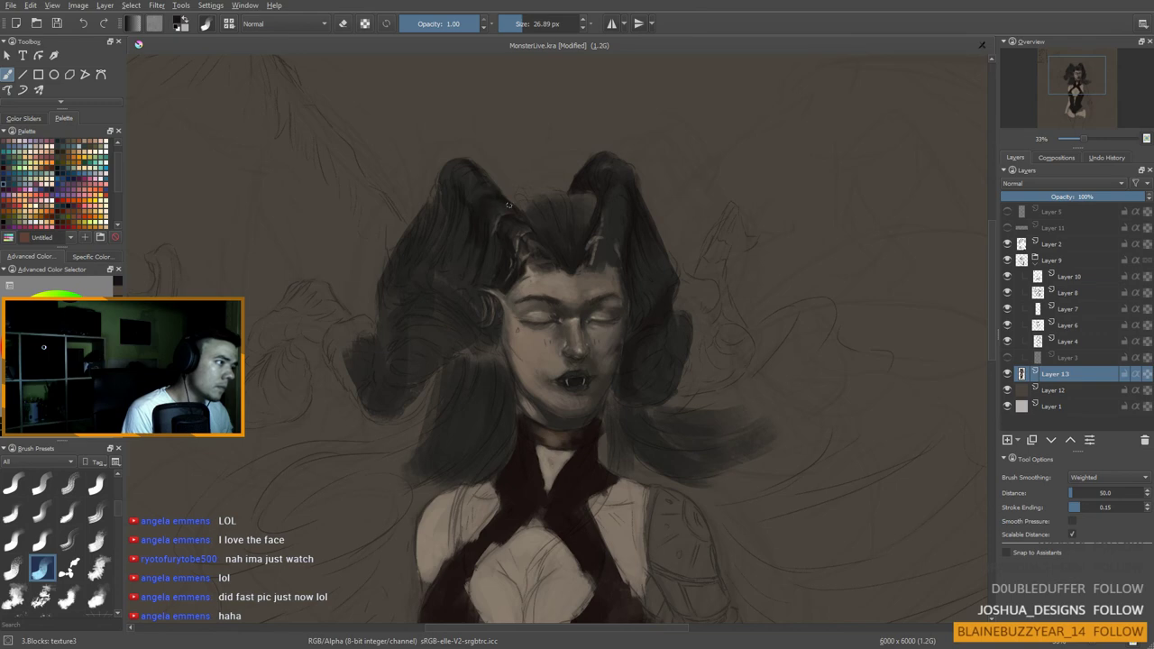
Step: Draw thin light ridges across the horn above the pointed ear with a sampled skin tone, using a 4.34 px brush
{"action": "key", "text": "bracketleft"}
{"action": "key", "text": "bracketleft"}
{"action": "key", "text": "bracketleft"}
{"action": "left_click", "coordinate": [534, 274], "text": "ctrl"}
{"action": "left_click_drag", "start_coordinate": [498, 216], "coordinate": [496, 216], "text": "shift"}
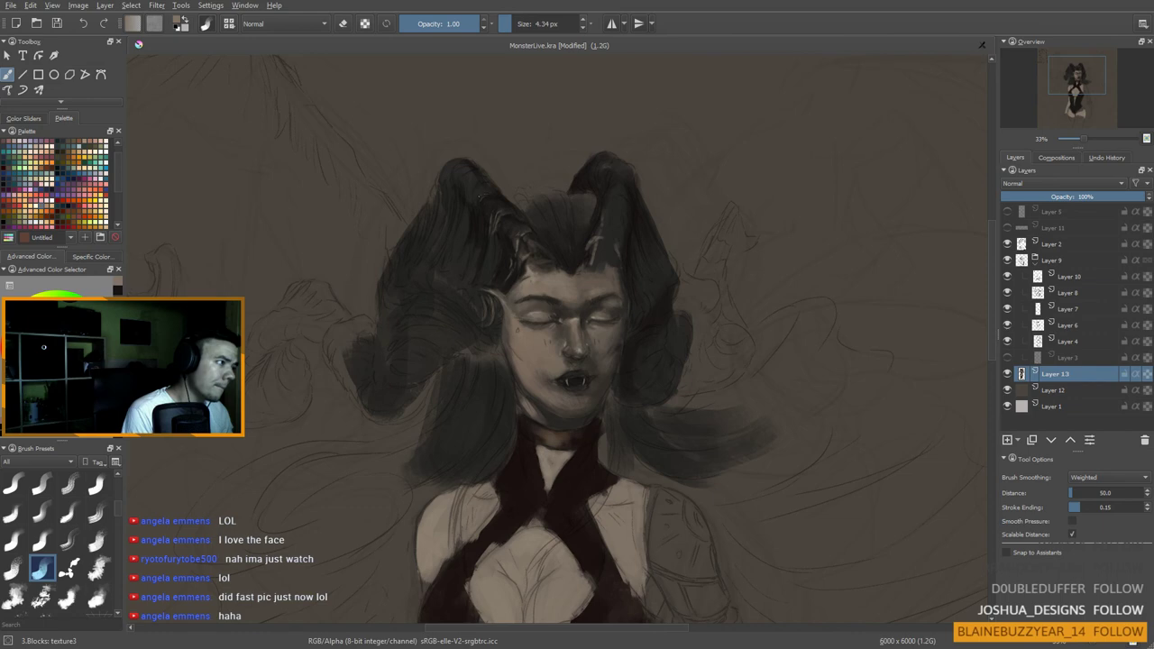
Step: Shade between the ridges on the horn above the pointed ear with a 15.40 px dark brush, and add fine skin-tone lines at 2.59 px
{"action": "left_click_drag", "start_coordinate": [490, 193], "coordinate": [498, 192]}
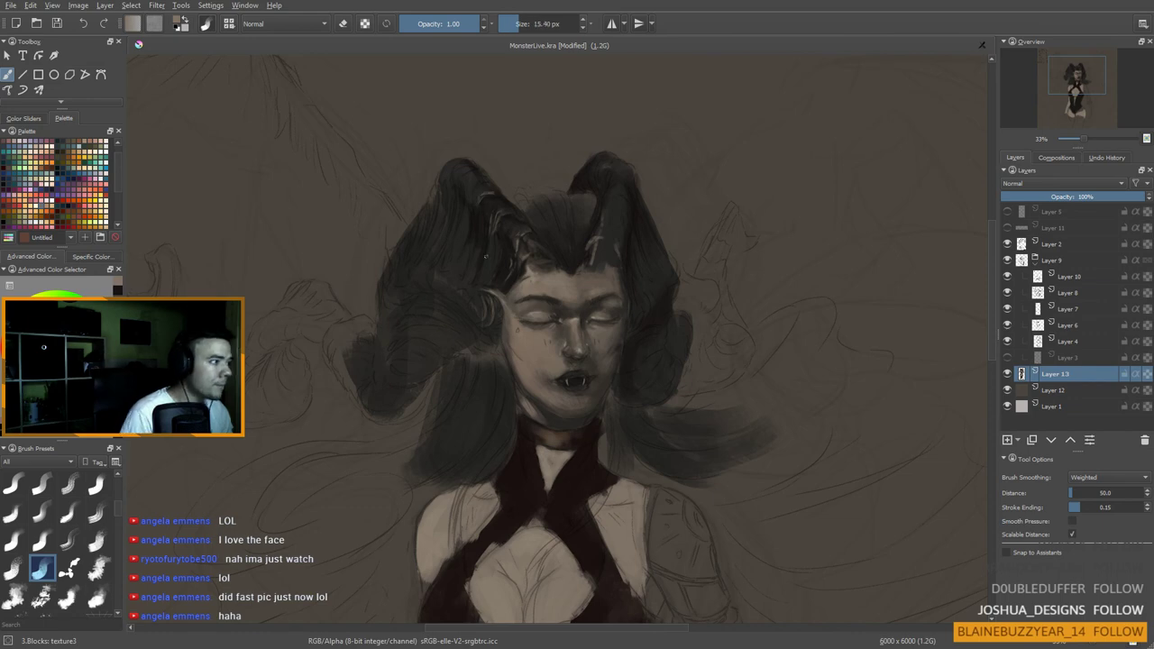
{"action": "scroll", "coordinate": [478, 200], "scroll_direction": "down", "scroll_amount": 3}
{"action": "scroll", "coordinate": [488, 261], "scroll_direction": "up", "scroll_amount": 2}
{"action": "left_click_drag", "start_coordinate": [492, 263], "coordinate": [498, 272]}
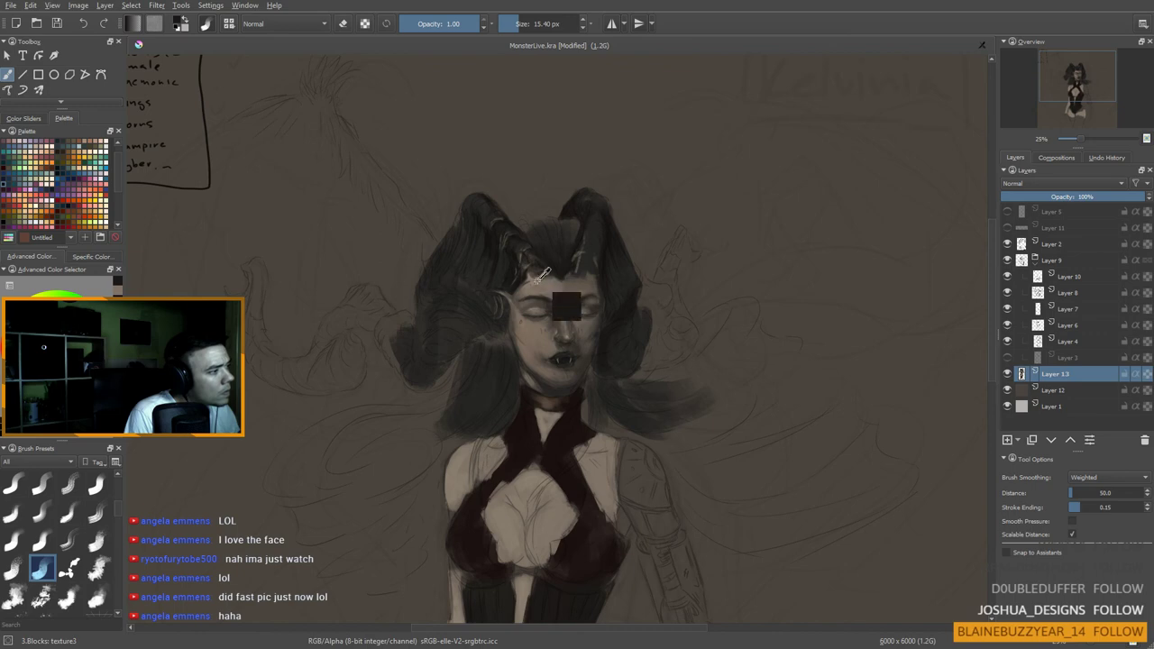
{"action": "left_click", "coordinate": [531, 283], "text": "ctrl"}
{"action": "left_click_drag", "start_coordinate": [523, 251], "coordinate": [514, 243]}
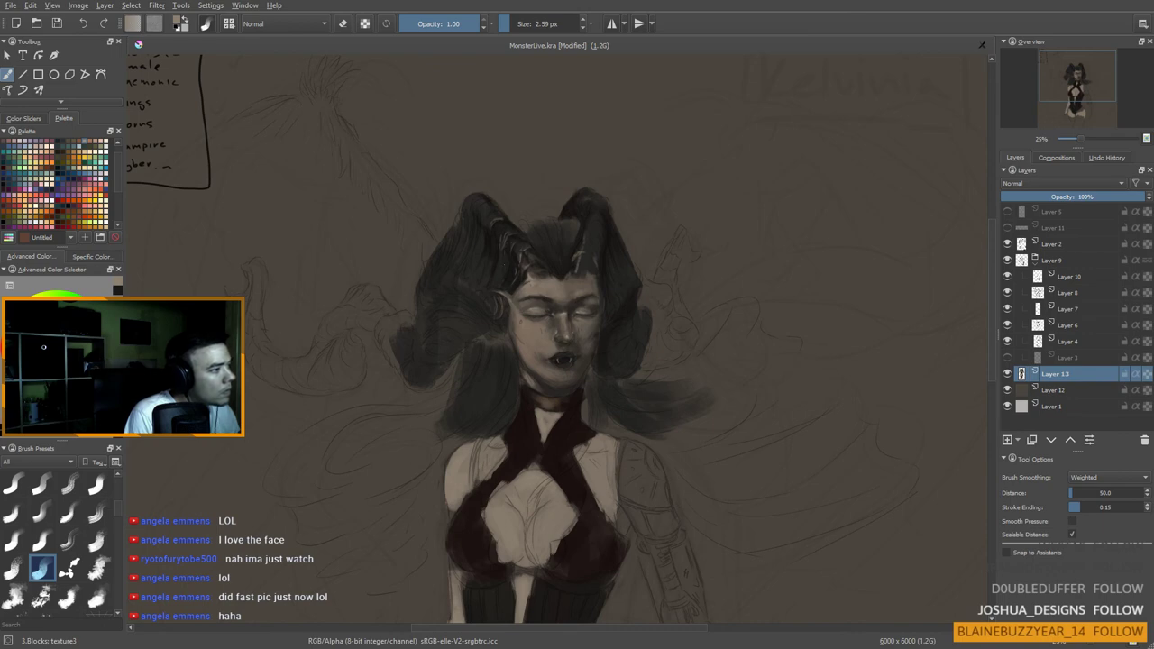
Step: Refine the lower ridges of the horn above the pointed ear with alternating sampled dark and skin tones, using brushes of about 6 to 10 px
{"action": "key", "text": "bracketright"}
{"action": "key", "text": "bracketright"}
{"action": "key", "text": "bracketright"}
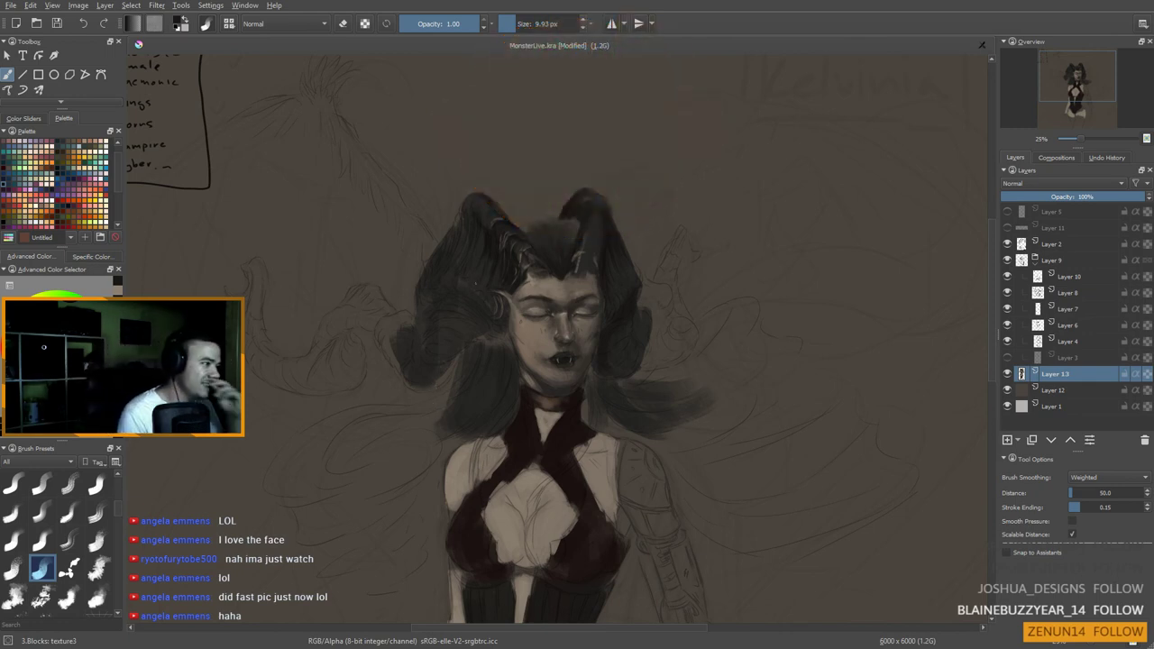
{"action": "left_click", "coordinate": [547, 294], "text": "ctrl"}
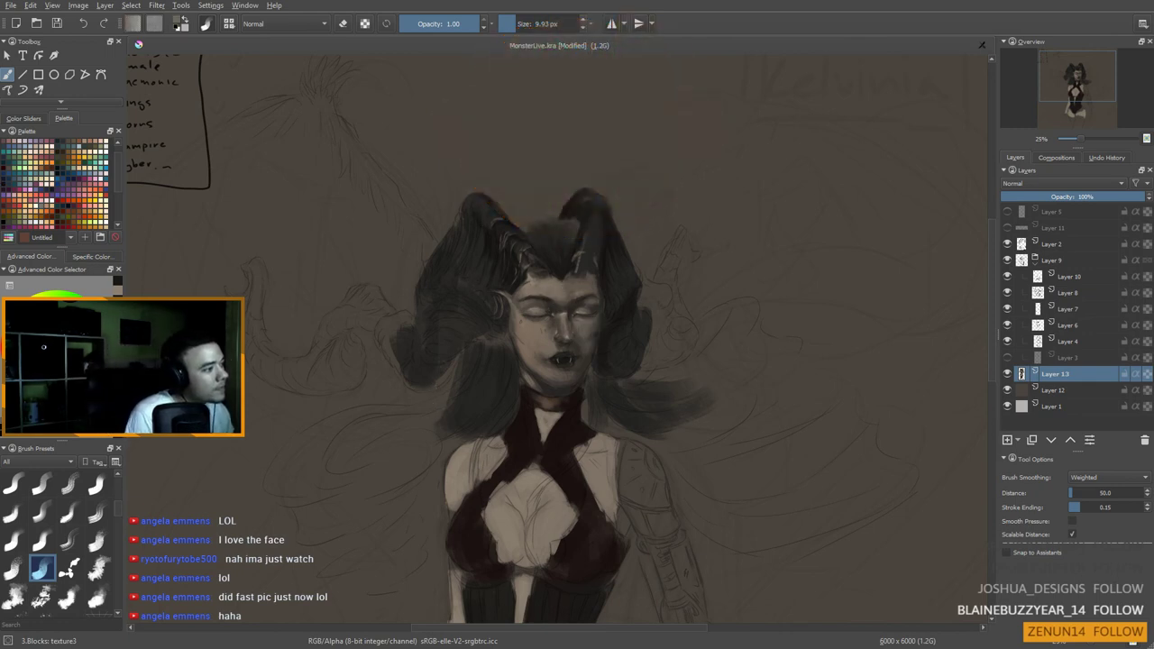
{"action": "left_click", "coordinate": [538, 283], "text": "ctrl"}
{"action": "key", "text": "bracketleft"}
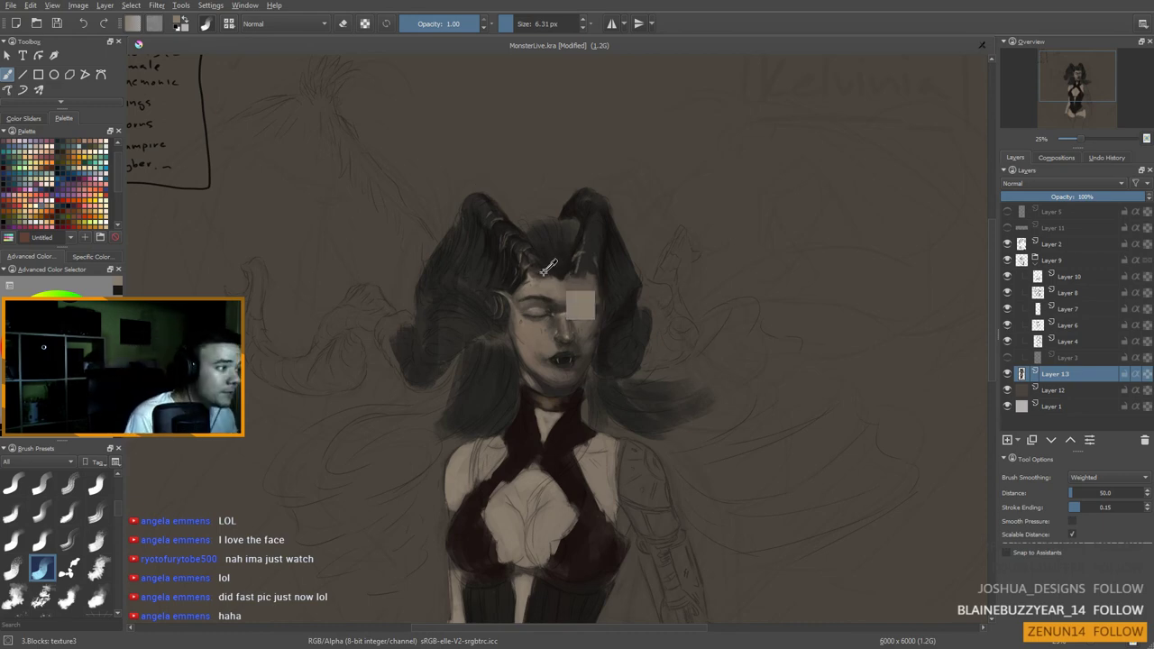
{"action": "left_click", "coordinate": [506, 256], "text": "ctrl"}
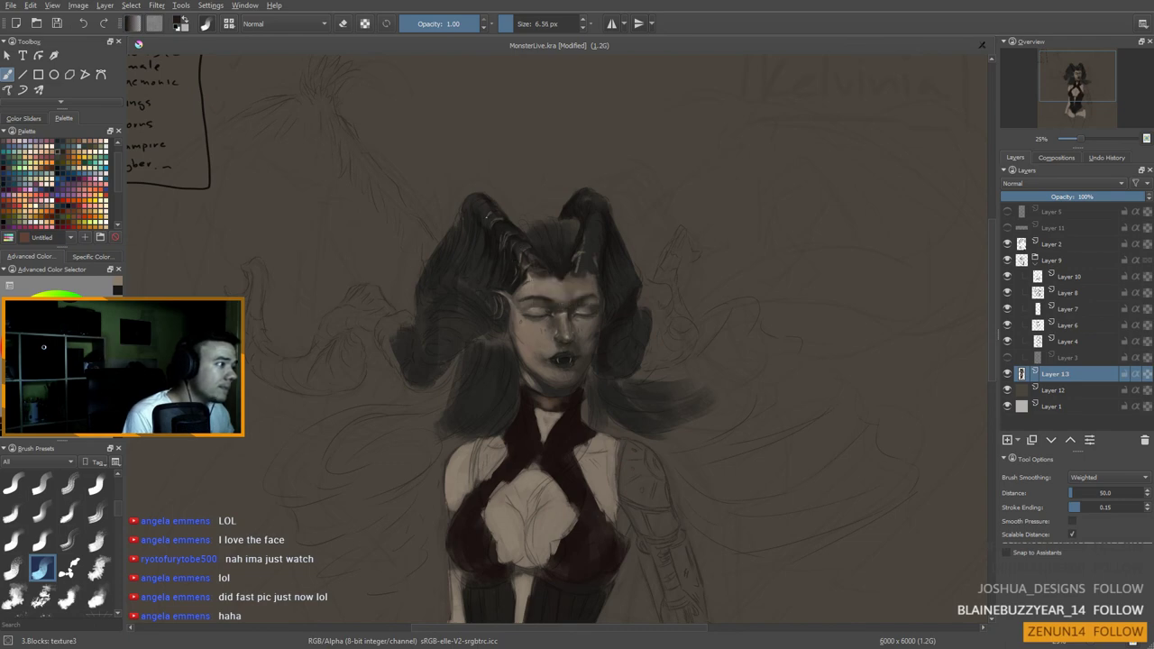
{"action": "left_click_drag", "start_coordinate": [507, 257], "coordinate": [512, 257]}
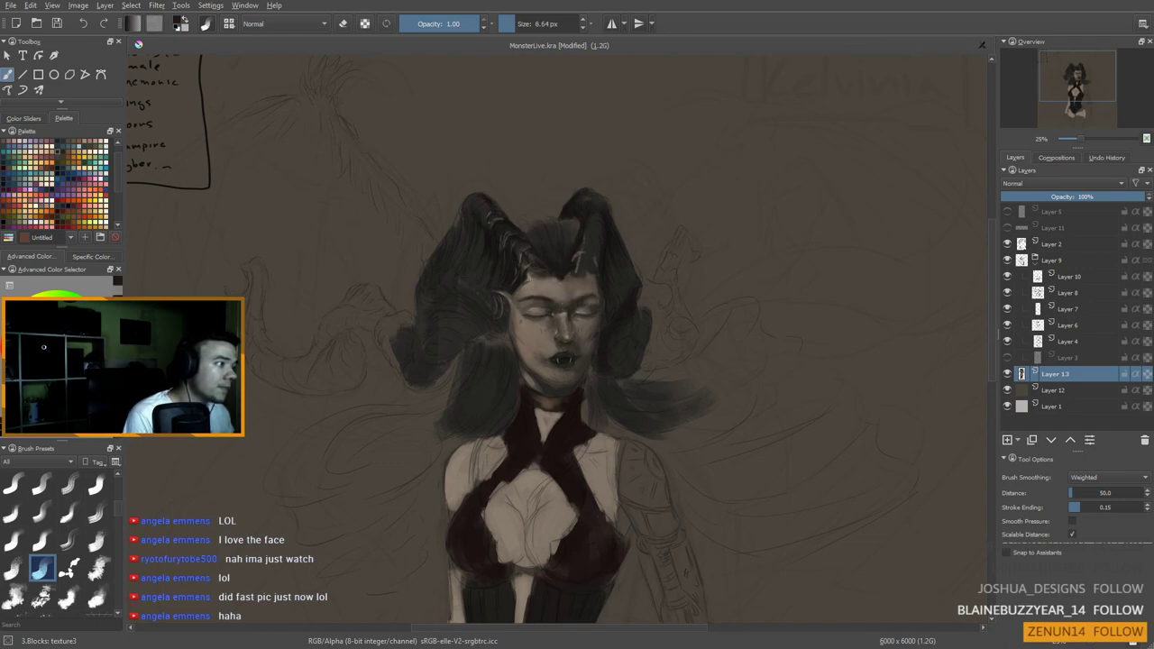
Step: Extend the light and dark banding along the same horn with sampled skin, near-black and grey tones, using an 8.64 px brush
{"action": "left_click", "coordinate": [539, 281], "text": "ctrl"}
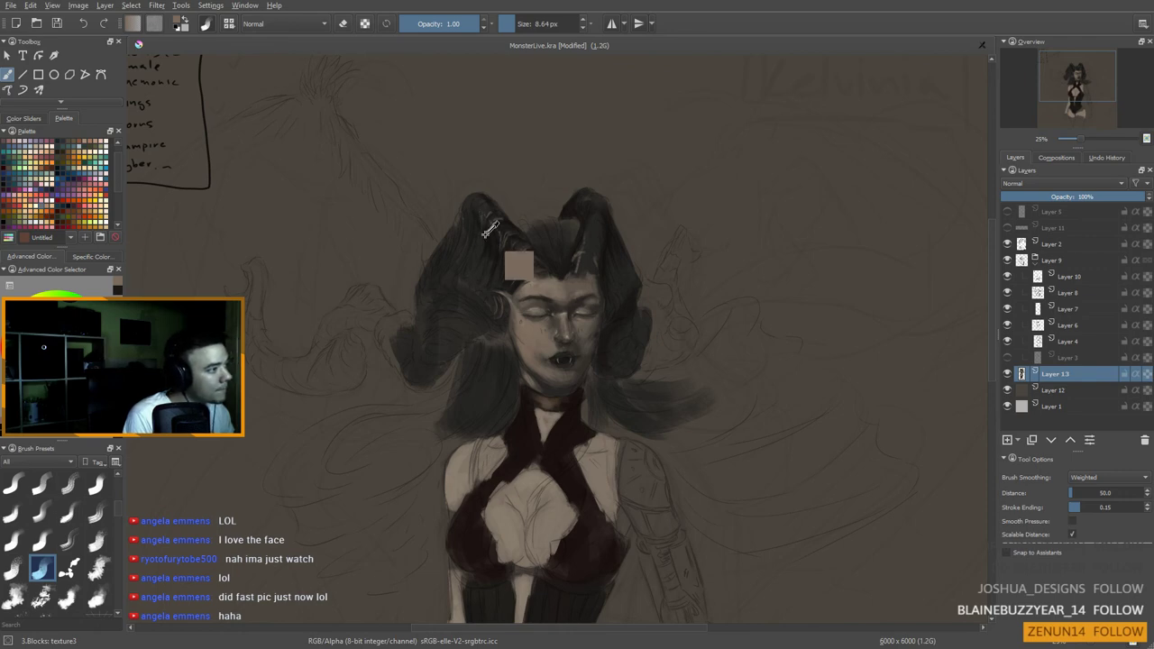
{"action": "left_click", "coordinate": [518, 242], "text": "ctrl"}
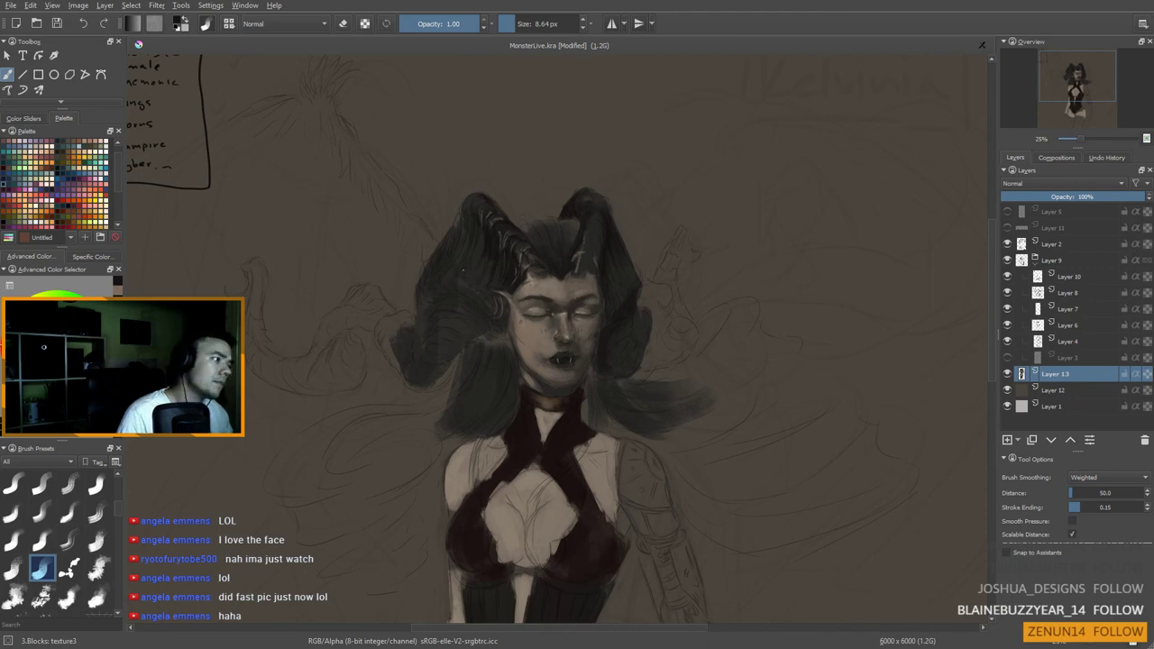
{"action": "scroll", "coordinate": [459, 269], "scroll_direction": "down", "scroll_amount": 1}
{"action": "scroll", "coordinate": [460, 269], "scroll_direction": "up", "scroll_amount": 1}
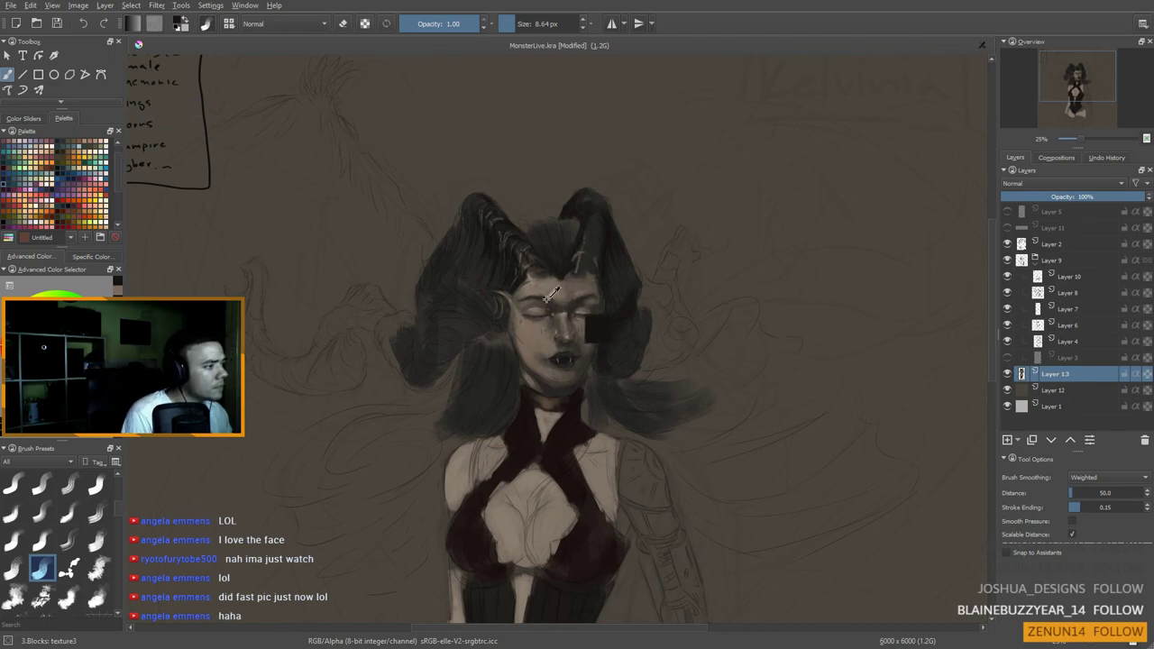
{"action": "left_click", "coordinate": [513, 292], "text": "ctrl"}
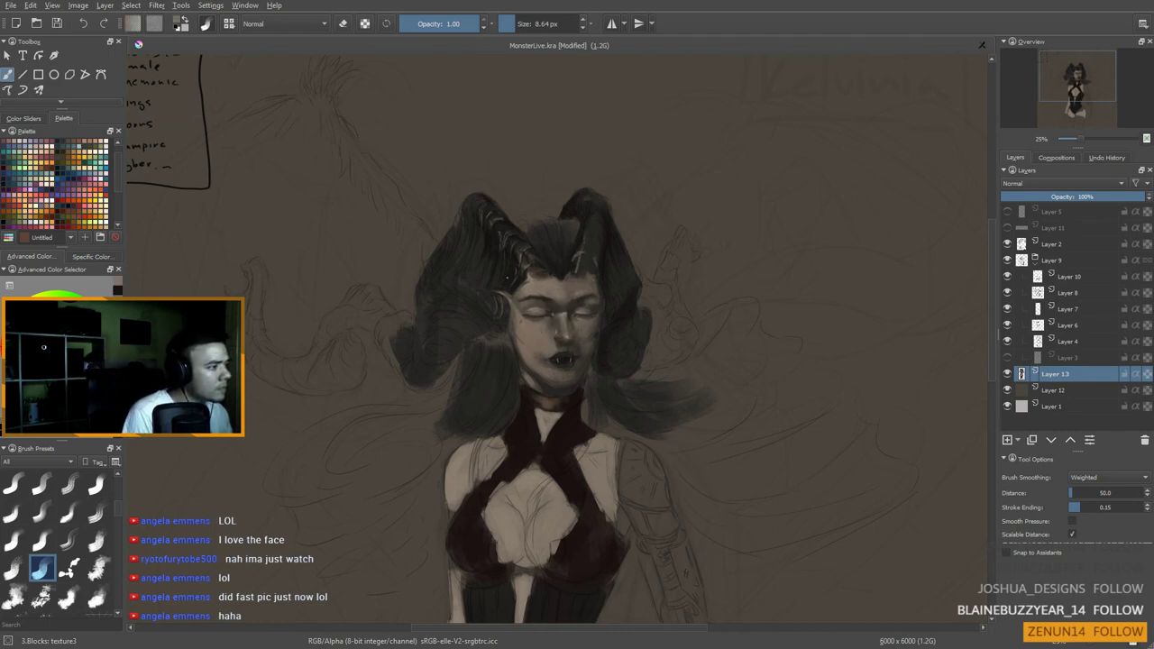
{"action": "left_click_drag", "start_coordinate": [512, 257], "coordinate": [517, 258]}
Step: Paint warm orange-tan highlights on the ridges around that horn's base, varying the brush between 8.67 and 15.46 px
{"action": "left_click", "coordinate": [512, 264], "text": "ctrl"}
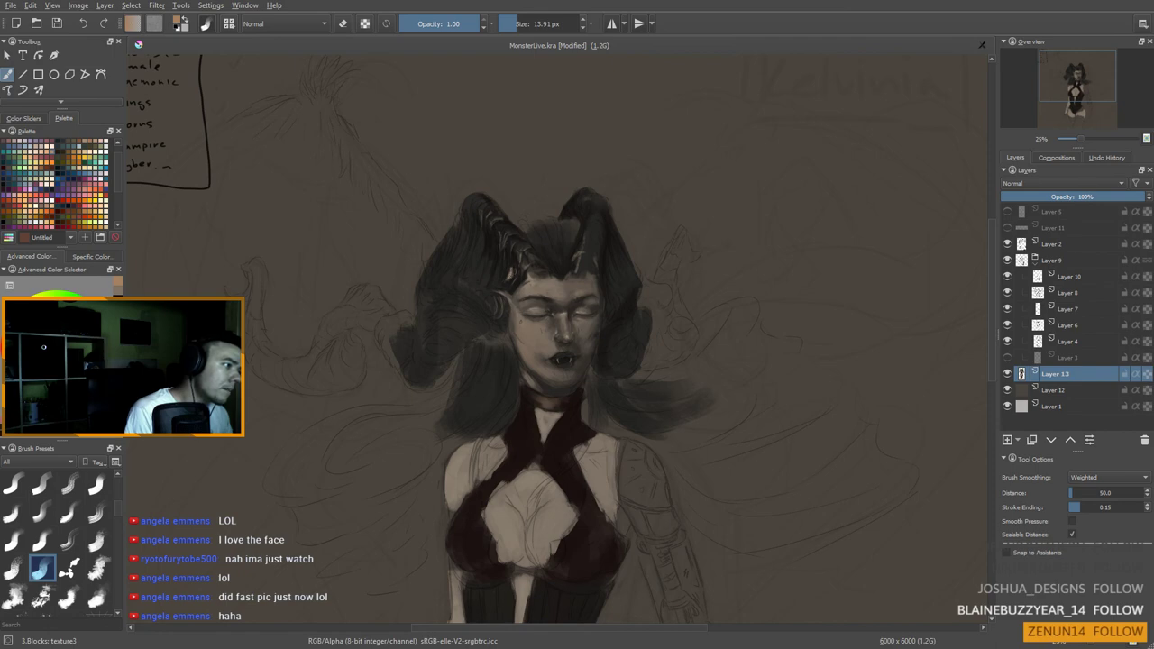
{"action": "key", "text": "bracketleft"}
{"action": "key", "text": "bracketleft"}
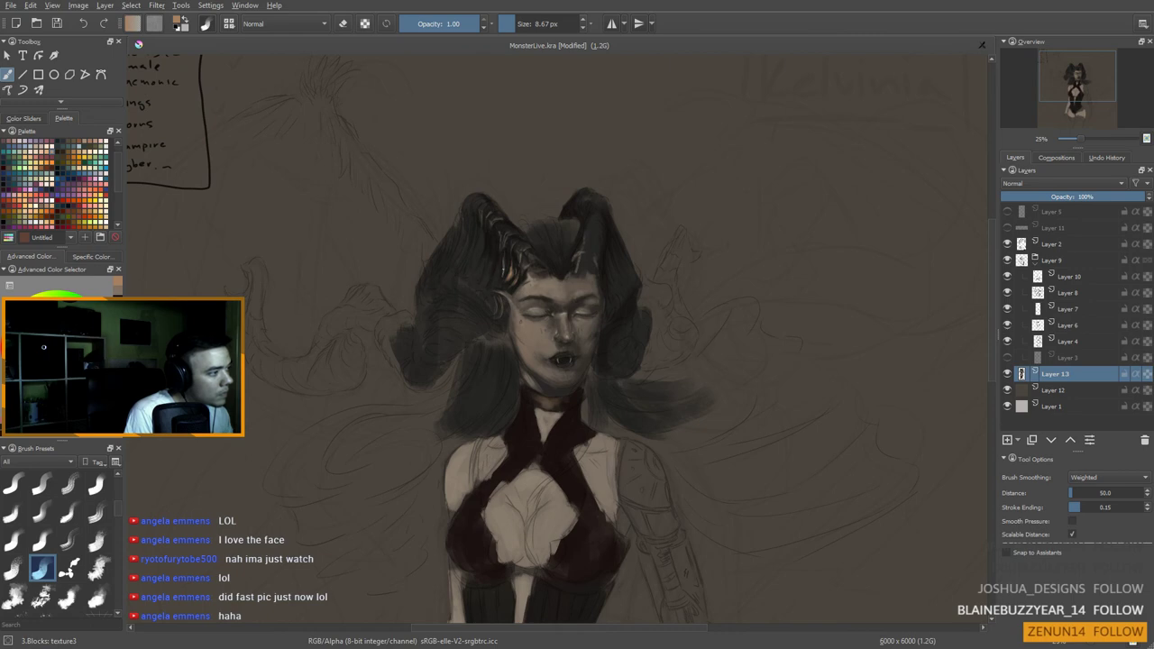
{"action": "key", "text": "bracketright"}
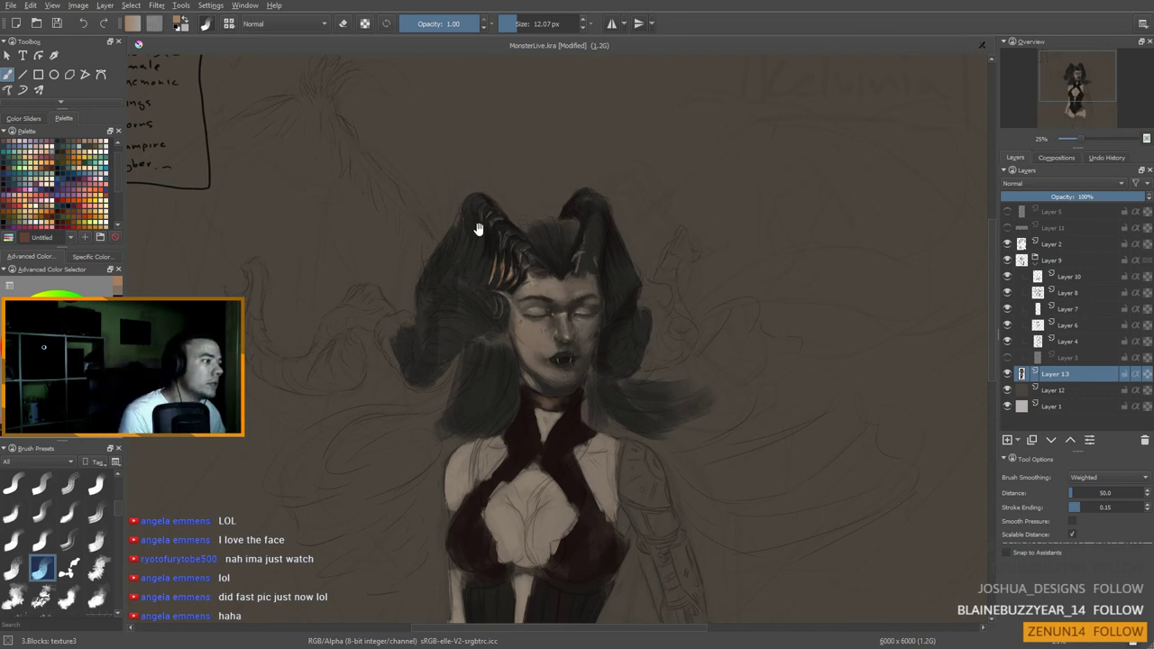
{"action": "left_click_drag", "start_coordinate": [478, 229], "coordinate": [503, 247]}
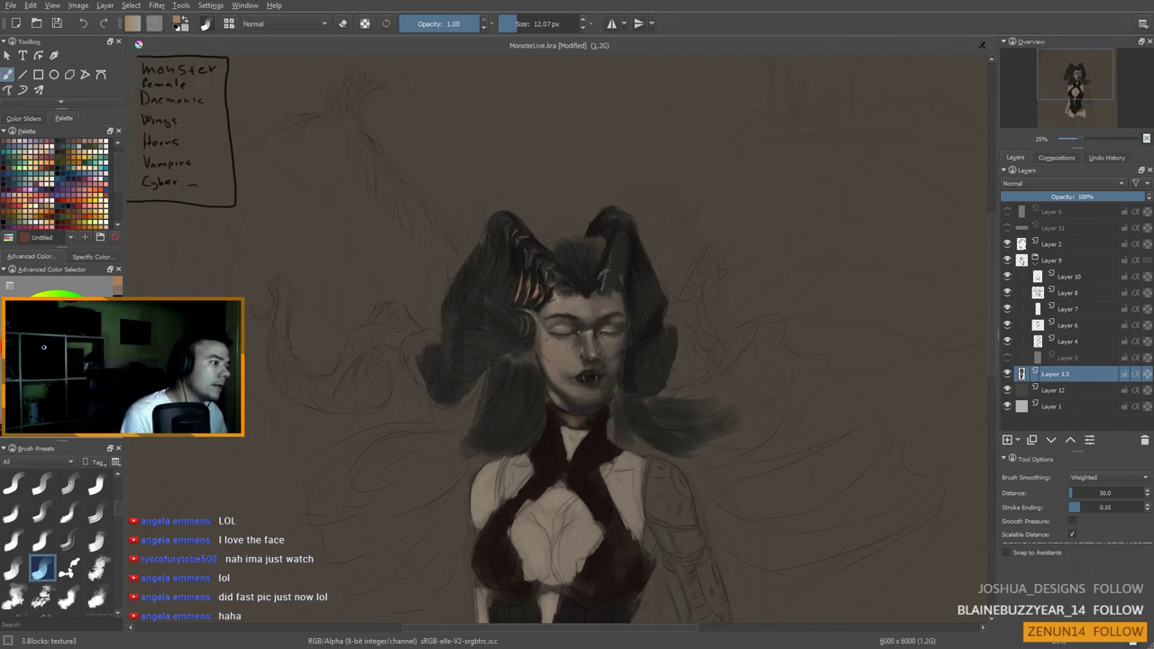
{"action": "key", "text": "bracketright"}
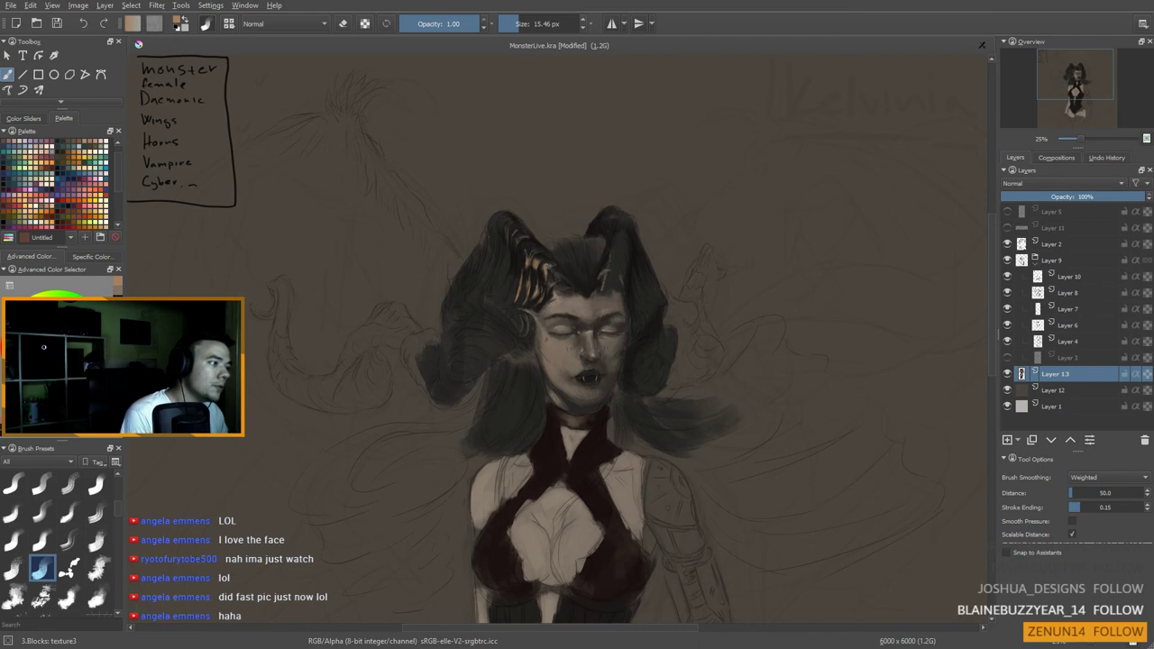
{"action": "left_click_drag", "start_coordinate": [589, 297], "coordinate": [588, 303]}
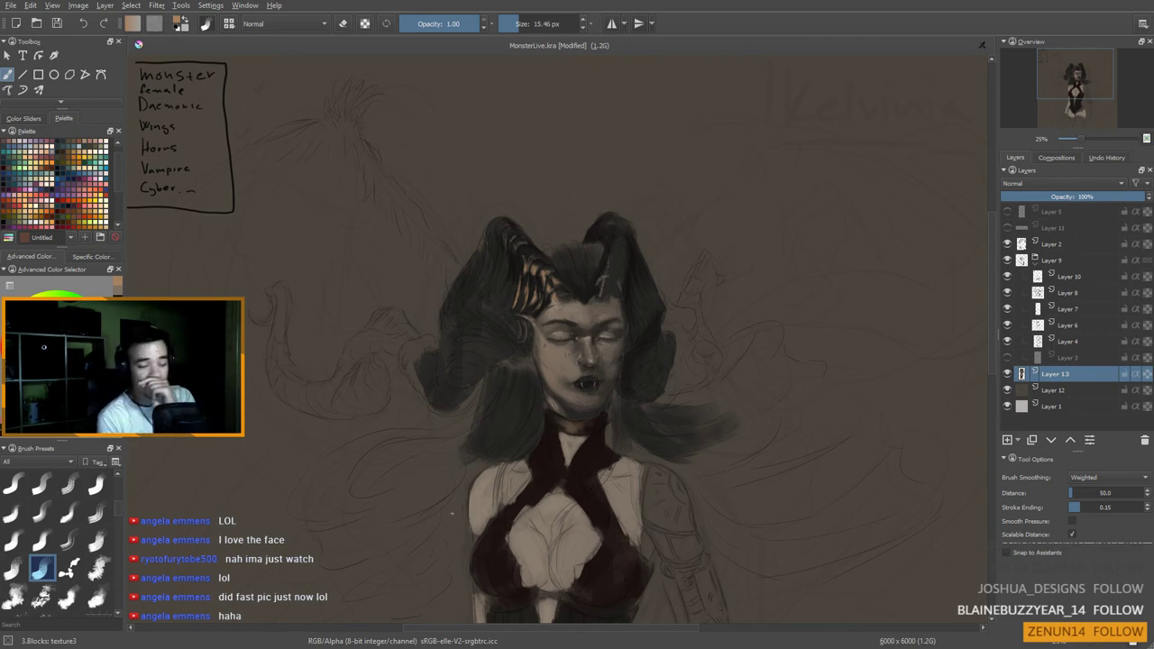
Step: Touch up the hairline at the widow's peak and darken the eyebrows with sampled tones, using 17.61 and 10.24 px brushes
{"action": "scroll", "coordinate": [489, 321], "scroll_direction": "down", "scroll_amount": 2}
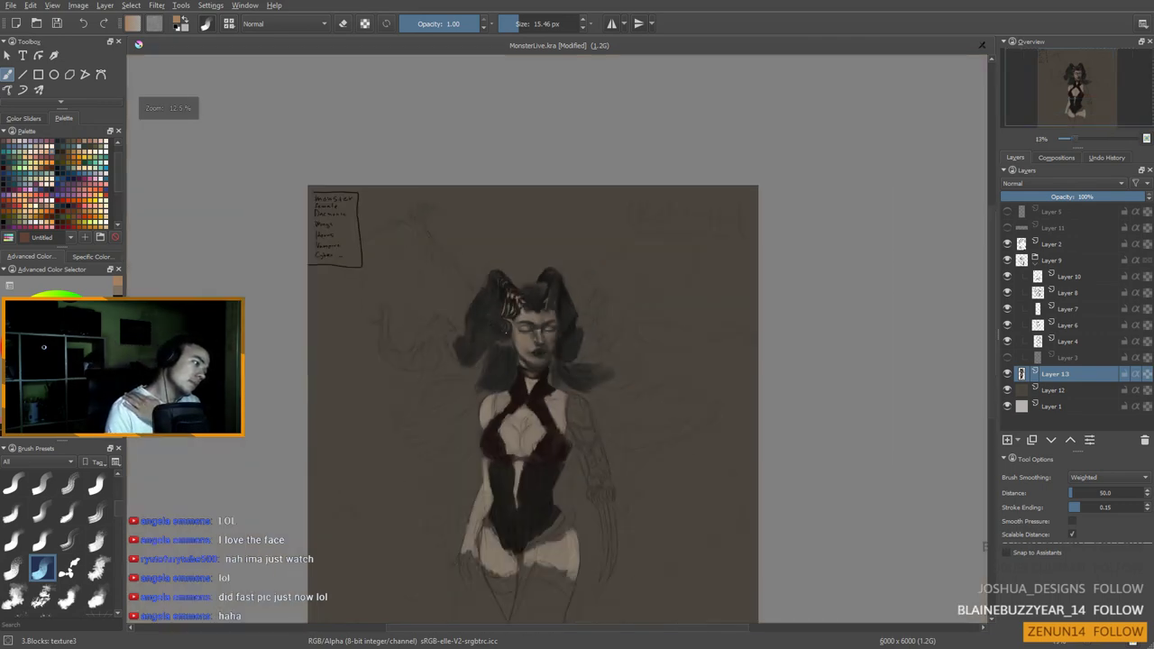
{"action": "scroll", "coordinate": [526, 329], "scroll_direction": "up", "scroll_amount": 1}
{"action": "left_click_drag", "start_coordinate": [527, 328], "coordinate": [537, 353]}
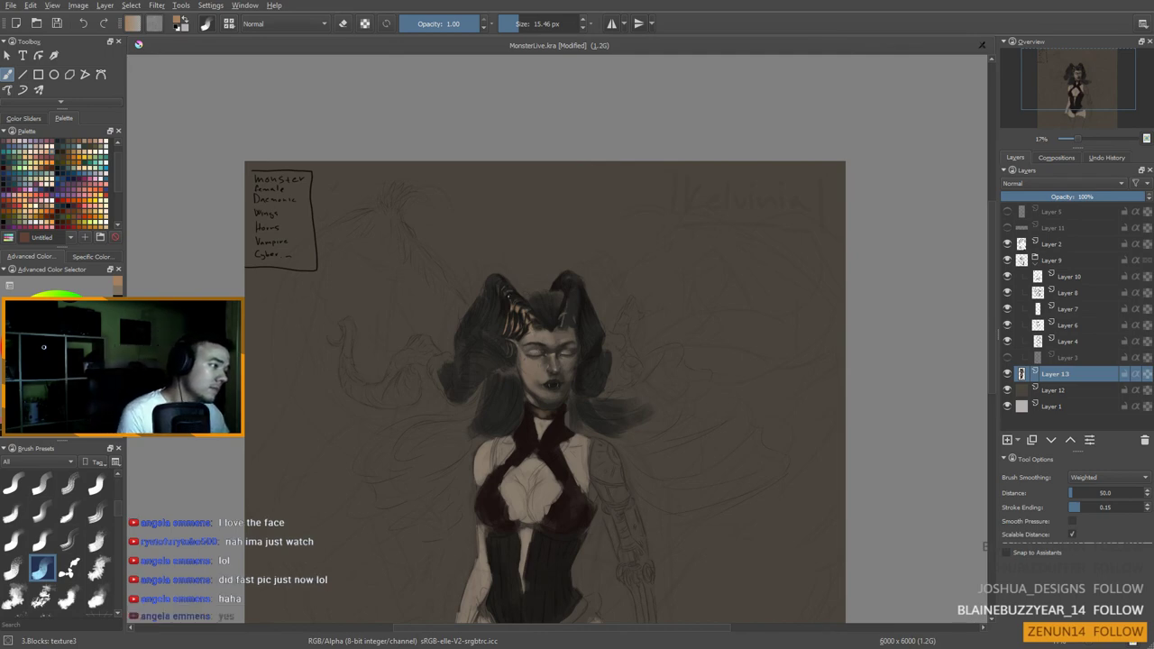
{"action": "left_click", "coordinate": [540, 318], "text": "ctrl"}
{"action": "left_click_drag", "start_coordinate": [540, 319], "coordinate": [558, 319]}
{"action": "left_click", "coordinate": [508, 308], "text": "ctrl"}
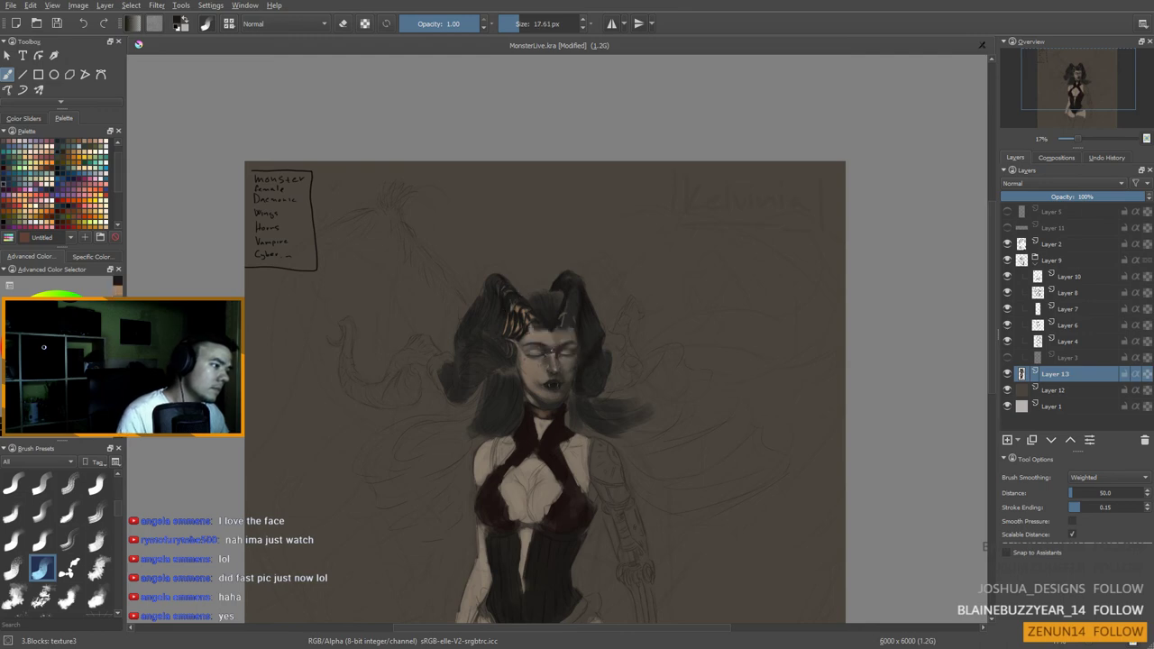
{"action": "scroll", "coordinate": [554, 347], "scroll_direction": "up", "scroll_amount": 3}
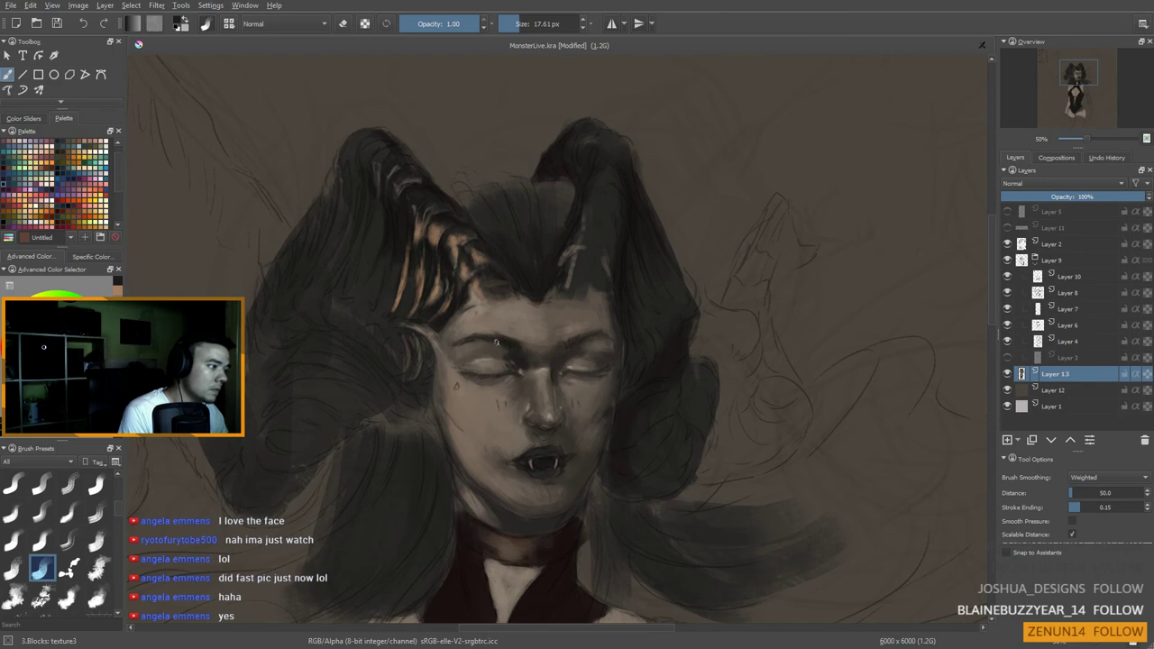
{"action": "left_click_drag", "start_coordinate": [515, 359], "coordinate": [511, 359], "text": "shift"}
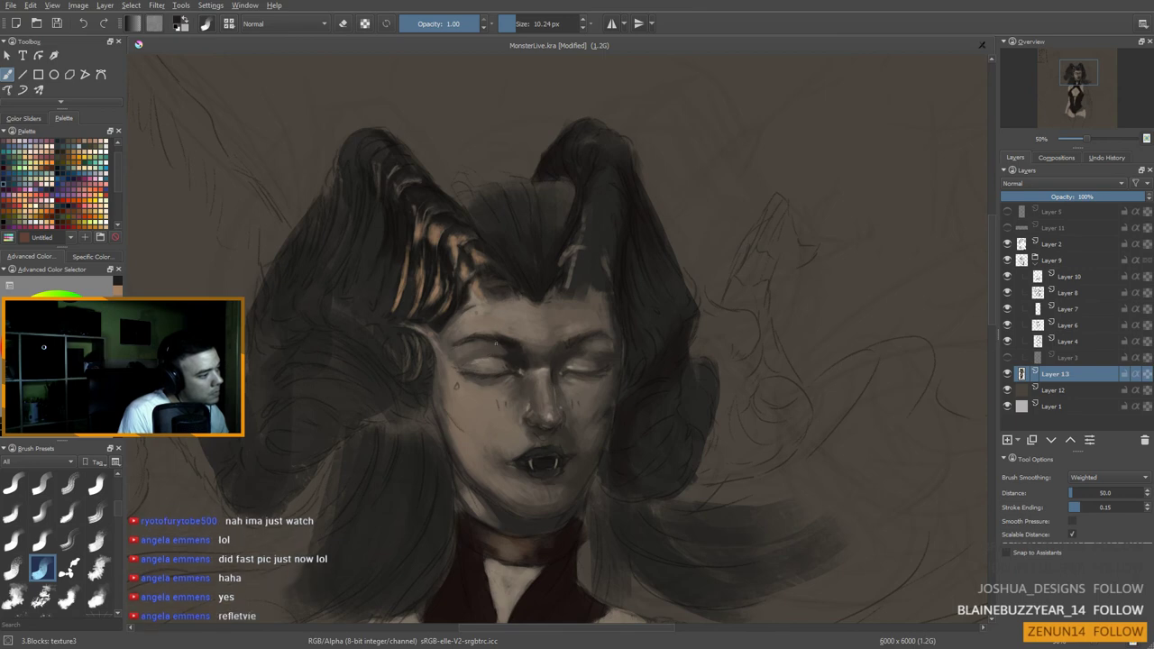
Step: Add a warm tan highlight on the brow nearest the pointed ear, using a 17.69 px brush
{"action": "key", "text": "bracketright"}
{"action": "key", "text": "bracketright"}
{"action": "key", "text": "bracketright"}
{"action": "key", "text": "bracketright"}
{"action": "key", "text": "bracketright"}
{"action": "key", "text": "bracketright"}
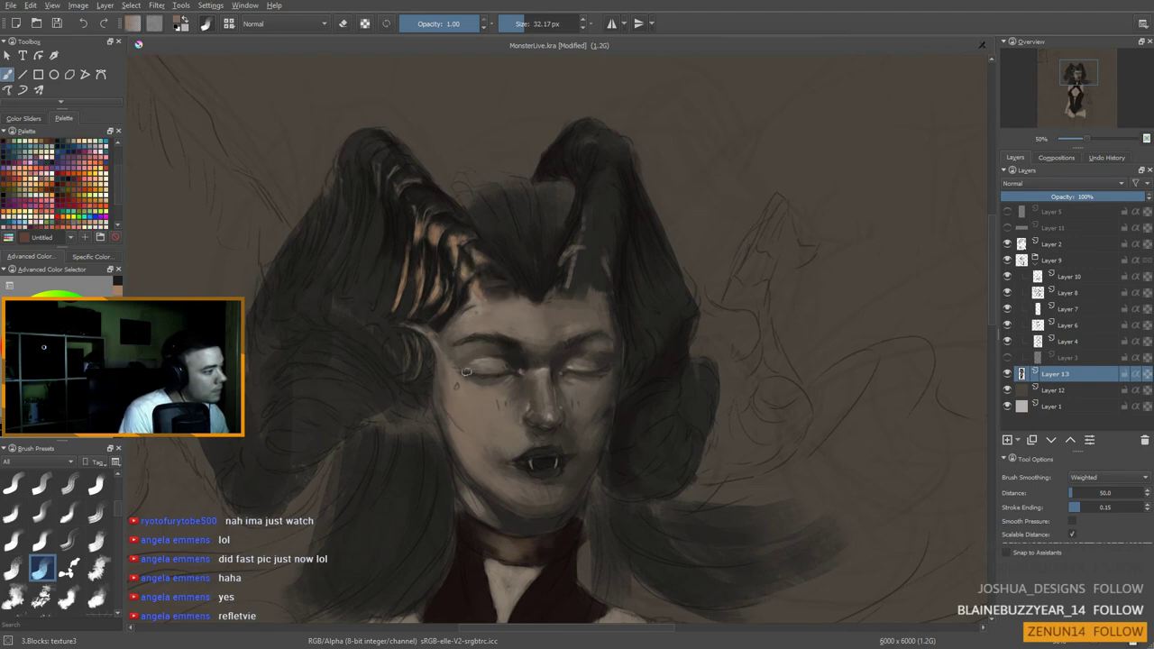
{"action": "key", "text": "bracketleft"}
{"action": "key", "text": "bracketleft"}
{"action": "key", "text": "bracketleft"}
{"action": "left_click", "coordinate": [465, 351], "text": "ctrl"}
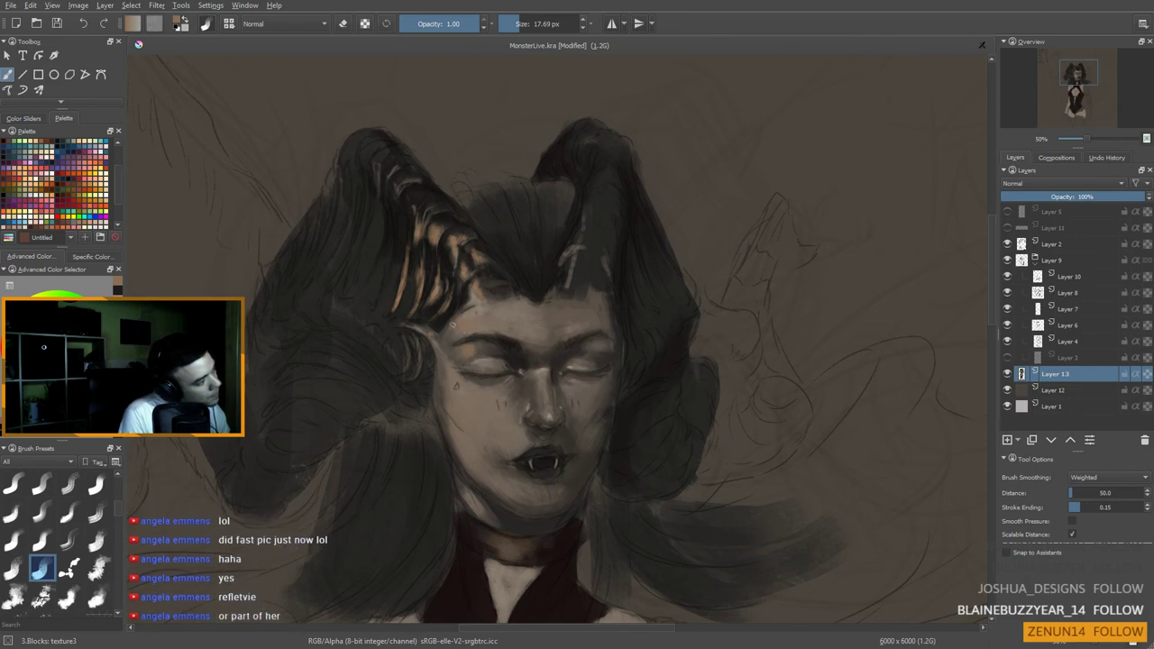
Step: Paint a pale highlight on the cheek nearest the pointed ear with light beige, using 33.34 and 16.79 px brushes
{"action": "scroll", "coordinate": [497, 314], "scroll_direction": "down", "scroll_amount": 2}
{"action": "scroll", "coordinate": [493, 342], "scroll_direction": "down", "scroll_amount": 1}
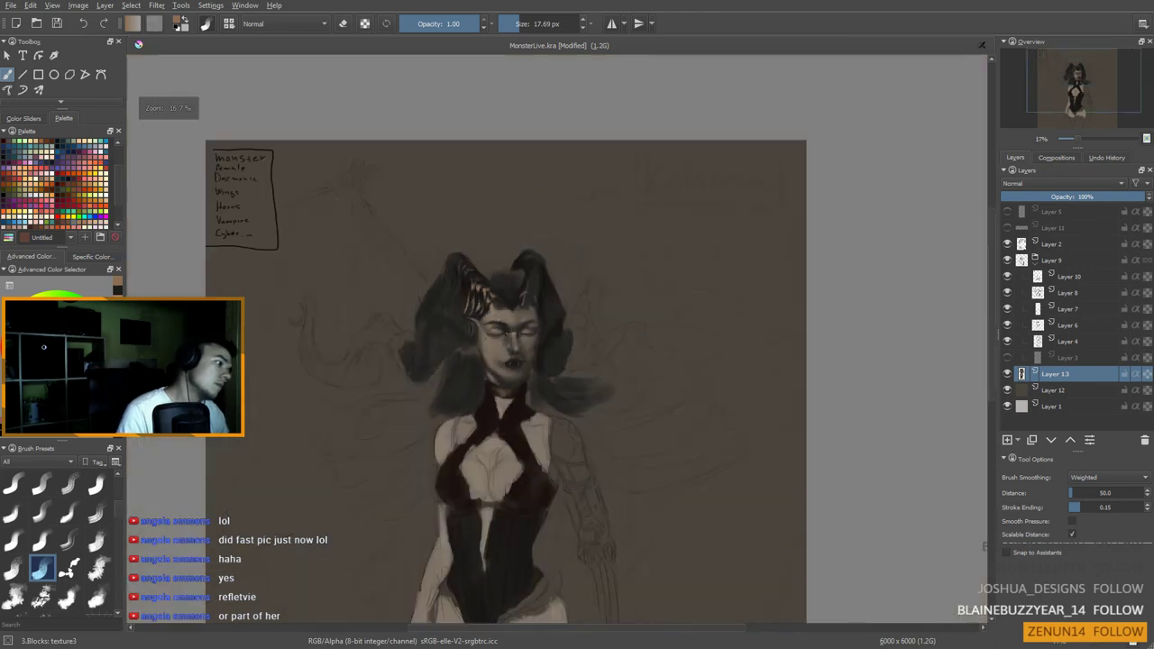
{"action": "scroll", "coordinate": [493, 342], "scroll_direction": "up", "scroll_amount": 2}
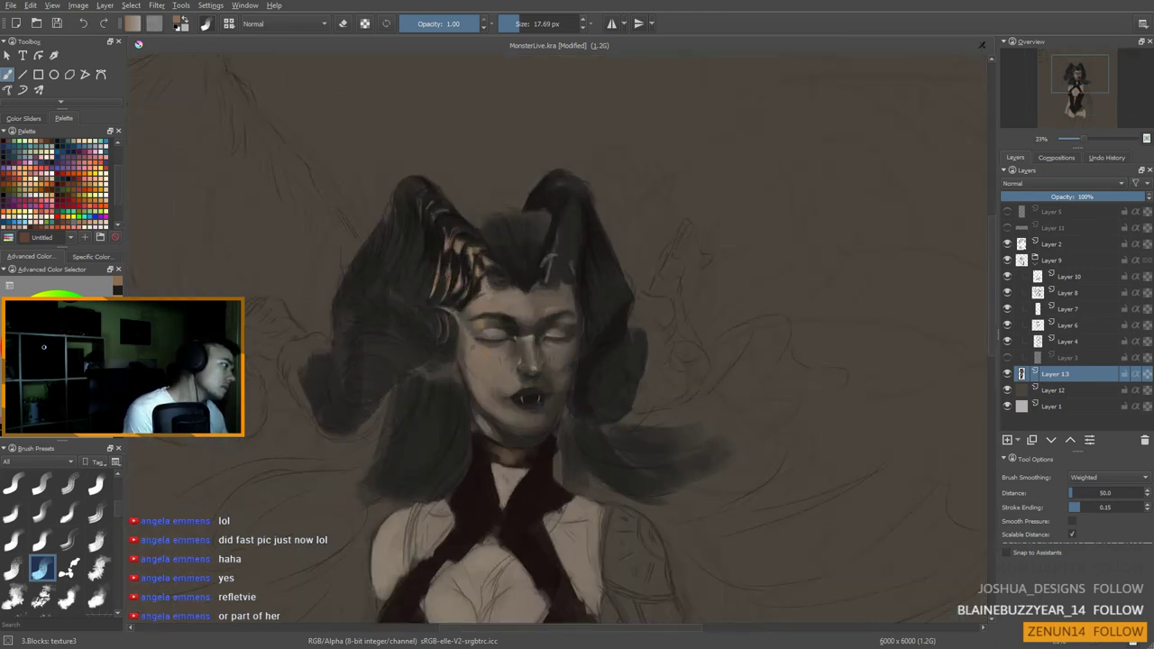
{"action": "left_click", "coordinate": [76, 357]}
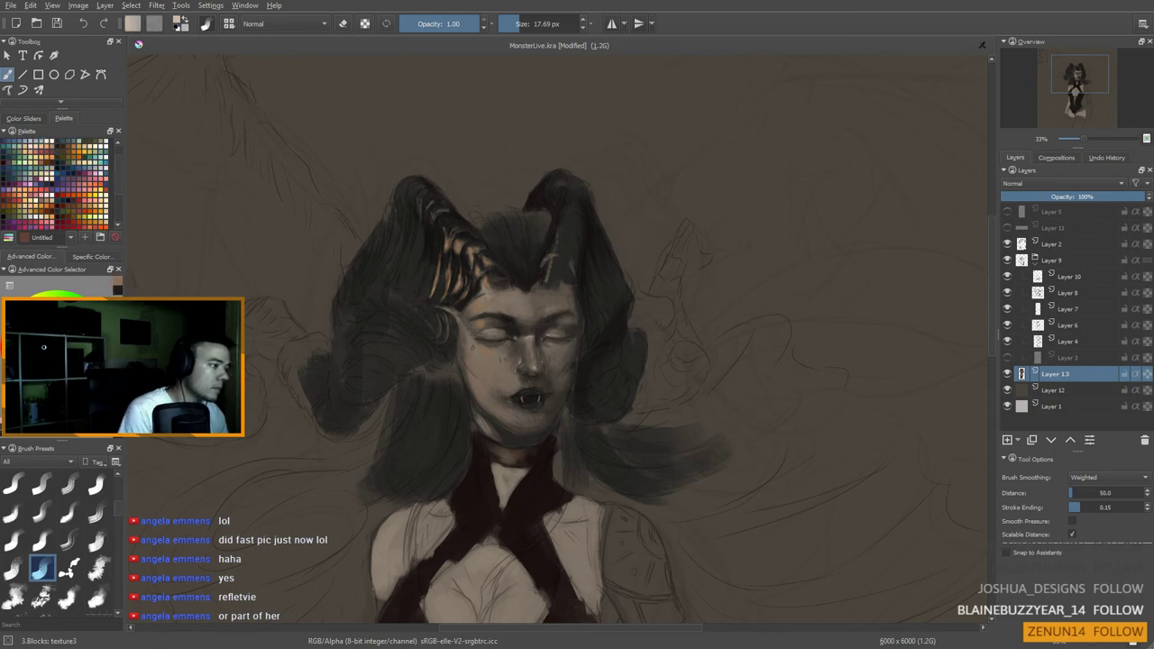
{"action": "left_click_drag", "start_coordinate": [477, 348], "coordinate": [493, 357]}
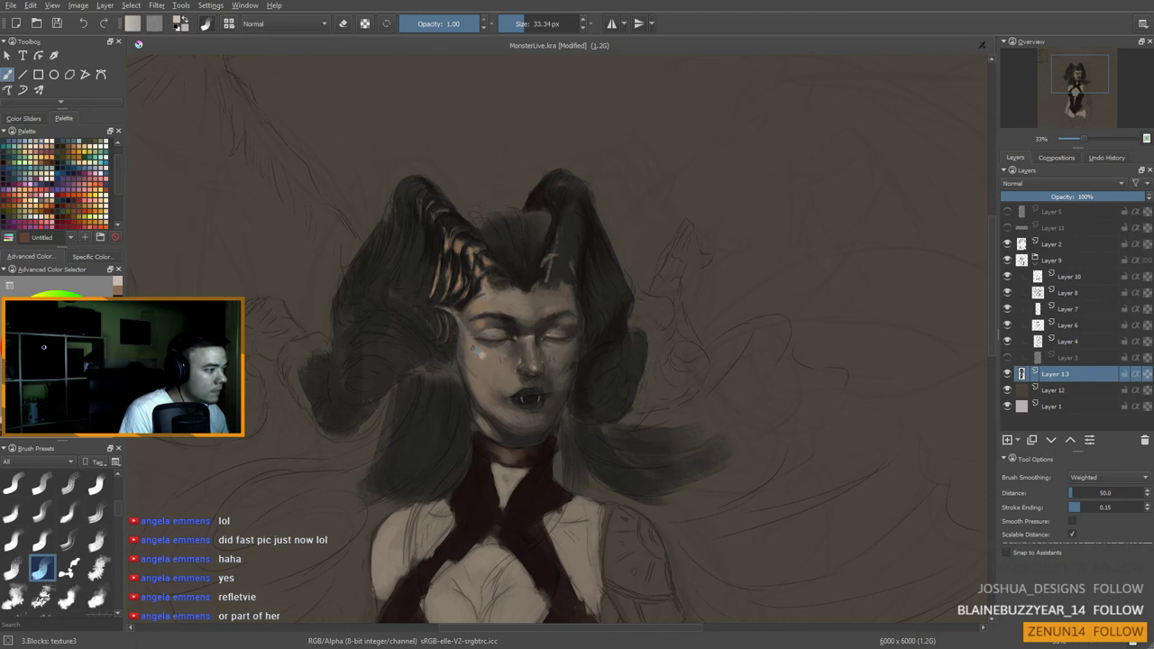
{"action": "left_click", "coordinate": [495, 350], "text": "ctrl"}
{"action": "left_click_drag", "start_coordinate": [489, 357], "coordinate": [483, 357]}
{"action": "key", "text": "bracketleft"}
{"action": "key", "text": "bracketleft"}
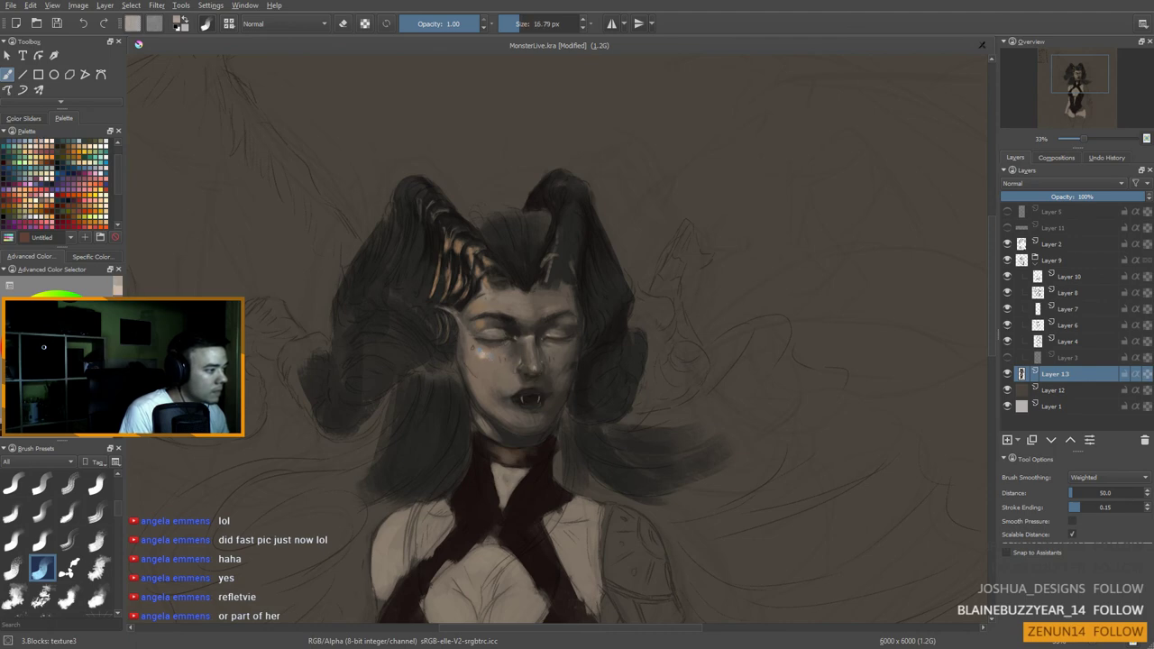
Step: Blend the cheek highlight into the surrounding skin with a sampled skin tone, using a 32.91 px brush
{"action": "key", "text": "bracketright"}
{"action": "key", "text": "bracketright"}
{"action": "key", "text": "bracketright"}
{"action": "left_click", "coordinate": [483, 364], "text": "ctrl"}
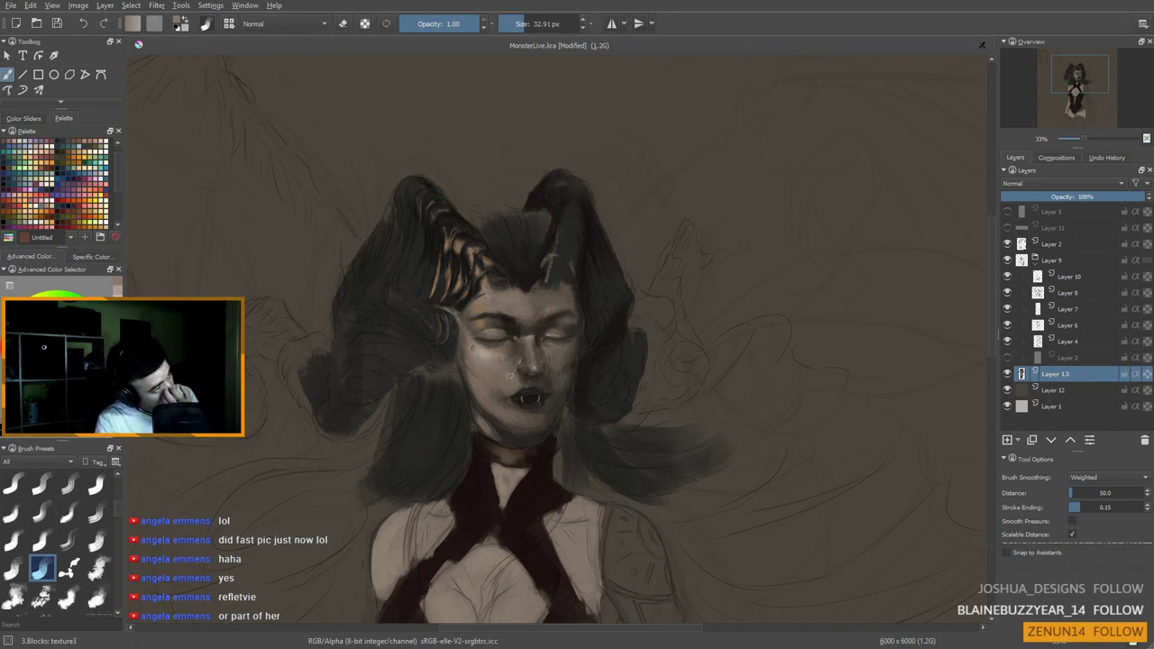
Step: Add thin light ridge details to the horns with a pale skin tone, using 7.93 and 3.58 px brushes
{"action": "left_click_drag", "start_coordinate": [497, 336], "coordinate": [507, 363]}
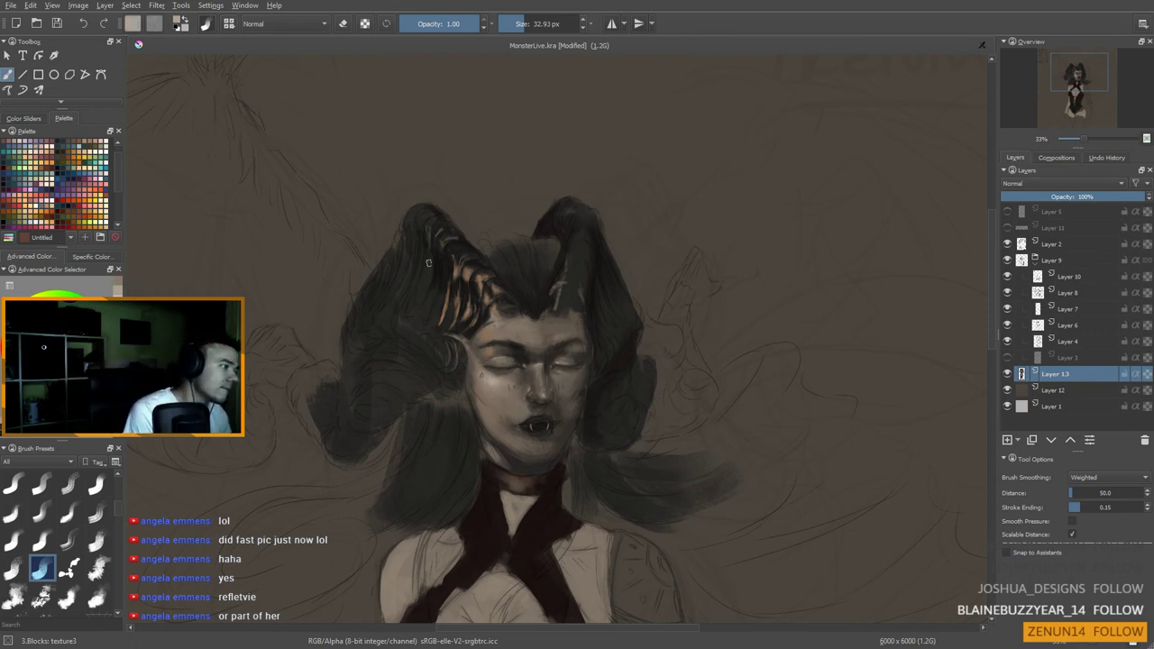
{"action": "left_click", "coordinate": [515, 23]}
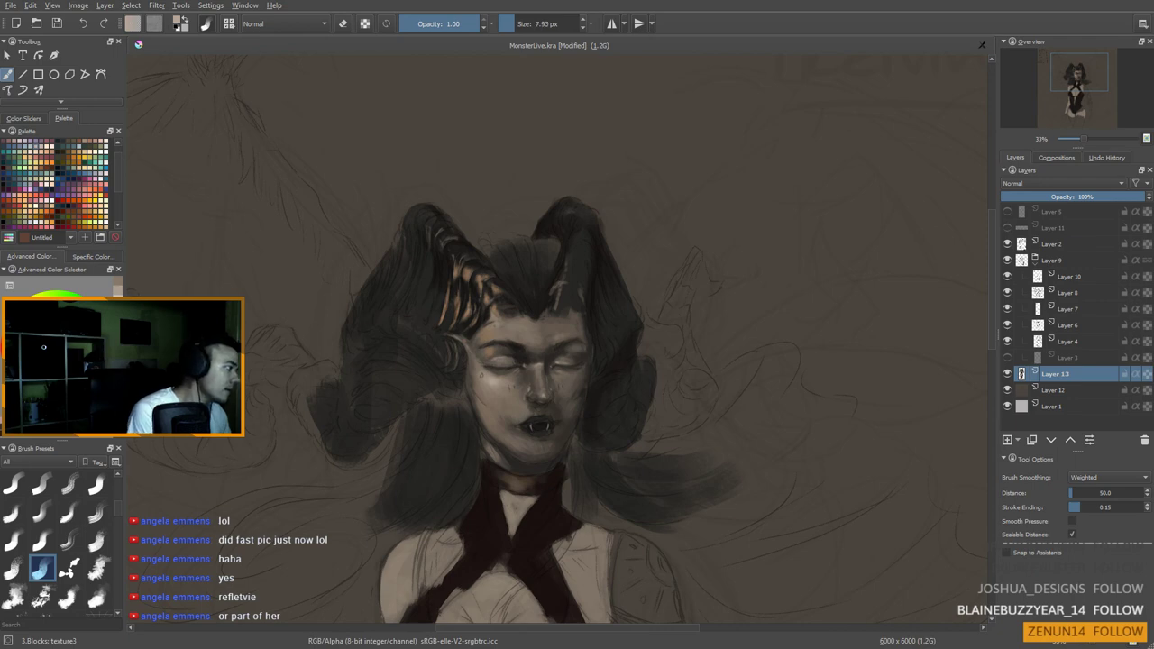
{"action": "scroll", "coordinate": [56, 184], "scroll_direction": "up", "scroll_amount": 3}
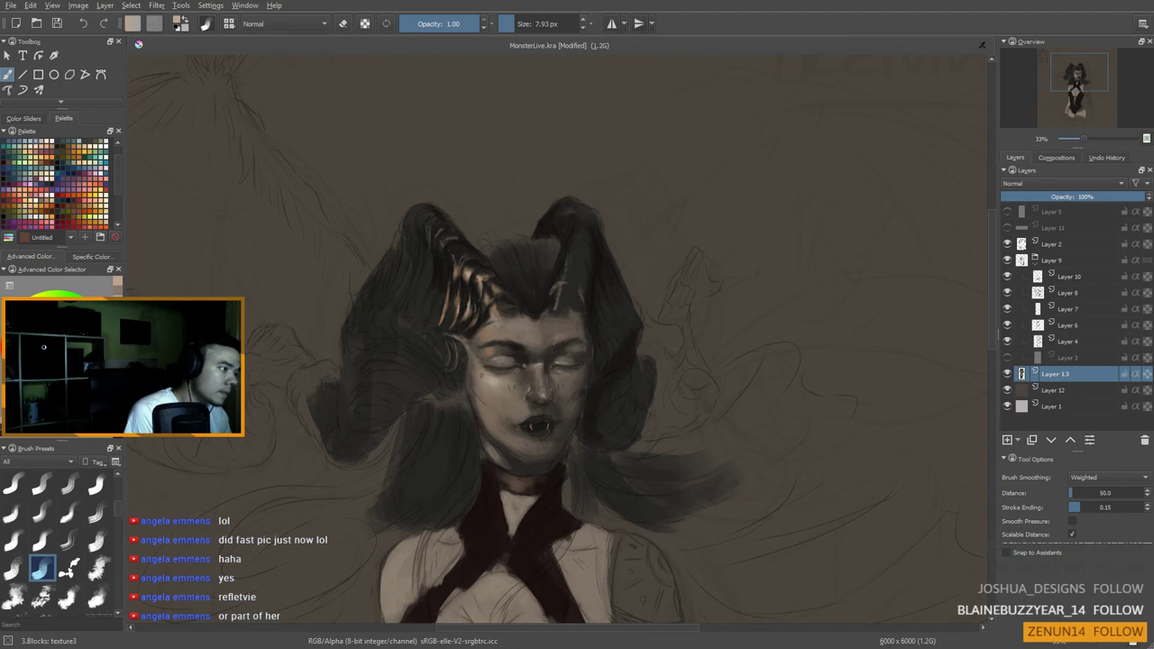
{"action": "key", "text": "["}
{"action": "key", "text": "minus"}
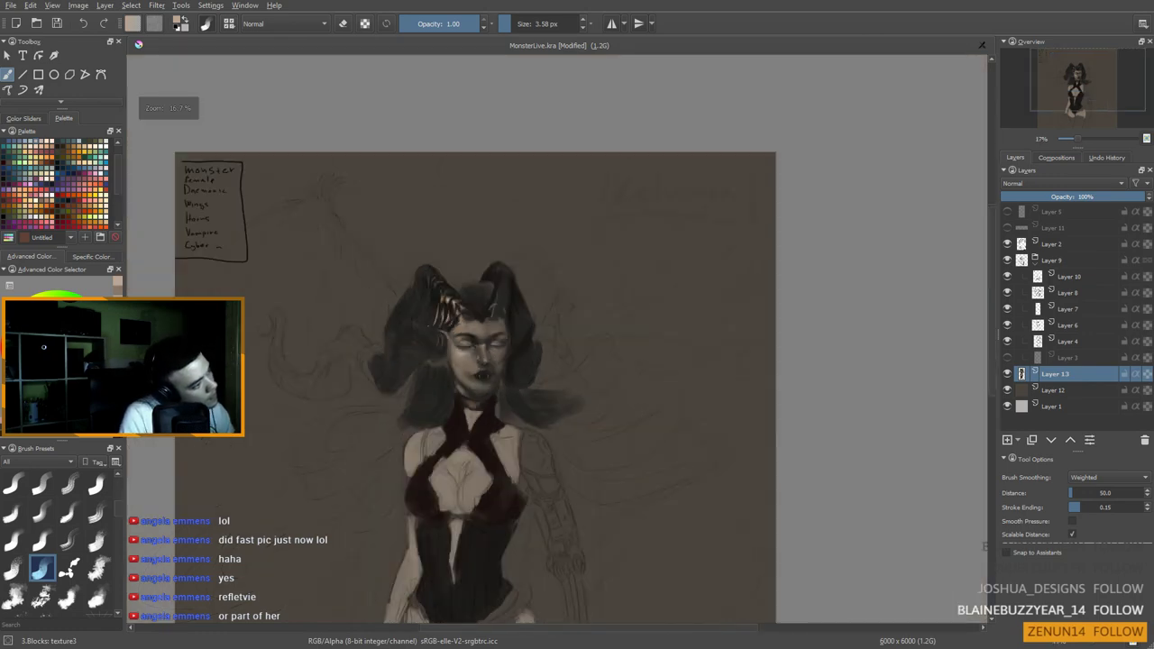
Step: Refine the ridges of the horn nearest the pointed ear with sampled brown and dark horn tones, using a 12.22 px brush
{"action": "scroll", "coordinate": [429, 326], "scroll_direction": "up", "scroll_amount": 1}
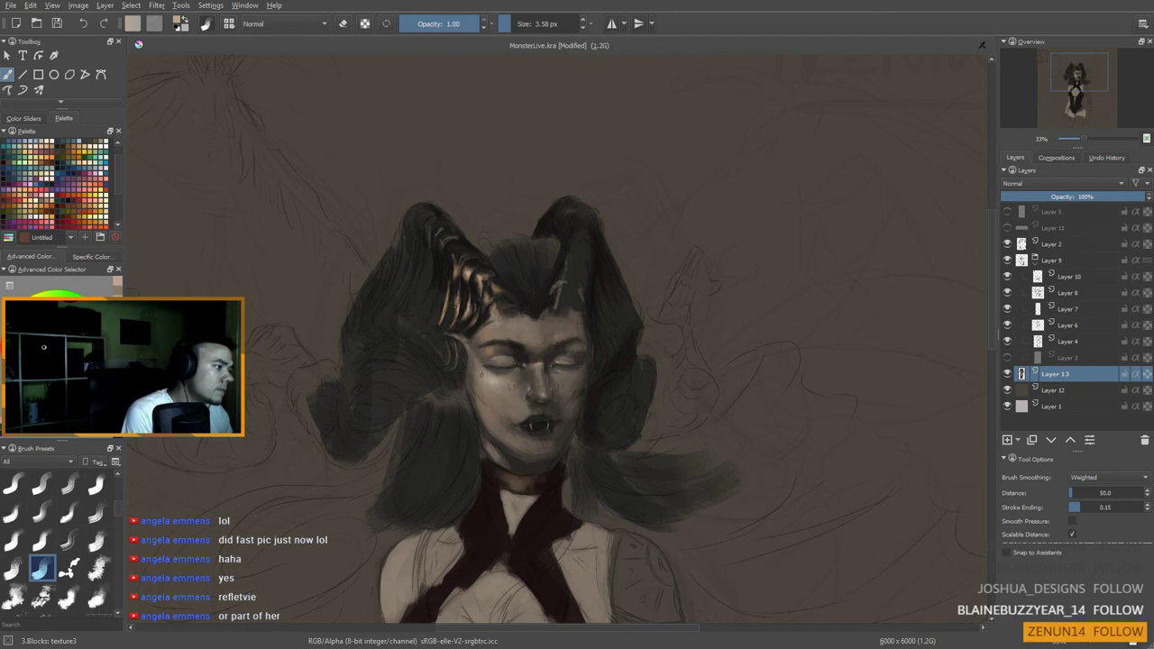
{"action": "left_click", "coordinate": [456, 304], "text": "ctrl"}
{"action": "key", "text": "]"}
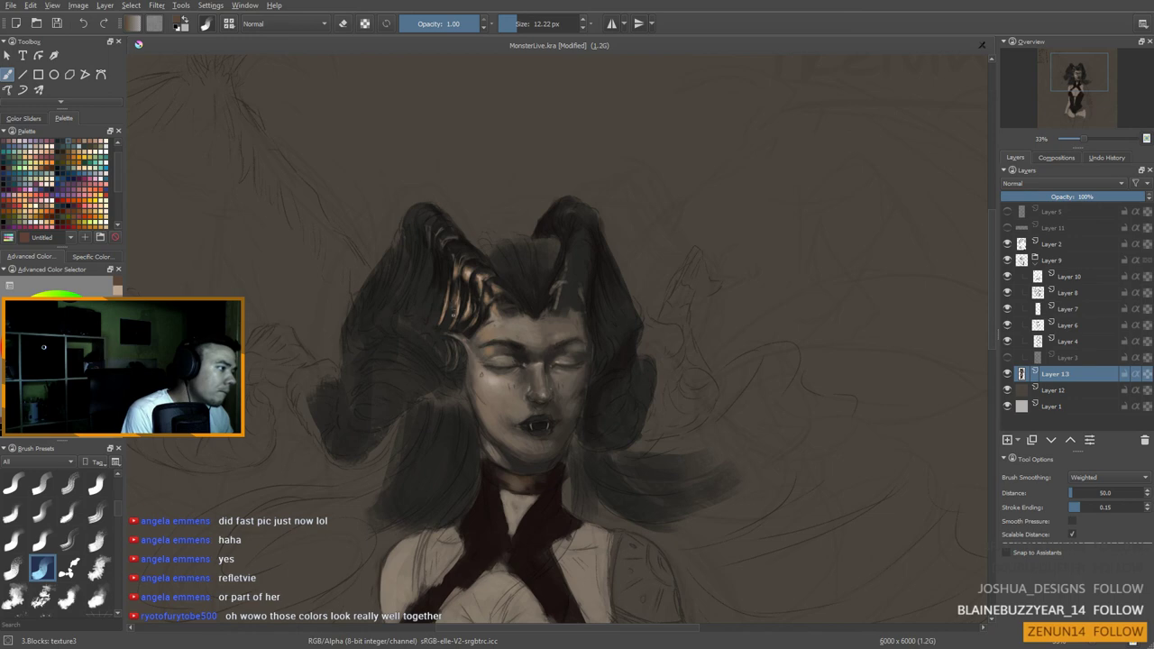
{"action": "left_click", "coordinate": [465, 289], "text": "ctrl"}
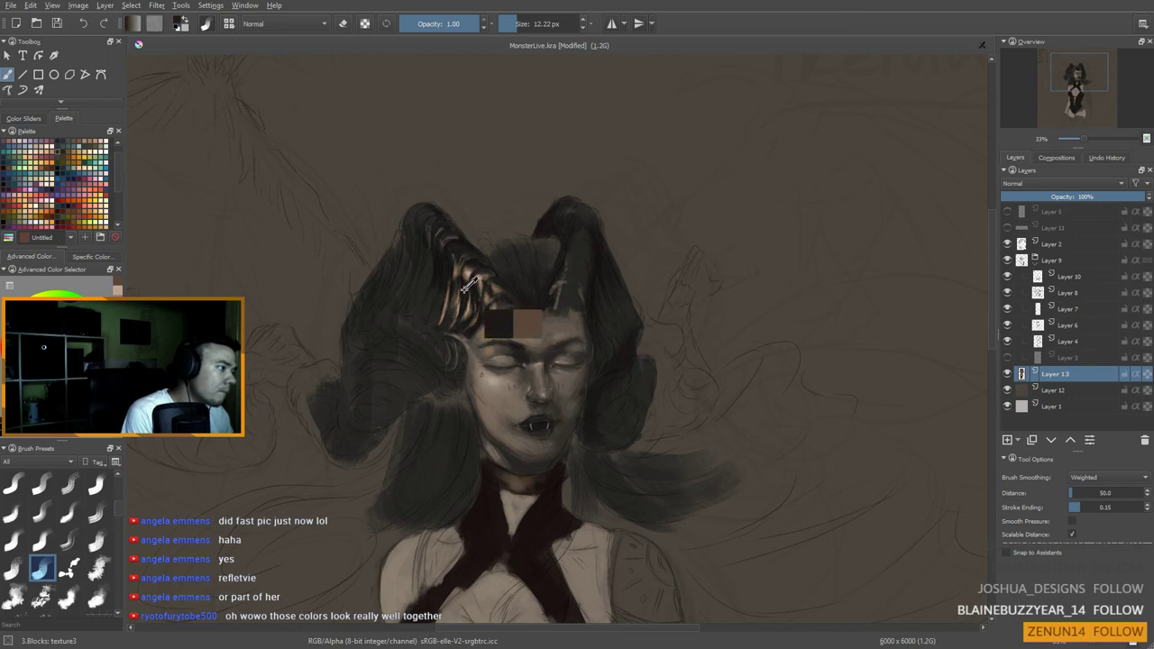
{"action": "mouse_move", "coordinate": [464, 291]}
{"action": "left_mouse_down"}
{"action": "mouse_move", "coordinate": [474, 280]}
{"action": "mouse_move", "coordinate": [449, 308]}
{"action": "left_mouse_up"}
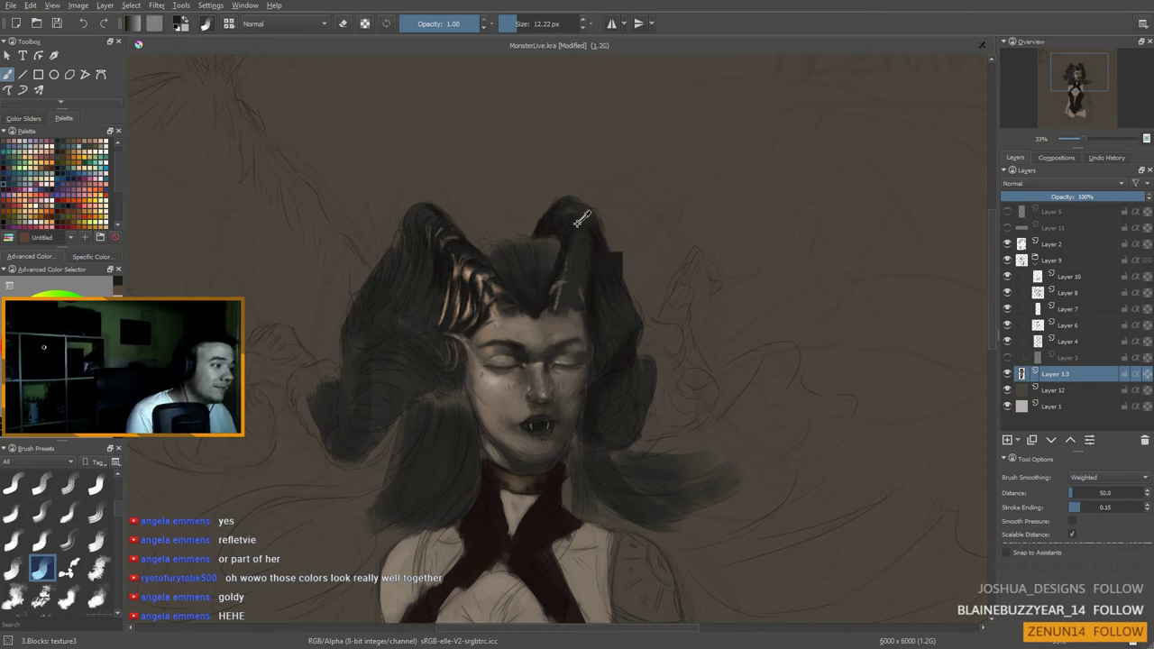
Step: Darken the hair lock beside the jaw with a sampled dark grey, using 47.75 and 86.17 px brushes
{"action": "left_click_drag", "start_coordinate": [473, 376], "coordinate": [492, 376]}
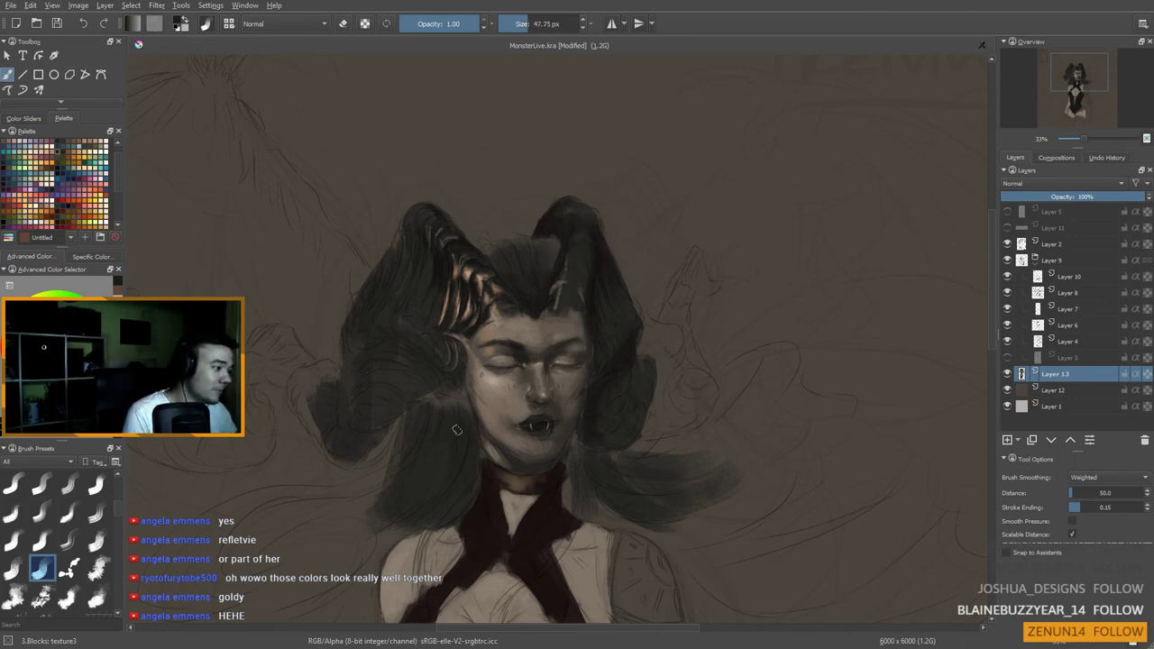
{"action": "left_click_drag", "start_coordinate": [457, 430], "coordinate": [461, 426]}
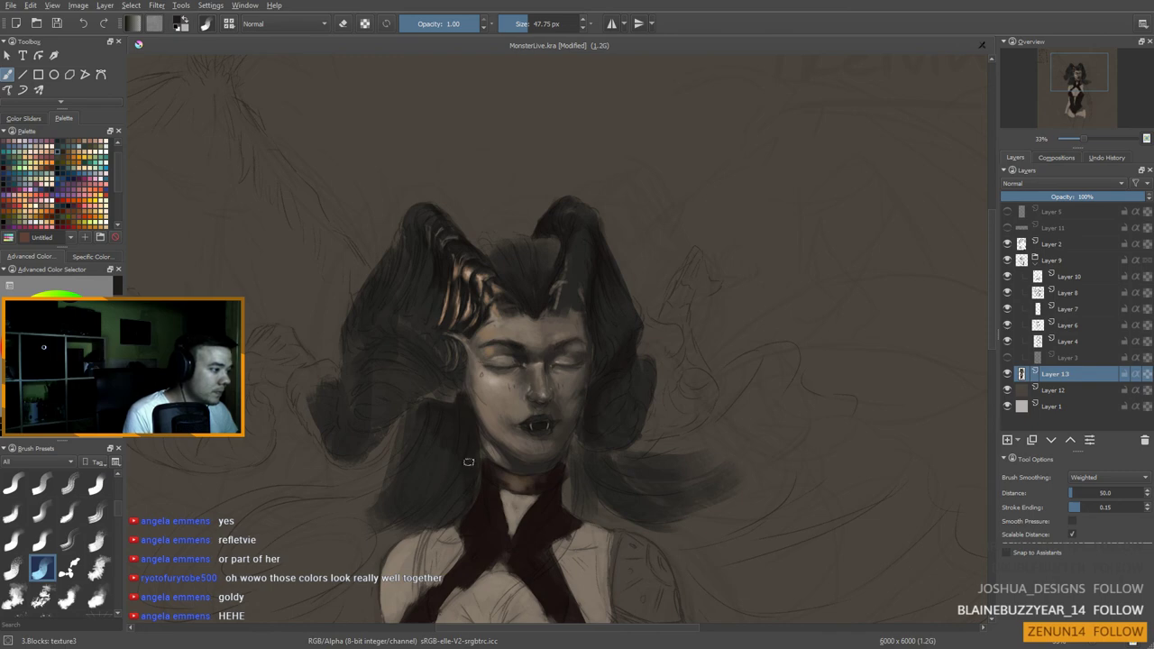
{"action": "left_click_drag", "start_coordinate": [458, 422], "coordinate": [467, 422]}
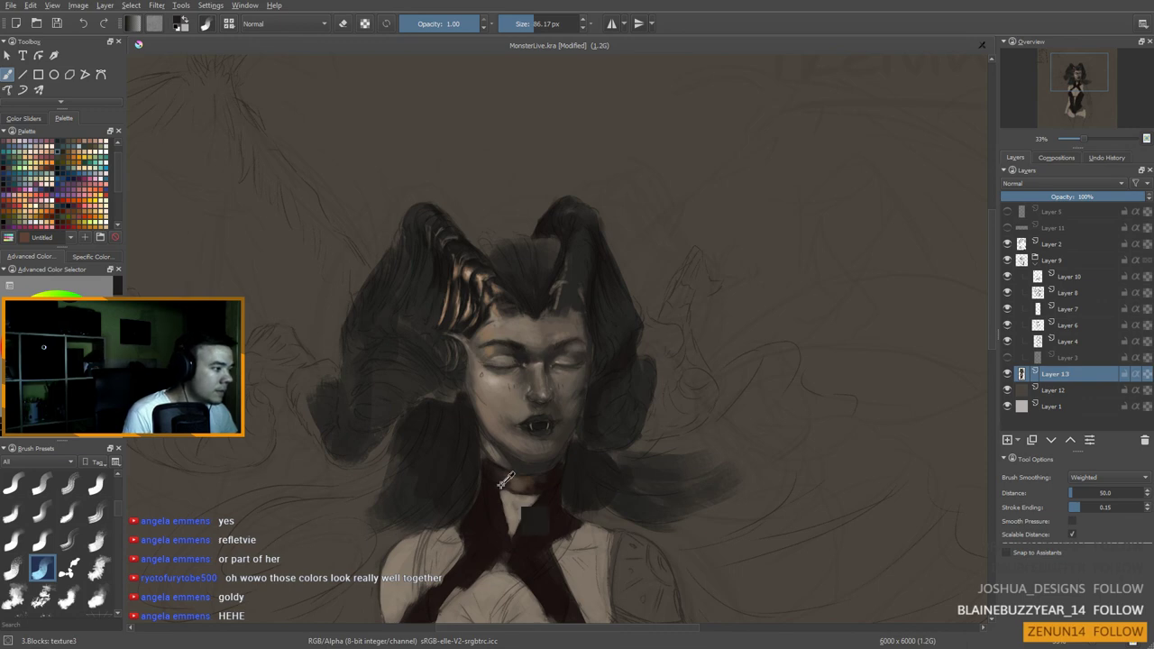
Step: Paint warm tan accents along the jaw and neck edge with a colour sampled from the horn, using 8.74 and 12.79 px brushes
{"action": "left_click", "coordinate": [480, 277], "text": "ctrl"}
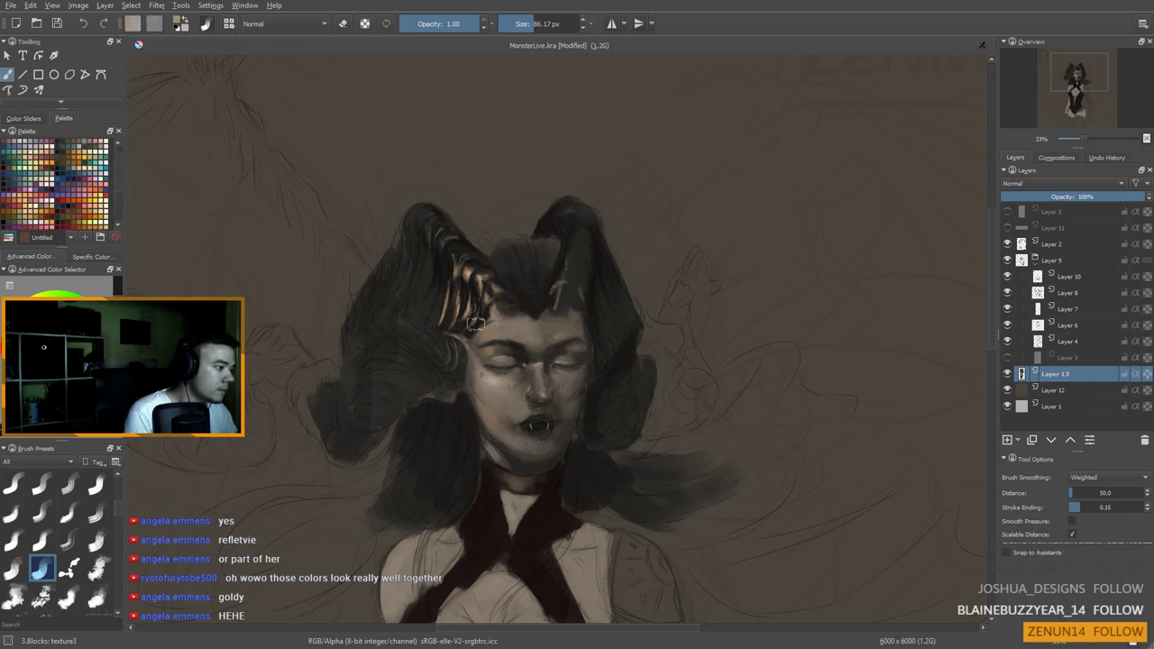
{"action": "left_click_drag", "start_coordinate": [484, 485], "coordinate": [439, 485], "text": "shift"}
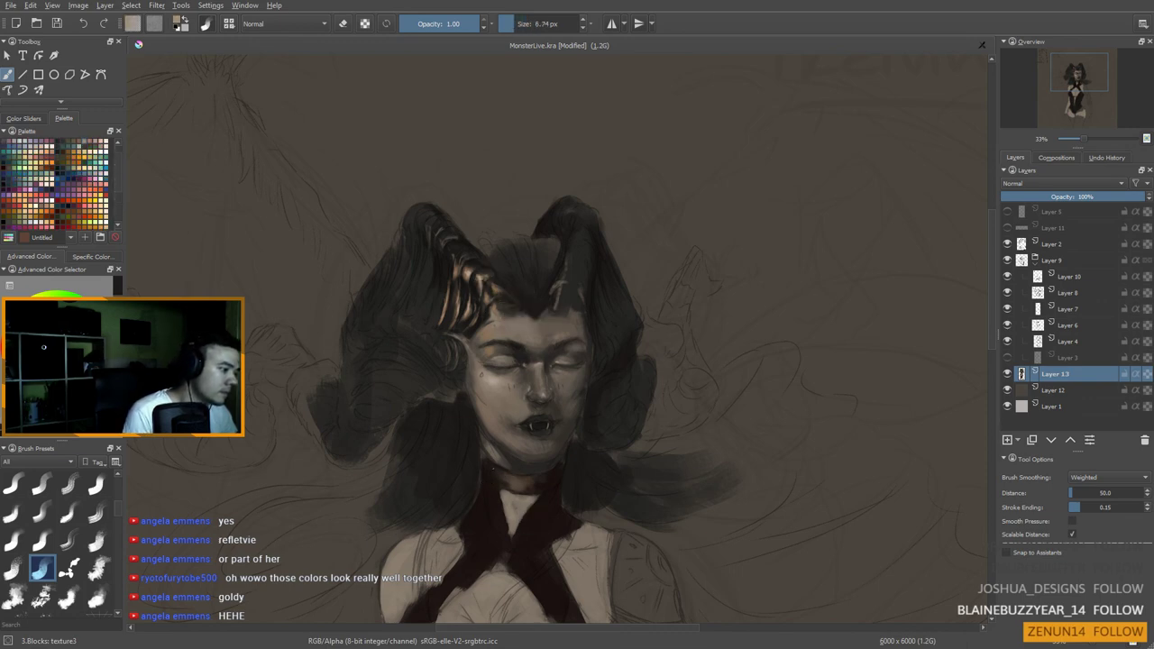
{"action": "key", "text": "bracketright"}
{"action": "key", "text": "bracketright"}
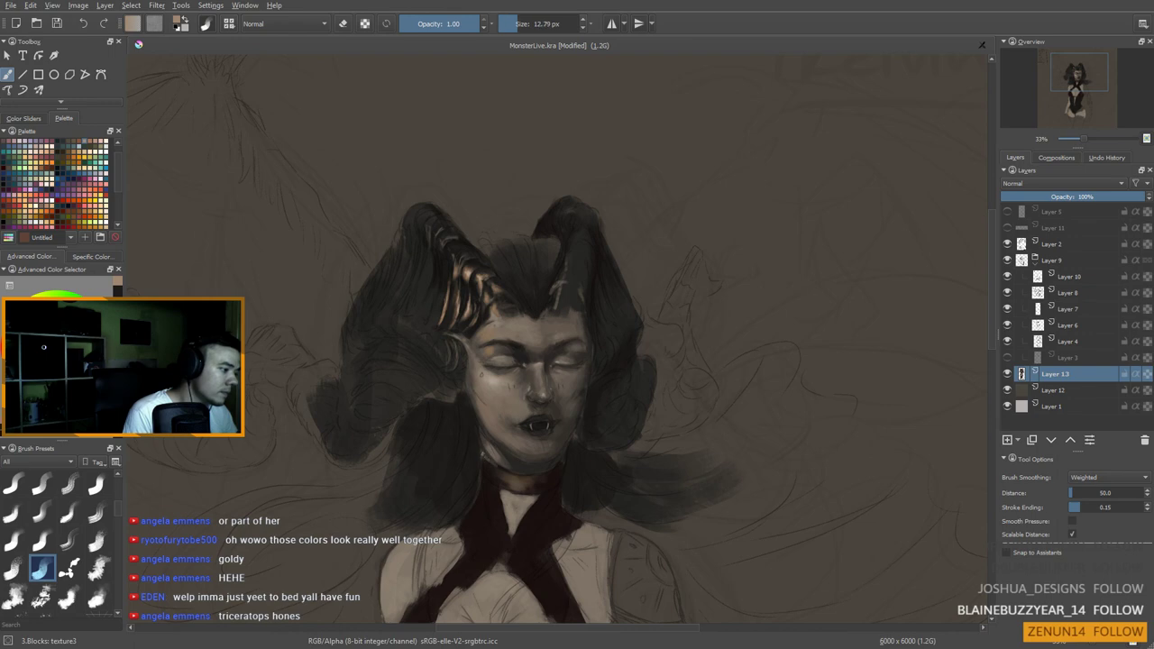
{"action": "mouse_move", "coordinate": [500, 467]}
{"action": "left_mouse_down"}
{"action": "mouse_move", "coordinate": [514, 472]}
{"action": "mouse_move", "coordinate": [506, 447]}
{"action": "left_mouse_up"}
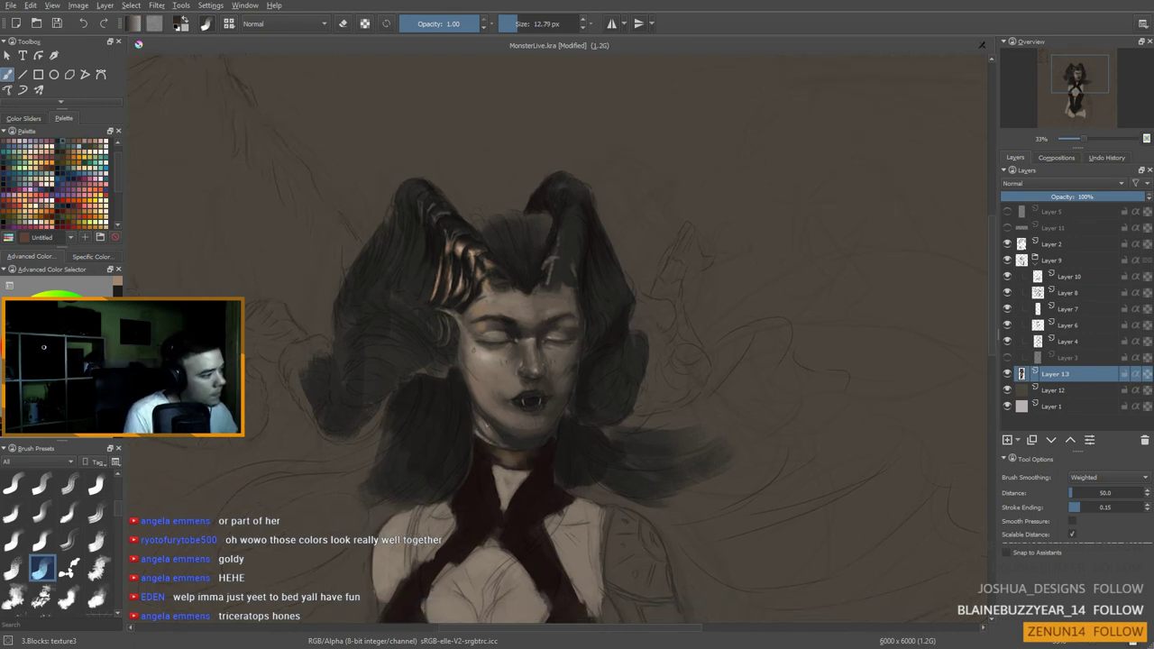
{"action": "left_click", "coordinate": [515, 328], "text": "ctrl"}
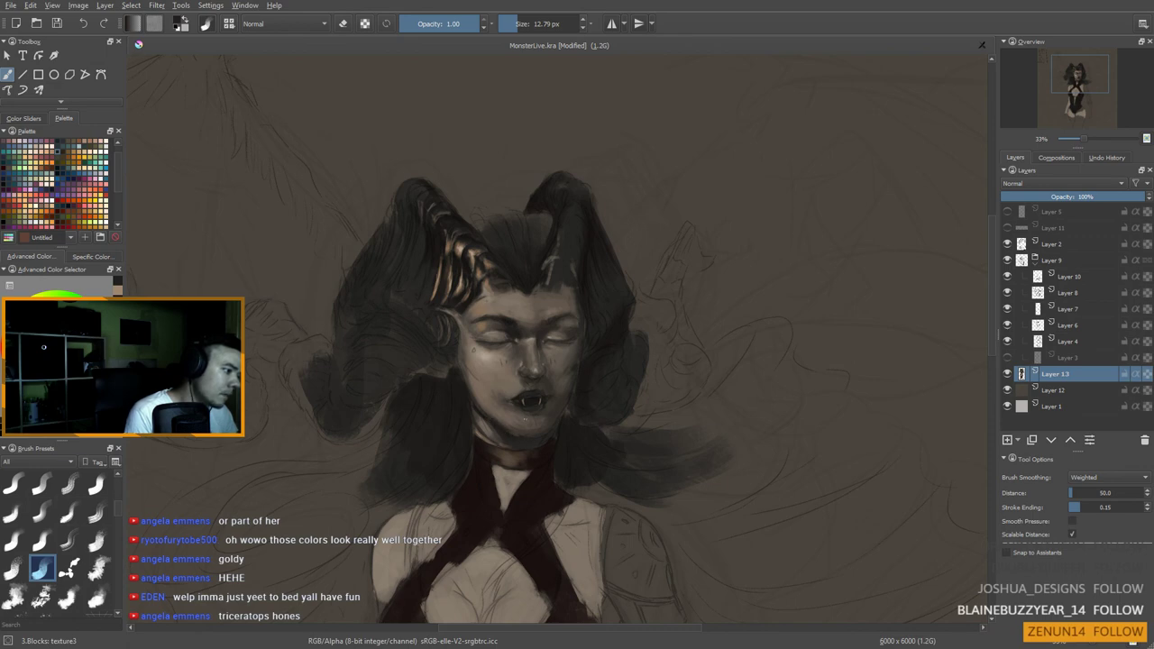
Step: Add a thin pale skin highlight along the cheek and jaw edge beside the hair, using 7.69 and 4.13 px brushes
{"action": "left_click", "coordinate": [481, 352], "text": "ctrl"}
{"action": "left_click_drag", "start_coordinate": [469, 388], "coordinate": [467, 388]}
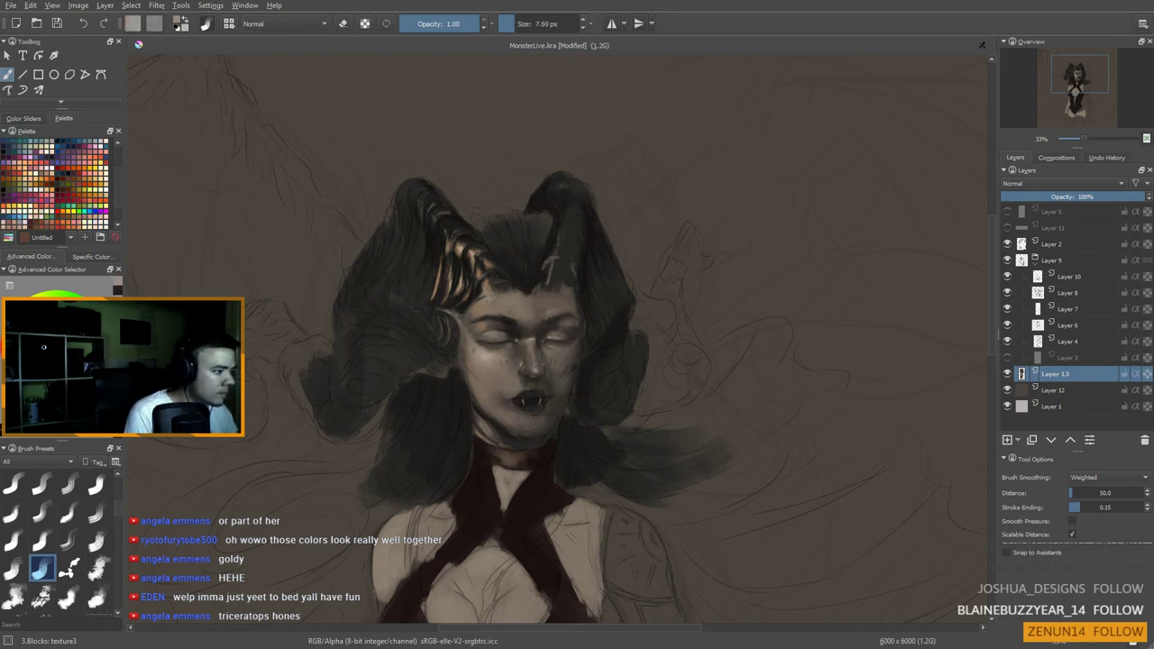
{"action": "key", "text": "bracketleft"}
{"action": "key", "text": "bracketleft"}
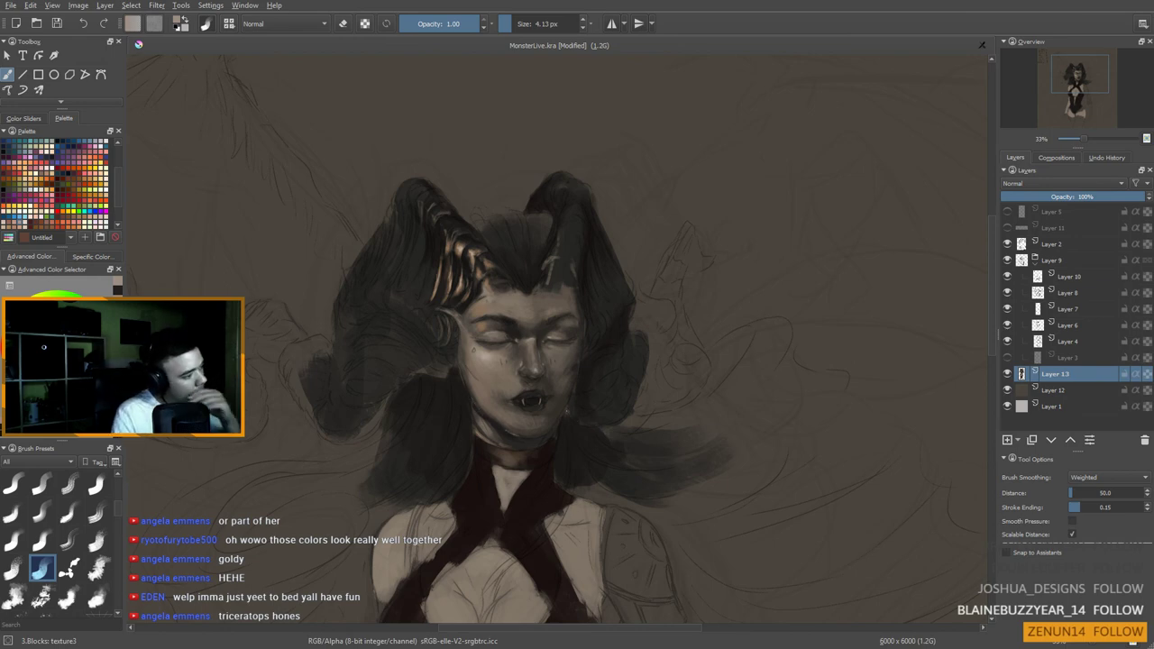
{"action": "left_click_drag", "start_coordinate": [478, 421], "coordinate": [491, 433]}
Step: Blend the jaw-edge highlight into the face with sampled shadow and skin tones, using 16.04 and 18.64 px brushes
{"action": "left_click", "coordinate": [504, 434], "text": "ctrl"}
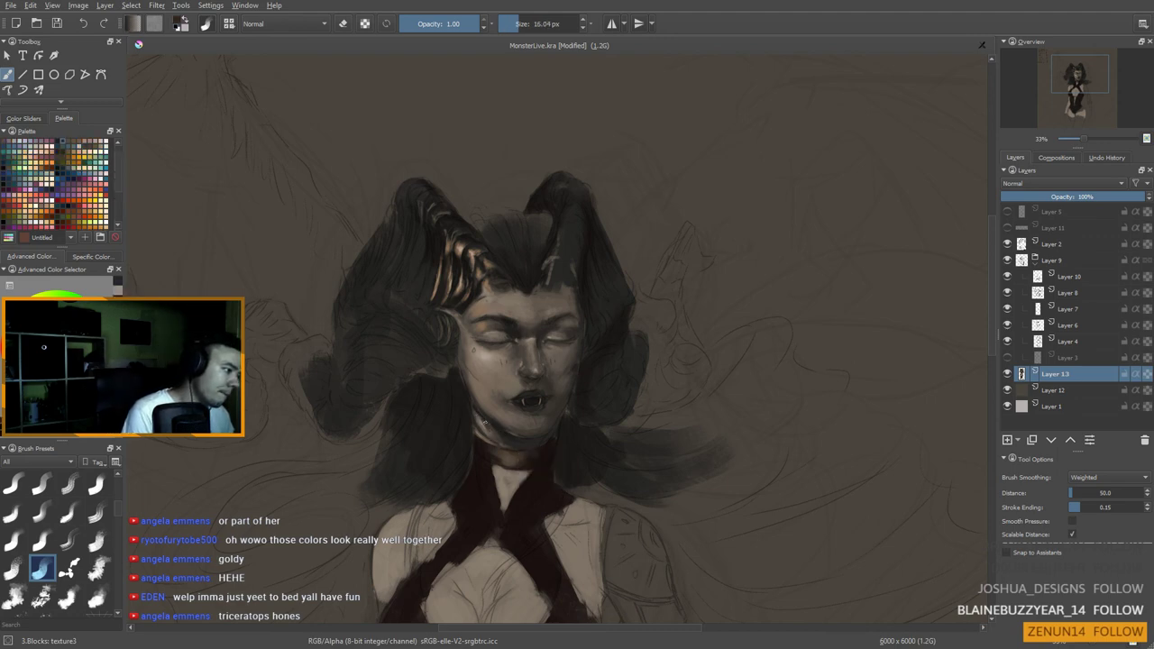
{"action": "left_click", "coordinate": [485, 421], "text": "ctrl"}
{"action": "left_click_drag", "start_coordinate": [480, 415], "coordinate": [486, 421]}
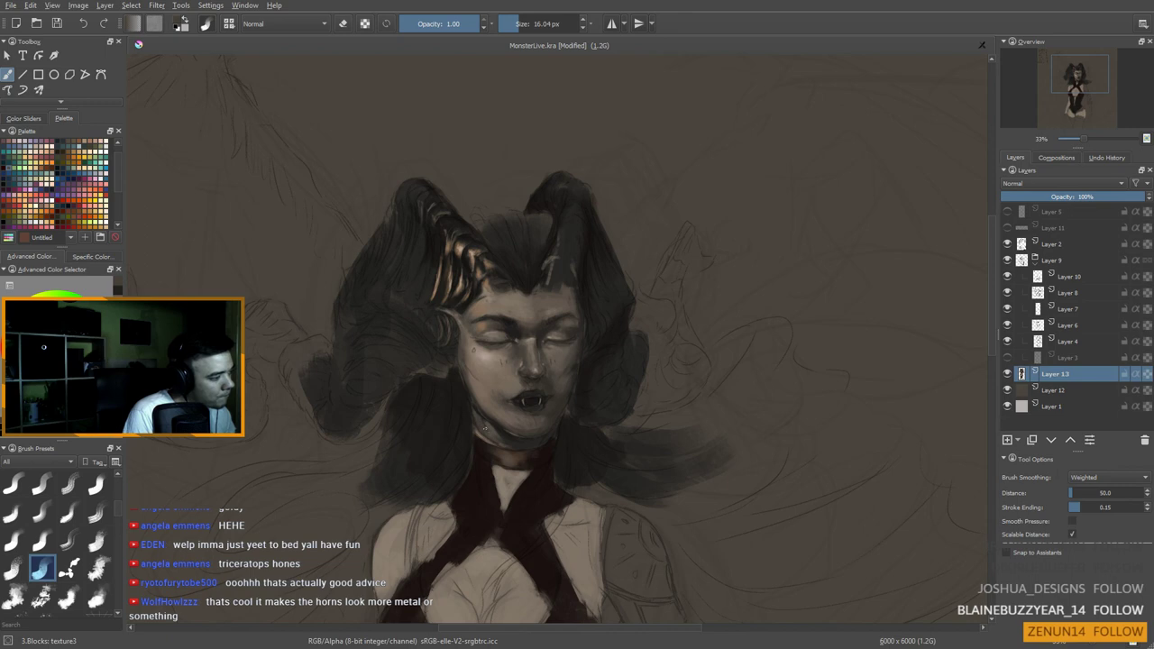
{"action": "left_click", "coordinate": [482, 358], "text": "ctrl"}
{"action": "left_click_drag", "start_coordinate": [487, 426], "coordinate": [494, 434], "text": "shift"}
{"action": "left_click", "coordinate": [485, 422], "text": "ctrl"}
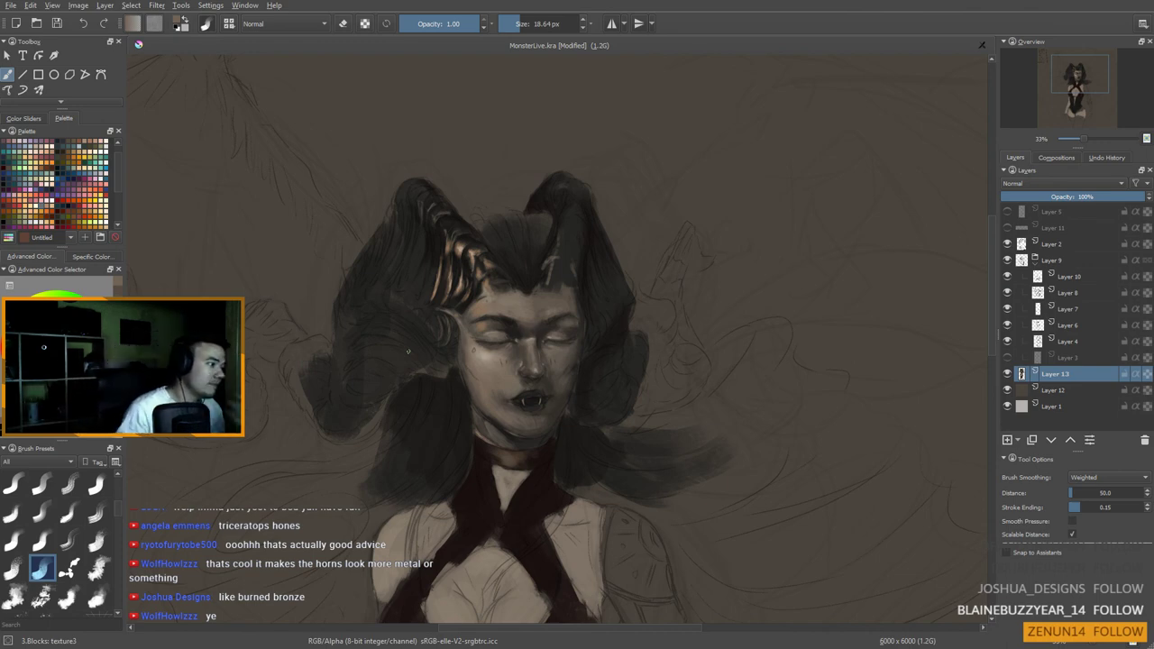
Step: Extend the tan ridge highlights up the horn nearest the pointed ear with sampled horn browns, using 18.64 and 12.31 px brushes
{"action": "key", "text": "ctrl"}
{"action": "left_click", "coordinate": [463, 245], "text": "ctrl"}
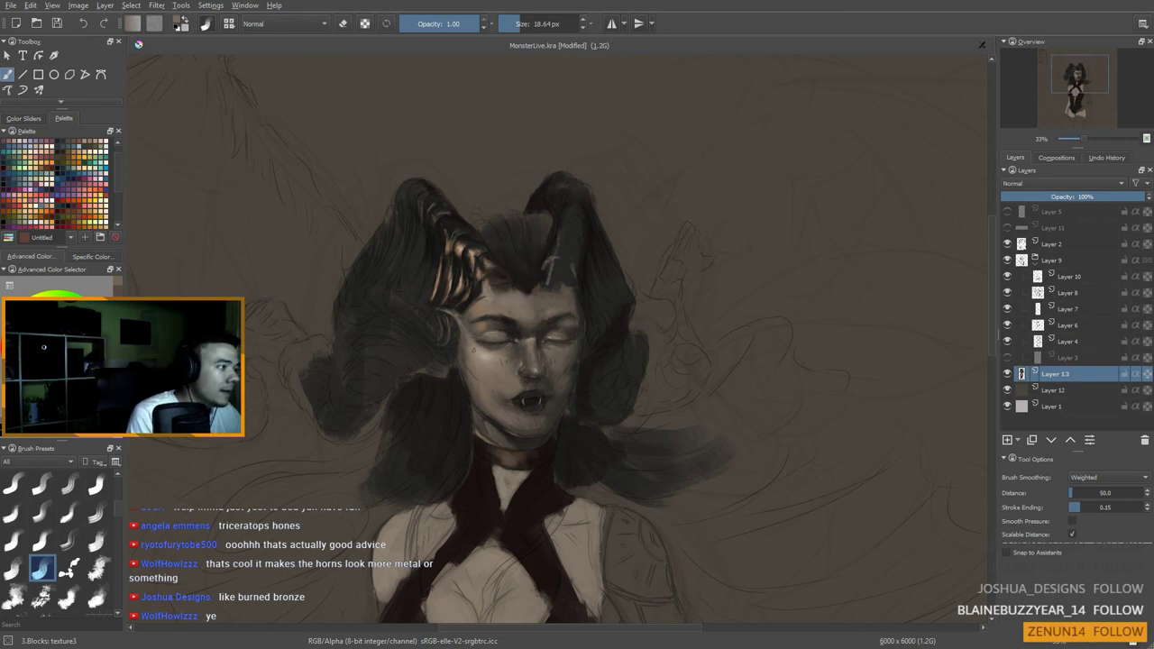
{"action": "left_click_drag", "start_coordinate": [450, 231], "coordinate": [448, 231]}
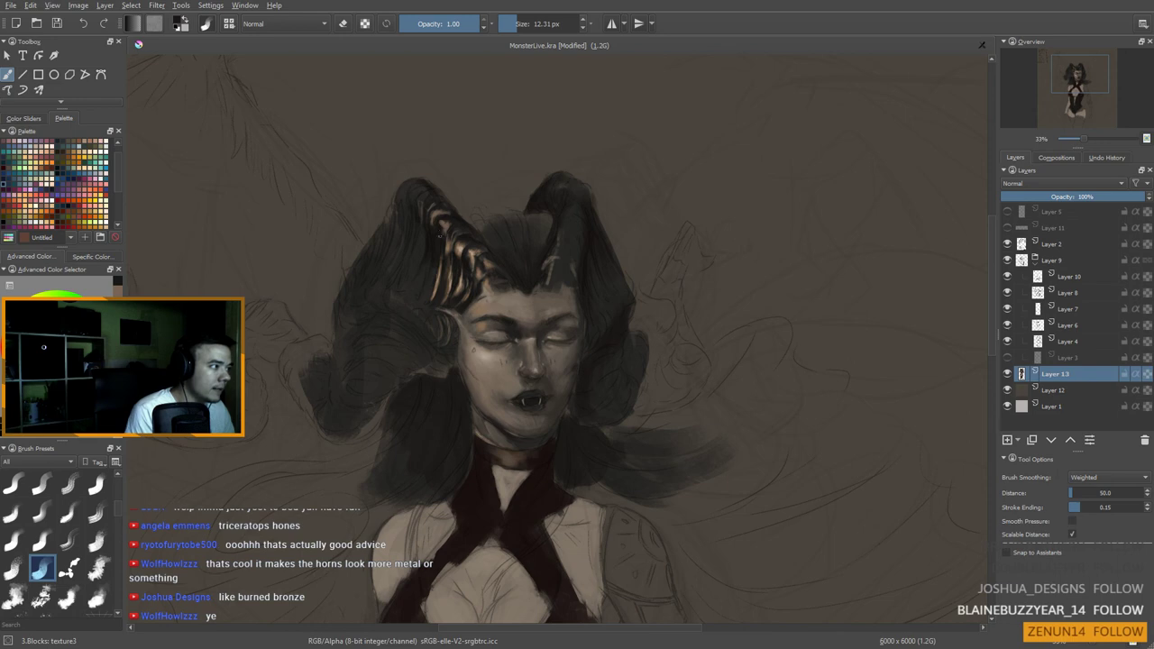
{"action": "left_click", "coordinate": [448, 253], "text": "ctrl"}
{"action": "left_click", "coordinate": [448, 250], "text": "ctrl"}
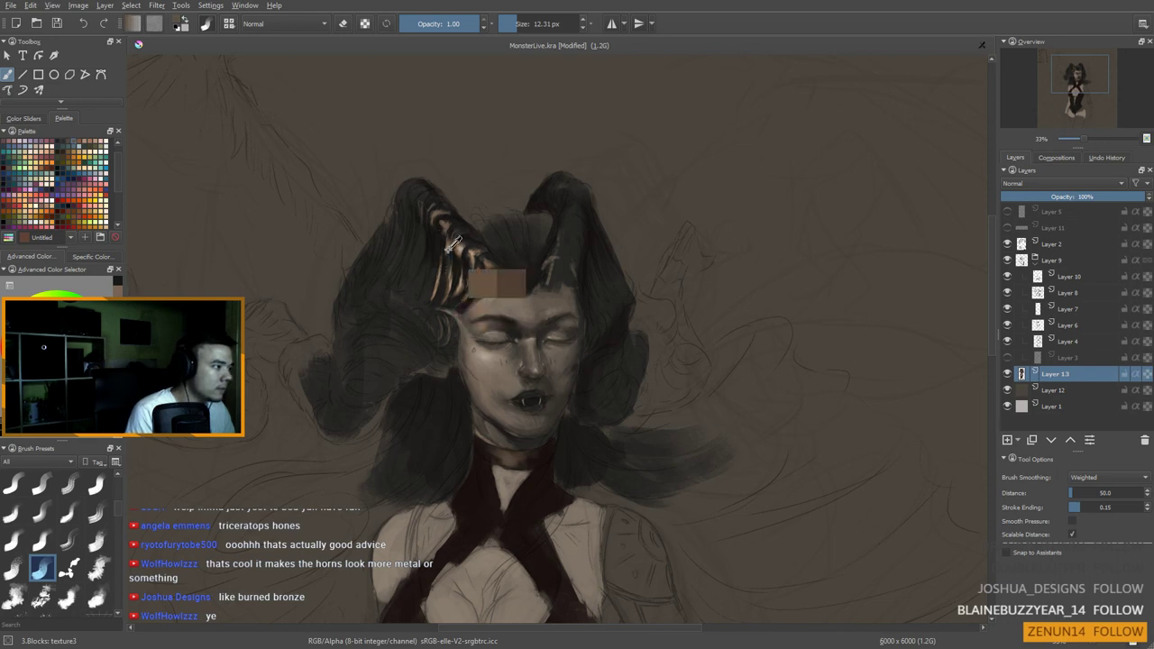
{"action": "left_click", "coordinate": [462, 247], "text": "ctrl"}
{"action": "left_click_drag", "start_coordinate": [439, 250], "coordinate": [438, 253]}
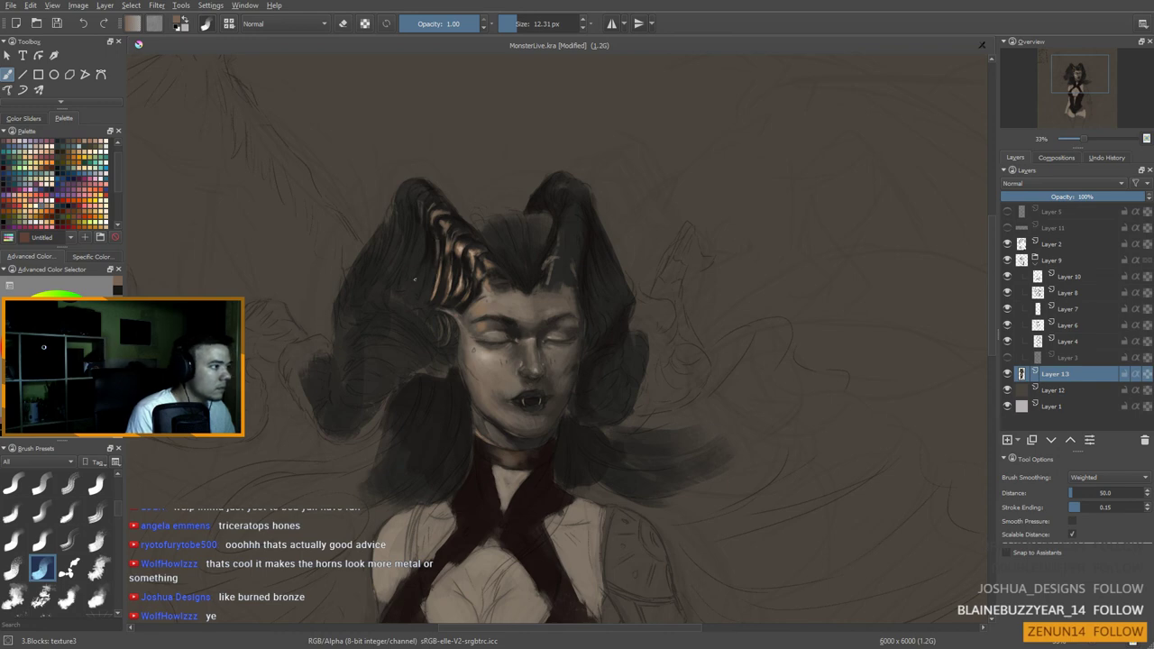
Step: Shape the horn's outer ridges with sampled brown and dark tones using a 22.42 px brush, and save the painting
{"action": "left_click_drag", "start_coordinate": [420, 237], "coordinate": [428, 236], "text": "shift"}
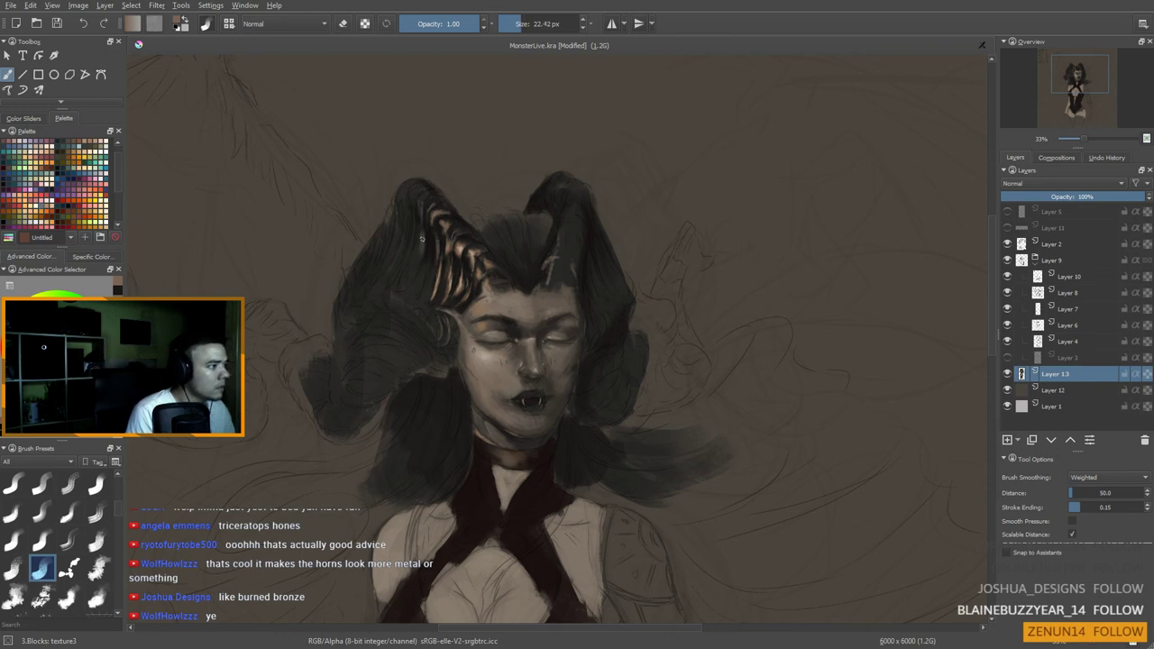
{"action": "left_click", "coordinate": [420, 252], "text": "ctrl"}
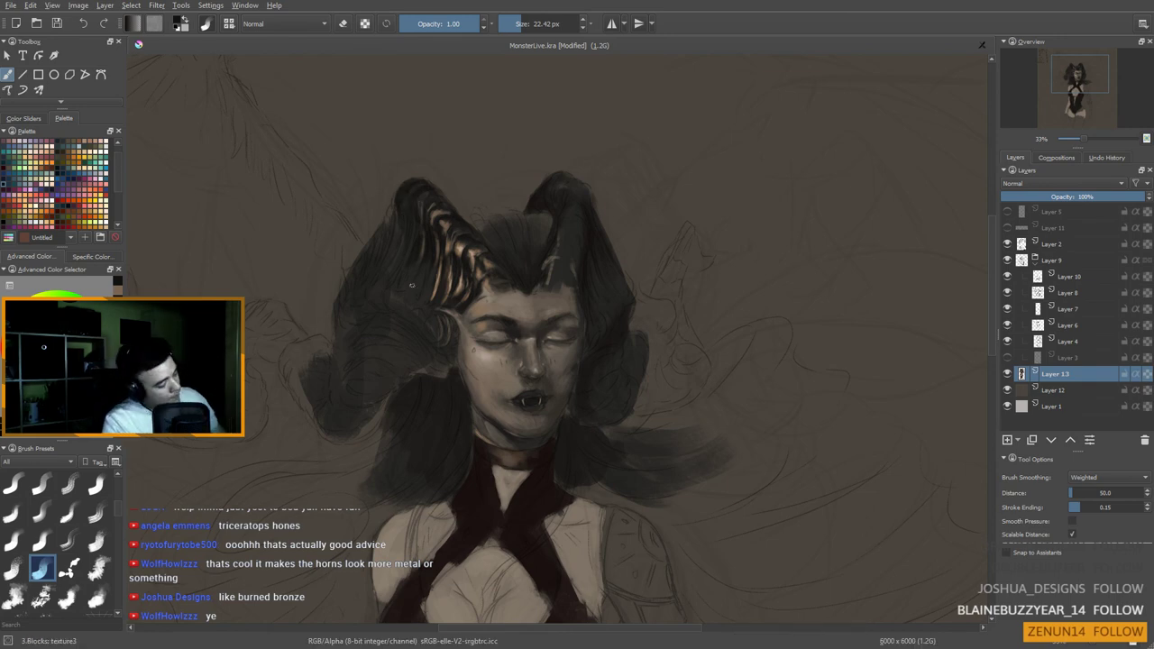
{"action": "key", "text": "ctrl+s"}
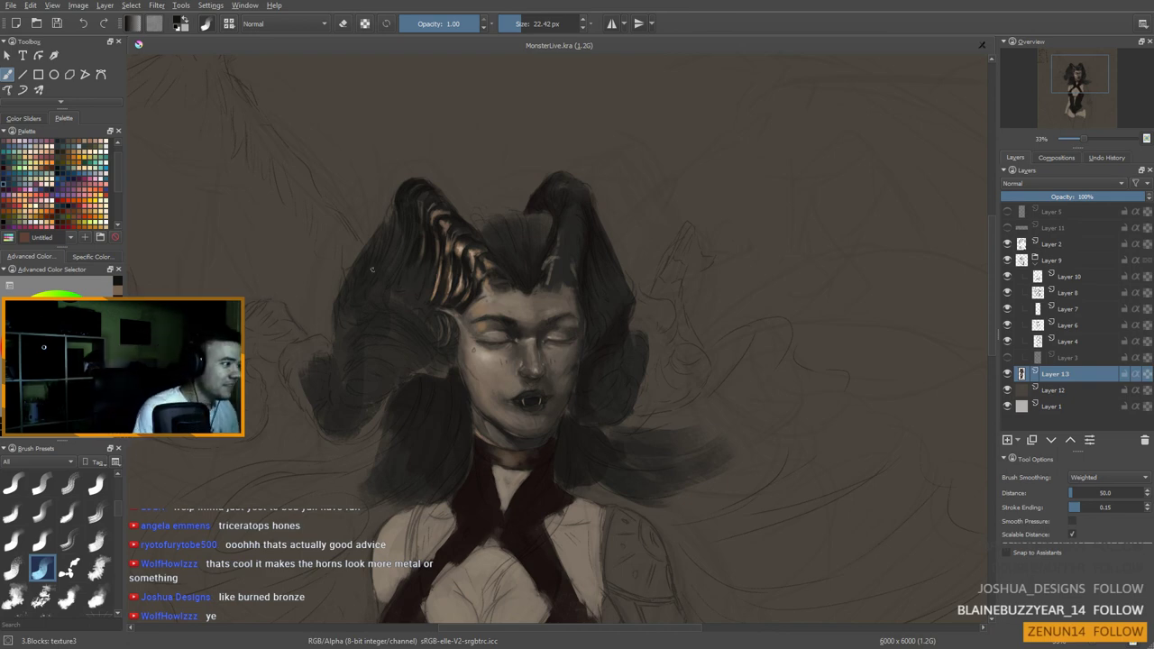
Step: Paint light beige highlights on the cheek and around the eye nearest the pointed ear, using 11.80 and 26.30 px brushes
{"action": "left_click", "coordinate": [464, 247], "text": "ctrl"}
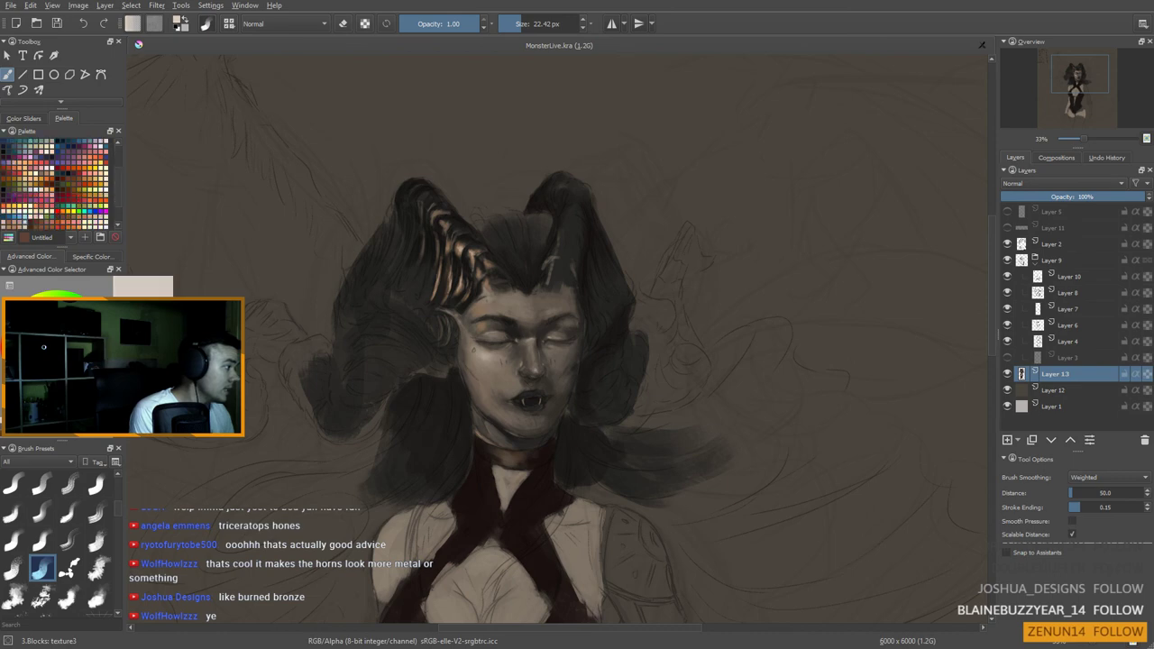
{"action": "key", "text": "bracketleft"}
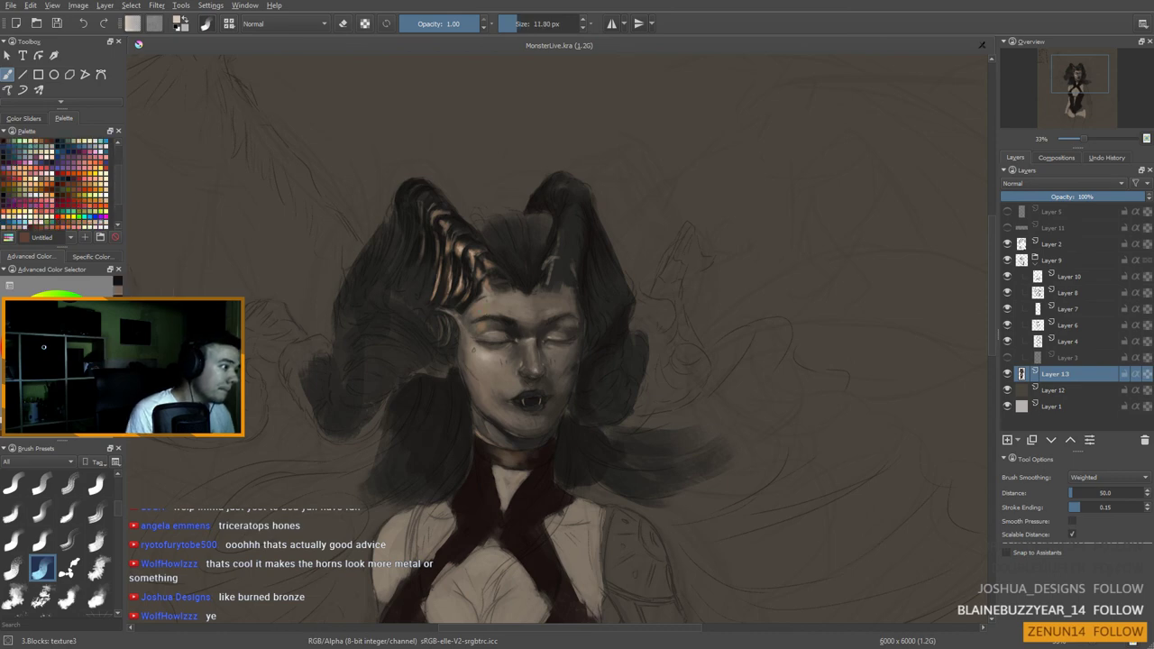
{"action": "left_click", "coordinate": [473, 350]}
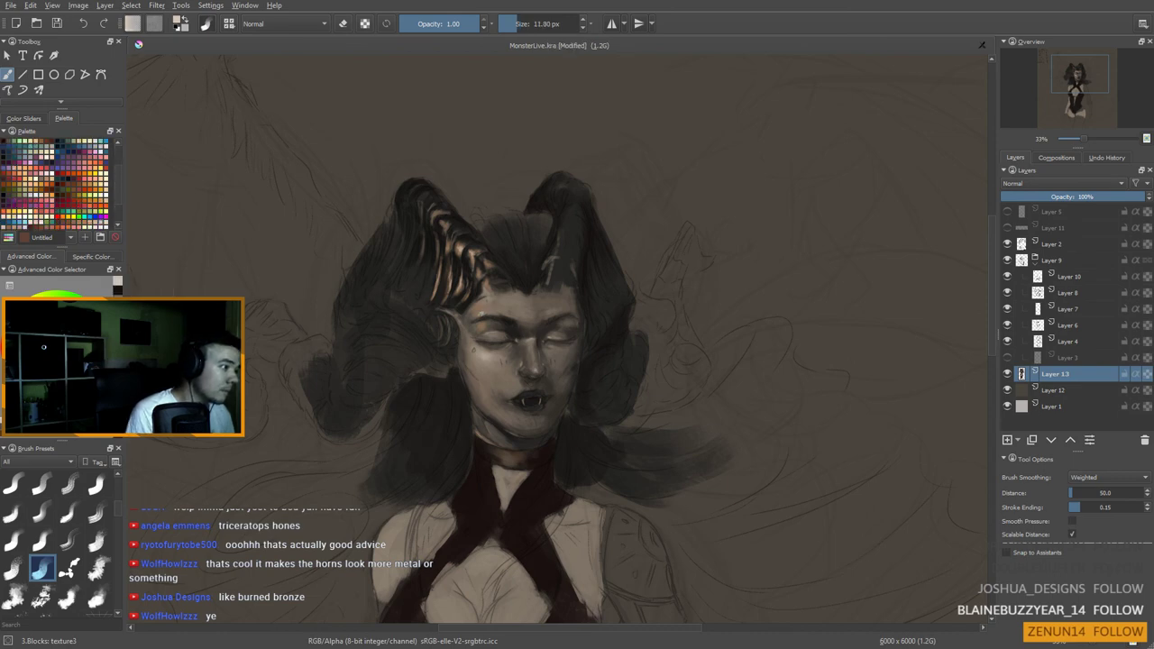
{"action": "key", "text": "bracketright"}
{"action": "key", "text": "bracketright"}
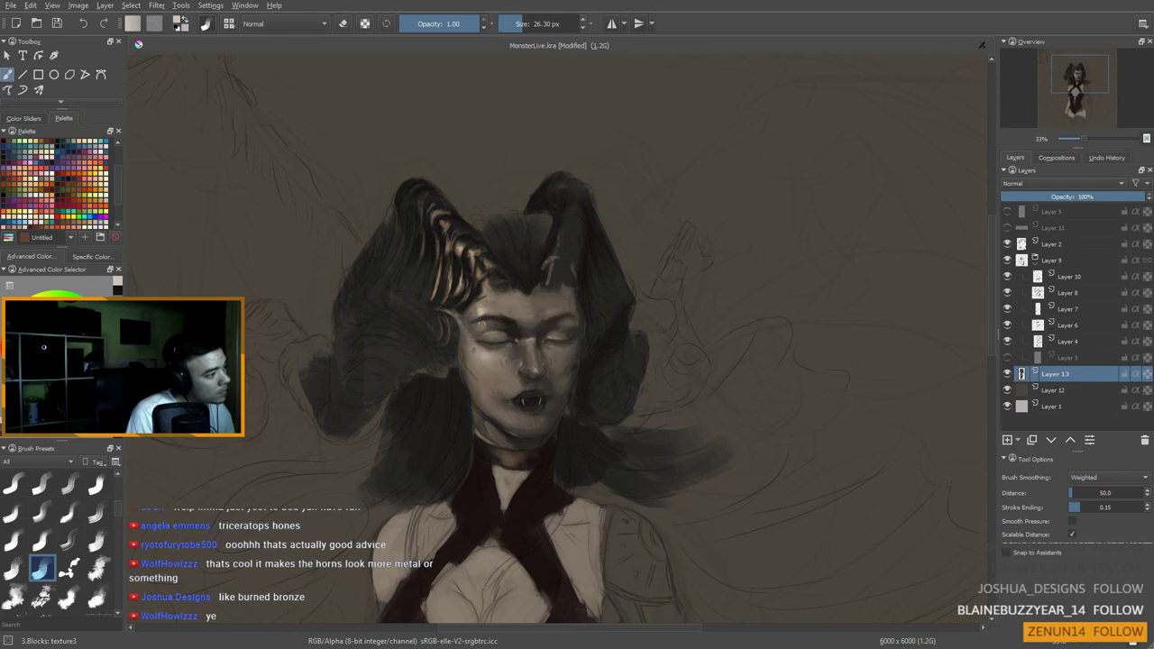
Step: Dot small light beige glints around the inner eye corner and cheek with a 7.10 px brush, and undo the last stroke
{"action": "key", "text": "bracketleft"}
{"action": "key", "text": "bracketleft"}
{"action": "key", "text": "bracketleft"}
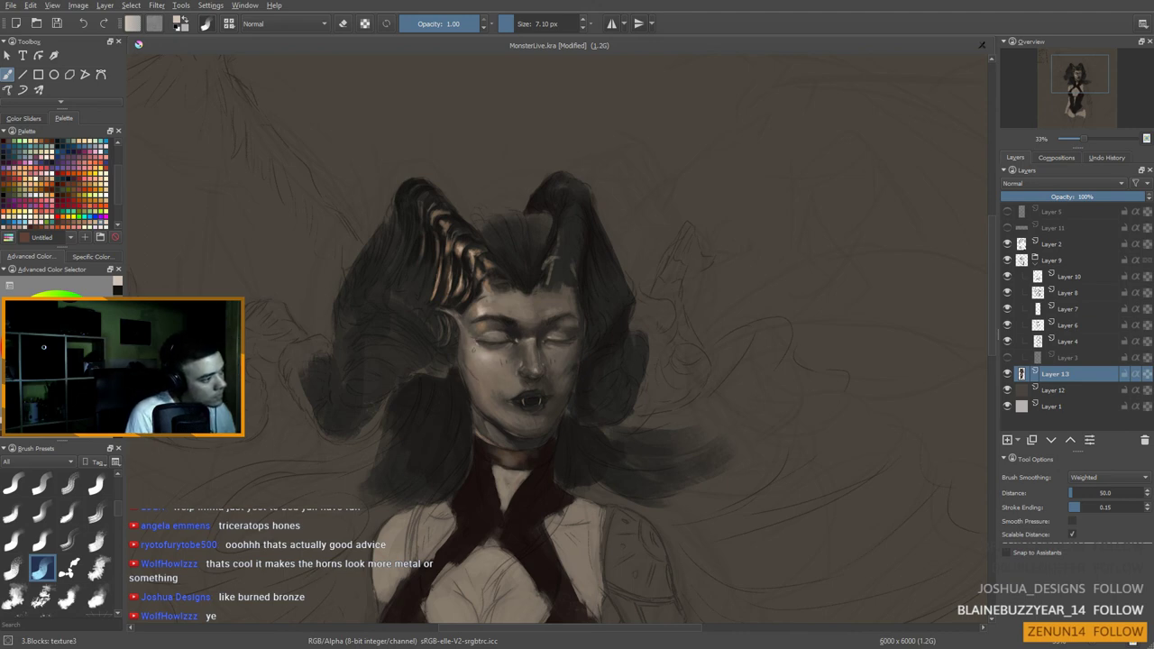
{"action": "left_click_drag", "start_coordinate": [474, 349], "coordinate": [470, 341]}
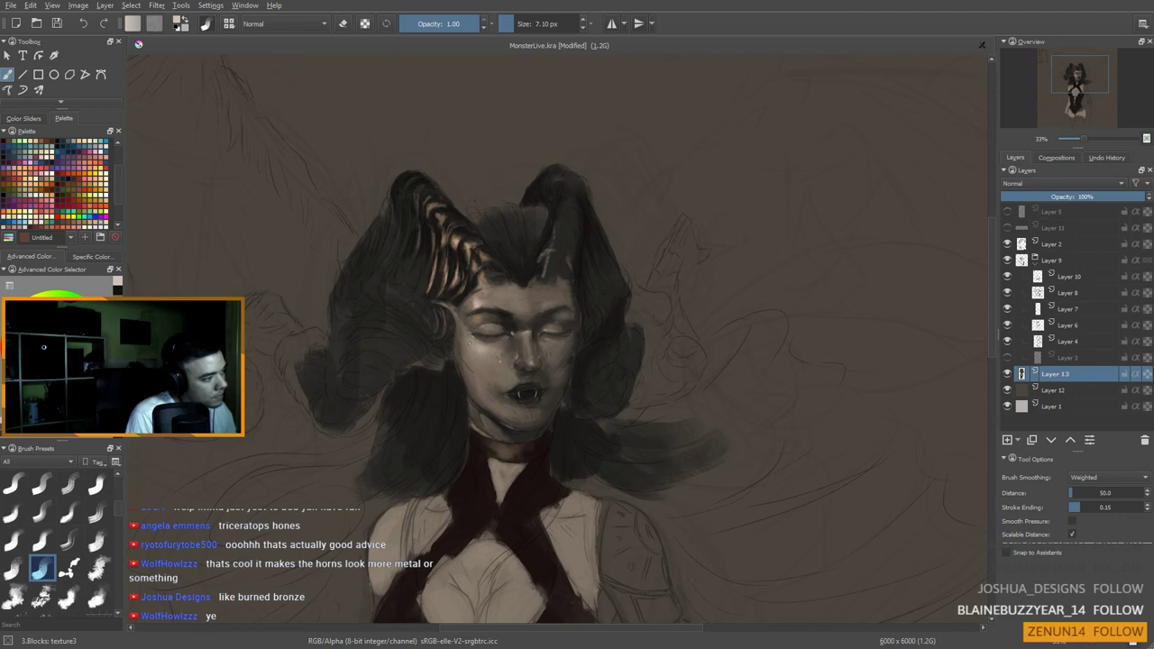
{"action": "key", "text": "ctrl+z"}
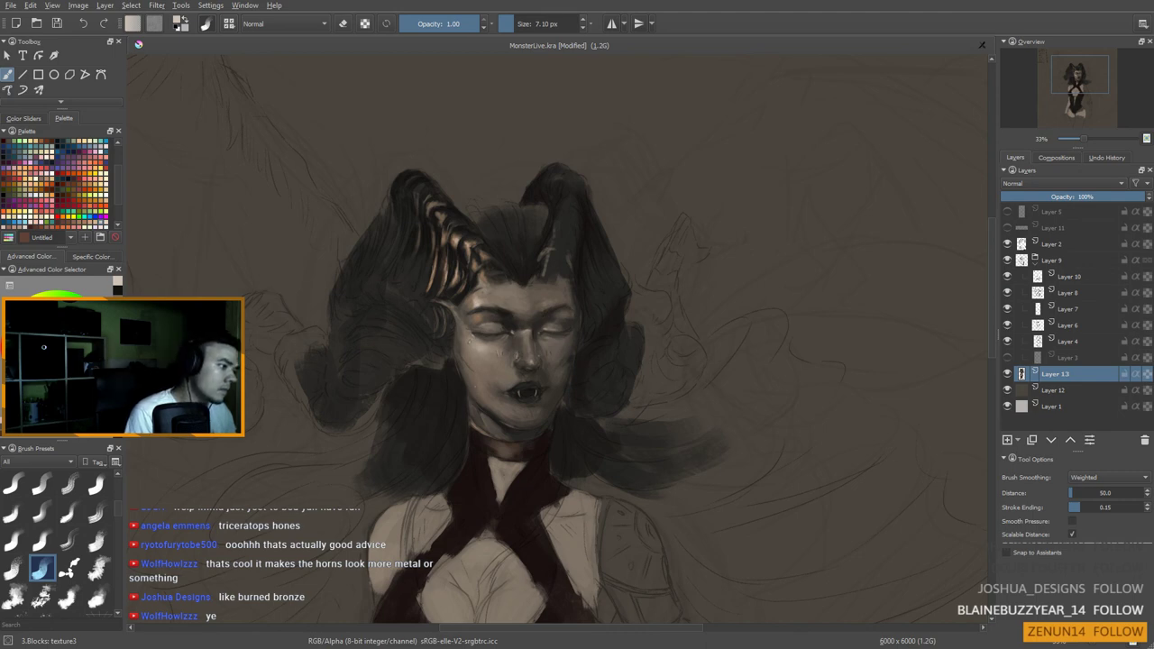
Step: Add fine light beige highlights to the nose, lips and cheek, using 2.02 and 5.36 px brushes
{"action": "left_click_drag", "start_coordinate": [504, 380], "coordinate": [512, 360]}
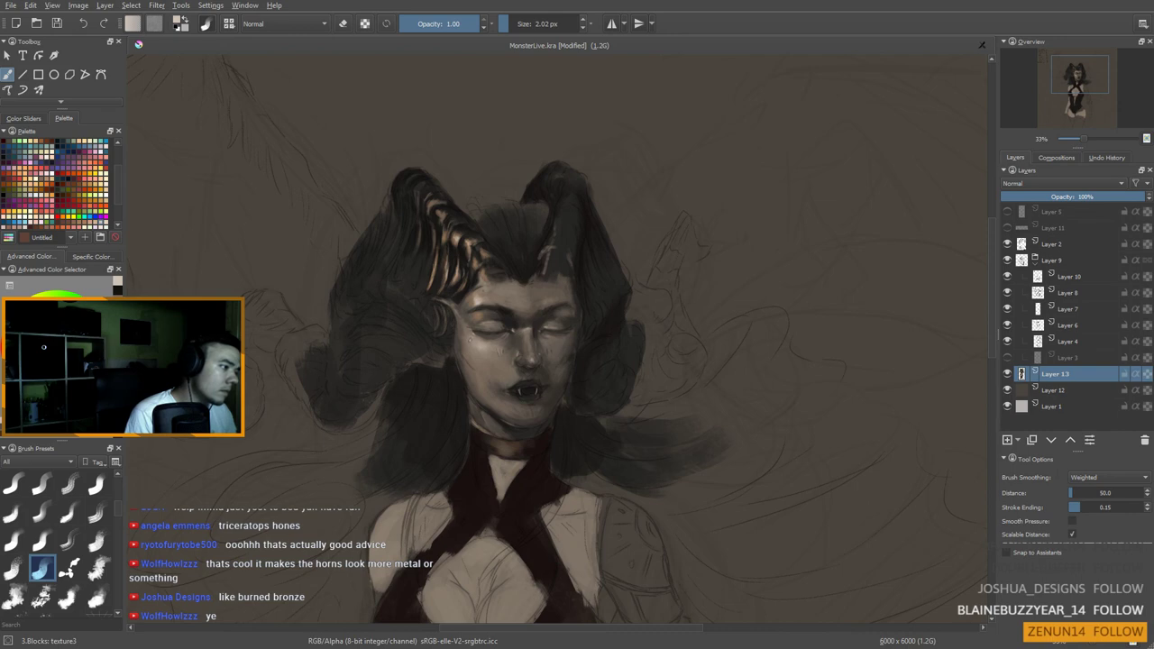
{"action": "key", "text": "bracketright"}
{"action": "key", "text": "bracketright"}
{"action": "left_click_drag", "start_coordinate": [484, 388], "coordinate": [478, 388]}
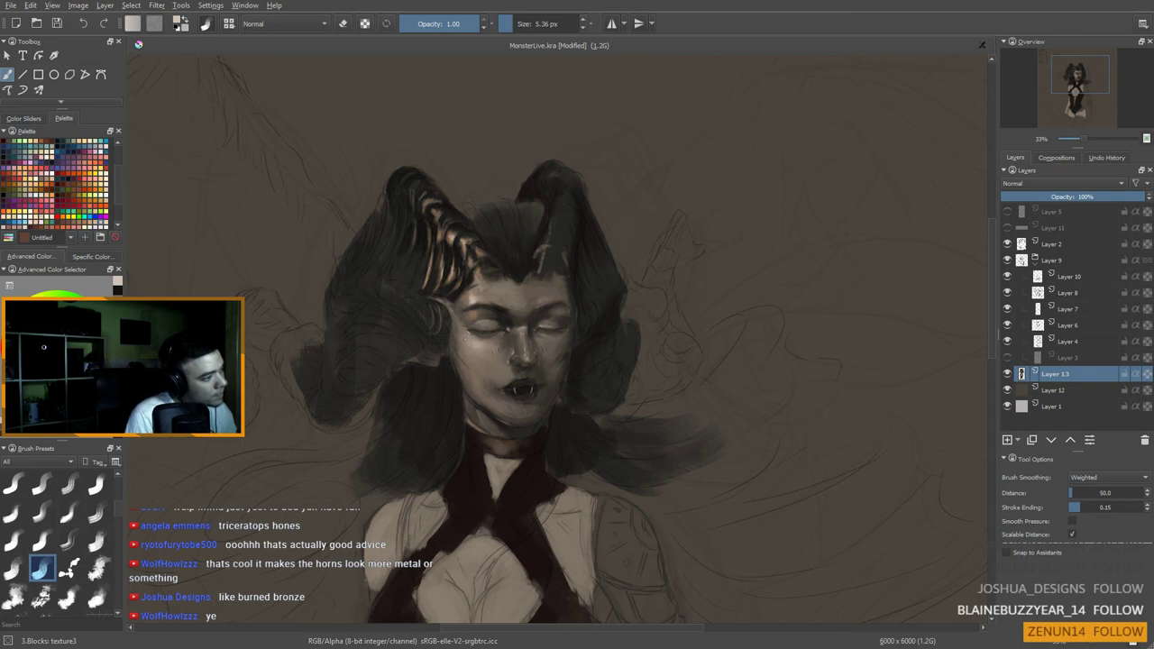
{"action": "scroll", "coordinate": [547, 417], "scroll_direction": "down", "scroll_amount": 2}
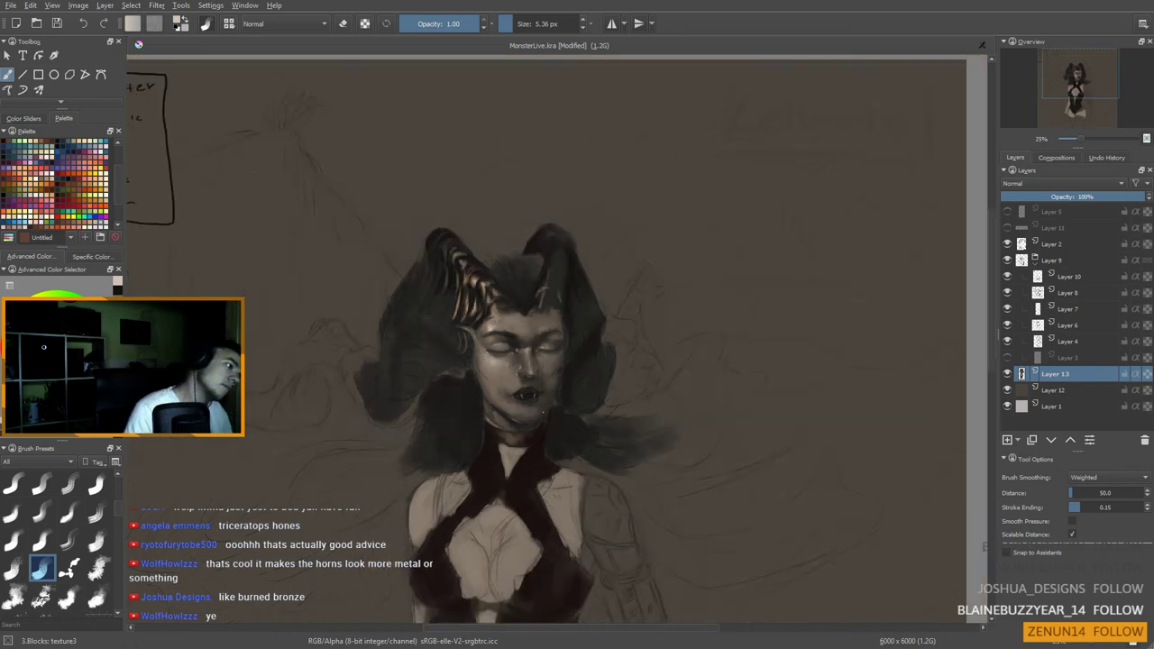
{"action": "scroll", "coordinate": [541, 417], "scroll_direction": "up", "scroll_amount": 2}
{"action": "scroll", "coordinate": [529, 391], "scroll_direction": "down", "scroll_amount": 3}
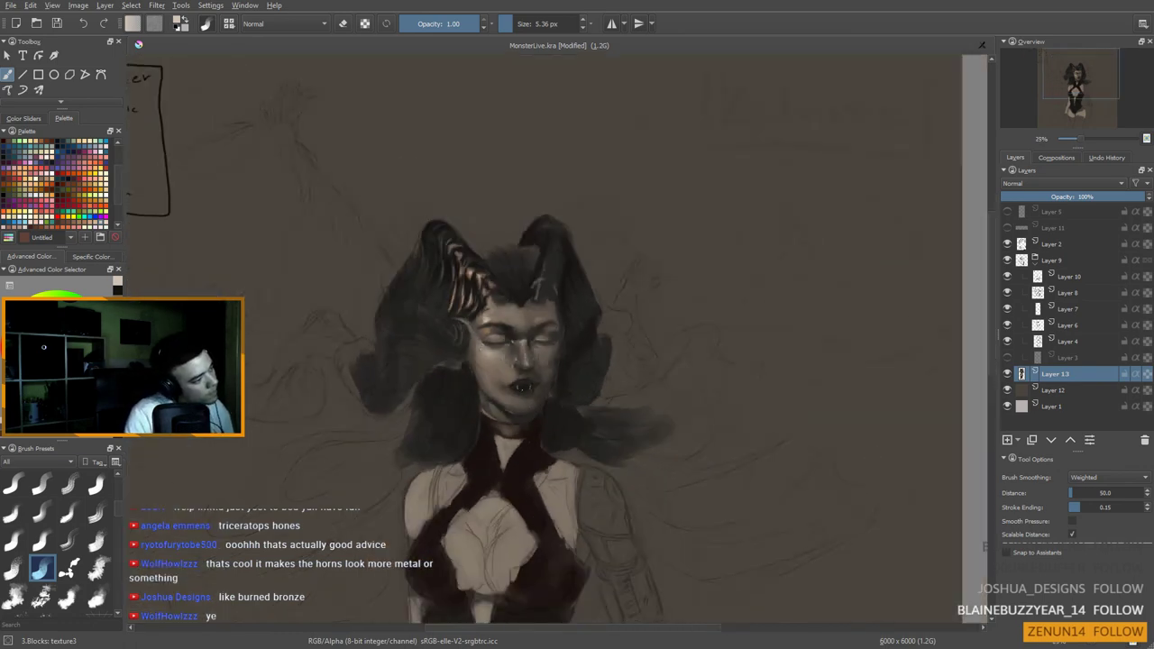
Step: Paint the choker and neck edge below the jaw with sampled dark and brown tones, using a 21.69 px brush
{"action": "scroll", "coordinate": [529, 392], "scroll_direction": "up", "scroll_amount": 2}
{"action": "key", "text": "minus"}
{"action": "key", "text": "plus"}
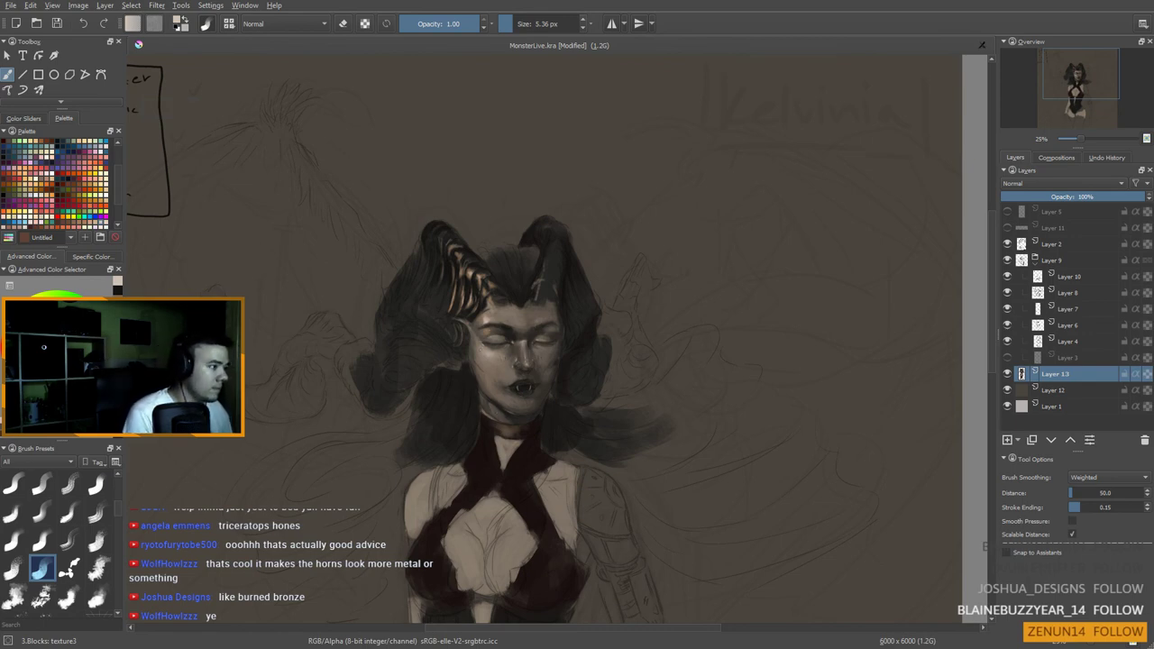
{"action": "left_click", "coordinate": [524, 298], "text": "ctrl"}
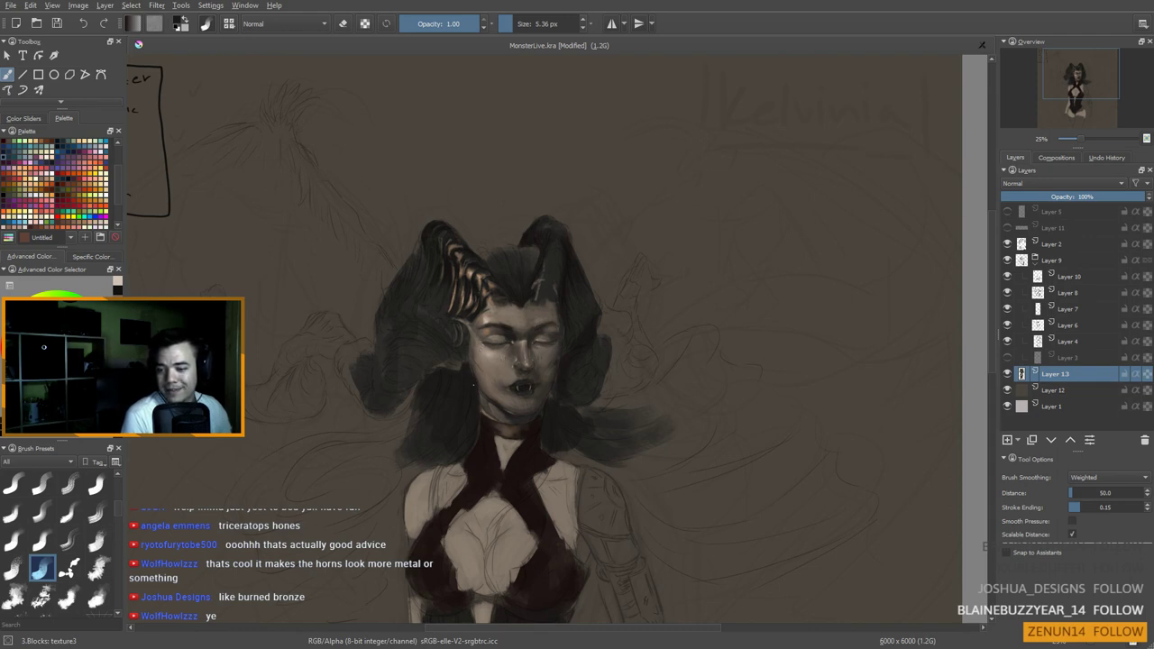
{"action": "left_click_drag", "start_coordinate": [501, 465], "coordinate": [507, 466]}
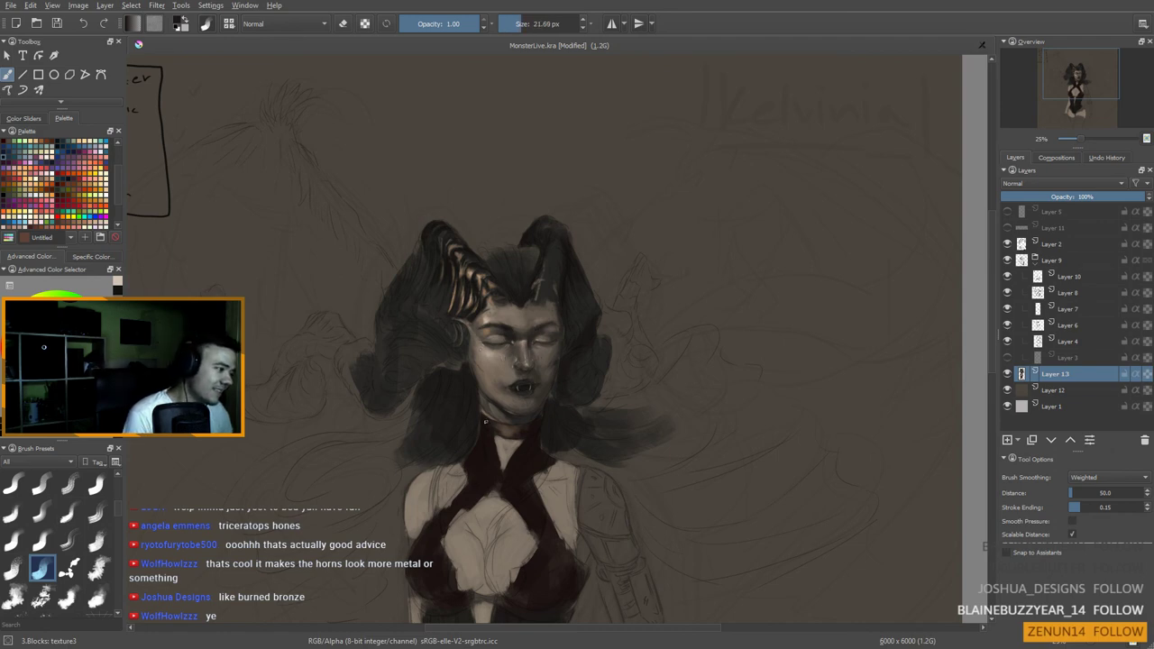
{"action": "left_click_drag", "start_coordinate": [482, 414], "coordinate": [485, 419]}
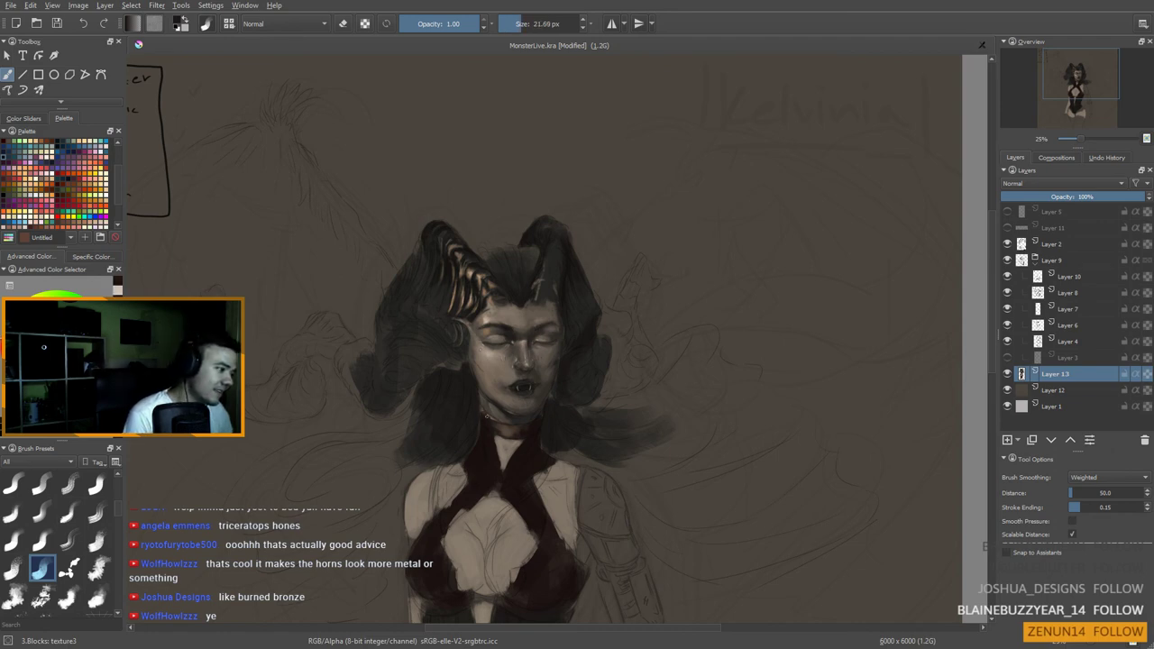
{"action": "left_click", "coordinate": [497, 436], "text": "ctrl"}
{"action": "left_click_drag", "start_coordinate": [491, 416], "coordinate": [494, 421]}
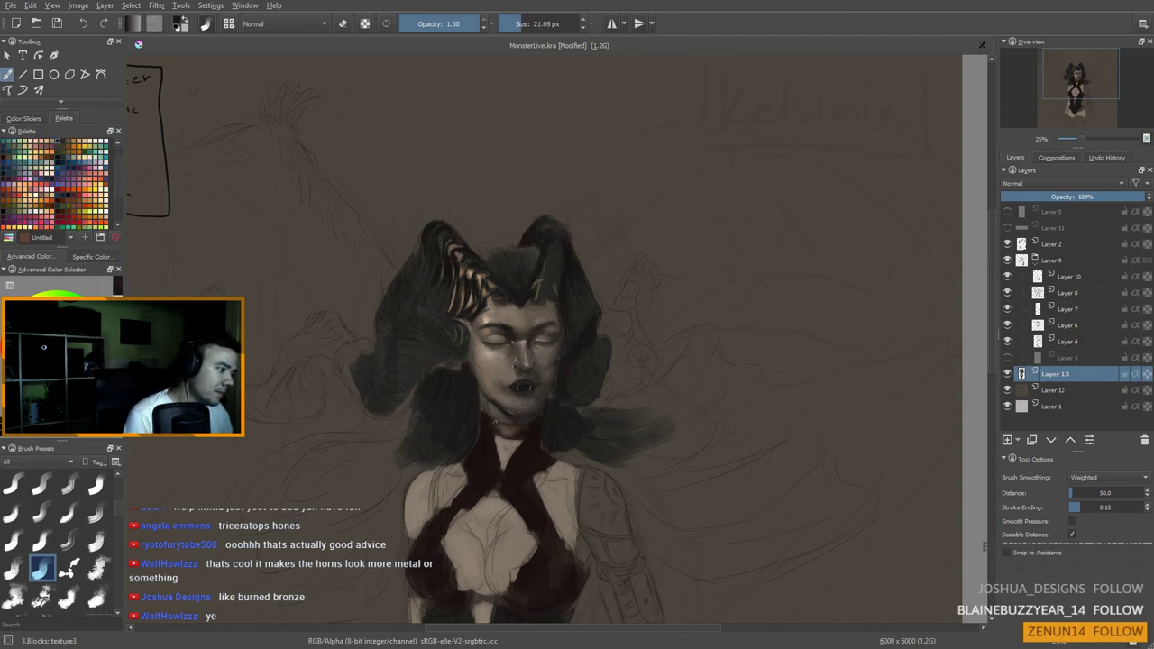
{"action": "left_click", "coordinate": [498, 319], "text": "ctrl"}
{"action": "left_click_drag", "start_coordinate": [489, 417], "coordinate": [492, 421]}
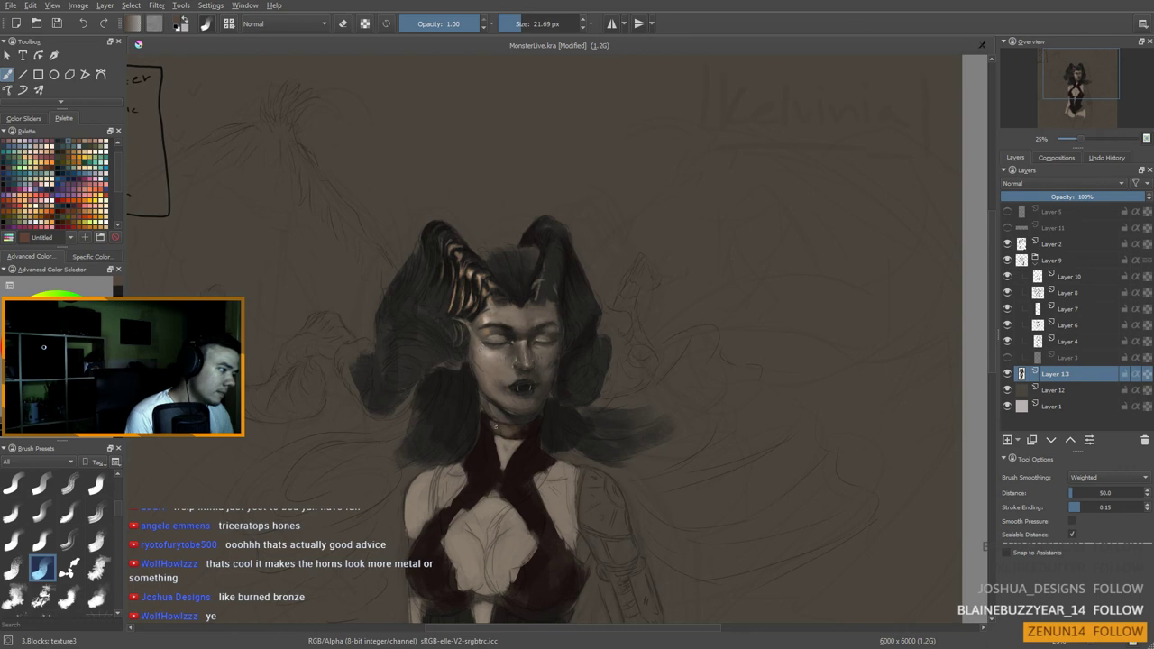
{"action": "scroll", "coordinate": [54, 184], "scroll_direction": "down", "scroll_amount": 2}
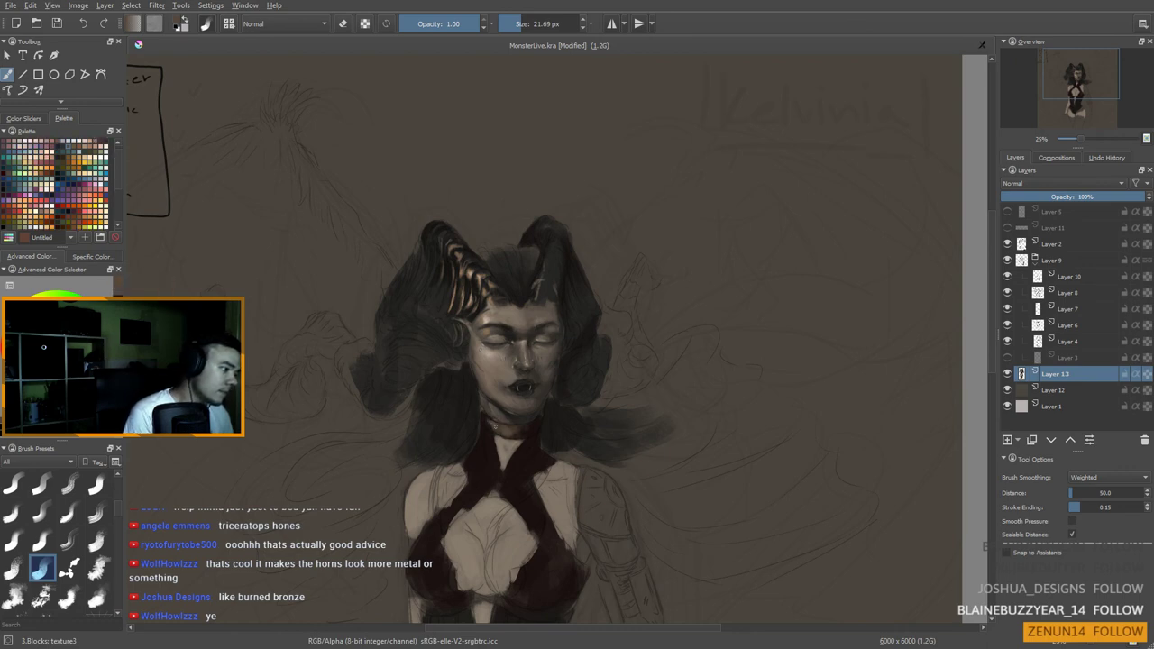
Step: Darken the jaw edge beside the lips with a sampled dark tone, using 21.69, 12.03 and 19.03 px brushes
{"action": "left_click", "coordinate": [488, 418], "text": "ctrl"}
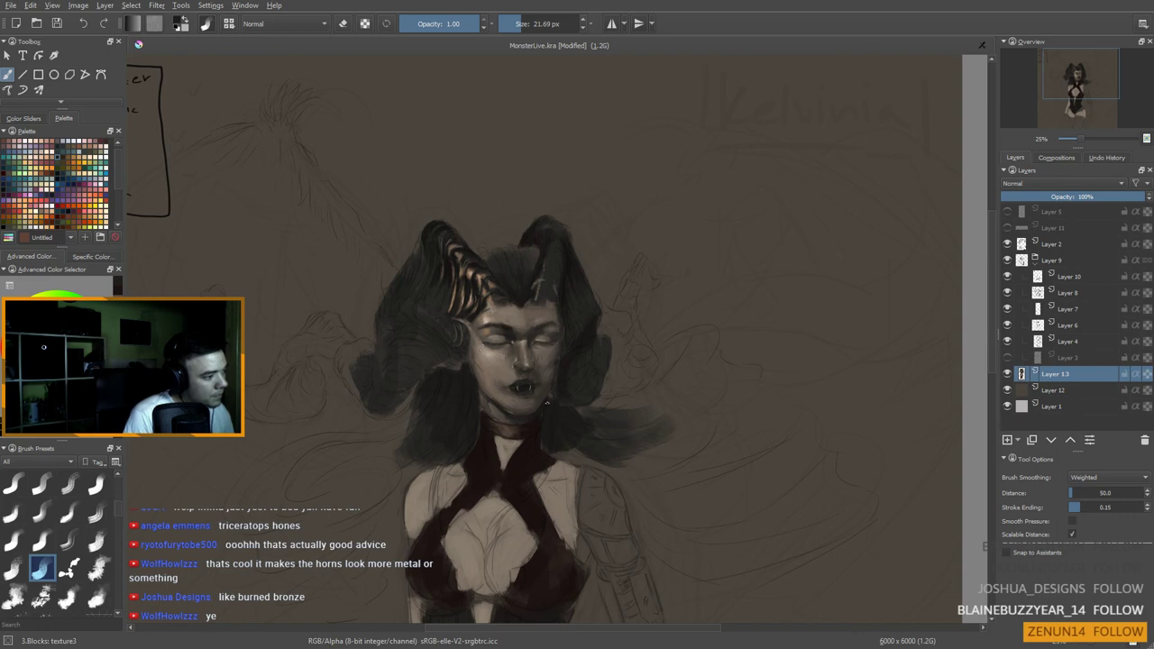
{"action": "left_click_drag", "start_coordinate": [548, 394], "coordinate": [548, 393]}
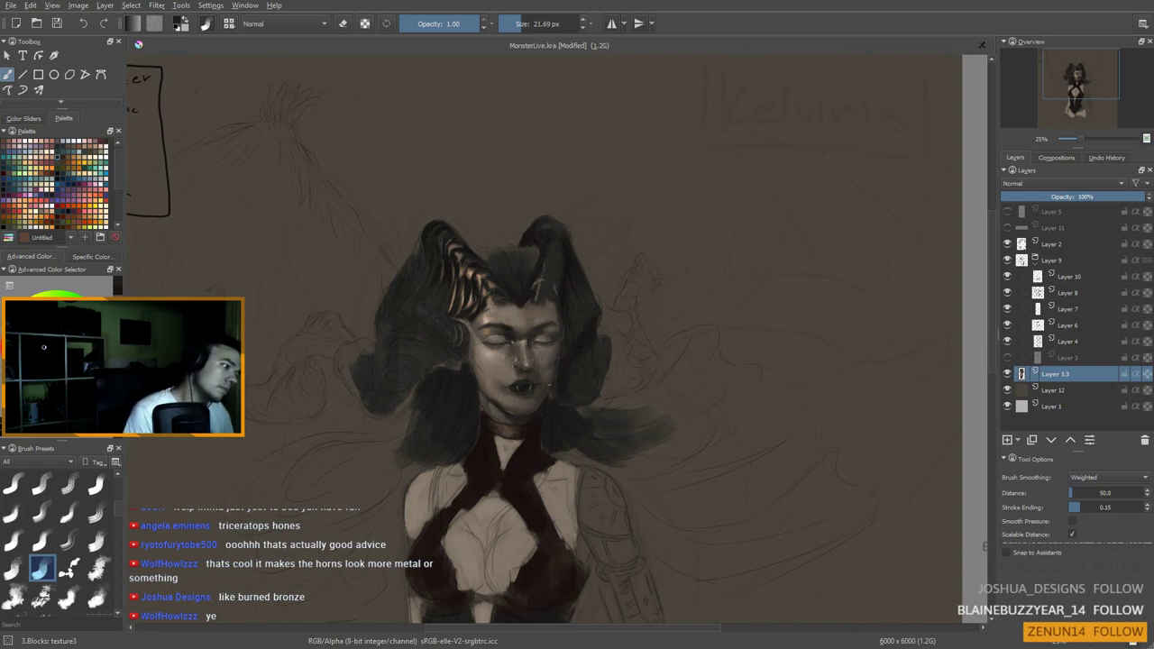
{"action": "key", "text": "bracketleft"}
{"action": "key", "text": "bracketleft"}
{"action": "key", "text": "bracketleft"}
{"action": "key", "text": "bracketleft"}
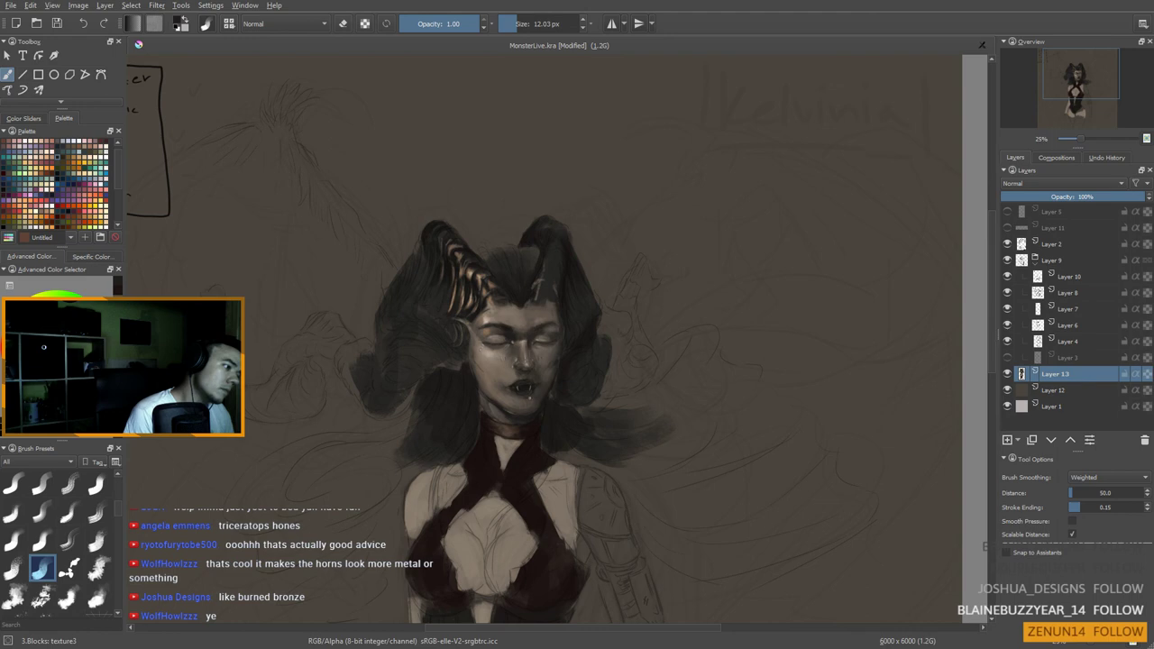
{"action": "key", "text": "bracketright"}
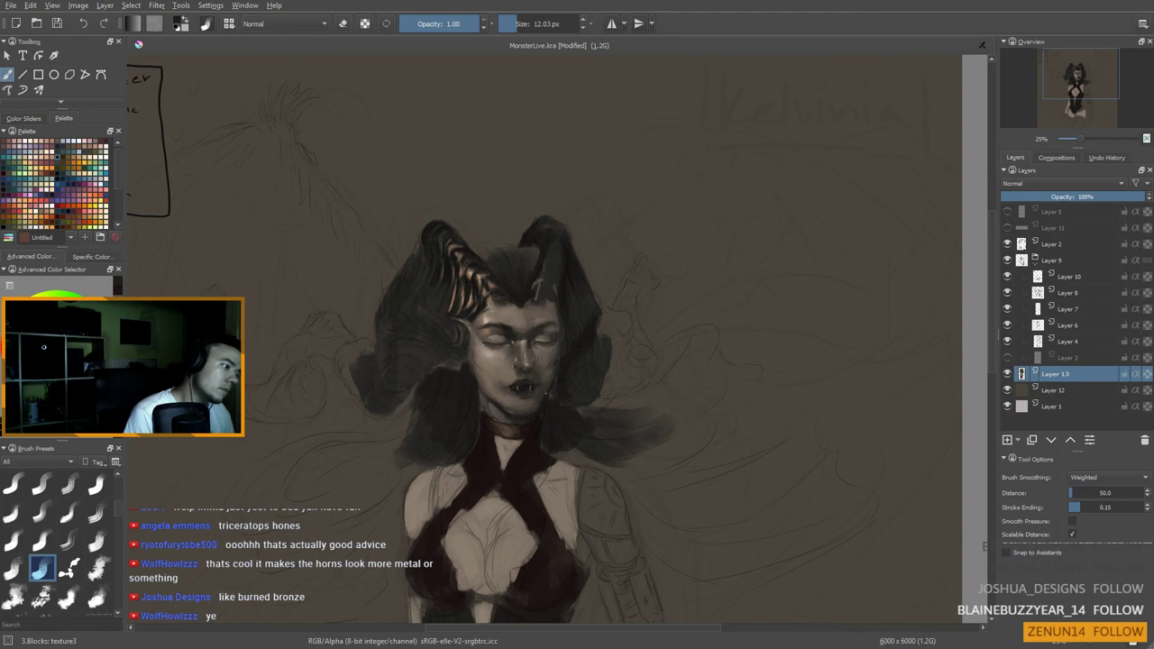
{"action": "key", "text": "bracketright"}
{"action": "key", "text": "bracketright"}
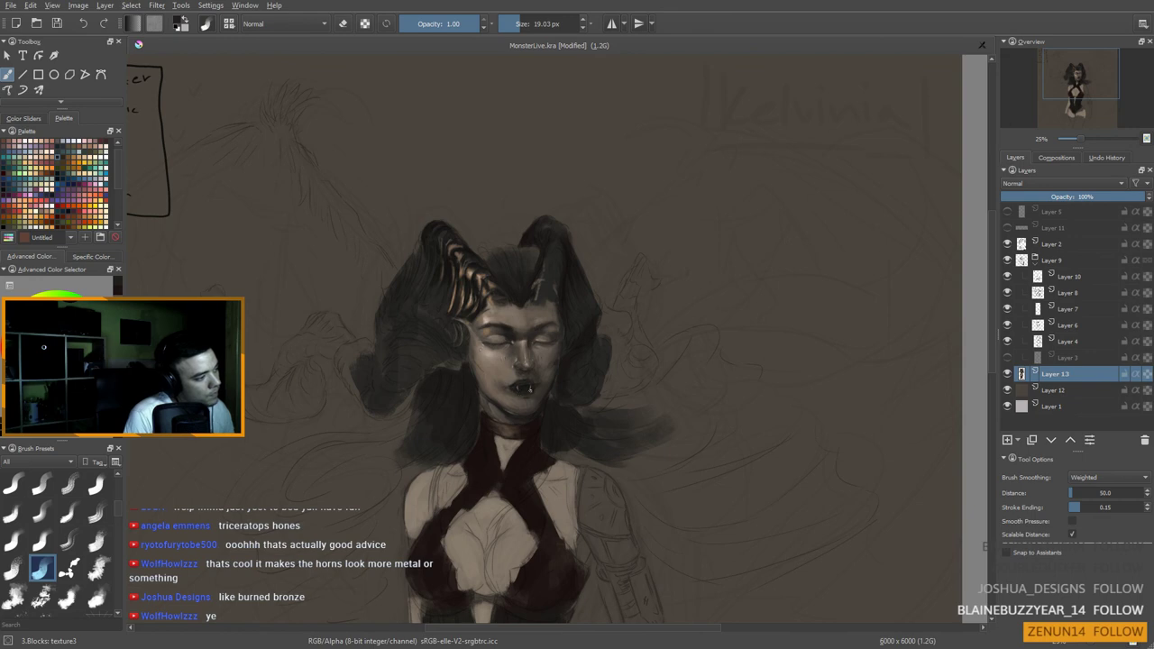
Step: Refine the jawline and neck edges with sampled skin and shadow tones, using a 10.21 px brush
{"action": "left_click", "coordinate": [552, 396], "text": "ctrl"}
{"action": "key", "text": "bracketleft"}
{"action": "key", "text": "bracketleft"}
{"action": "key", "text": "bracketleft"}
{"action": "key", "text": "bracketleft"}
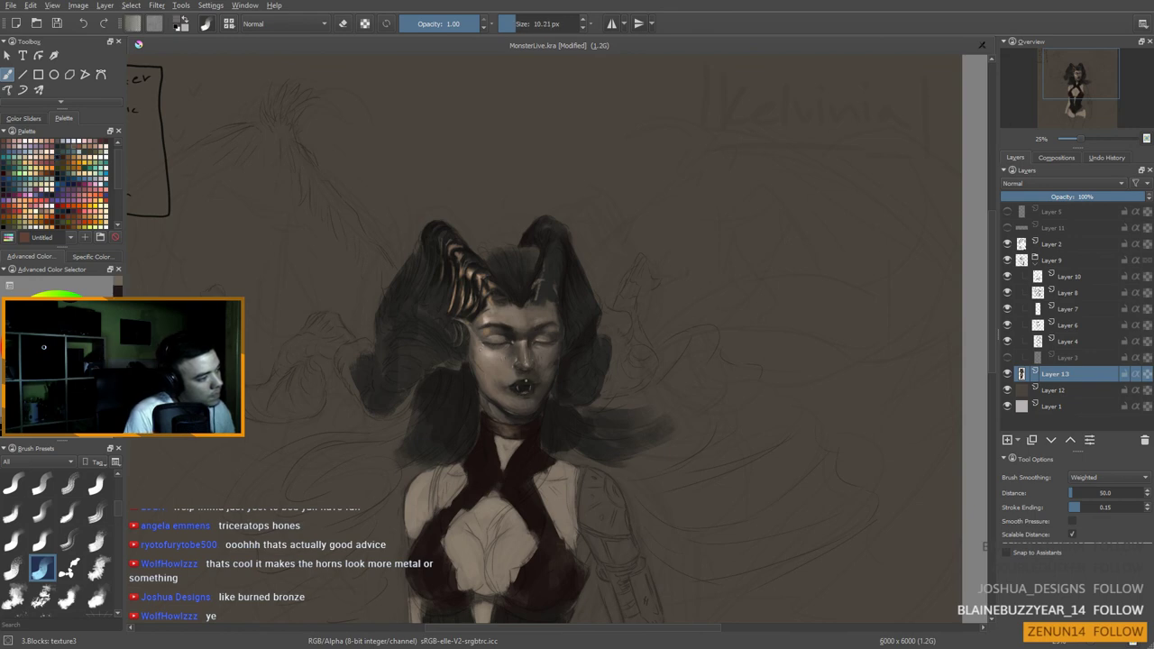
{"action": "left_click", "coordinate": [540, 366], "text": "ctrl"}
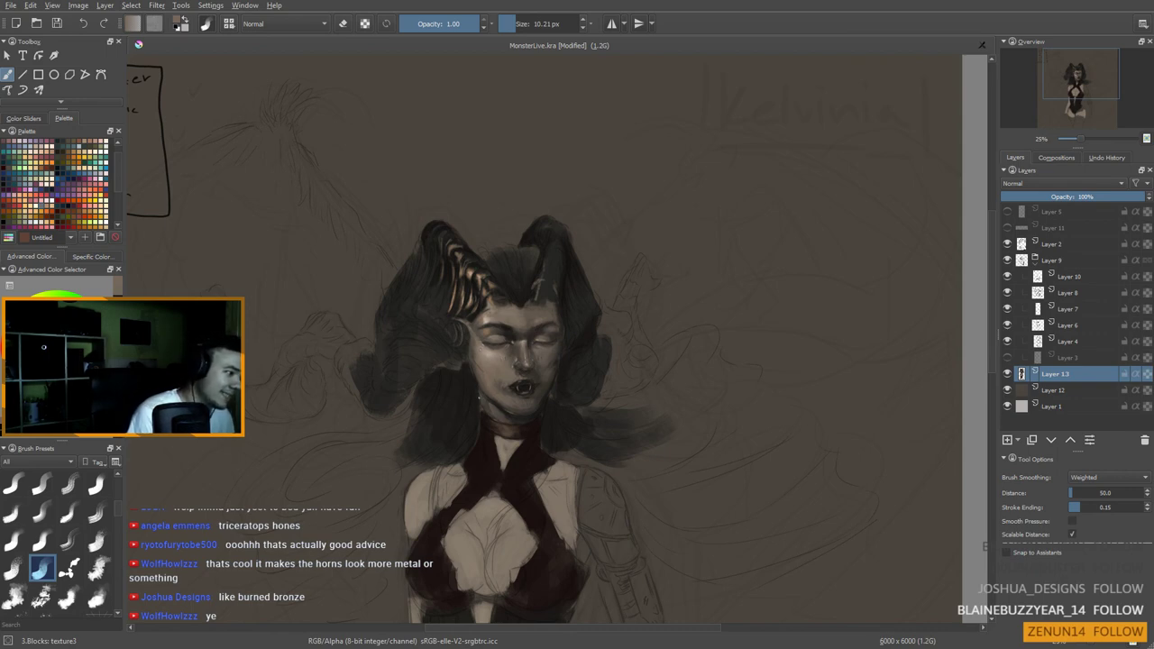
{"action": "left_click", "coordinate": [488, 345], "text": "ctrl"}
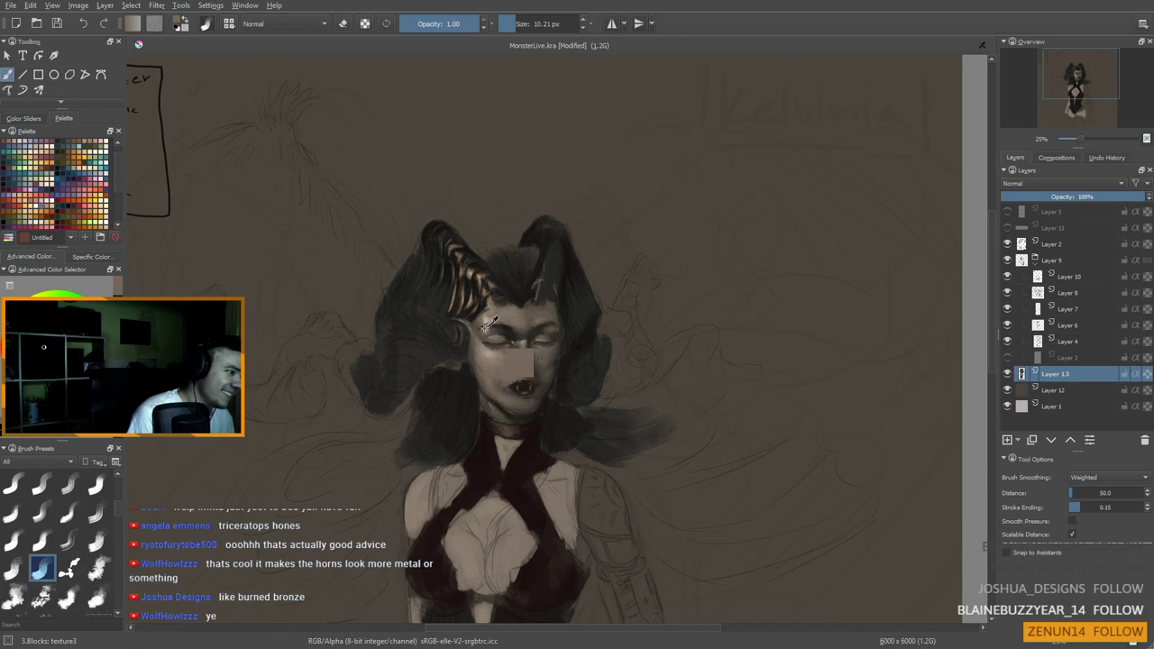
{"action": "left_click", "coordinate": [508, 328], "text": "ctrl"}
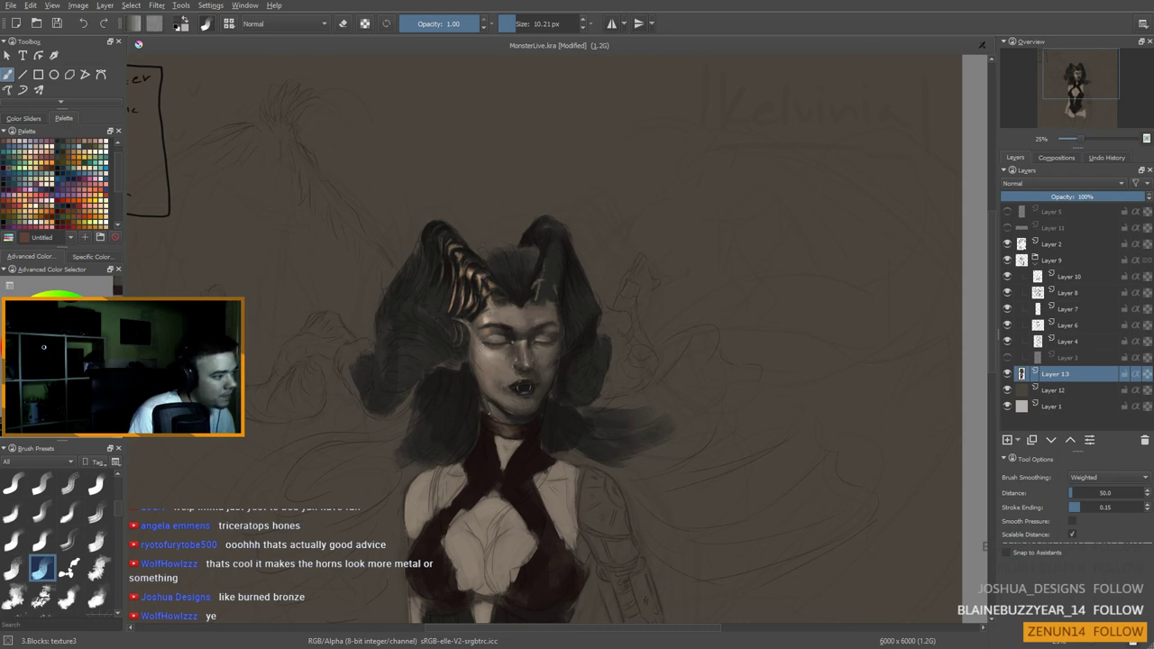
{"action": "left_click", "coordinate": [492, 360], "text": "ctrl"}
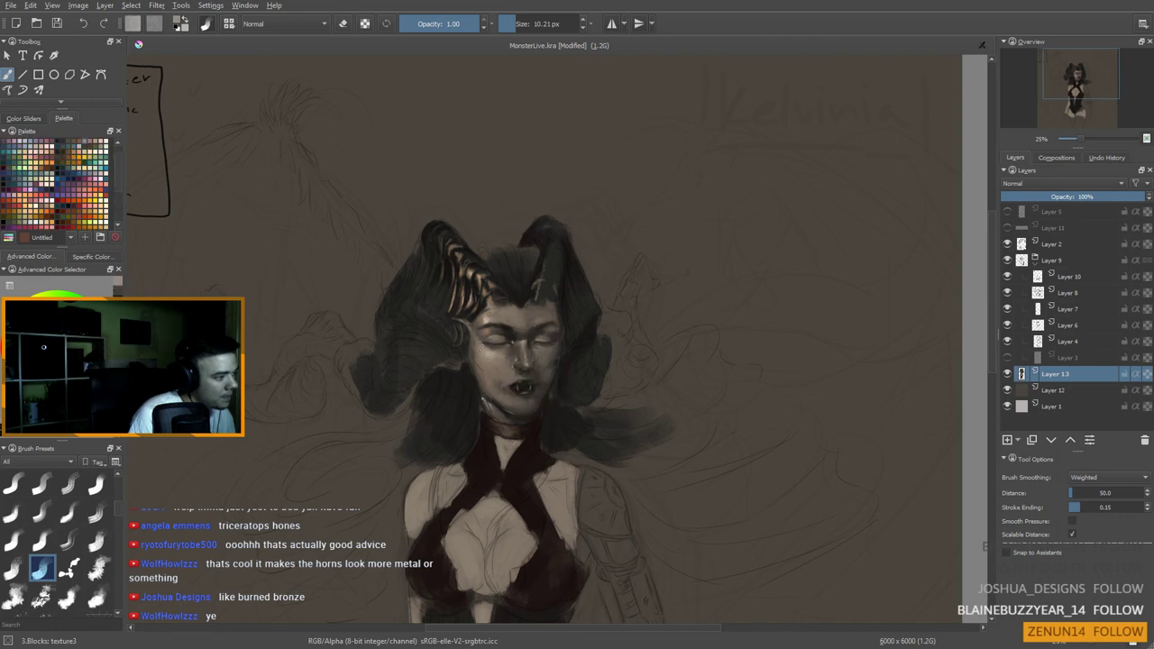
{"action": "scroll", "coordinate": [503, 482], "scroll_direction": "down", "scroll_amount": 1}
{"action": "scroll", "coordinate": [503, 482], "scroll_direction": "up", "scroll_amount": 1}
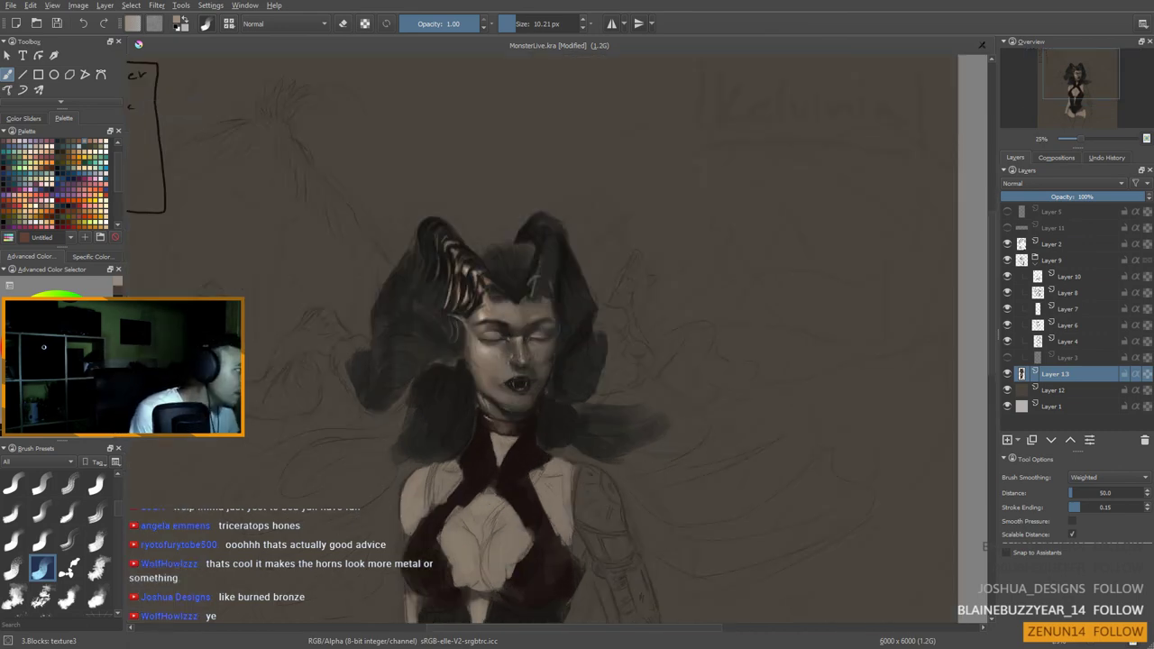
Step: Paint fine bronze highlights along the choker in a light tan, using a 6.12 px brush
{"action": "left_click", "coordinate": [61, 352]}
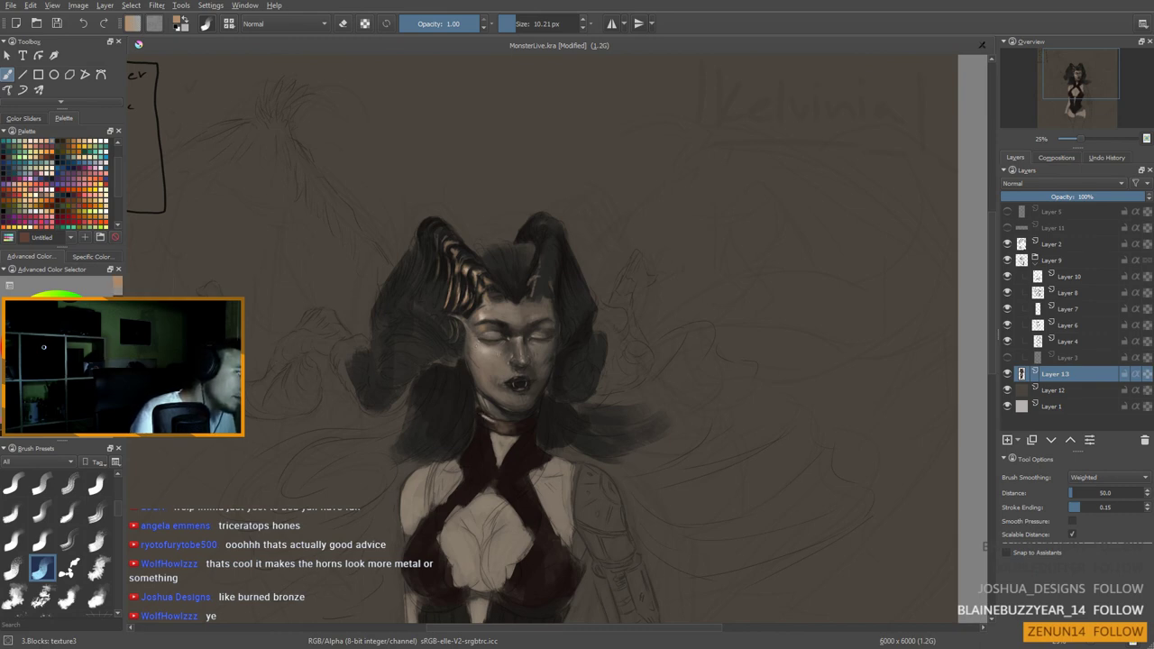
{"action": "key", "text": "bracketleft"}
{"action": "key", "text": "ctrl"}
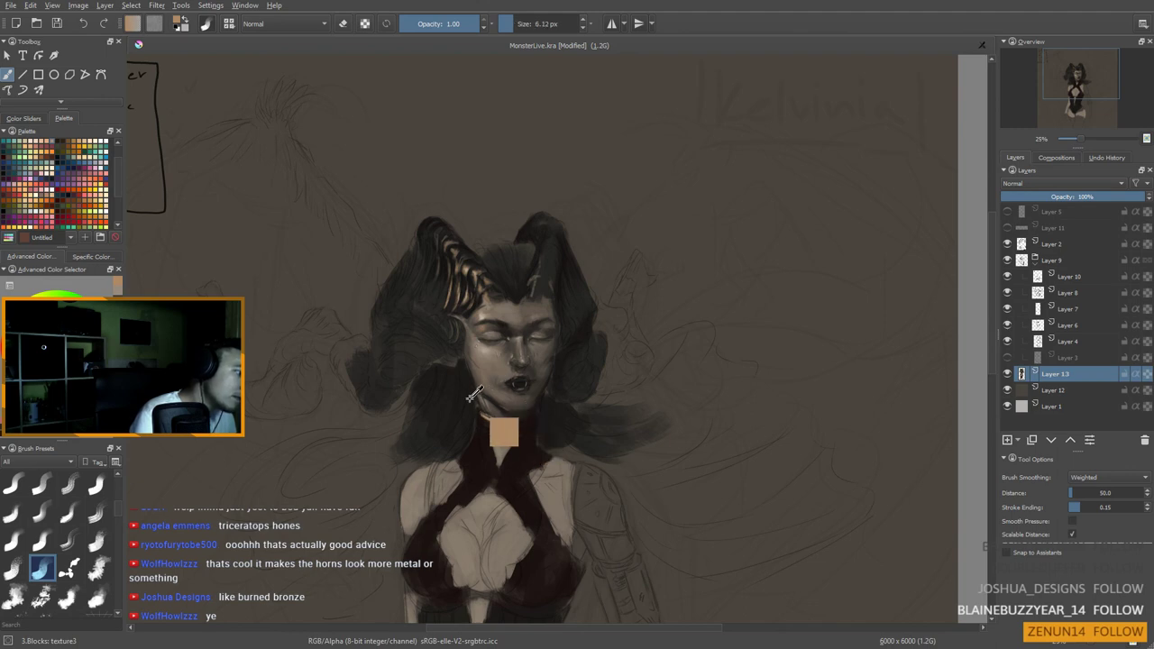
Step: Shade the hair lock beside the jaw with sampled dark and horn-brown tones, using a 22.70 px brush
{"action": "left_click", "coordinate": [496, 445], "text": "ctrl"}
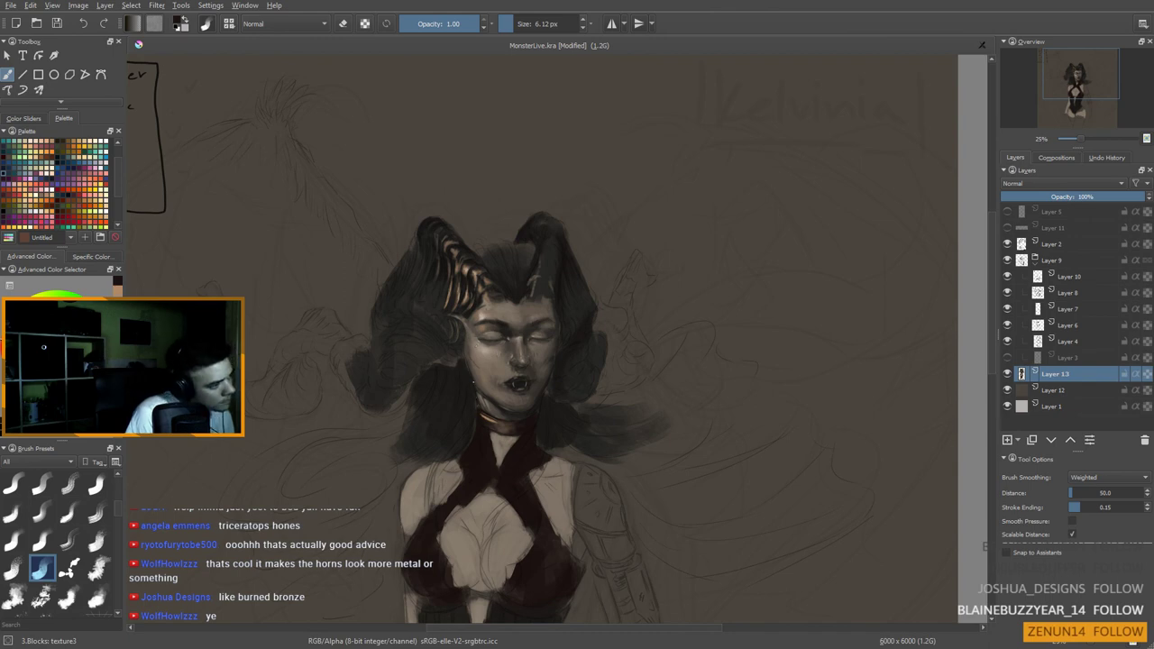
{"action": "left_click_drag", "start_coordinate": [468, 384], "coordinate": [478, 384], "text": "shift"}
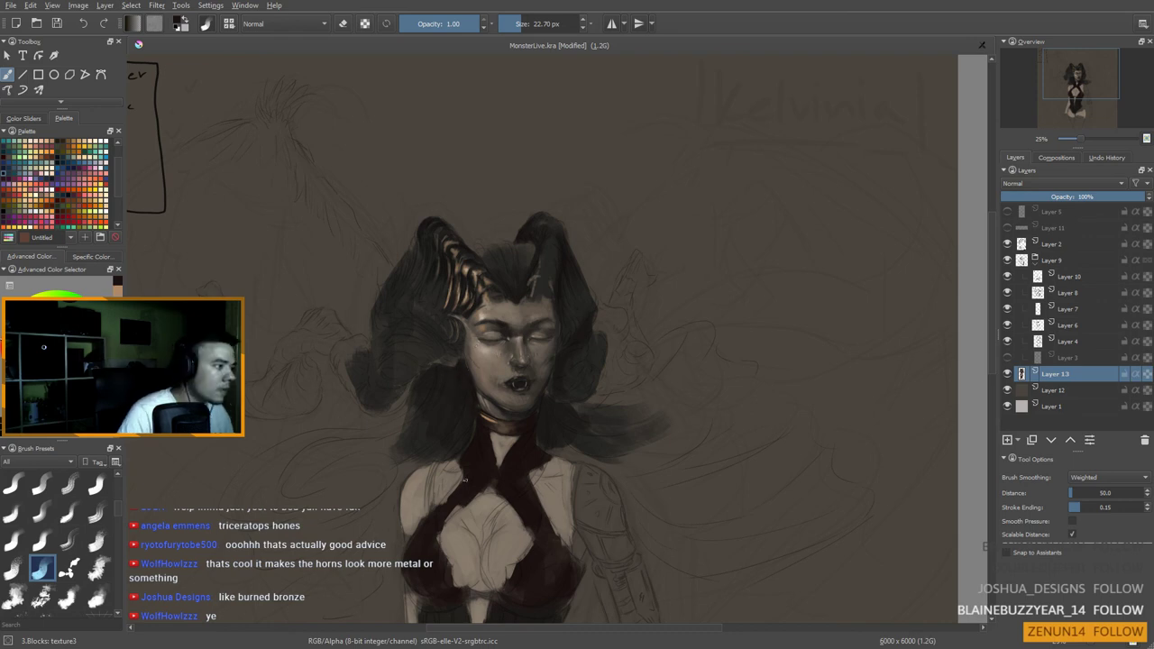
{"action": "scroll", "coordinate": [467, 477], "scroll_direction": "down", "scroll_amount": 1}
{"action": "scroll", "coordinate": [478, 451], "scroll_direction": "up", "scroll_amount": 1}
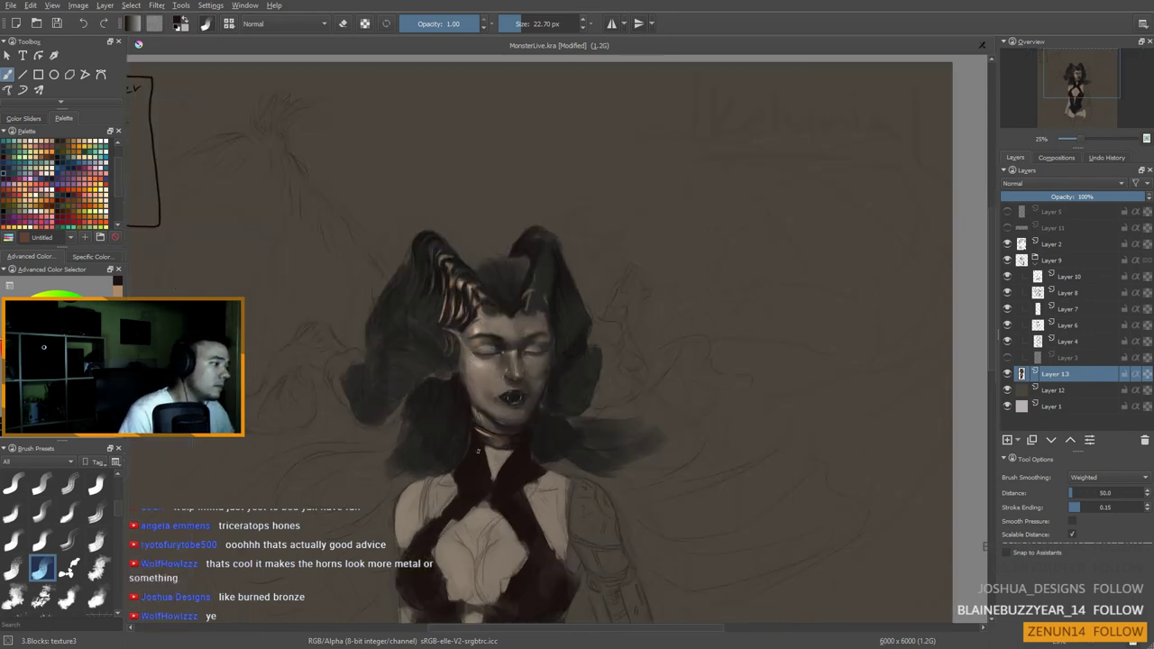
{"action": "left_click", "coordinate": [462, 280], "text": "ctrl"}
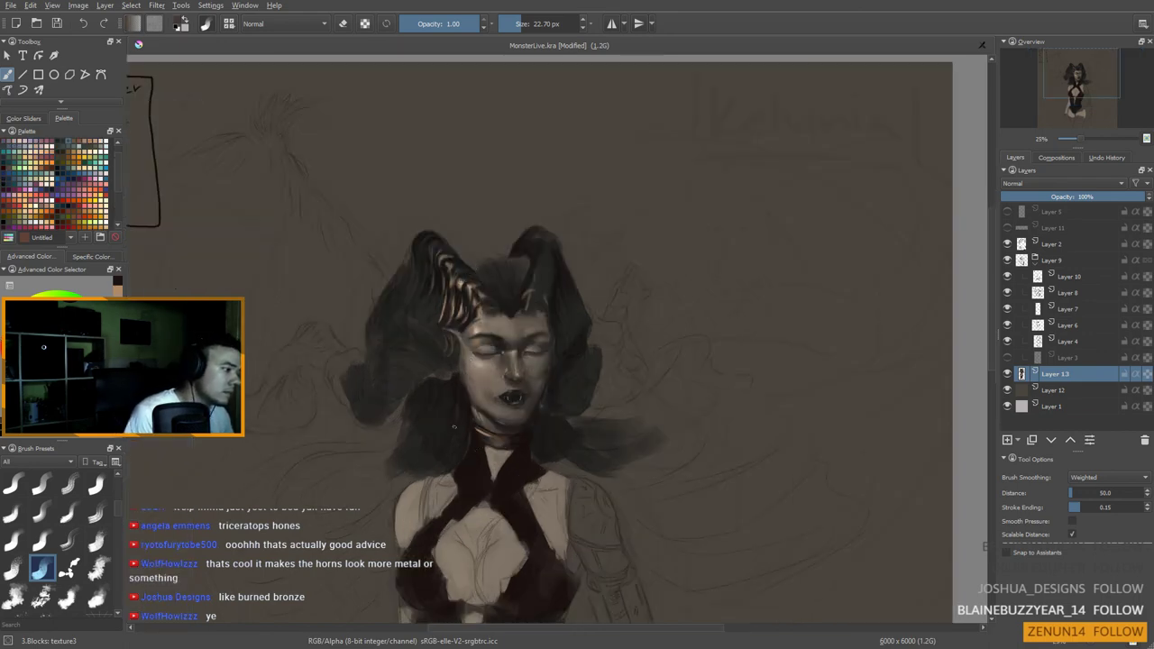
{"action": "left_click_drag", "start_coordinate": [453, 440], "coordinate": [442, 438]}
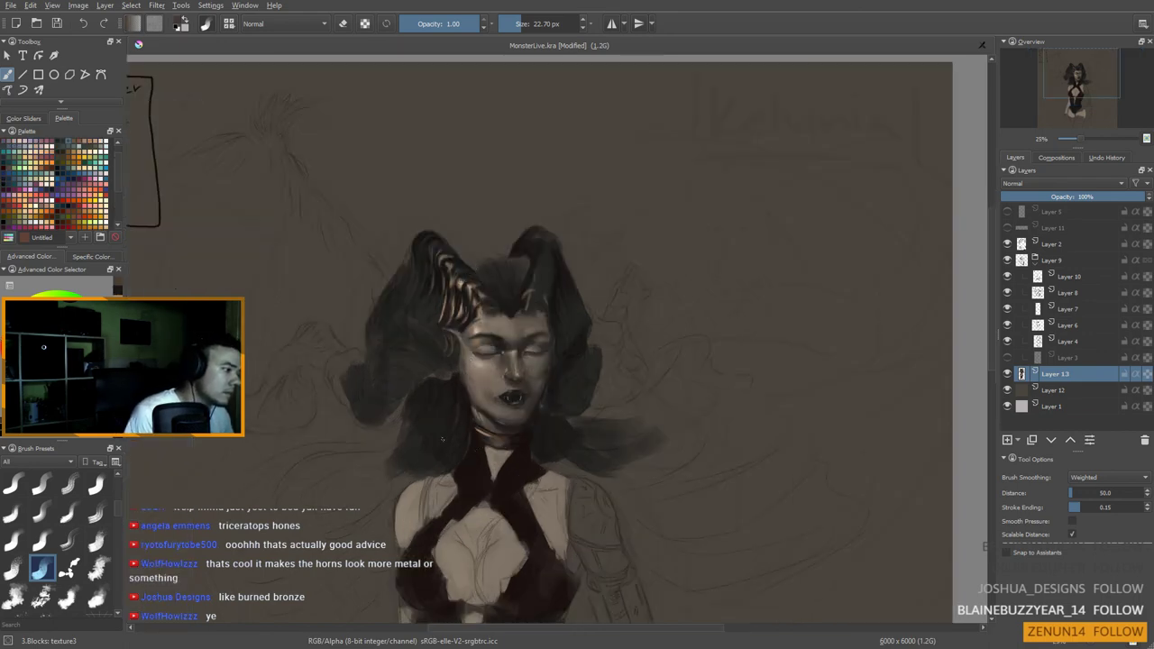
{"action": "left_click", "coordinate": [464, 394], "text": "ctrl"}
{"action": "left_click_drag", "start_coordinate": [459, 388], "coordinate": [458, 394]}
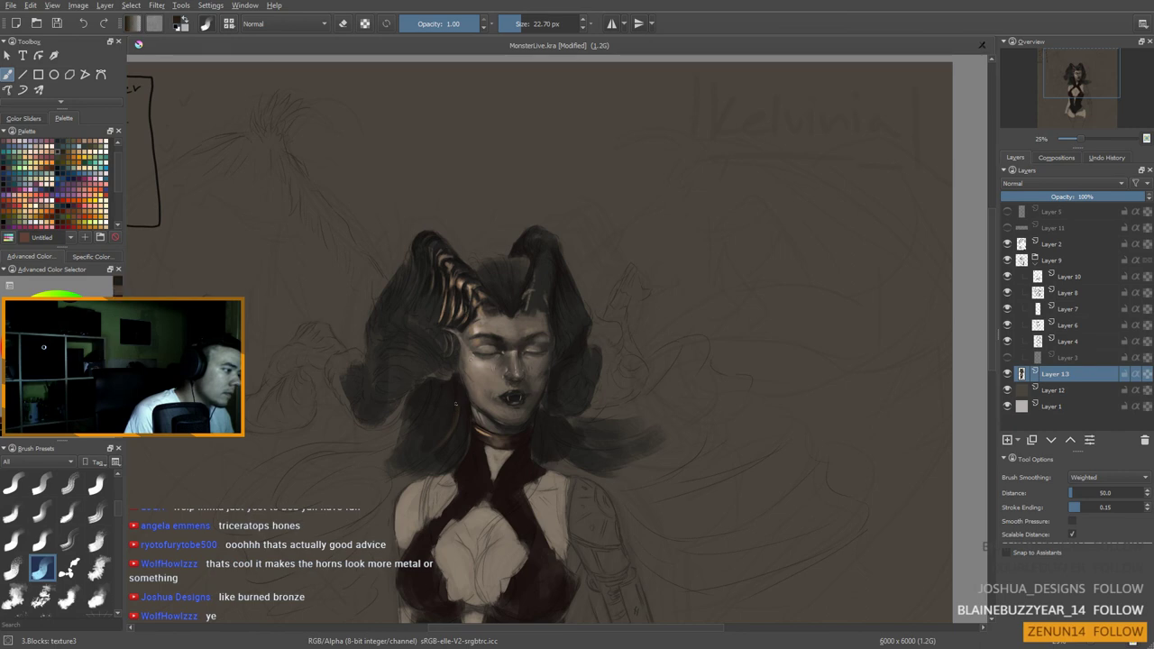
Step: Blend sampled brown strands into the hair lock under the pointed ear, using 22.70 and 44.37 px brushes
{"action": "left_click", "coordinate": [459, 315], "text": "ctrl"}
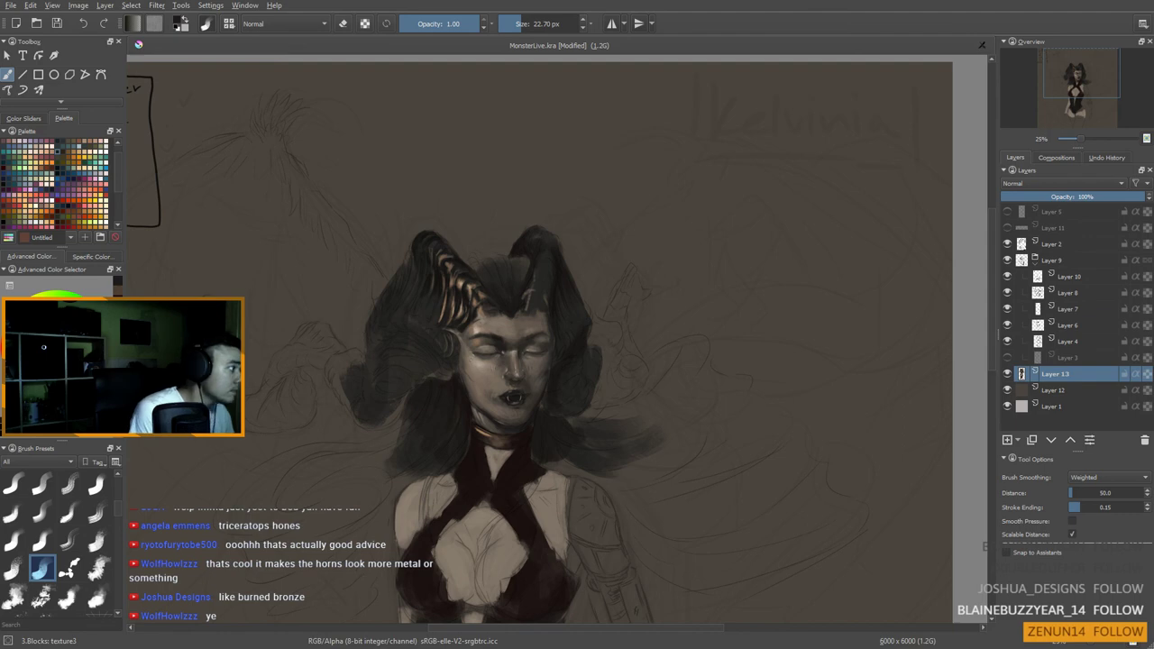
{"action": "left_click", "coordinate": [440, 400], "text": "ctrl"}
{"action": "left_click_drag", "start_coordinate": [440, 402], "coordinate": [444, 420]}
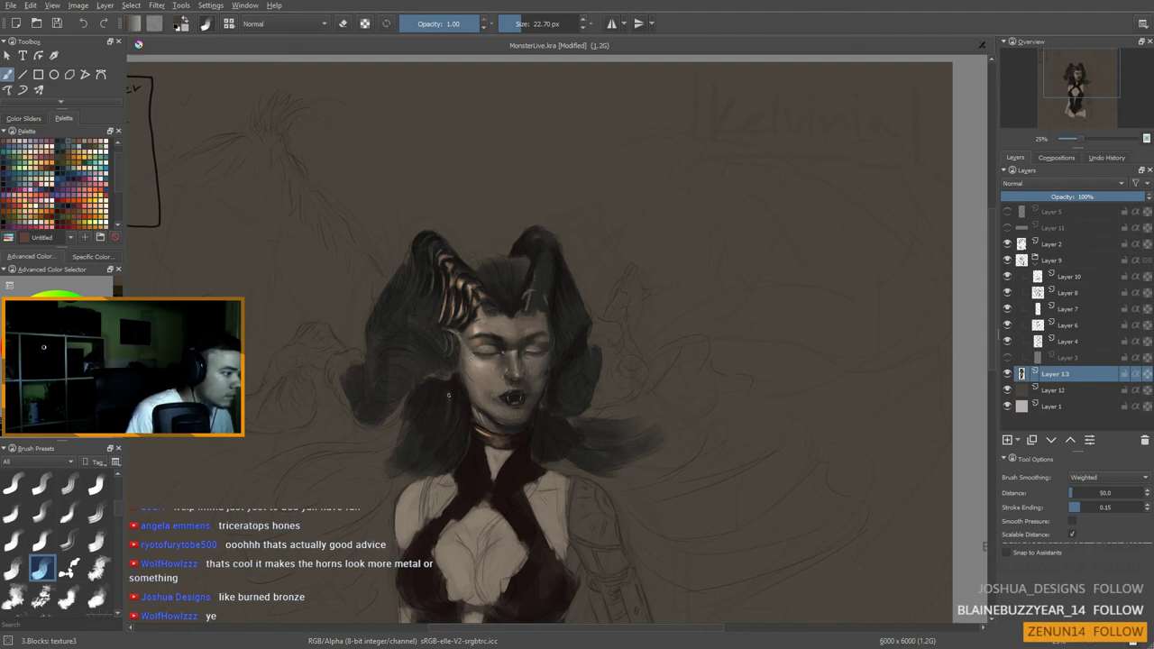
{"action": "left_click", "coordinate": [453, 389], "text": "ctrl"}
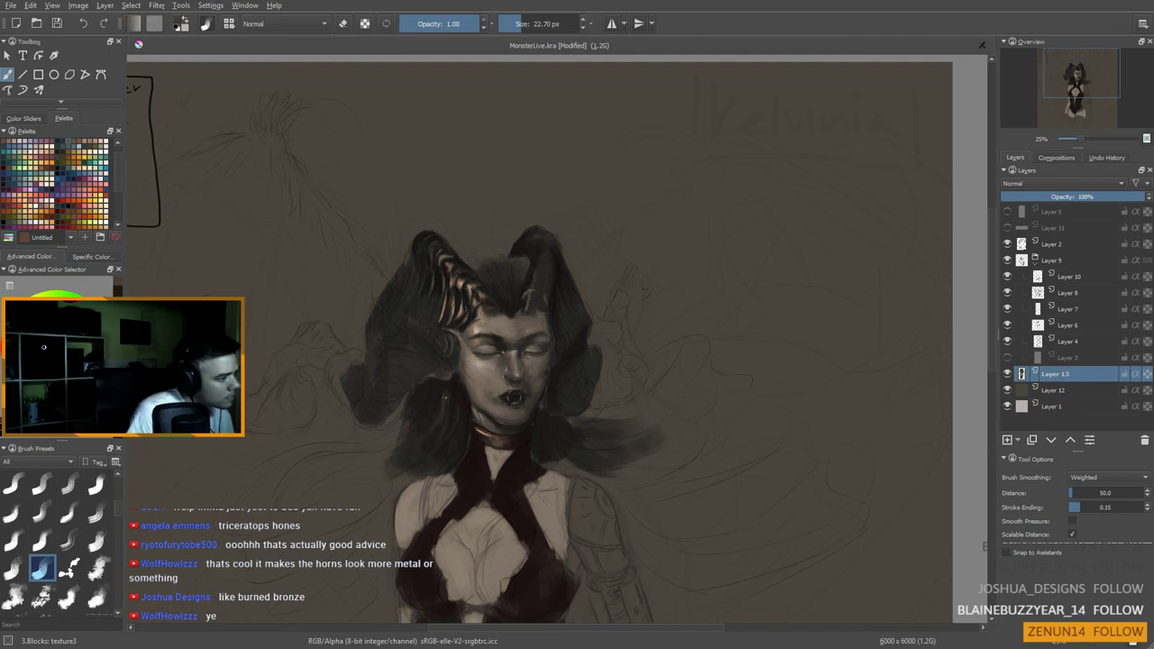
{"action": "mouse_move", "coordinate": [444, 397]}
{"action": "left_mouse_down", "text": "shift"}
{"action": "mouse_move", "coordinate": [419, 423]}
{"action": "mouse_move", "coordinate": [444, 408]}
{"action": "mouse_move", "coordinate": [443, 393]}
{"action": "mouse_move", "coordinate": [393, 443]}
{"action": "mouse_move", "coordinate": [434, 389]}
{"action": "mouse_move", "coordinate": [416, 426]}
{"action": "left_mouse_up", "text": "shift"}
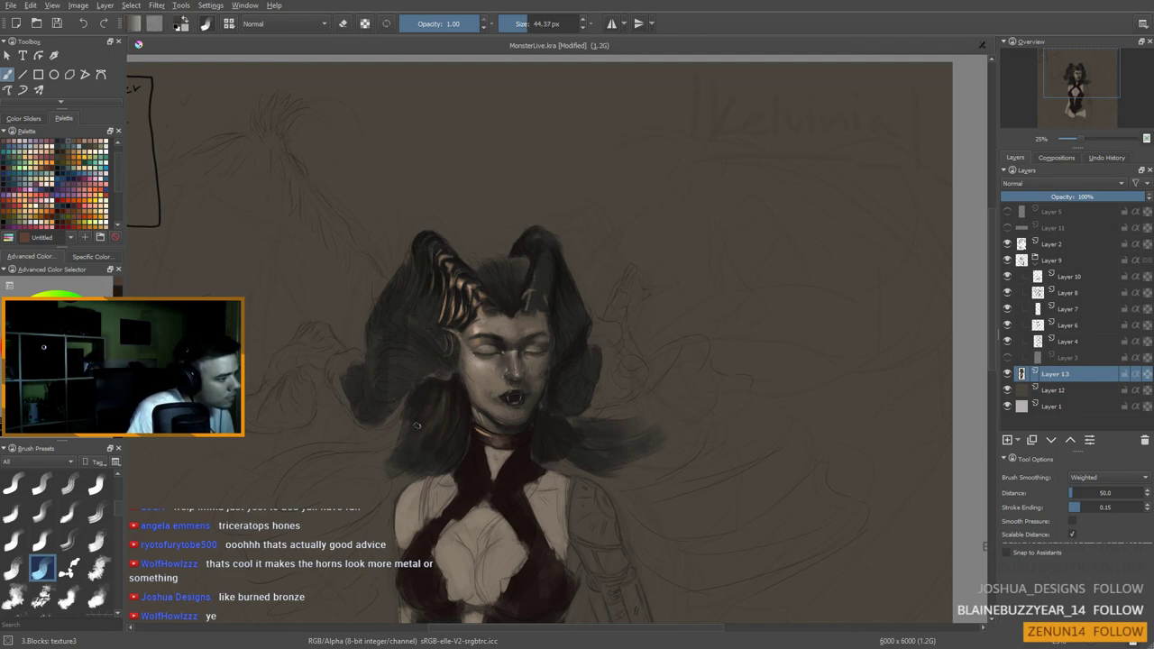